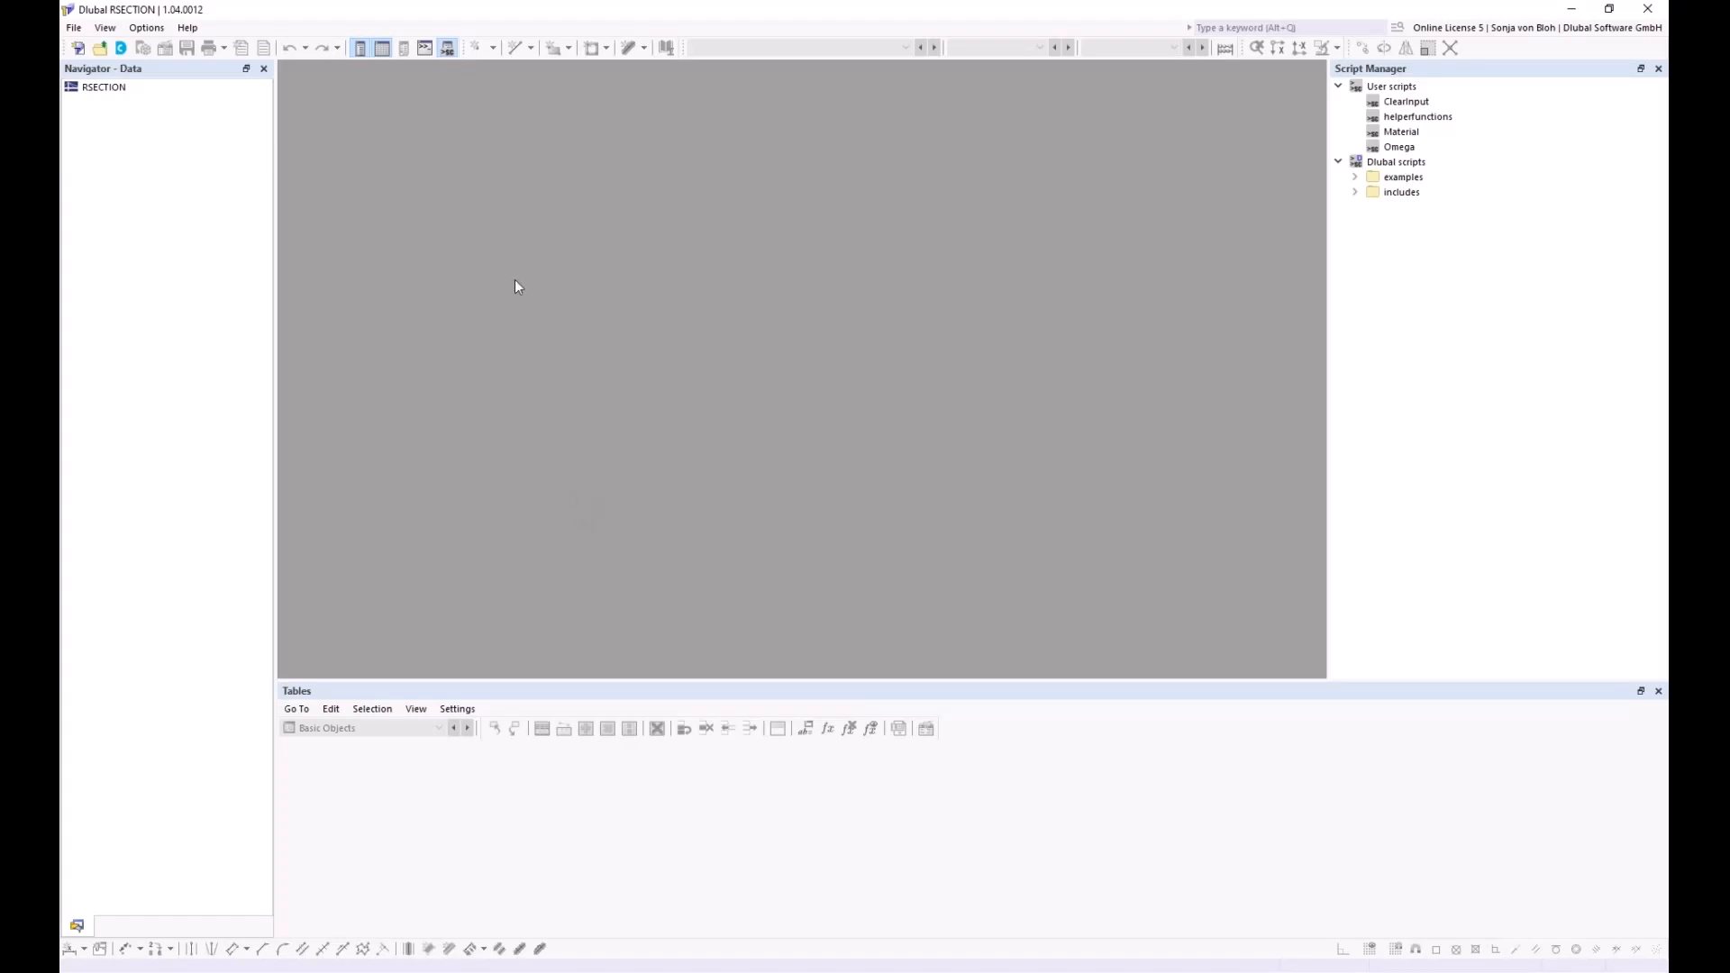
# Import Aluprofil.dxf through File > Import > DXF as an editable DXF template
pyautogui.click(74, 28)
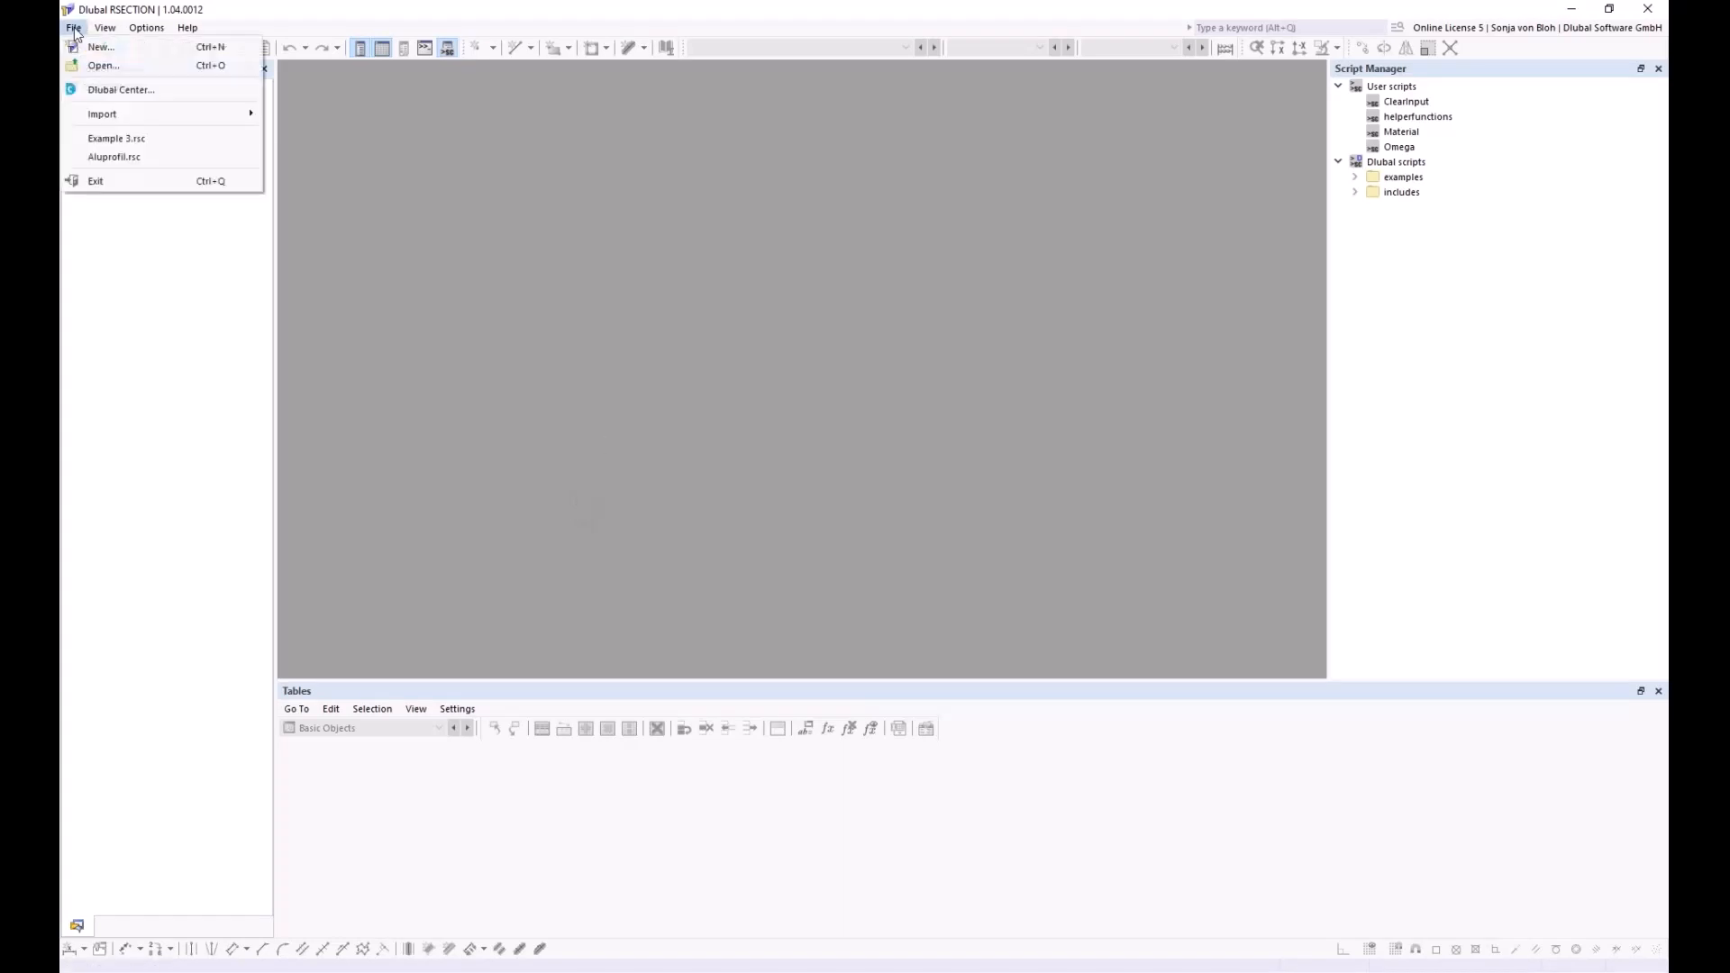
pyautogui.moveTo(135, 115)
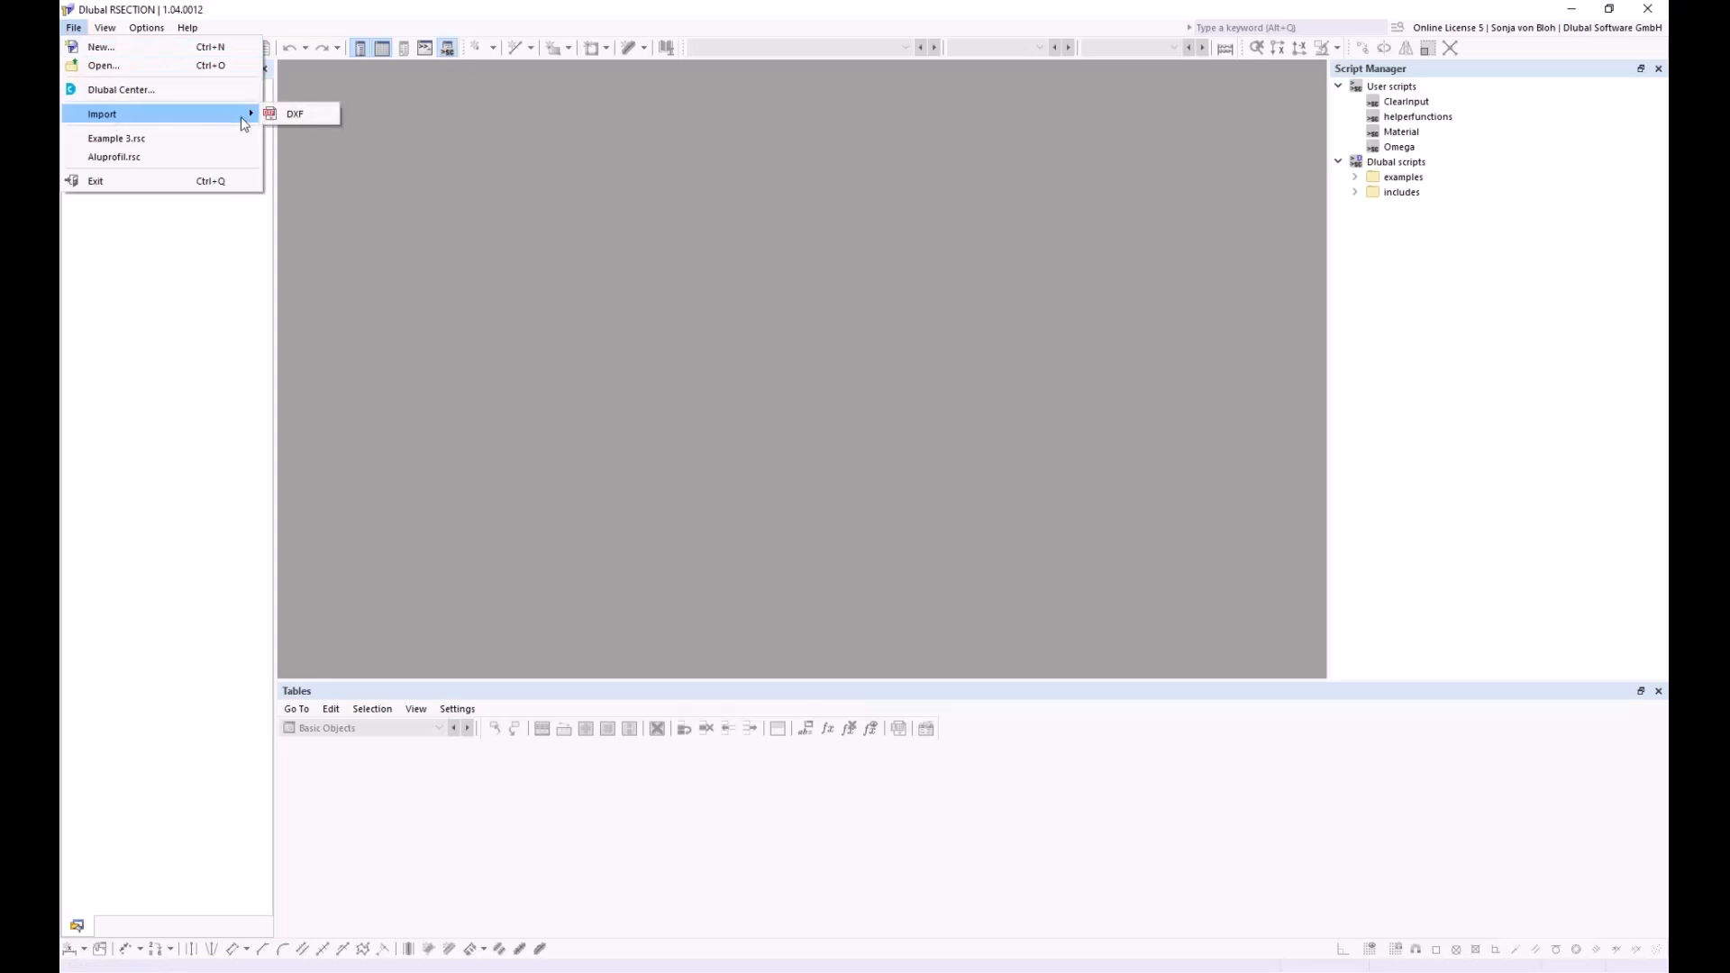
pyautogui.click(294, 113)
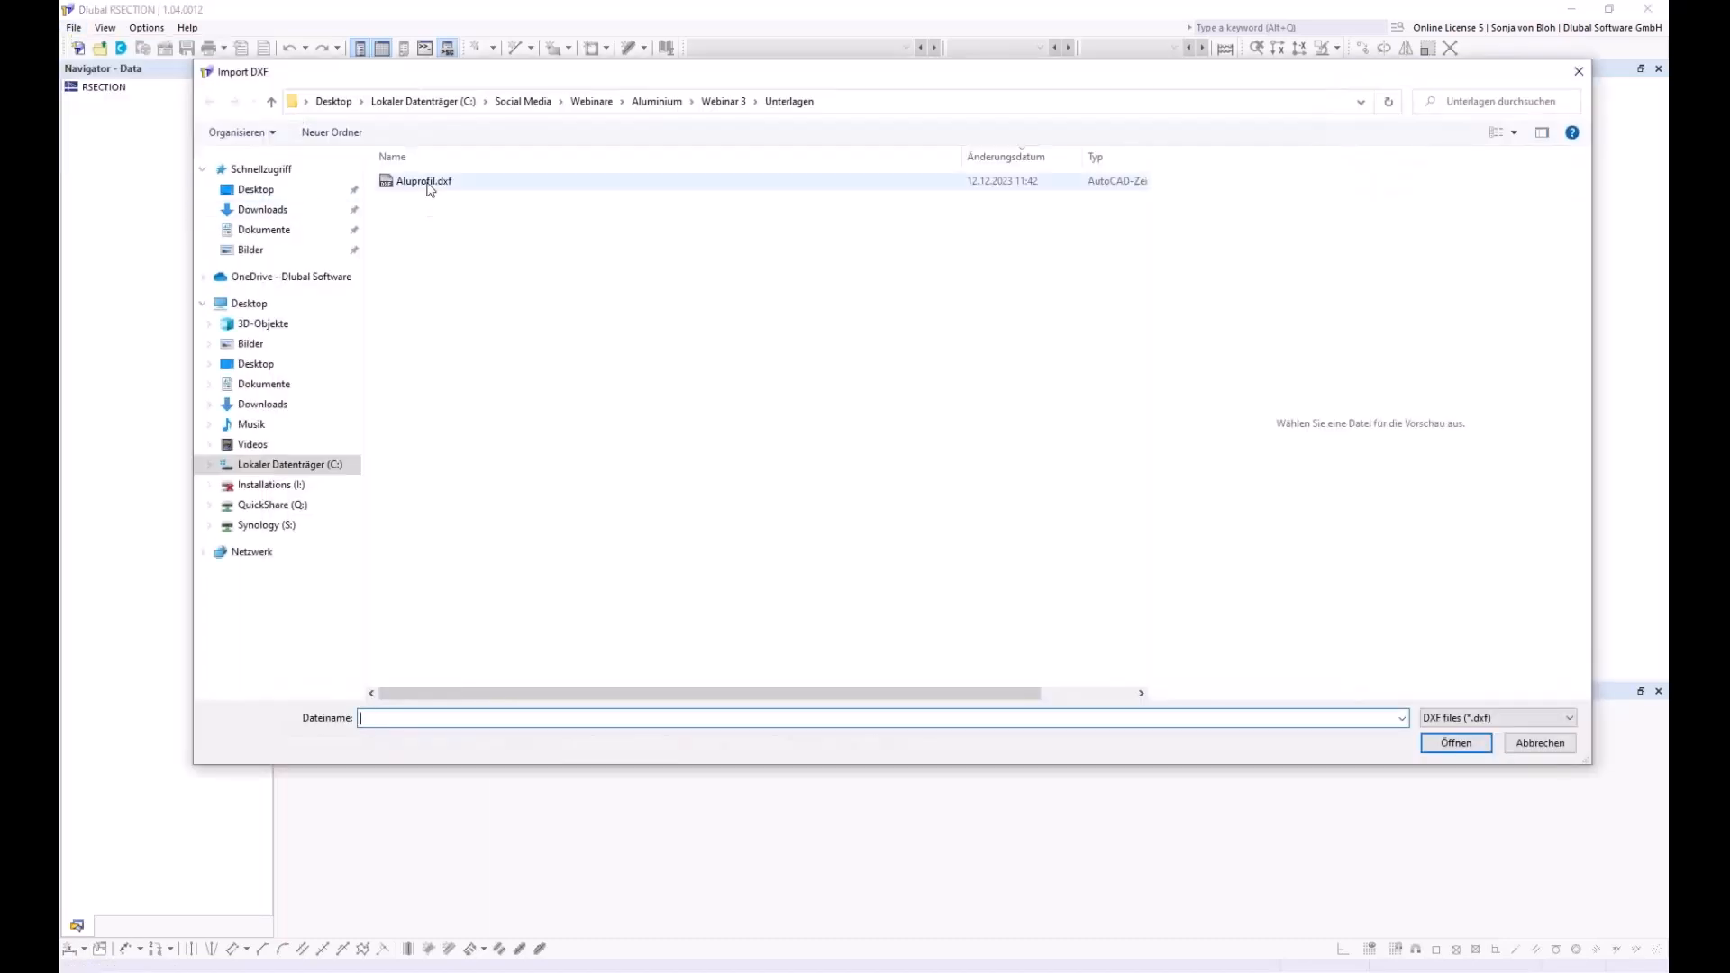
pyautogui.click(426, 182)
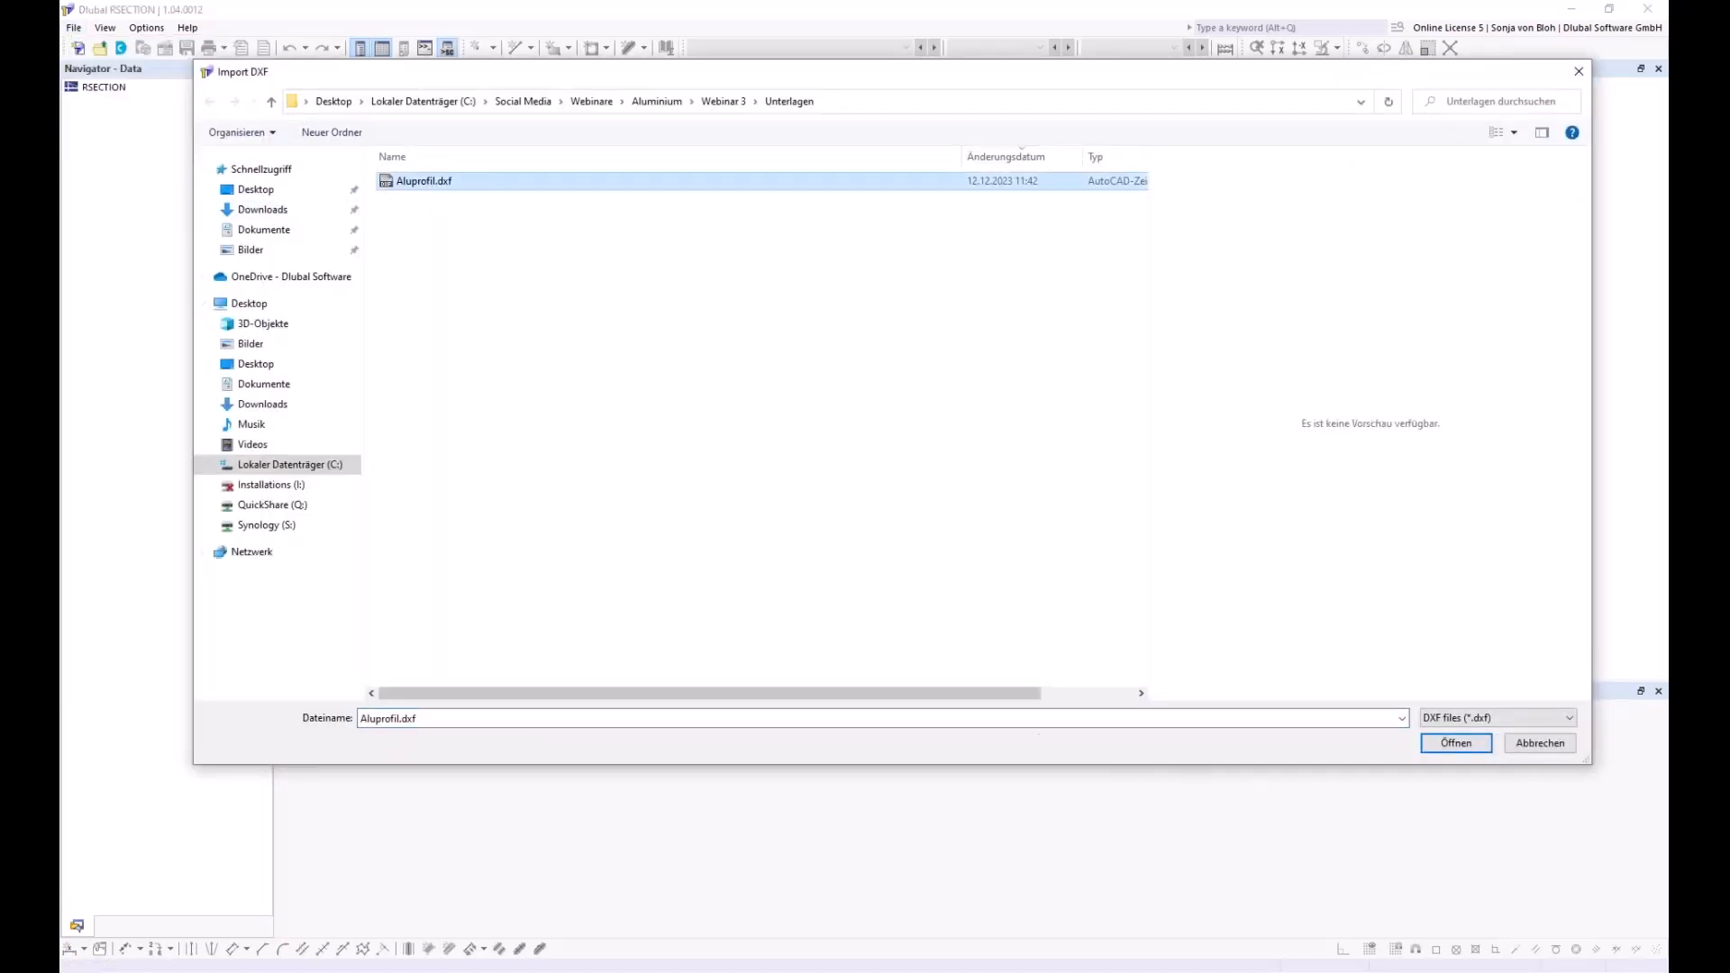
pyautogui.click(1454, 744)
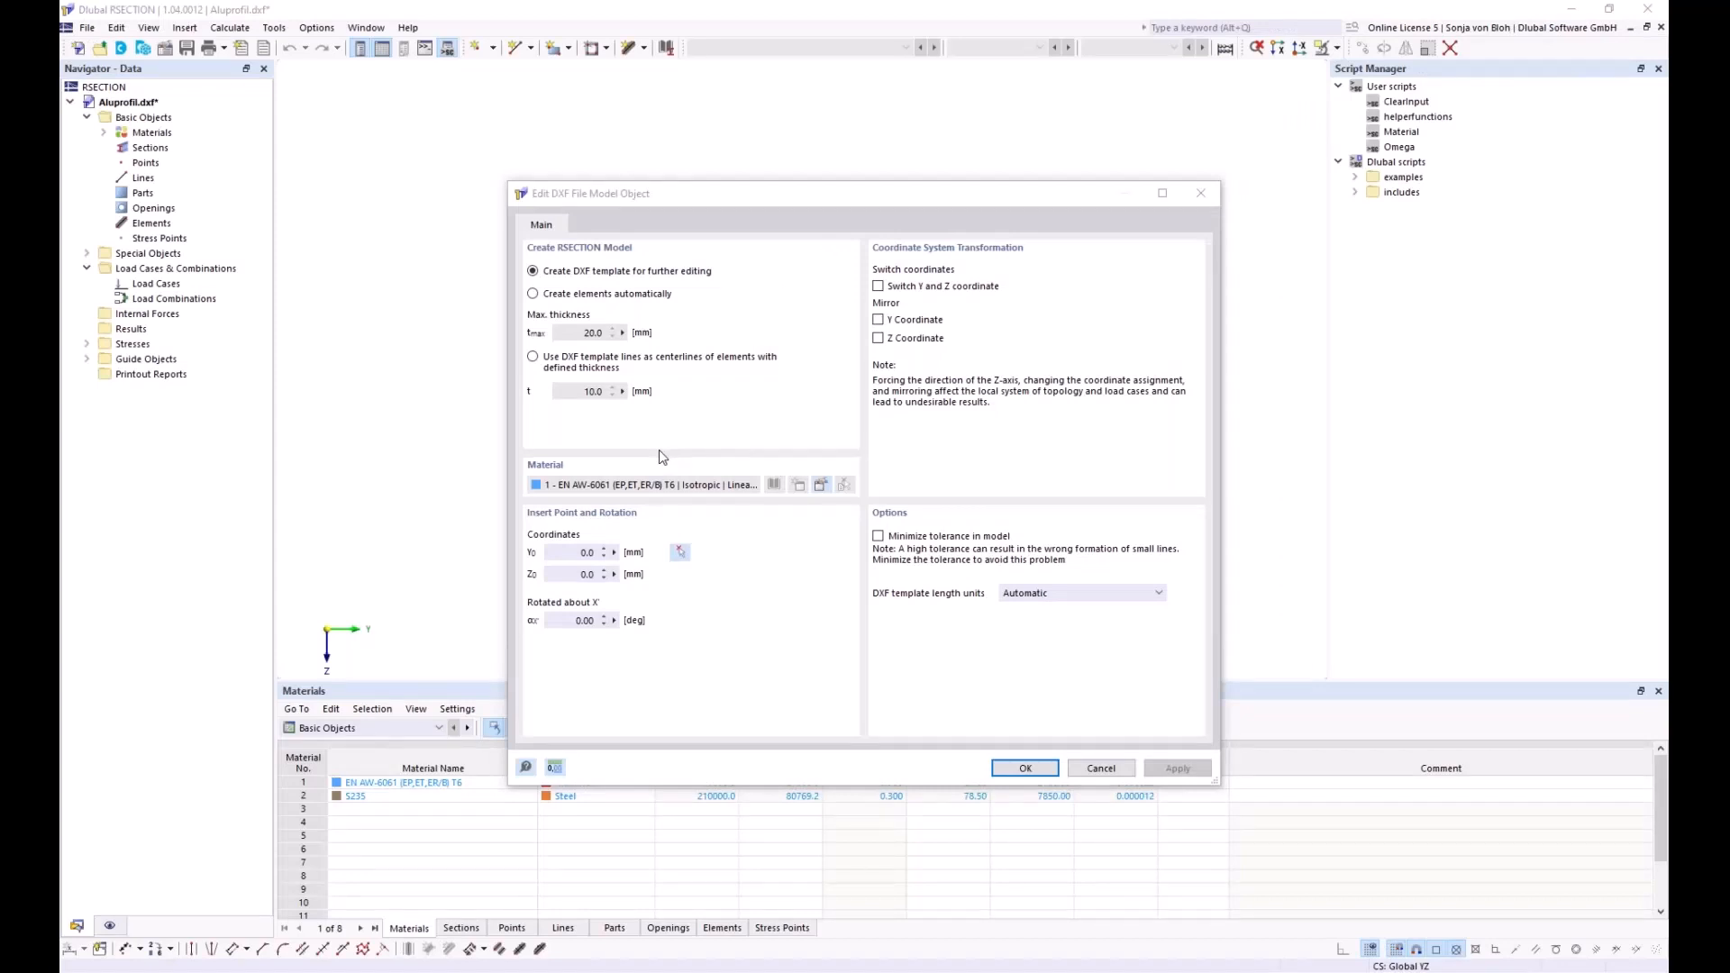
pyautogui.click(535, 279)
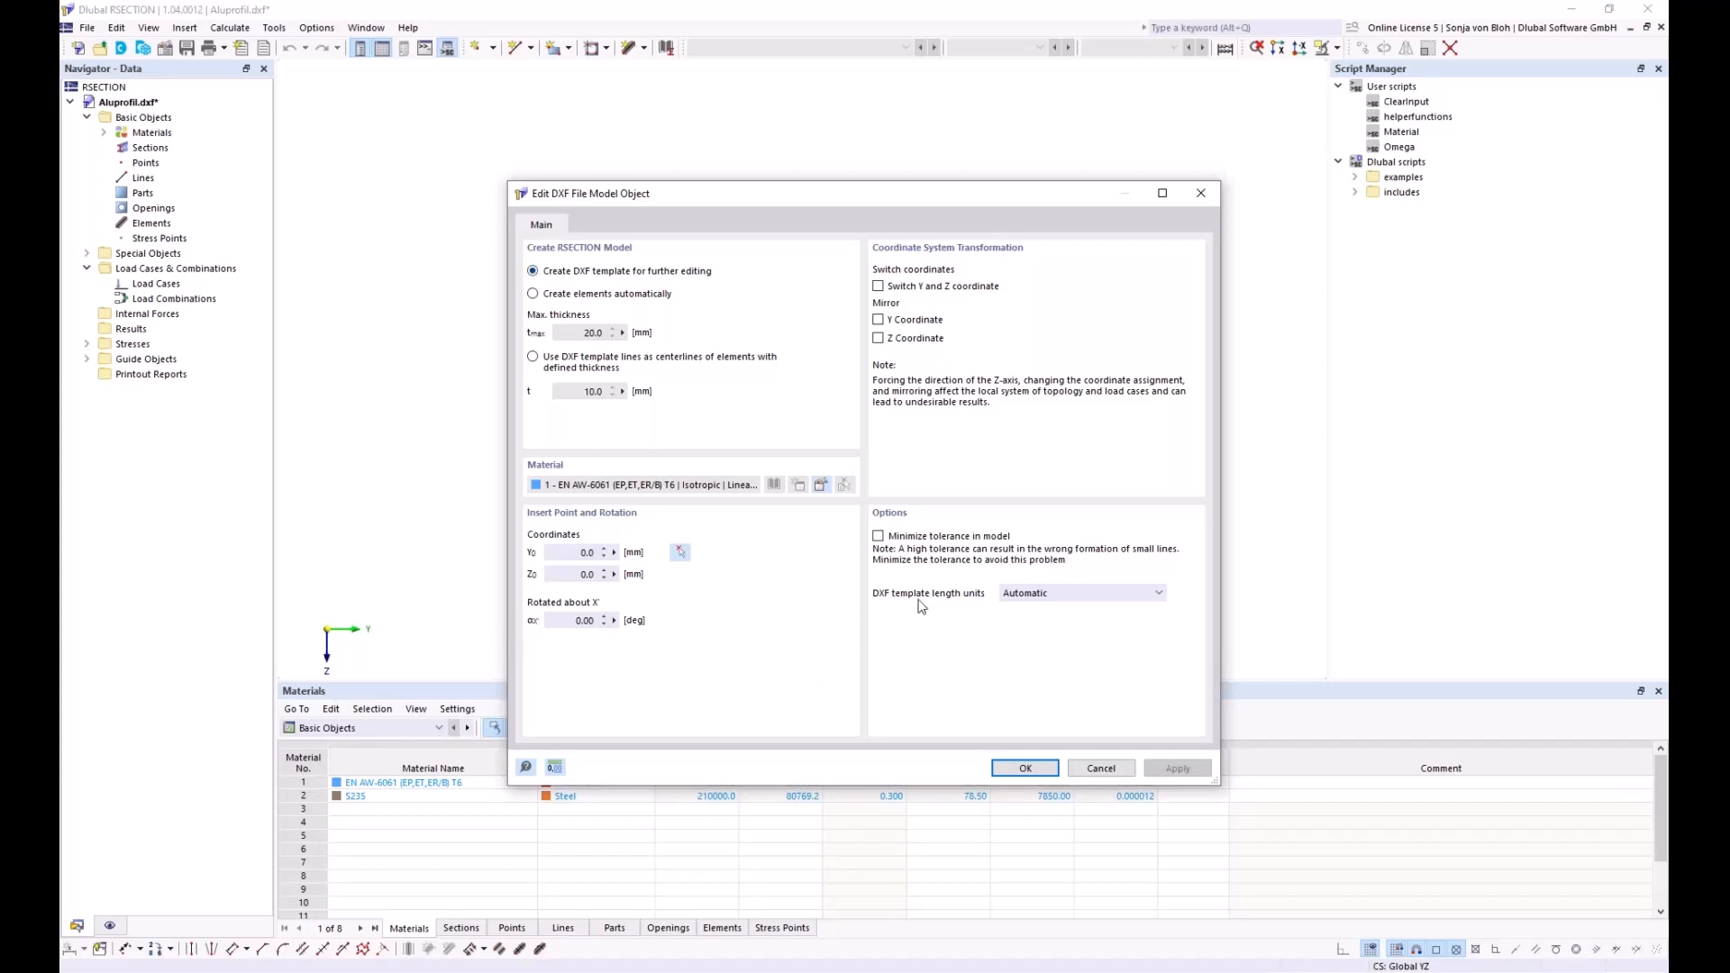
pyautogui.click(997, 770)
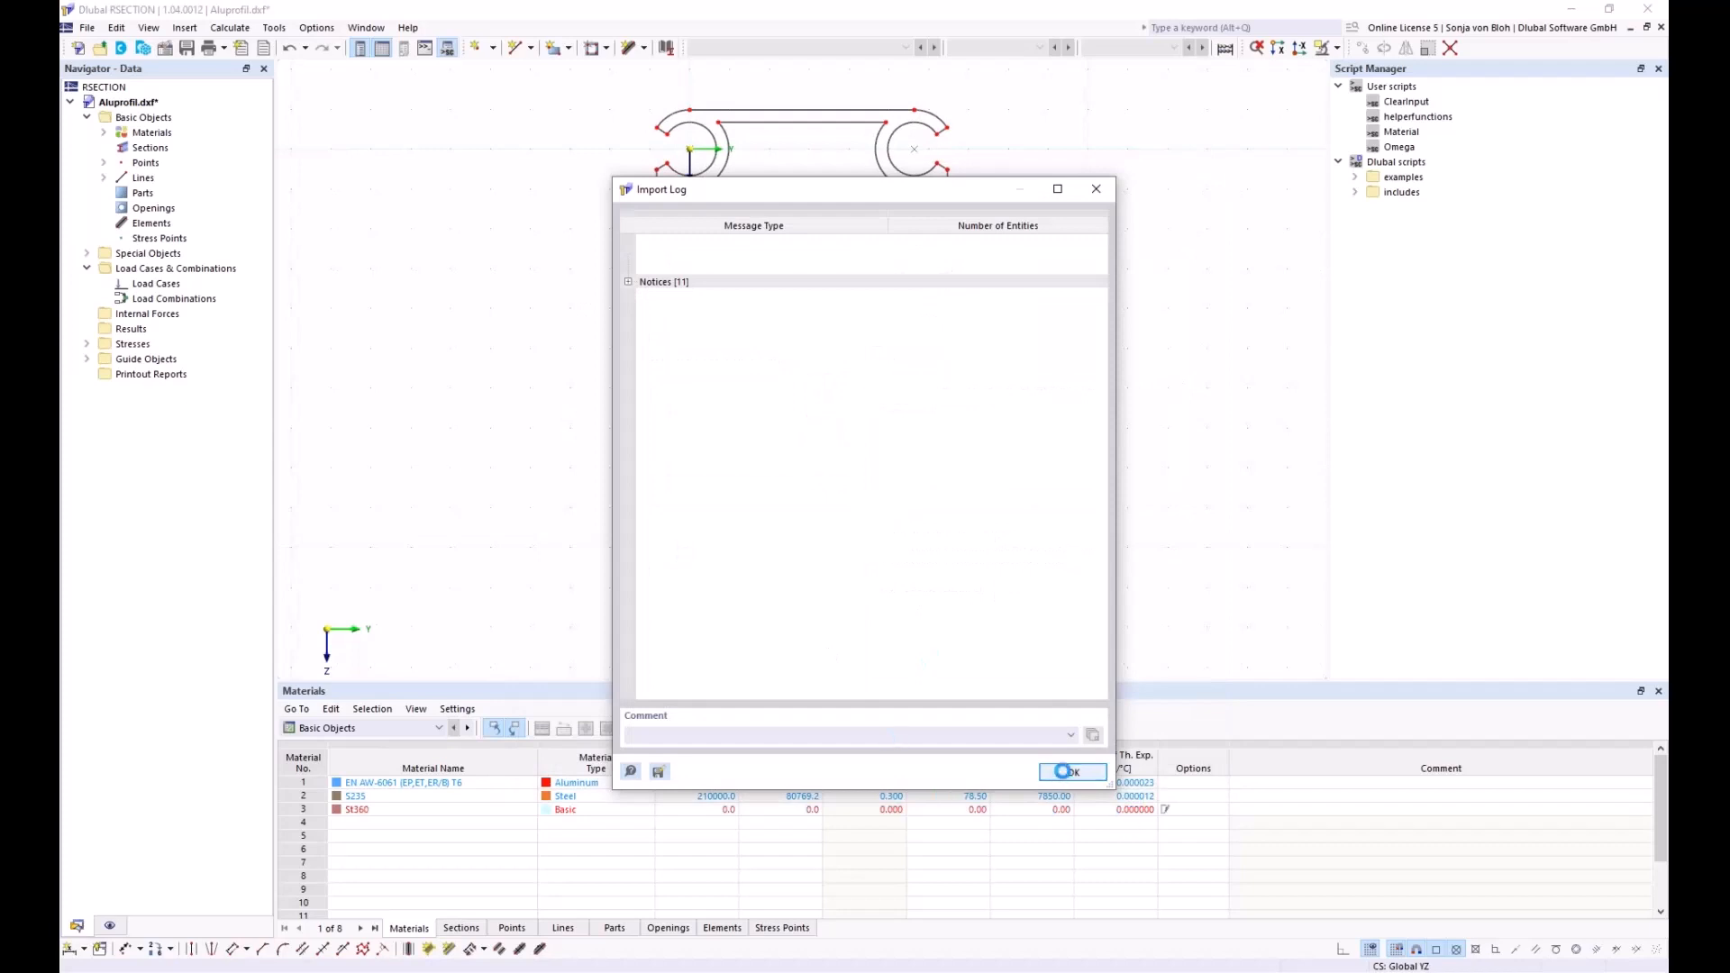
# Create Part 1 from the outer outline using EN AW-6061 (EP,ET,ER/B) T6 aluminium
pyautogui.click(1068, 772)
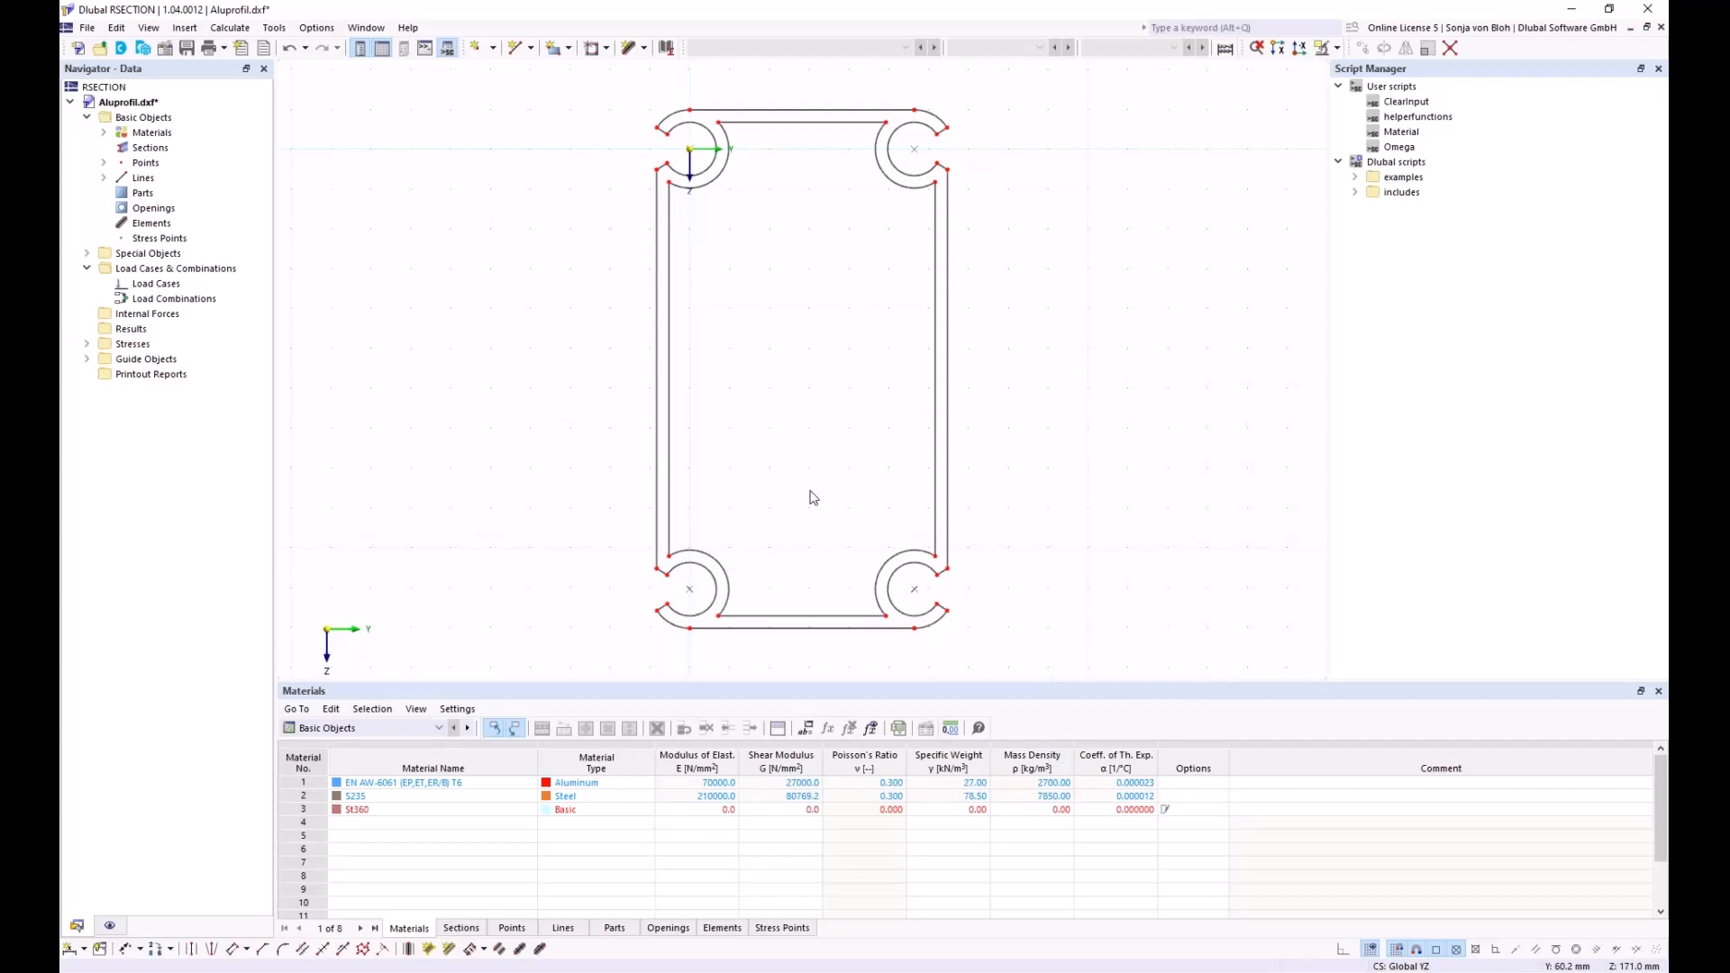
pyautogui.click(568, 49)
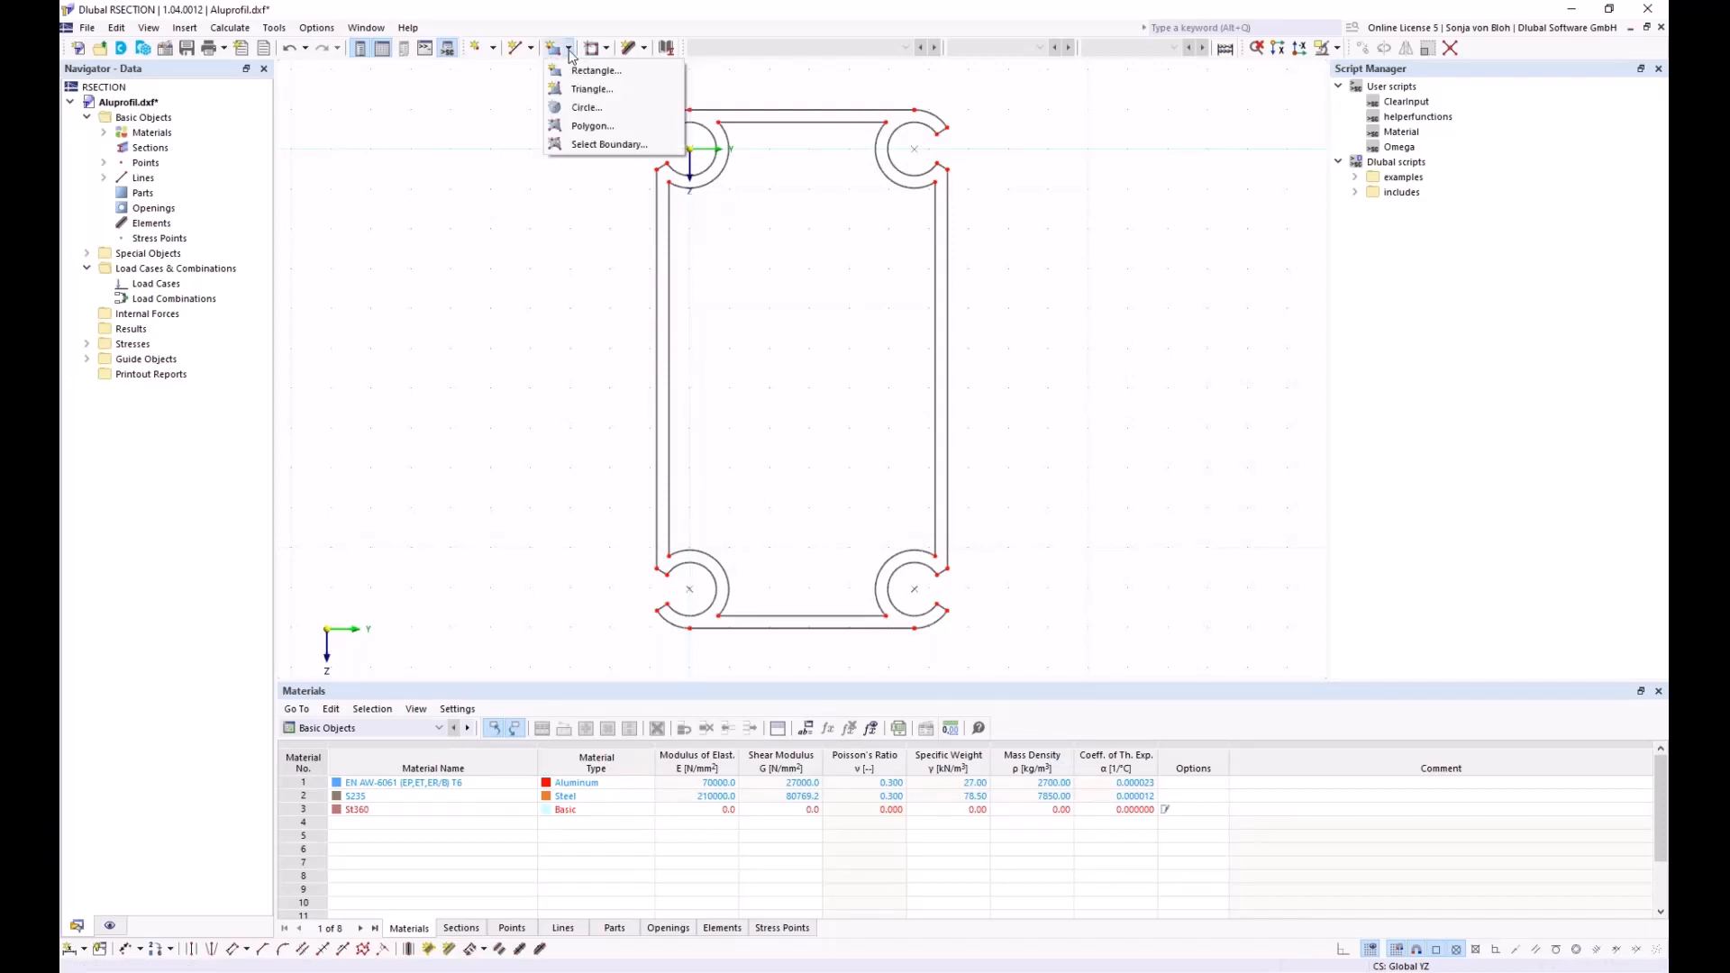
pyautogui.click(581, 145)
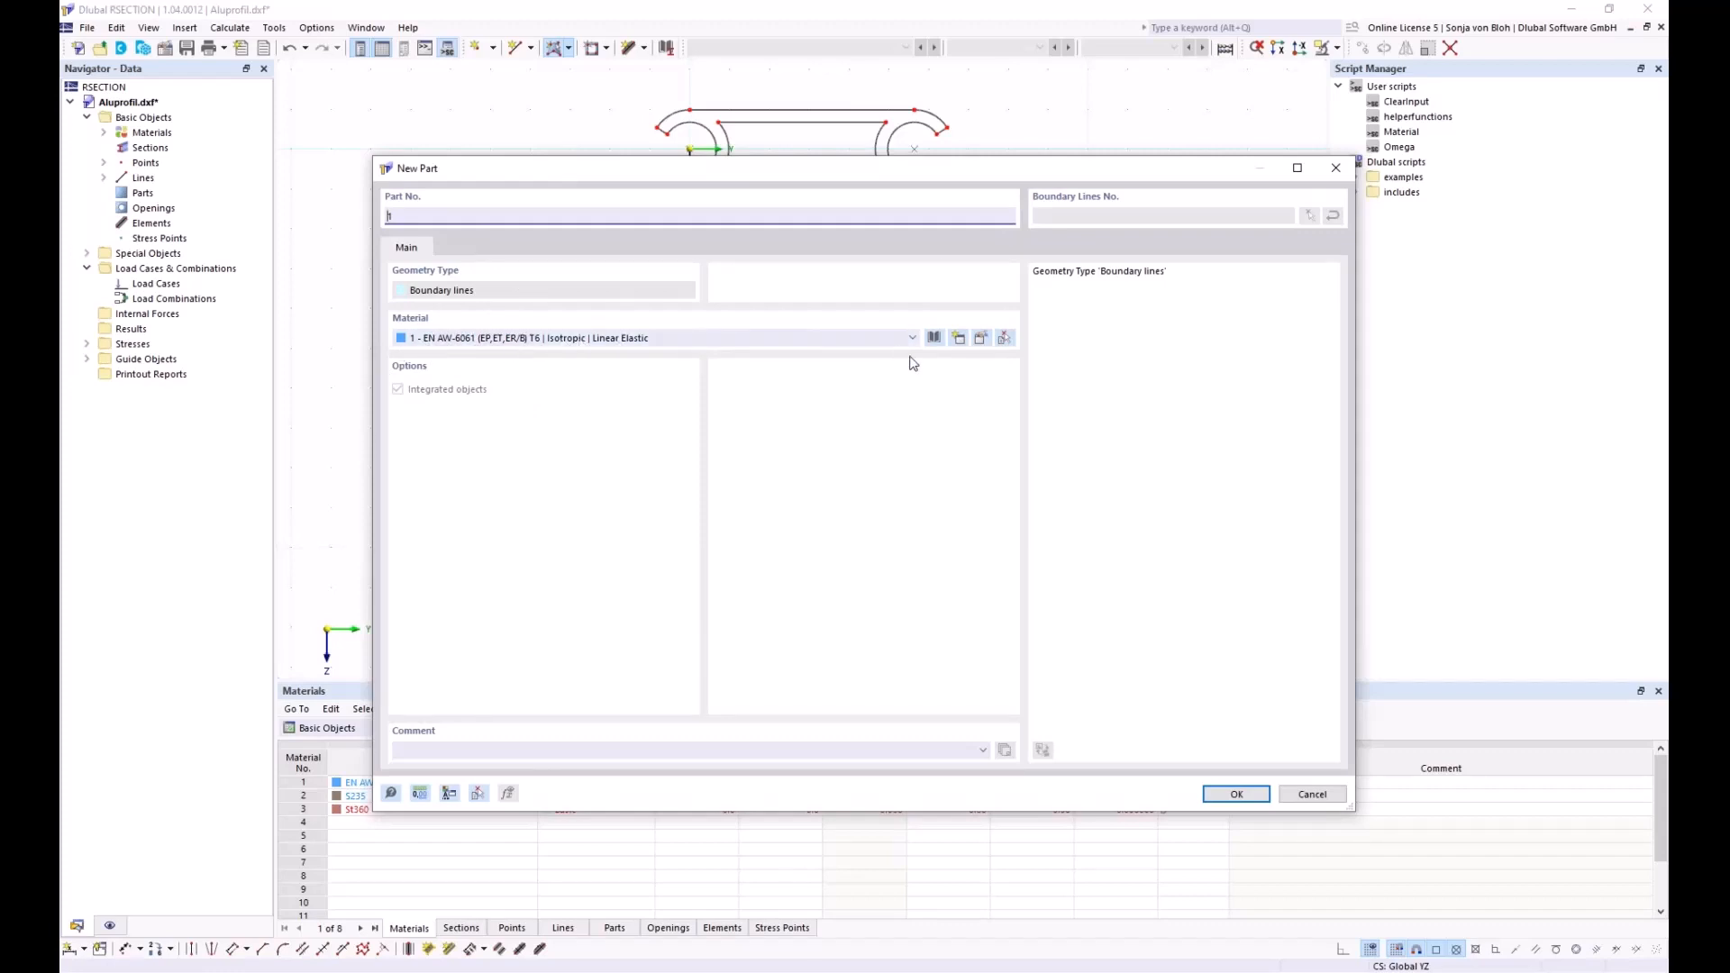
pyautogui.click(984, 345)
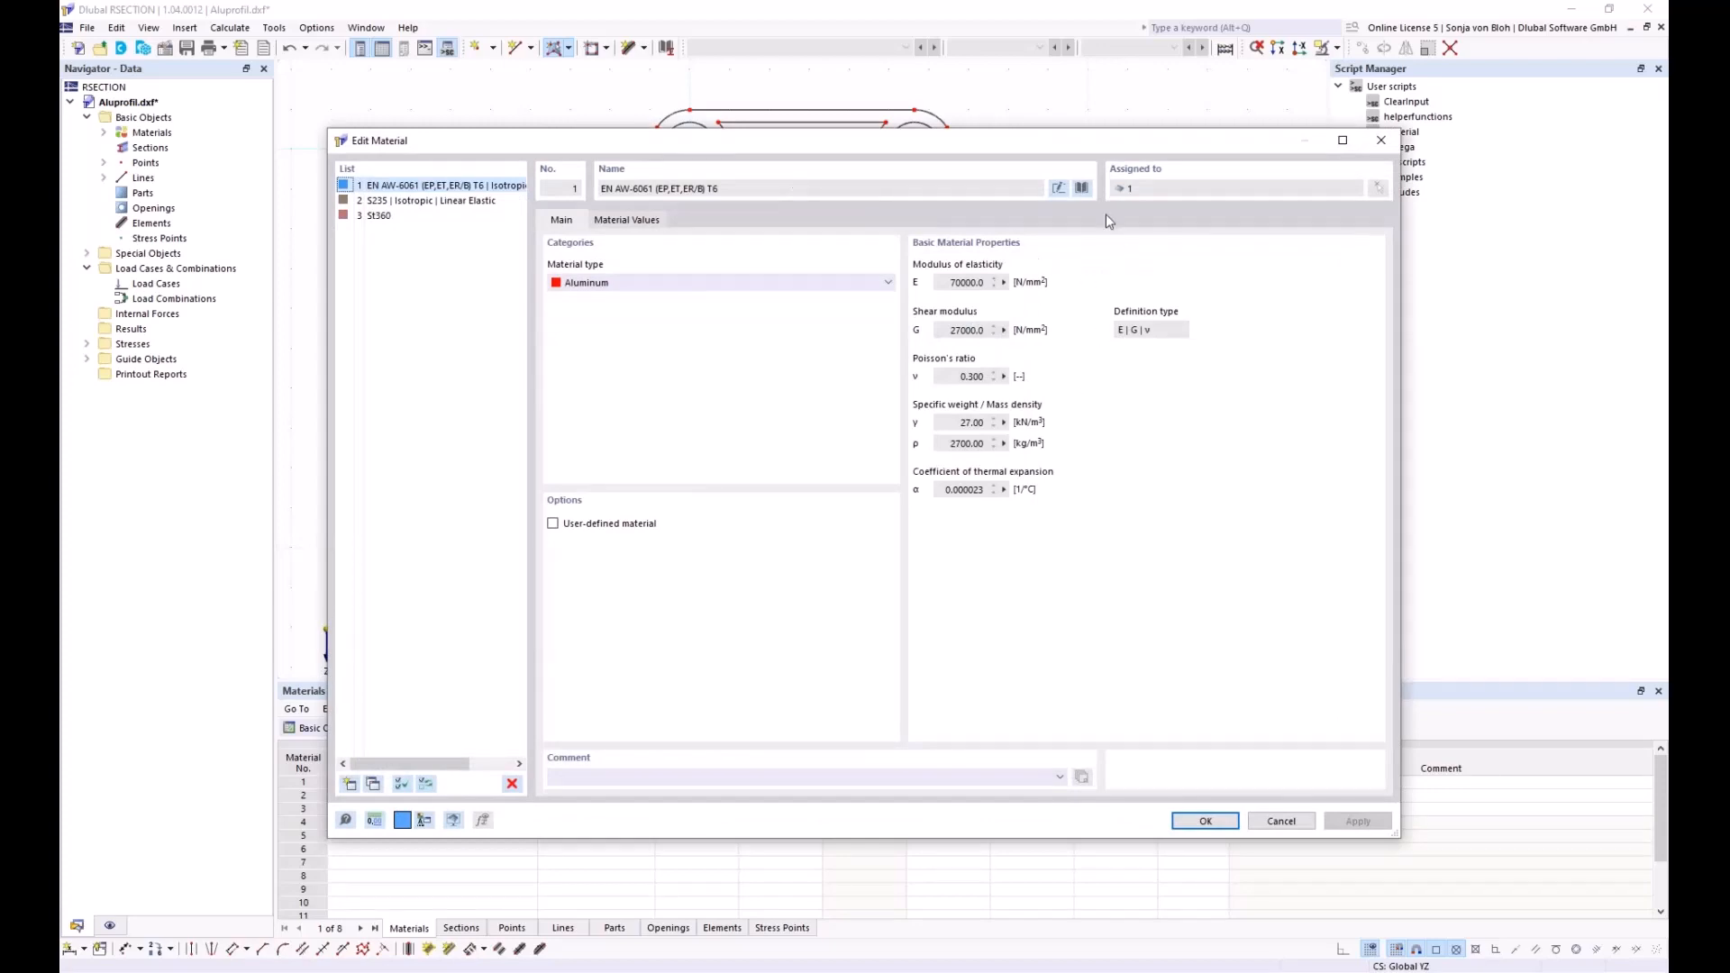
pyautogui.click(1080, 188)
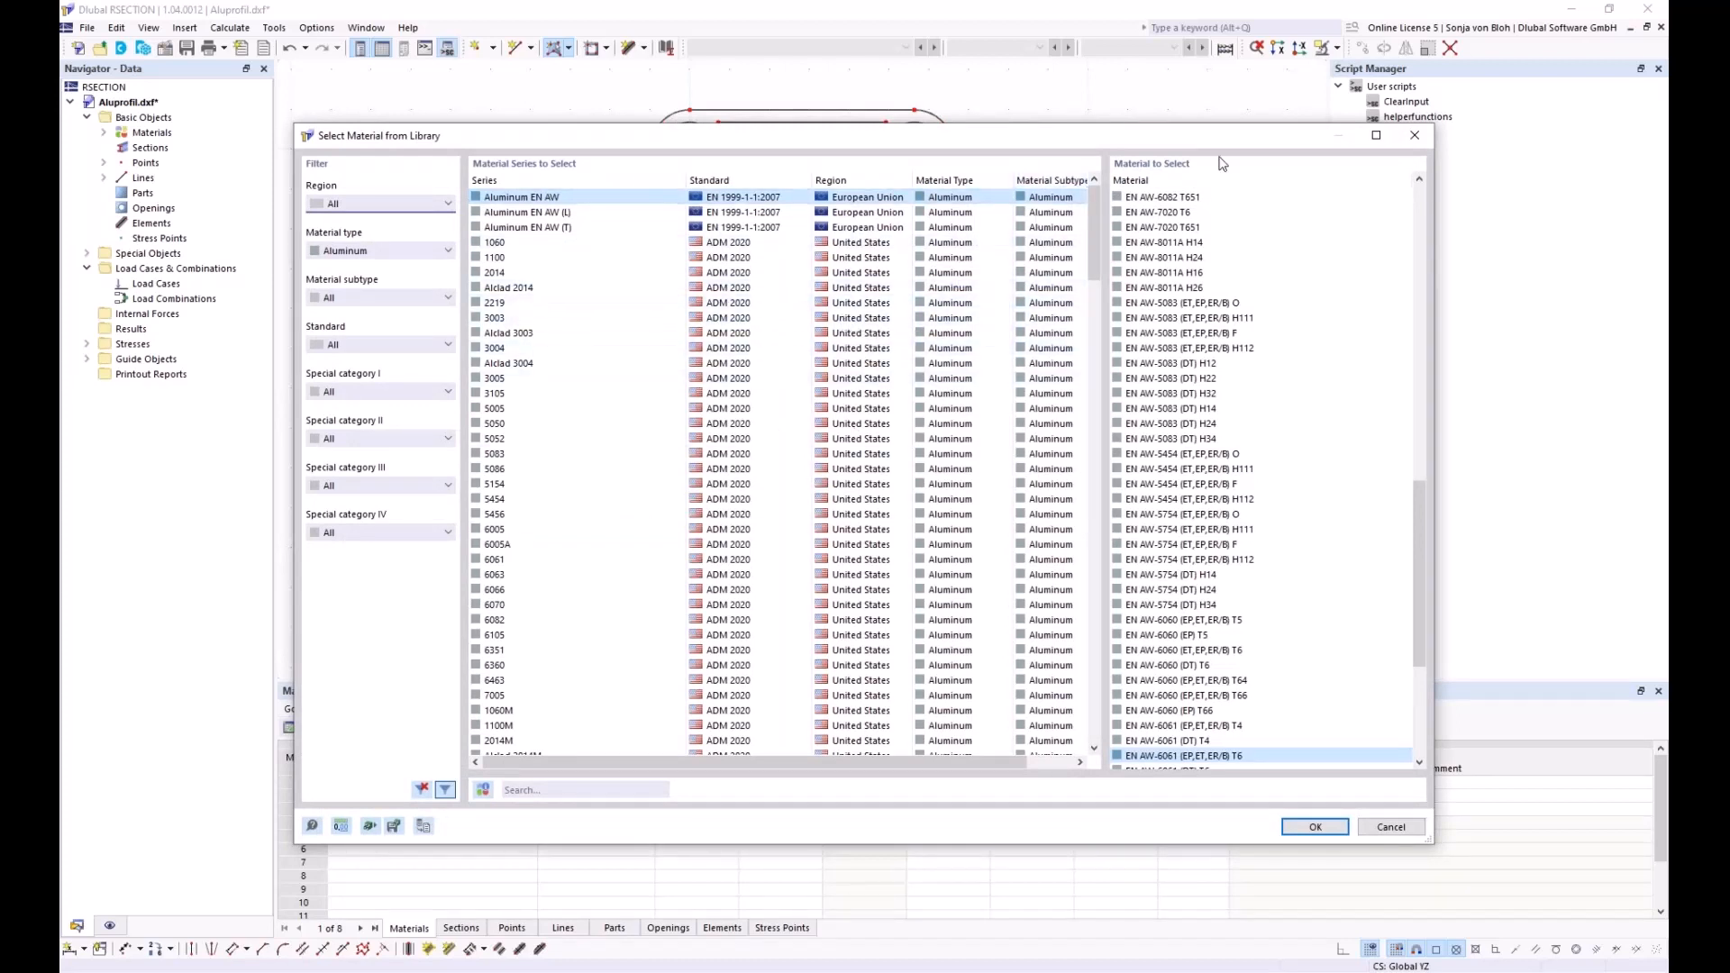
pyautogui.click(1415, 136)
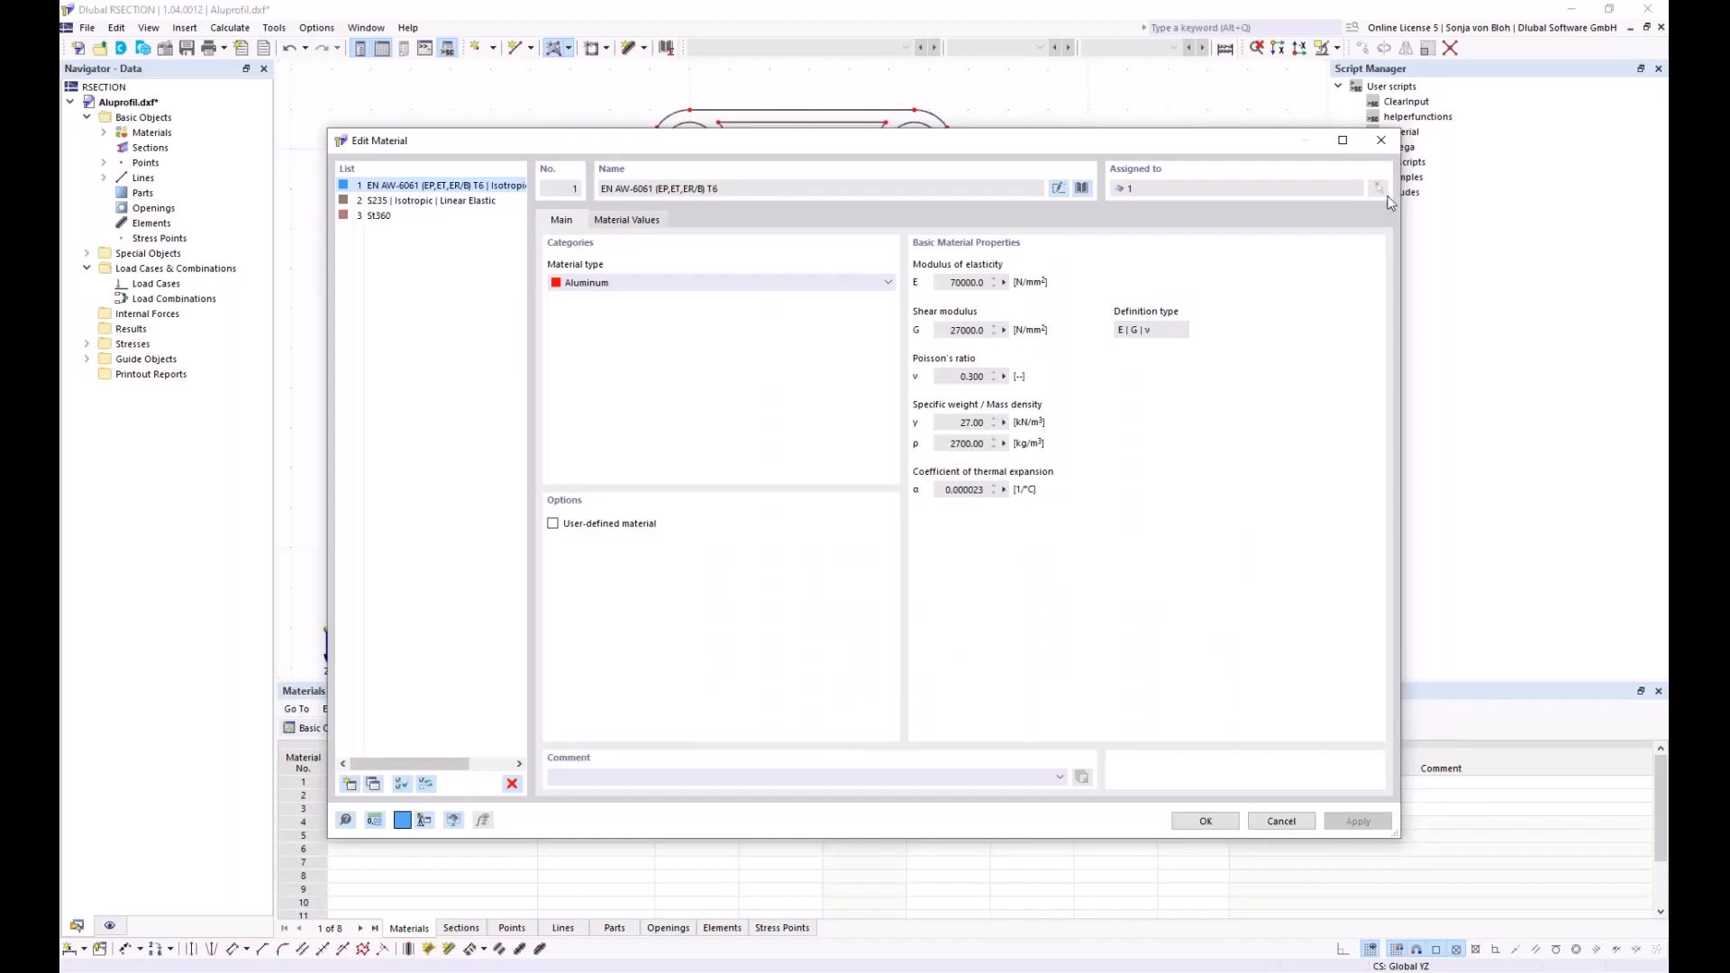
pyautogui.click(1380, 140)
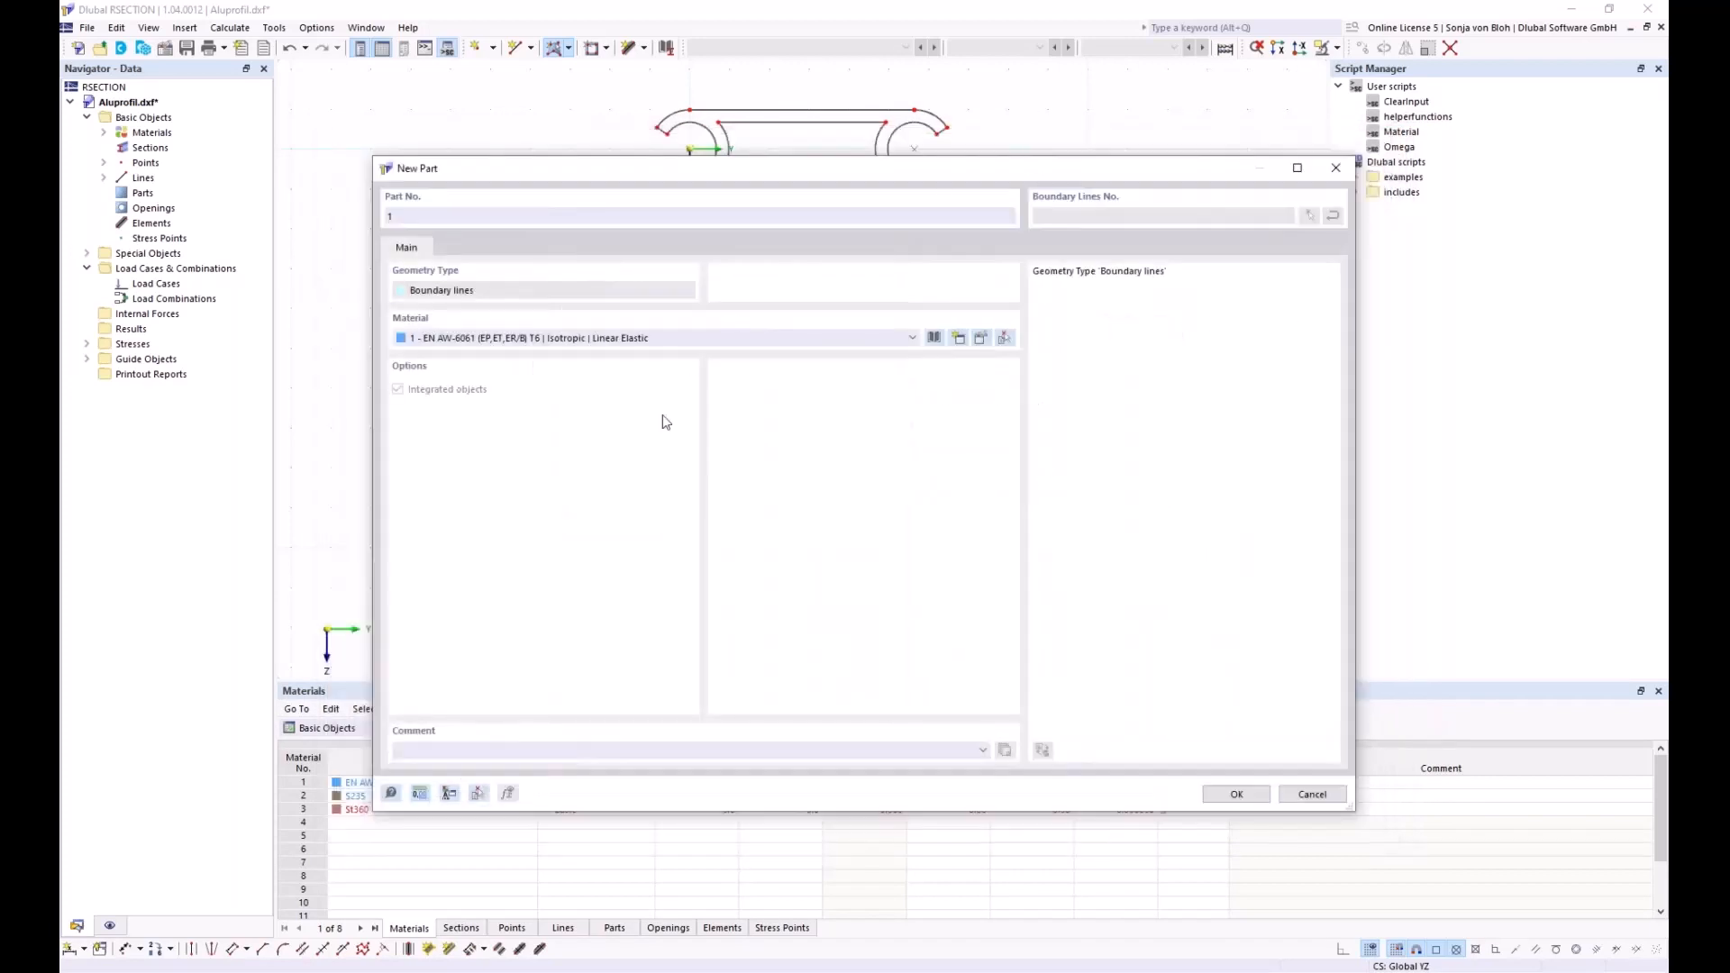
pyautogui.click(1227, 794)
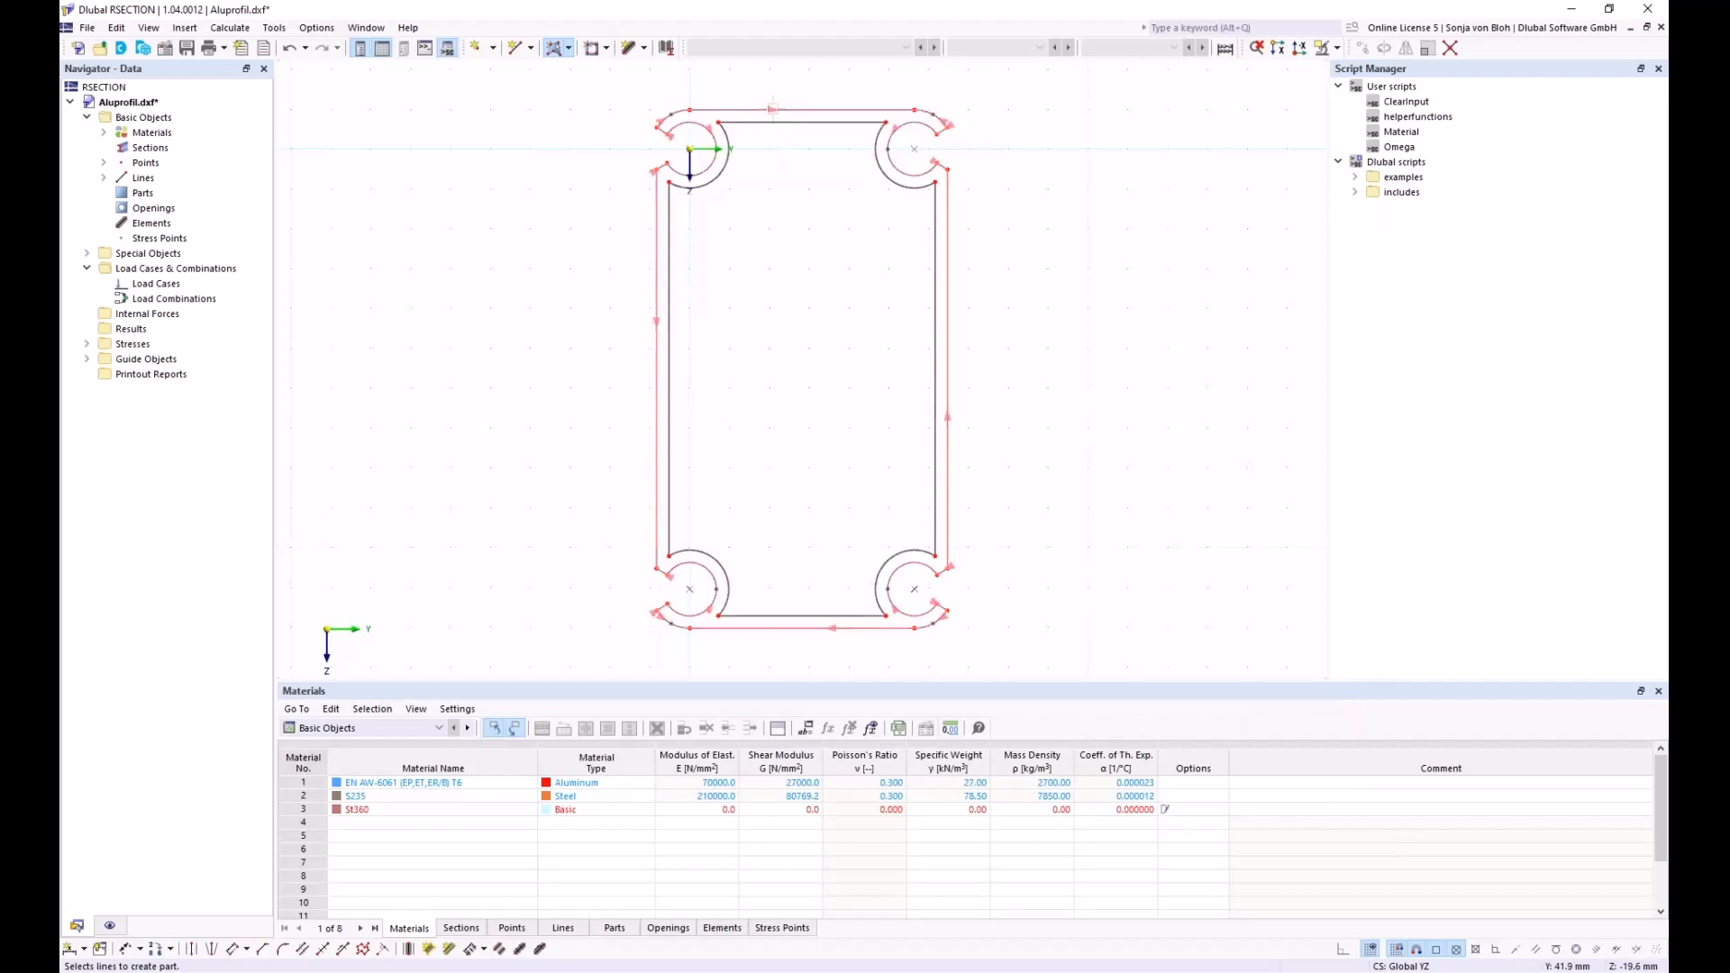
pyautogui.click(772, 109)
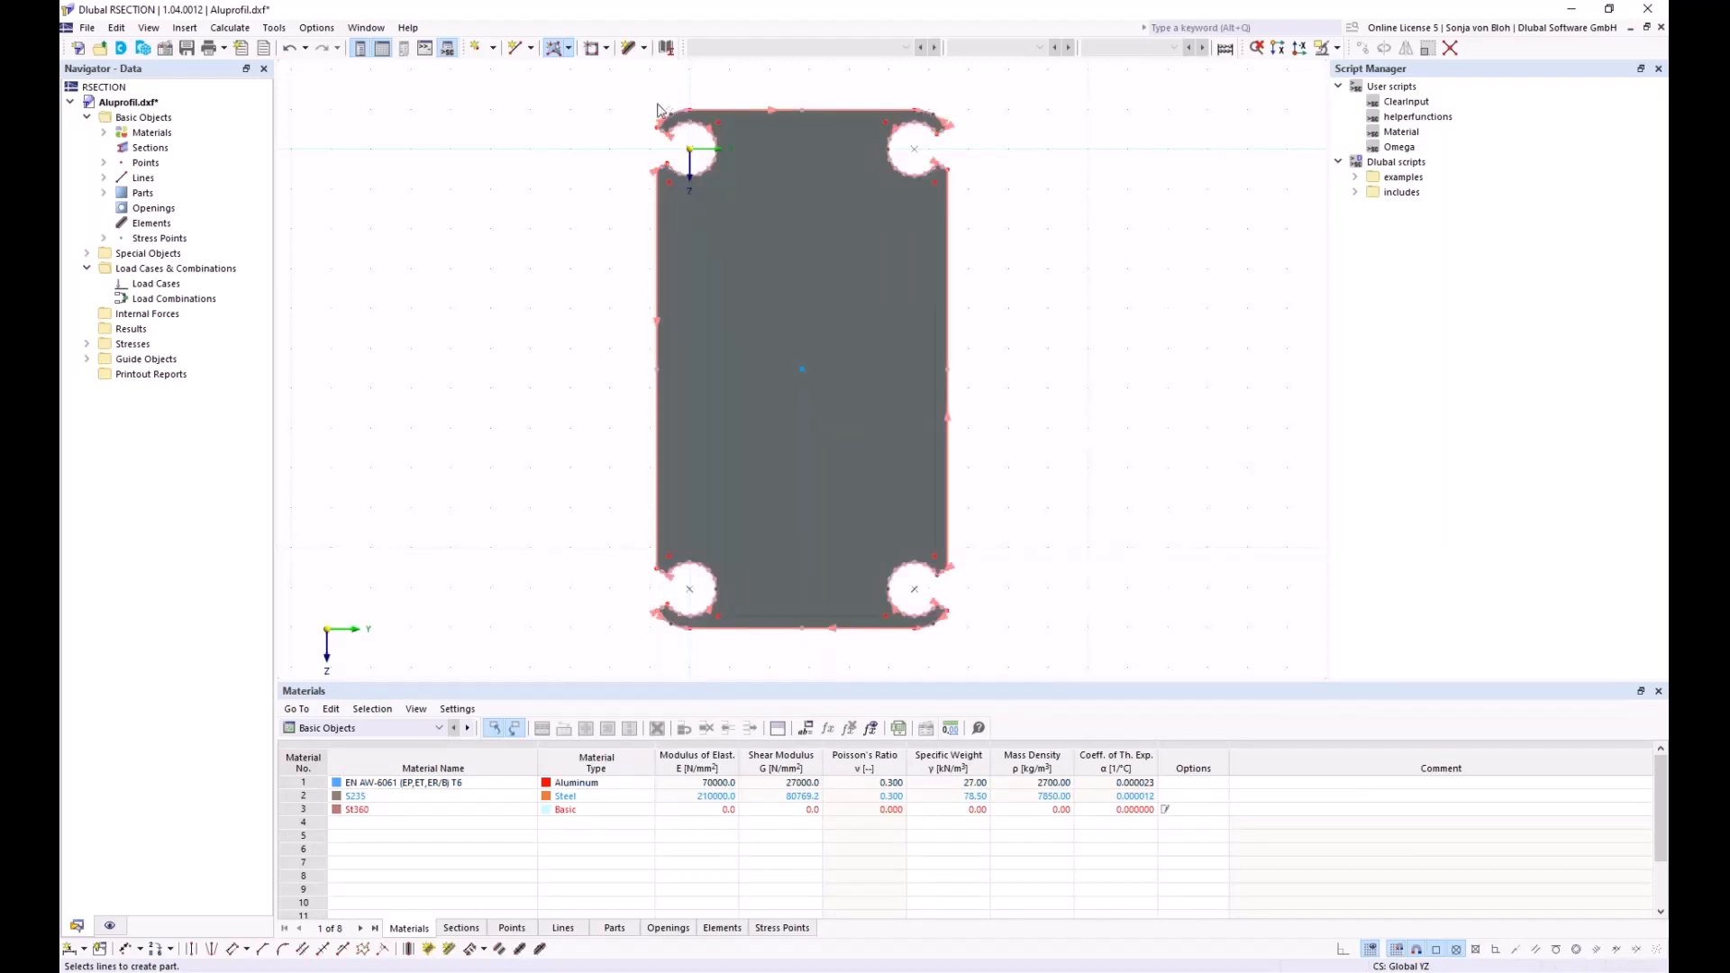
pyautogui.click(606, 48)
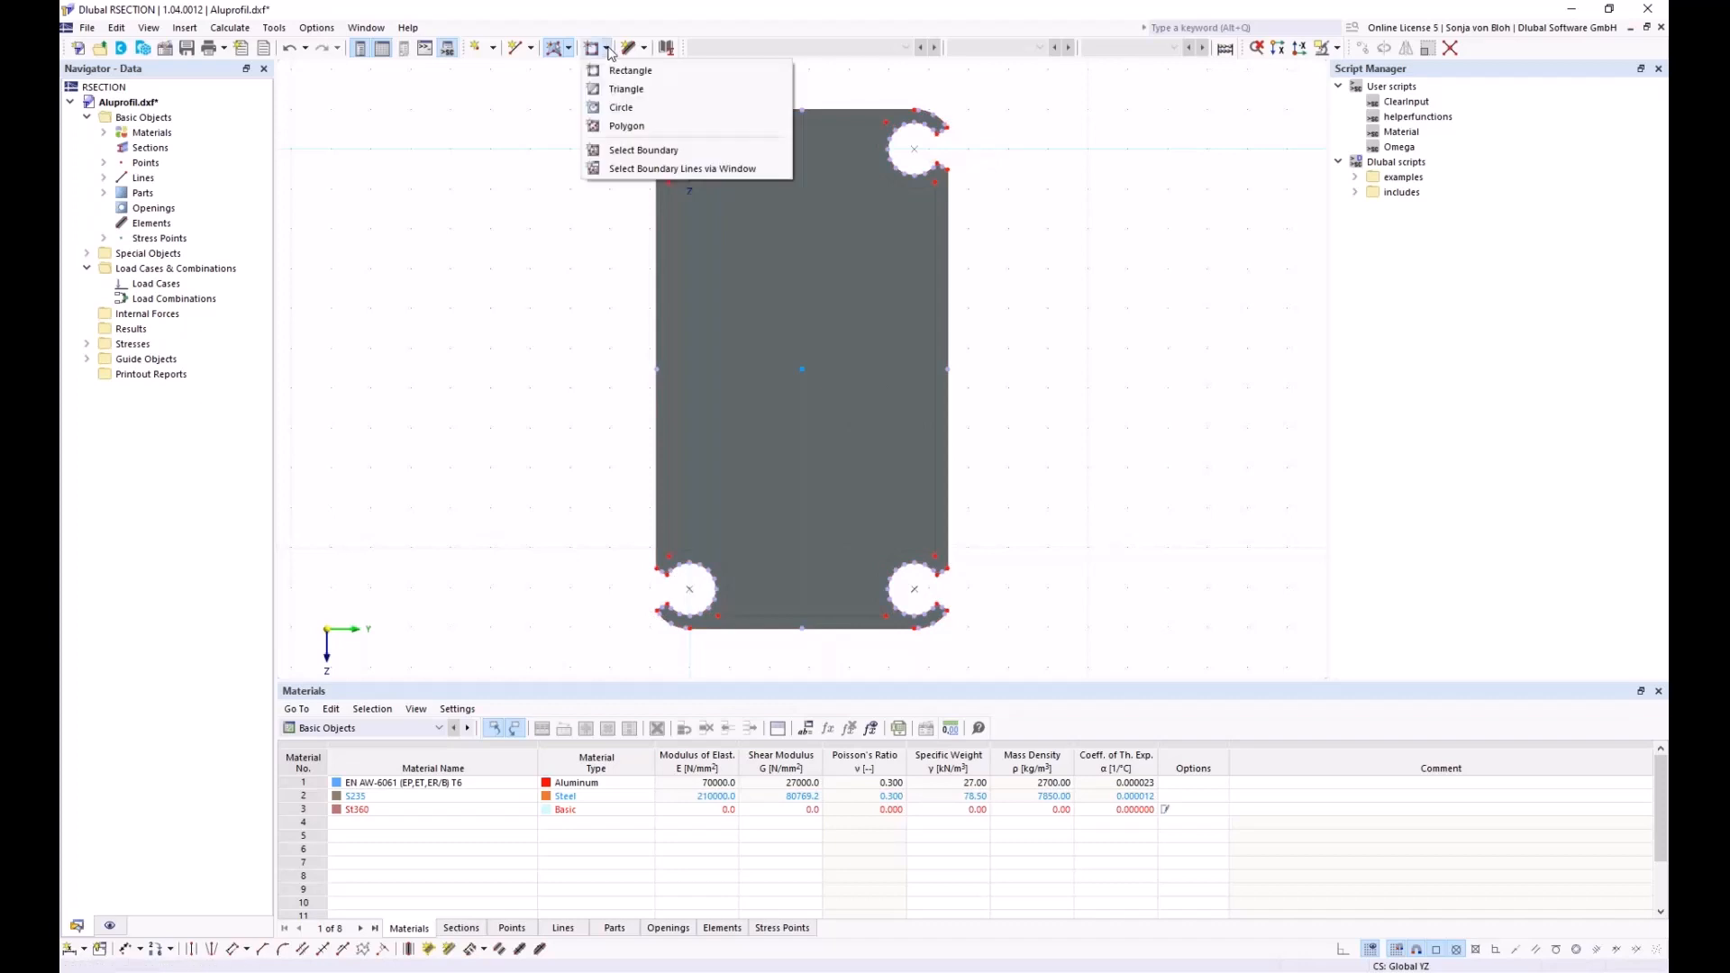
# Cut an opening bounded by the profile's inner outline
pyautogui.click(621, 150)
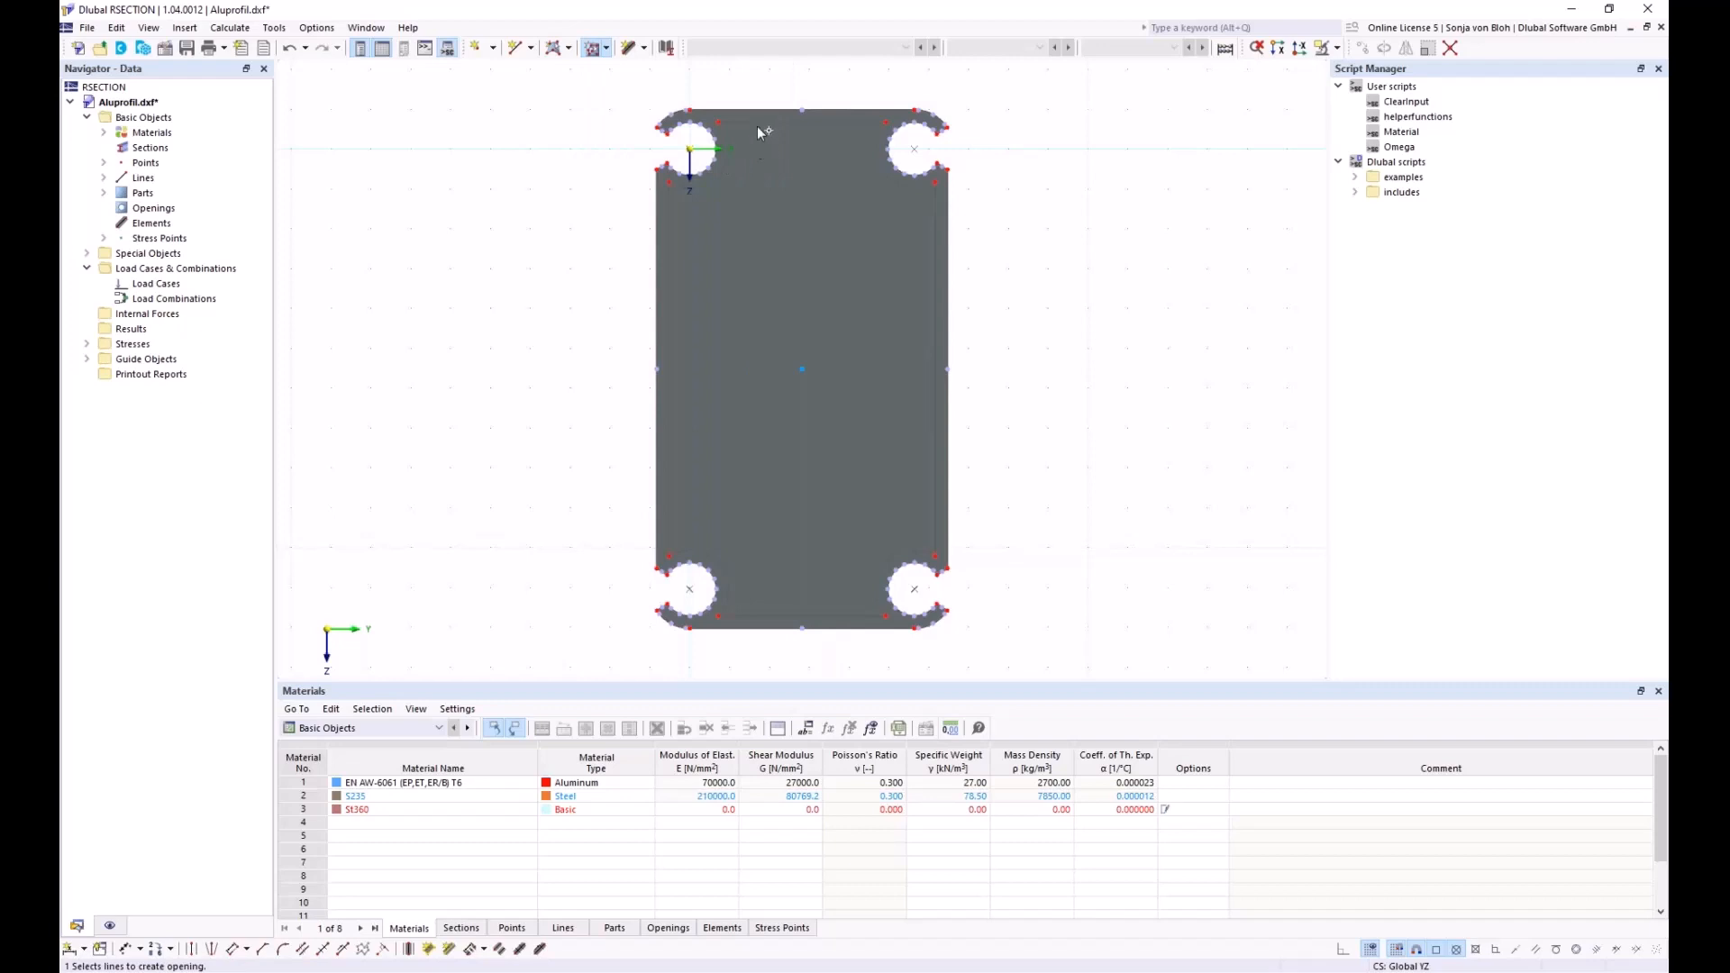
pyautogui.click(761, 133)
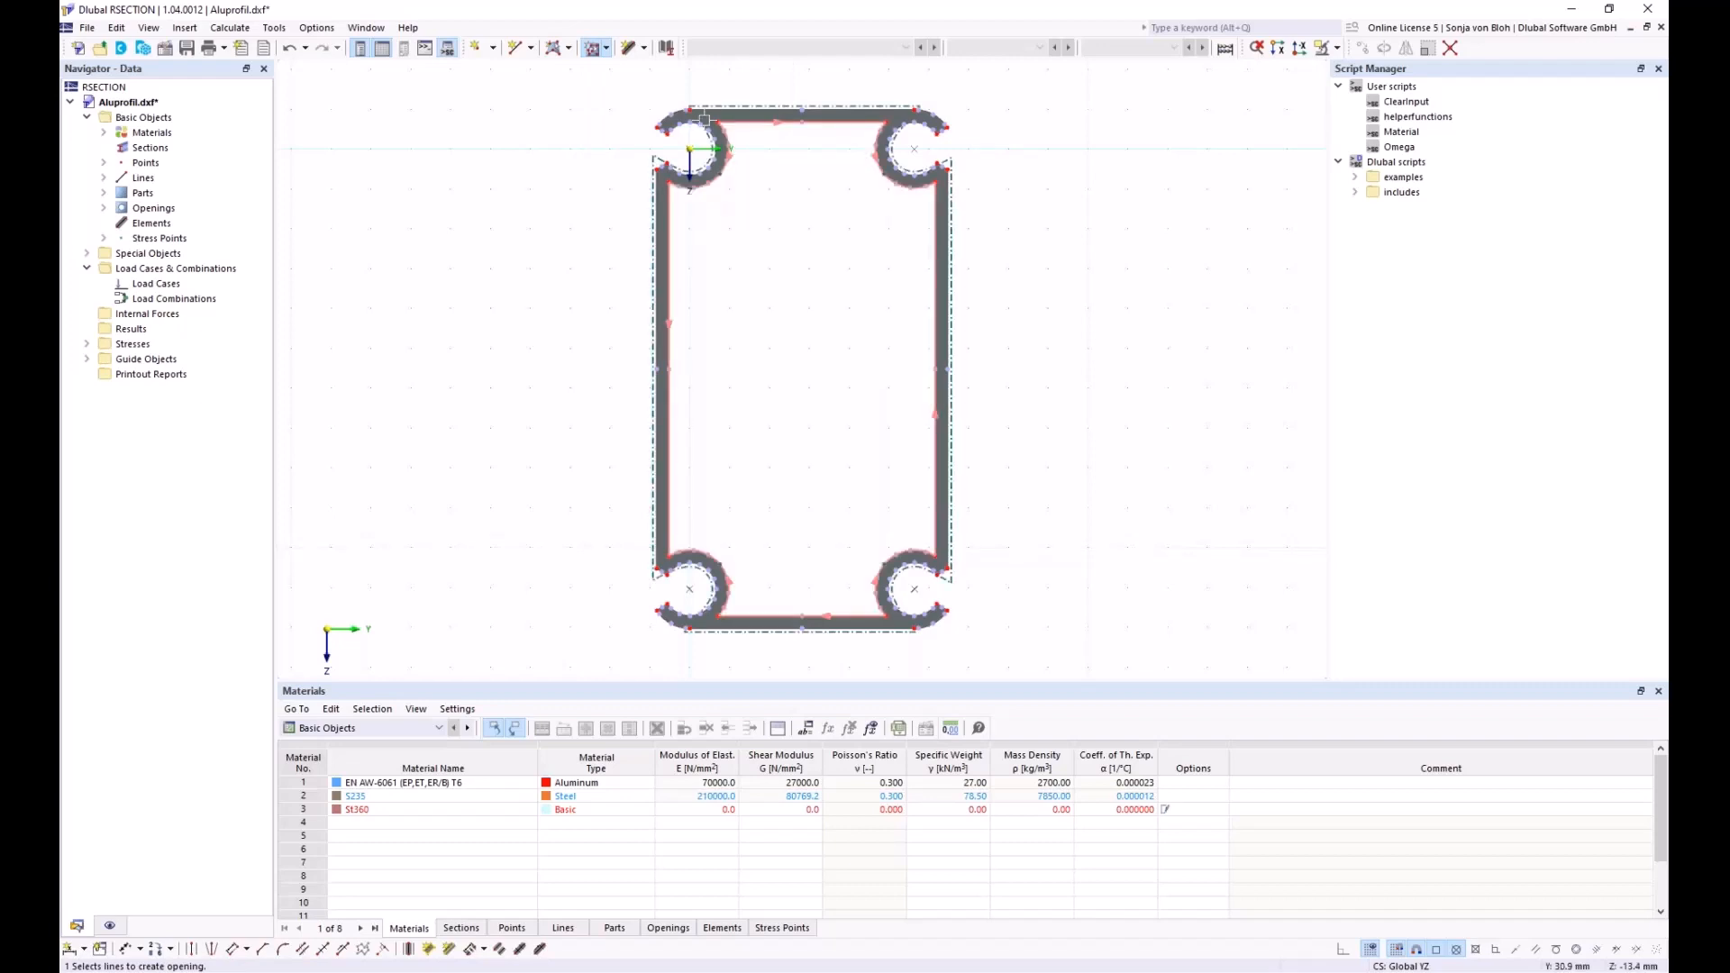
pyautogui.press('Escape')
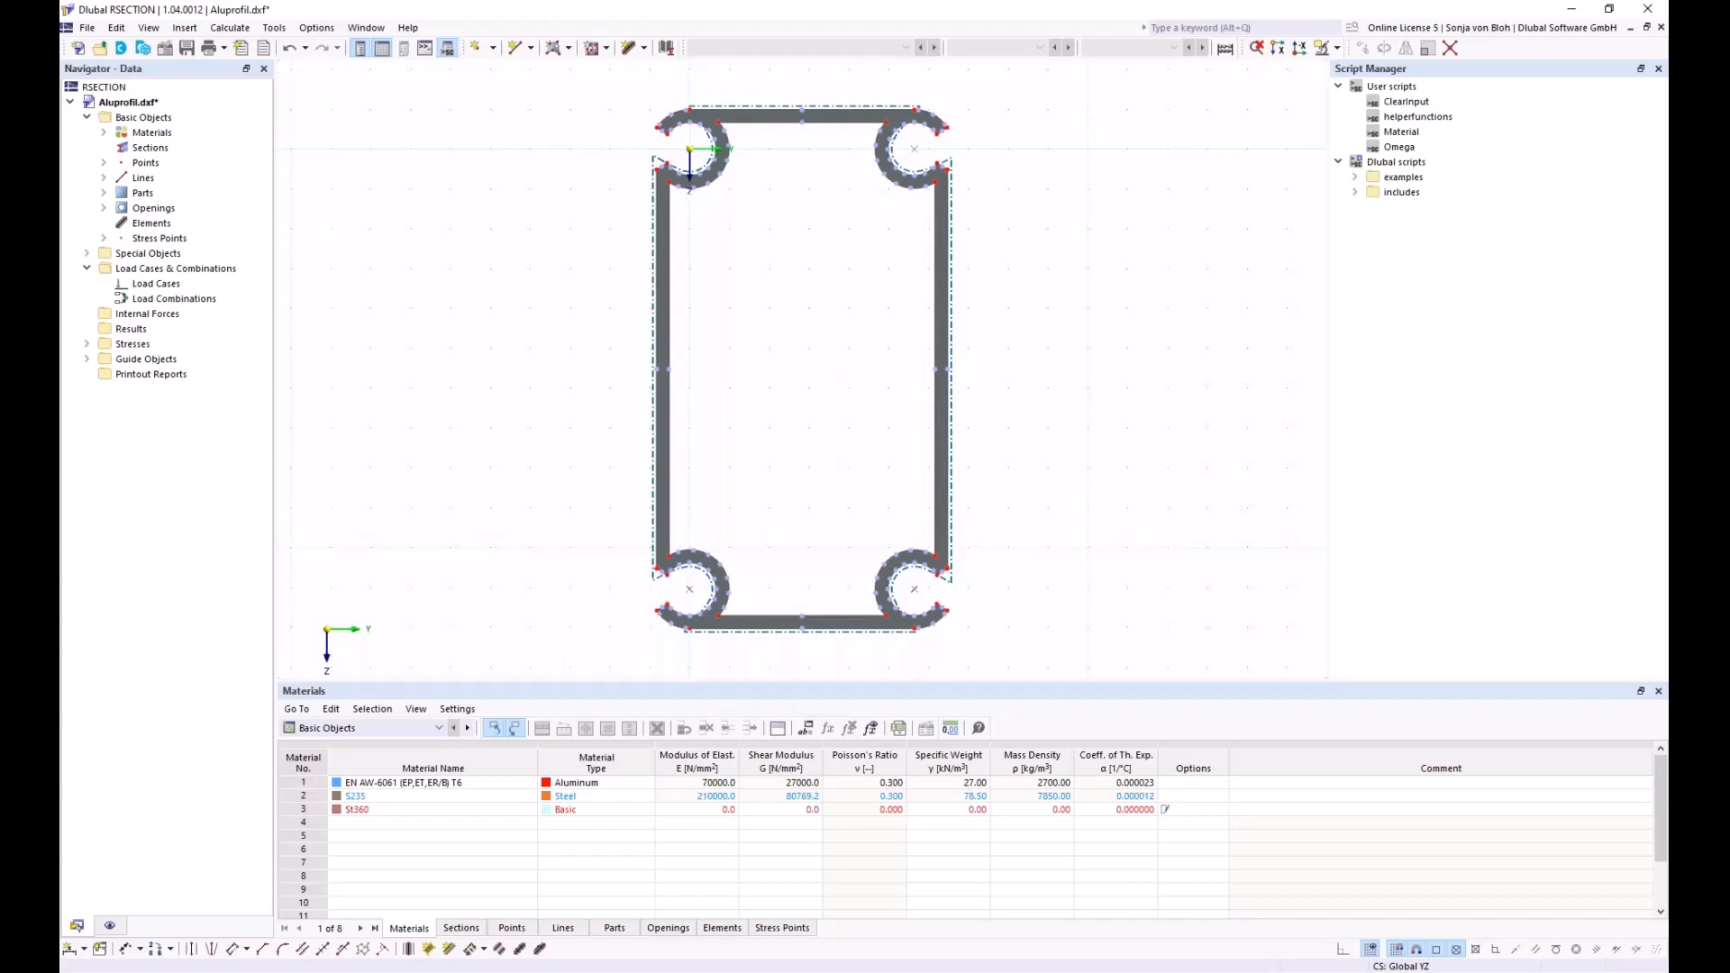
# Create a center element between the top wall's outer and inner lines
pyautogui.click(407, 949)
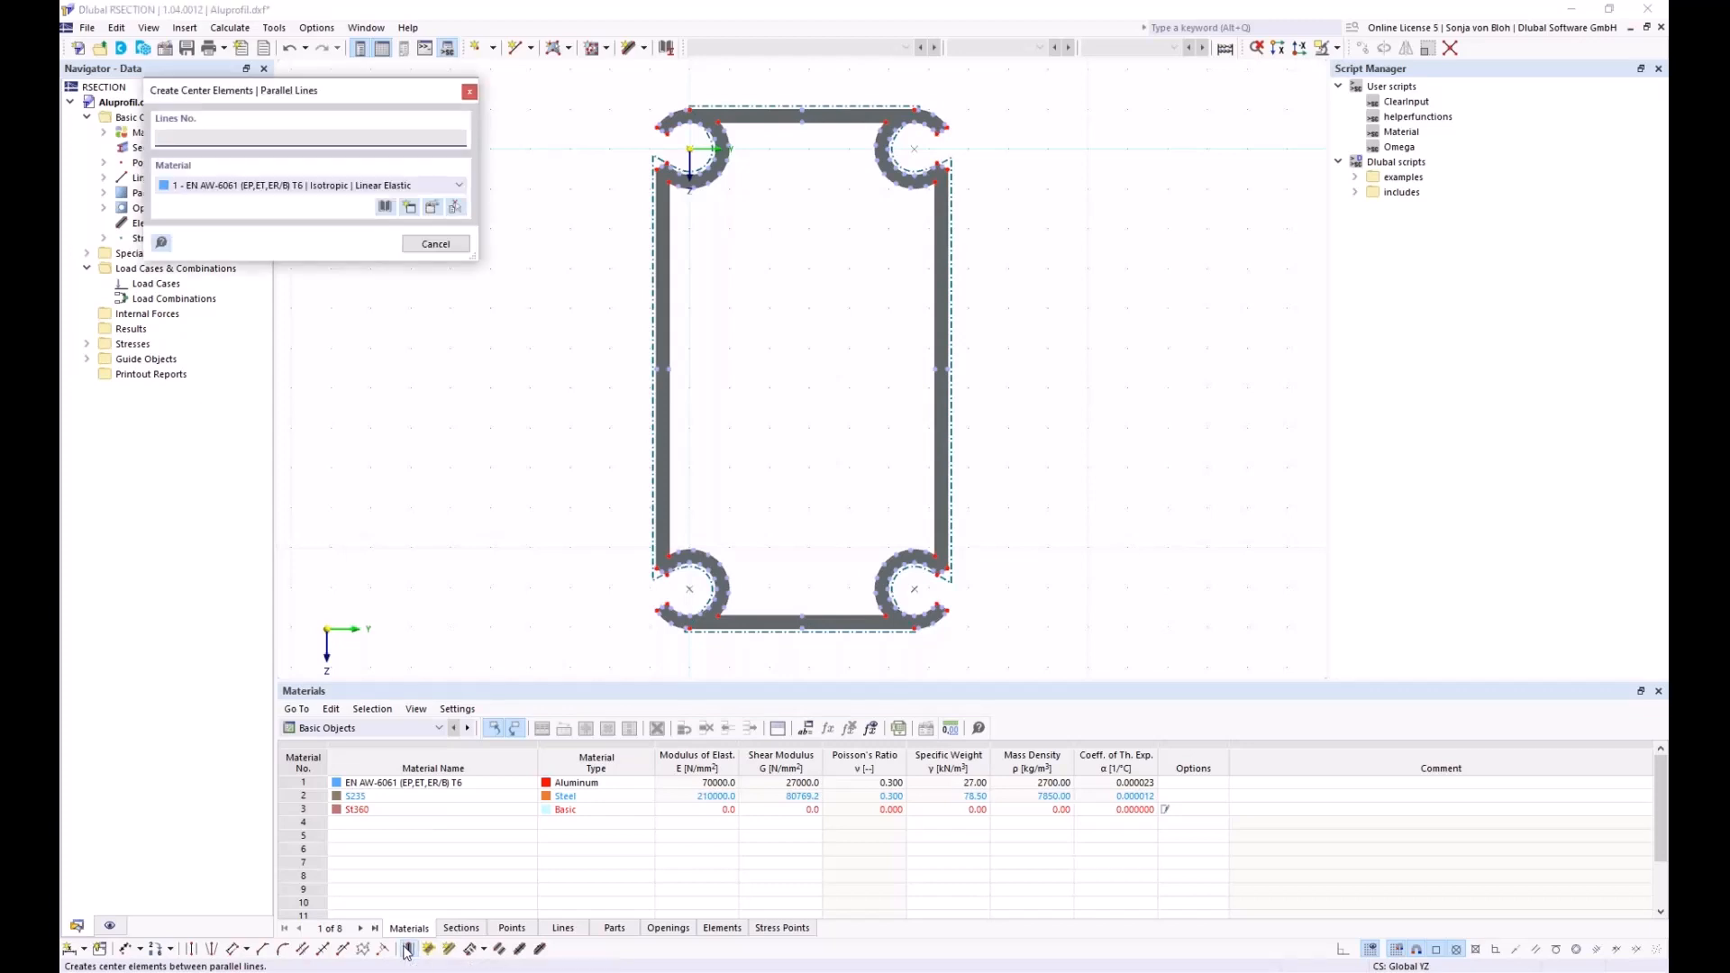
pyautogui.scroll(3, 755, 142)
pyautogui.click(759, 107)
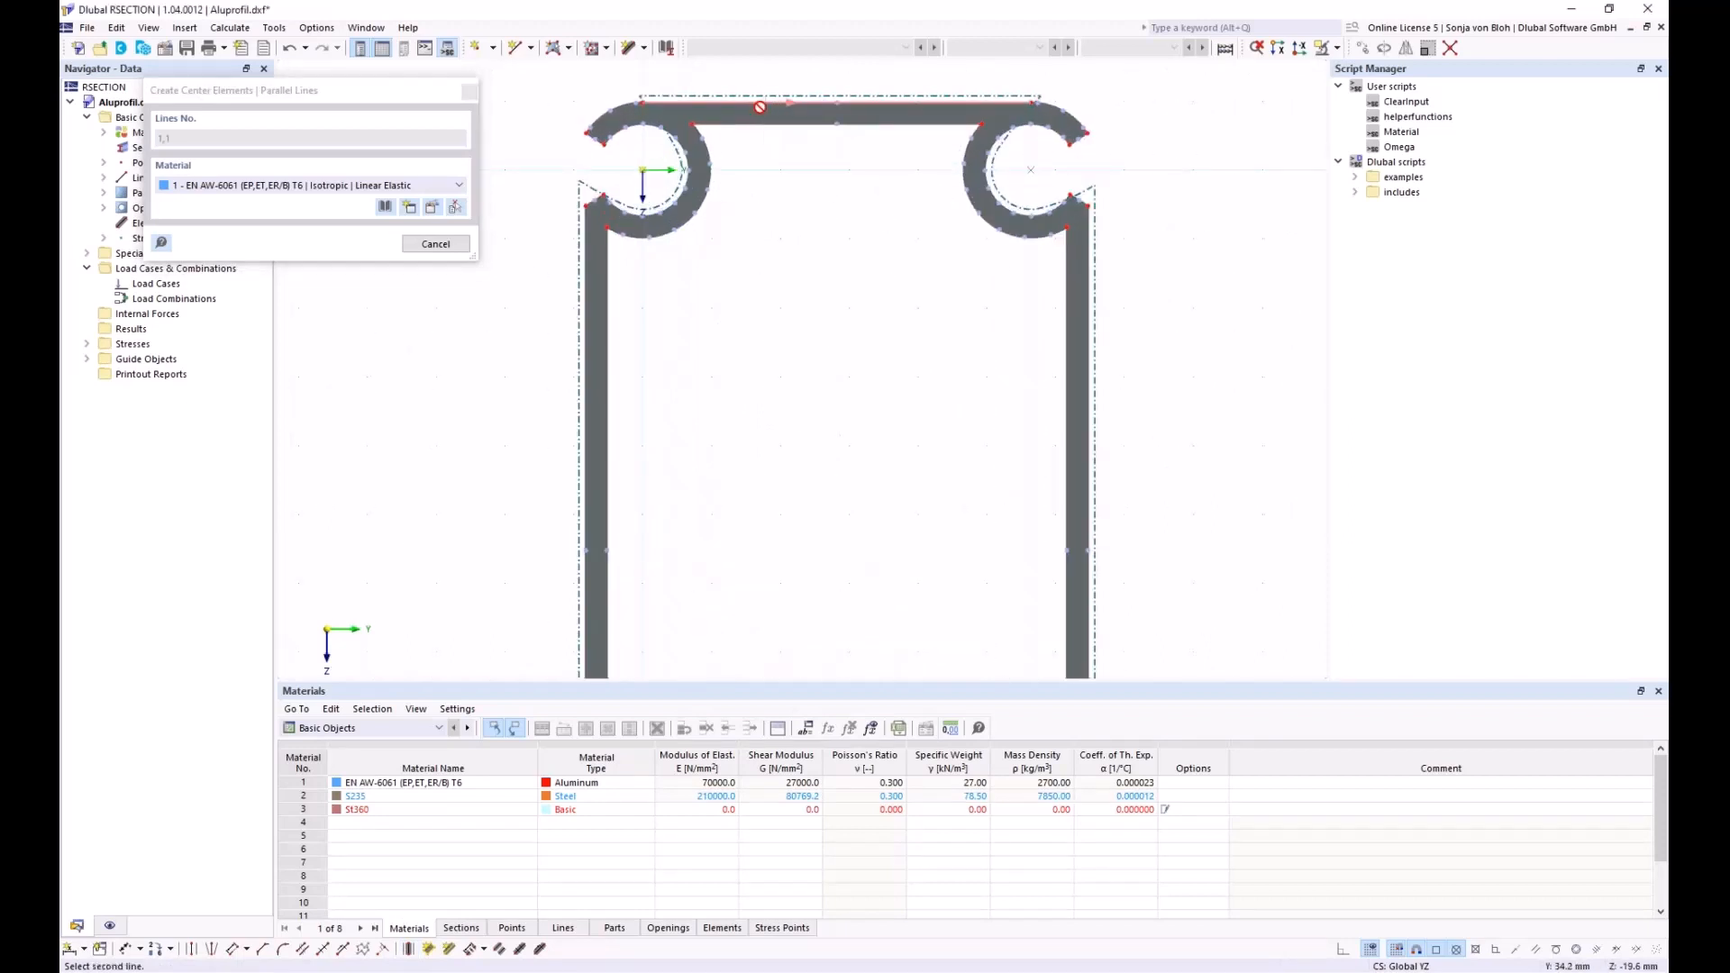
pyautogui.click(799, 120)
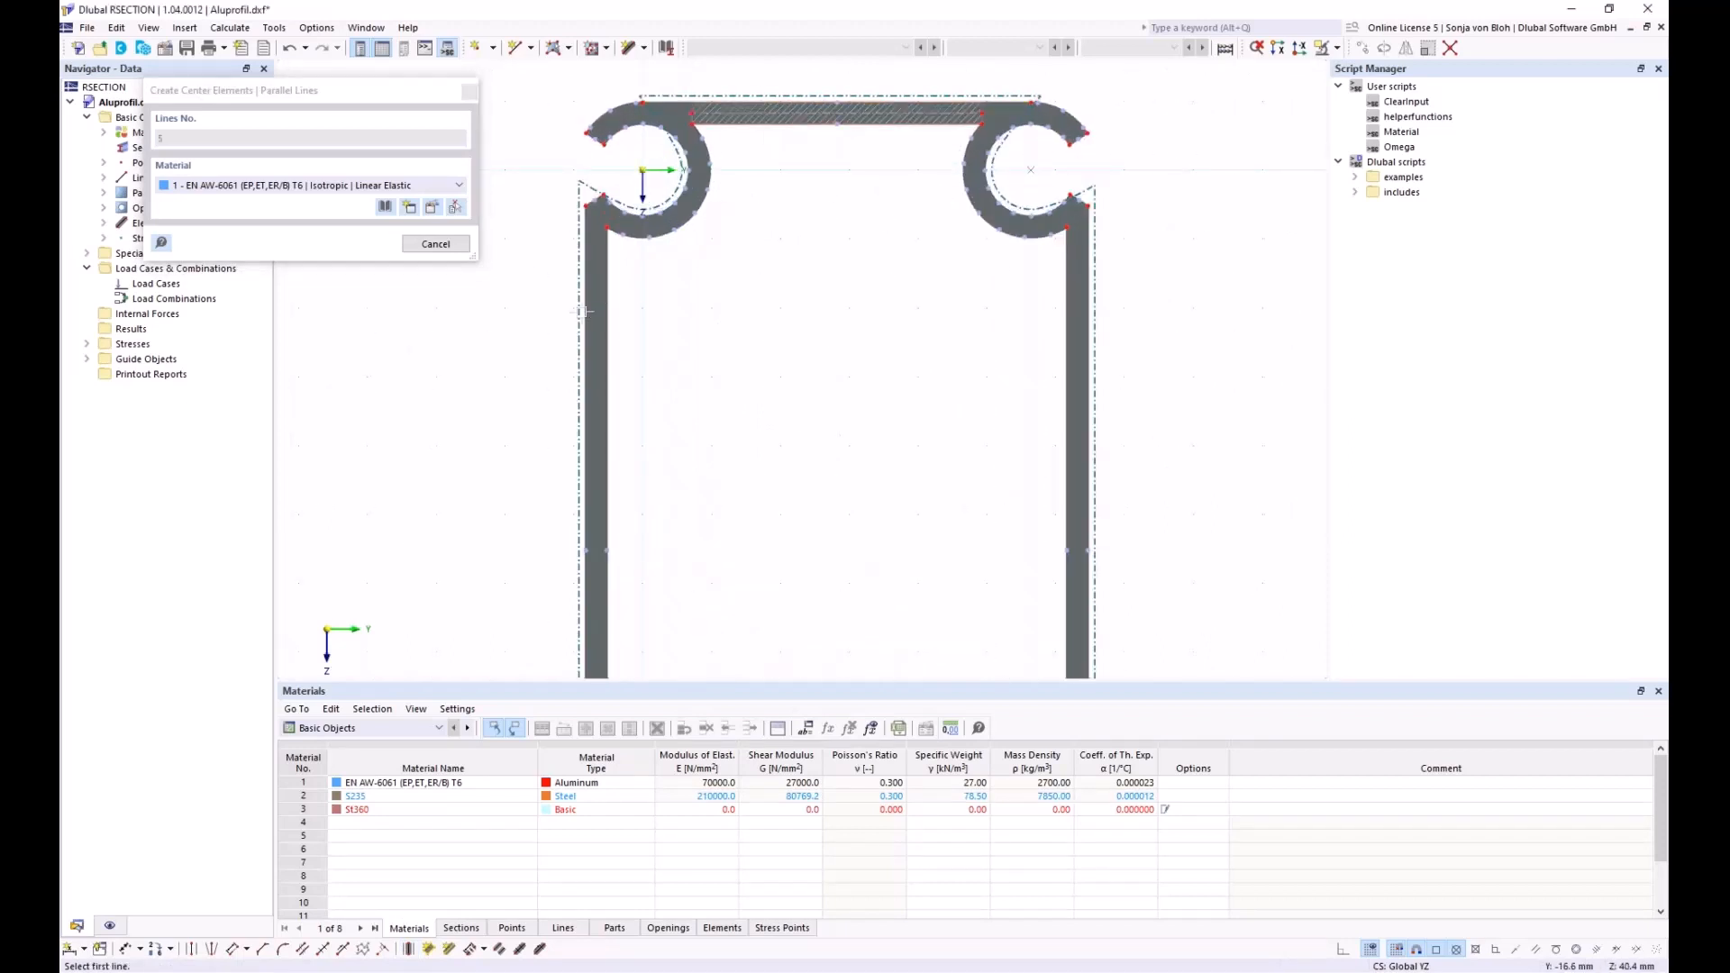
# Add a center element between the left outer line and the top-left arc, then move point 36 toward the arc's end
pyautogui.click(586, 309)
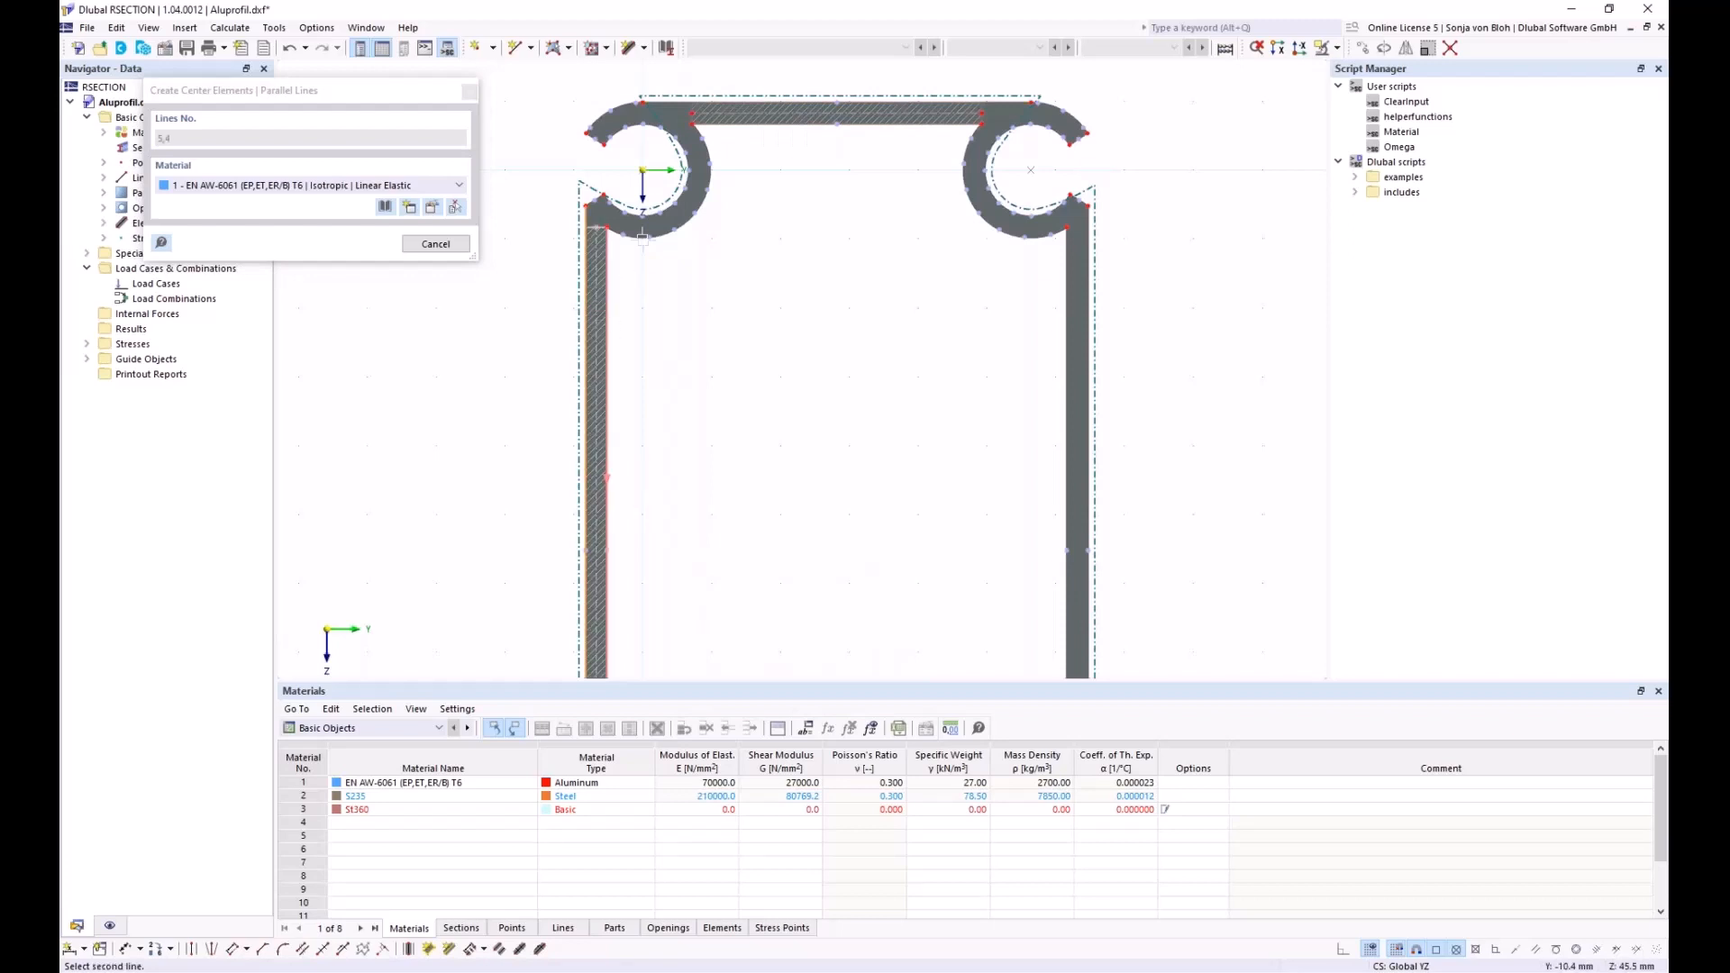
pyautogui.scroll(1, 654, 230)
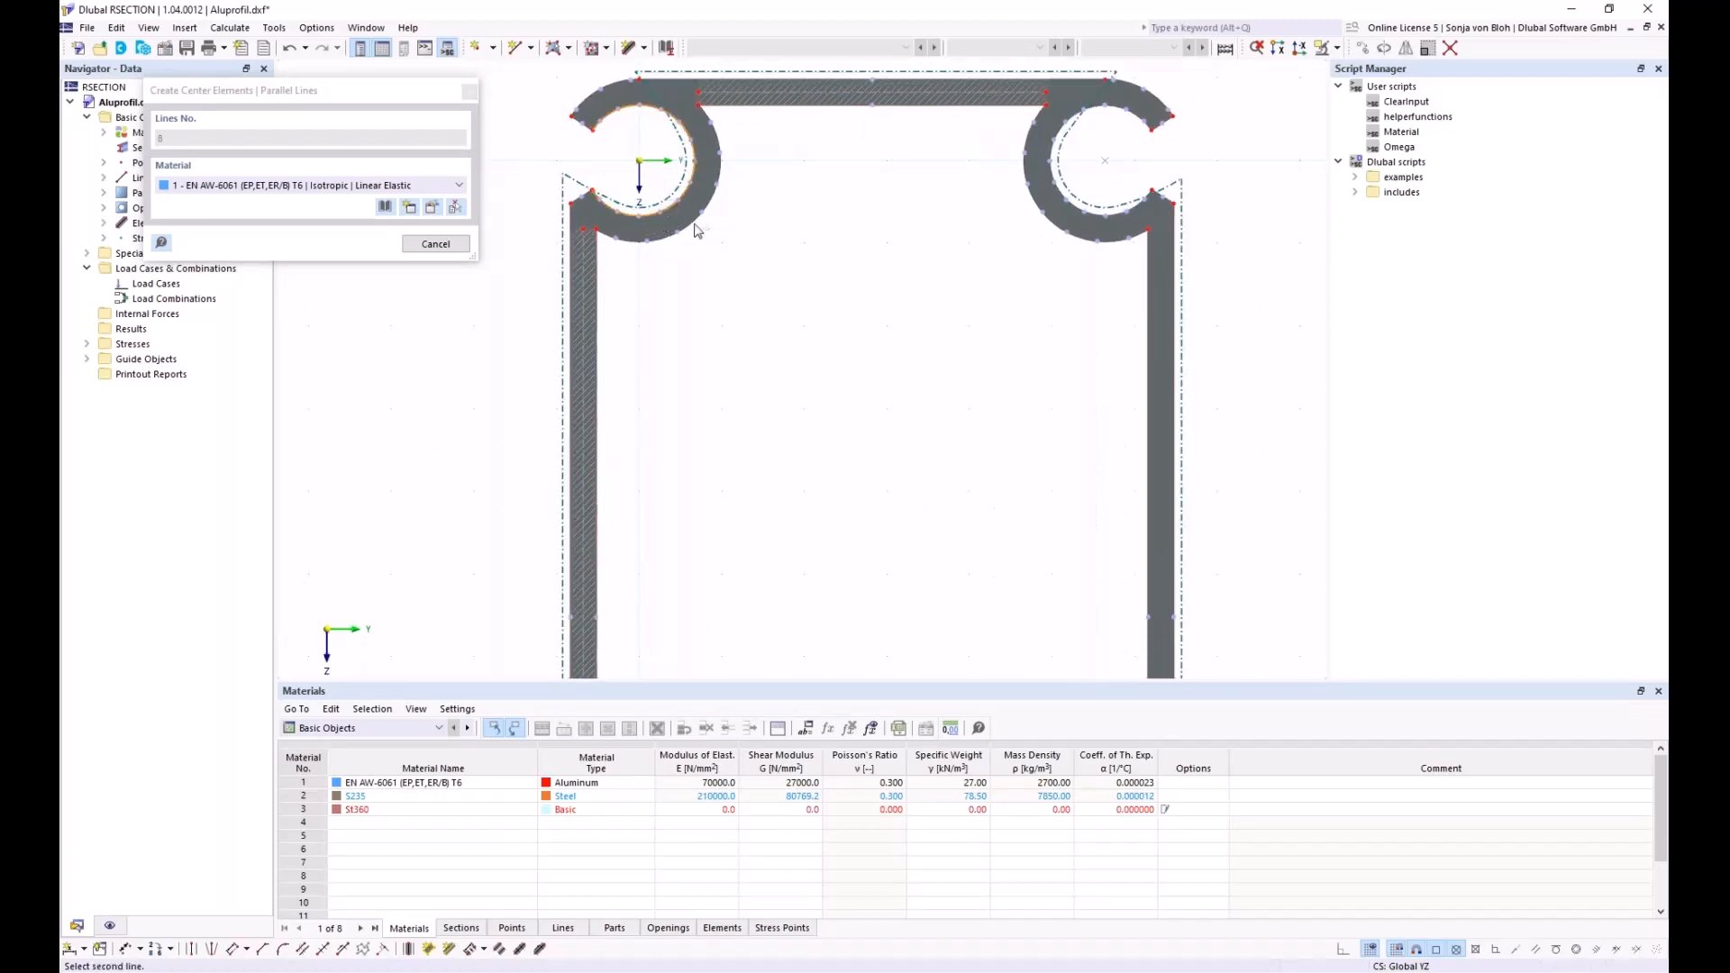
pyautogui.click(697, 230)
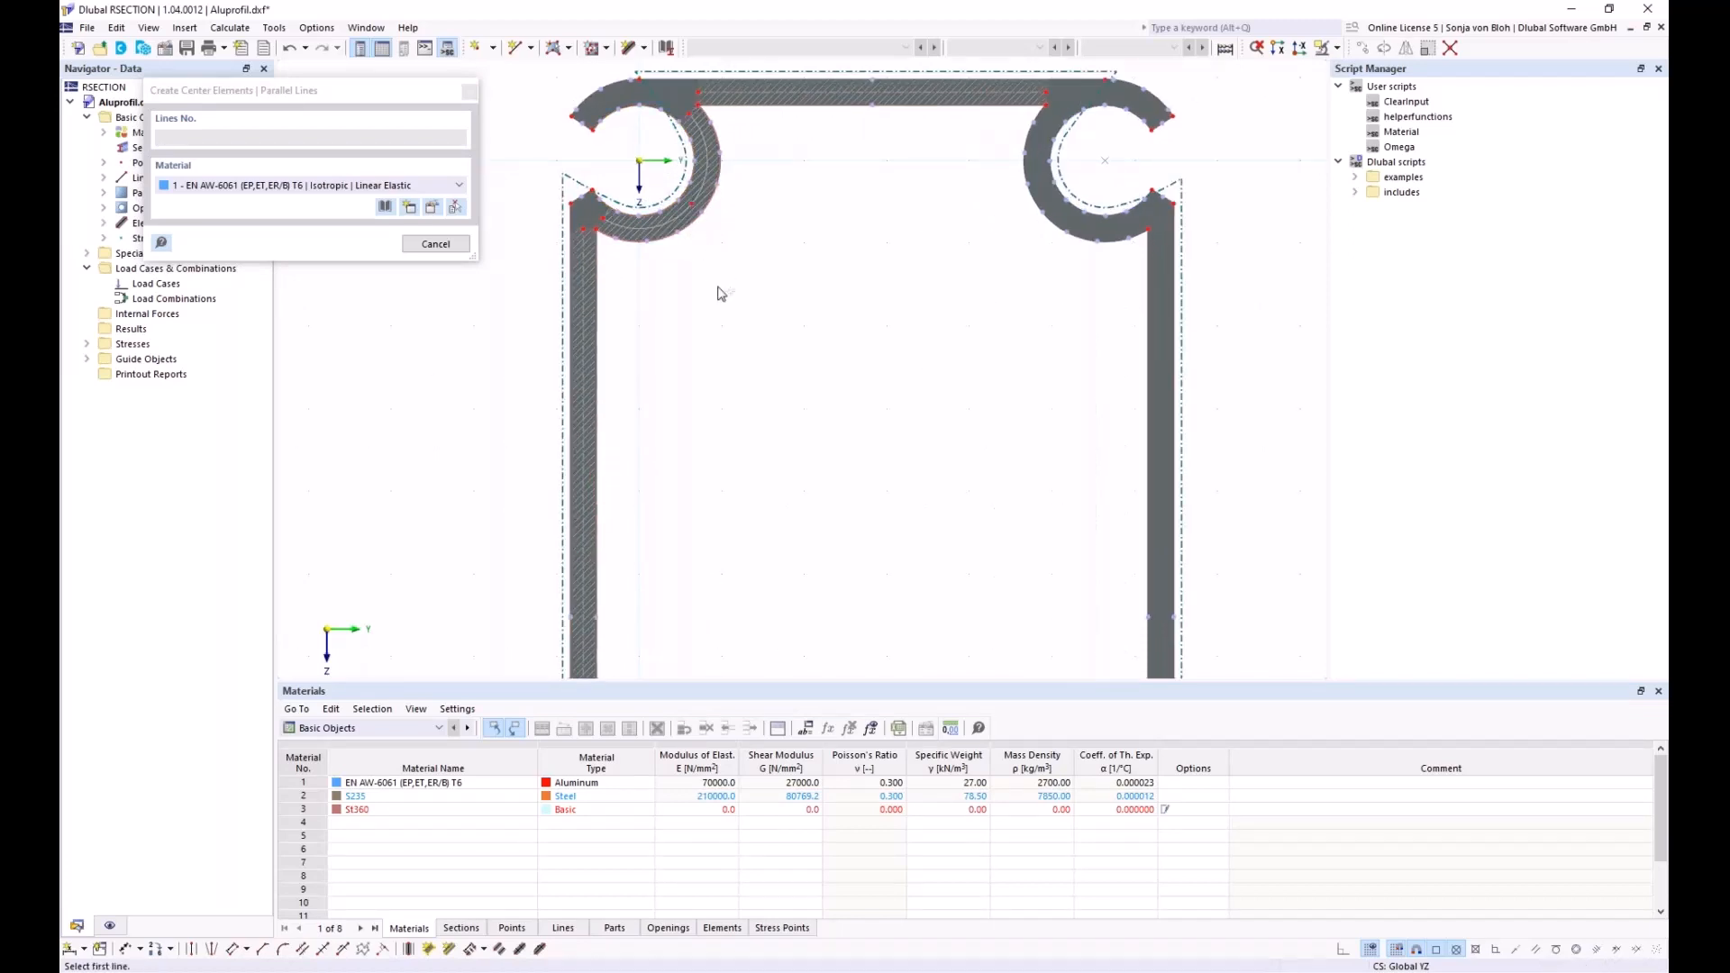
pyautogui.press('Escape')
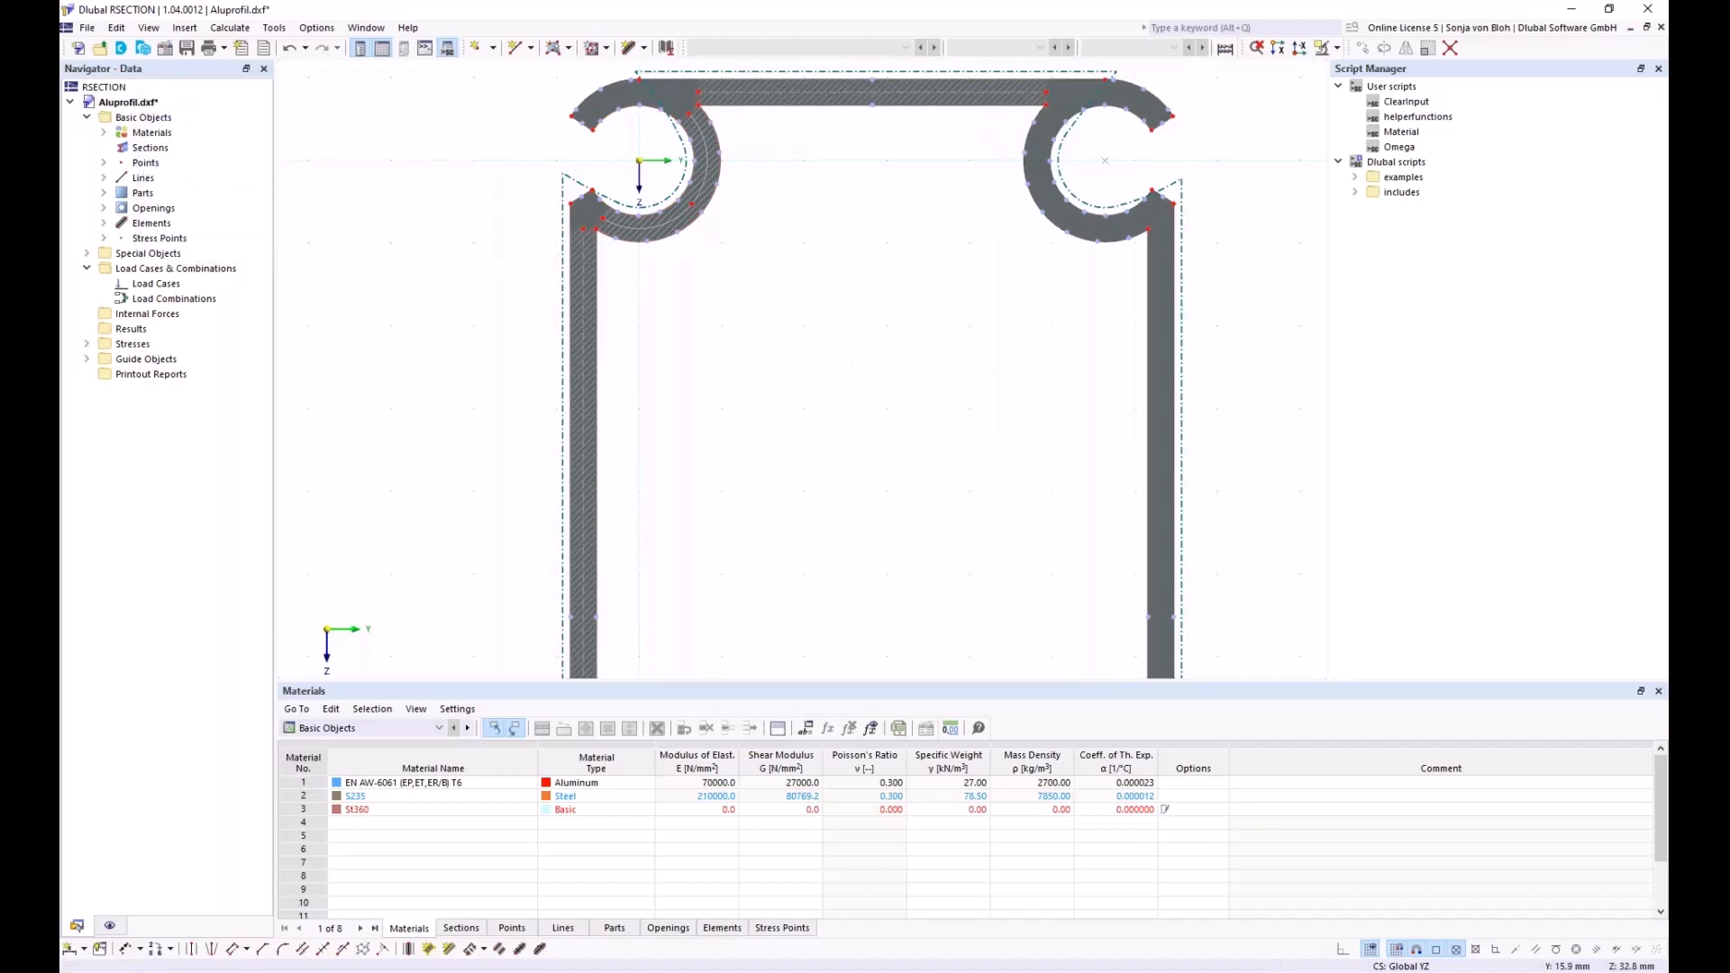
pyautogui.scroll(2, 607, 413)
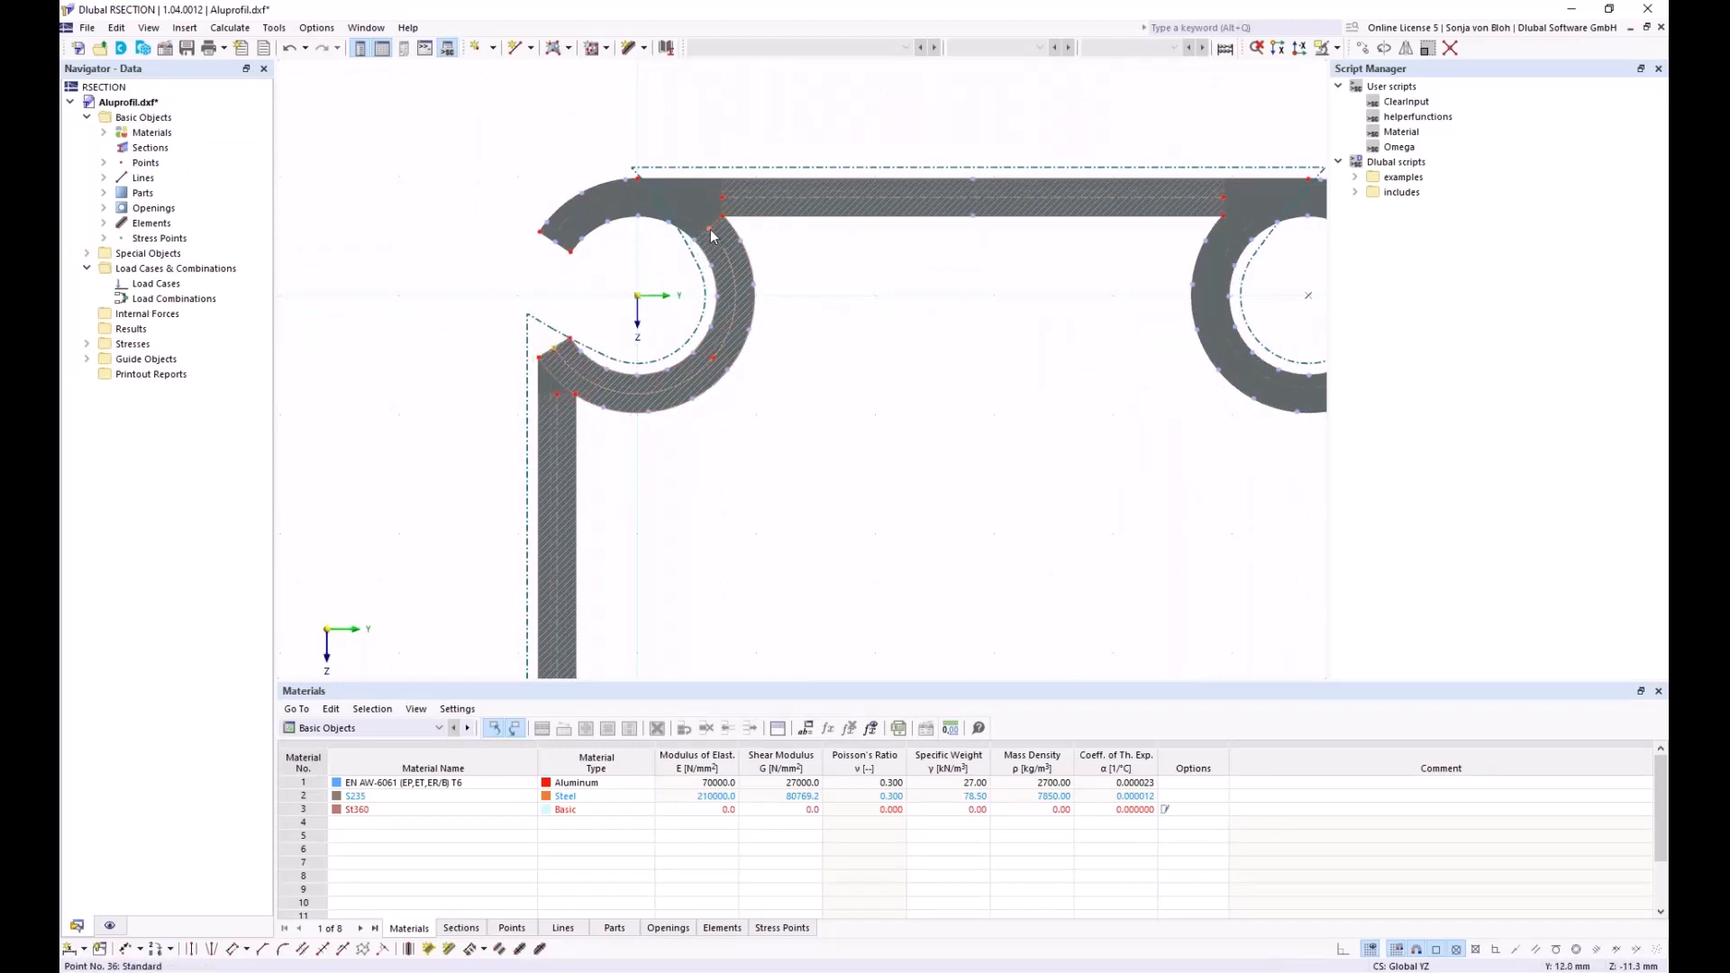
pyautogui.moveTo(711, 236); pyautogui.dragTo(562, 250)
pyautogui.scroll(-3, 698, 225)
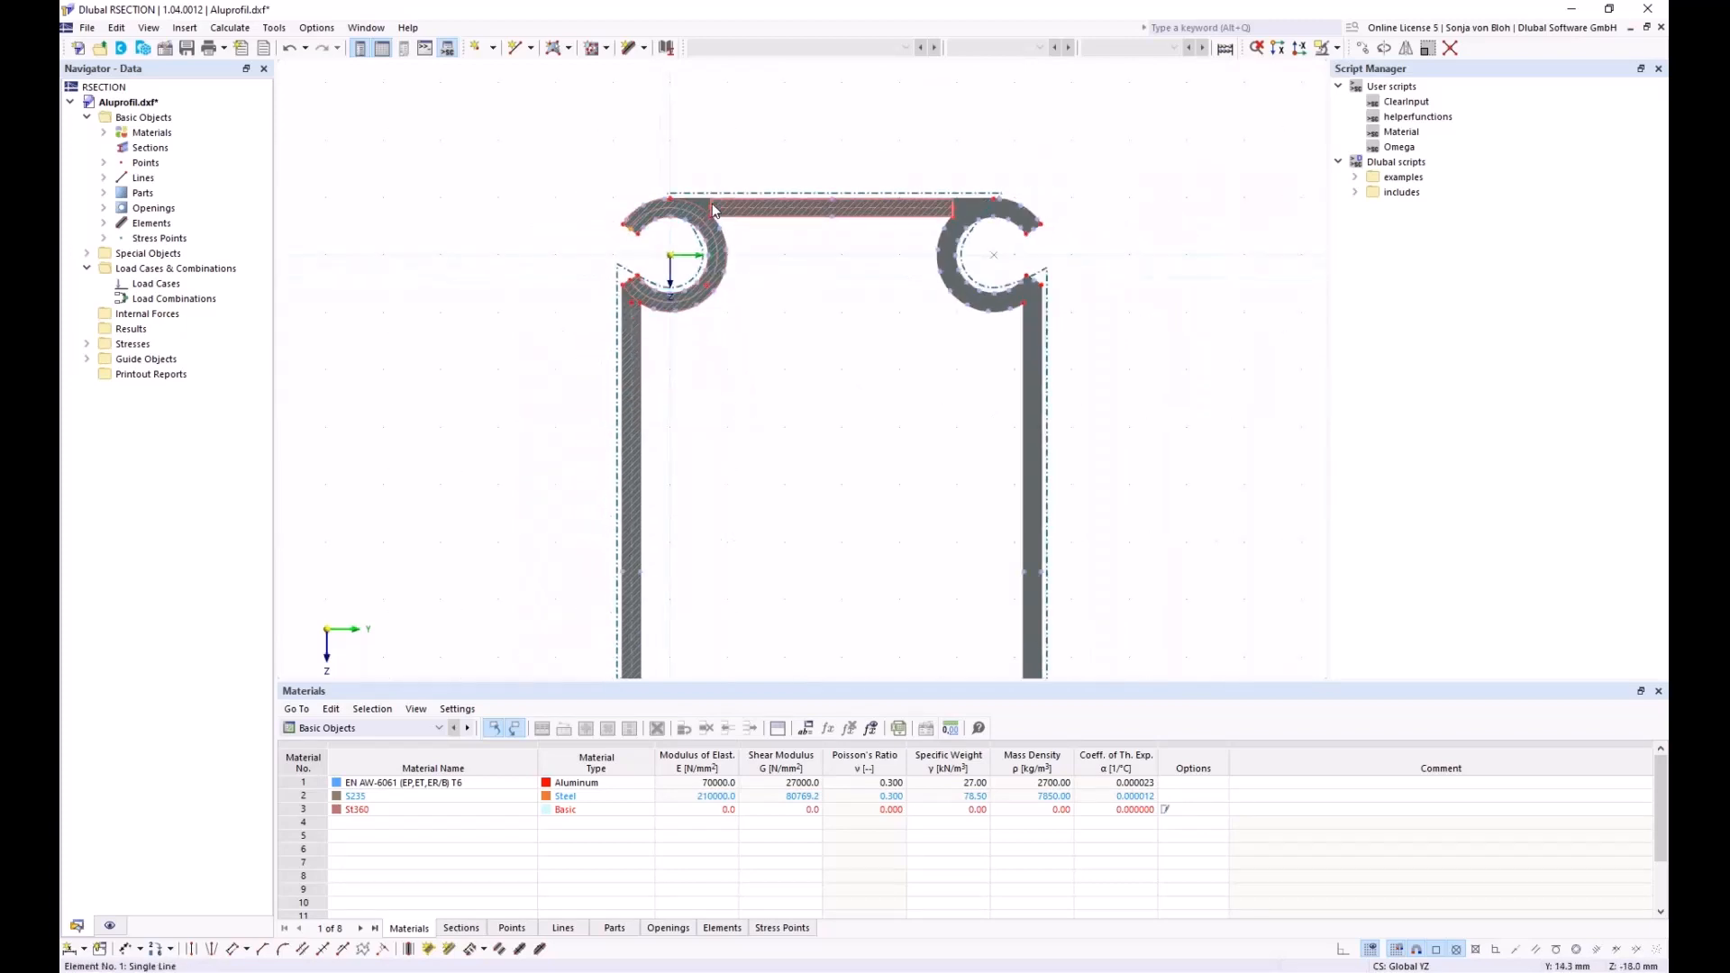
# Divide center elements 1 and 2 at n intermediate points
pyautogui.click(713, 209)
pyautogui.scroll(3, 637, 297)
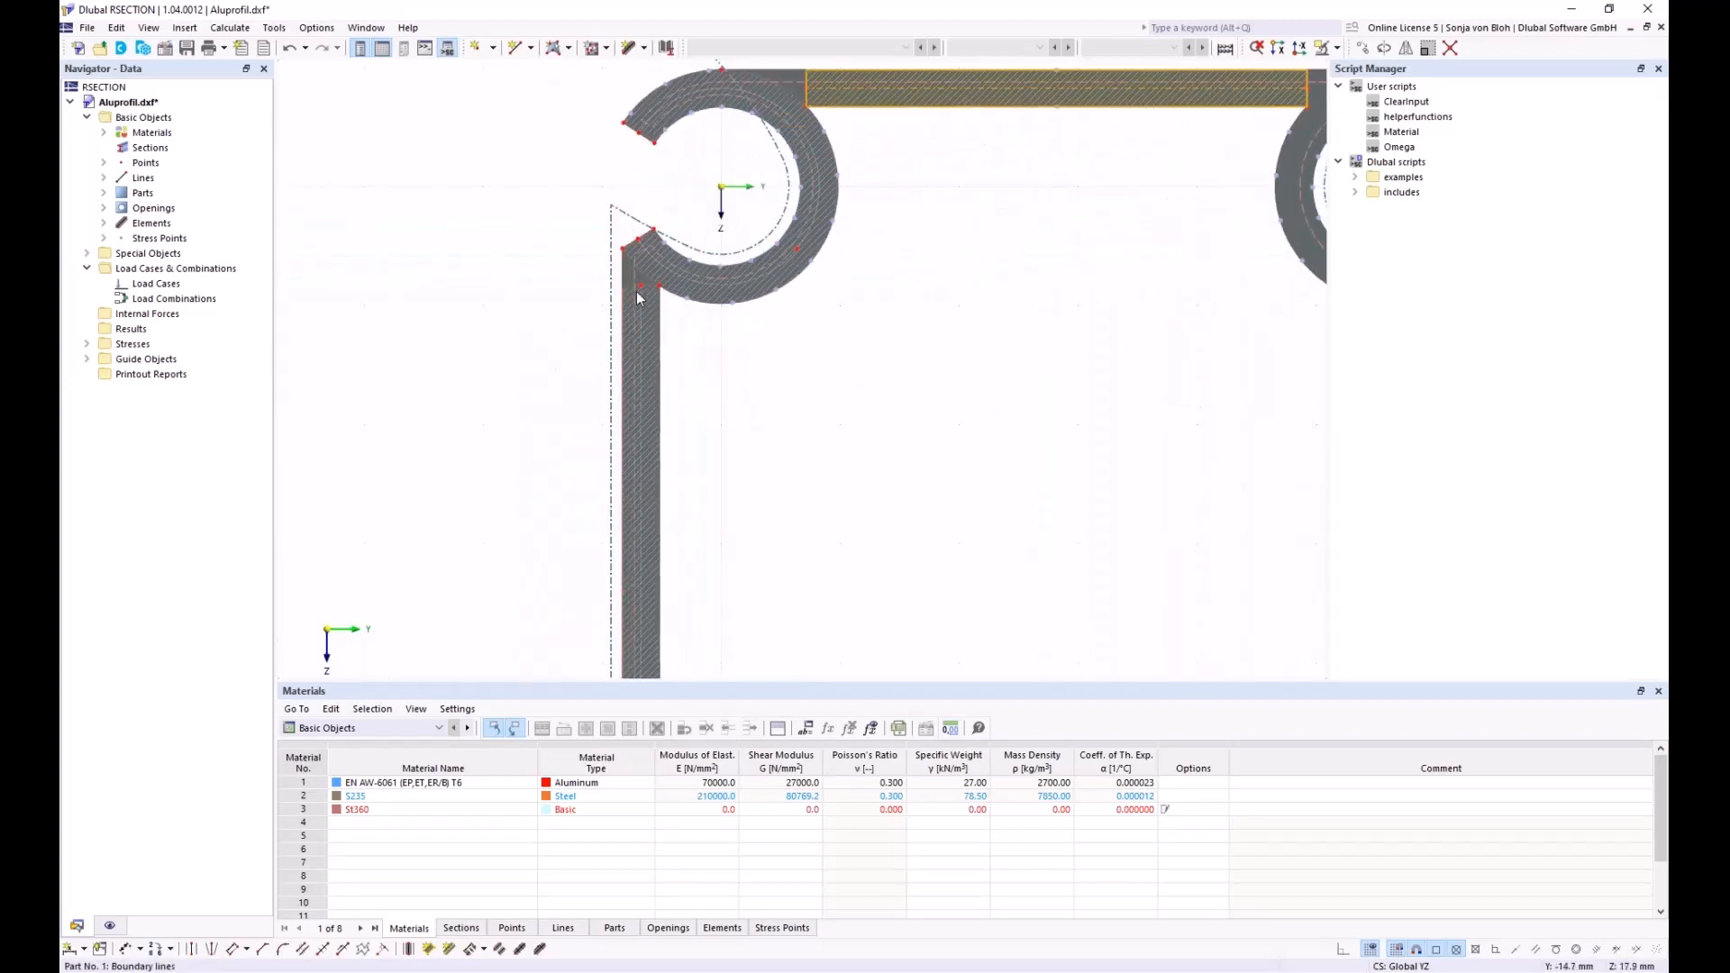
pyautogui.rightClick(634, 293)
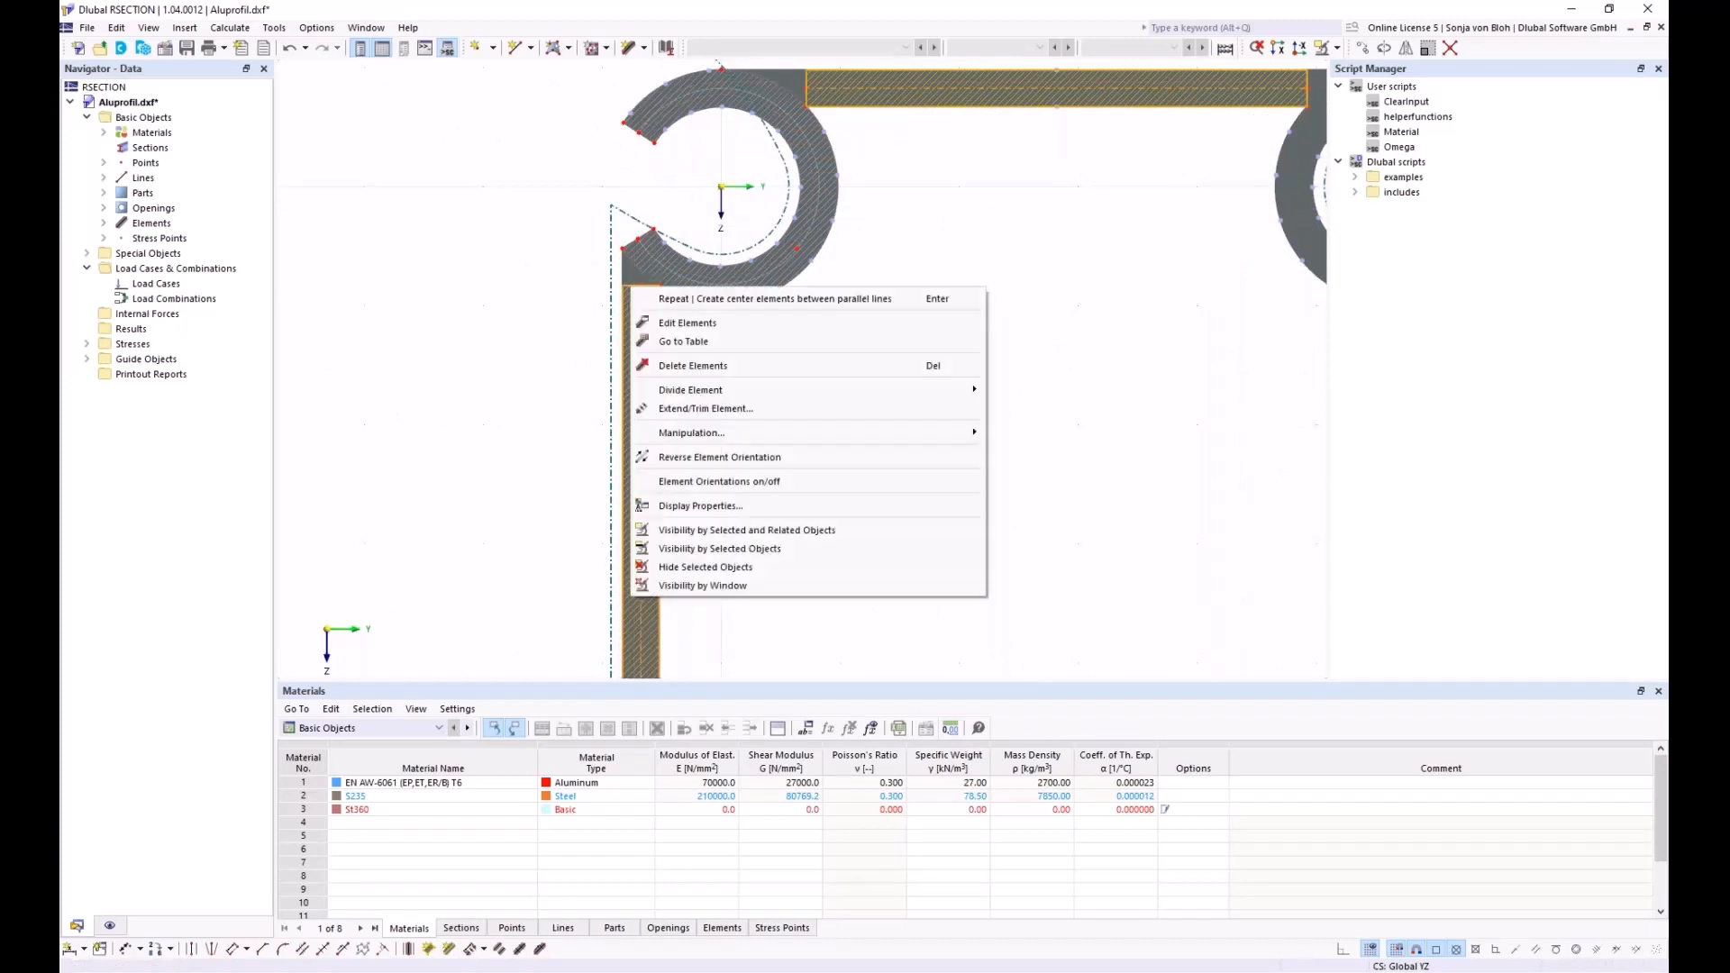
pyautogui.moveTo(716, 390)
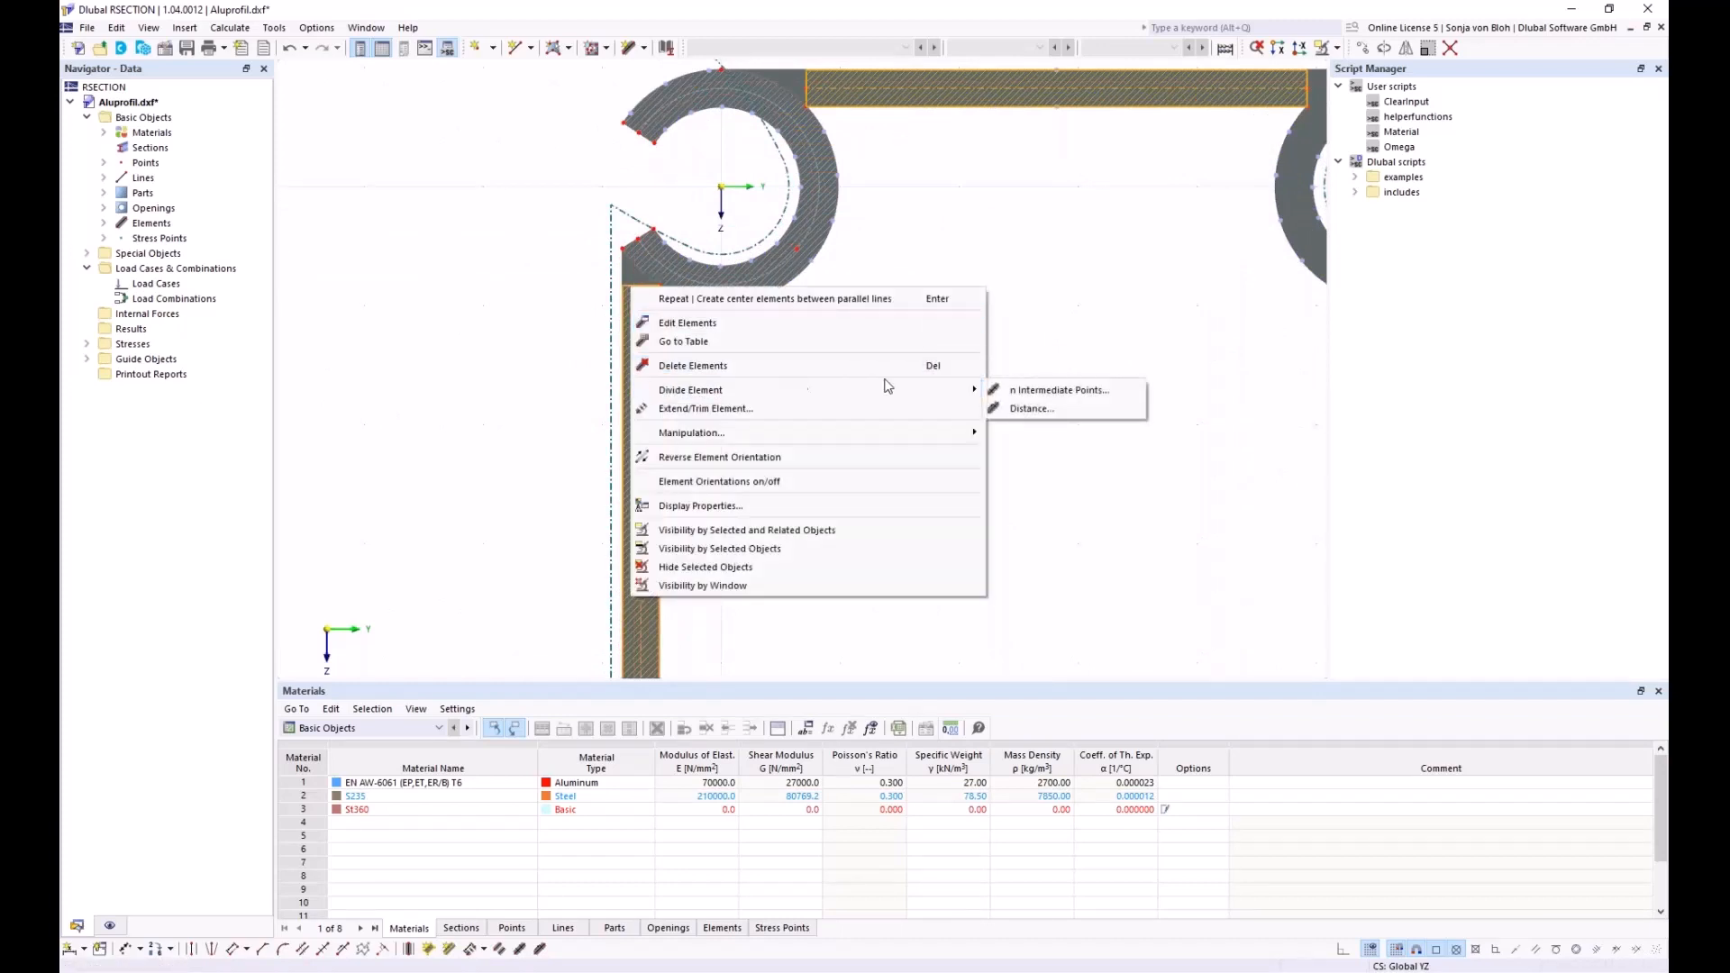
pyautogui.click(1036, 393)
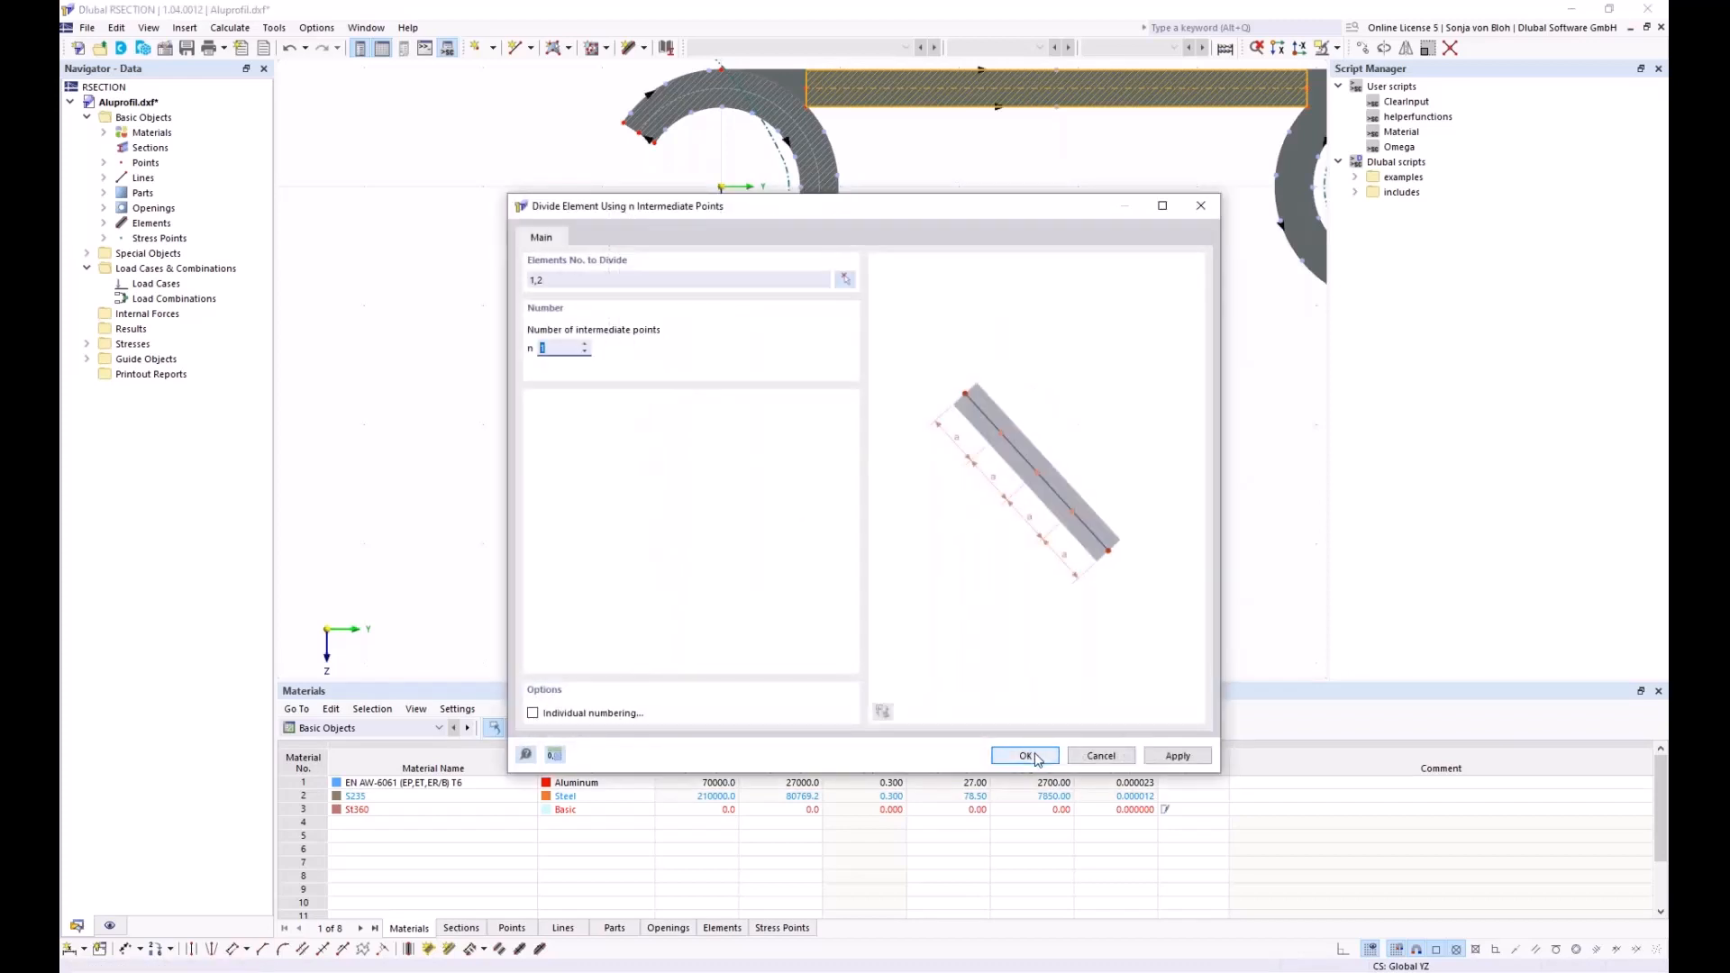
pyautogui.click(1036, 756)
pyautogui.scroll(-4, 657, 364)
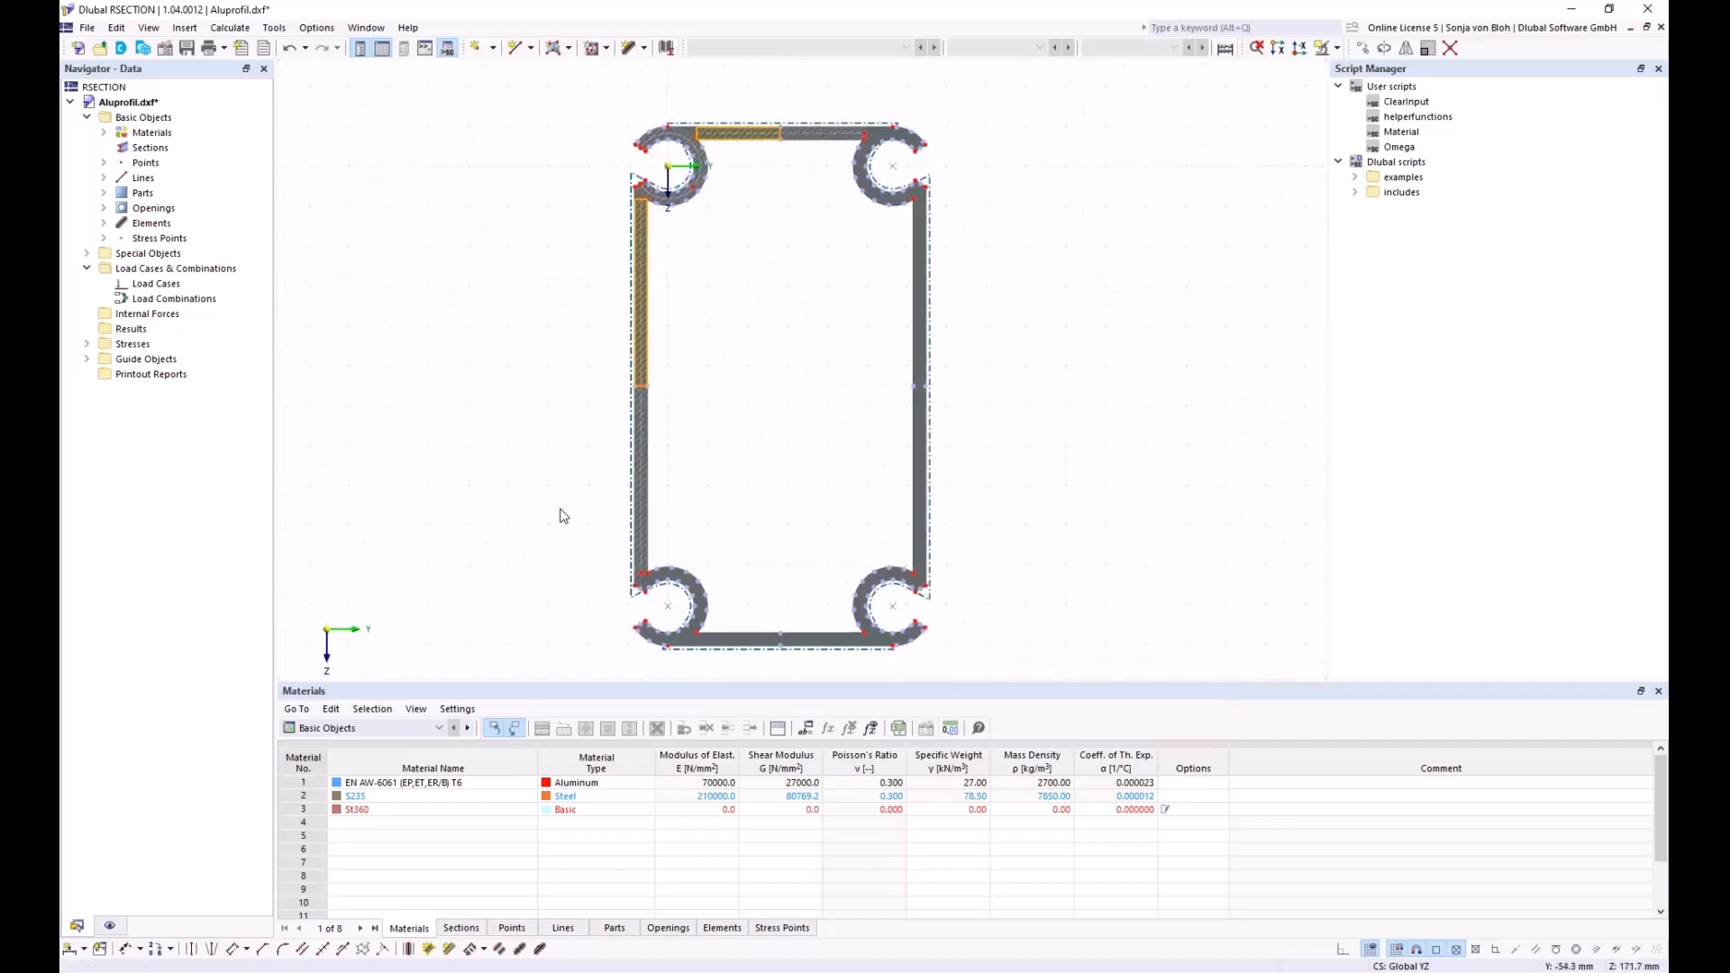
pyautogui.click(563, 569)
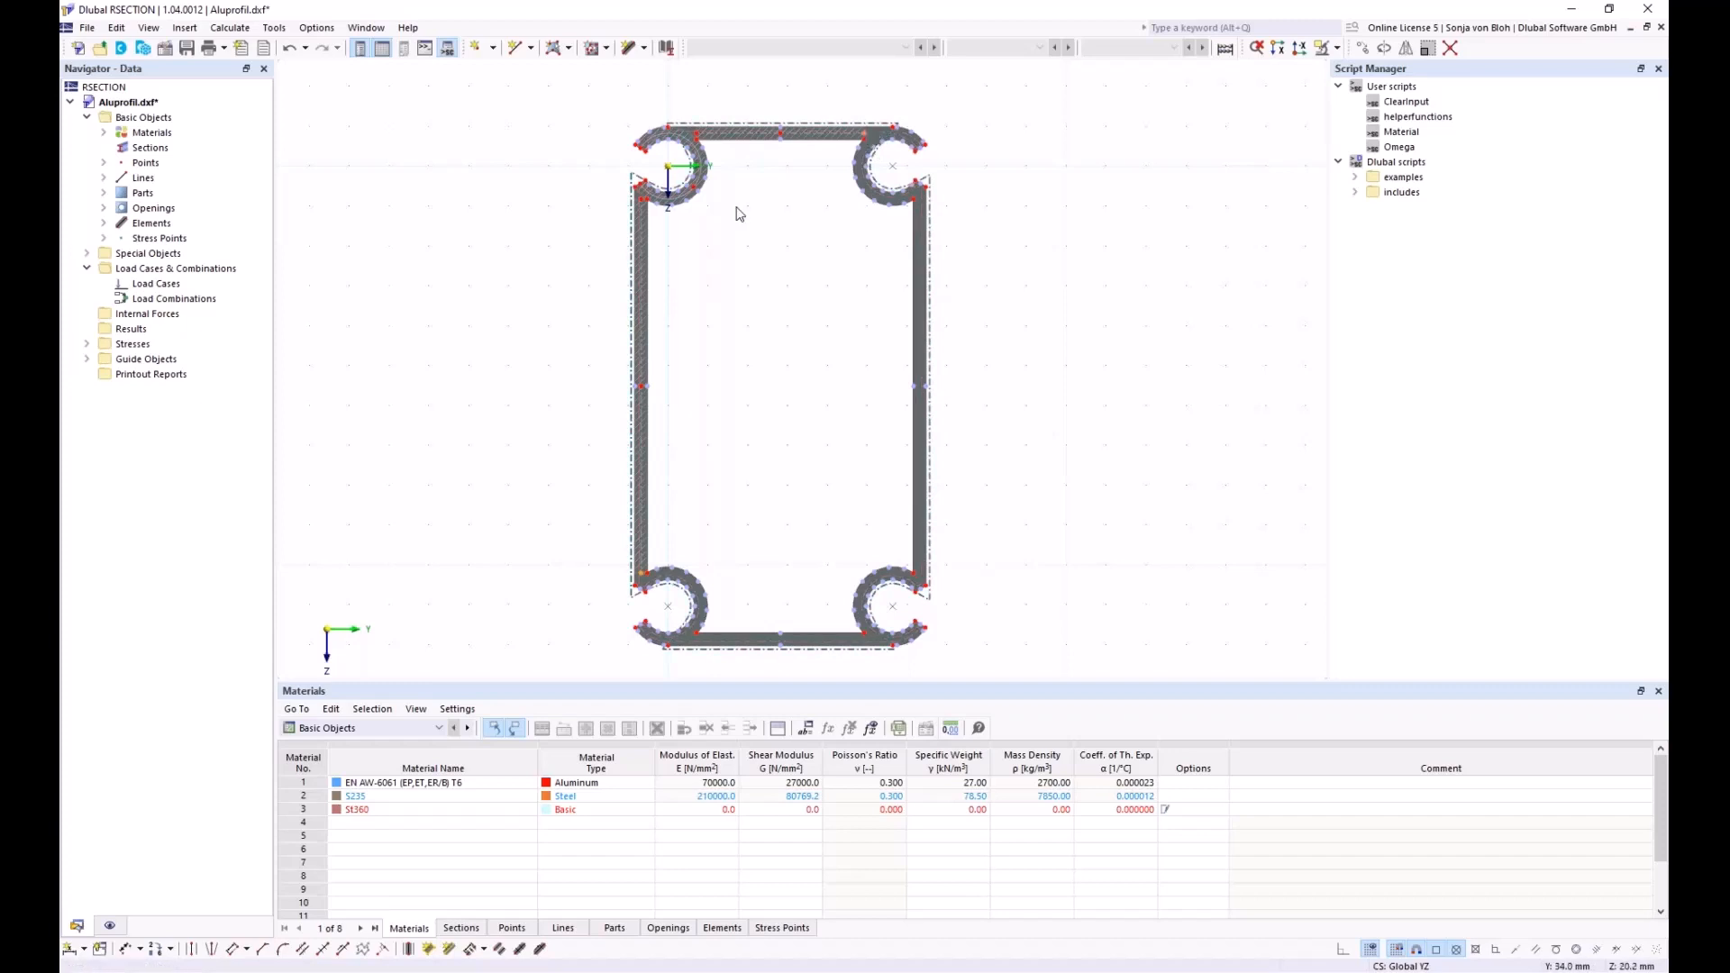
pyautogui.scroll(3, 739, 213)
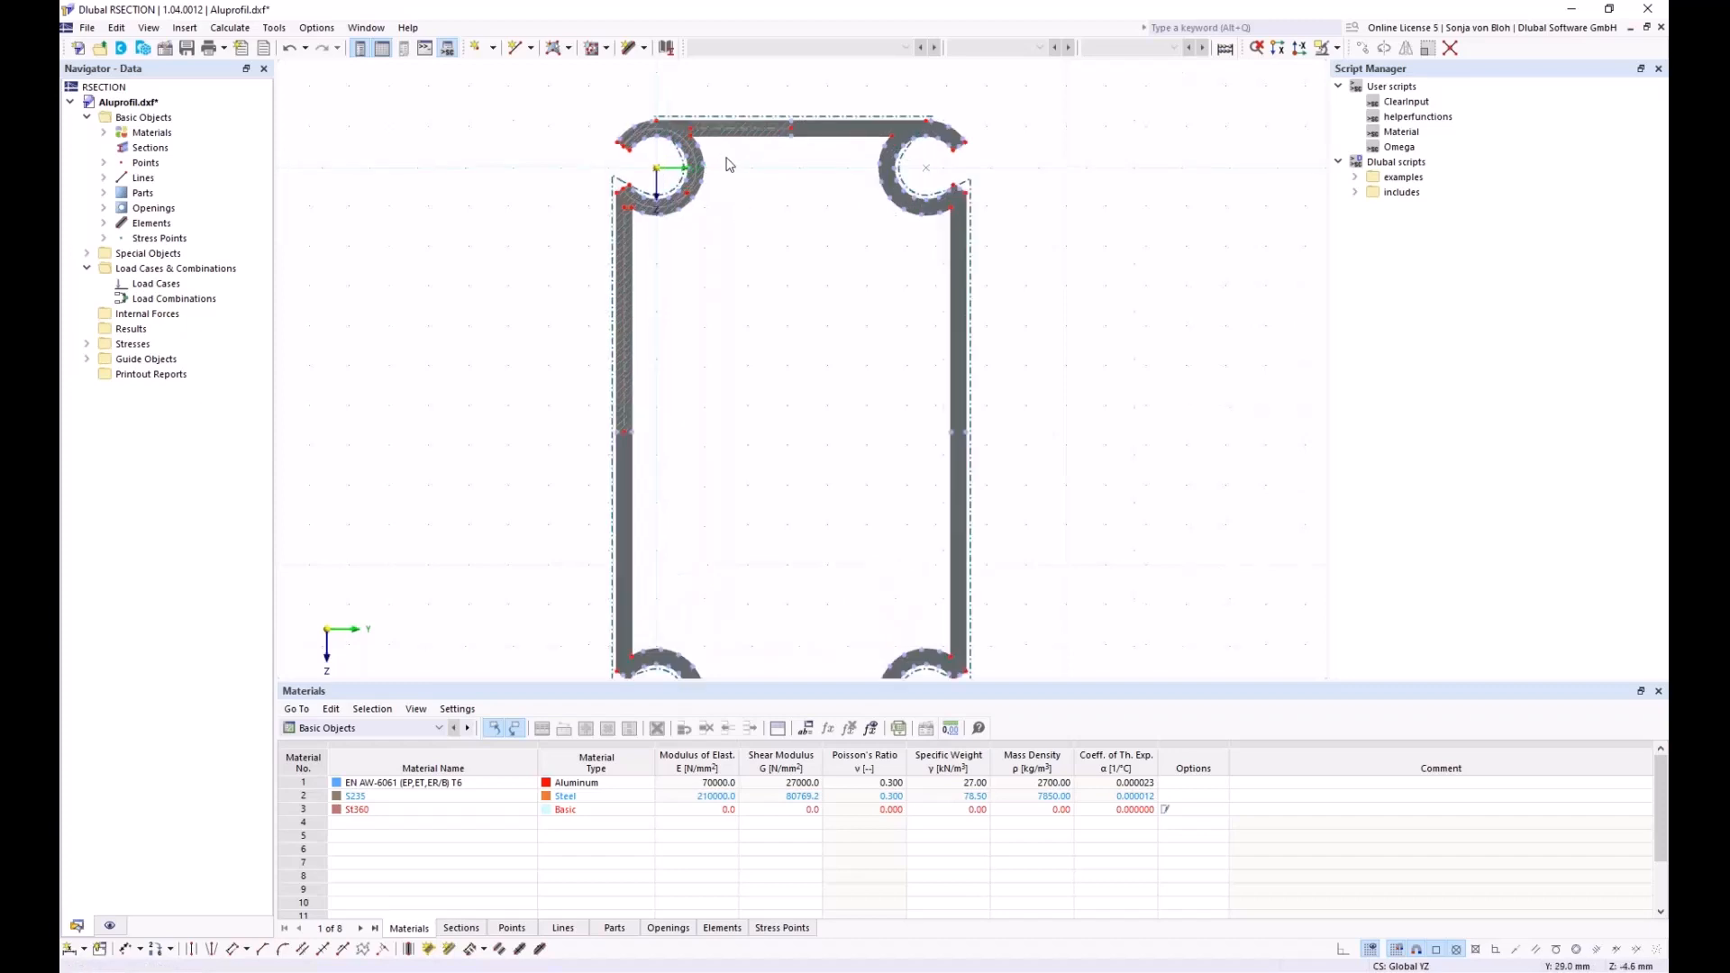
pyautogui.scroll(3, 746, 290)
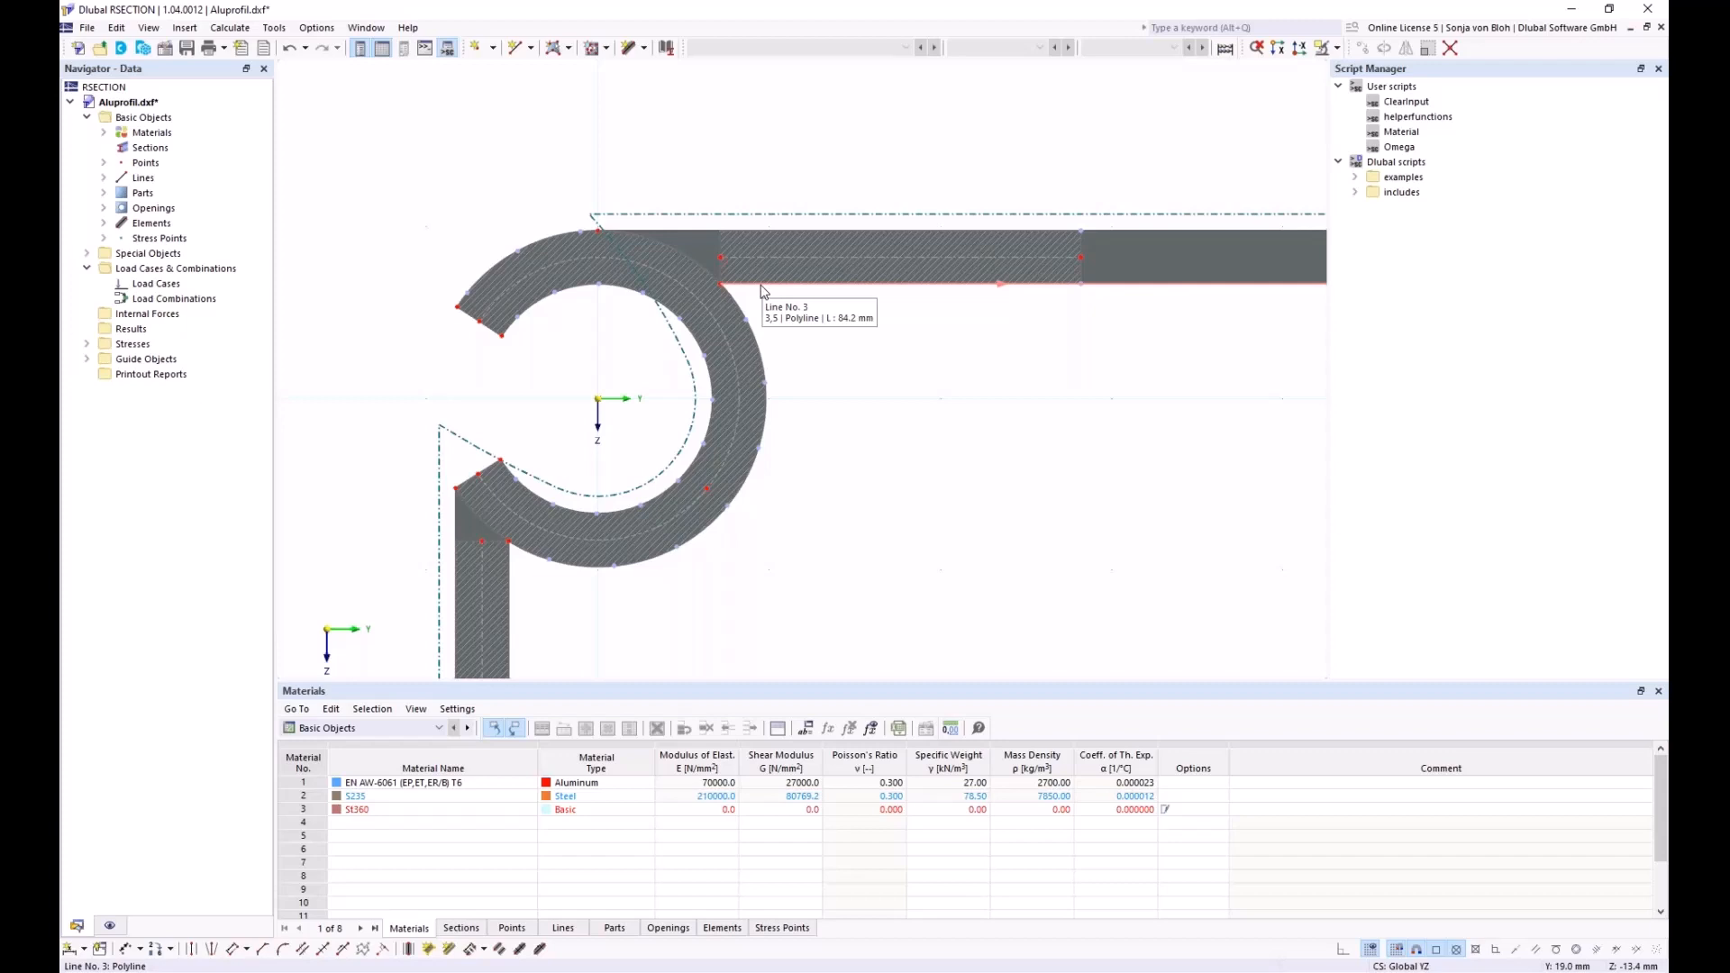
# Try Extend/Trim on element 1 and cancel it, then display element orientation arrows
pyautogui.click(718, 252)
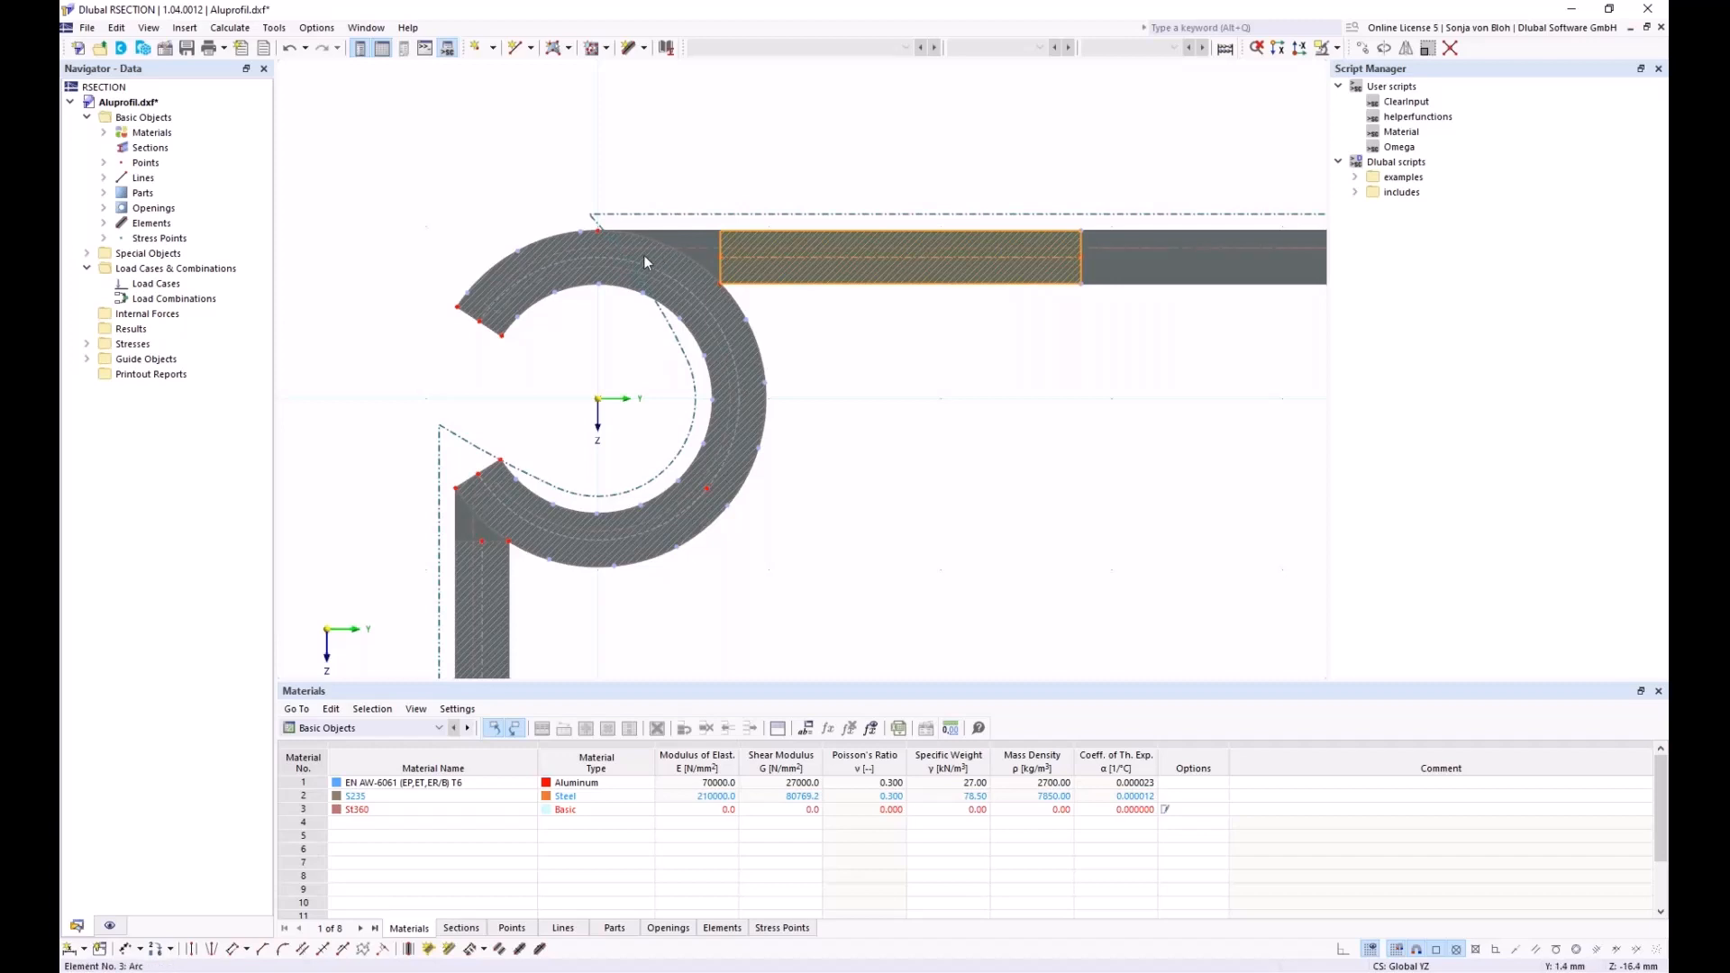
pyautogui.rightClick(722, 248)
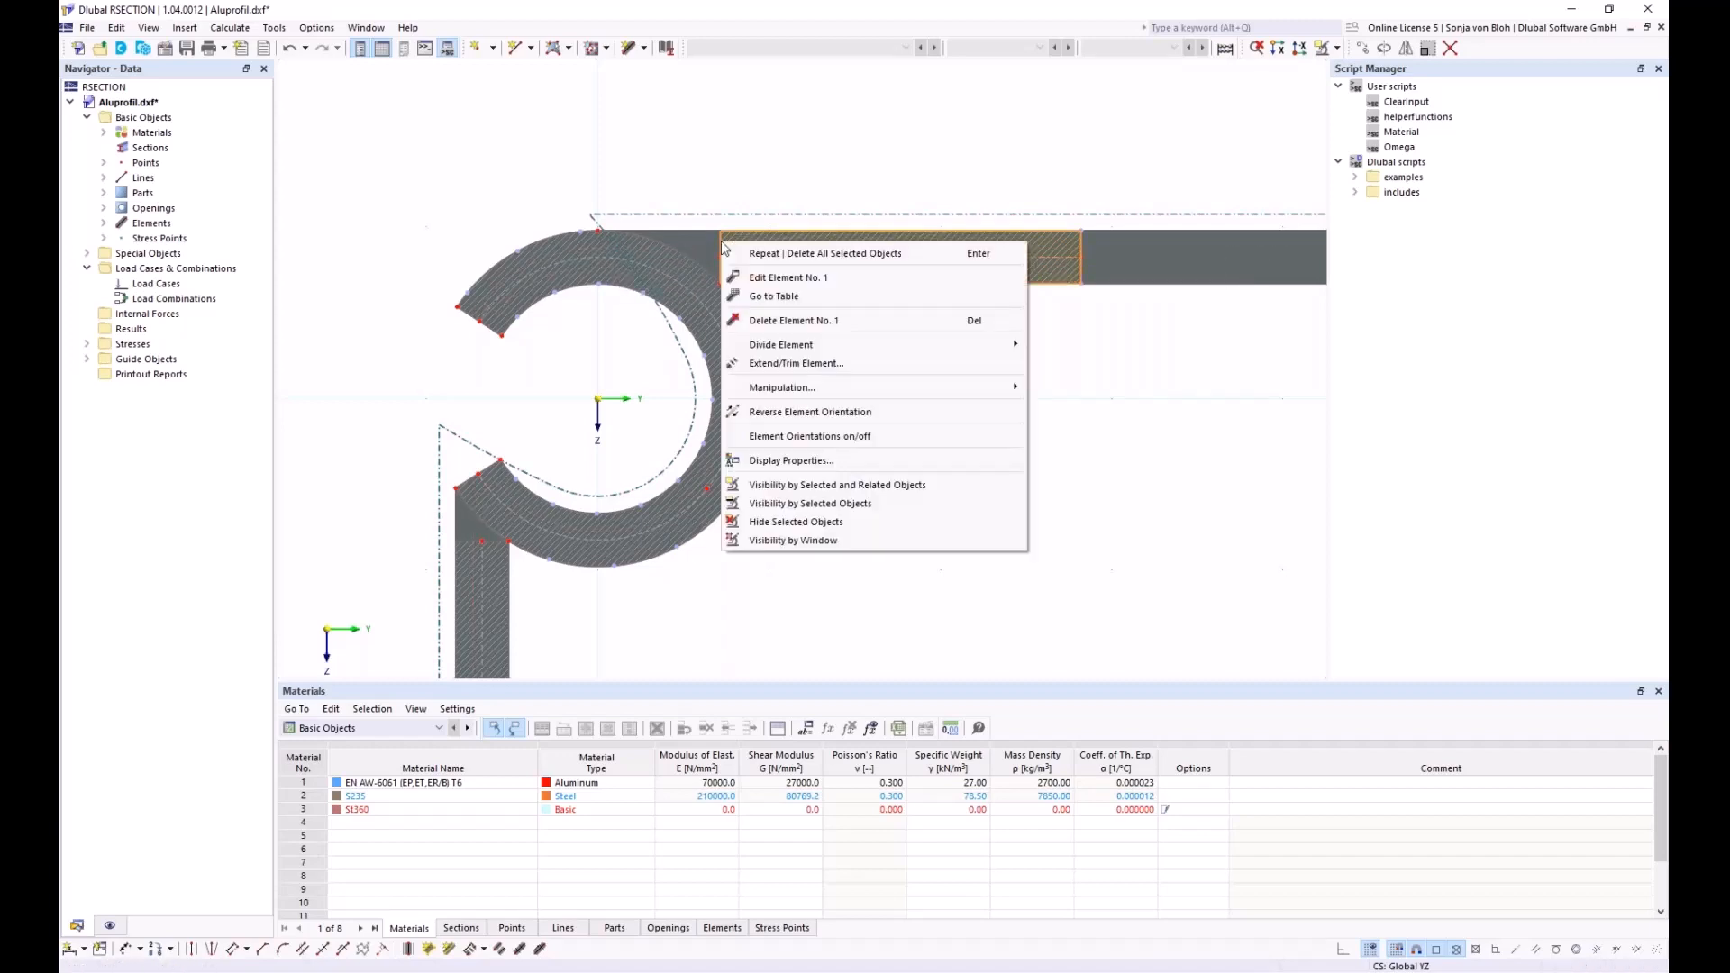
pyautogui.click(764, 364)
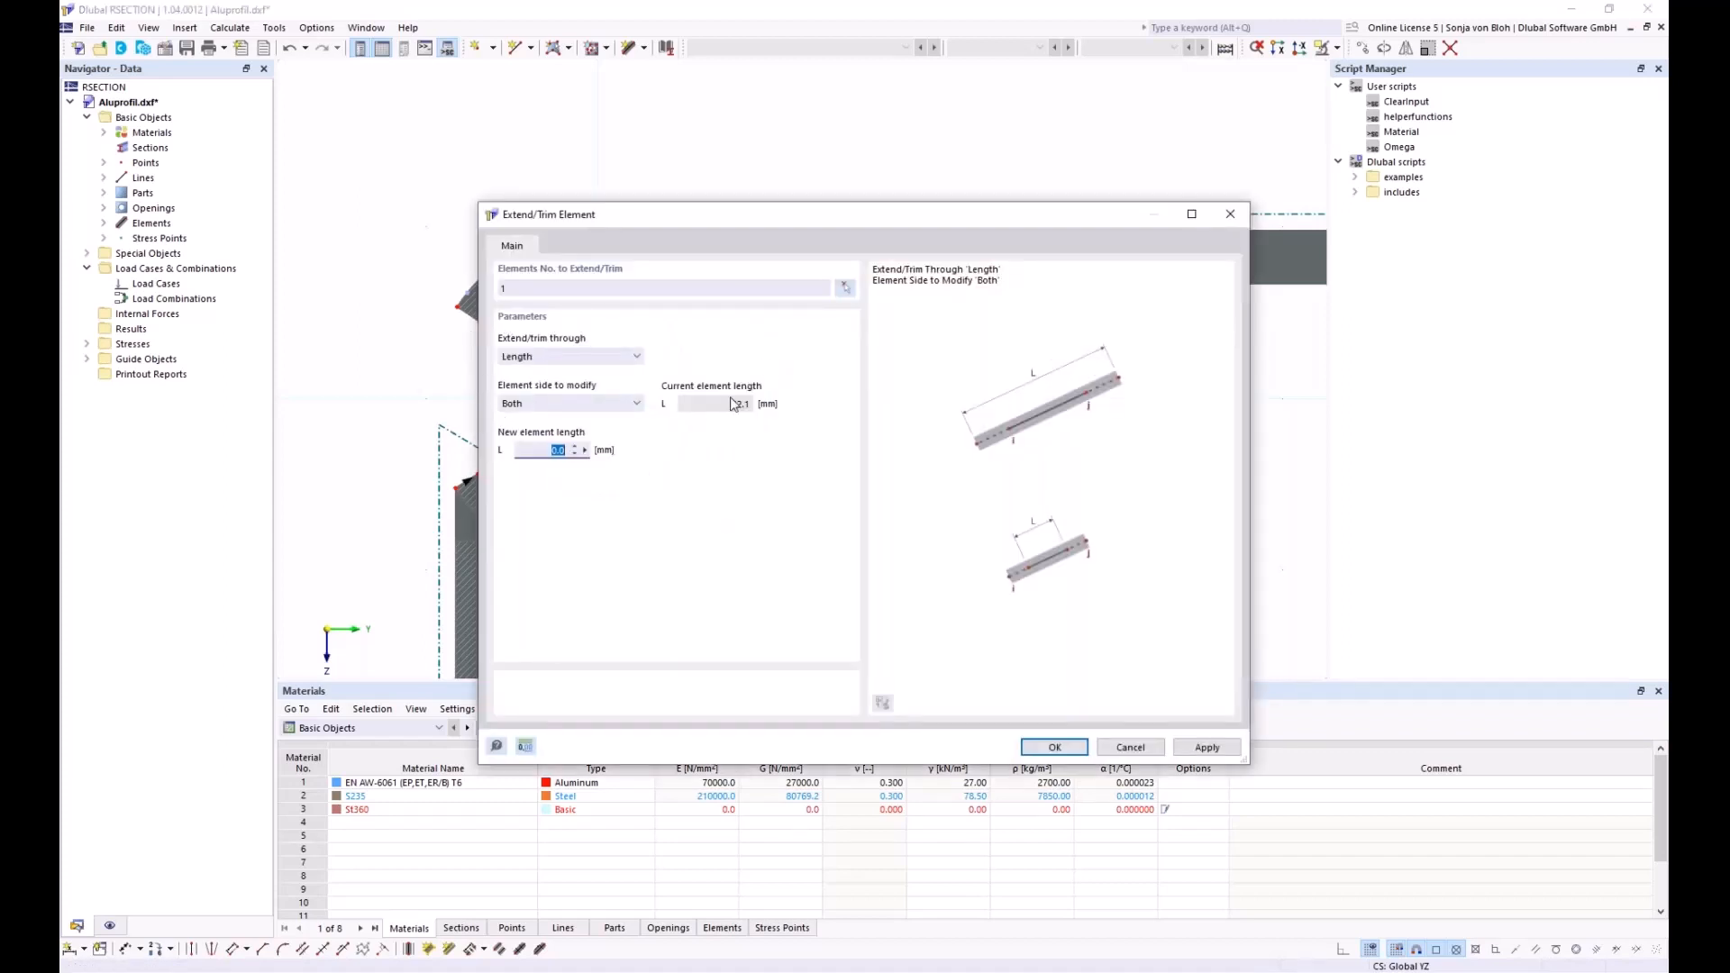
pyautogui.click(624, 357)
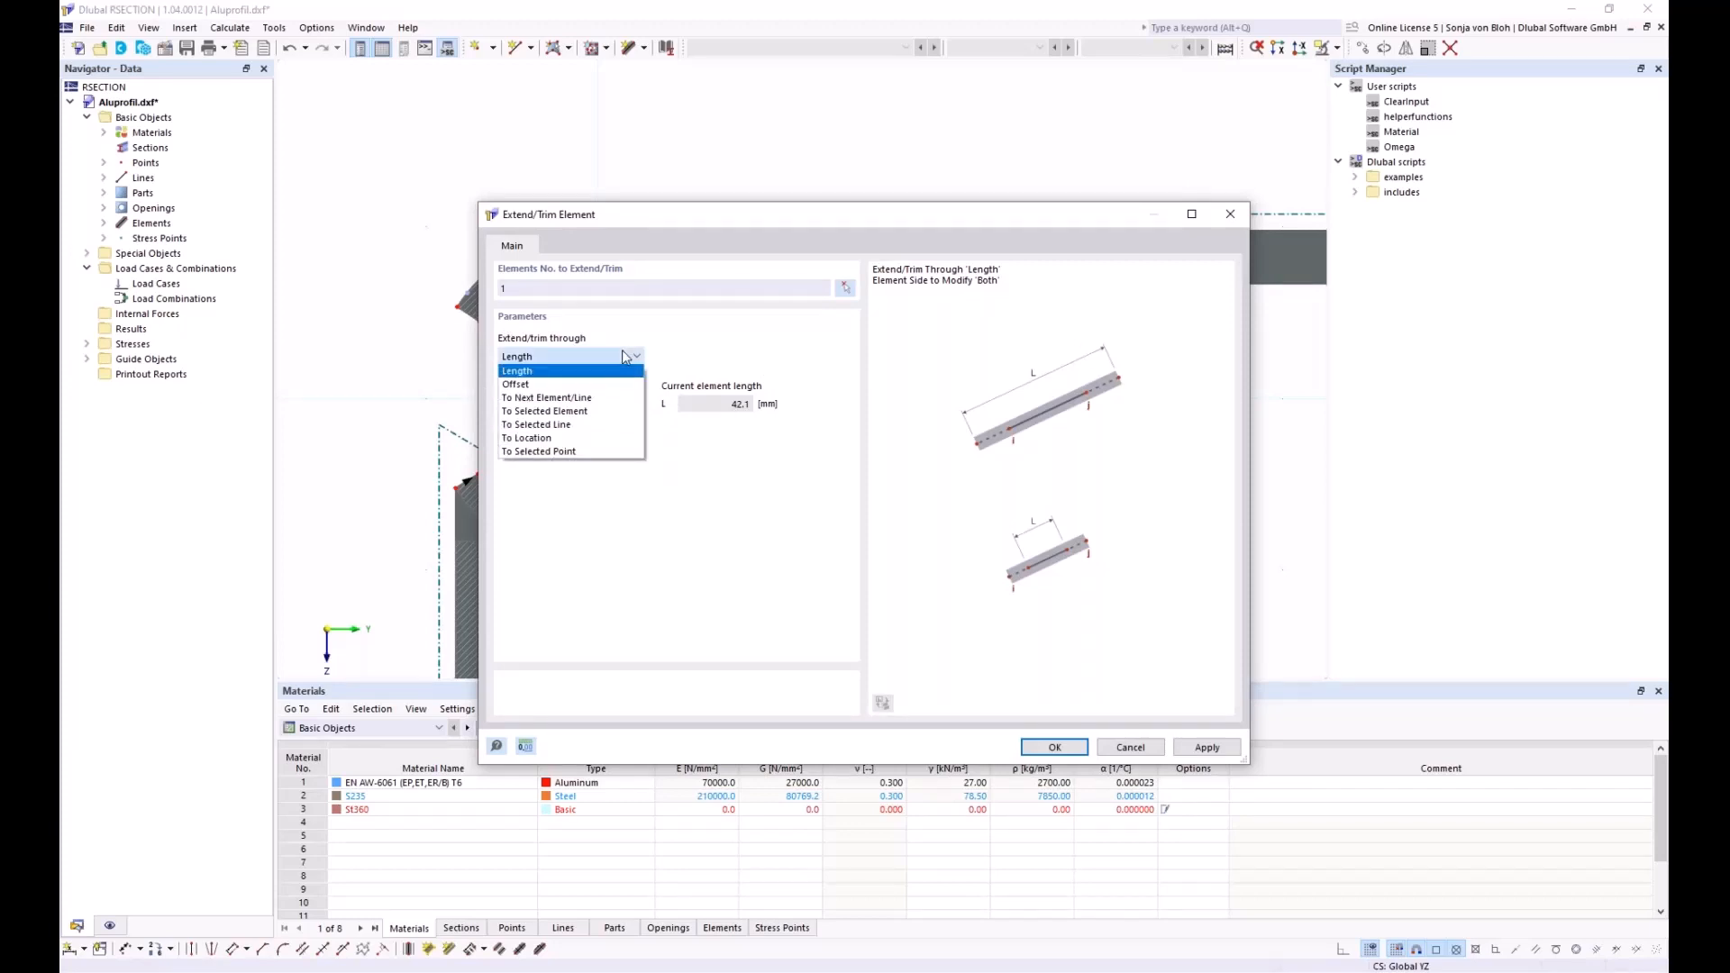
pyautogui.click(588, 399)
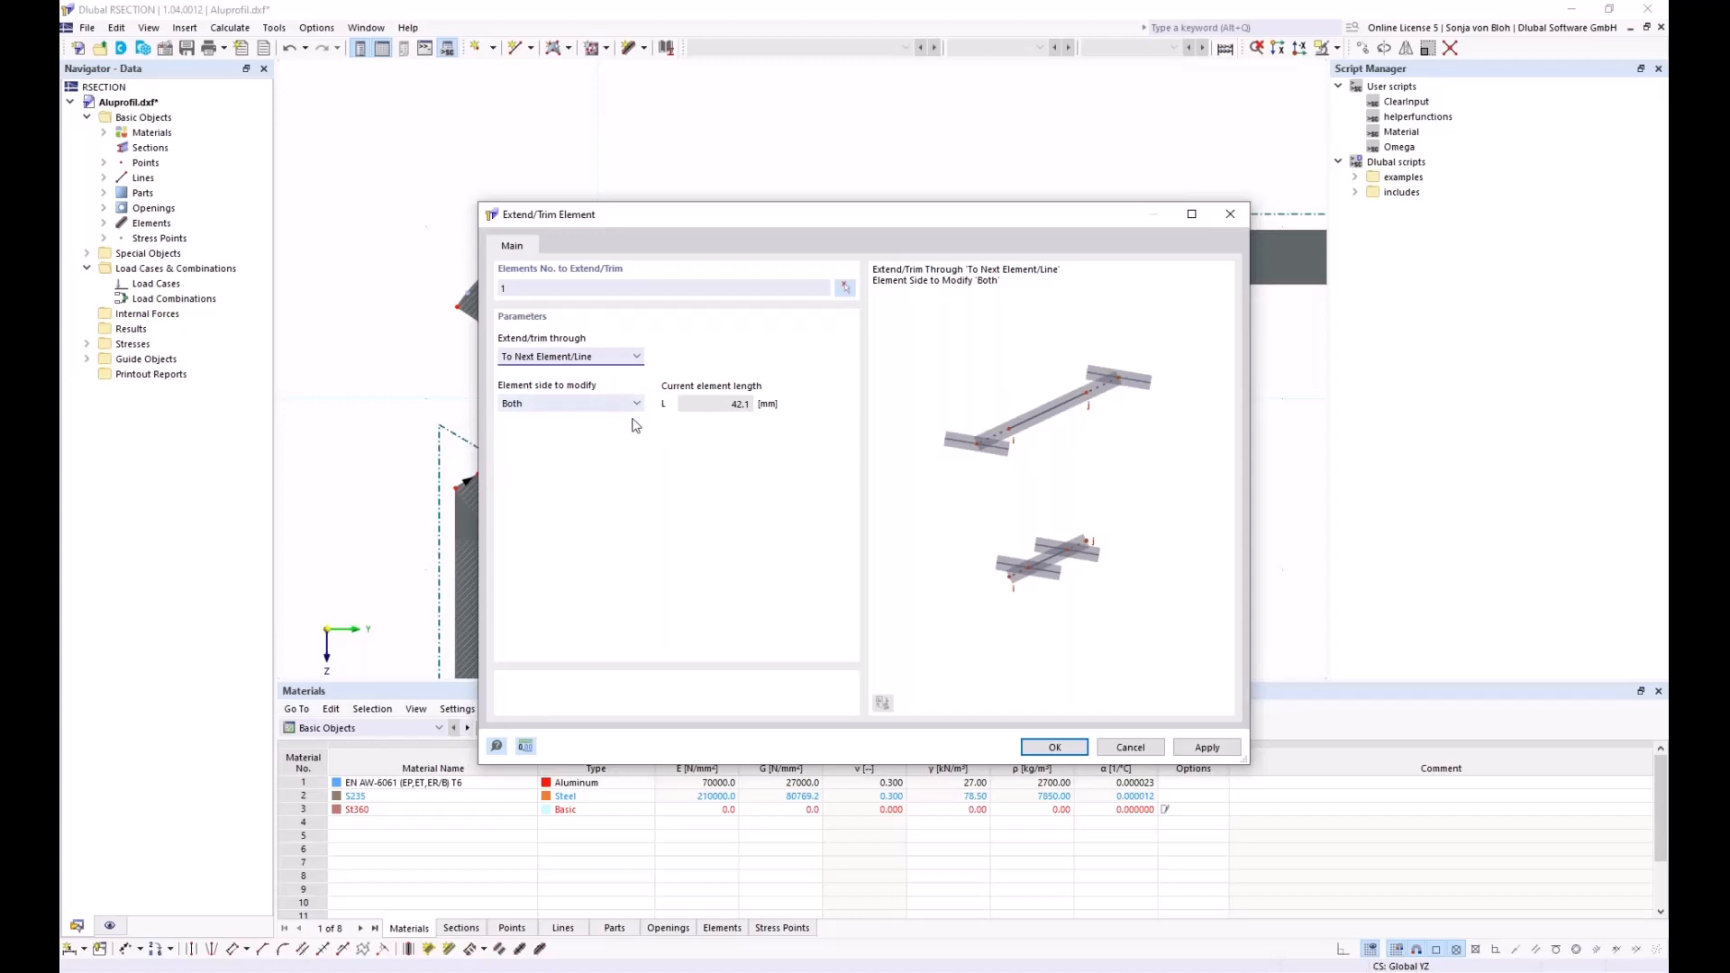
pyautogui.moveTo(699, 227); pyautogui.dragTo(681, 381)
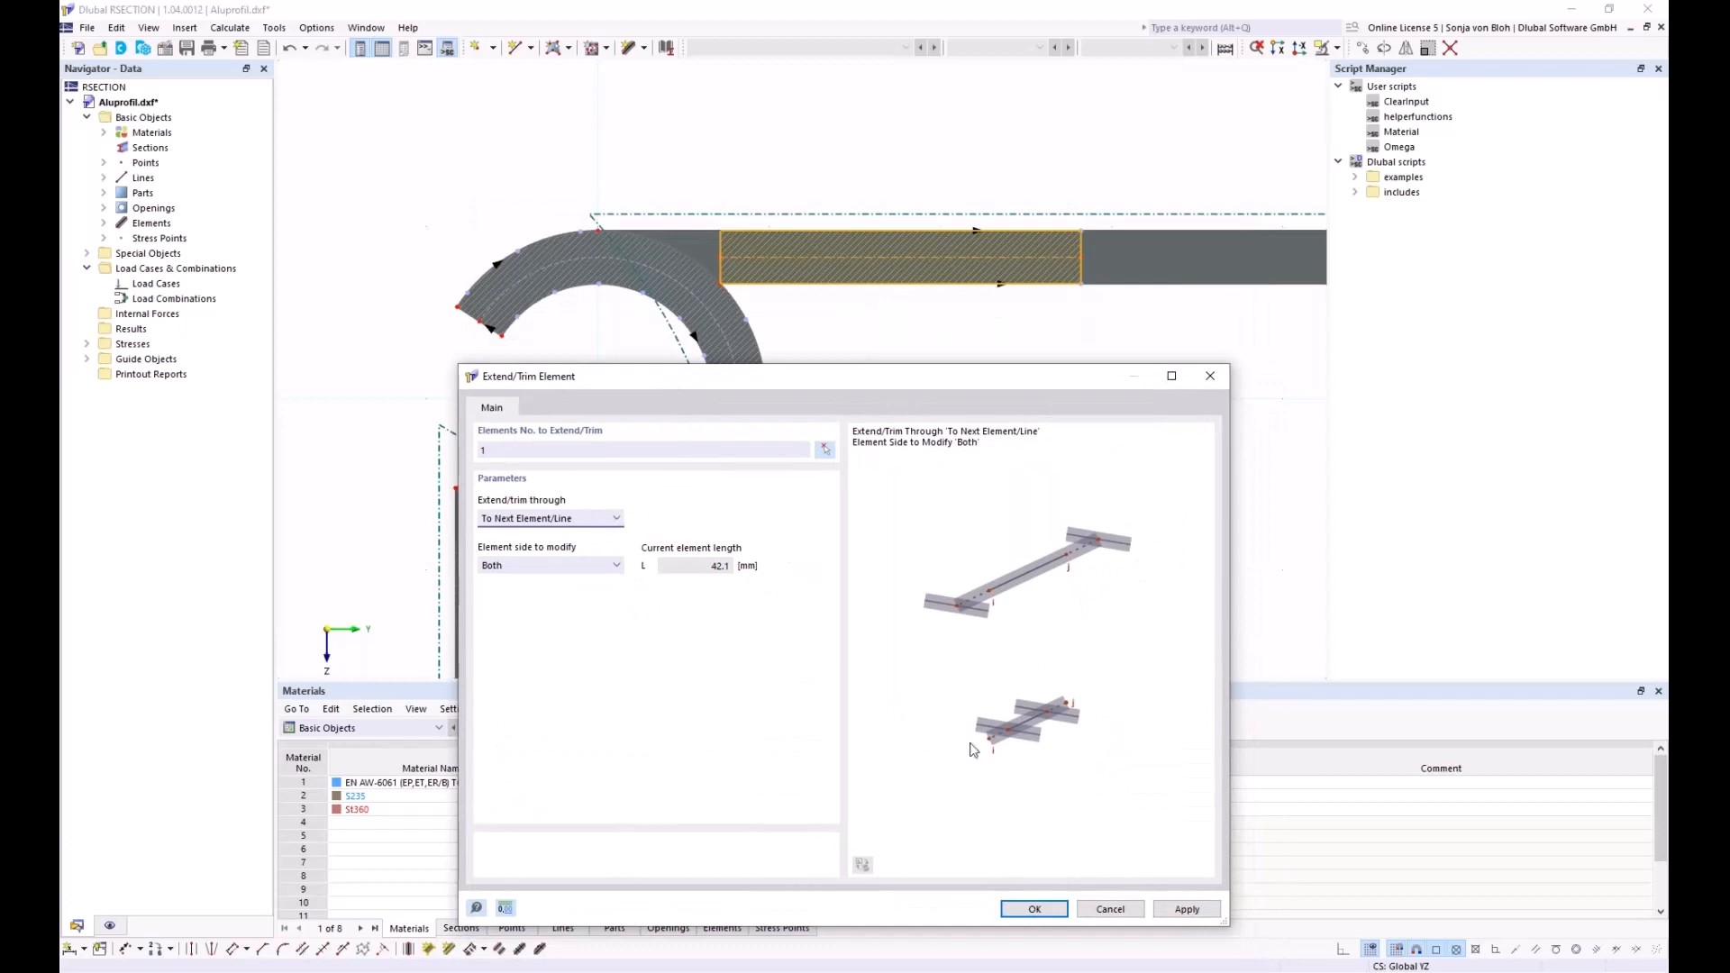
pyautogui.click(1113, 909)
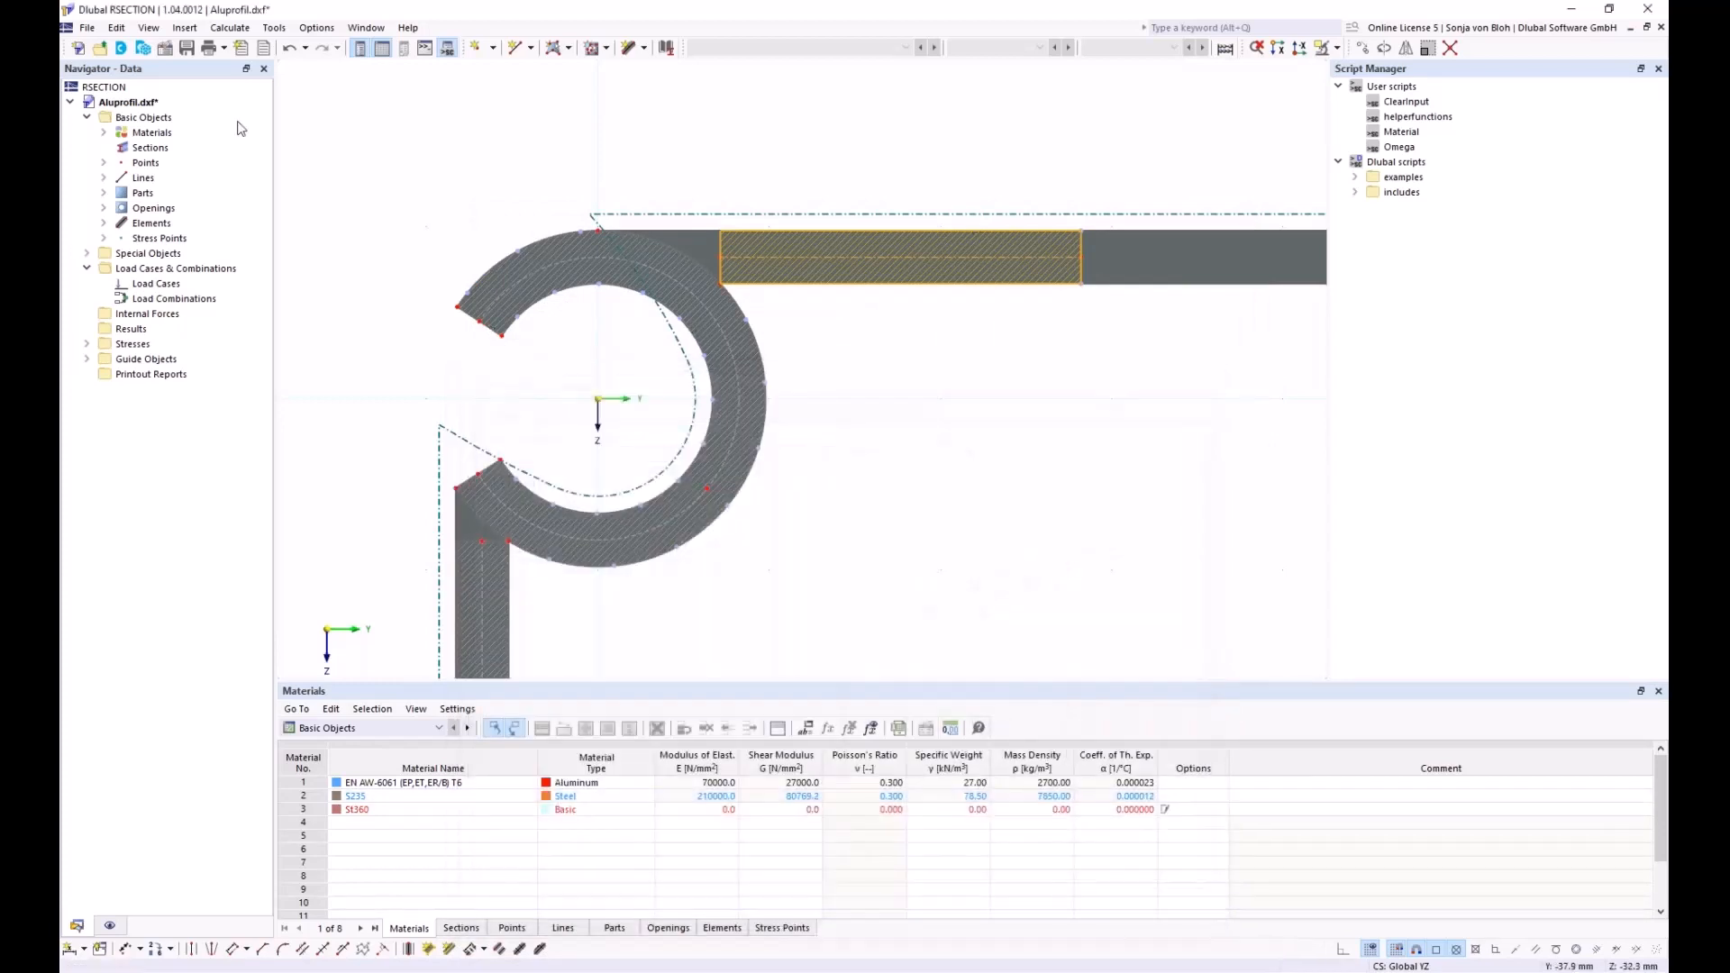
pyautogui.click(109, 926)
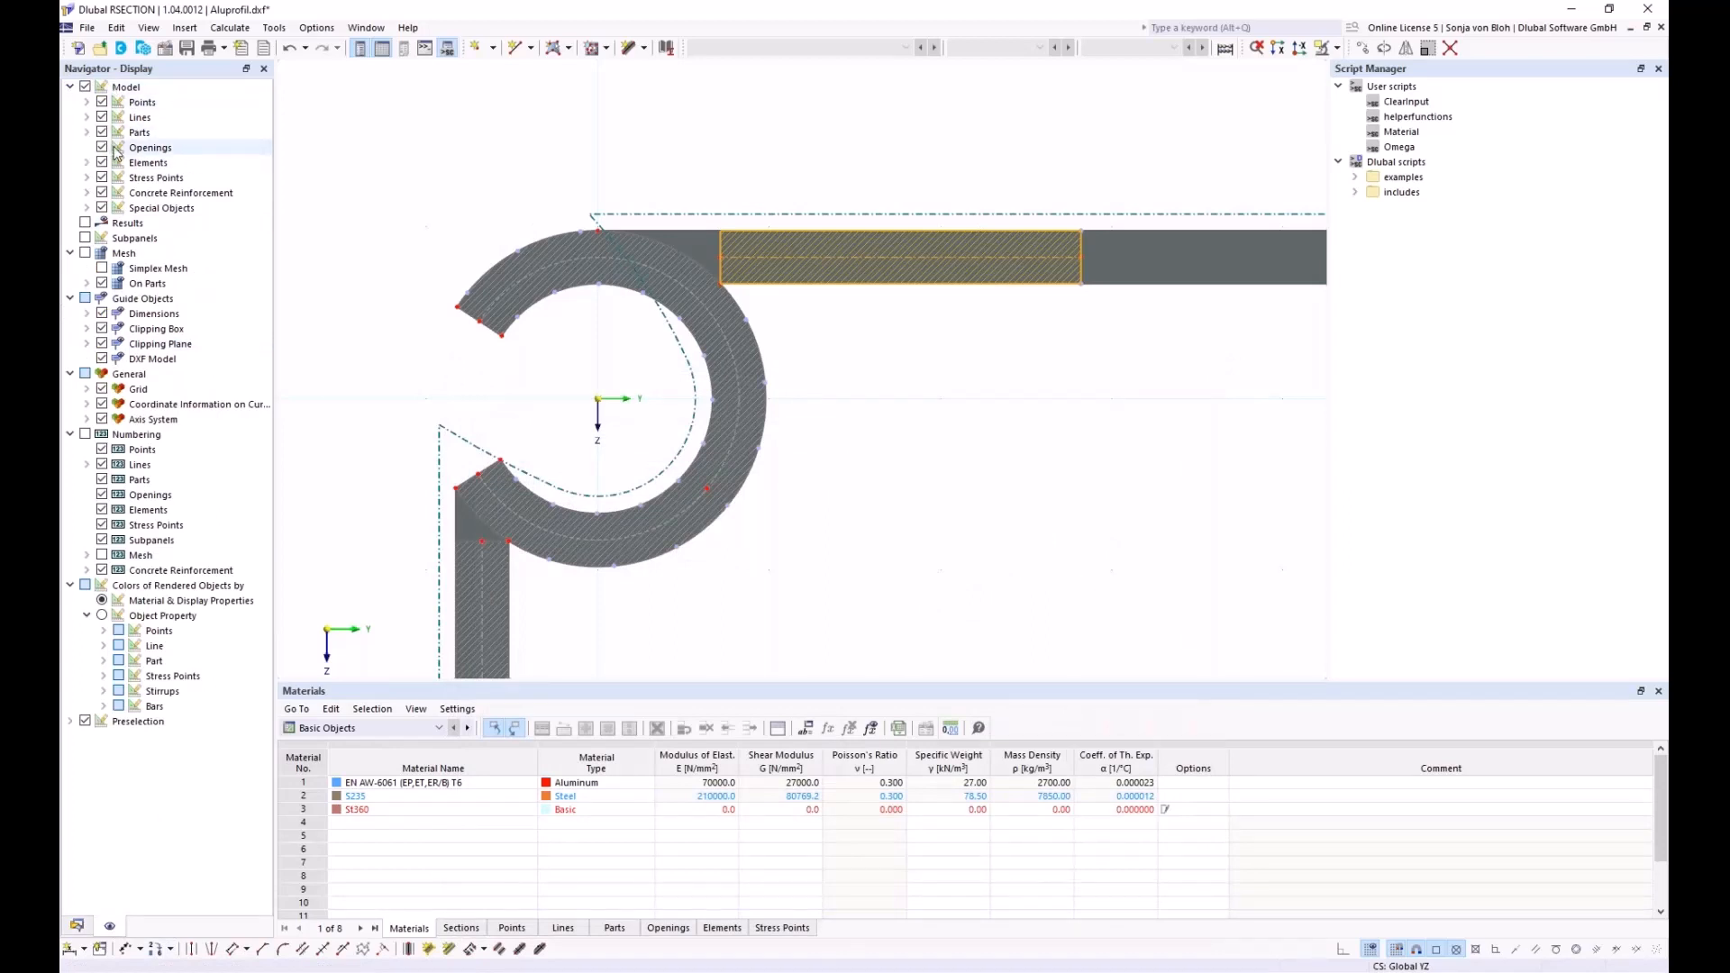
pyautogui.click(86, 163)
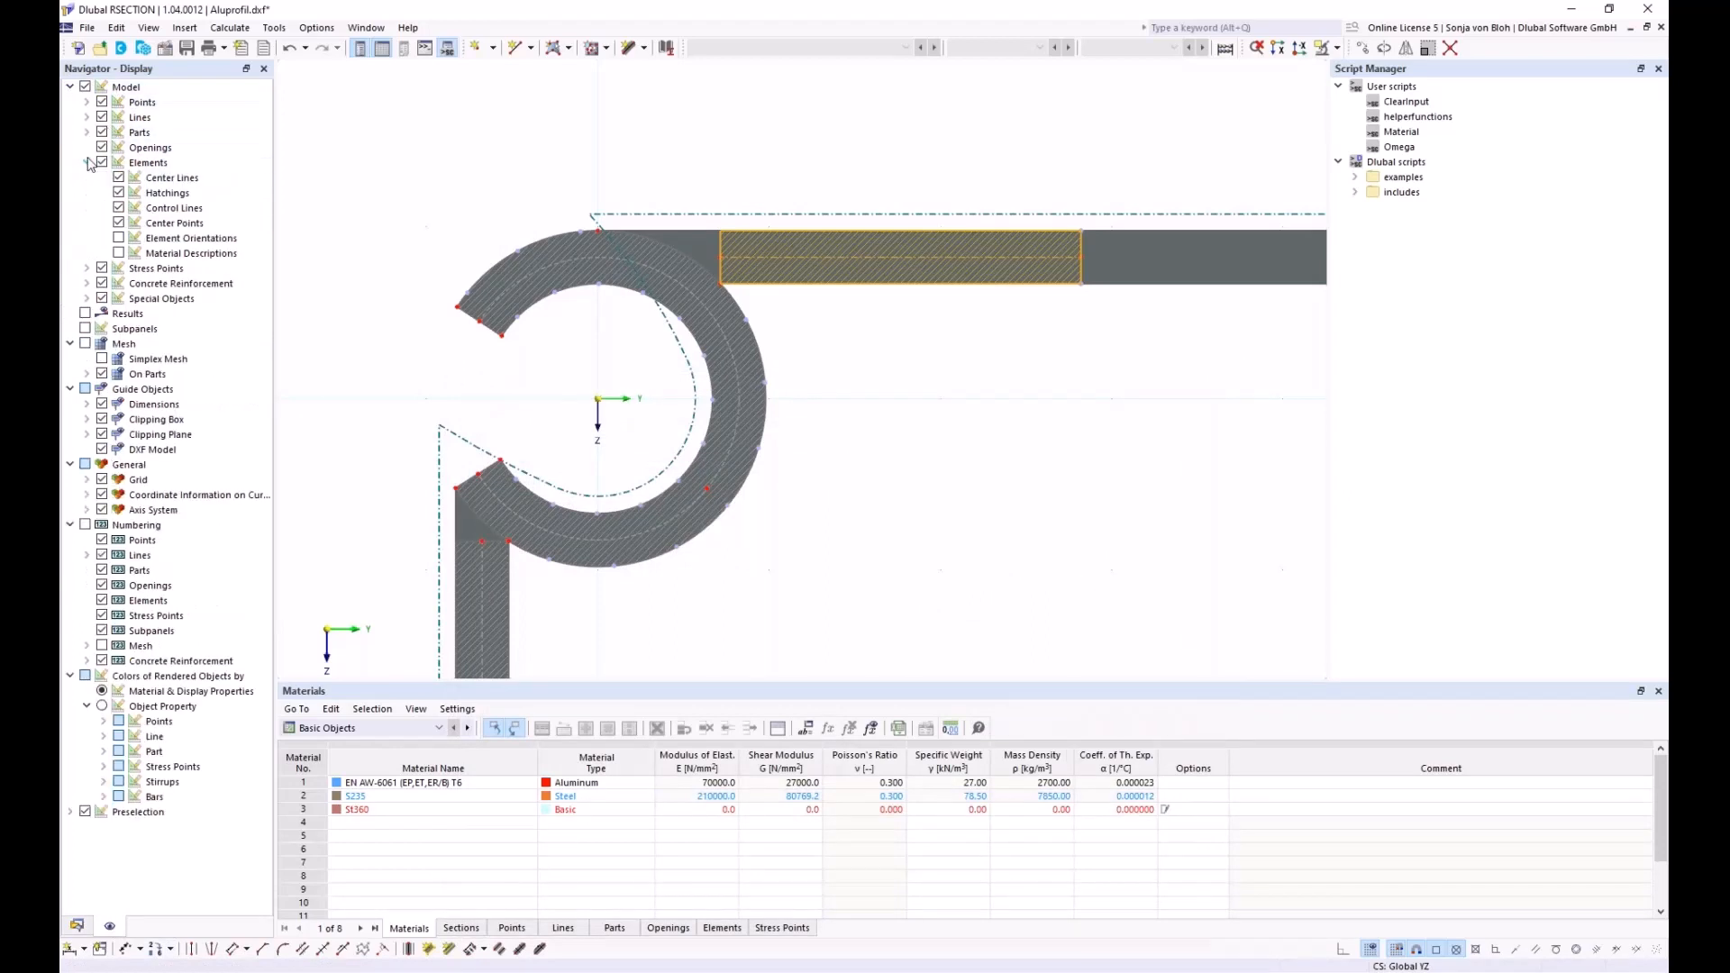
pyautogui.click(118, 239)
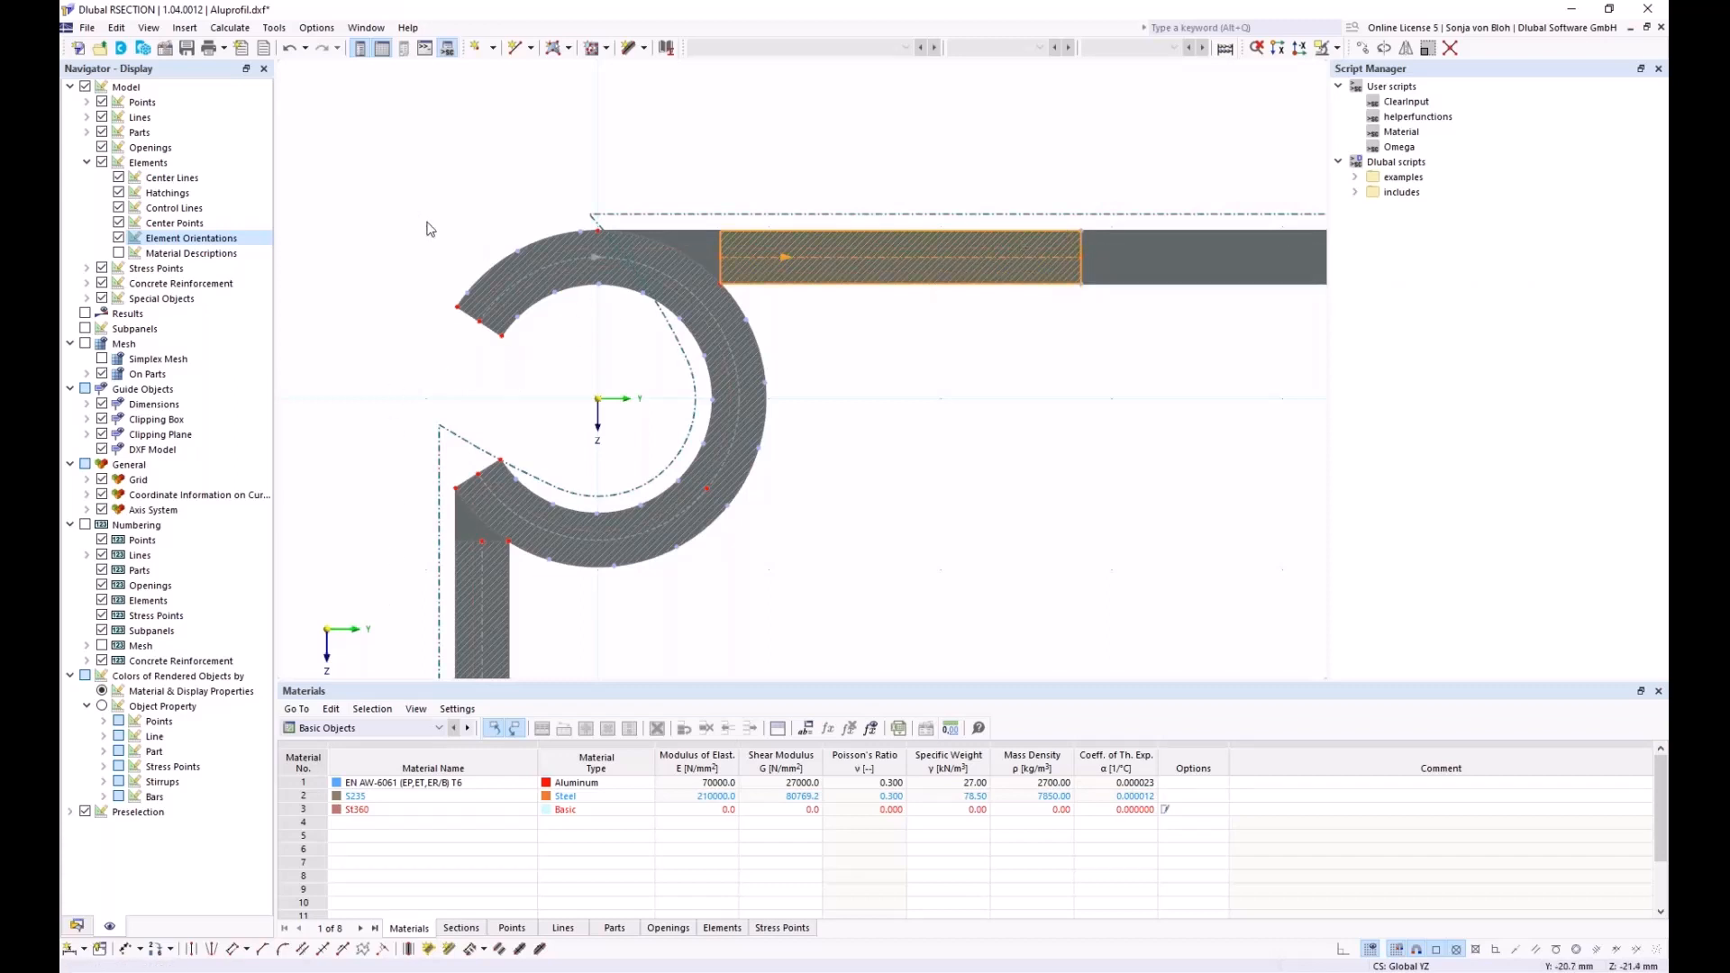
# Extend element 1's start to the next element or line at the top-left groove
pyautogui.rightClick(720, 246)
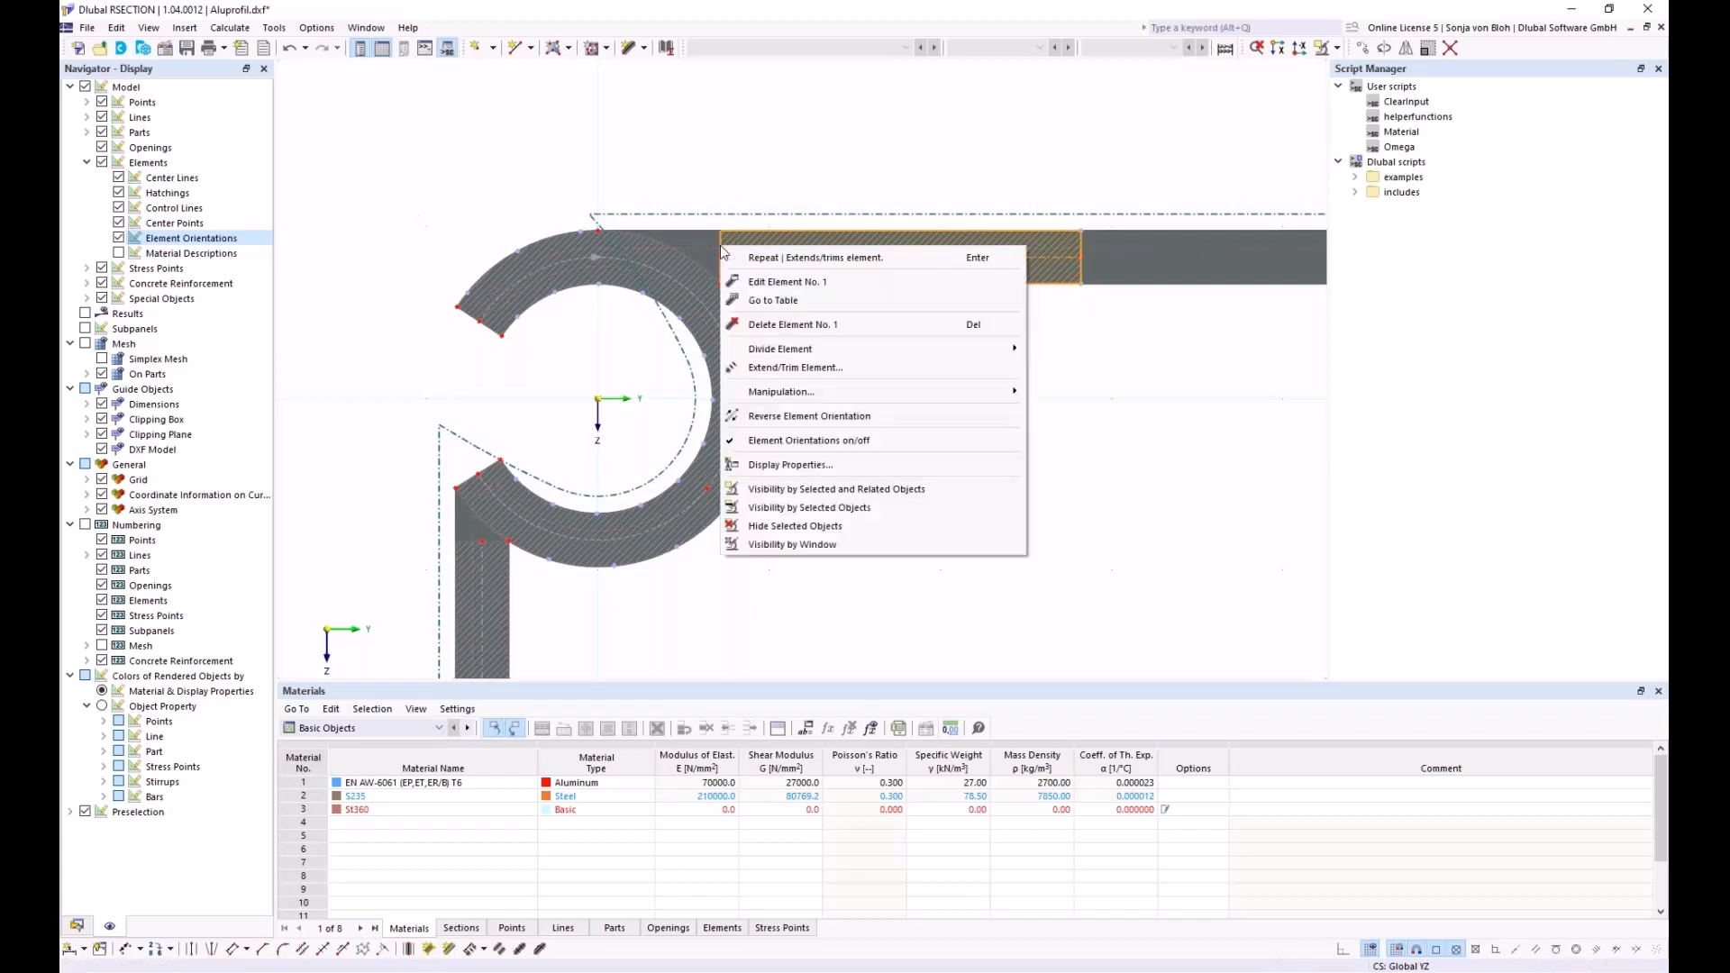
pyautogui.click(772, 367)
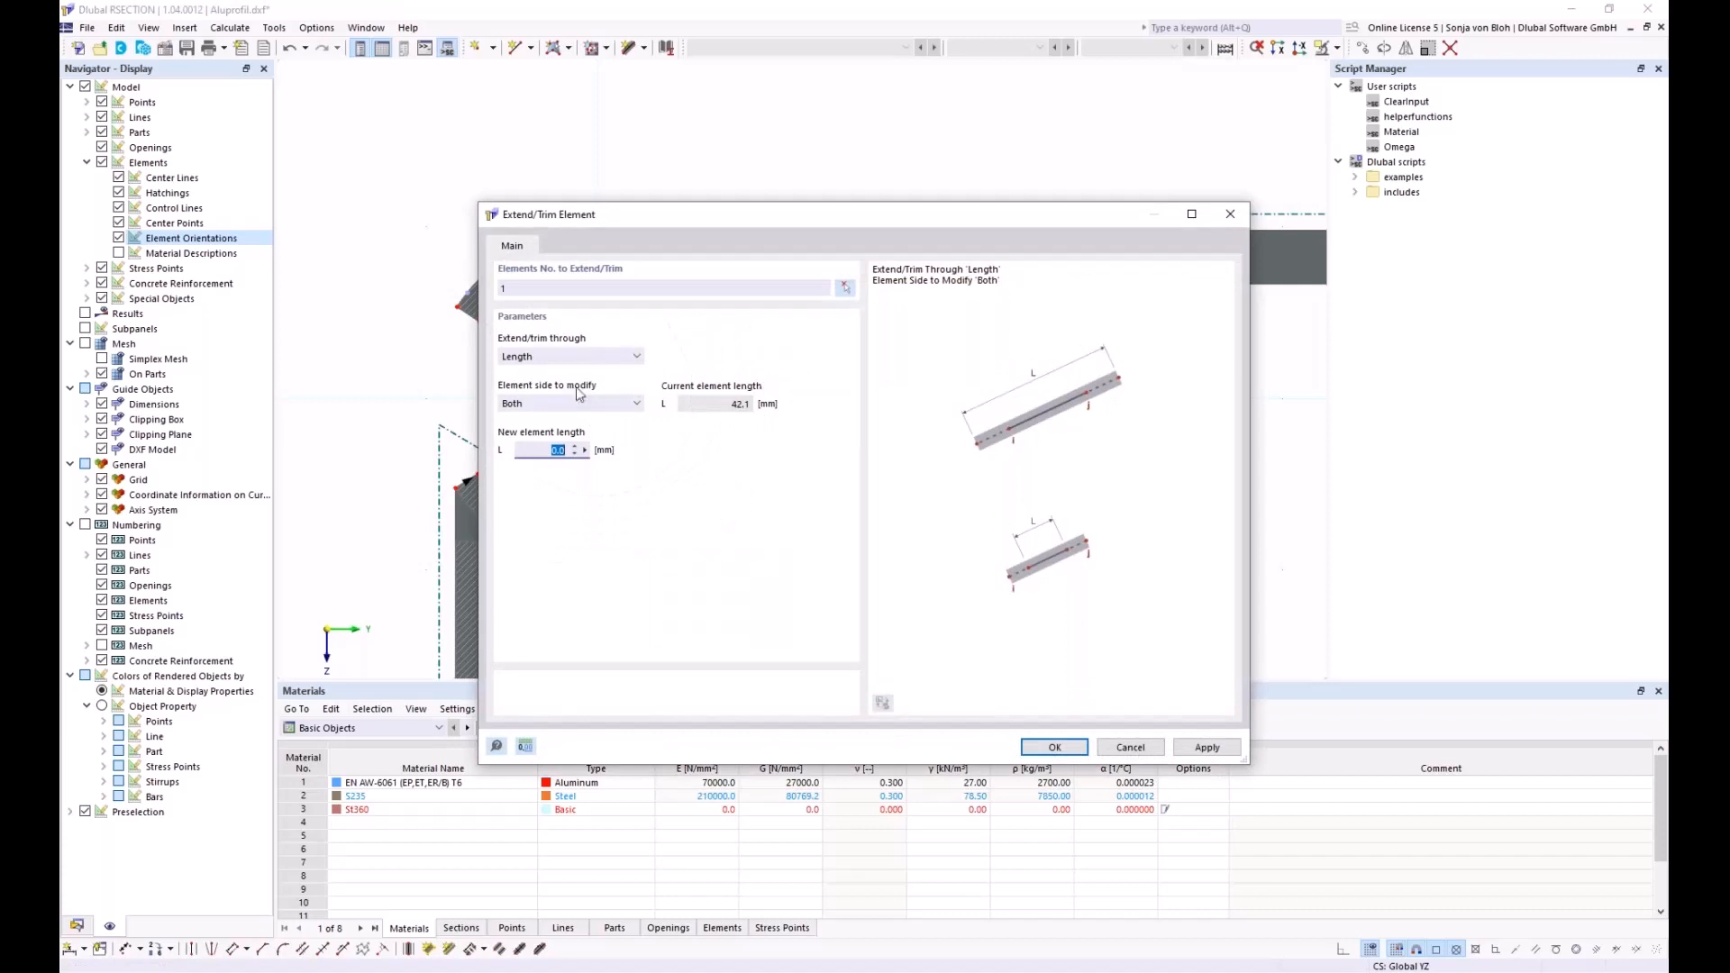
pyautogui.click(598, 365)
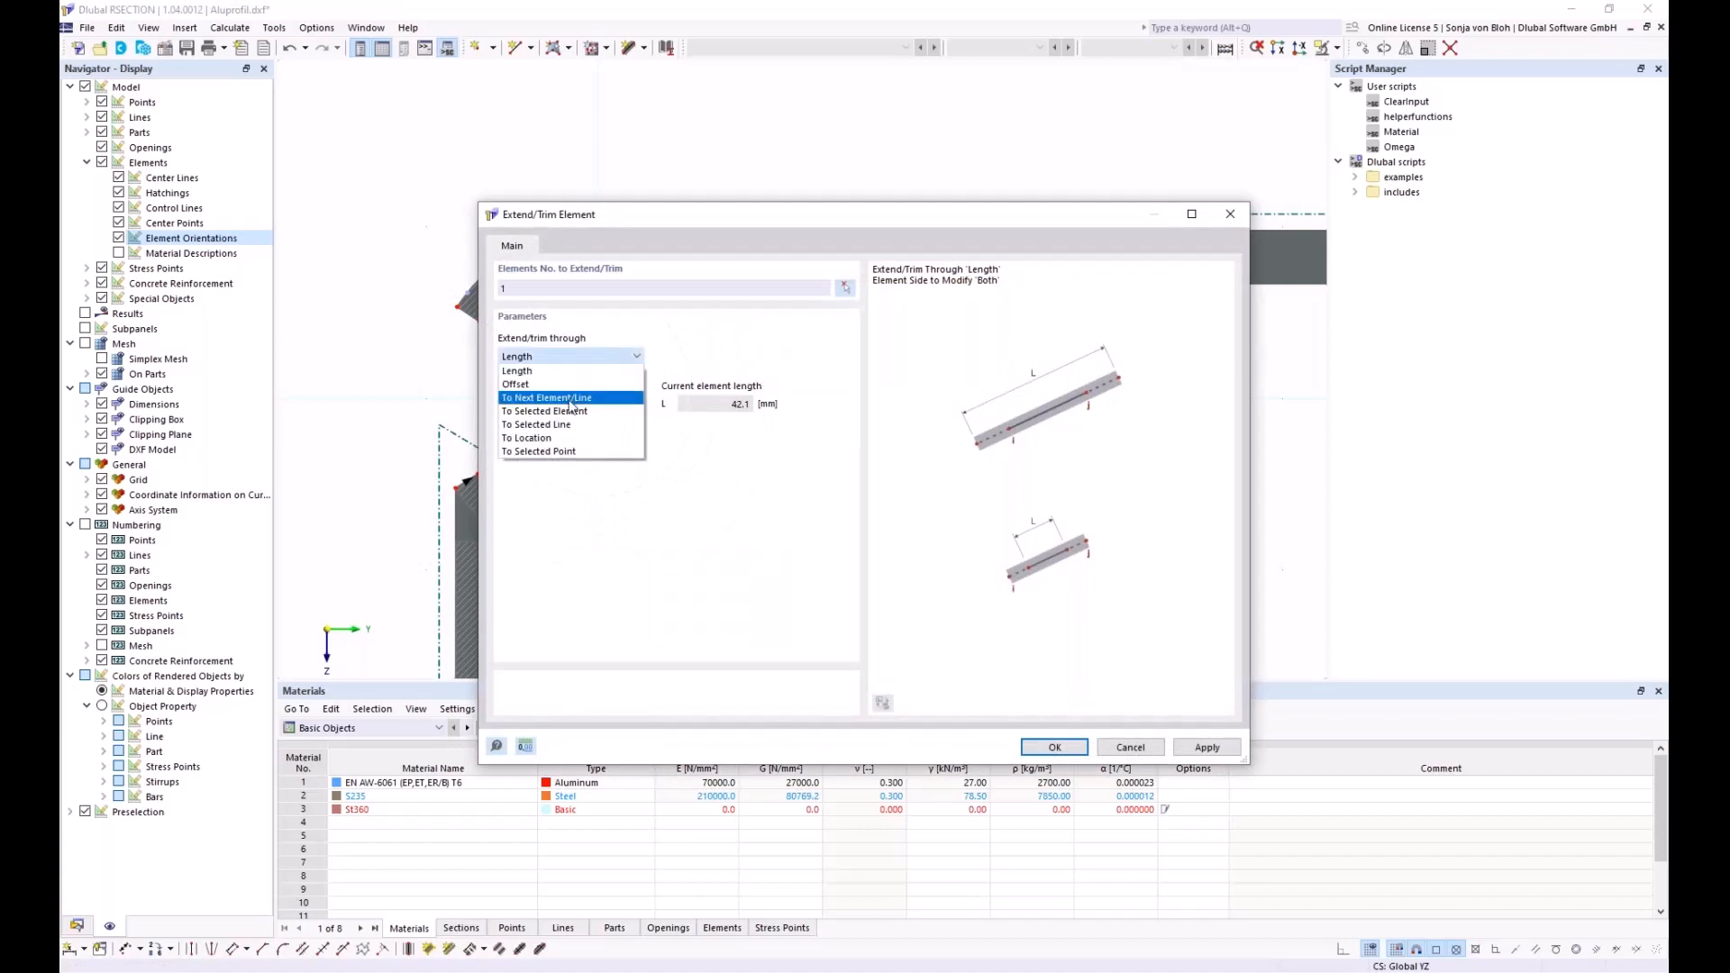
pyautogui.click(526, 424)
pyautogui.moveTo(705, 221); pyautogui.dragTo(719, 446)
pyautogui.click(599, 628)
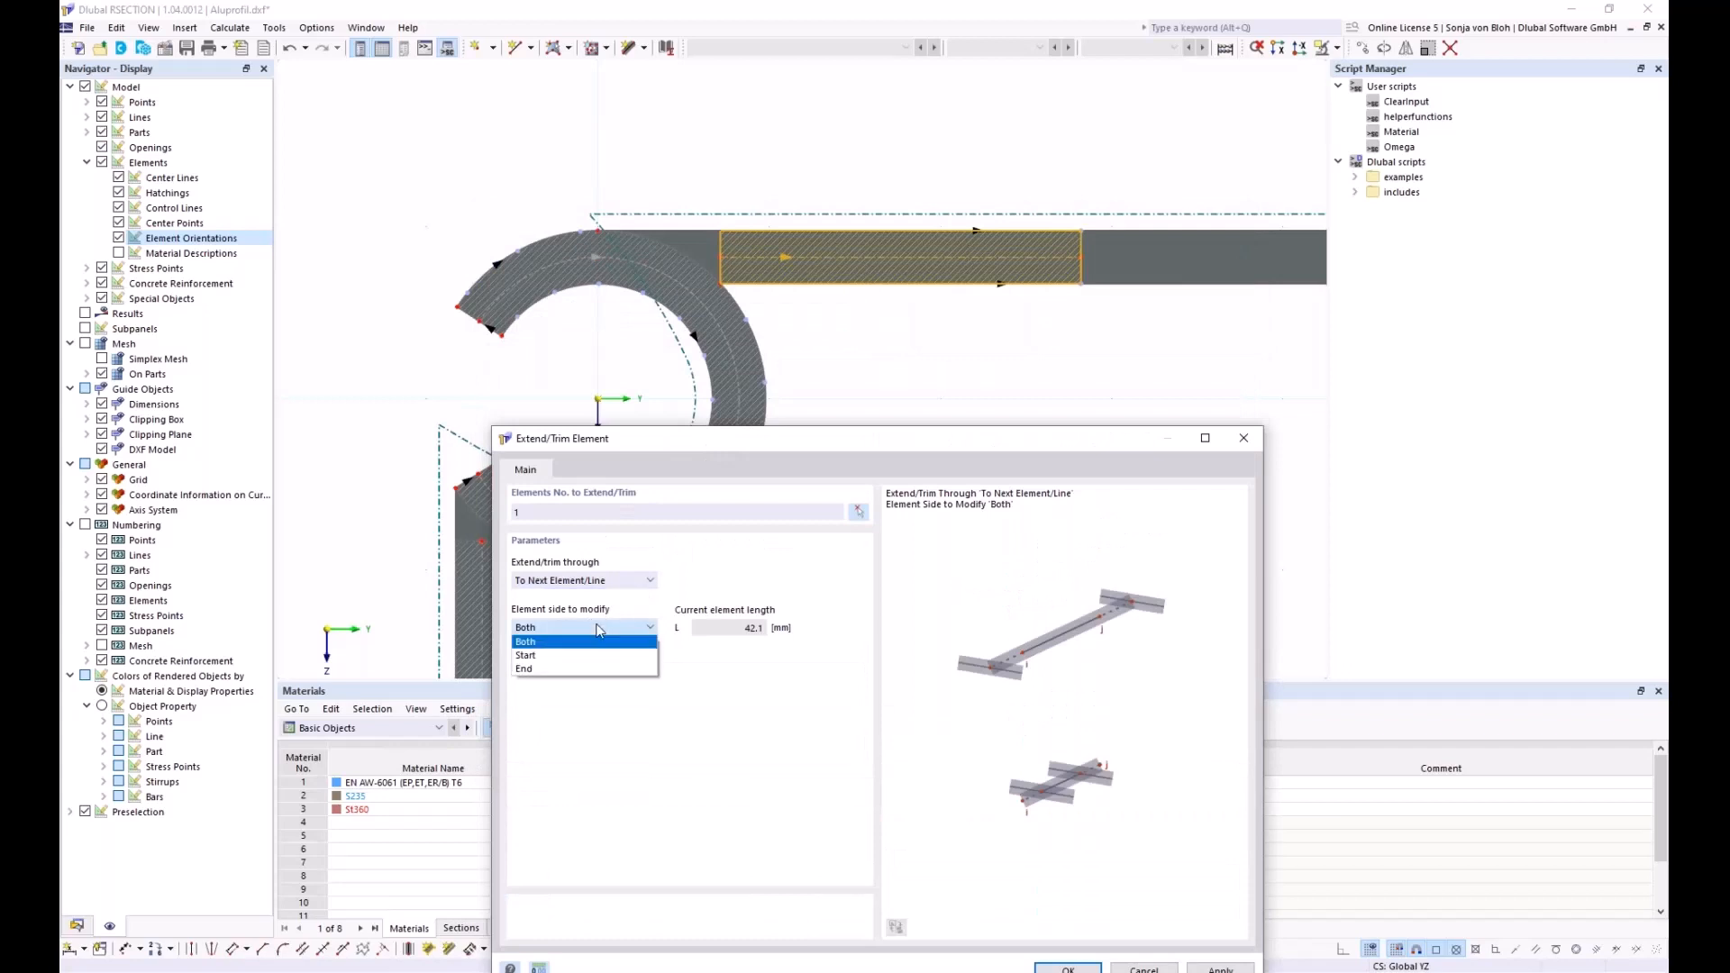
pyautogui.click(571, 654)
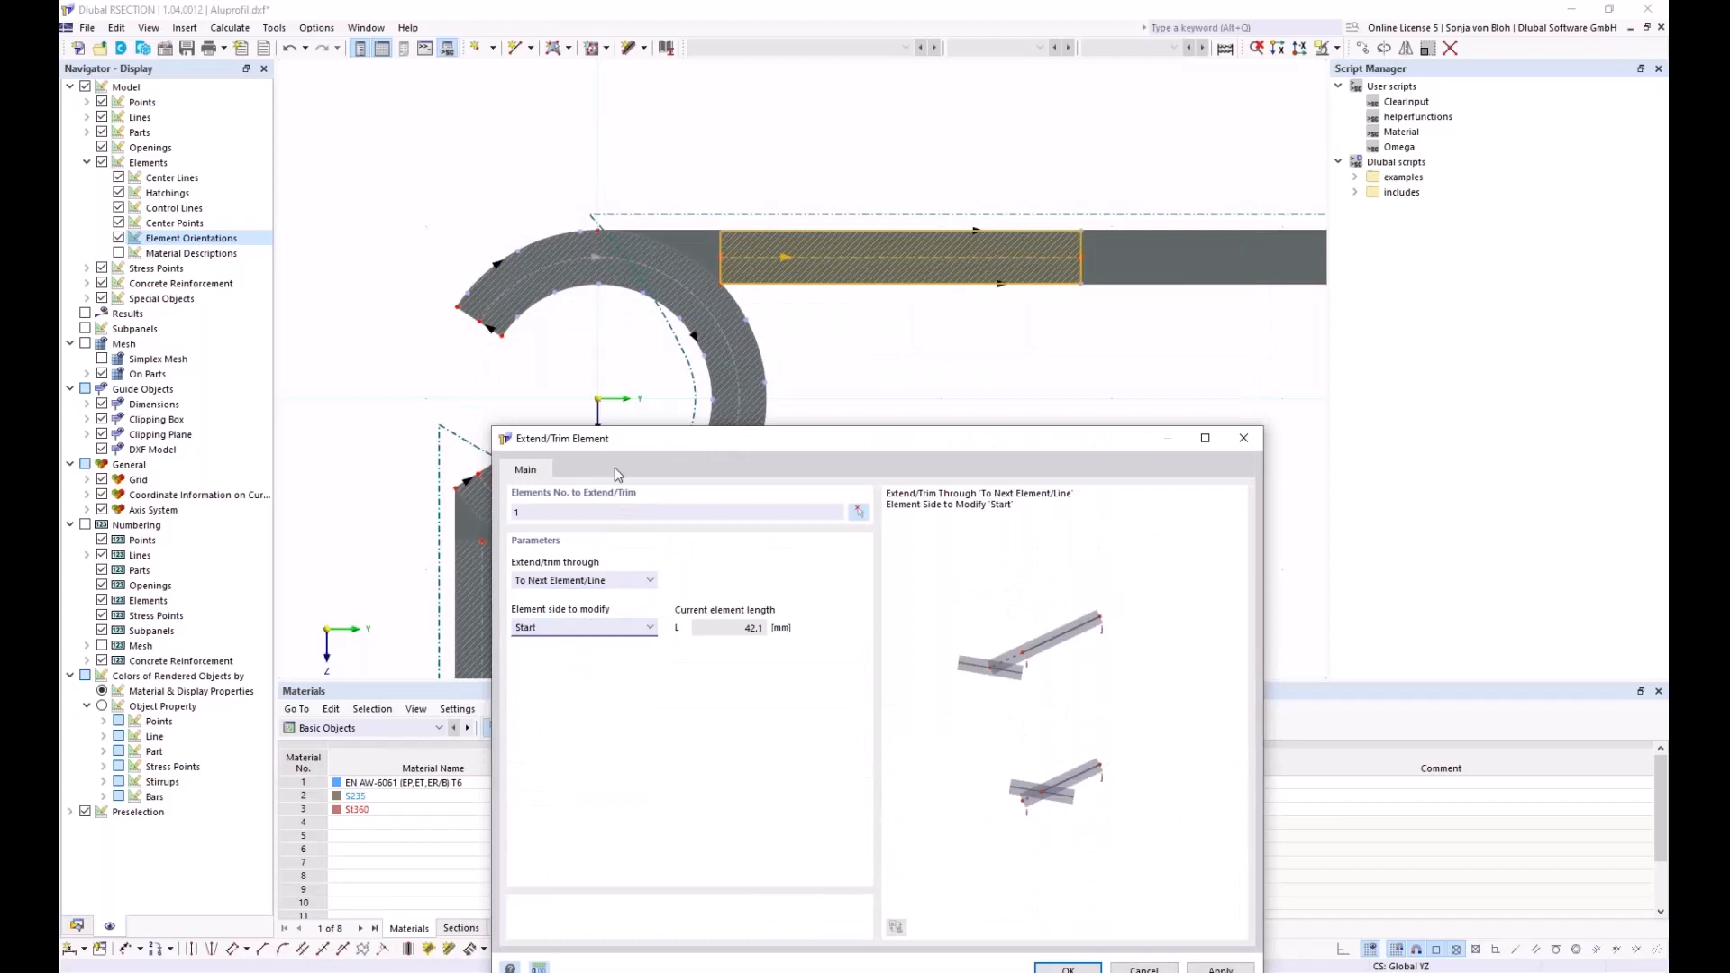
pyautogui.moveTo(628, 447); pyautogui.dragTo(589, 253)
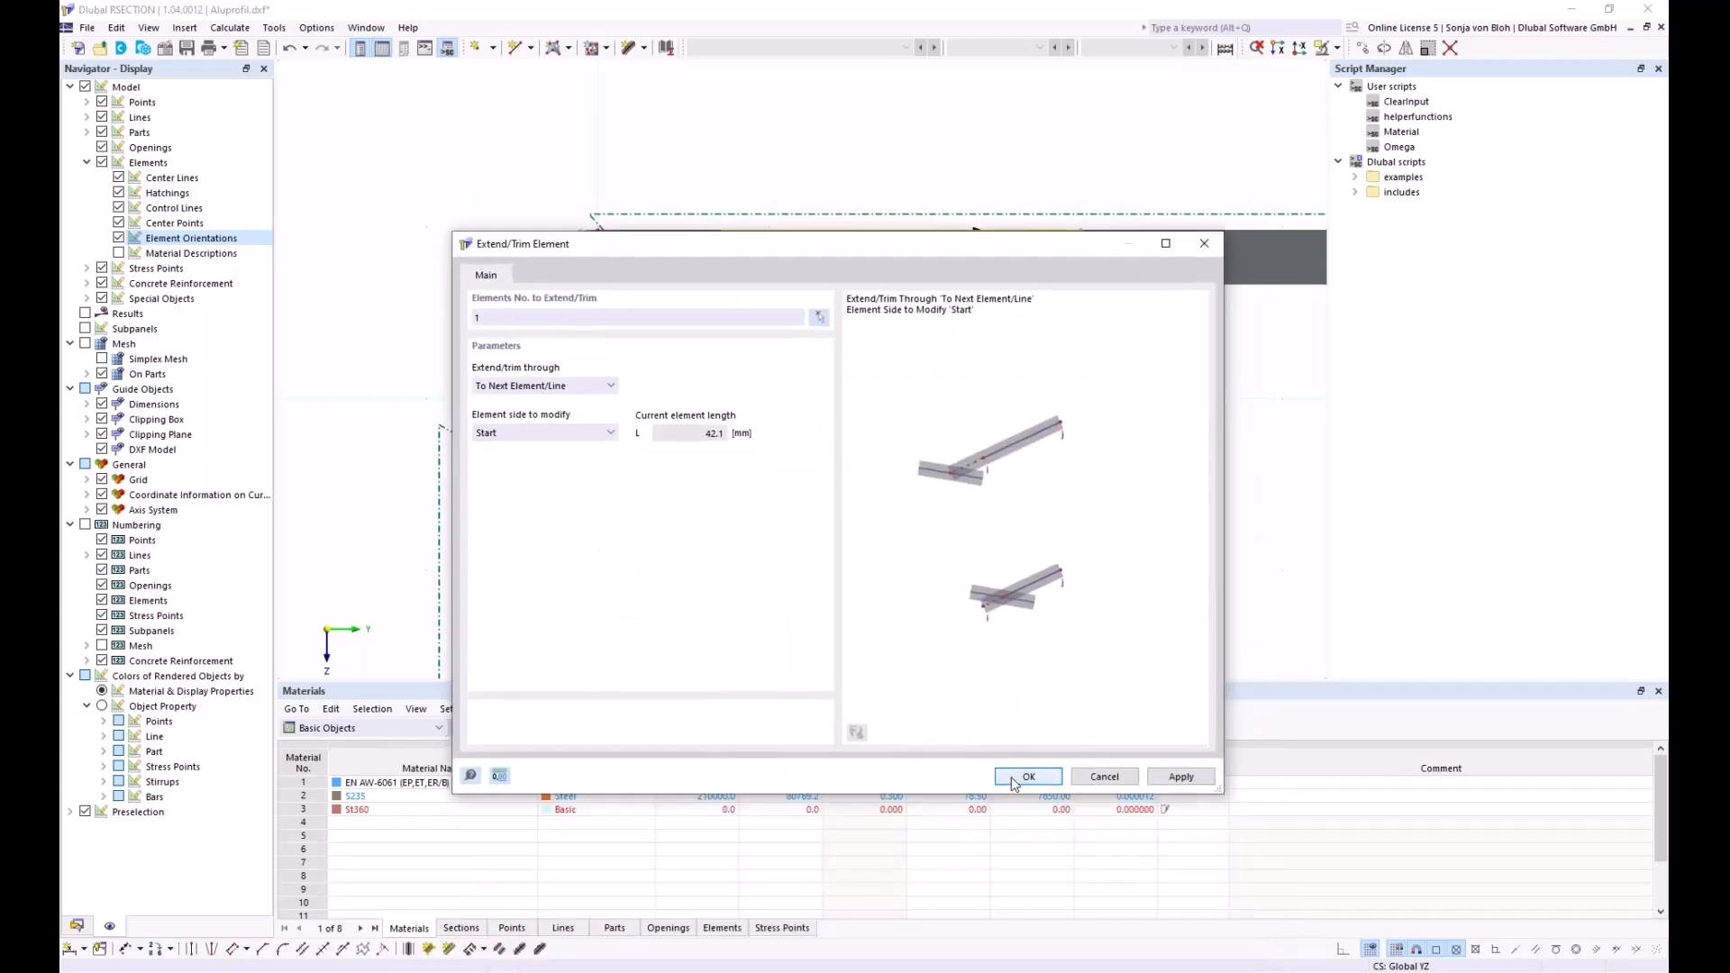
pyautogui.click(1016, 780)
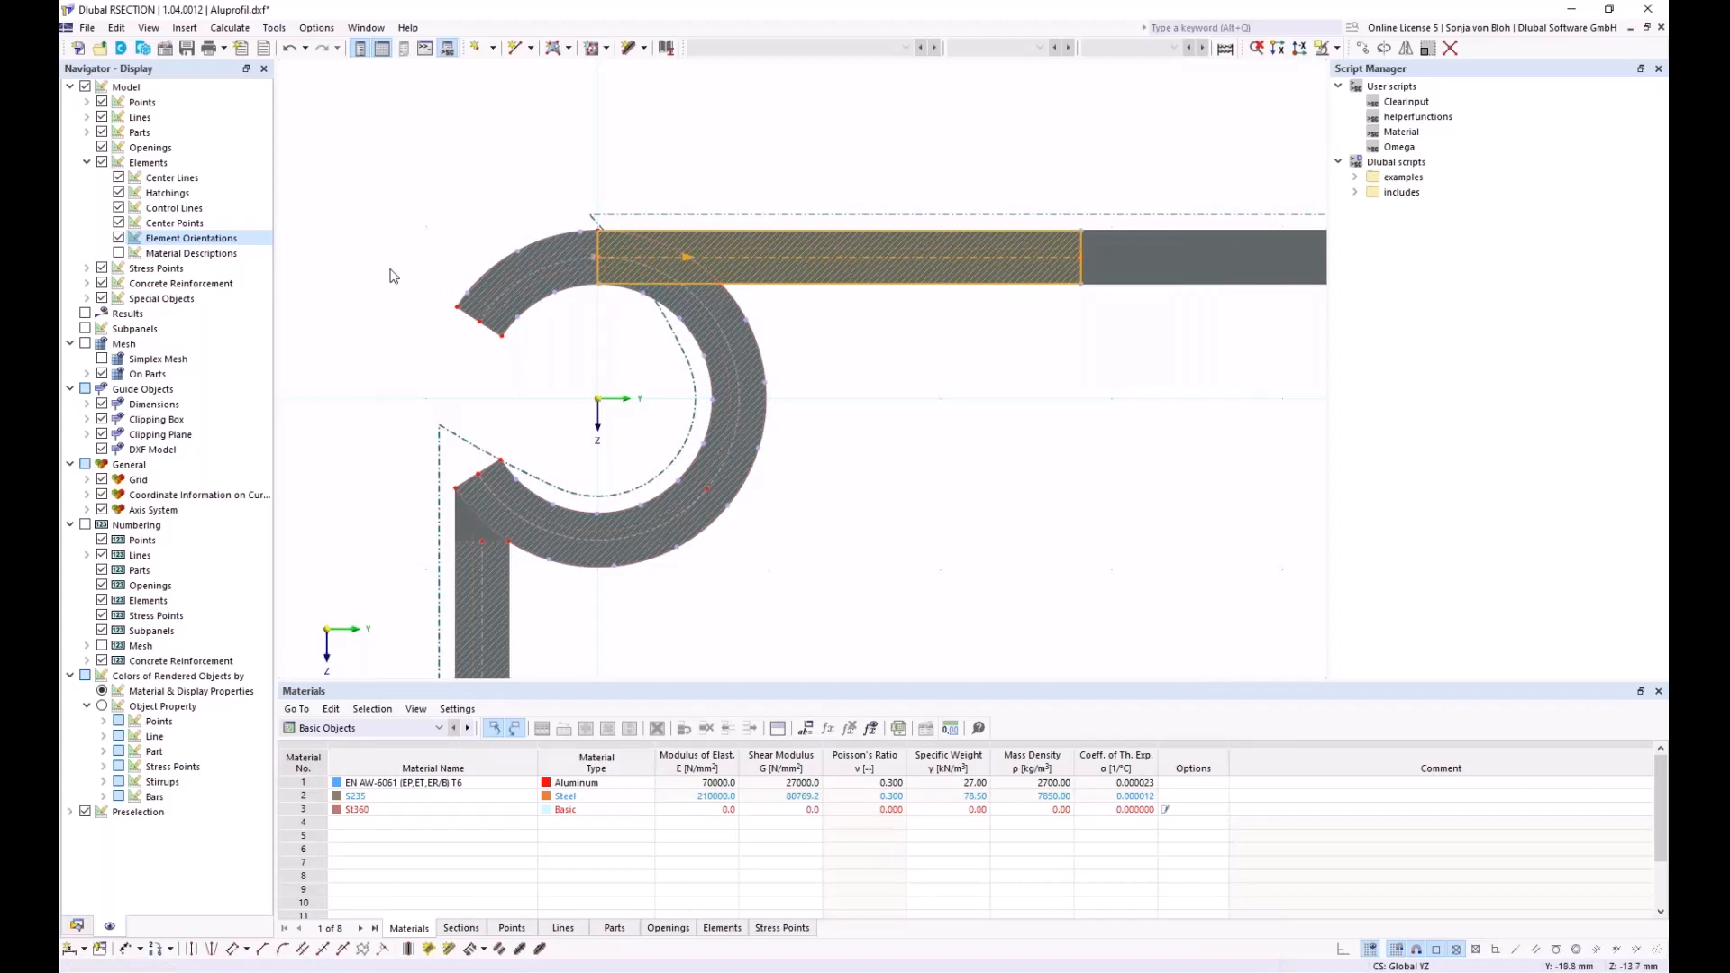
pyautogui.click(76, 925)
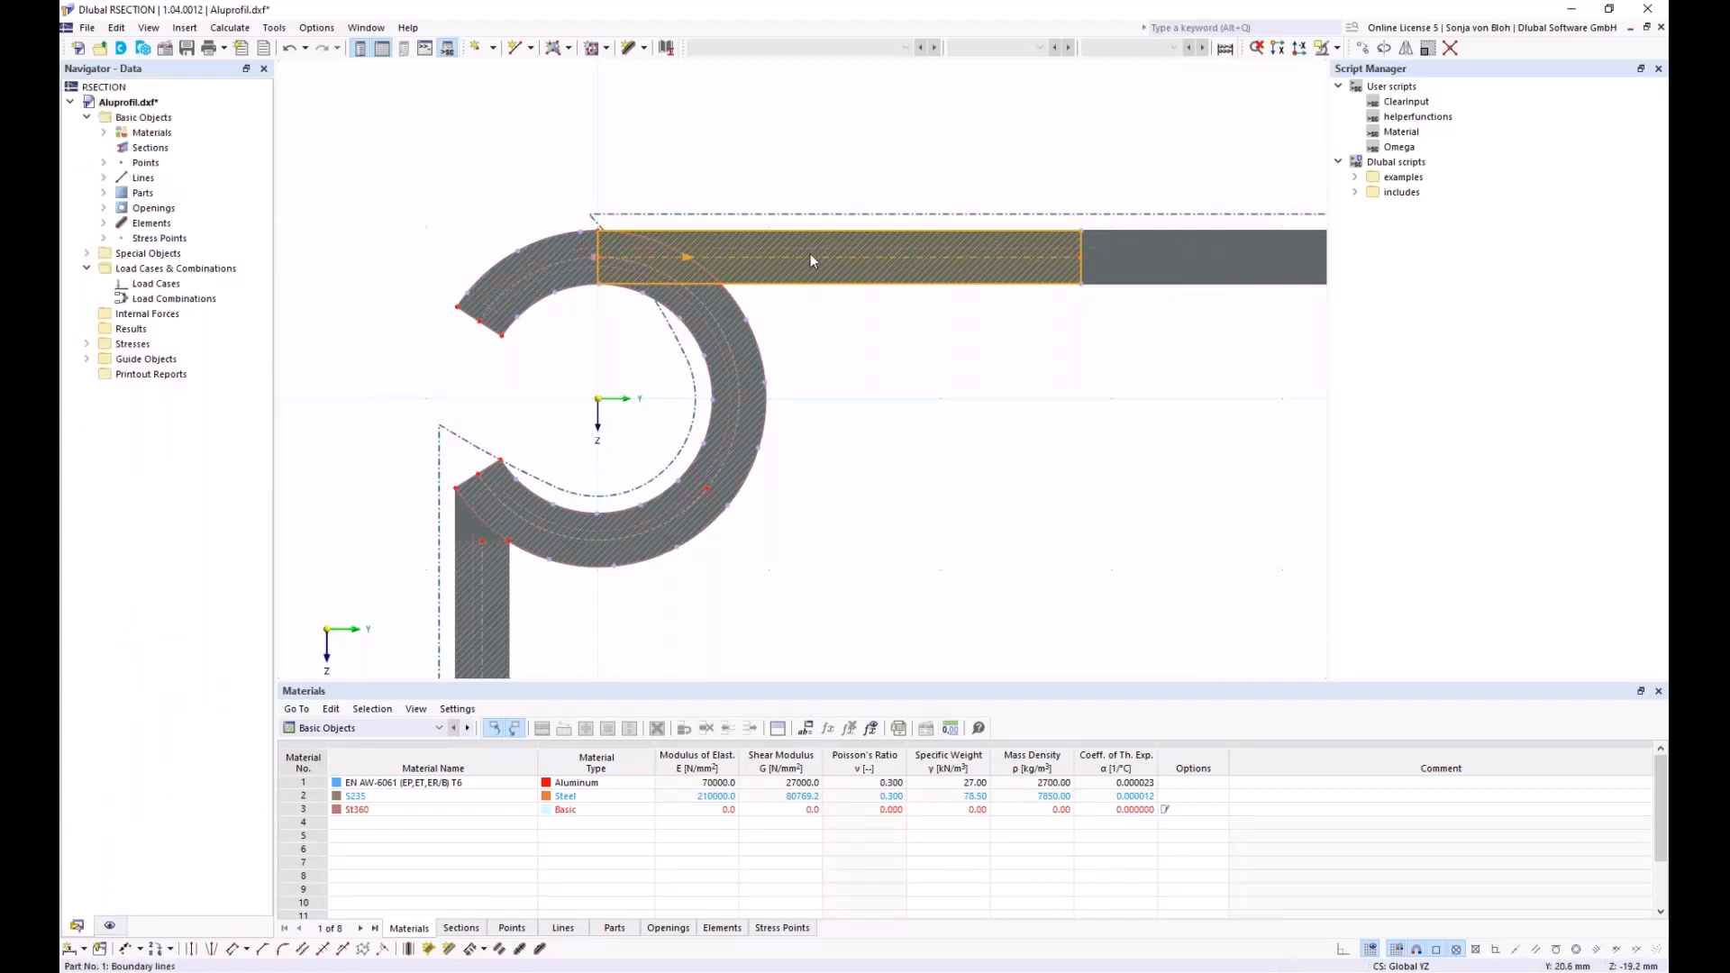
pyautogui.click(104, 222)
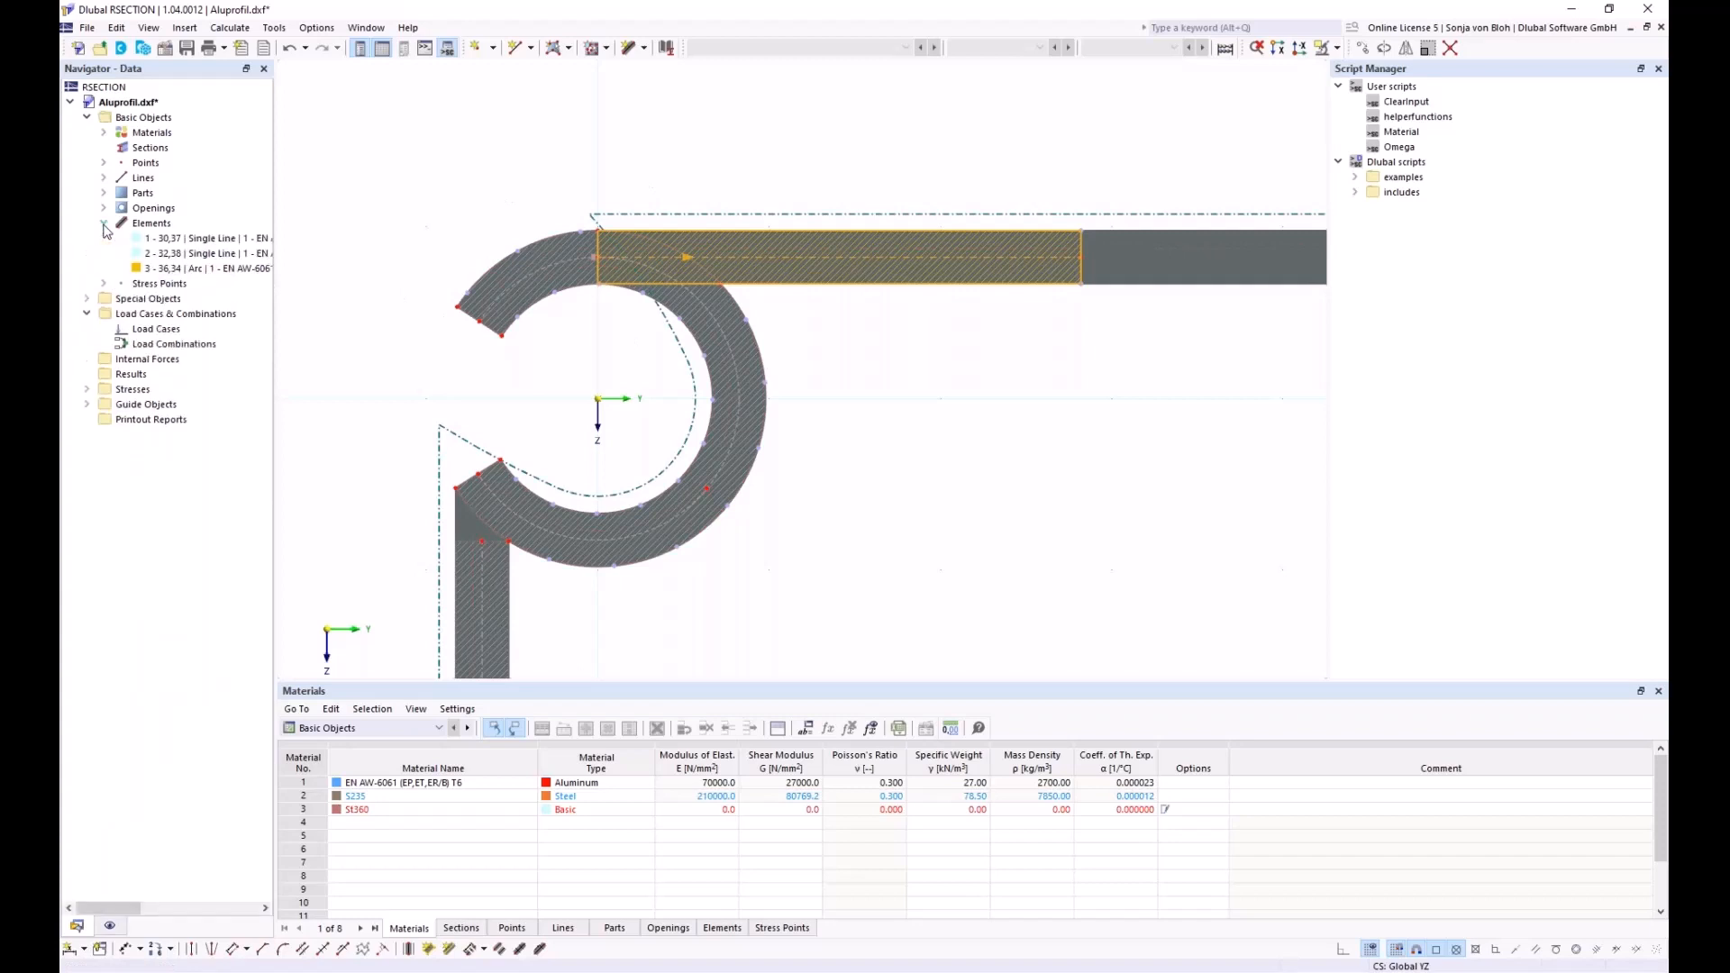
pyautogui.click(1449, 49)
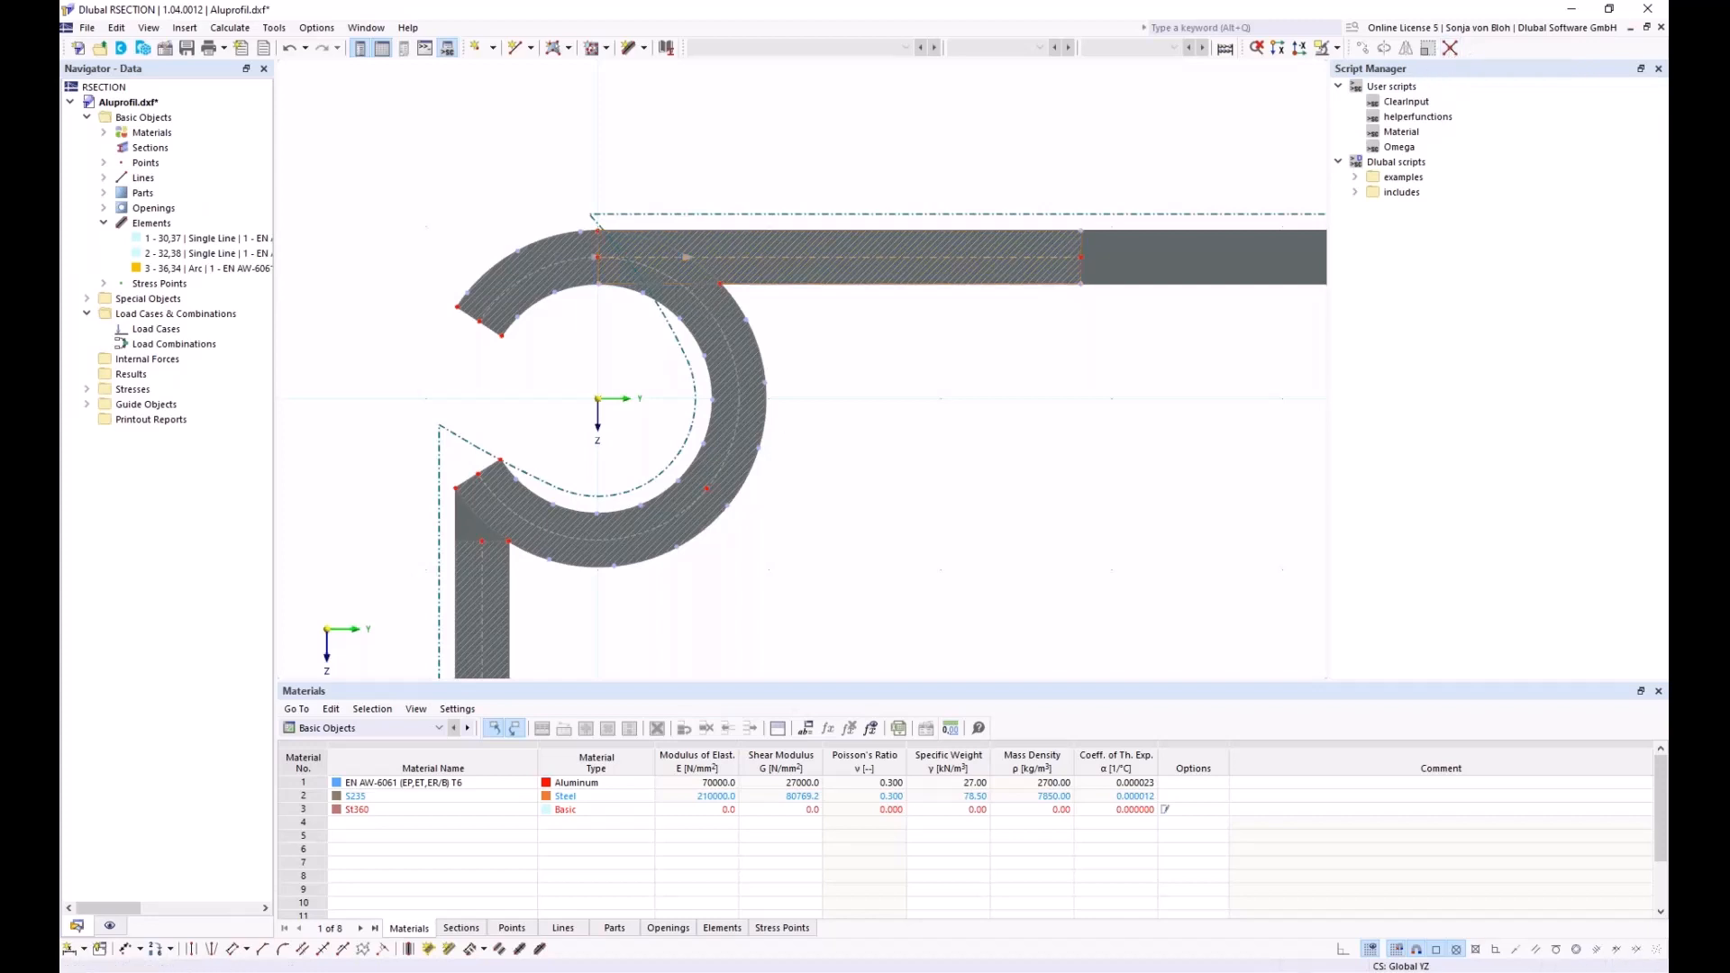
pyautogui.moveTo(407, 171); pyautogui.dragTo(957, 535)
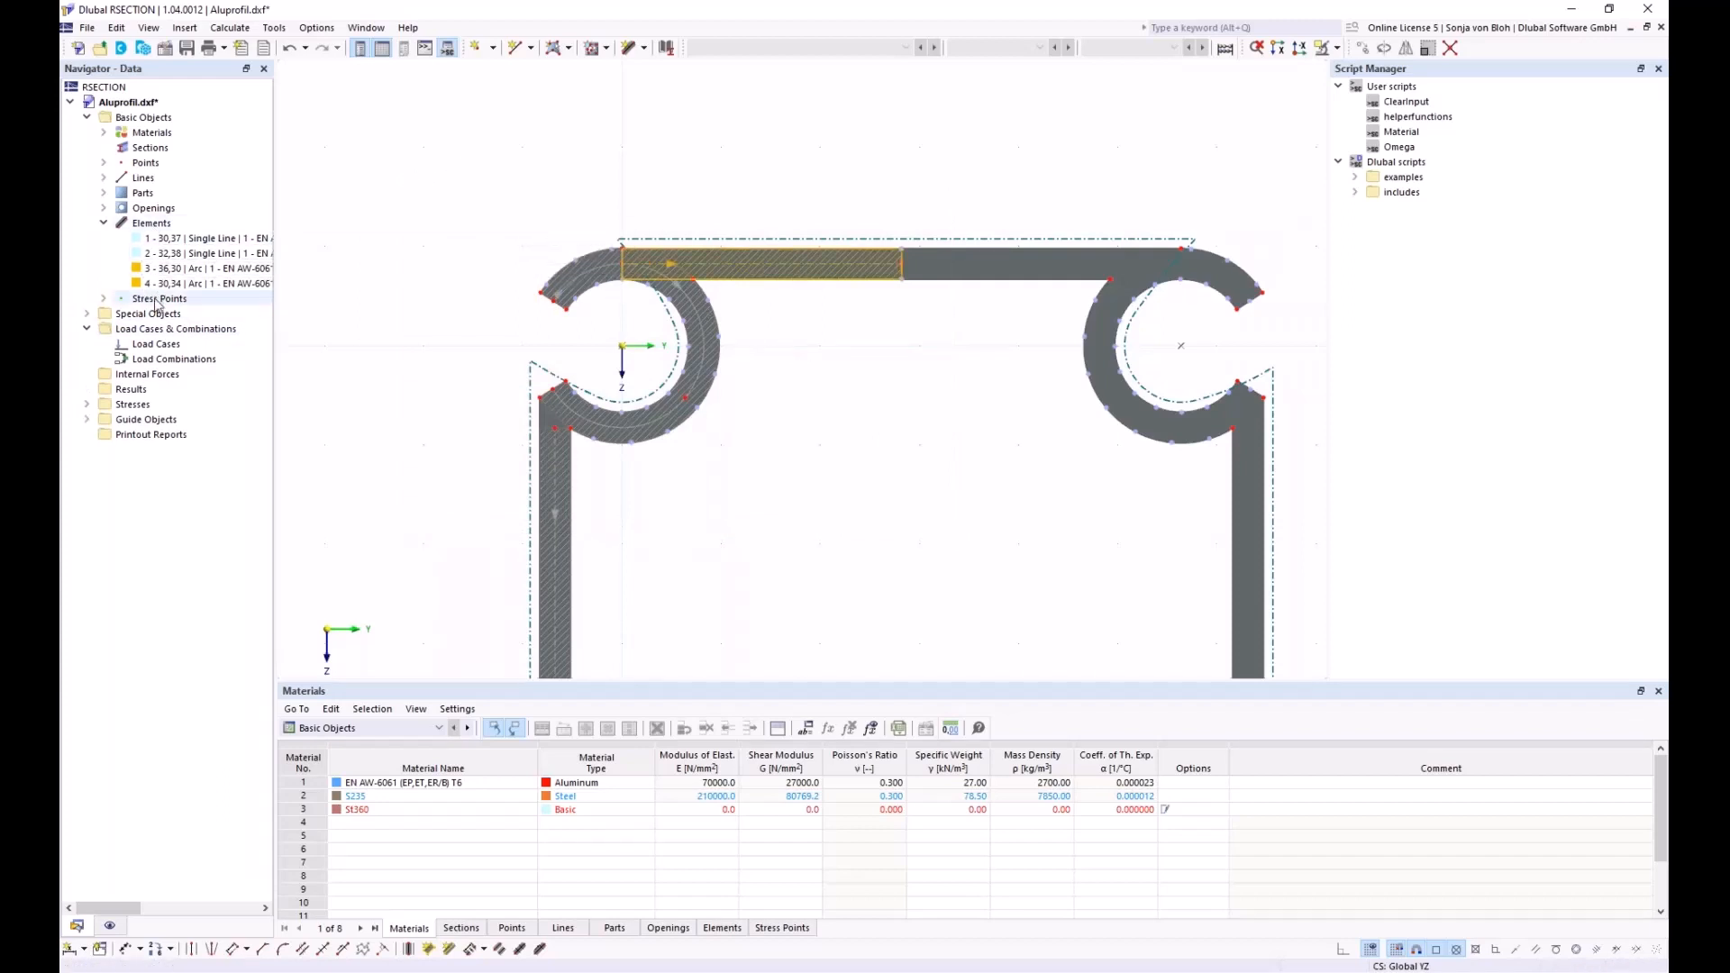
pyautogui.scroll(2, 622, 280)
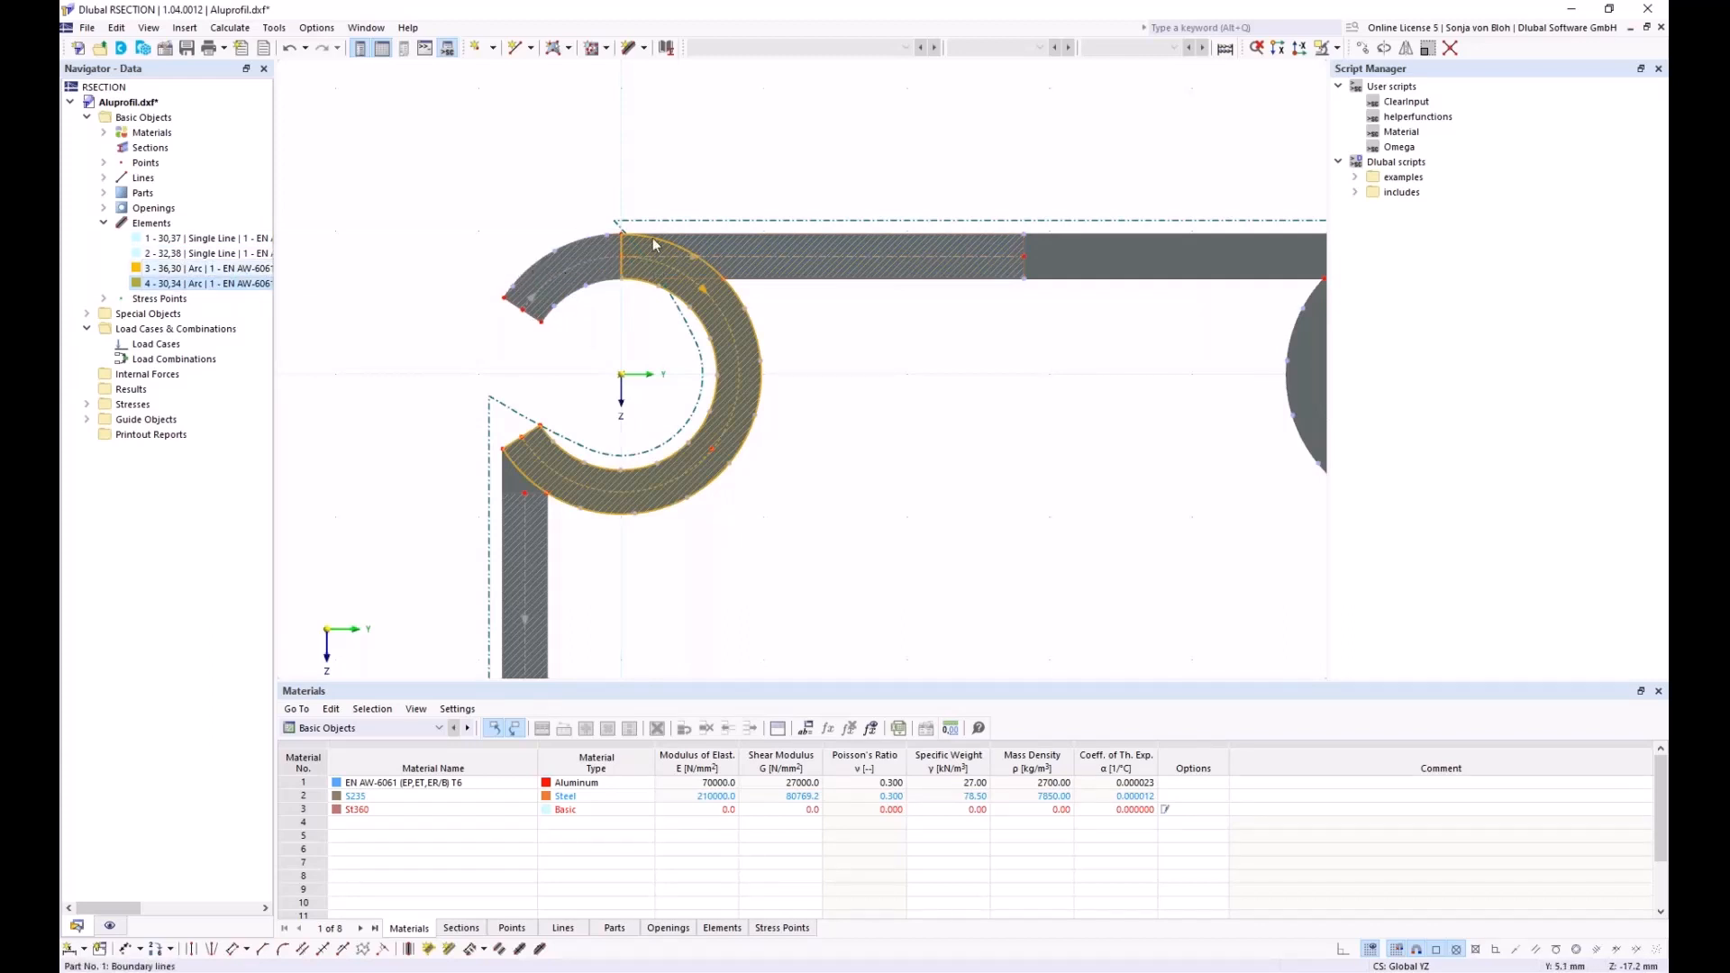
pyautogui.scroll(2, 618, 251)
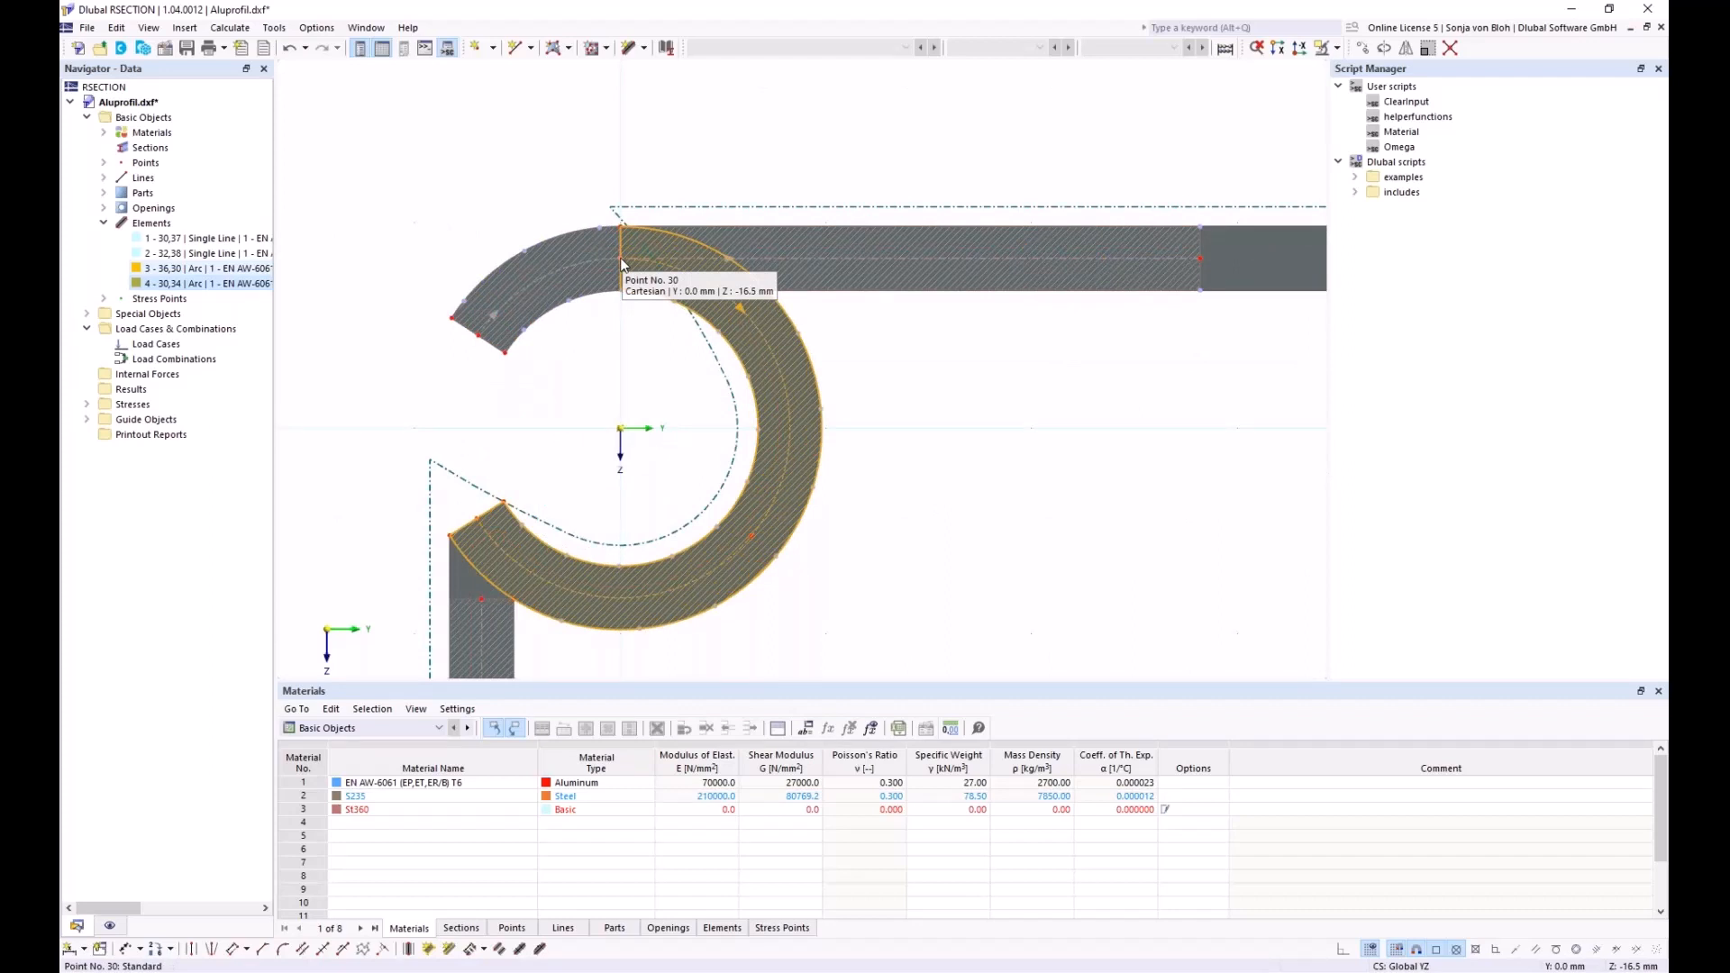
pyautogui.scroll(-4, 620, 263)
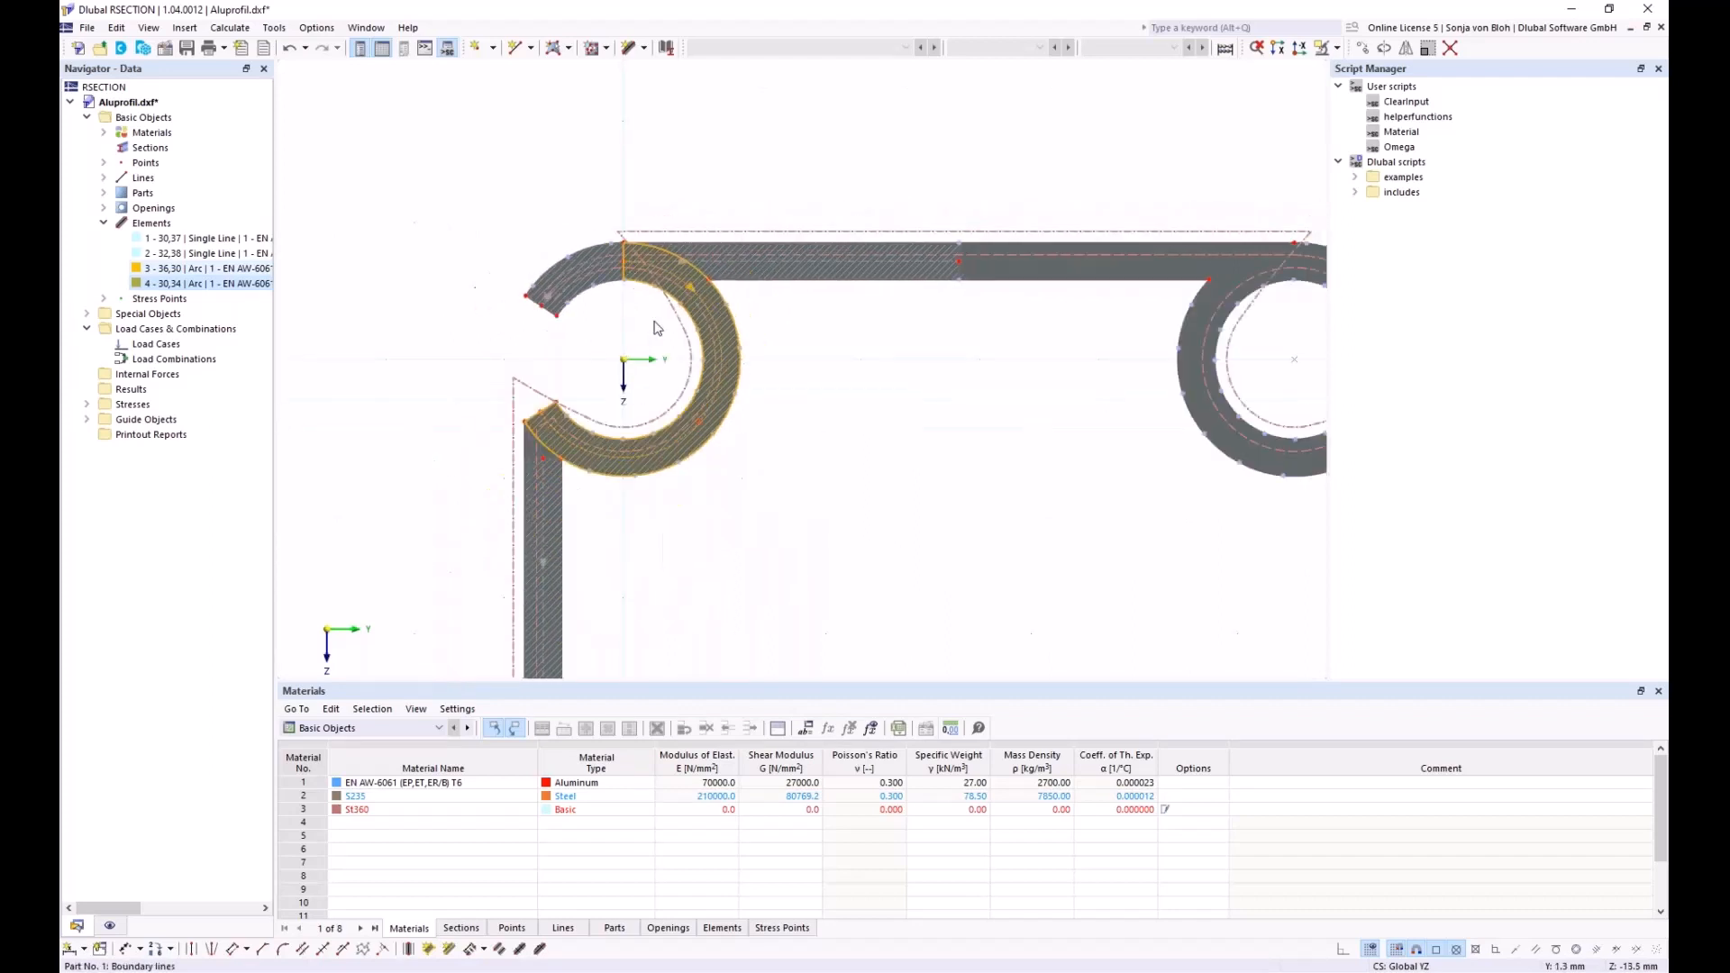
pyautogui.moveTo(760, 514); pyautogui.dragTo(656, 372, button='middle')
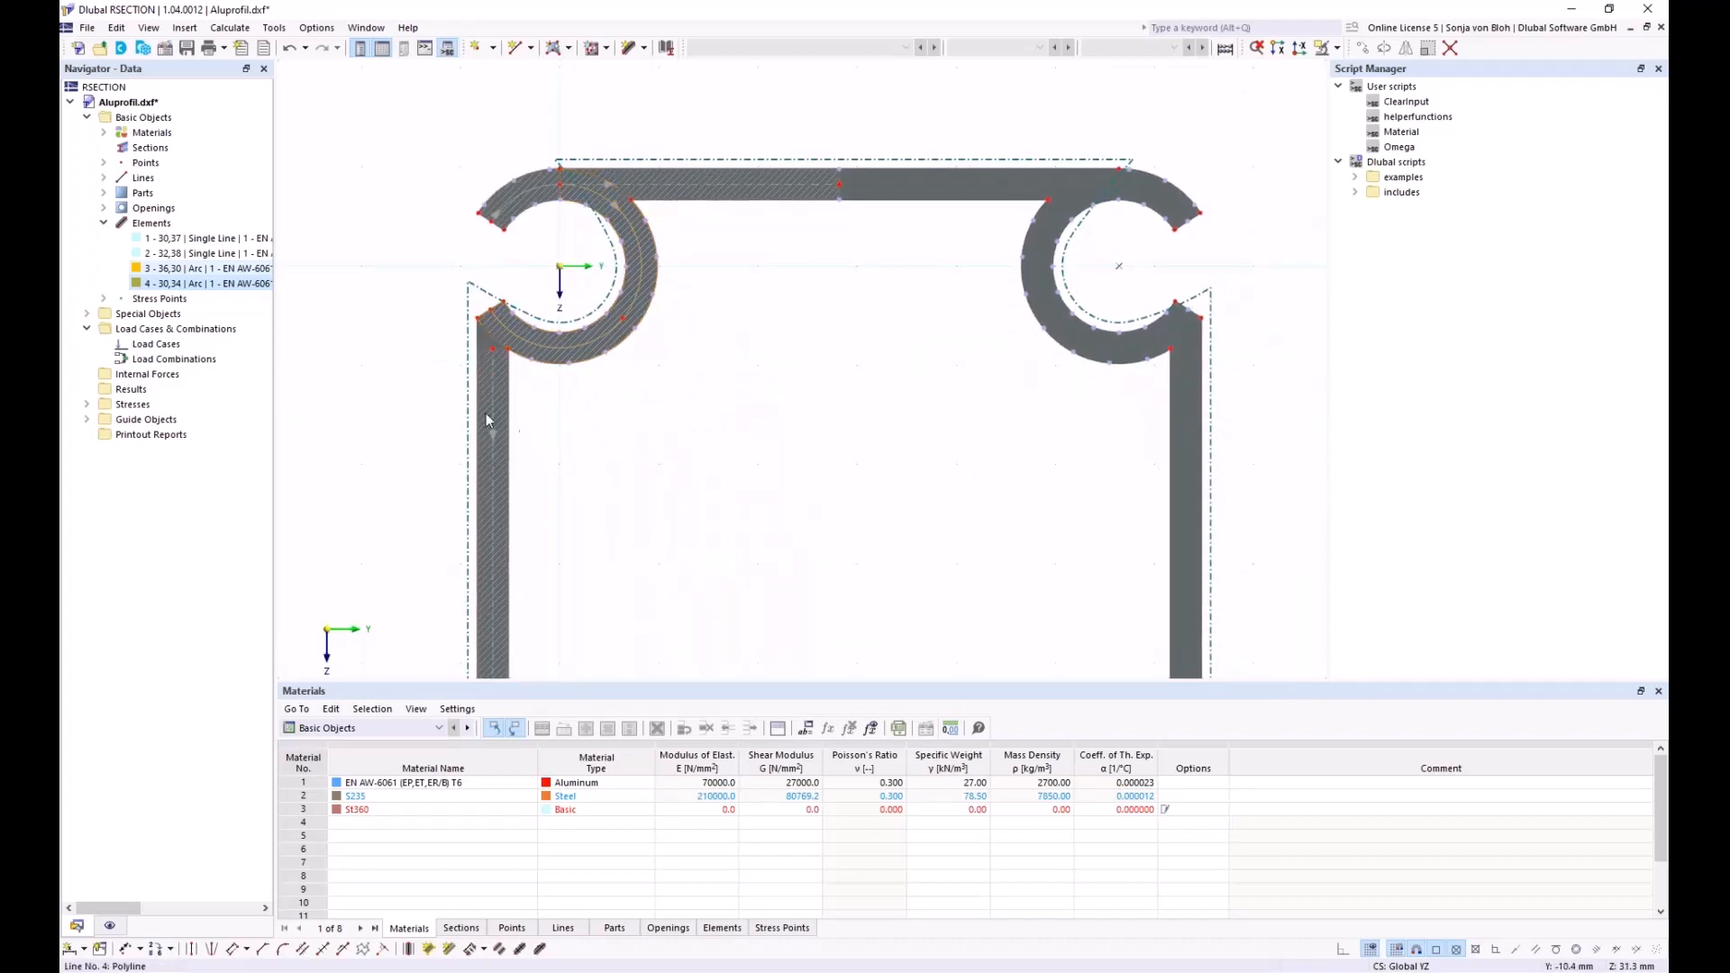
# Extend element 2's start to the next element or line
pyautogui.rightClick(488, 352)
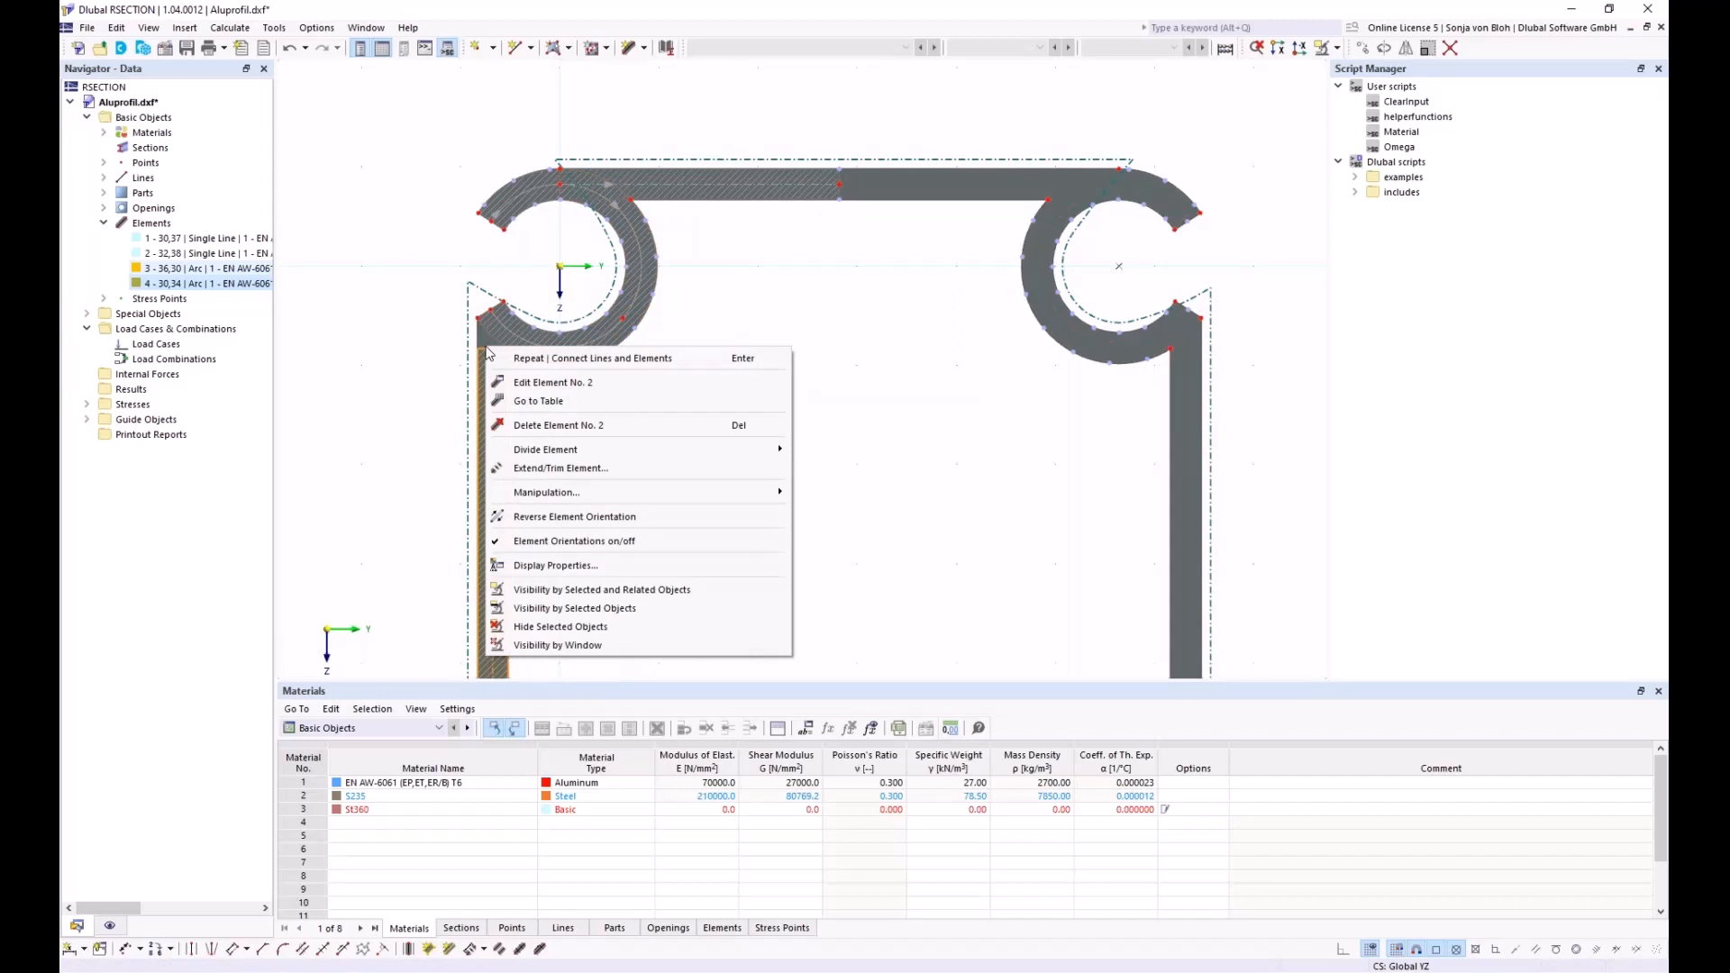
pyautogui.click(554, 468)
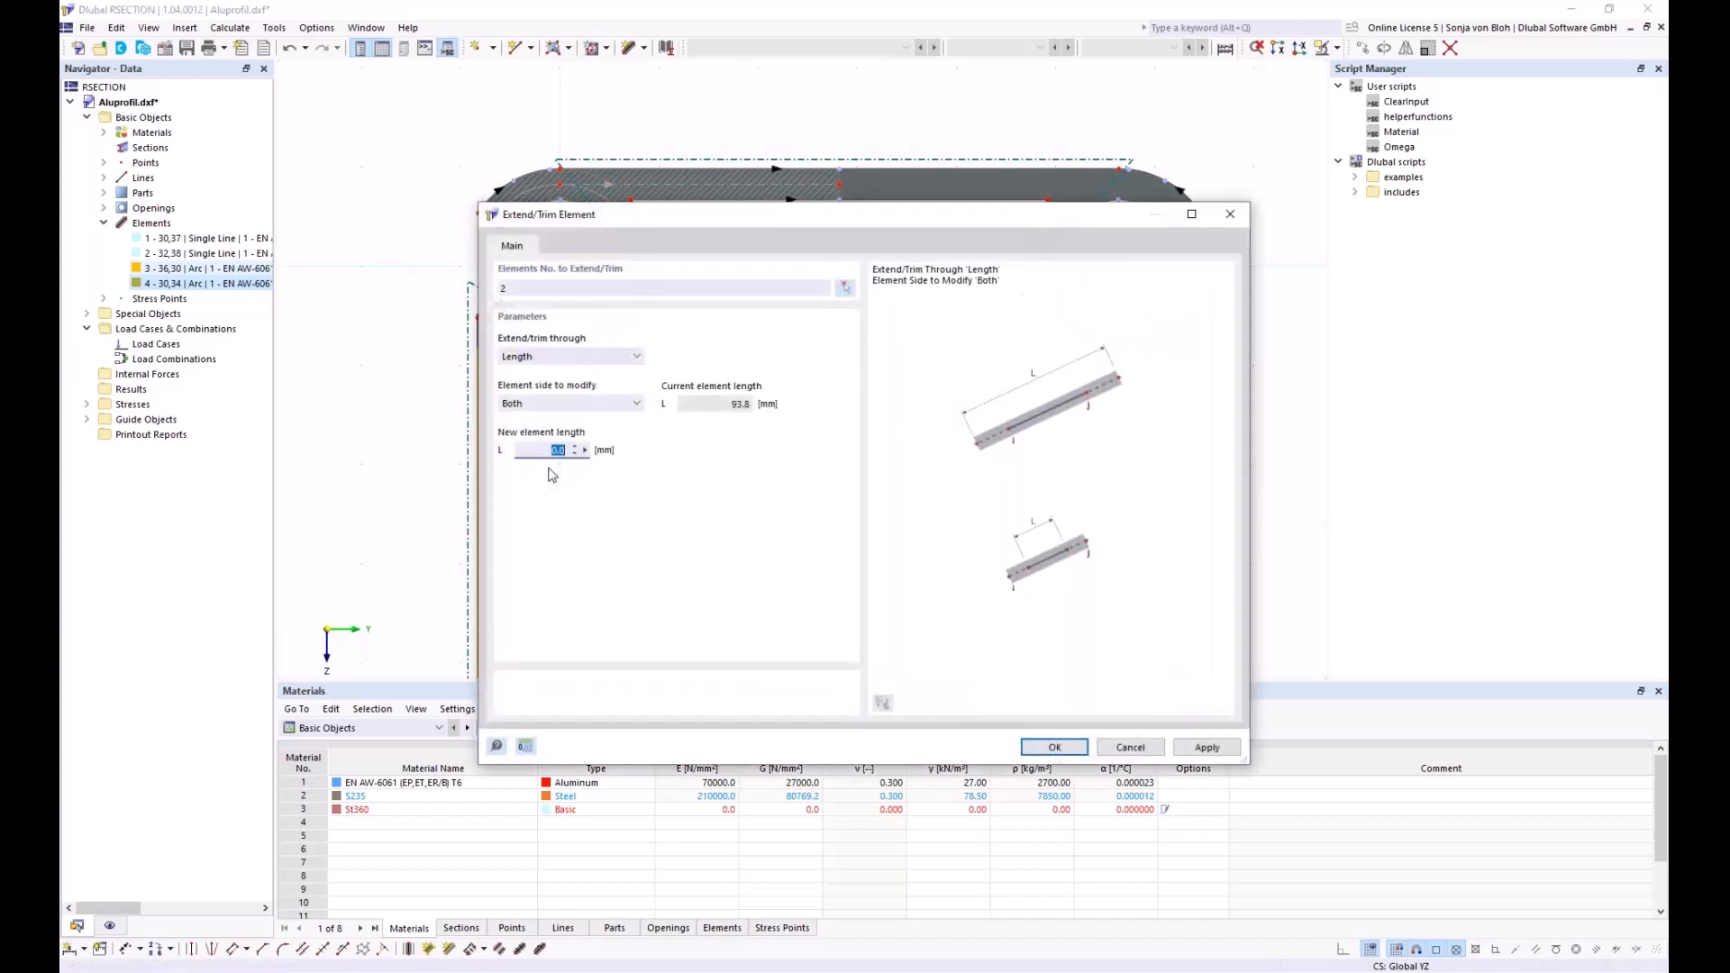
pyautogui.click(633, 356)
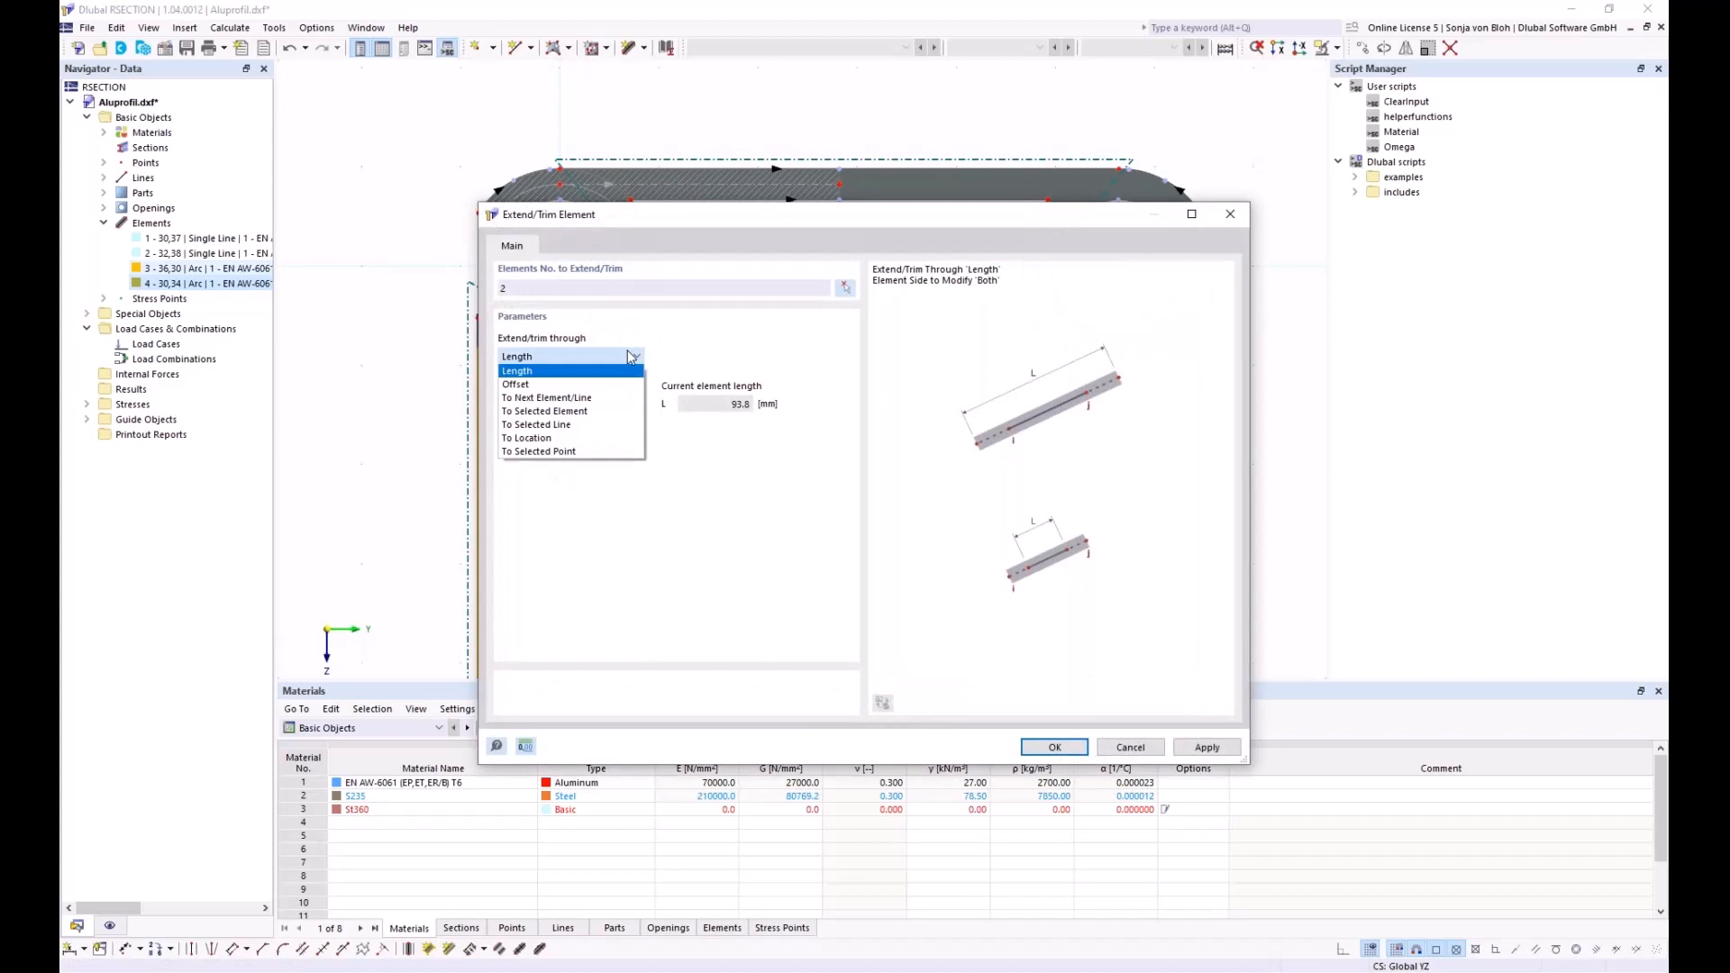
pyautogui.click(566, 402)
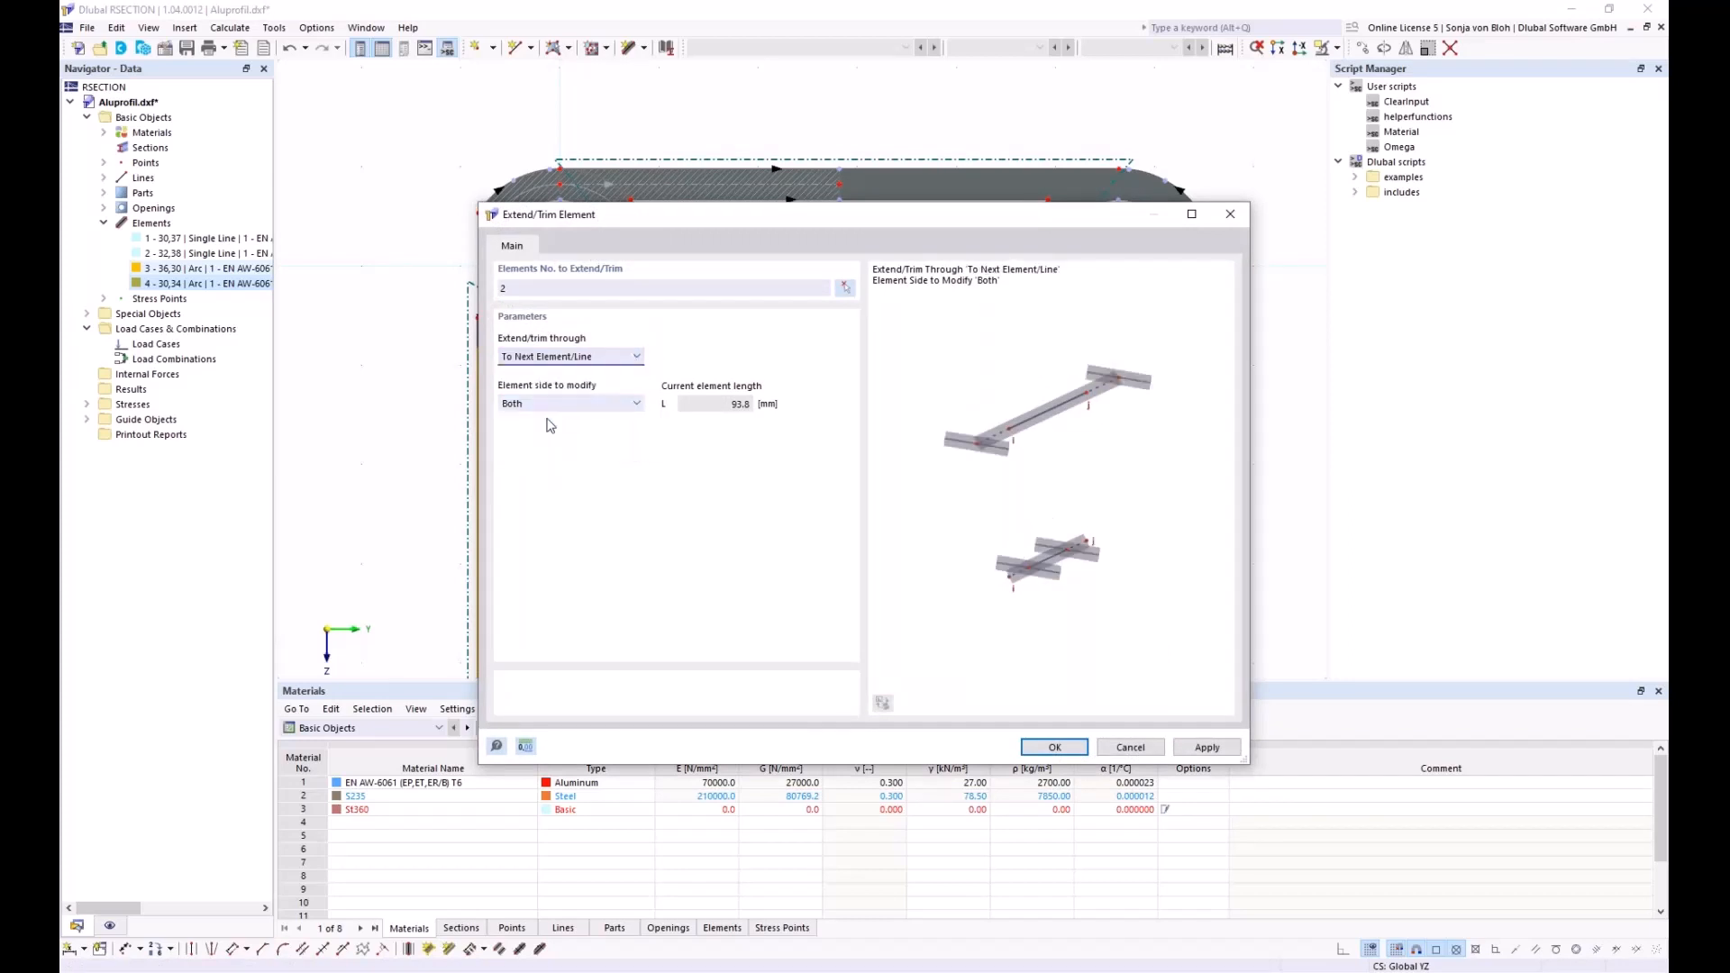
pyautogui.click(553, 404)
pyautogui.click(541, 433)
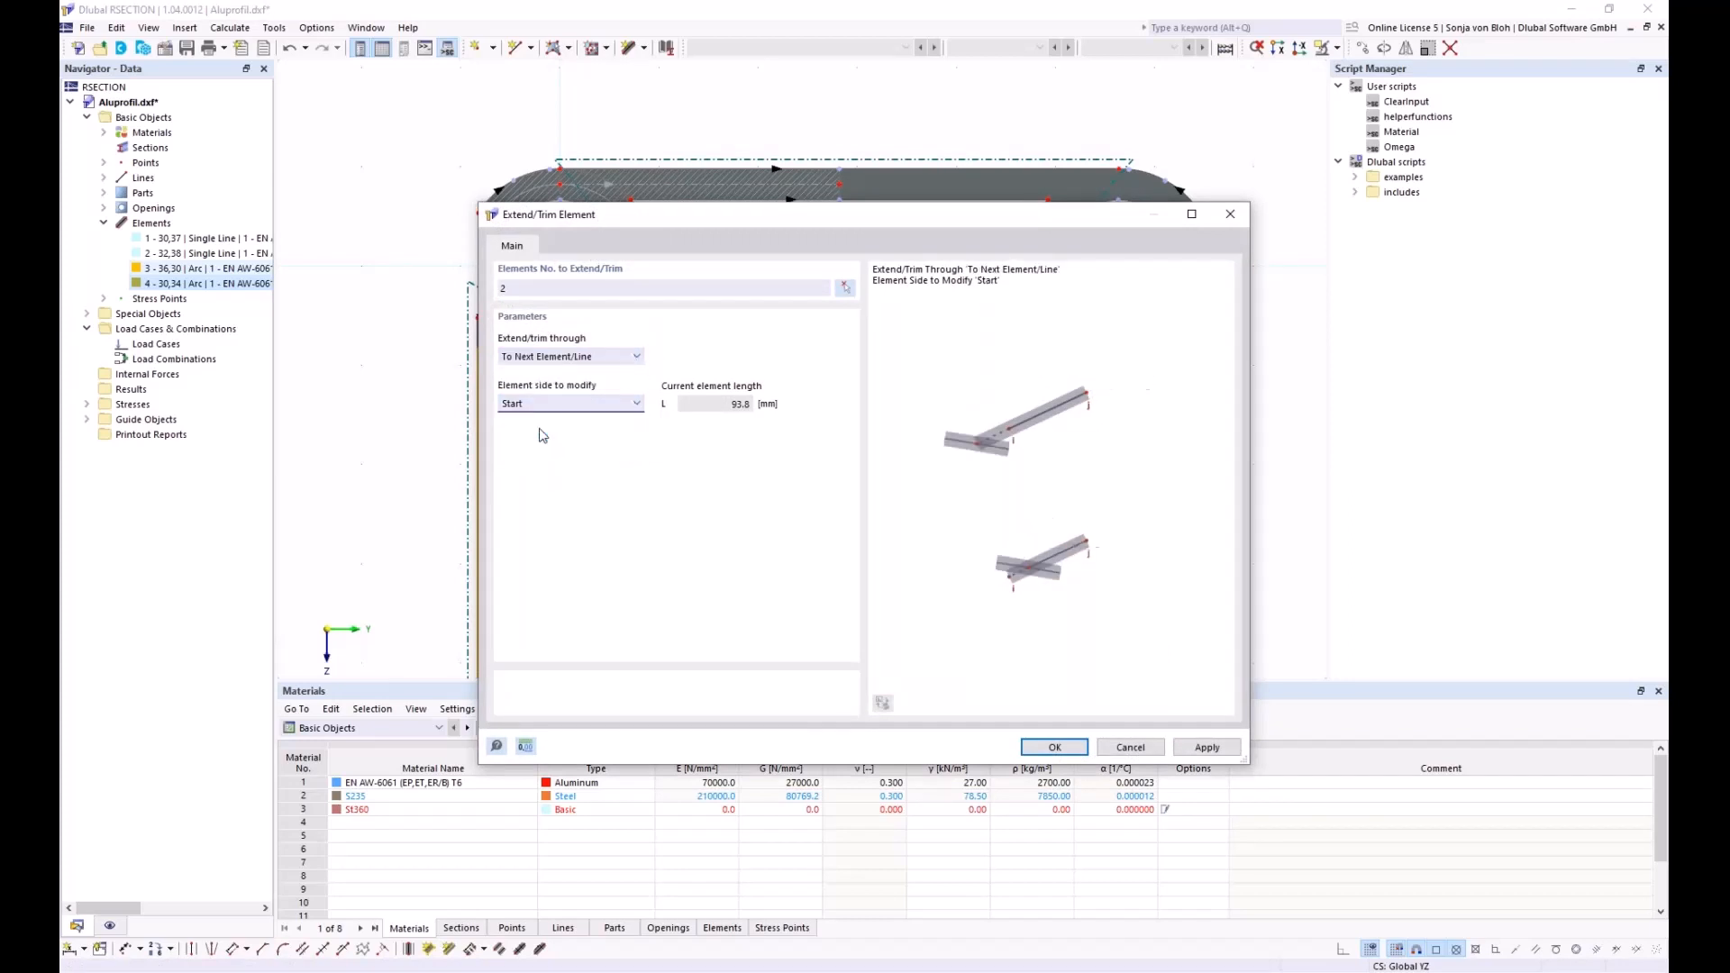
pyautogui.click(1064, 751)
# Connect lines and elements around the upper-left corner, splitting the arc into elements 4 and 5
pyautogui.scroll(-3, 691, 352)
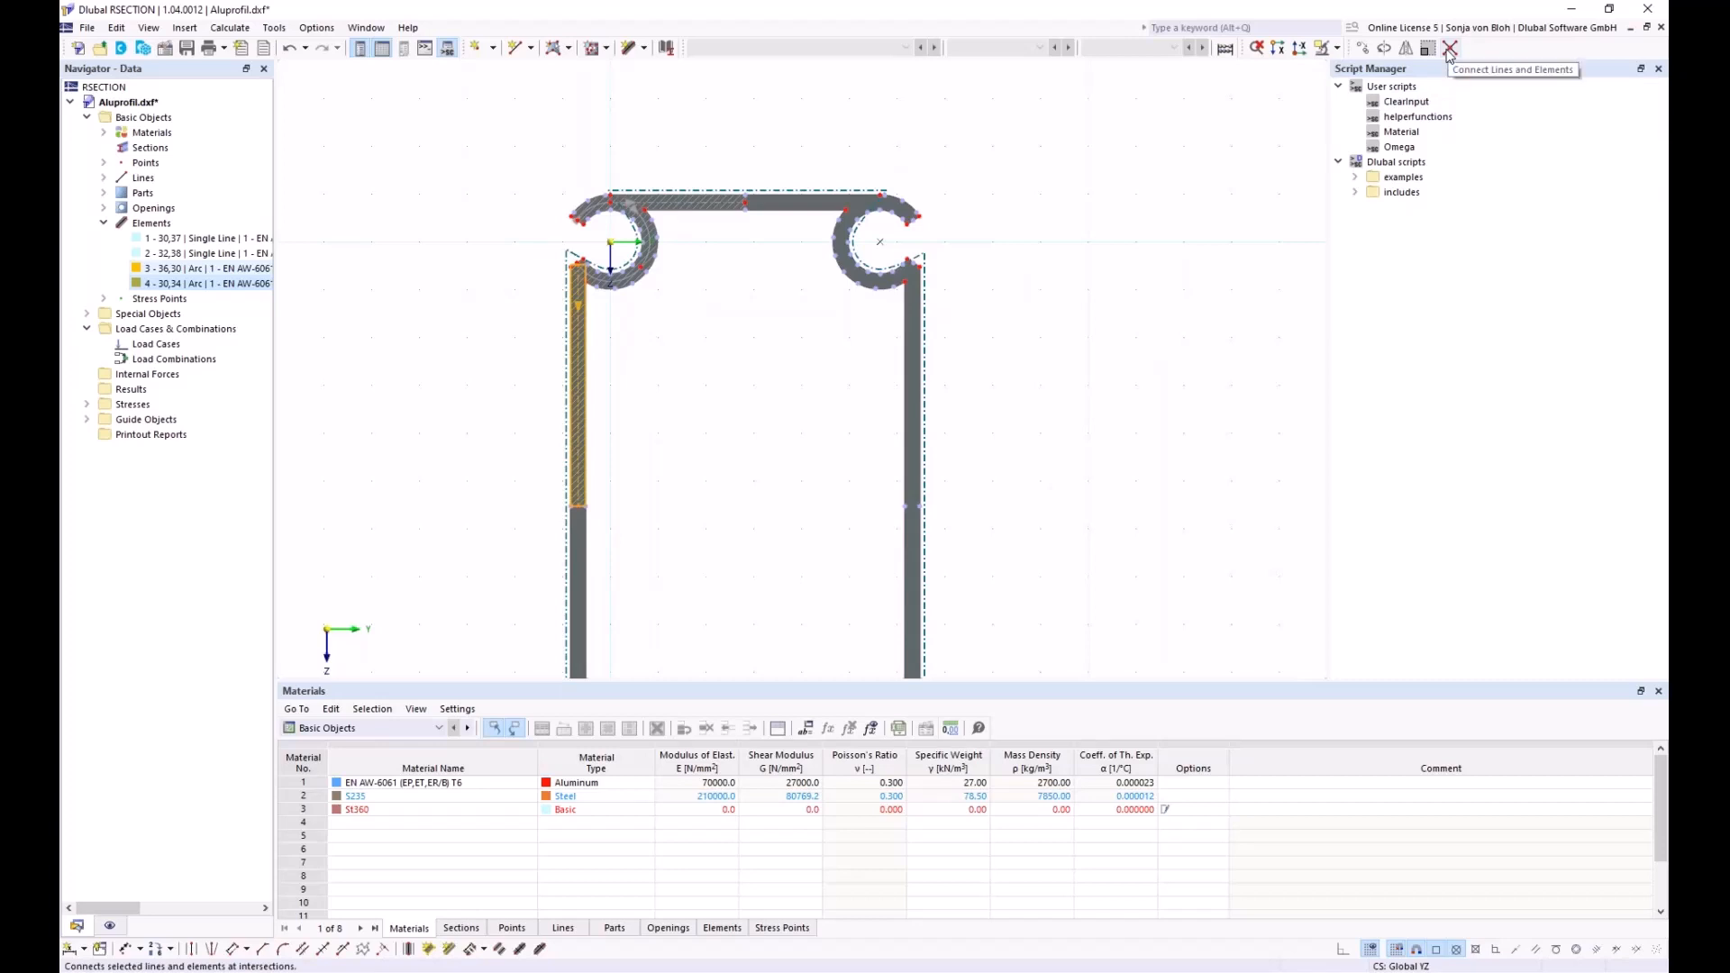
pyautogui.click(1449, 52)
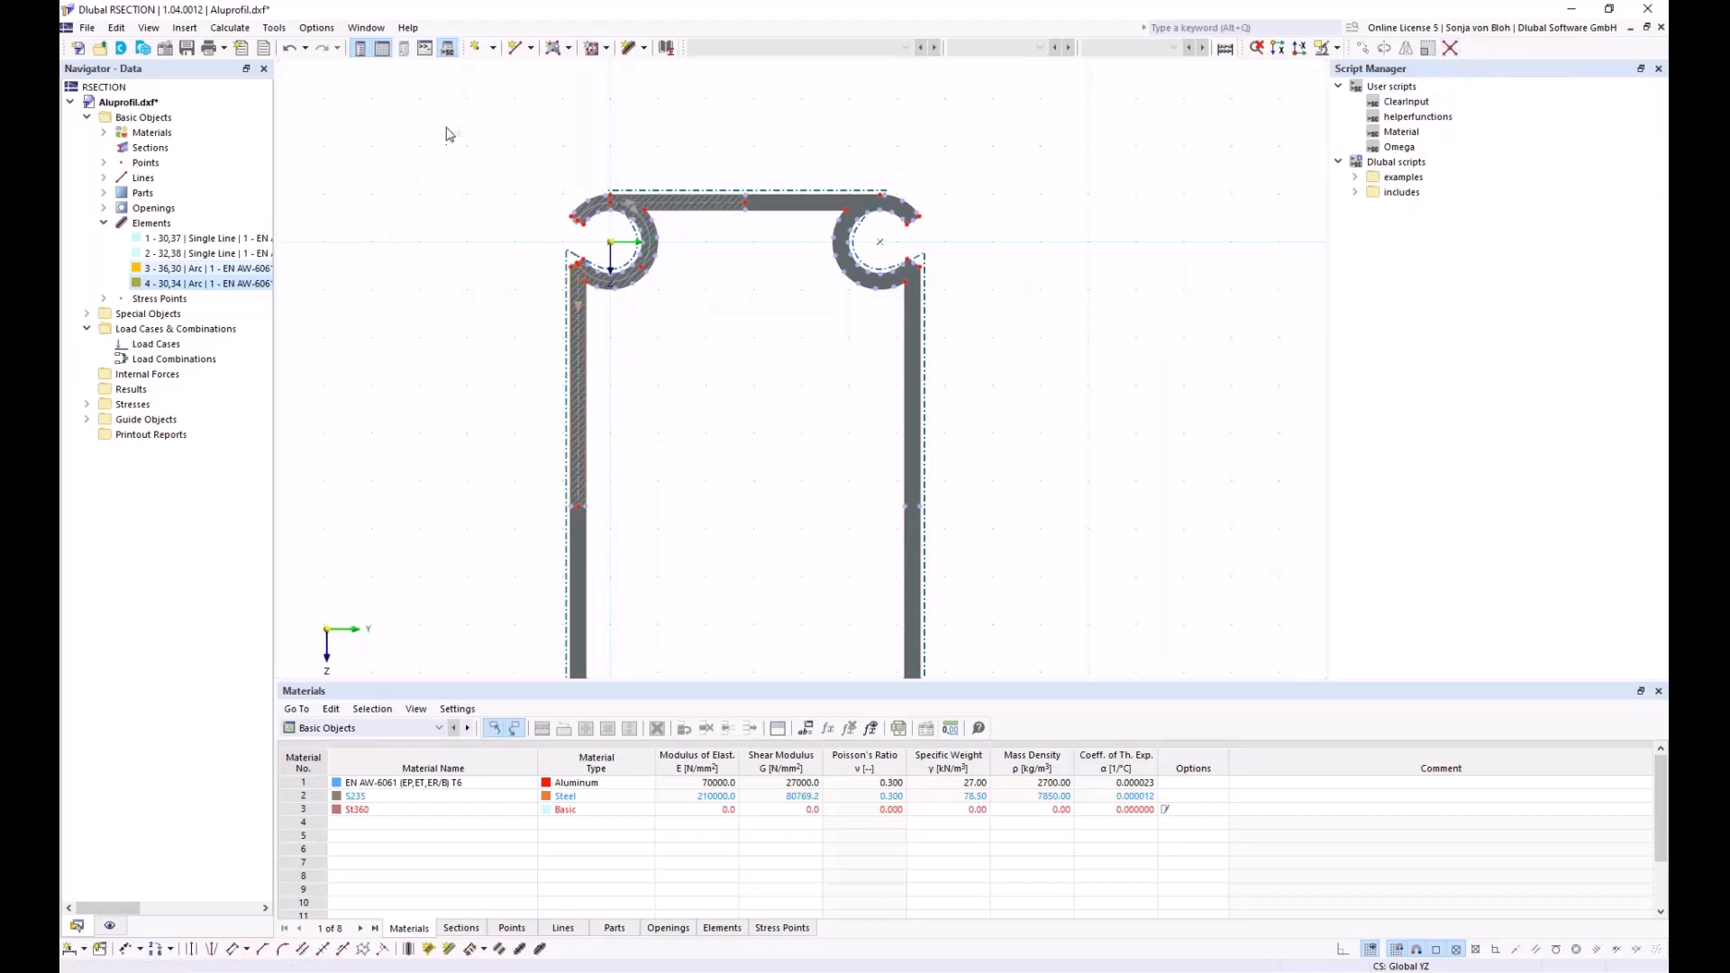
pyautogui.moveTo(445, 126); pyautogui.dragTo(807, 556)
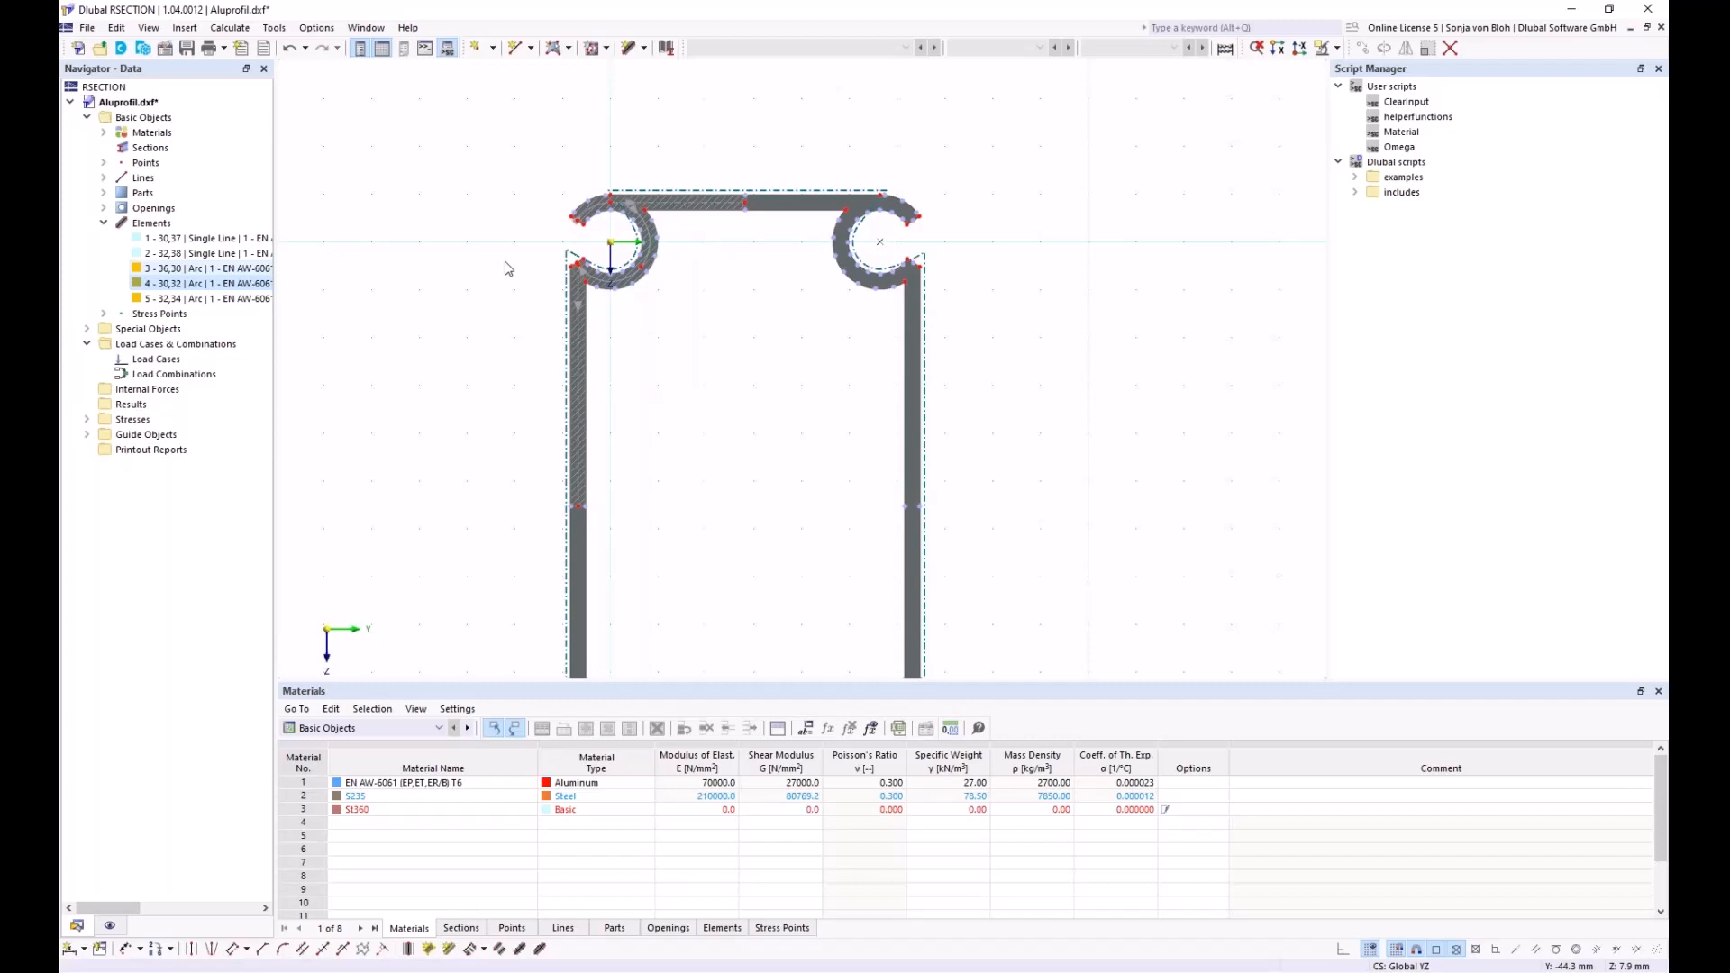
# Mirror a copy of elements 1–5 about the Z axis through Y 56.4, Z -16.5, creating elements 6–10
pyautogui.click(184, 238)
pyautogui.keyDown('shift'); pyautogui.click(191, 298); pyautogui.keyUp('shift')
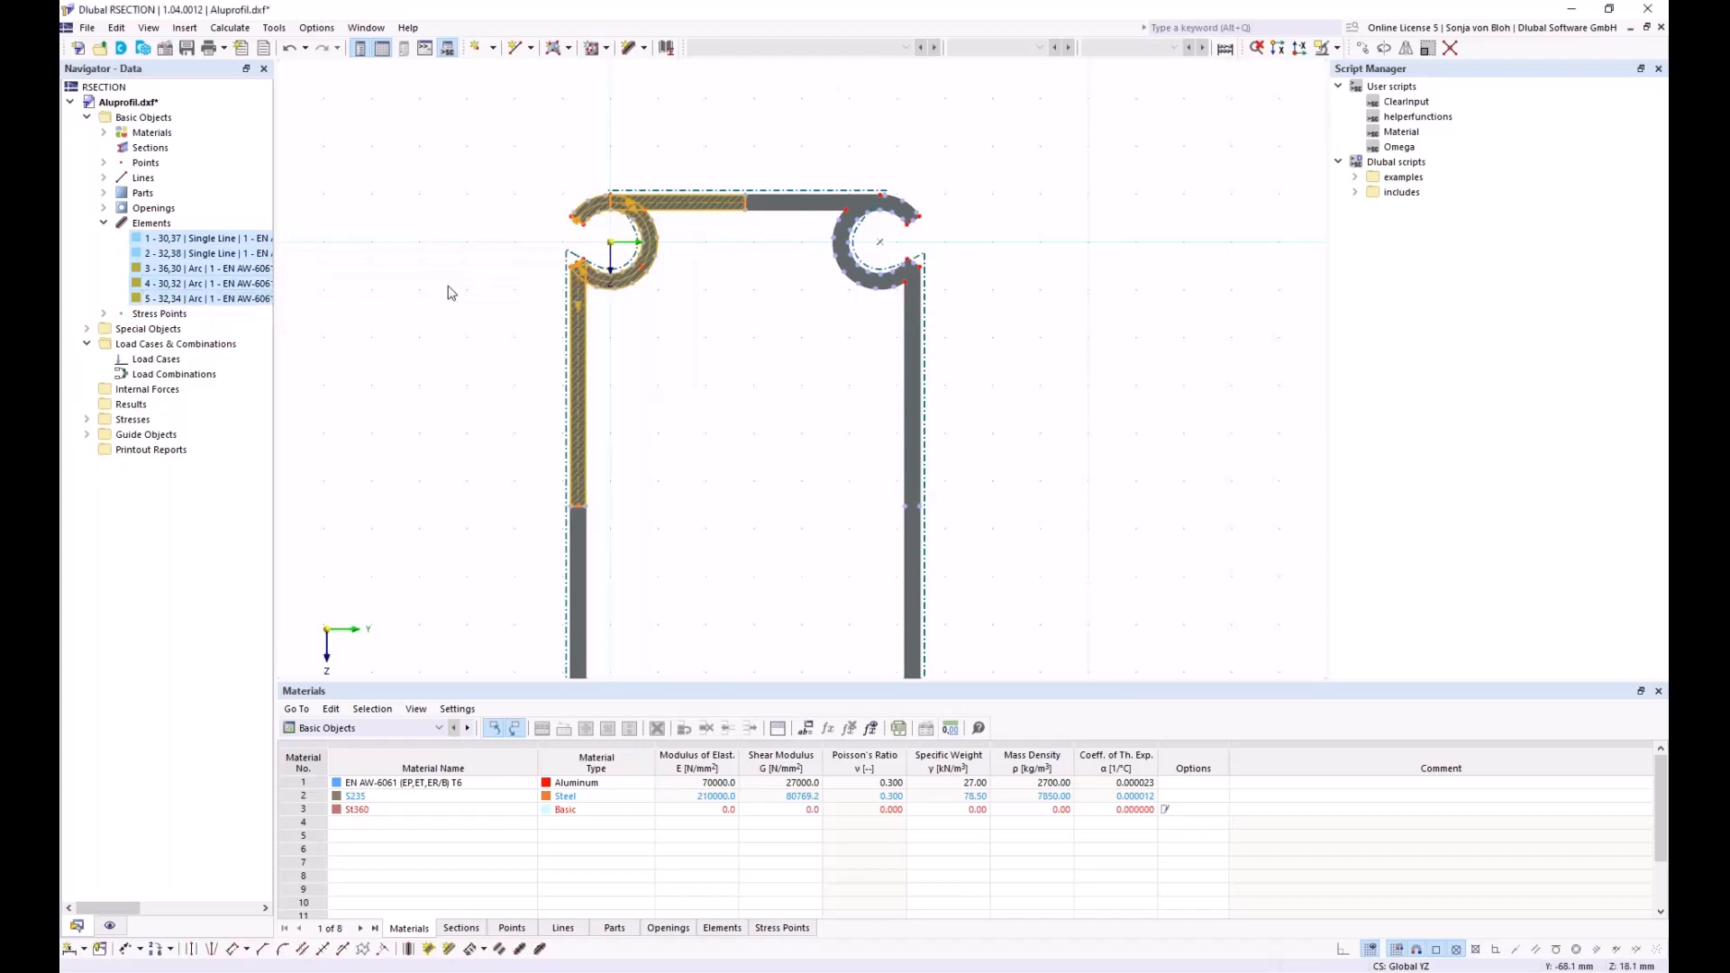
pyautogui.click(1404, 49)
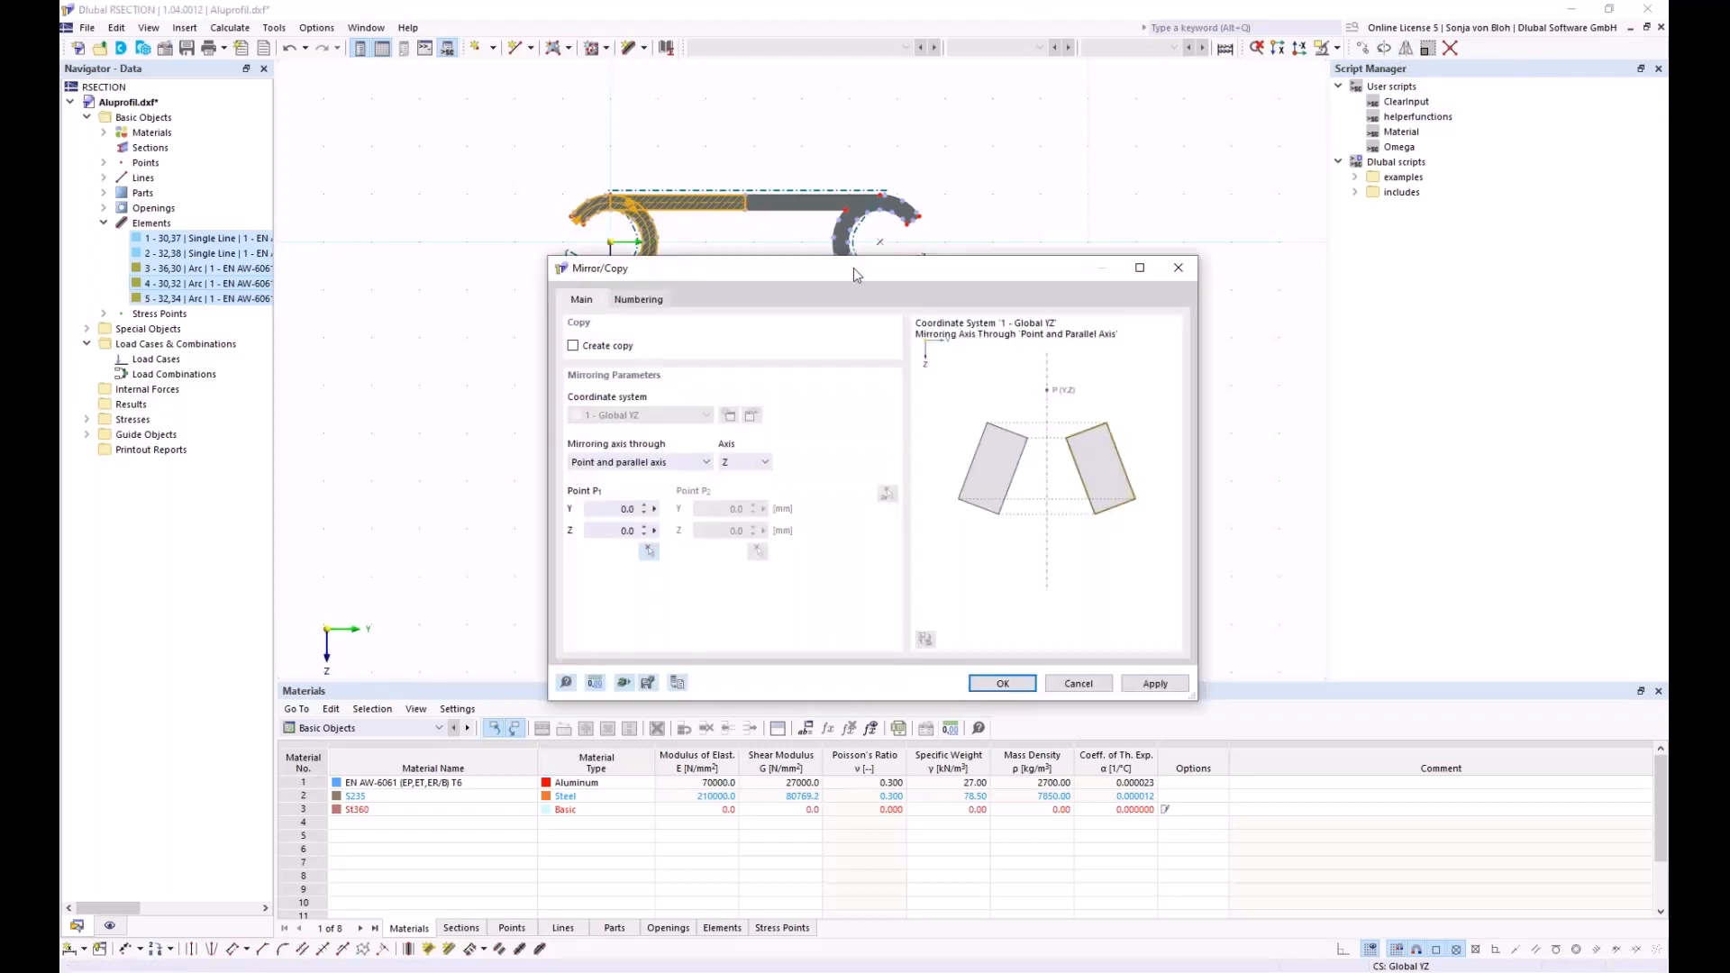
pyautogui.moveTo(765, 273); pyautogui.dragTo(1046, 218)
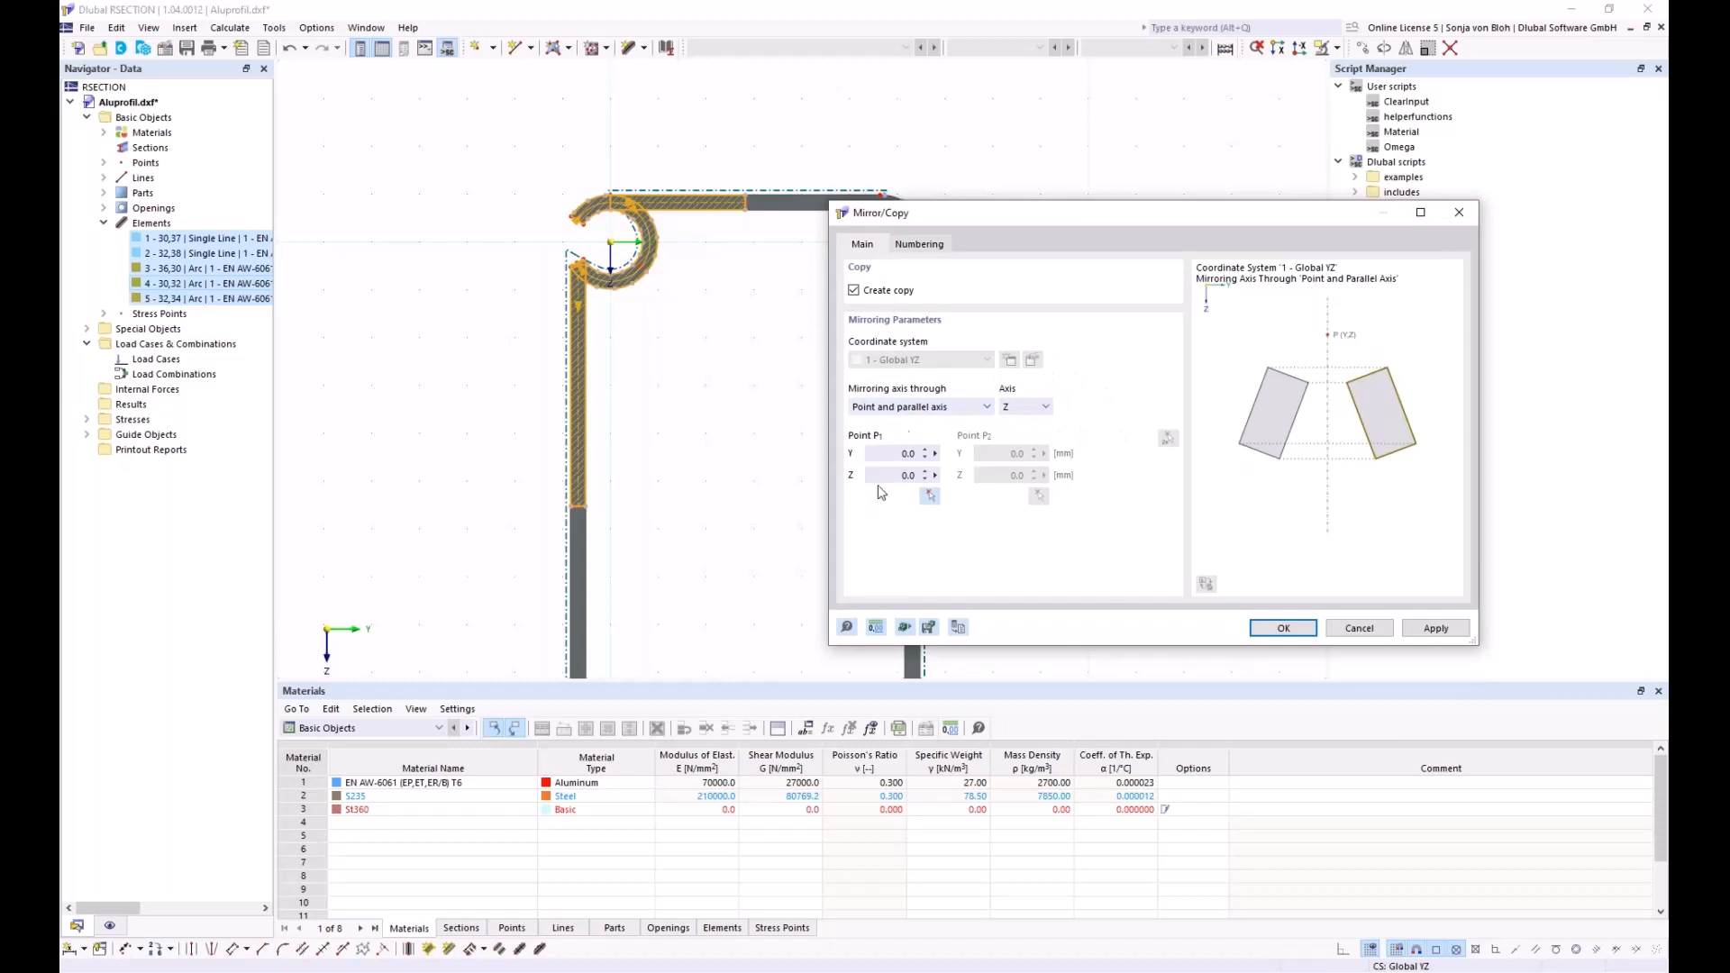
pyautogui.click(930, 496)
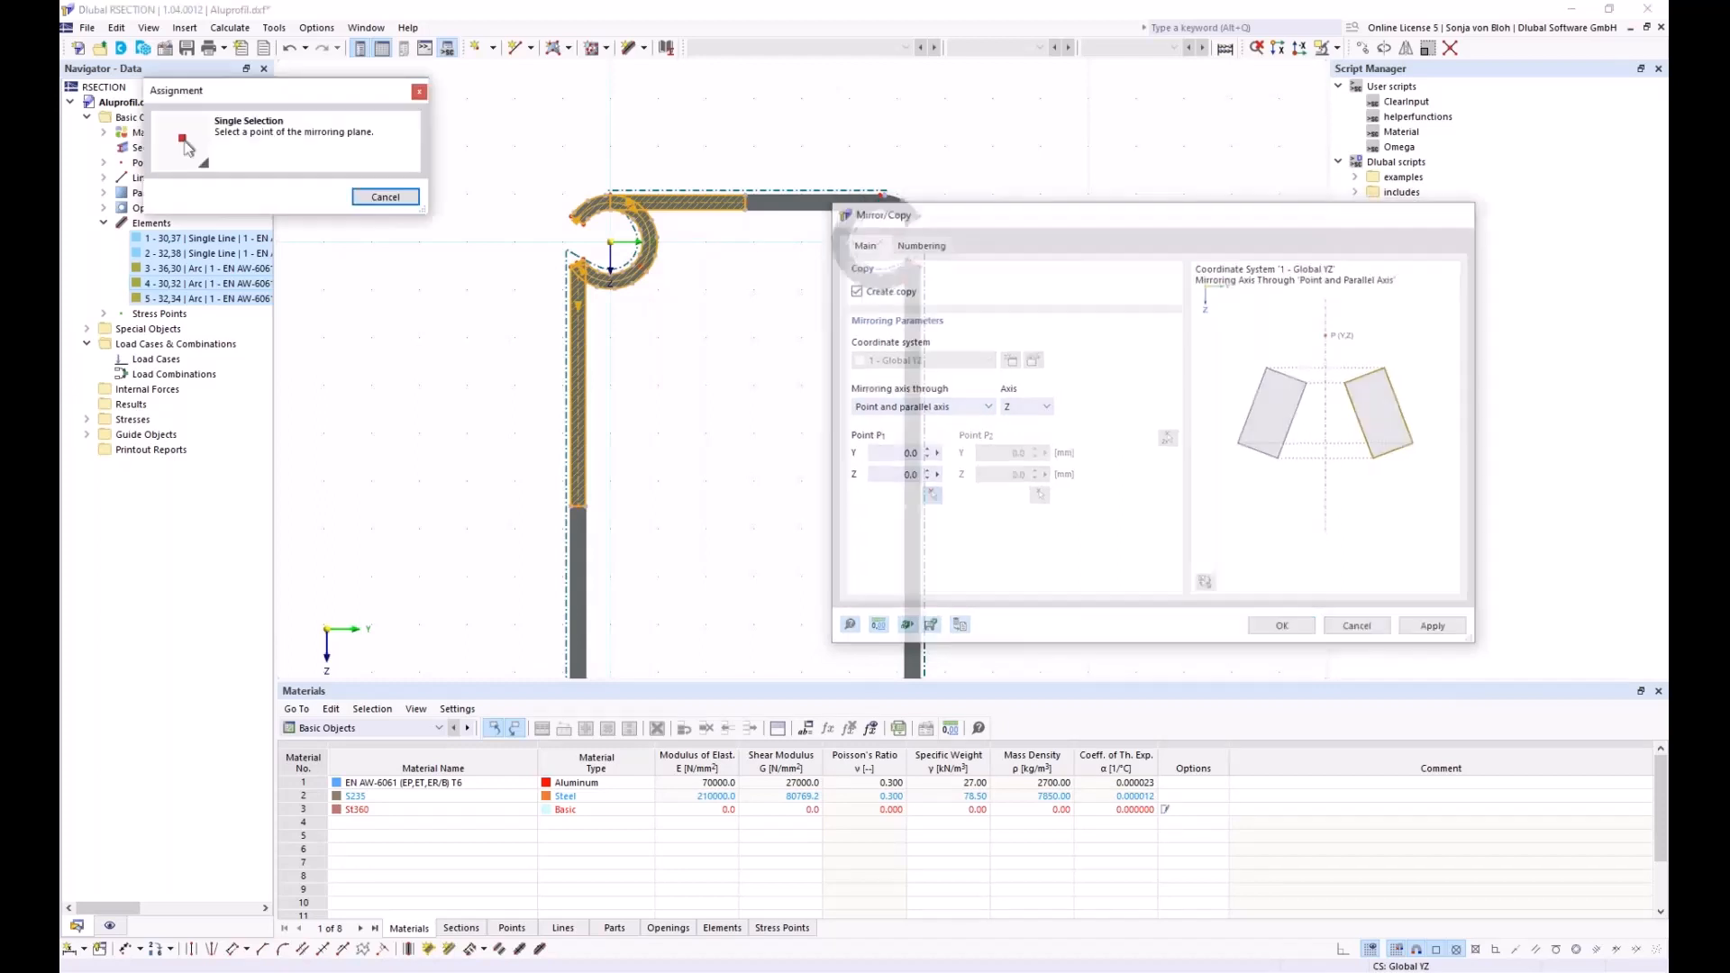
pyautogui.click(732, 186)
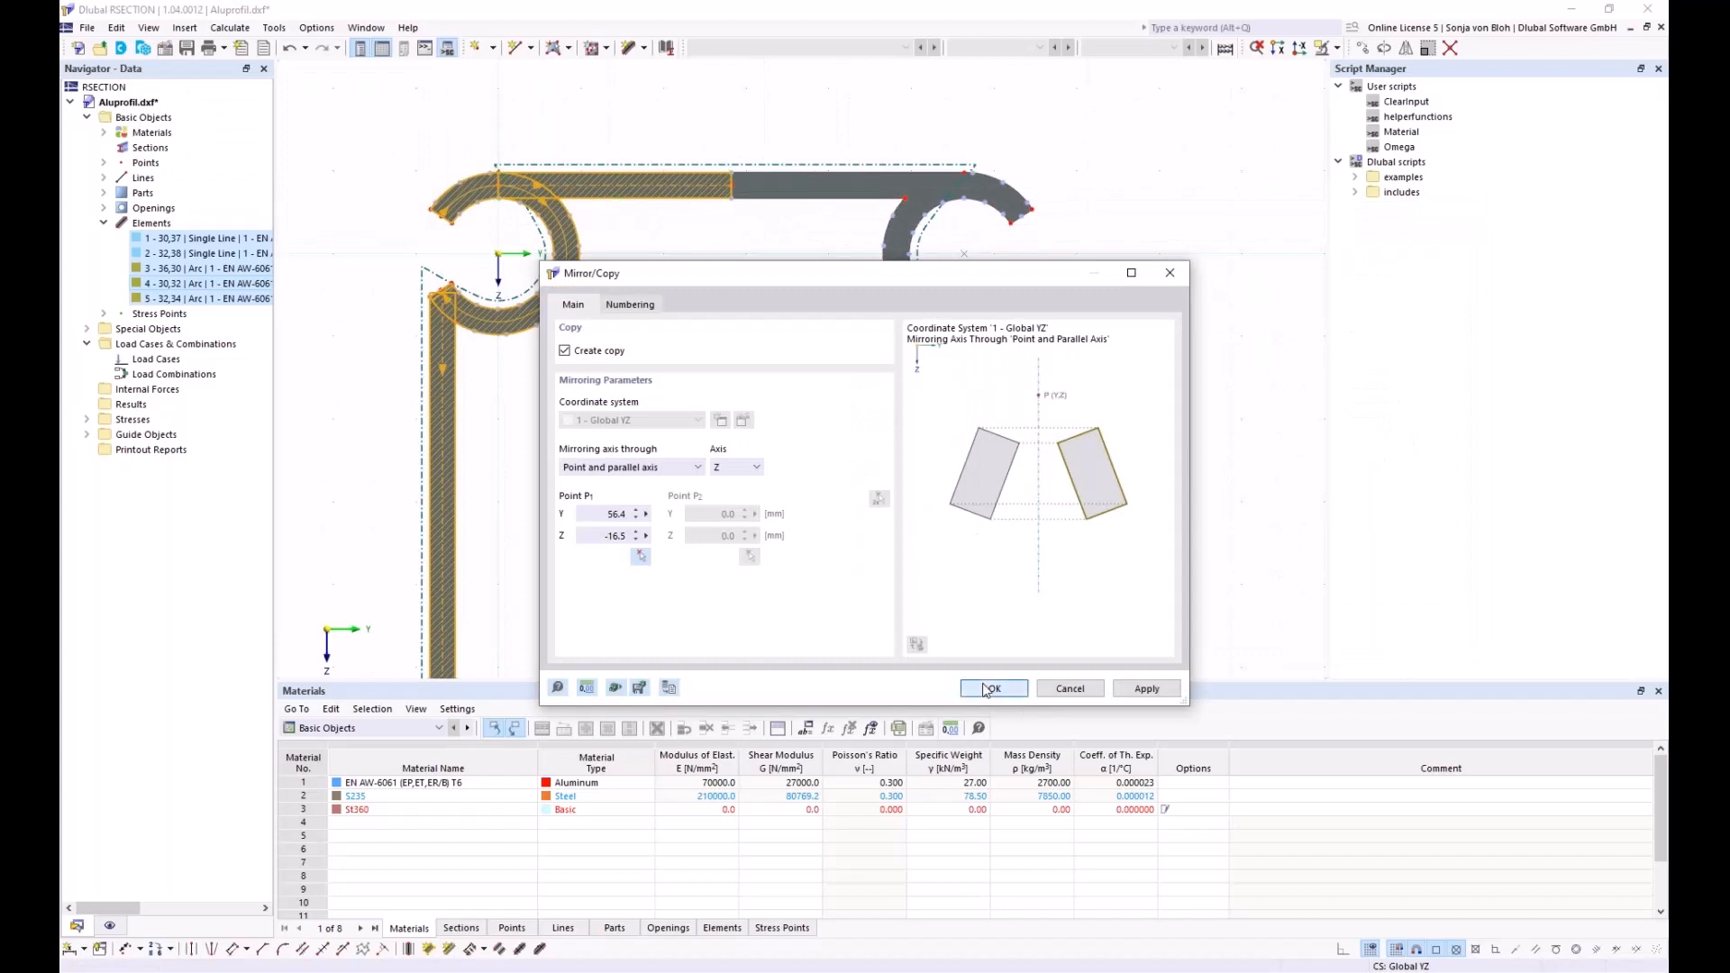
pyautogui.click(988, 690)
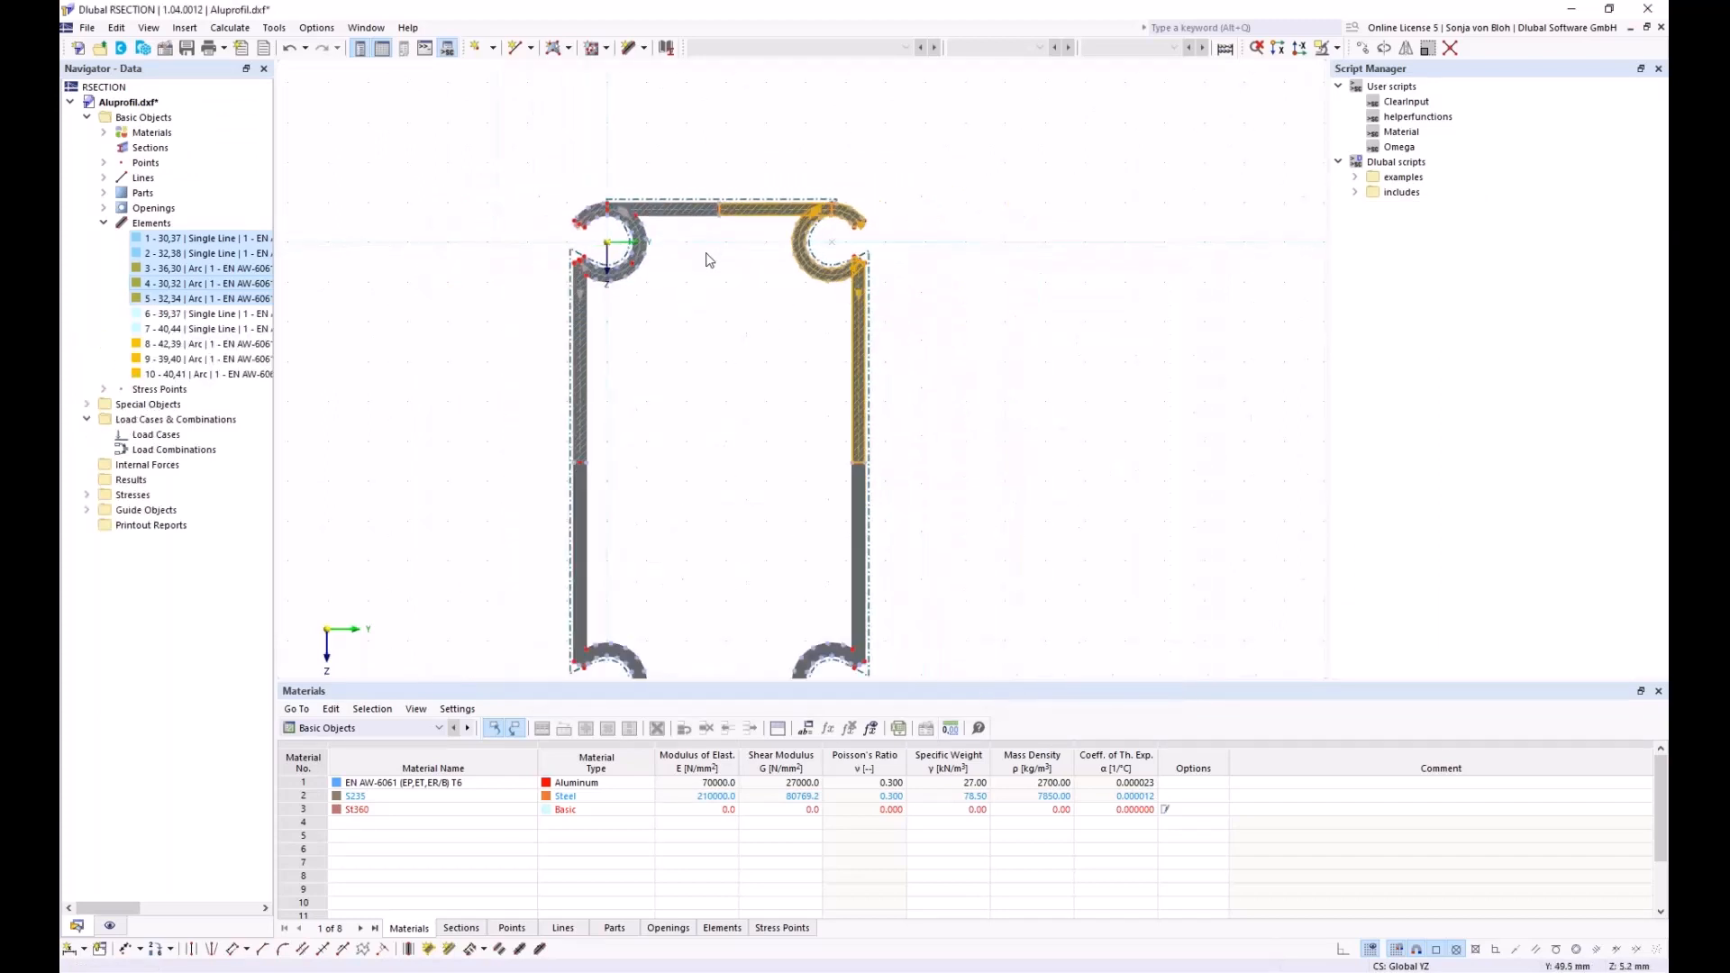
pyautogui.moveTo(729, 450); pyautogui.dragTo(703, 371, button='middle')
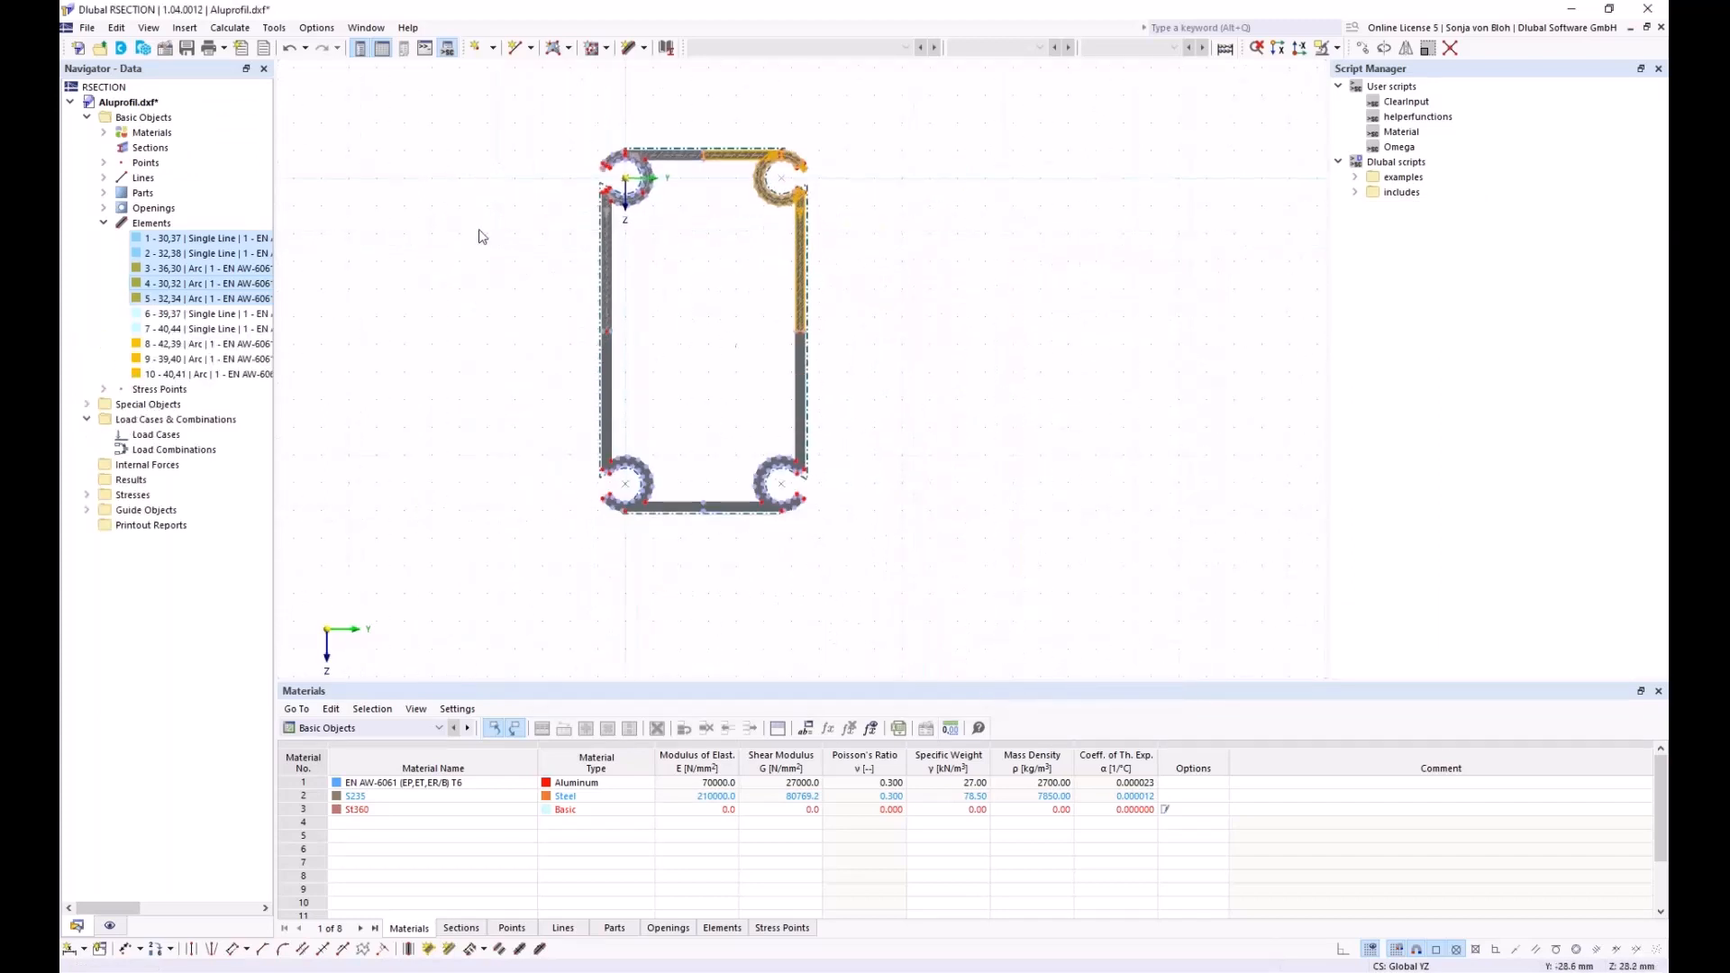
pyautogui.scroll(1, 529, 251)
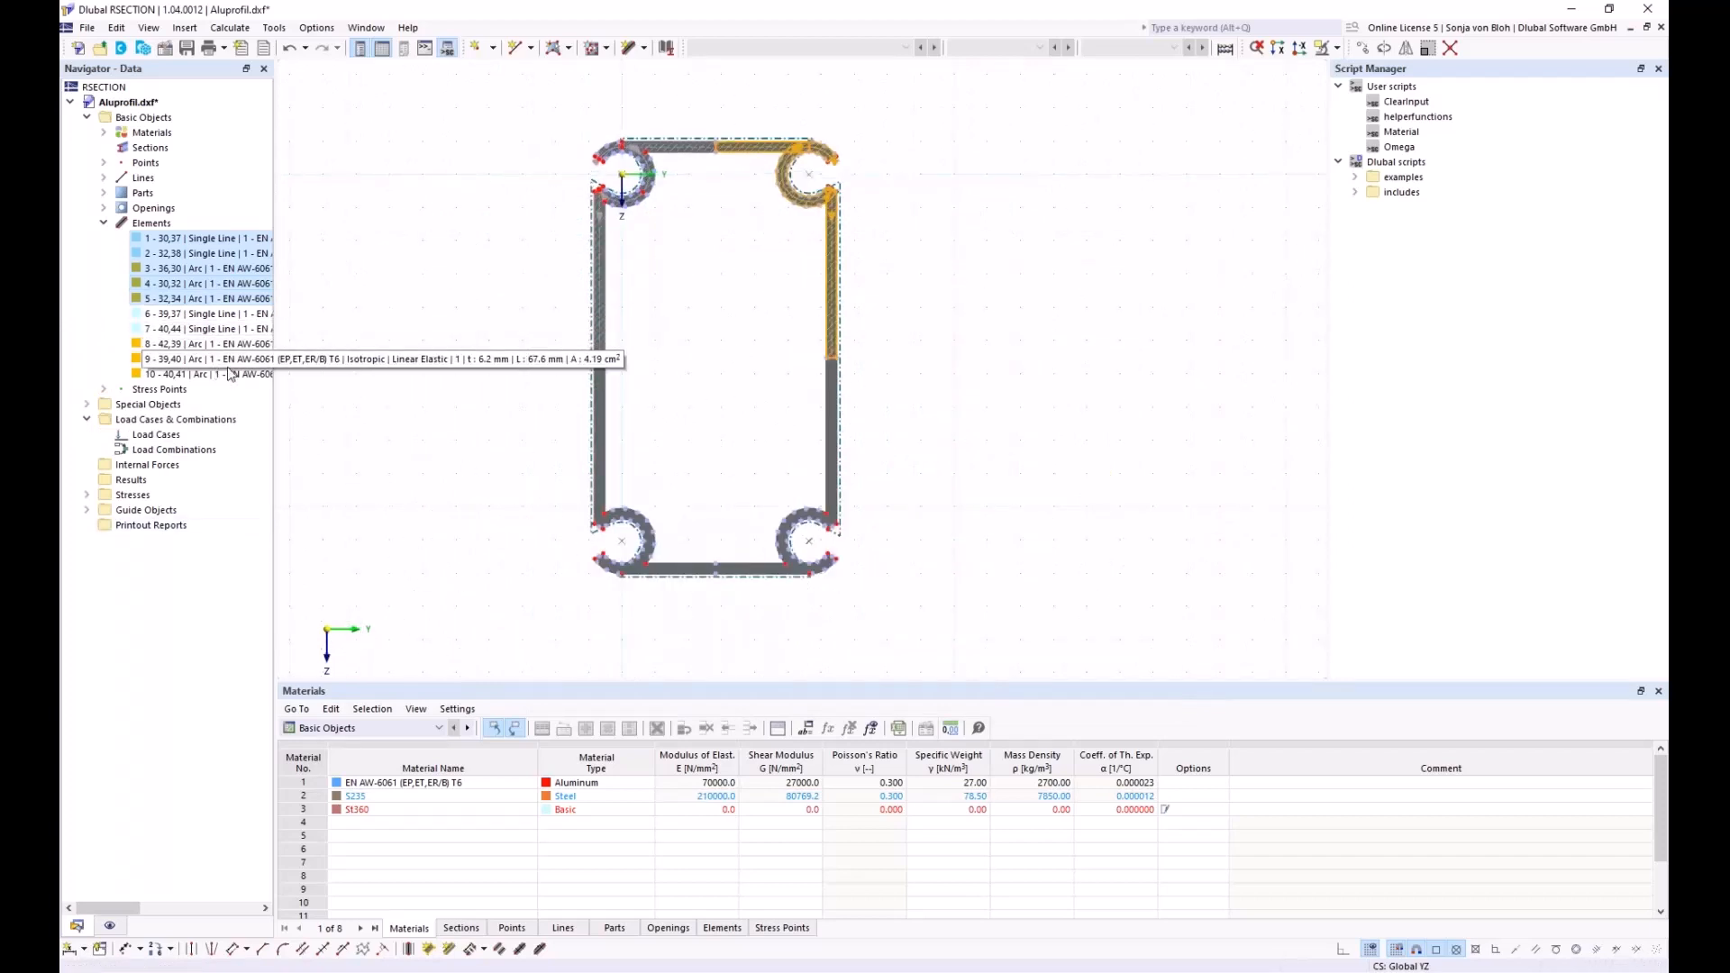
# Mirror a copy of elements 1–10 about the Y axis through Y -13.5, Z 110.4, creating elements 11–20
pyautogui.keyDown('shift'); pyautogui.click(196, 375); pyautogui.keyUp('shift')
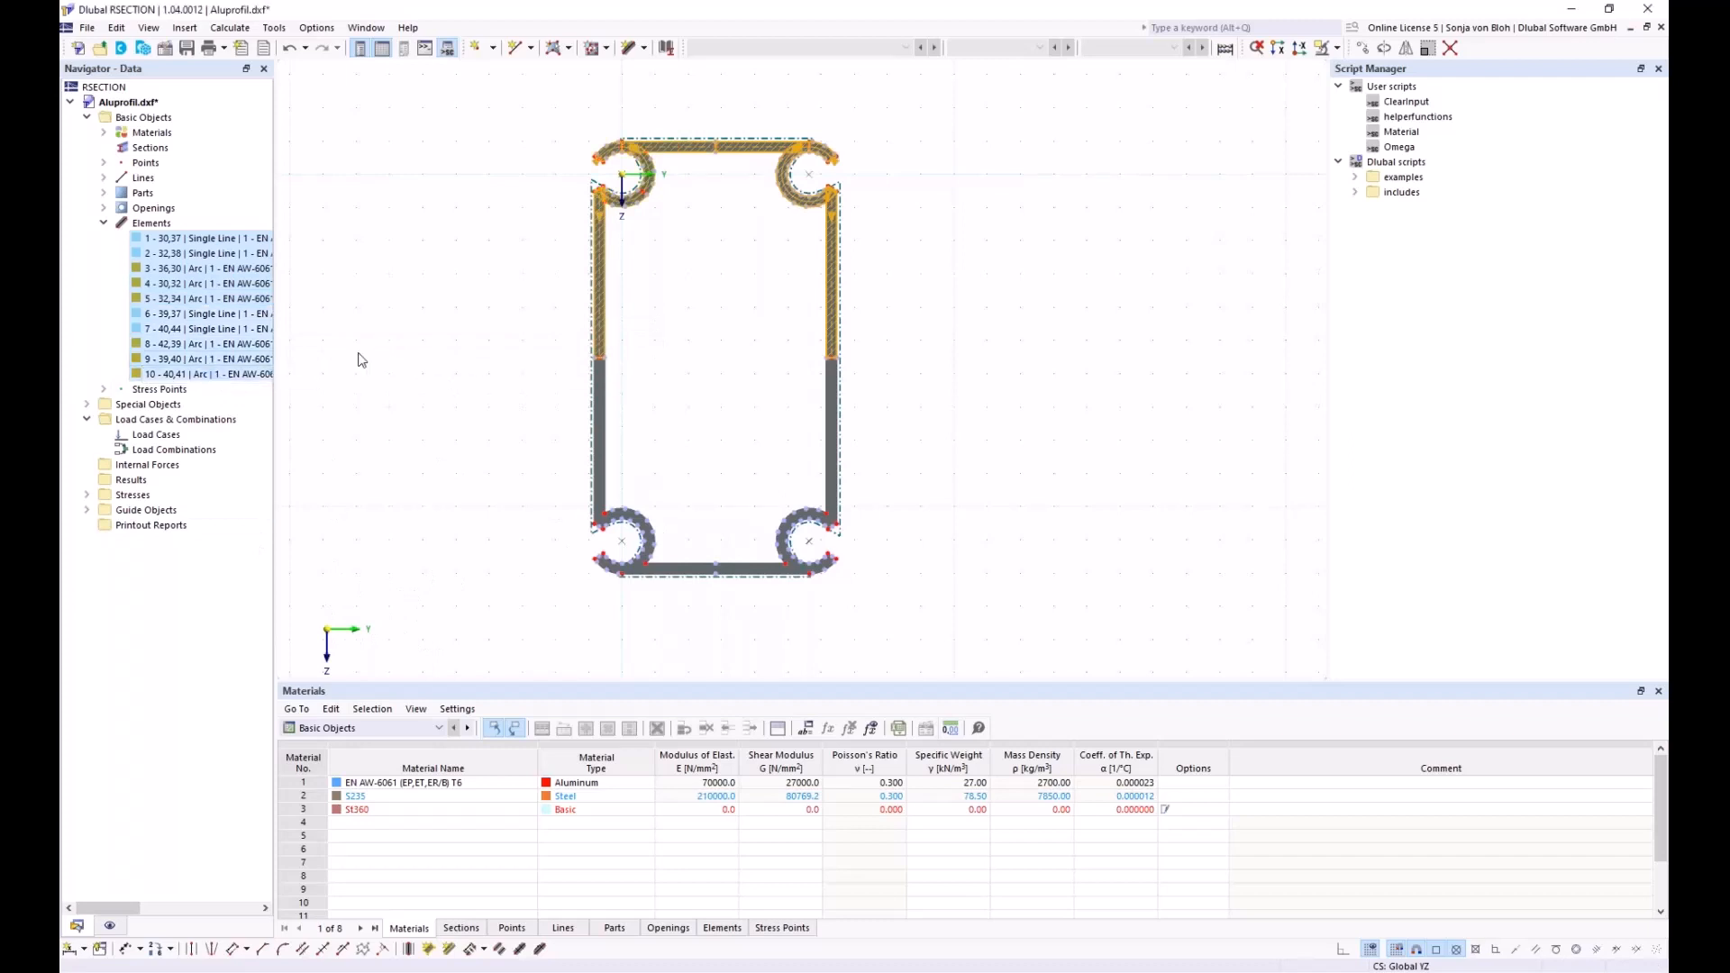
pyautogui.click(1408, 49)
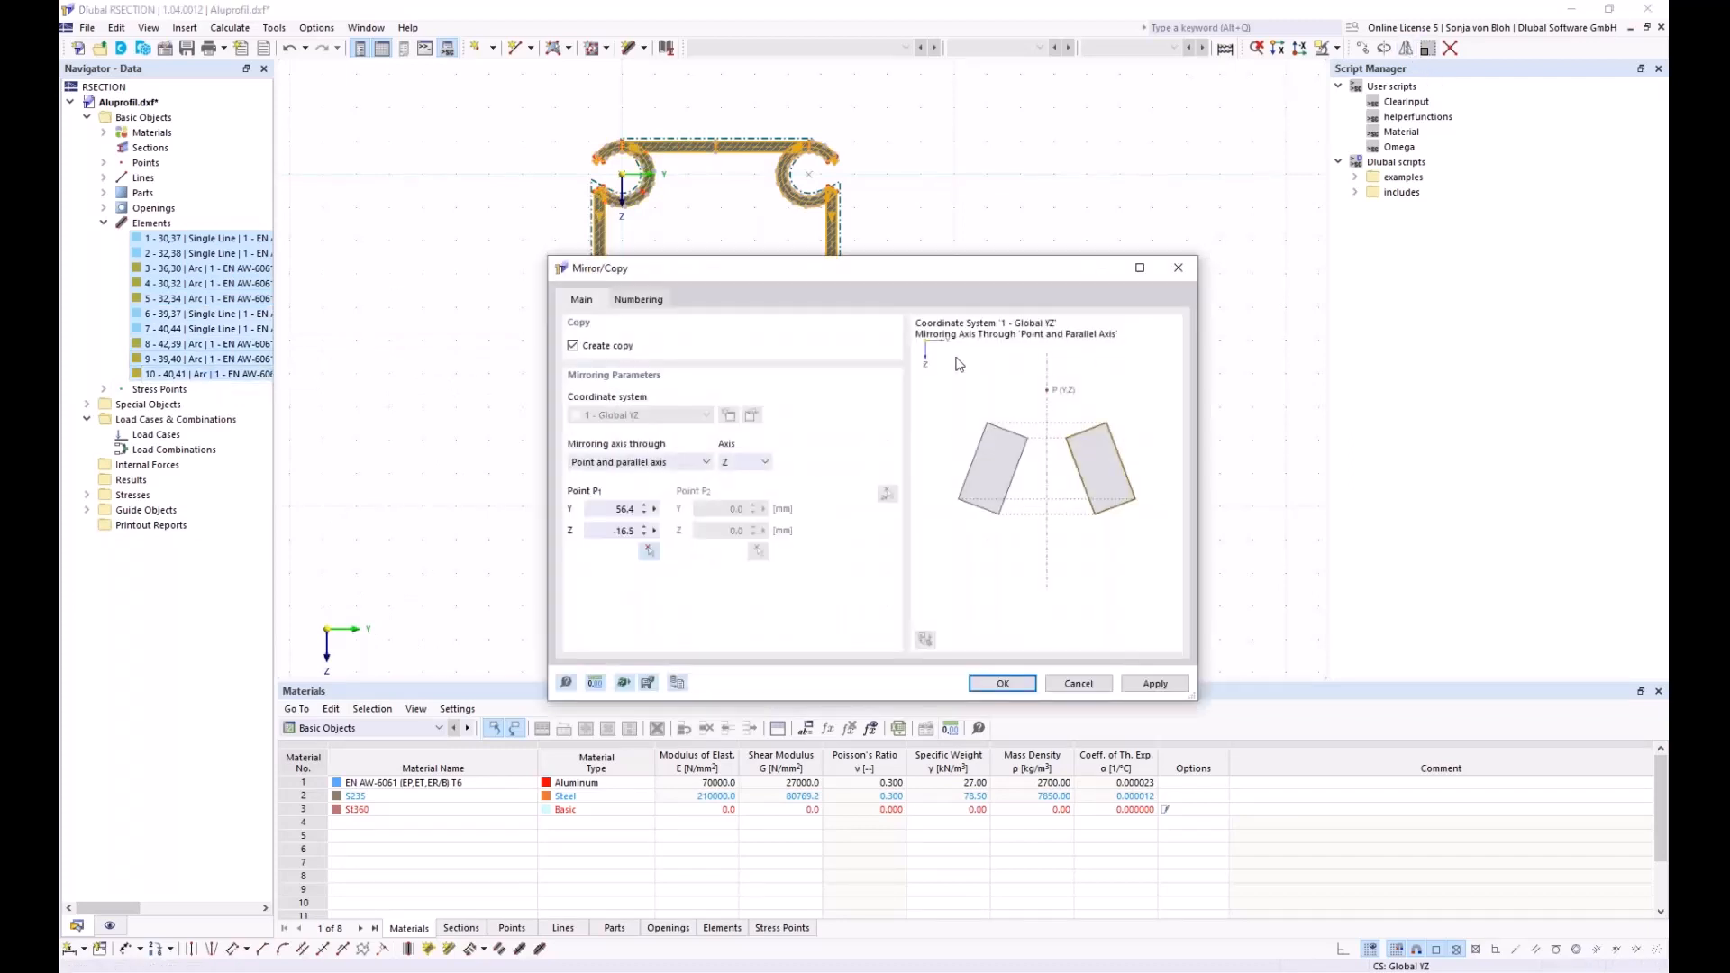
pyautogui.click(762, 463)
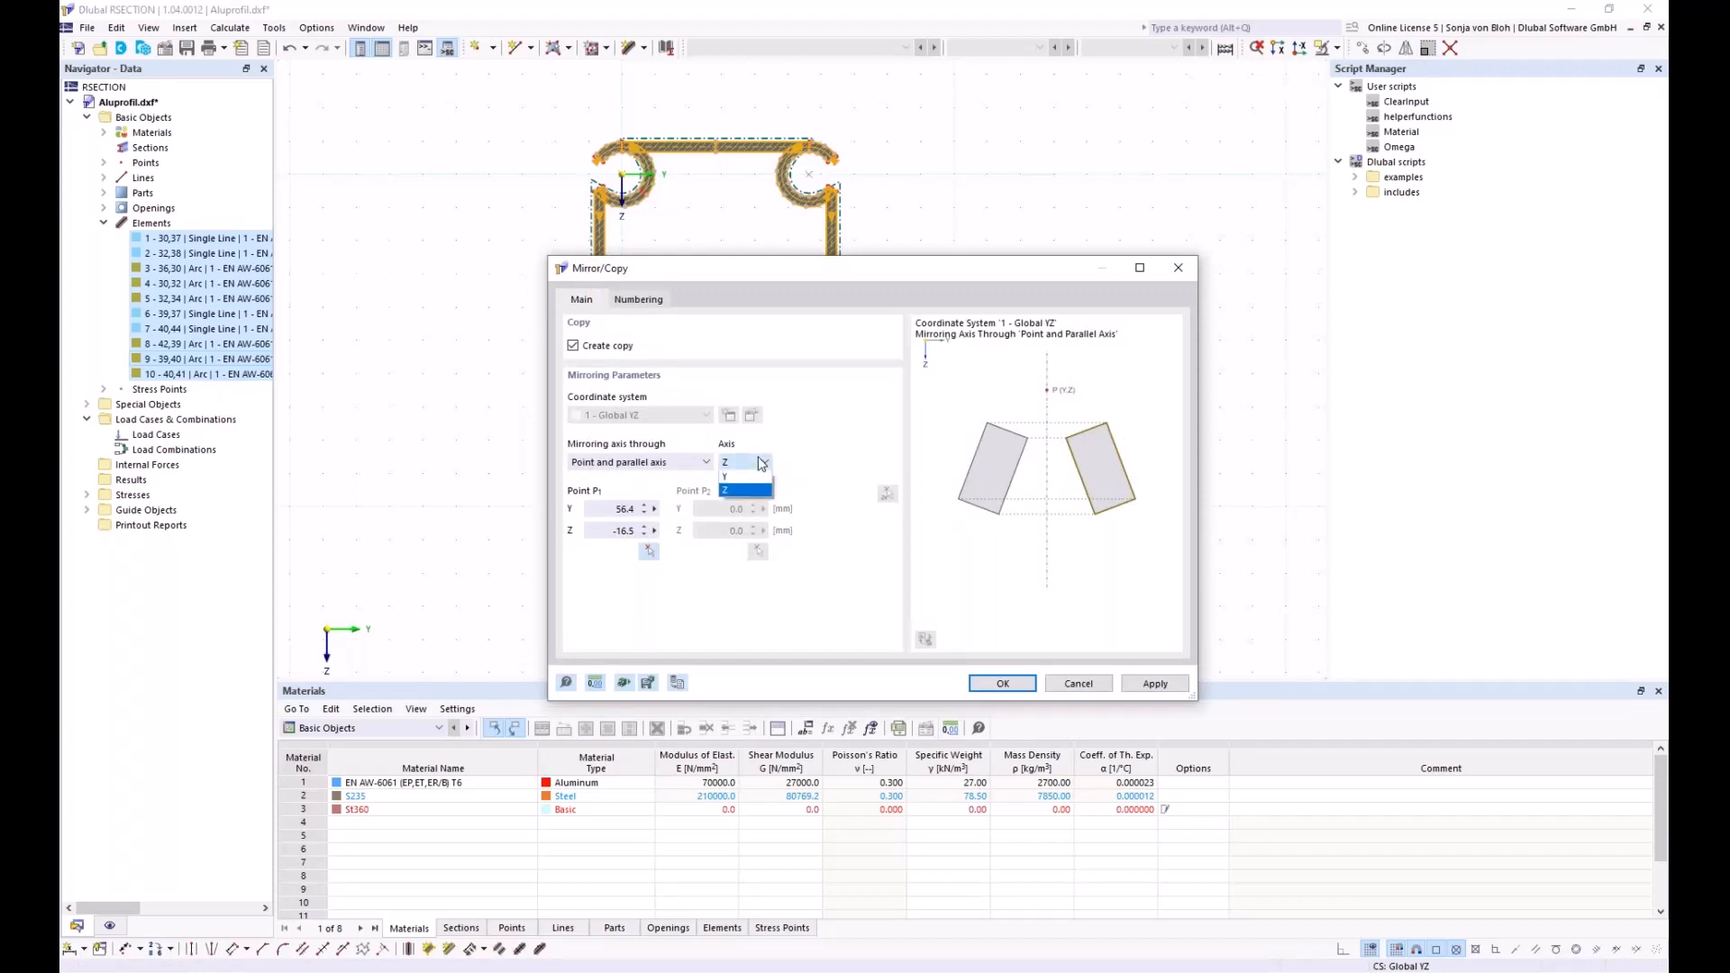
pyautogui.click(737, 478)
pyautogui.click(649, 550)
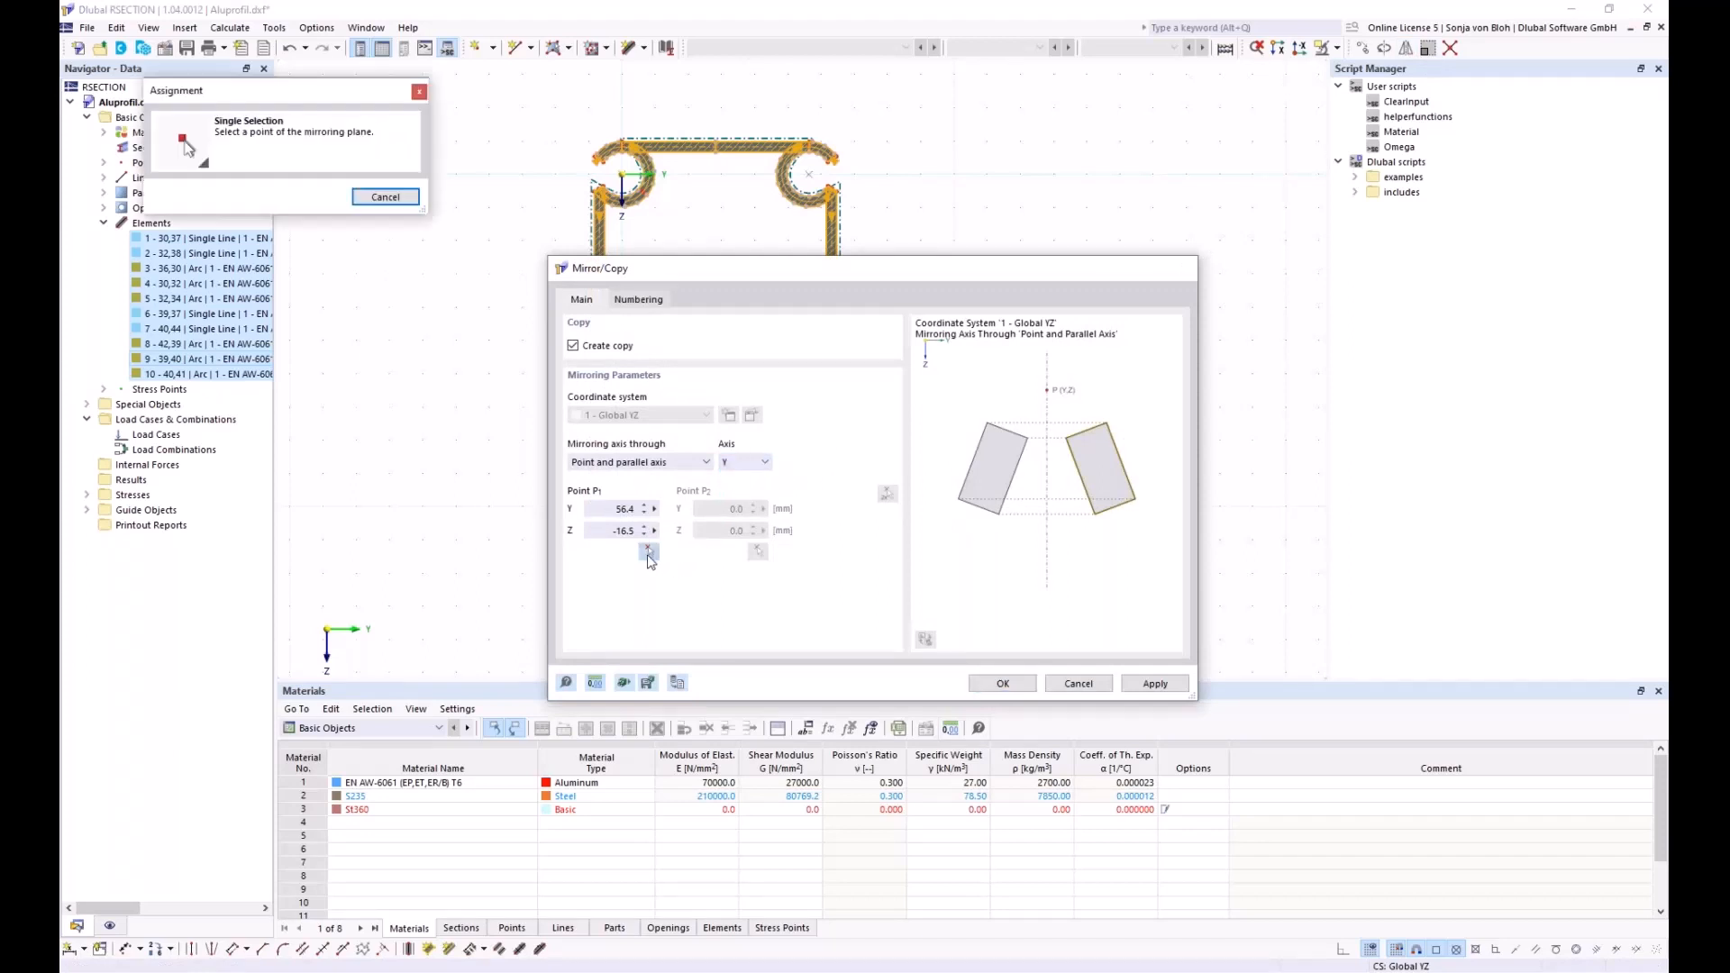
pyautogui.scroll(6, 604, 351)
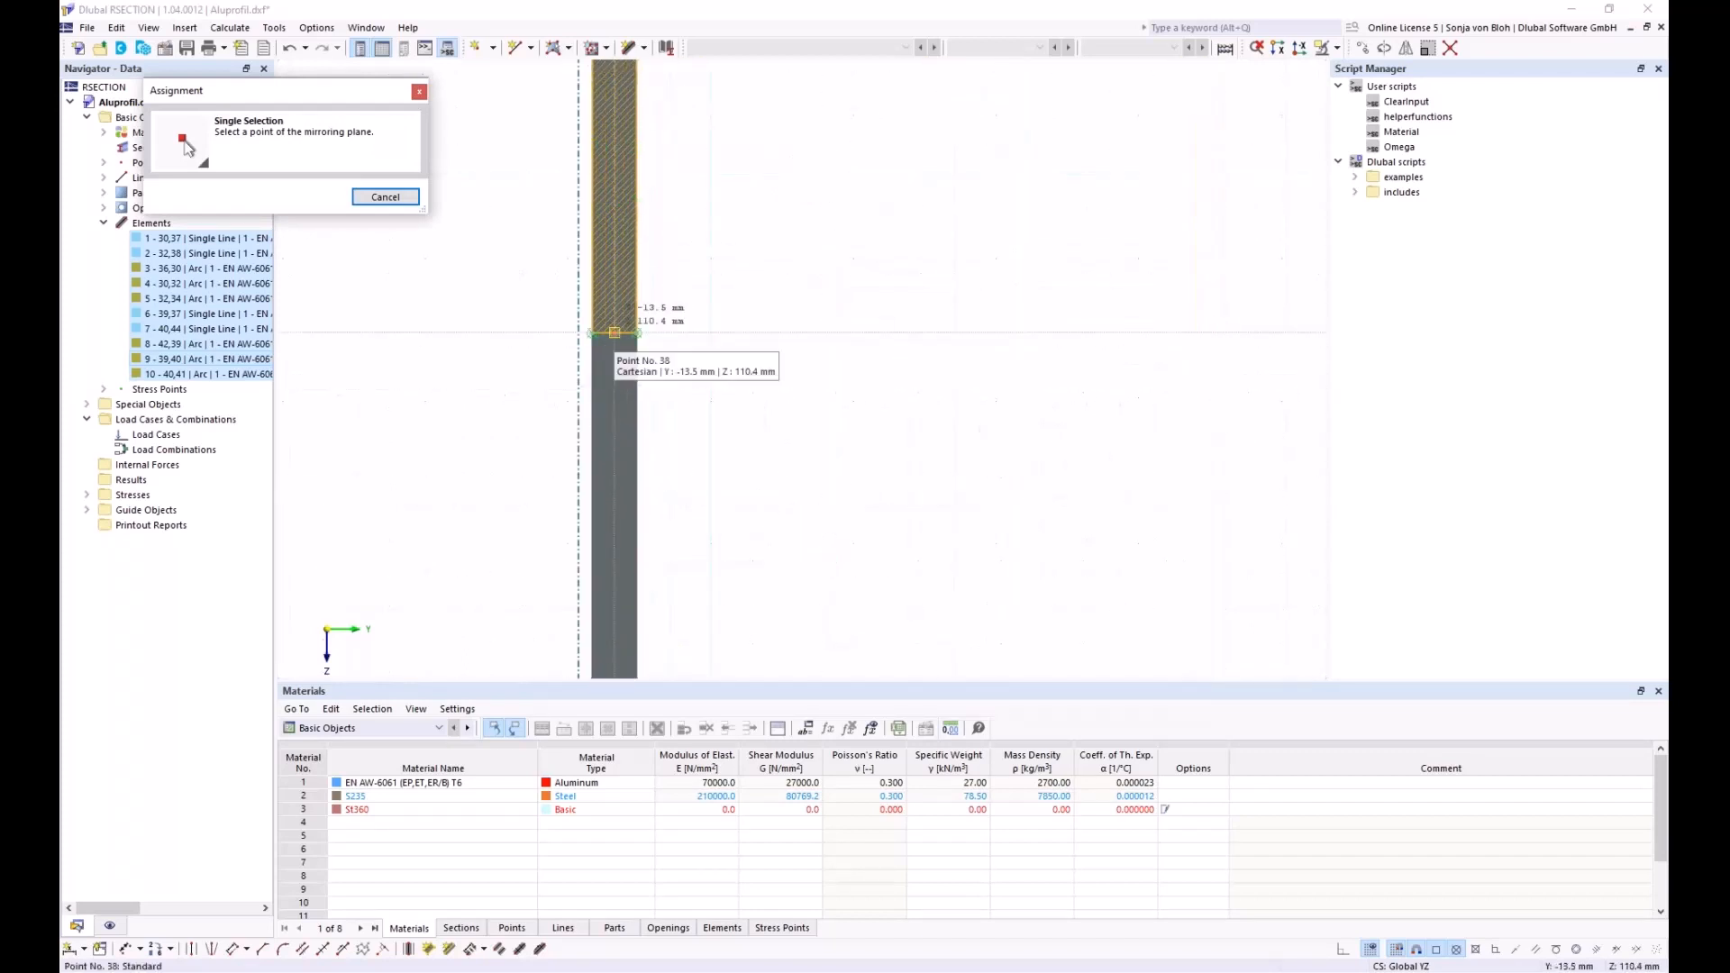
pyautogui.click(612, 344)
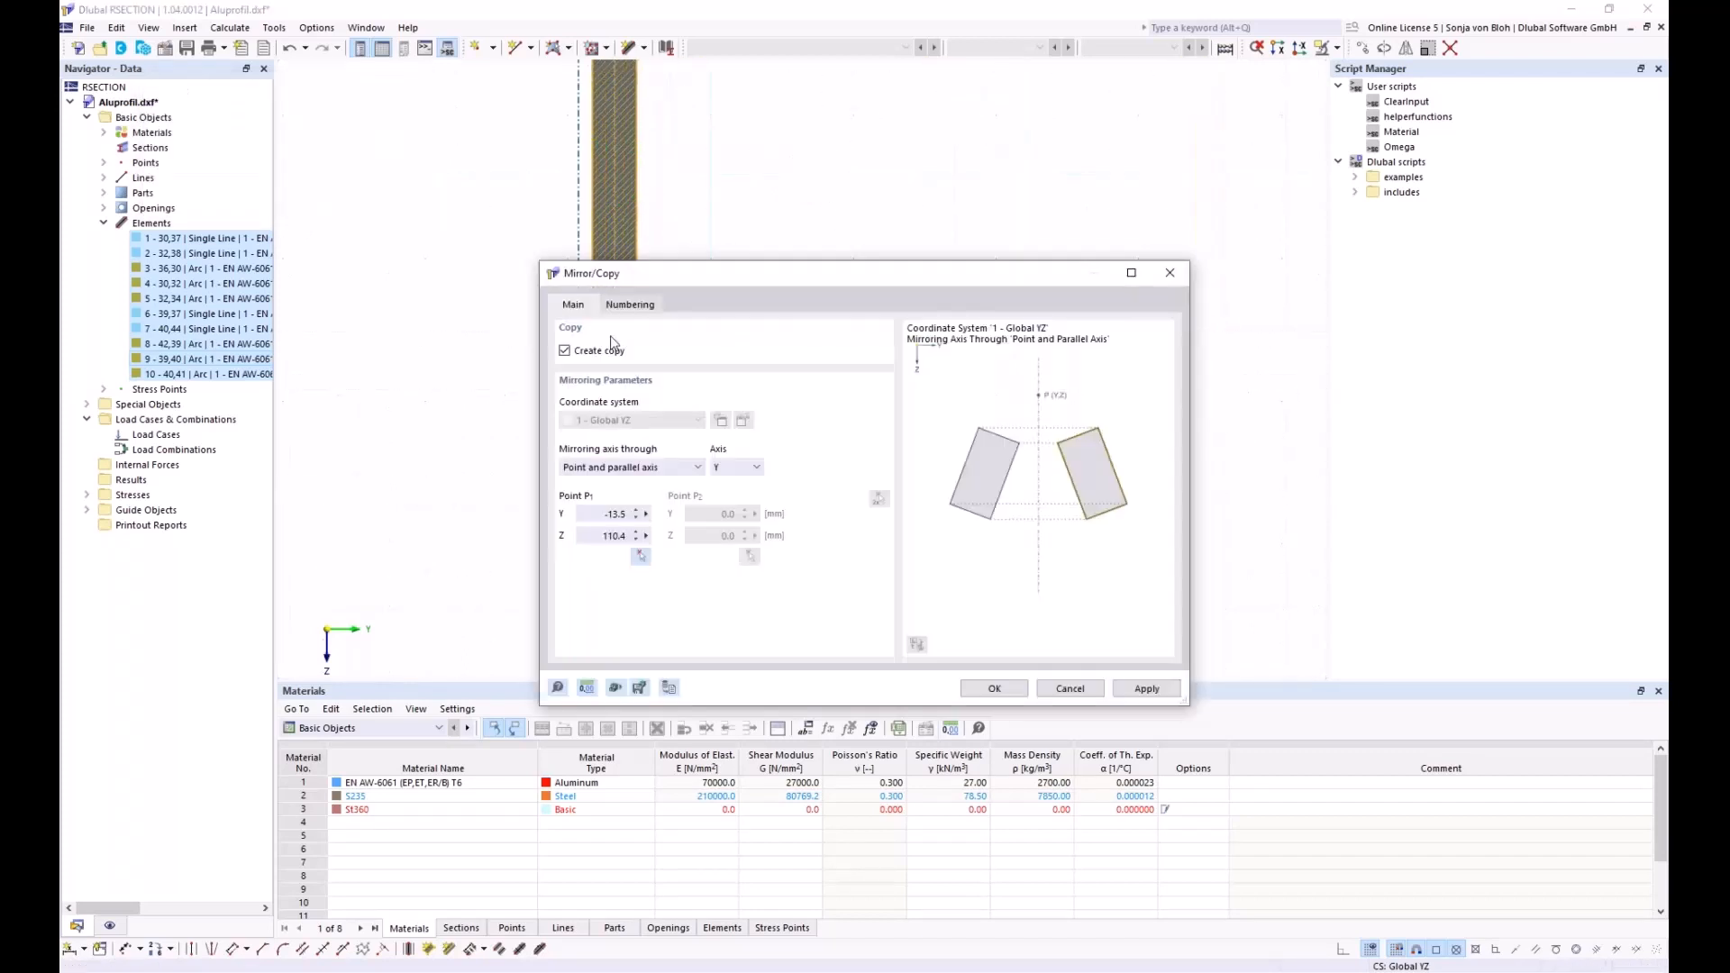
pyautogui.click(991, 689)
pyautogui.scroll(-4, 745, 376)
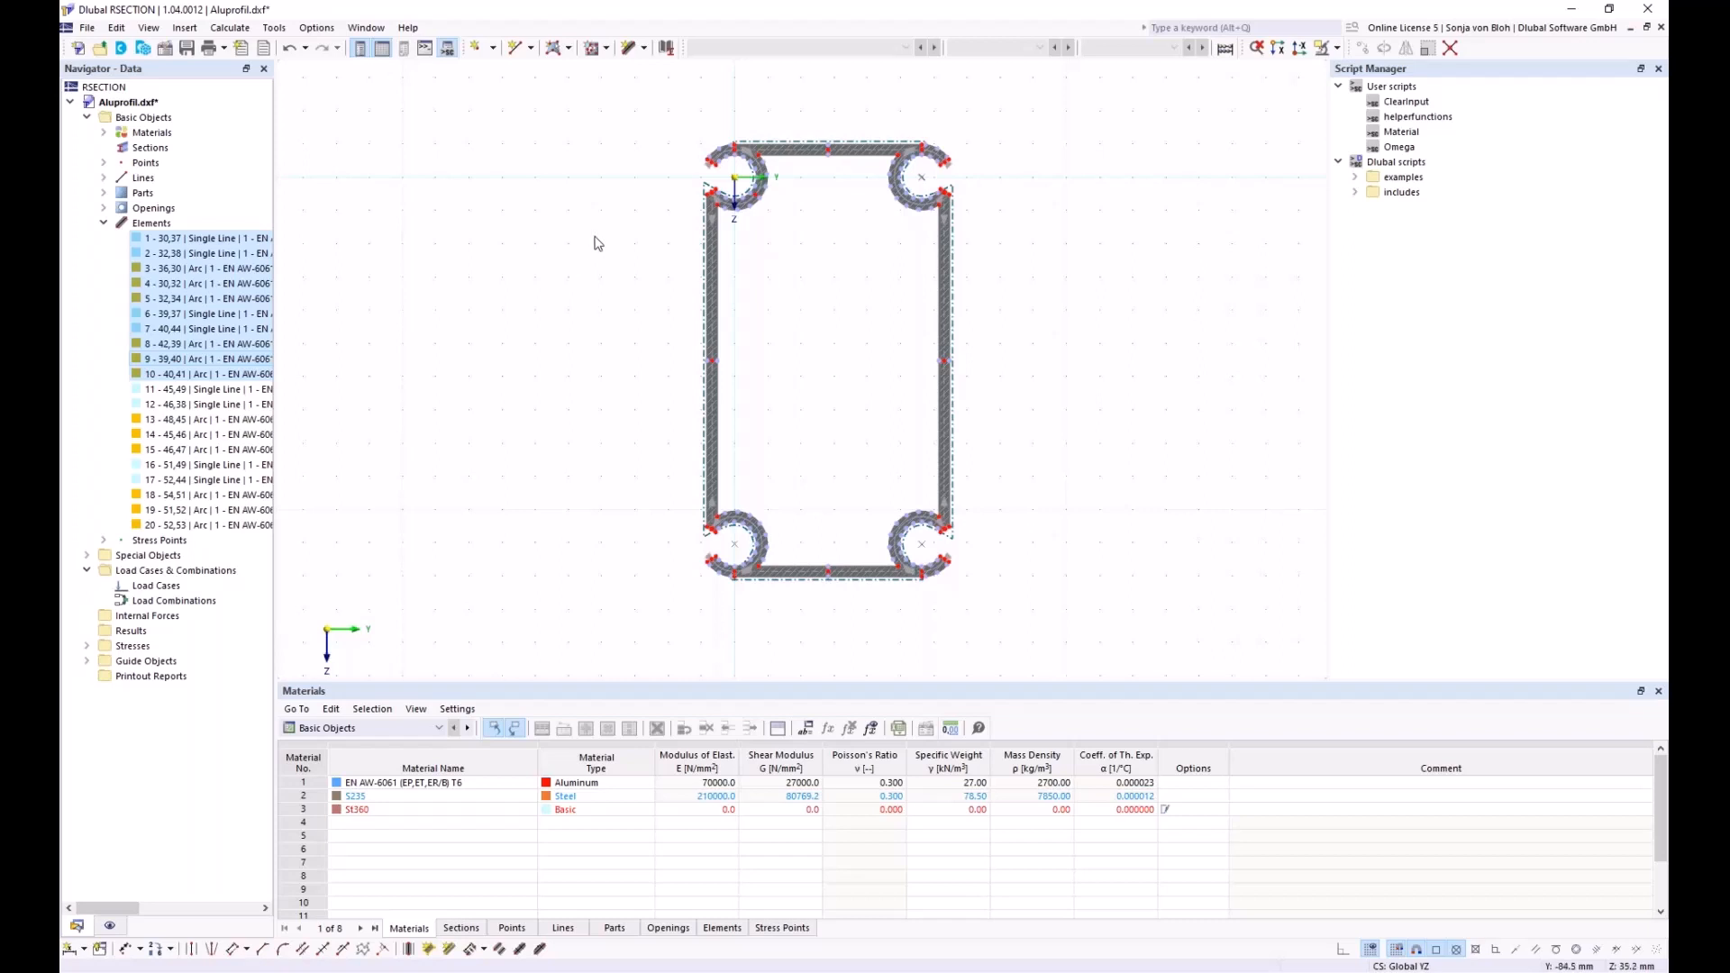
# Set the model's analysis method to Thin-Walled Analysis in Base Data
pyautogui.rightClick(166, 120)
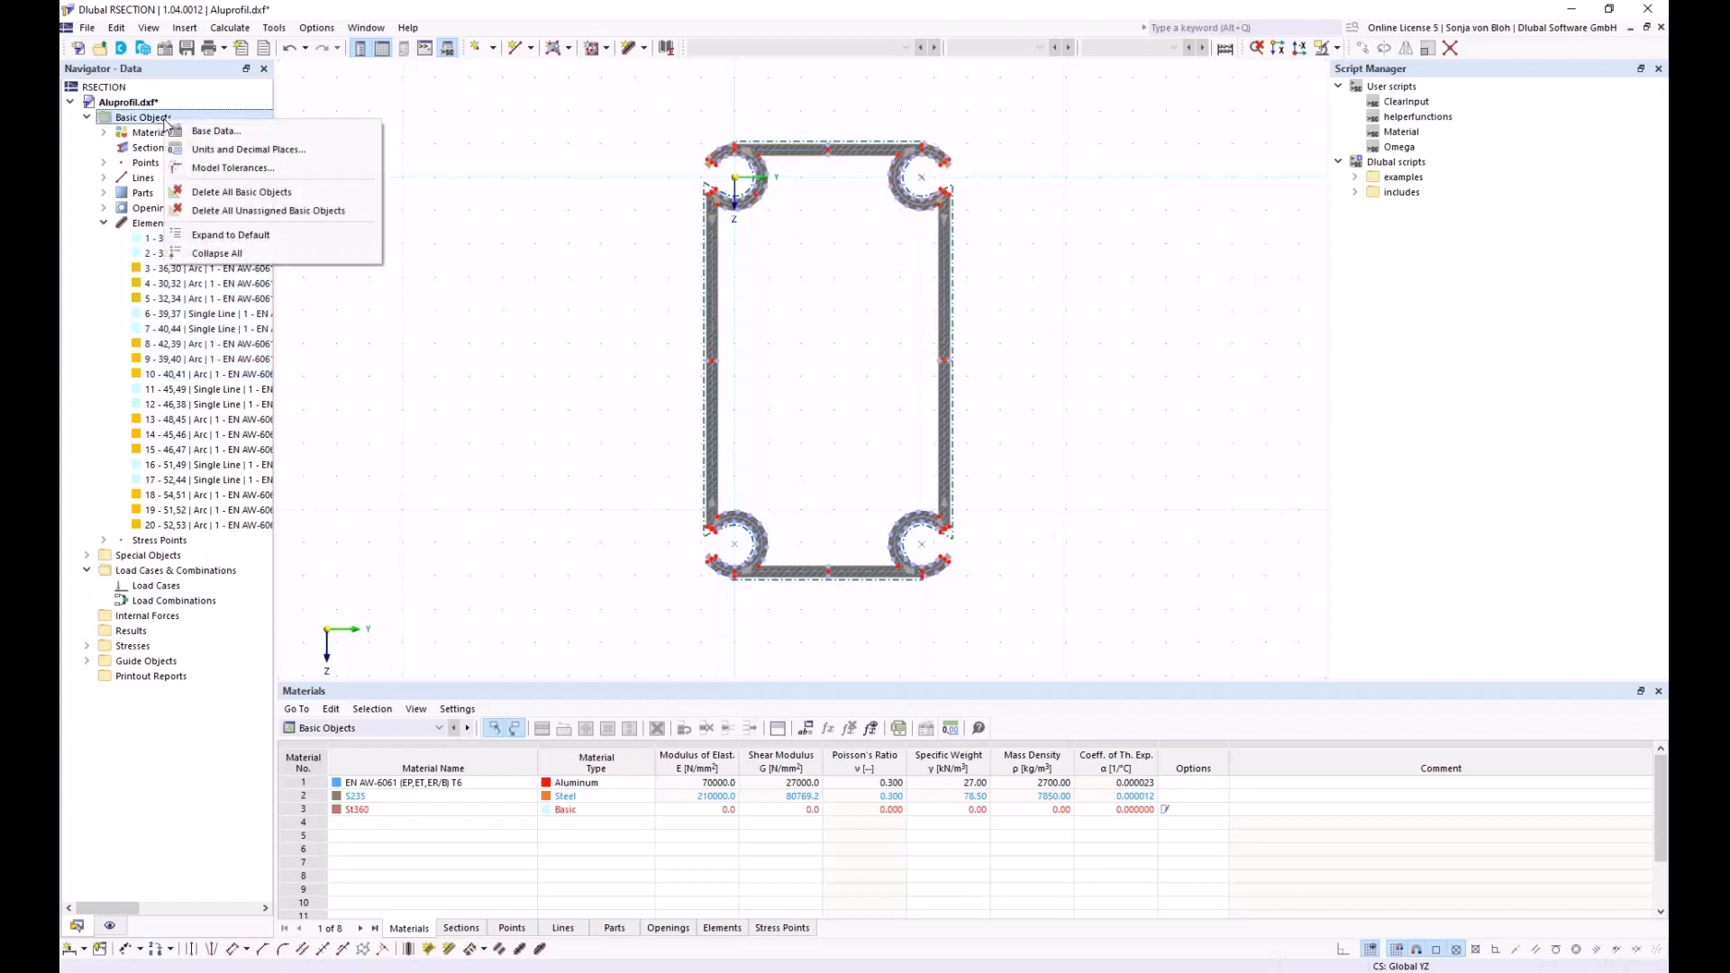
pyautogui.click(227, 135)
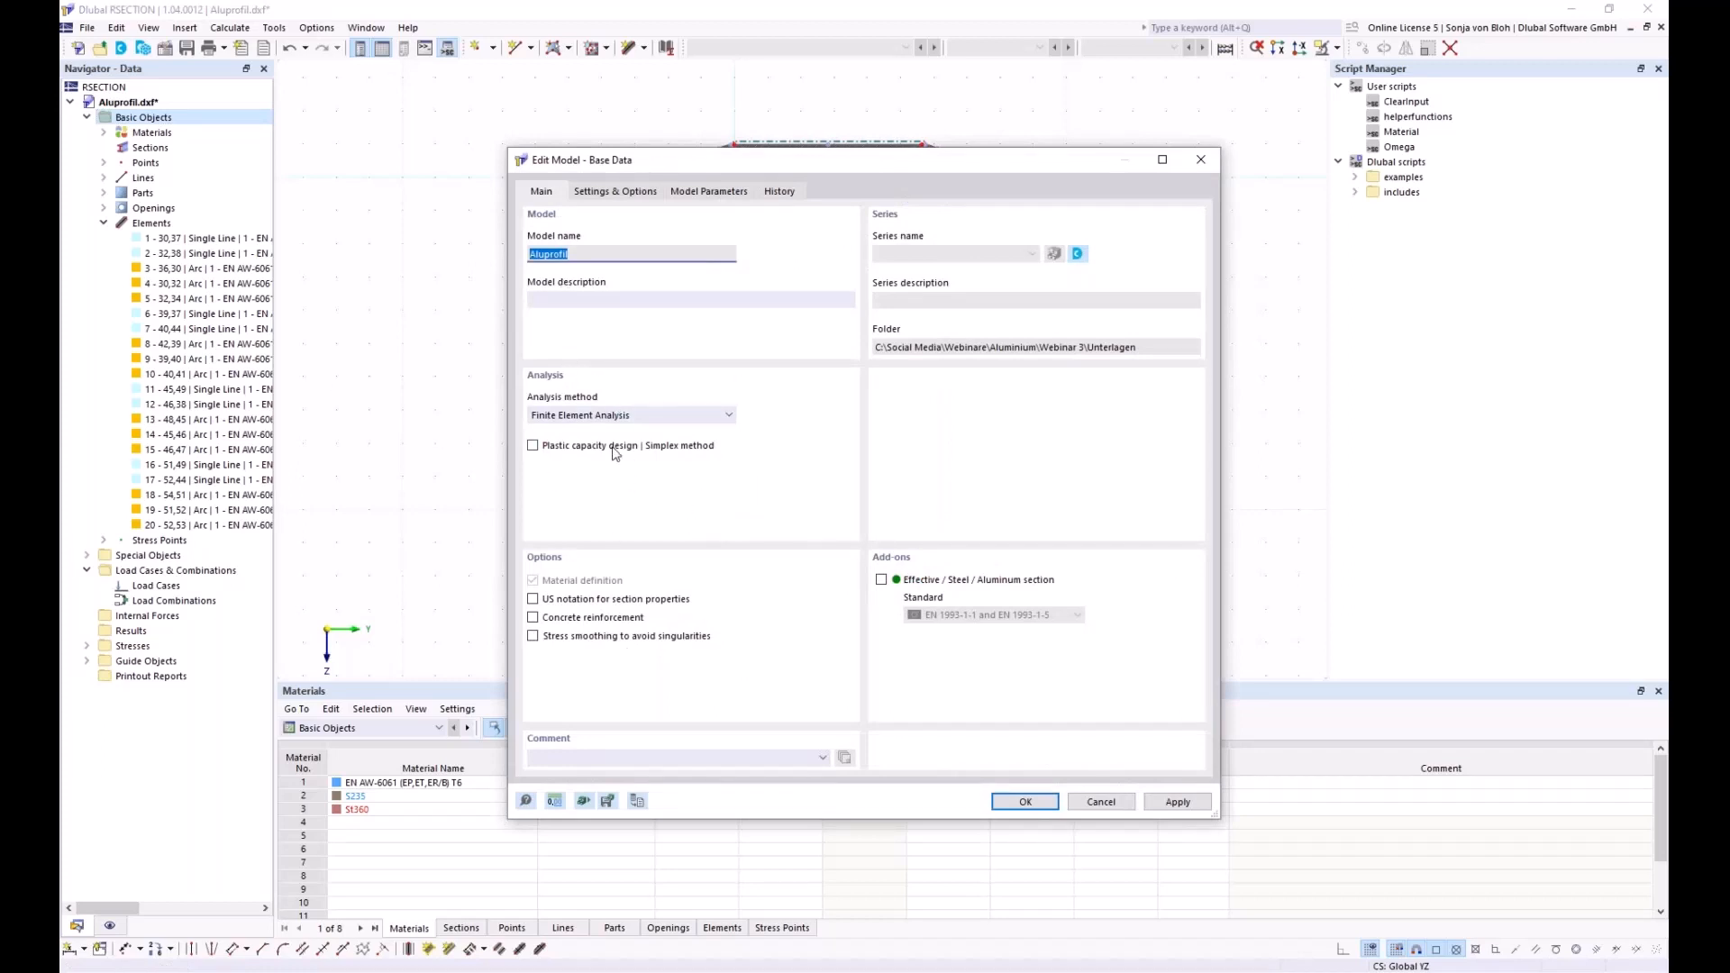
pyautogui.click(727, 415)
pyautogui.click(661, 447)
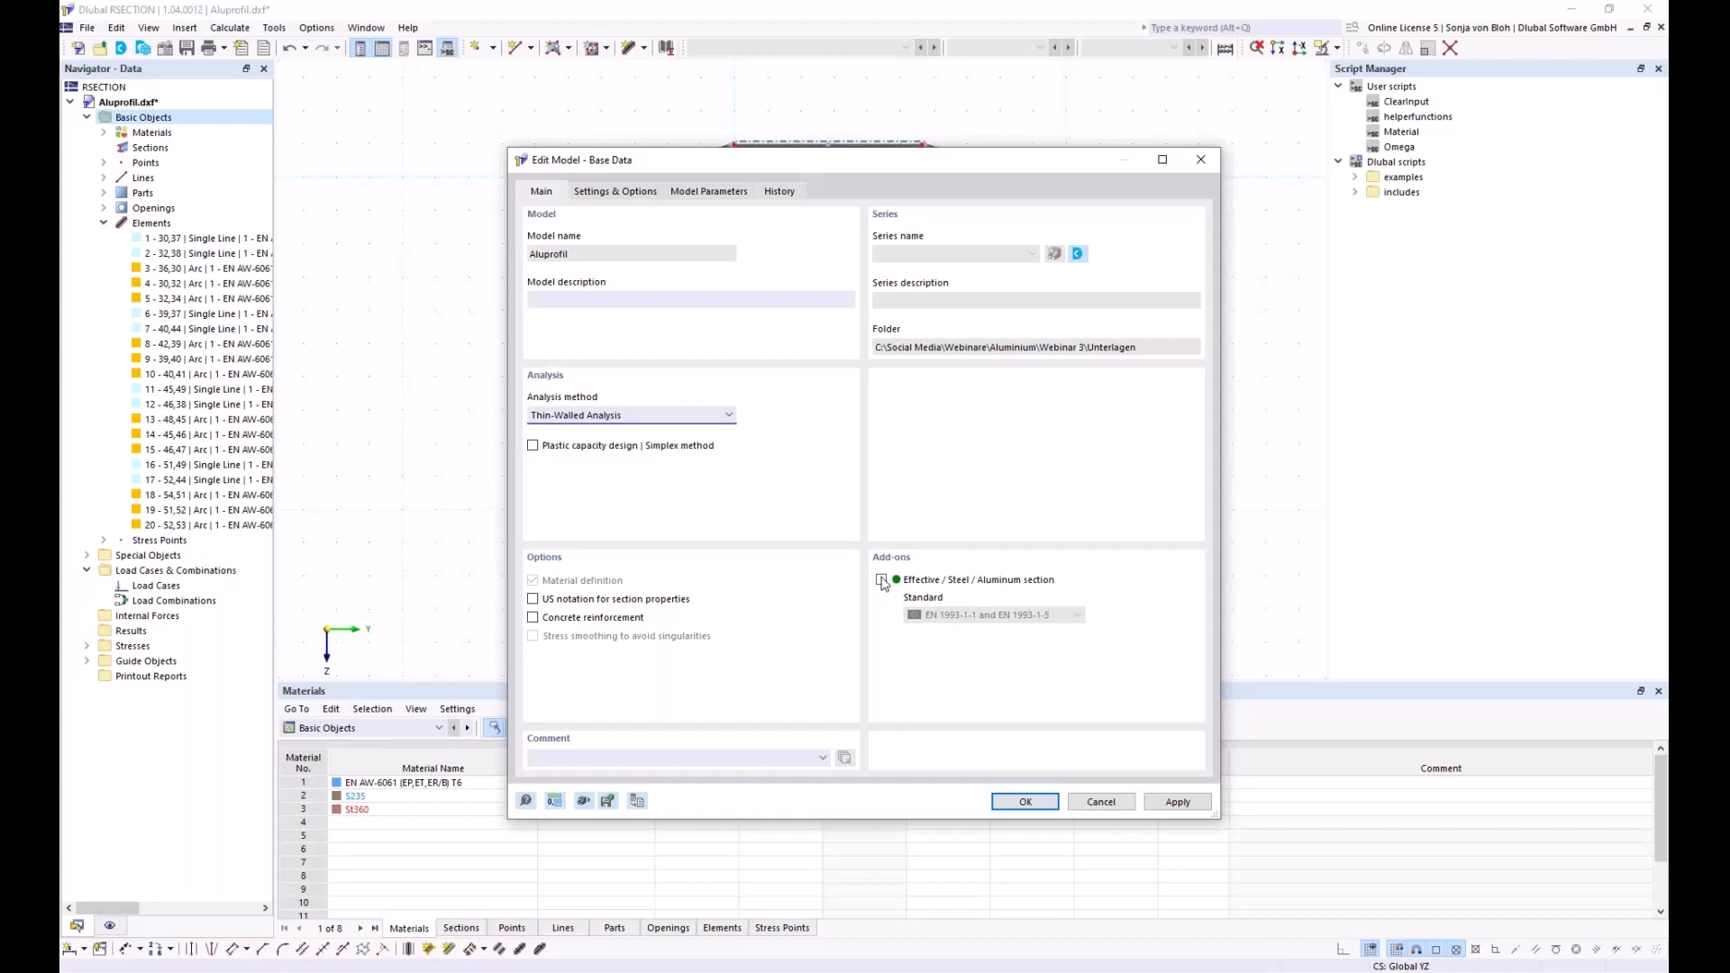
pyautogui.click(1018, 803)
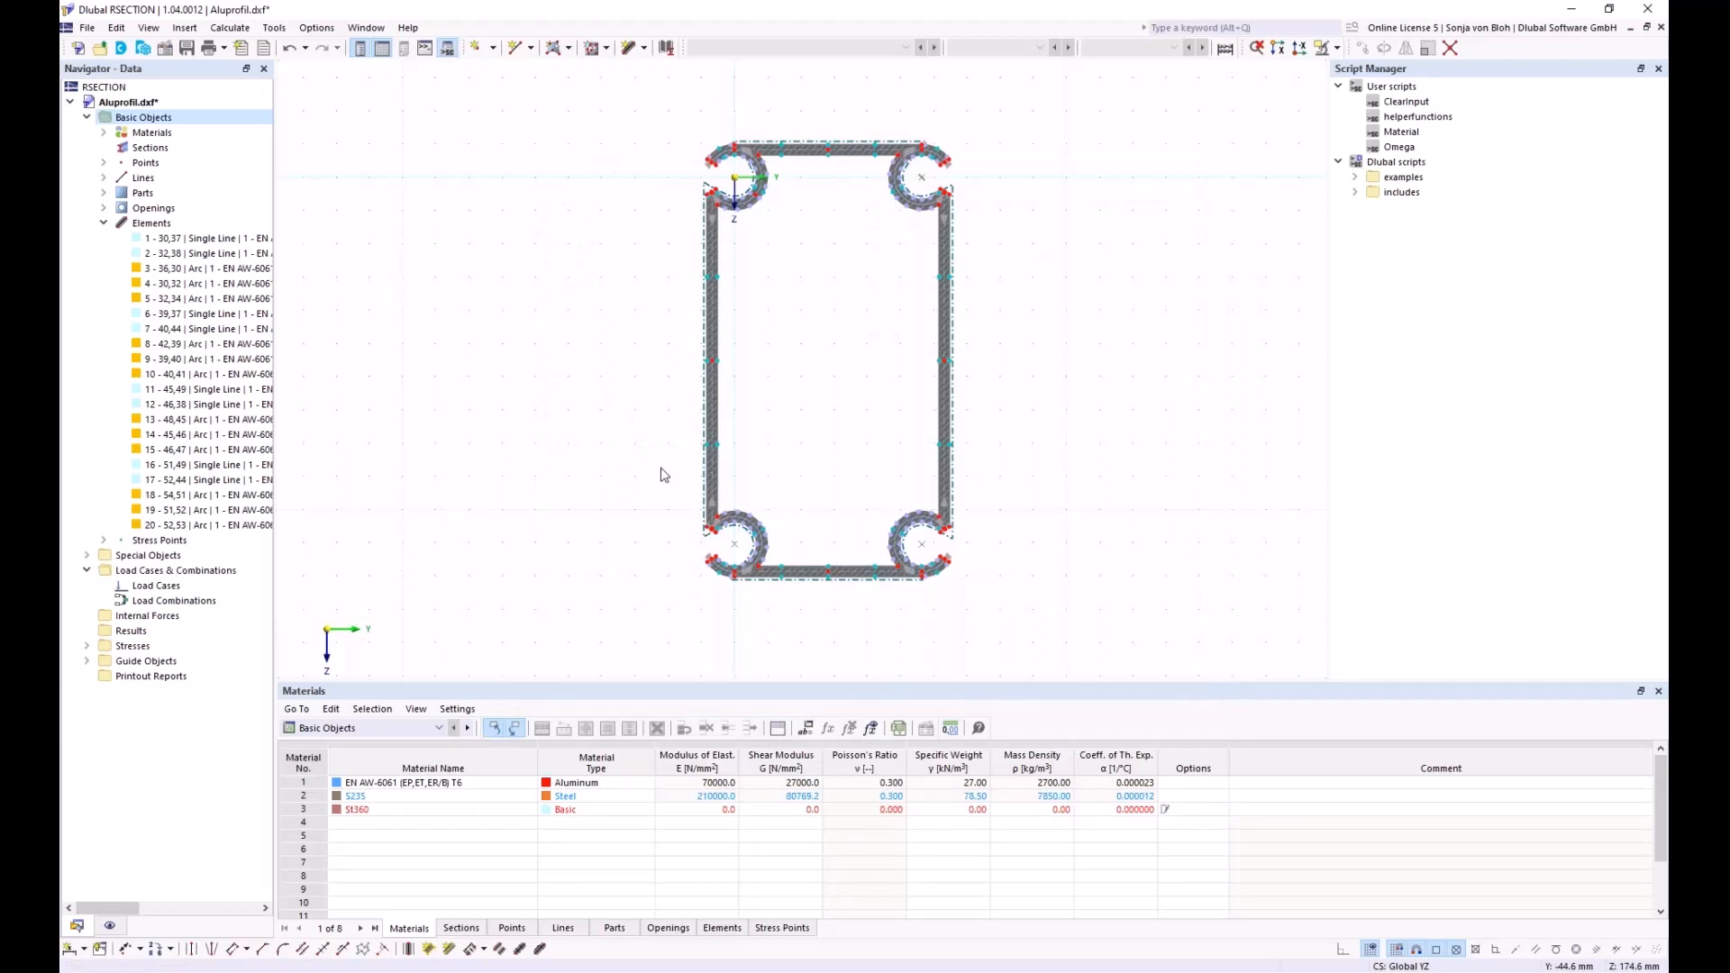
# Calculate the section: 260.0 mm depth, 146.0 mm width, 56.48 cm² area
pyautogui.click(230, 27)
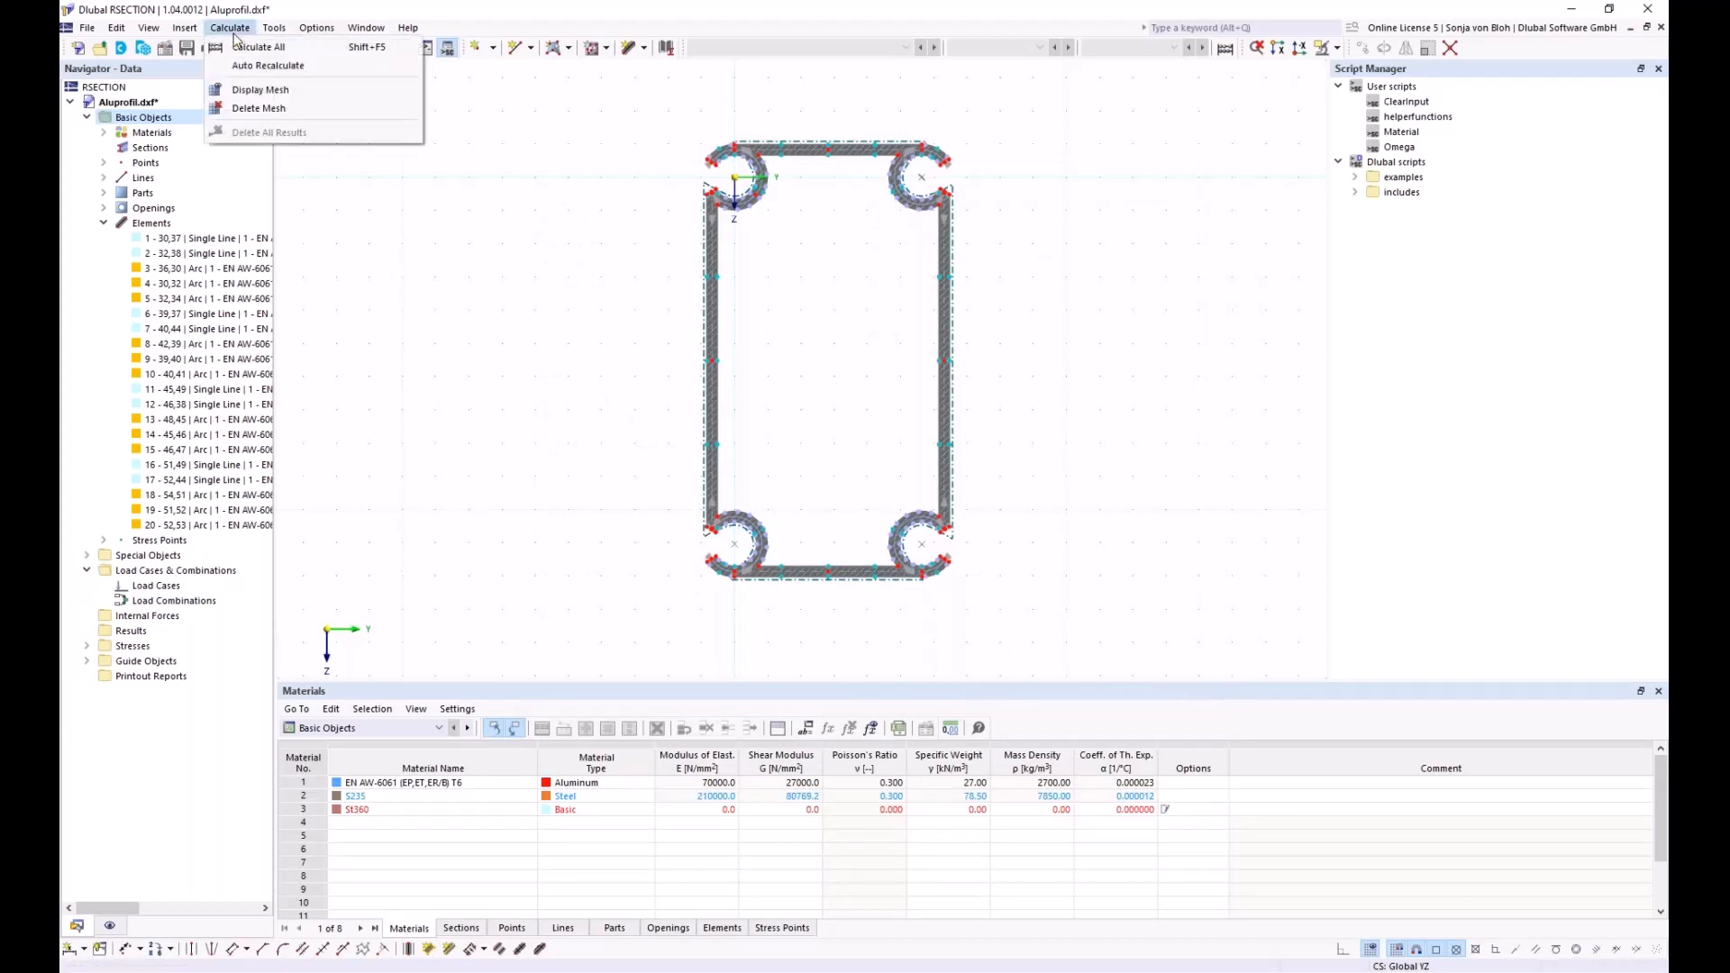
pyautogui.click(253, 48)
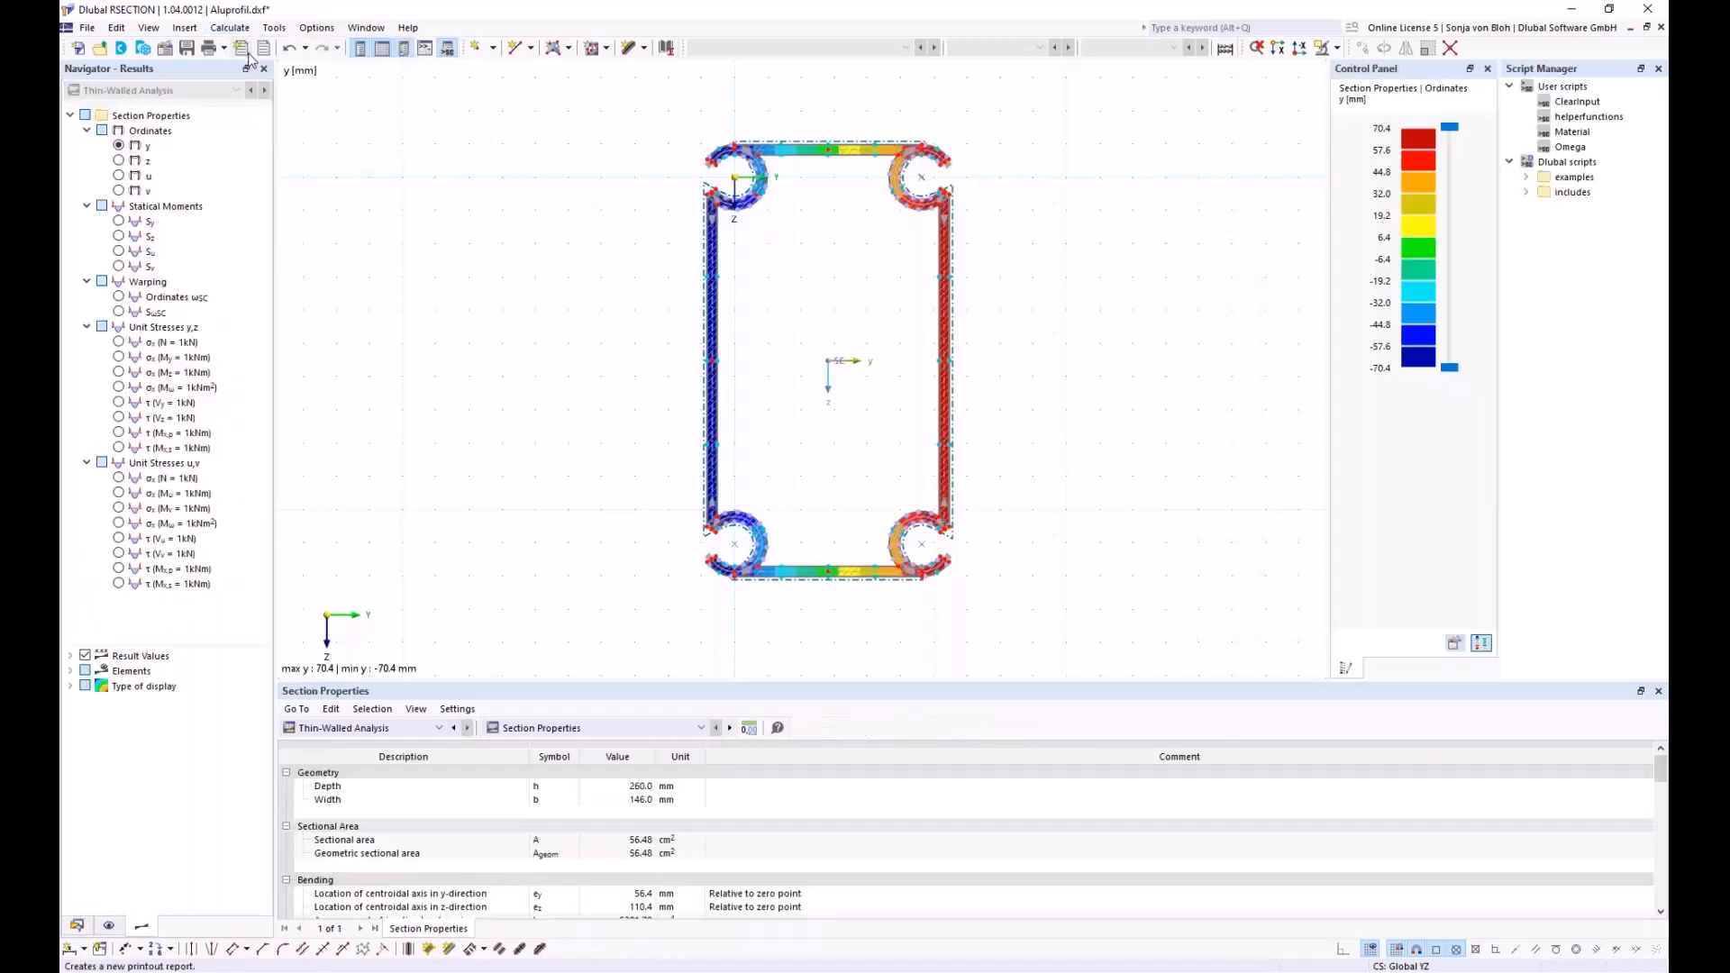
pyautogui.moveTo(447, 271); pyautogui.dragTo(343, 283, button='middle')
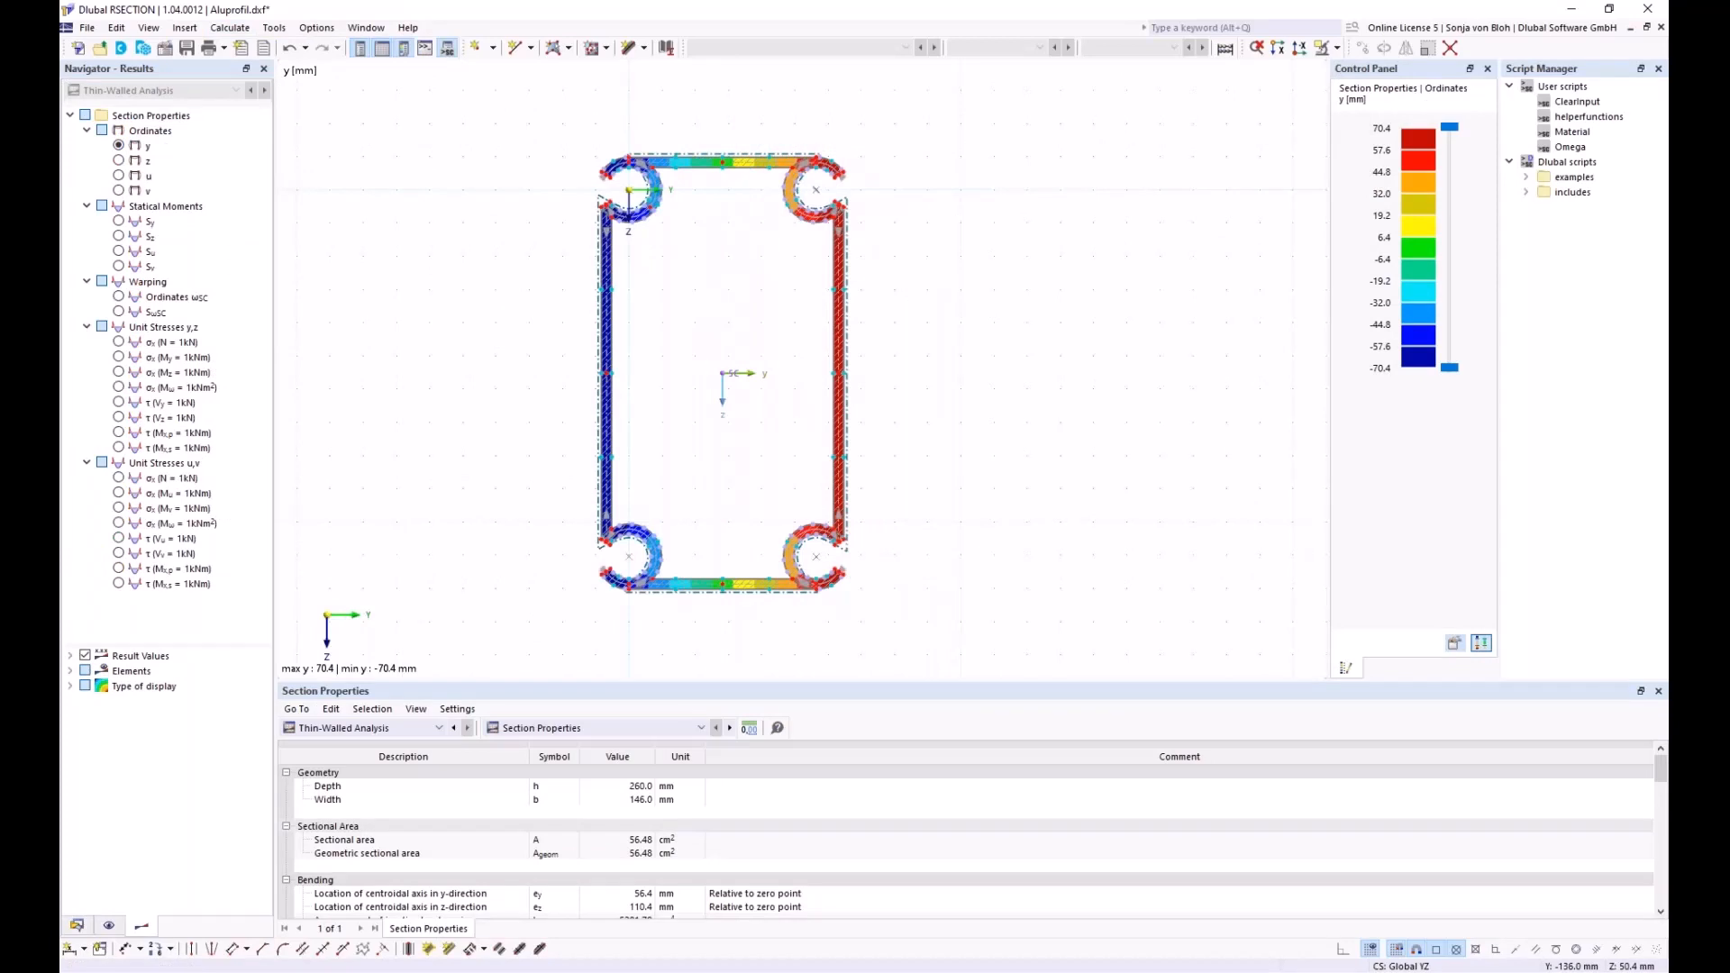
# Save the calculated RSECTION section with all data as Alu.rsc in the Unterlagen folder
pyautogui.click(187, 48)
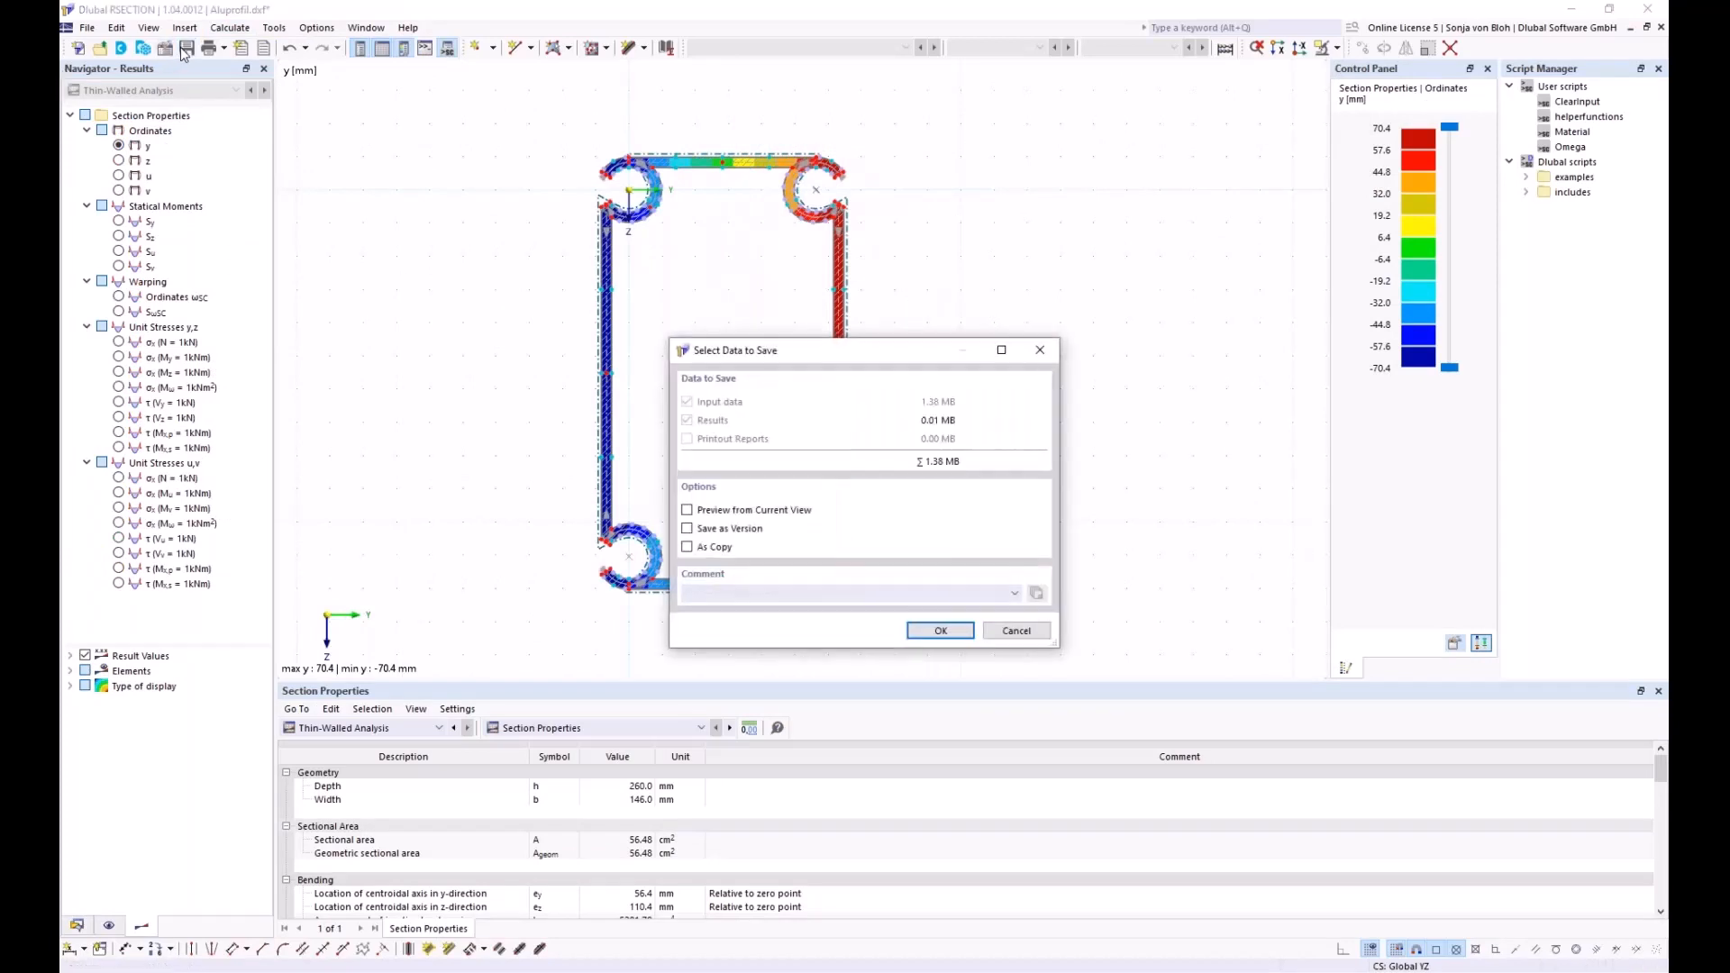
pyautogui.click(937, 631)
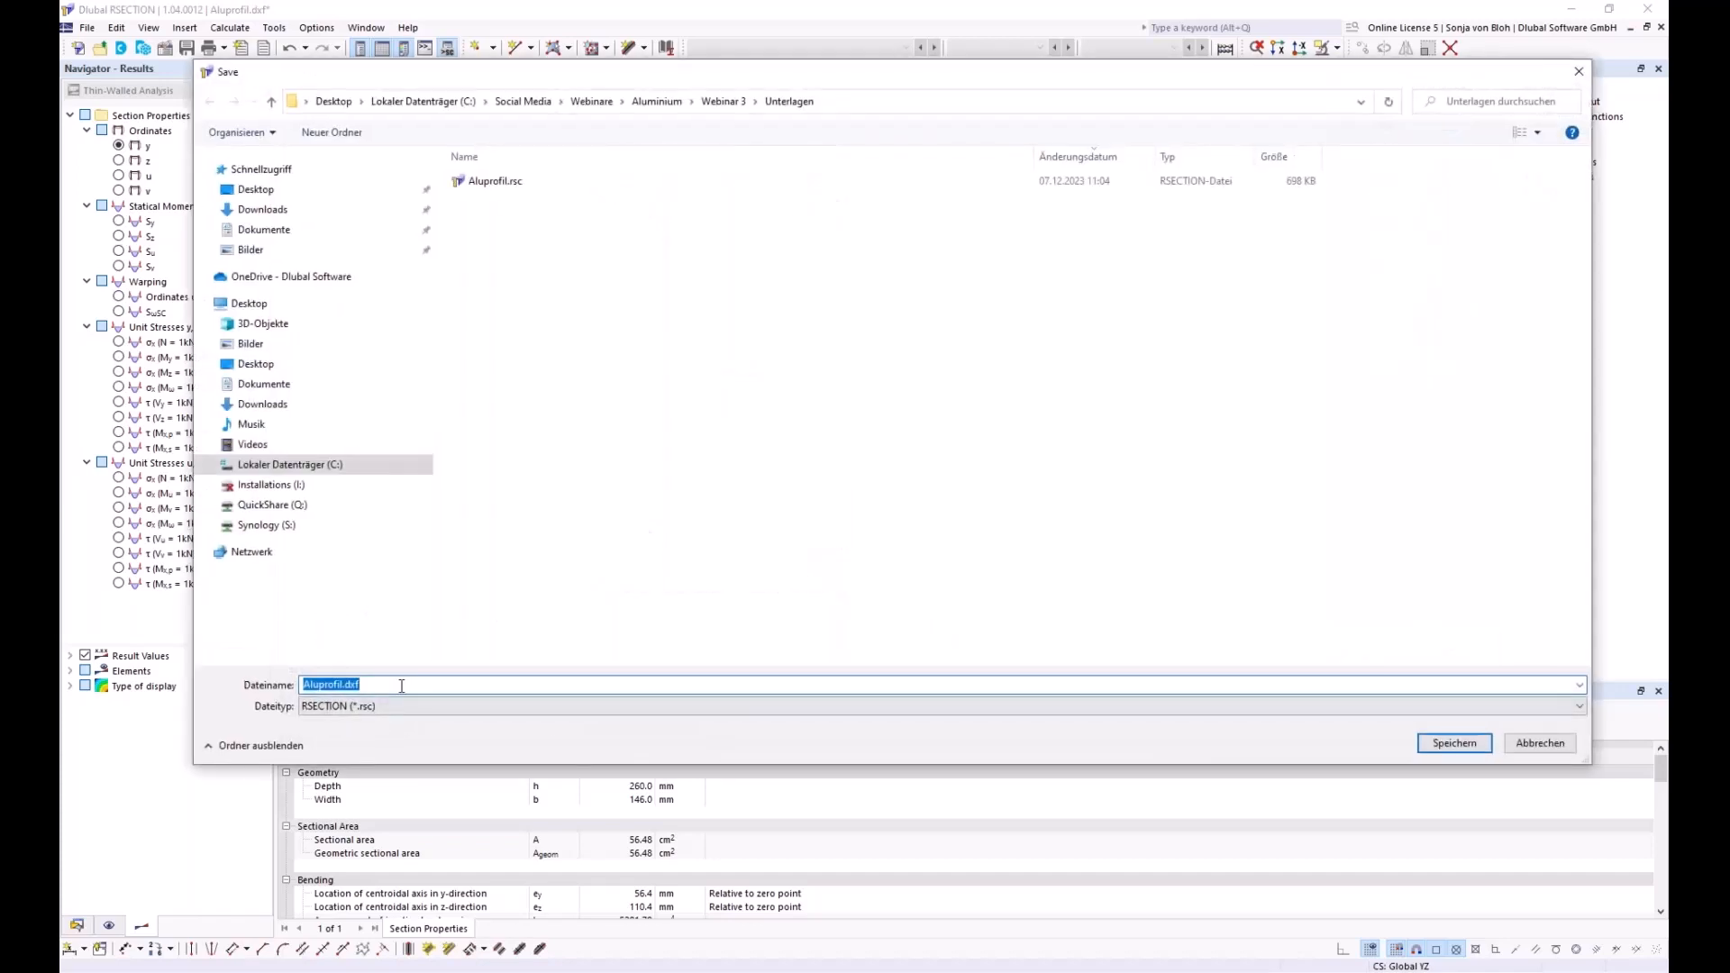
pyautogui.click(396, 685)
pyautogui.press('BackSpace')
pyautogui.press('BackSpace')
pyautogui.press('BackSpace')
pyautogui.press('BackSpace')
pyautogui.press('BackSpace')
pyautogui.press('BackSpace')
pyautogui.press('BackSpace')
pyautogui.press('BackSpace')
pyautogui.press('BackSpace')
pyautogui.press('BackSpace')
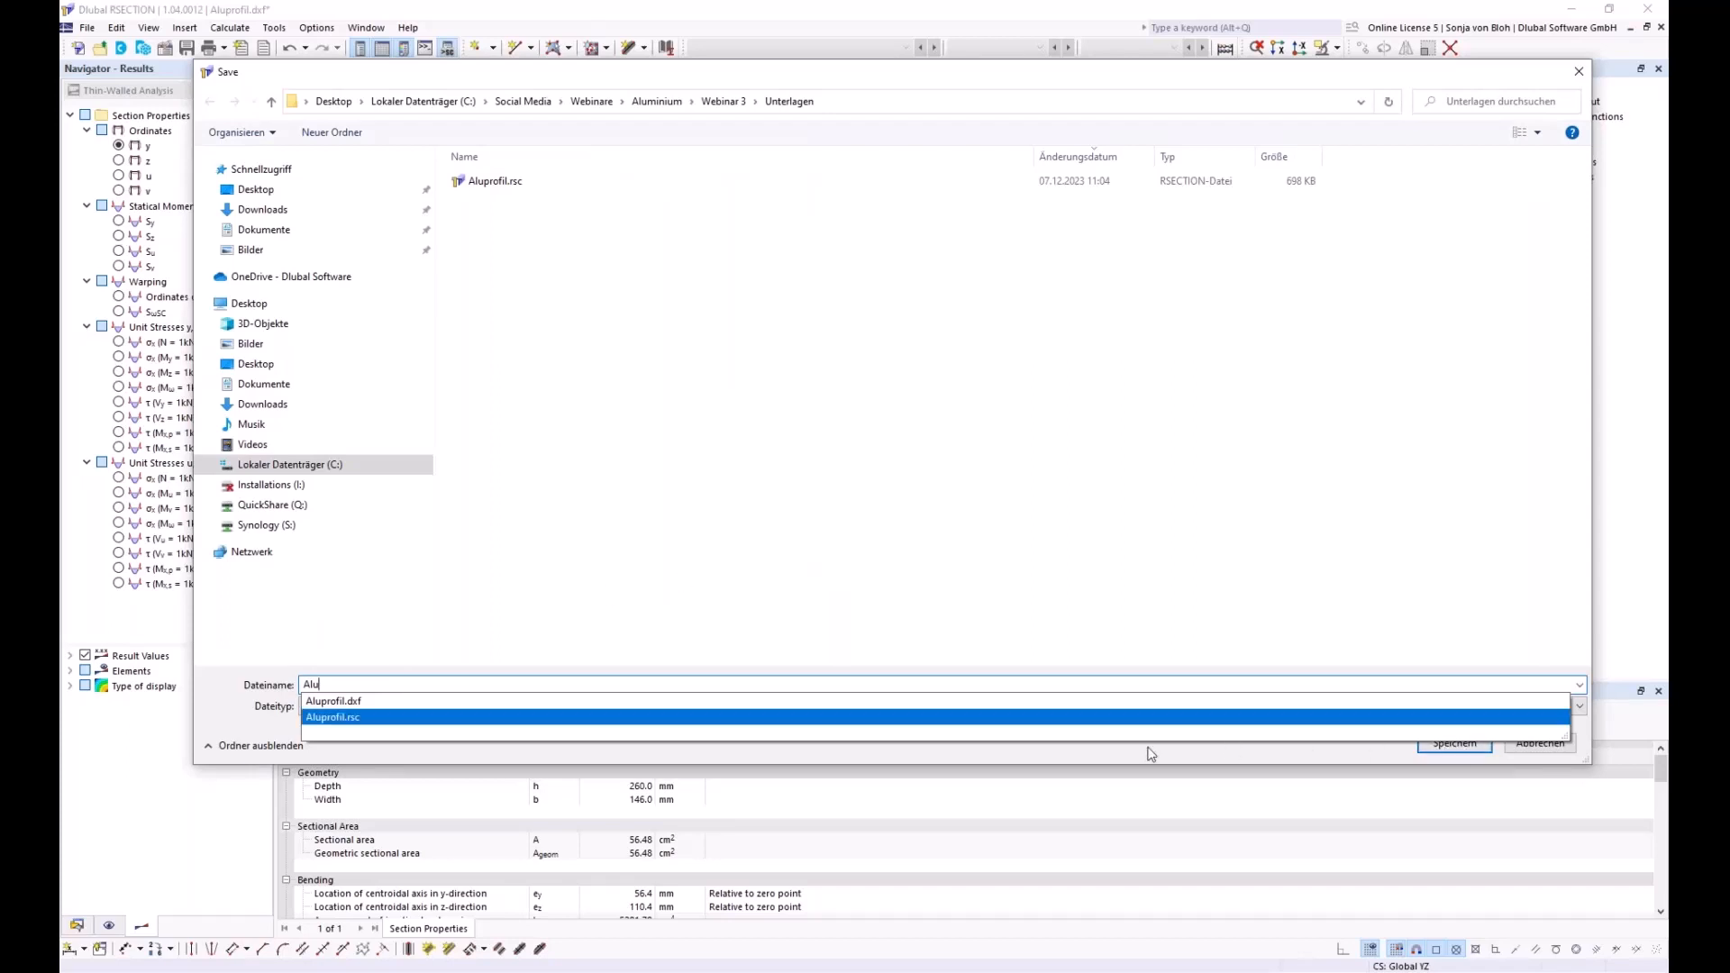
pyautogui.click(1021, 742)
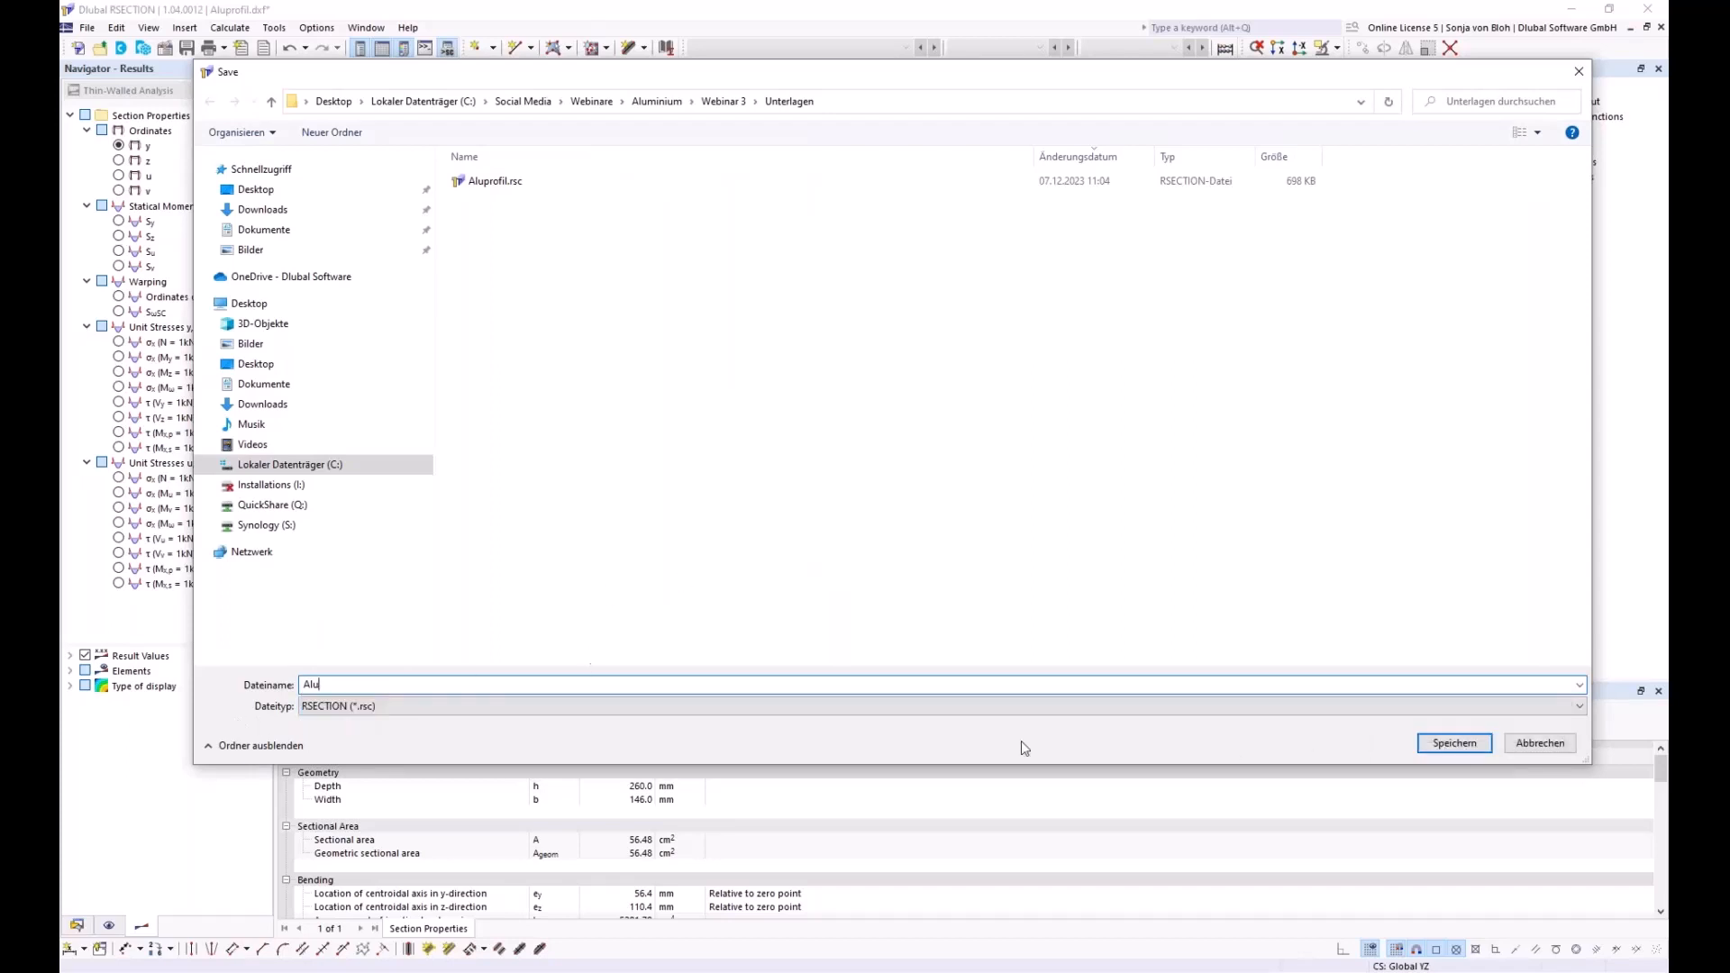
pyautogui.click(1454, 744)
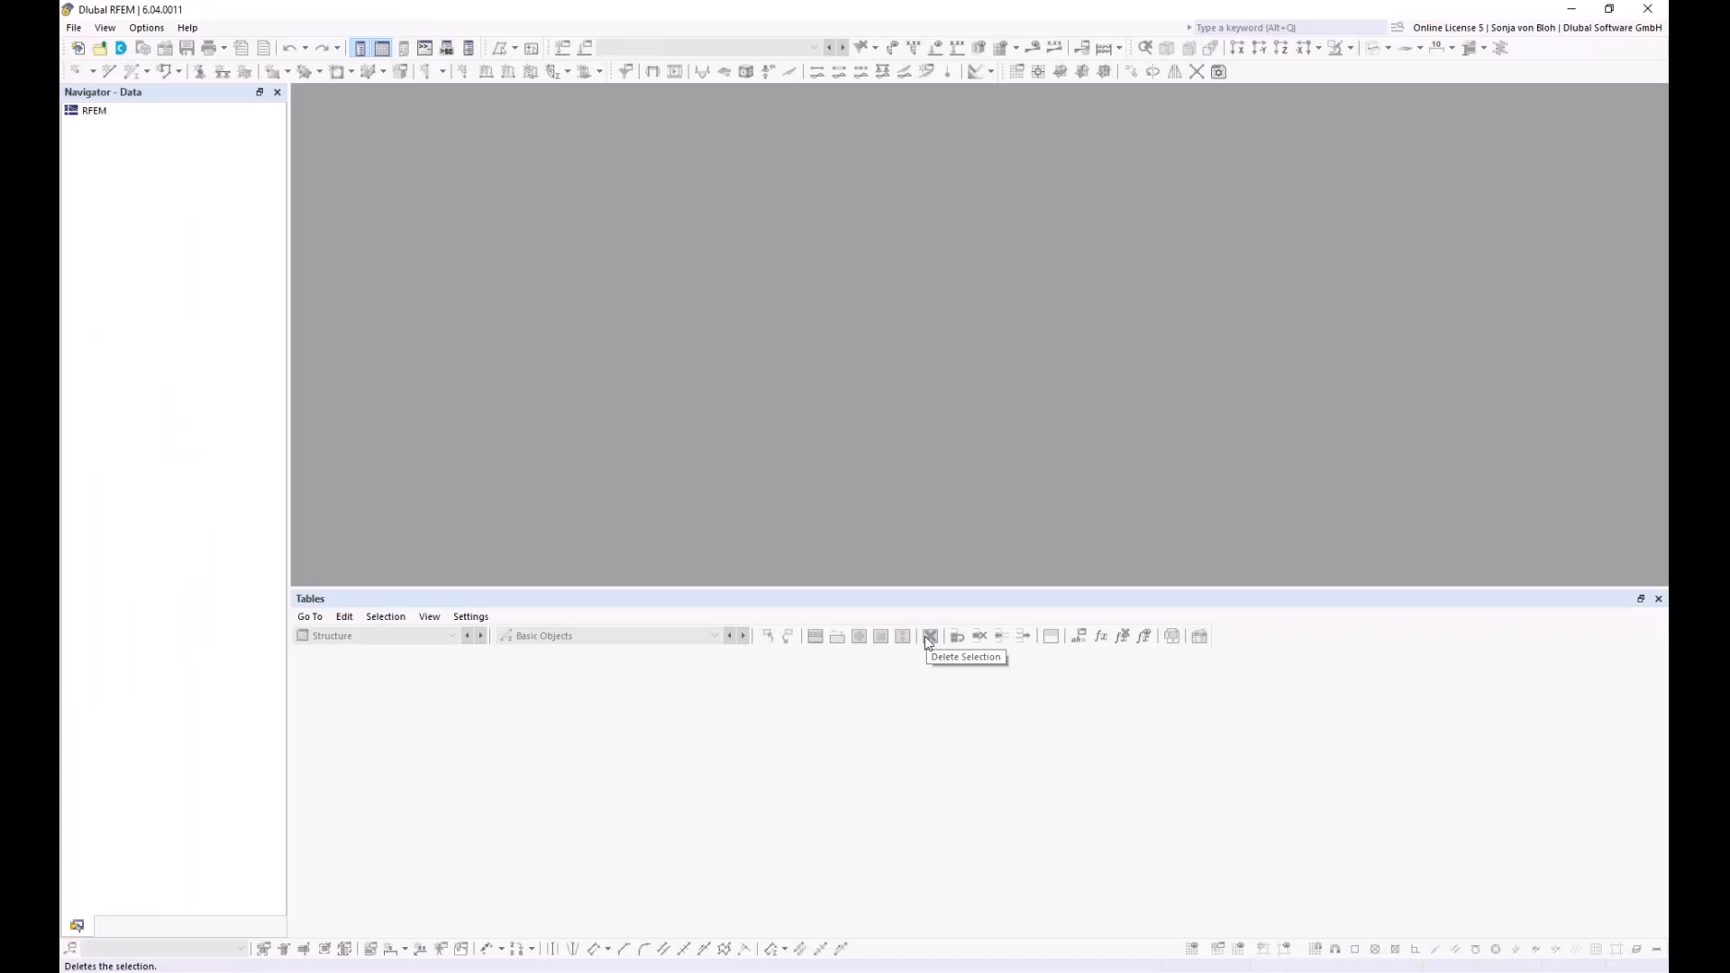
# Start a new RFEM model named Webinar and enable its design add-on
pyautogui.click(67, 30)
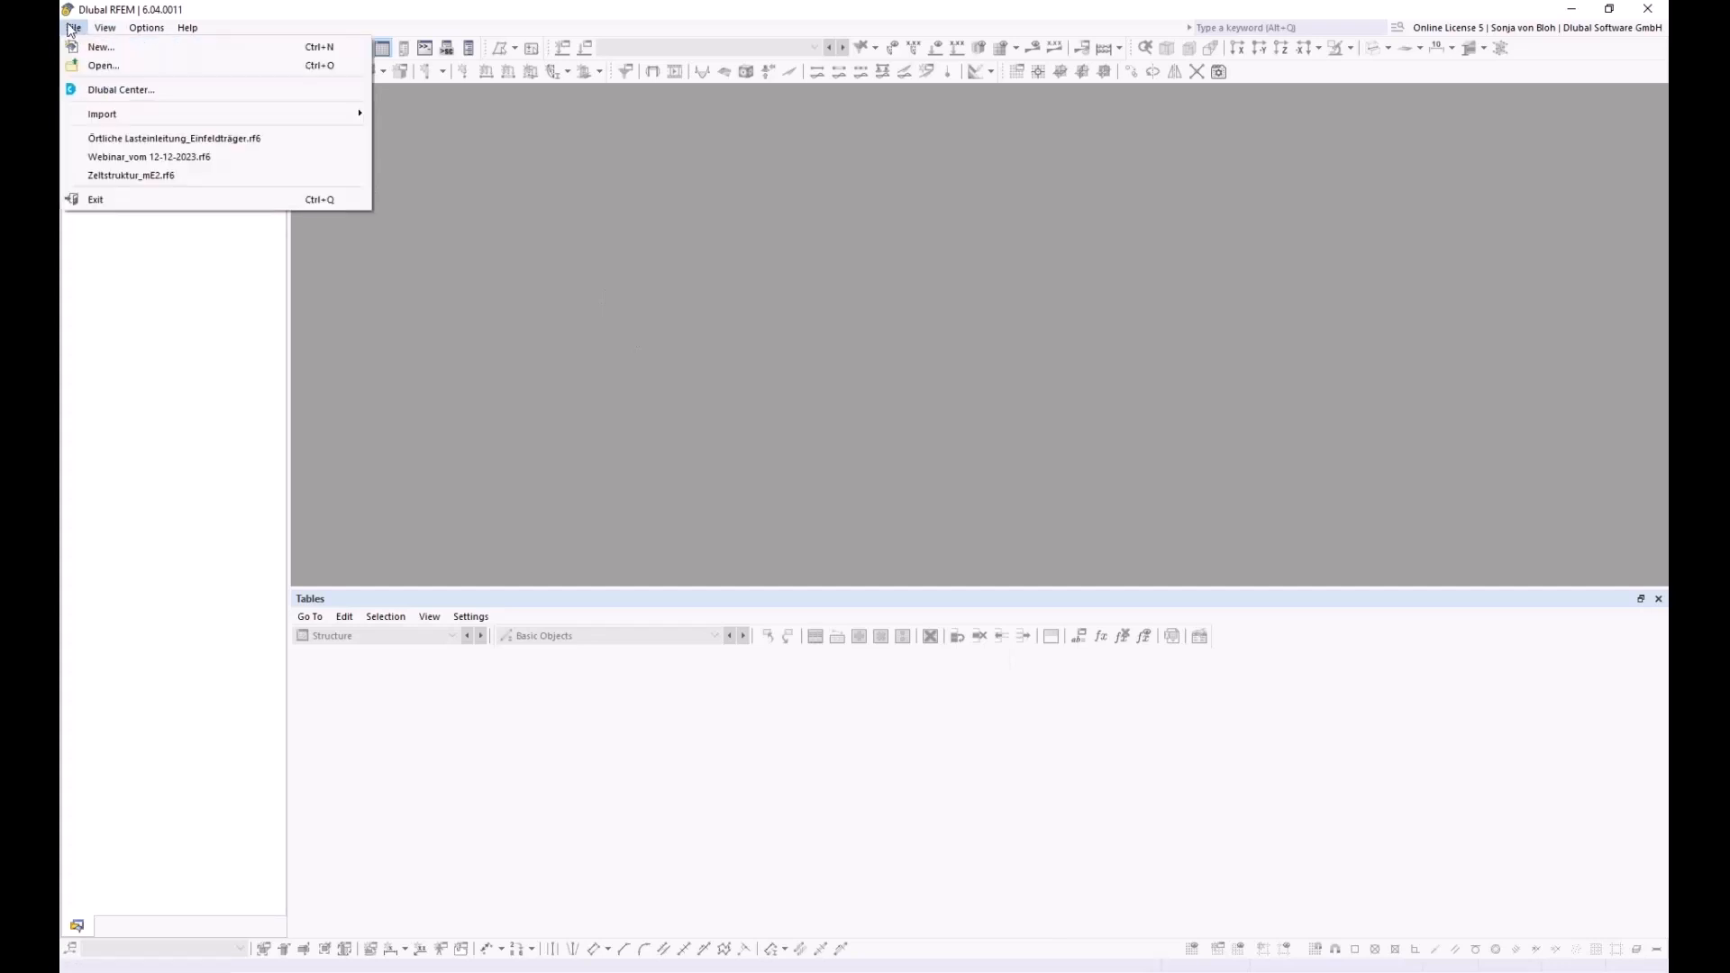
pyautogui.click(78, 47)
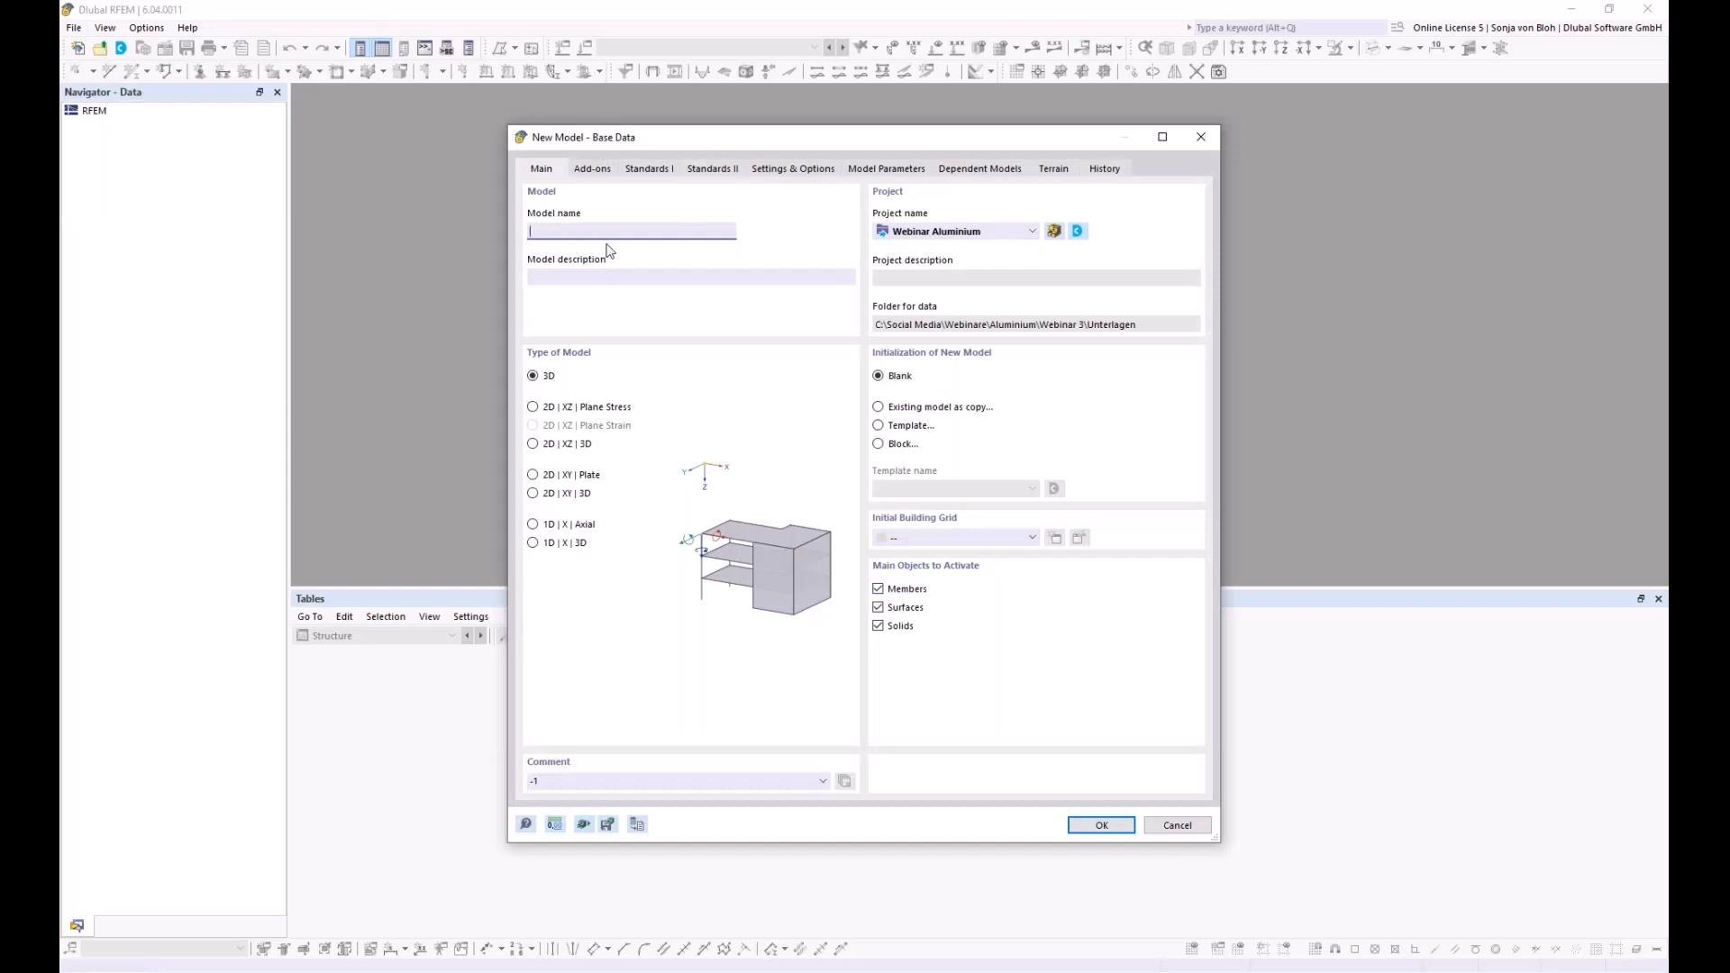
pyautogui.write('Webinar')
pyautogui.click(603, 171)
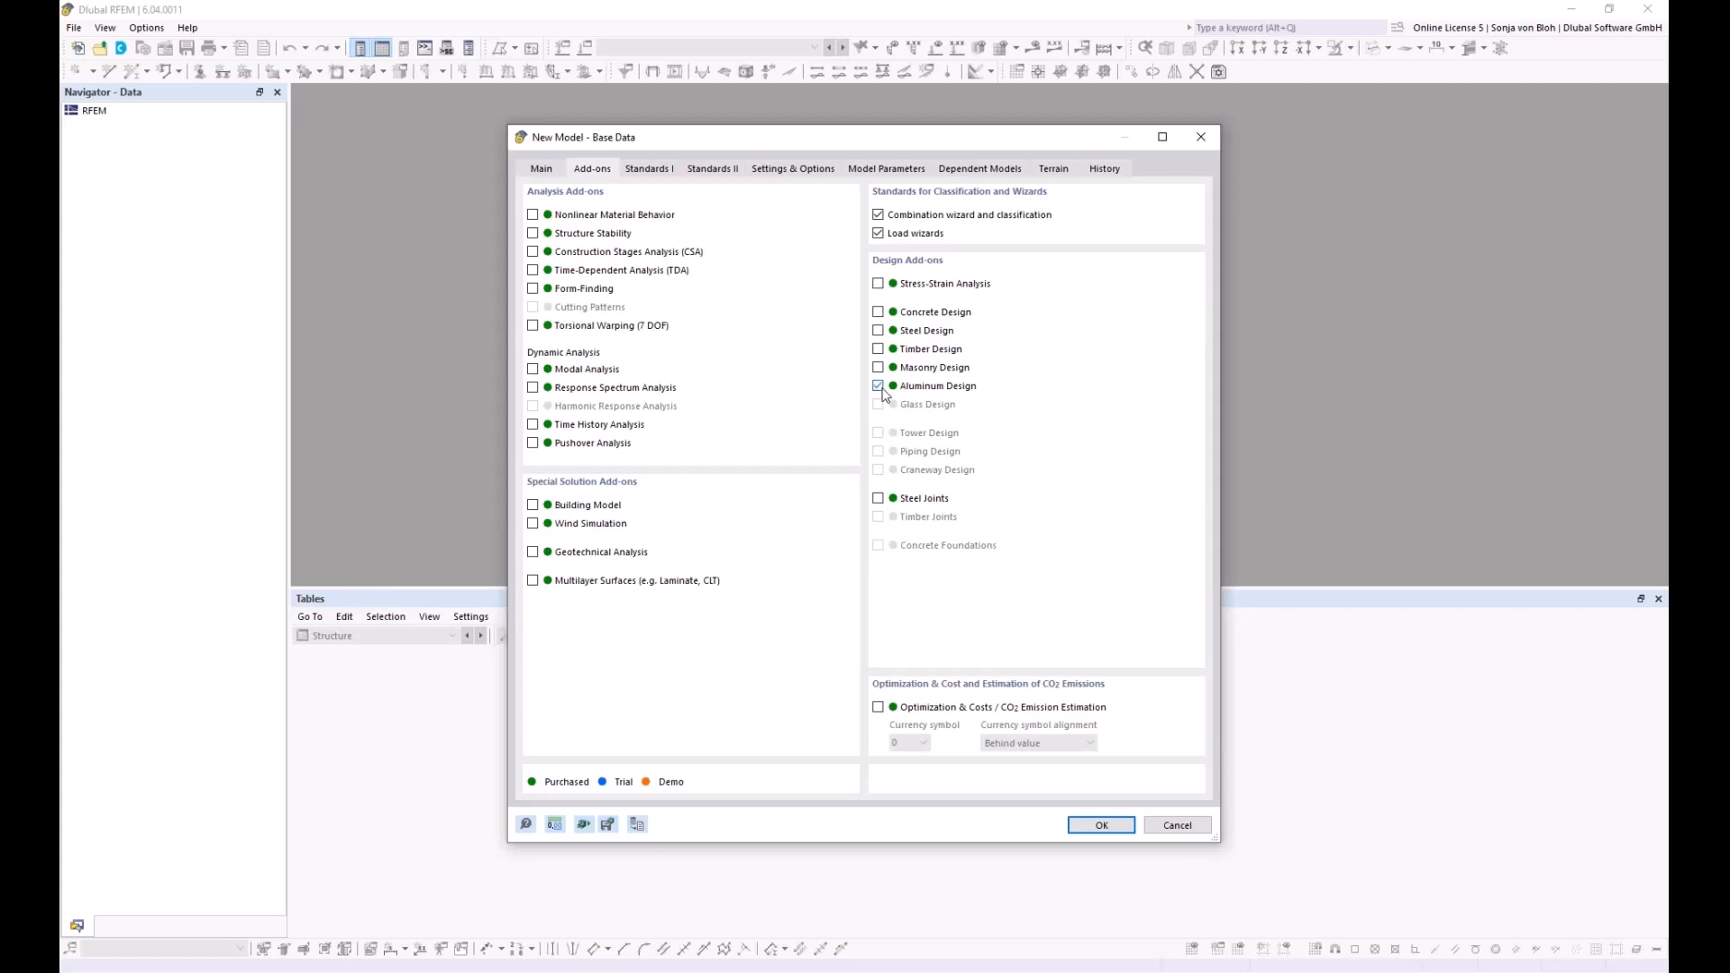
pyautogui.click(532, 523)
pyautogui.click(649, 169)
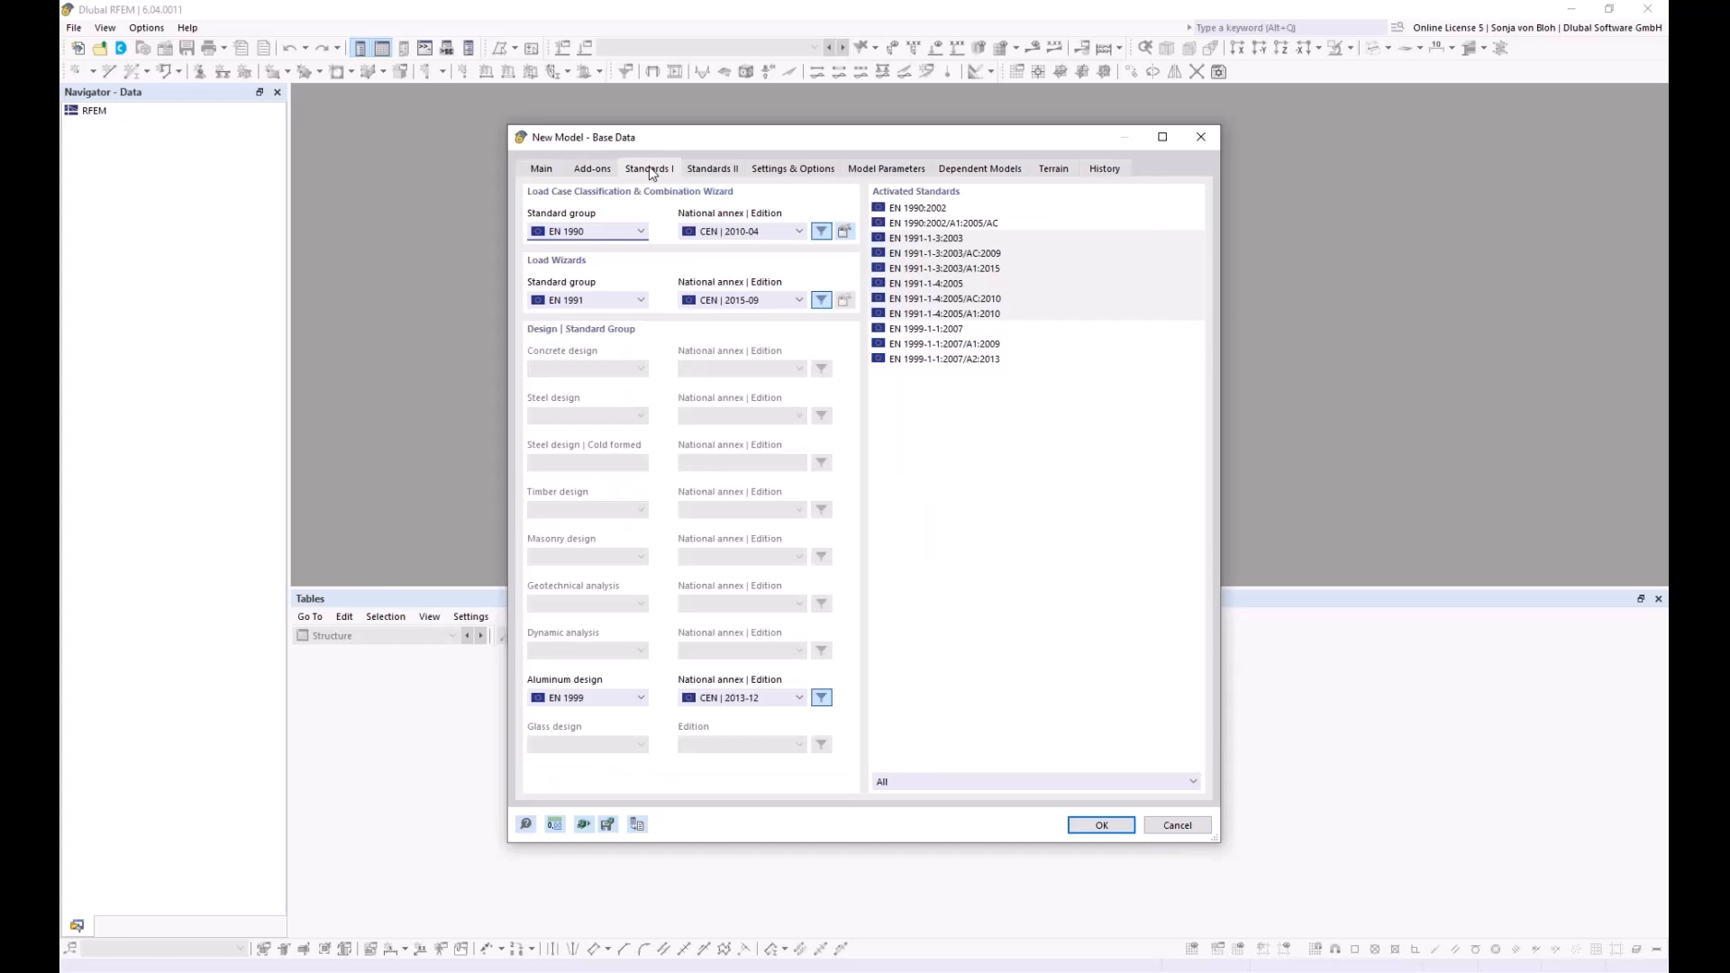
pyautogui.click(801, 232)
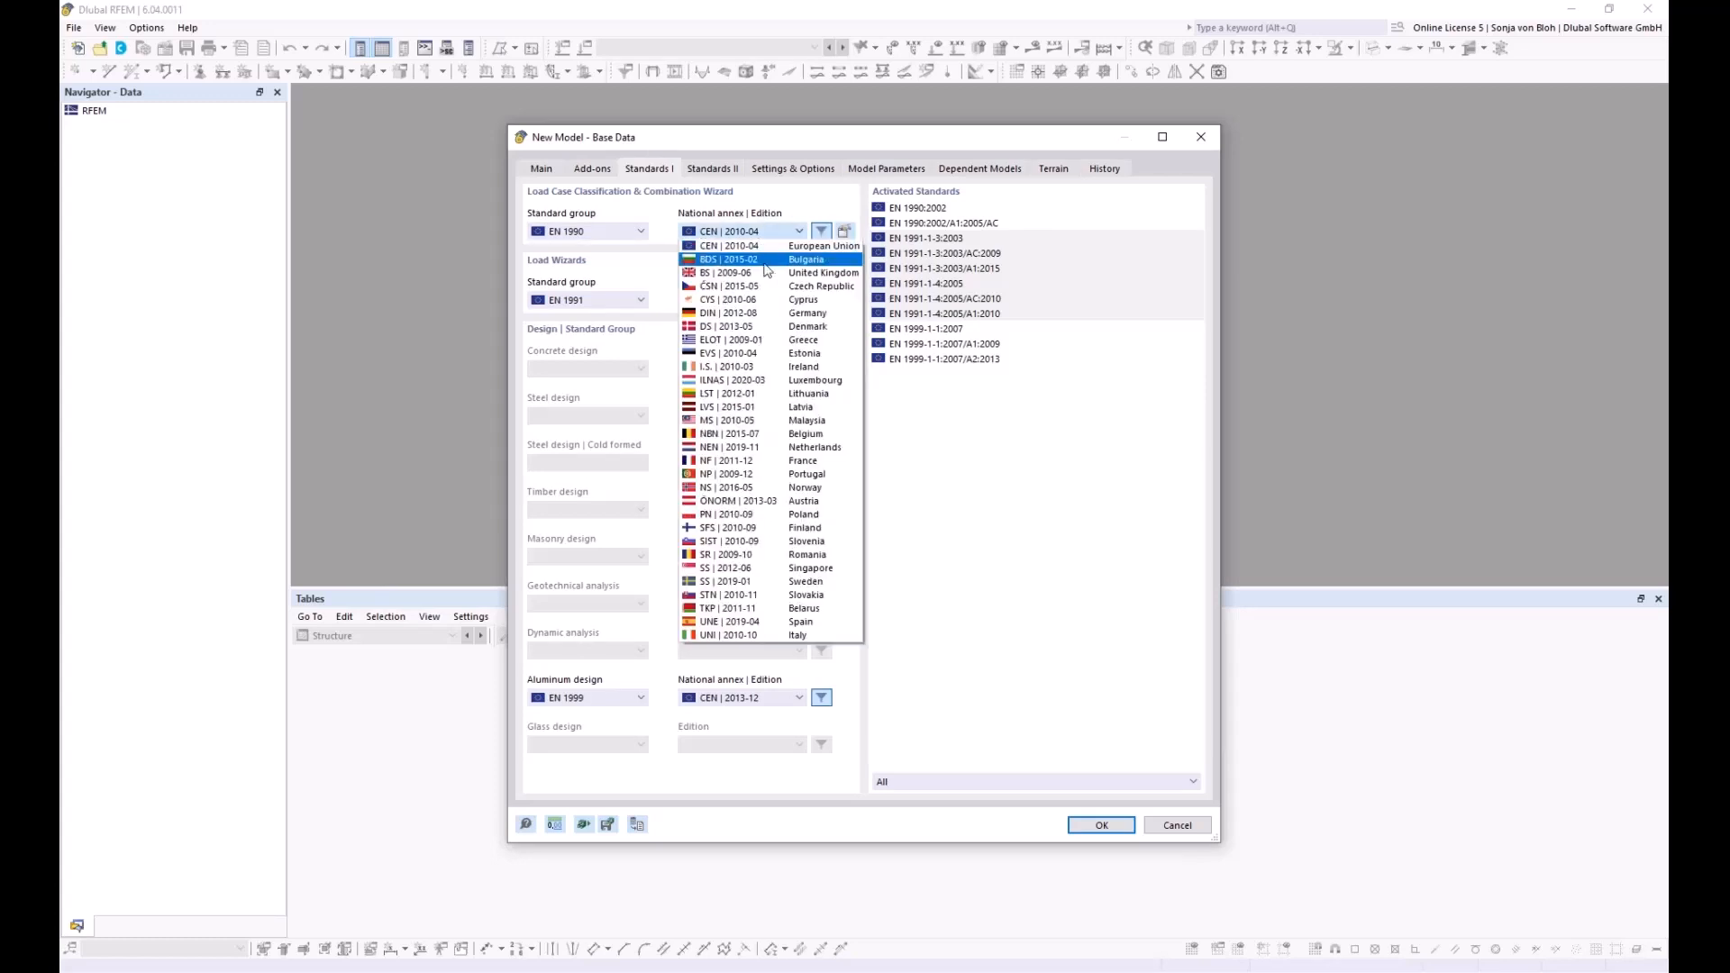
pyautogui.click(728, 315)
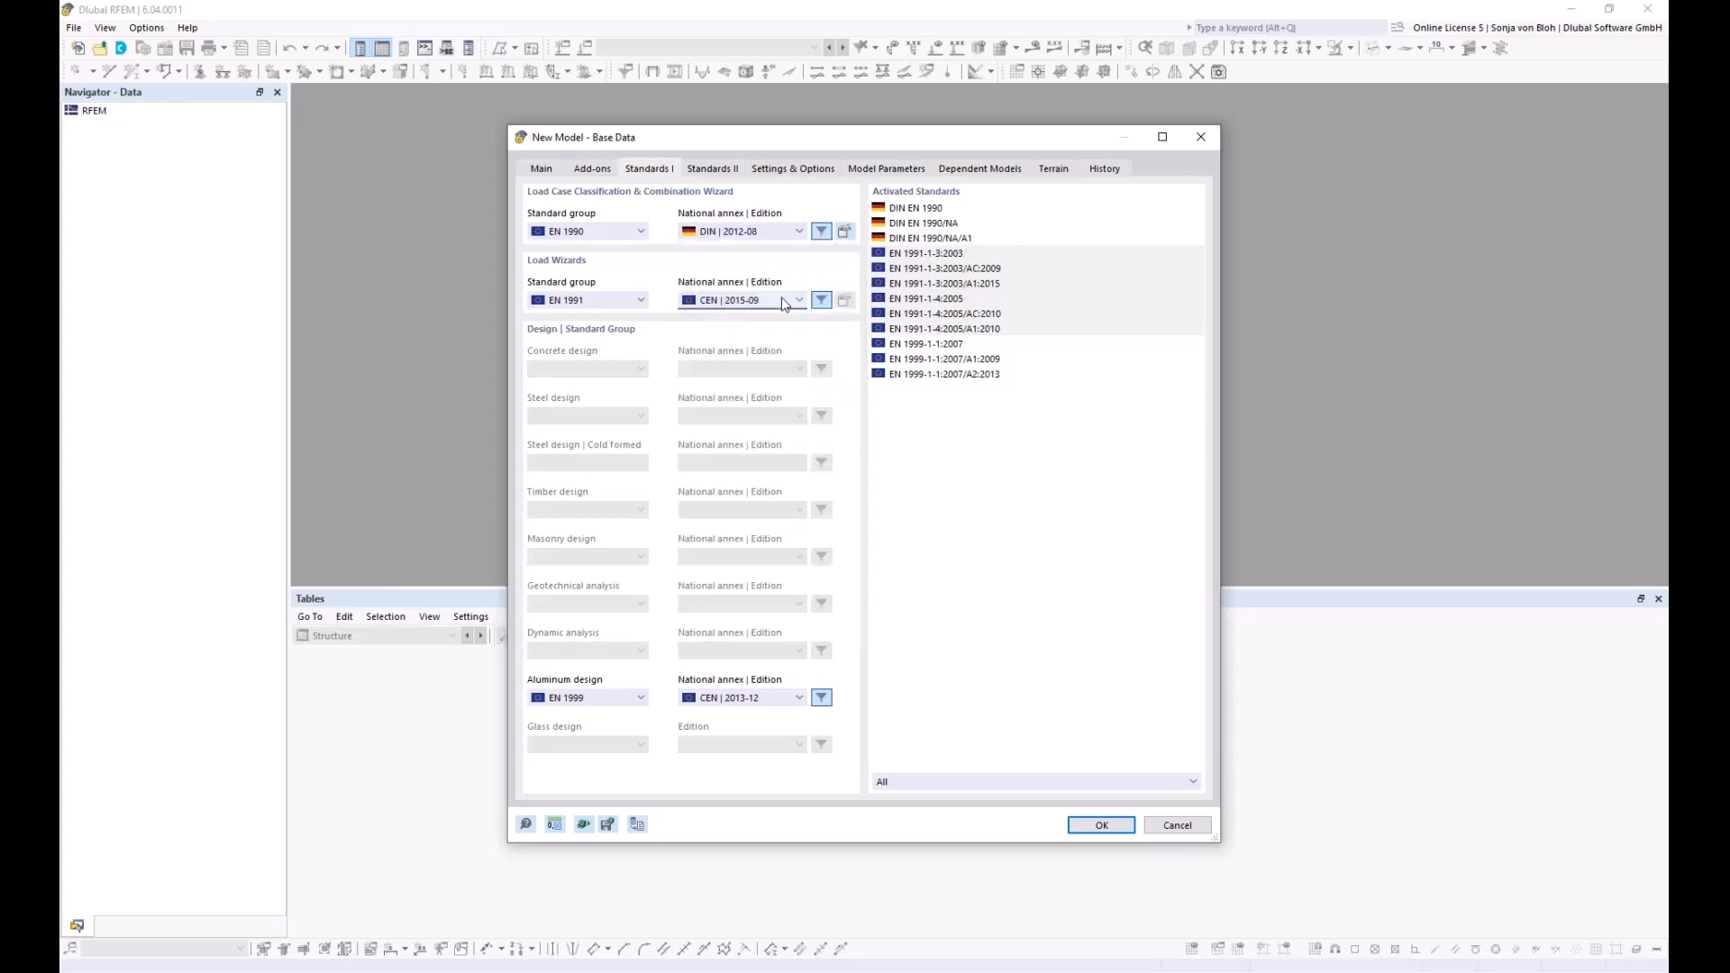
pyautogui.click(784, 302)
pyautogui.click(724, 399)
pyautogui.click(762, 698)
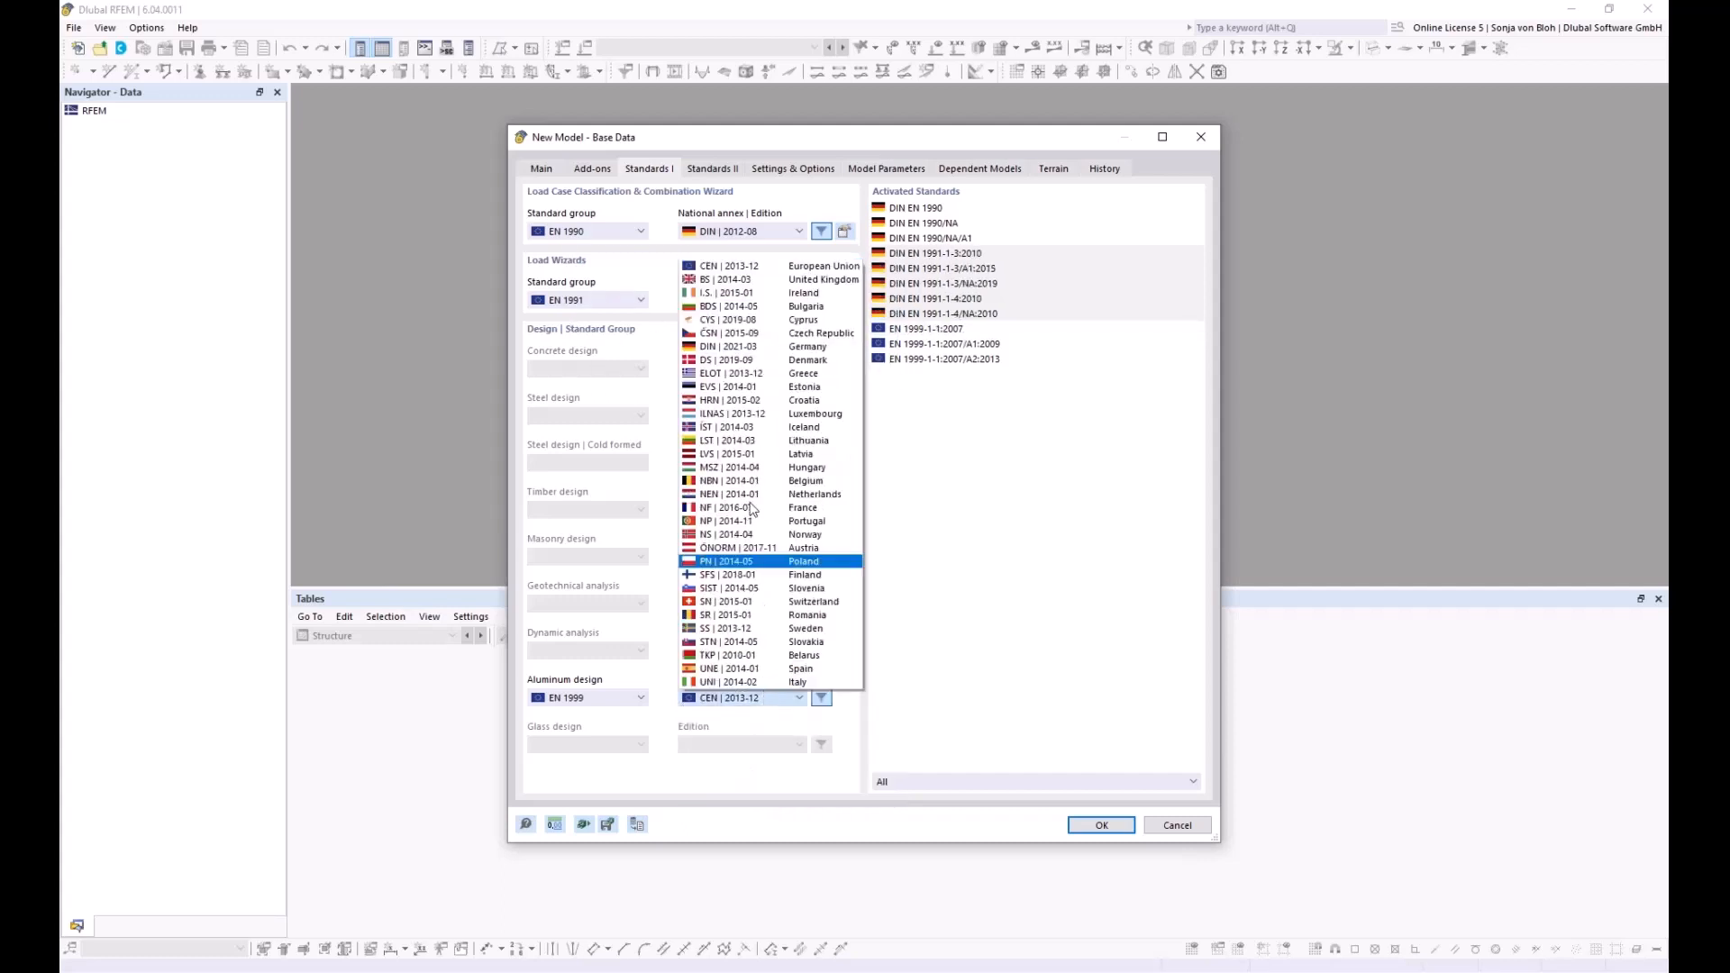
pyautogui.click(729, 347)
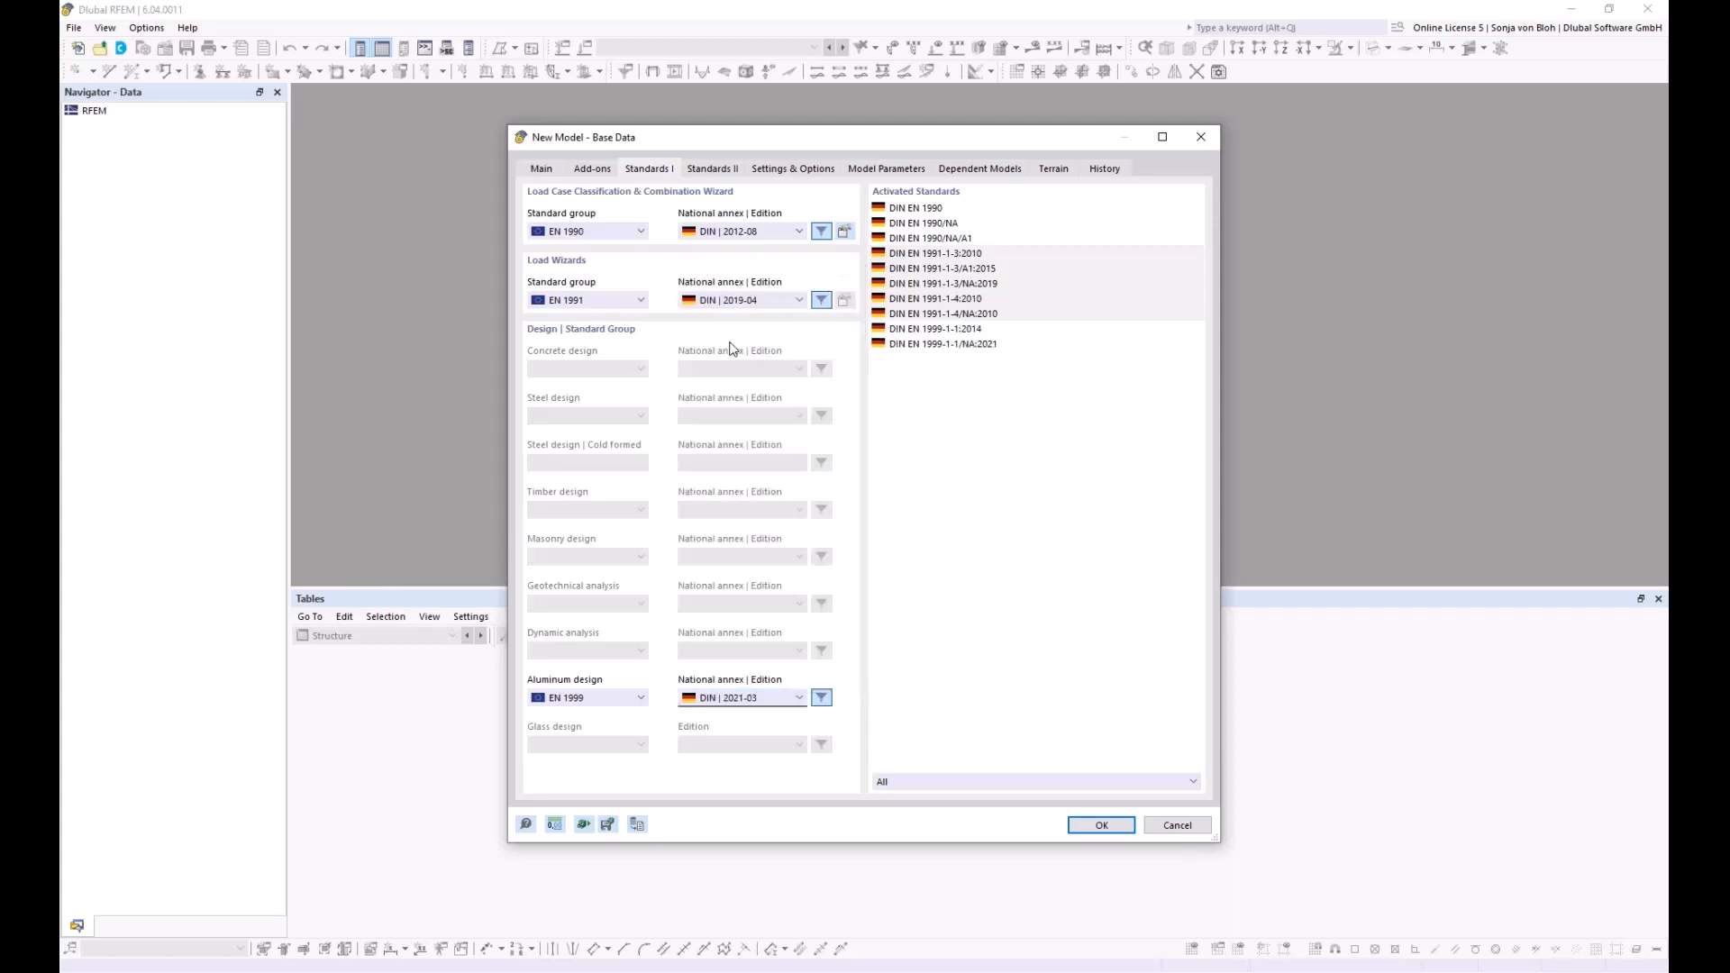
pyautogui.click(1099, 826)
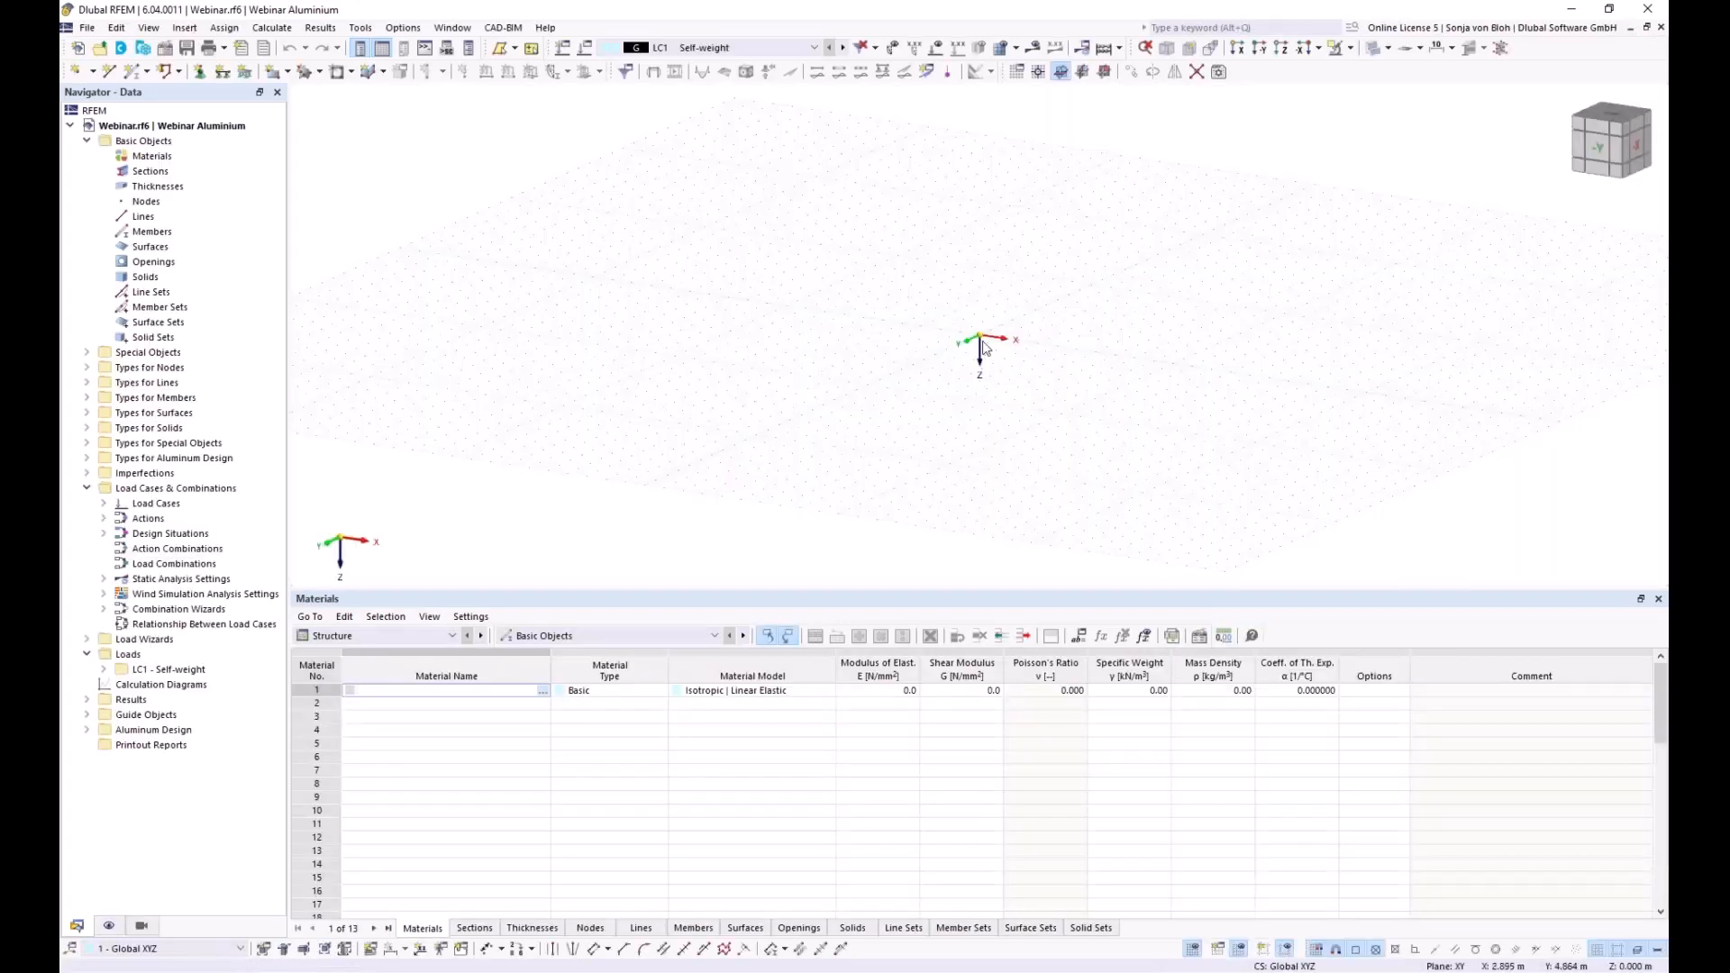
# In the YZ work plane viewed along X, start an arc by edge nodes and radius at Y -9
pyautogui.click(1083, 72)
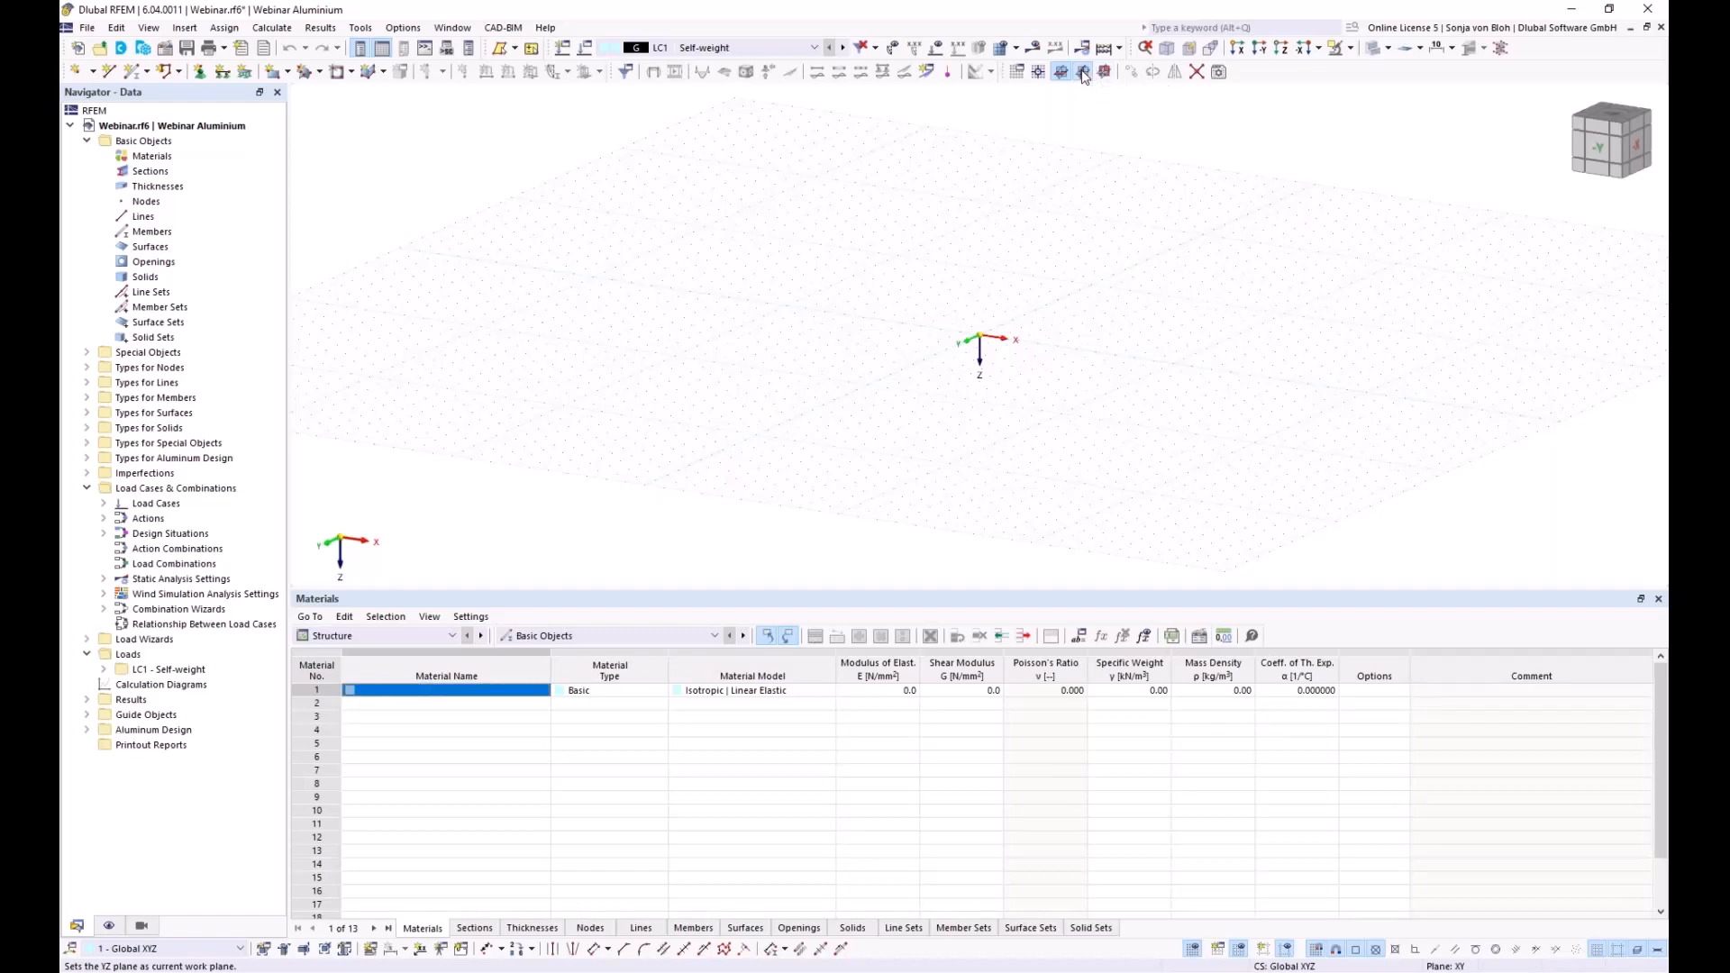
pyautogui.click(1239, 49)
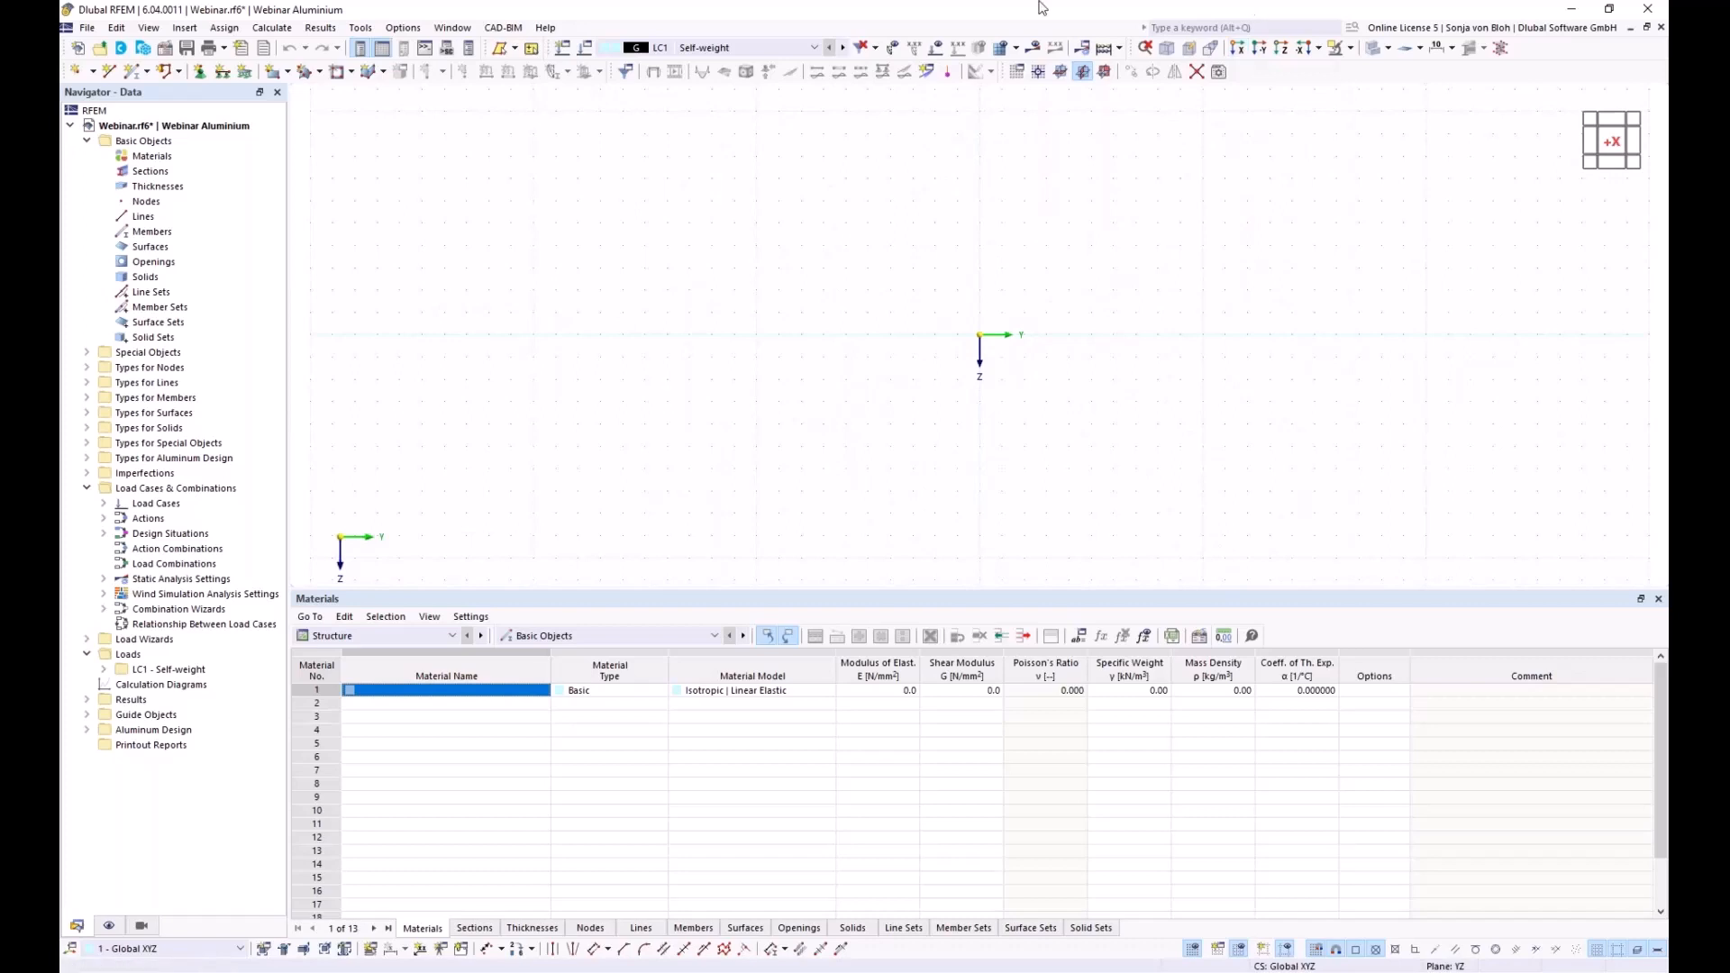
pyautogui.click(109, 72)
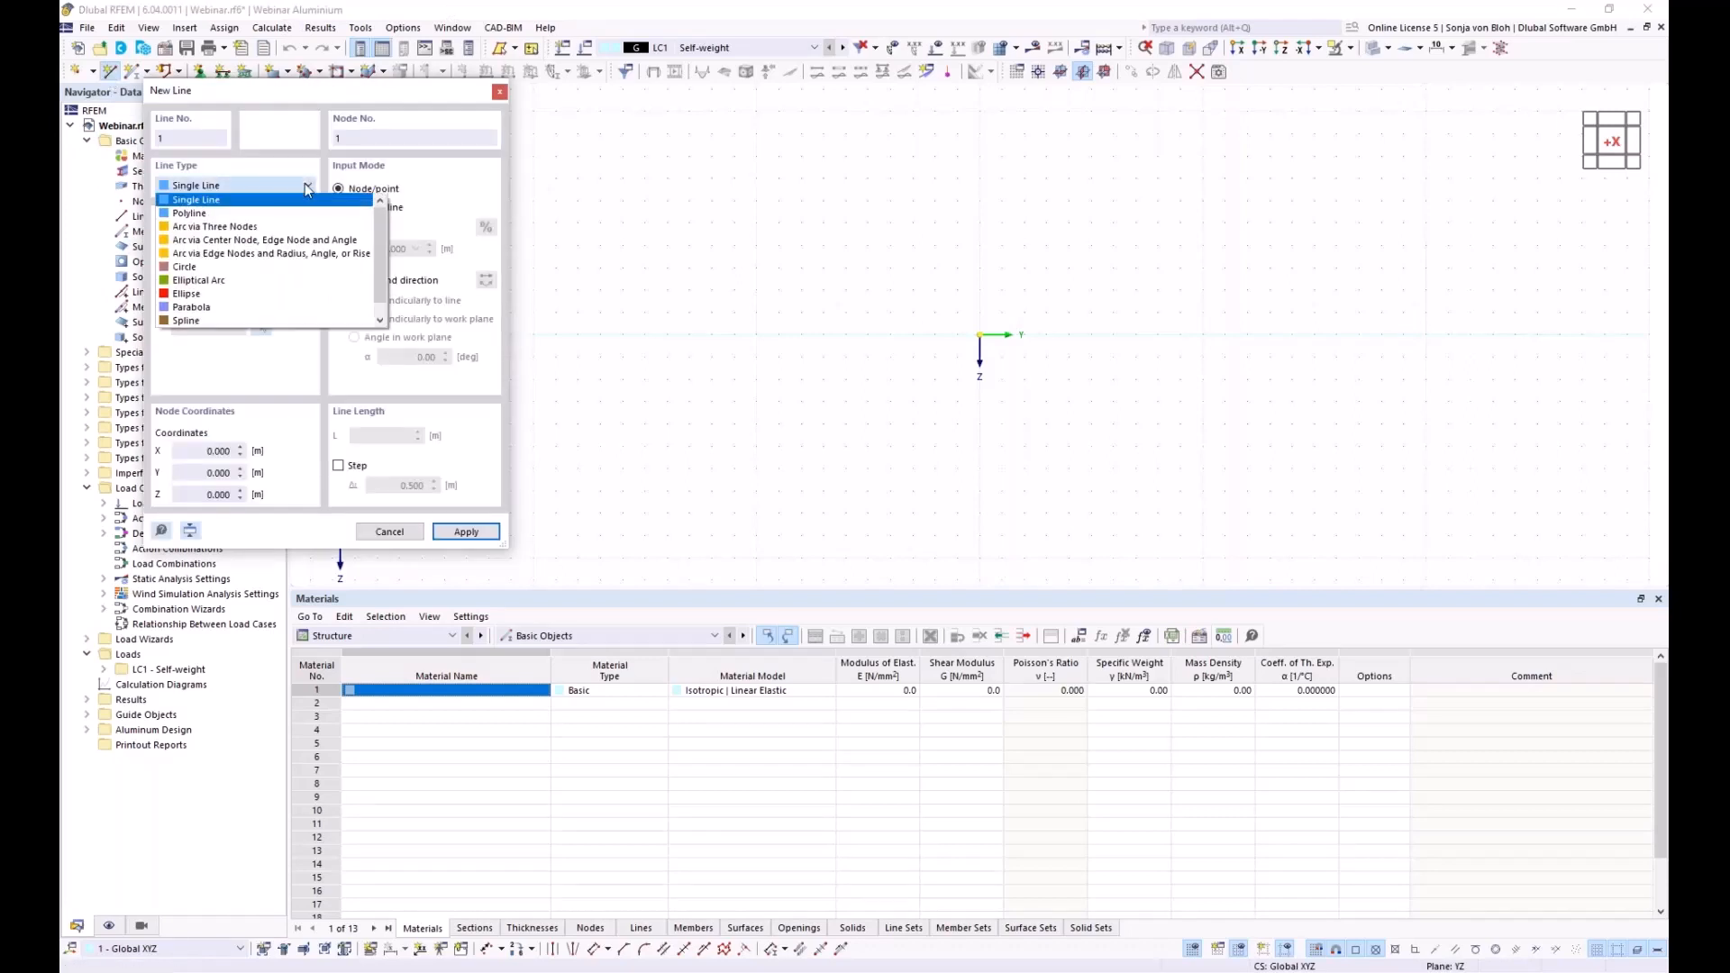
pyautogui.click(242, 255)
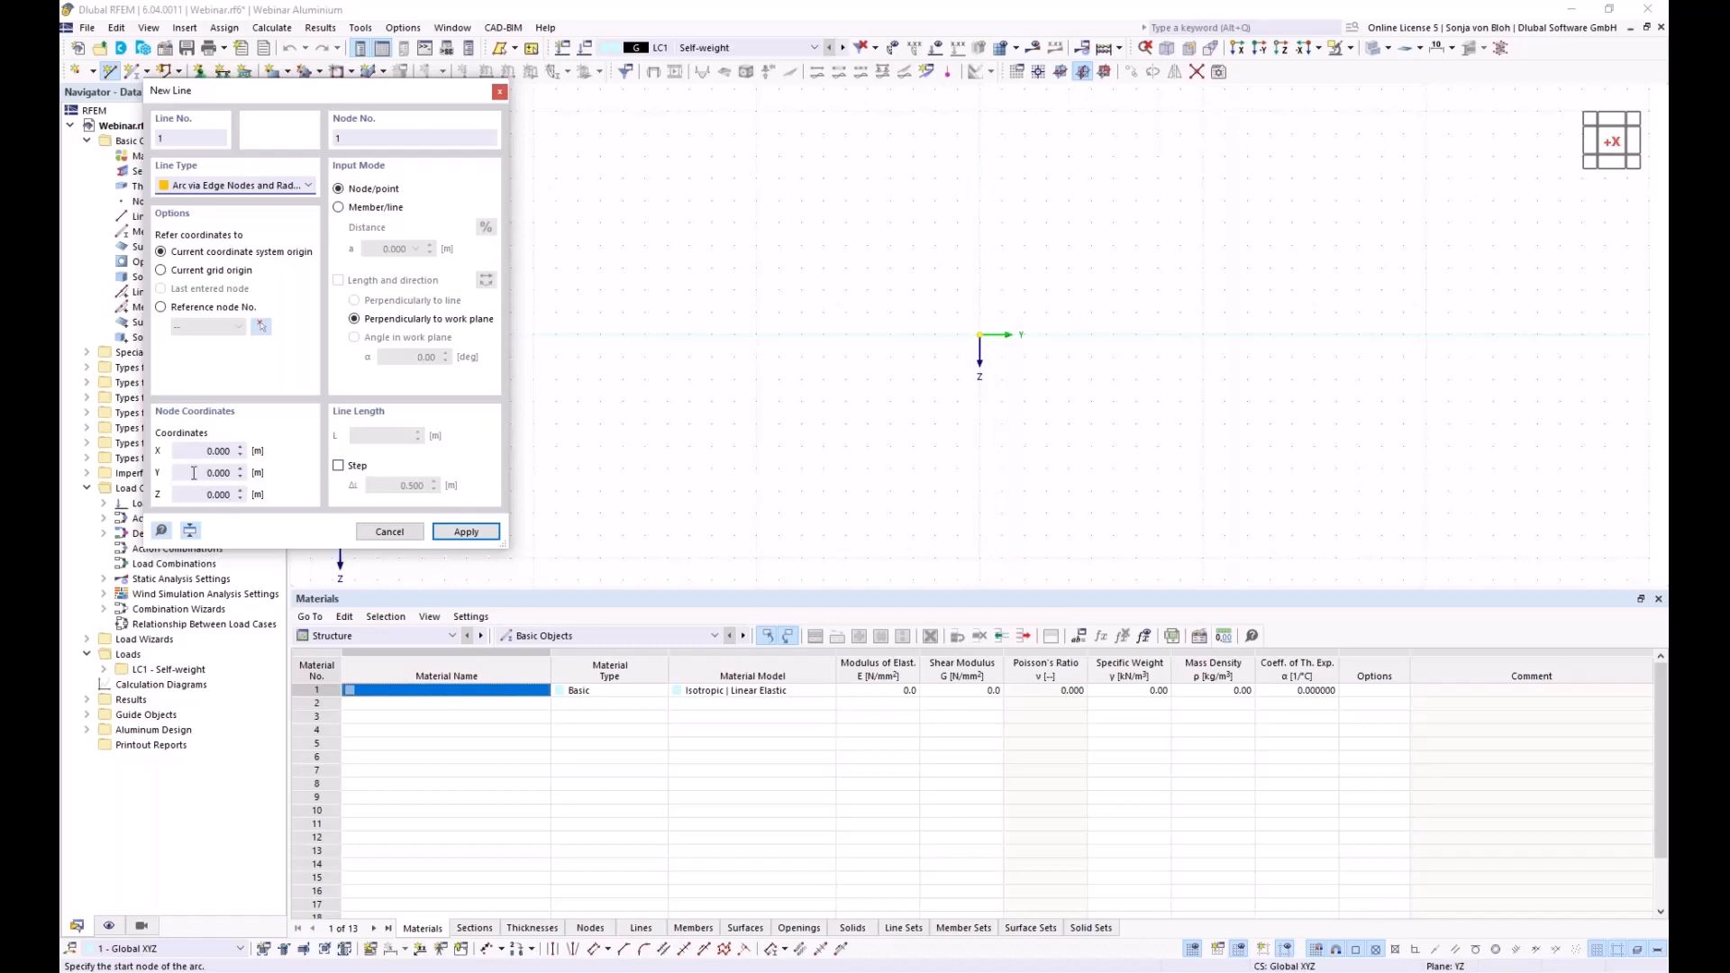
pyautogui.click(194, 472)
pyautogui.press('BackSpace')
pyautogui.write('-9')
pyautogui.press('Tab')
pyautogui.click(448, 533)
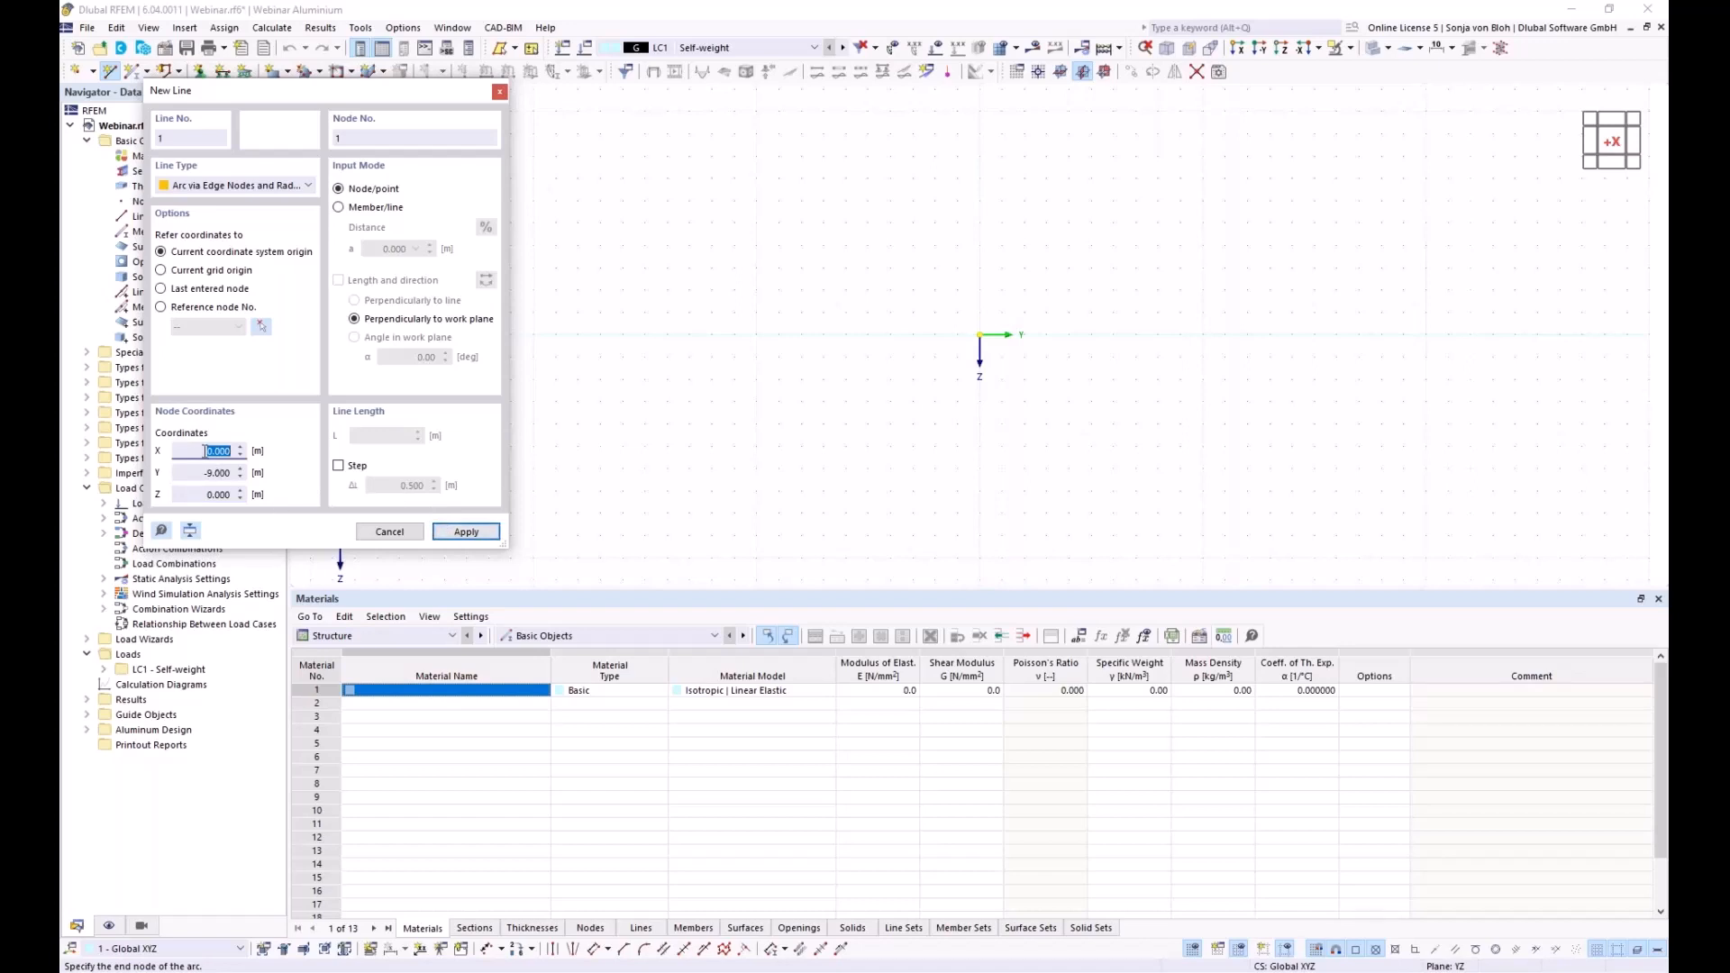
# End the arc at Y -3, Z -5.5 and draw it with radius 9
pyautogui.press('Tab')
pyautogui.press('BackSpace')
pyautogui.write('-3')
pyautogui.press('Tab')
pyautogui.write('-5')
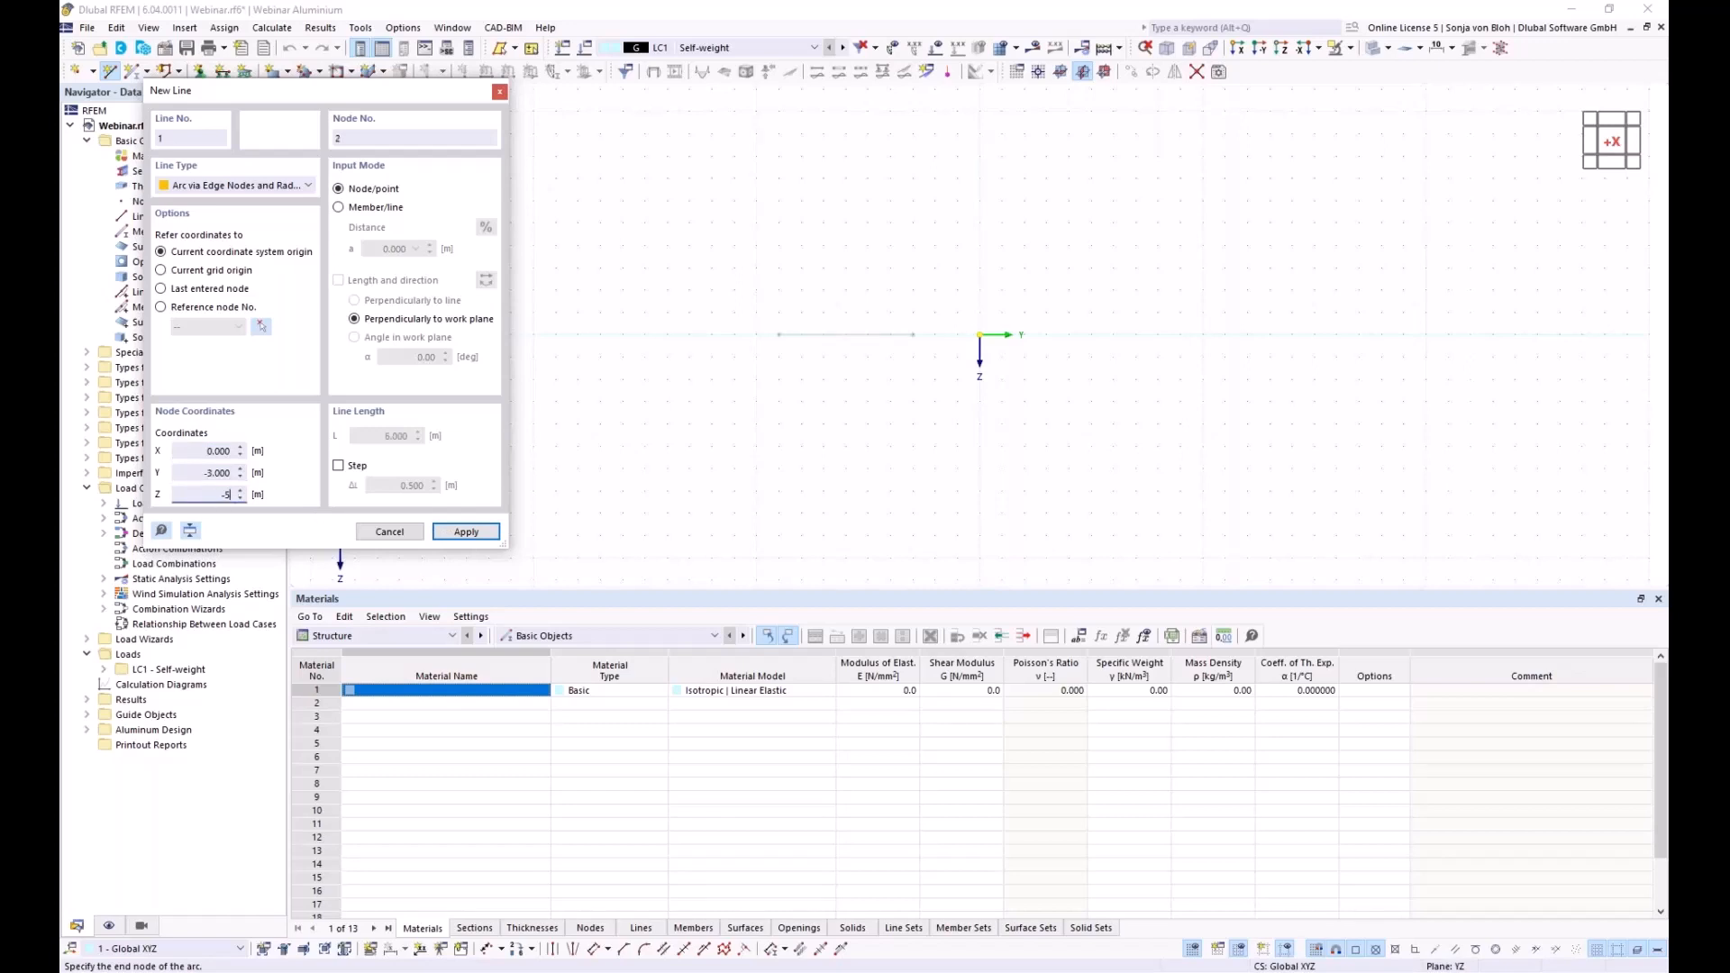
pyautogui.write(',5')
pyautogui.click(464, 531)
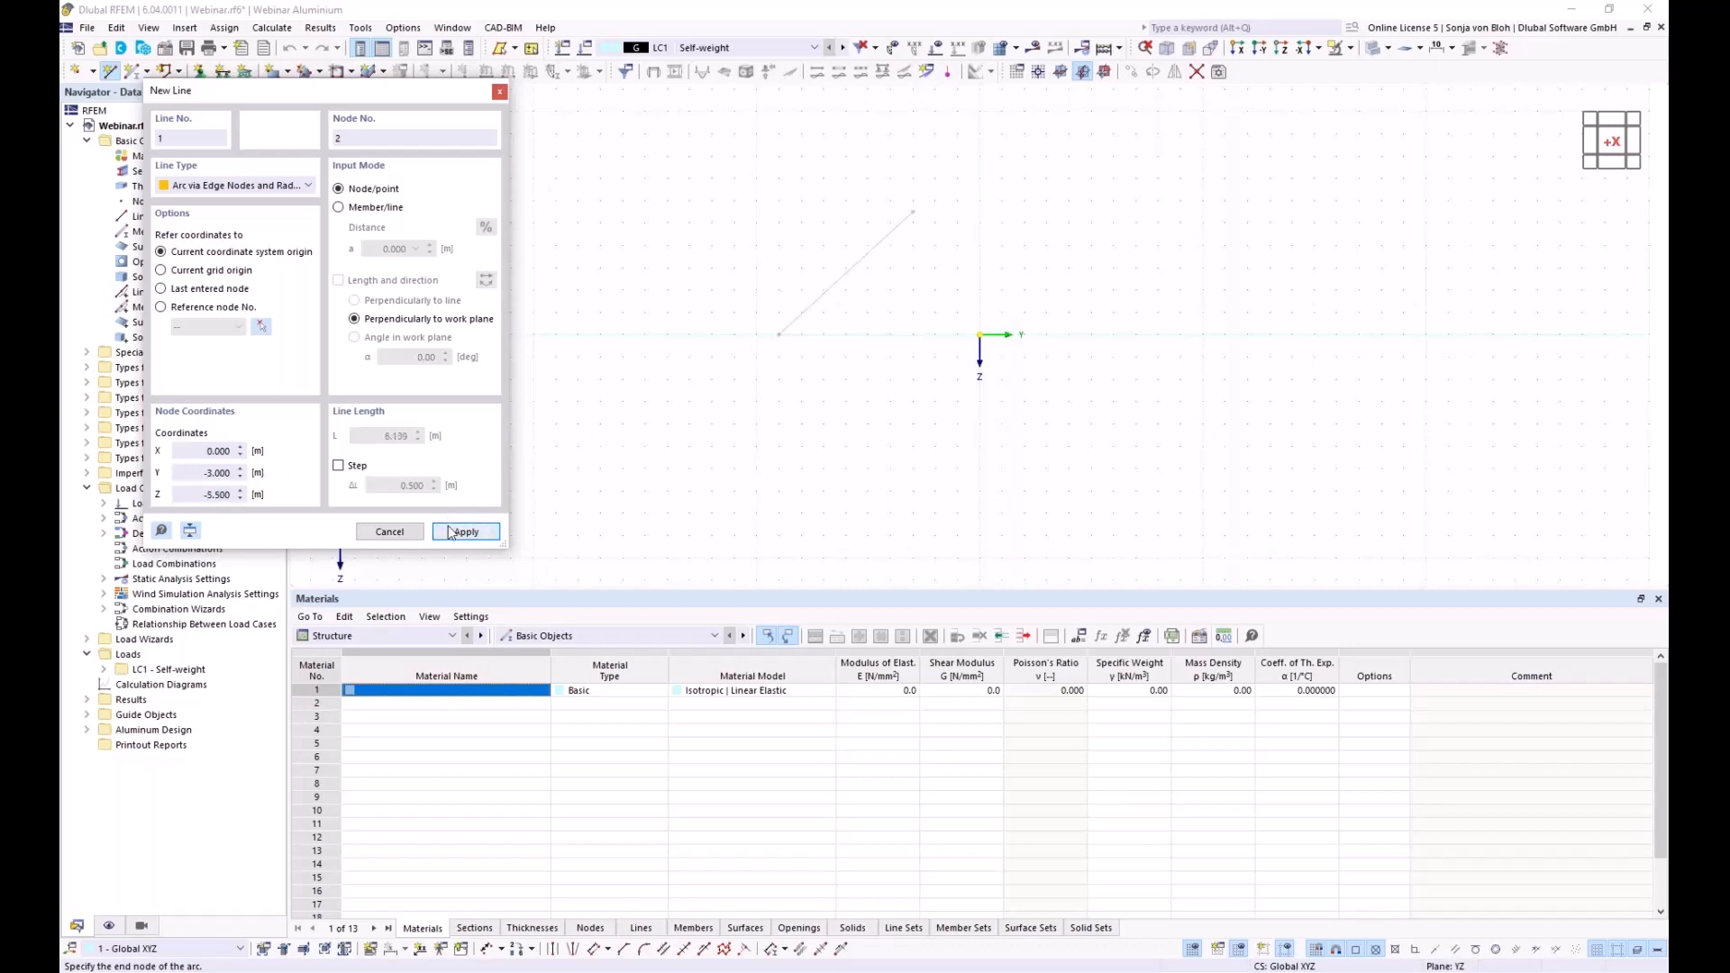
pyautogui.moveTo(240, 92); pyautogui.dragTo(1094, 238)
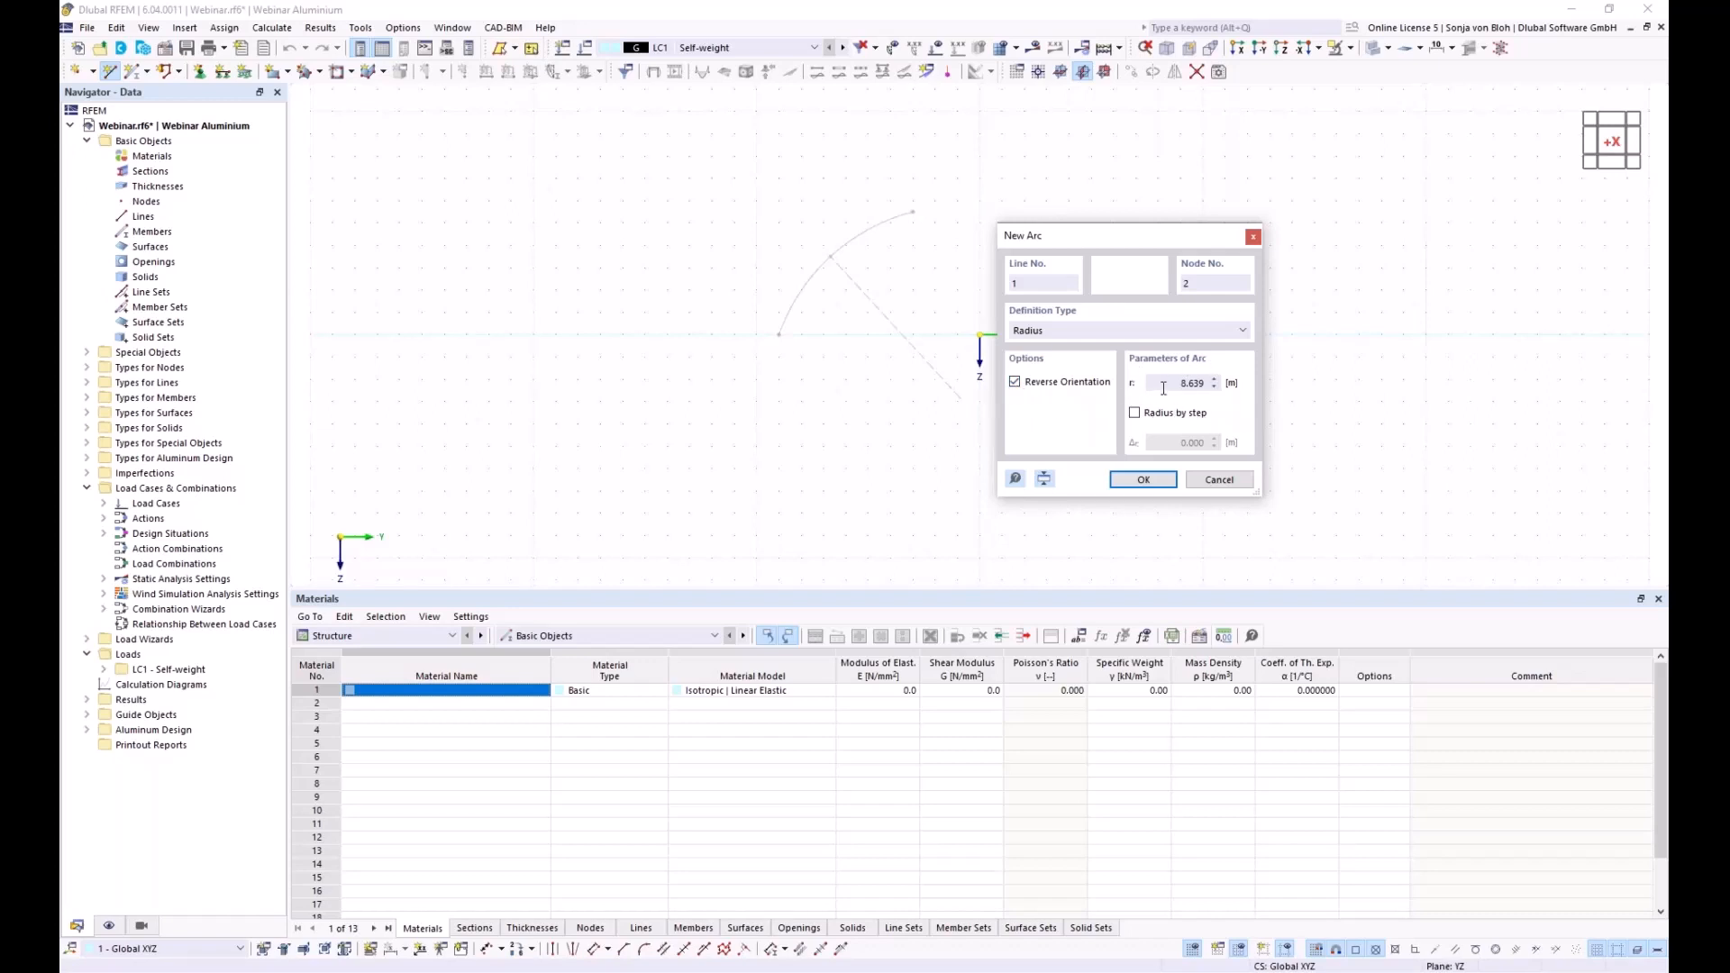
pyautogui.moveTo(1163, 388); pyautogui.dragTo(1204, 381)
pyautogui.write('9')
pyautogui.click(1126, 478)
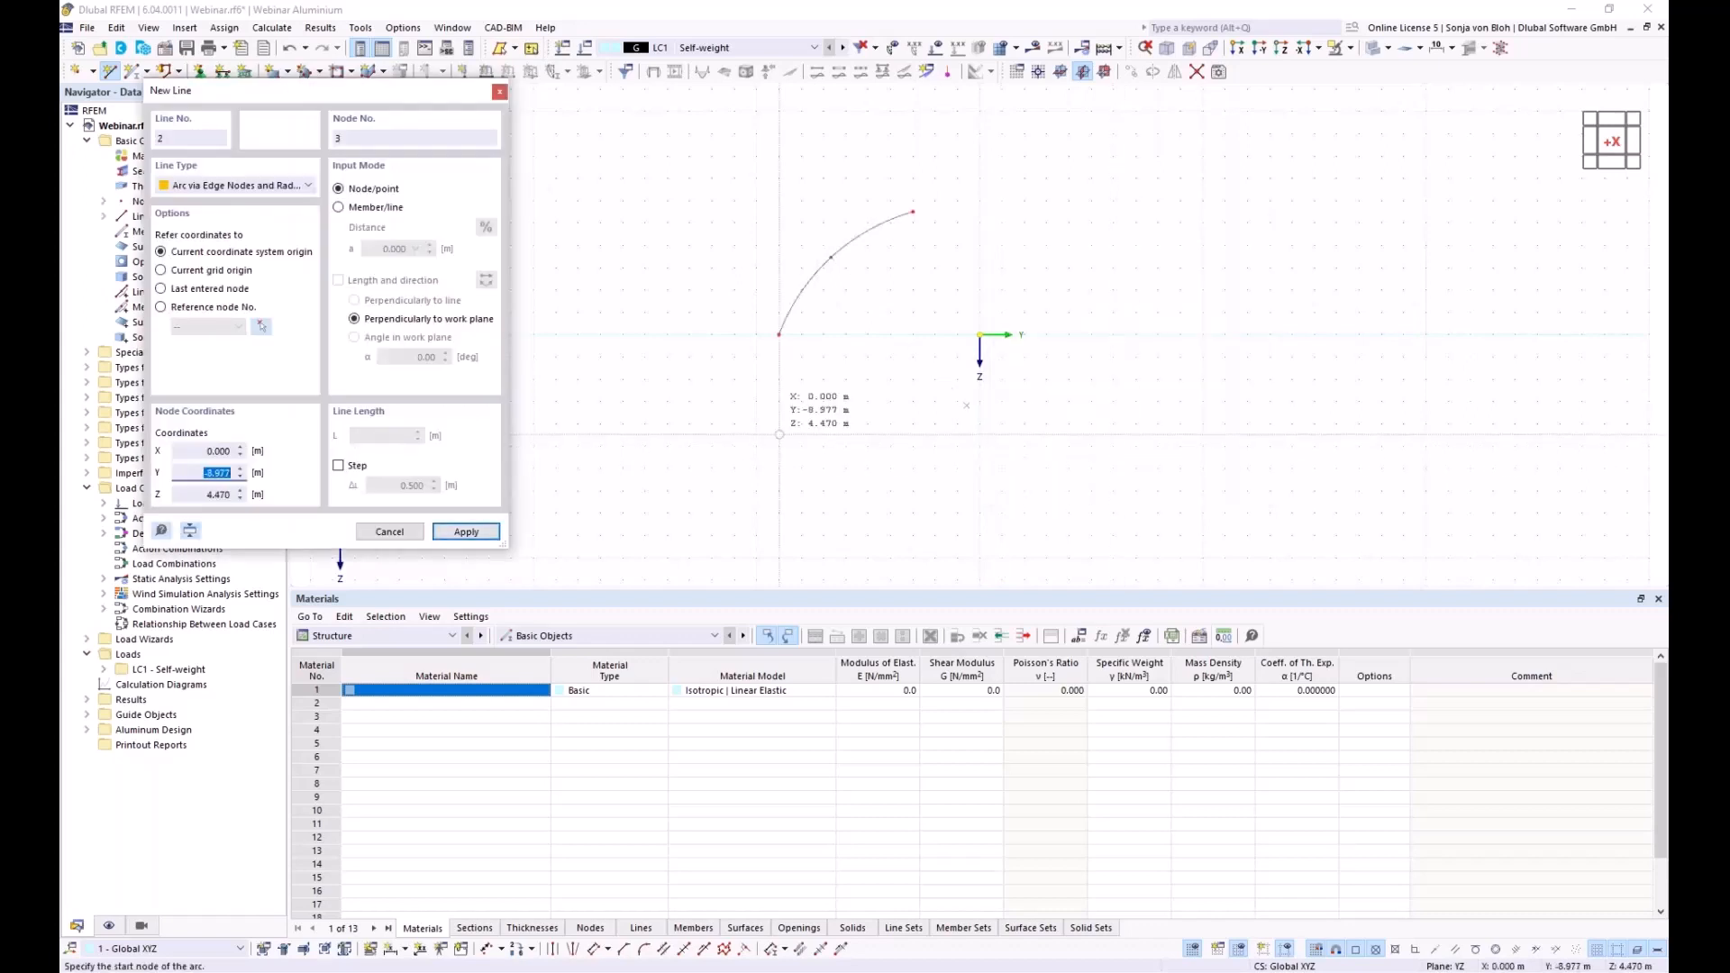
pyautogui.press('Escape')
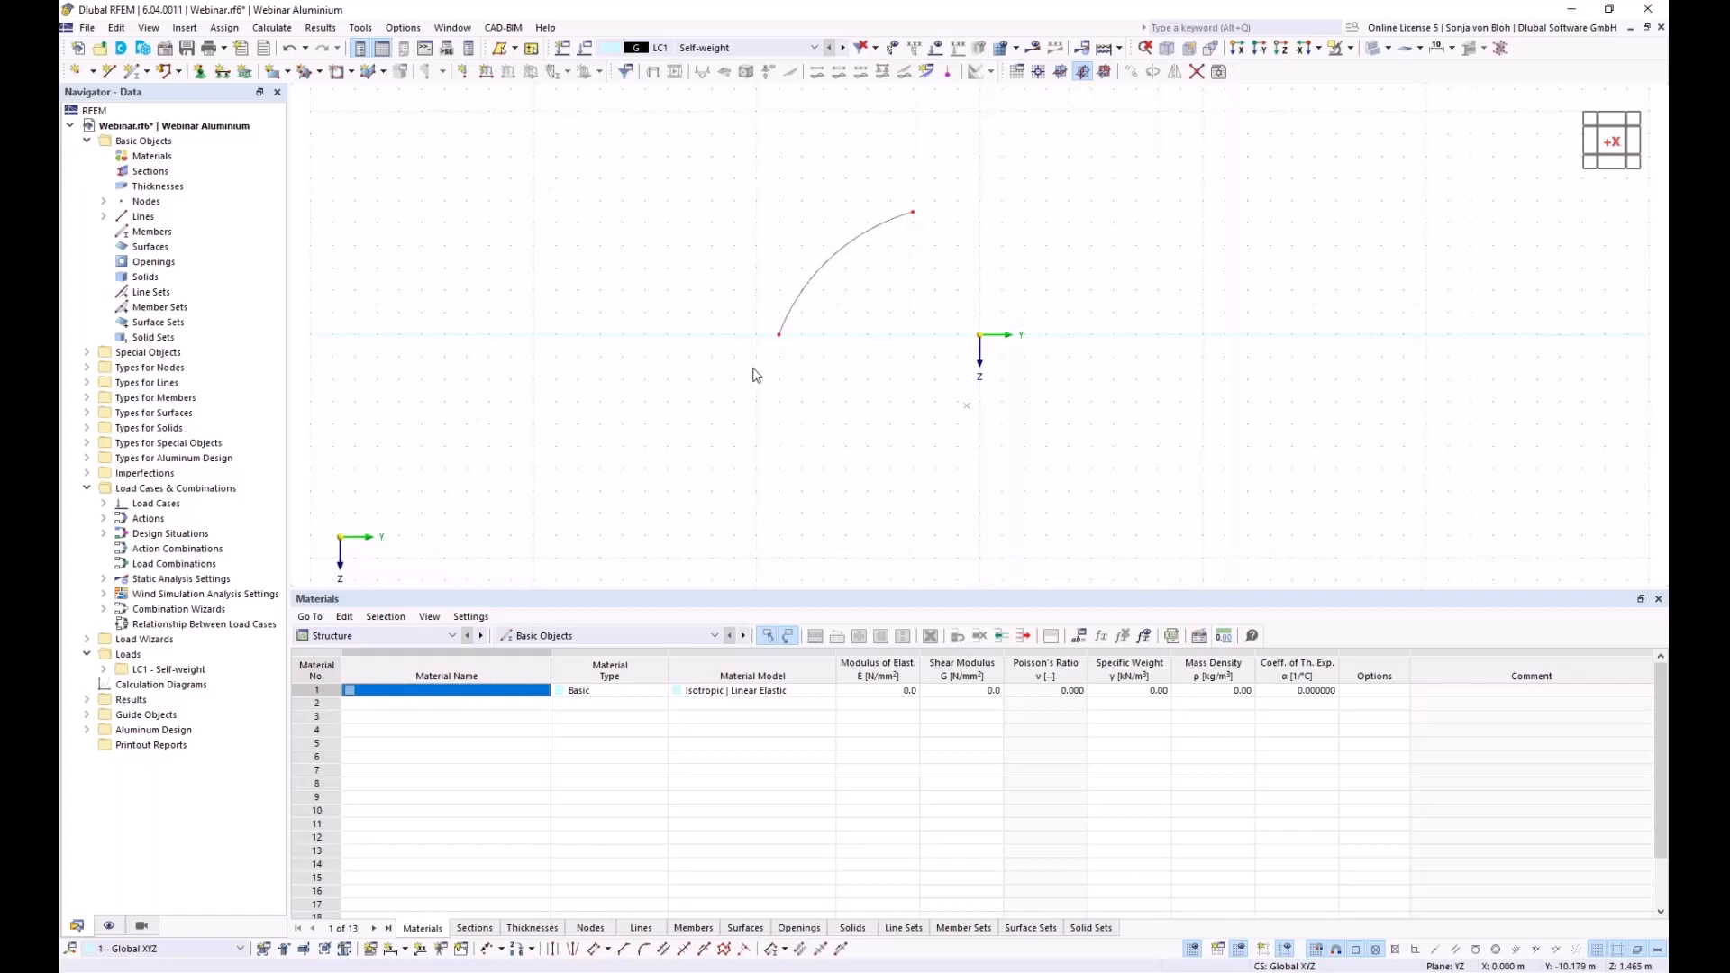
# Divide the arc line with 3 intermediate nodes
pyautogui.rightClick(826, 274)
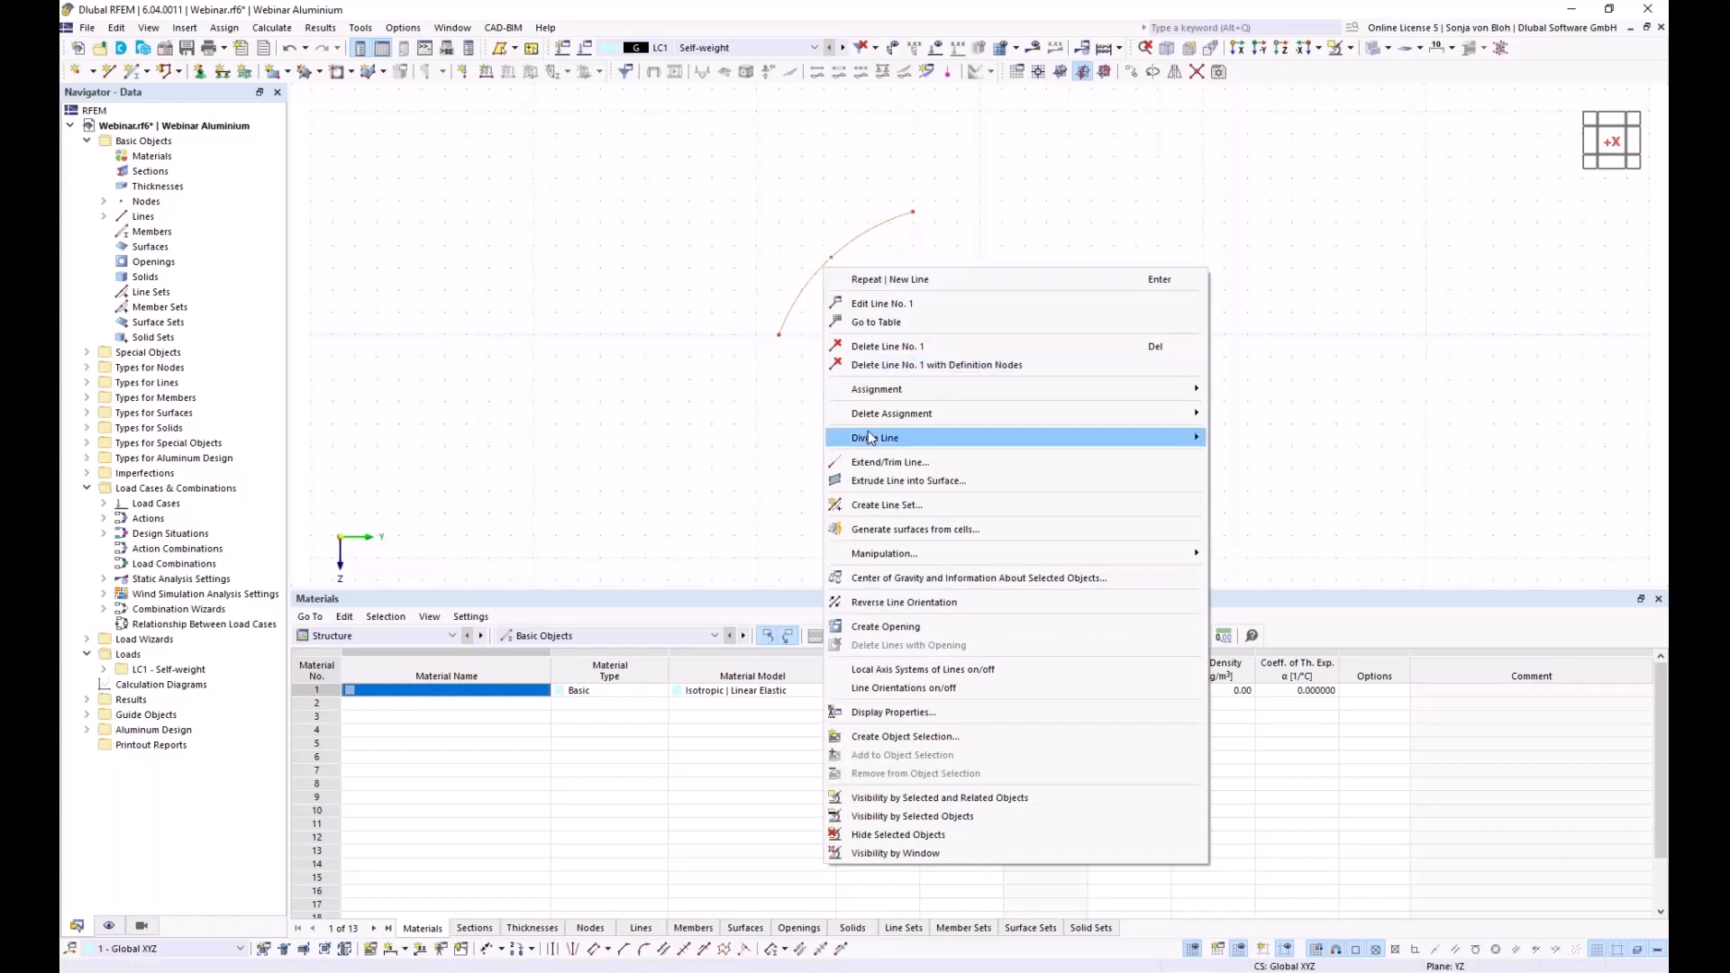
pyautogui.moveTo(870, 438)
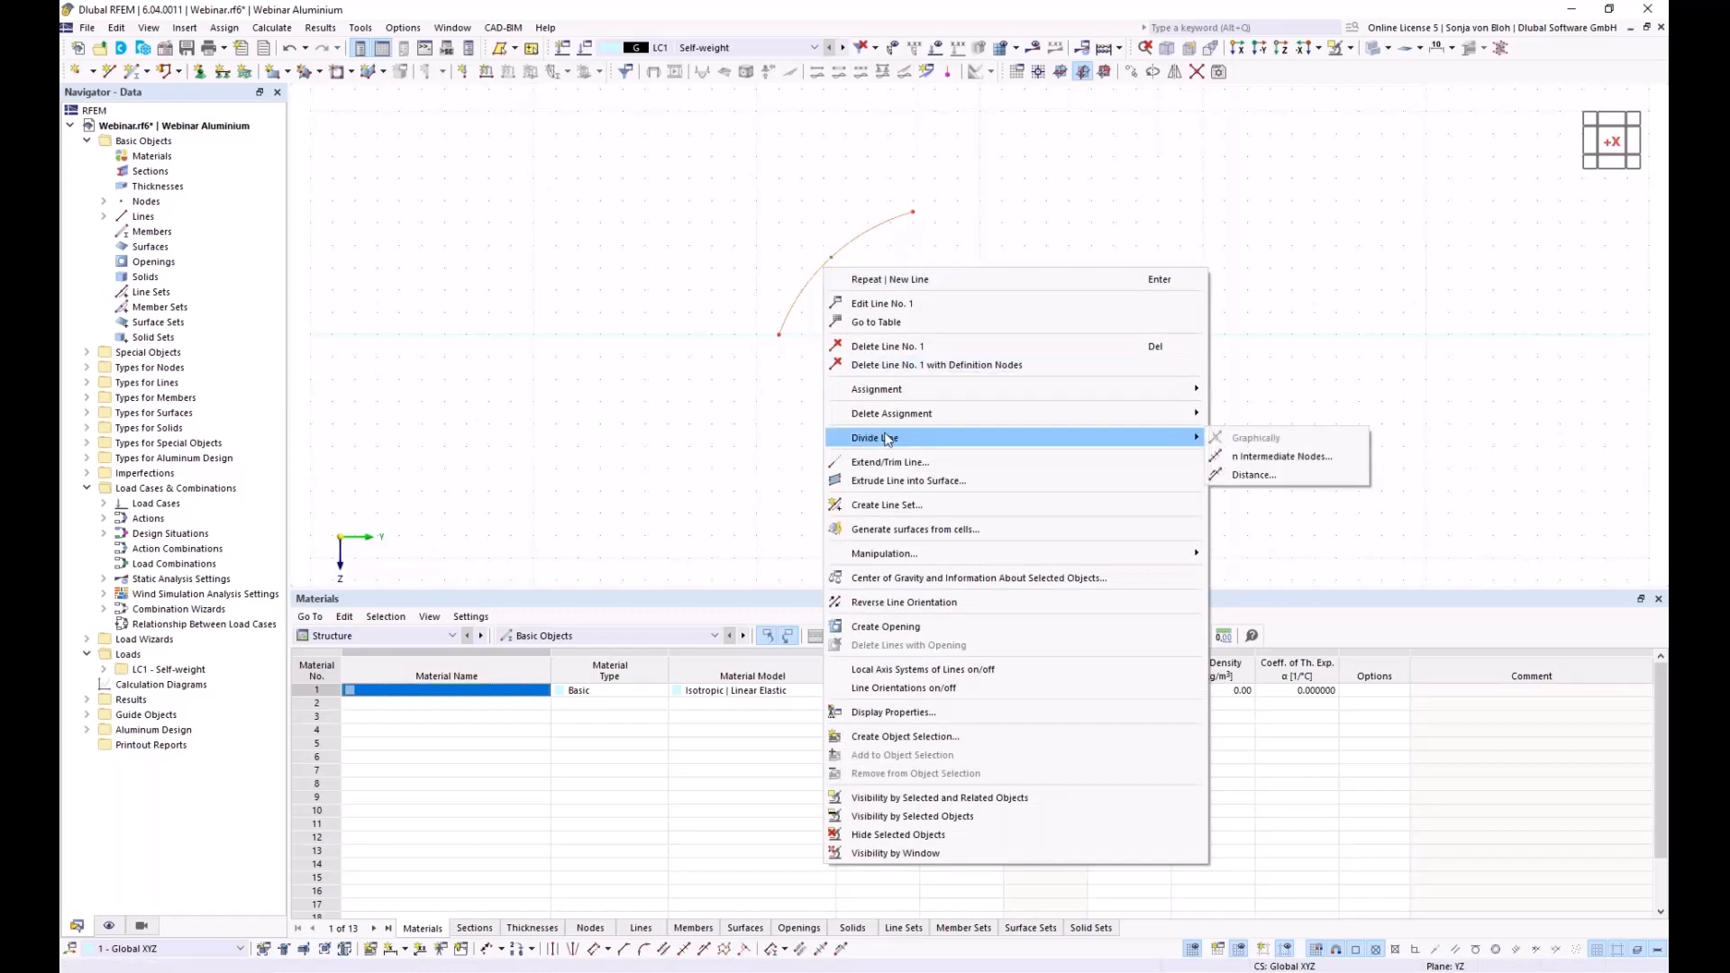
pyautogui.click(1264, 457)
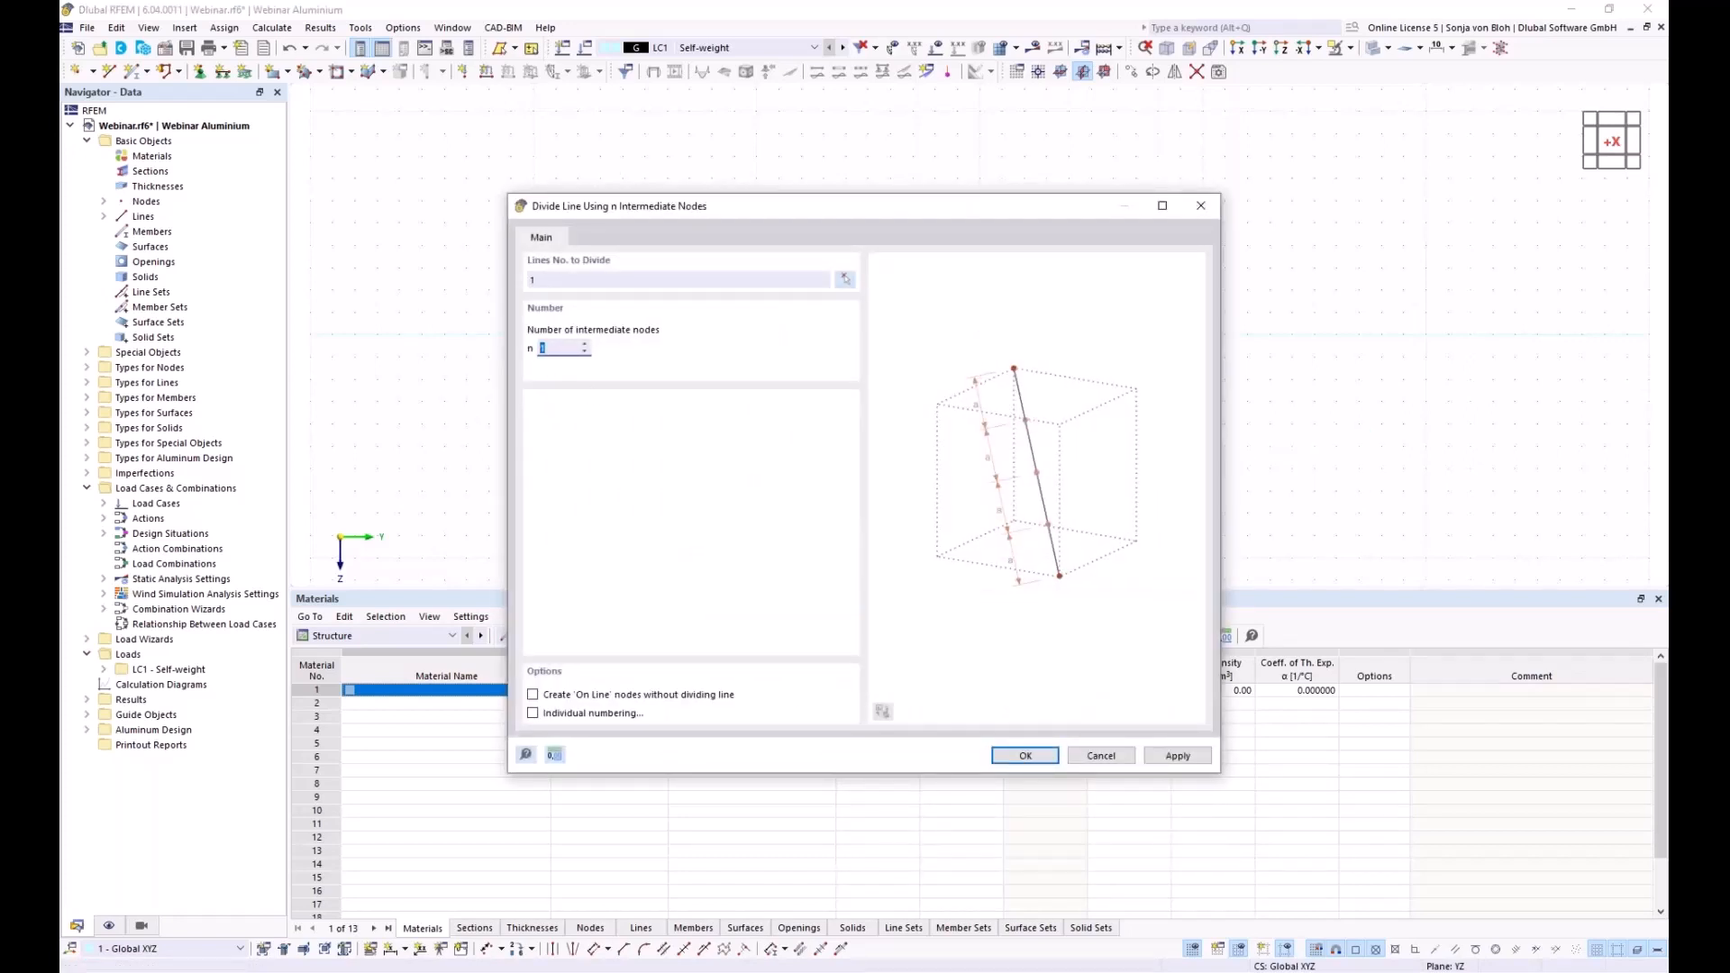
pyautogui.write('3')
pyautogui.click(1030, 755)
pyautogui.scroll(5, 889, 271)
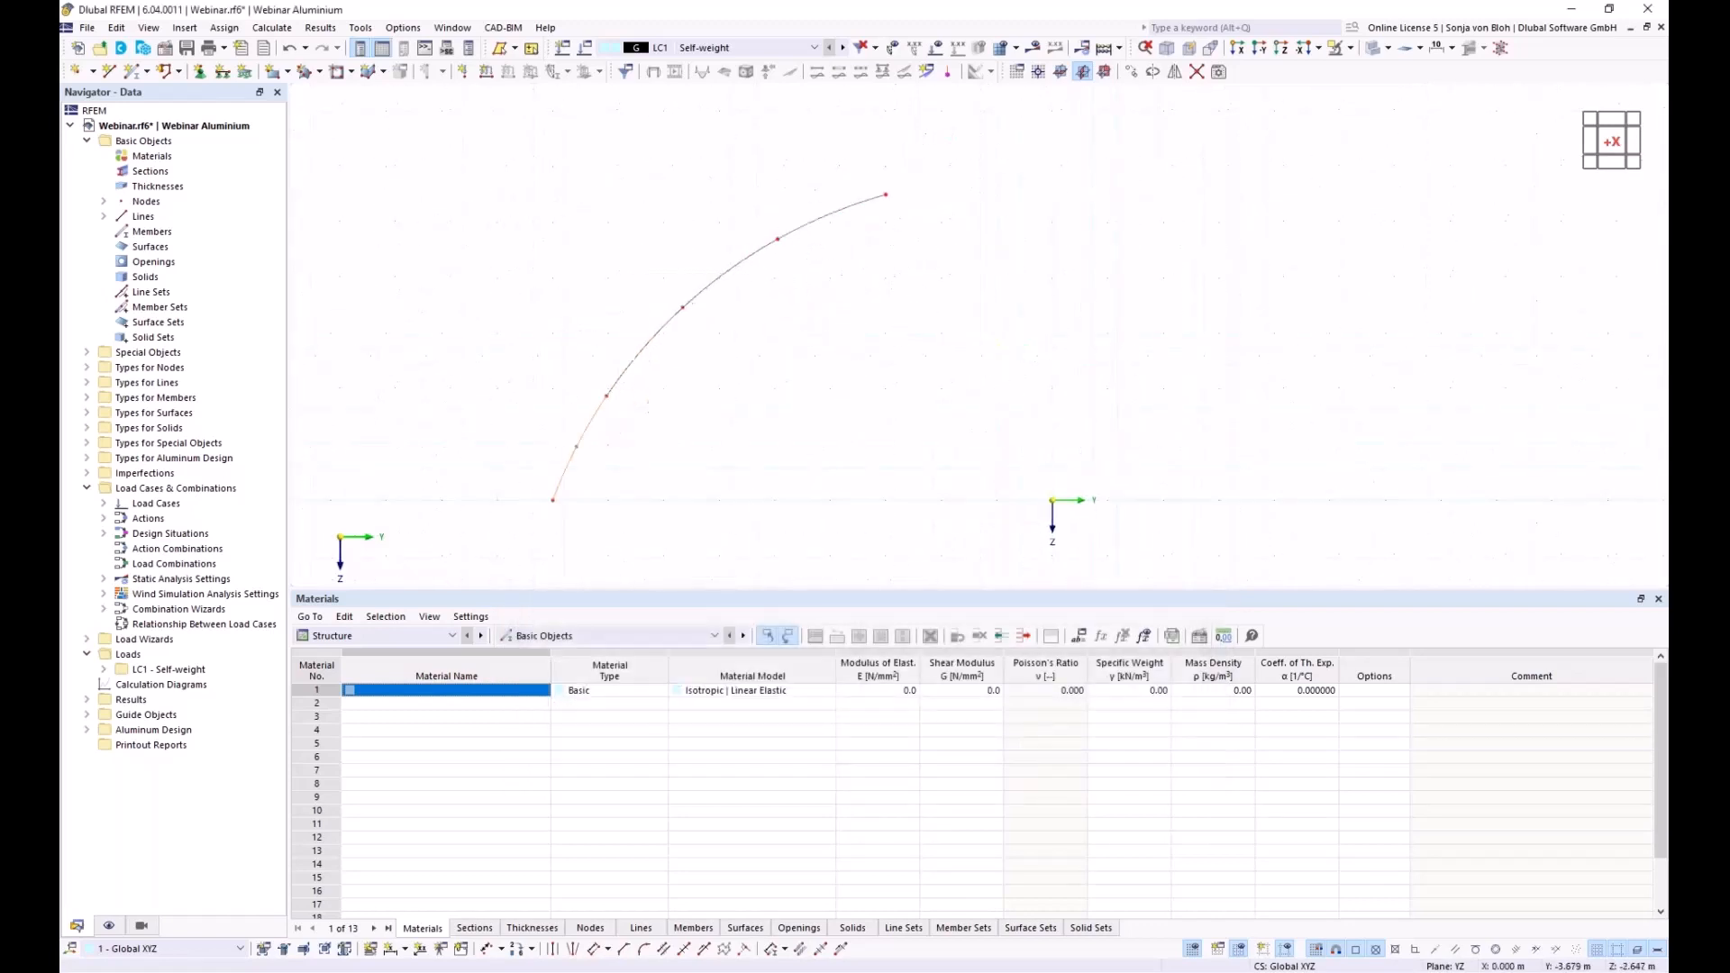
pyautogui.scroll(-1, 853, 347)
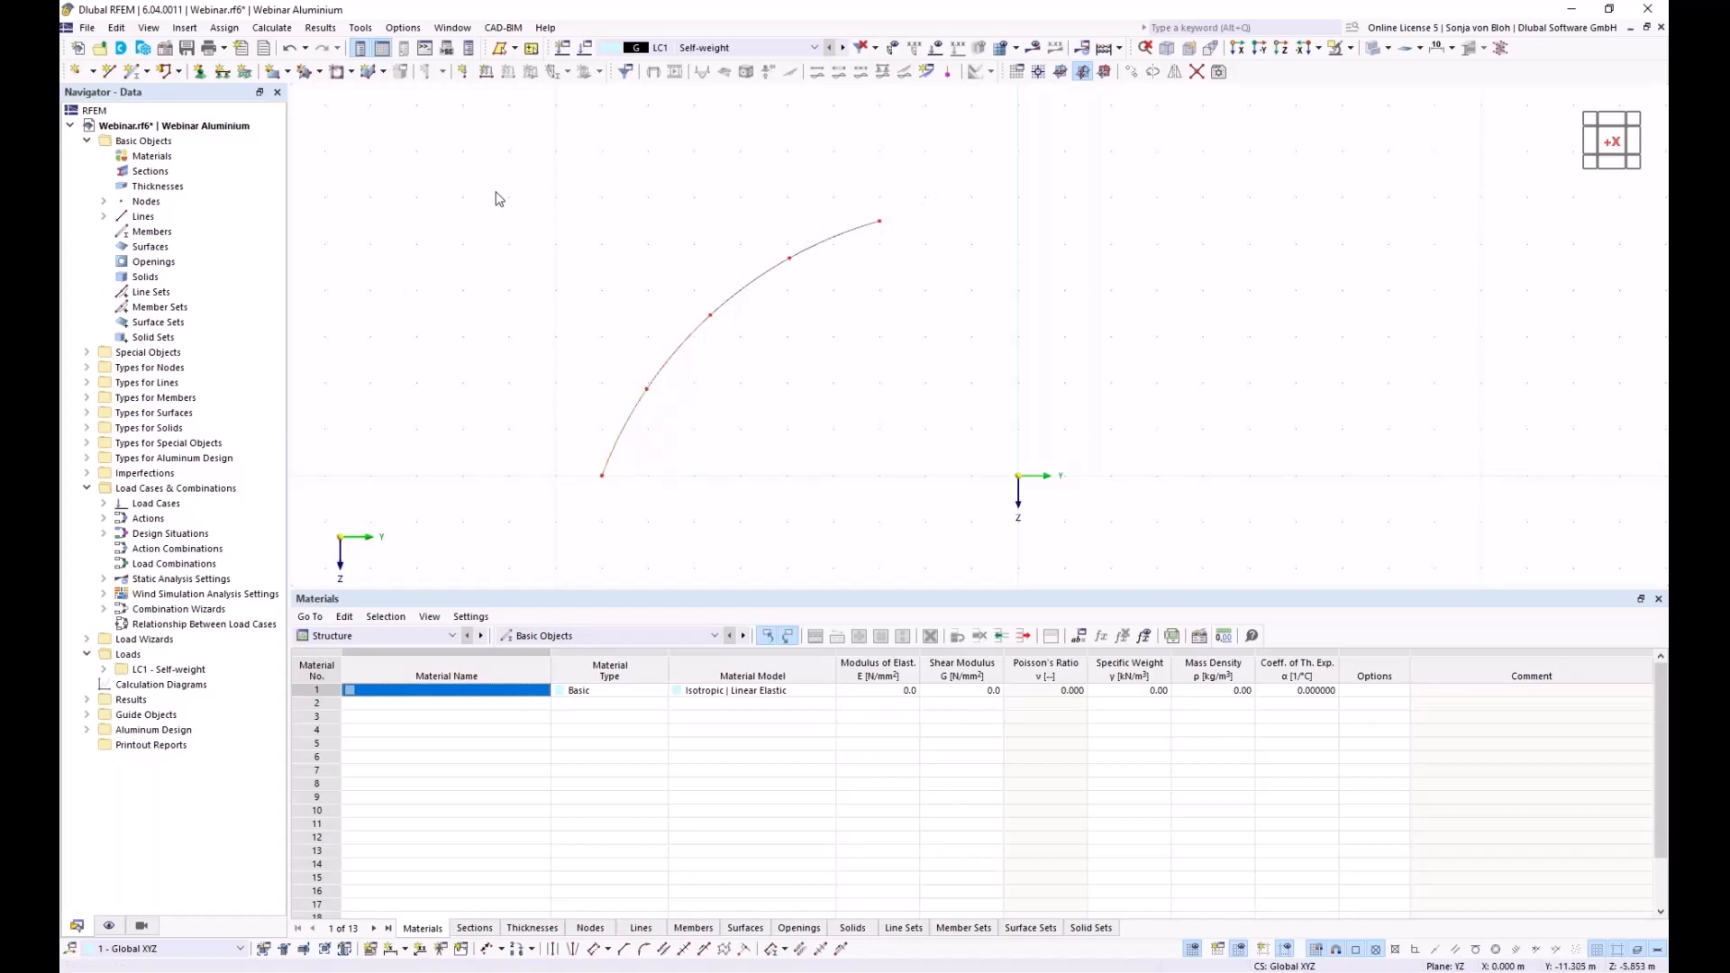
# Delete the four arc lines, keeping only the five nodes
pyautogui.moveTo(444, 134); pyautogui.dragTo(969, 539)
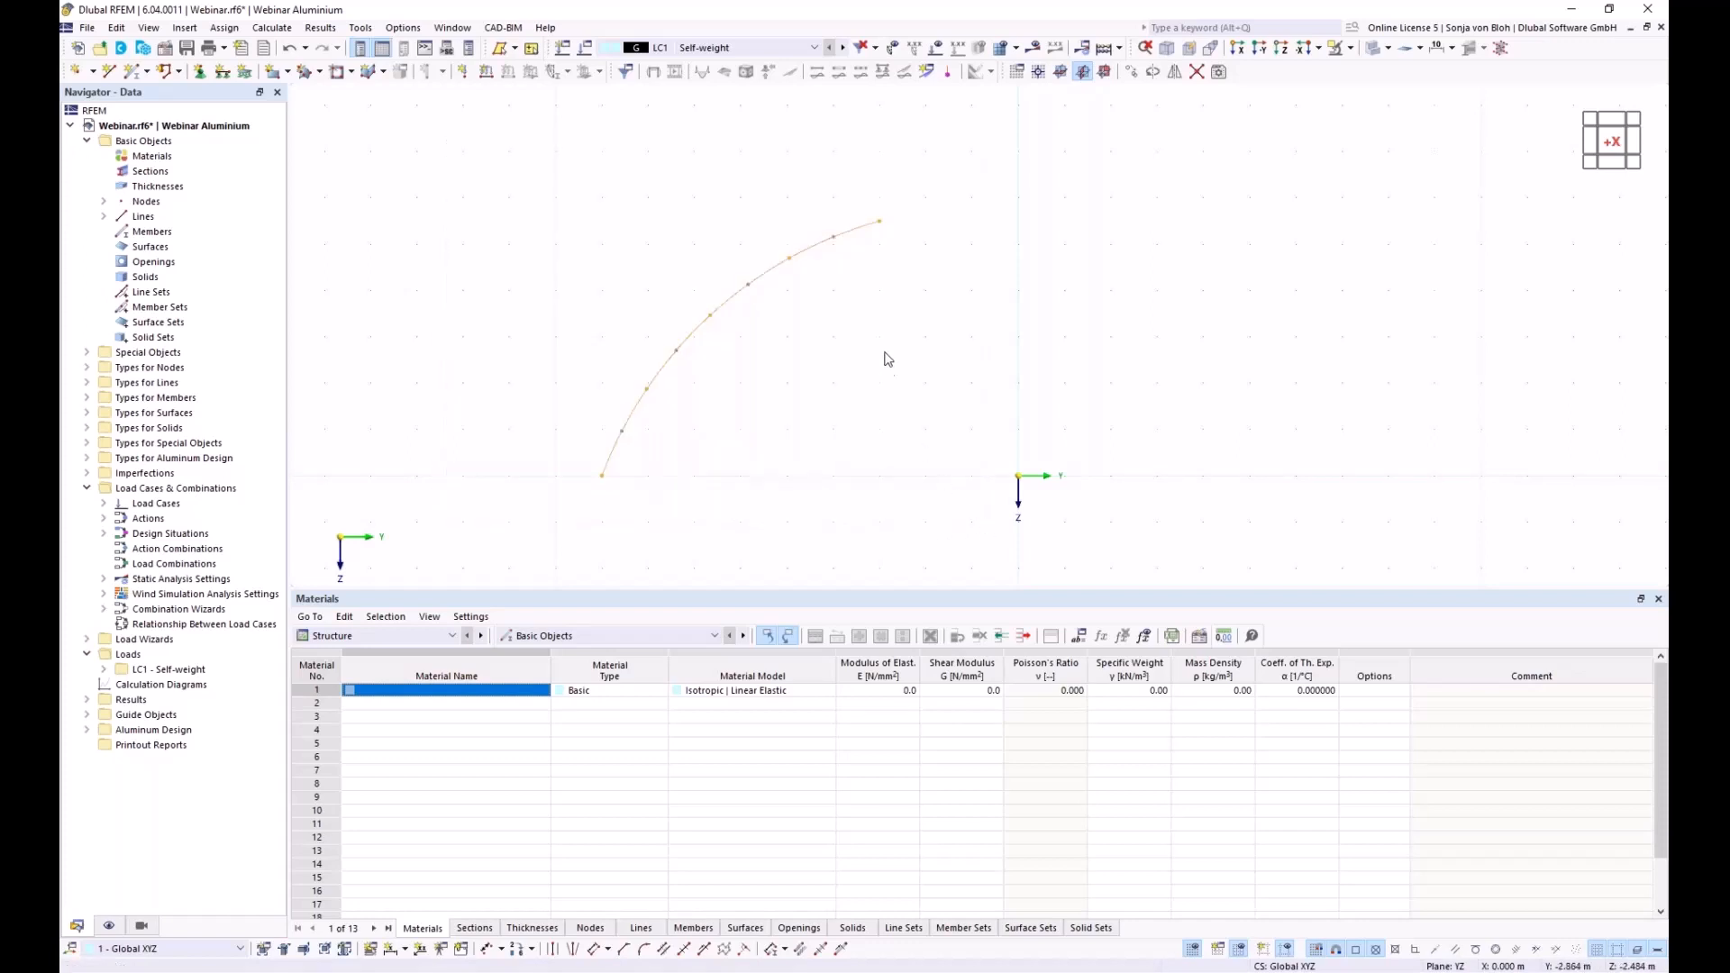
pyautogui.rightClick(811, 258)
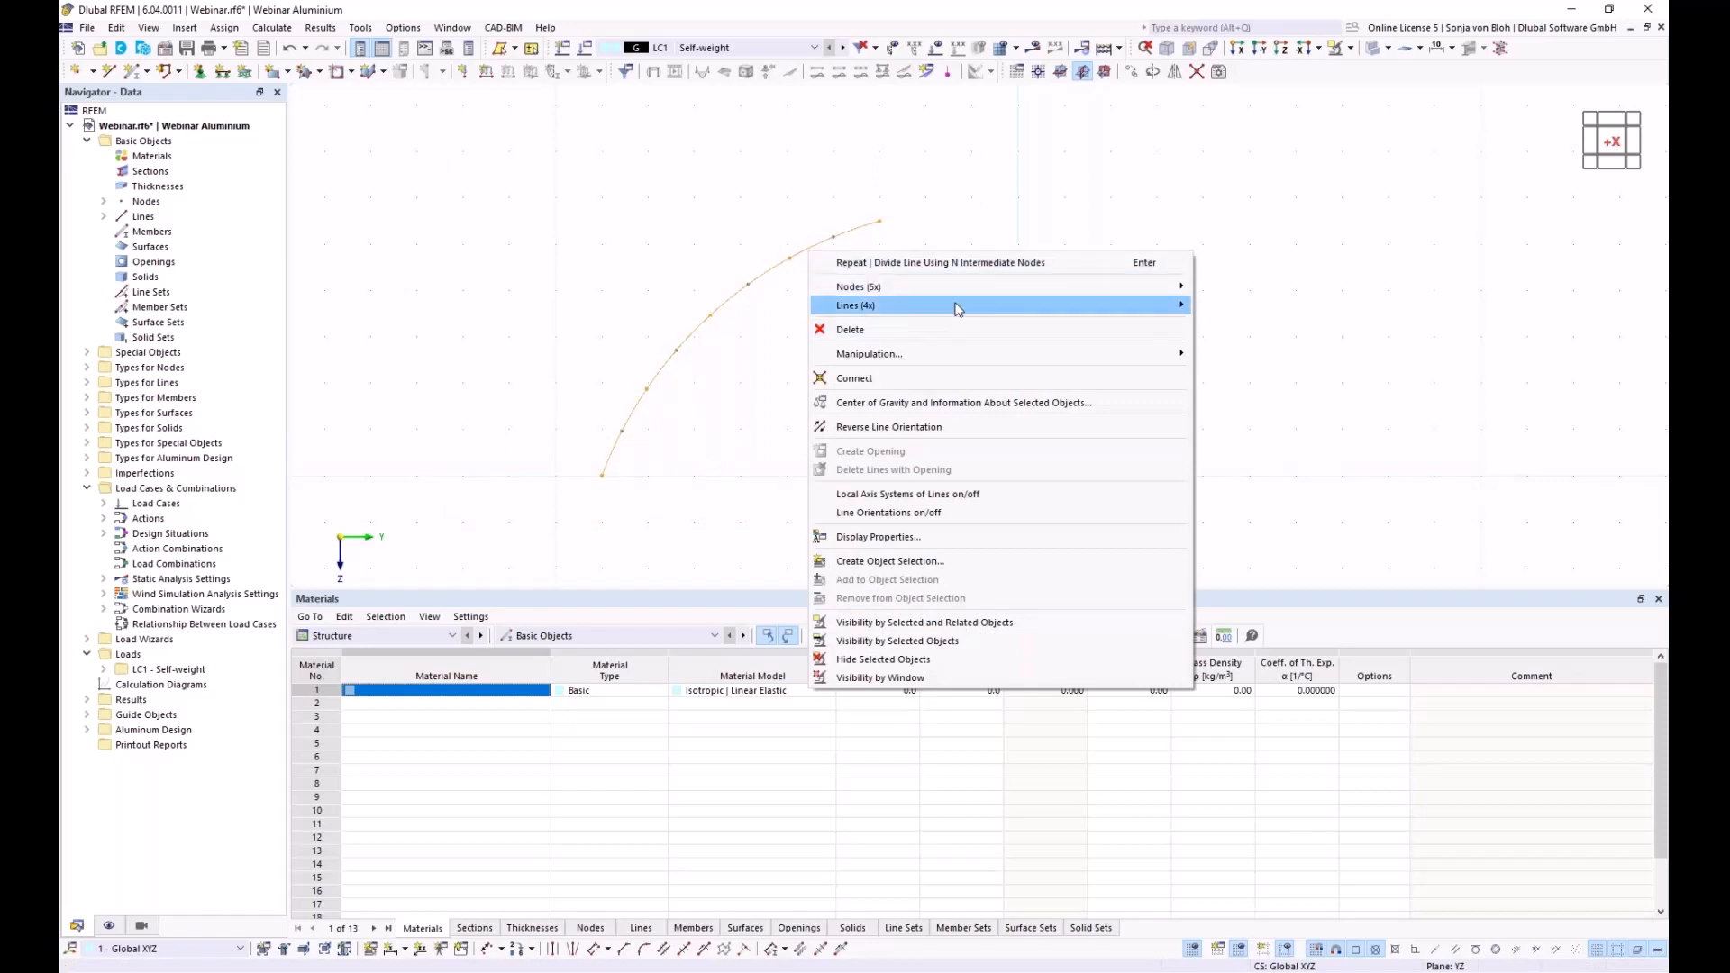
pyautogui.moveTo(958, 309)
pyautogui.click(1230, 347)
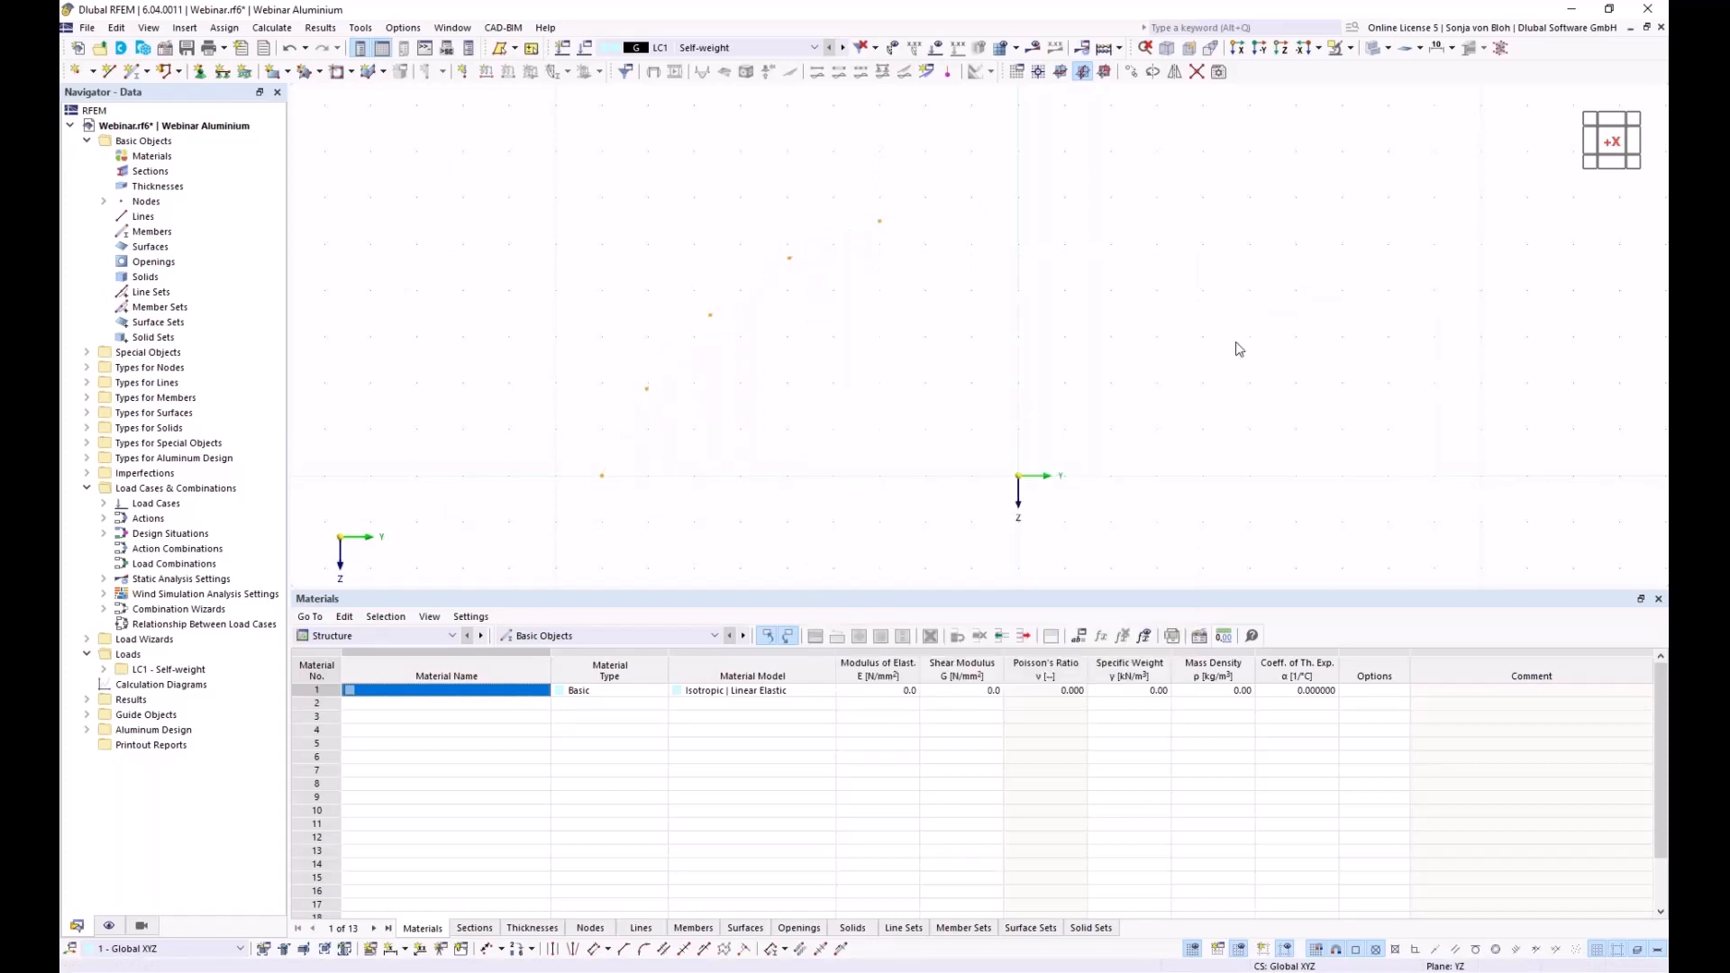
pyautogui.click(917, 374)
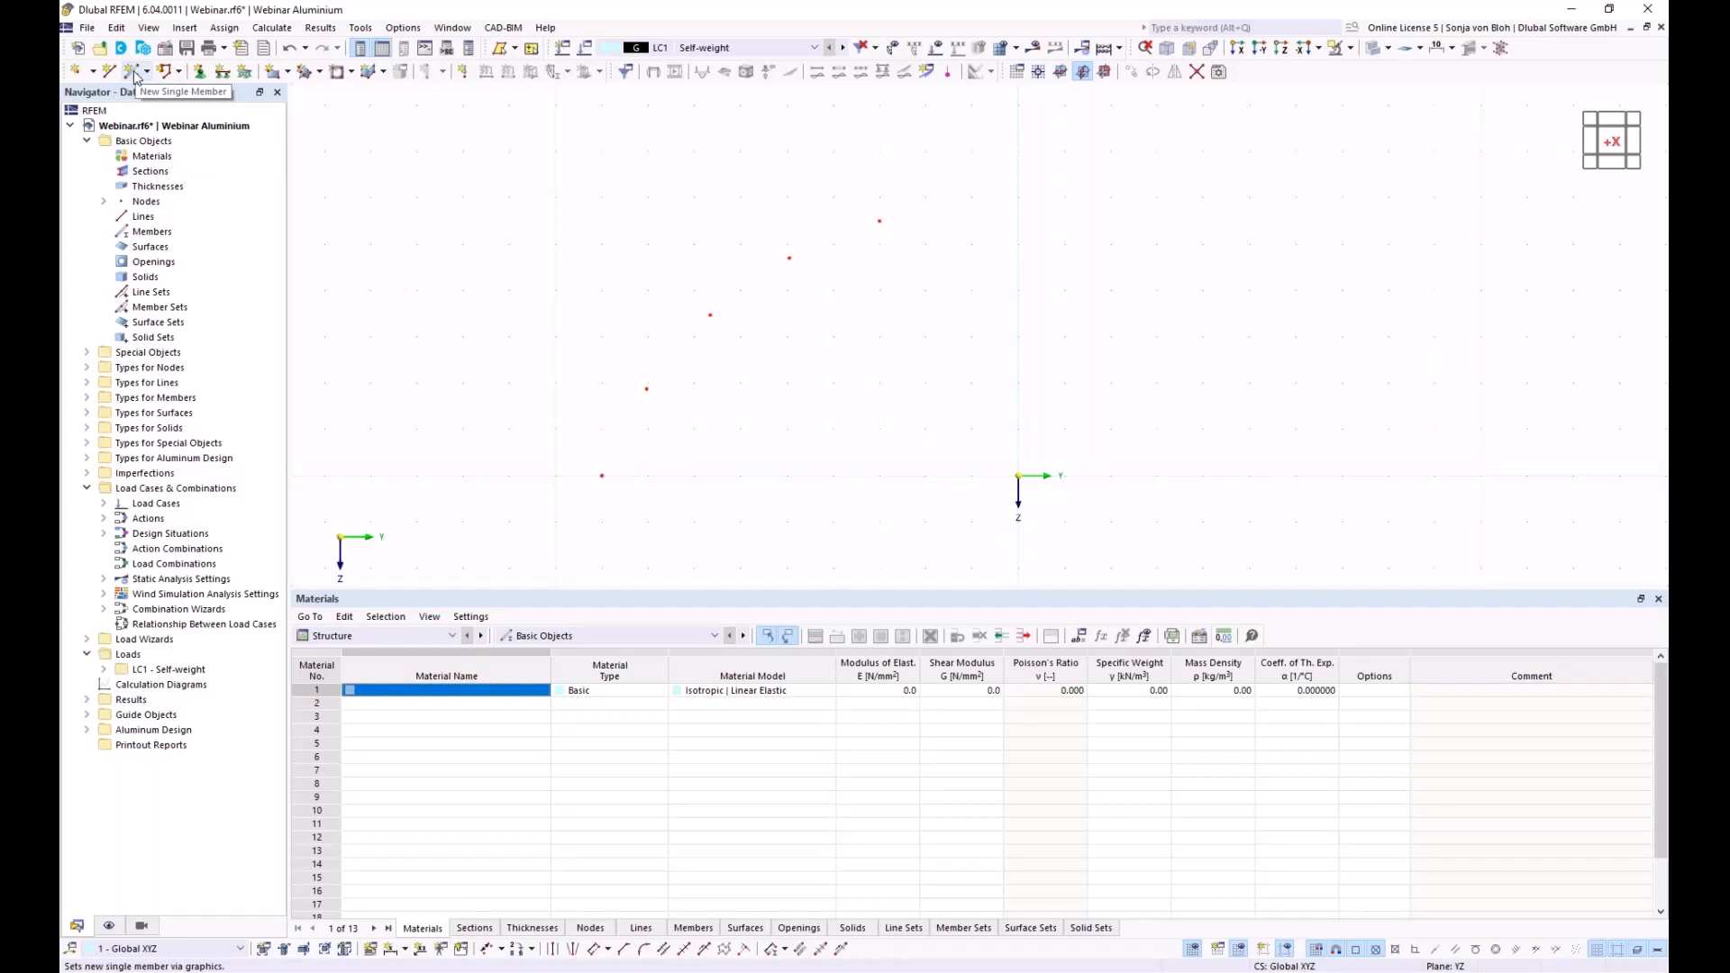
# For a new single member, import section 'RSECTION Aluprofil' (EN AW-6061 T6) from RSECTION
pyautogui.click(134, 78)
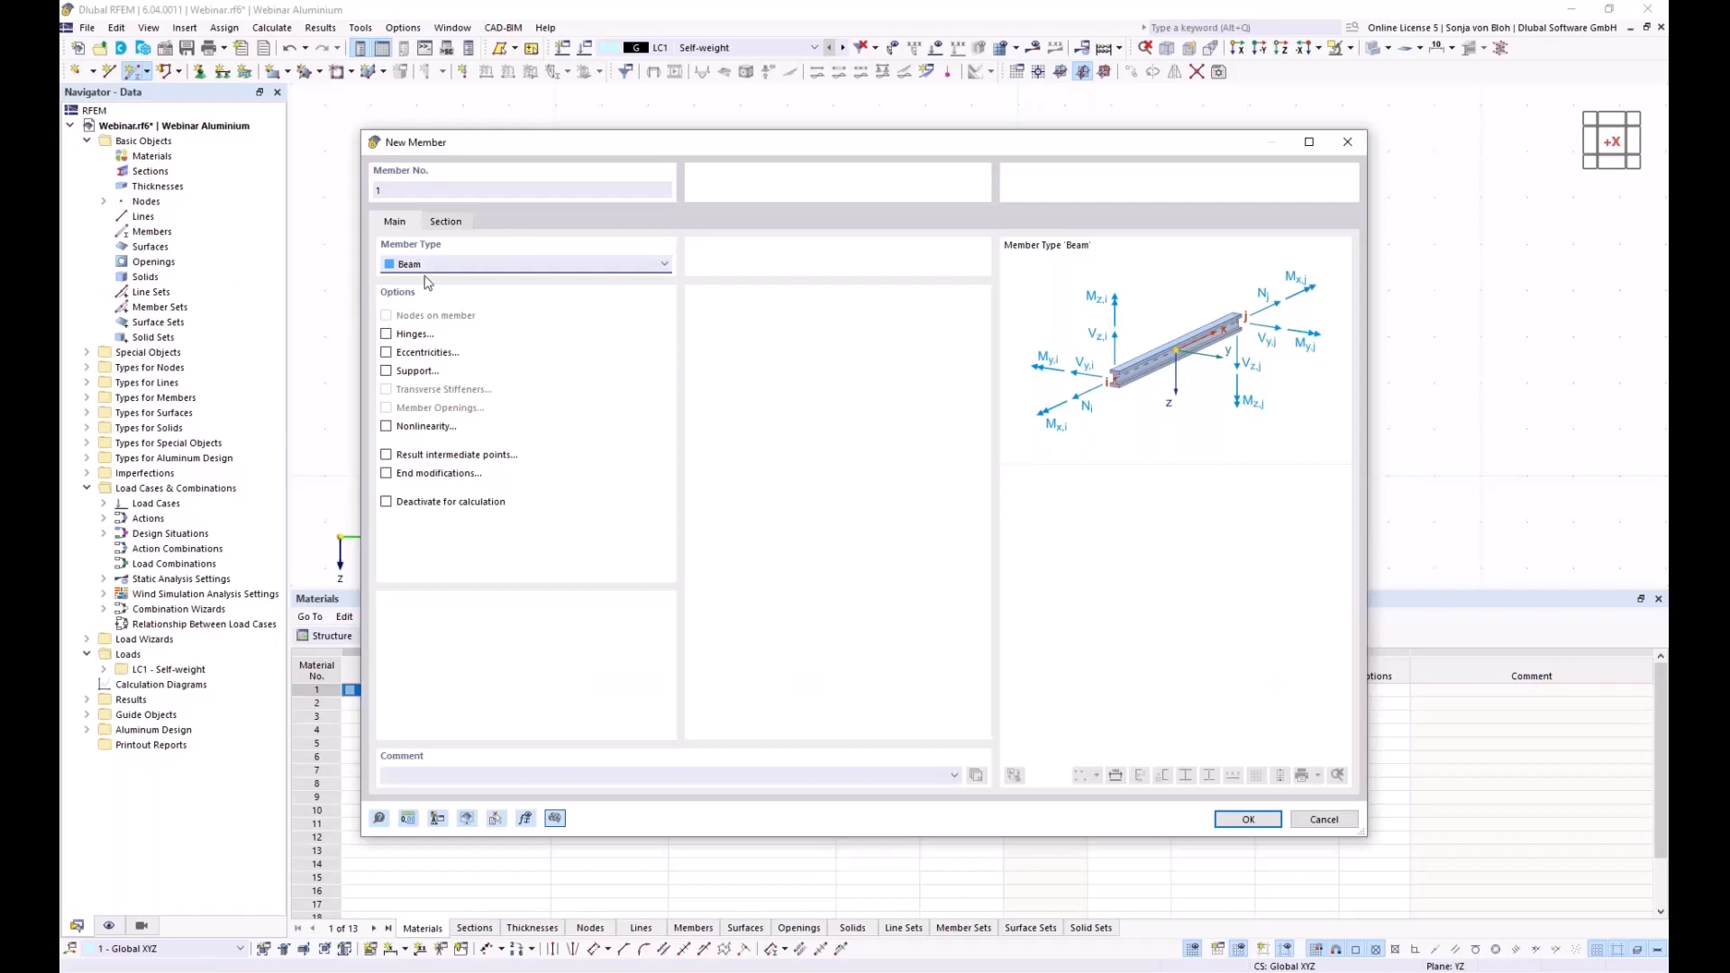
pyautogui.click(457, 224)
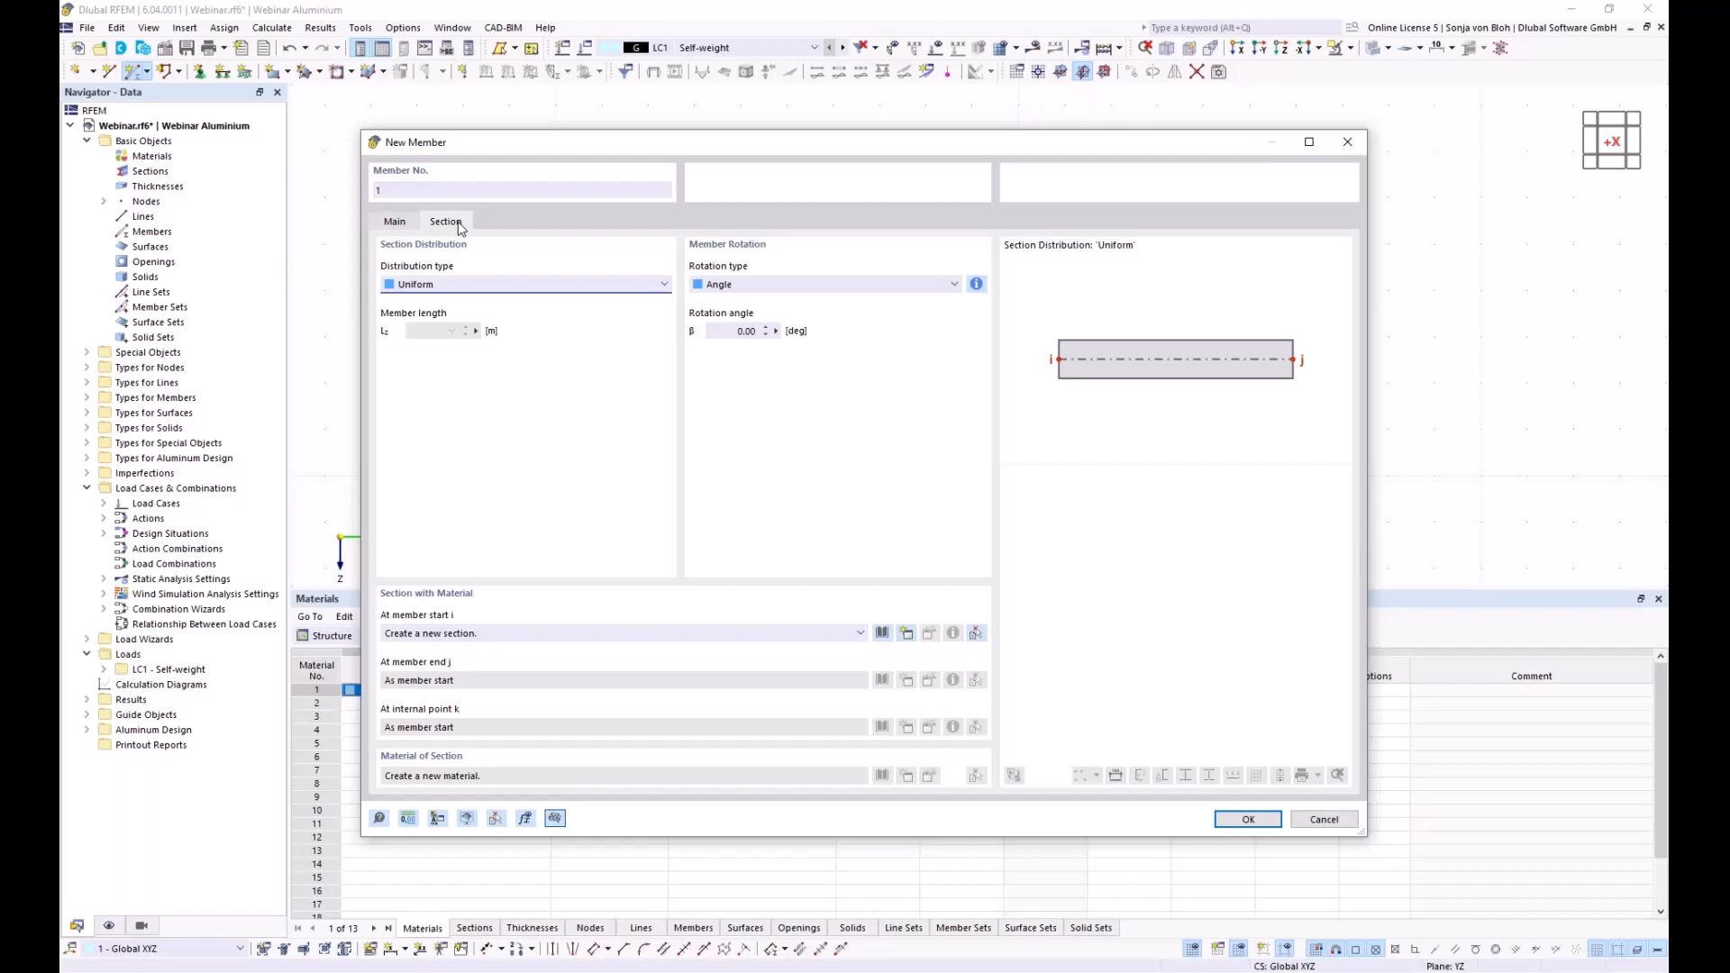
pyautogui.click(907, 634)
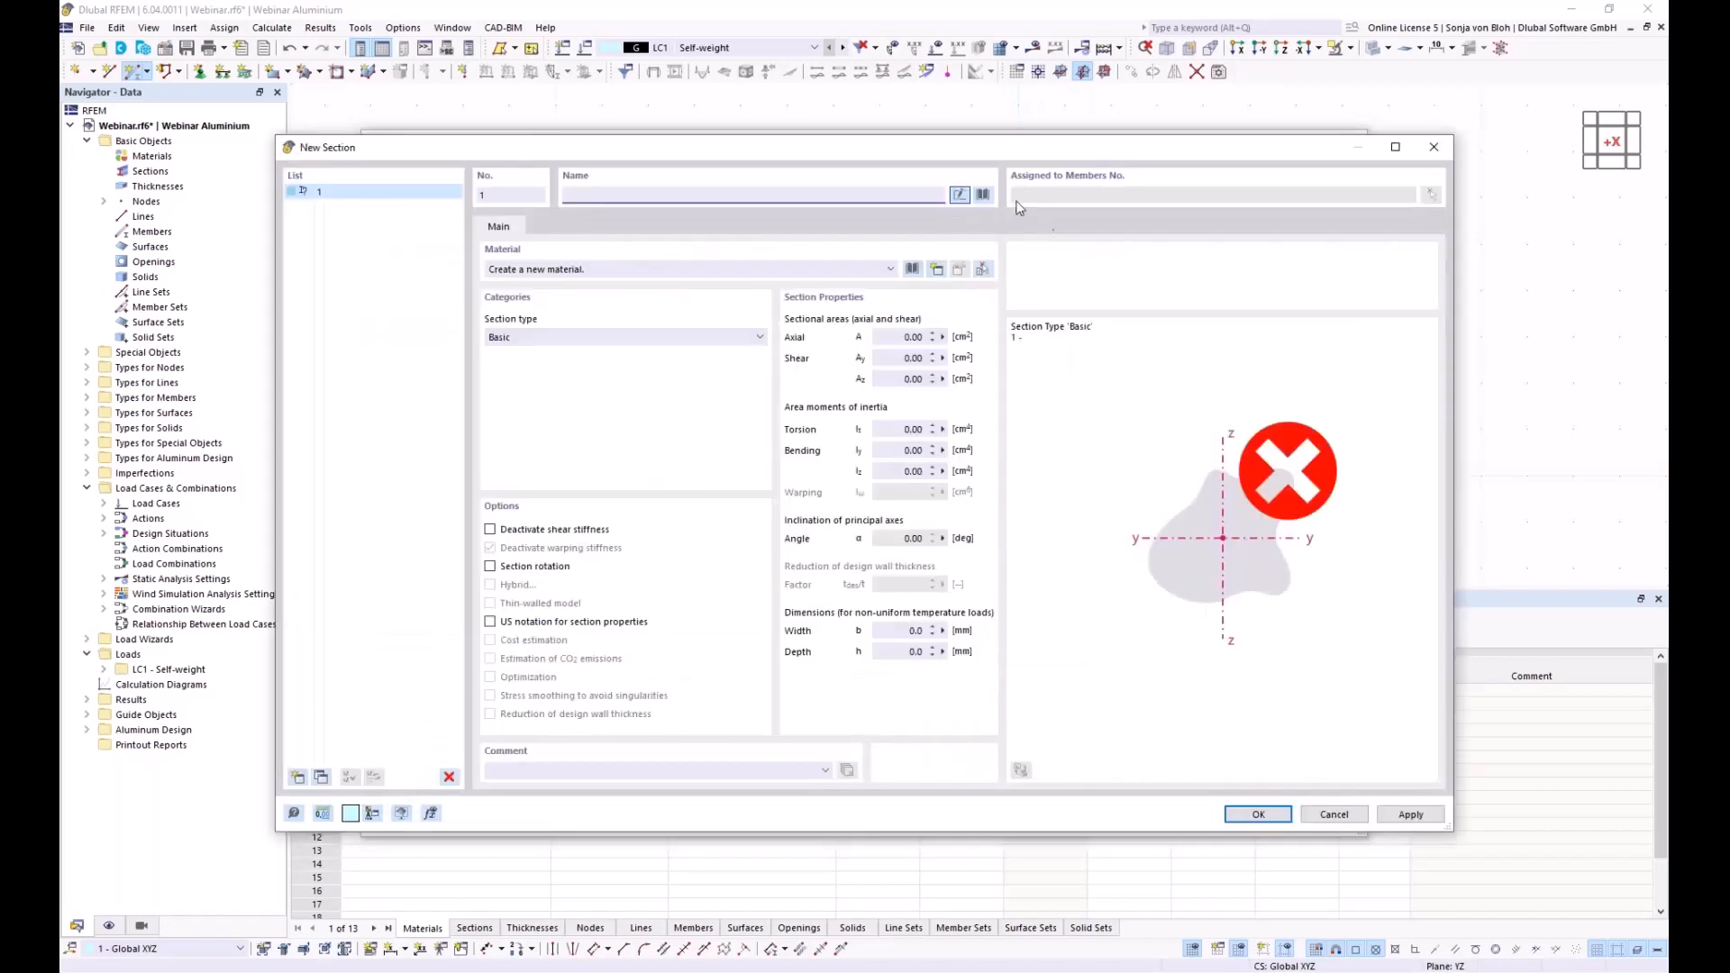
pyautogui.click(983, 194)
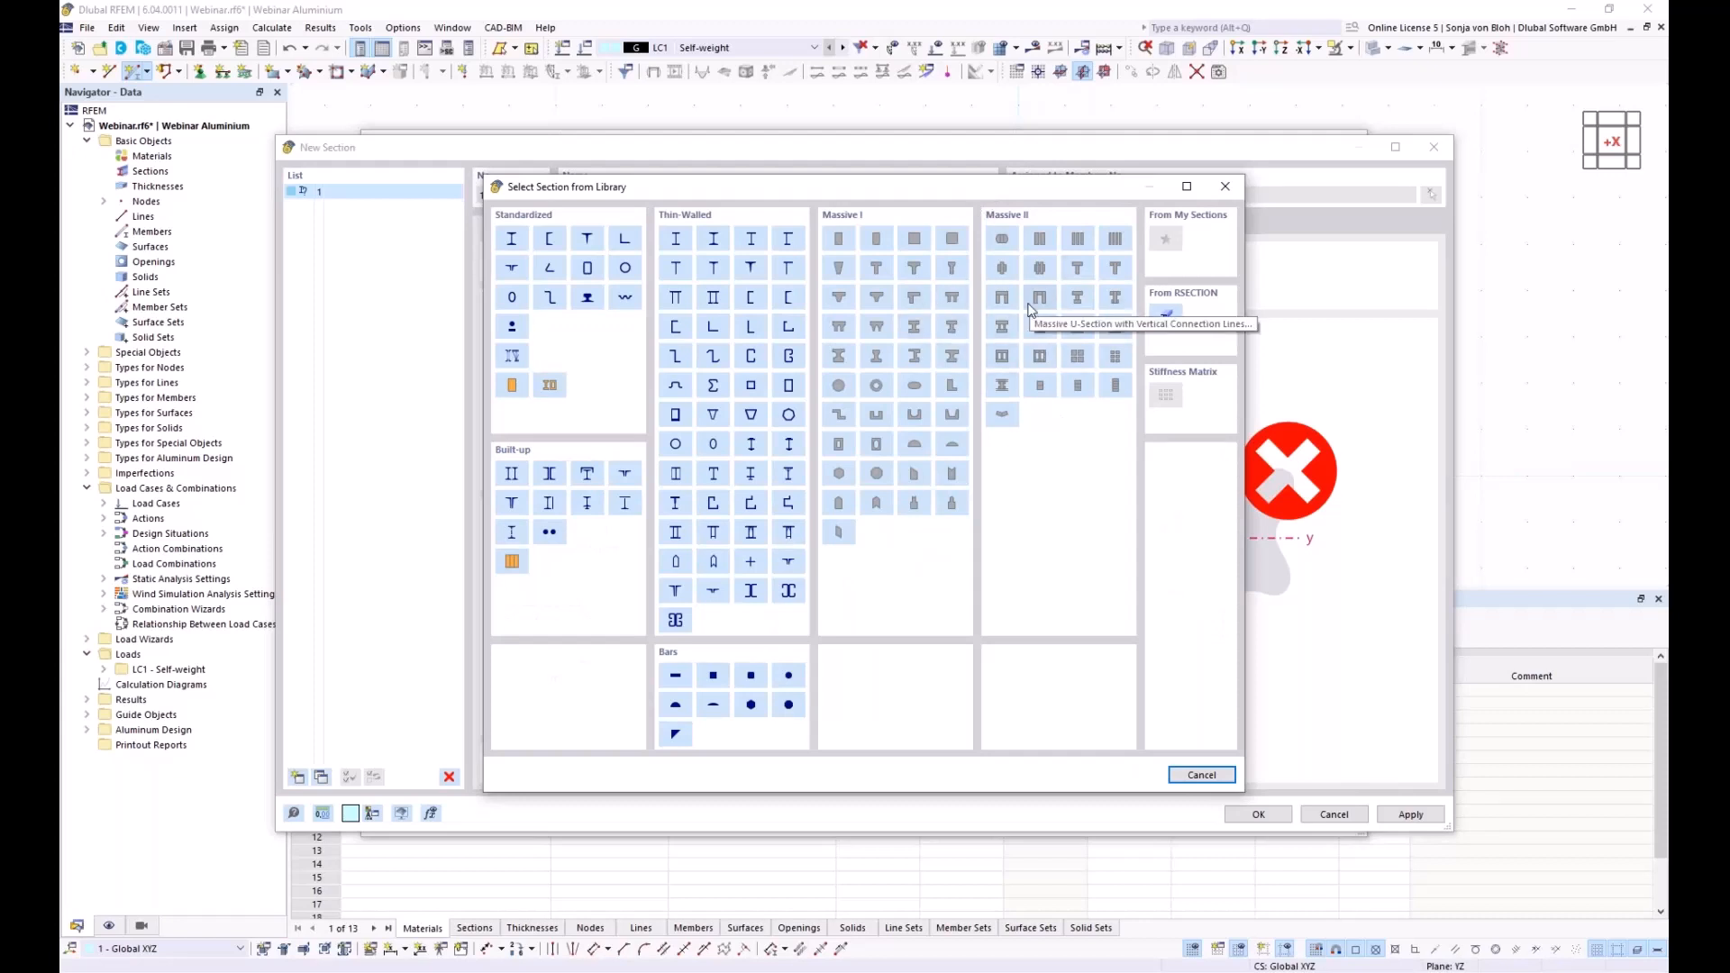
pyautogui.click(1165, 315)
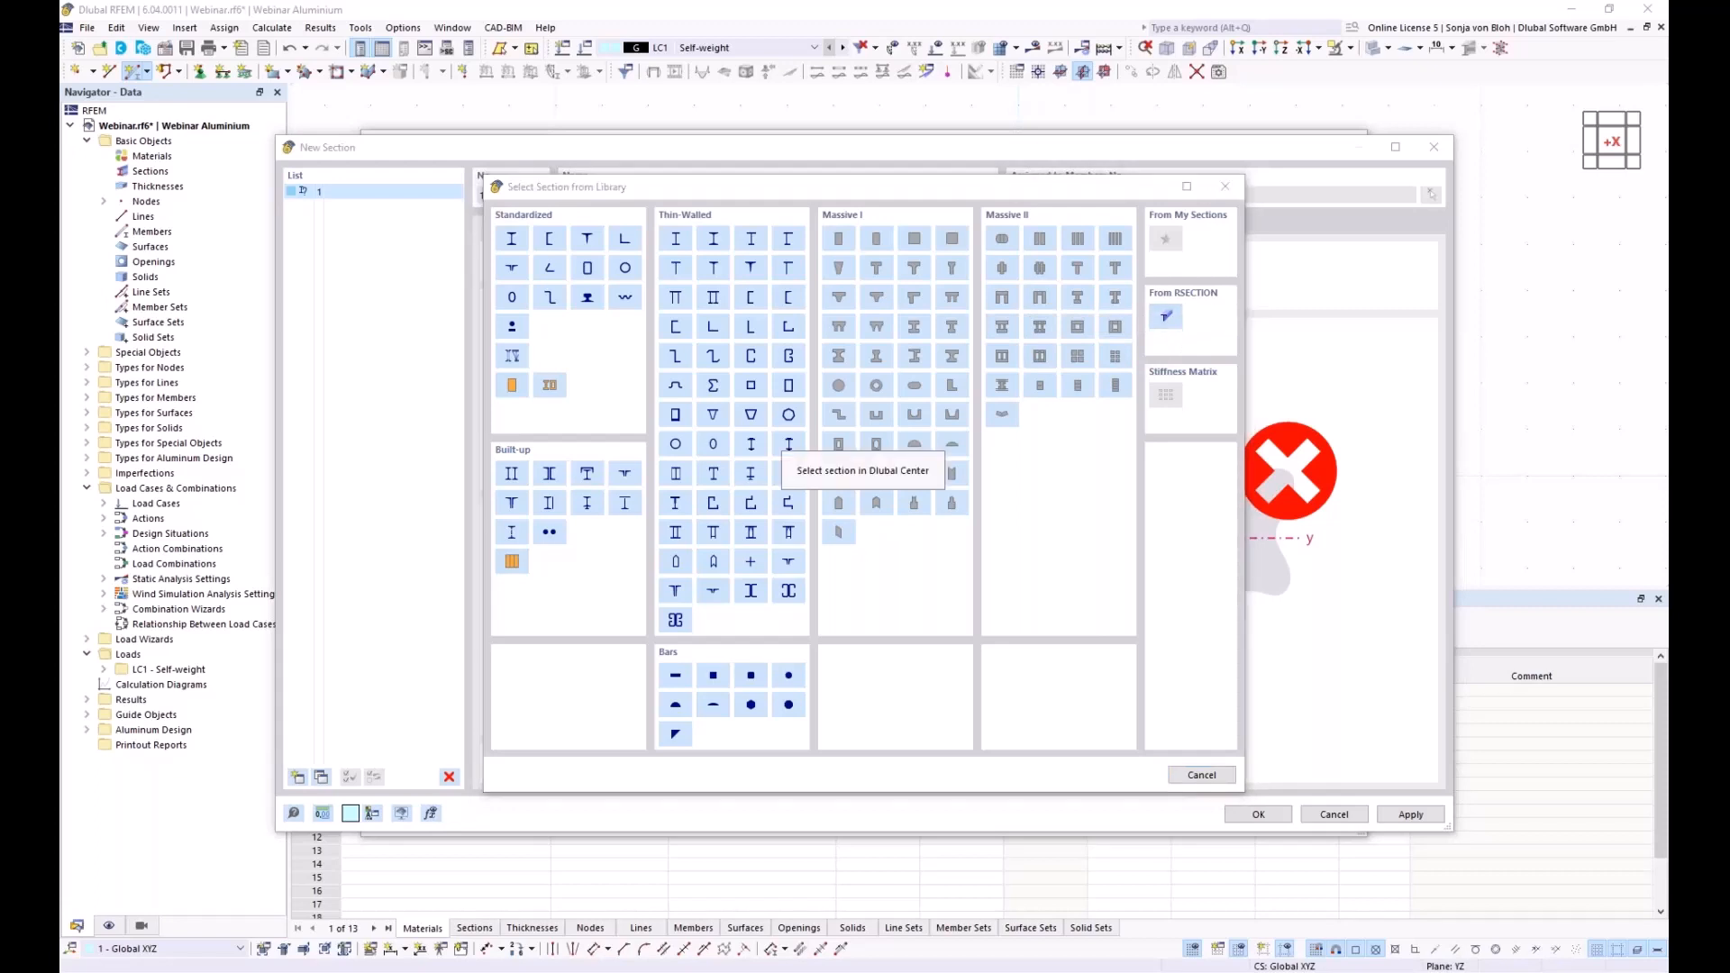
pyautogui.click(688, 379)
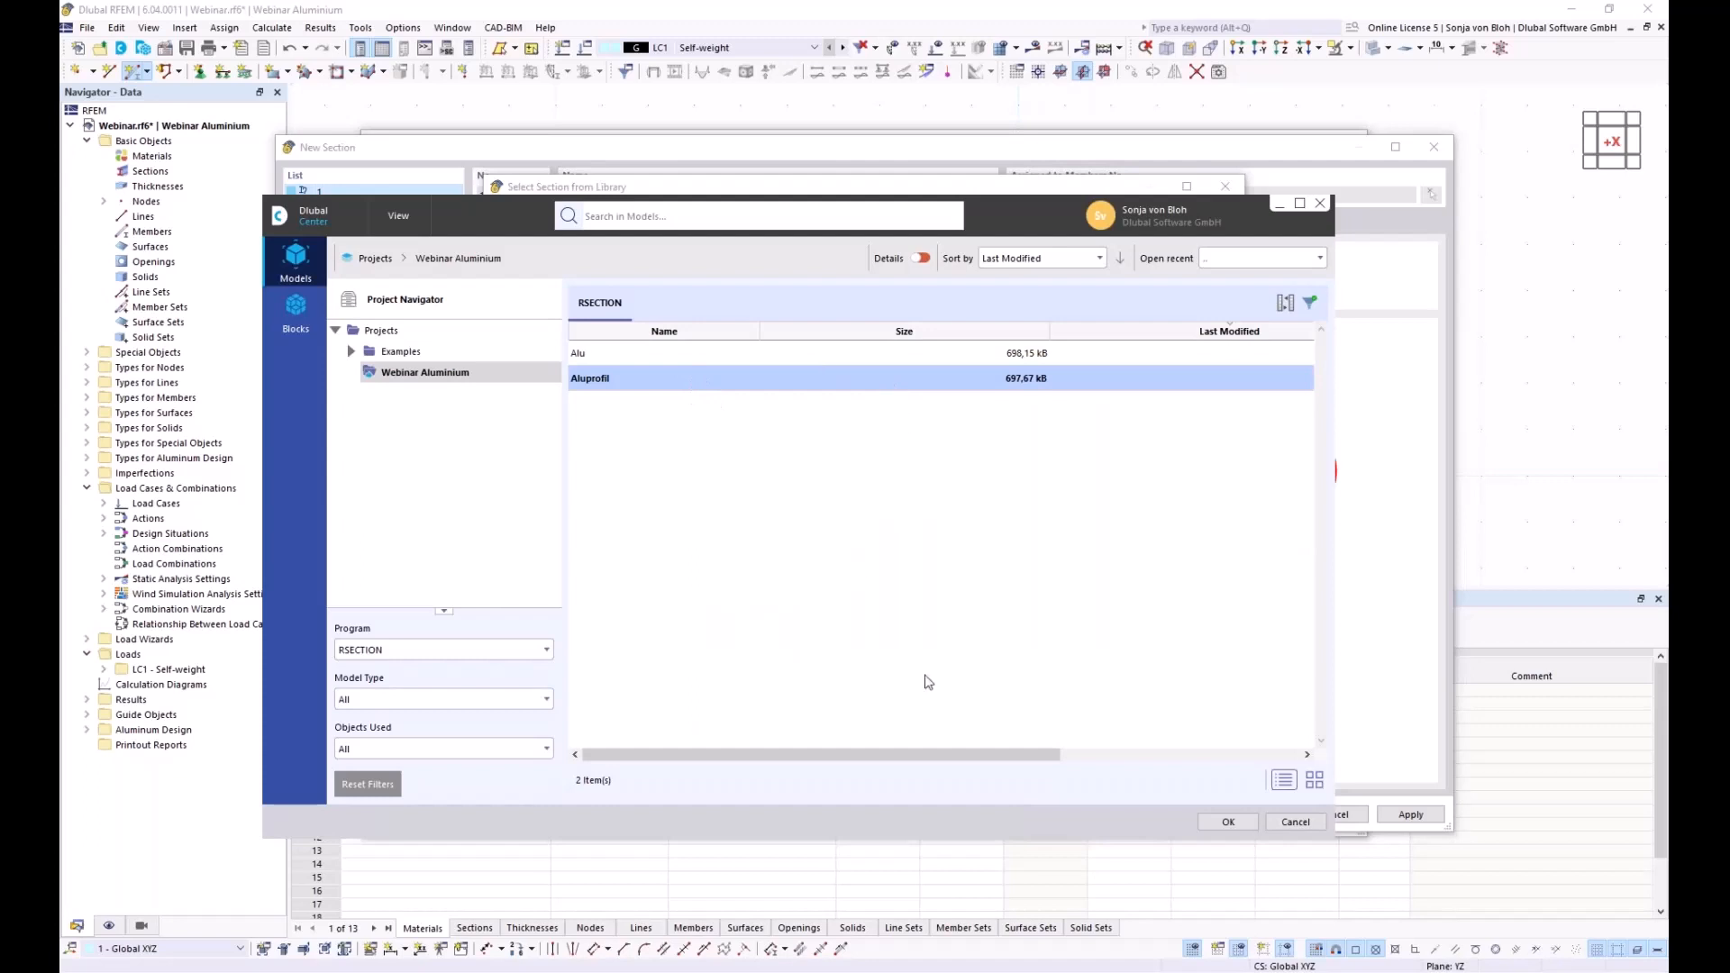
pyautogui.click(1227, 822)
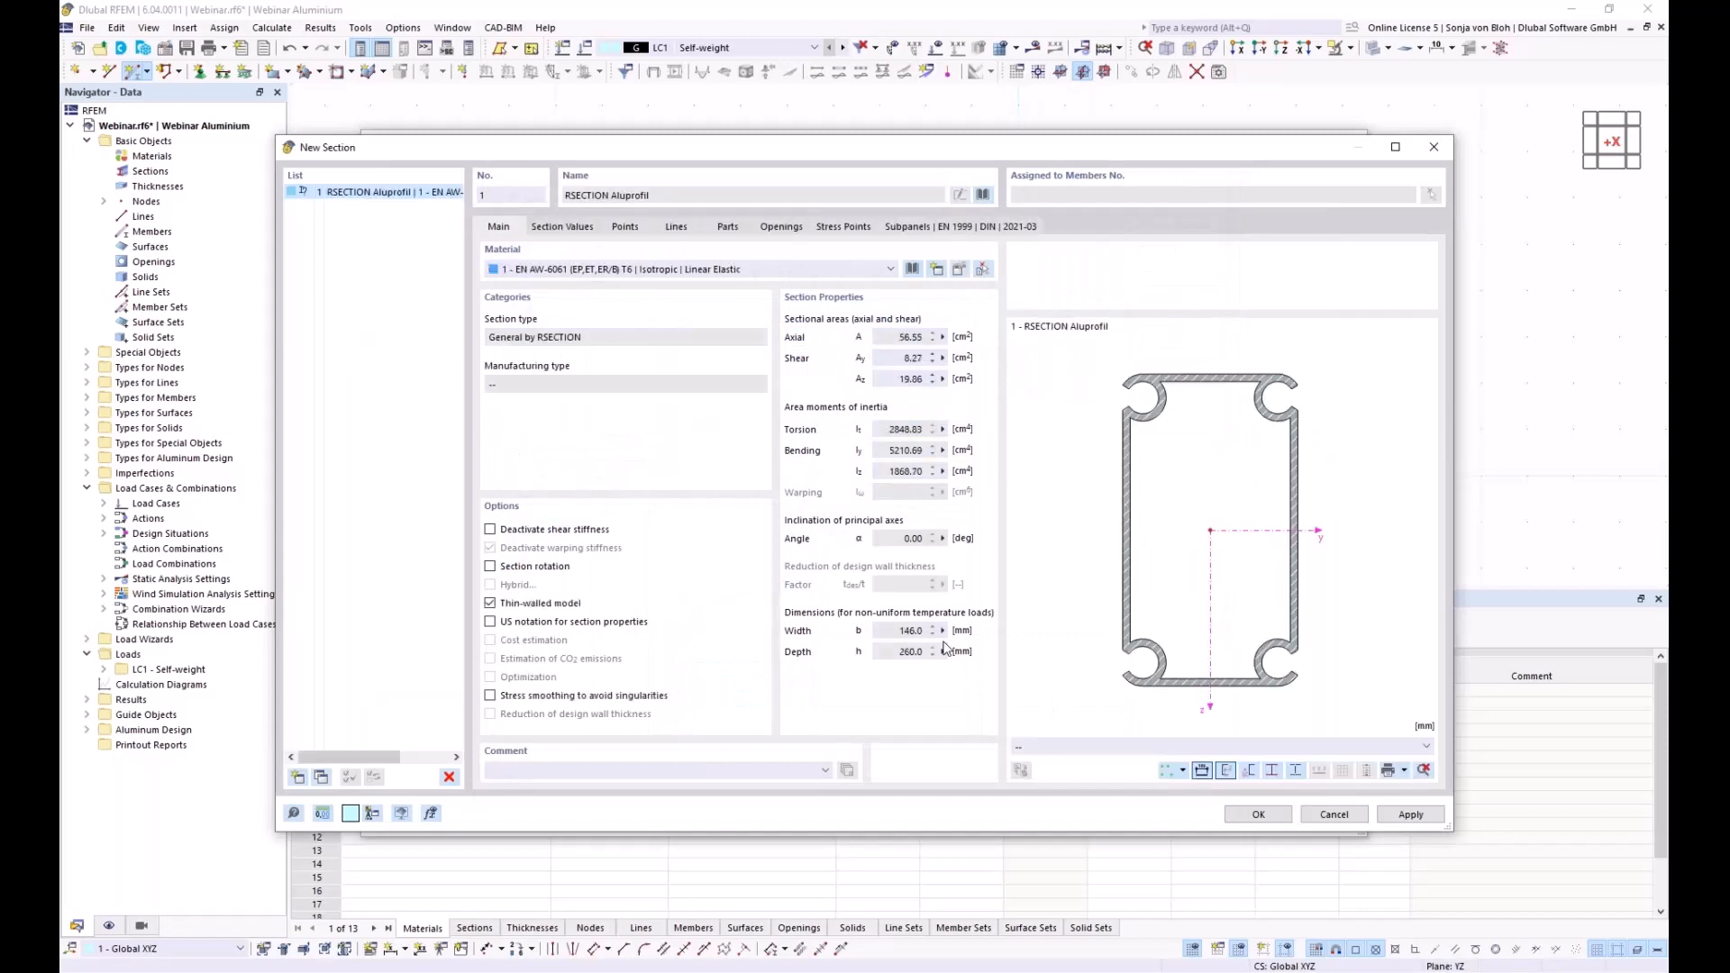
pyautogui.click(1258, 814)
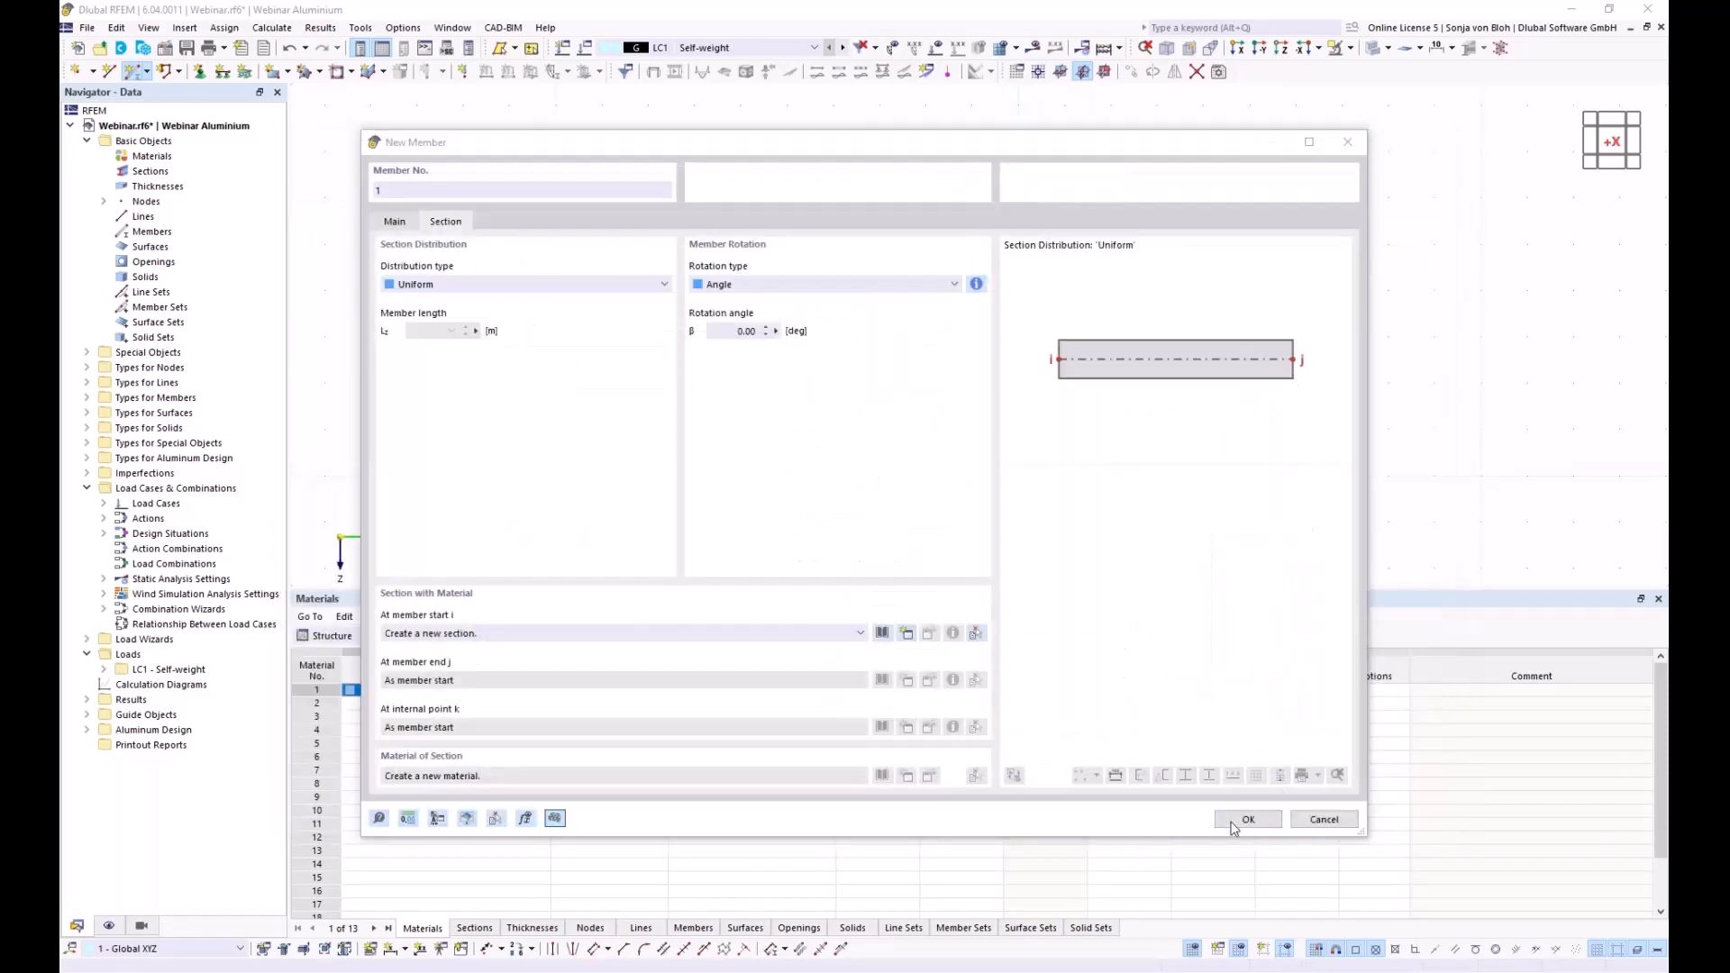
pyautogui.click(1241, 818)
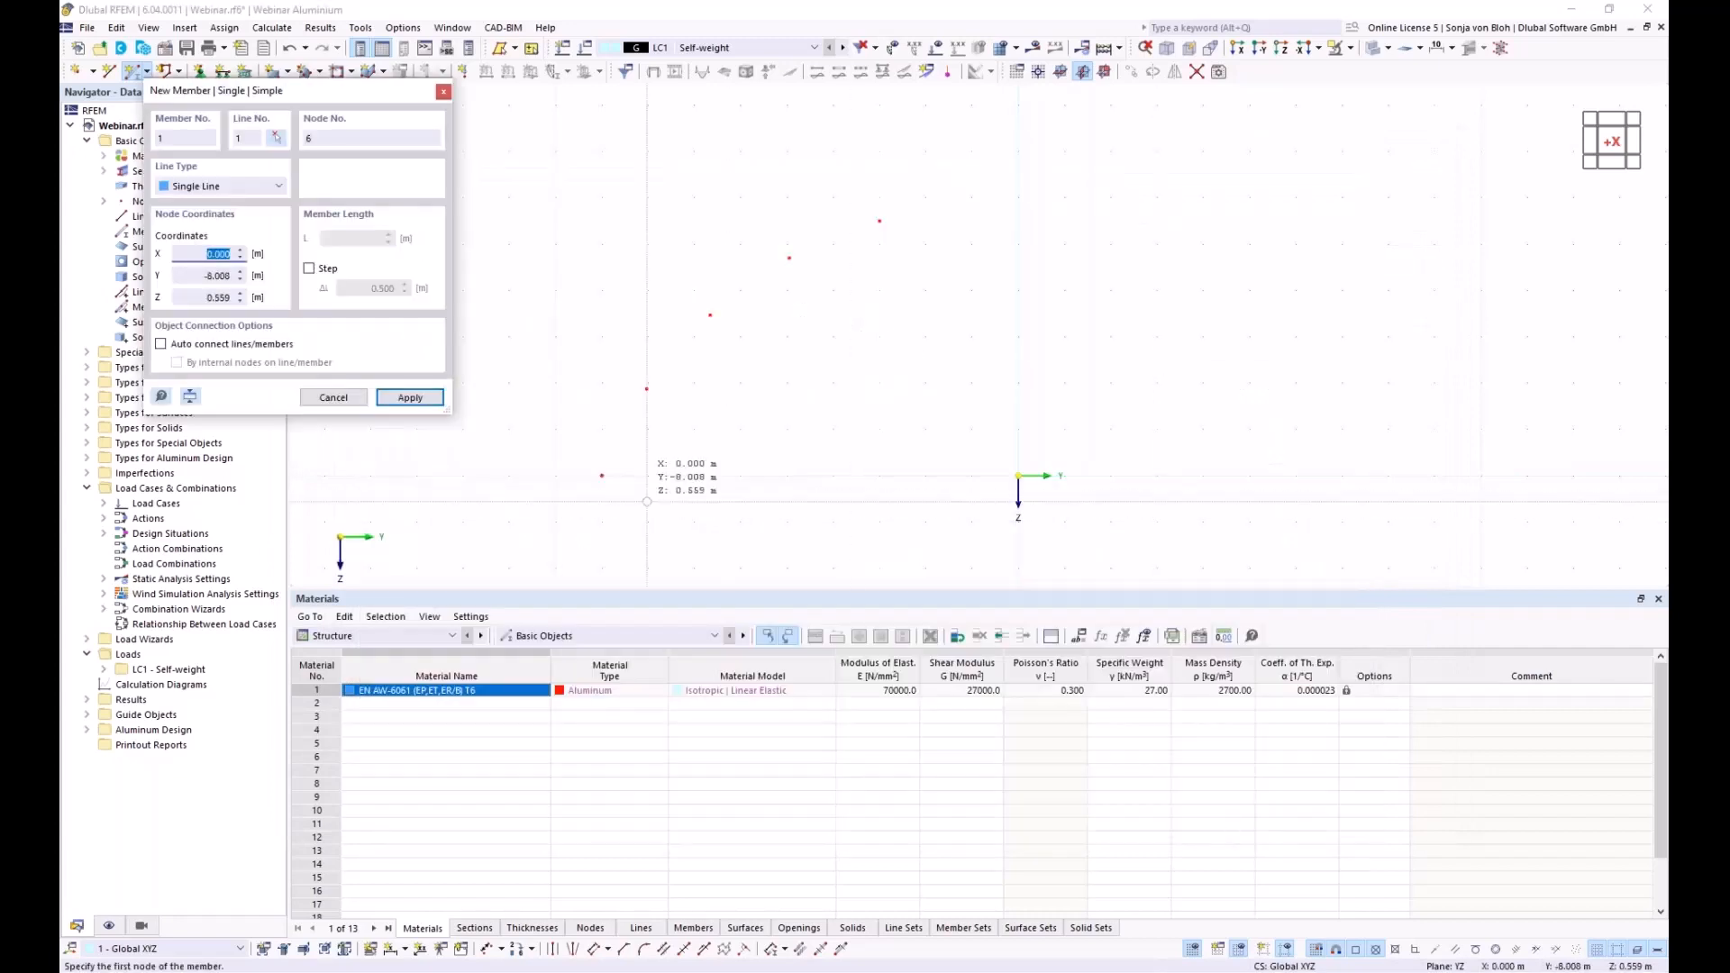
# Place four Aluprofil members joining the five arch nodes from bottom to top node
pyautogui.click(650, 448)
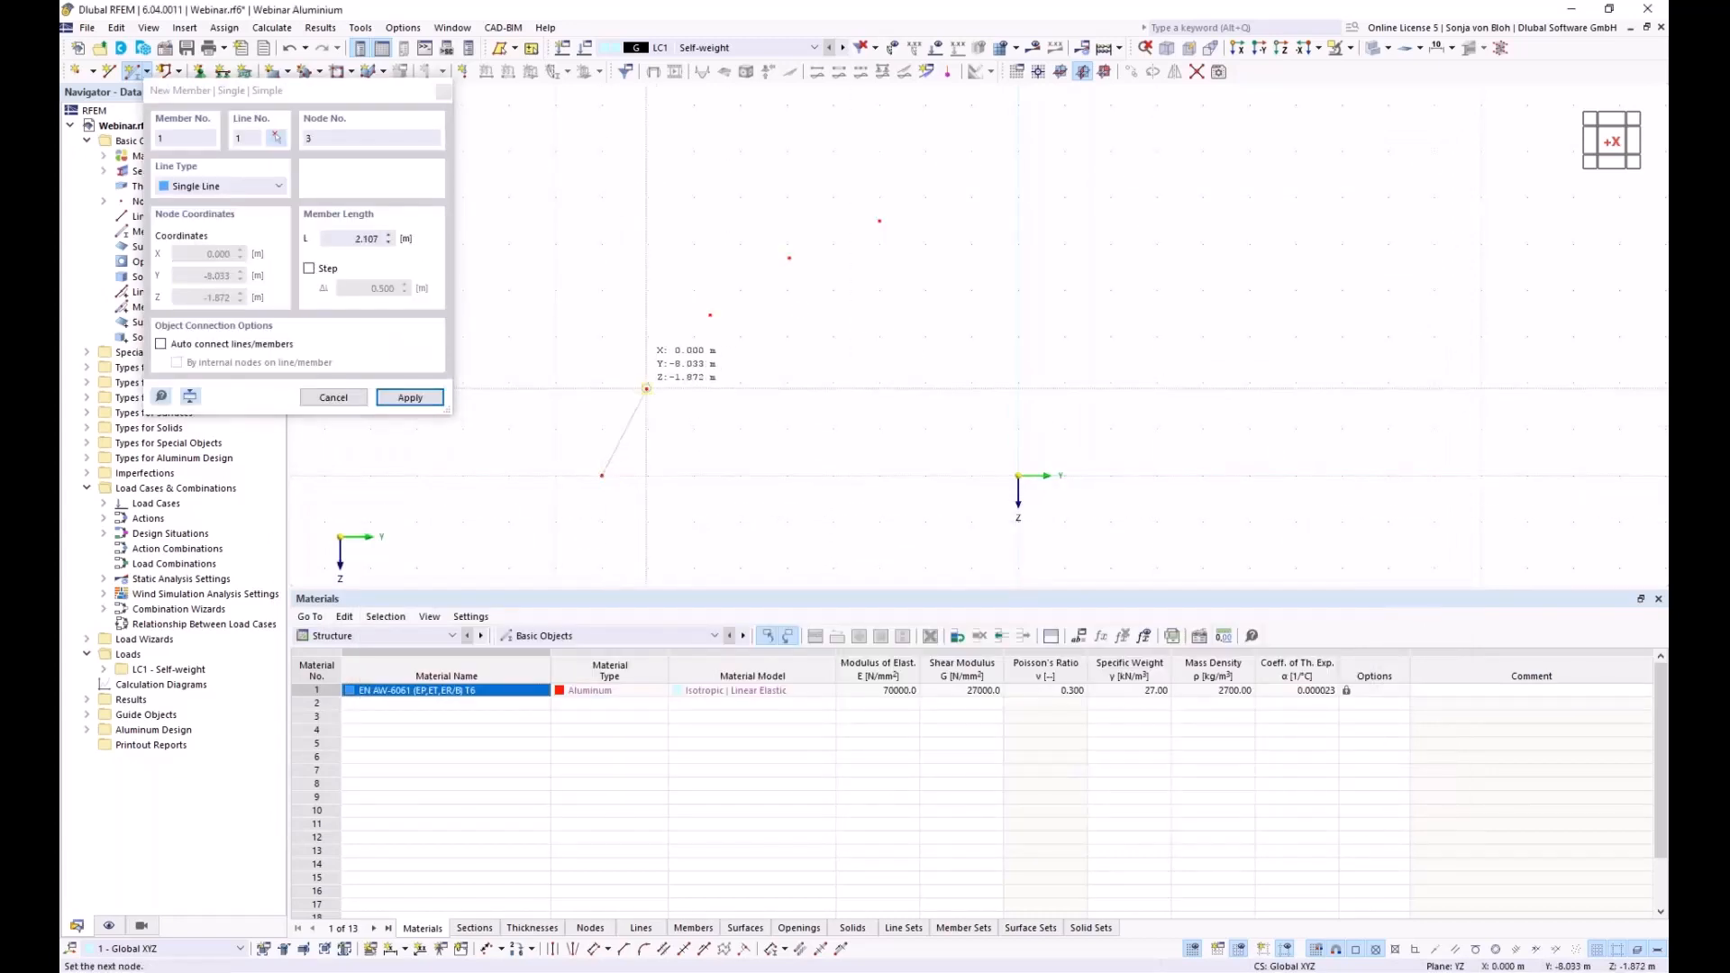
pyautogui.click(654, 389)
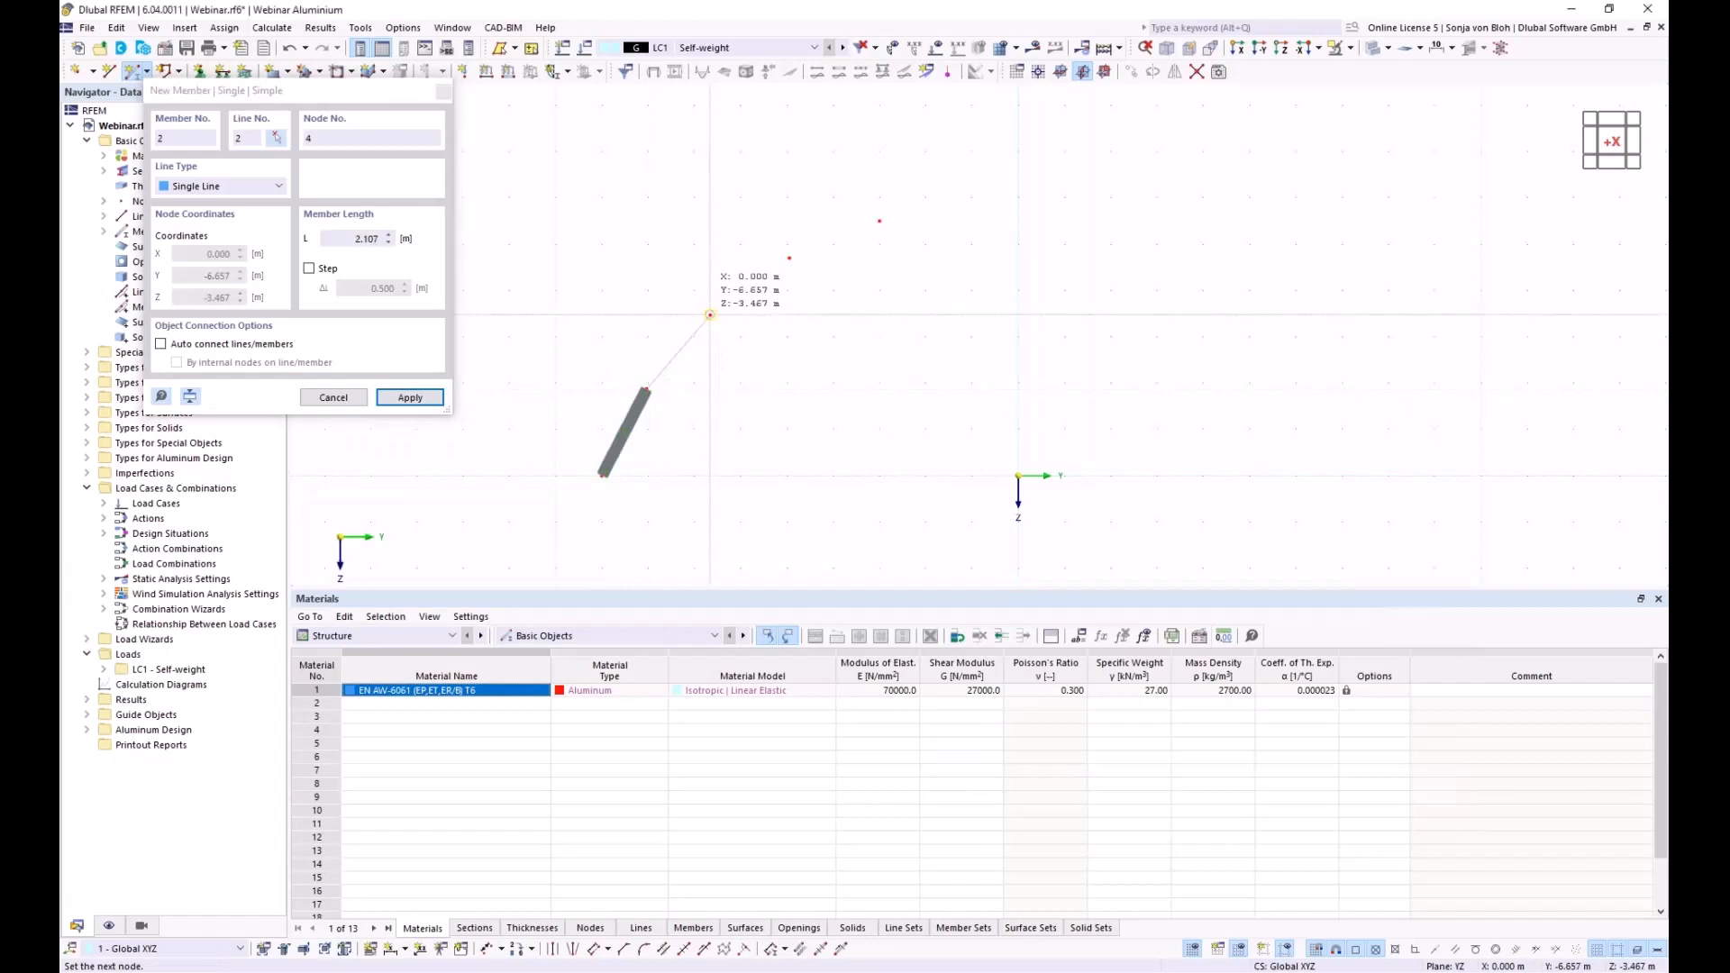
pyautogui.click(710, 313)
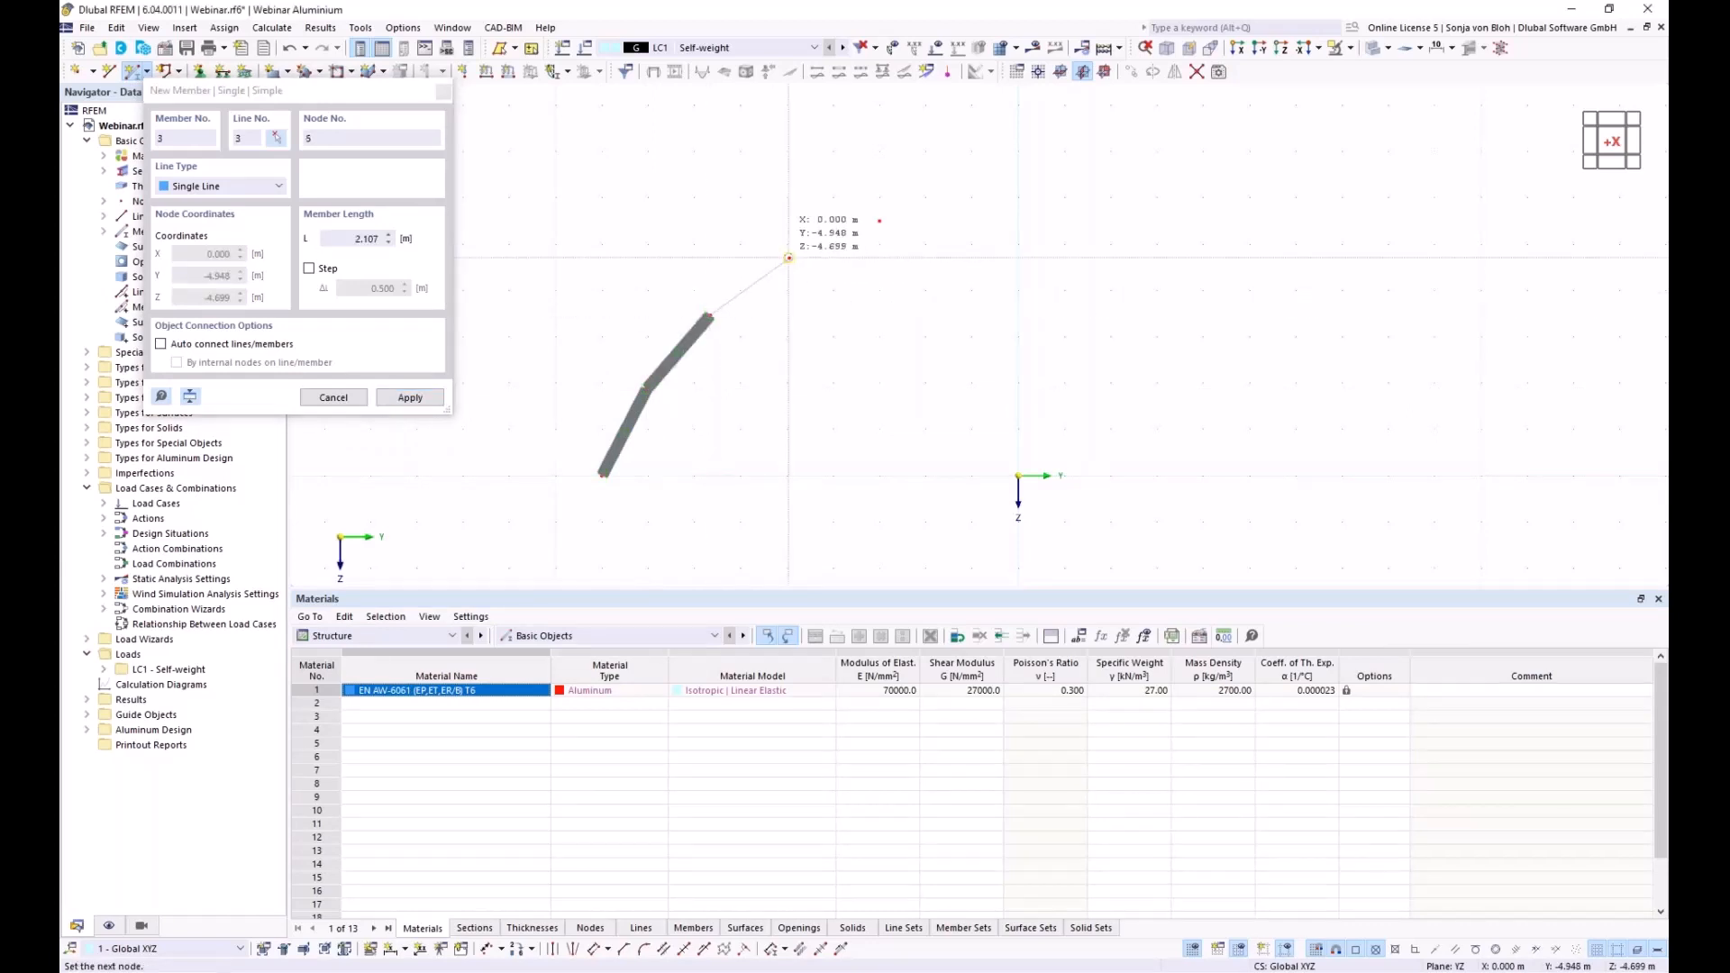
pyautogui.click(789, 259)
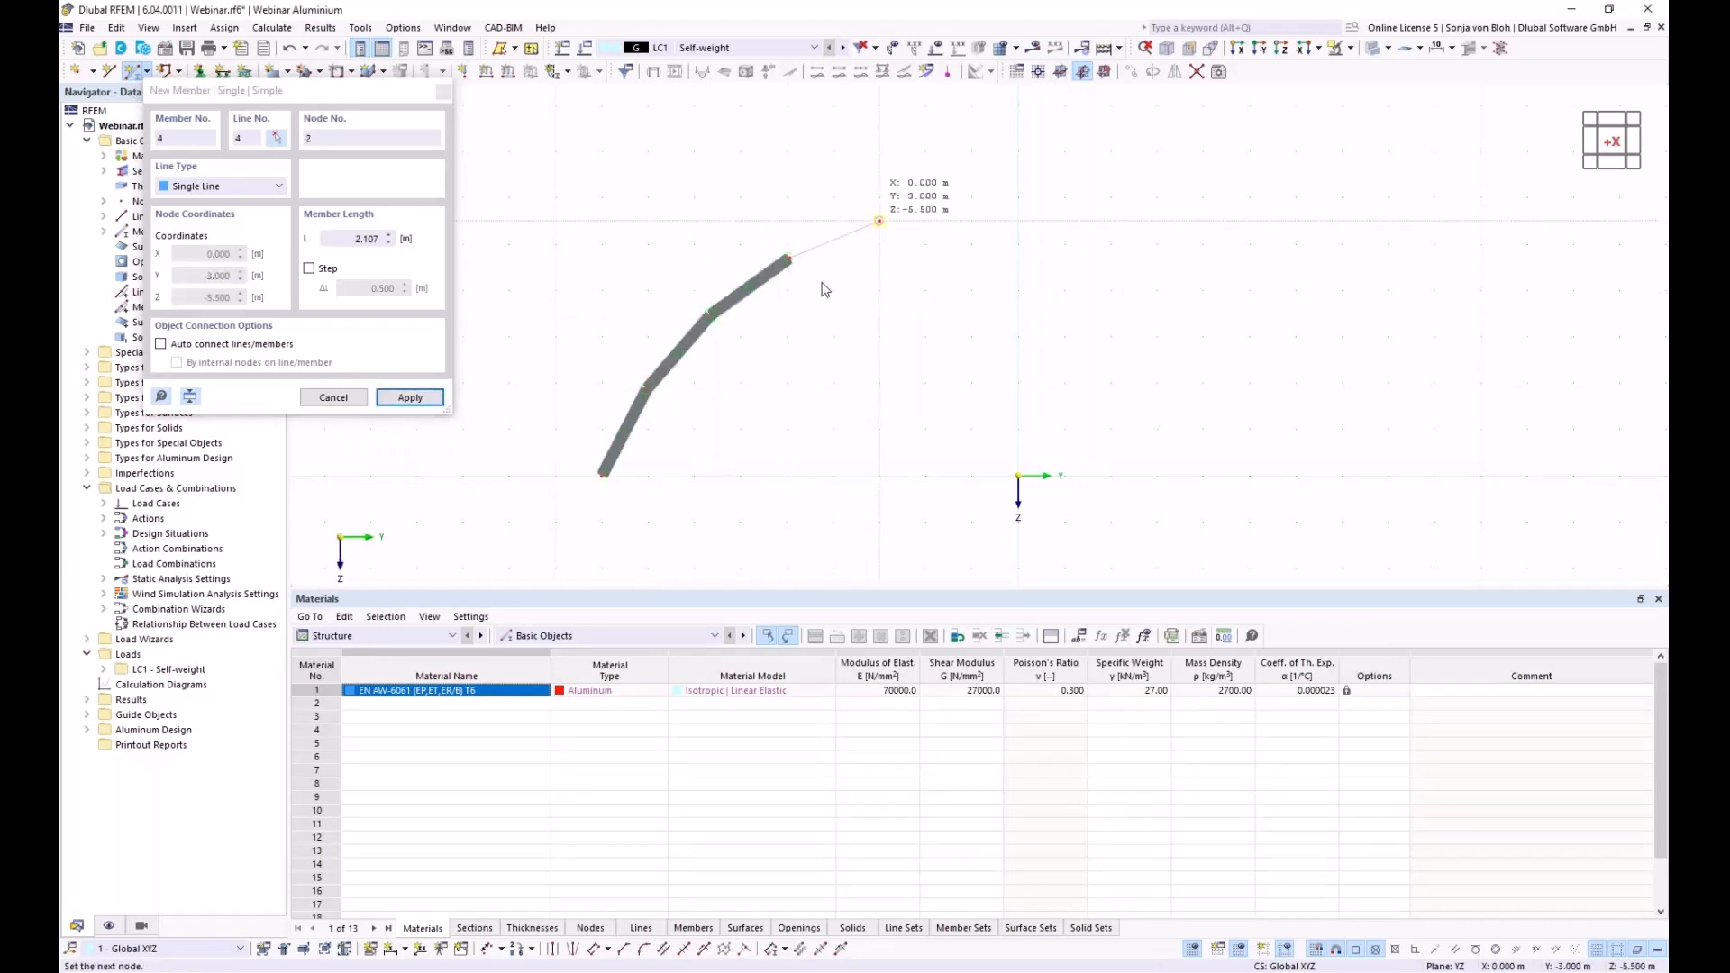
pyautogui.click(879, 219)
pyautogui.press('Escape')
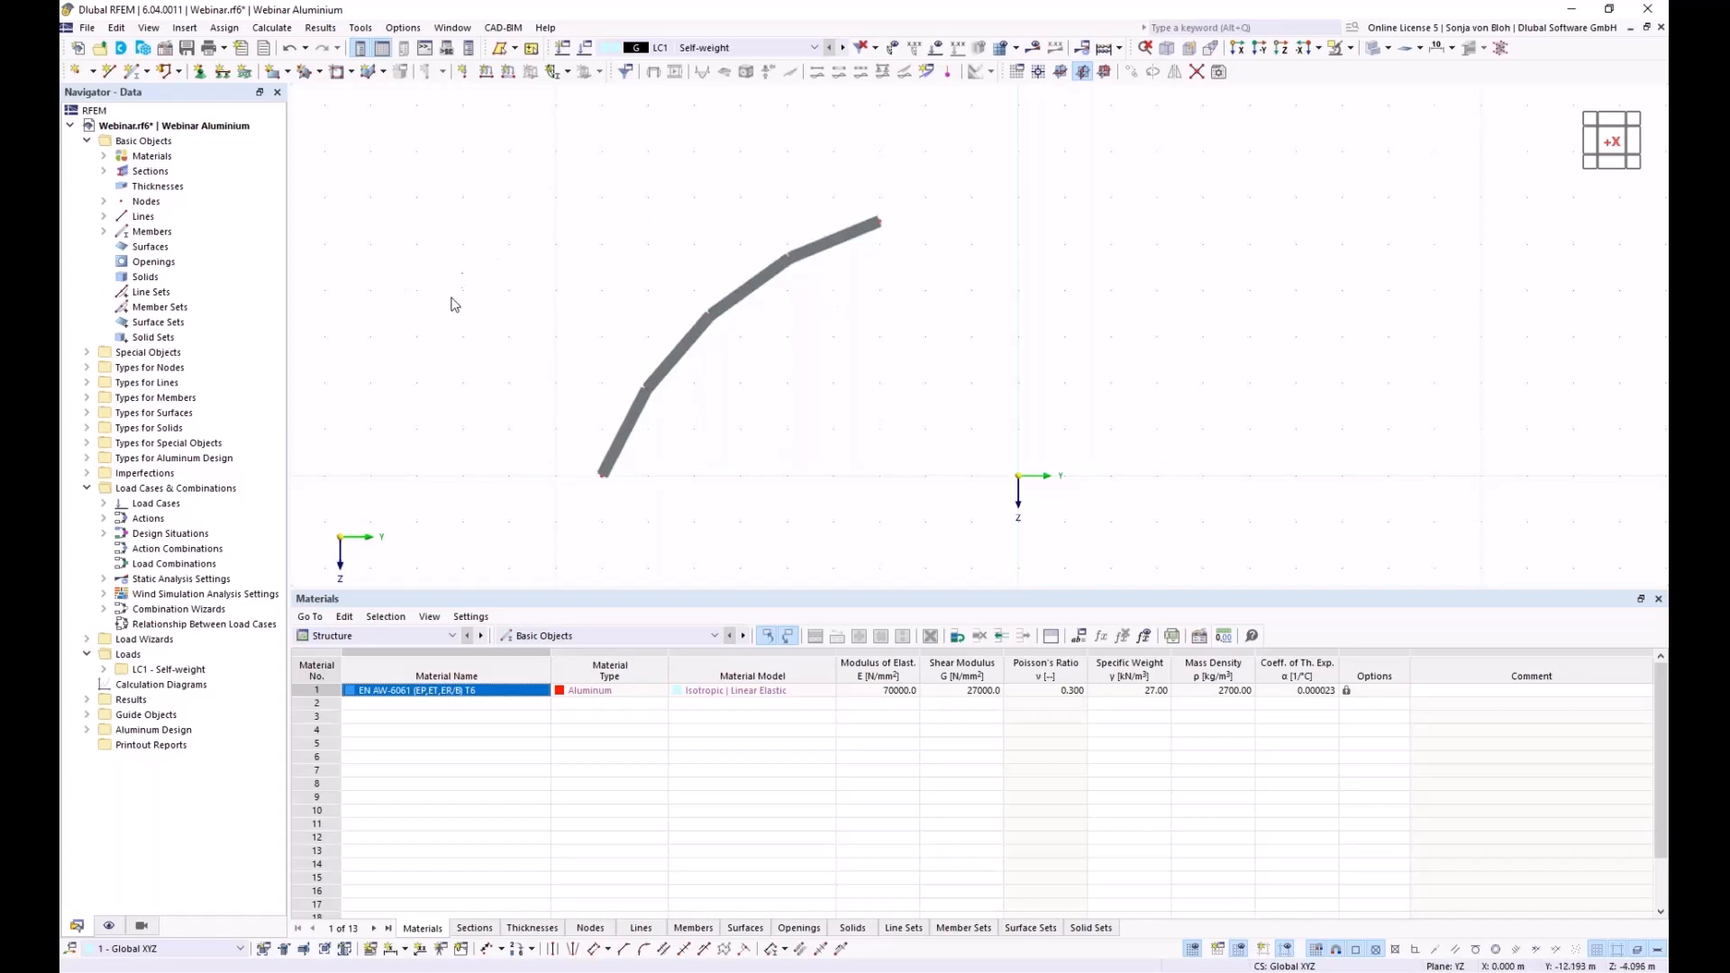
pyautogui.click(87, 352)
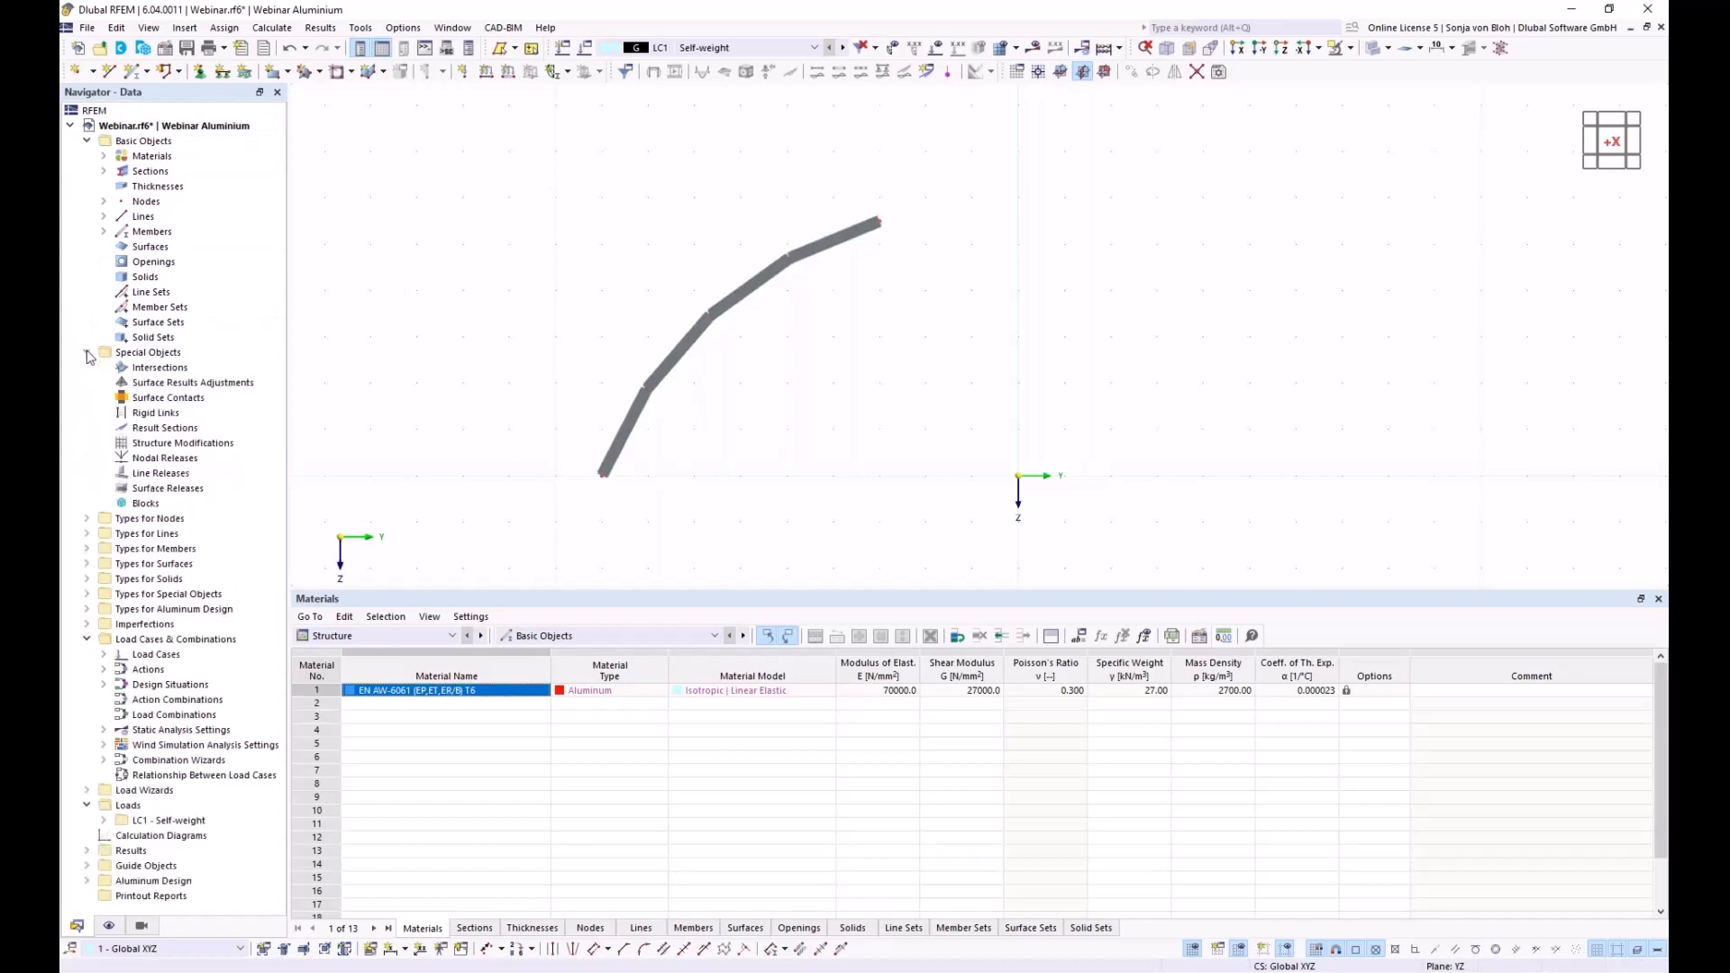
# Create a new block and browse for a JavaScript file in its script editor
pyautogui.rightClick(164, 506)
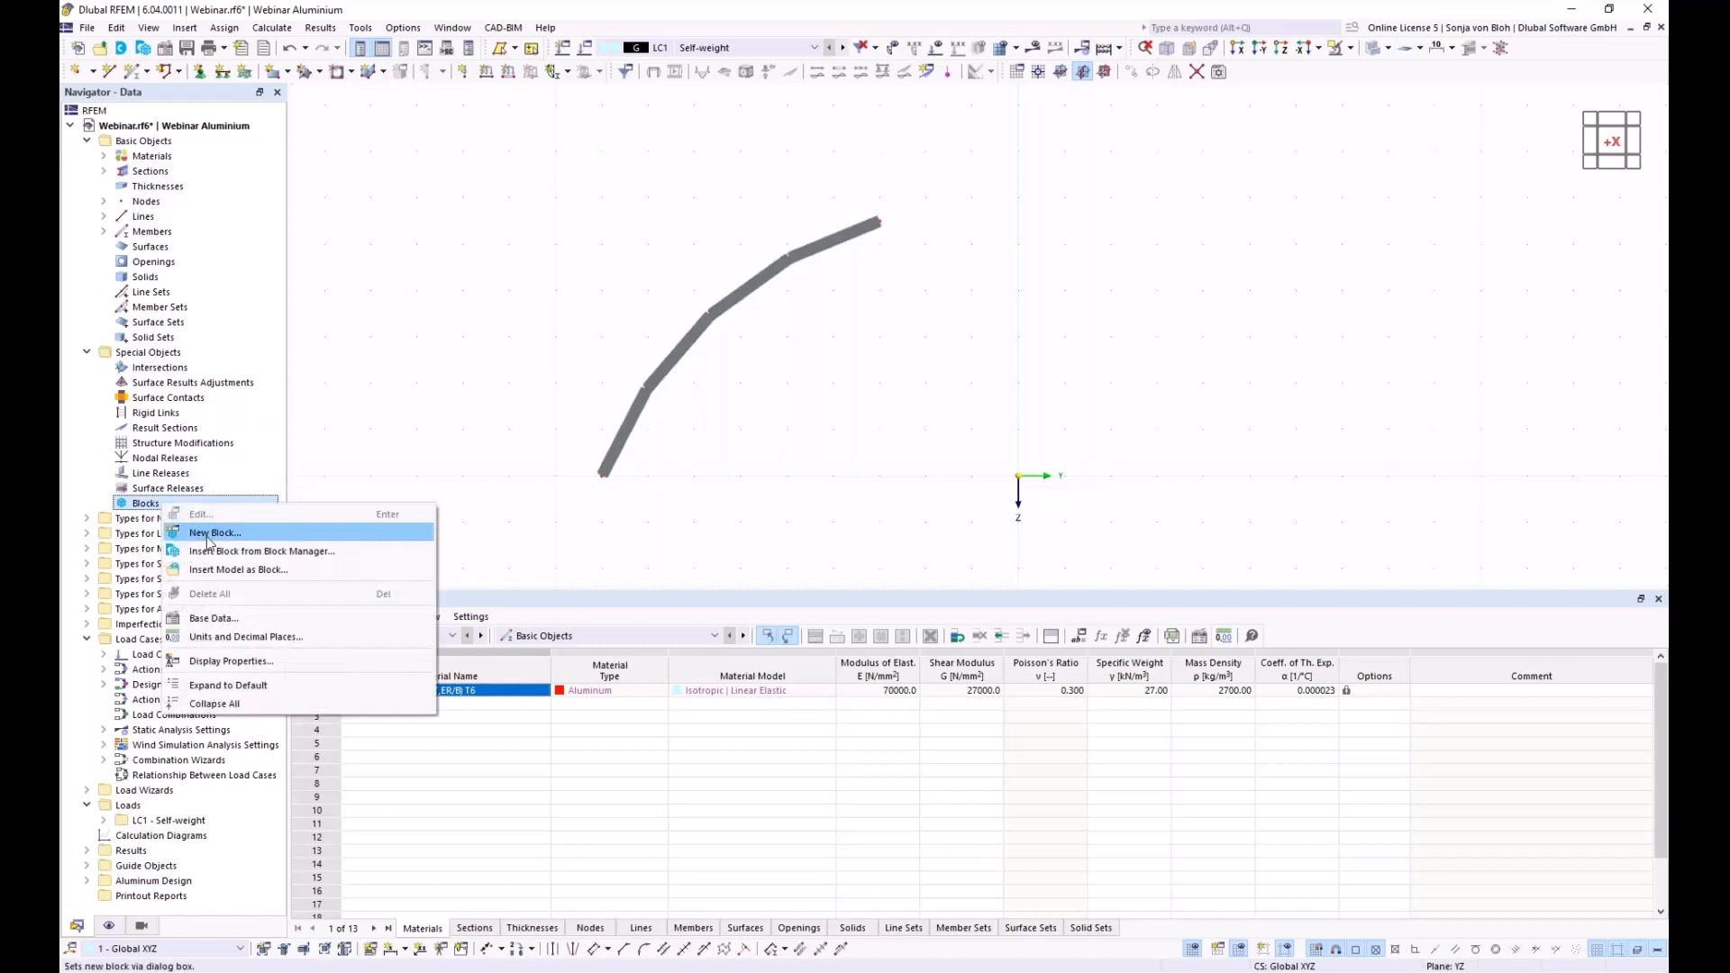
pyautogui.click(209, 539)
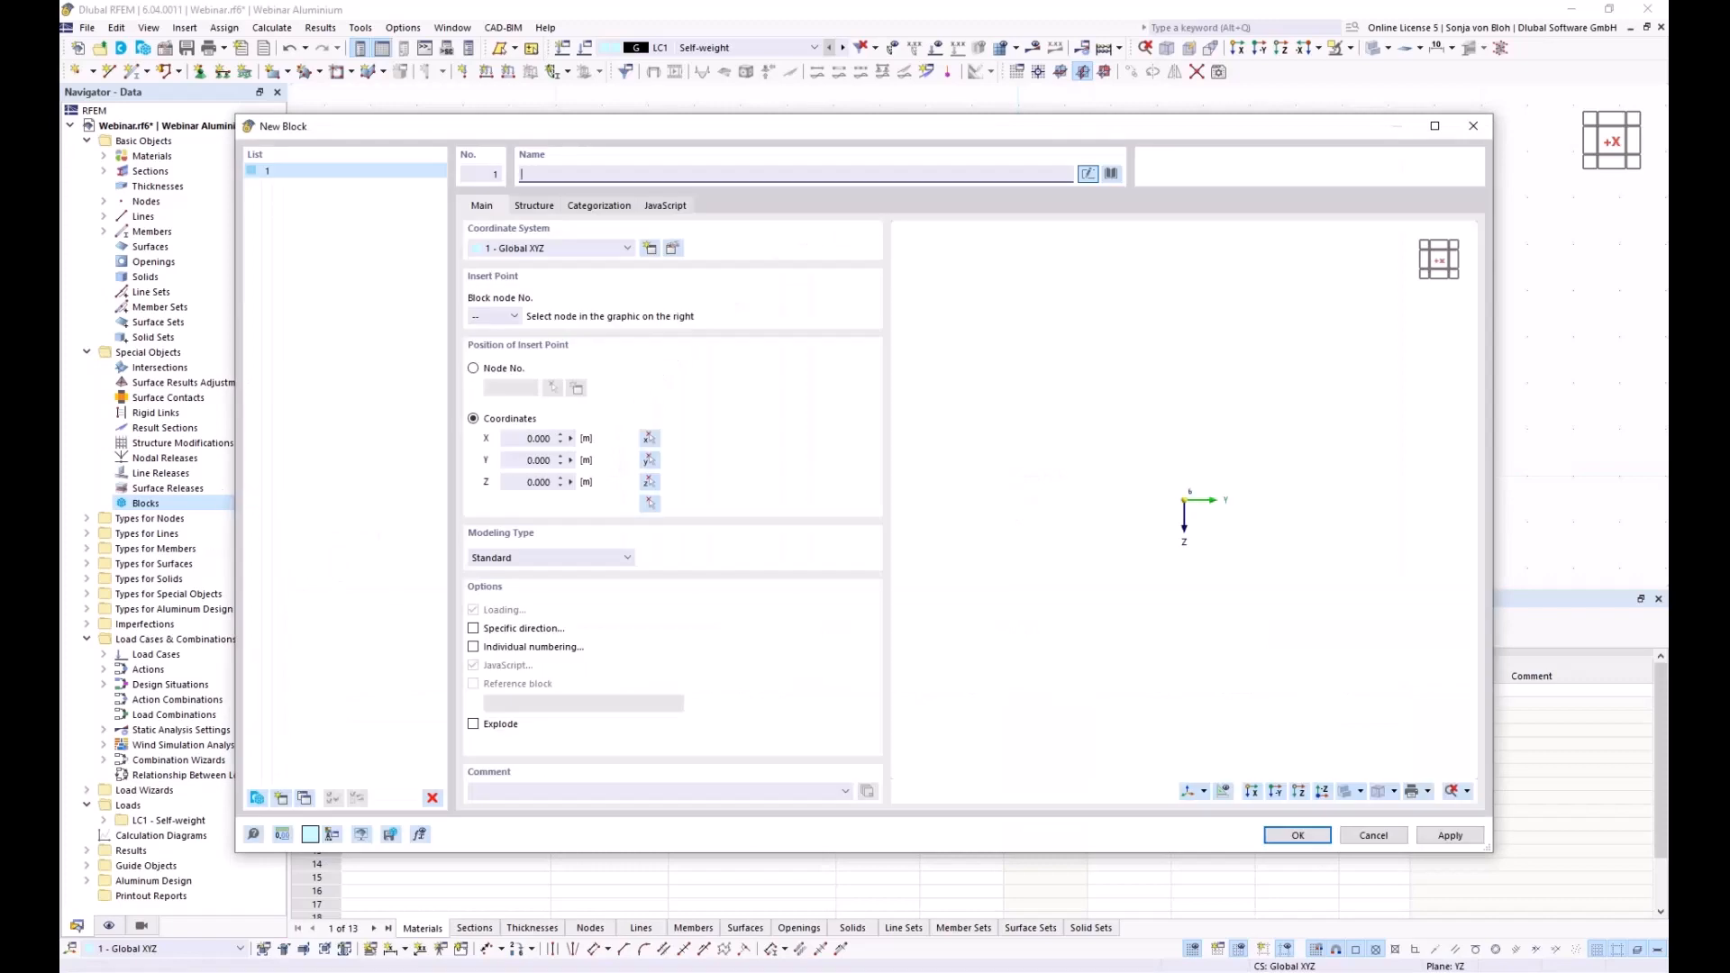
pyautogui.click(671, 209)
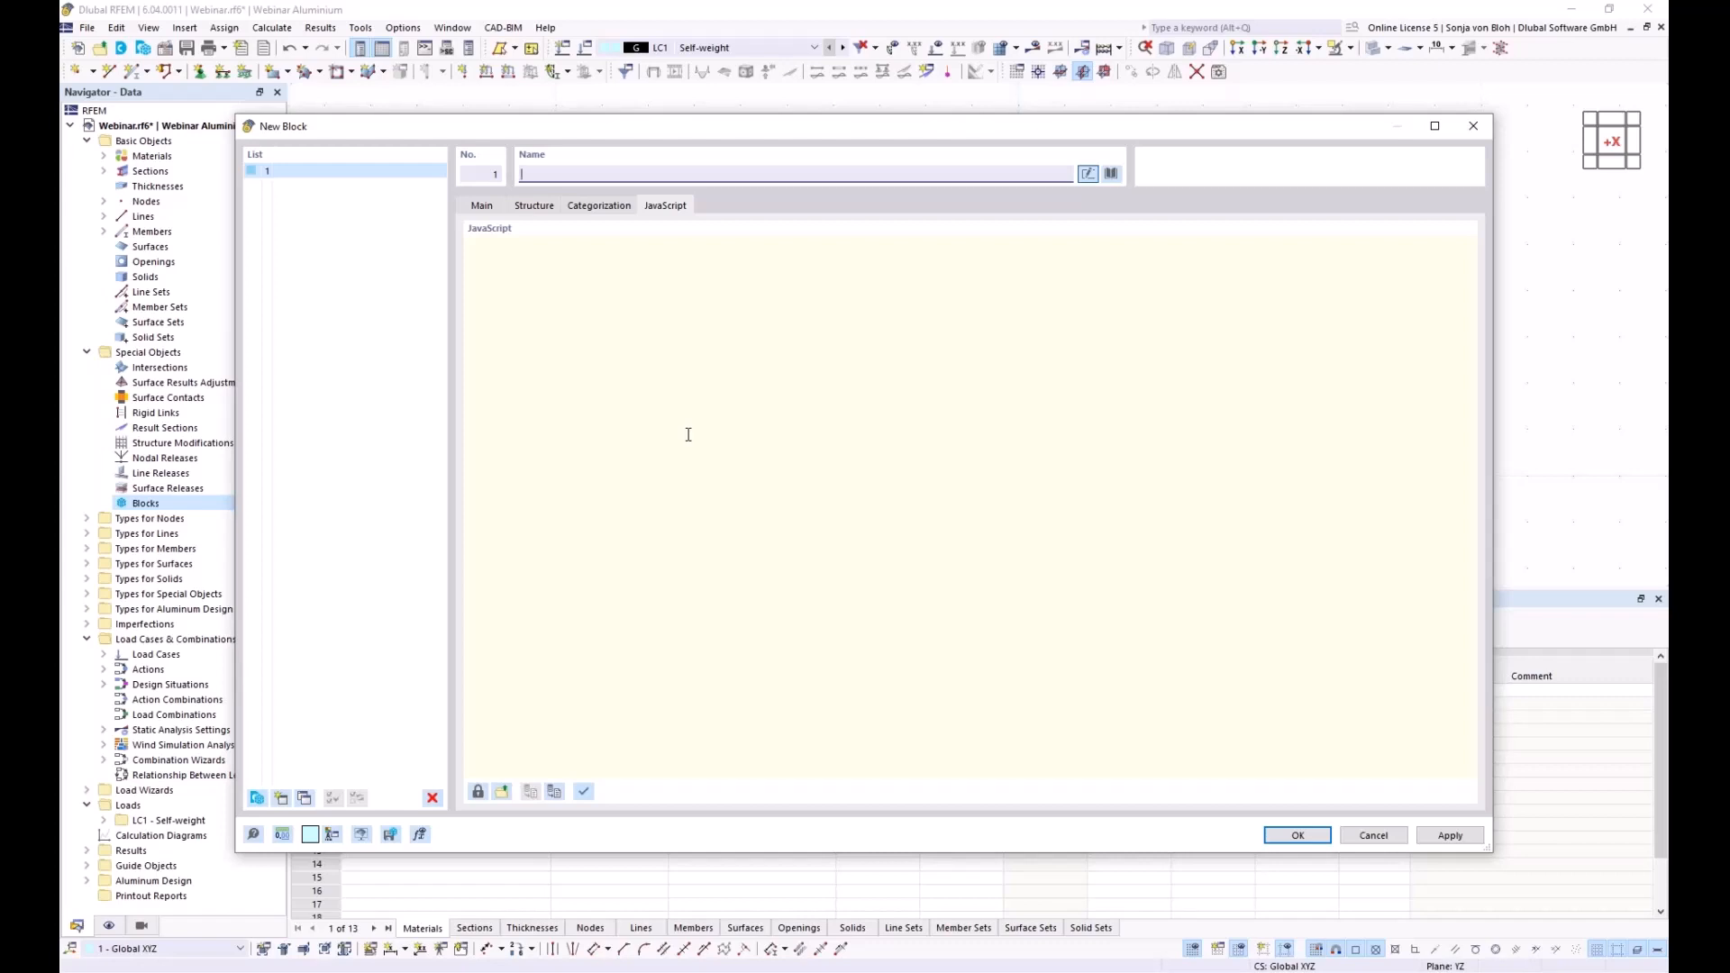
pyautogui.click(501, 791)
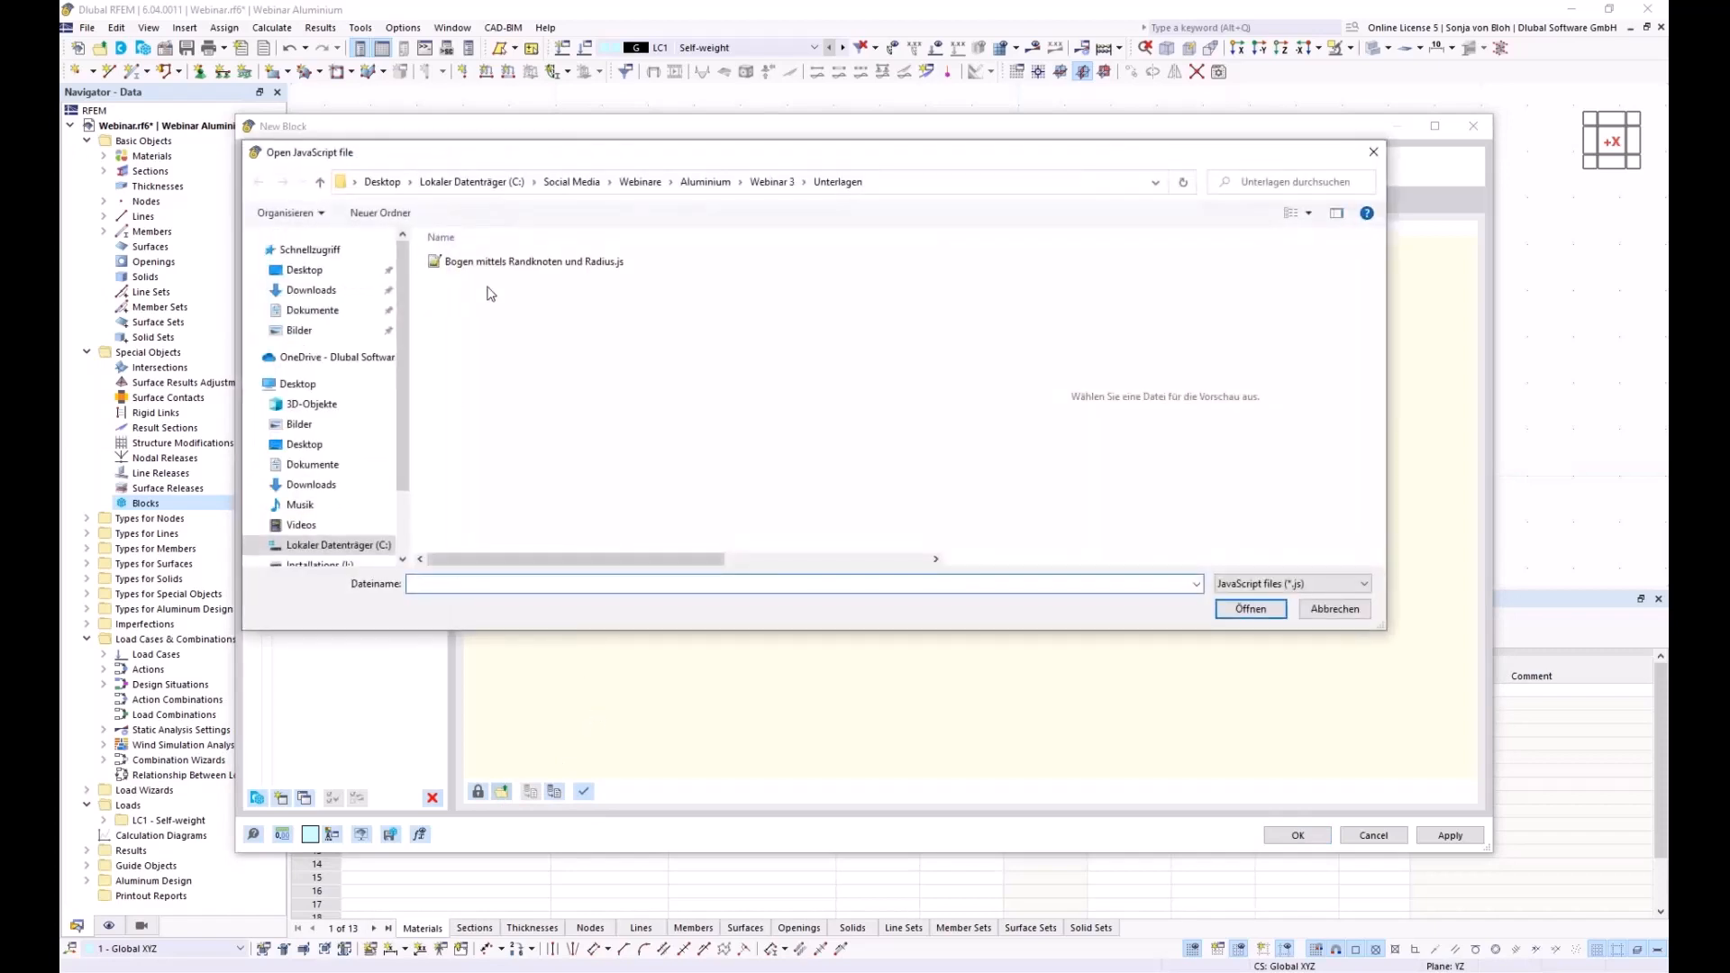
# Load 'Bogen mittels Randknoten und Radius.js' into the block and apply it
pyautogui.click(510, 264)
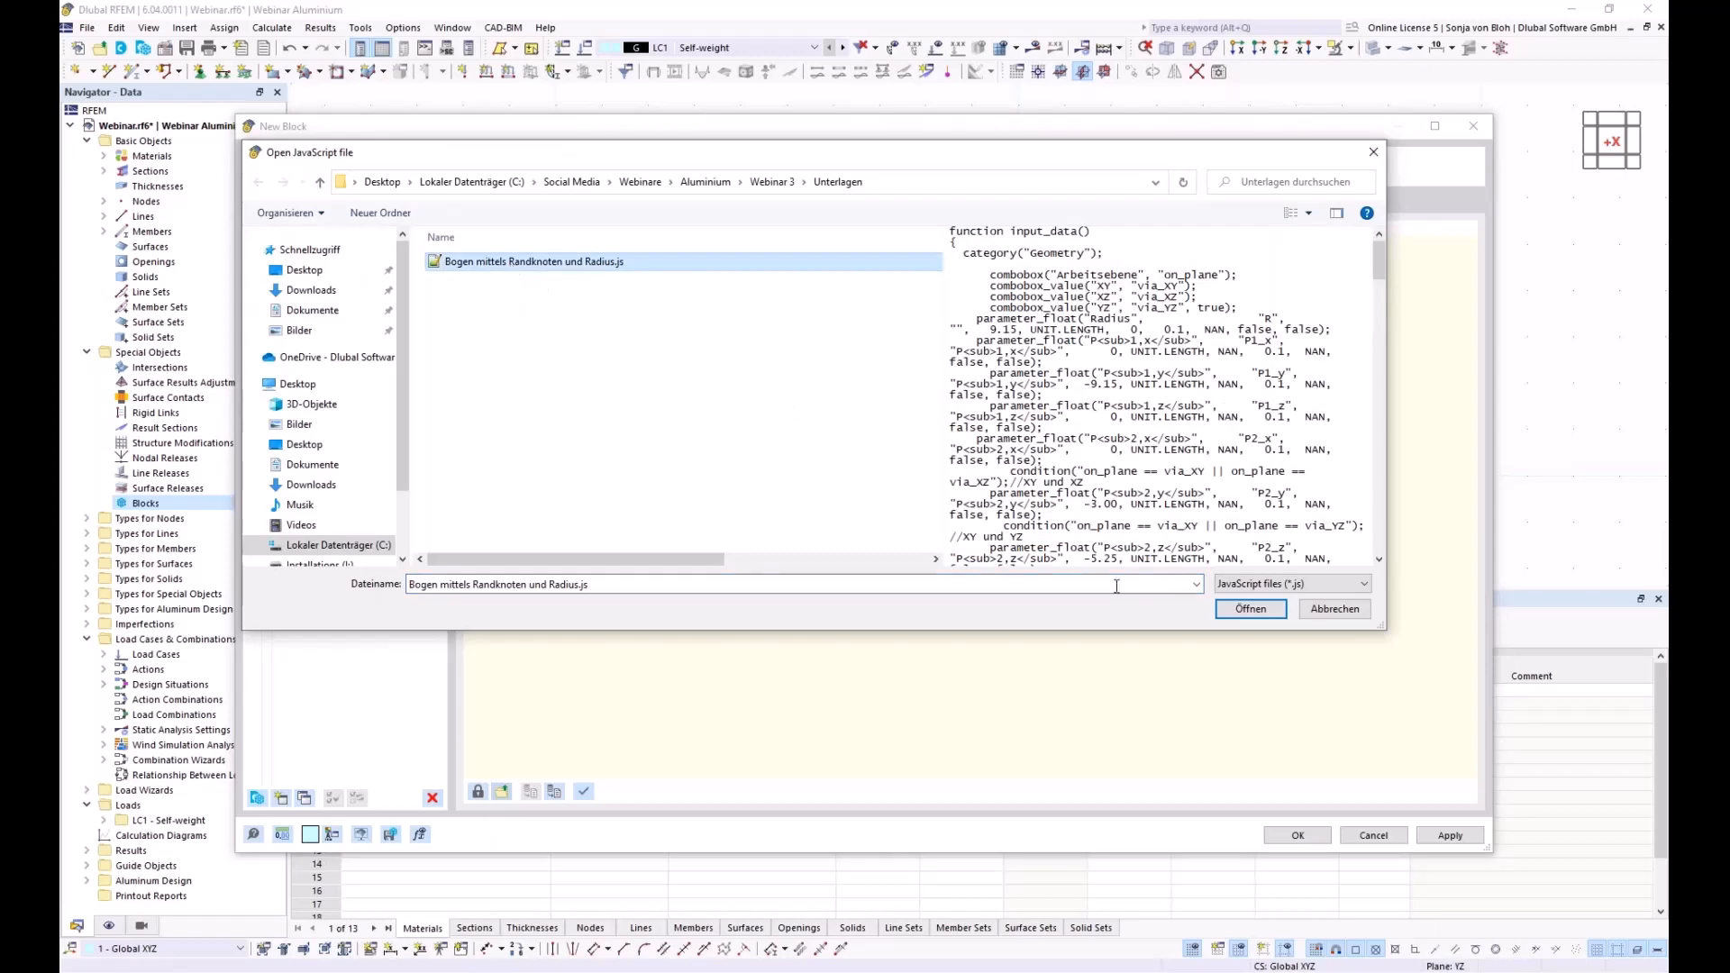
pyautogui.click(1262, 609)
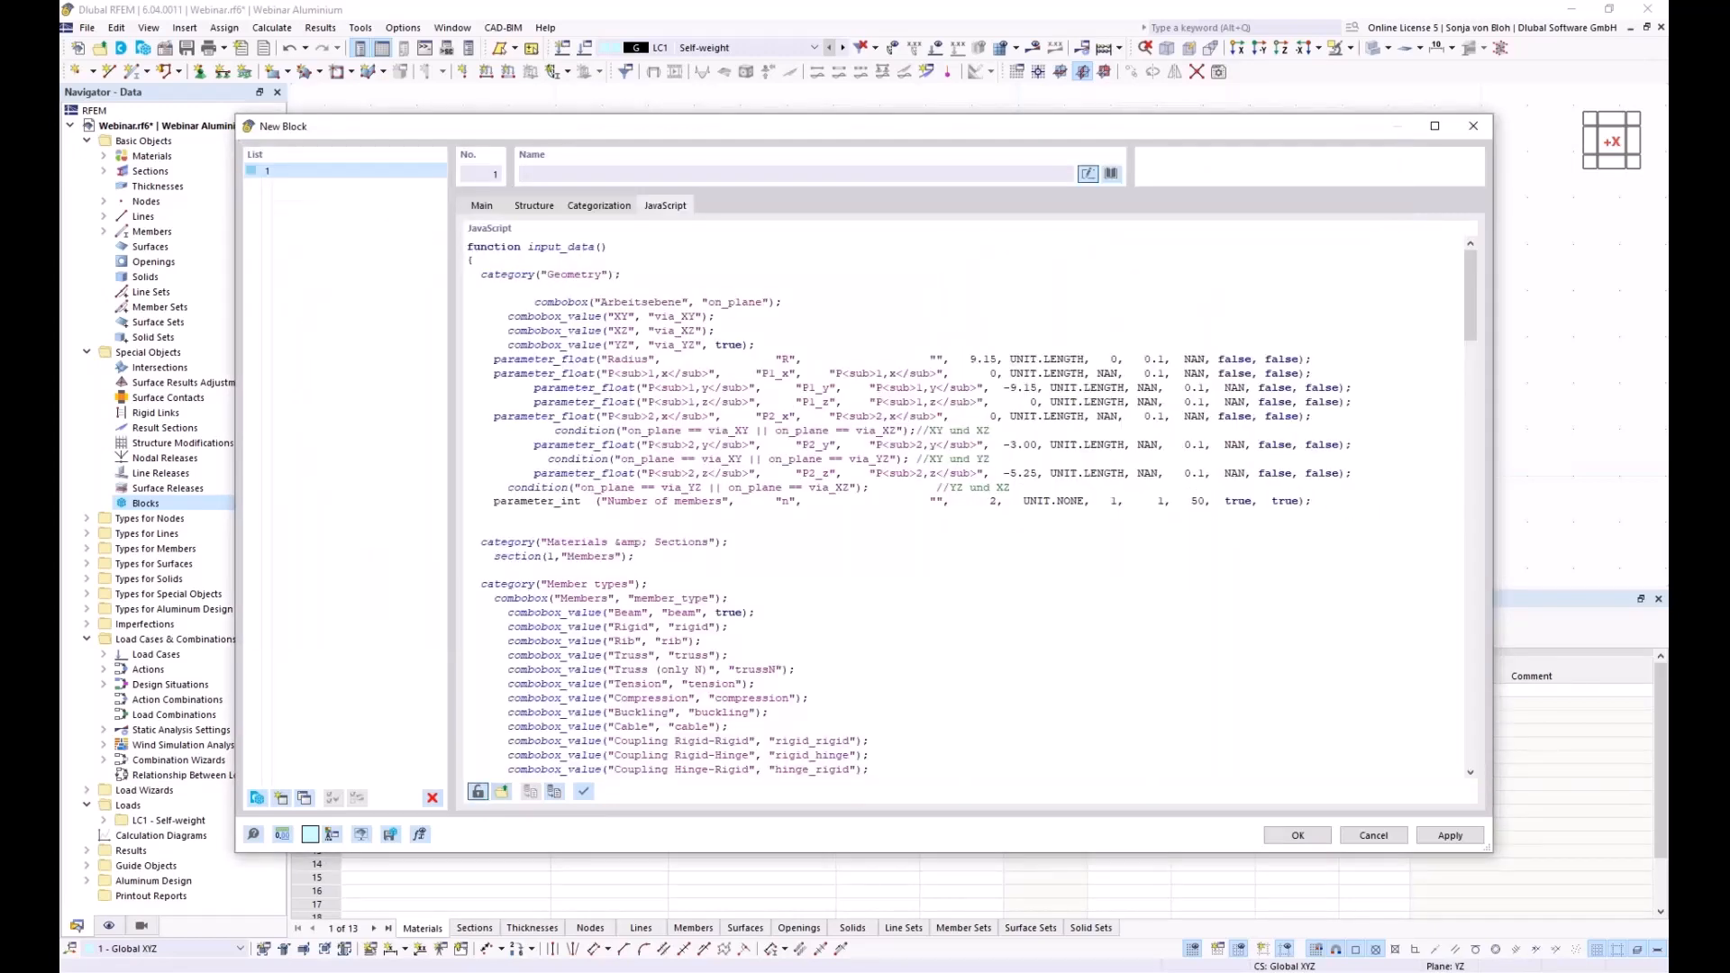
pyautogui.click(585, 793)
# Save the block to the library as 'Arched beams' under category Beams | Arched Beams
pyautogui.click(390, 835)
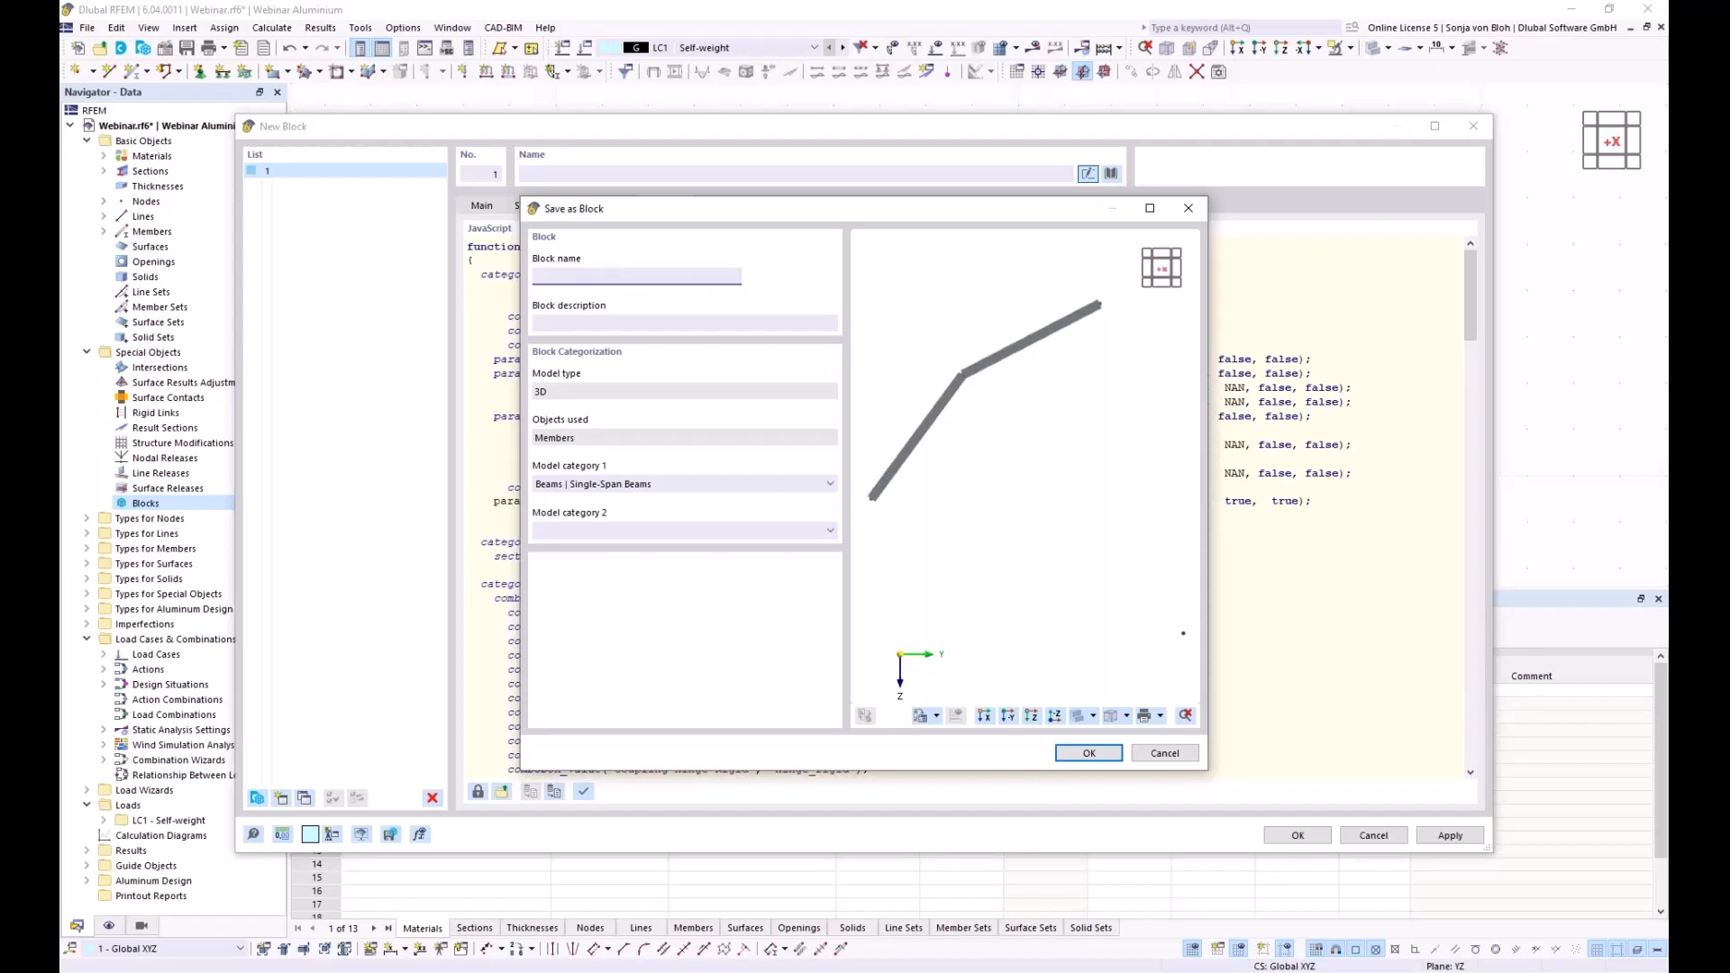
pyautogui.write('Arched beams')
pyautogui.click(829, 484)
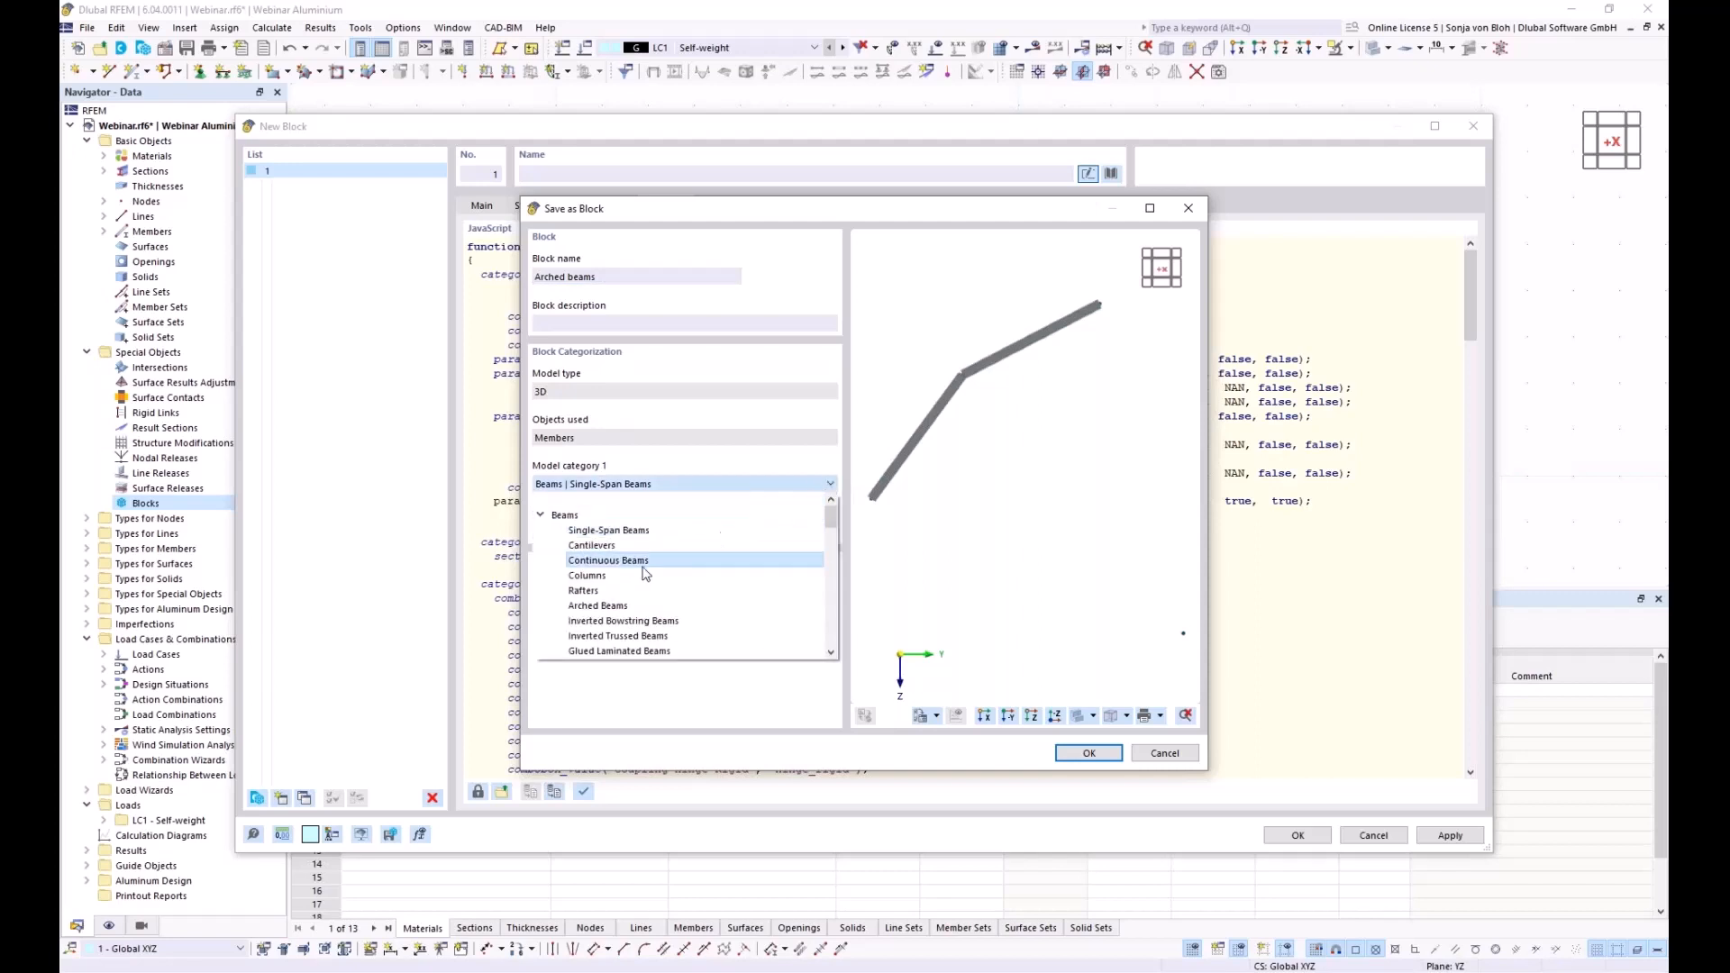
pyautogui.click(601, 608)
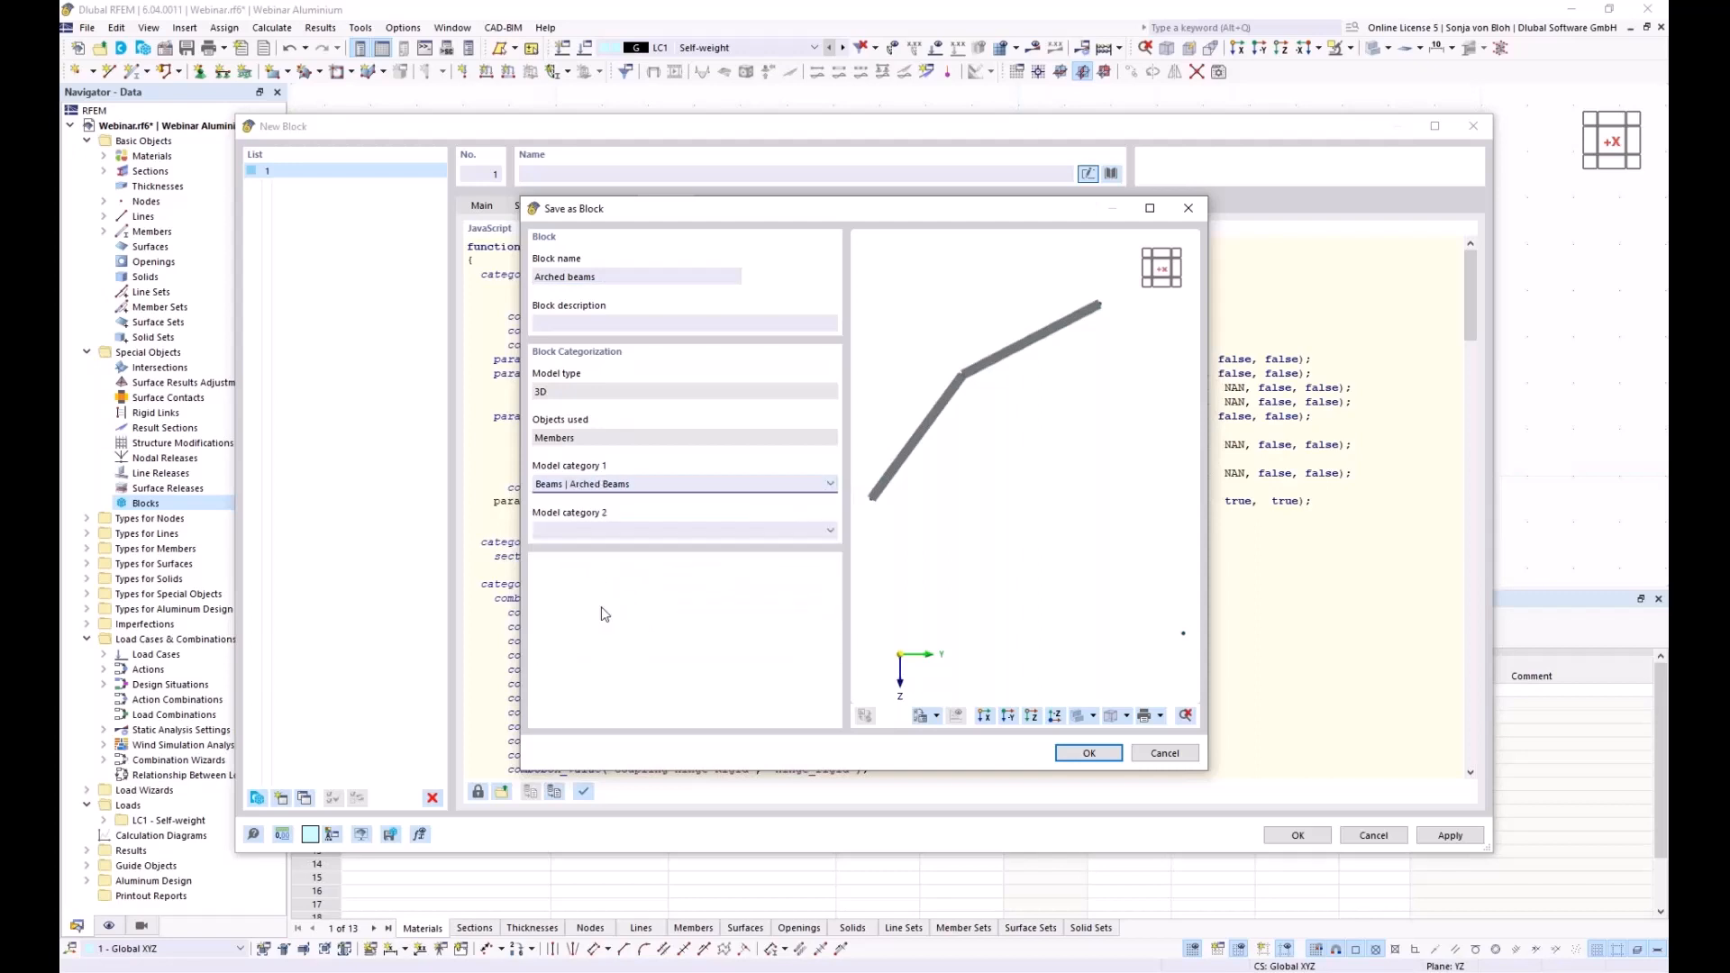
pyautogui.moveTo(659, 217); pyautogui.dragTo(592, 255)
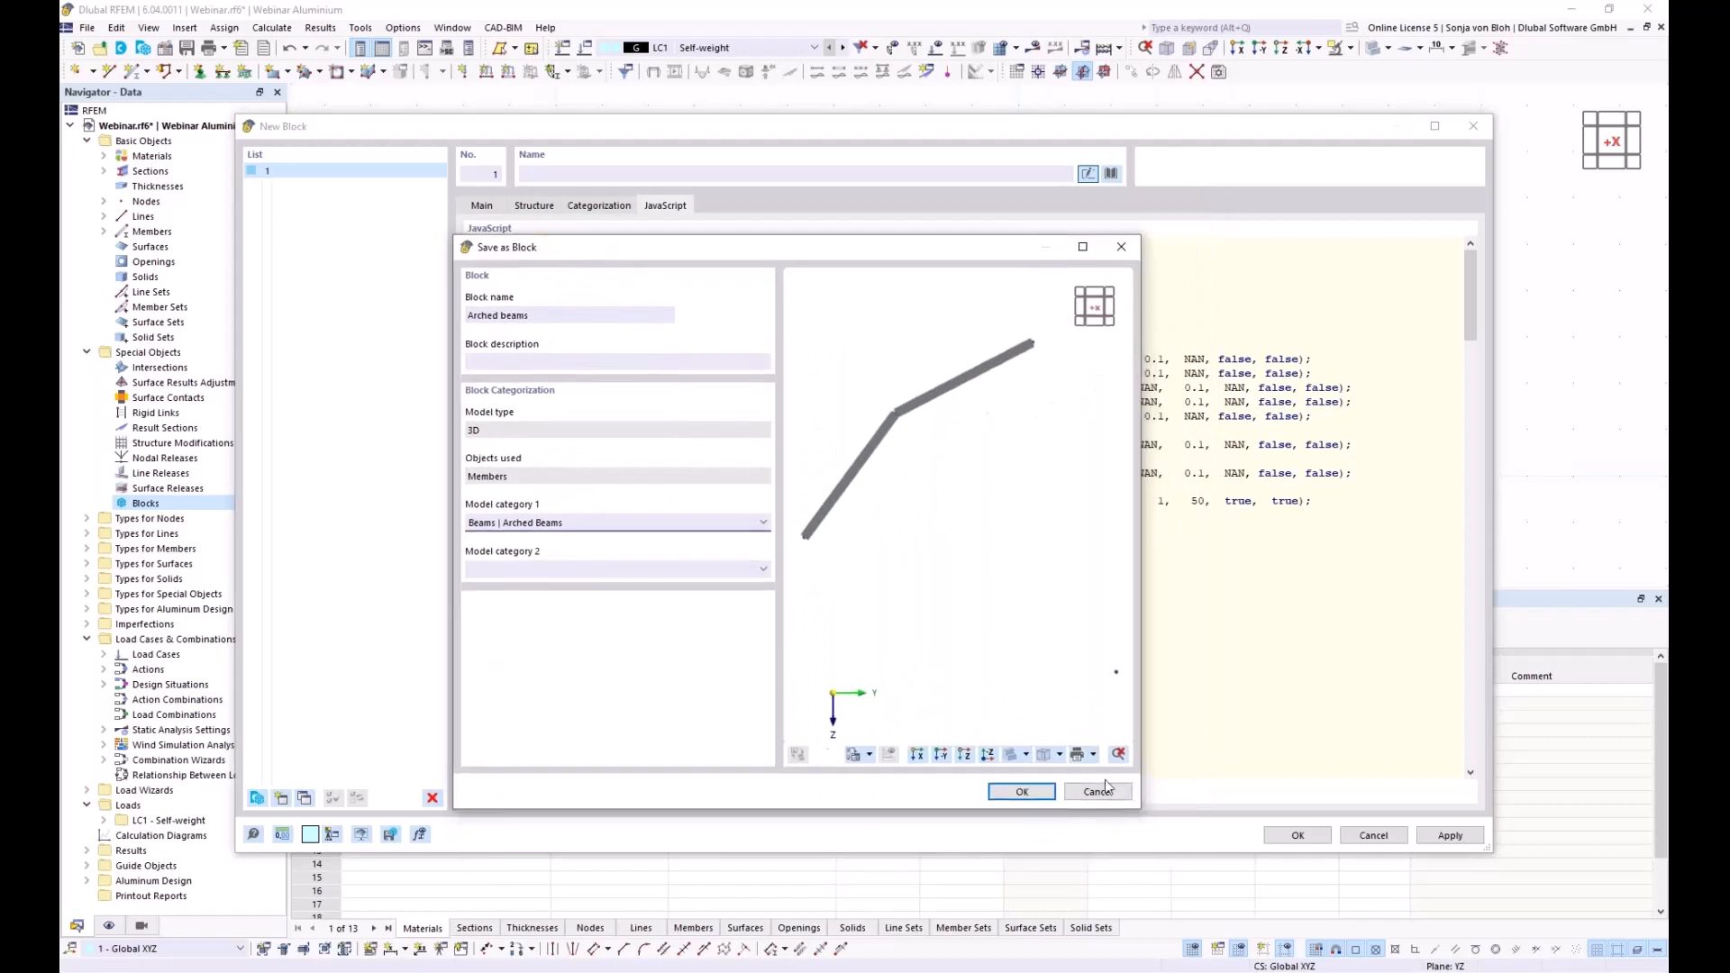
pyautogui.click(1023, 792)
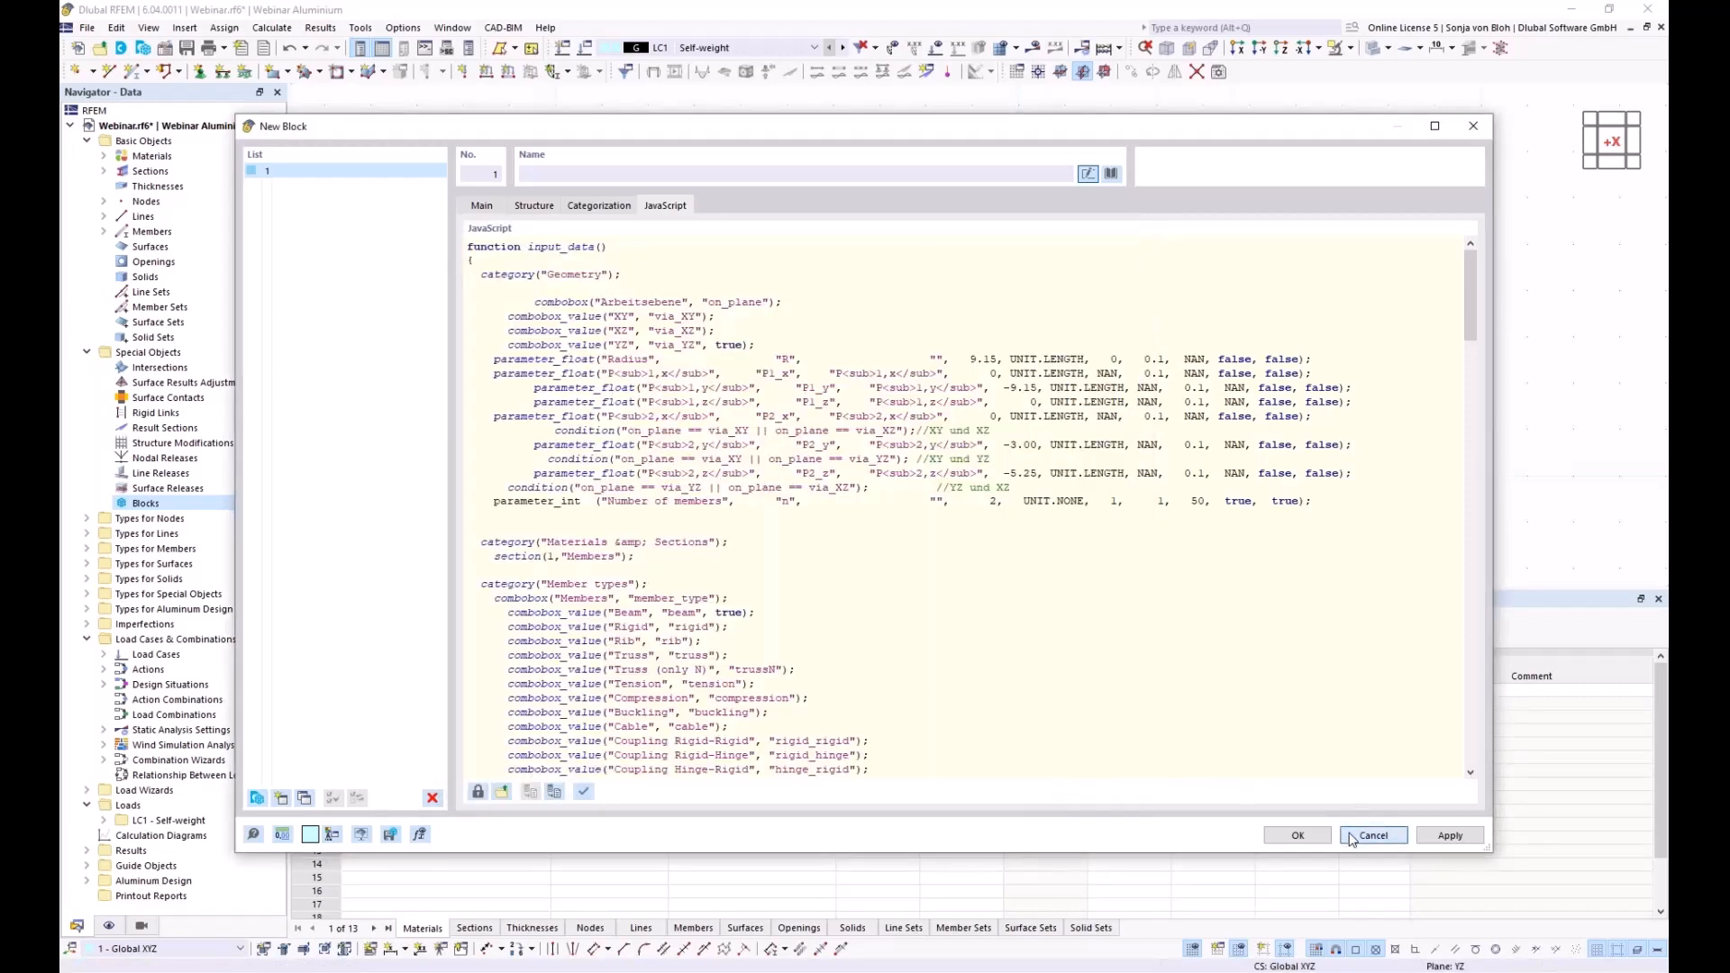
# Close the block editor and delete the curved arch member from the Webinar model
pyautogui.click(1375, 835)
pyautogui.scroll(-3, 592, 275)
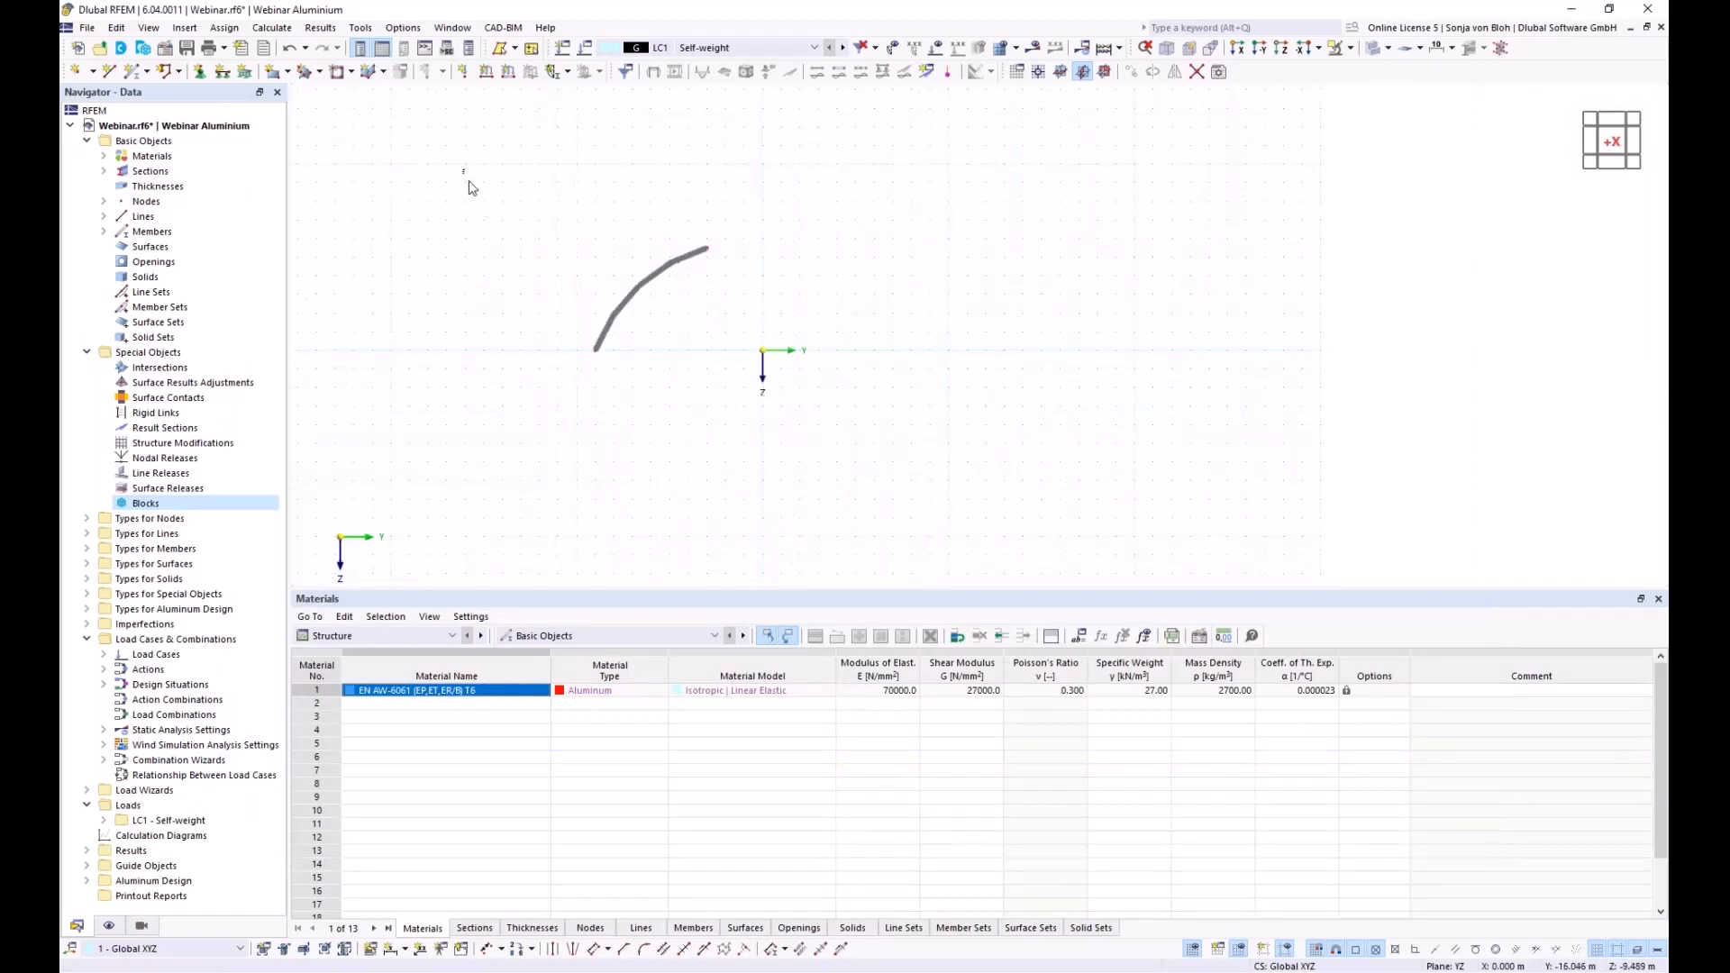
pyautogui.moveTo(464, 169); pyautogui.dragTo(1104, 520)
pyautogui.press('Delete')
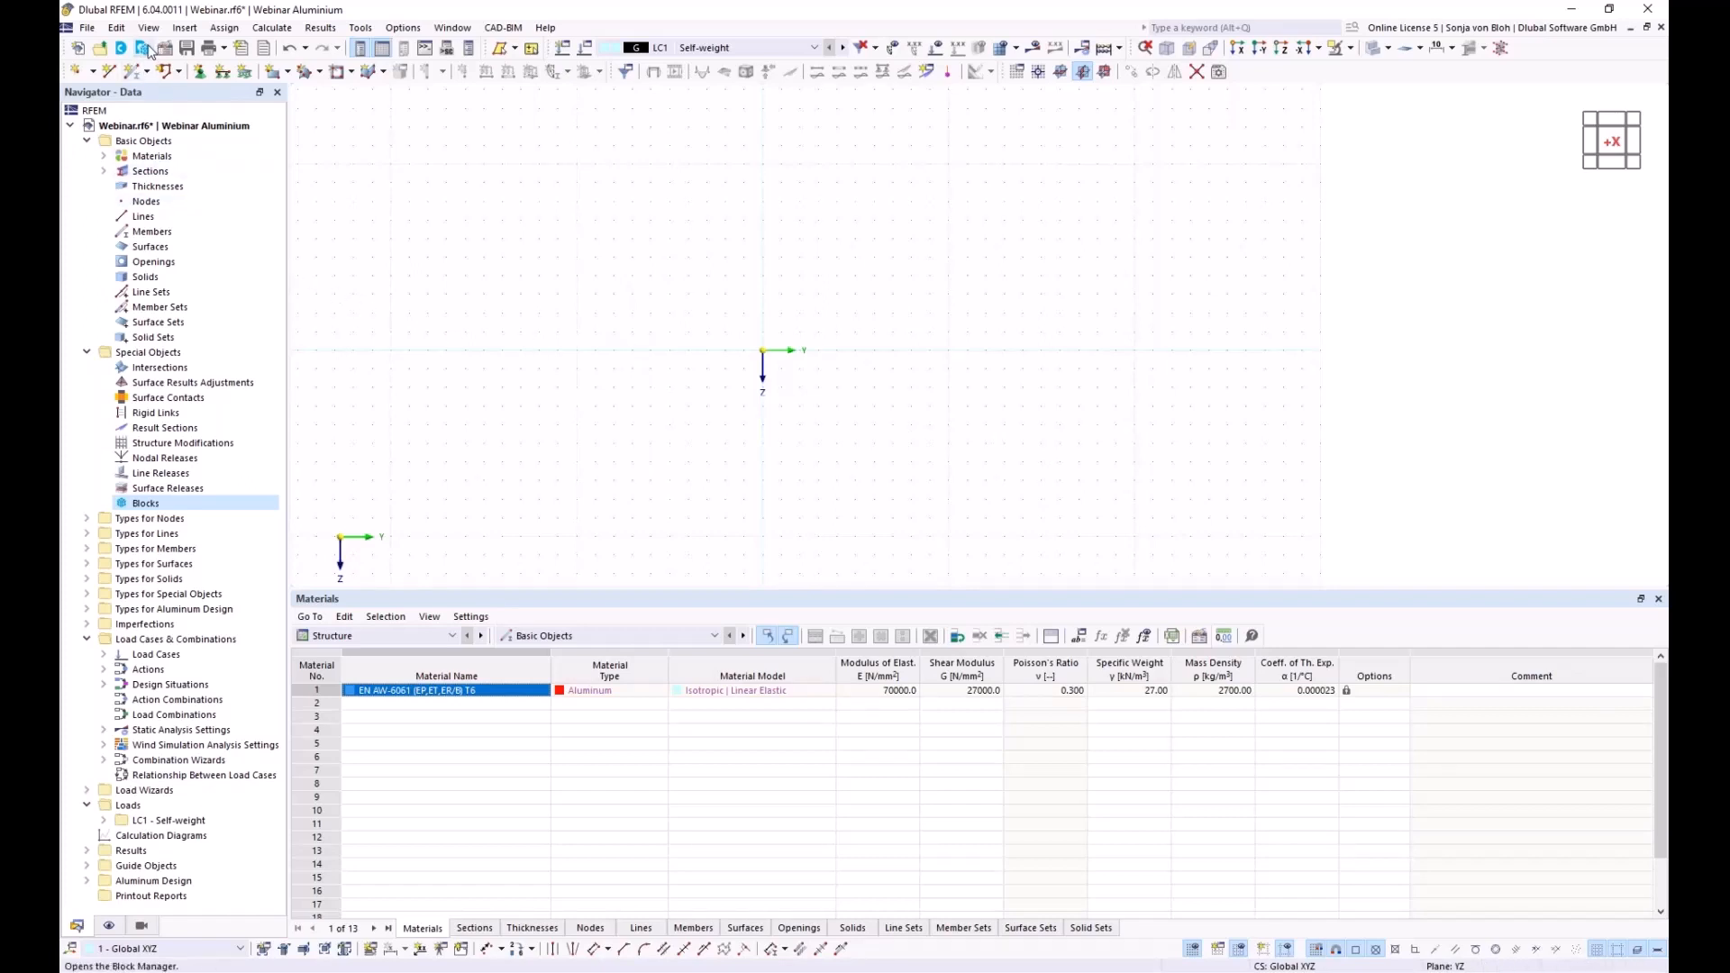
# Insert the Arched beams block from the library's Beams > Arched Beams category
pyautogui.click(143, 47)
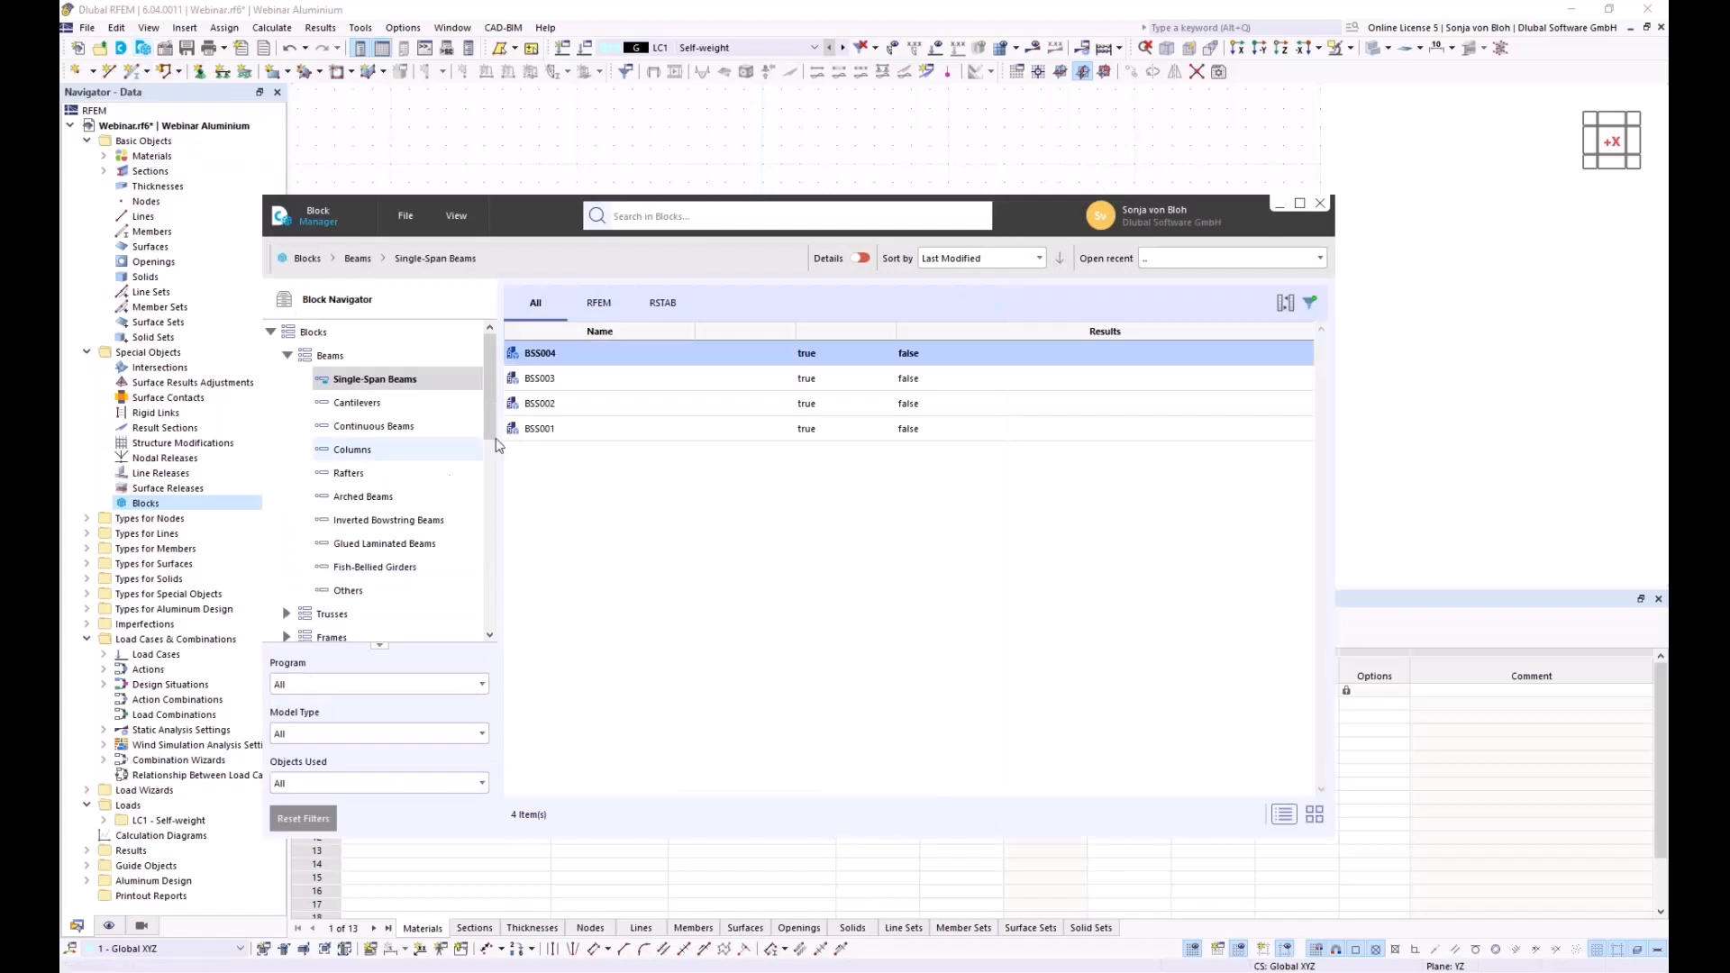
pyautogui.click(358, 501)
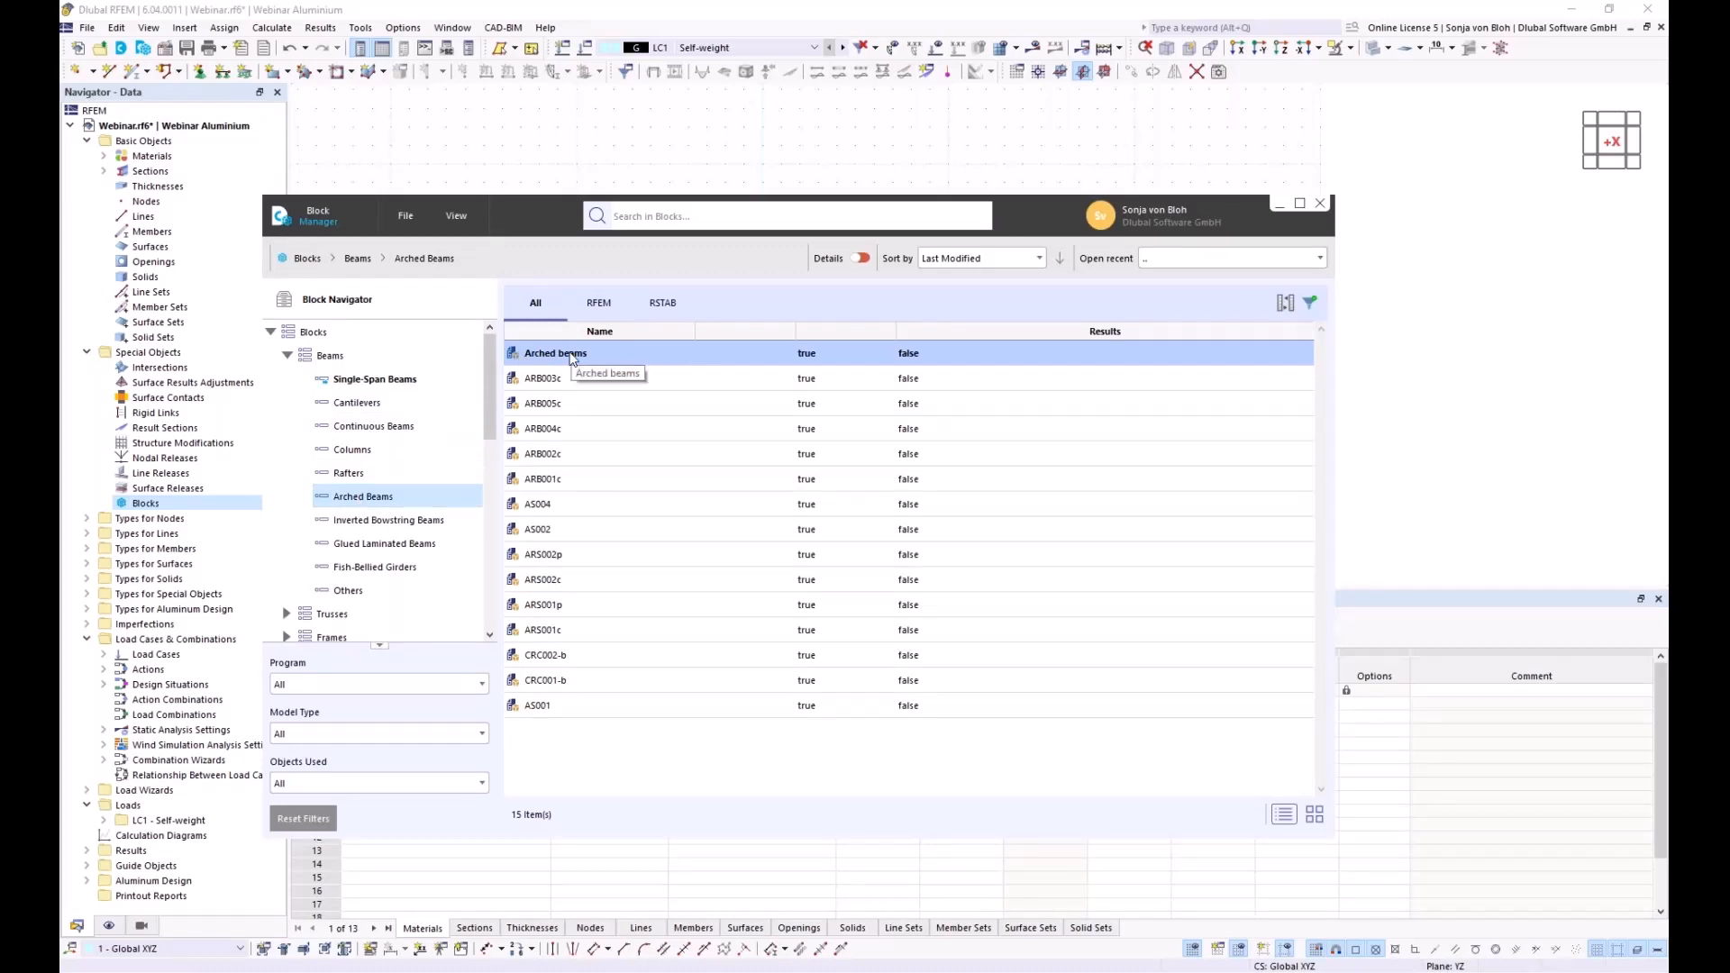
pyautogui.doubleClick(570, 353)
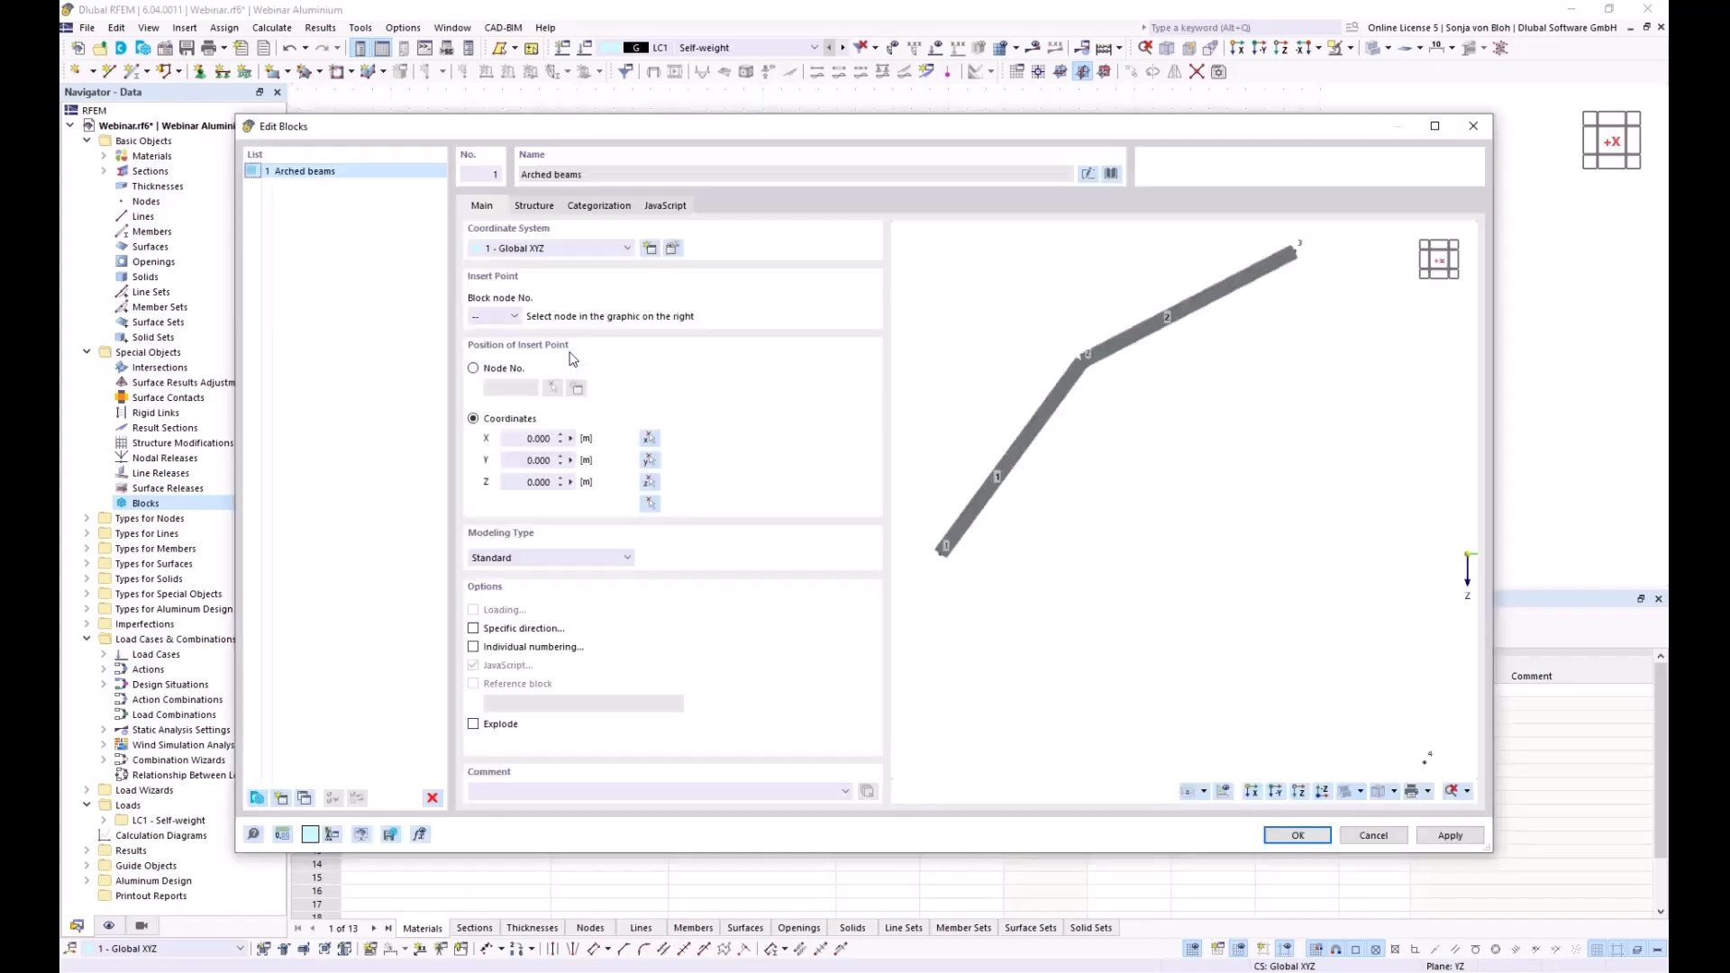
# On the Structure parameters, set the arch radius to 9 m
pyautogui.click(526, 210)
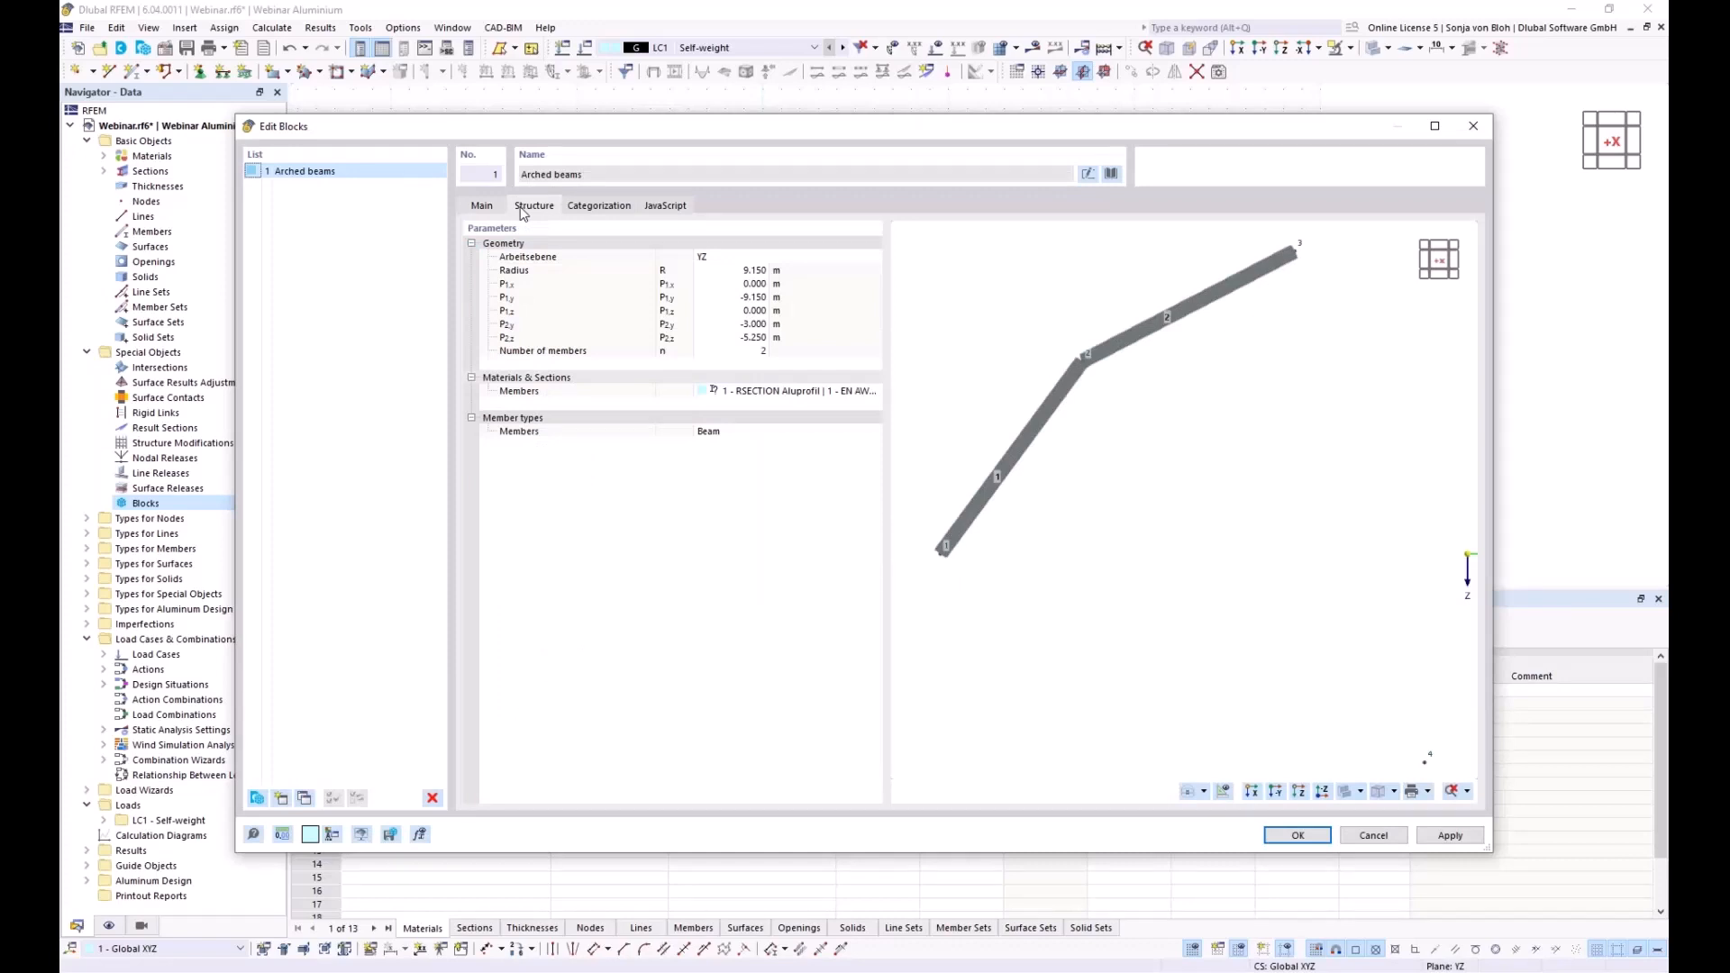
pyautogui.click(730, 272)
pyautogui.click(730, 271)
pyautogui.write('9')
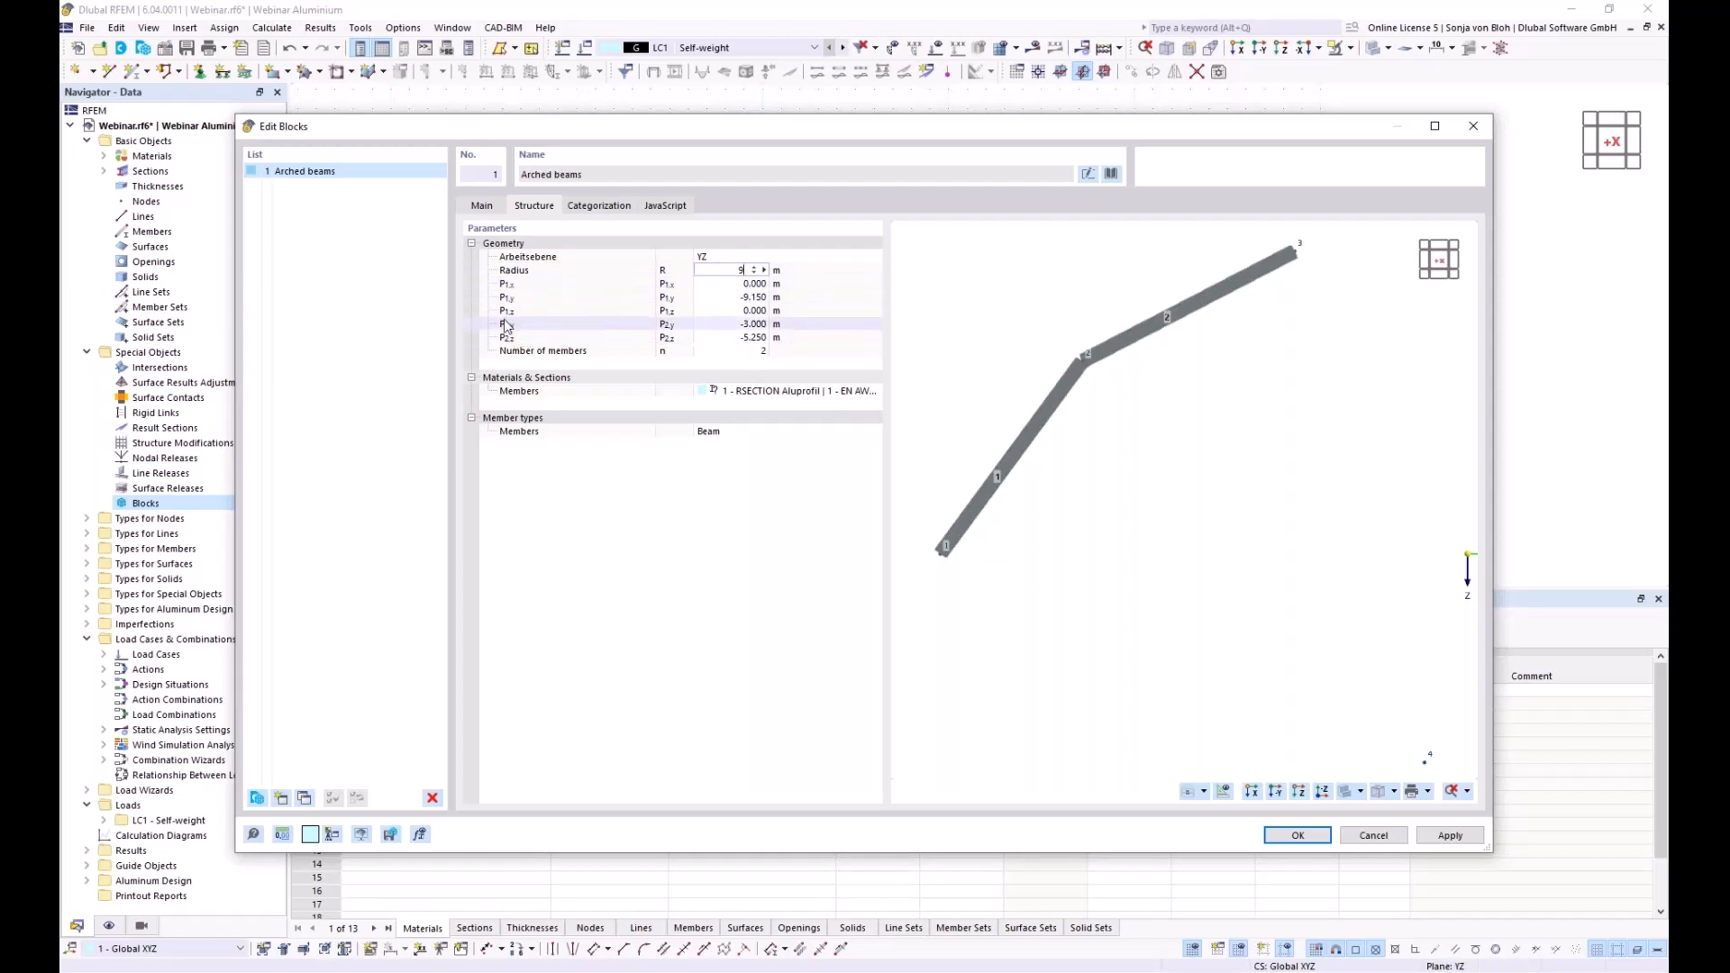
pyautogui.click(717, 287)
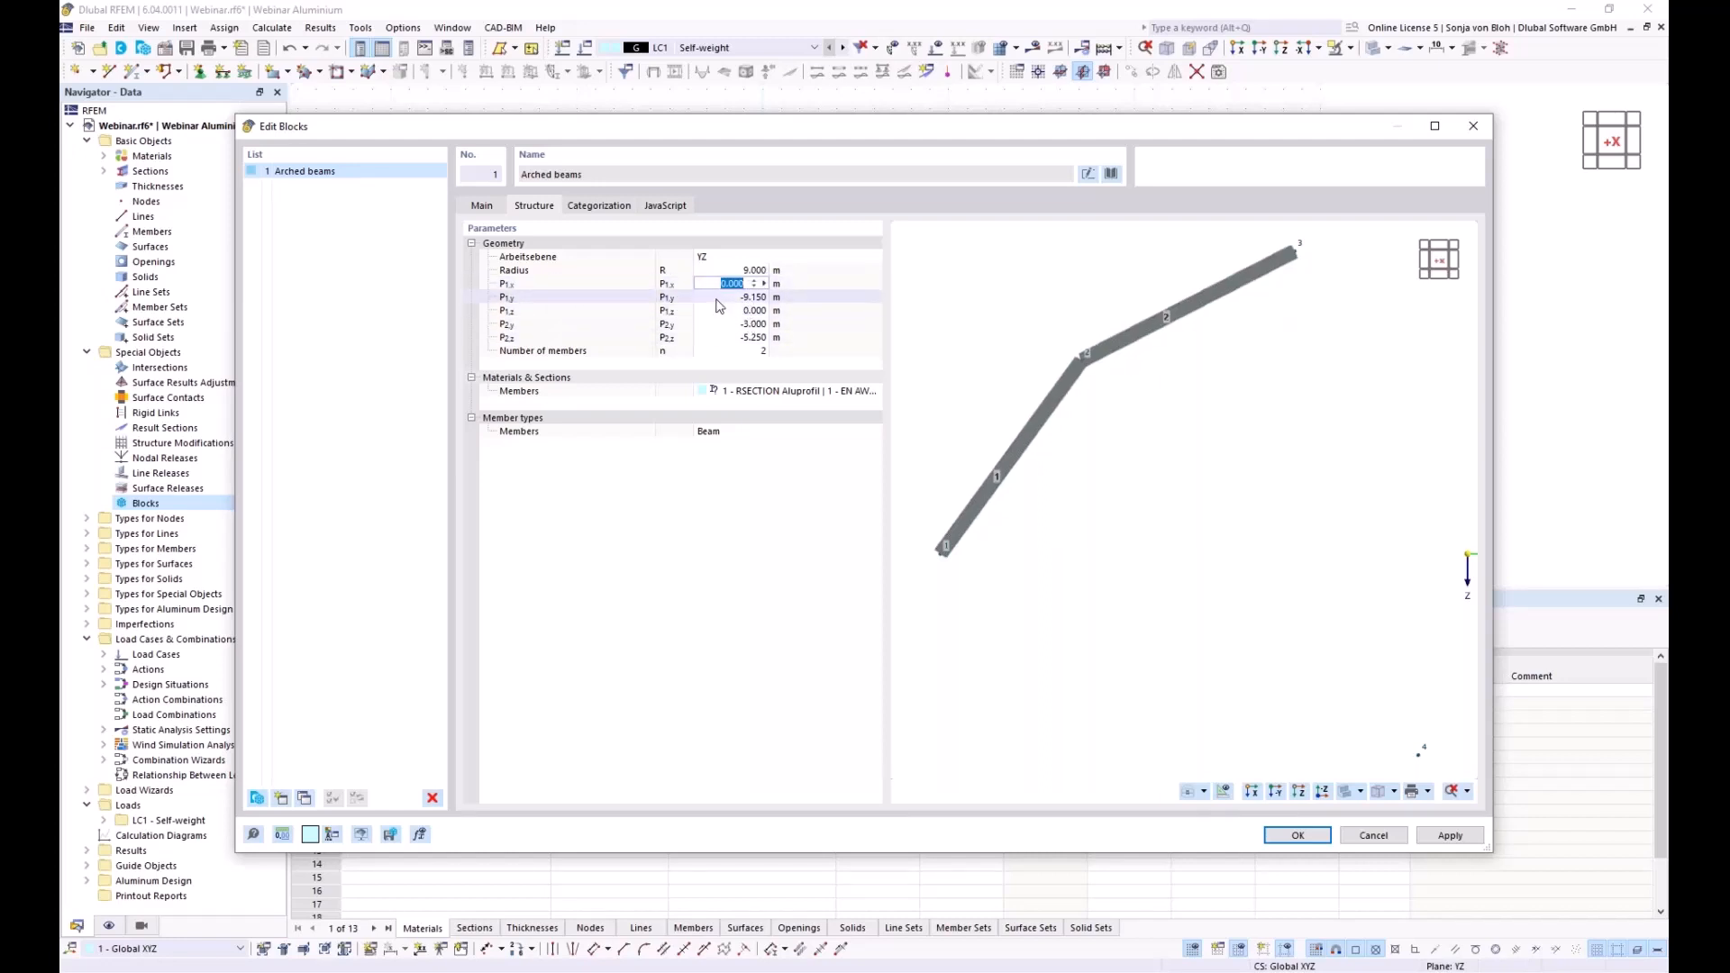
# Set P1y to -9 m, keep P1z 0 and P2y -3 m, and enter -5.5 for P2z
pyautogui.click(728, 297)
pyautogui.write('-9')
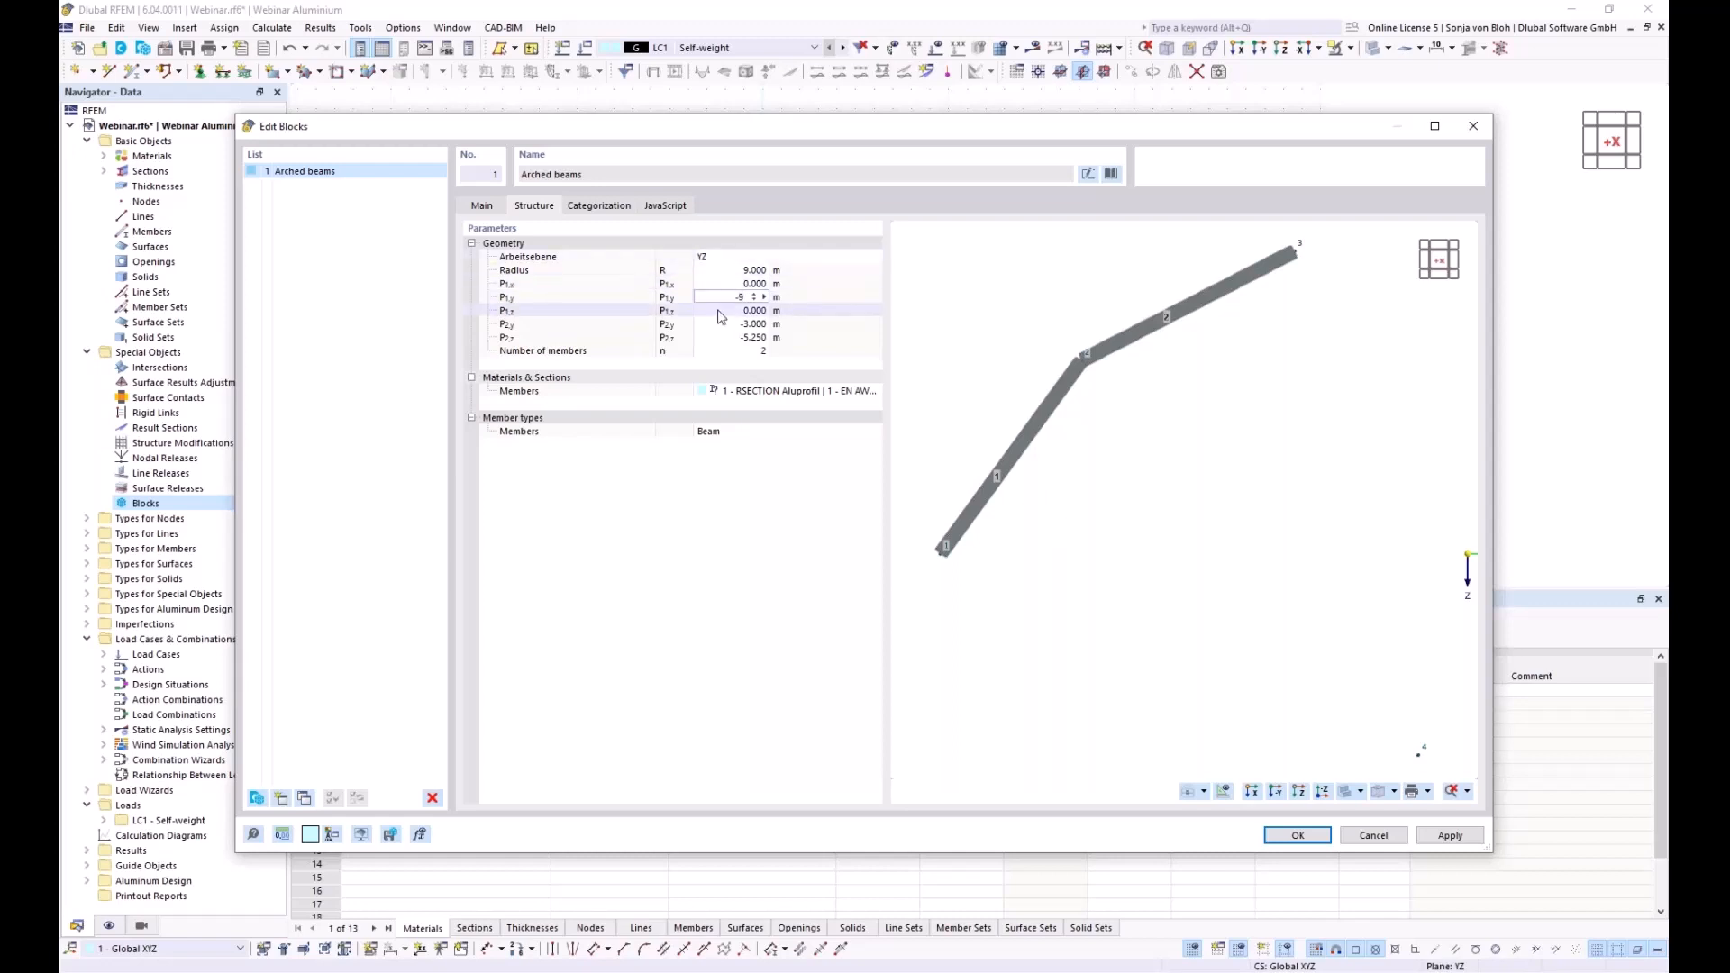
pyautogui.press('Tab')
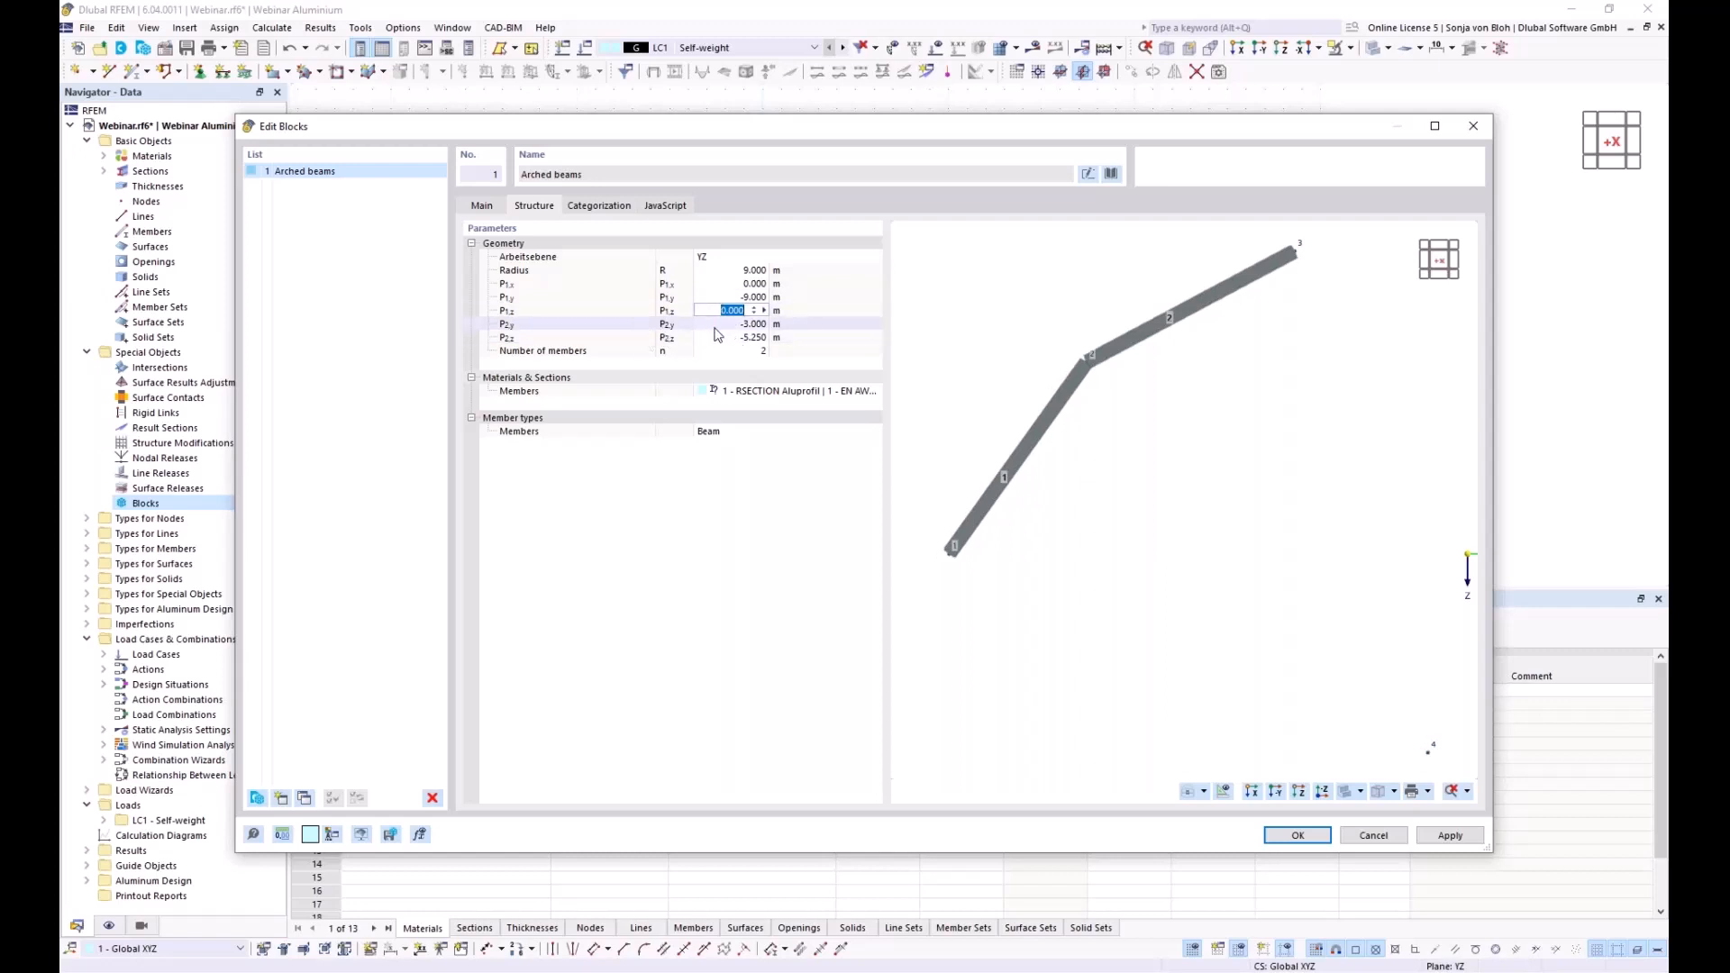
pyautogui.press('Tab')
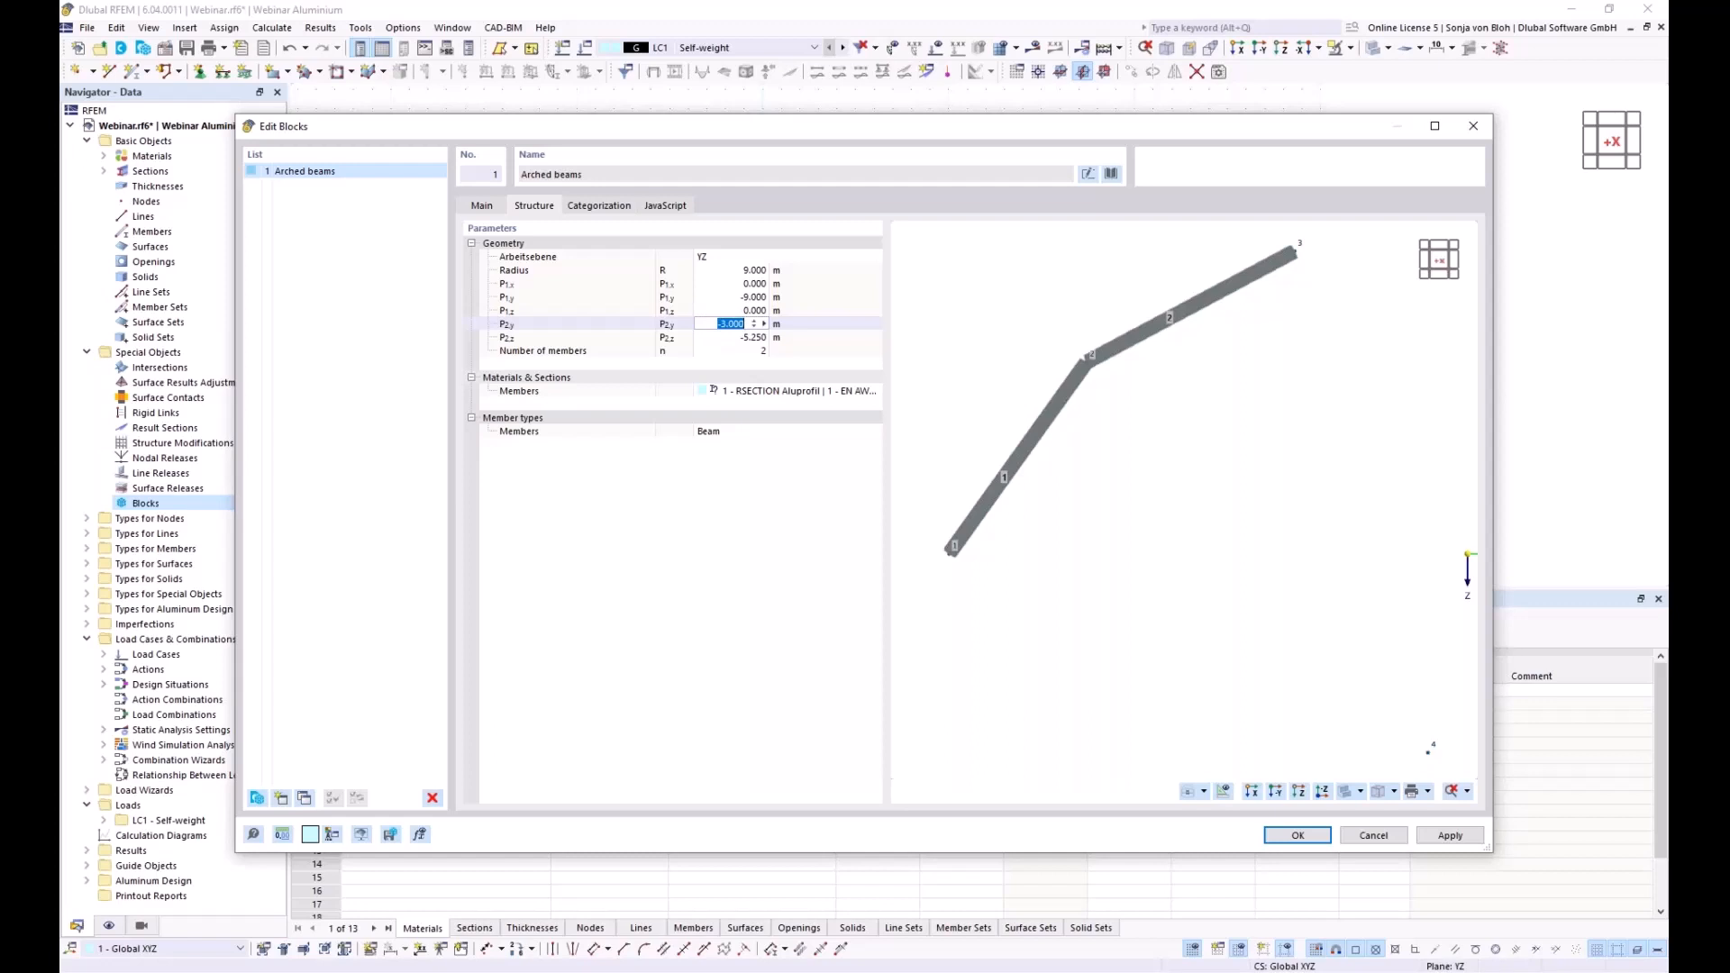
pyautogui.press('Tab')
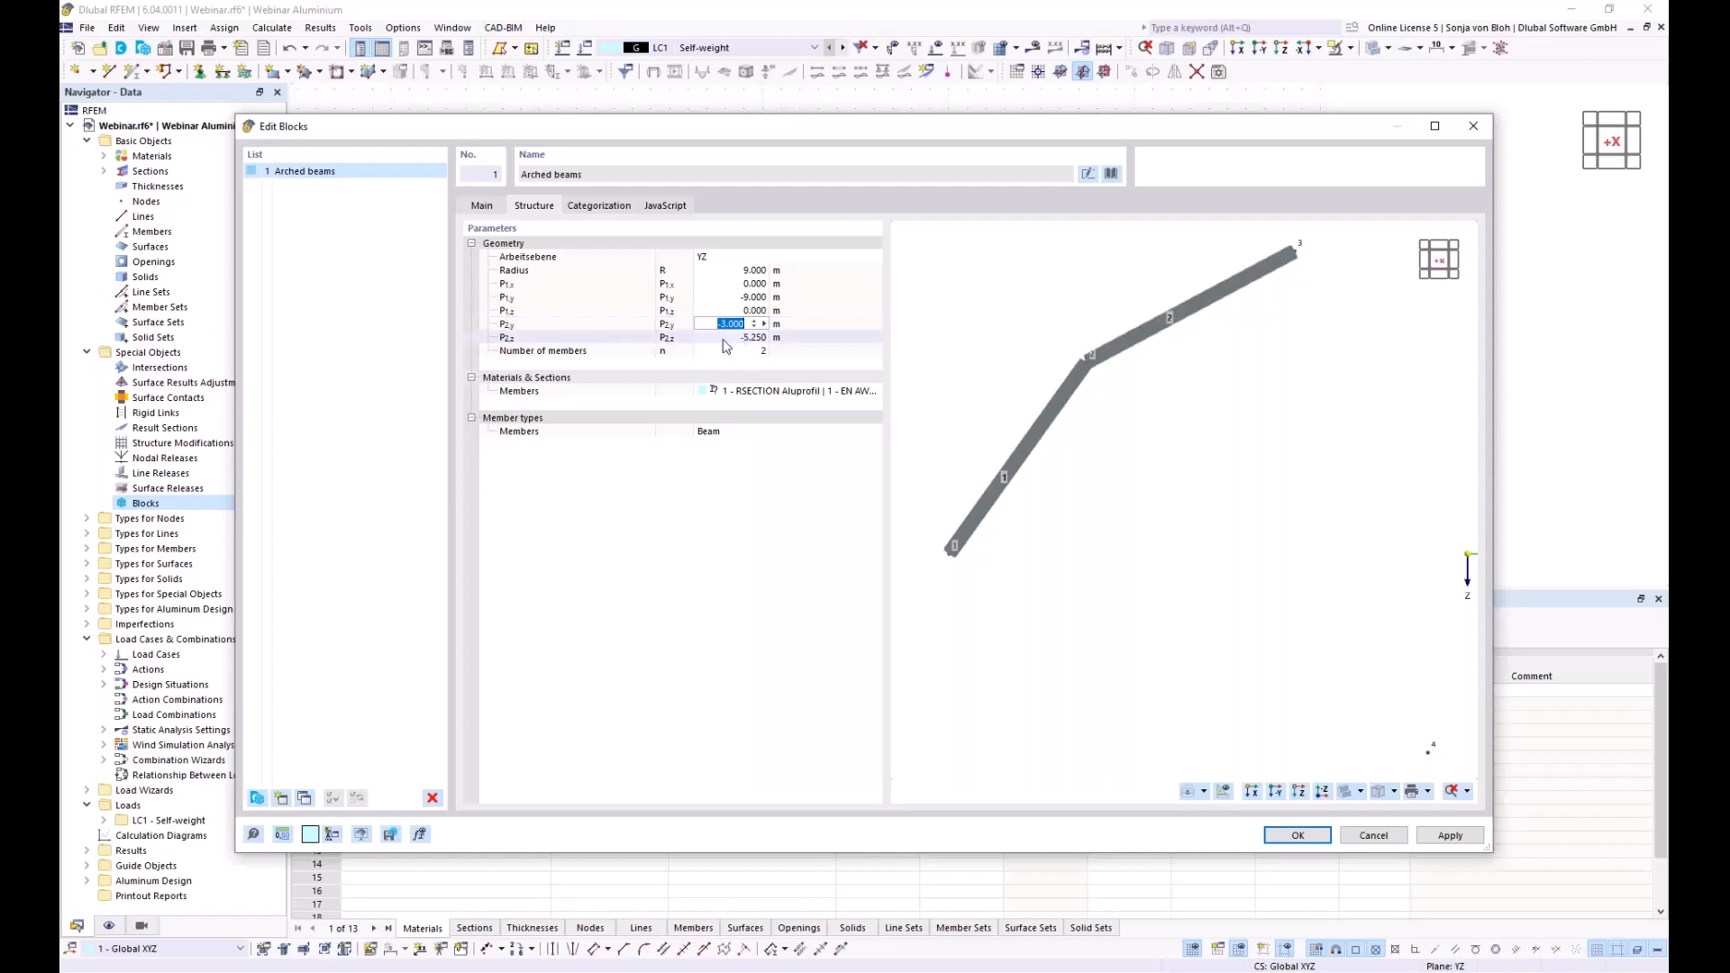
pyautogui.write('-')
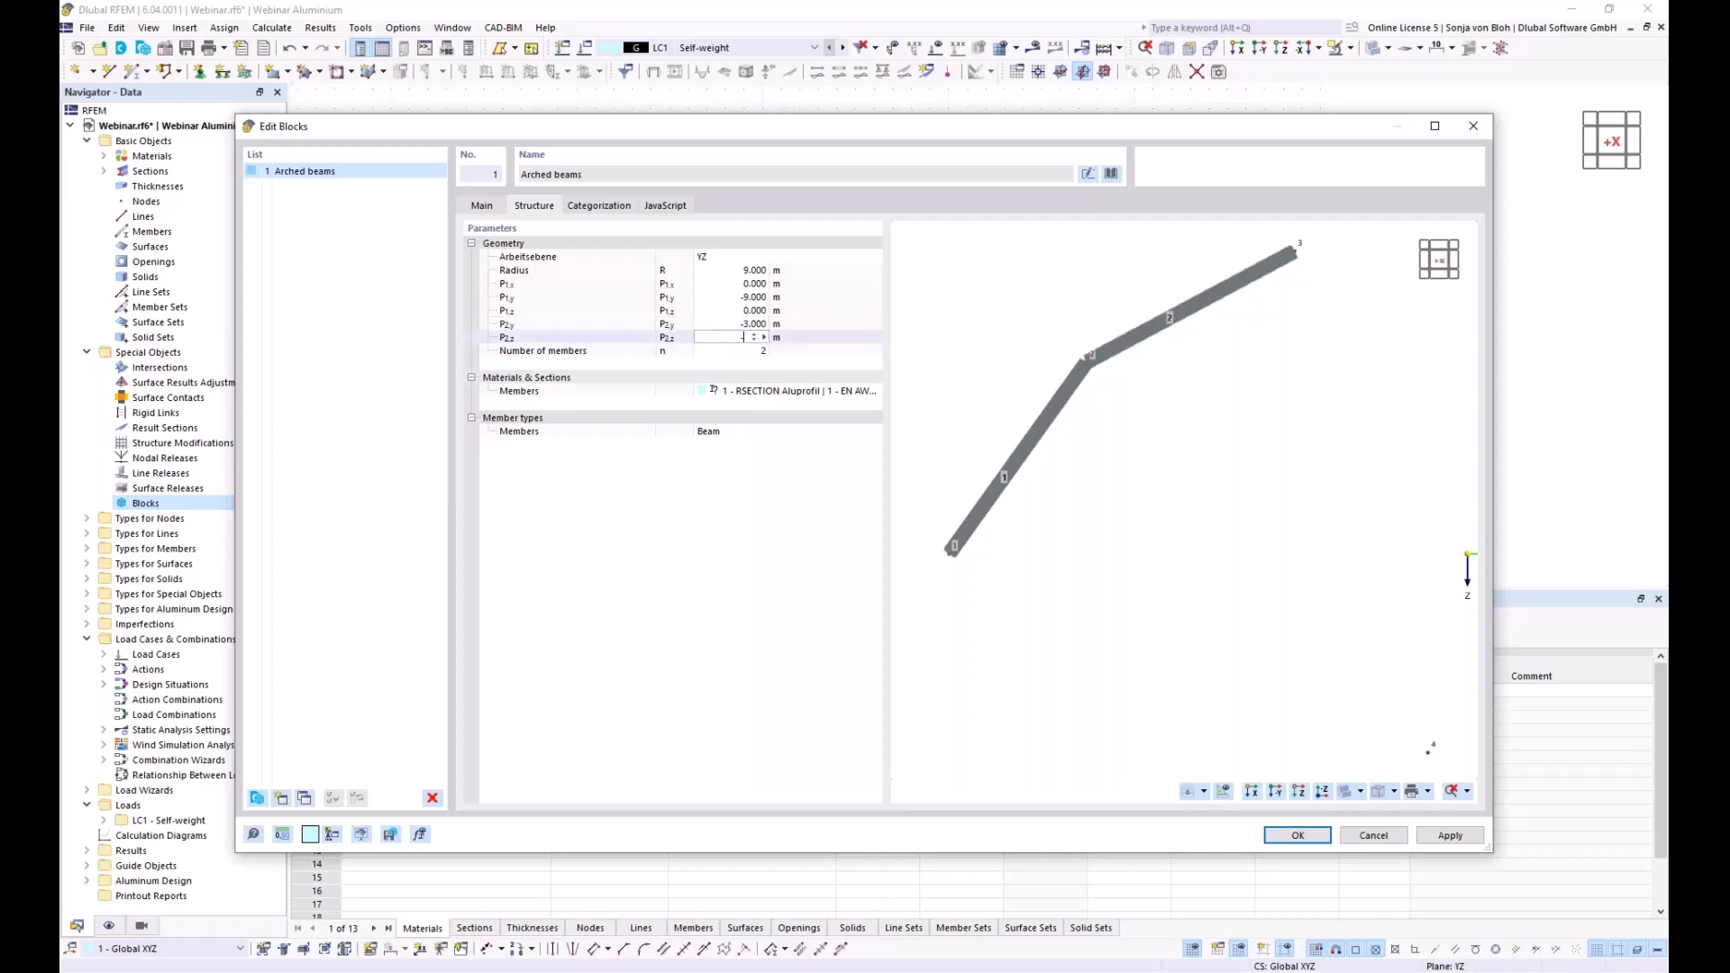
pyautogui.write('5,5')
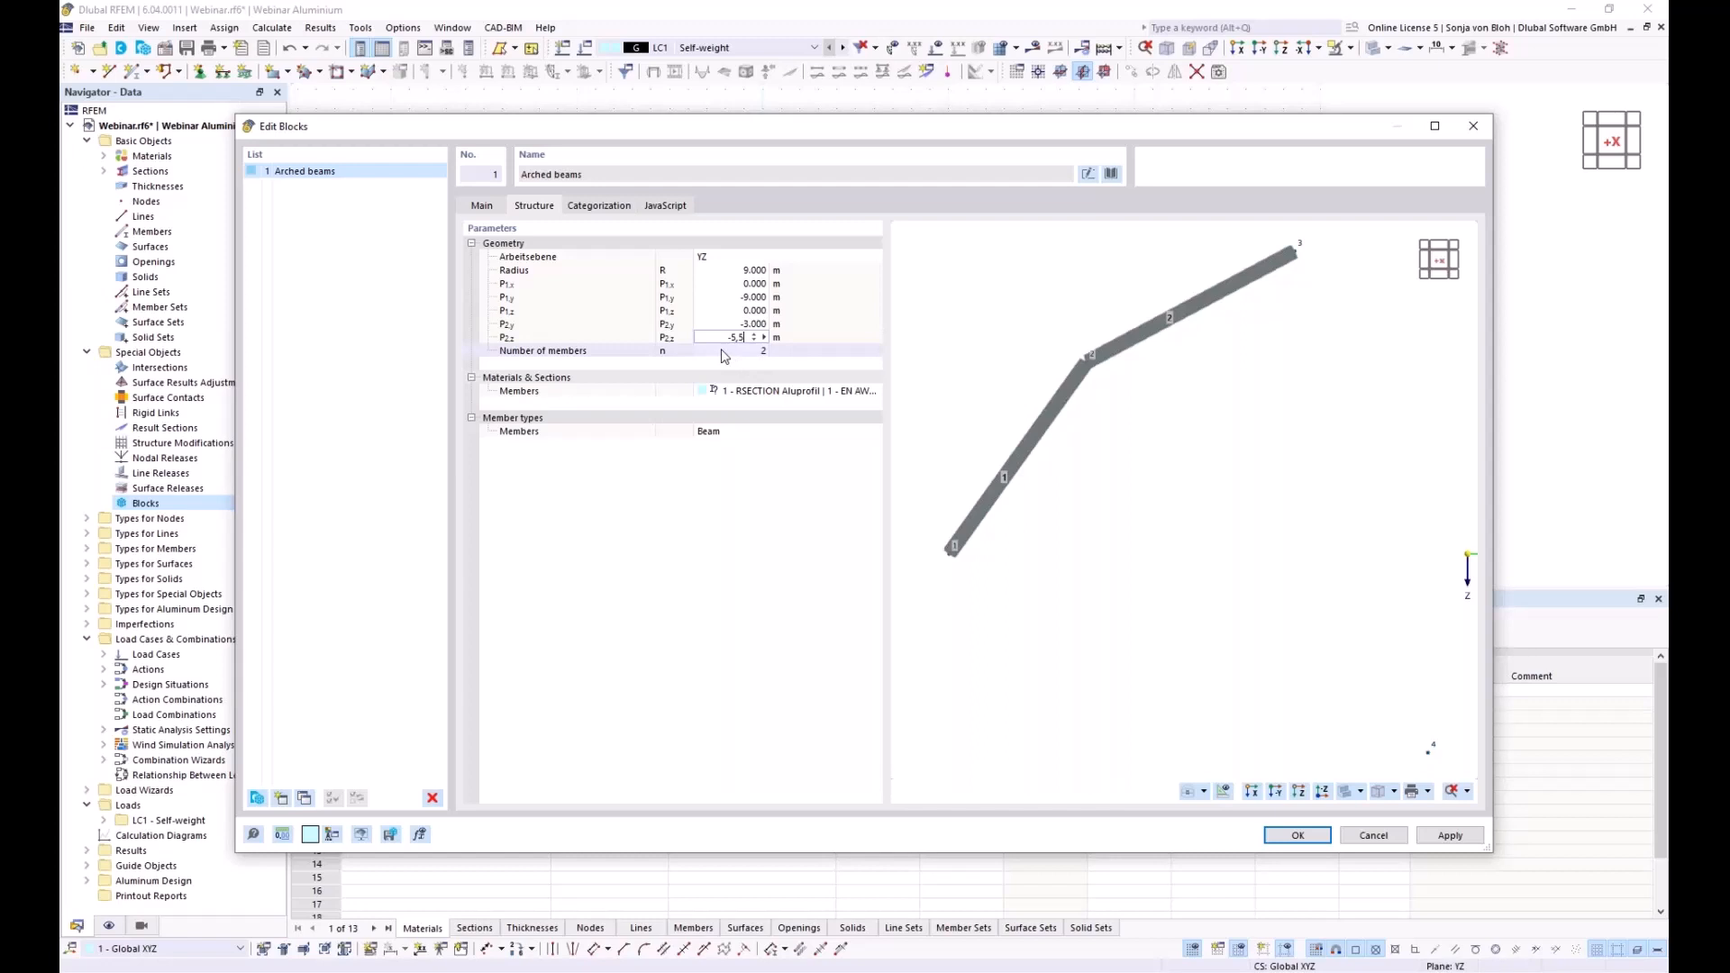
# Confirm P2z as -5.5 m and raise the number of arch members to 4
pyautogui.press('Tab')
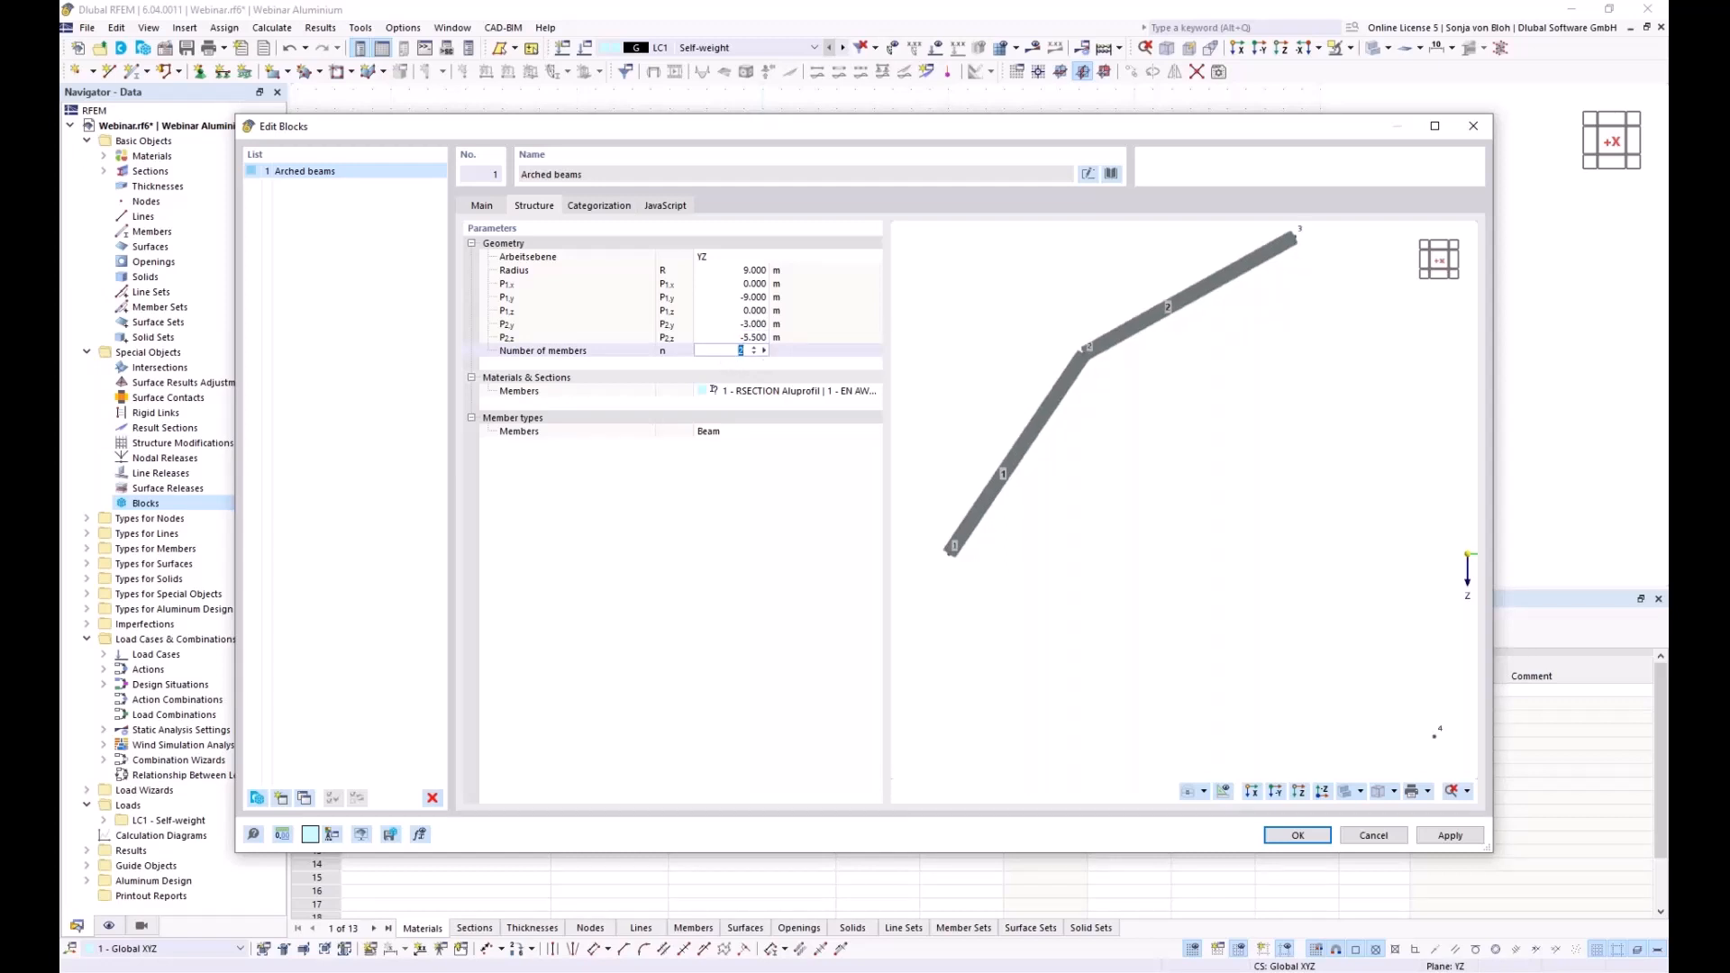
pyautogui.click(755, 351)
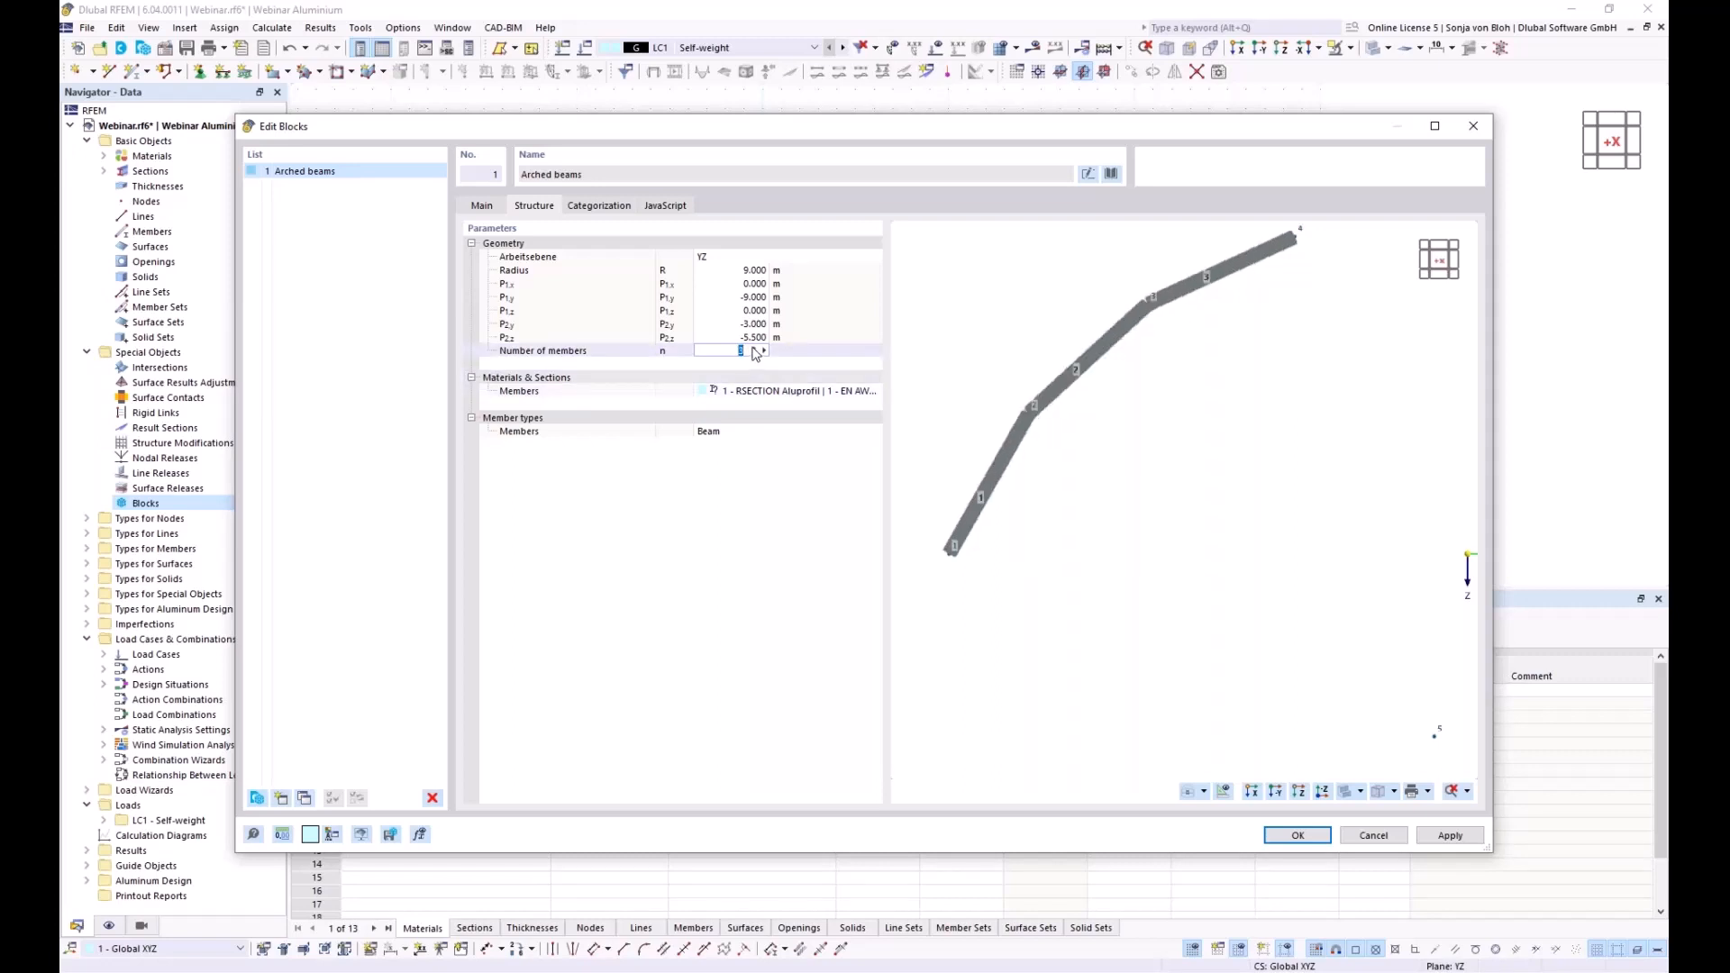
pyautogui.click(755, 349)
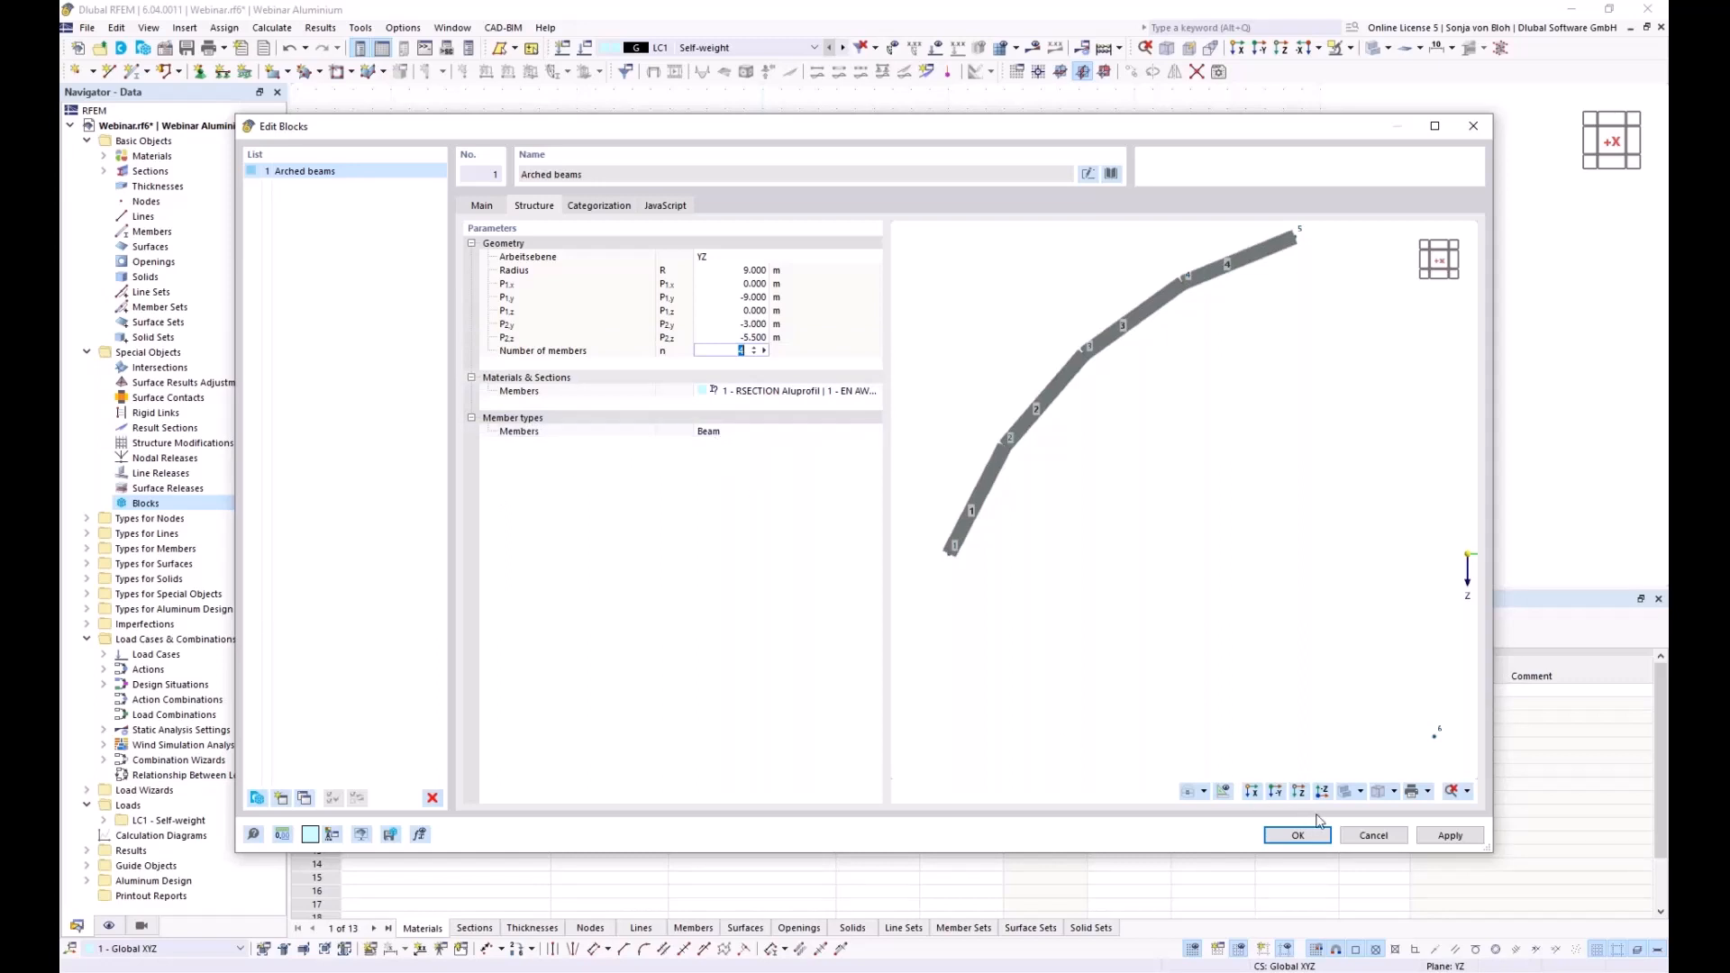
# Place the arch and explode block 1 - Arched beams into ordinary members
pyautogui.click(1297, 836)
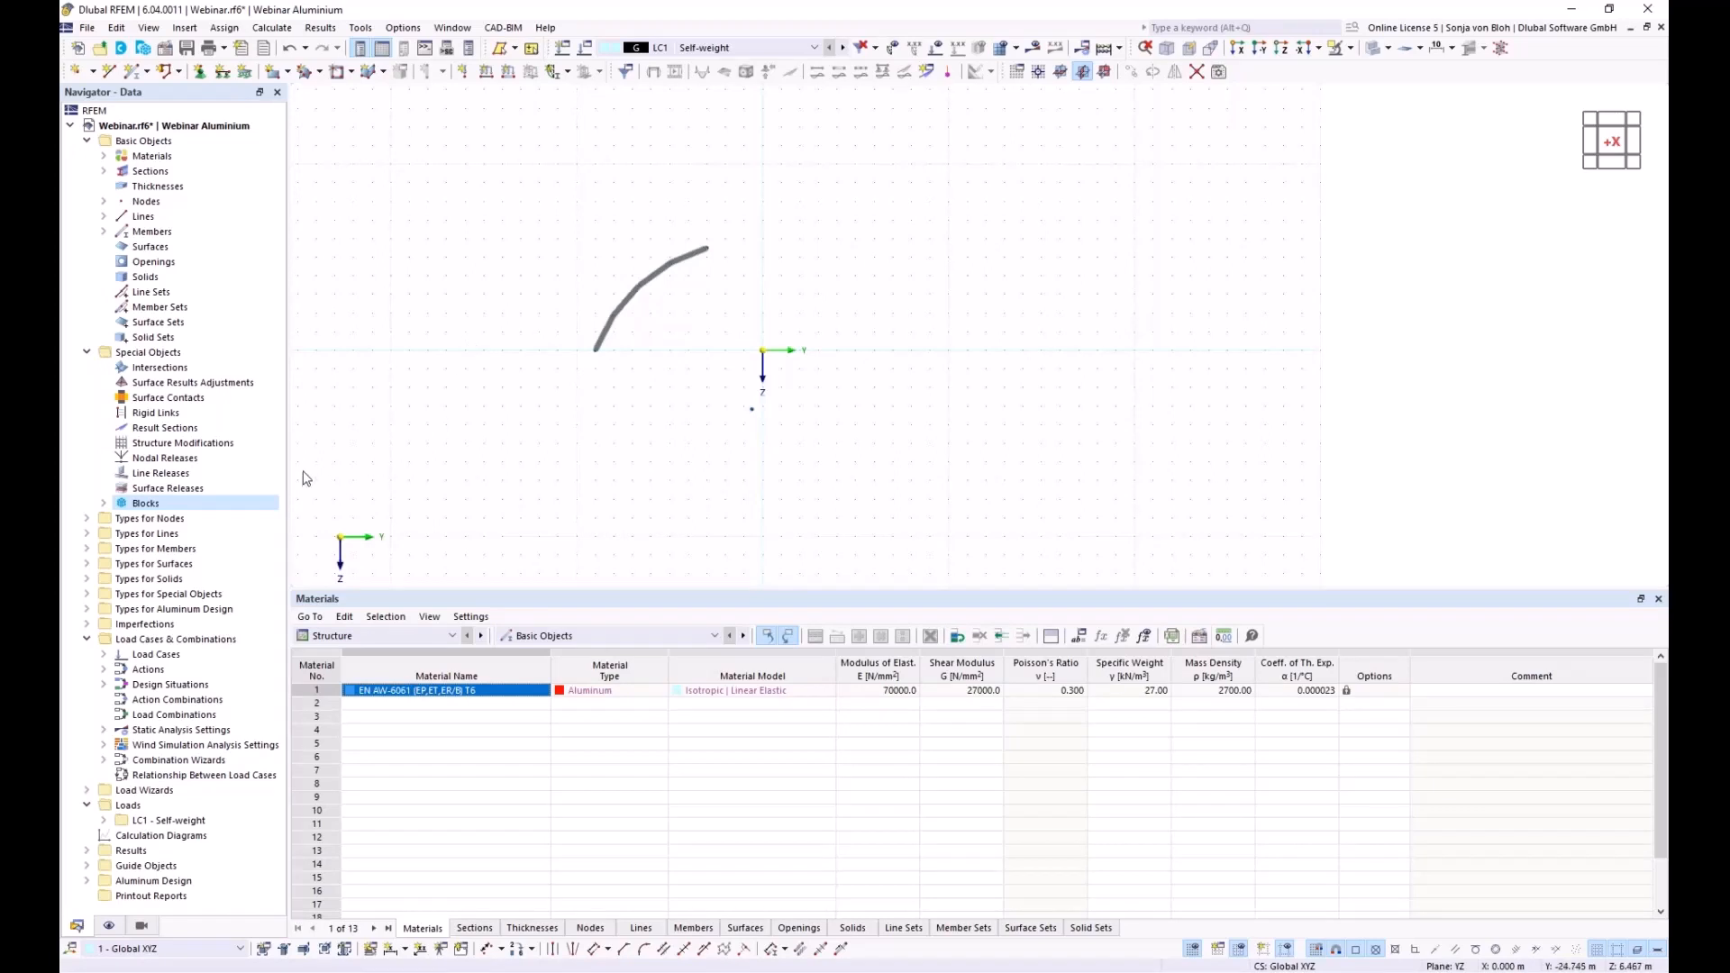
pyautogui.click(104, 503)
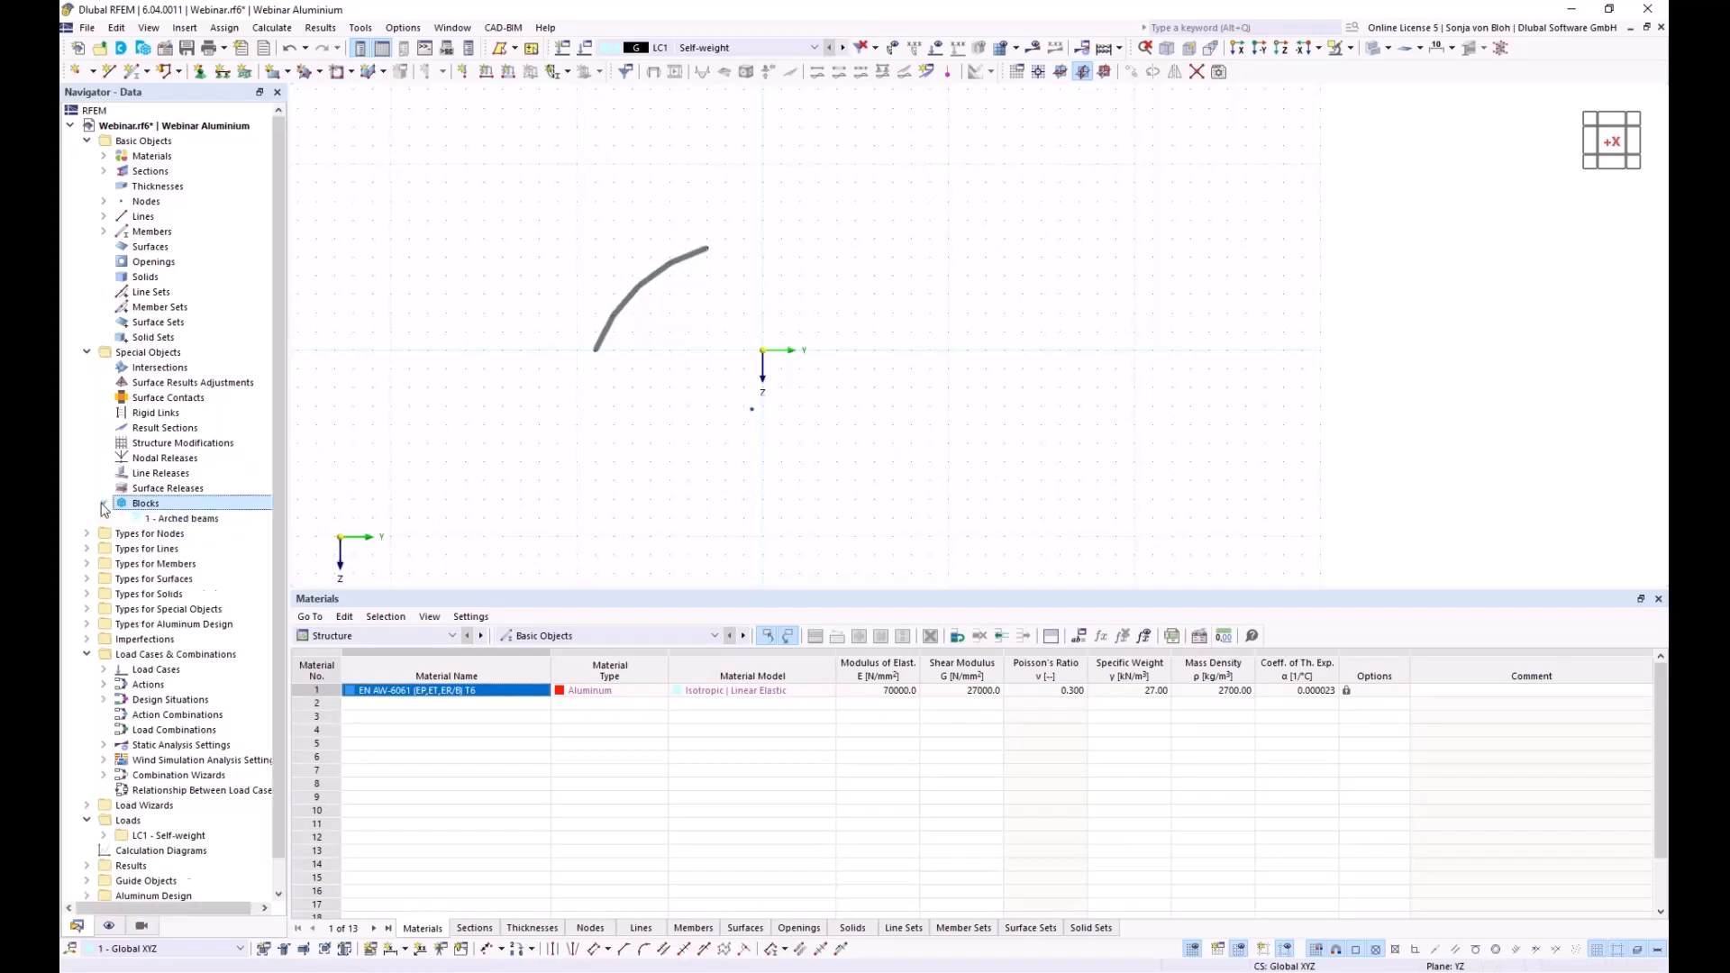
pyautogui.rightClick(188, 519)
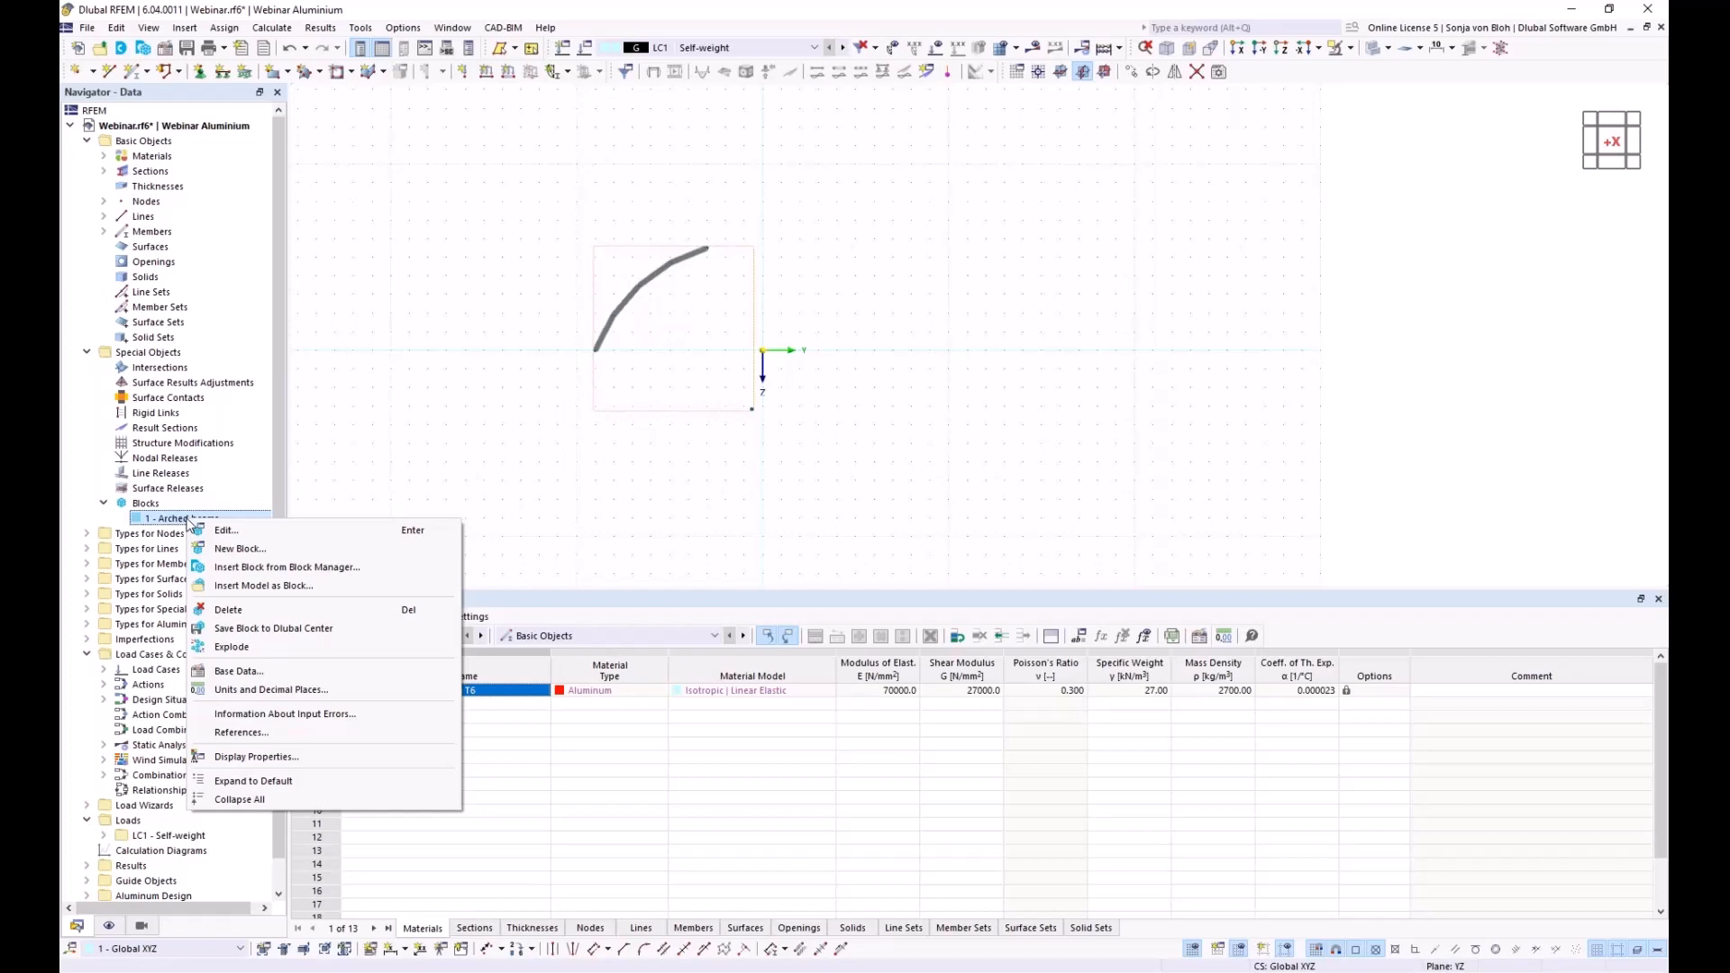
pyautogui.click(231, 647)
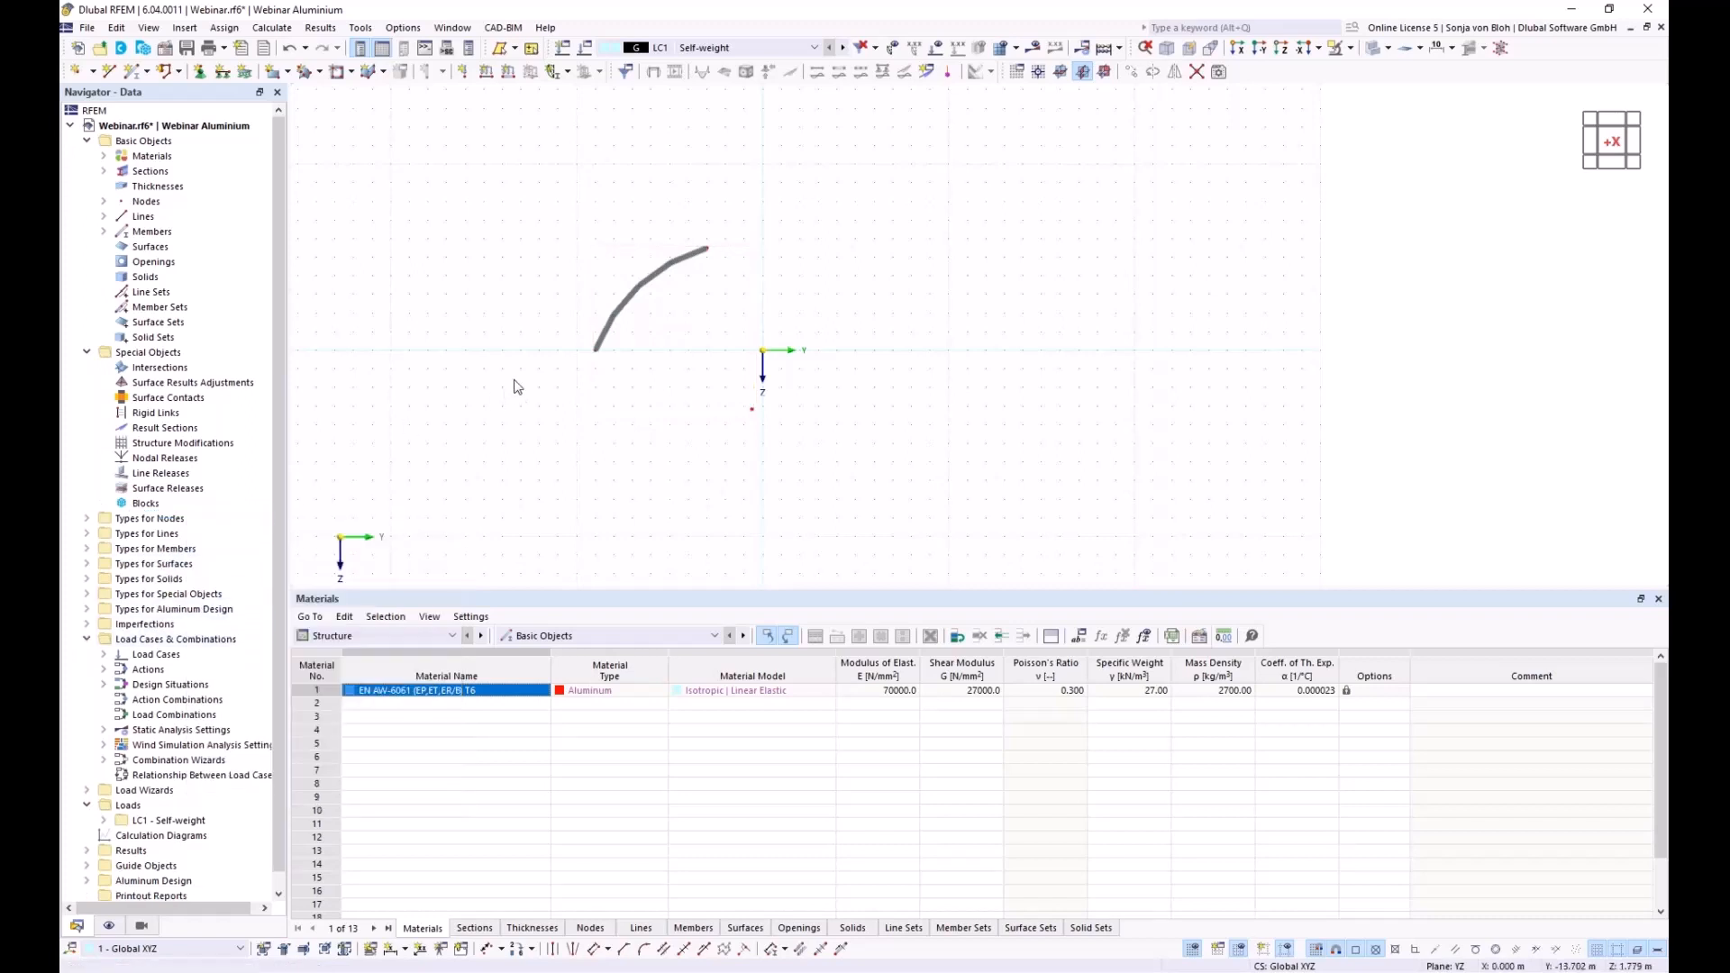
pyautogui.scroll(2, 618, 367)
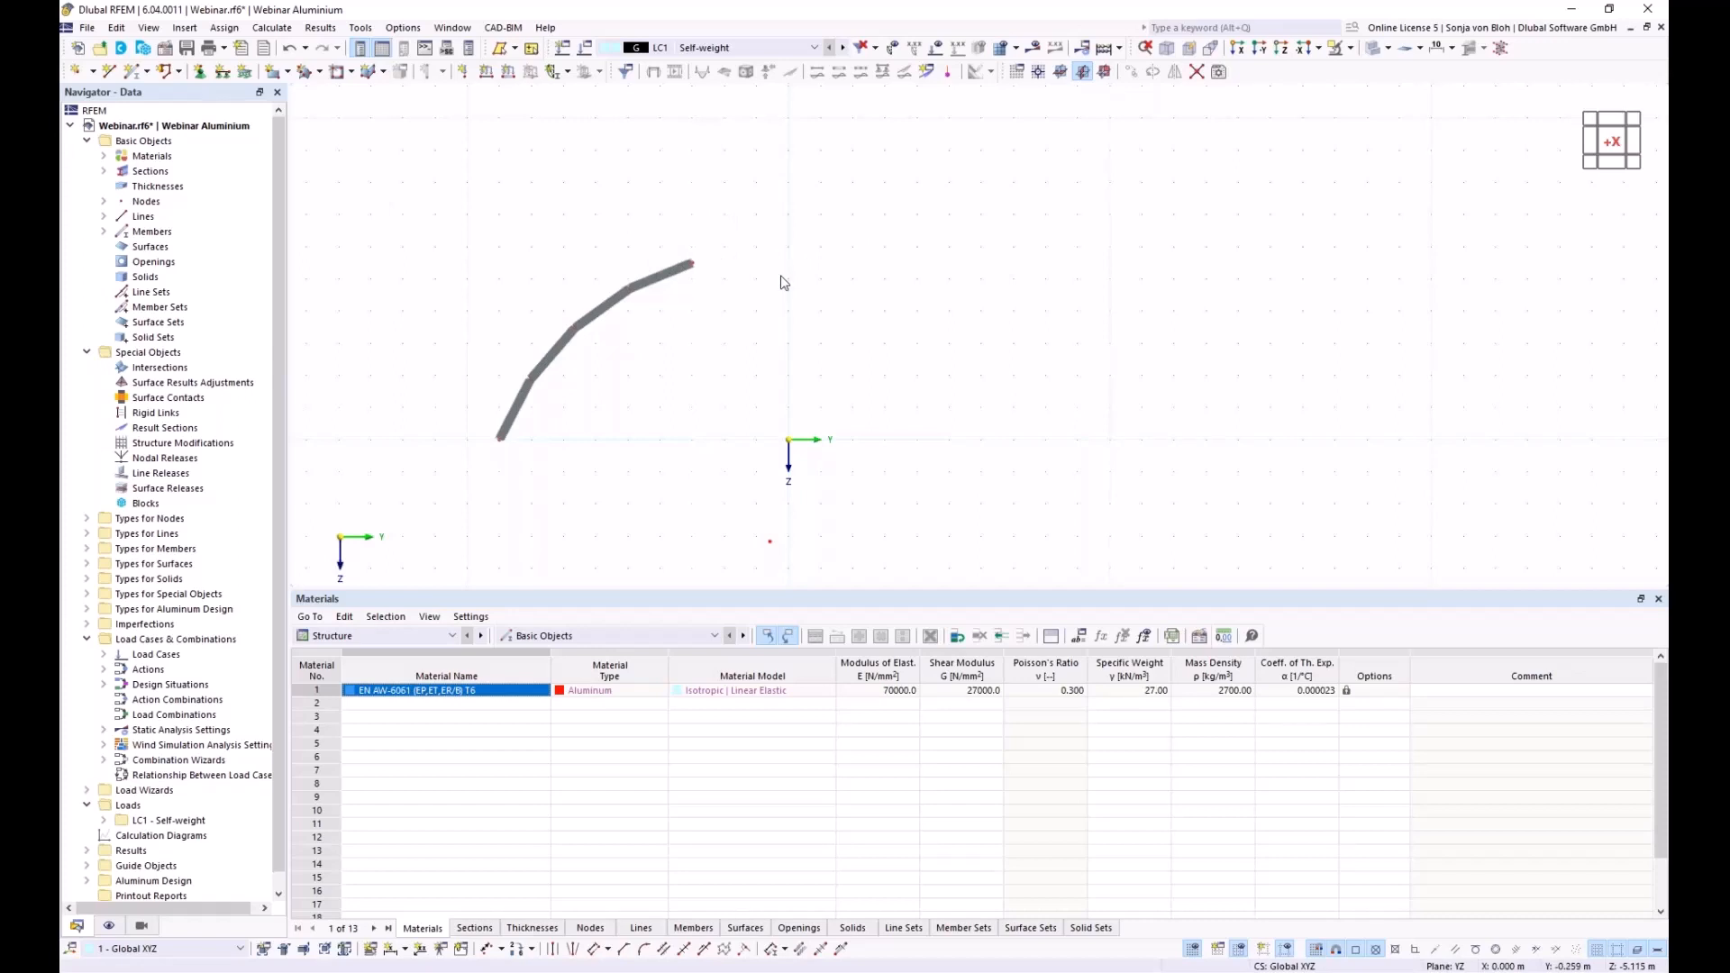
# Draw a new RSECTION Aluprofil member from the arch's end node to point (0, 0, -6)
pyautogui.click(136, 78)
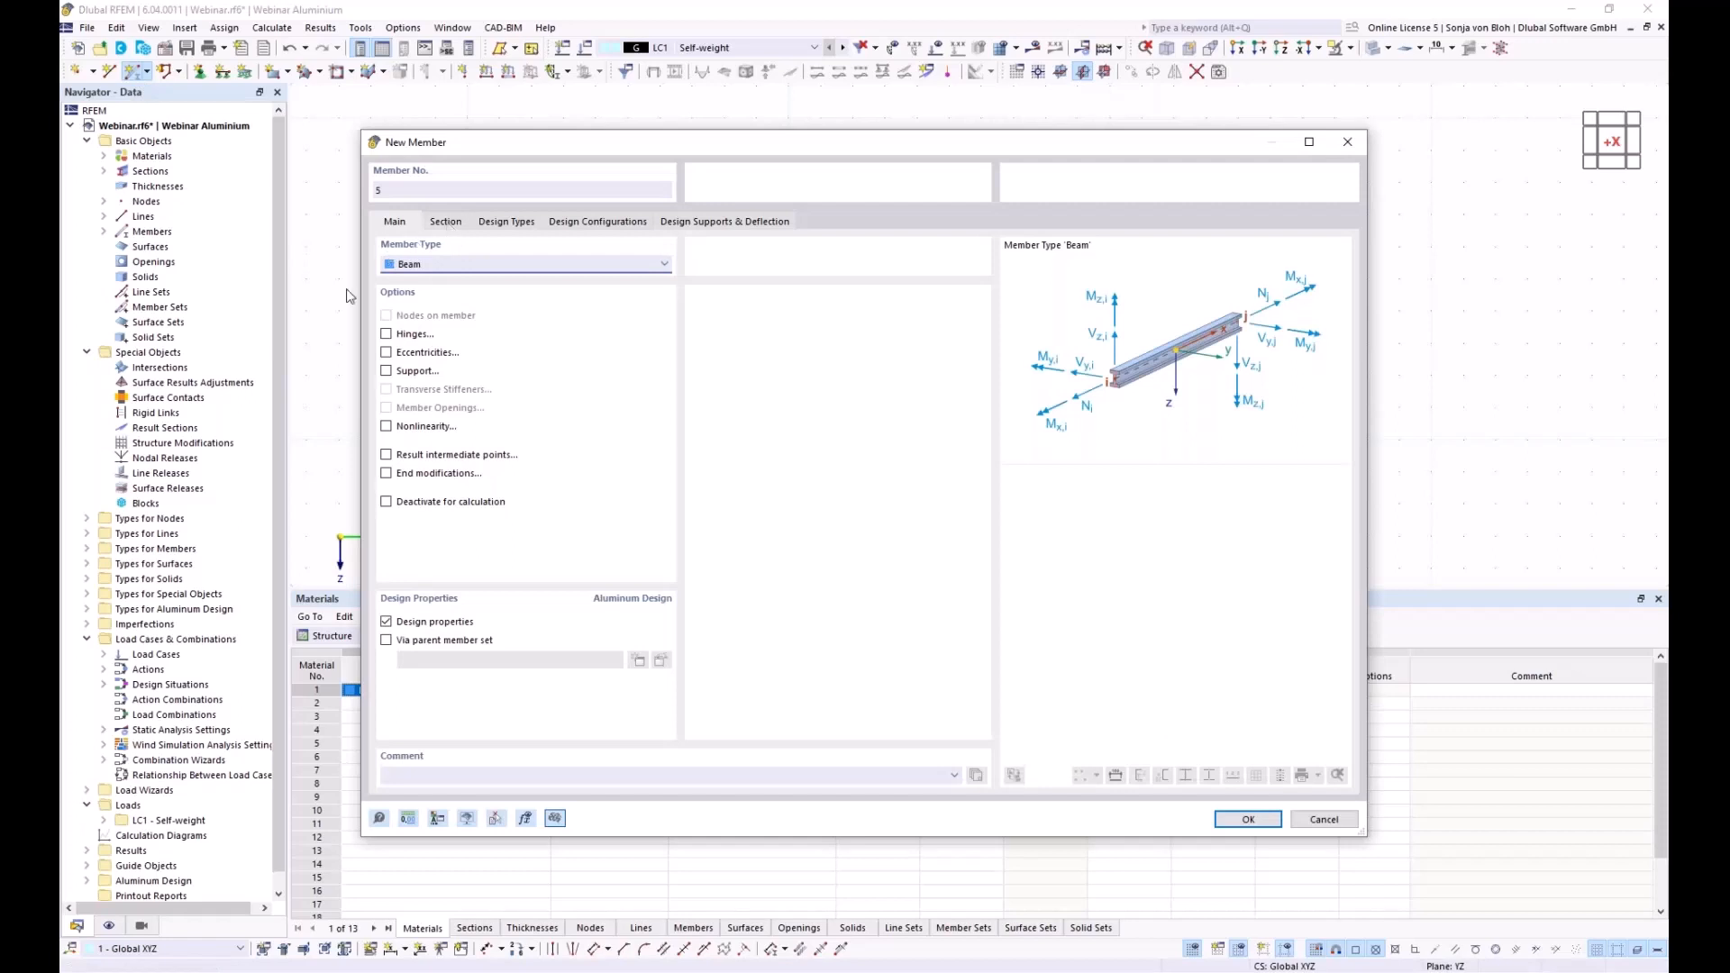
pyautogui.click(446, 222)
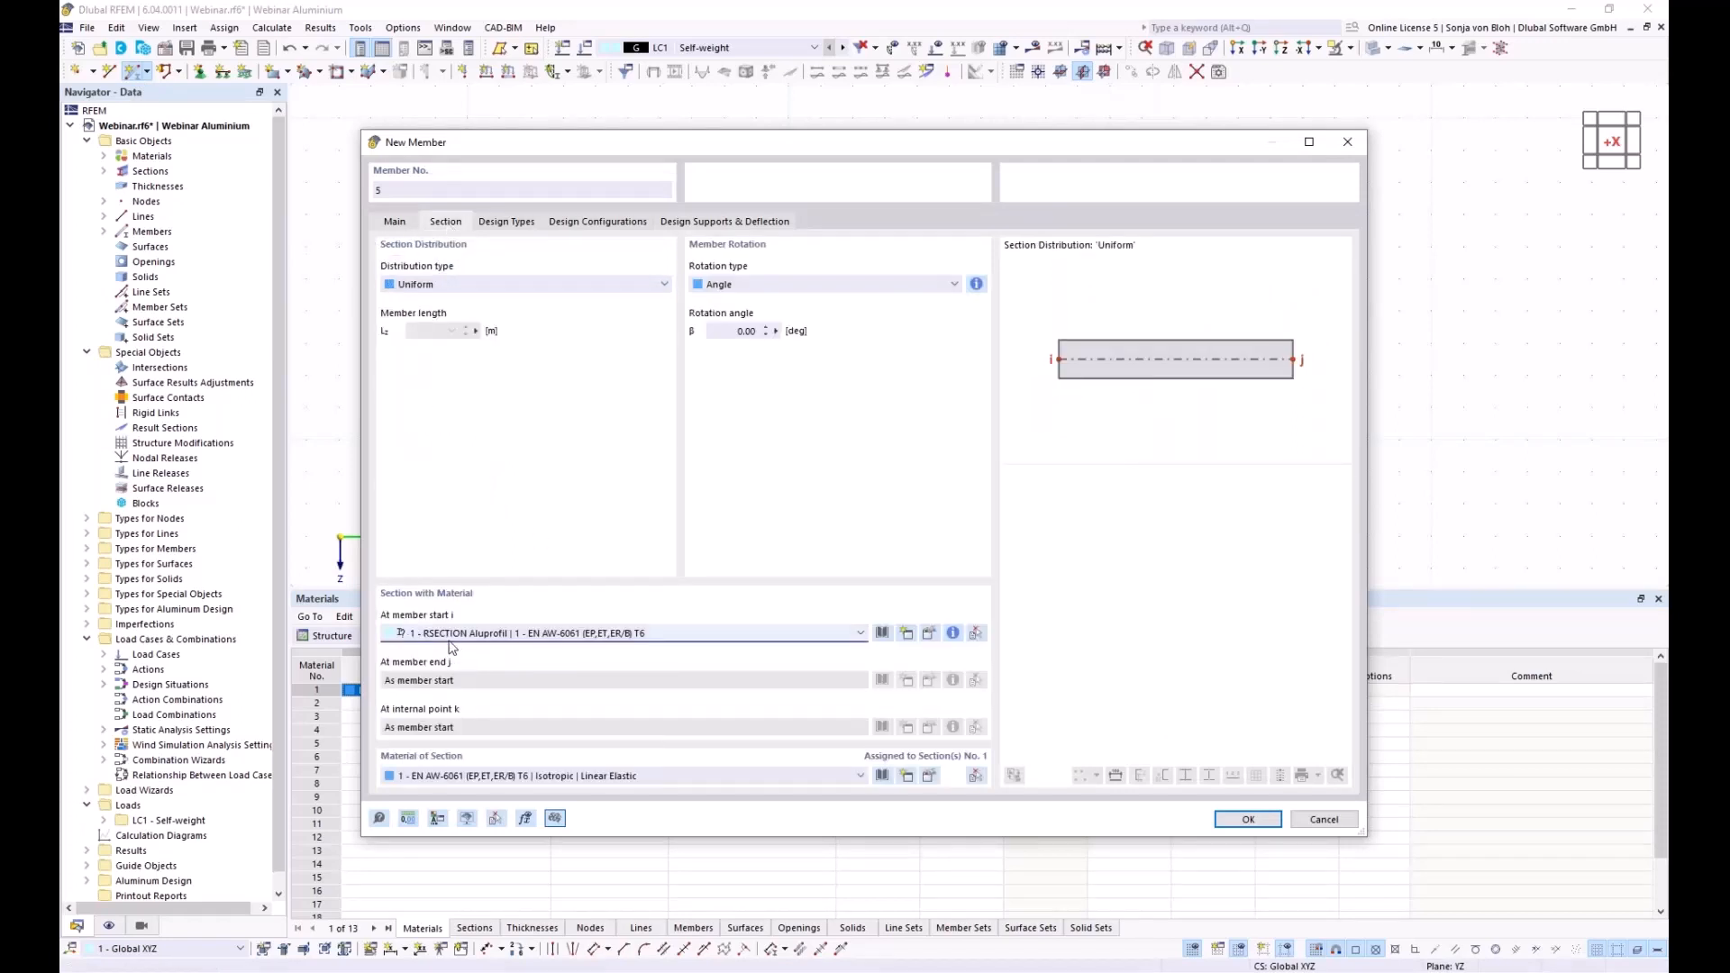
pyautogui.click(1247, 819)
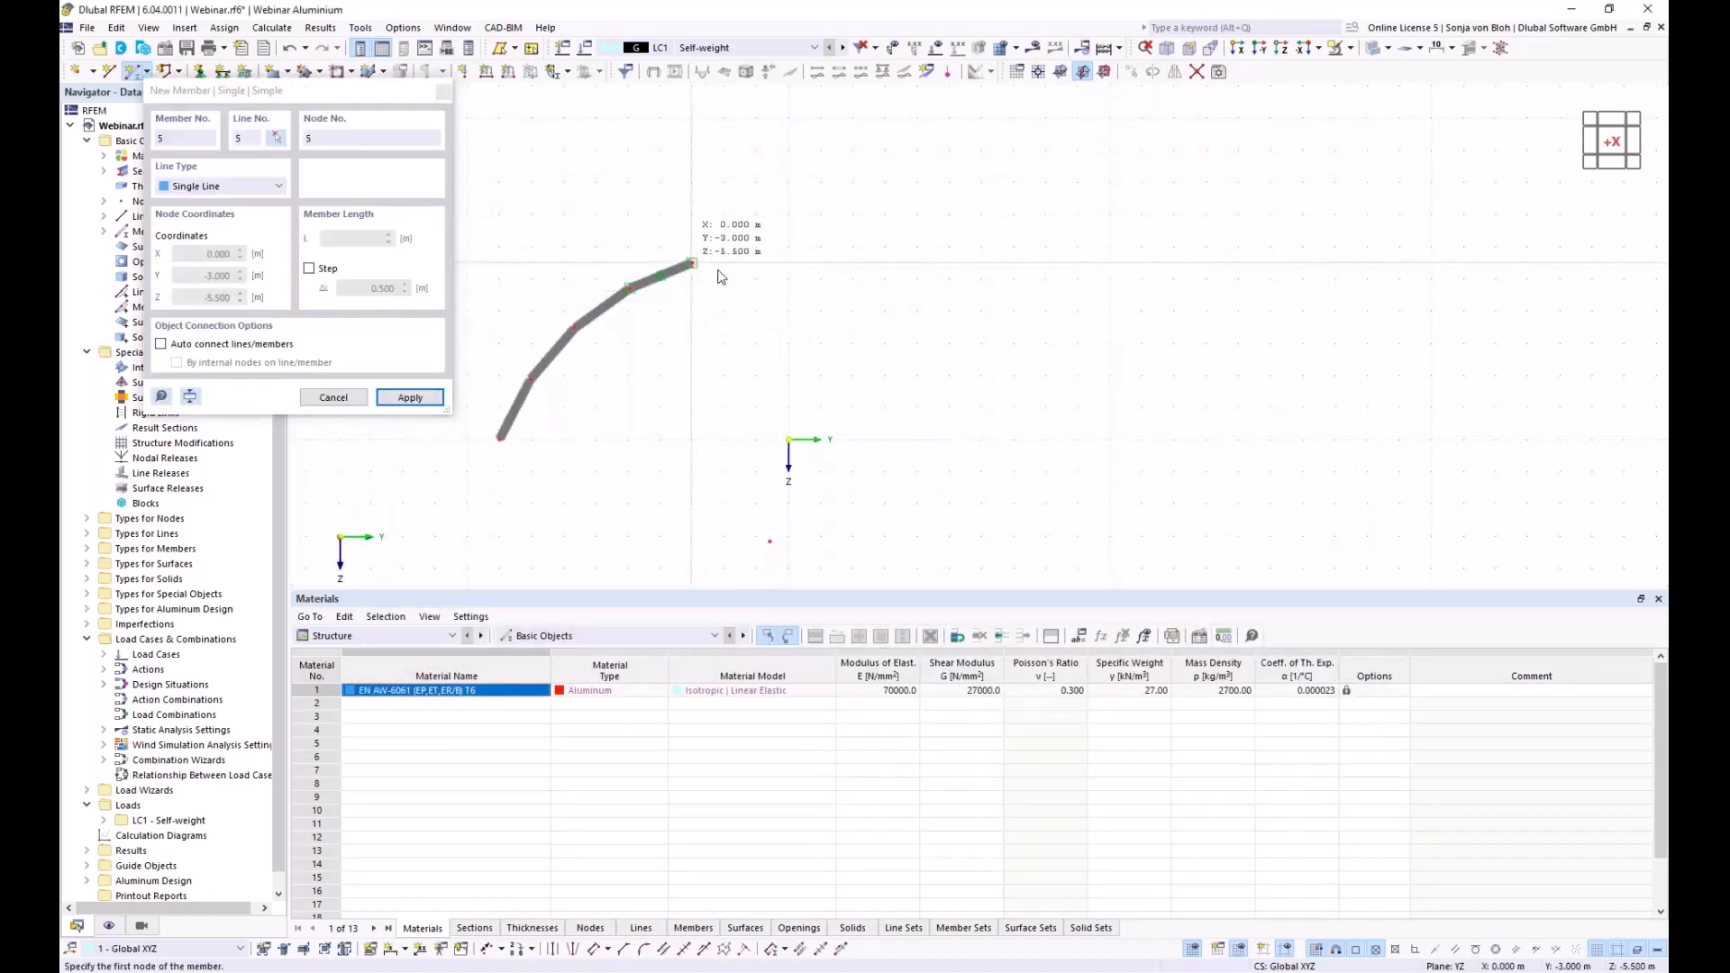
pyautogui.click(691, 263)
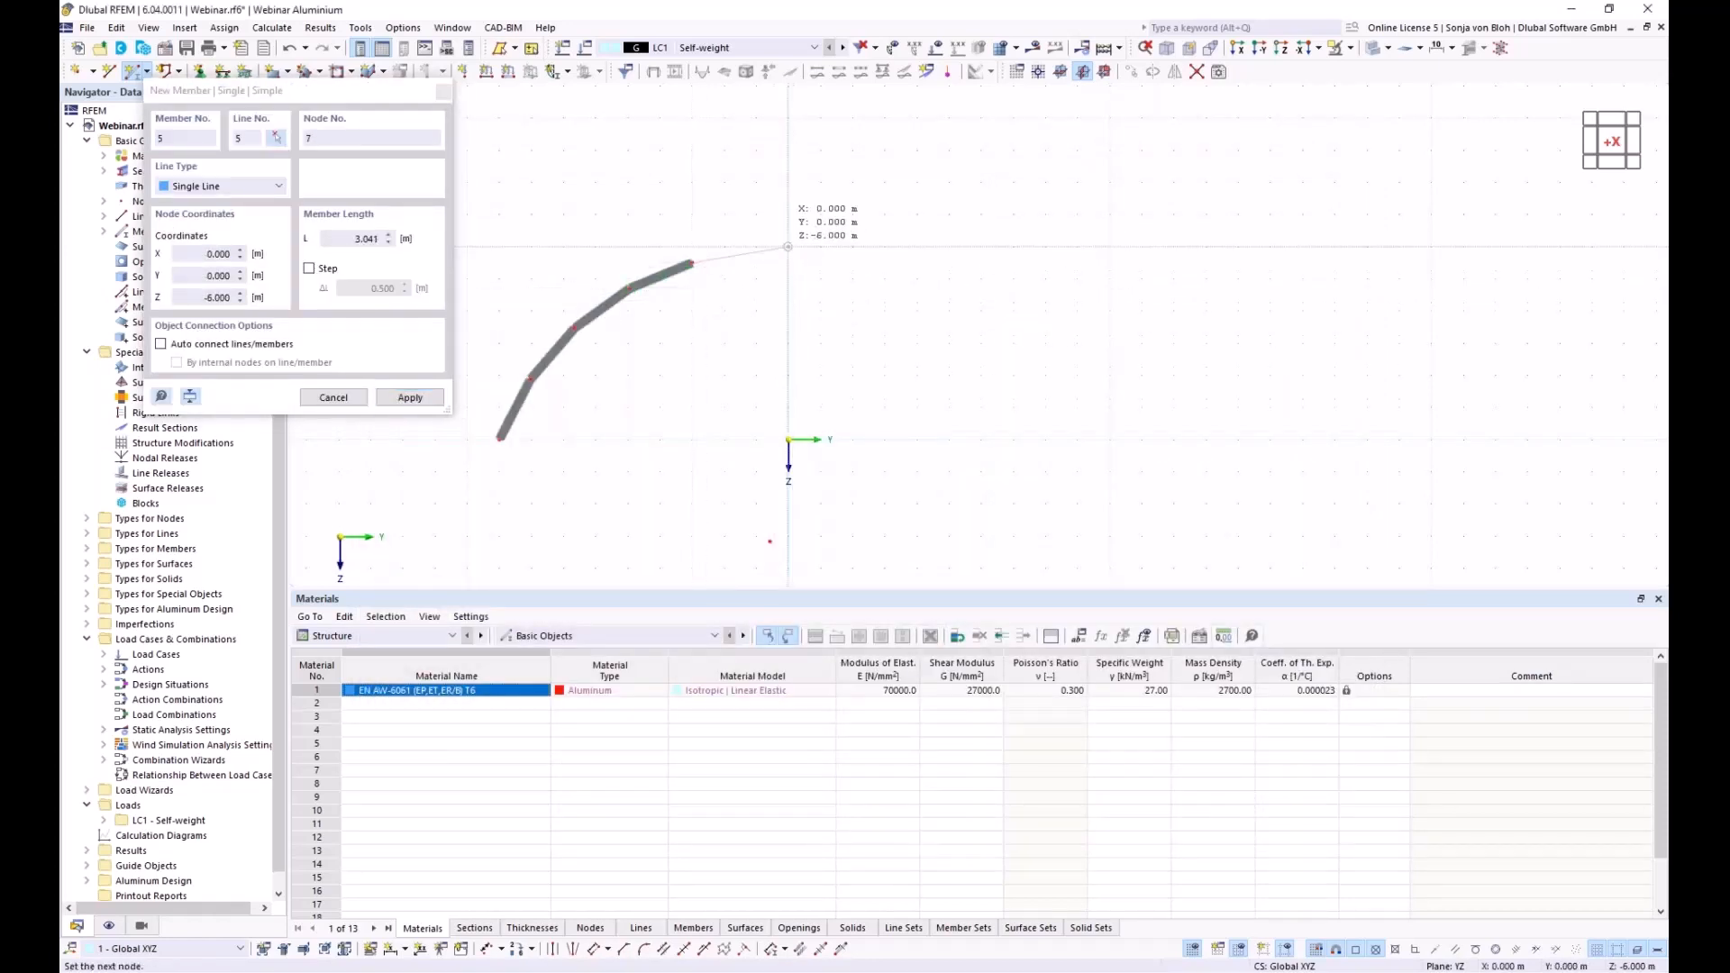
pyautogui.click(787, 246)
pyautogui.press('Escape')
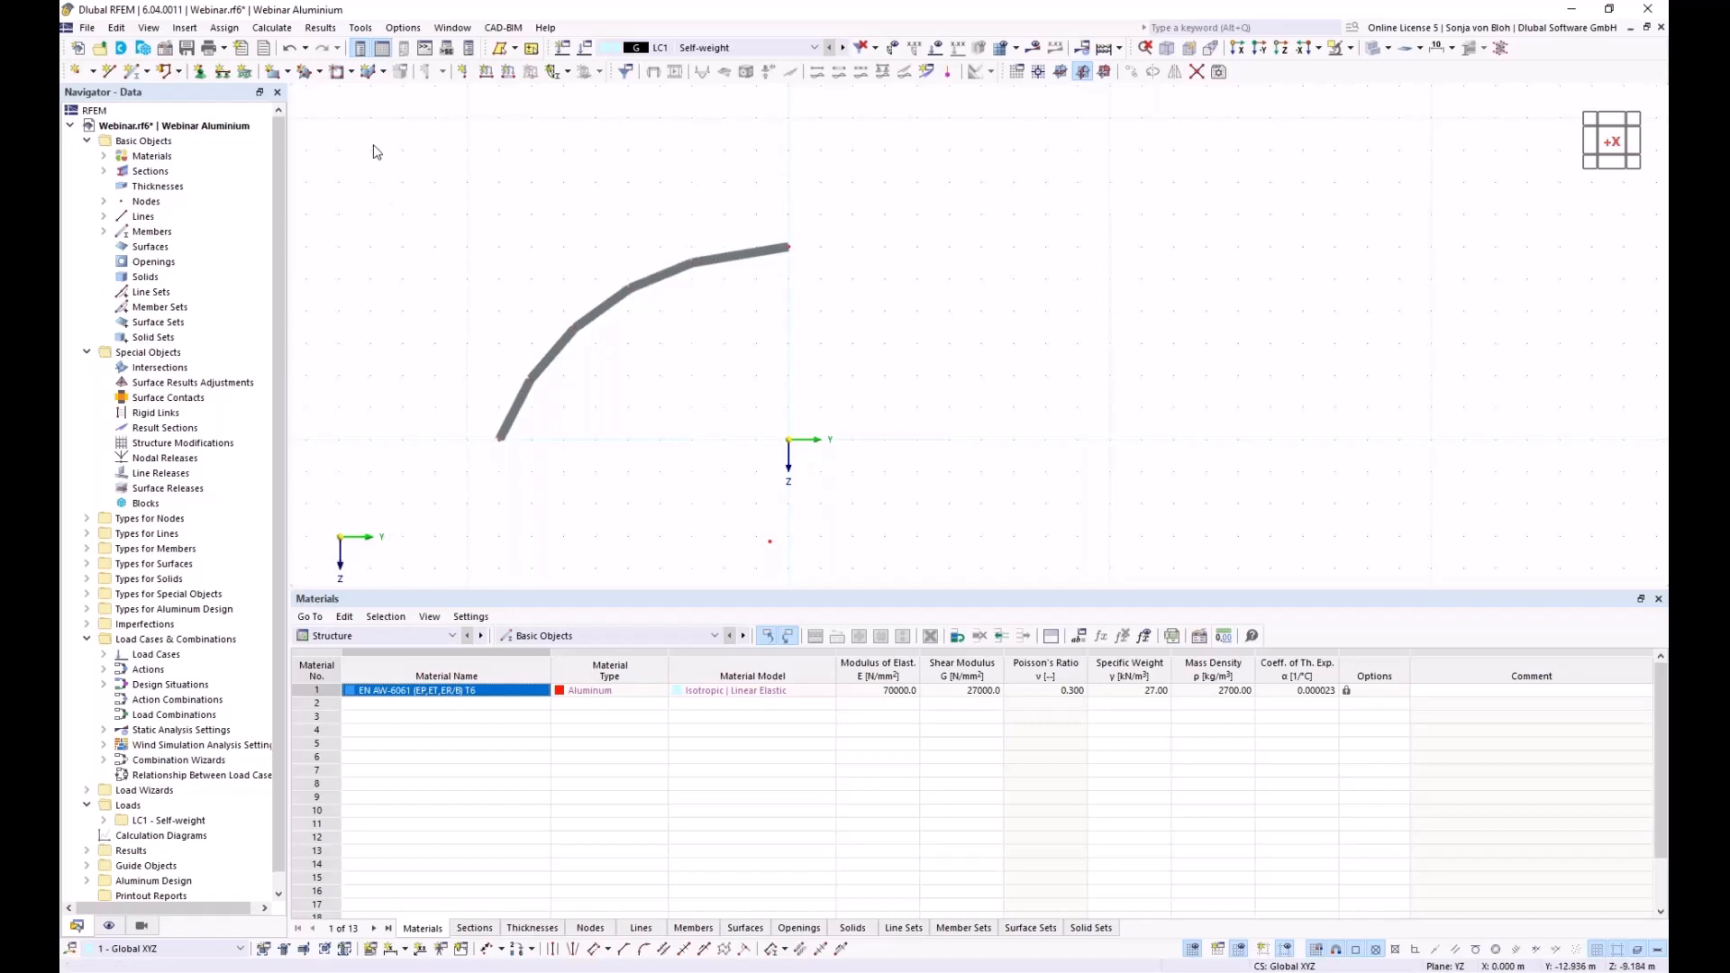
# Select the whole arch and set up a copy displaced 5 m along X
pyautogui.moveTo(372, 144); pyautogui.dragTo(1018, 493)
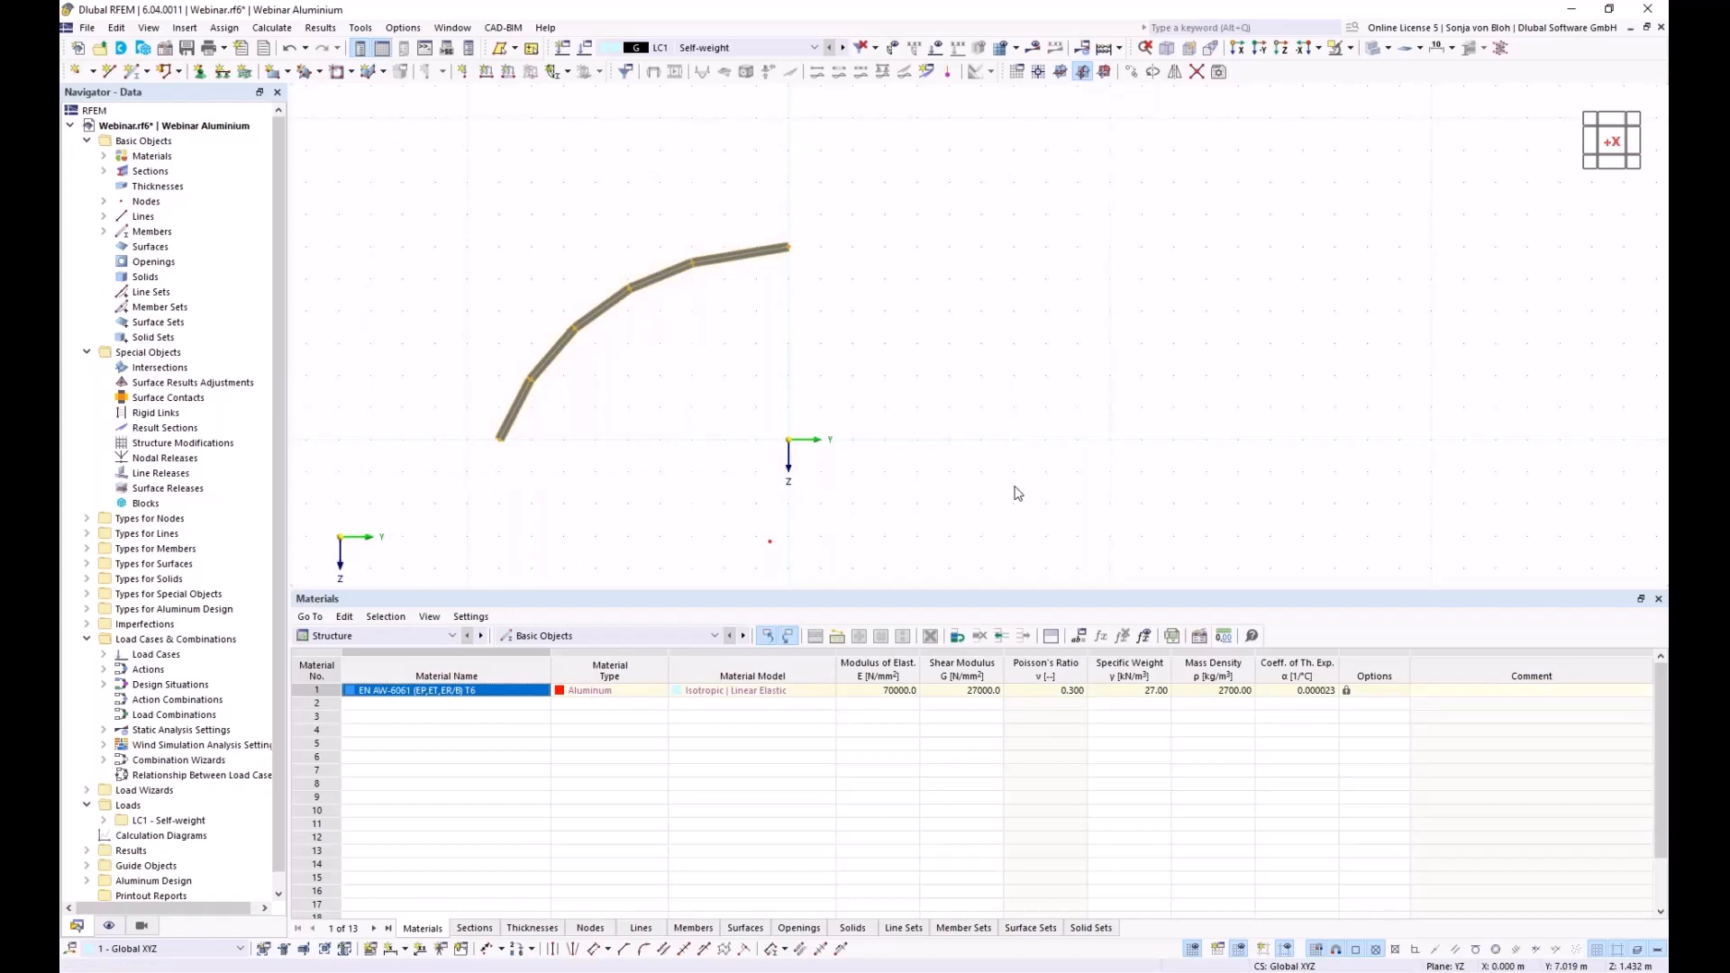
pyautogui.click(1130, 72)
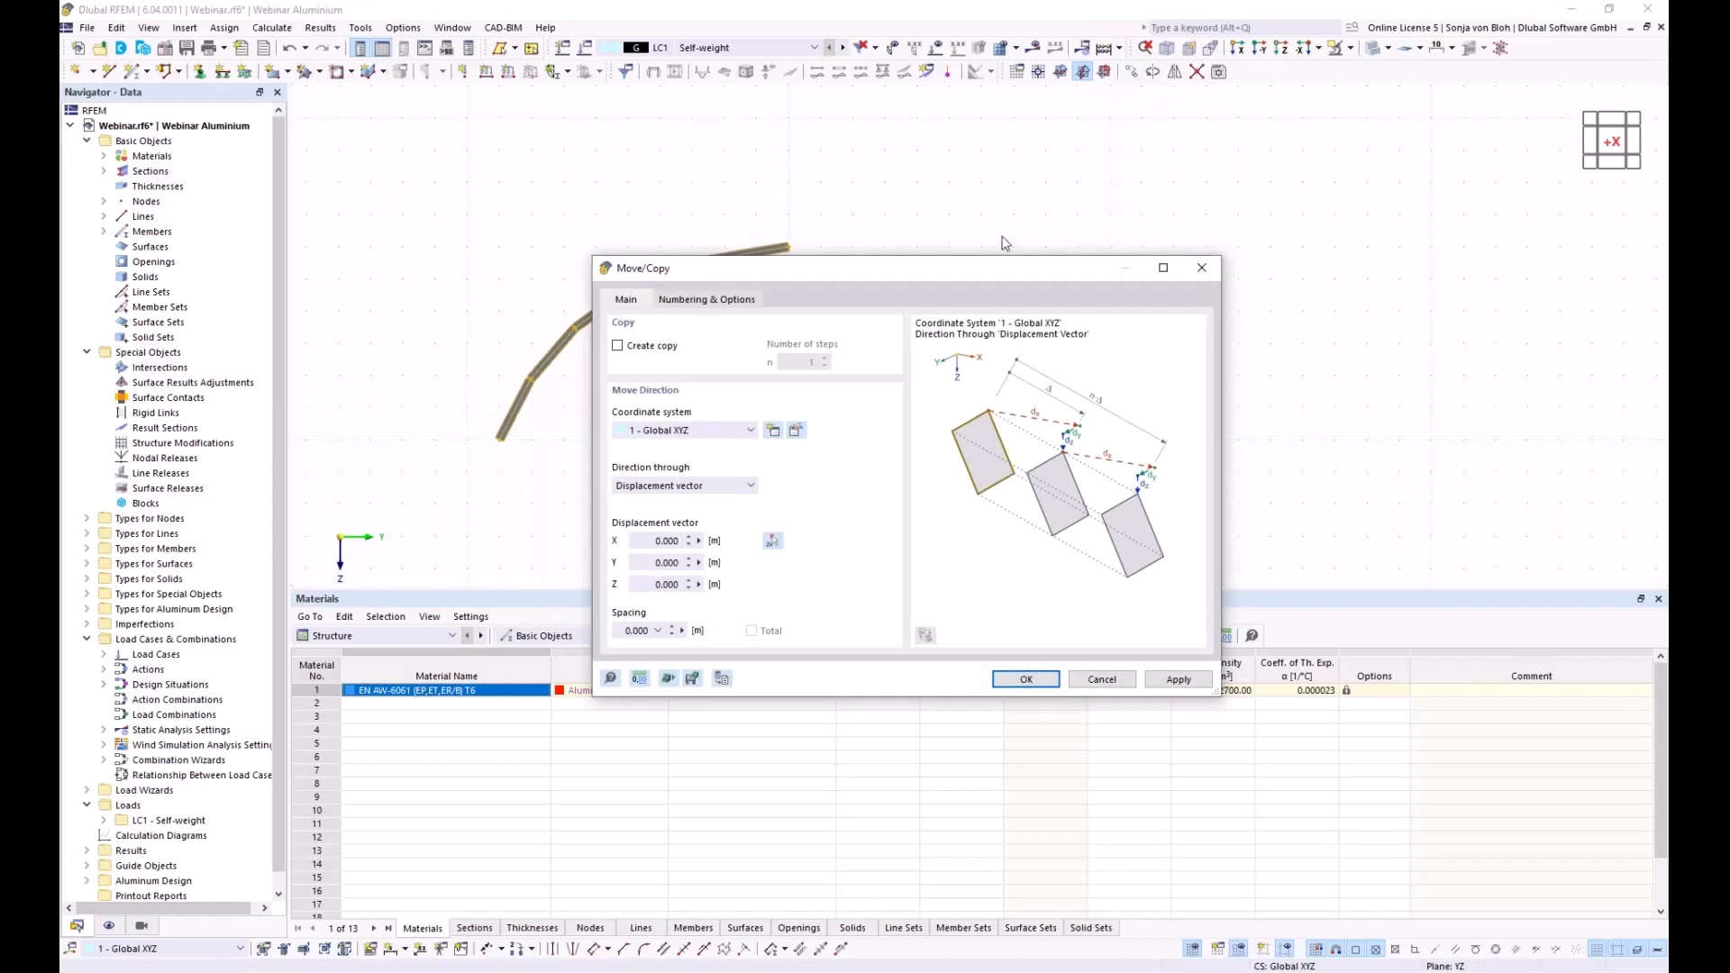
pyautogui.moveTo(712, 271); pyautogui.dragTo(906, 295)
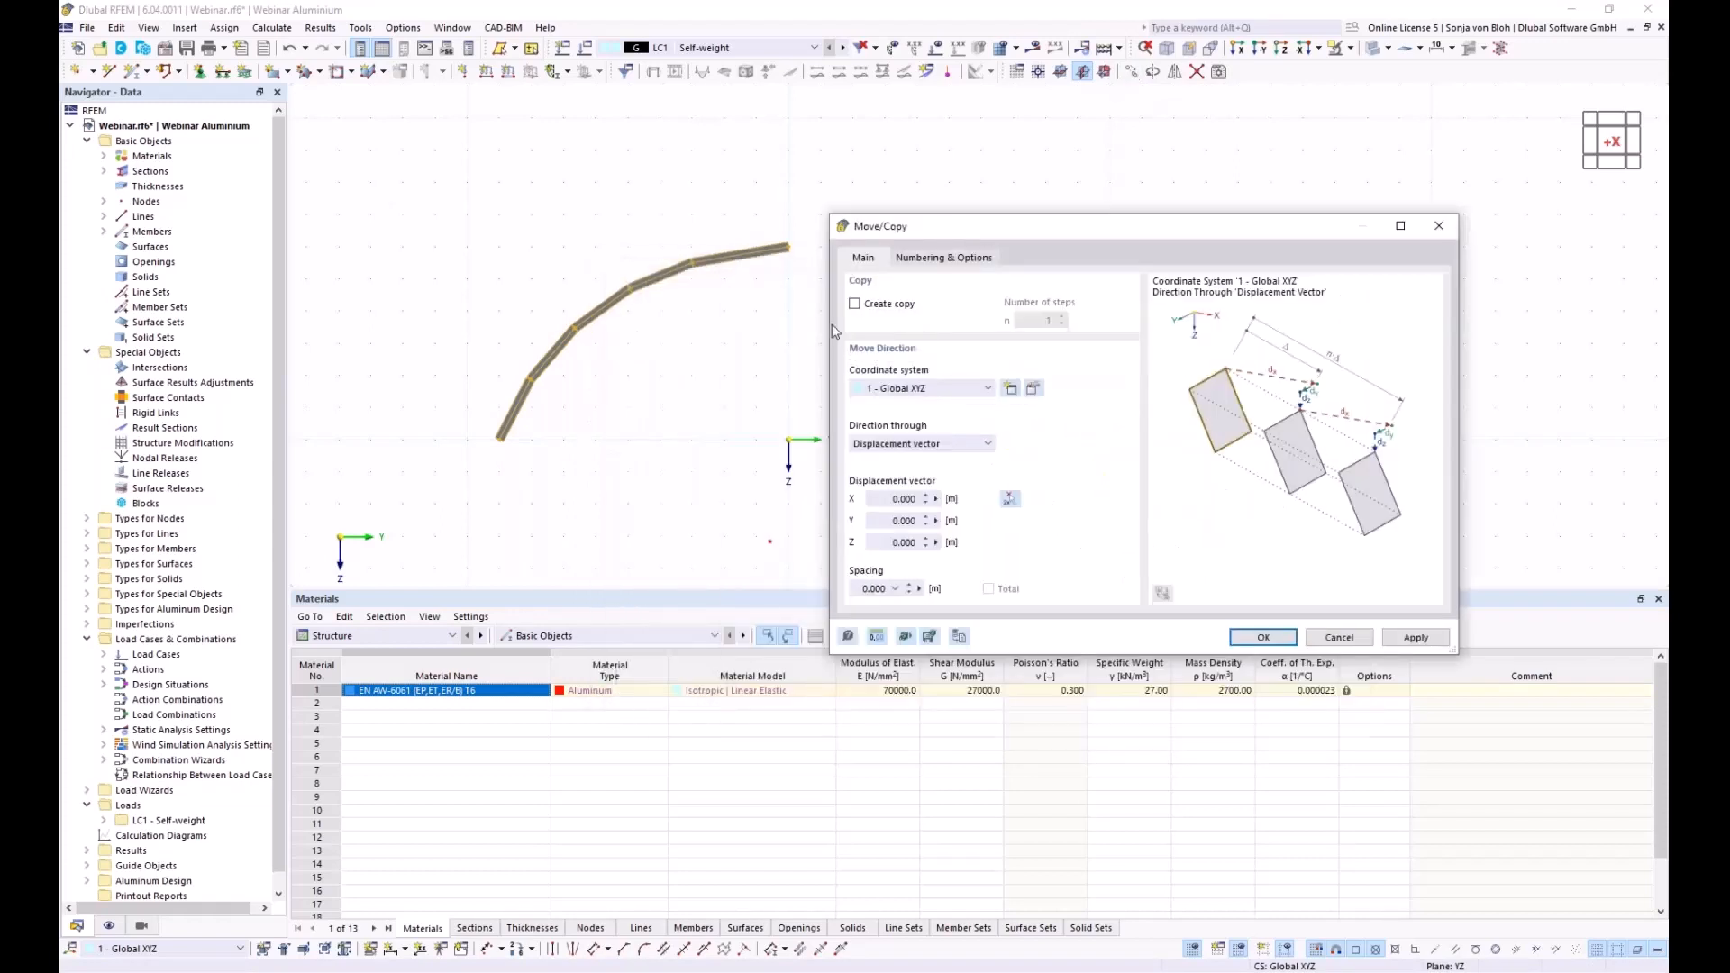
pyautogui.click(854, 303)
pyautogui.moveTo(868, 498); pyautogui.dragTo(973, 499)
pyautogui.write('5')
# Enable step links so copied lines are joined to the originals by surfaces
pyautogui.click(959, 257)
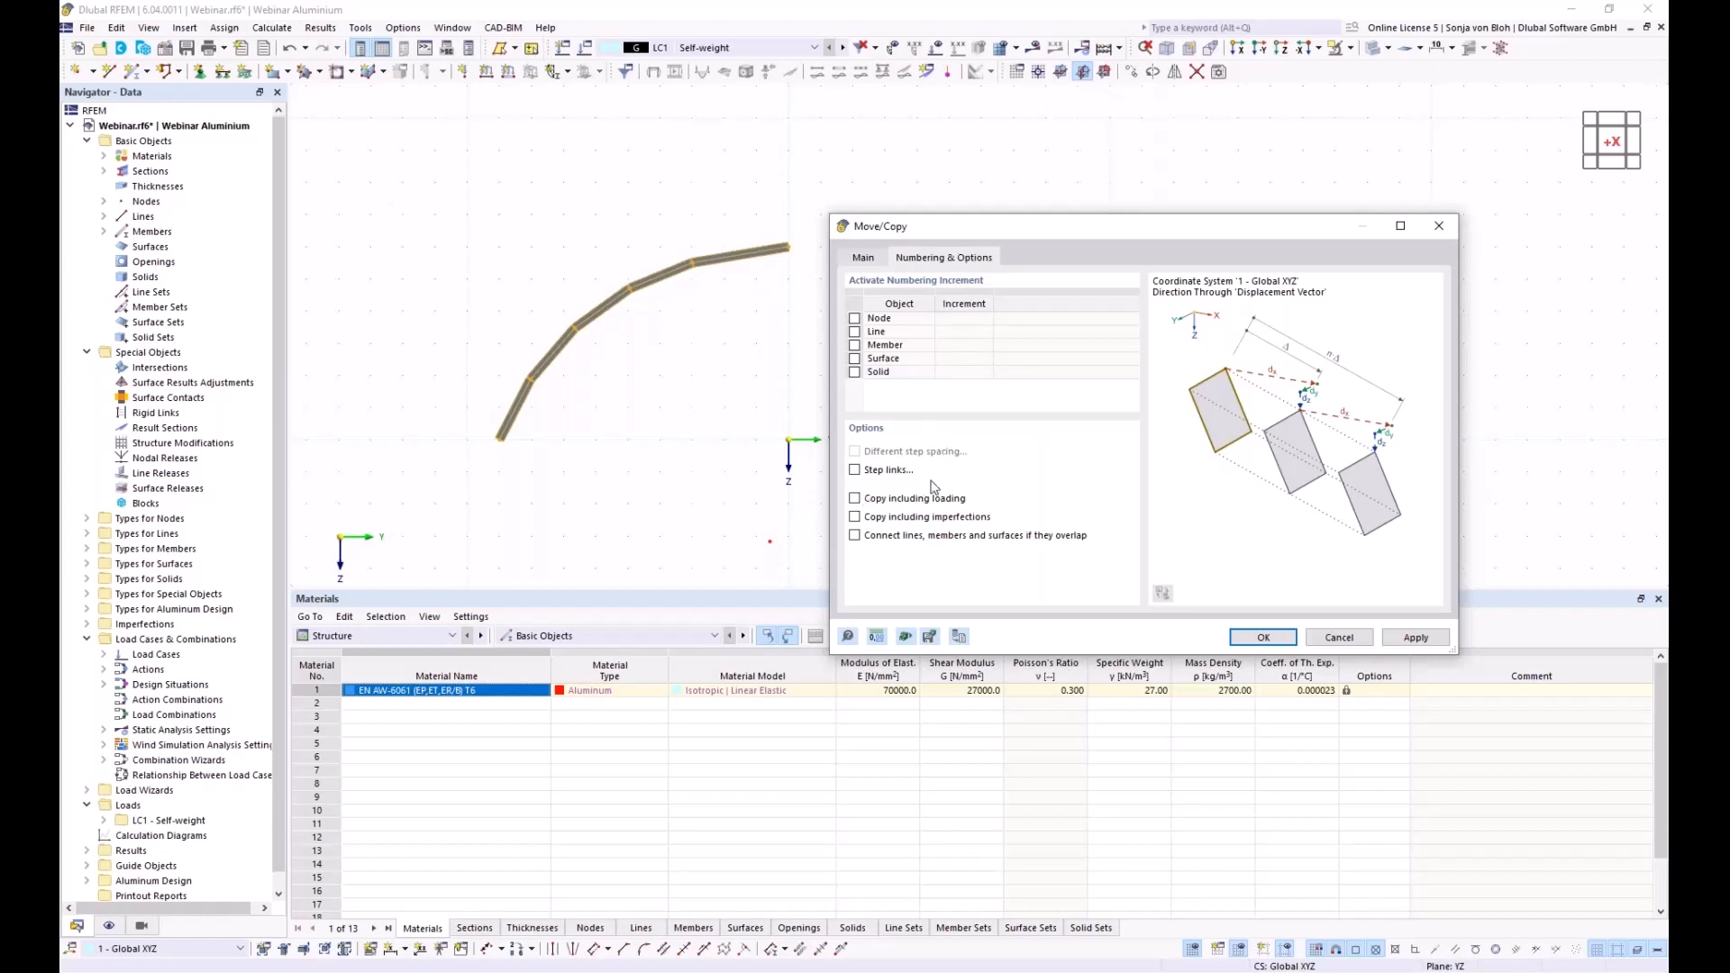
pyautogui.click(854, 470)
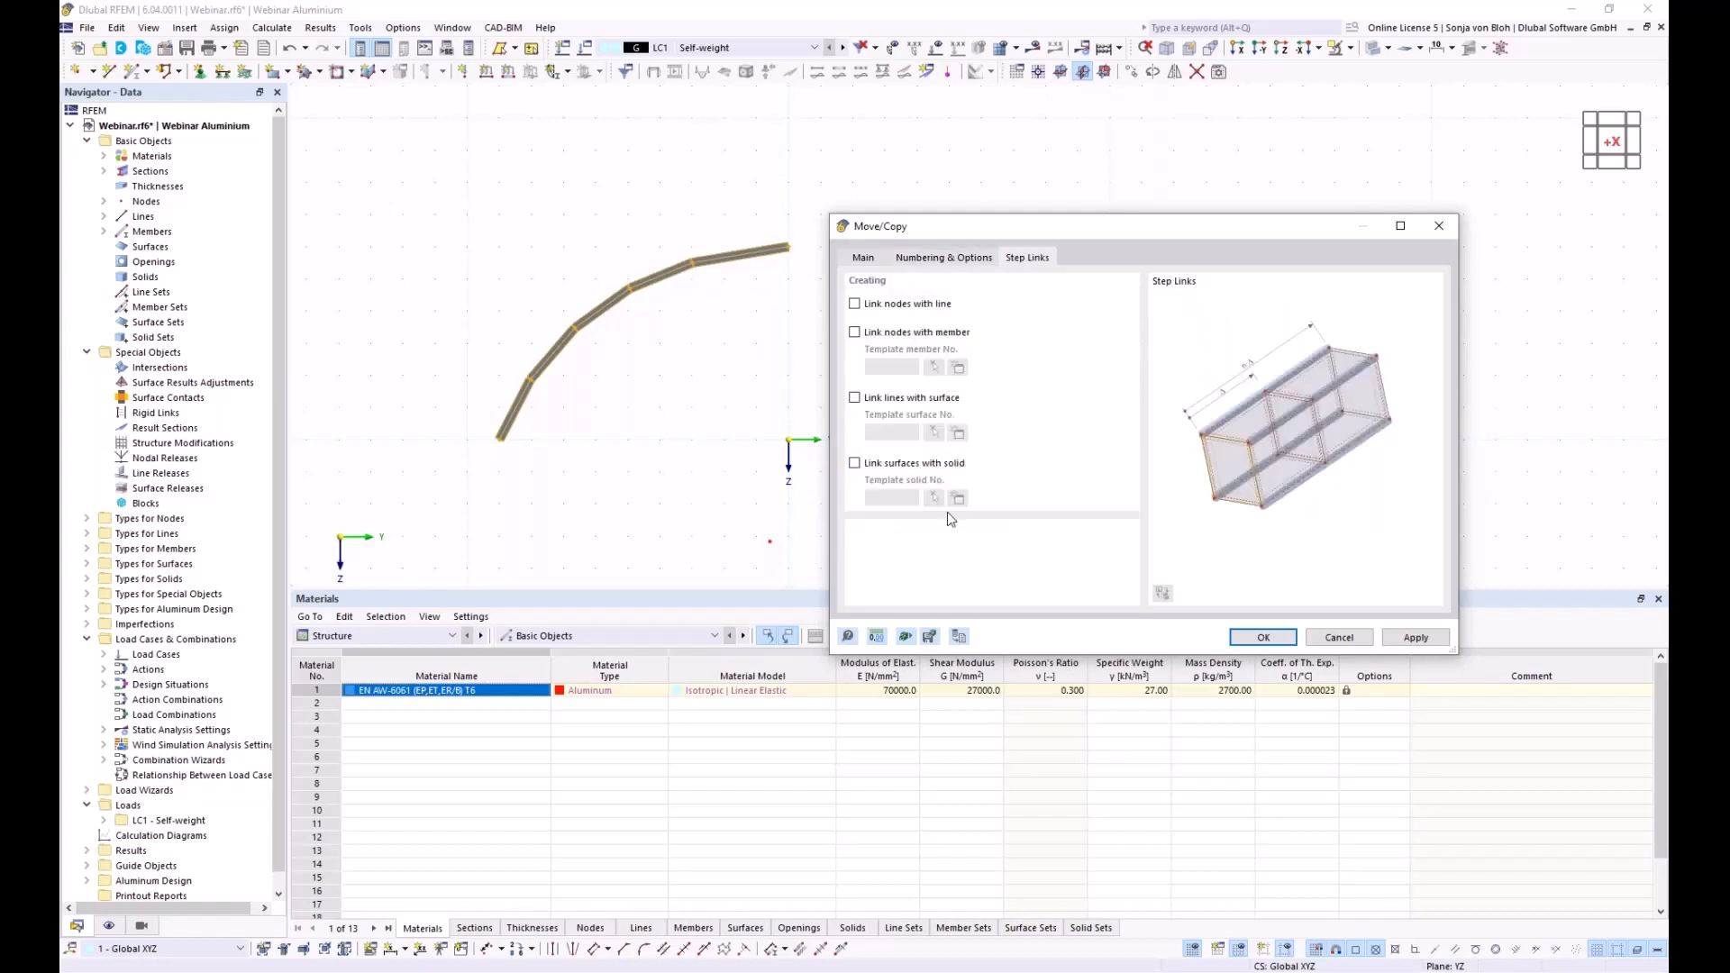
pyautogui.click(855, 399)
# Define the linking template surface as Load Transfer, distributing load in x | Stripes
pyautogui.click(959, 434)
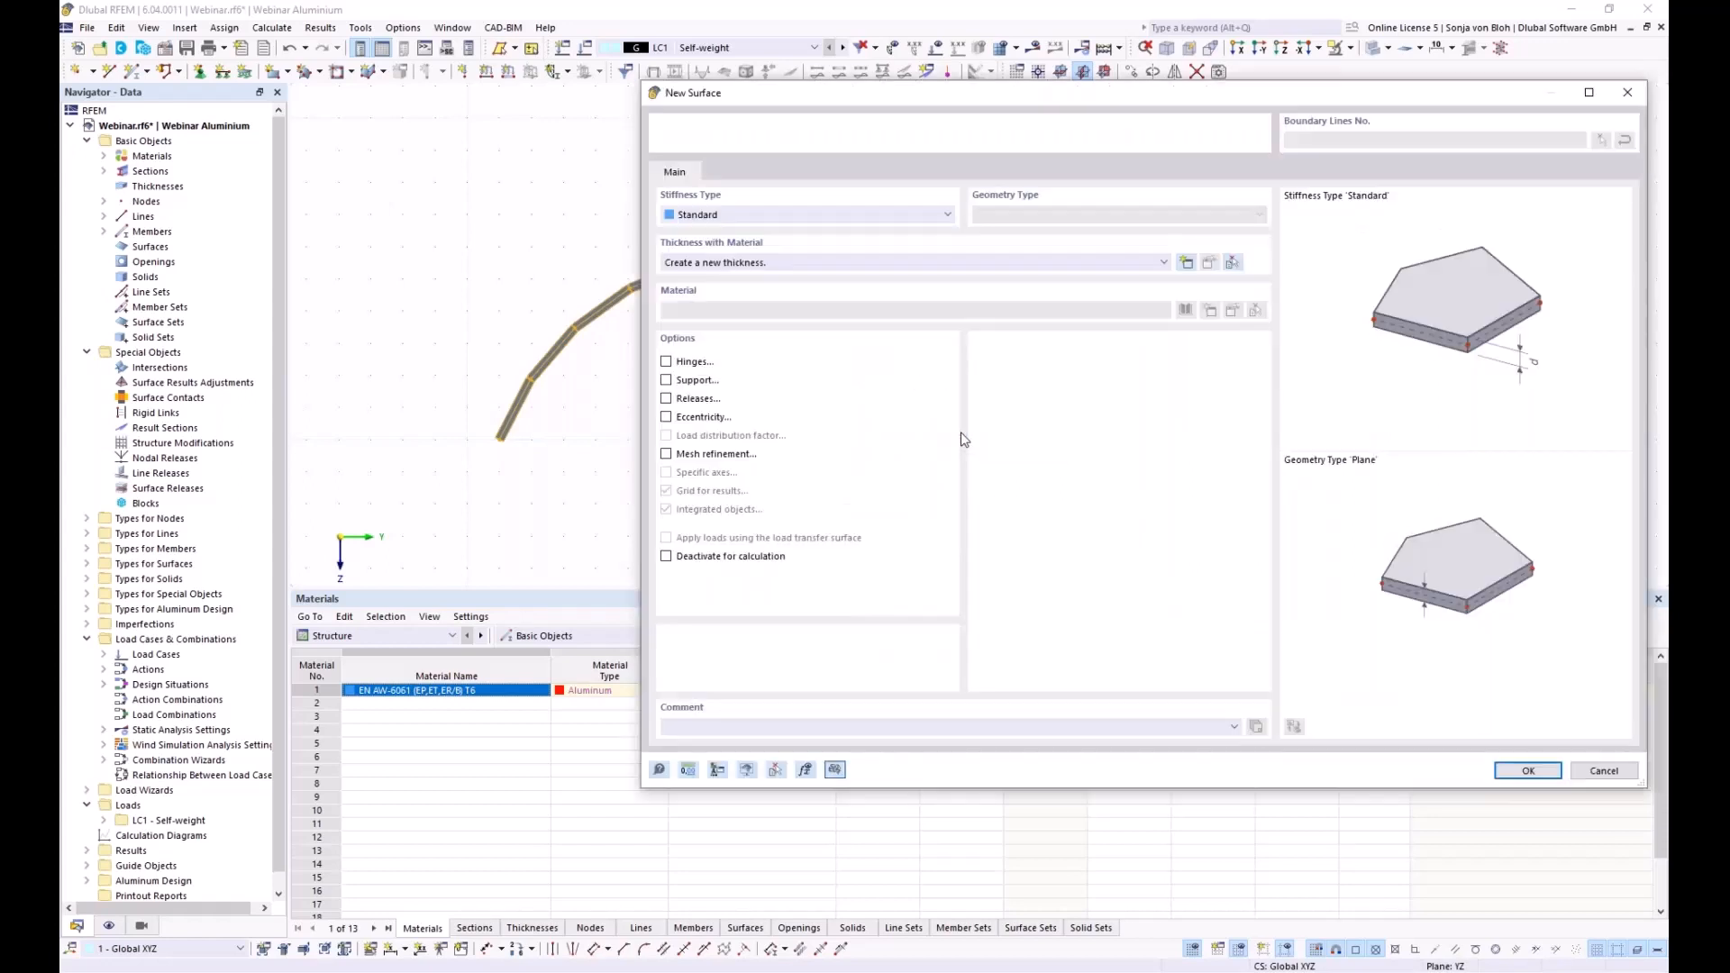
pyautogui.moveTo(847, 101); pyautogui.dragTo(682, 124)
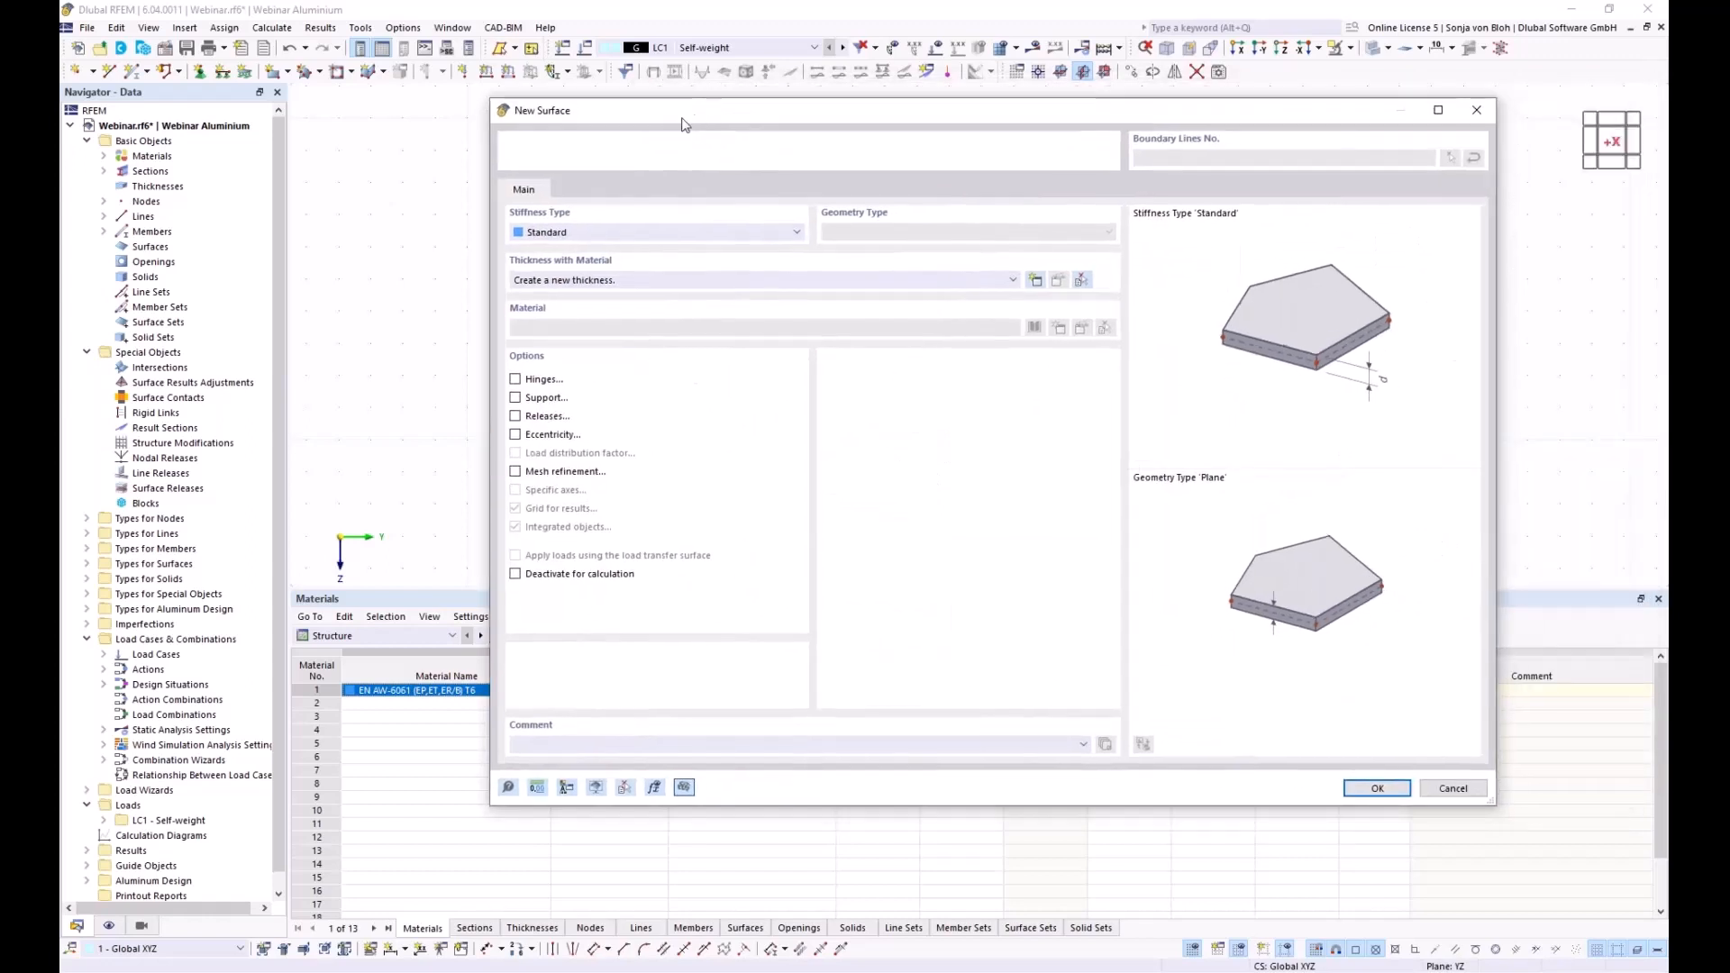
pyautogui.click(796, 233)
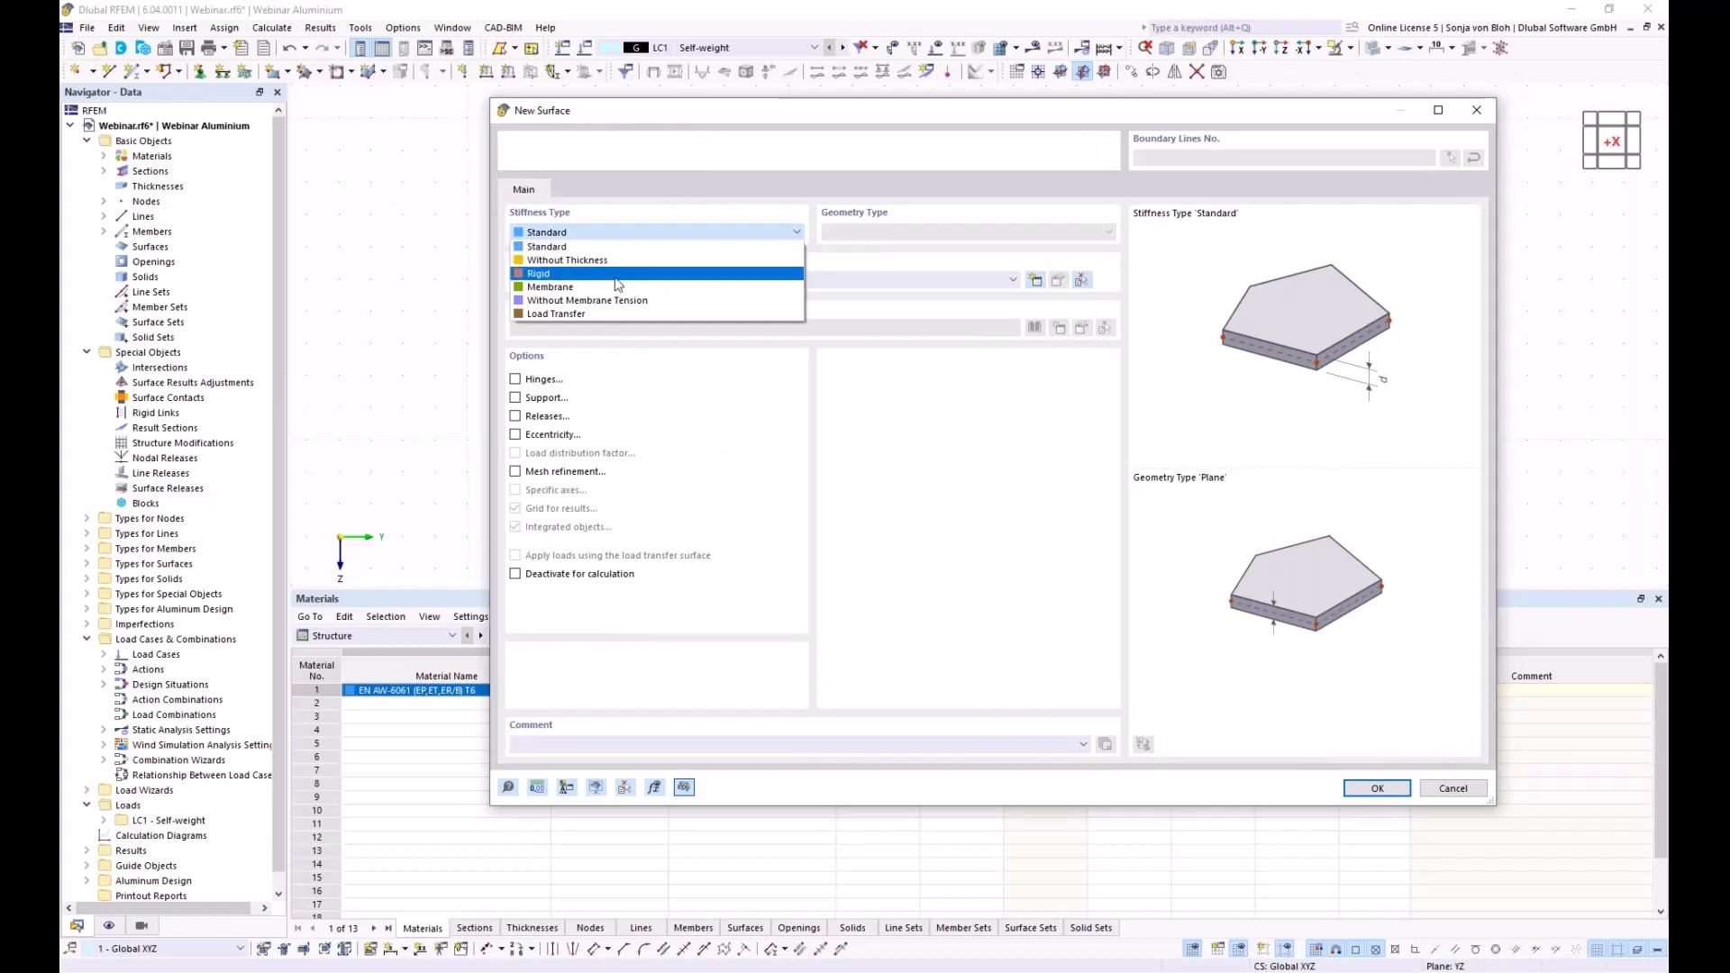
pyautogui.press('Escape')
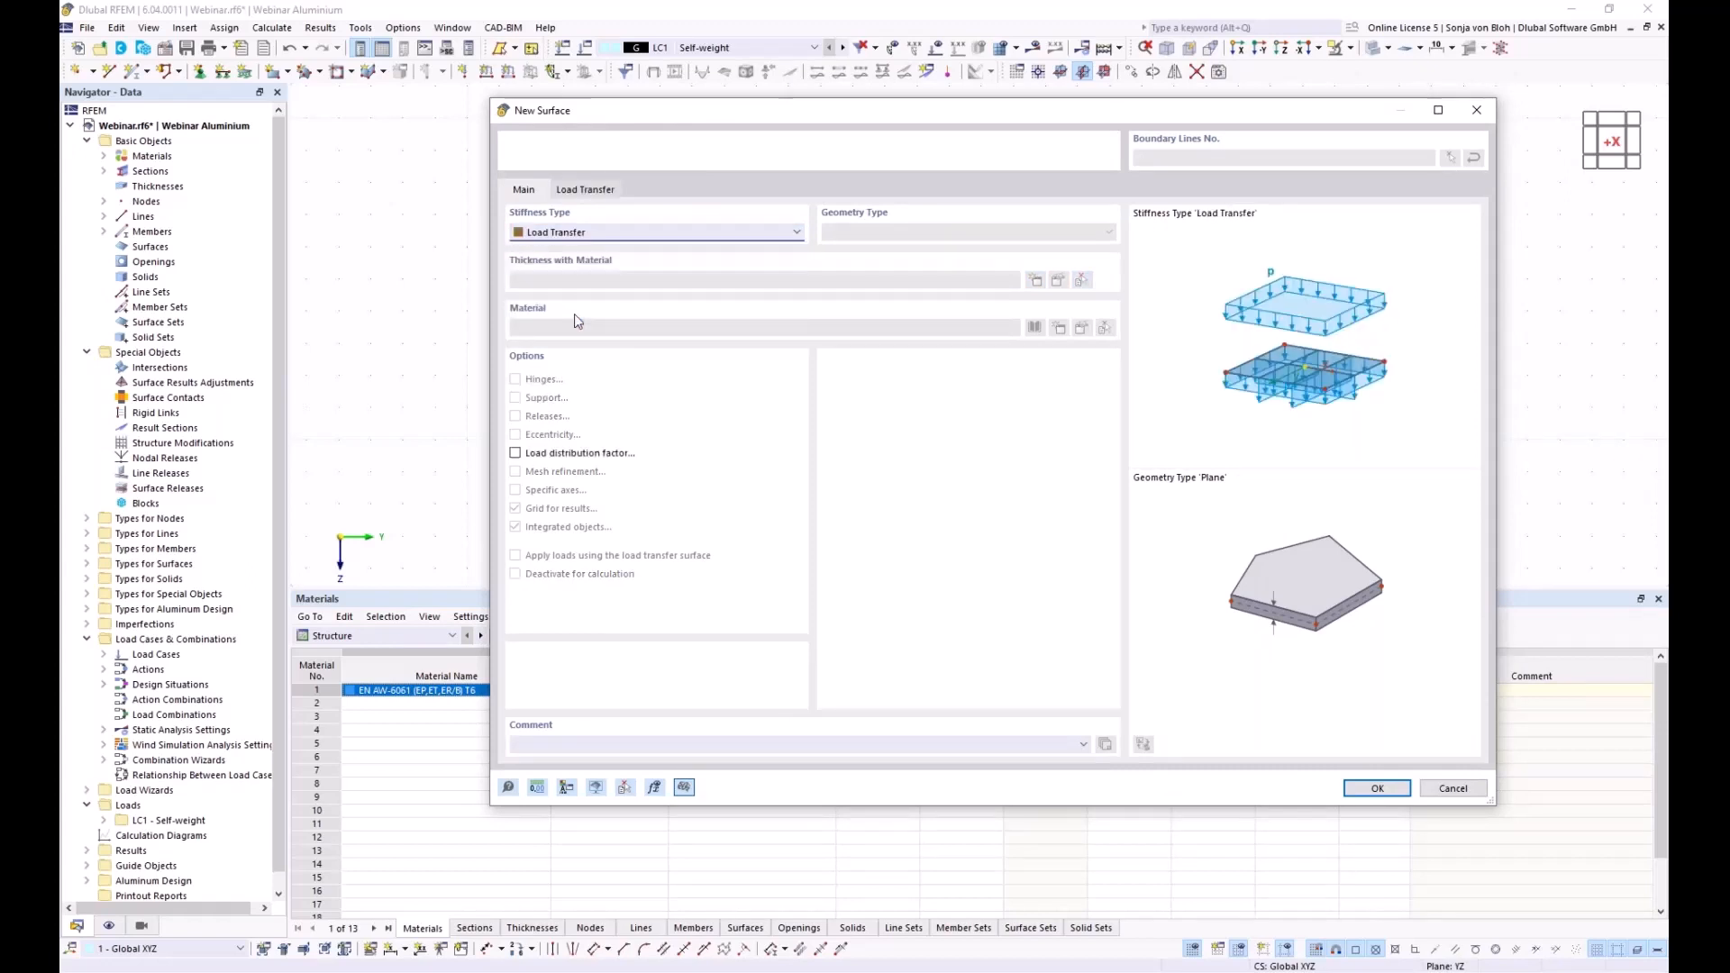
pyautogui.click(586, 190)
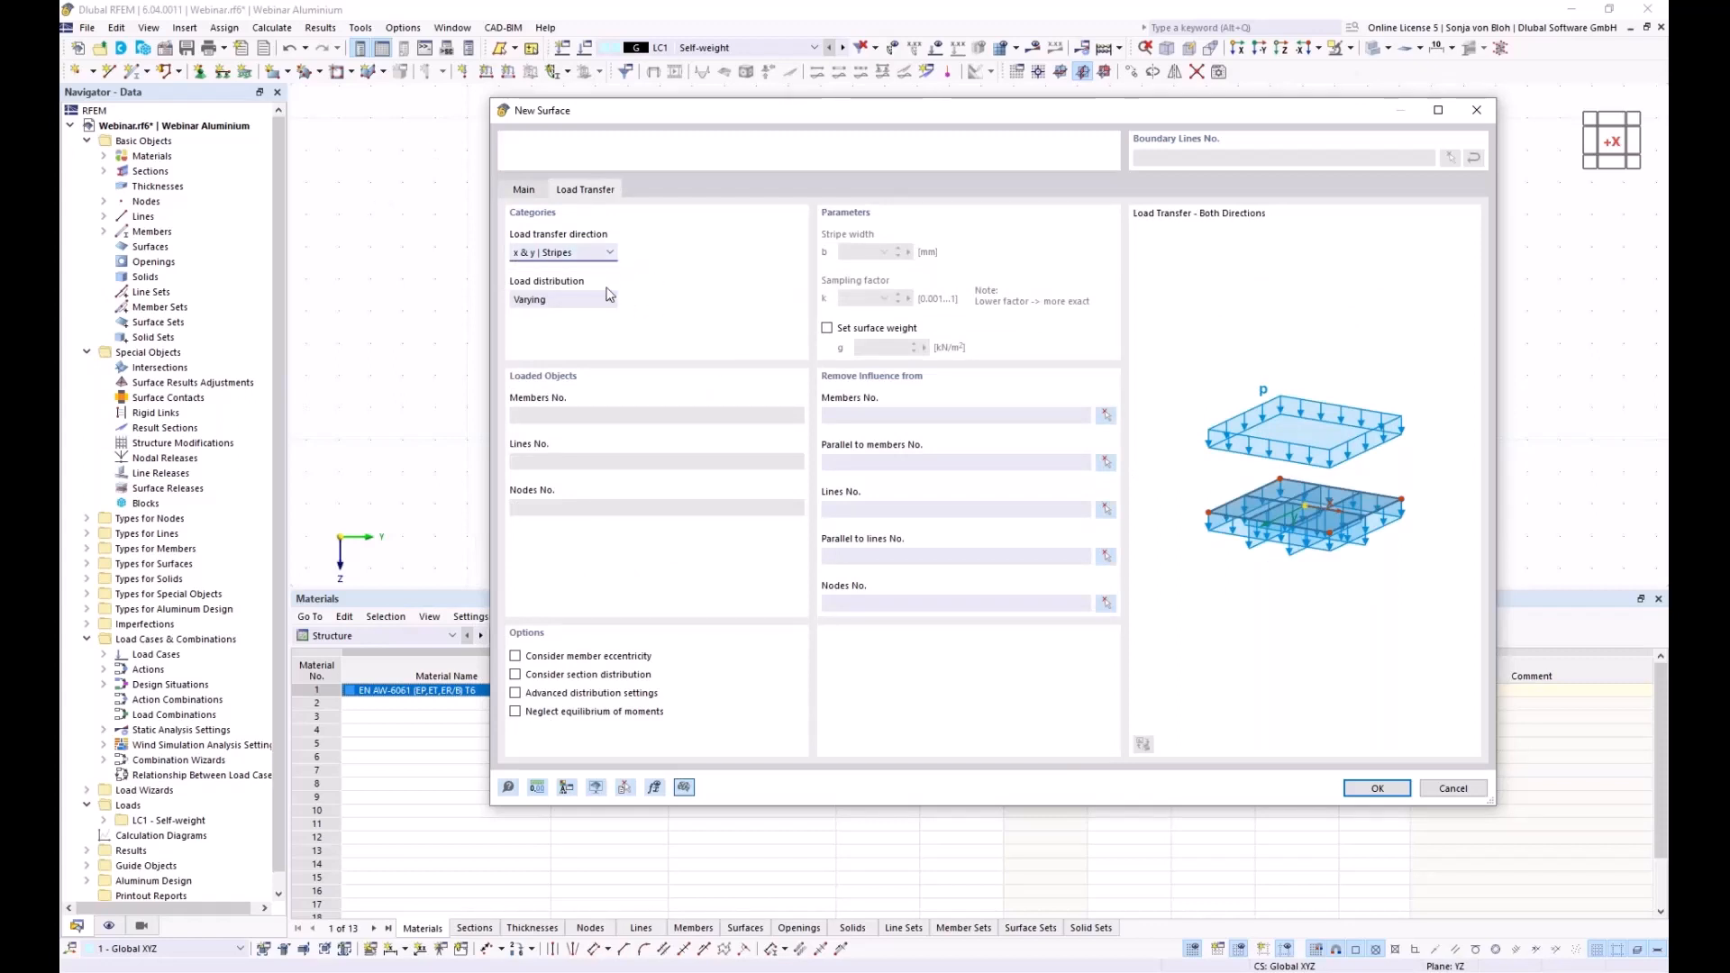
pyautogui.click(612, 253)
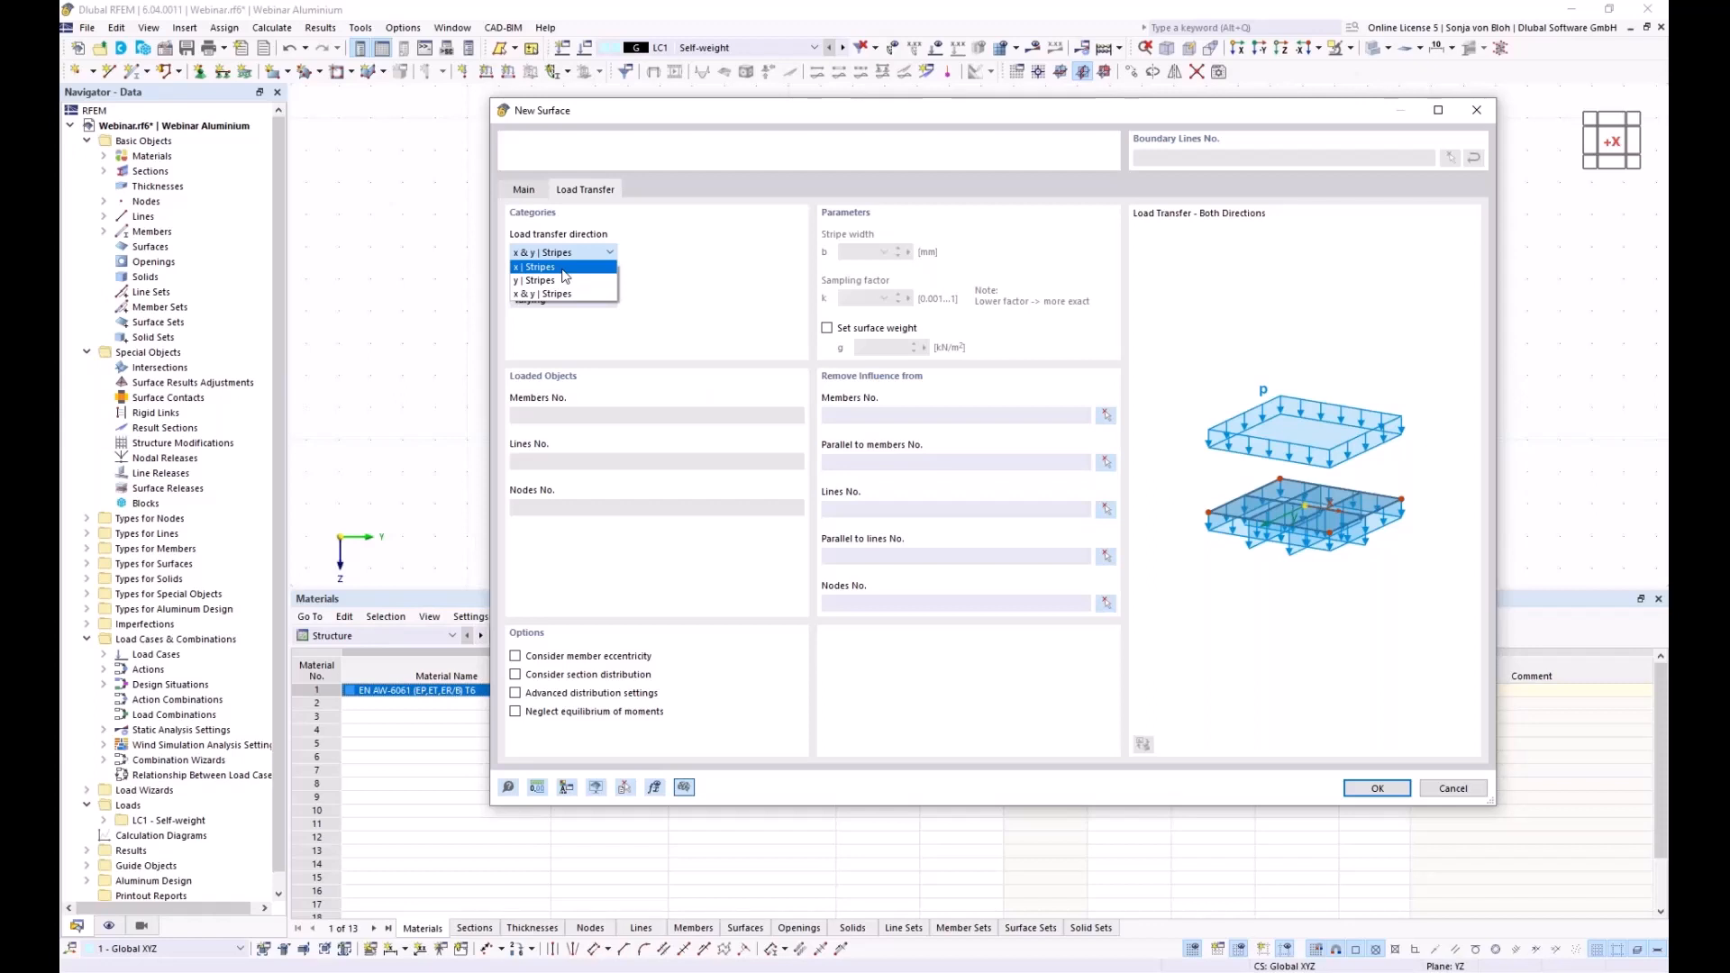
pyautogui.press('Escape')
pyautogui.press('Down')
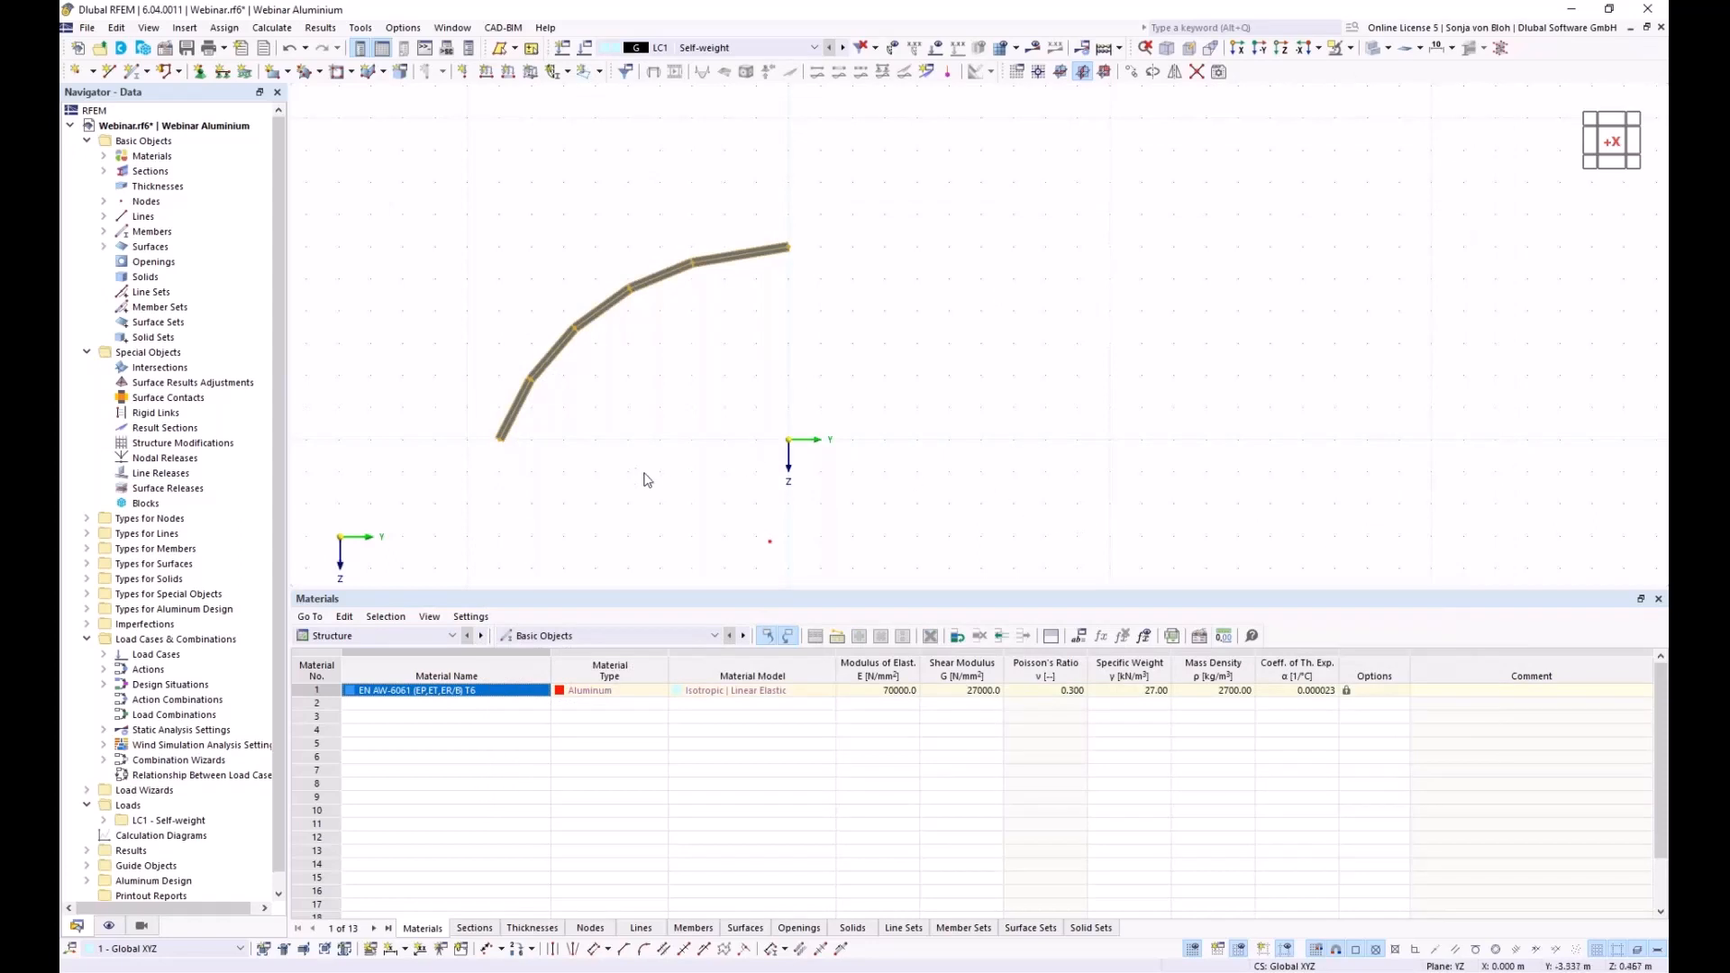
# Orbit the model into a 3D perspective showing the load-transfer surfaces between both arches
pyautogui.keyDown('ctrl'); pyautogui.moveTo(624, 458); pyautogui.dragTo(721, 534, button='middle'); pyautogui.keyUp('ctrl')
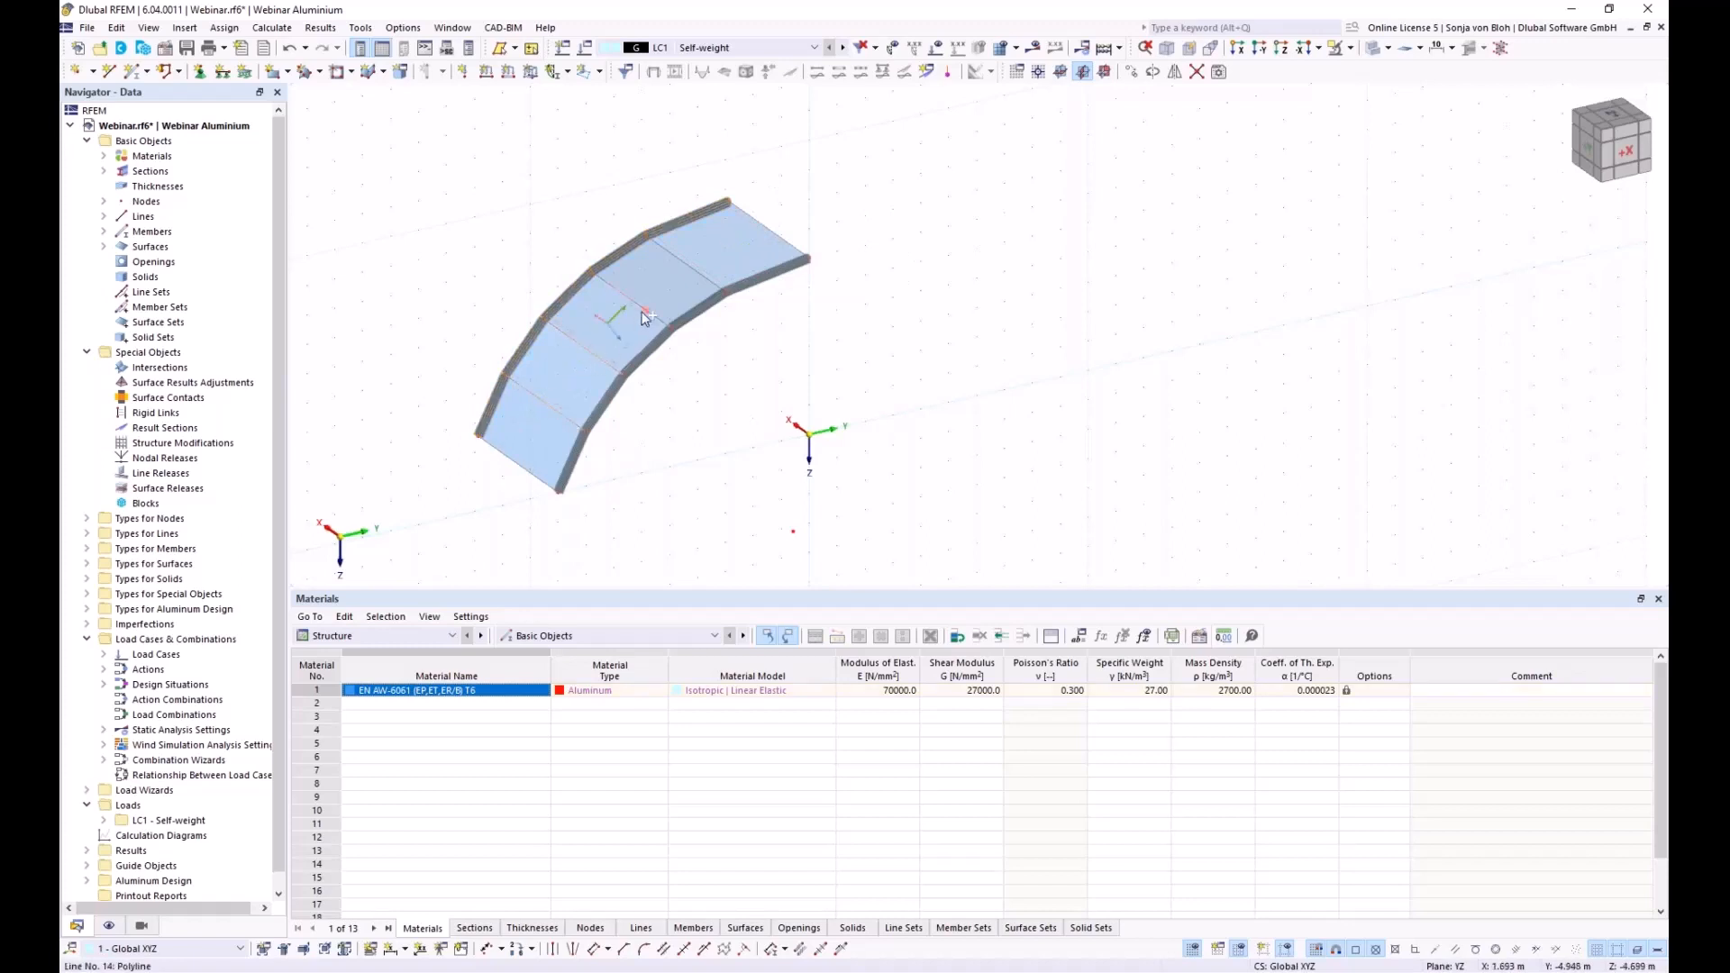
# Make edge lines 12-15 Truss-type members and start a new section for them
pyautogui.rightClick(700, 275)
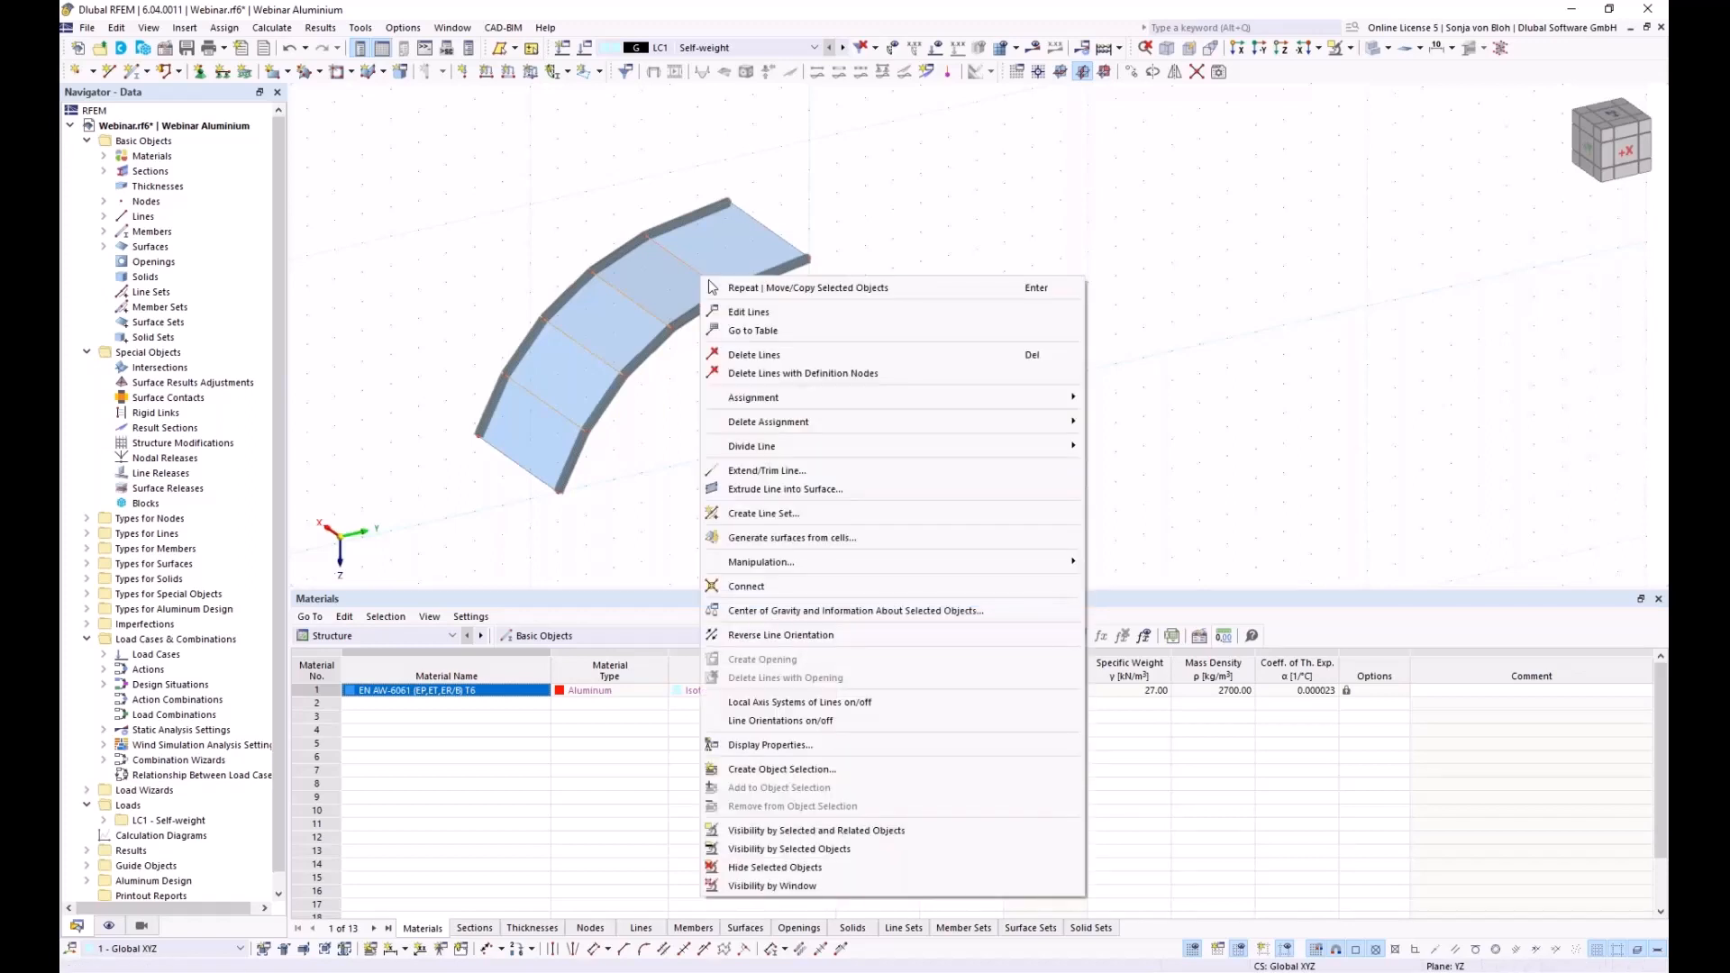
pyautogui.click(766, 315)
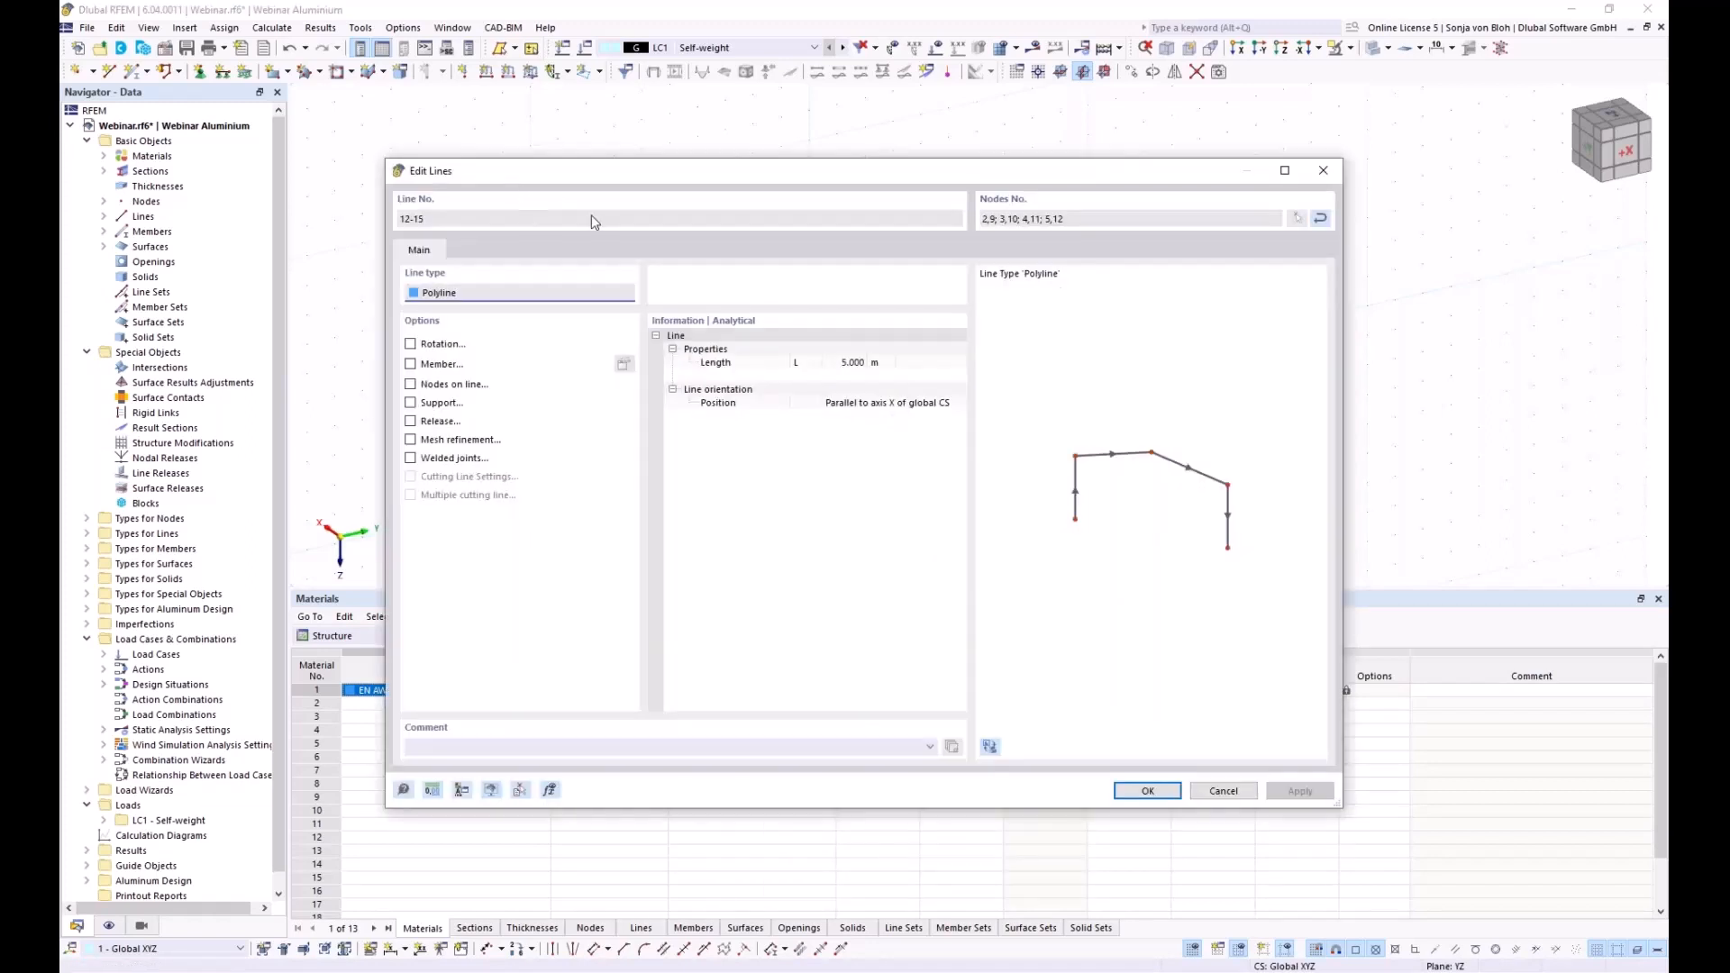
pyautogui.moveTo(558, 178); pyautogui.dragTo(625, 148)
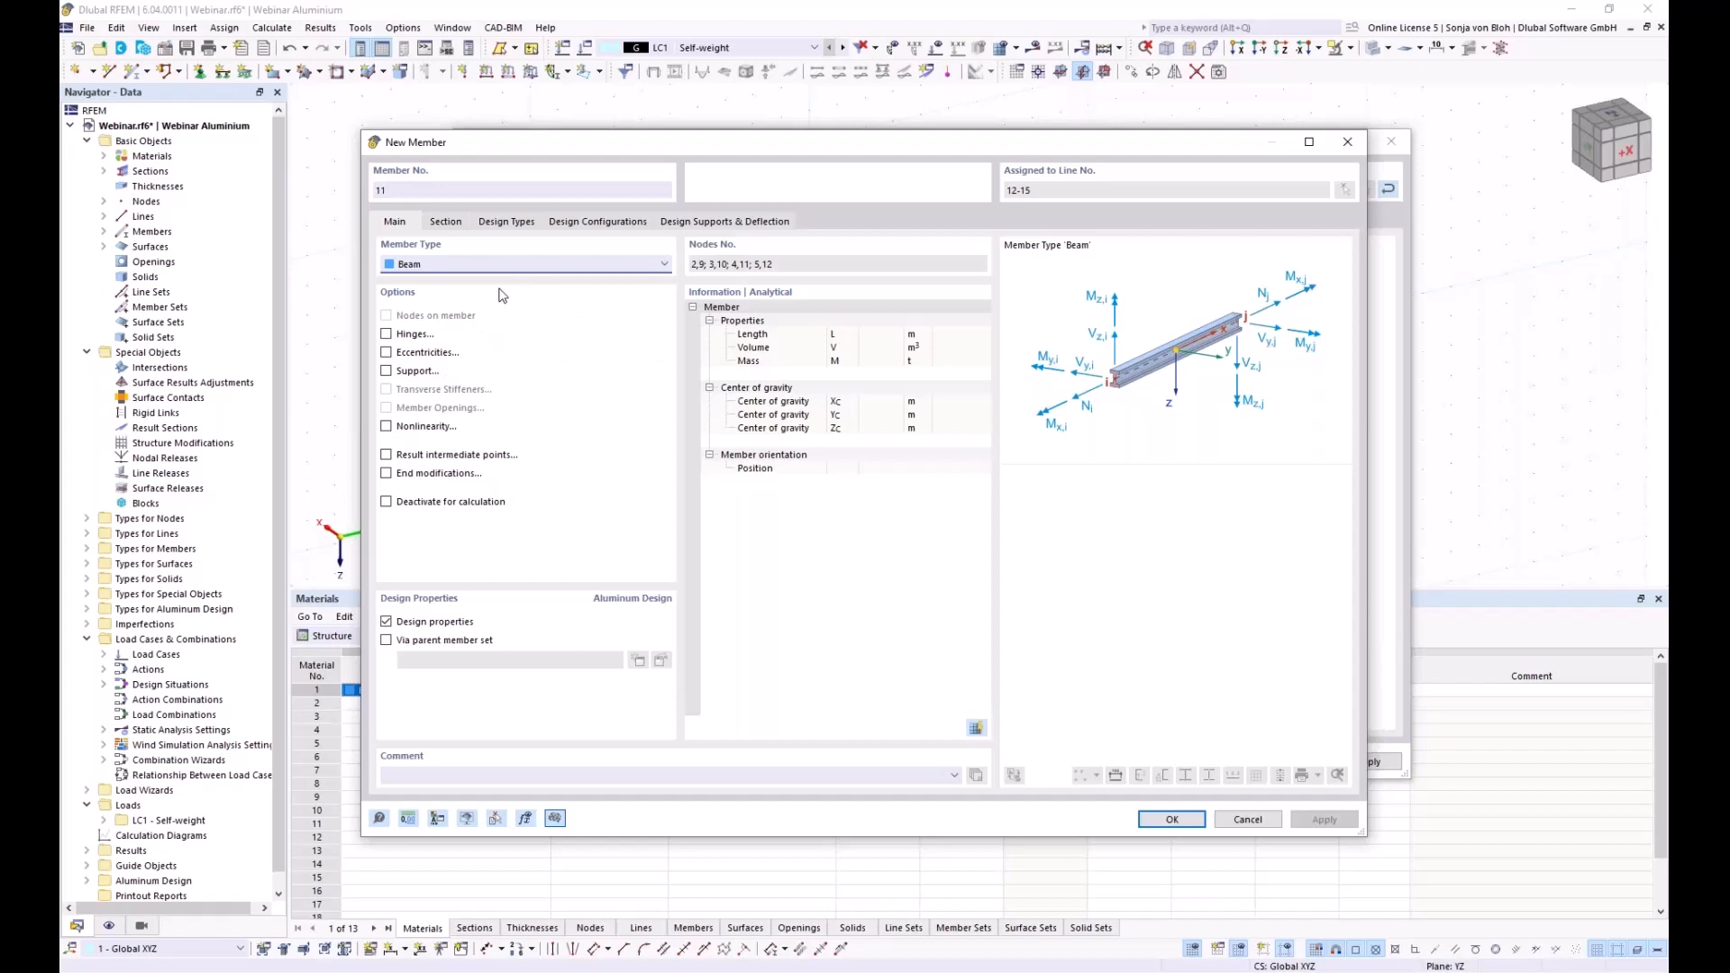
pyautogui.click(537, 265)
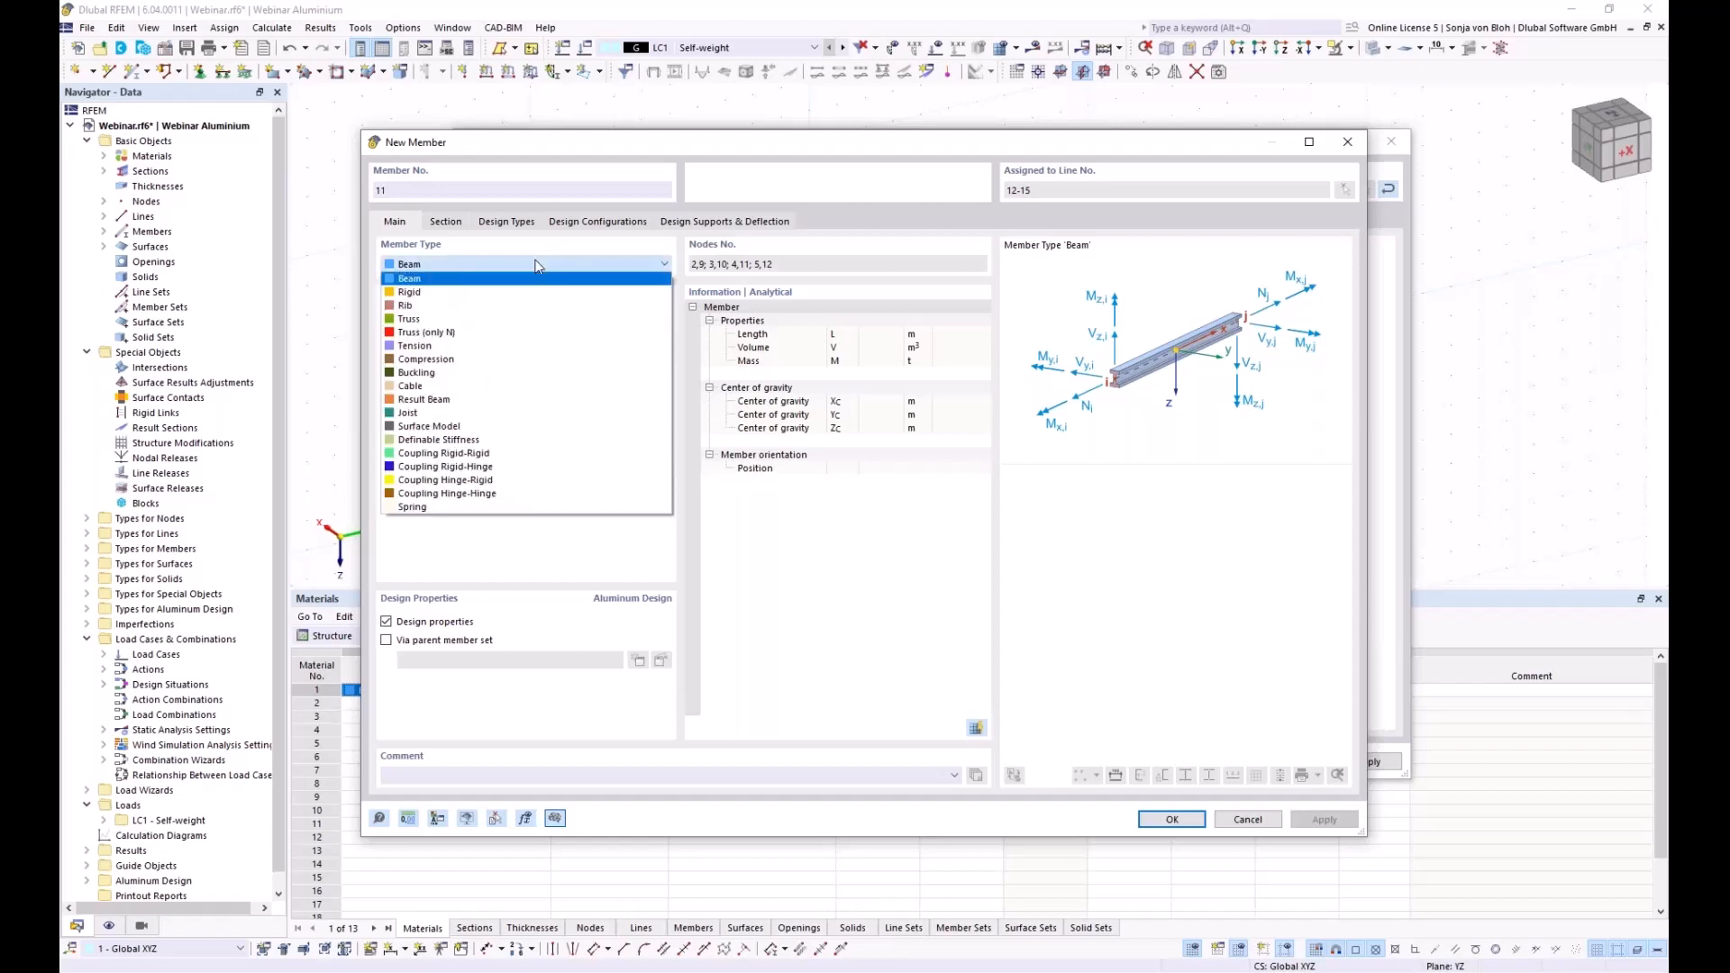
pyautogui.click(419, 321)
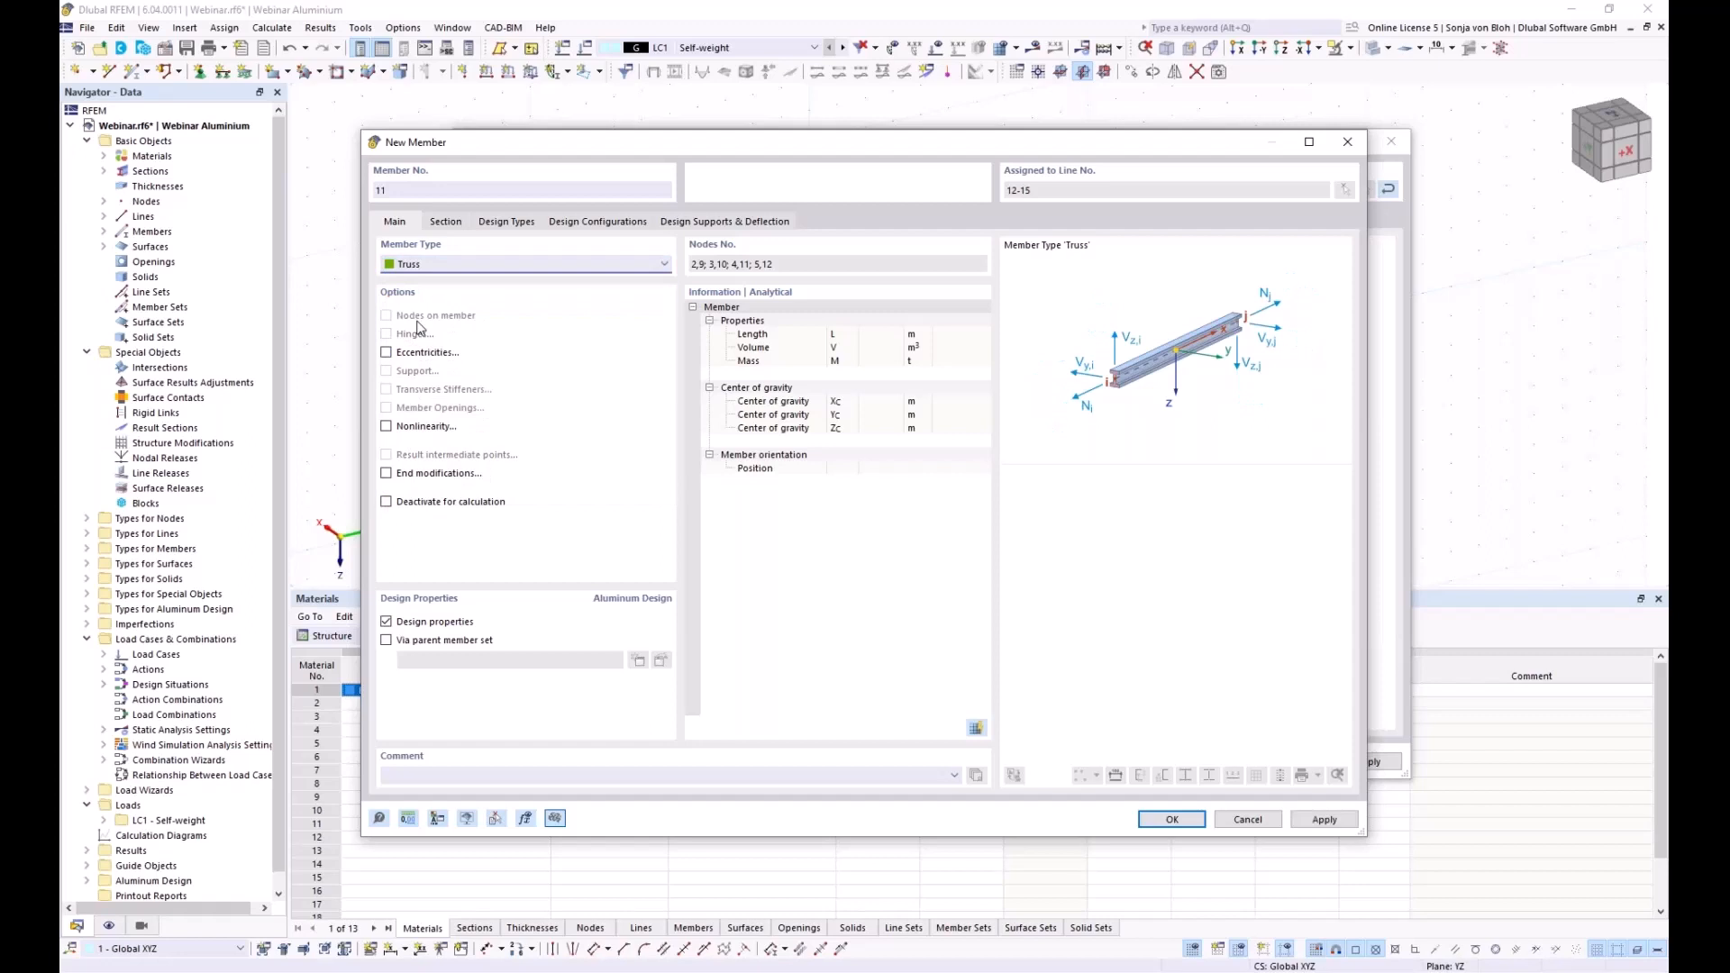
pyautogui.click(450, 223)
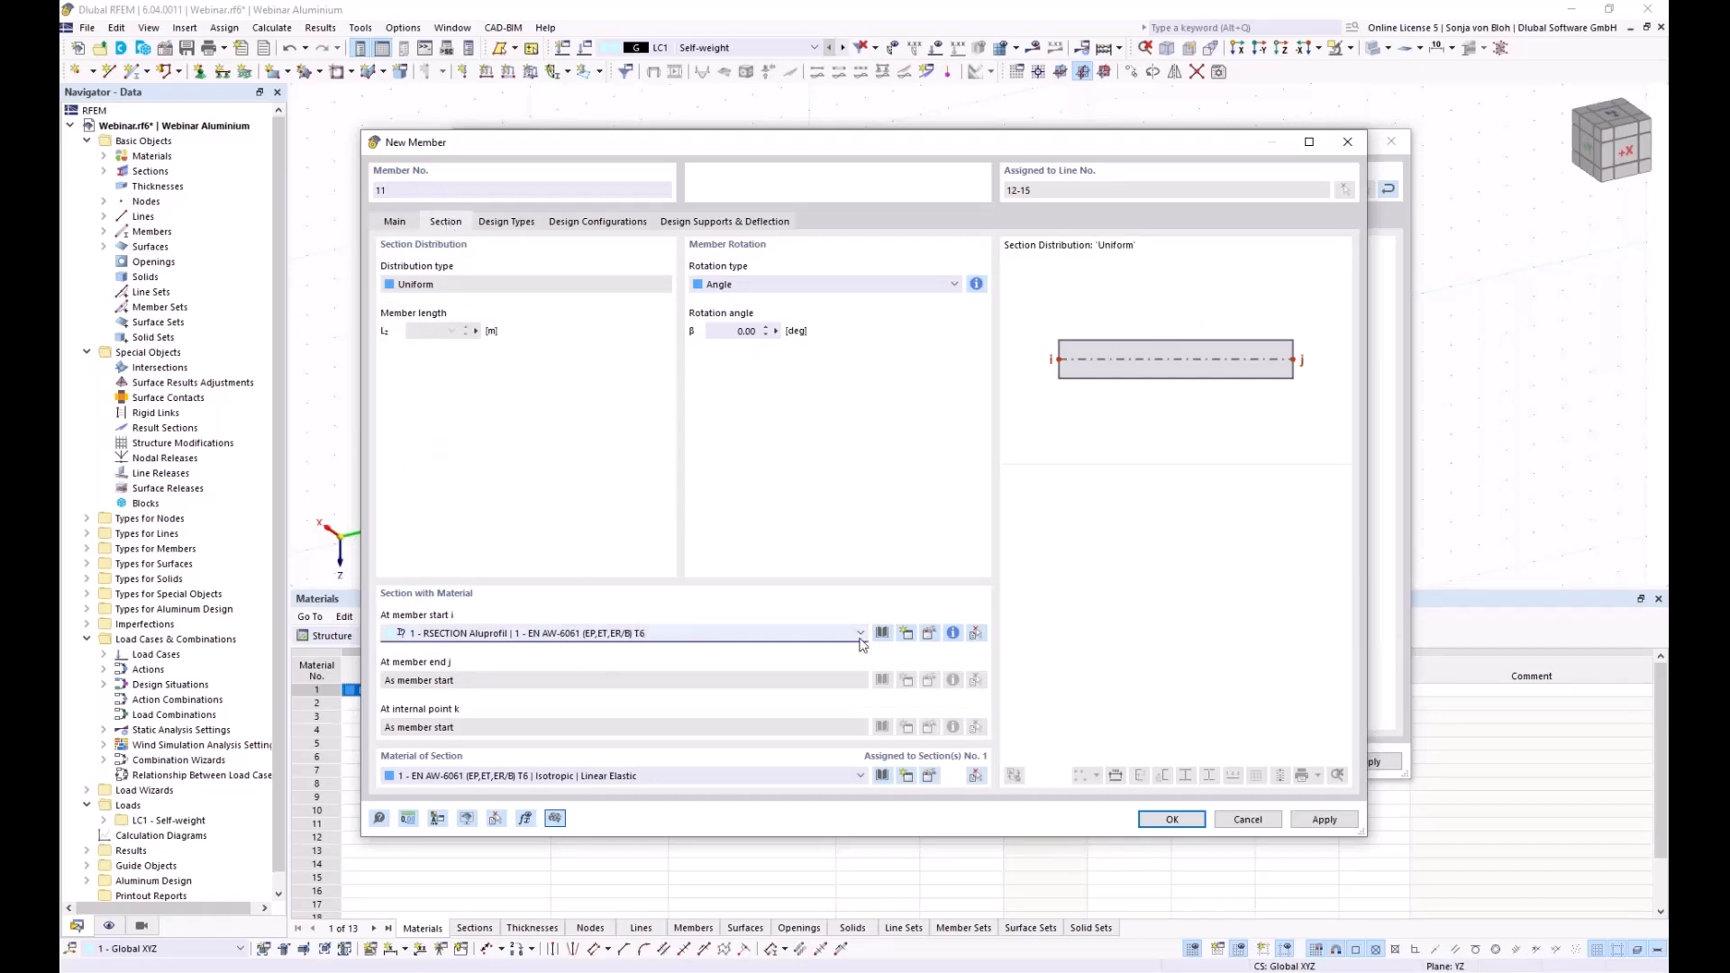
pyautogui.click(906, 636)
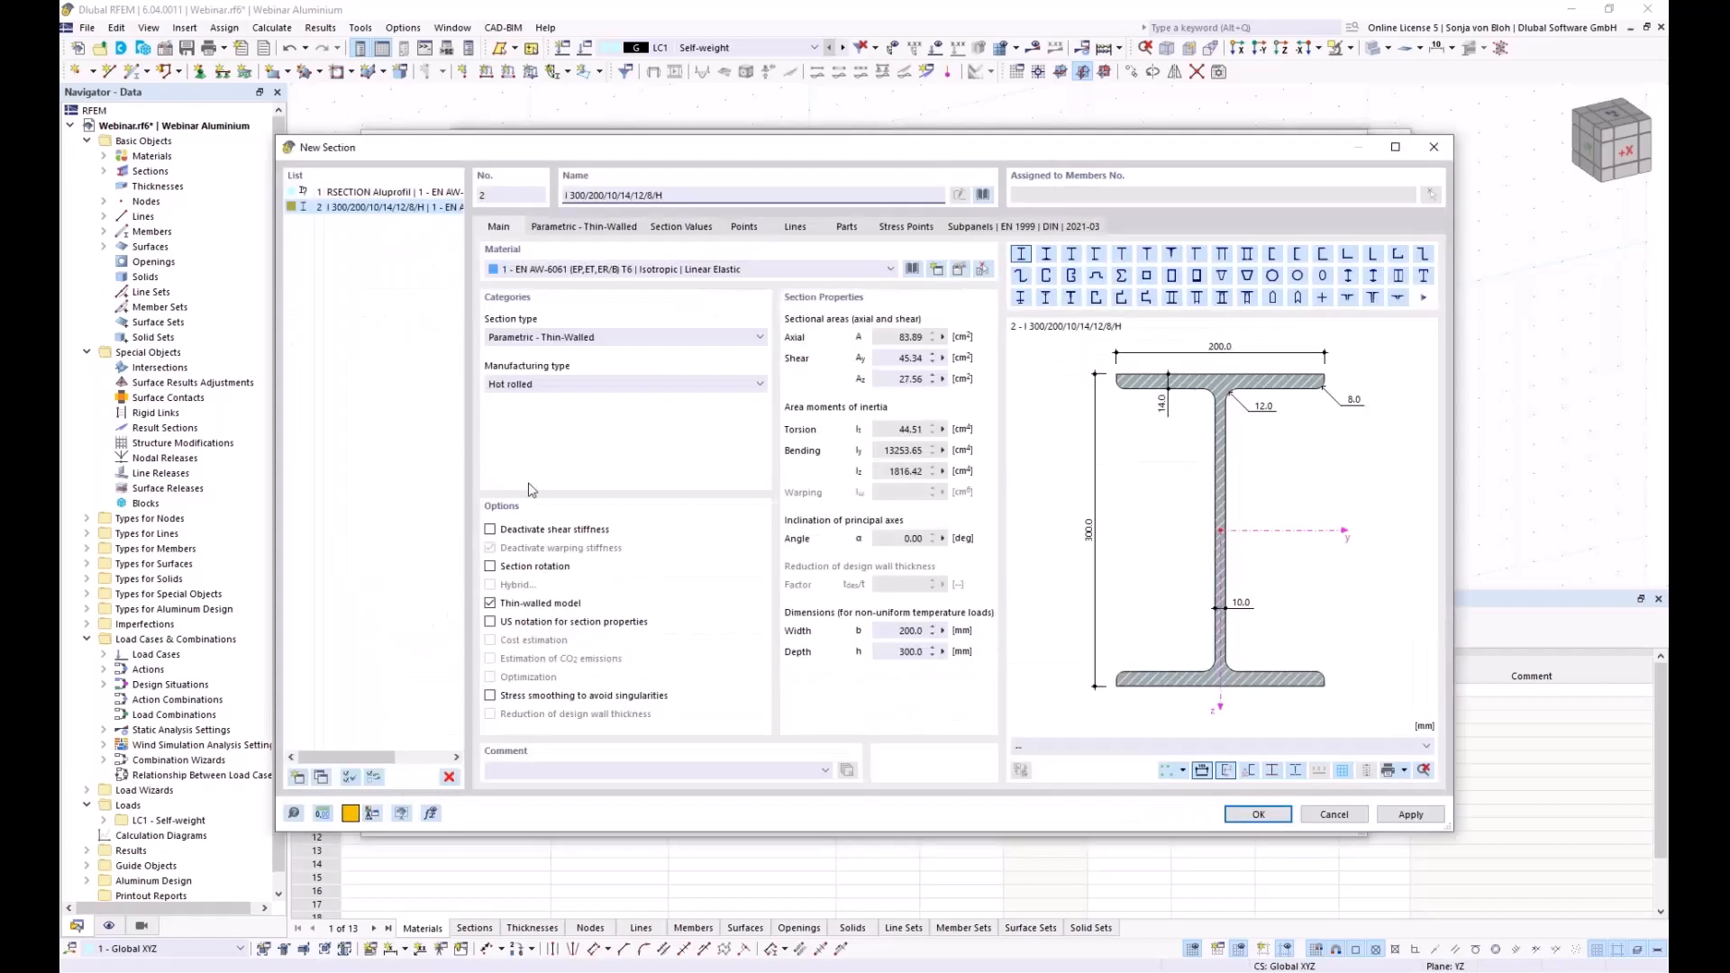
# Pick SHS 150x150x10 from the hollow-section library and save it as Section 2
pyautogui.click(983, 194)
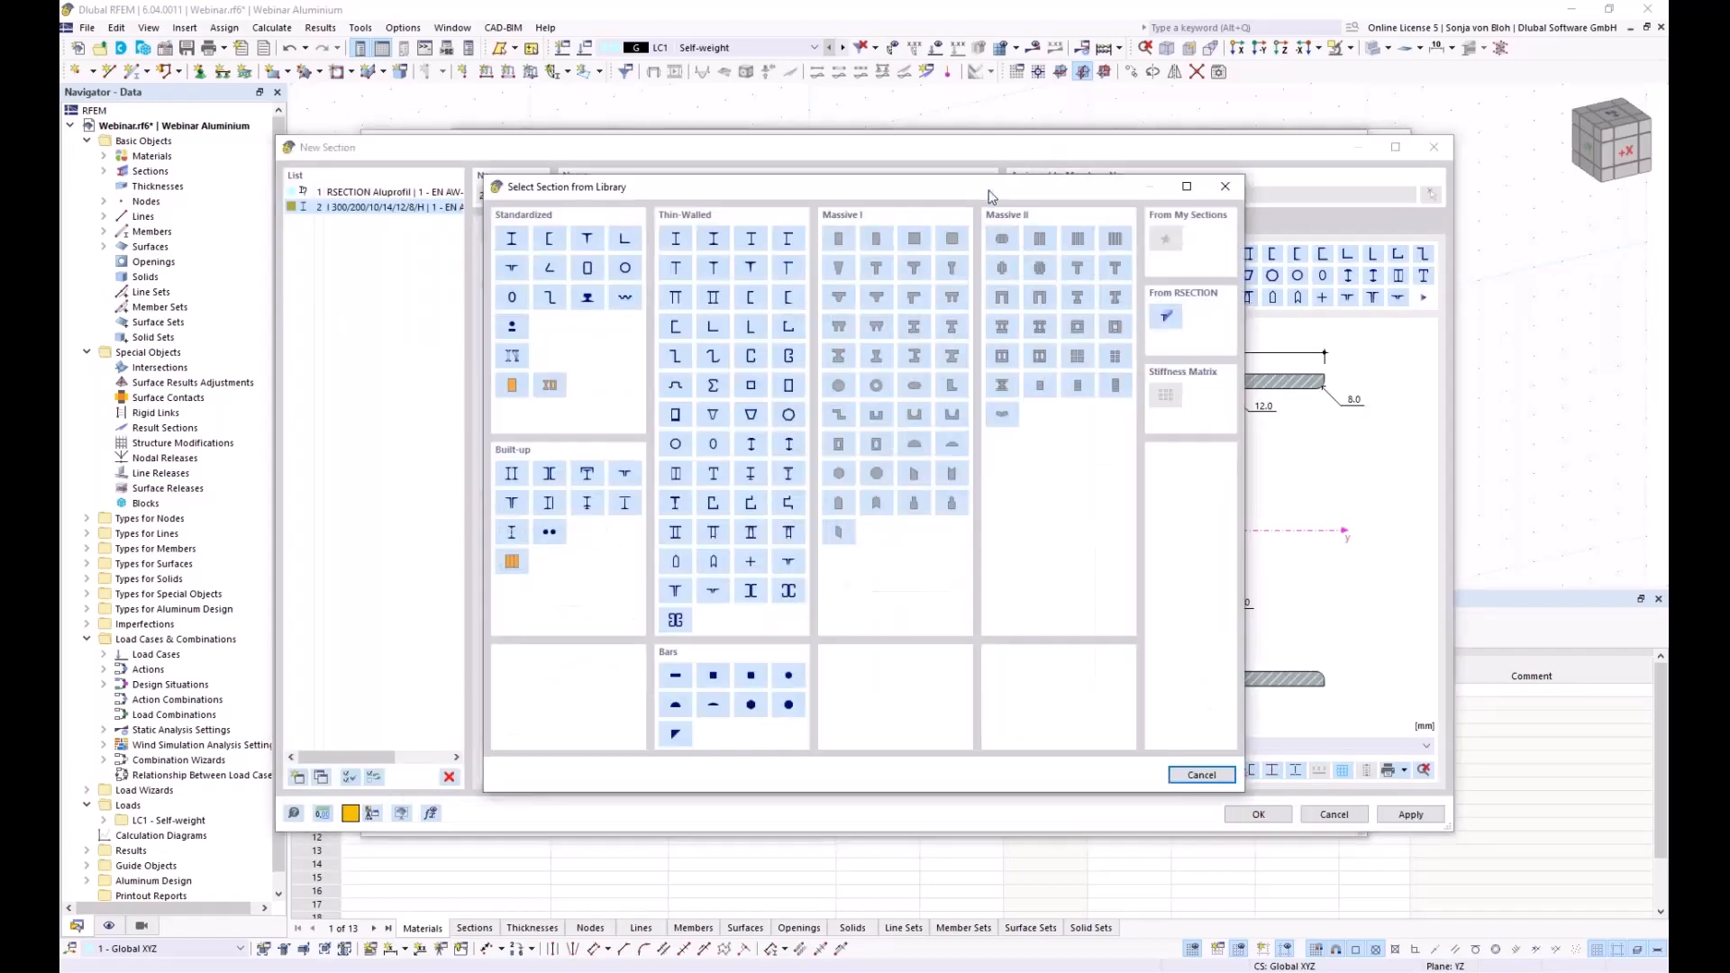
pyautogui.click(590, 268)
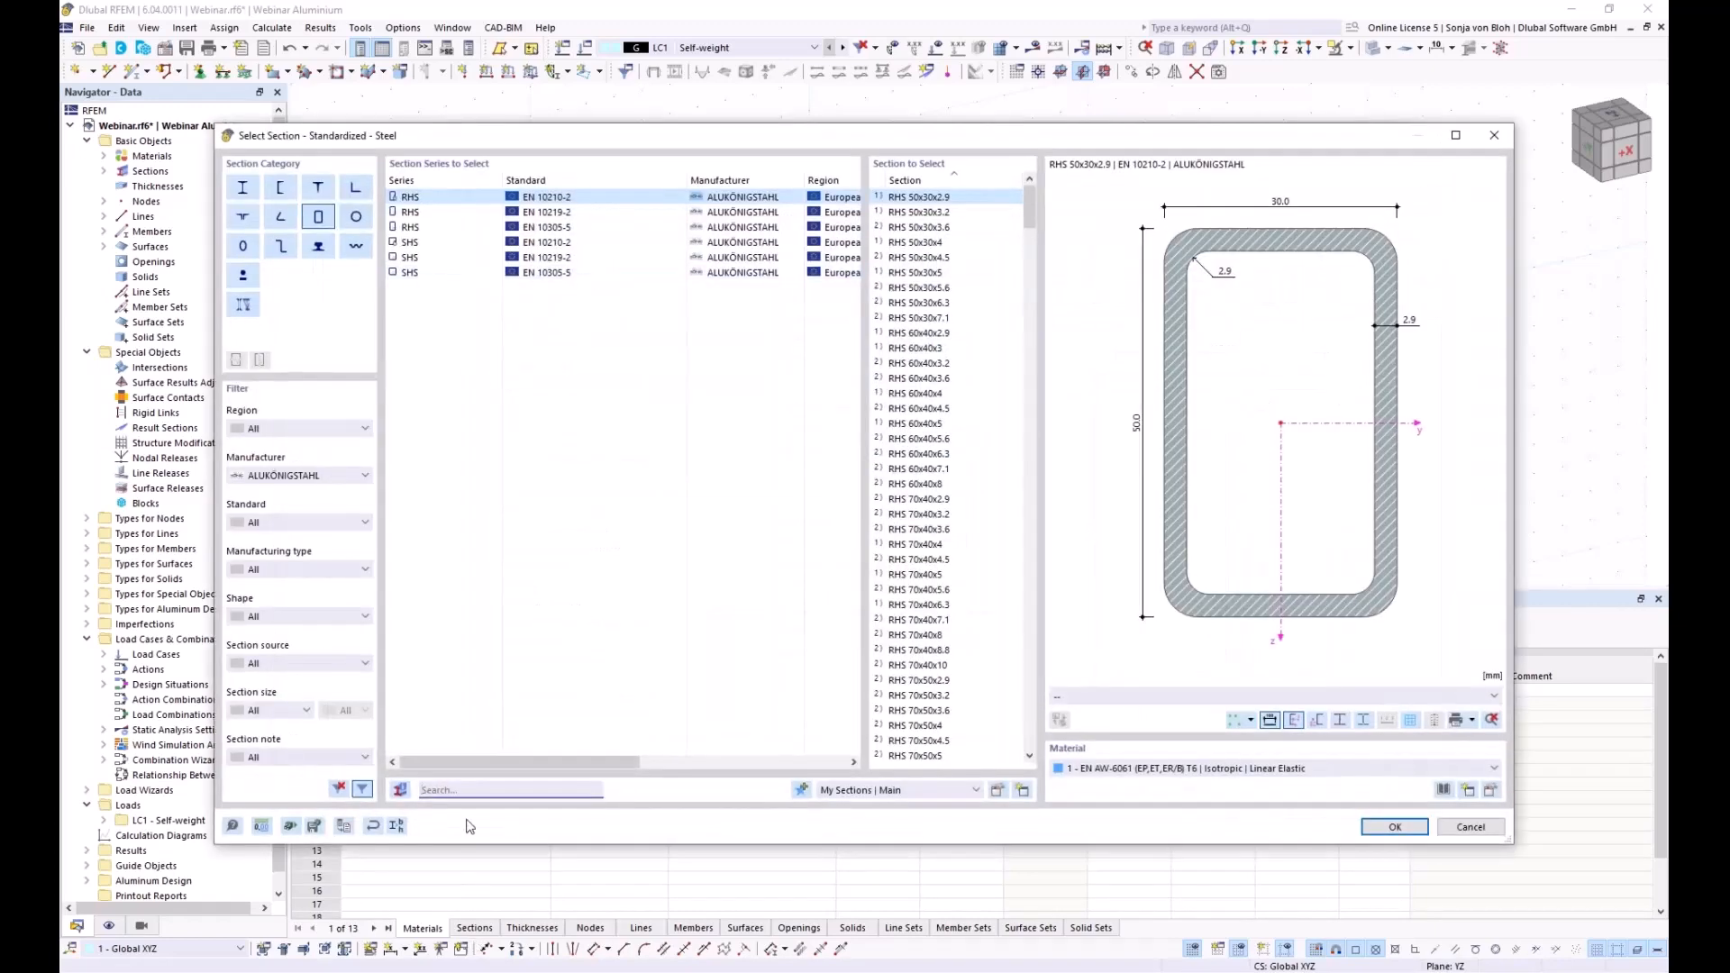
pyautogui.write('150')
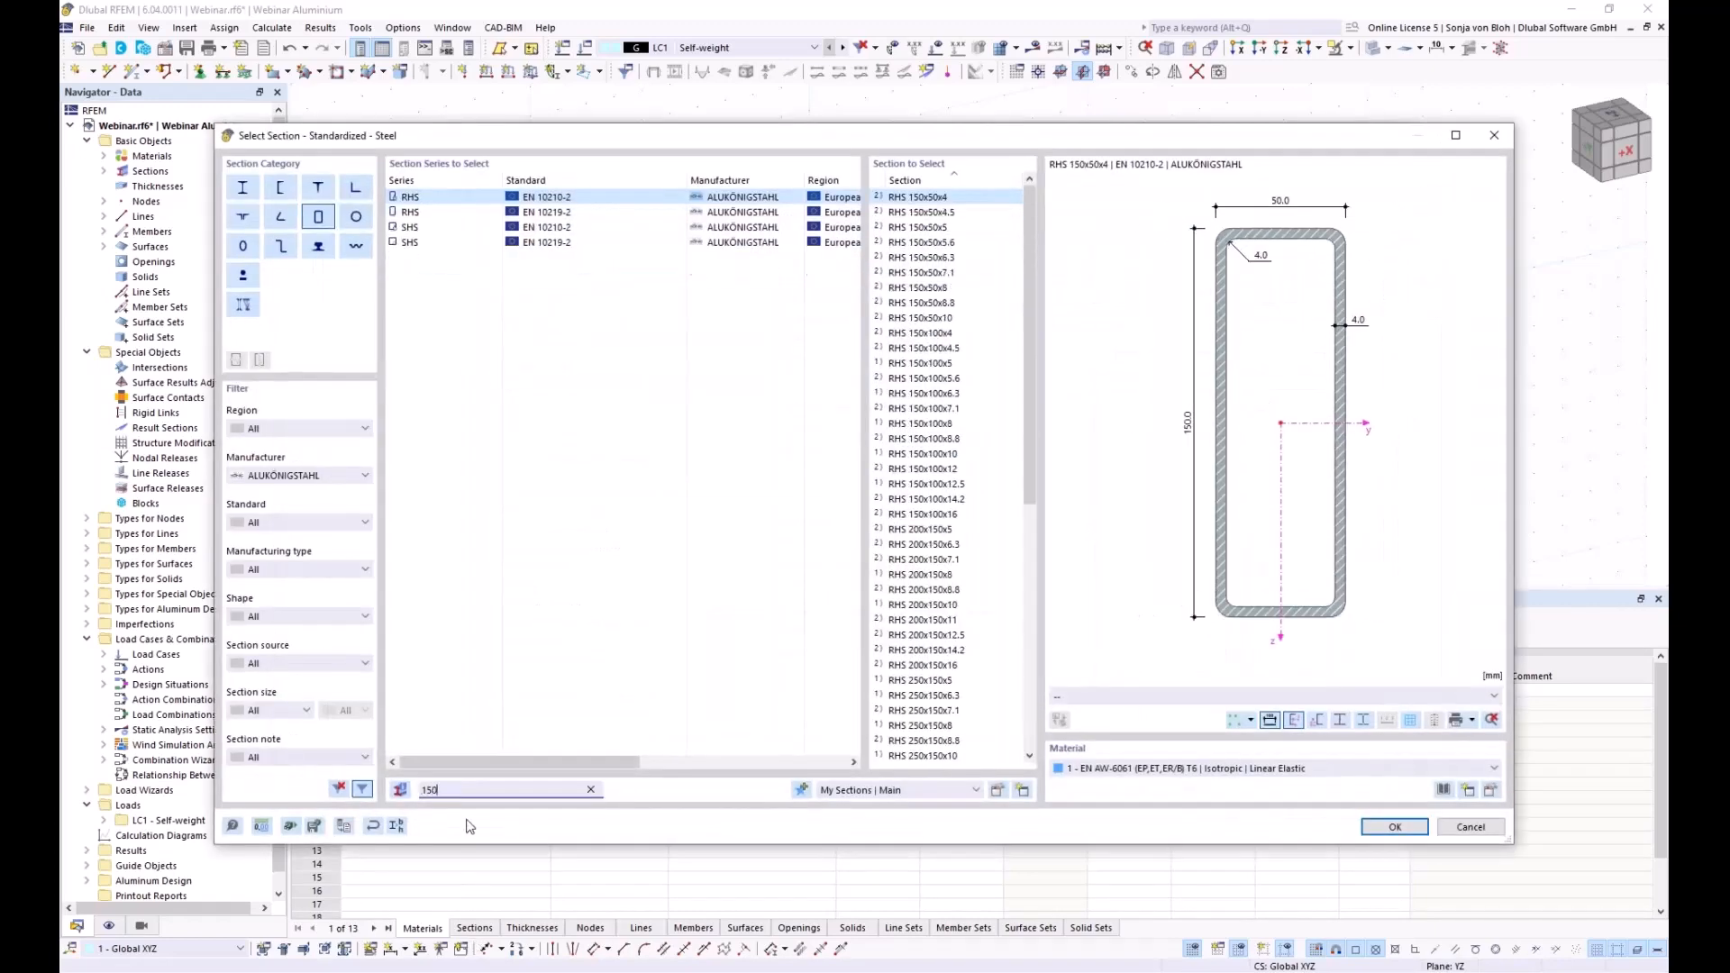
pyautogui.write('x150x15')
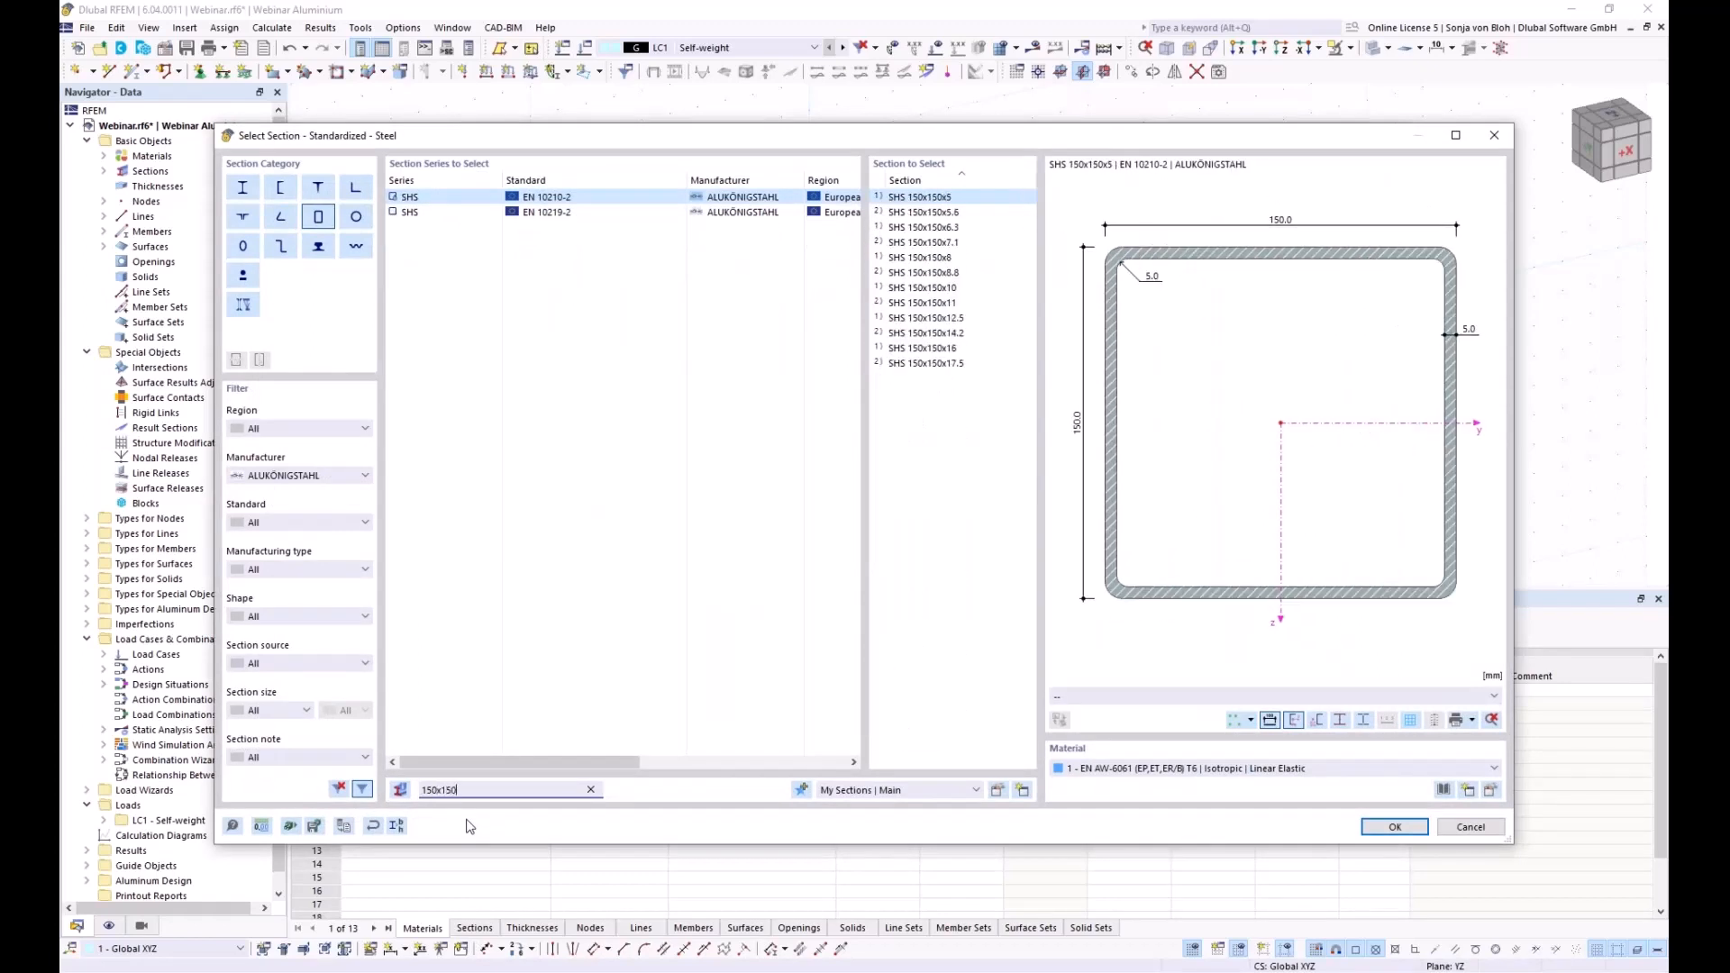
pyautogui.write('0')
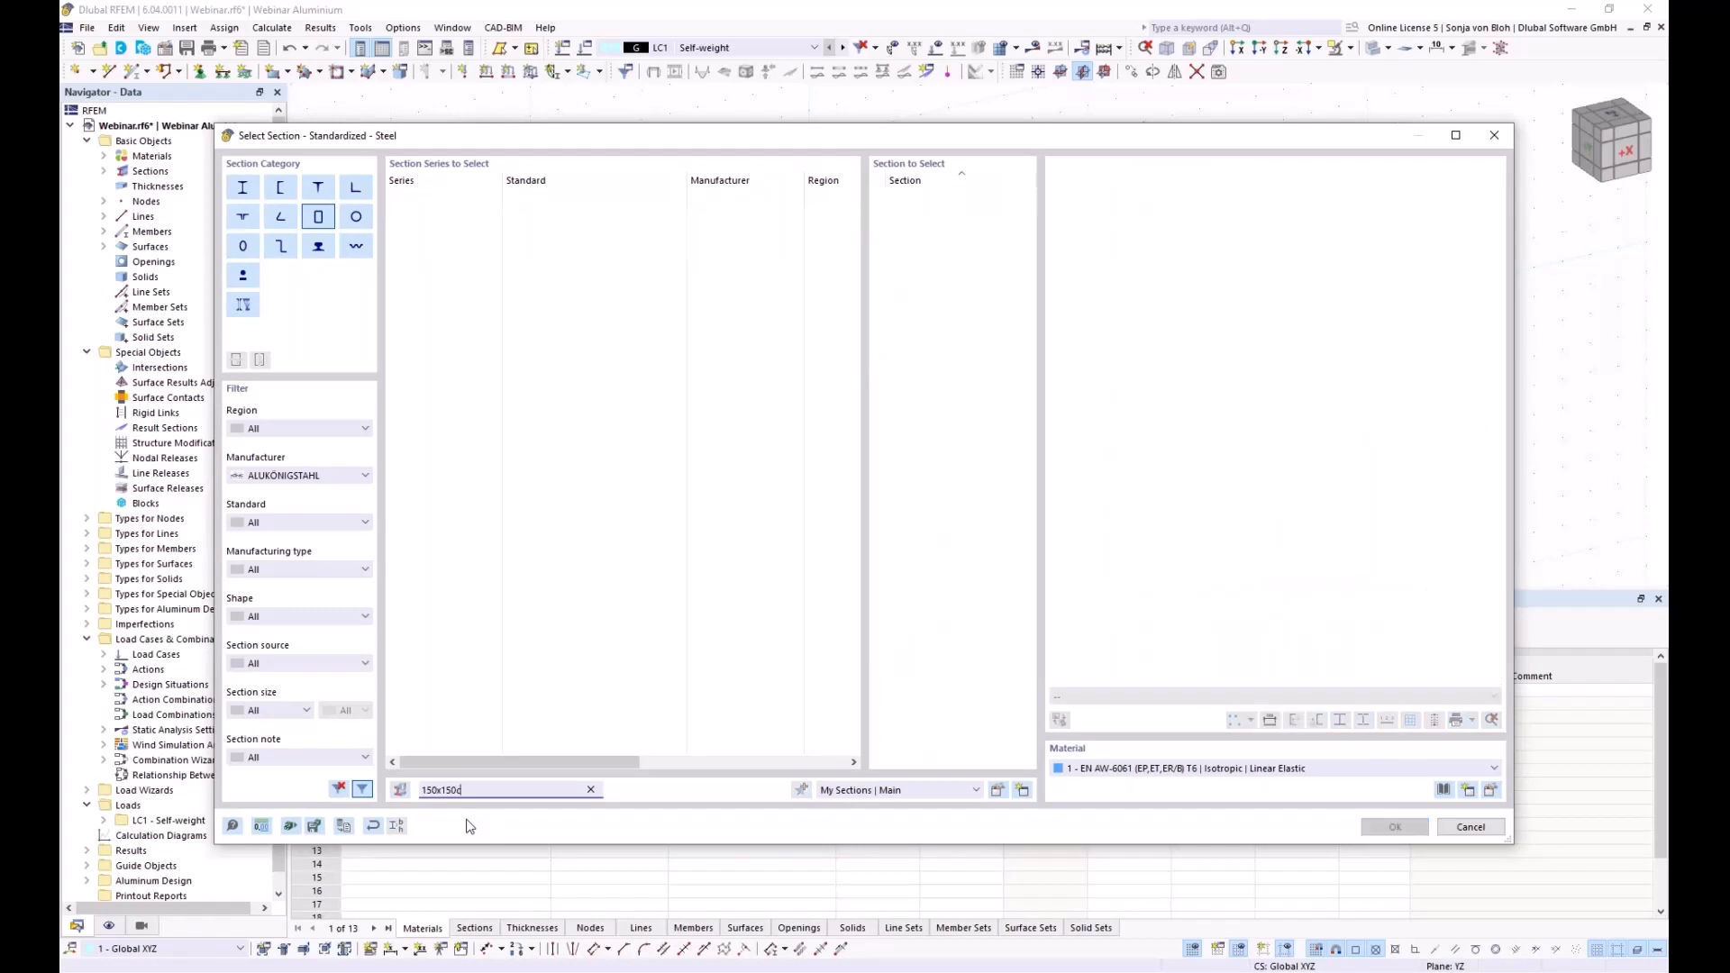
pyautogui.press('BackSpace')
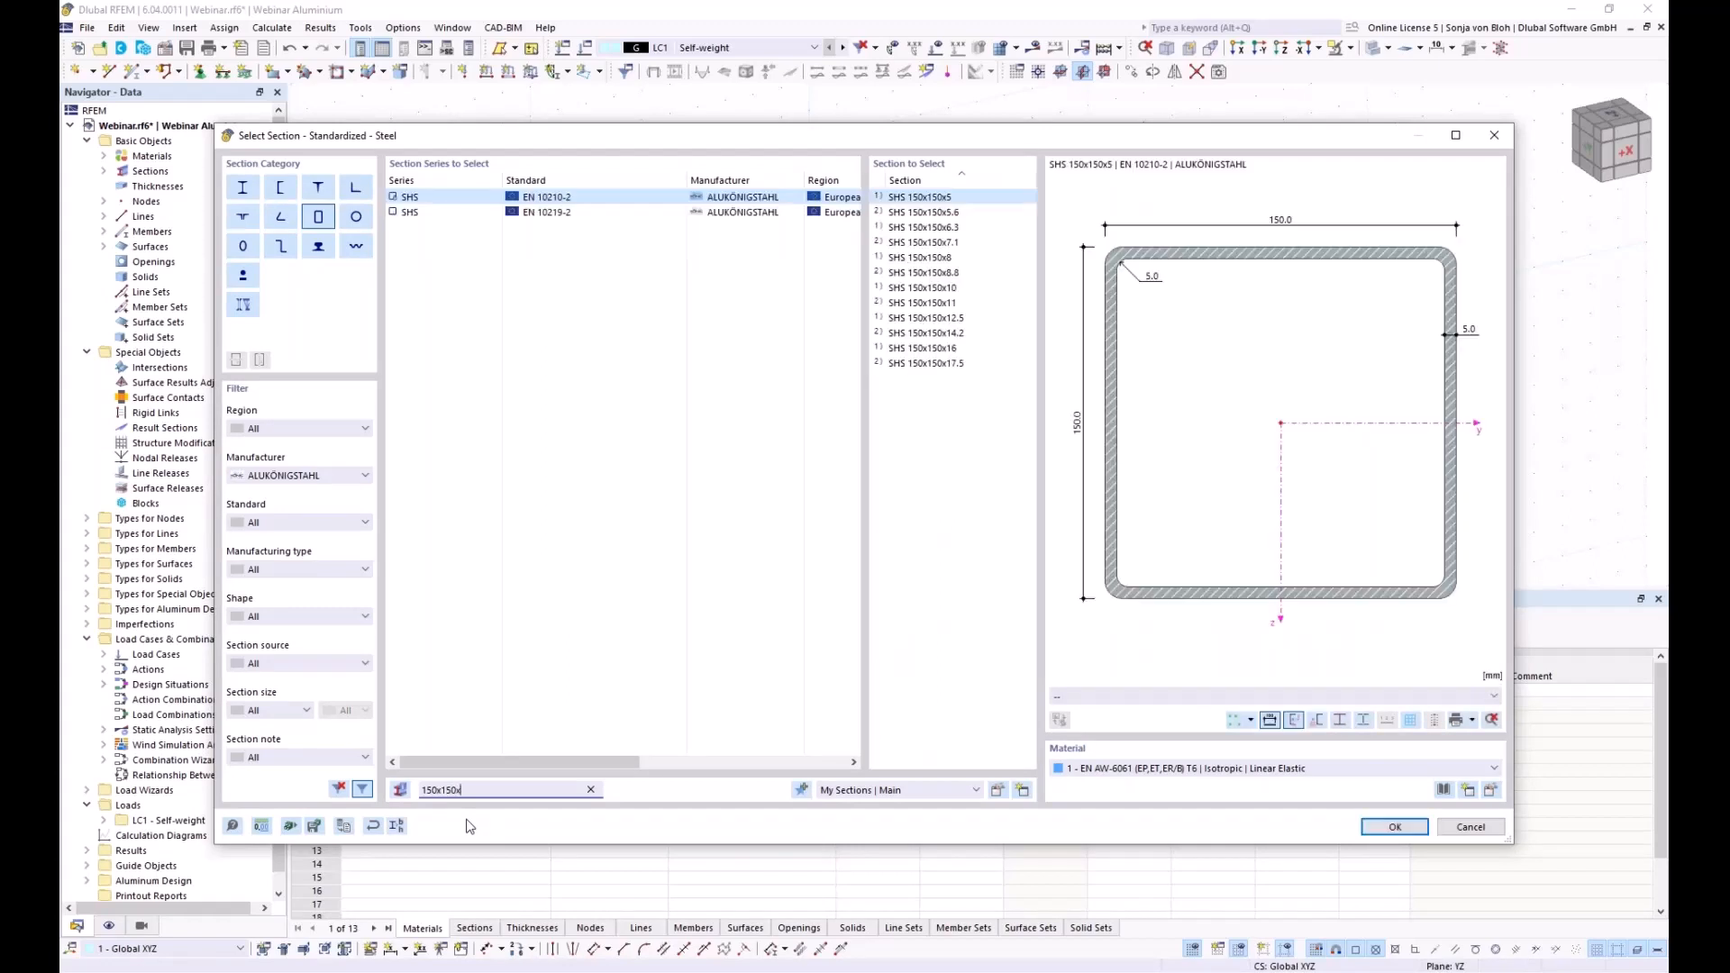
pyautogui.write('x10')
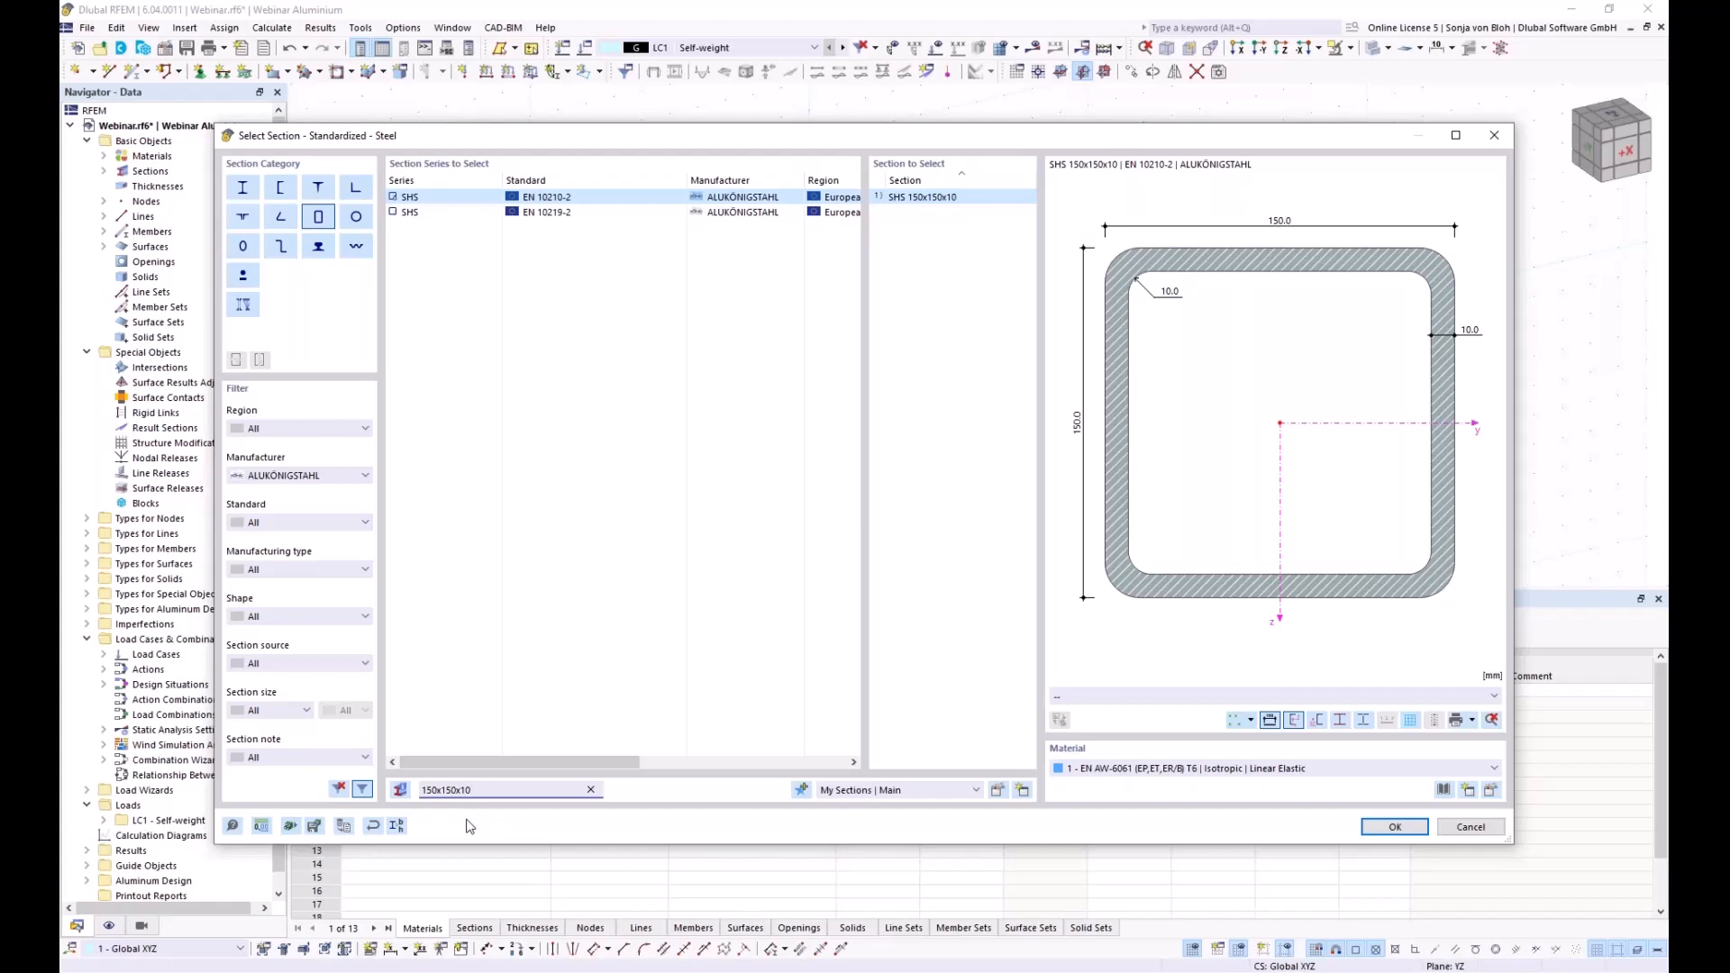
pyautogui.click(1378, 830)
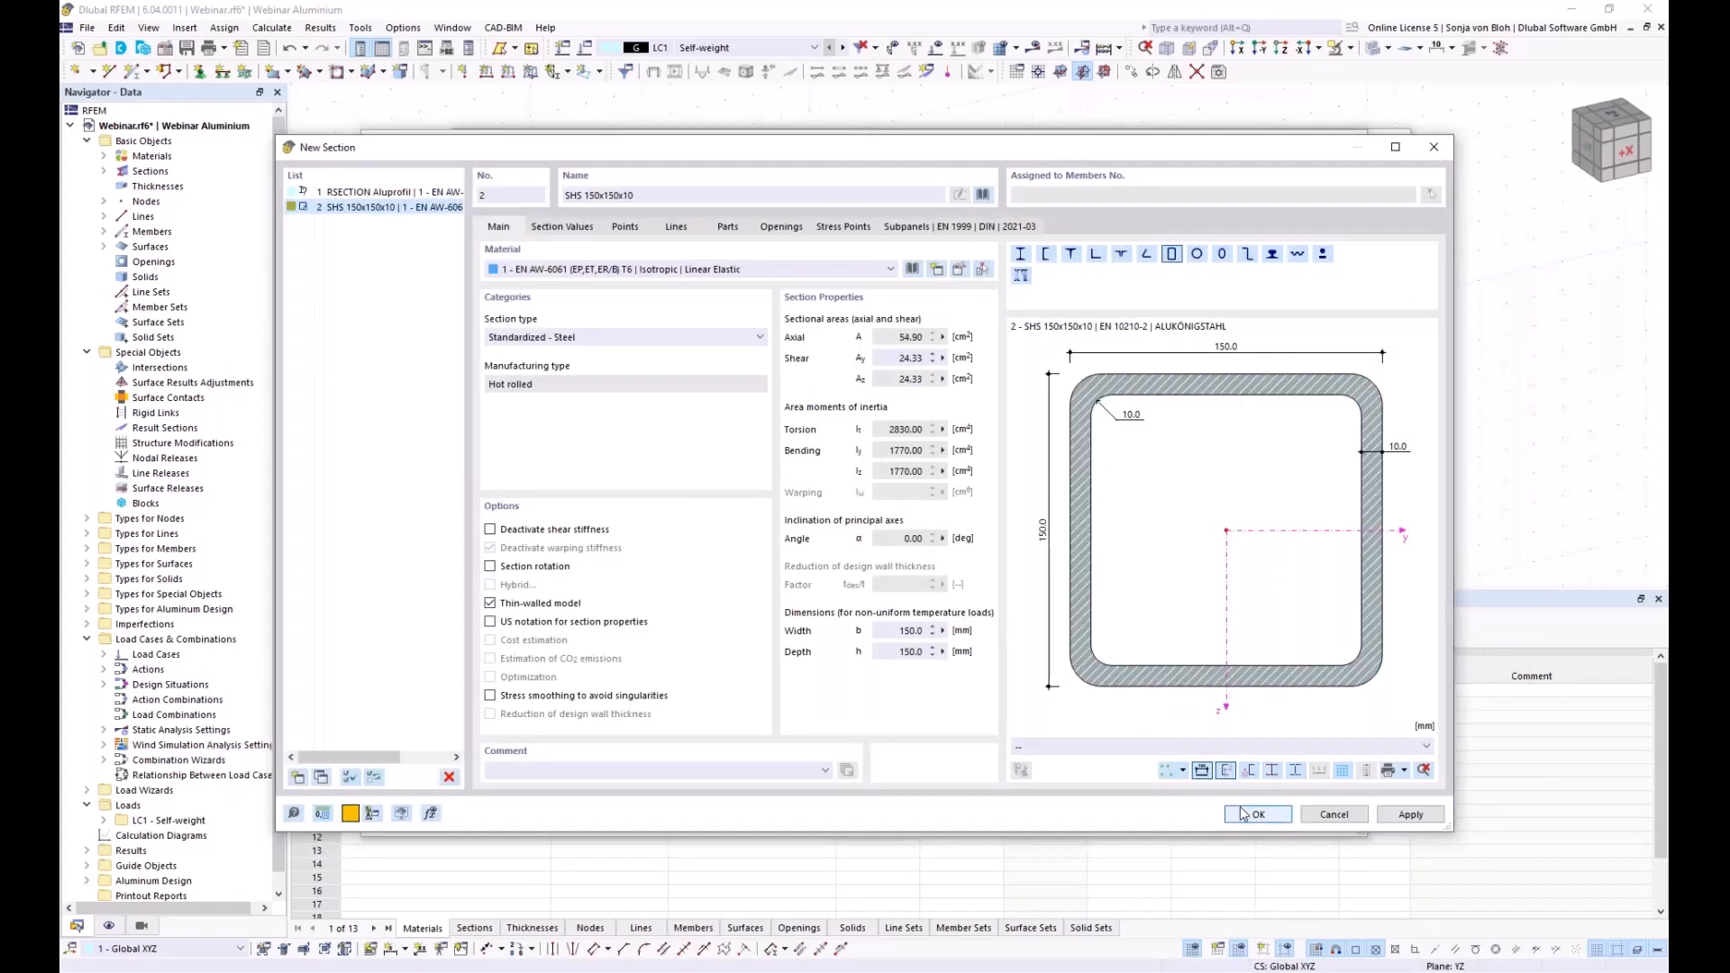
pyautogui.click(1241, 814)
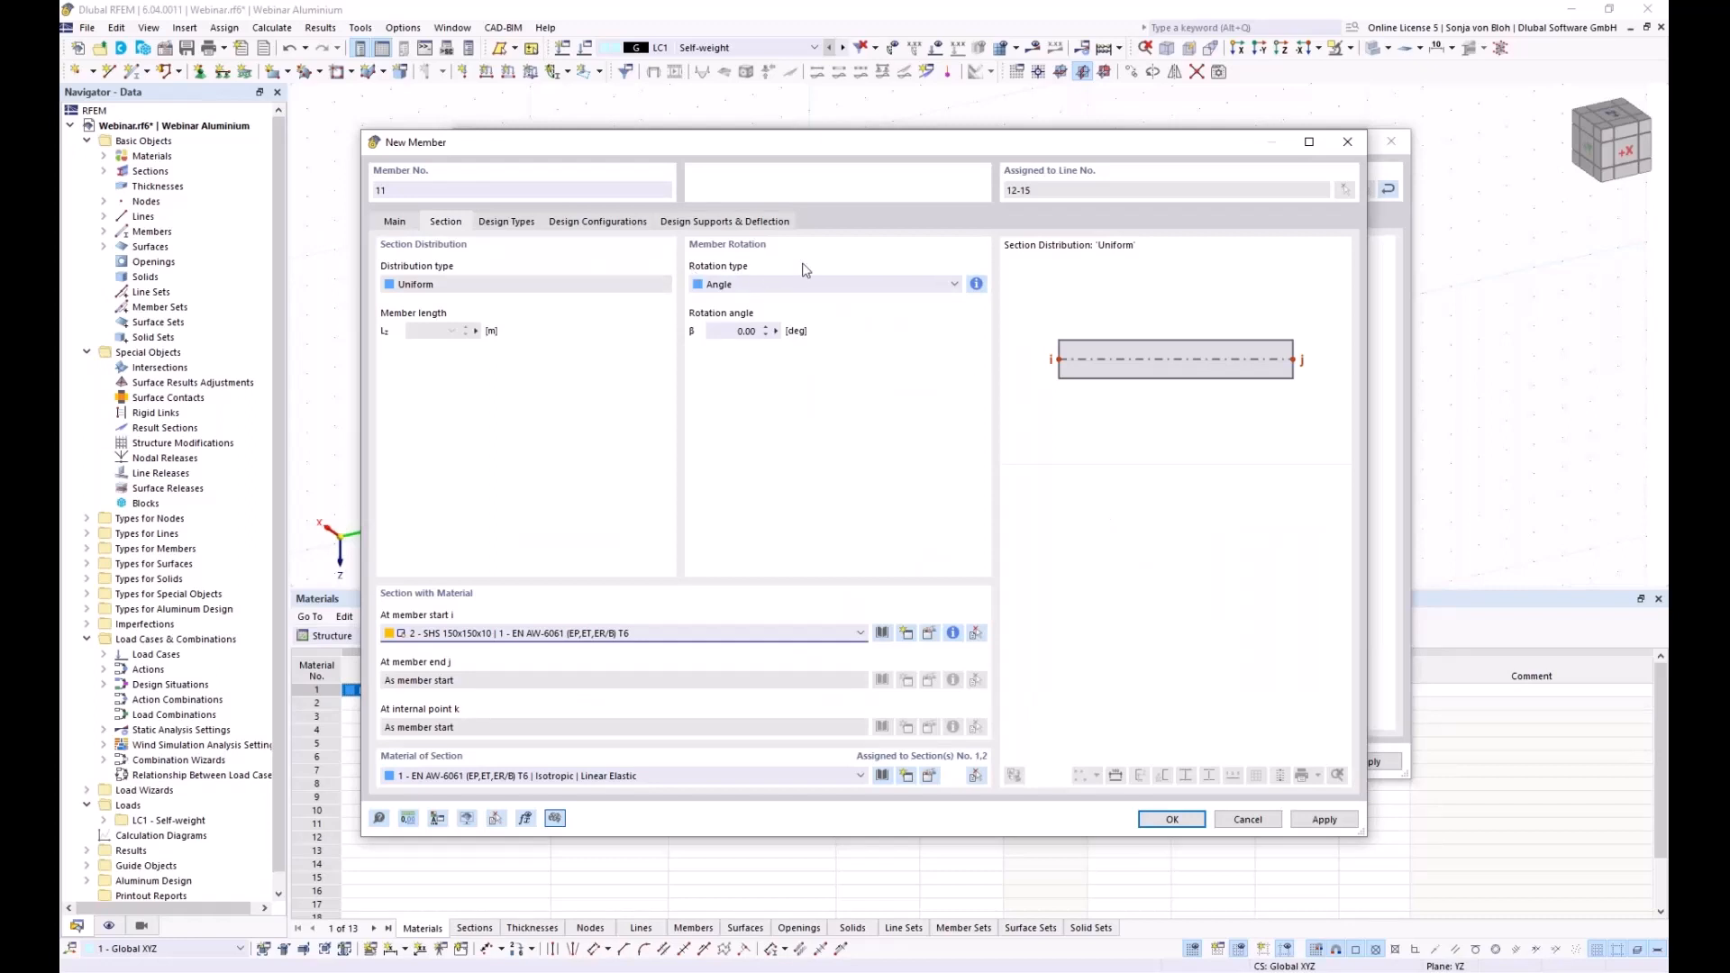
# Define the rotation of the SHS 150x150x10 members on lines 12-15 by help node 6, and confirm both dialogs
pyautogui.click(759, 284)
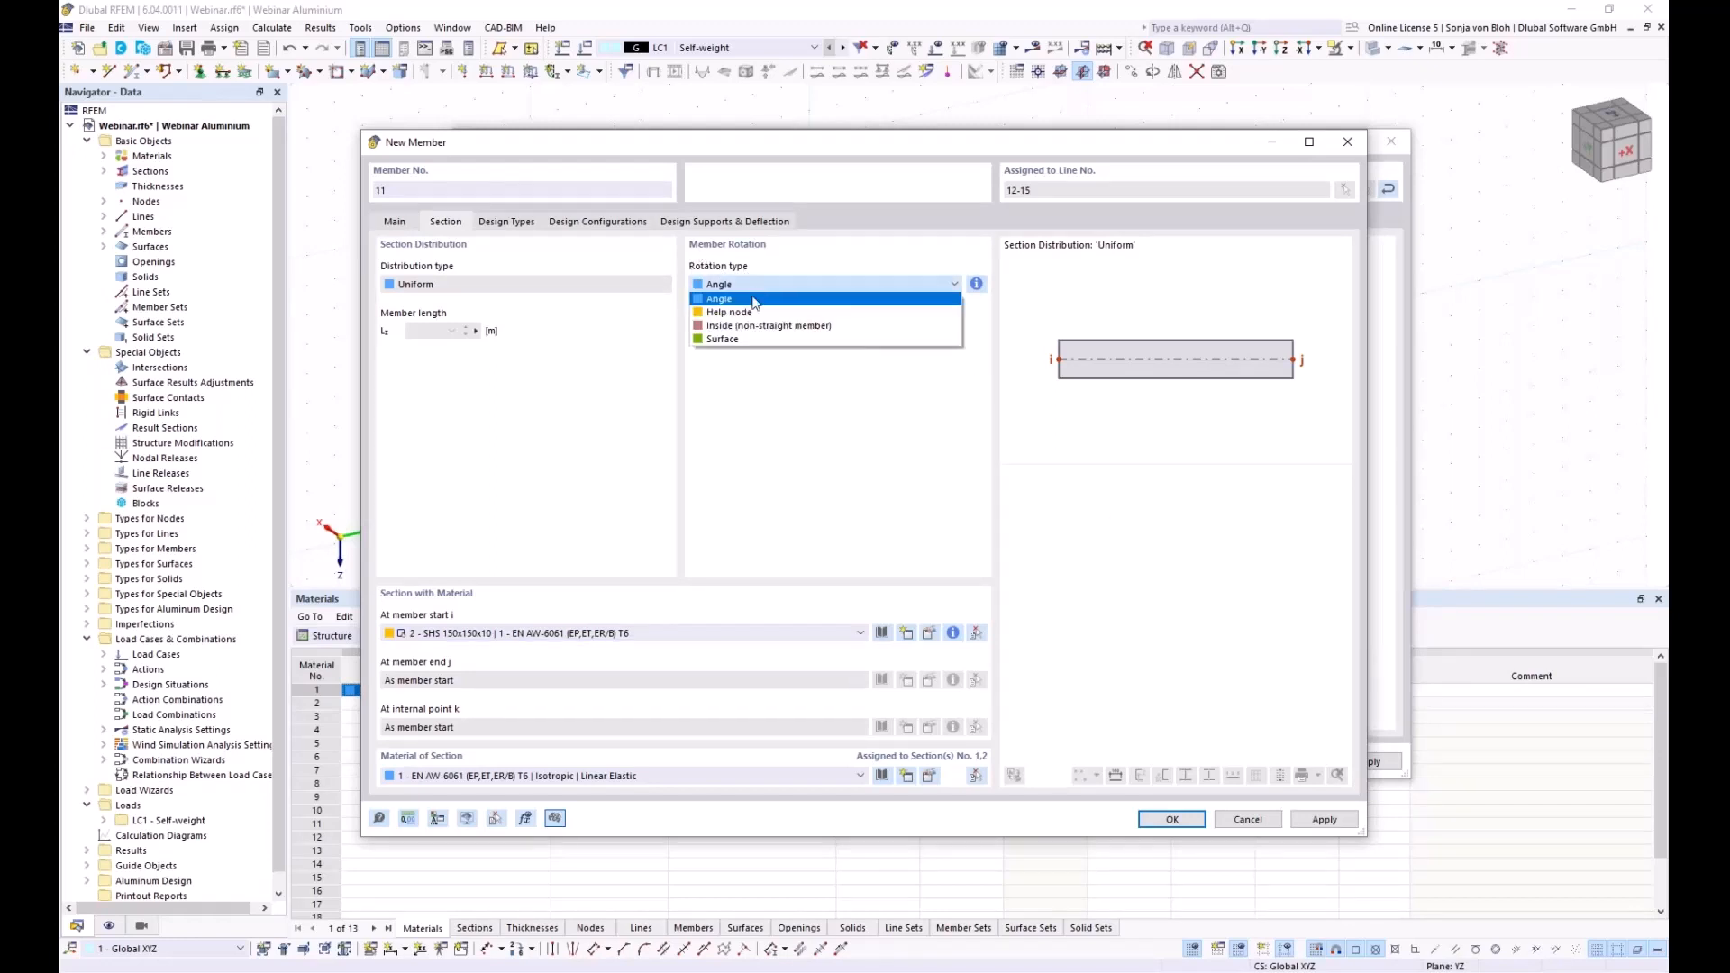
pyautogui.click(753, 300)
pyautogui.press('Down')
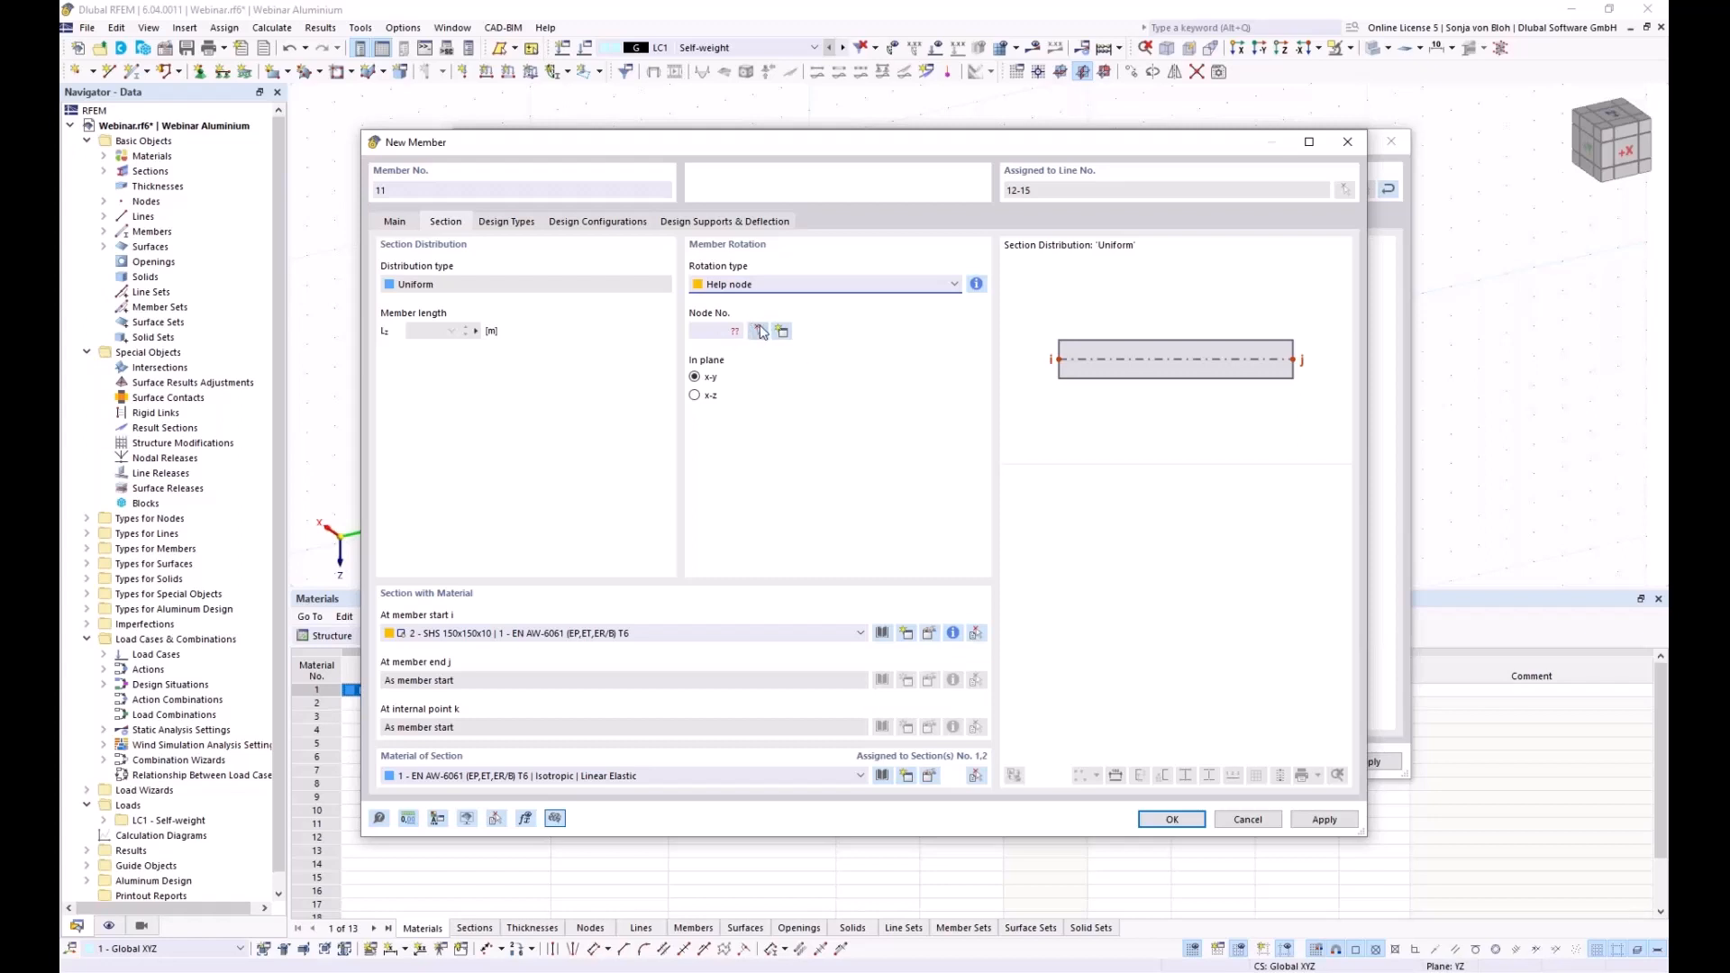
pyautogui.click(759, 332)
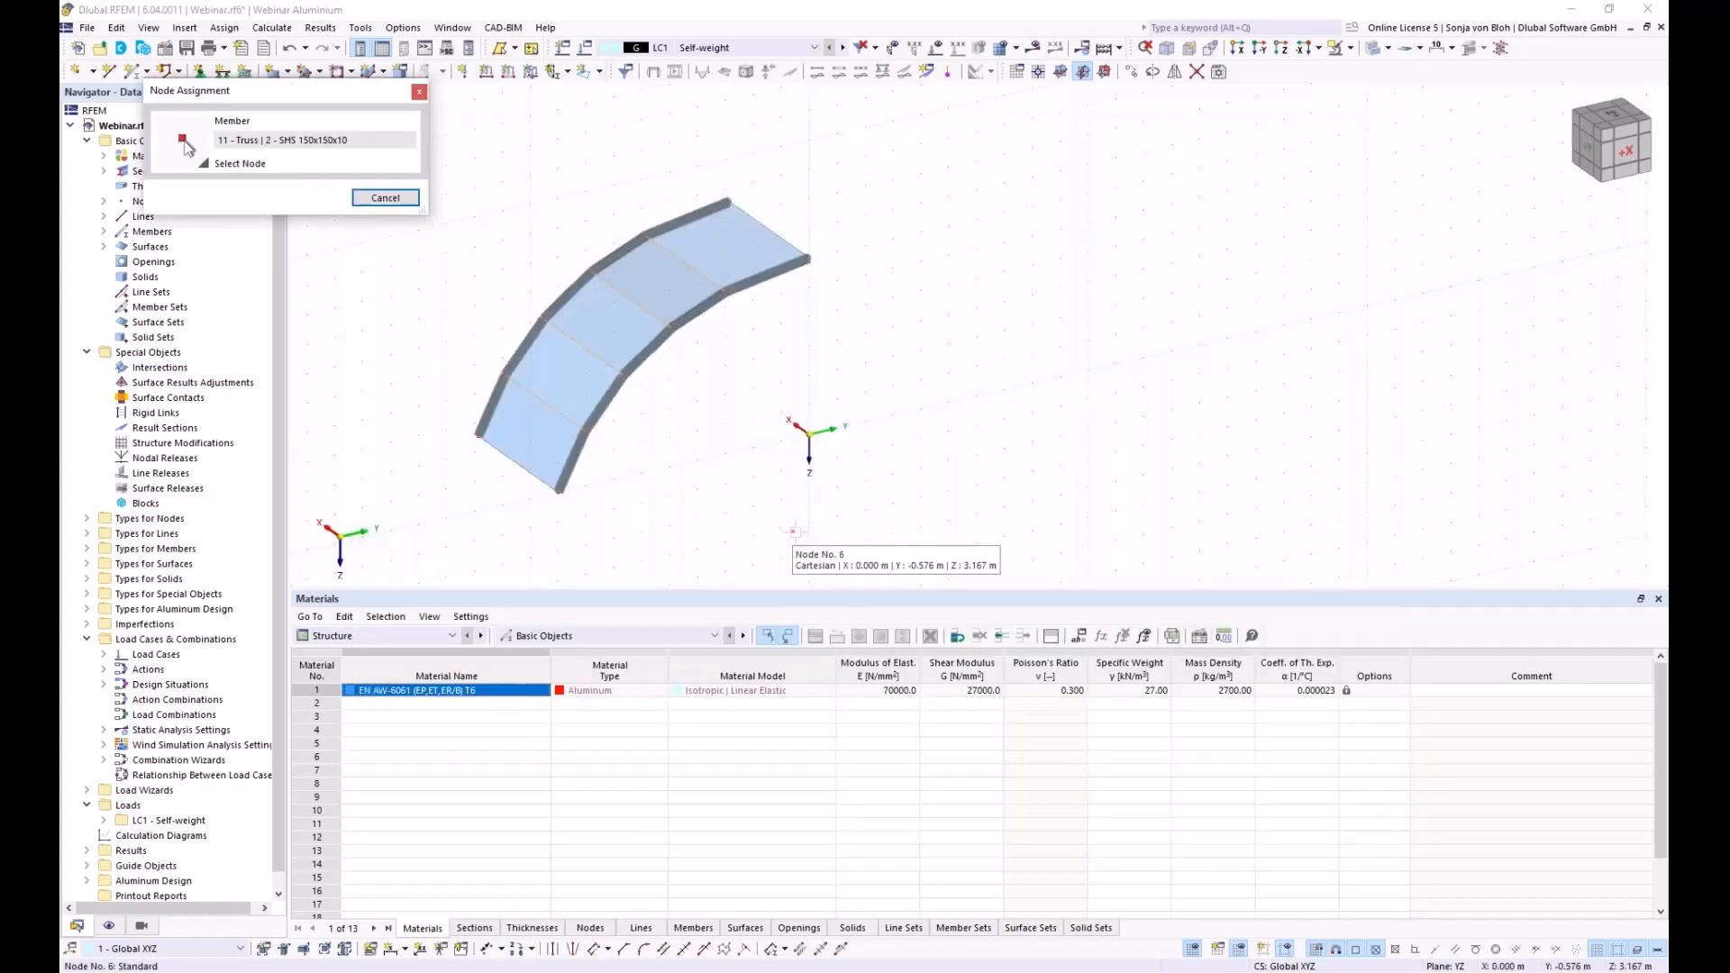
pyautogui.click(793, 531)
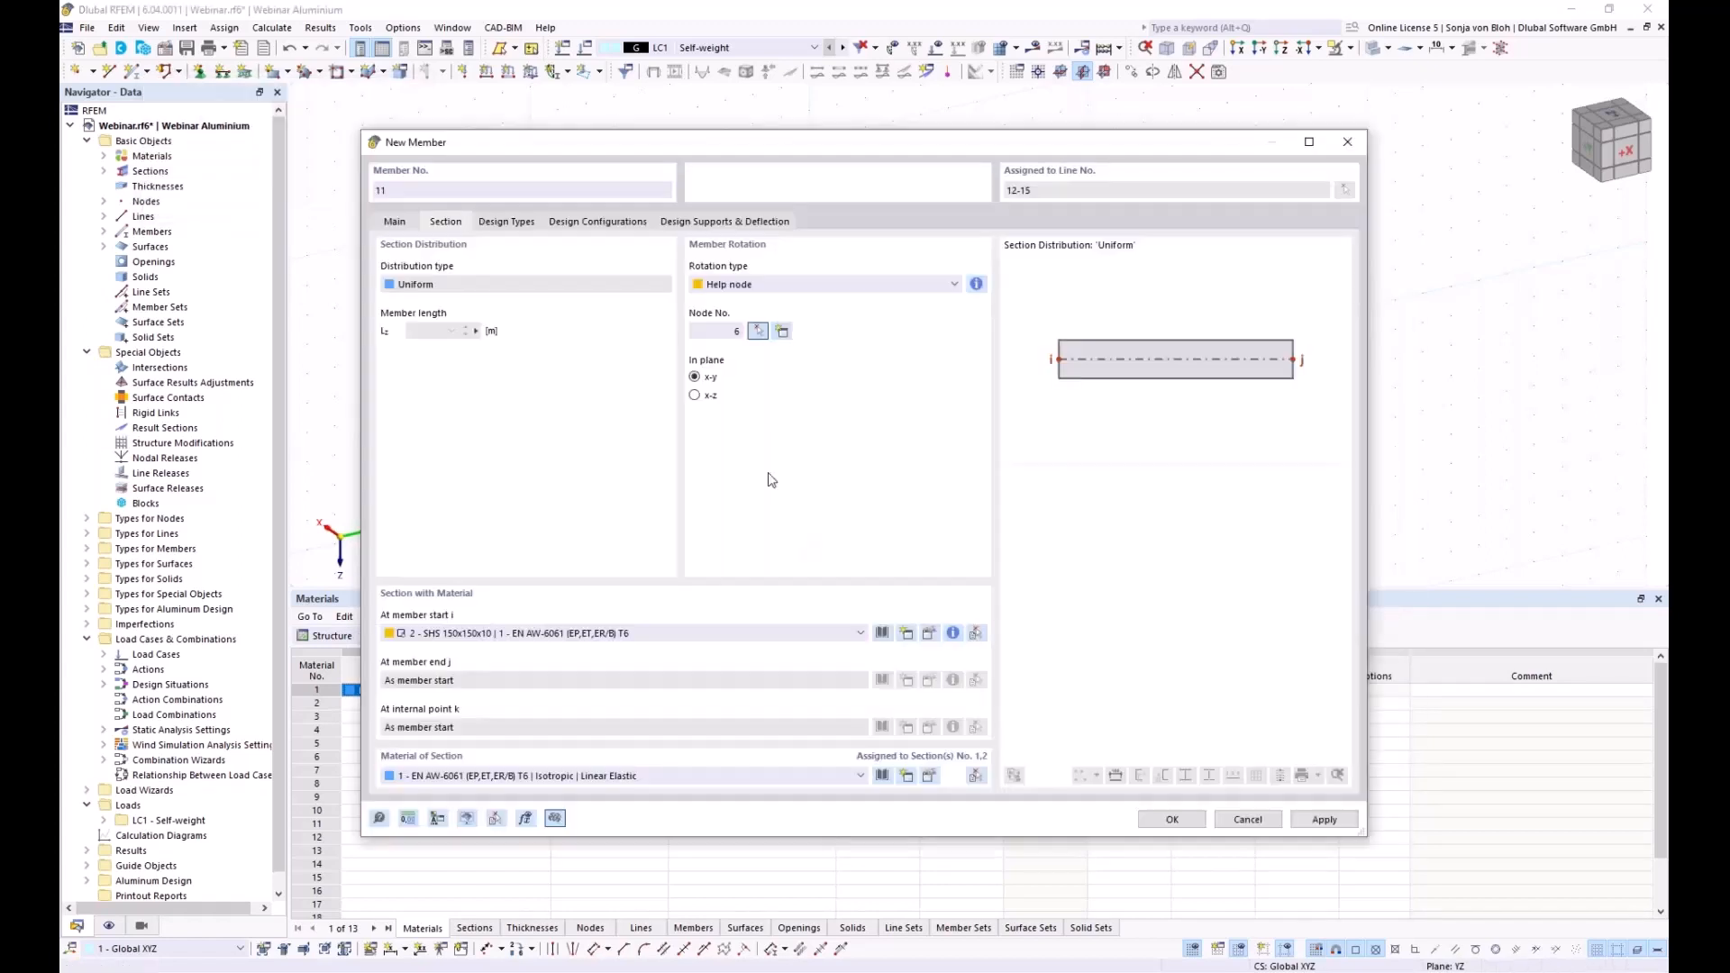
pyautogui.click(1172, 820)
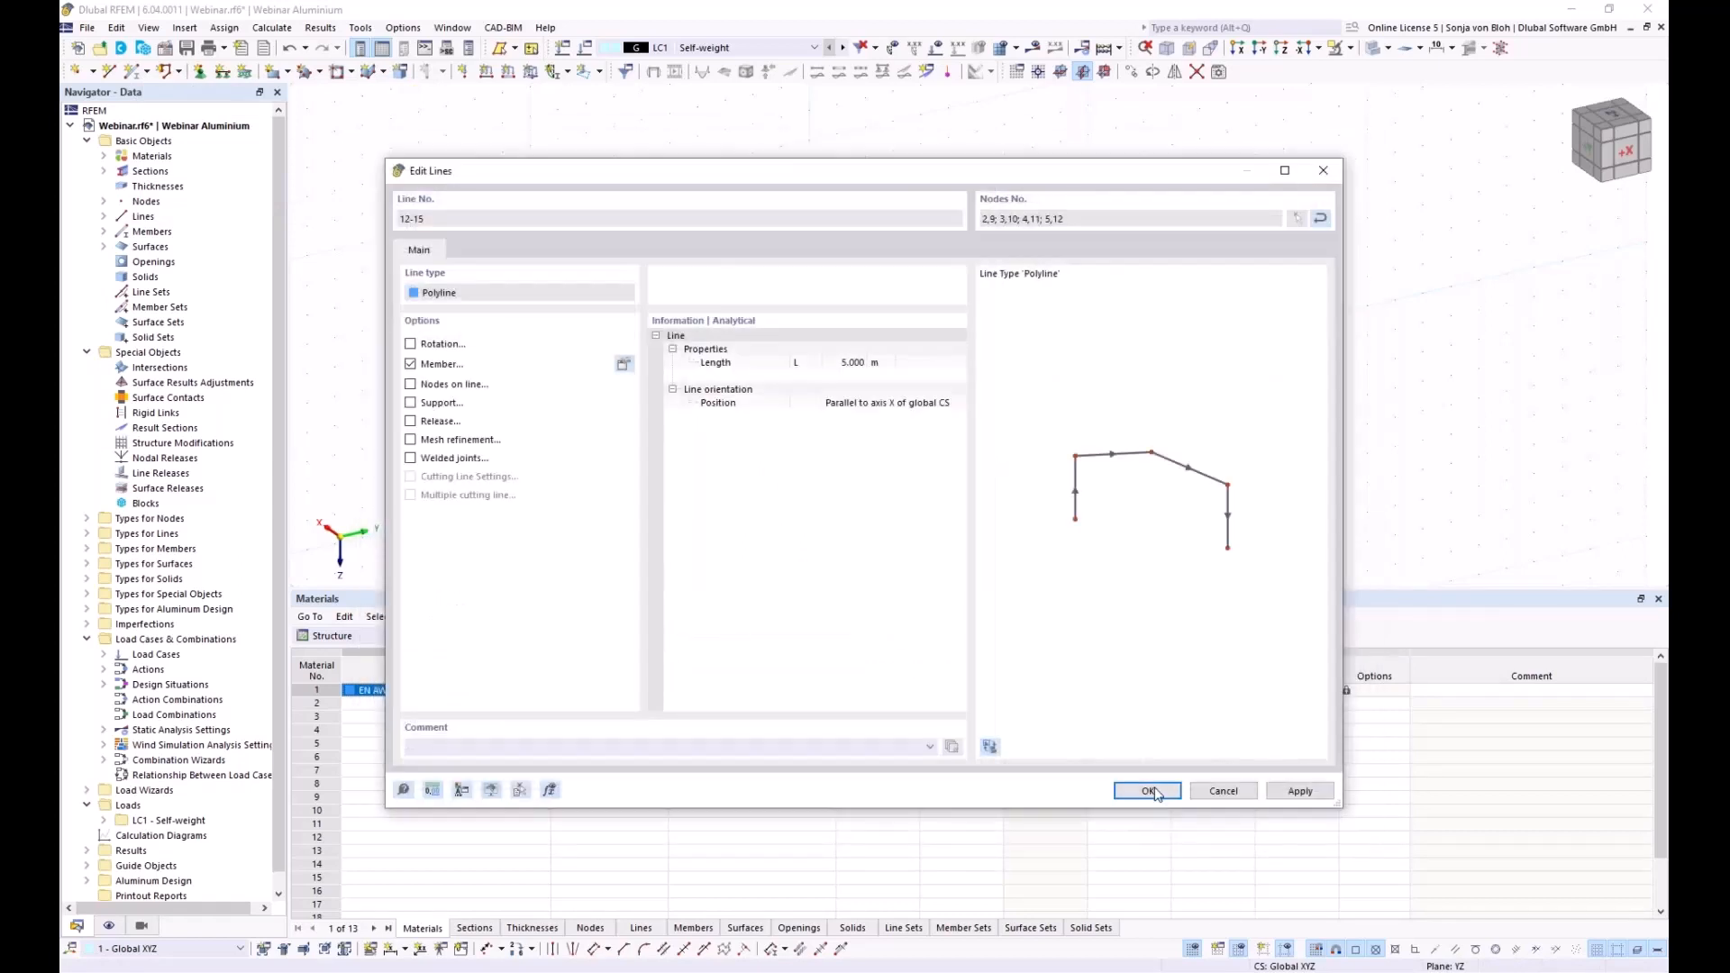
pyautogui.click(1147, 791)
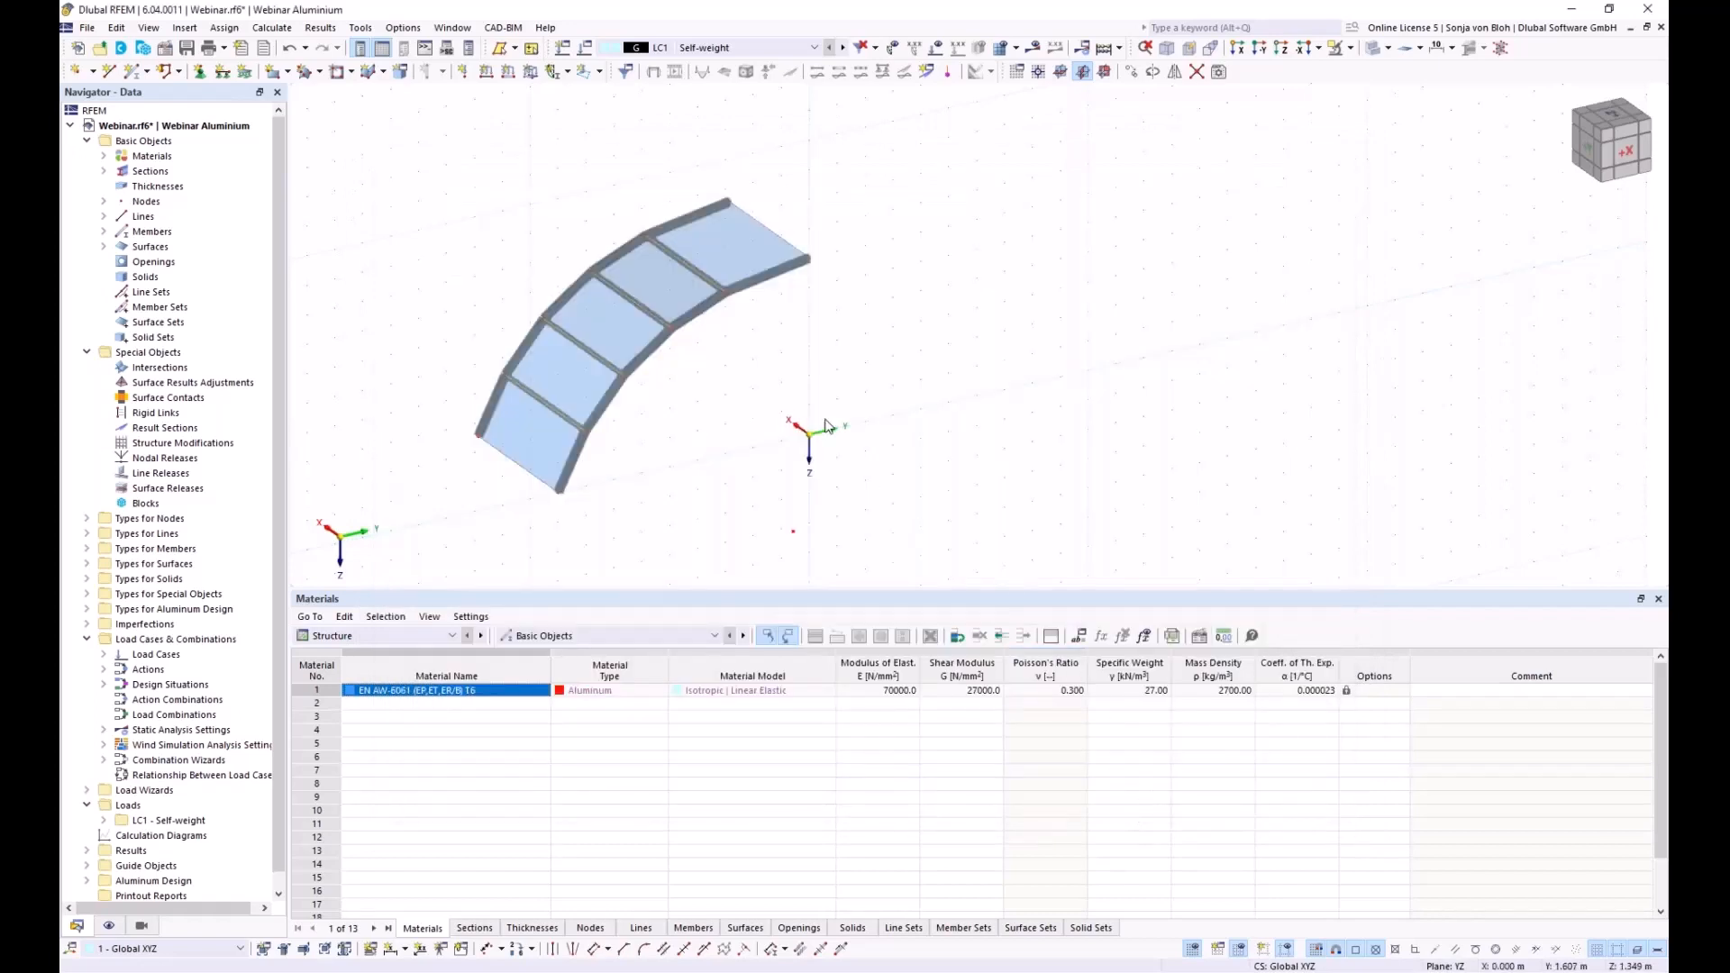
# Make end line 16 a member using section 1 - RSECTION Aluprofil at its start
pyautogui.keyDown('ctrl'); pyautogui.moveTo(602, 539); pyautogui.dragTo(536, 497, button='middle'); pyautogui.keyUp('ctrl')
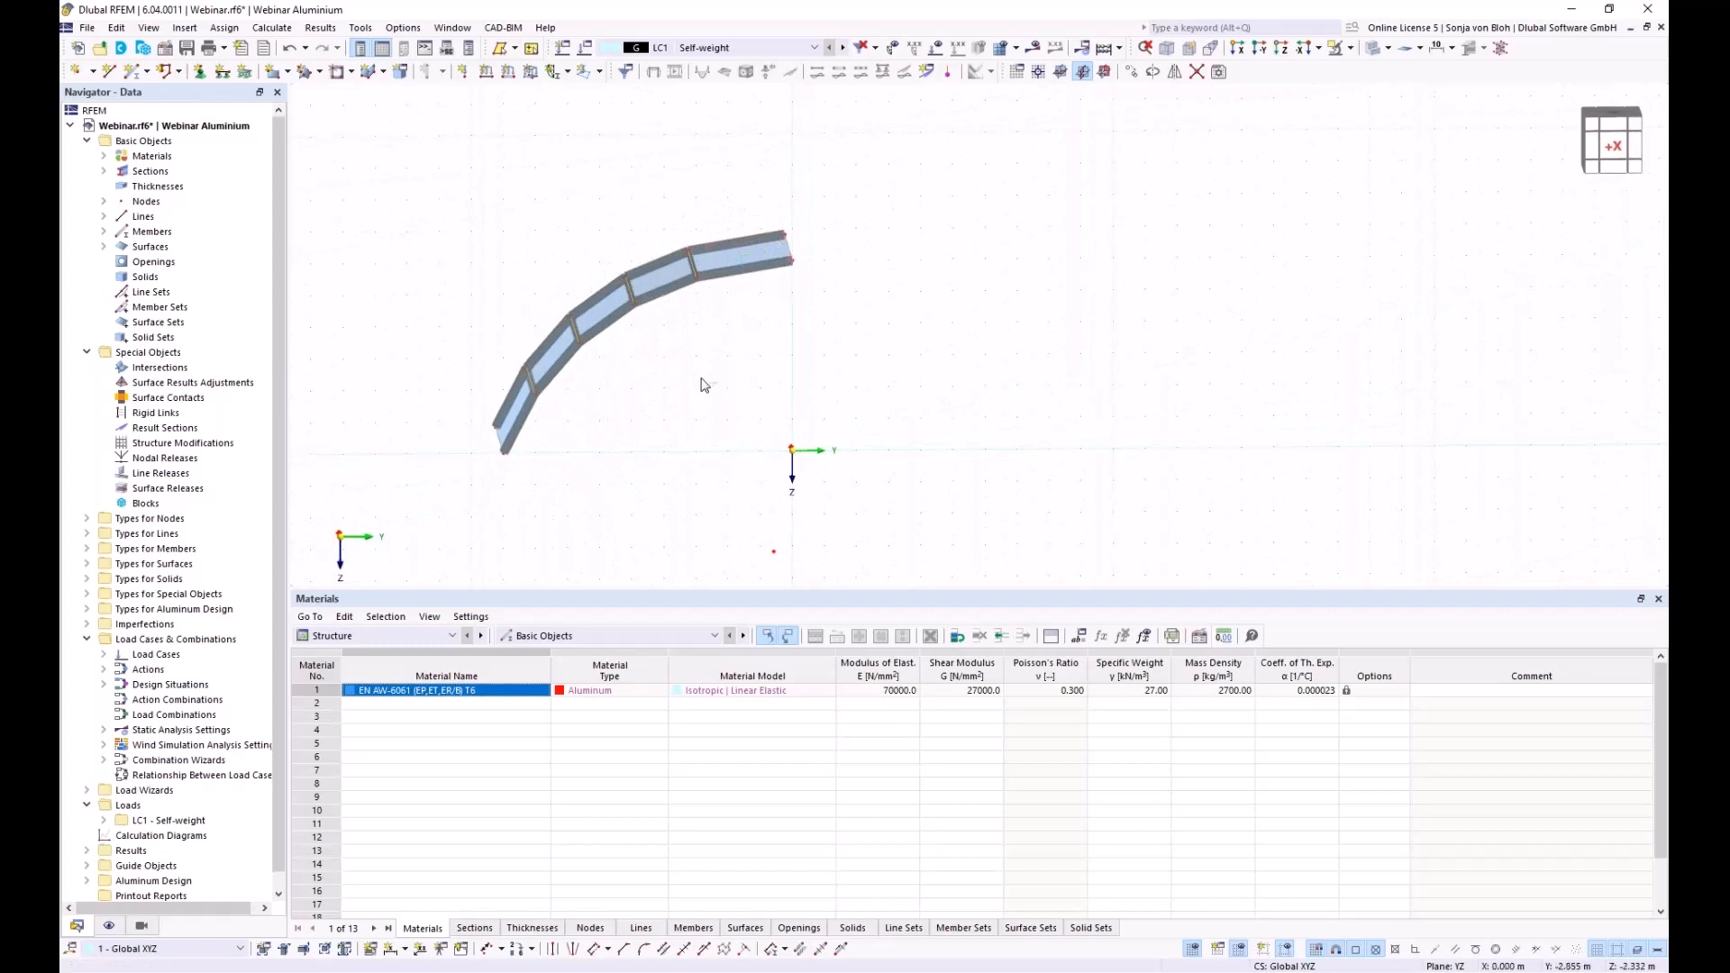
pyautogui.keyDown('ctrl'); pyautogui.moveTo(702, 382); pyautogui.dragTo(748, 393, button='middle'); pyautogui.keyUp('ctrl')
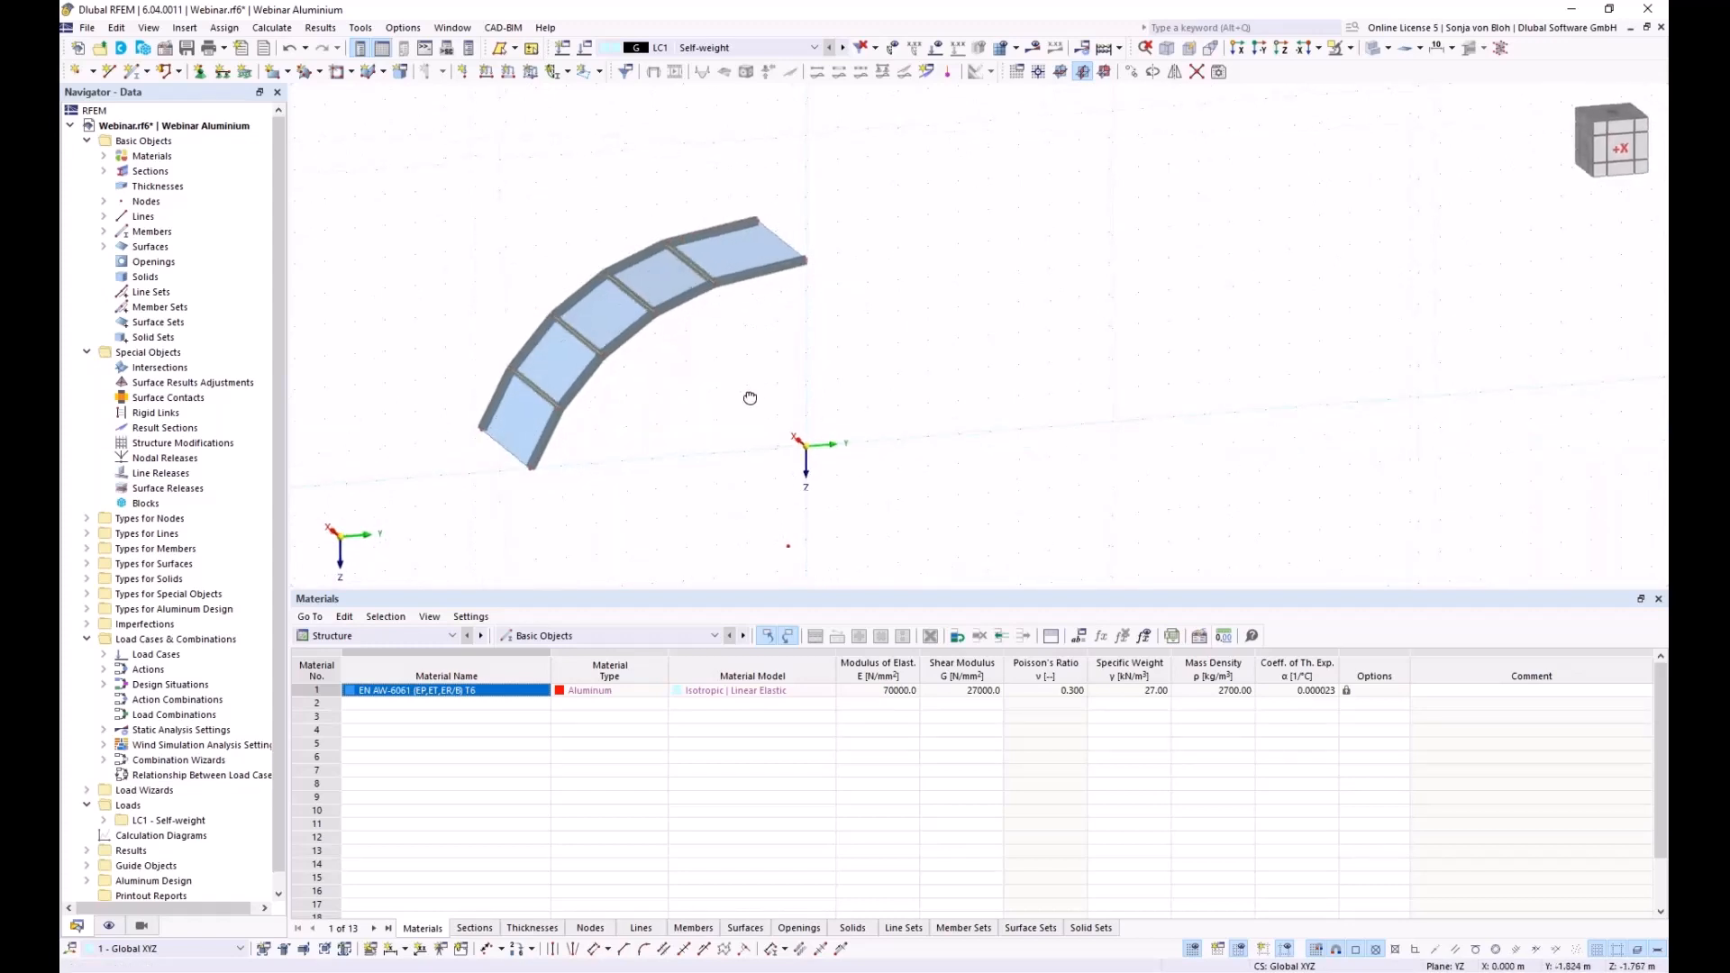
pyautogui.doubleClick(780, 253)
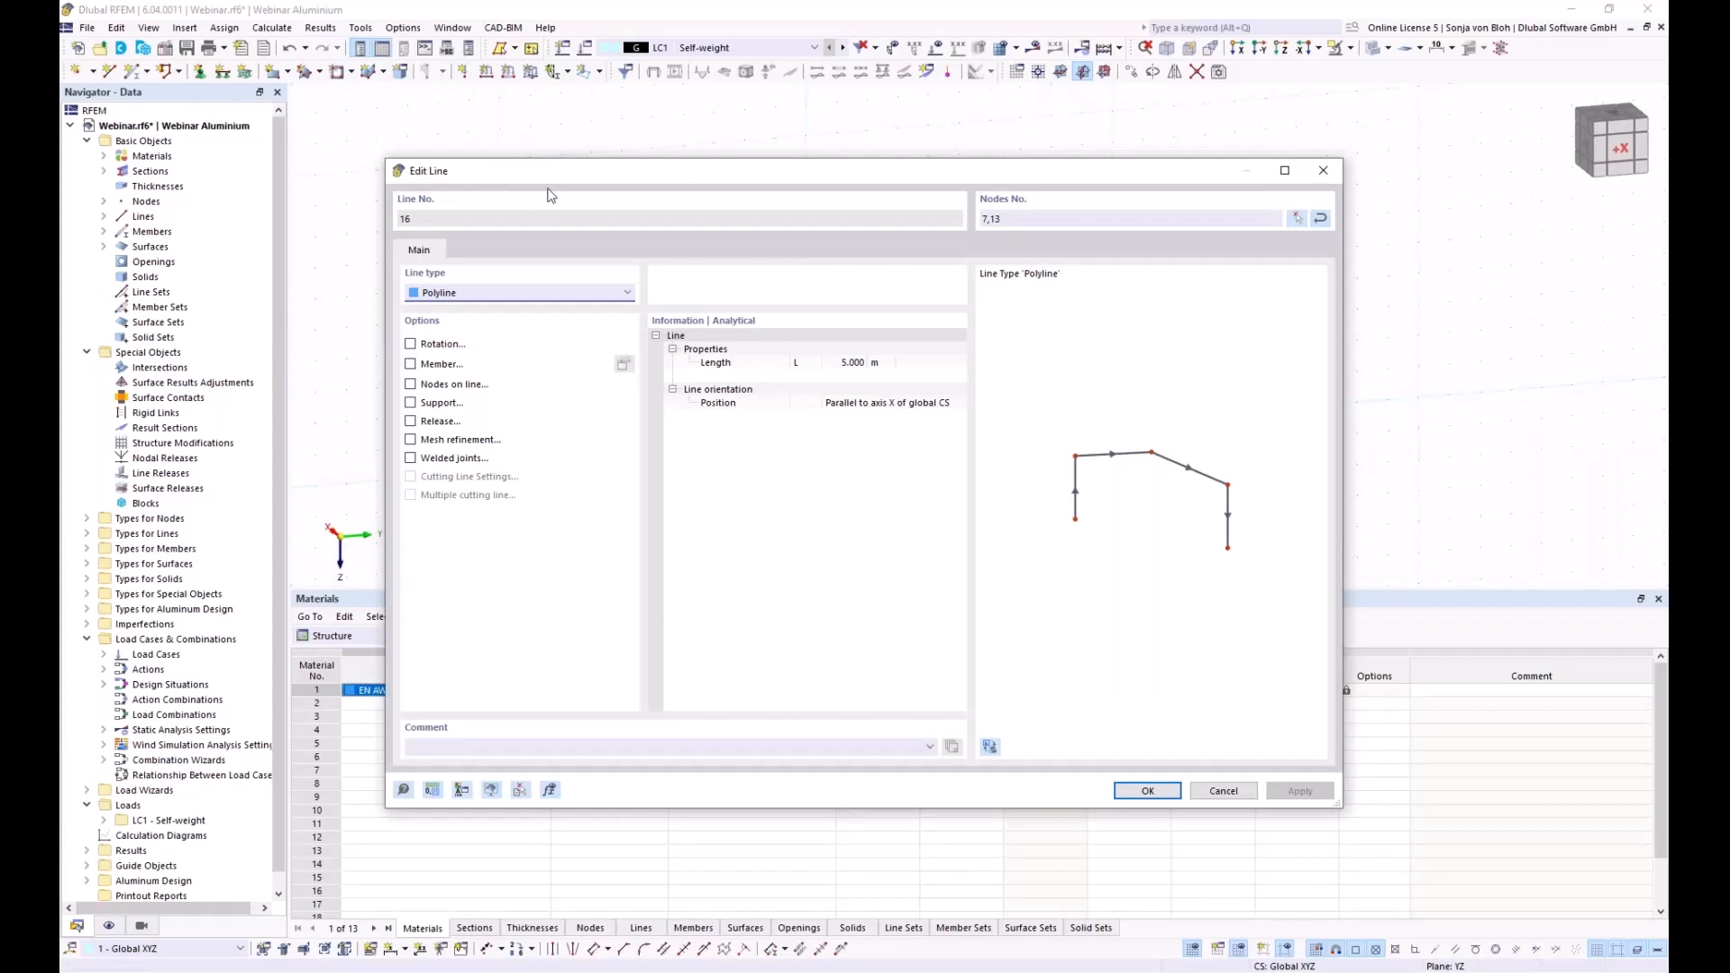
pyautogui.click(411, 364)
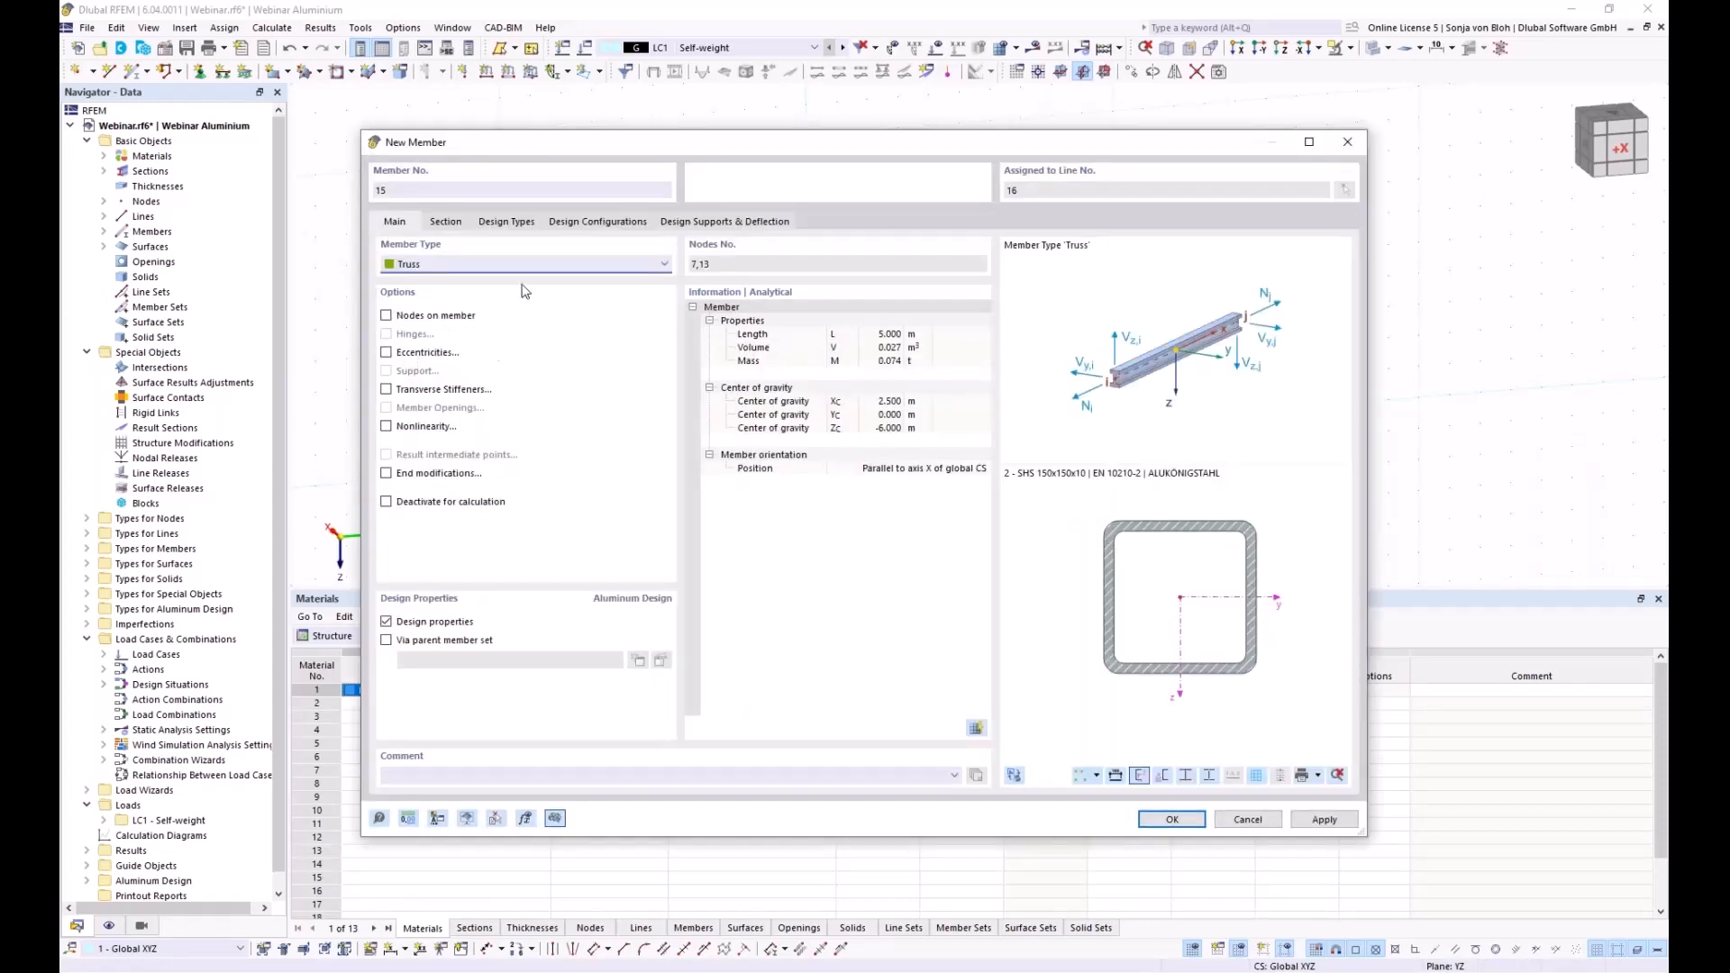
pyautogui.click(443, 224)
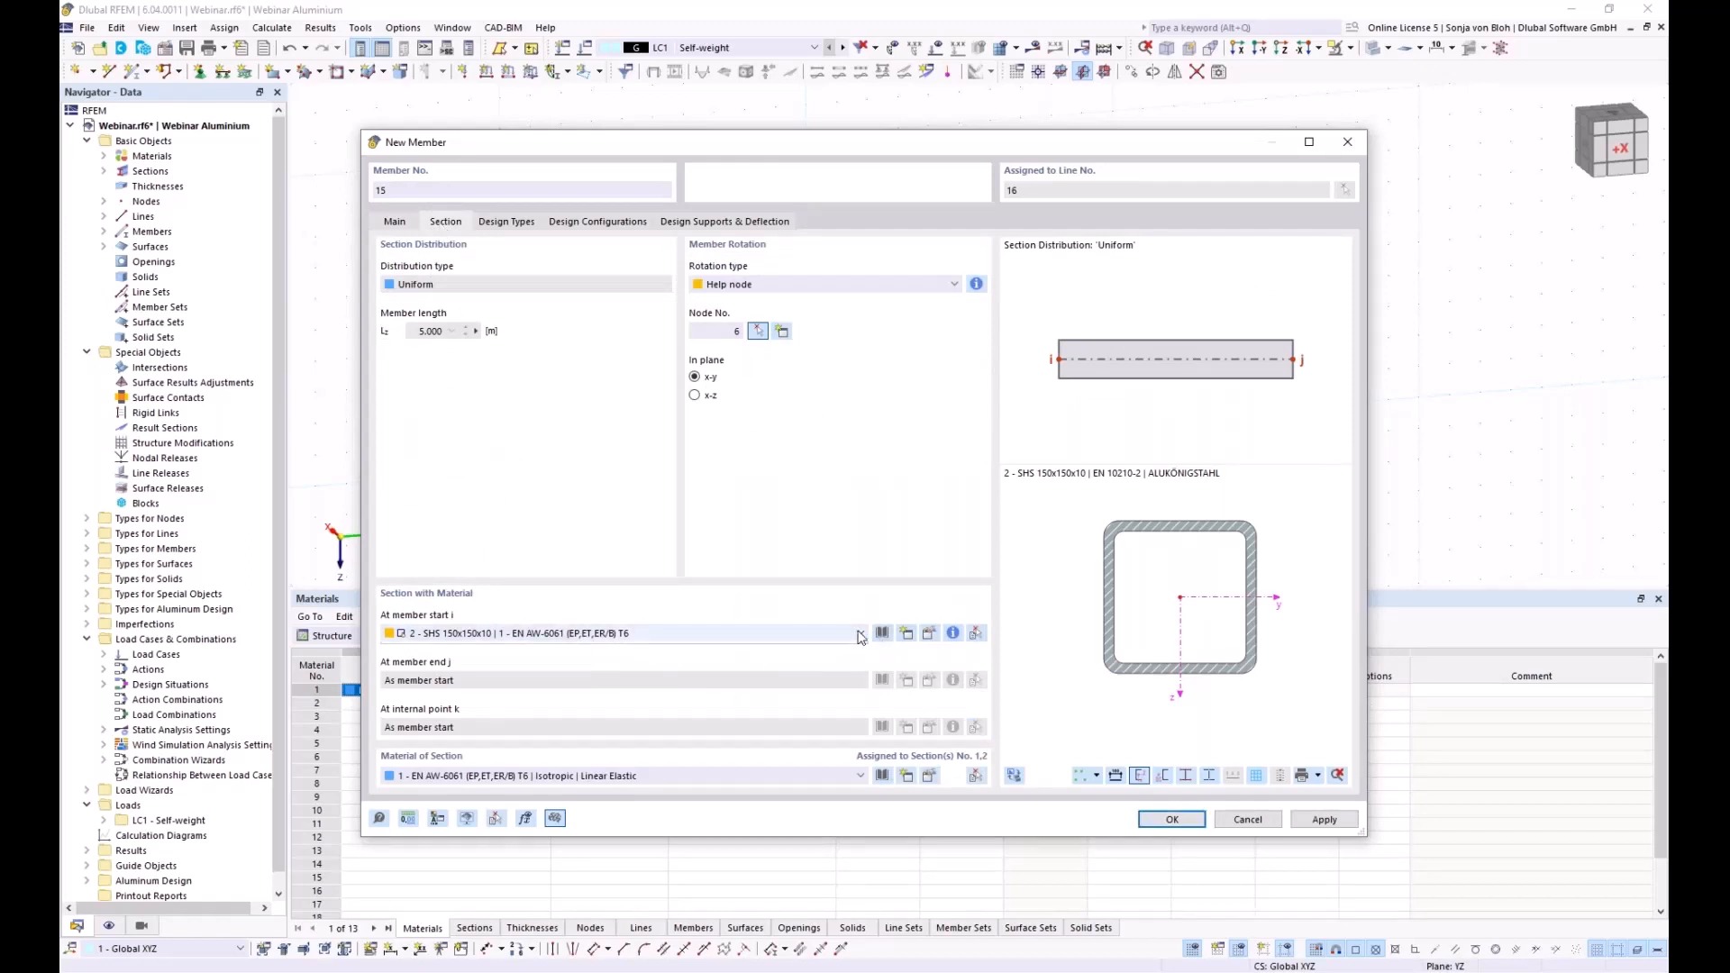
pyautogui.click(860, 633)
pyautogui.click(573, 649)
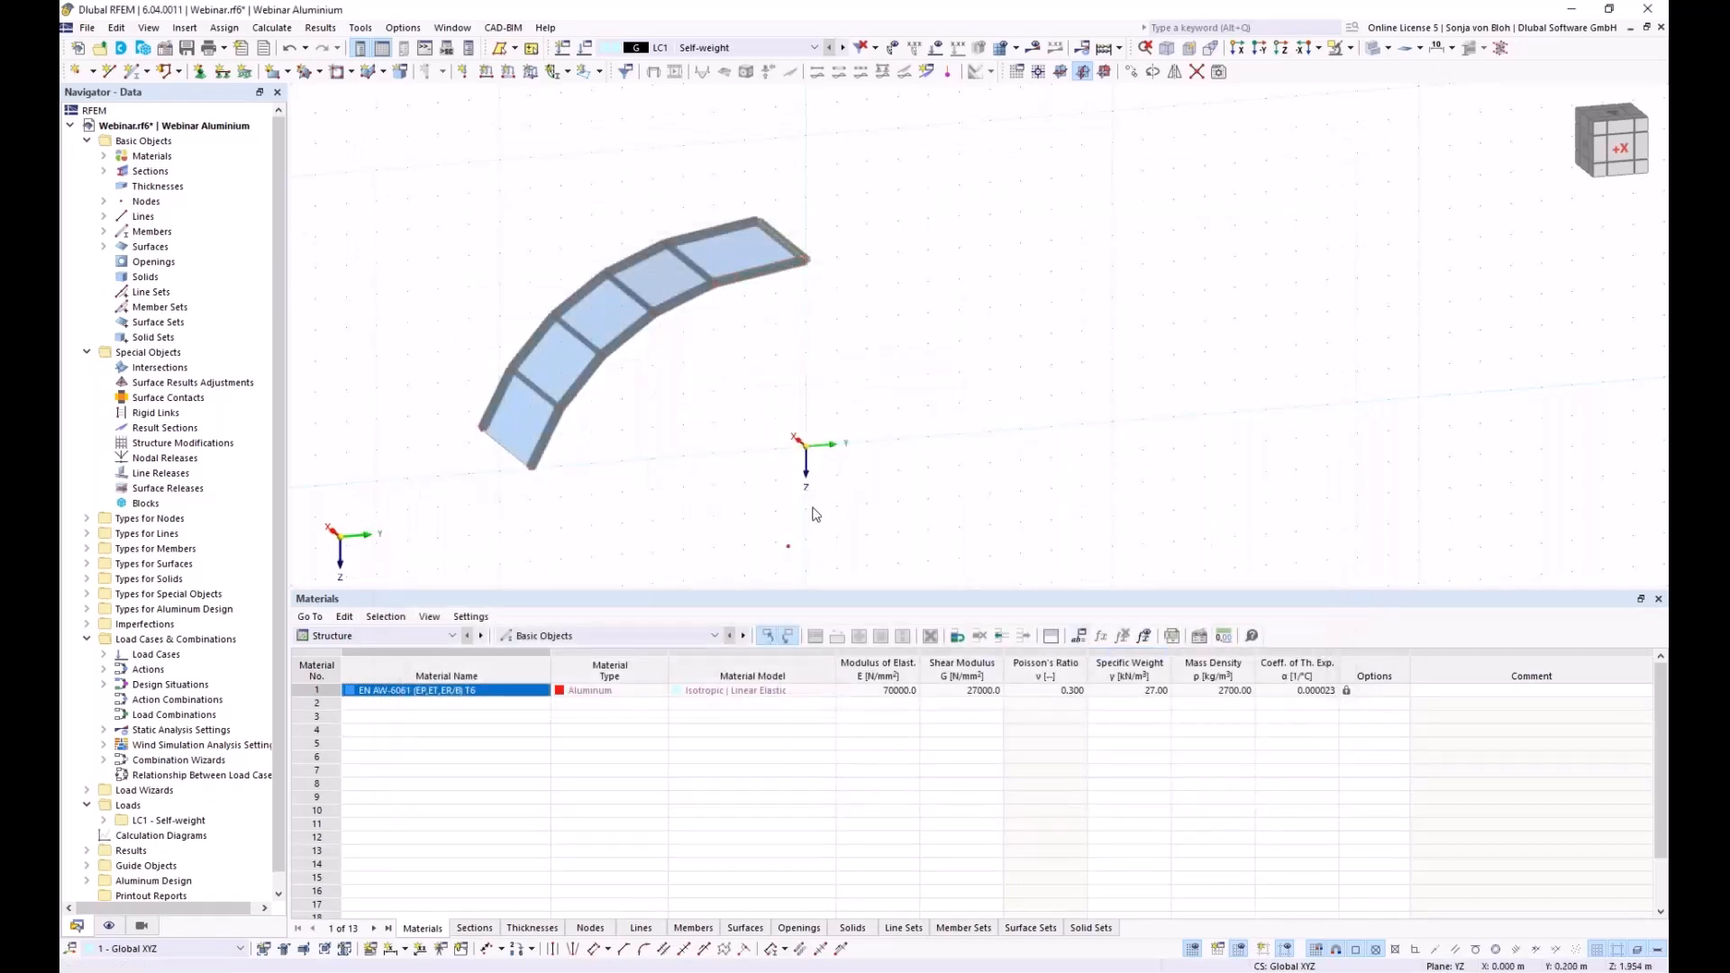
# Switch member 15's rotation type from help node to Angle 0.00° and confirm
pyautogui.keyDown('ctrl'); pyautogui.moveTo(811, 502); pyautogui.dragTo(780, 434, button='middle'); pyautogui.keyUp('ctrl')
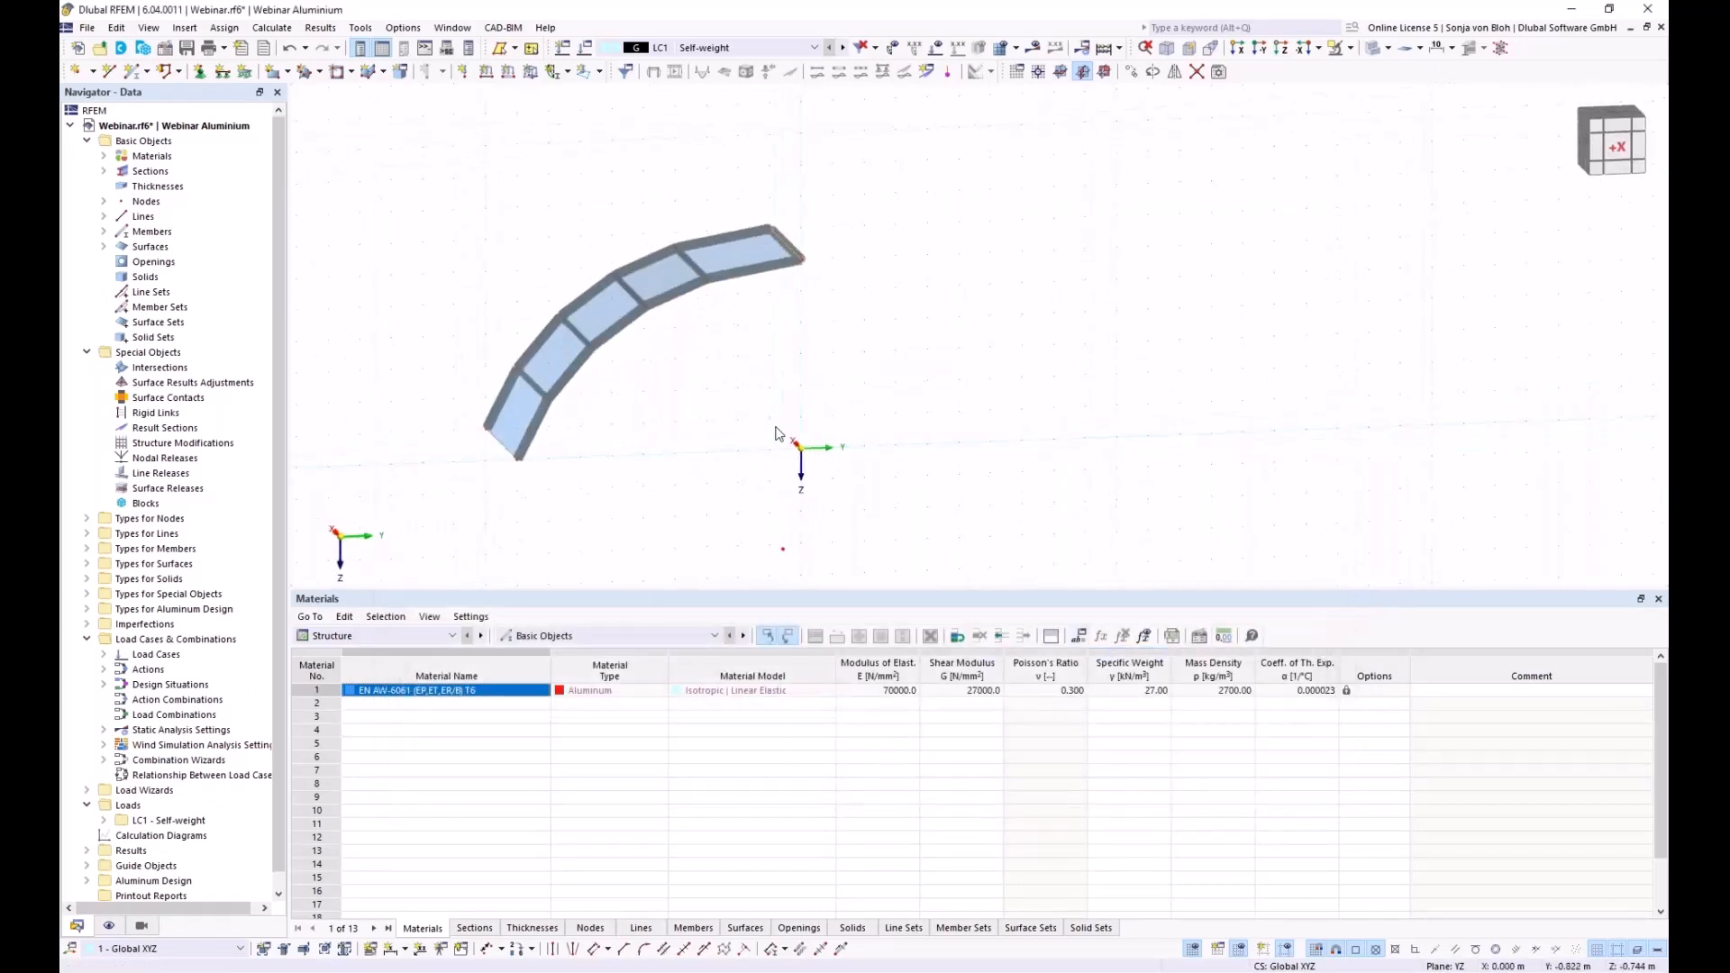
pyautogui.doubleClick(795, 255)
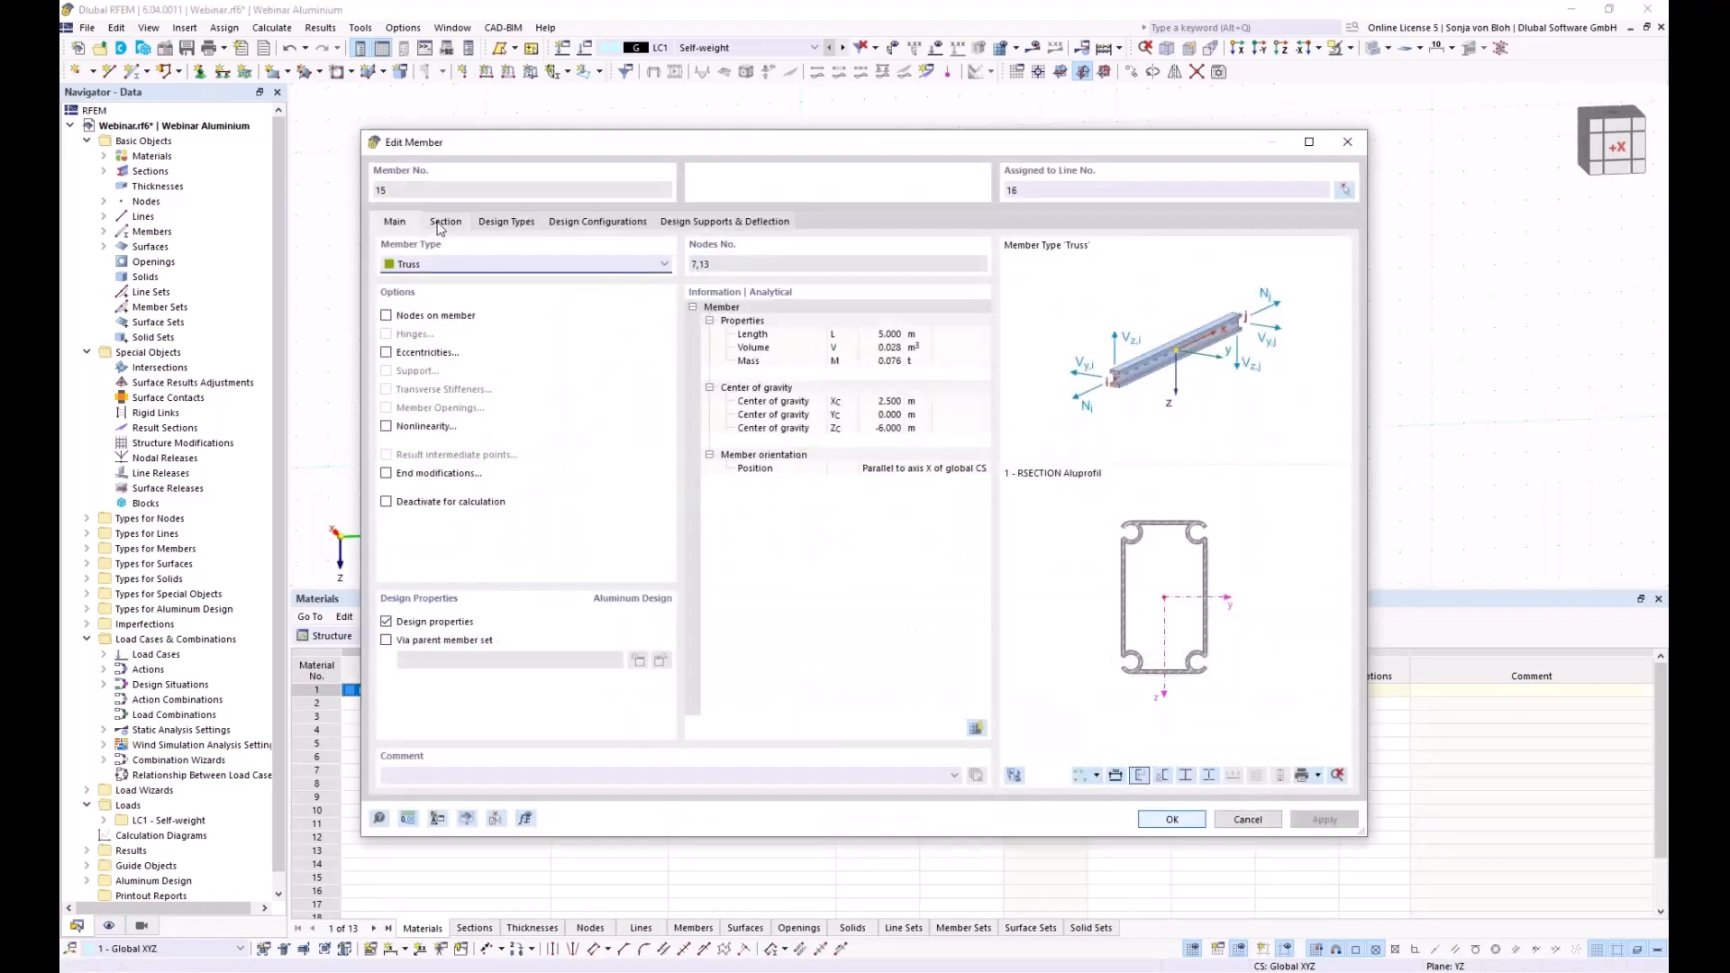
pyautogui.click(446, 222)
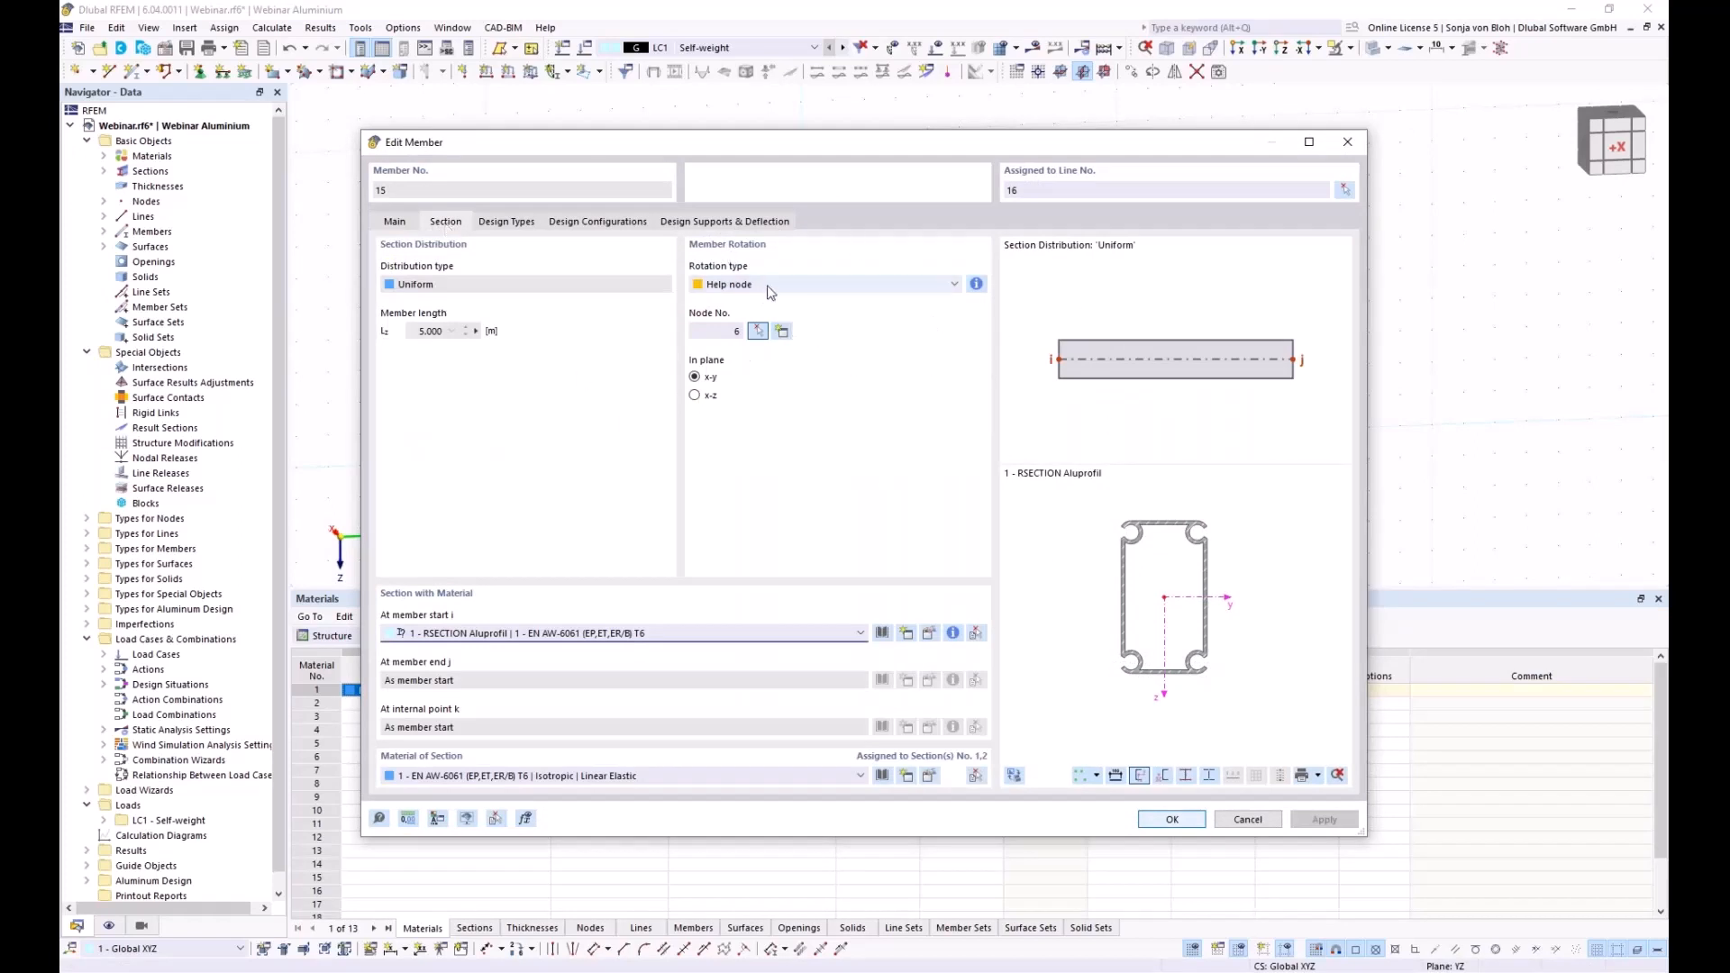
pyautogui.click(784, 287)
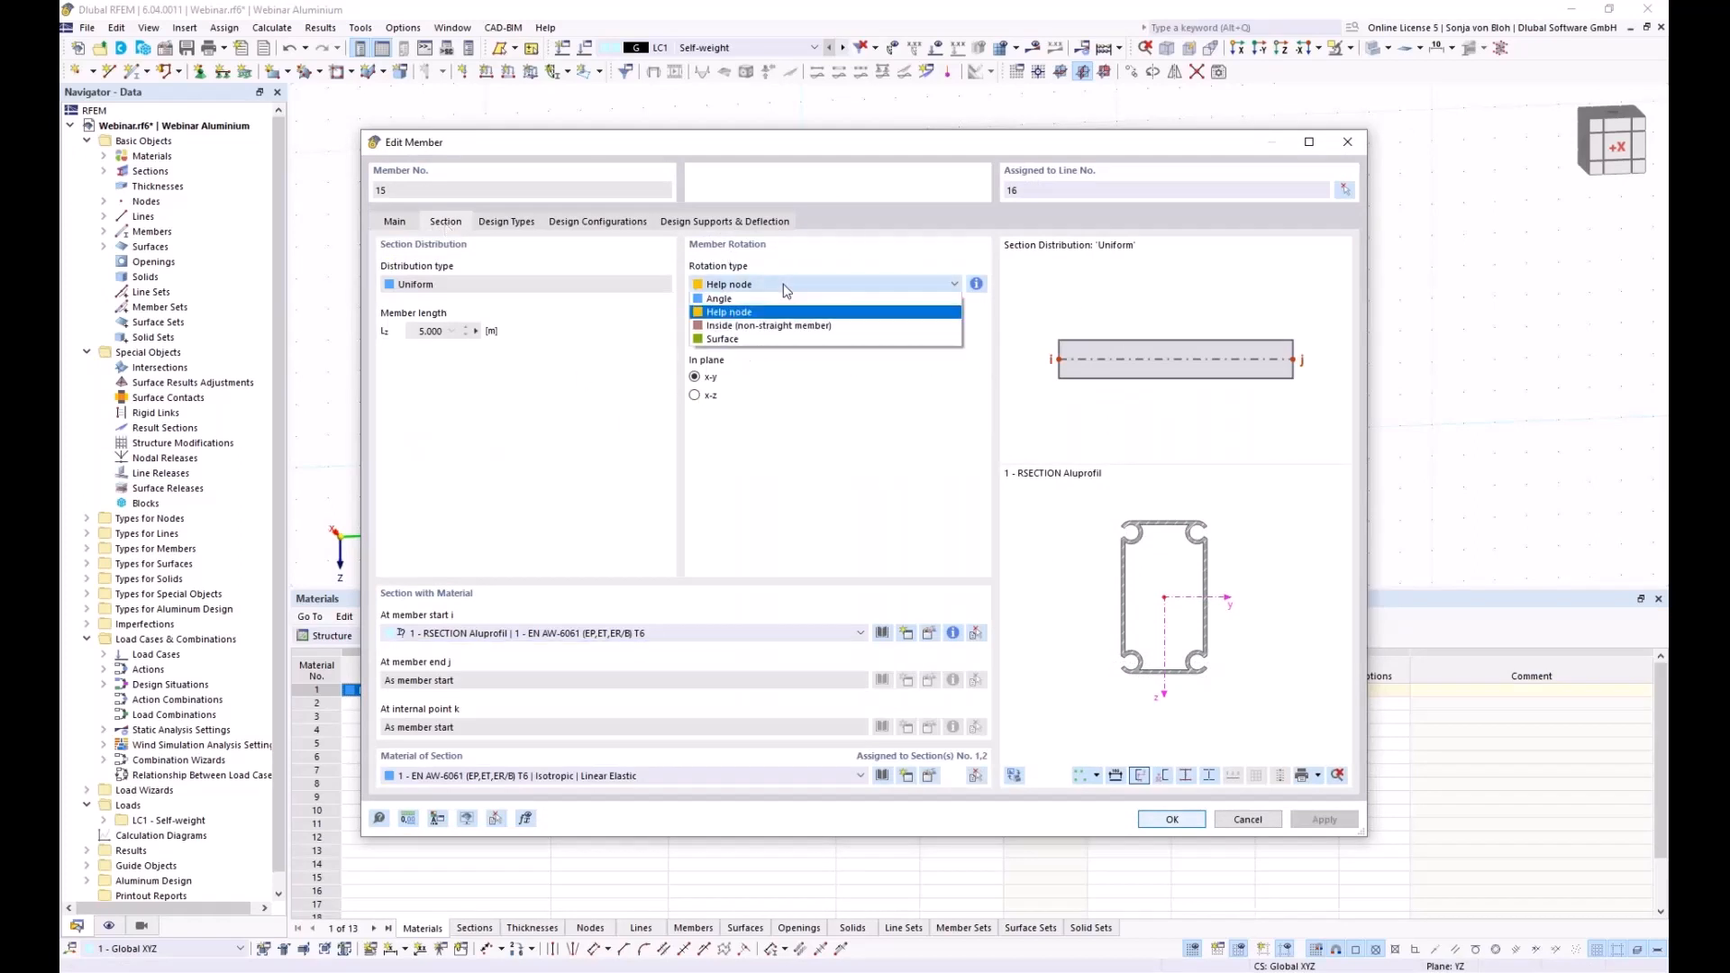
pyautogui.click(734, 298)
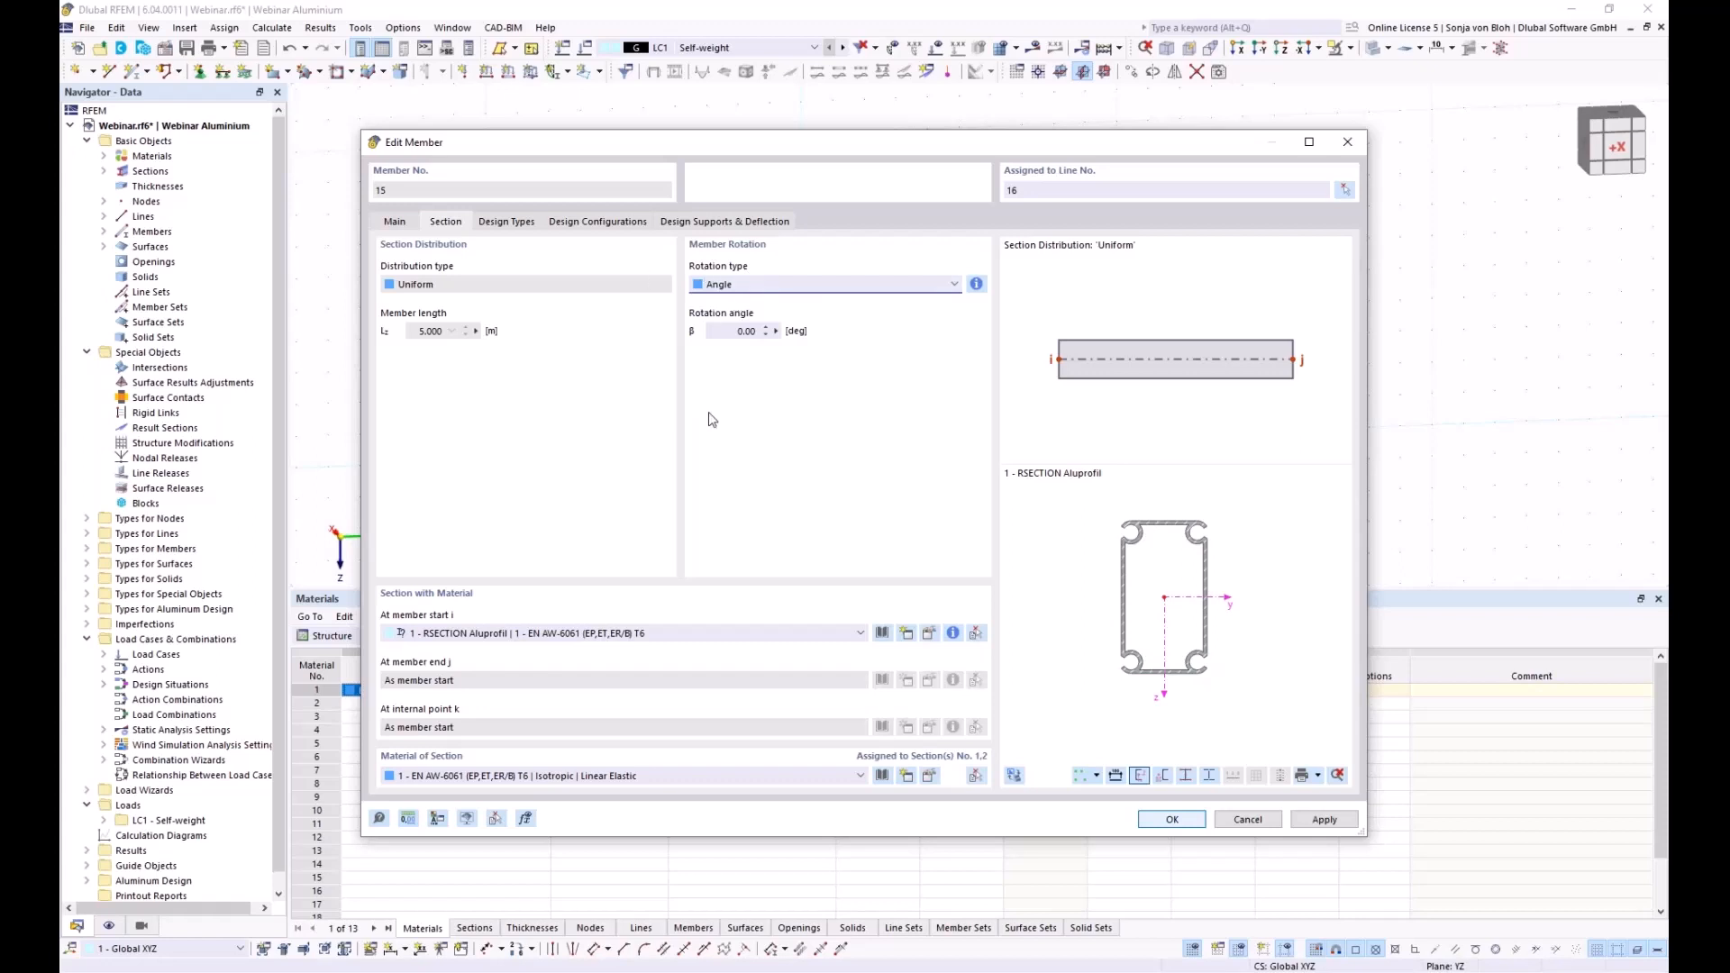
pyautogui.click(1142, 819)
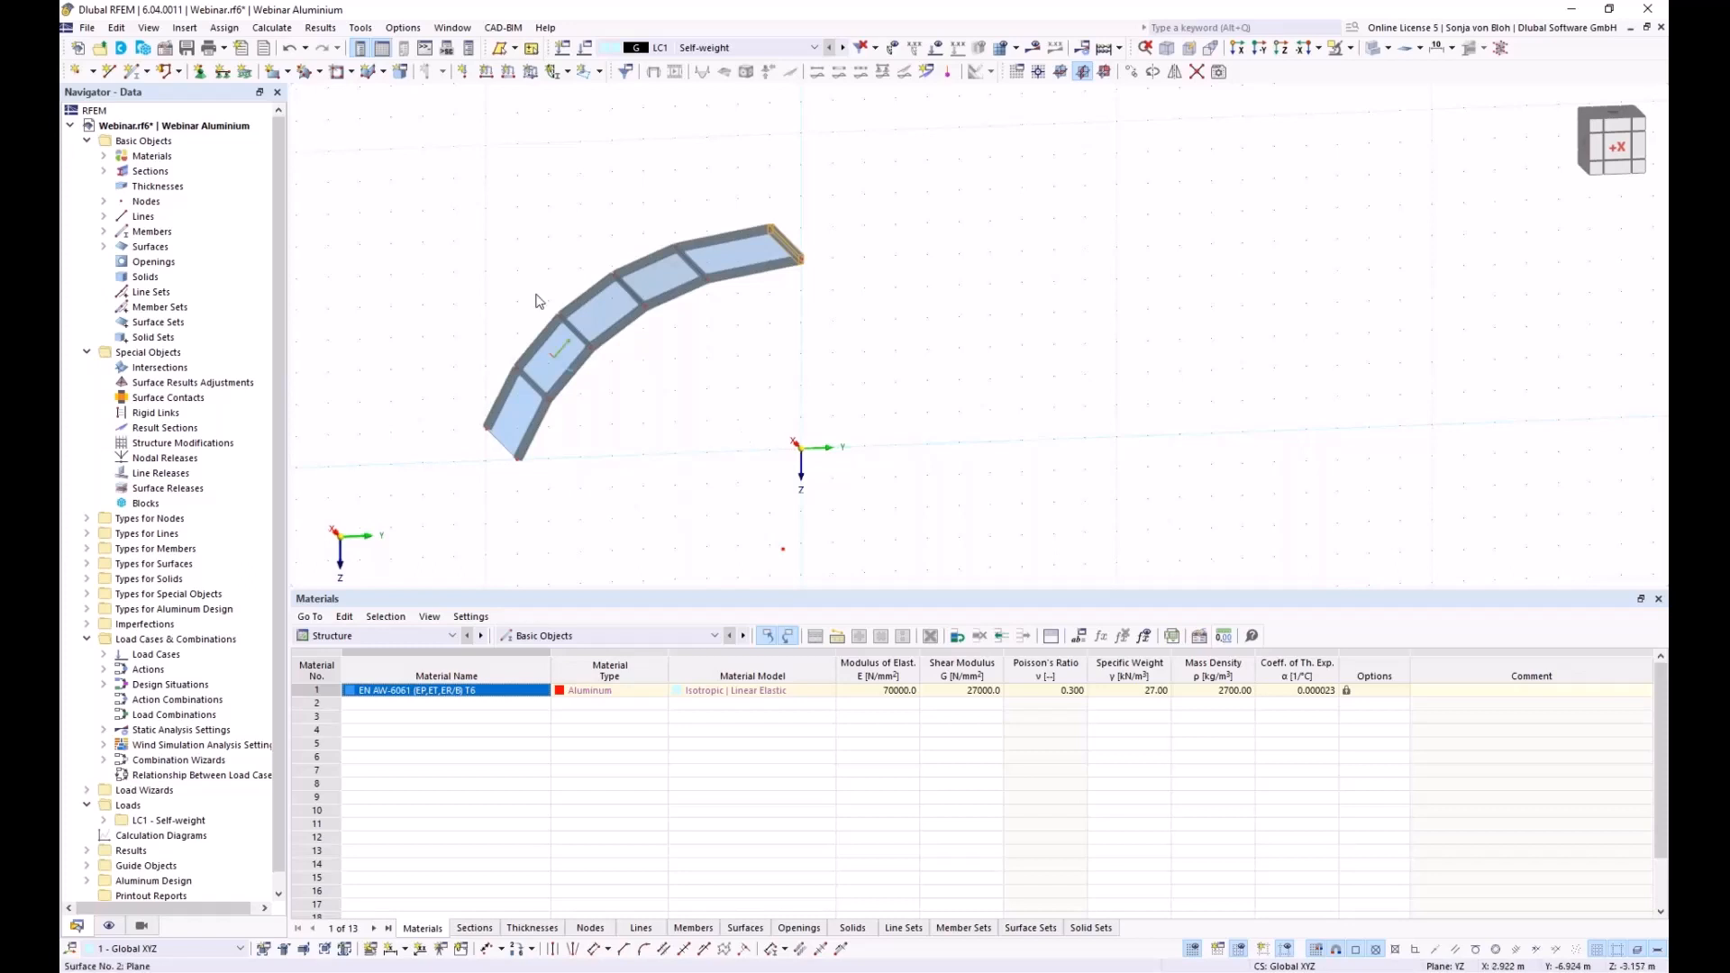
# Window-select all members and surfaces of the arched strip in the 3D view
pyautogui.moveTo(369, 139); pyautogui.dragTo(949, 494)
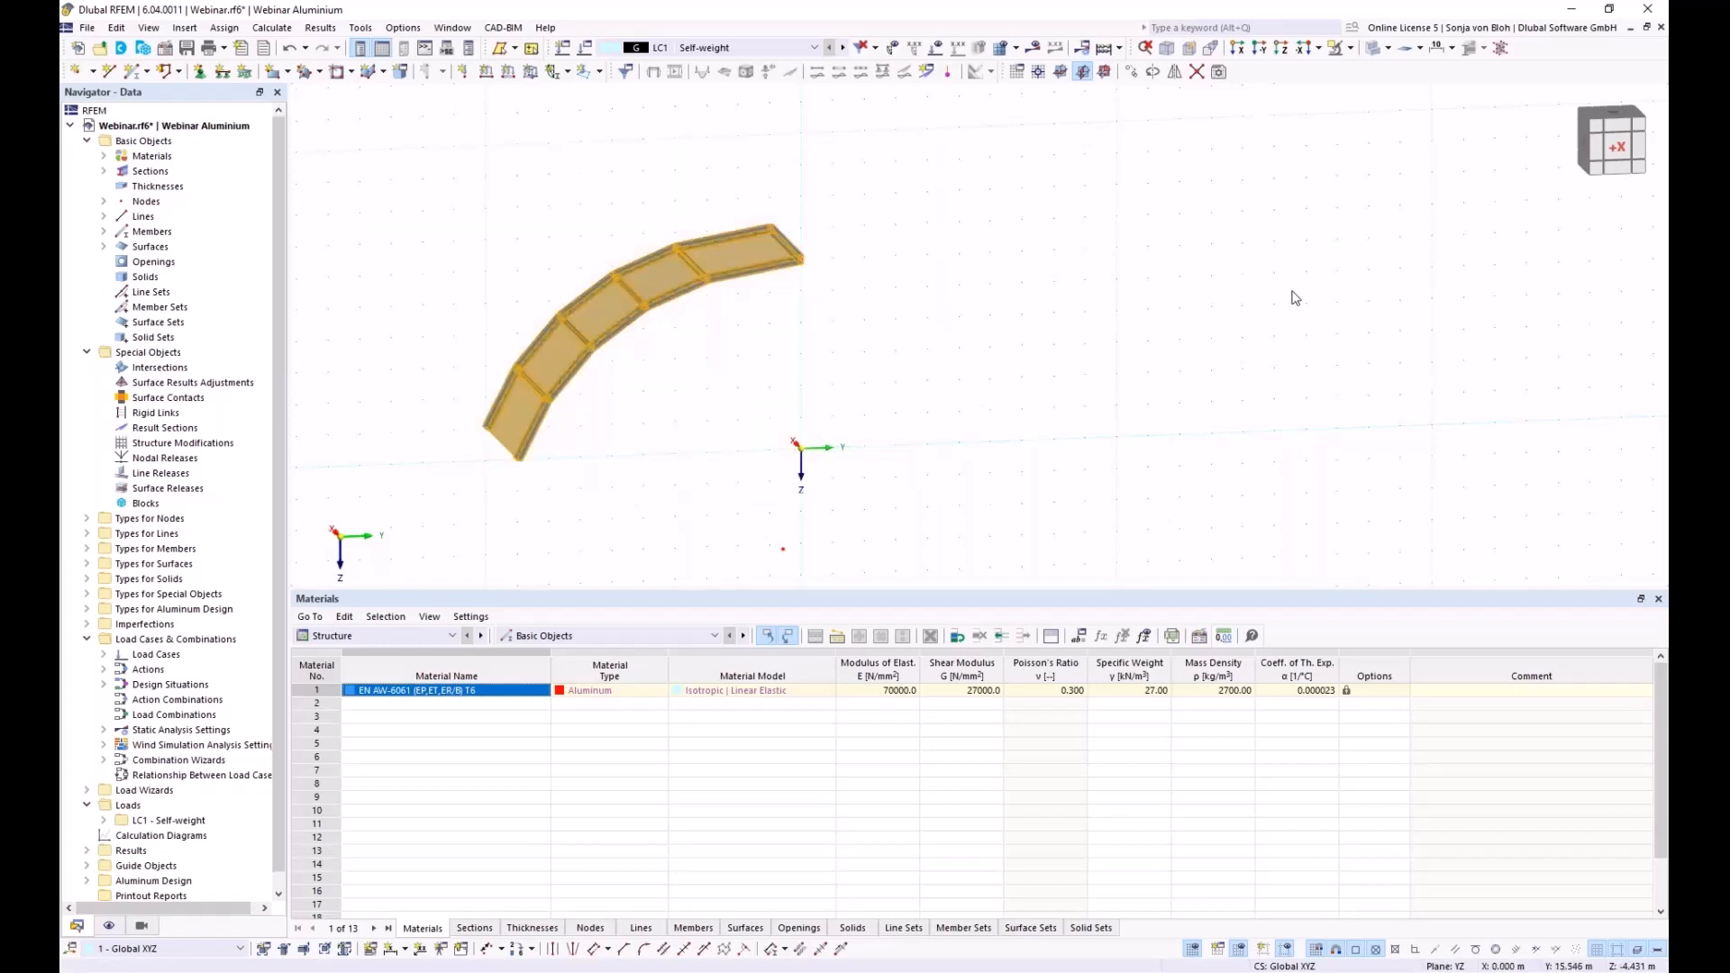
# Copy the arched strip 3 times at 5 m spacing along X, with step links off
pyautogui.click(1131, 73)
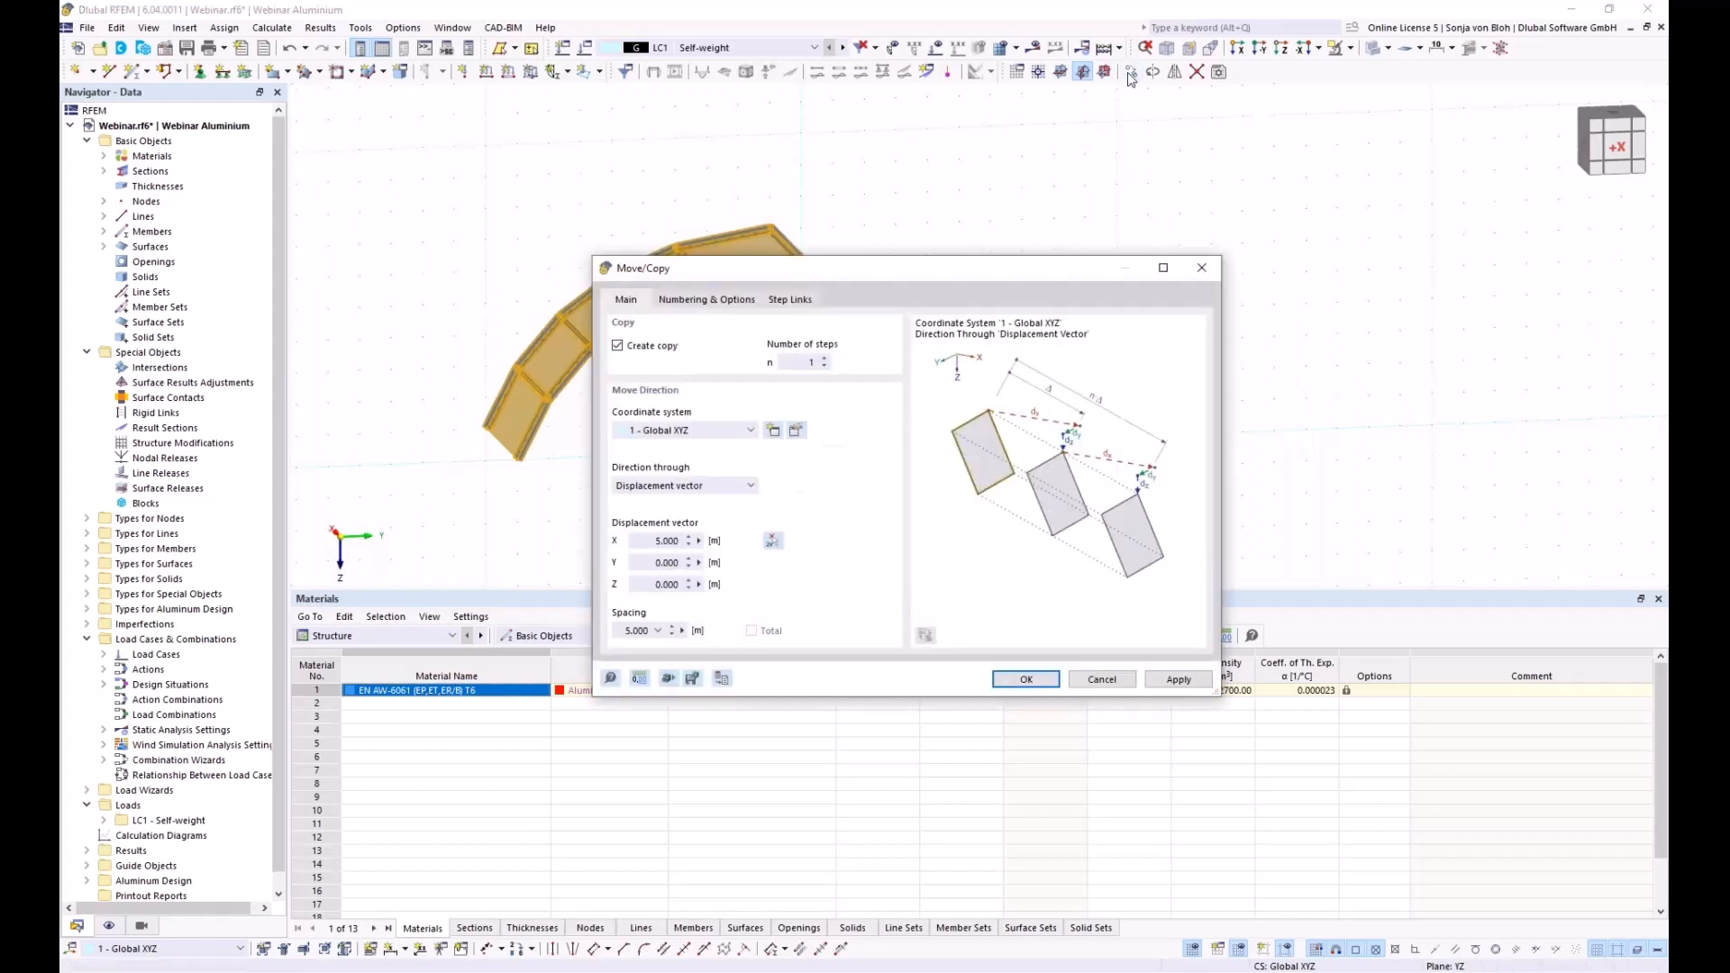
pyautogui.doubleClick(809, 361)
pyautogui.write('3')
pyautogui.click(721, 300)
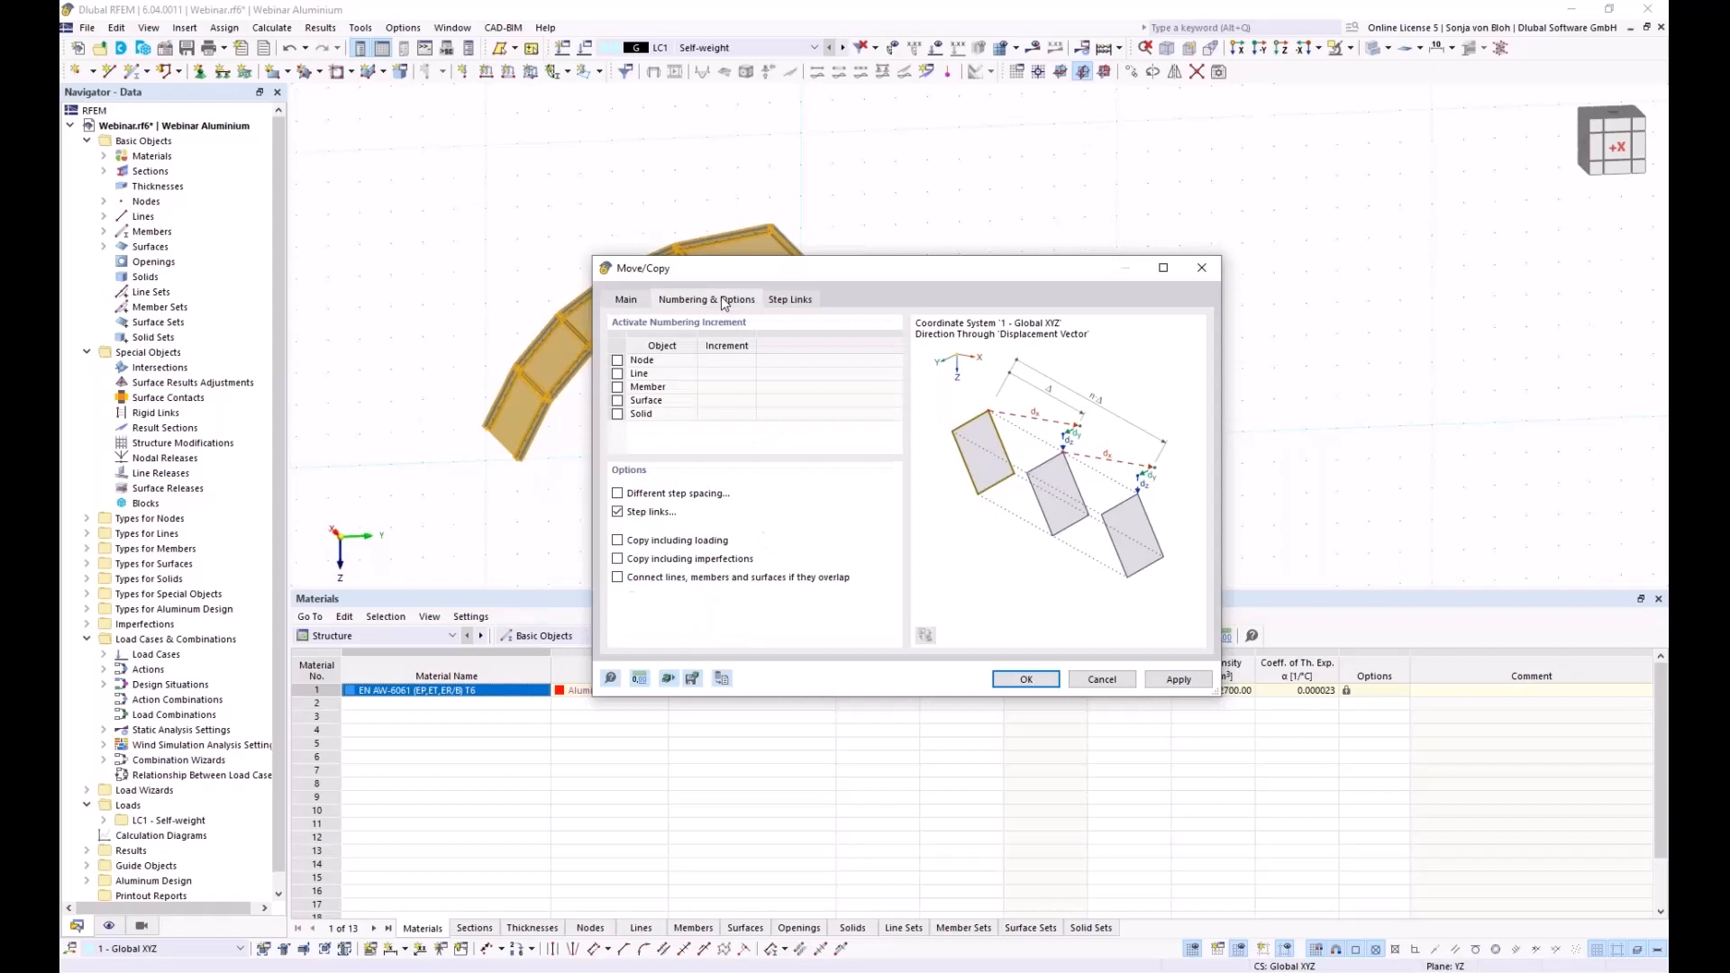
pyautogui.click(618, 511)
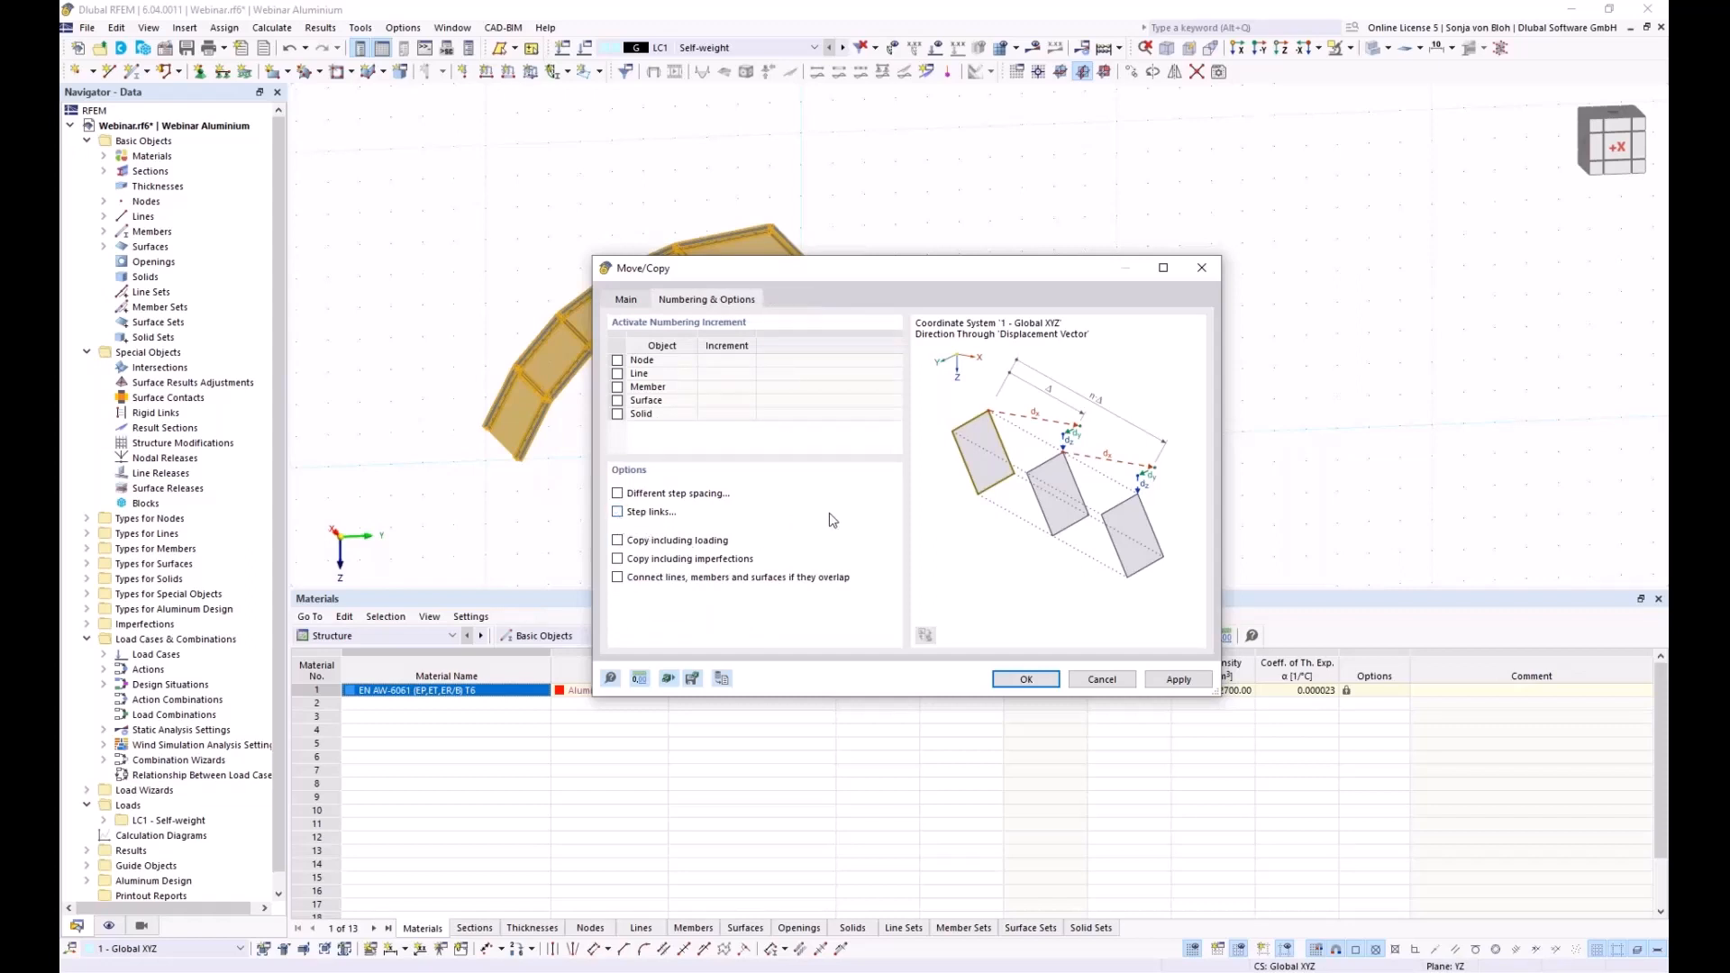
pyautogui.click(1023, 679)
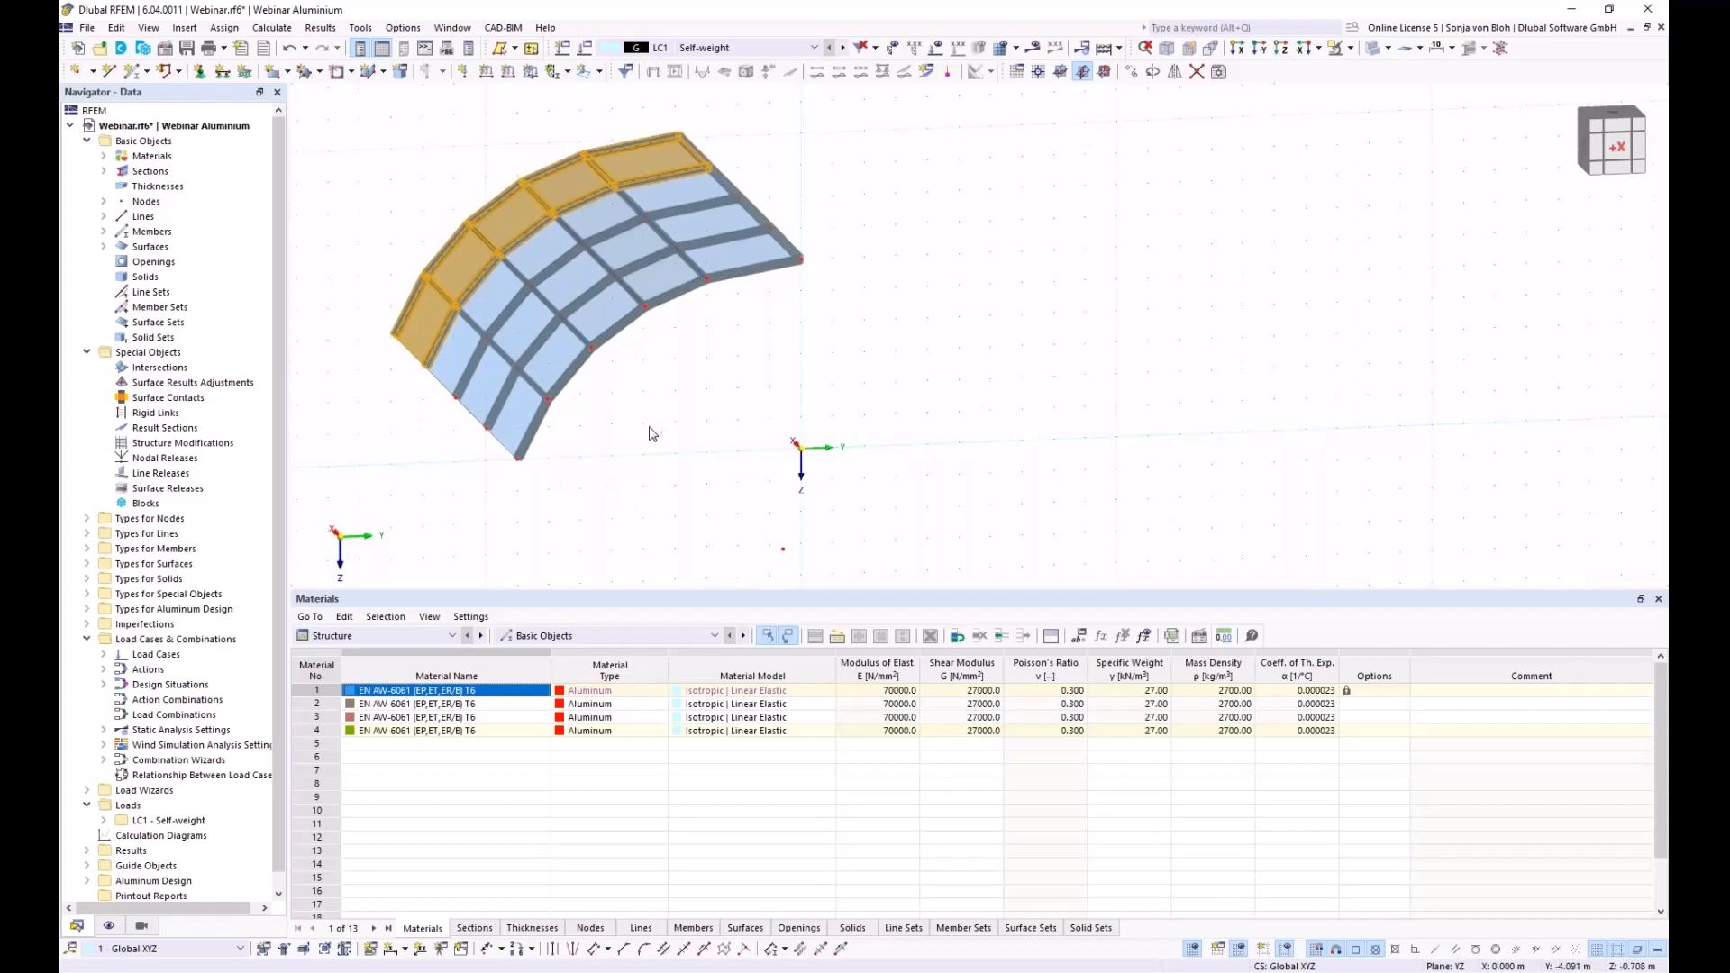
# Center the four-bay roof in view, clear the selection, and start new member 61
pyautogui.keyDown('ctrl'); pyautogui.moveTo(529, 464); pyautogui.dragTo(693, 507, button='middle'); pyautogui.keyUp('ctrl')
pyautogui.moveTo(302, 320); pyautogui.dragTo(640, 381, button='middle')
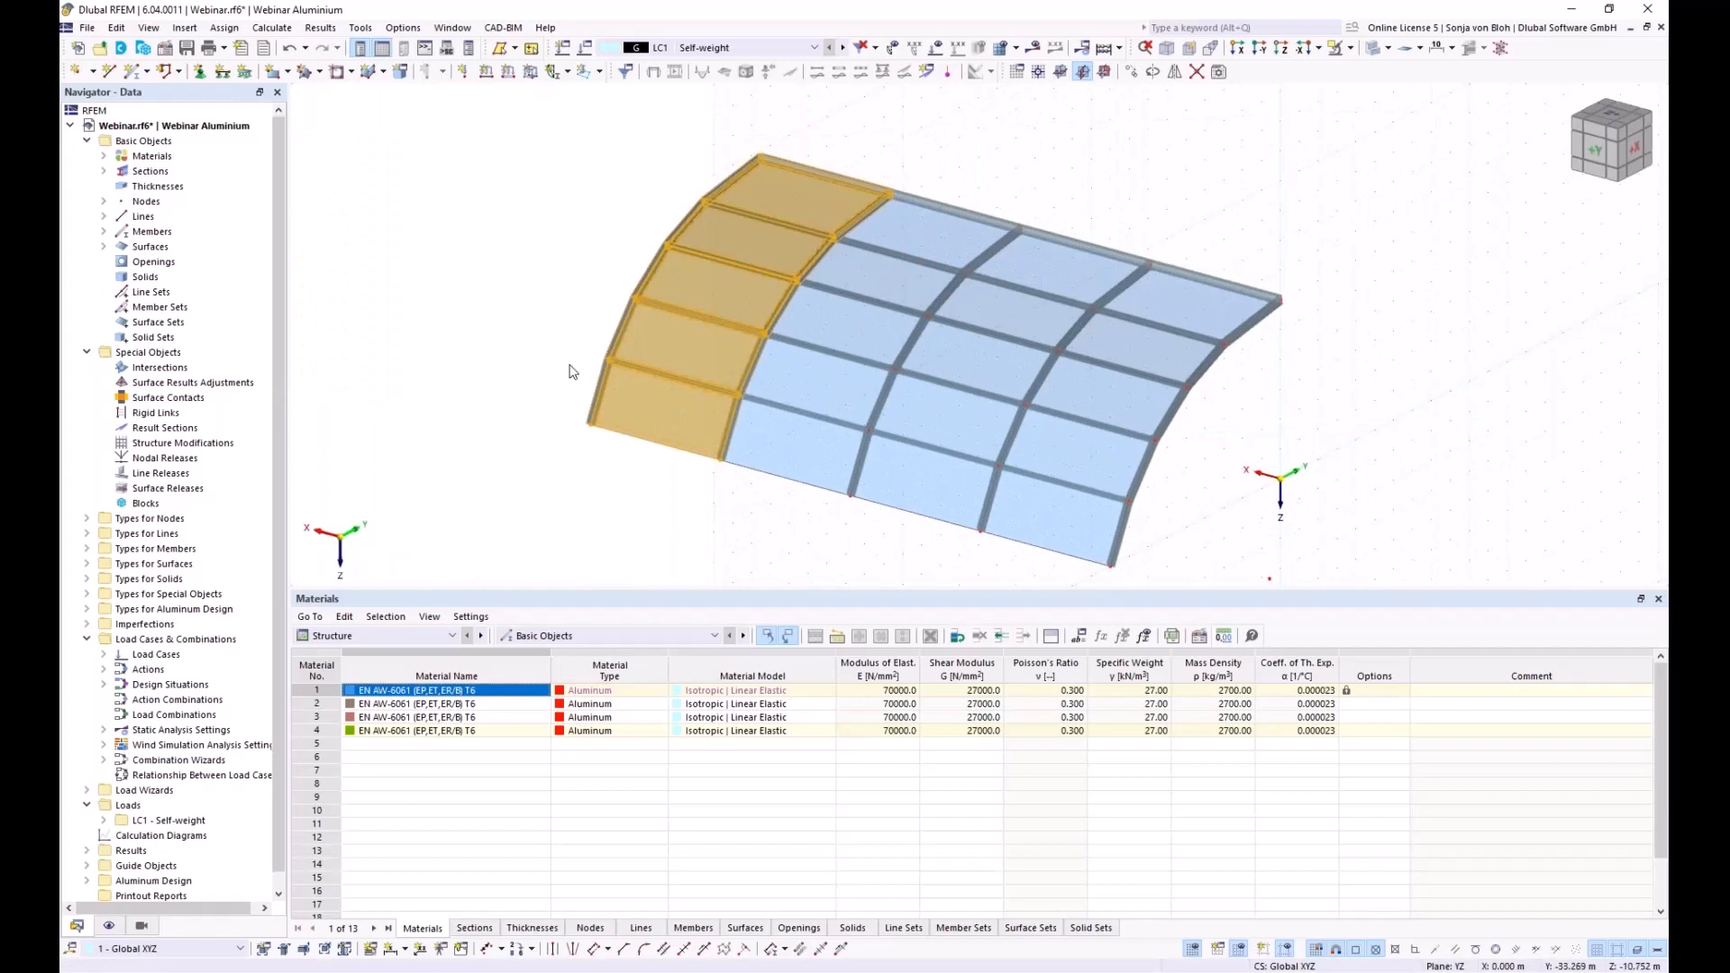
pyautogui.click(600, 463)
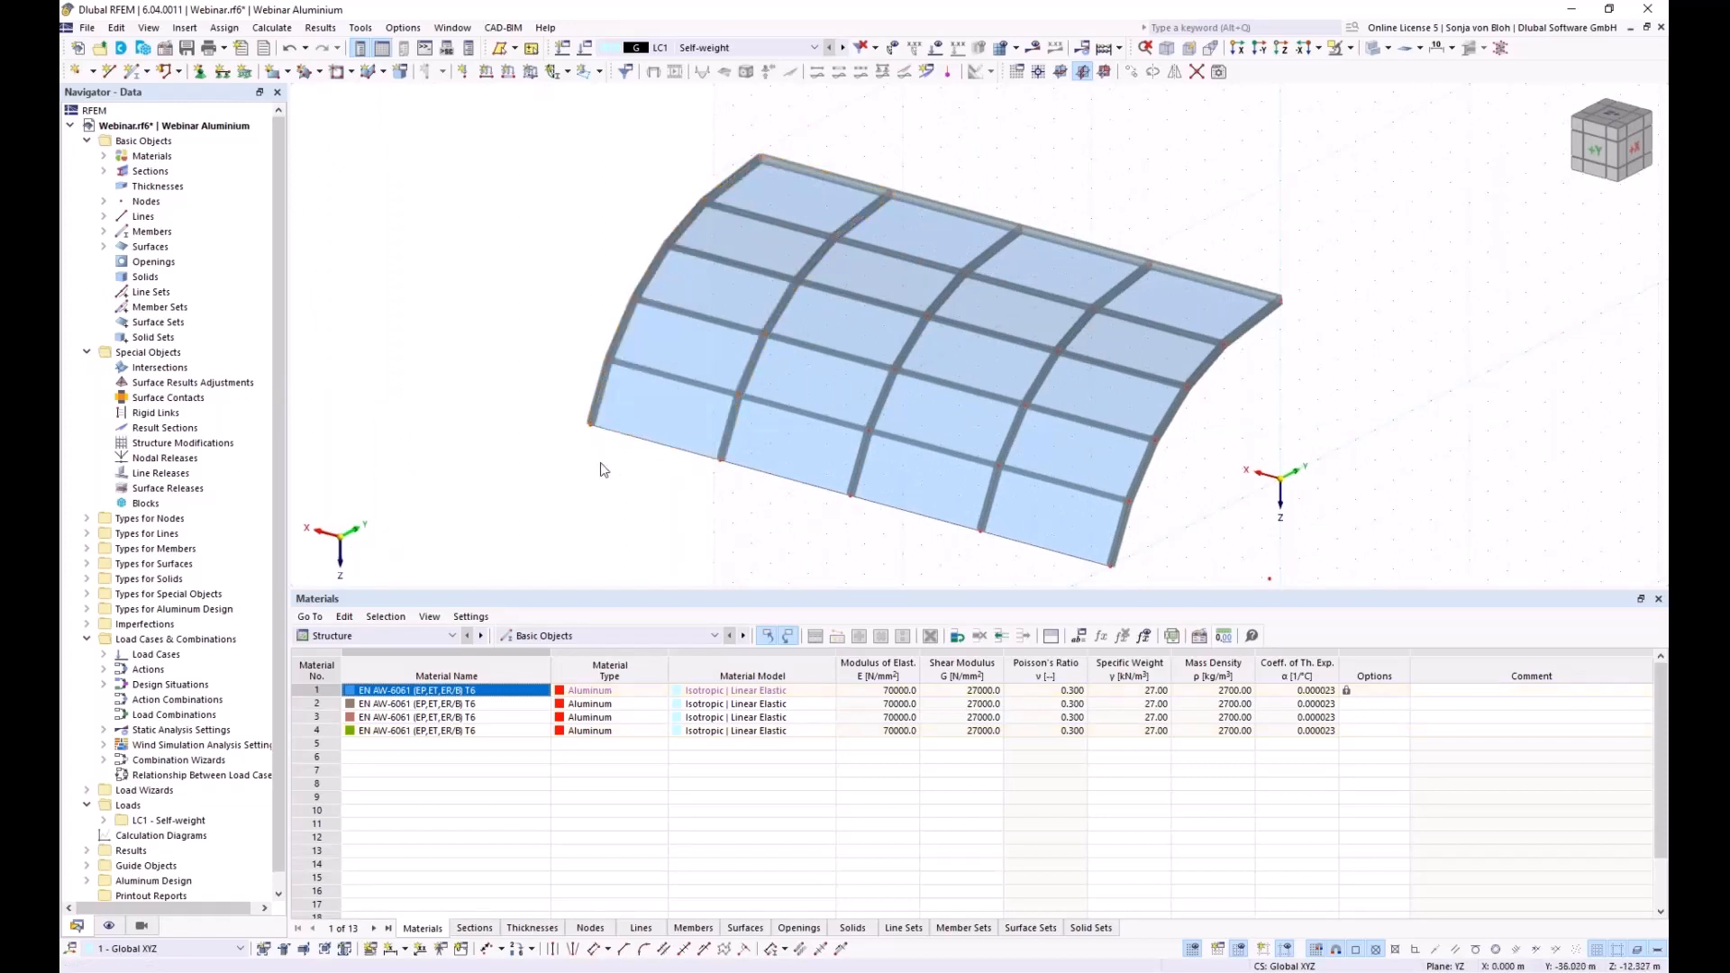
pyautogui.click(129, 78)
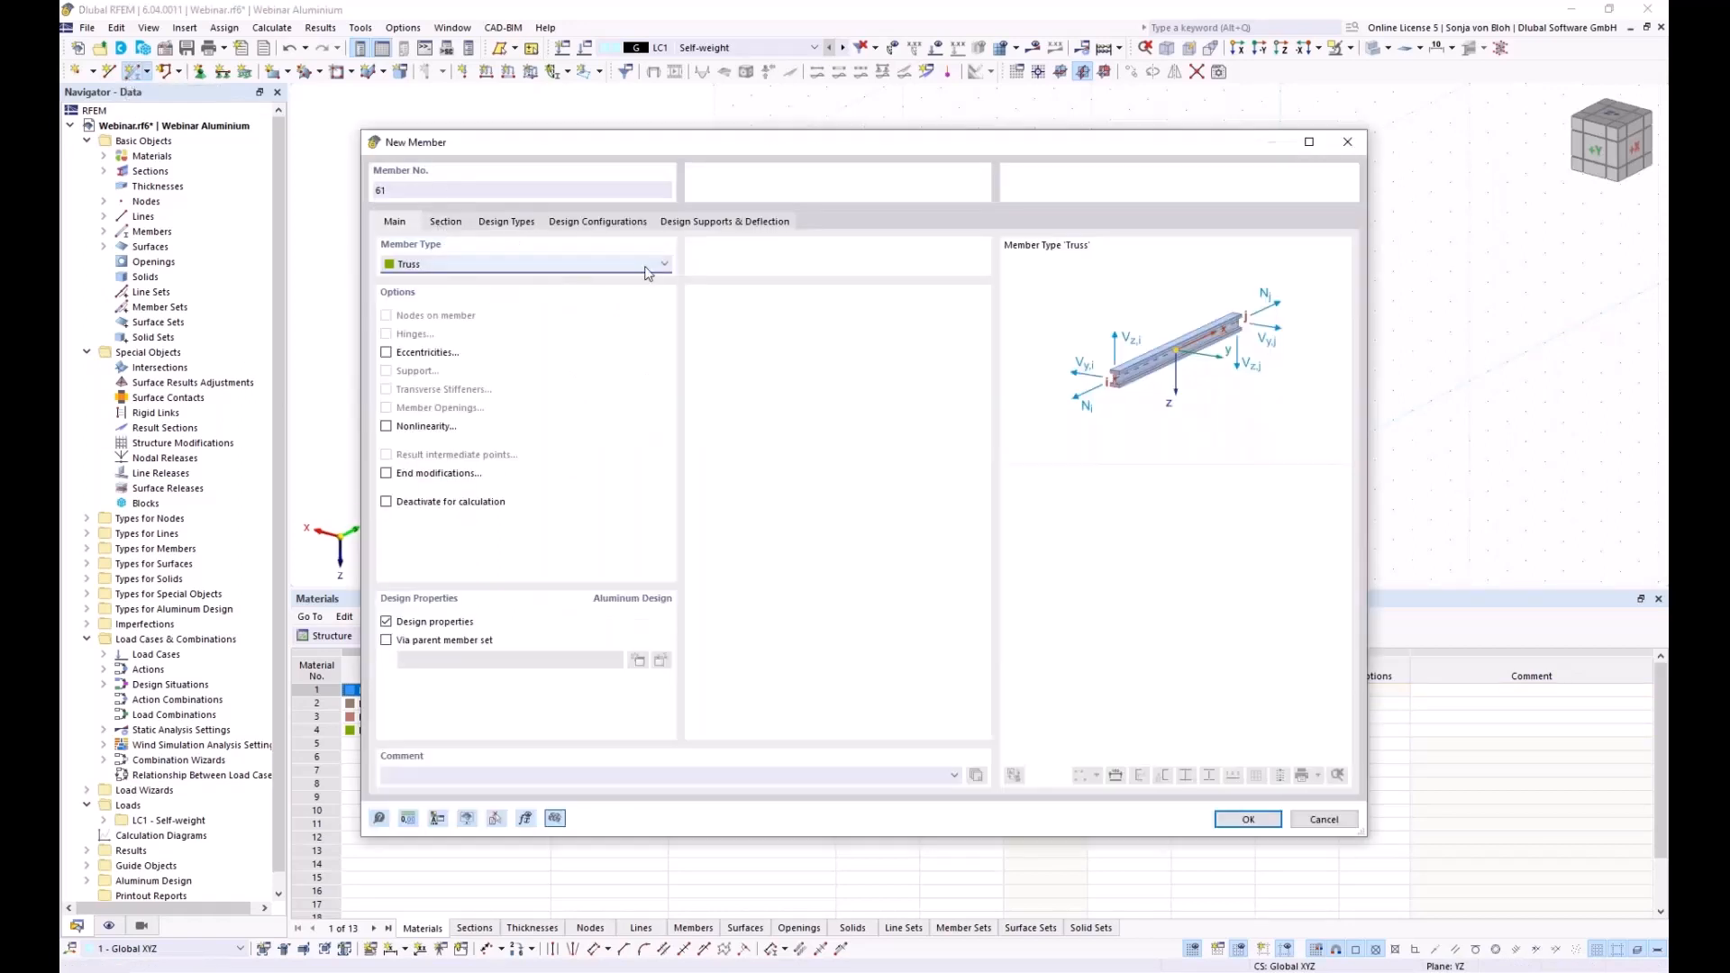
# Set member 61 to type Tension and start a new section 9 for its start
pyautogui.click(664, 266)
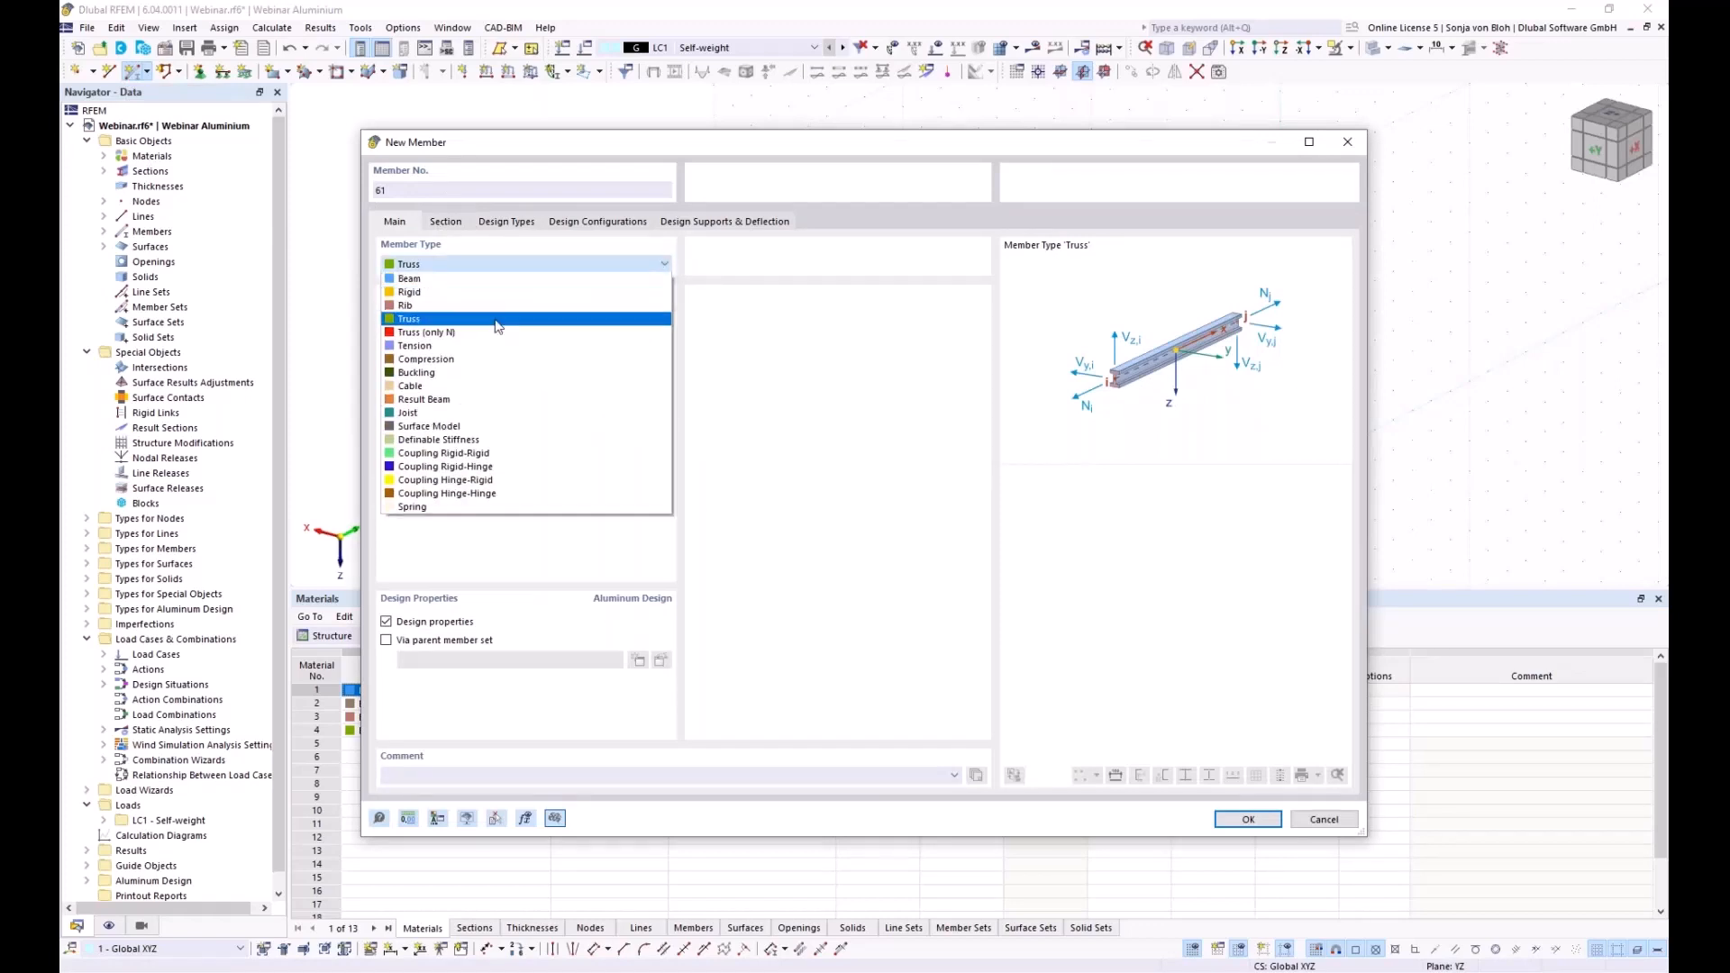
pyautogui.click(462, 350)
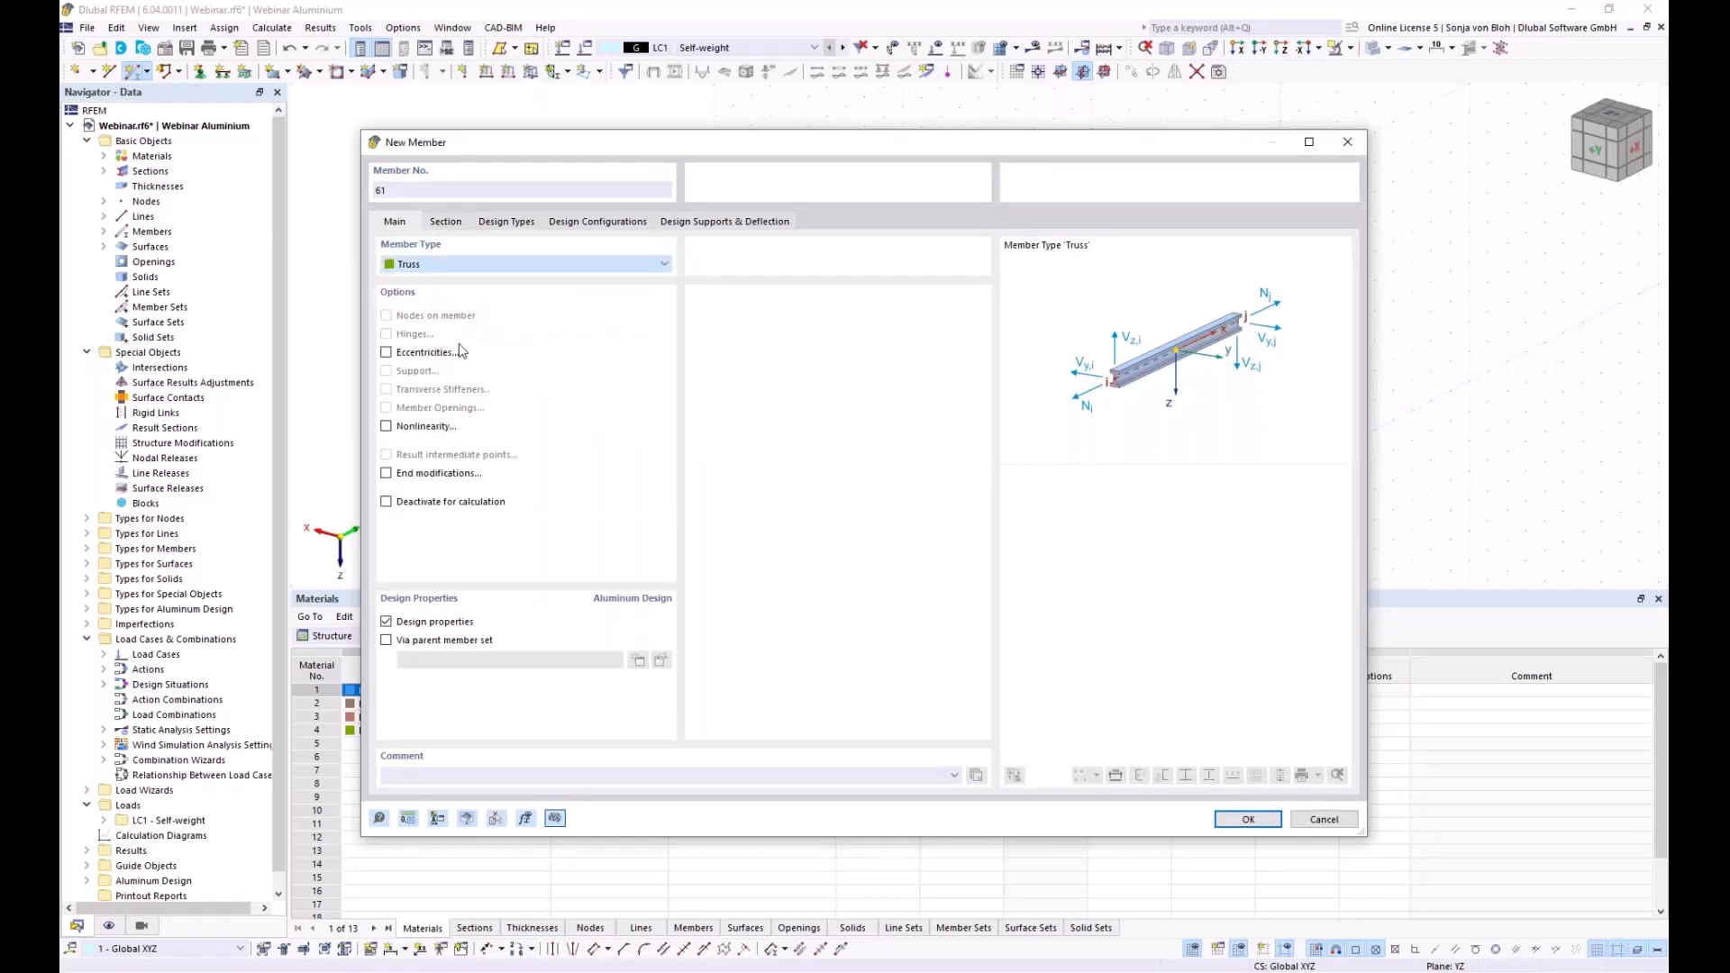
pyautogui.click(445, 221)
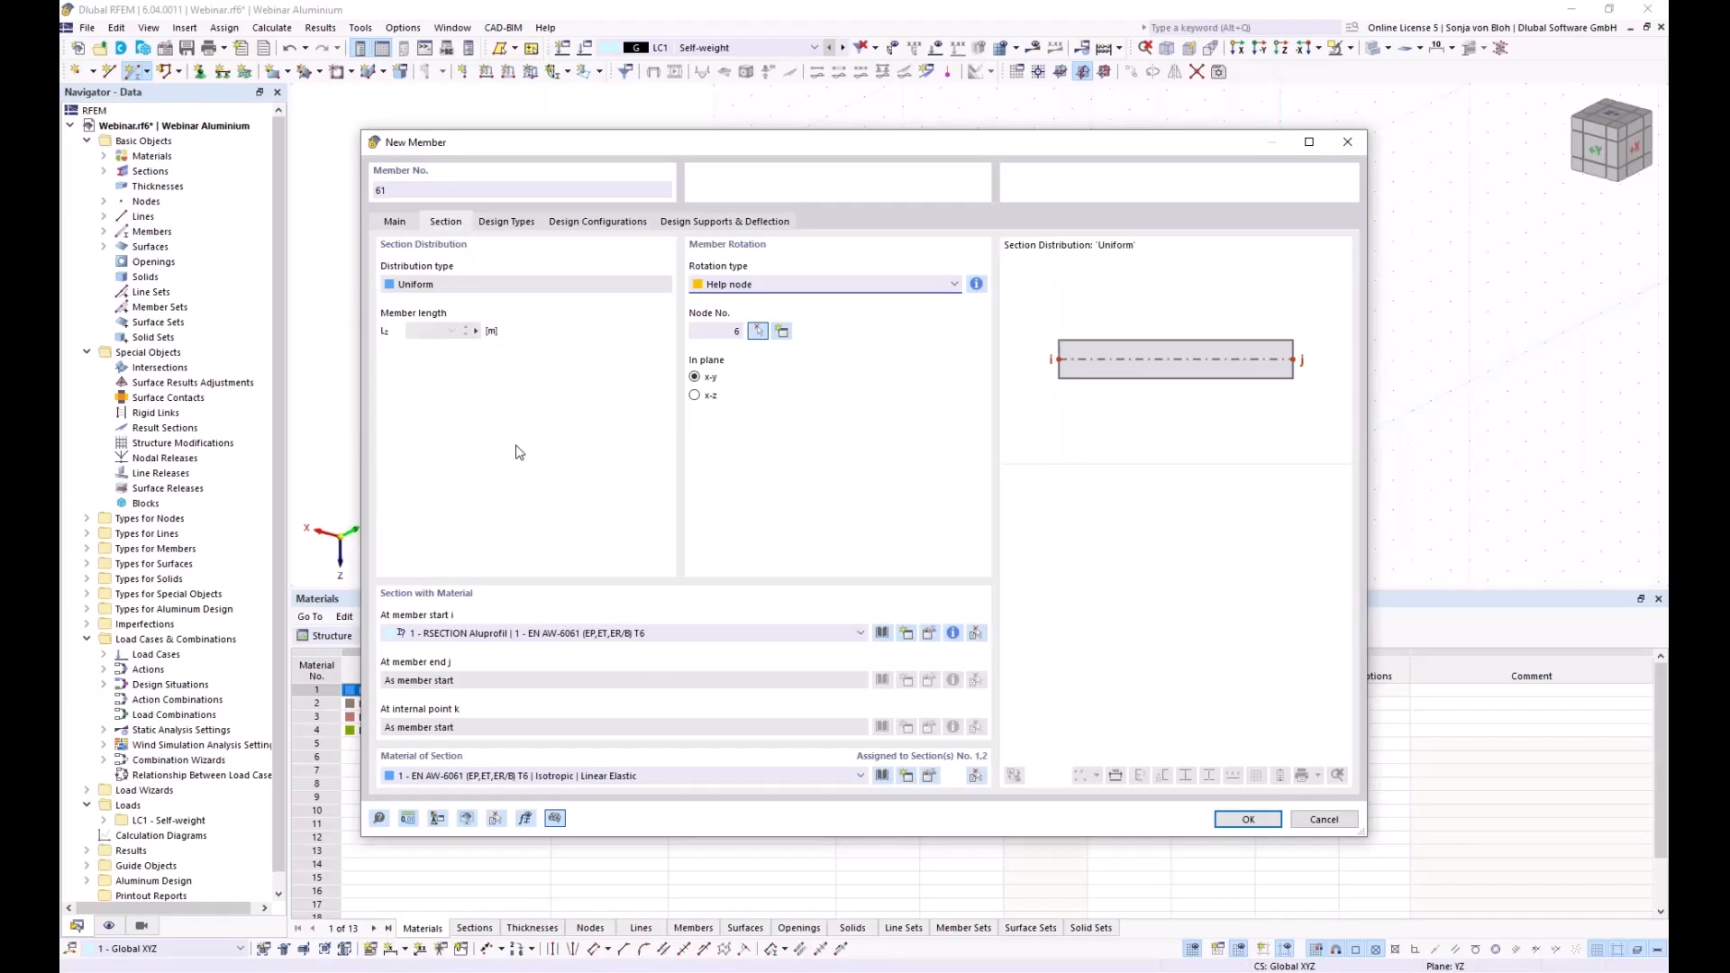
pyautogui.click(906, 634)
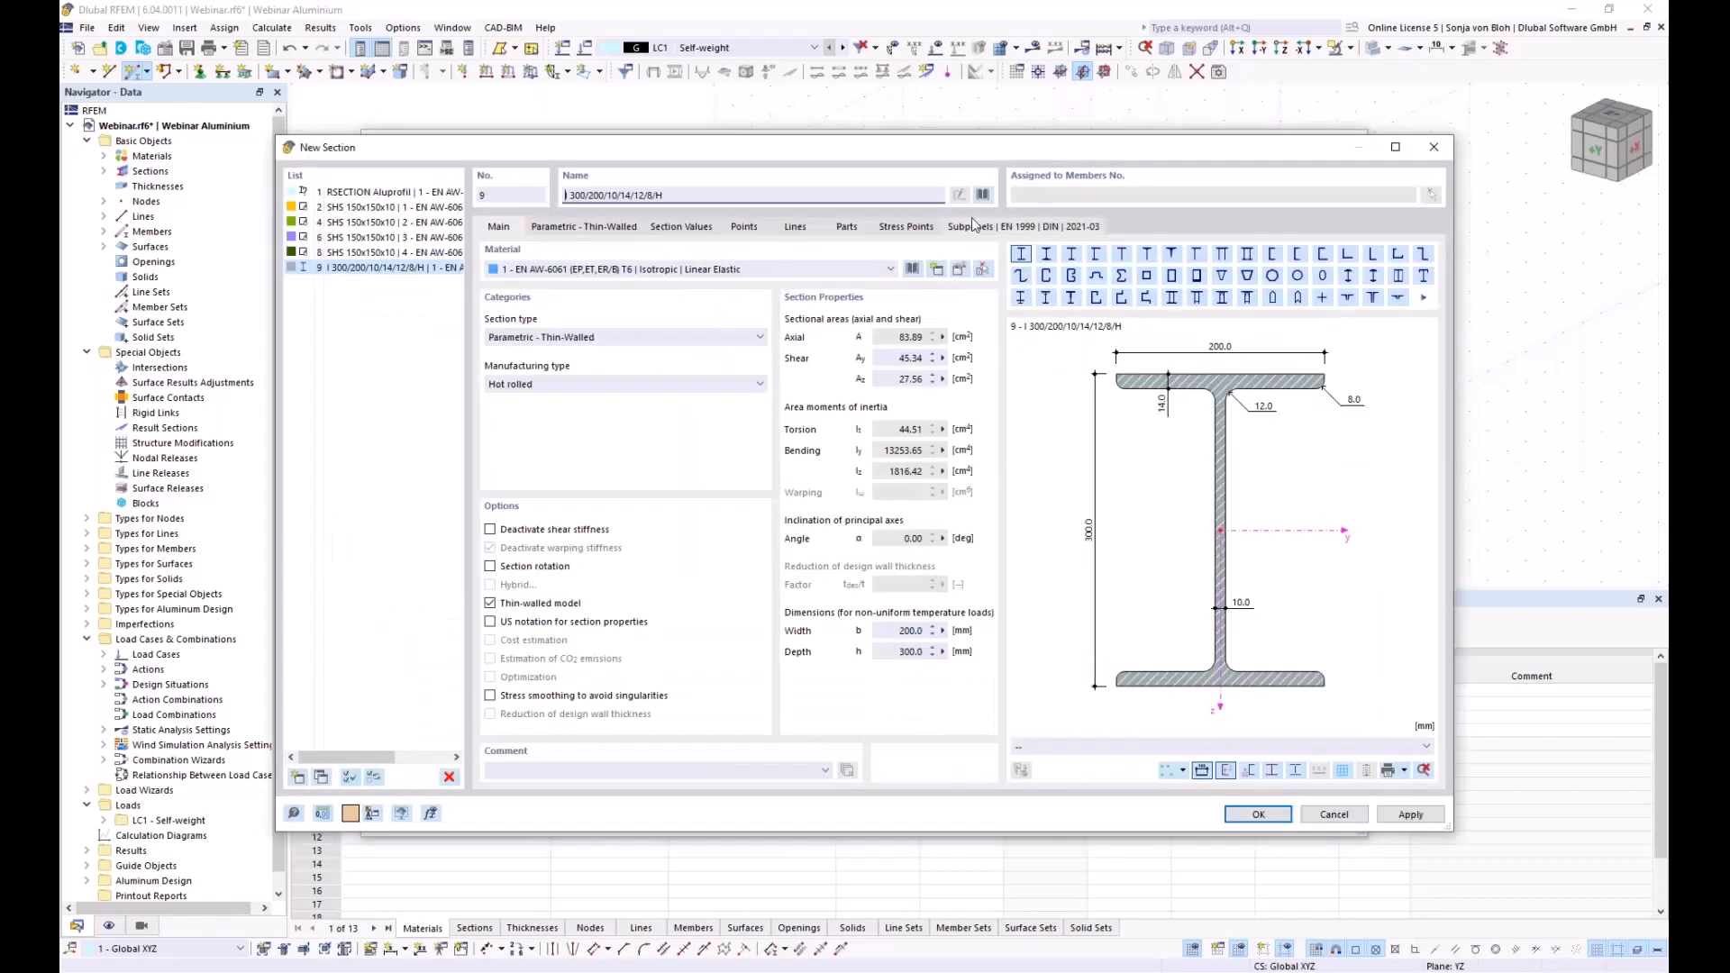
# Pick the R 20 round bar from the standardized Bar Sections library
pyautogui.click(982, 194)
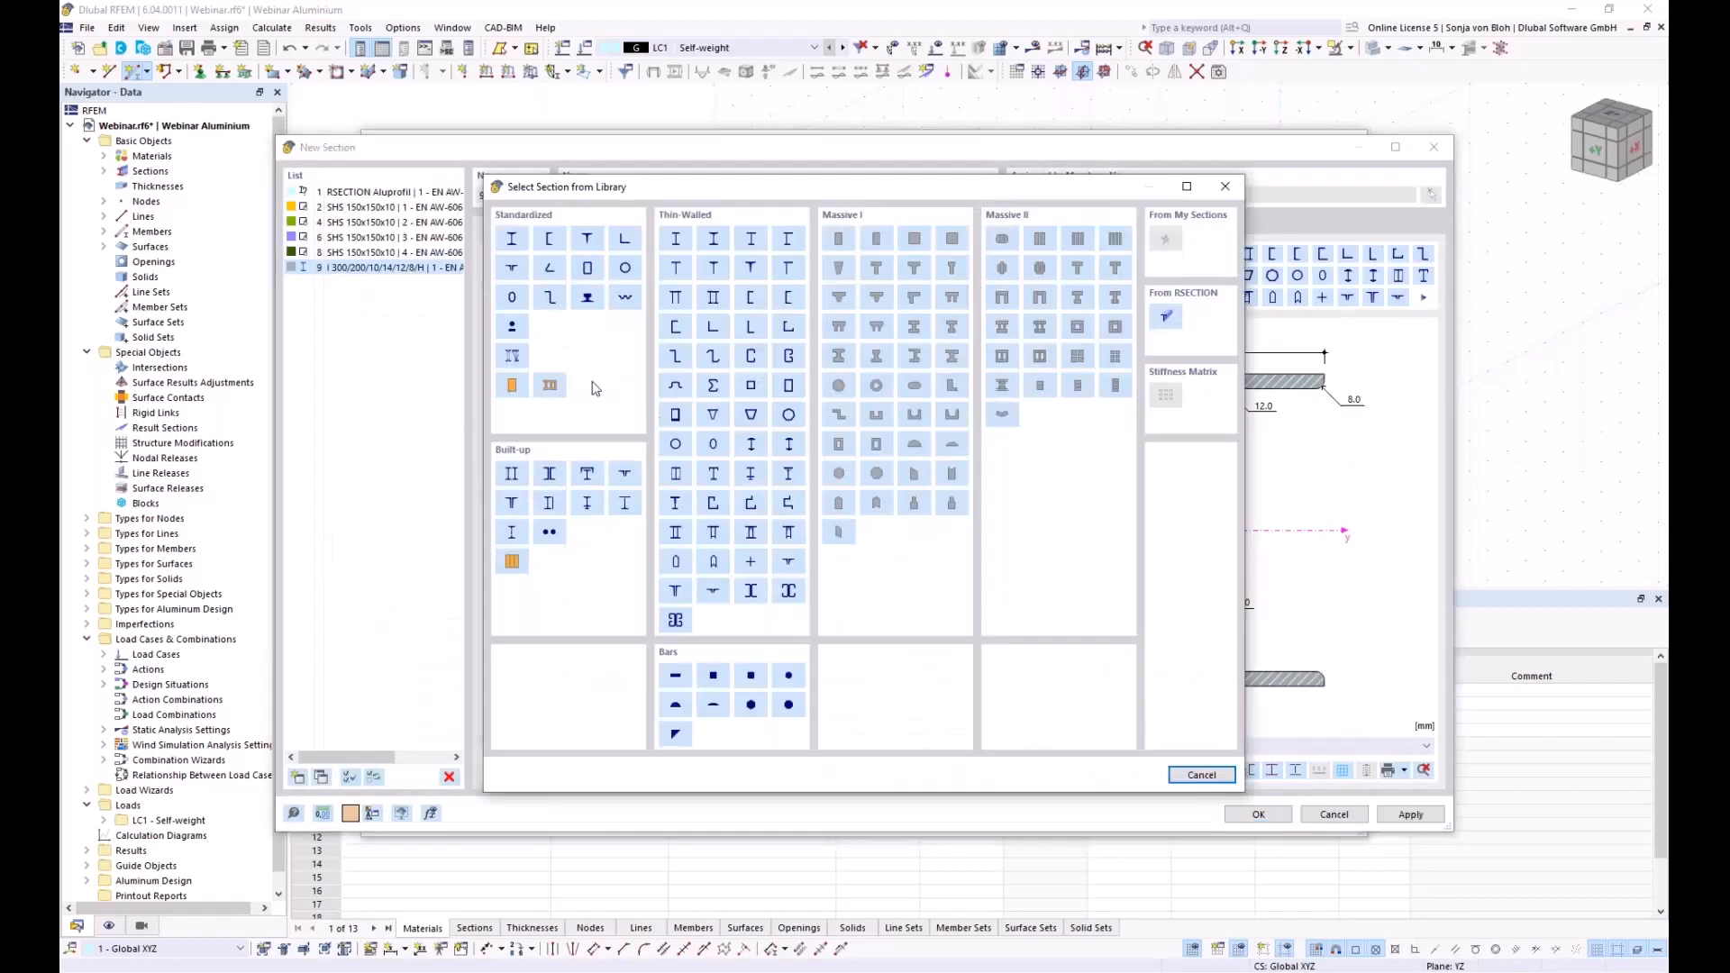
pyautogui.click(514, 328)
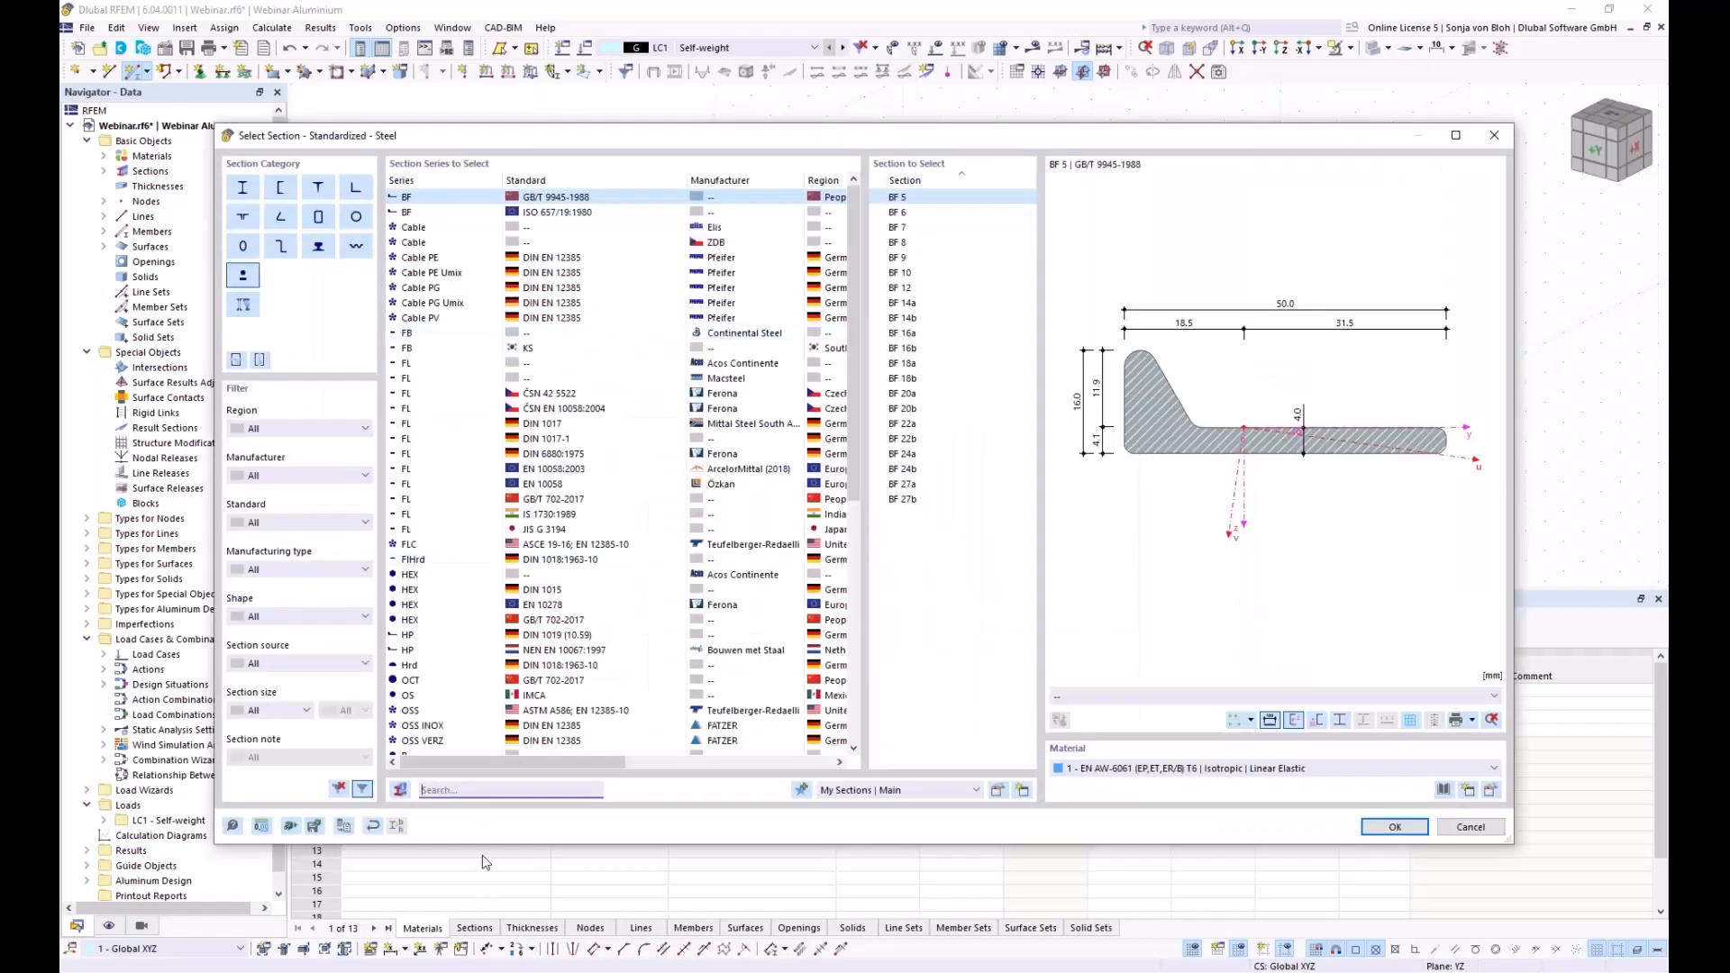
pyautogui.write('R 2')
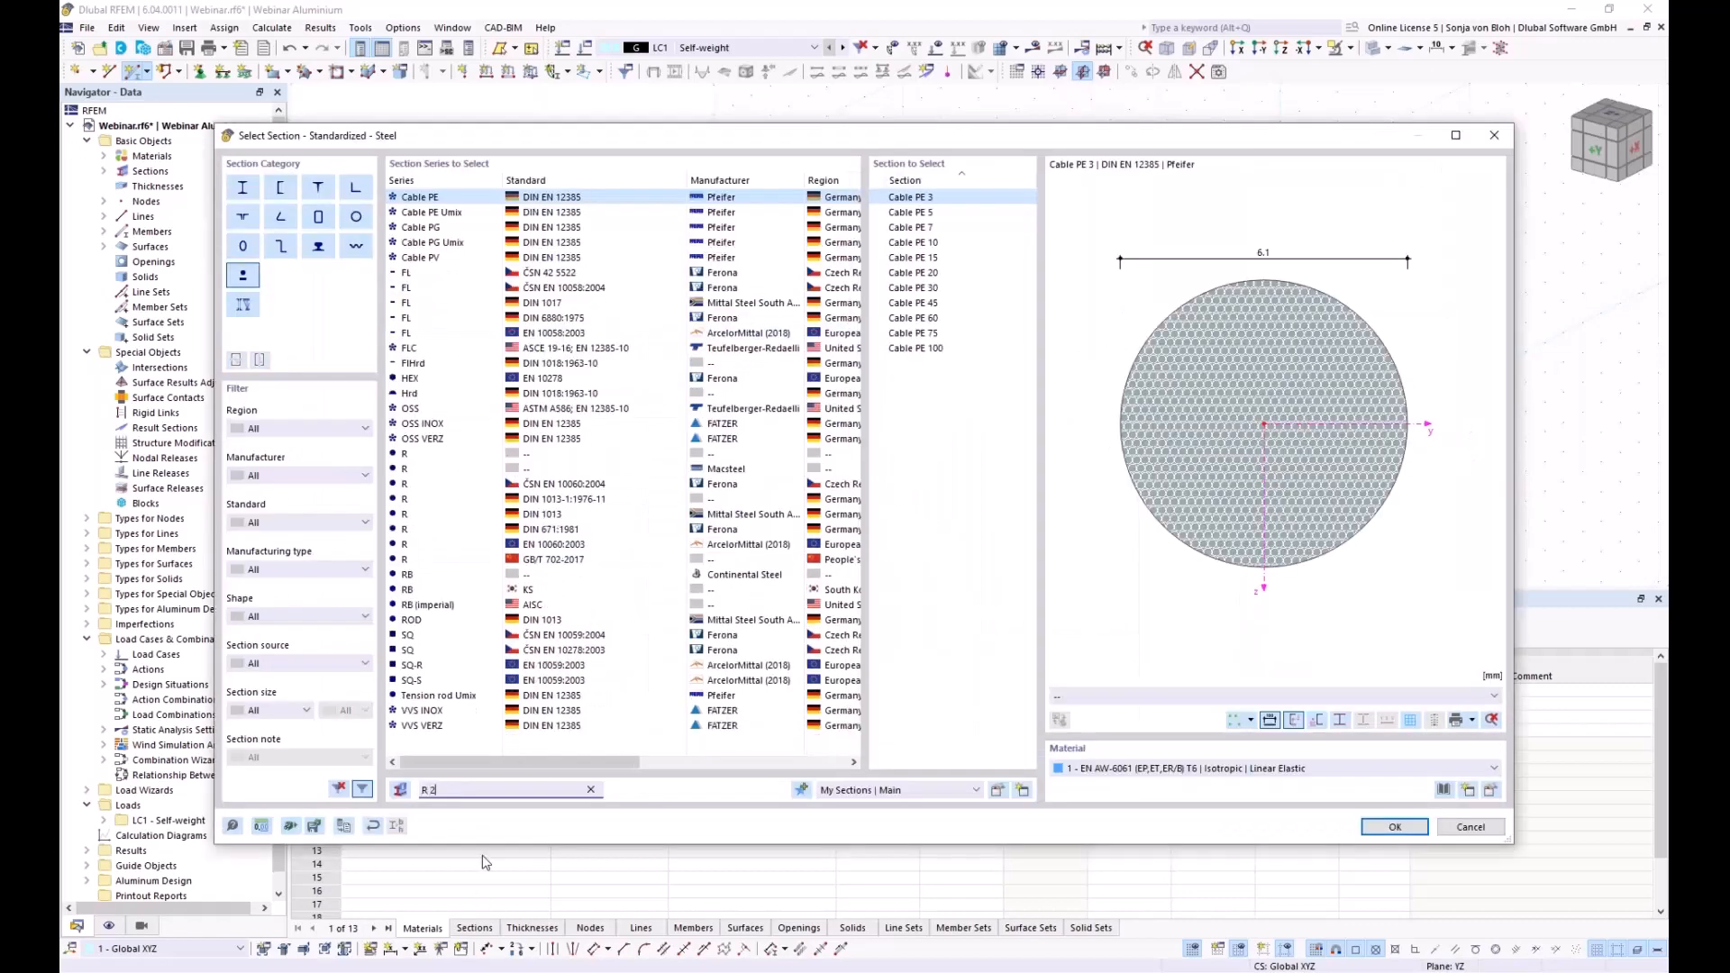
pyautogui.write('0')
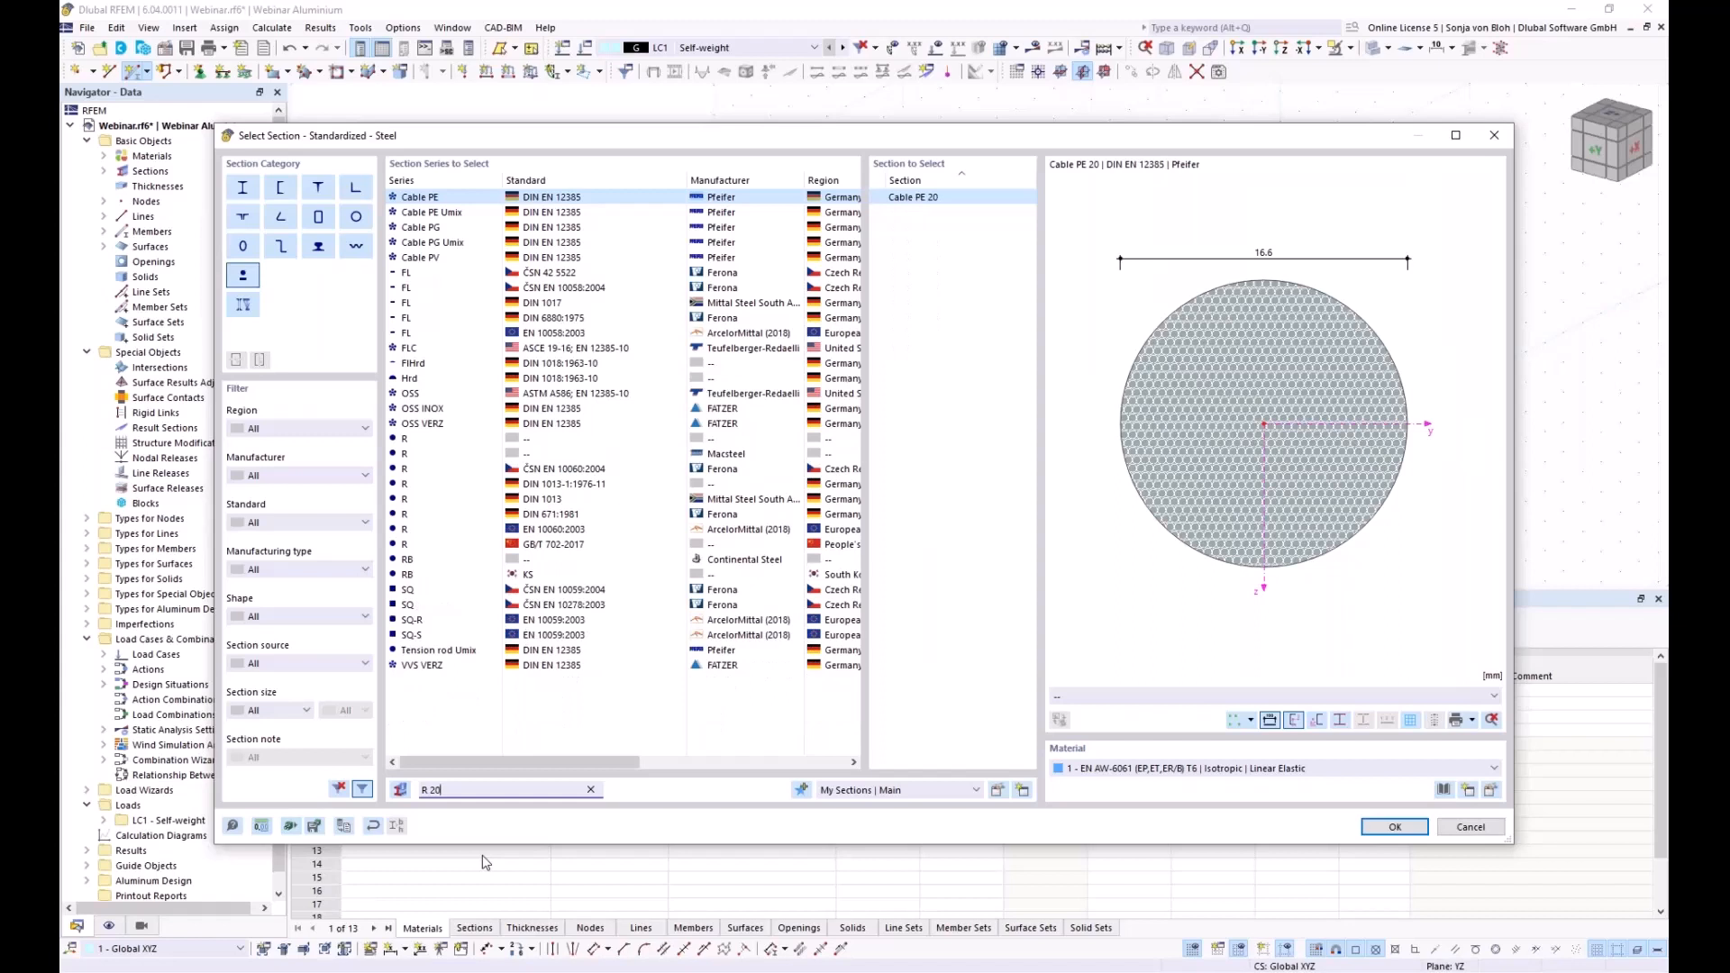
pyautogui.click(429, 438)
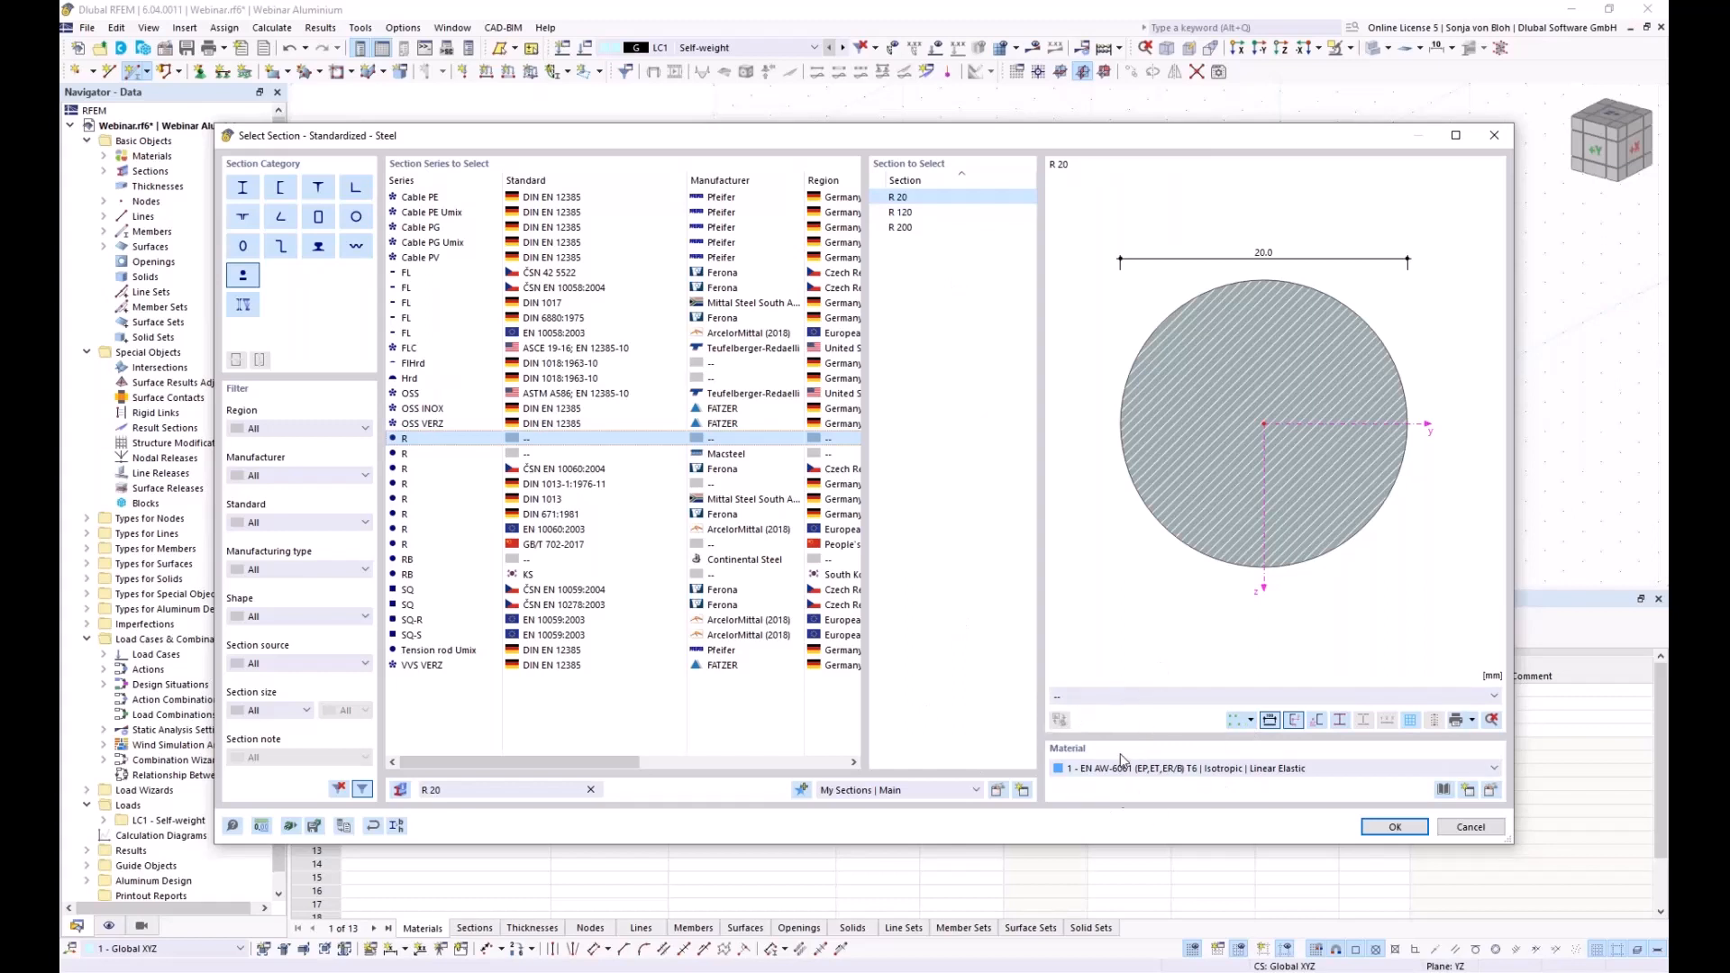
pyautogui.click(1469, 790)
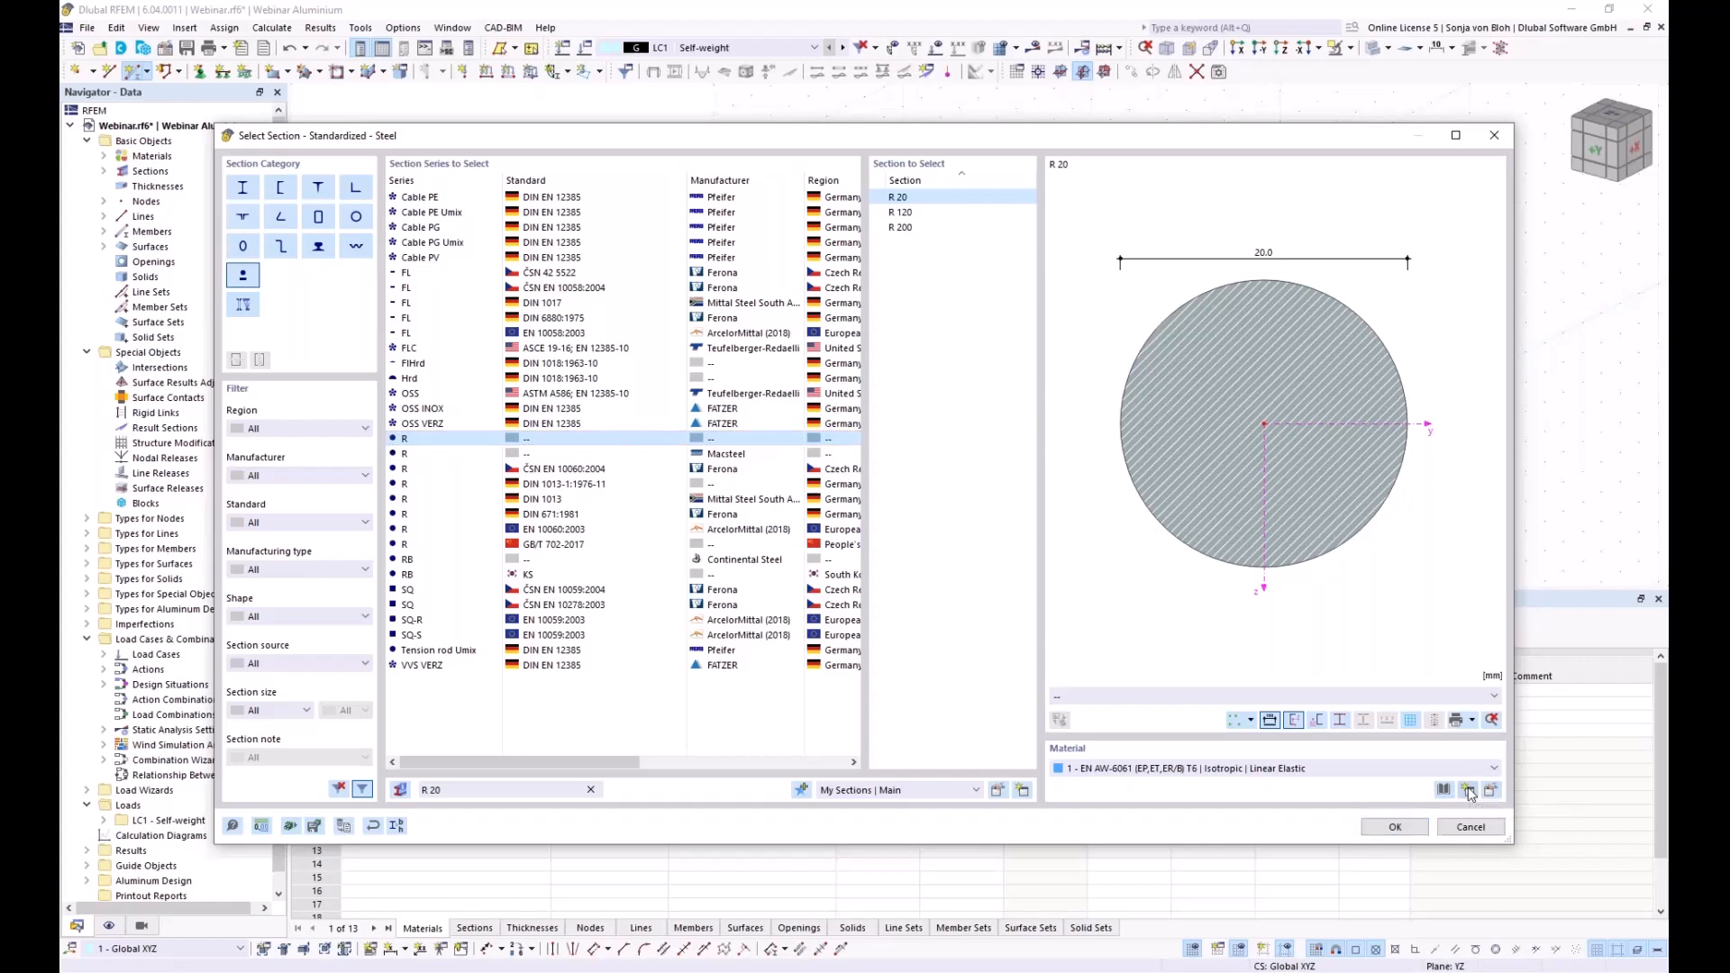
# Assign S235 steel (EN 1993-1-1) from the library and confirm section 9 R 20
pyautogui.click(1081, 188)
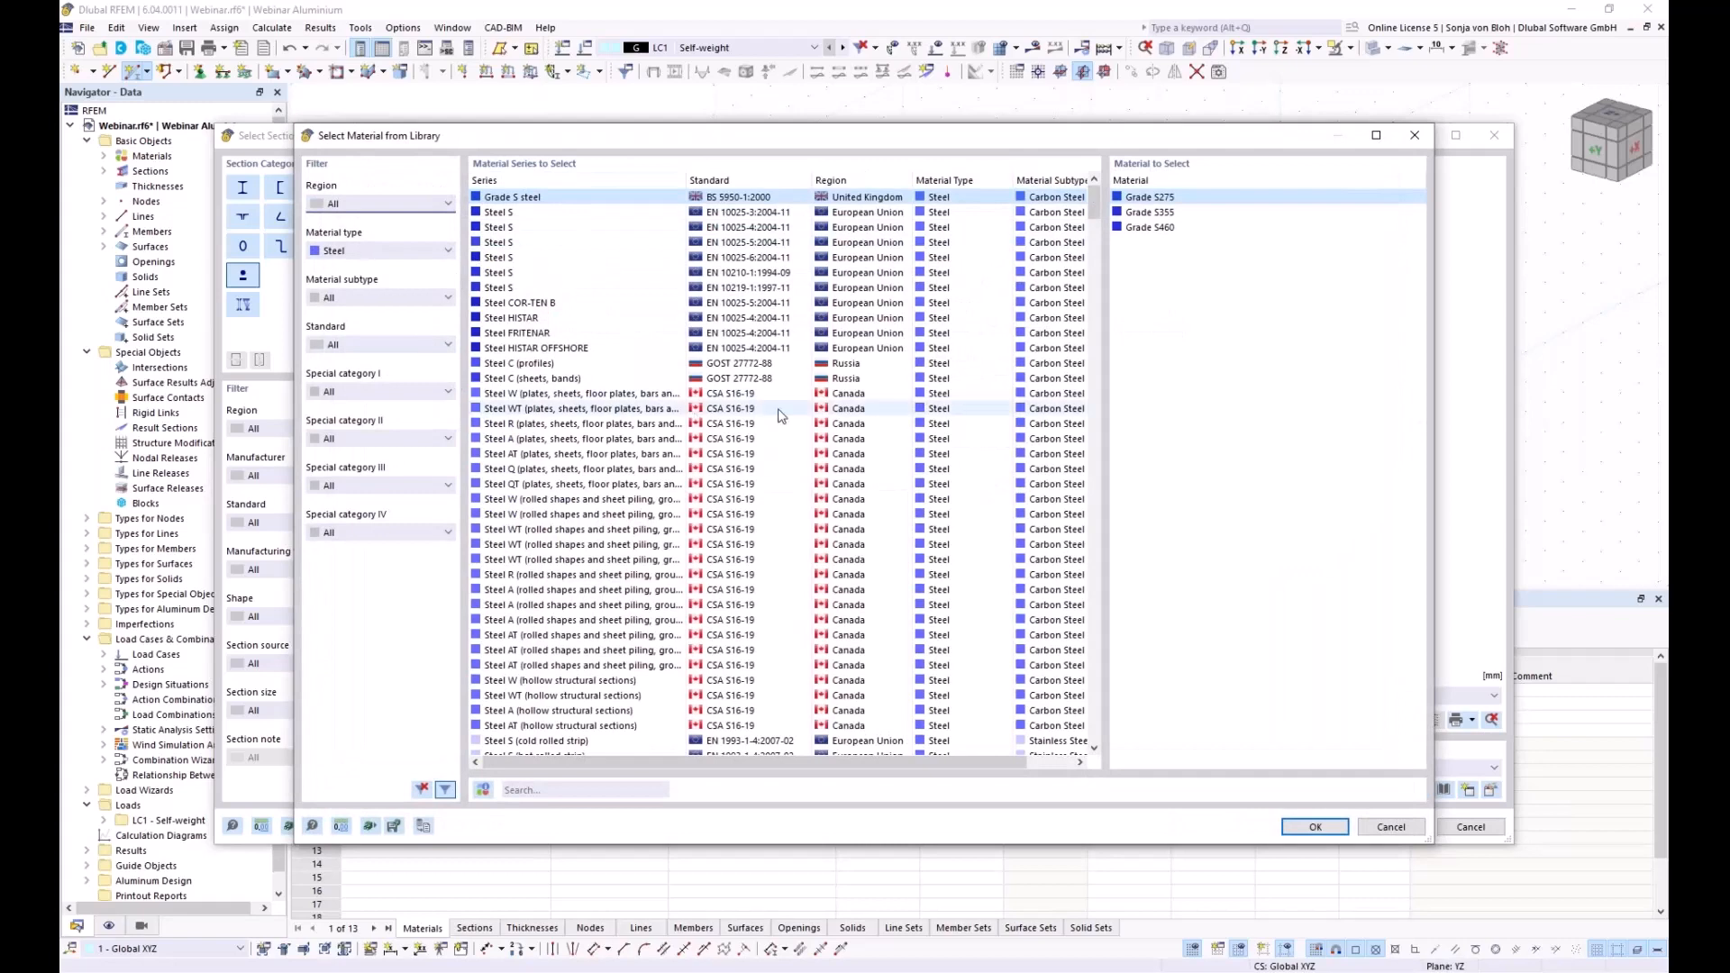
pyautogui.click(536, 788)
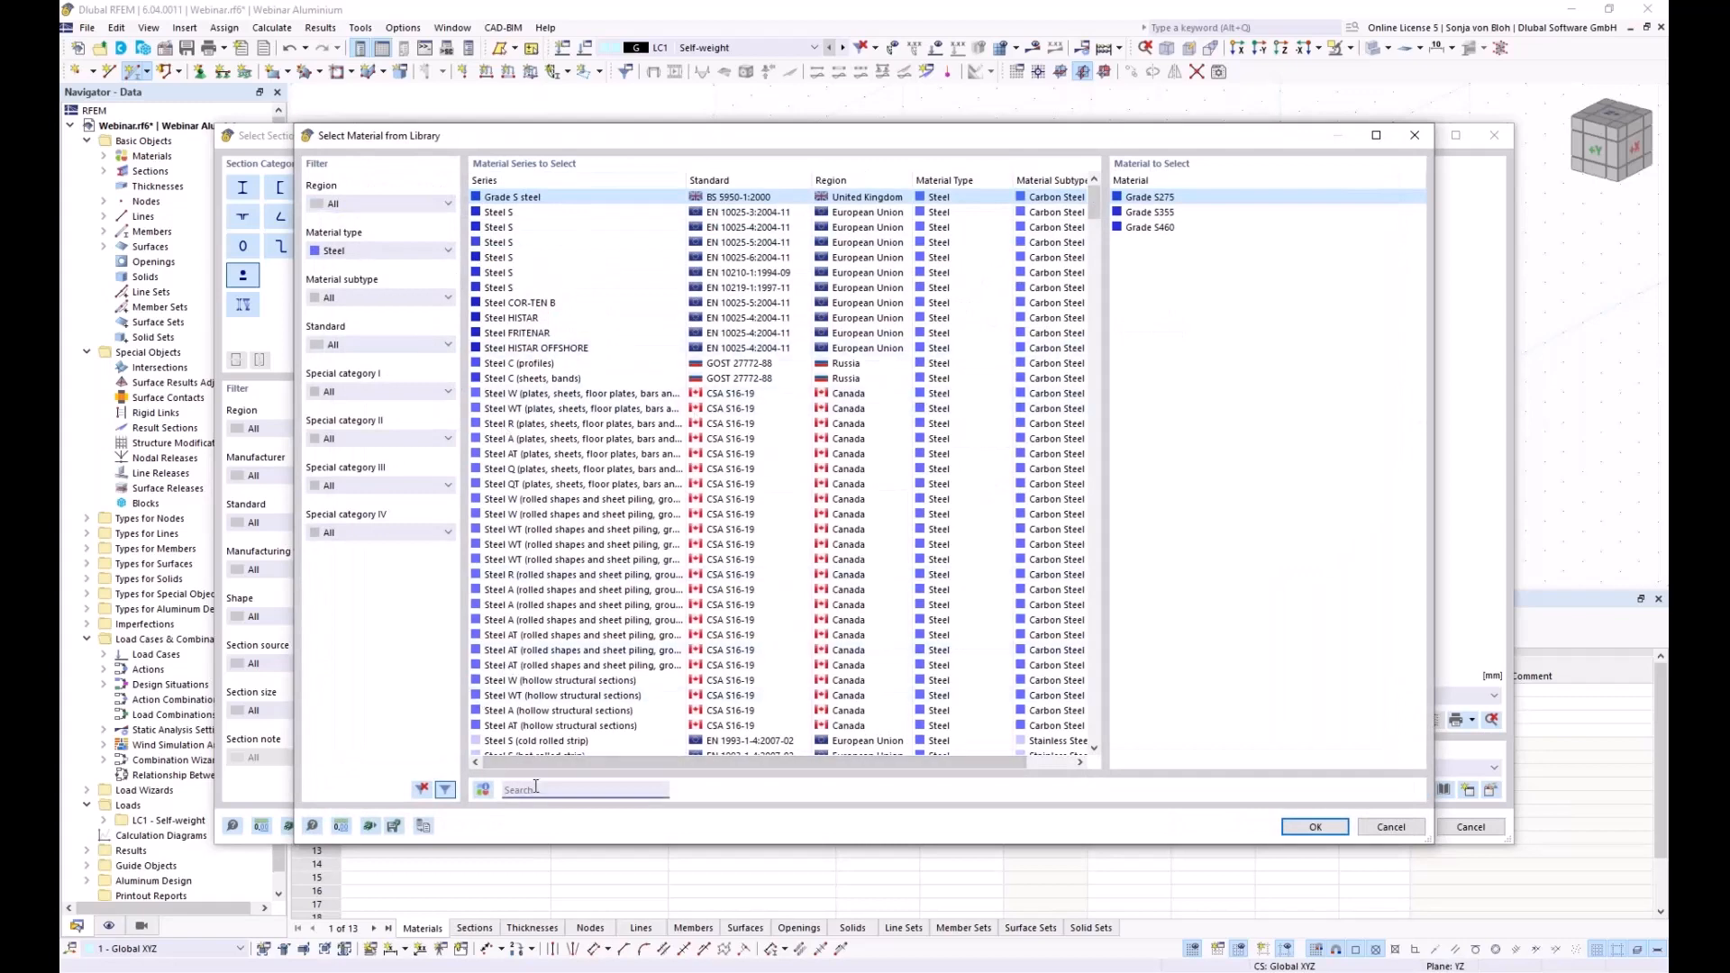
pyautogui.write('s2')
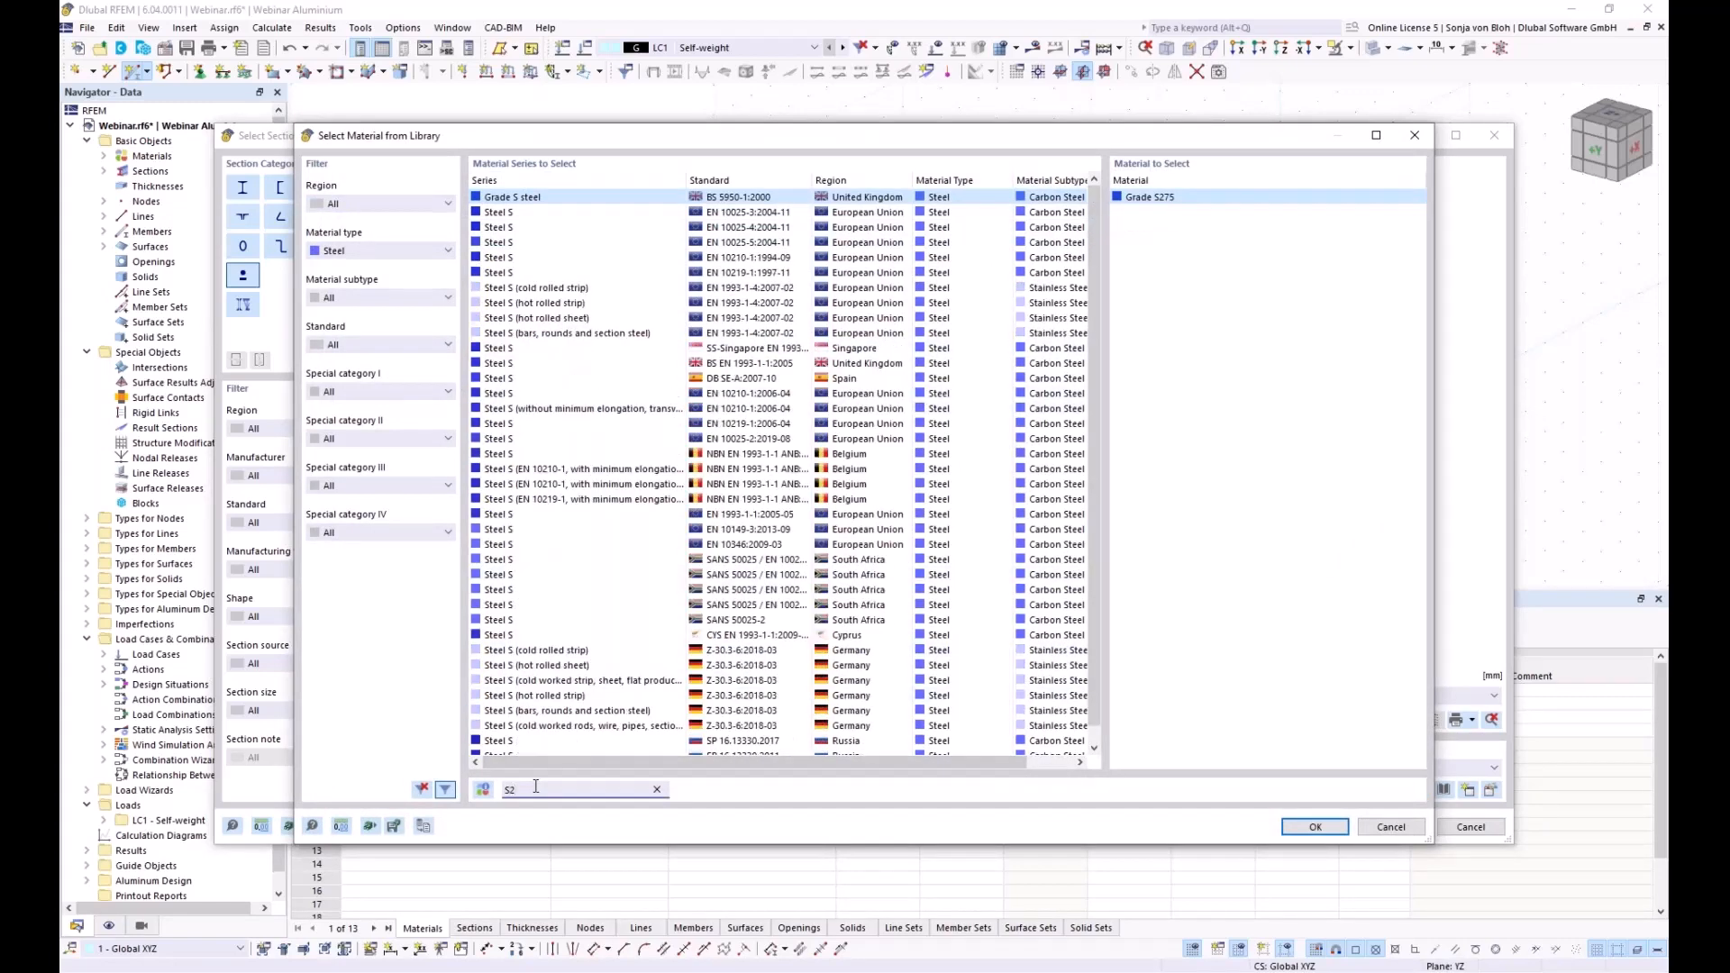
pyautogui.write('35')
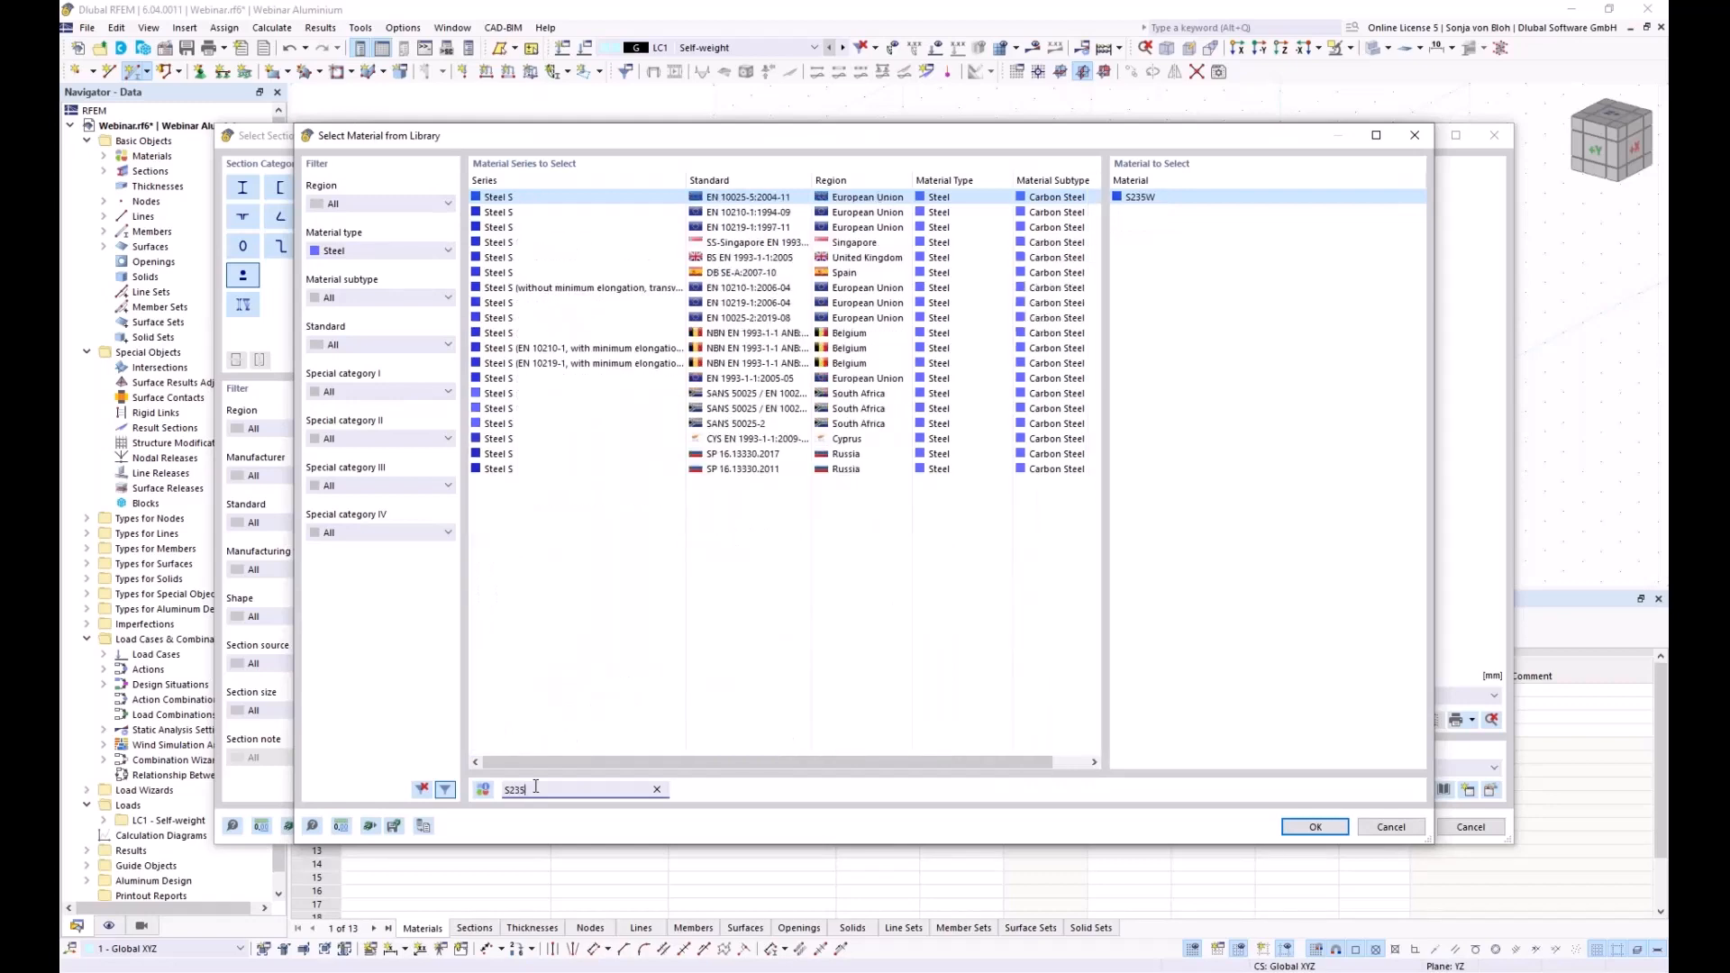
pyautogui.click(706, 374)
pyautogui.click(1314, 826)
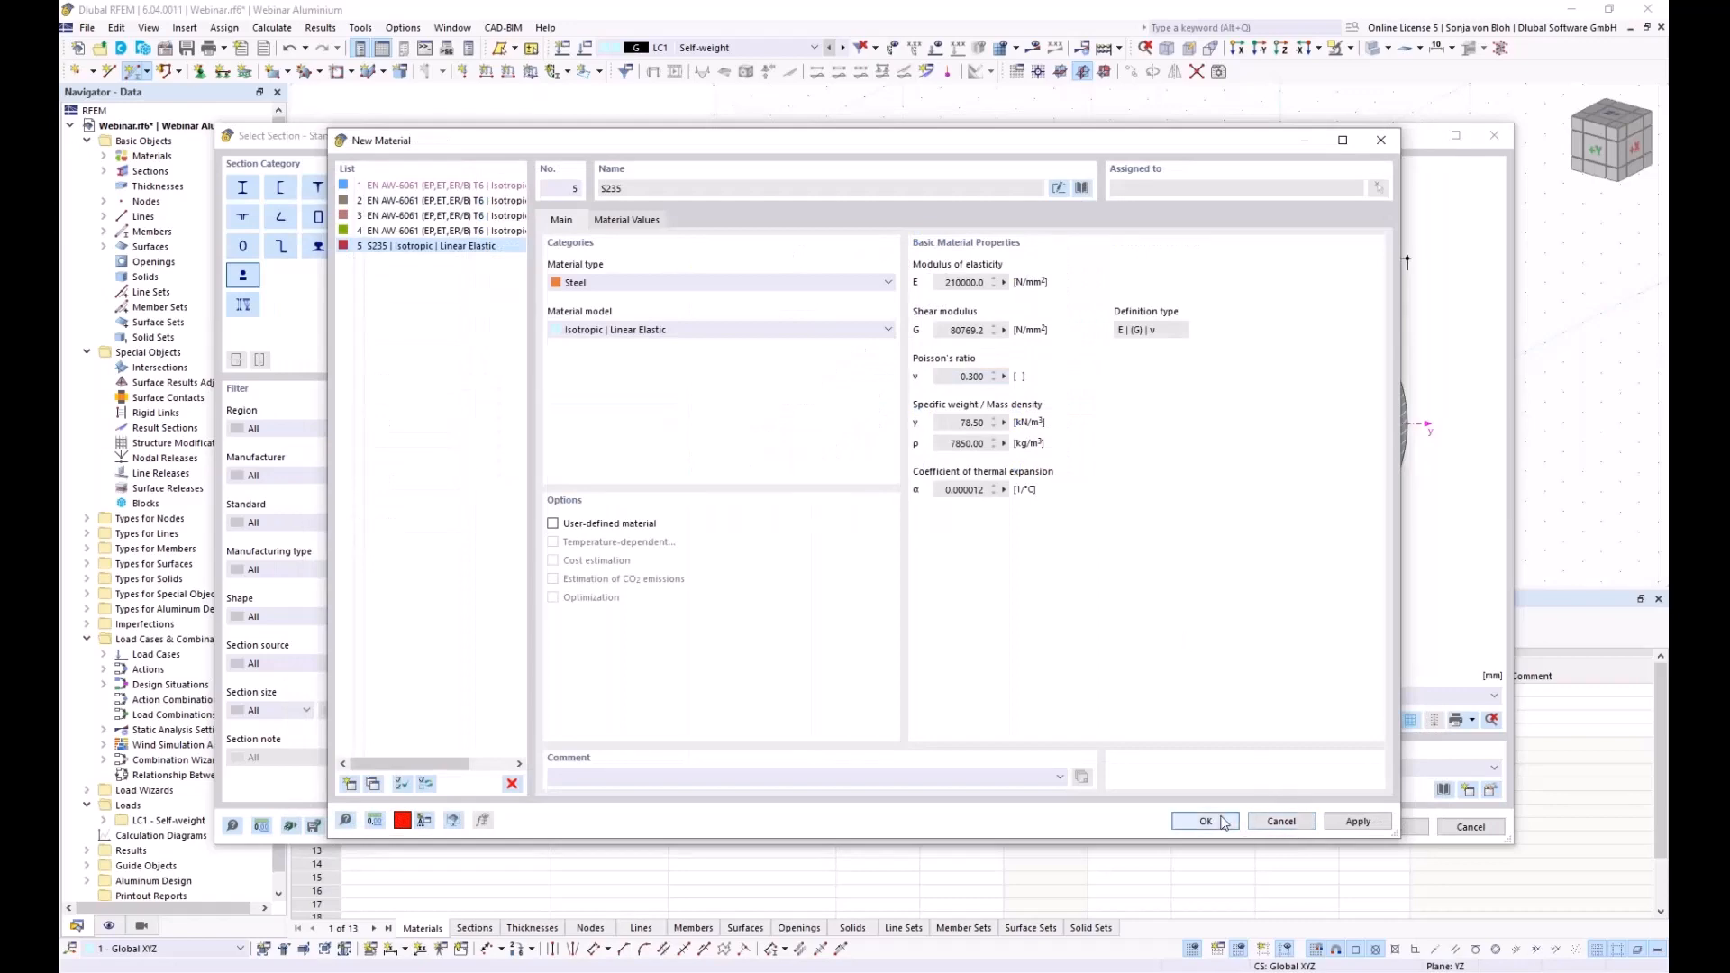
pyautogui.click(1222, 822)
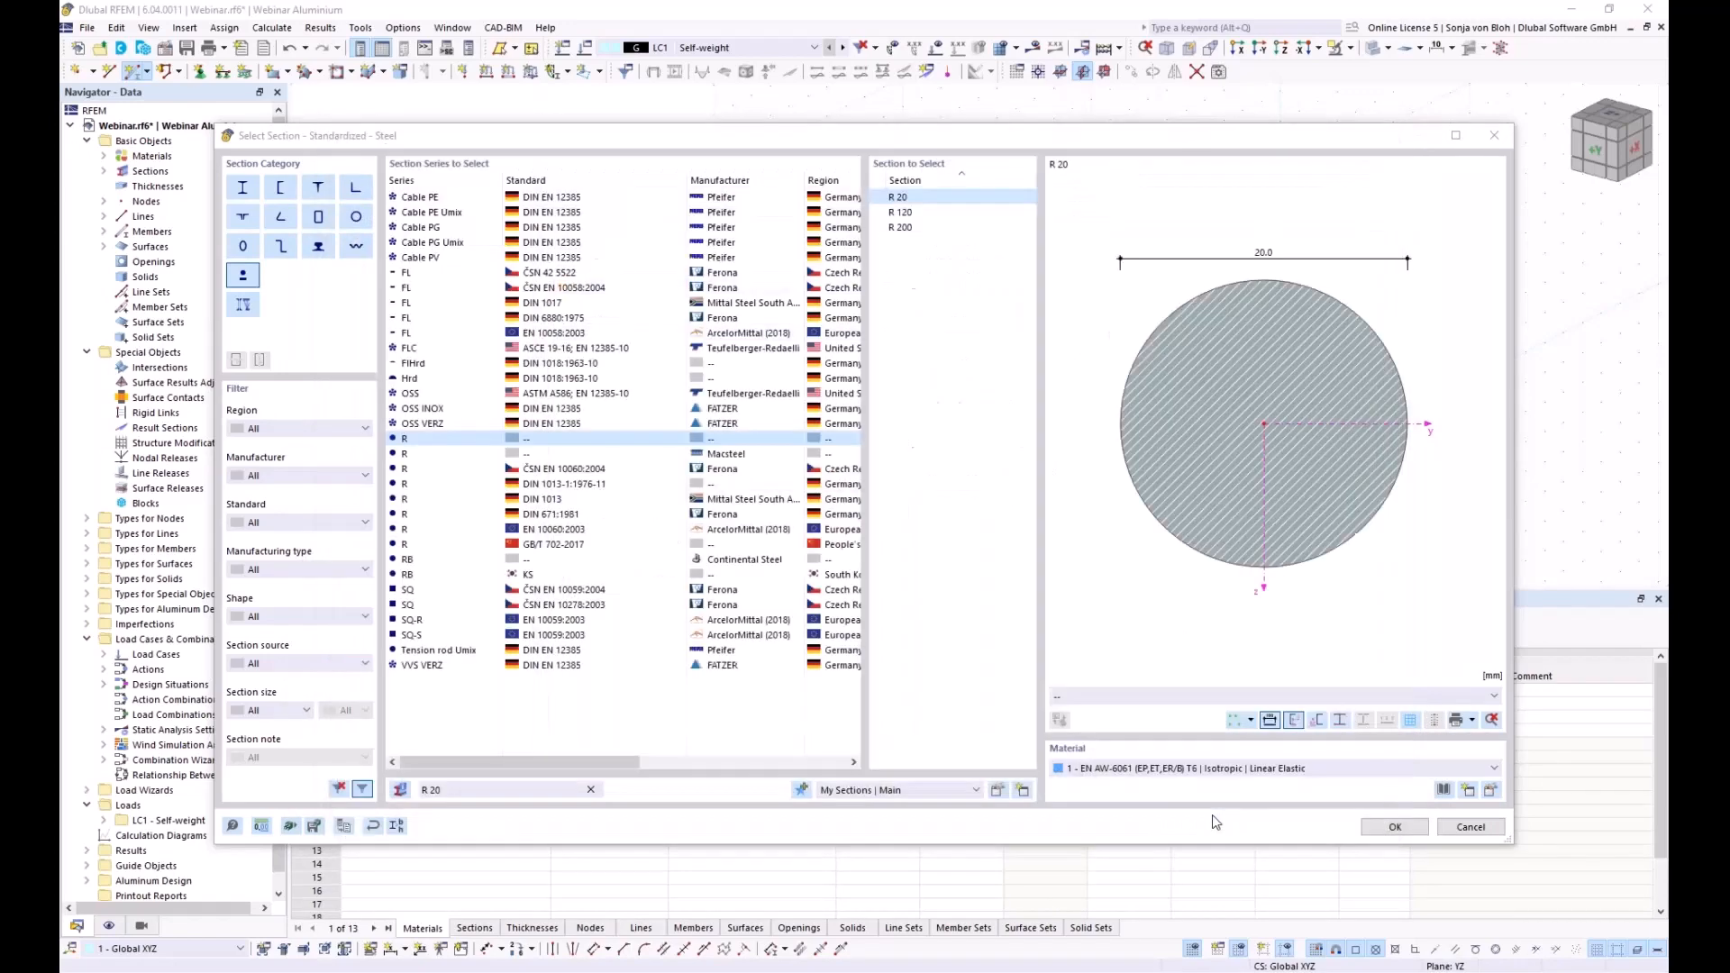
pyautogui.click(1393, 827)
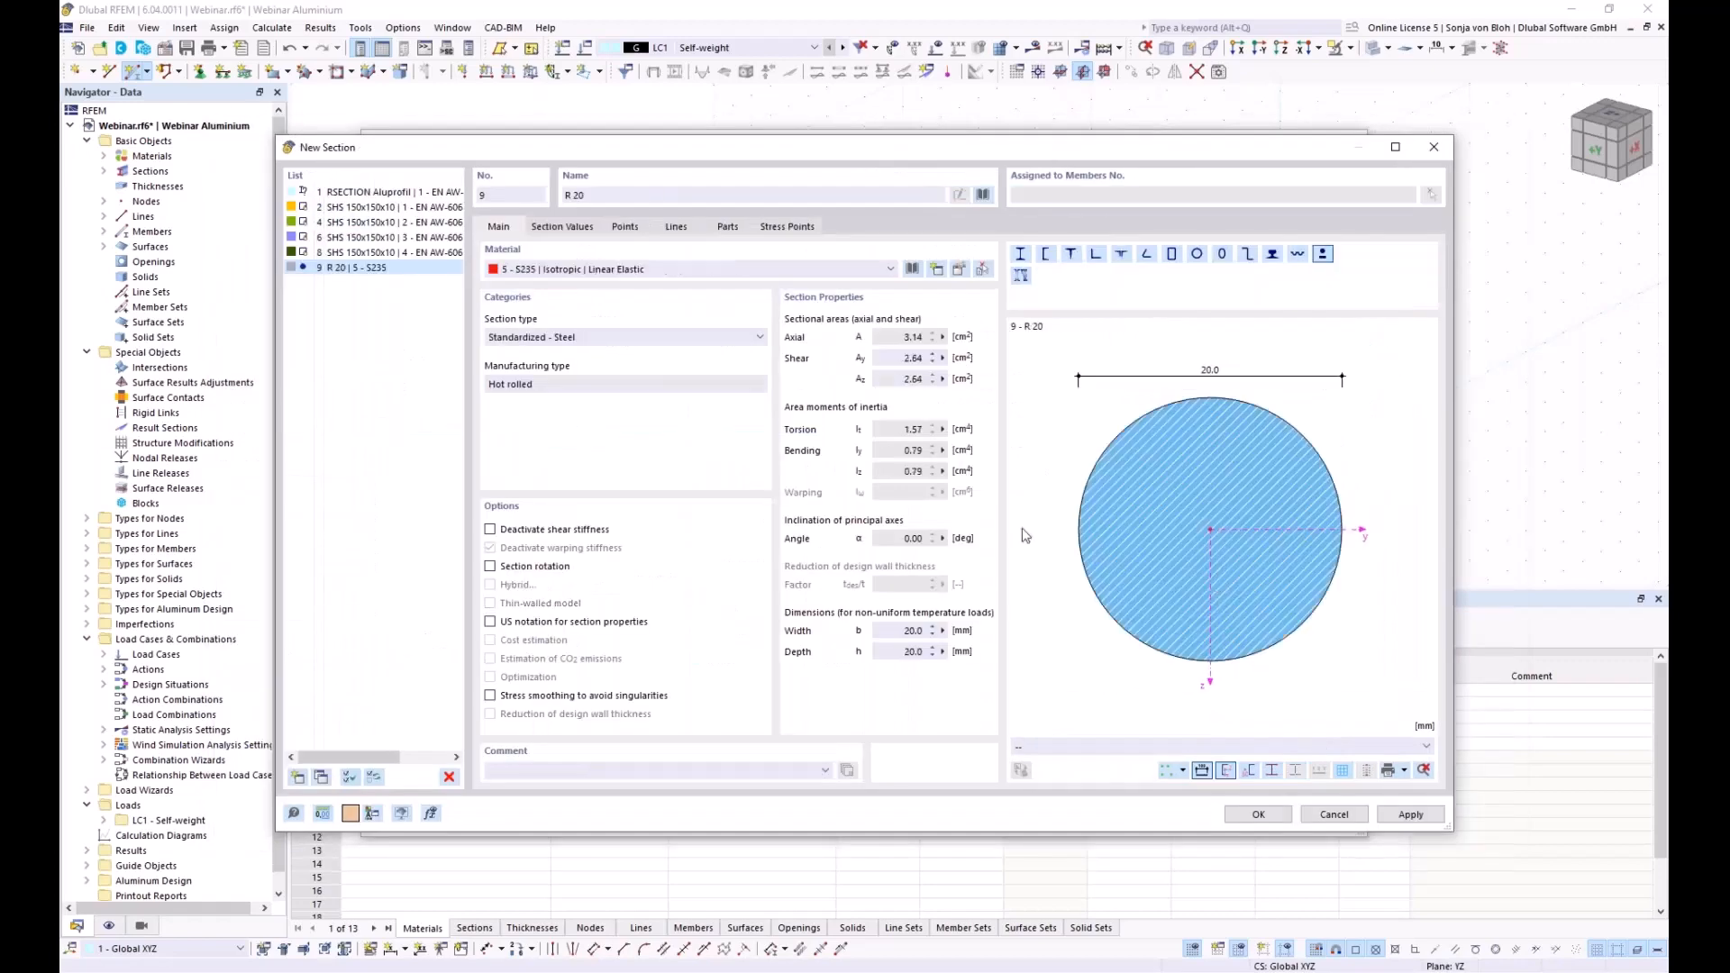
pyautogui.click(1258, 815)
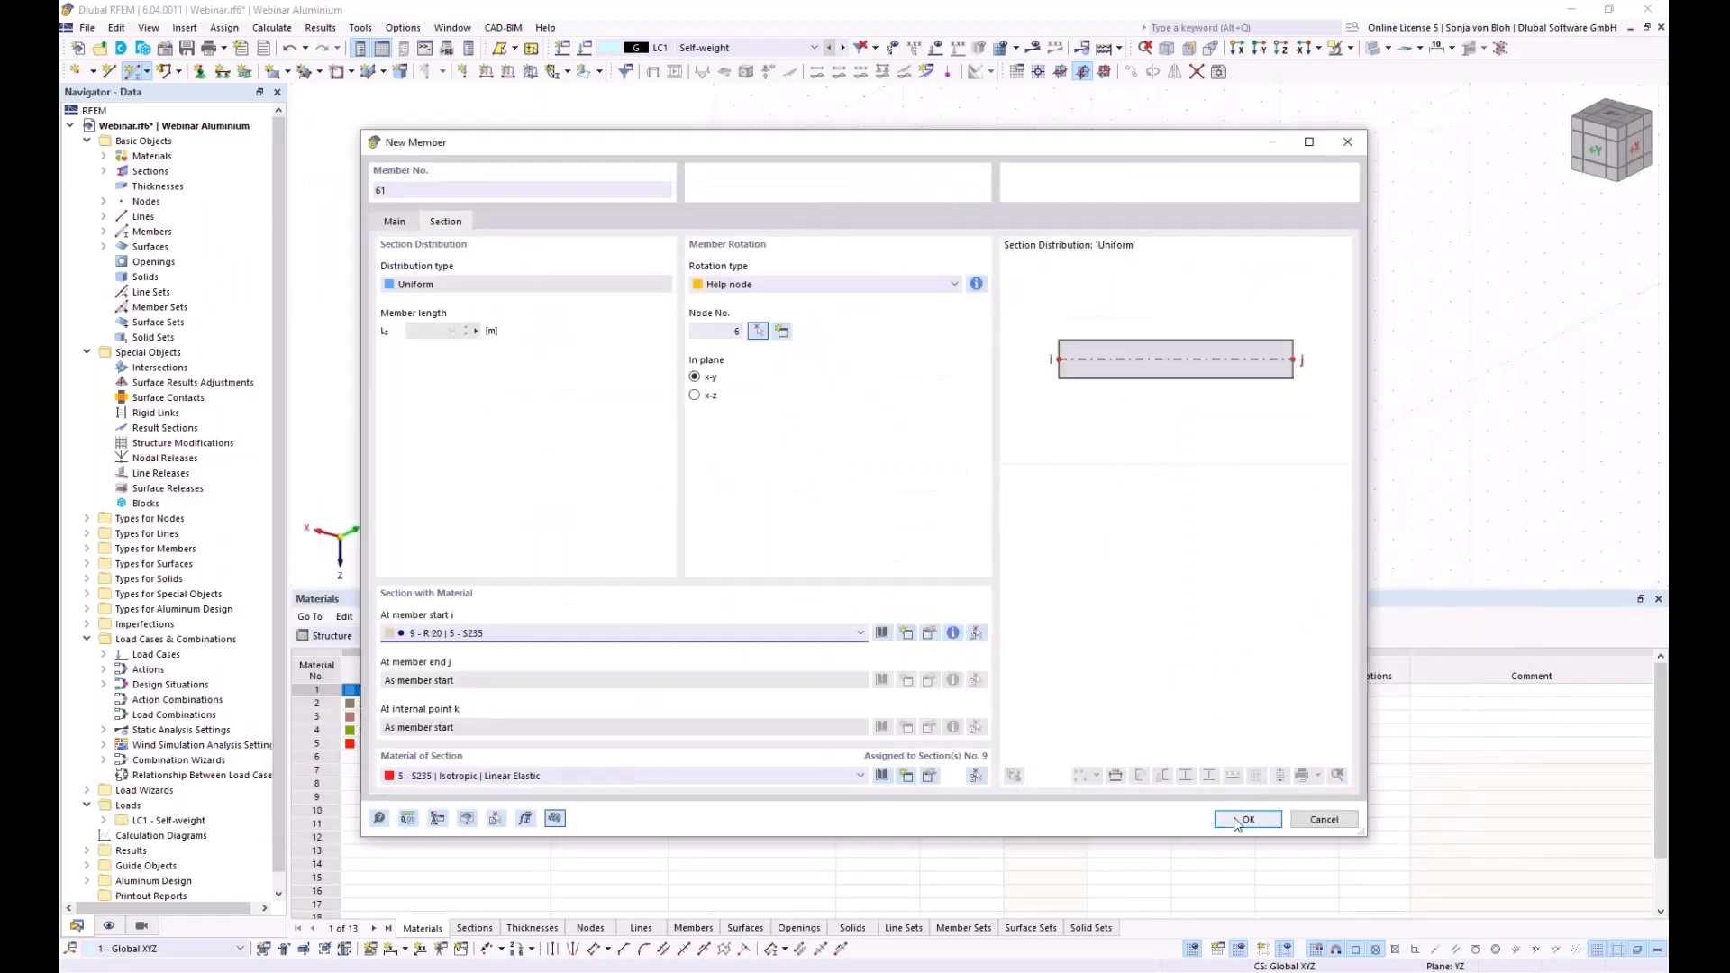
# Set the member rotation type to Angle and confirm the tension member settings
pyautogui.click(781, 286)
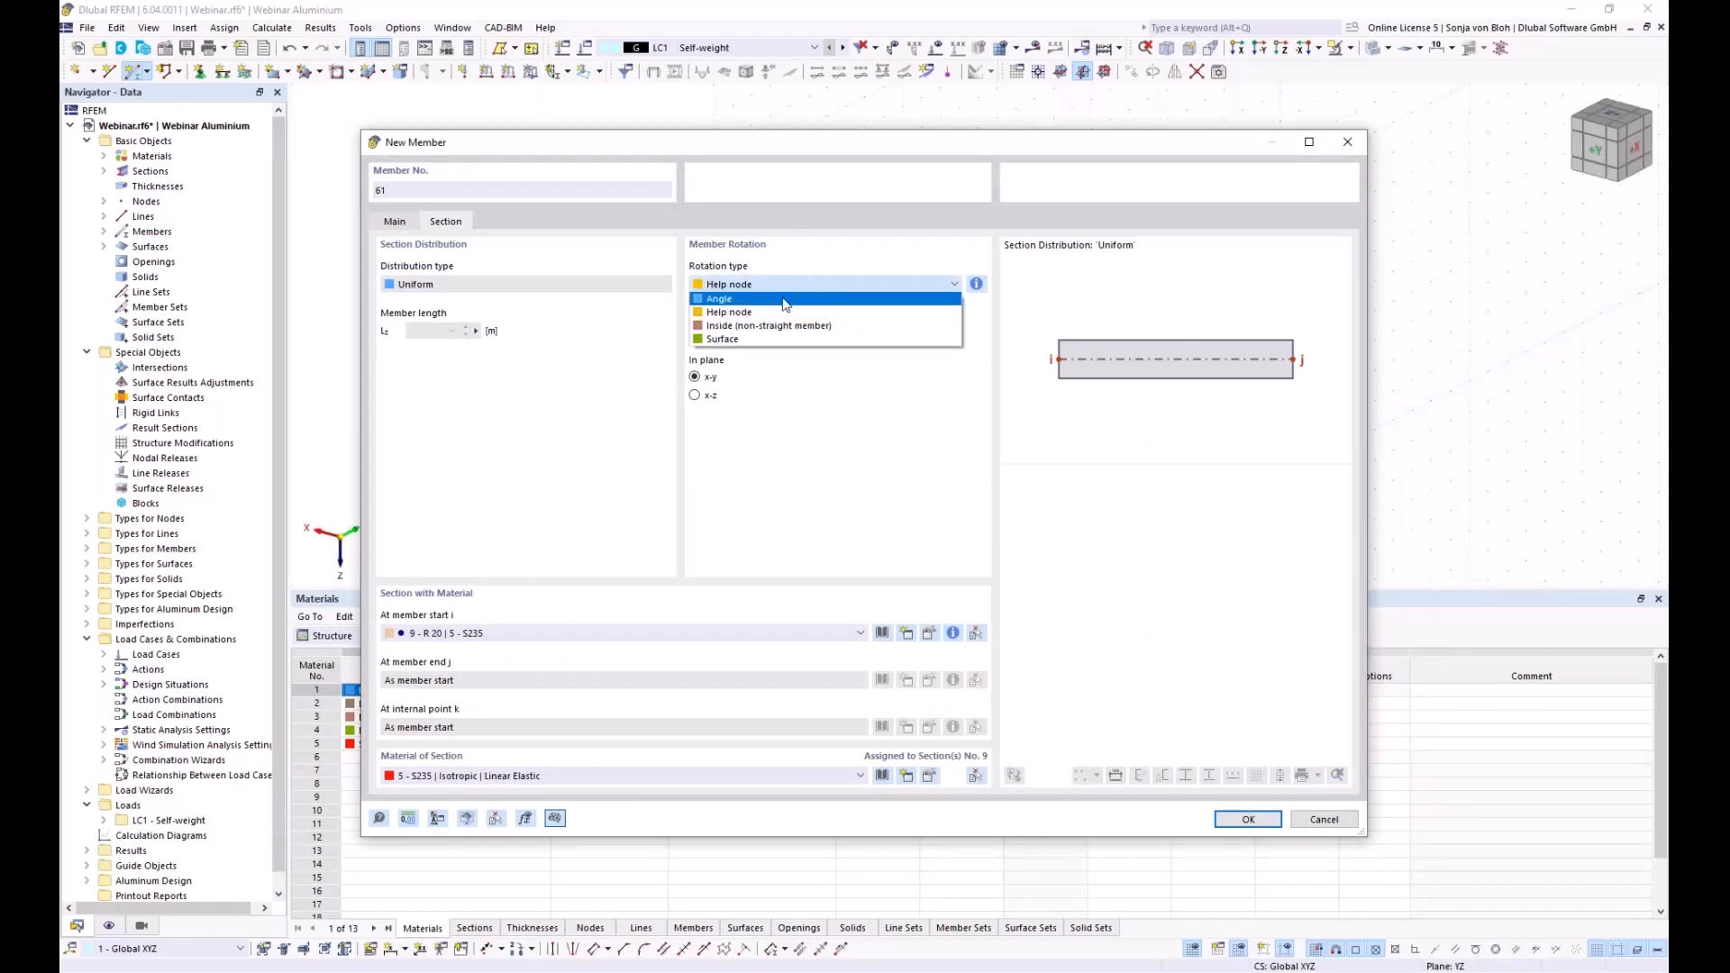
pyautogui.click(784, 300)
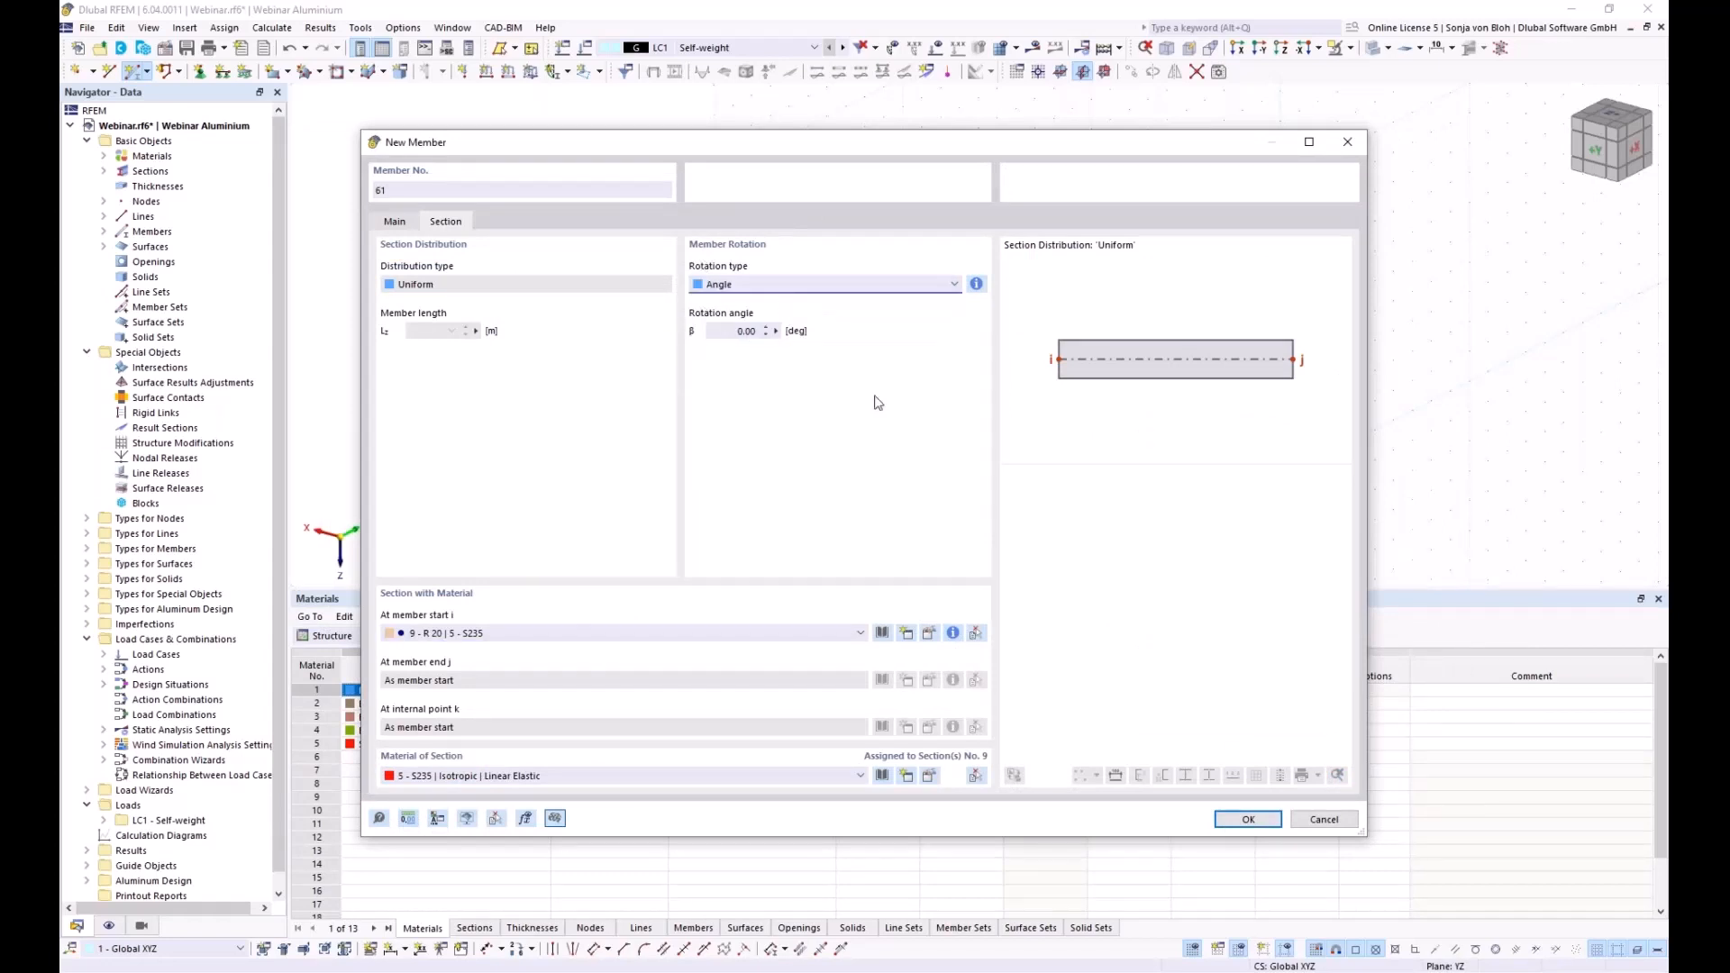
pyautogui.click(1244, 820)
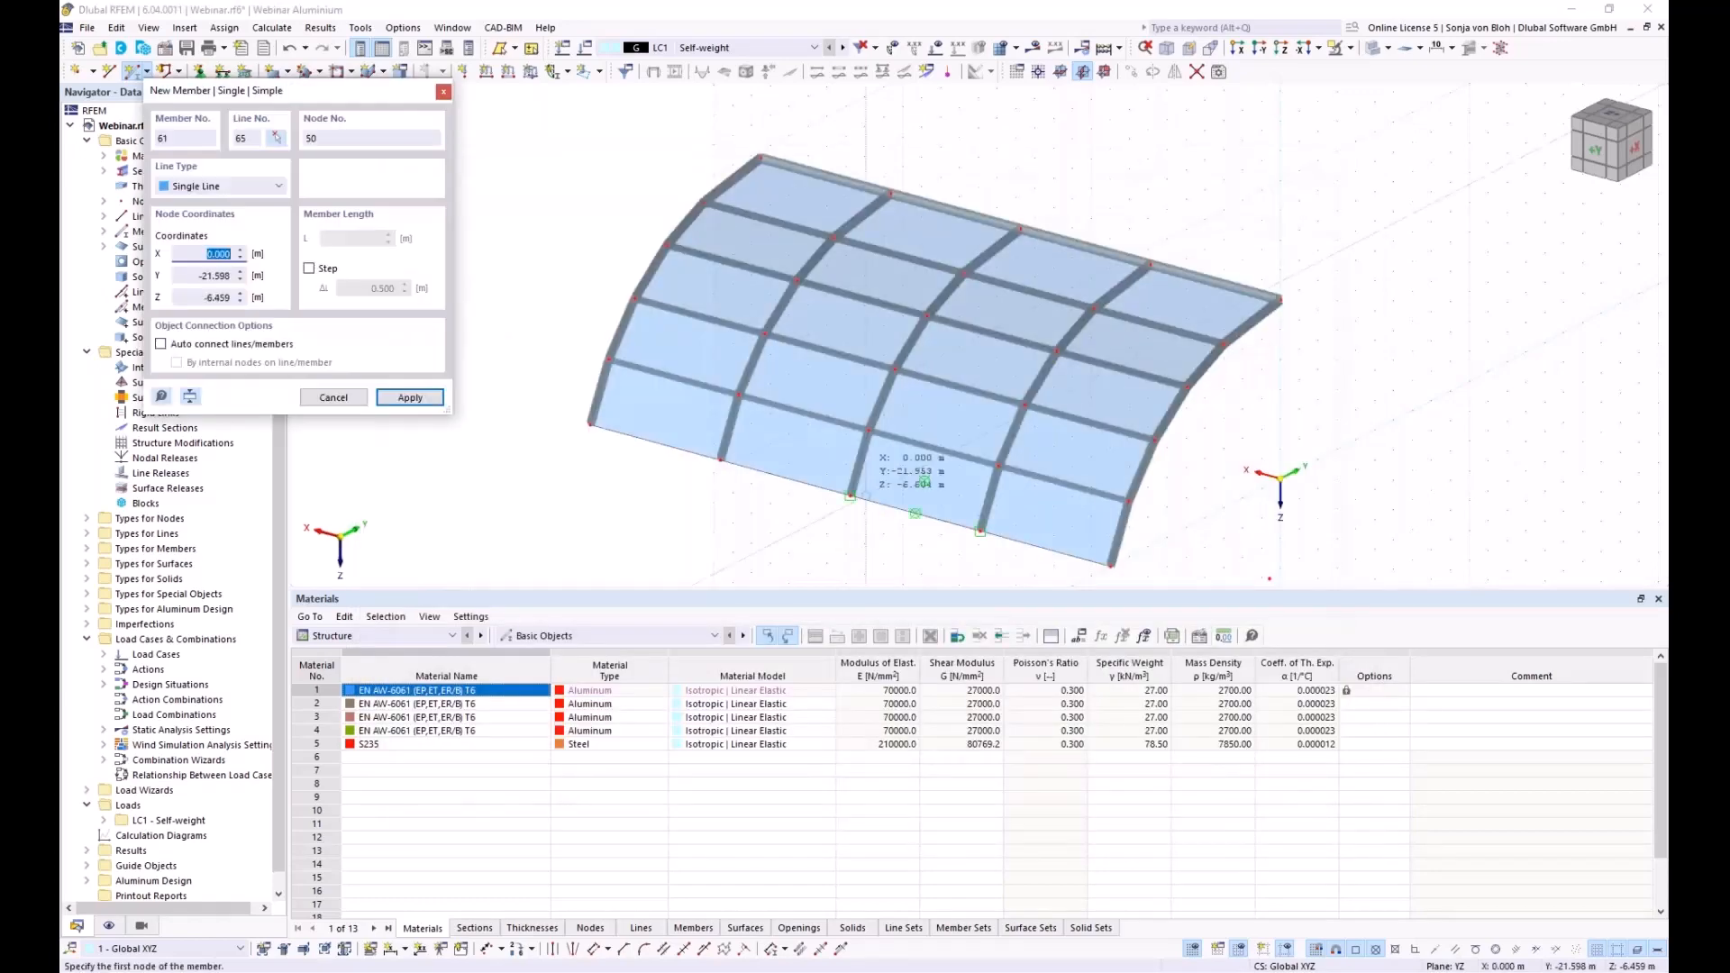
# Draw crossed R 20 tension diagonals in the lower end bays from the eaves
pyautogui.scroll(3, 685, 468)
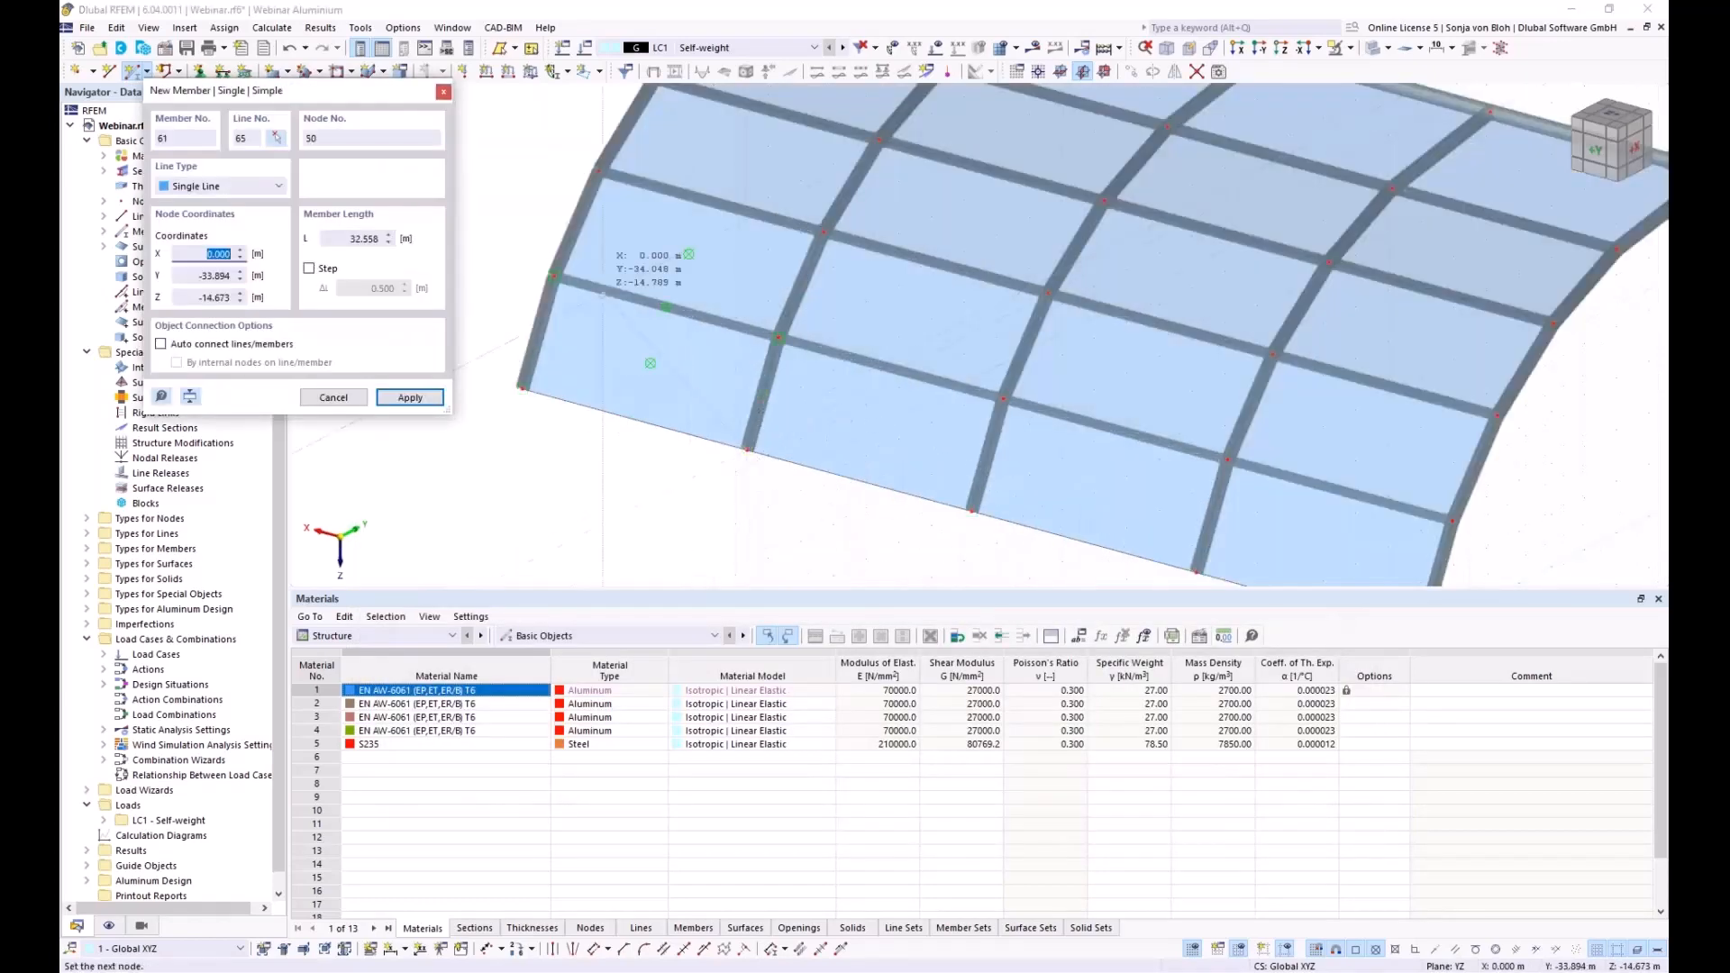
pyautogui.click(634, 420)
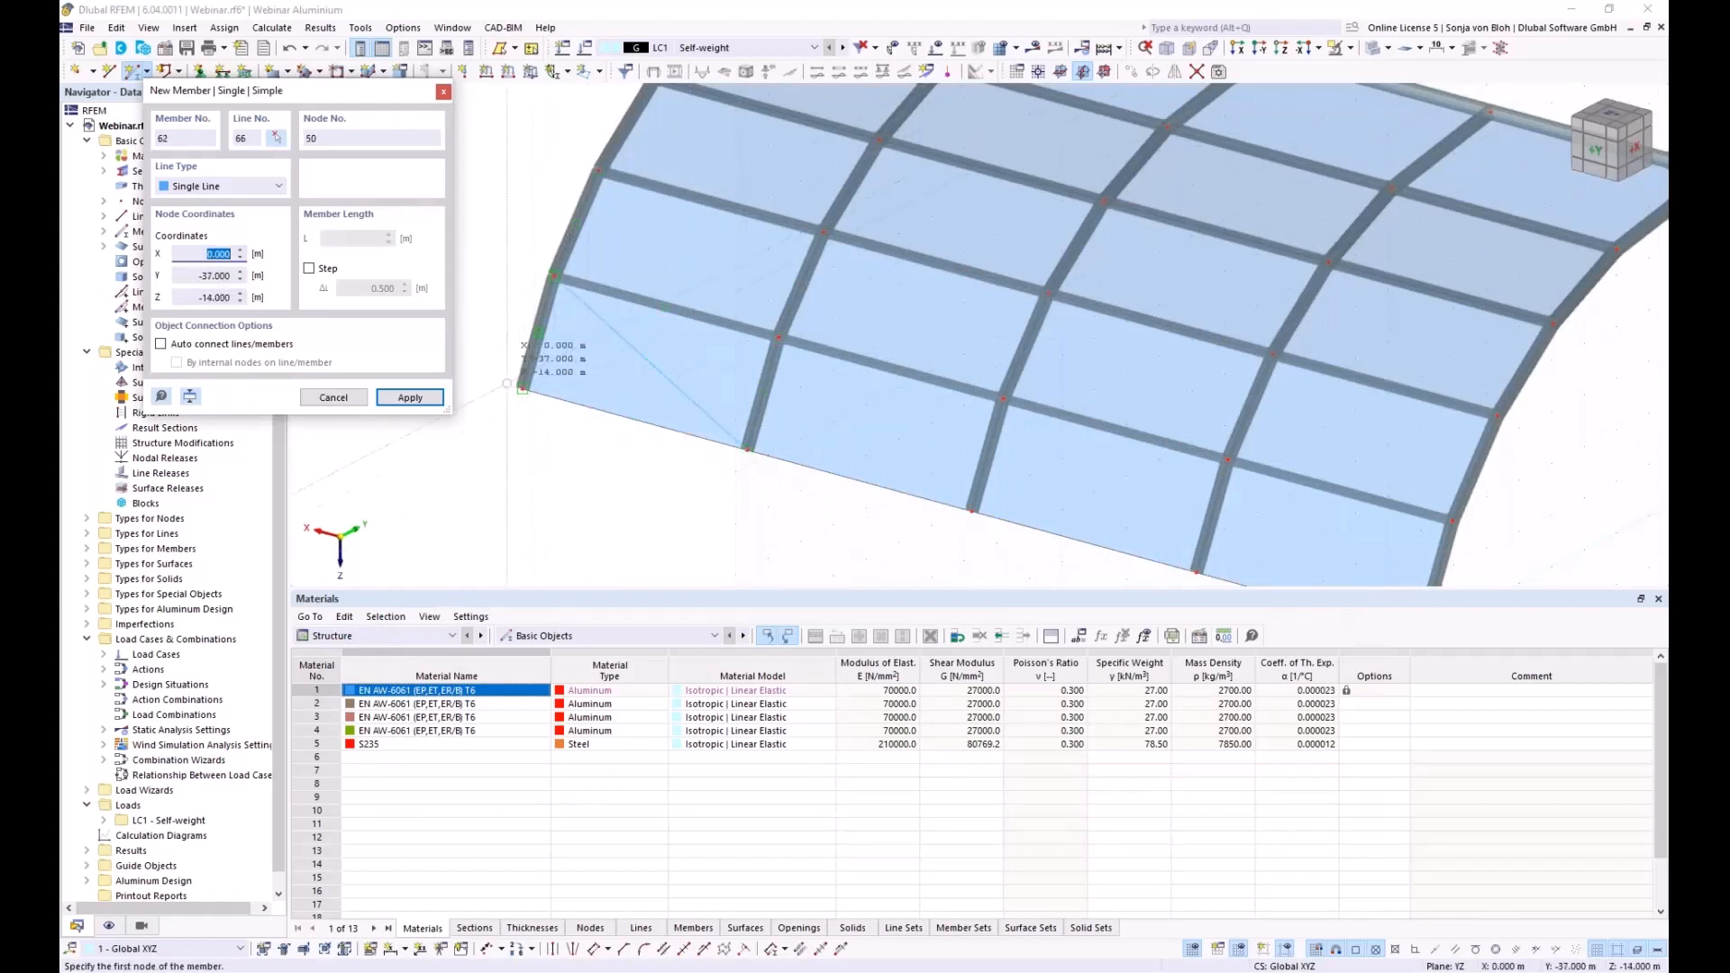
pyautogui.click(522, 390)
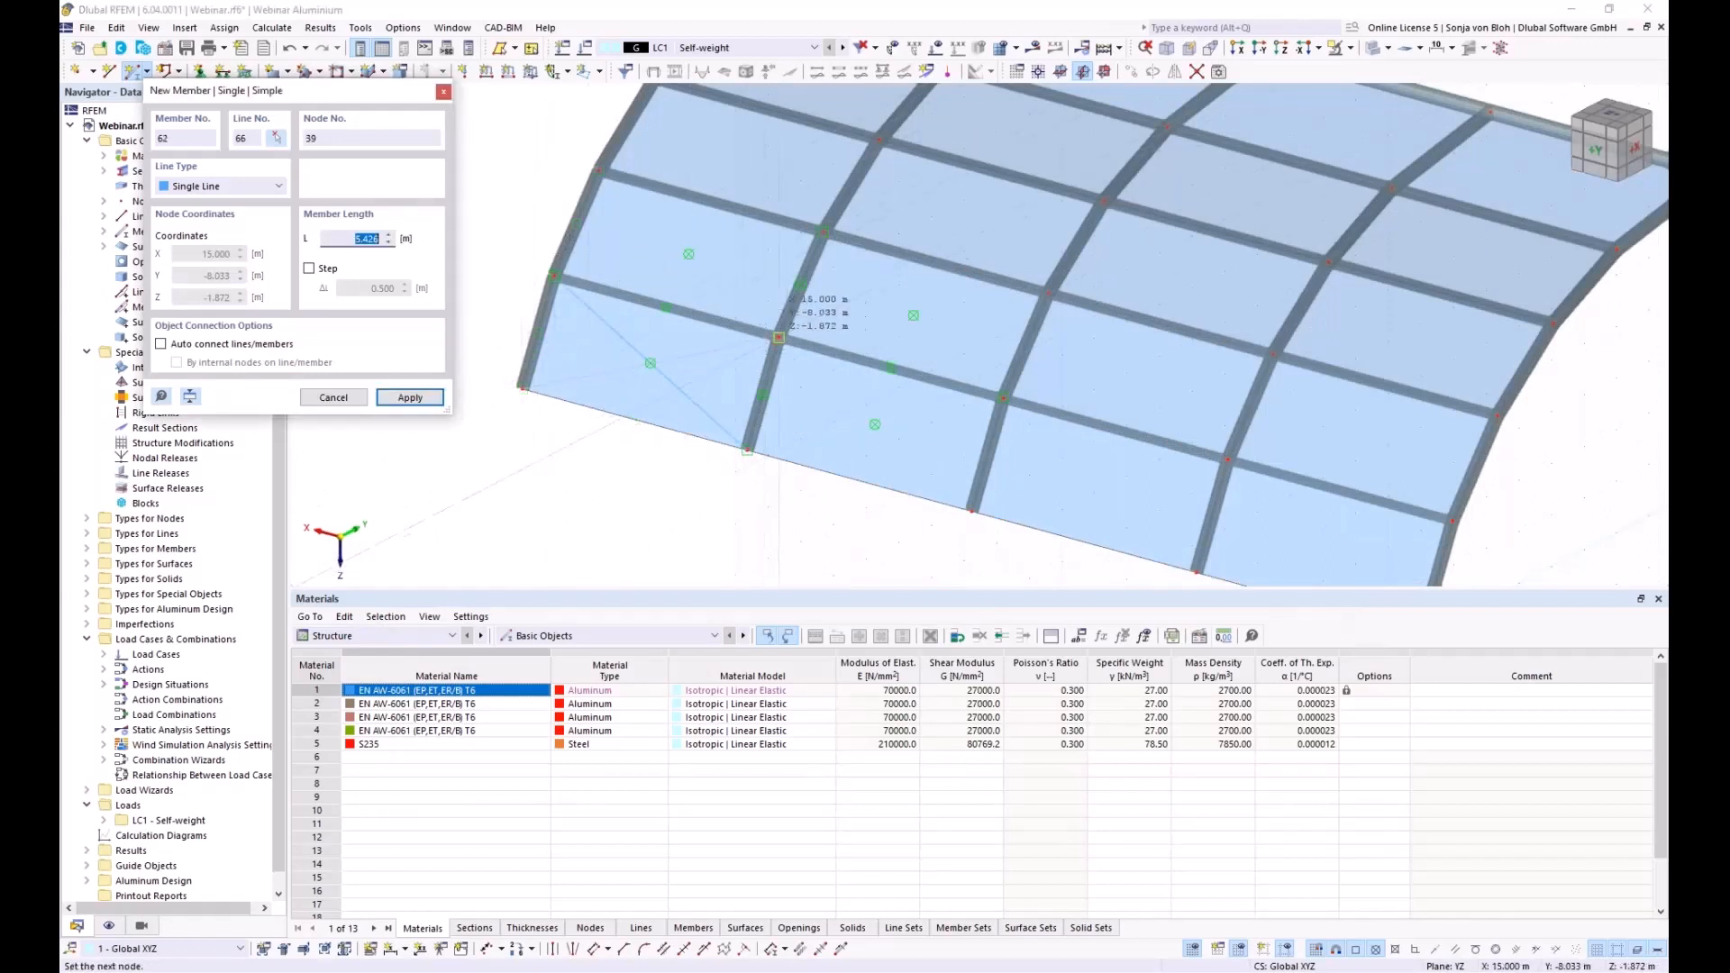
pyautogui.click(778, 338)
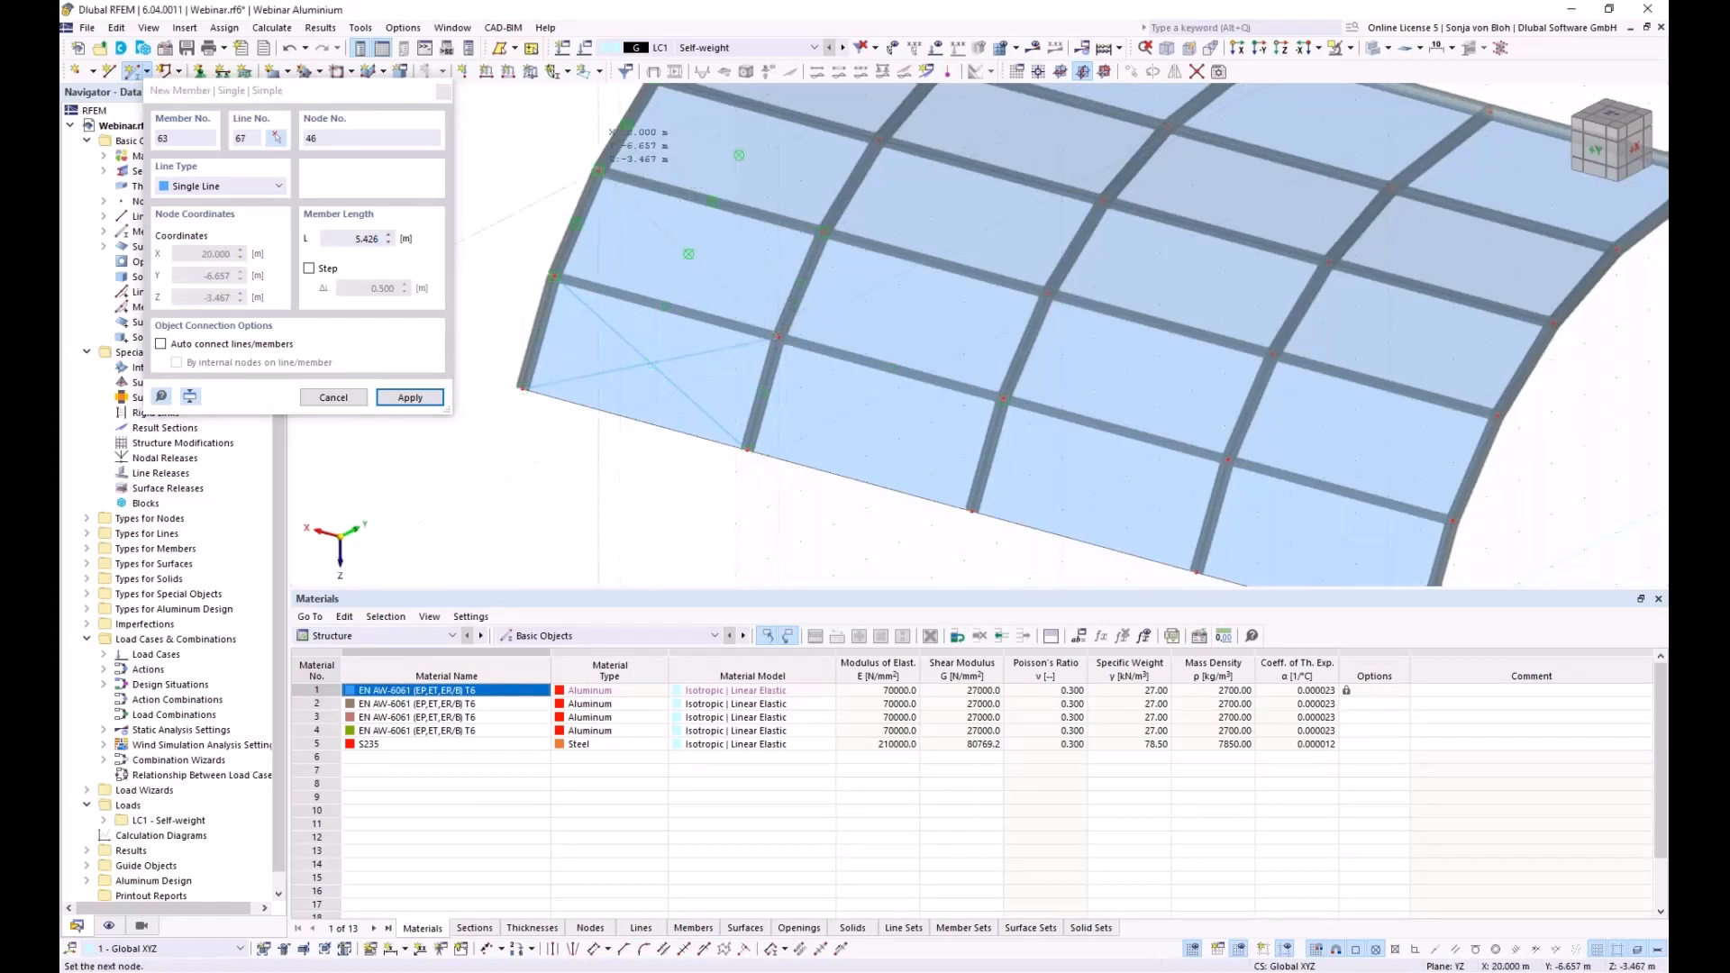
pyautogui.click(583, 266)
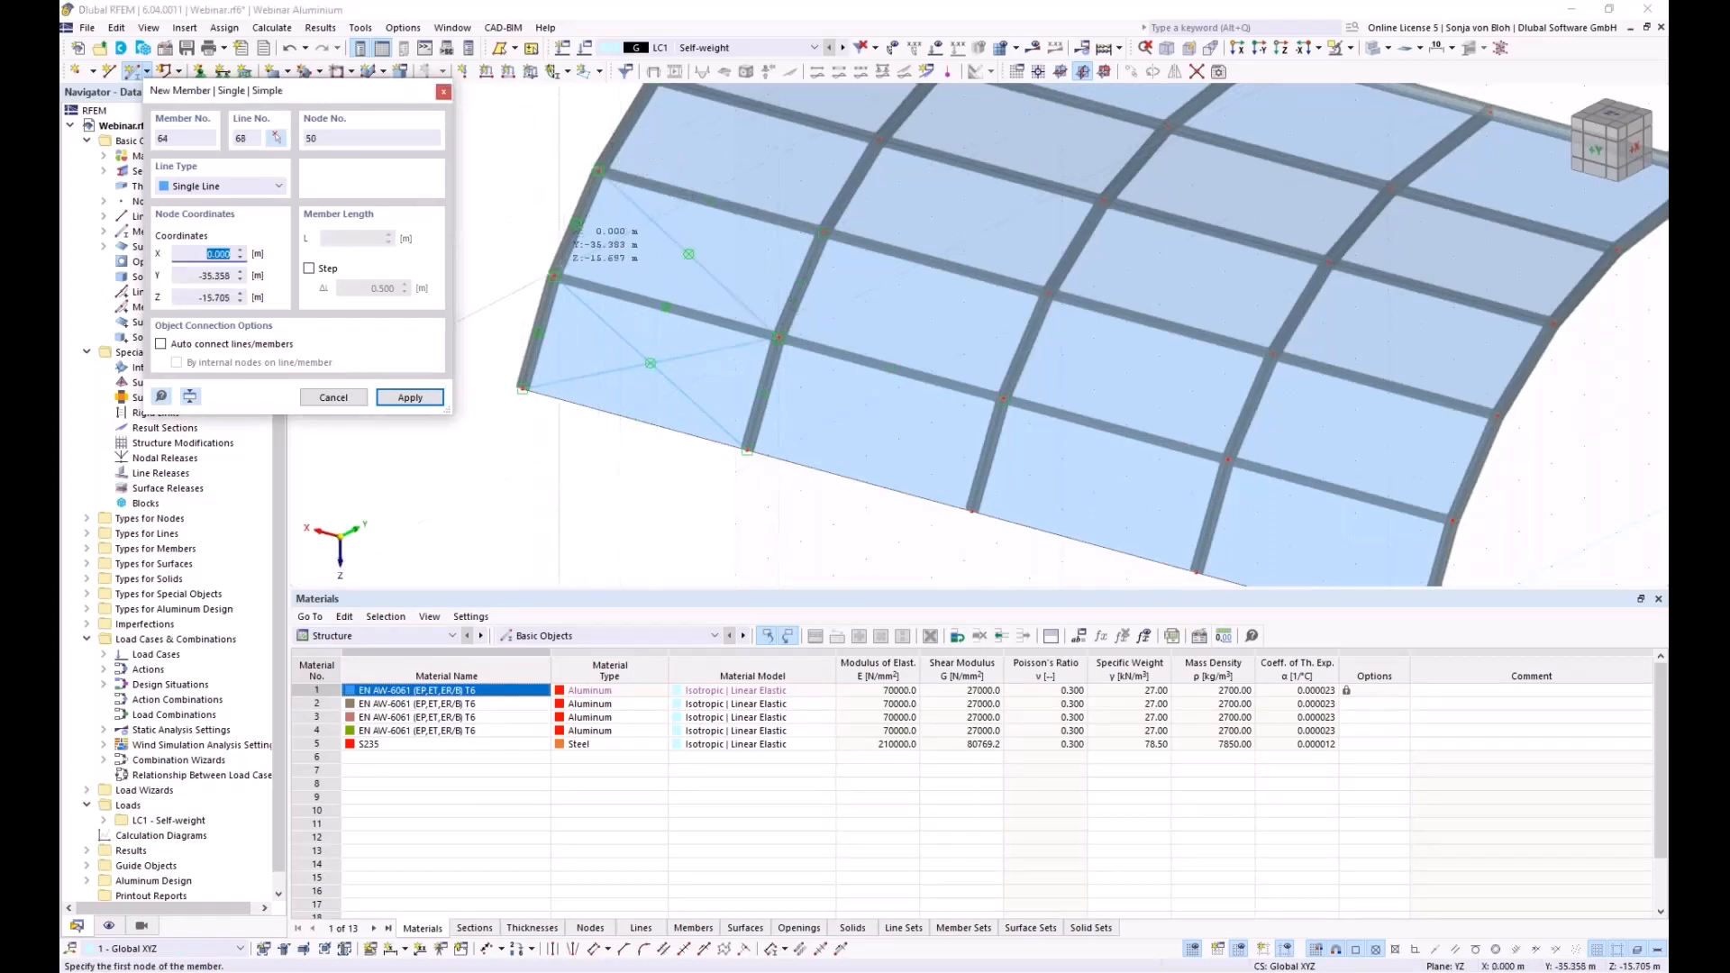
pyautogui.click(553, 274)
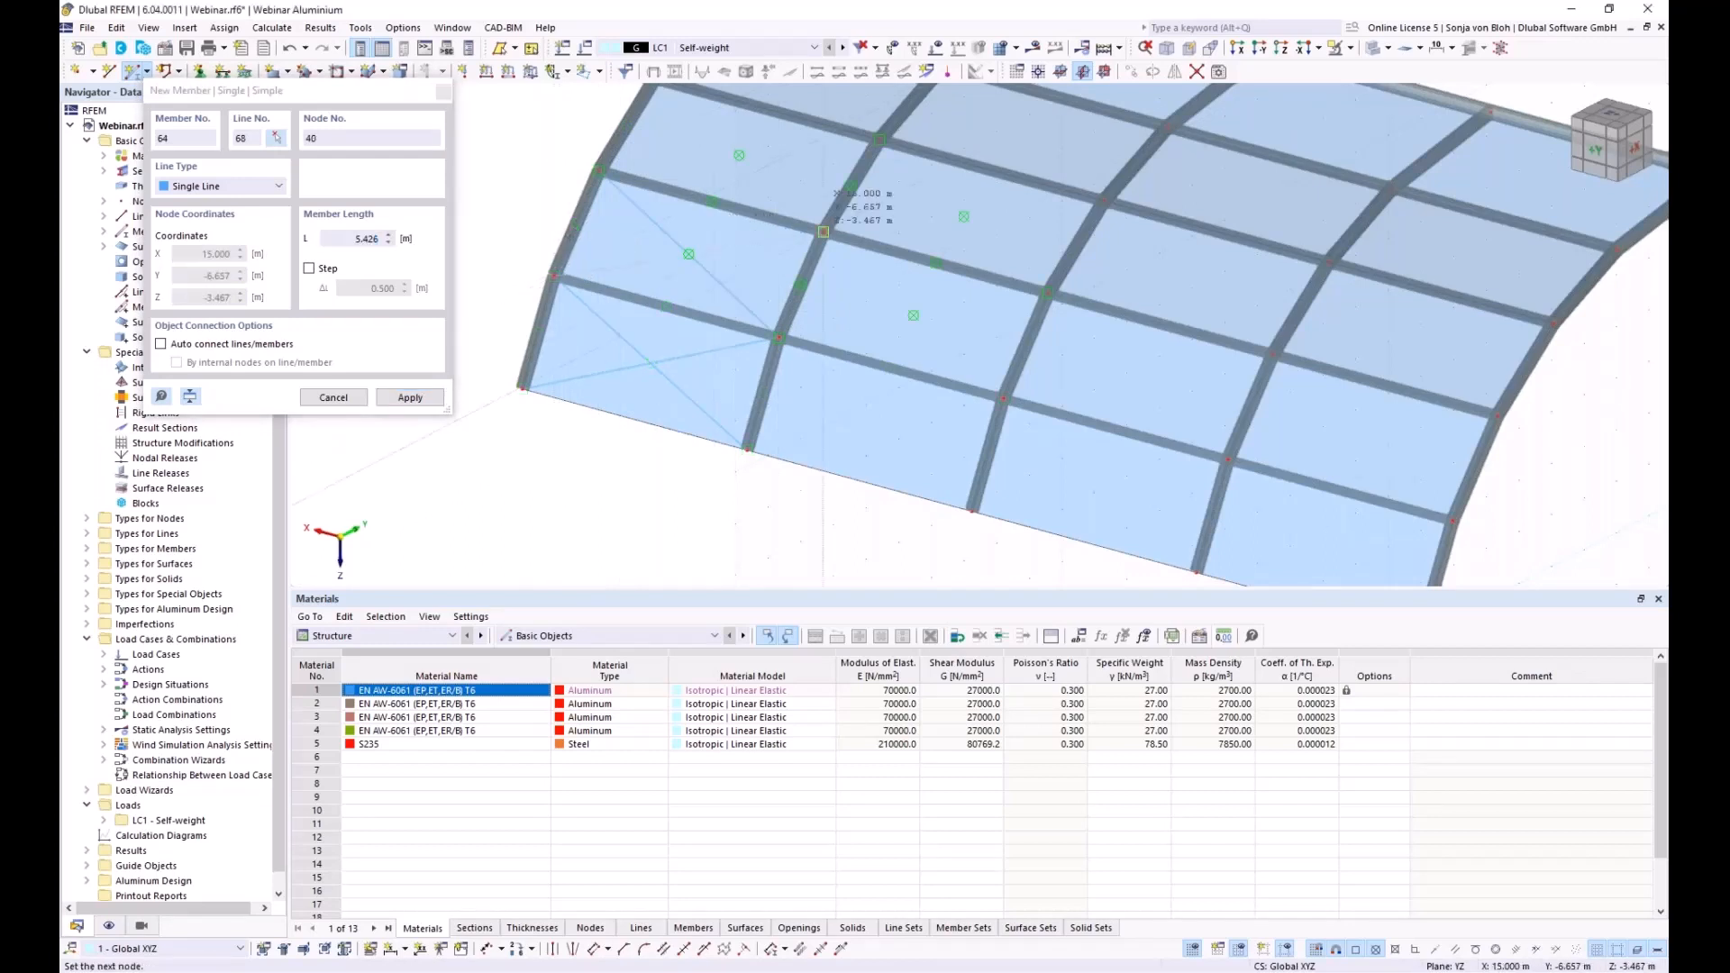
pyautogui.click(823, 231)
# Continue the crossed diagonals through the upper bays to the crown, between nodes 41–48
pyautogui.moveTo(743, 112); pyautogui.dragTo(722, 311, button='middle')
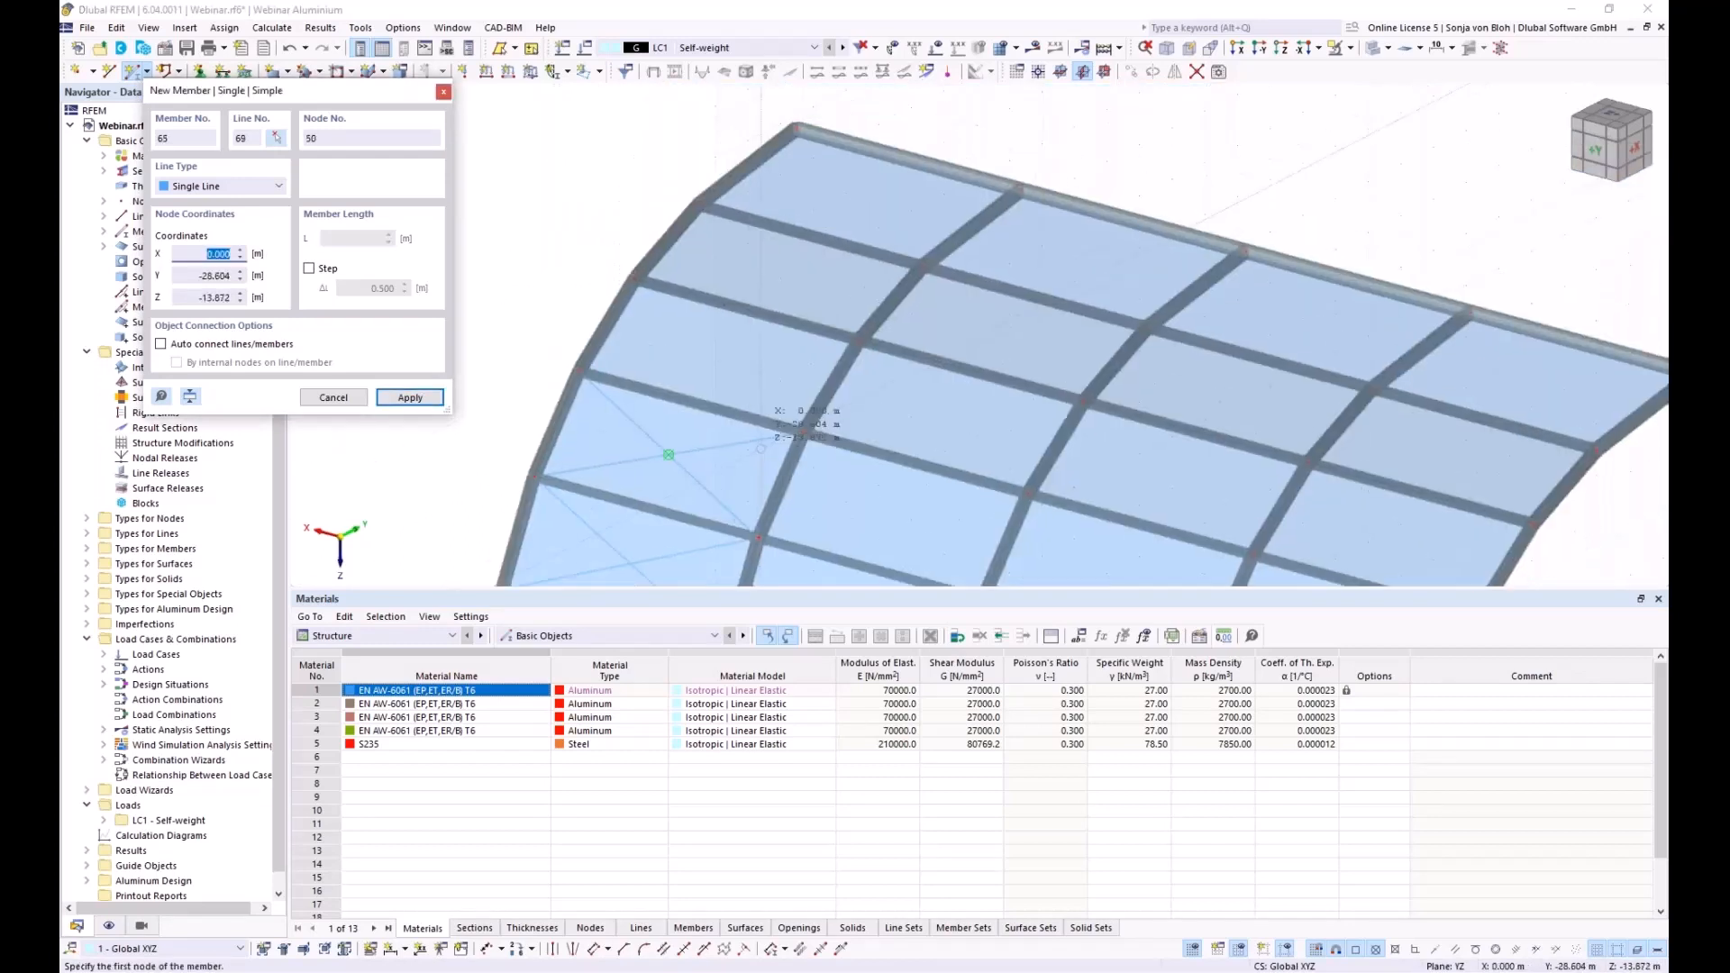
pyautogui.click(803, 432)
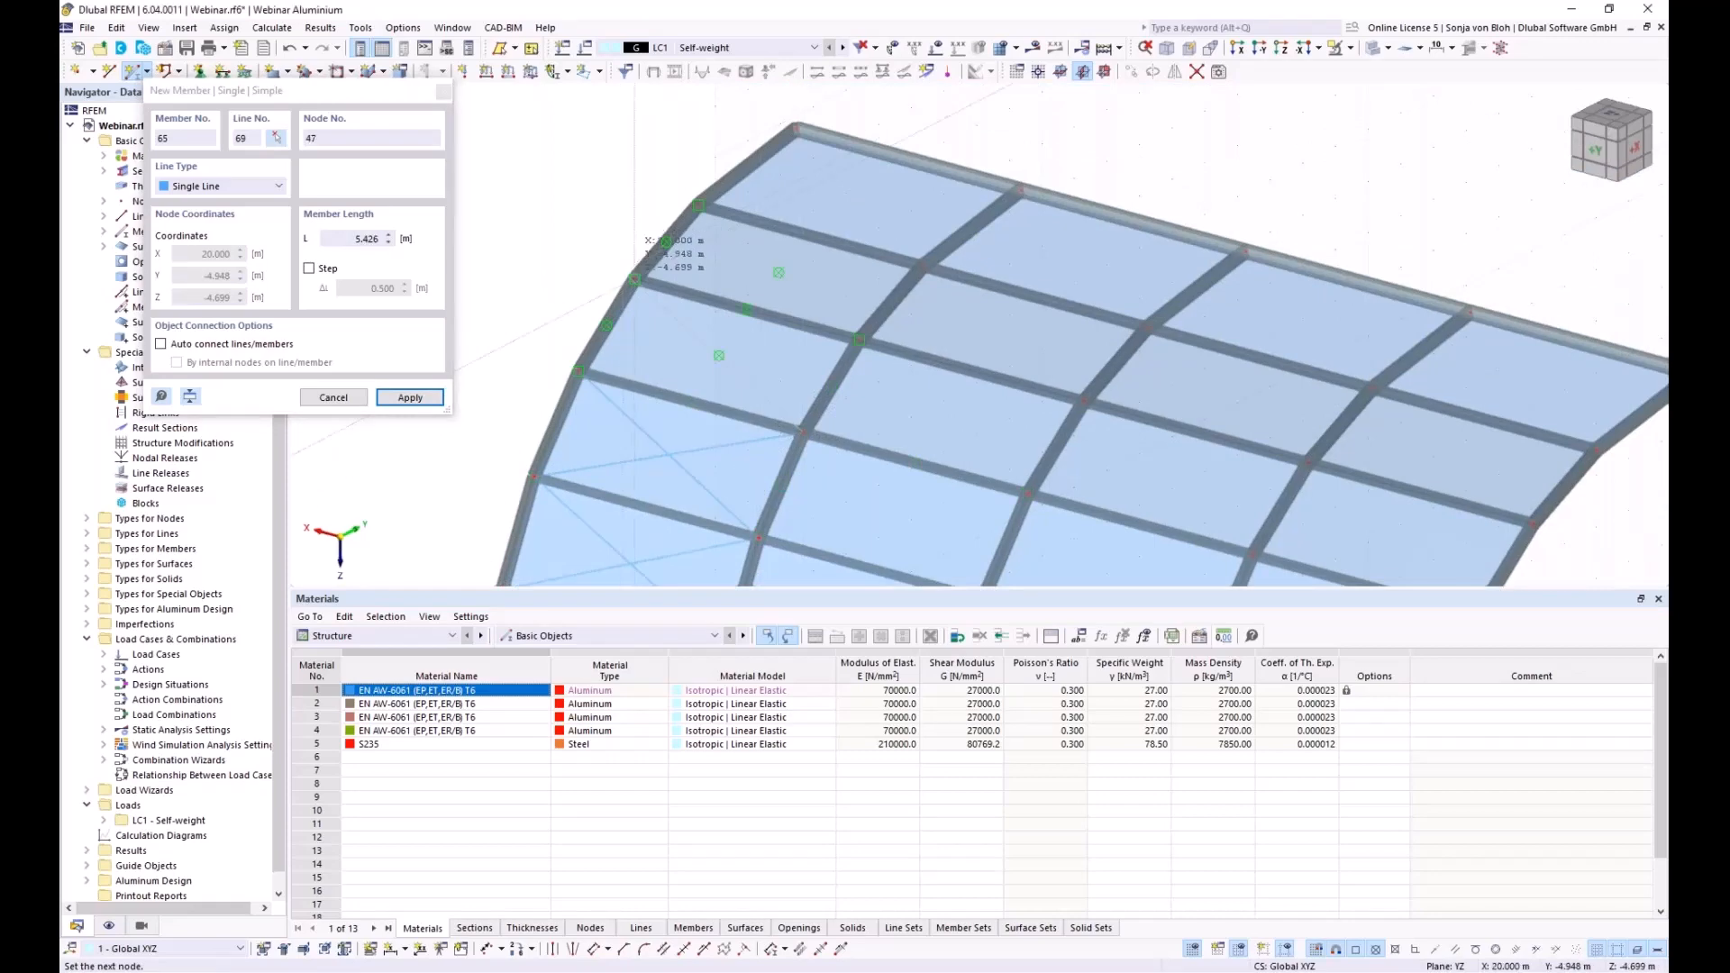
pyautogui.click(619, 379)
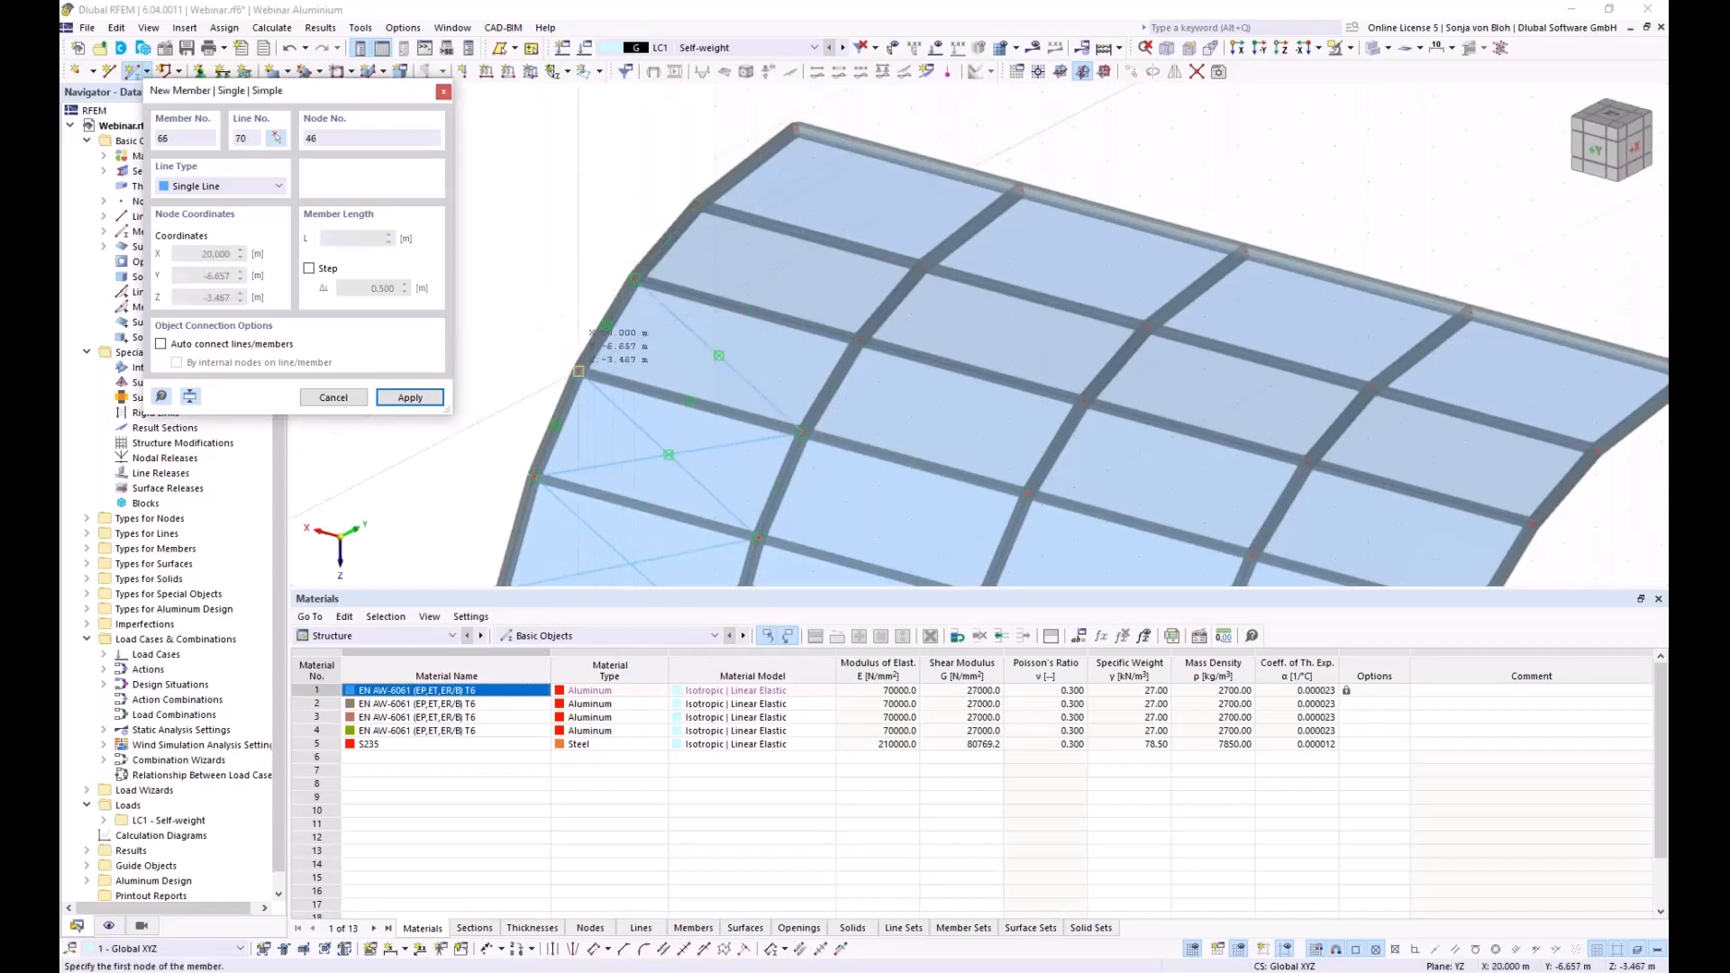
pyautogui.click(578, 370)
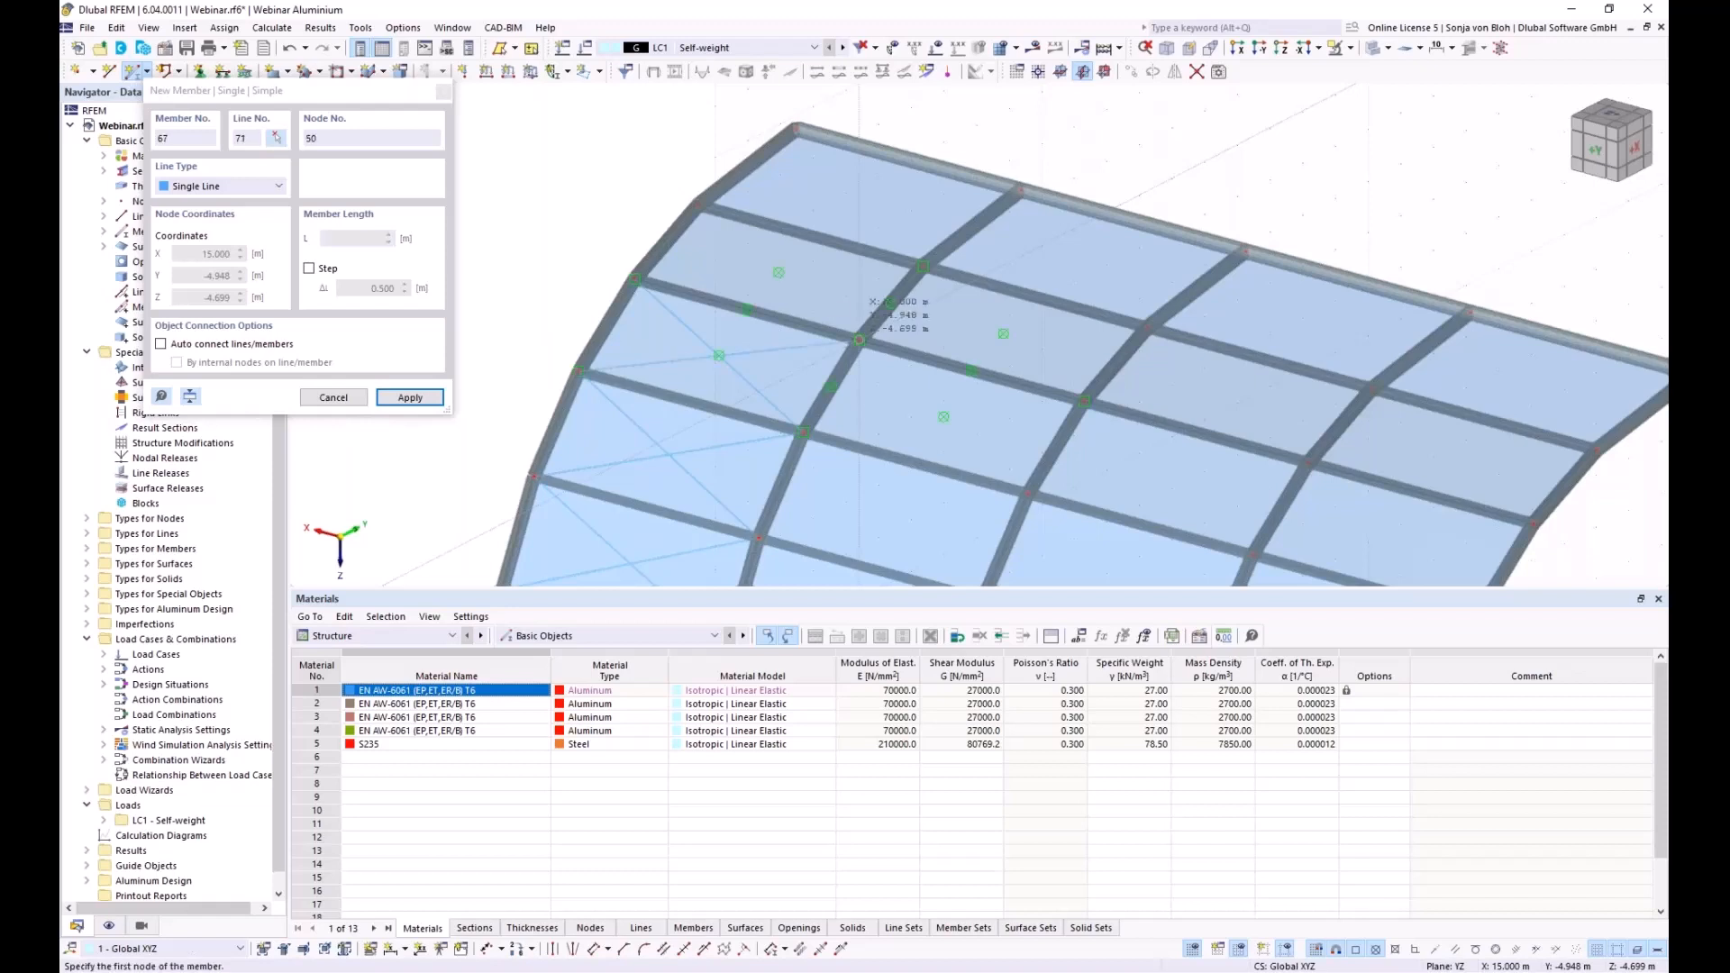
pyautogui.click(858, 340)
pyautogui.click(779, 272)
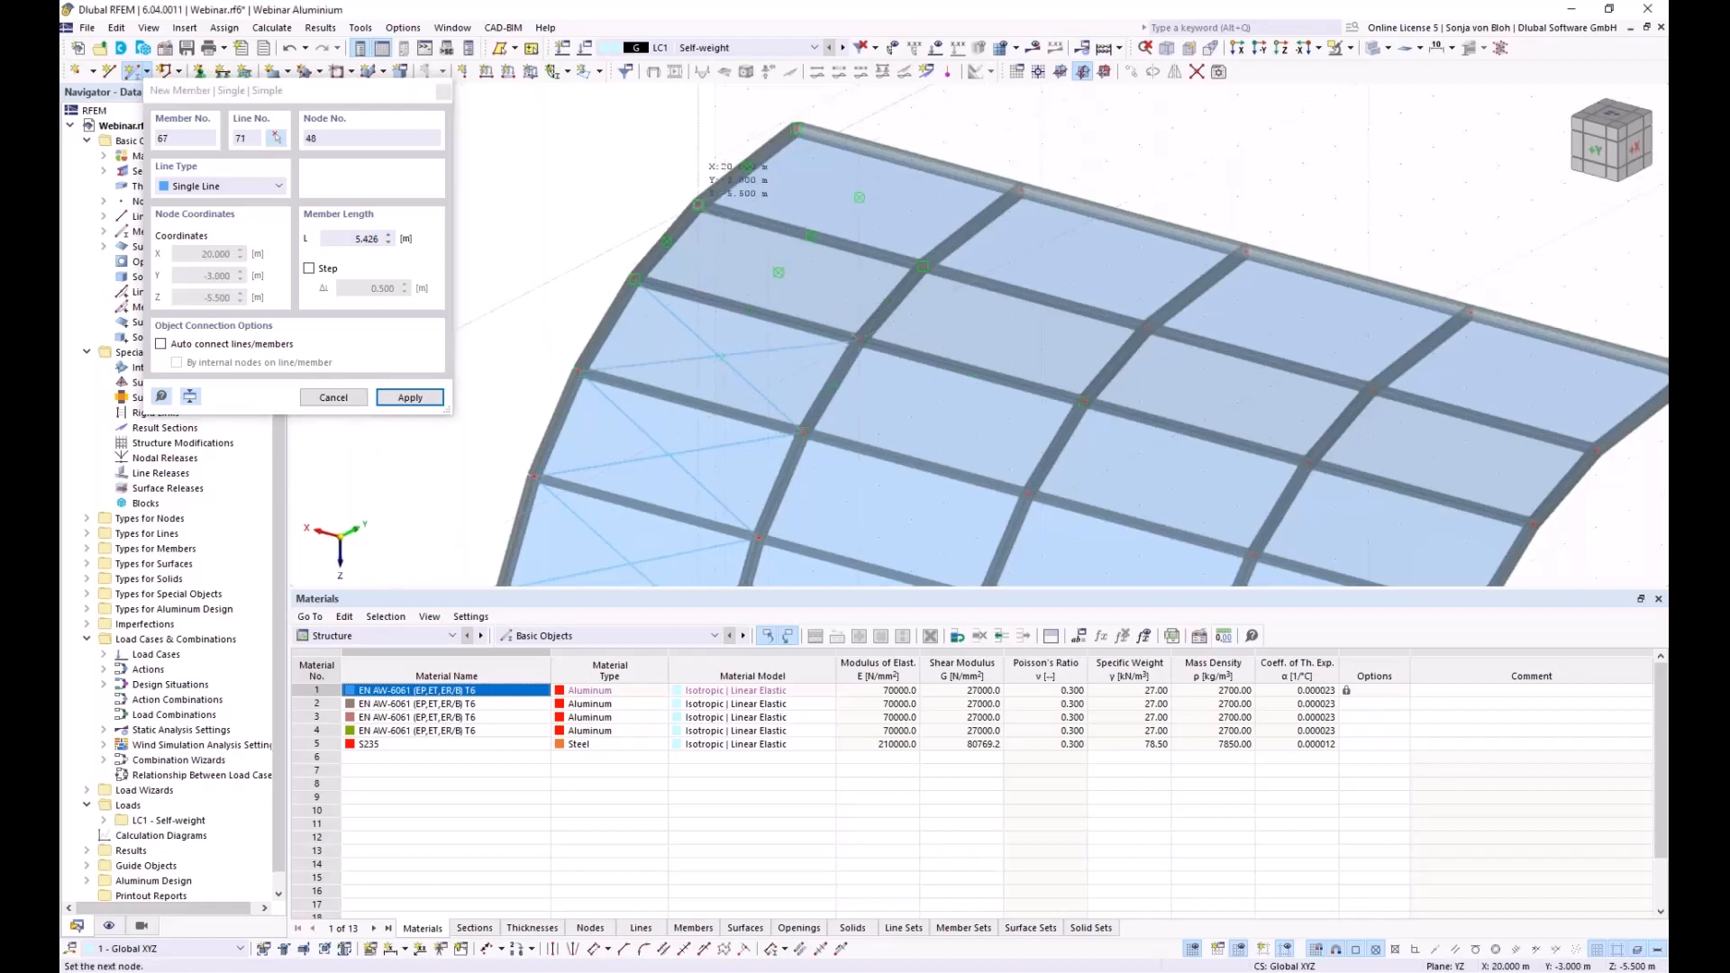
pyautogui.click(635, 280)
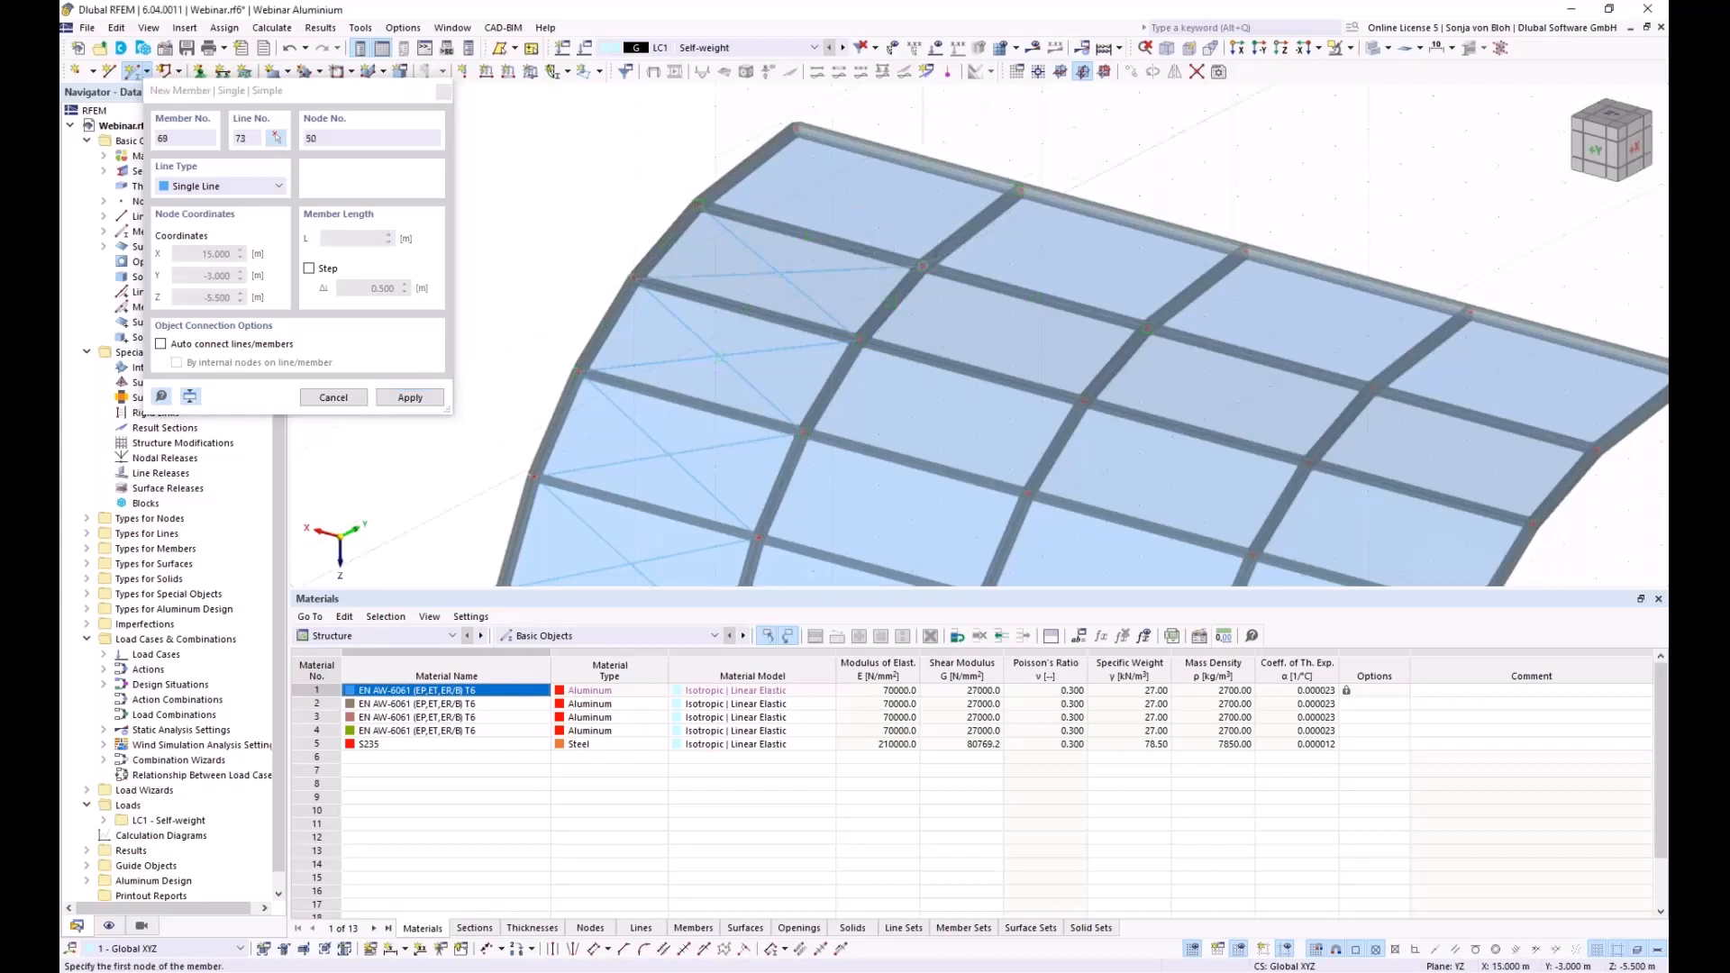
pyautogui.click(924, 221)
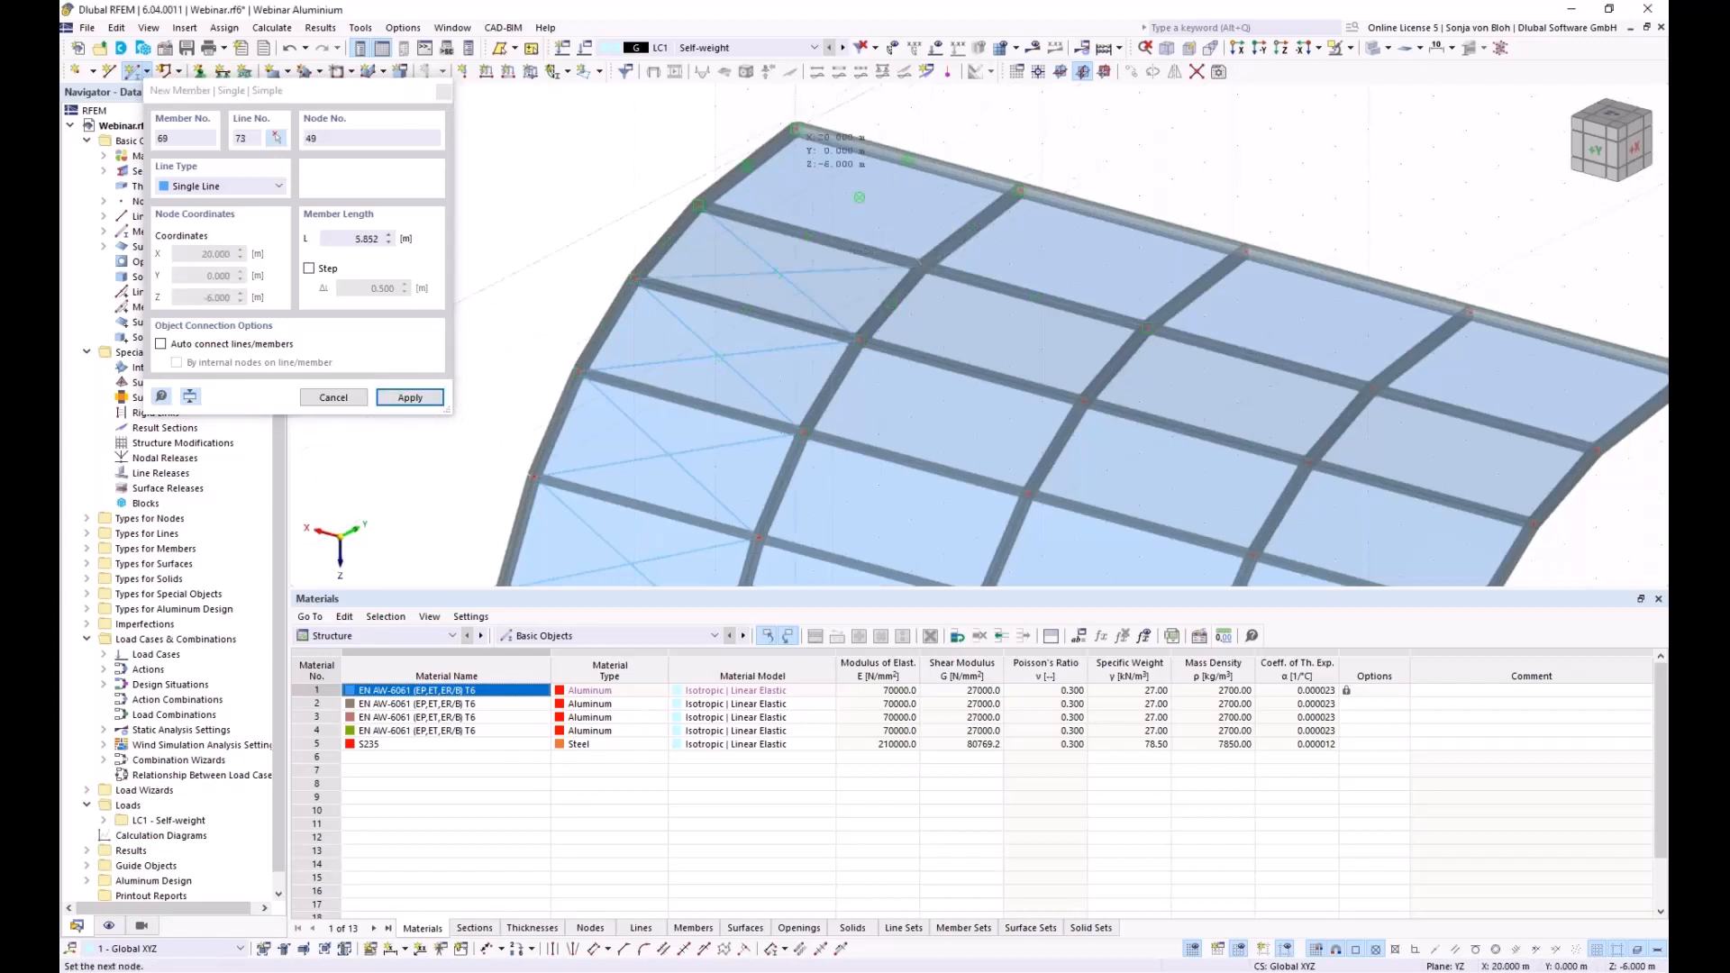
pyautogui.click(737, 200)
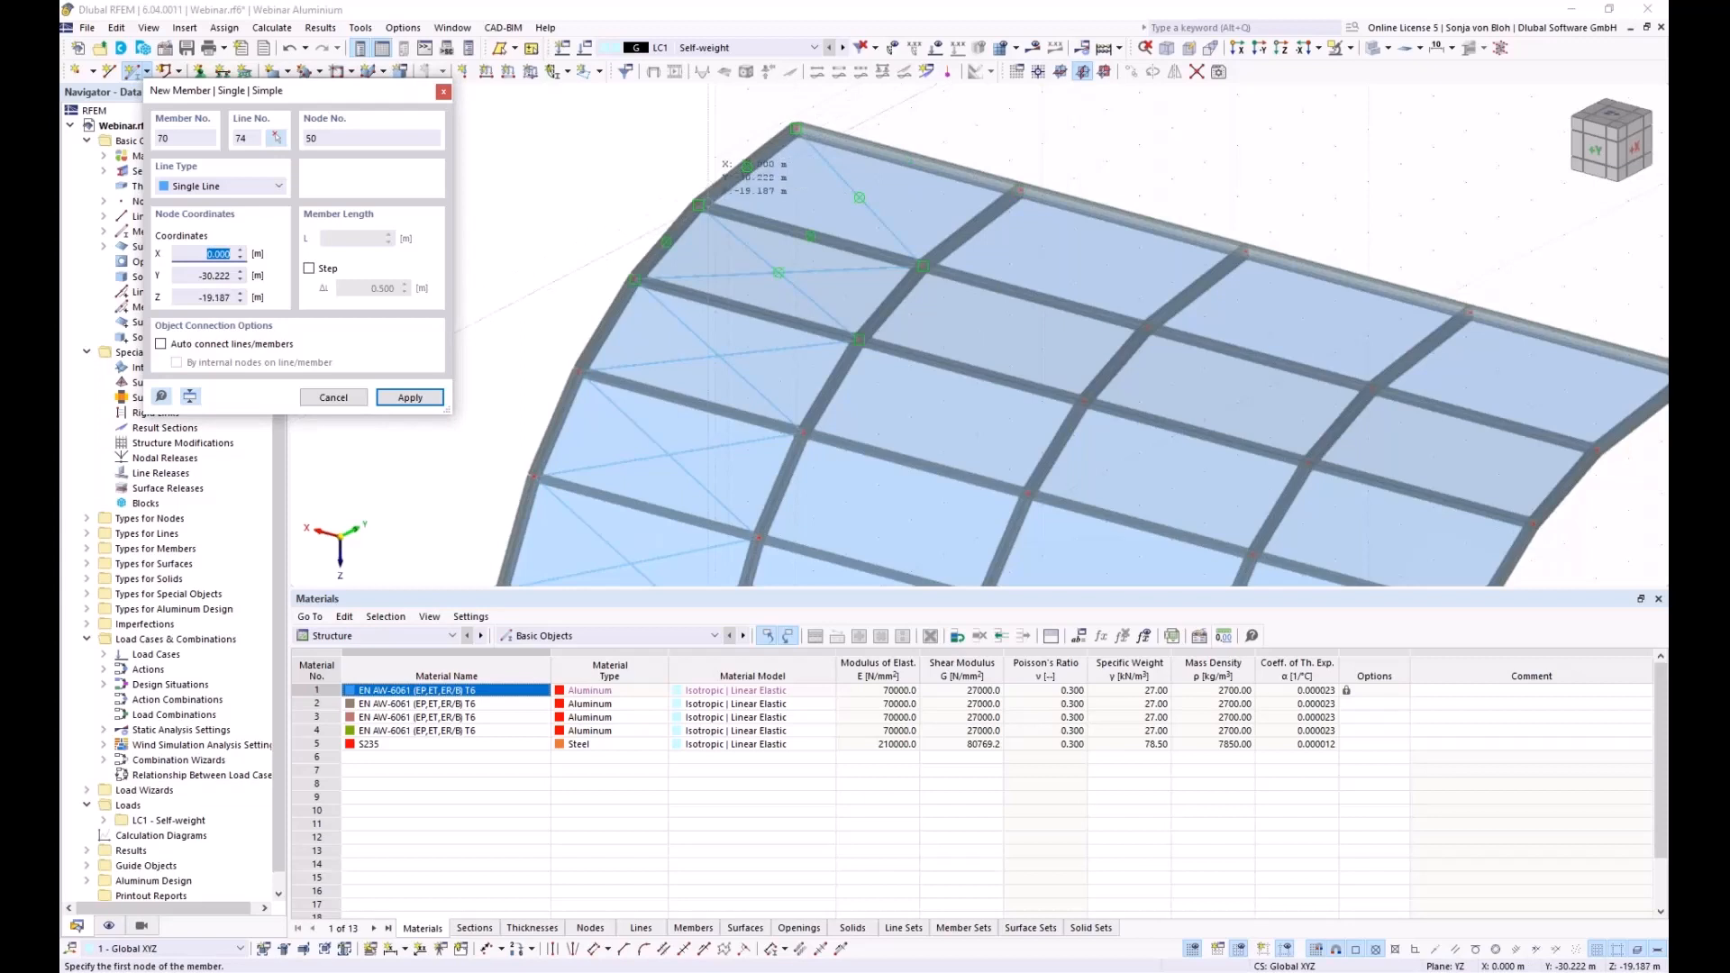
pyautogui.click(704, 207)
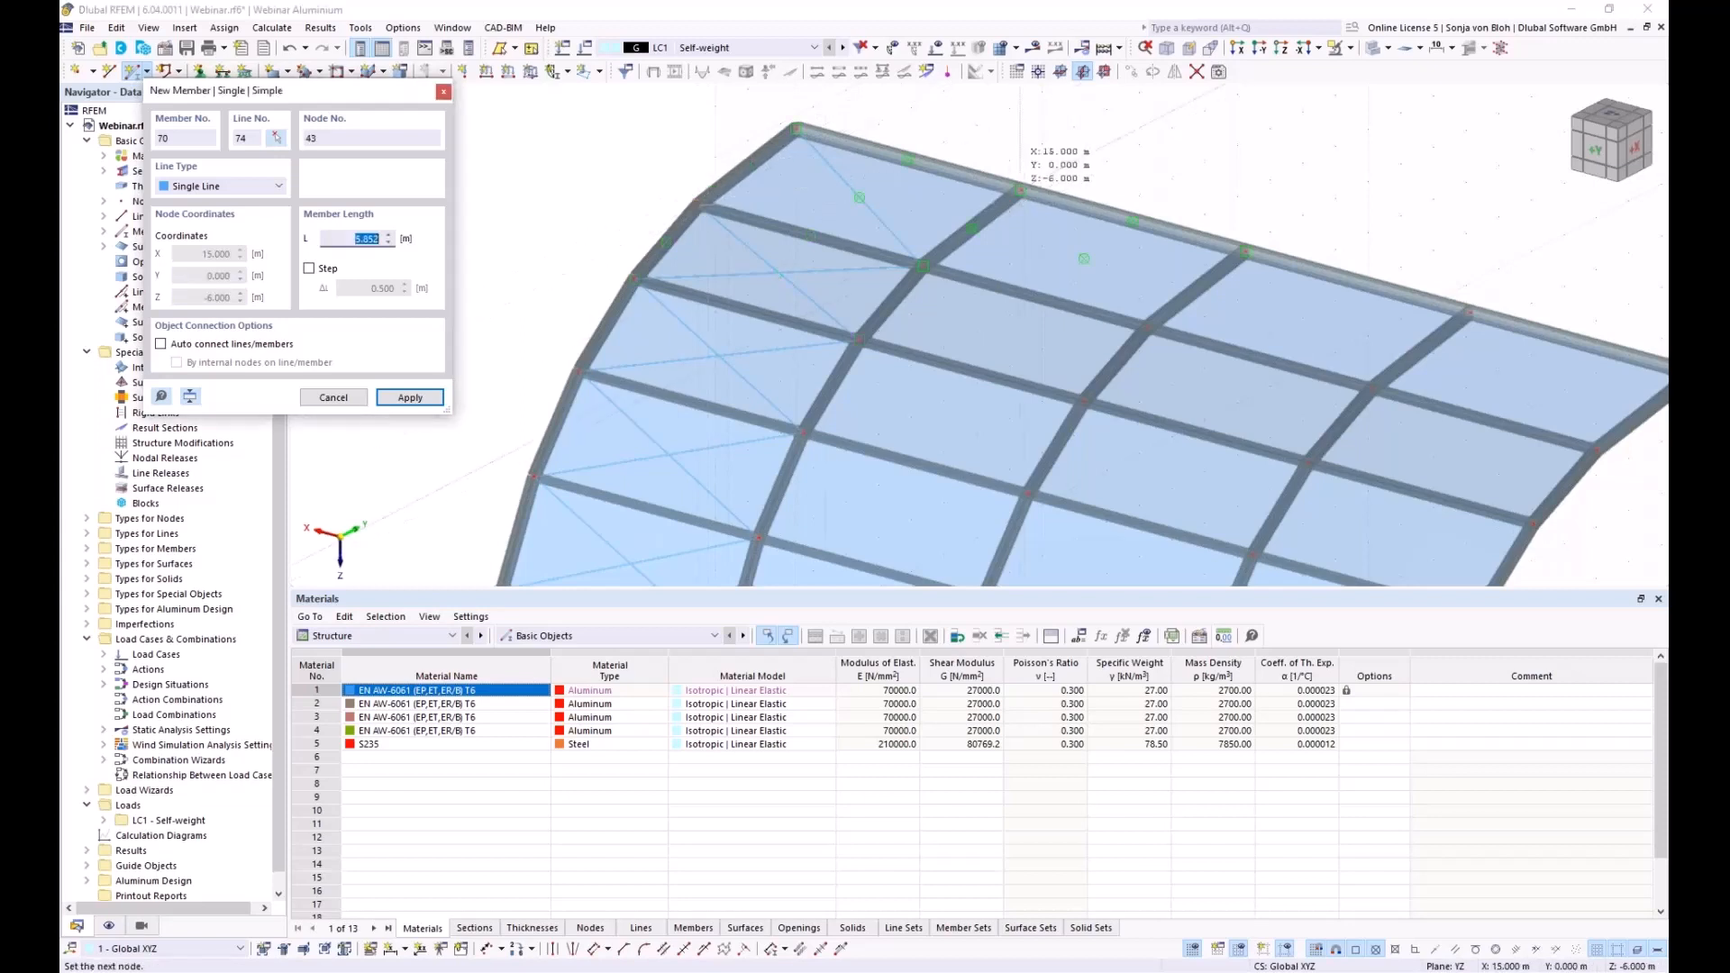
pyautogui.click(921, 266)
# Finish placing members and window-select the entire half-arch structure
pyautogui.press('Escape')
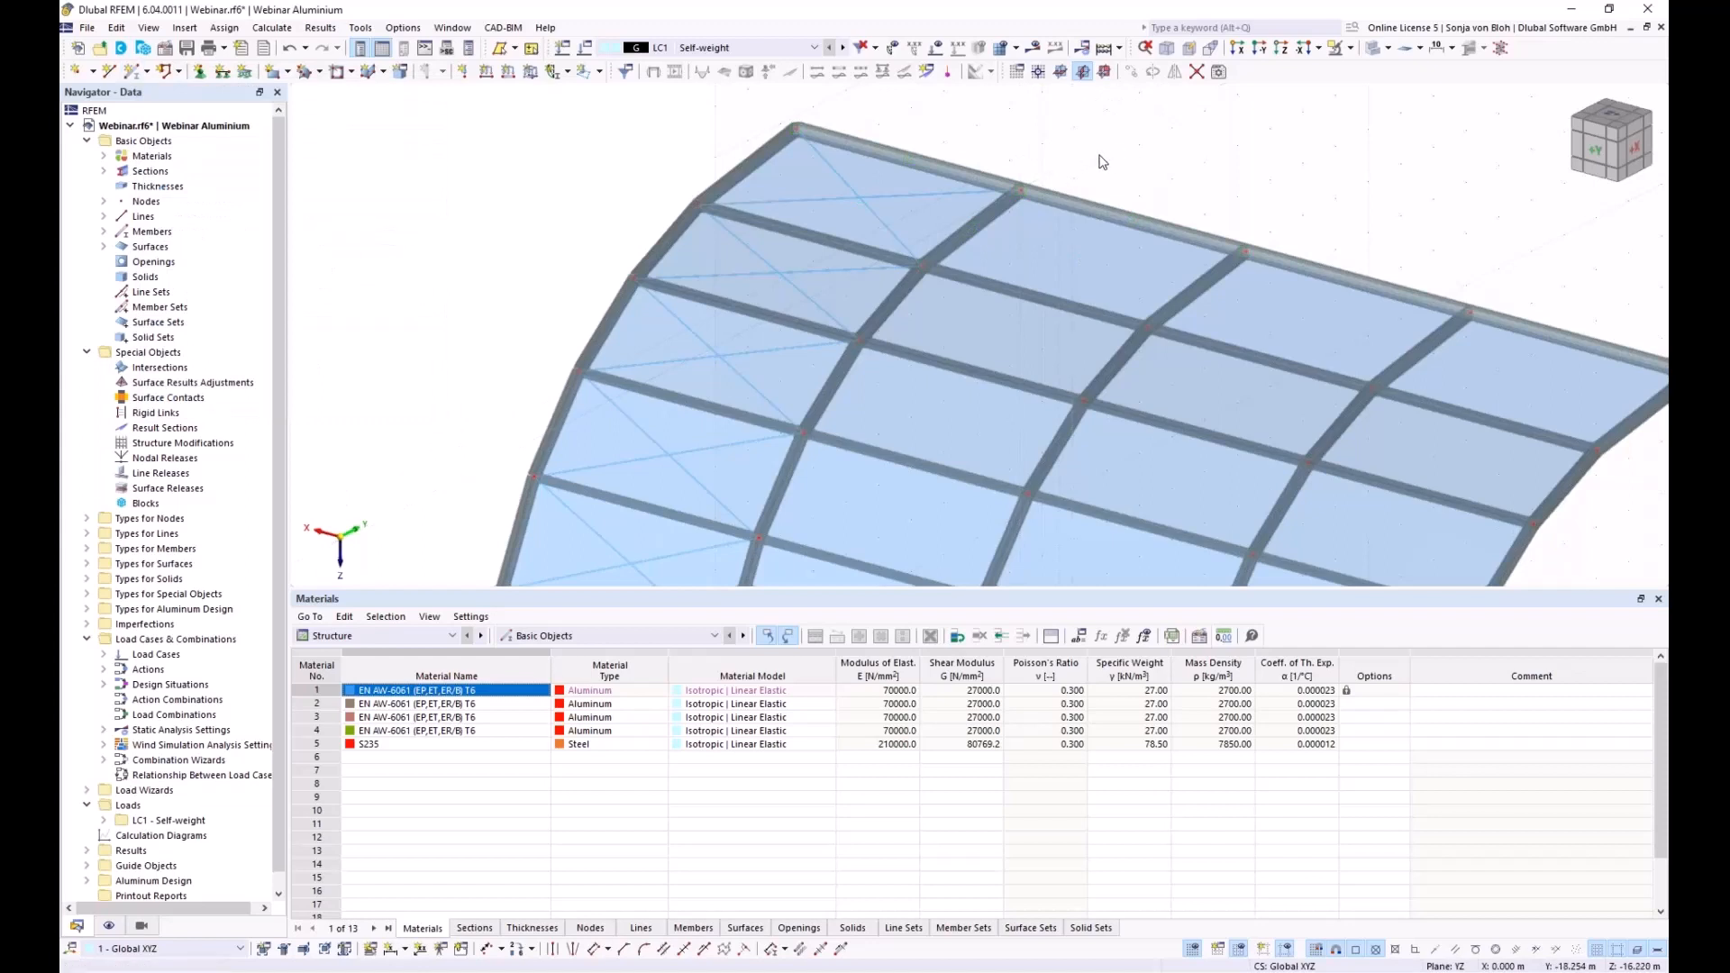
pyautogui.scroll(-1, 1102, 151)
pyautogui.scroll(-1, 1103, 151)
pyautogui.scroll(-1, 1235, 452)
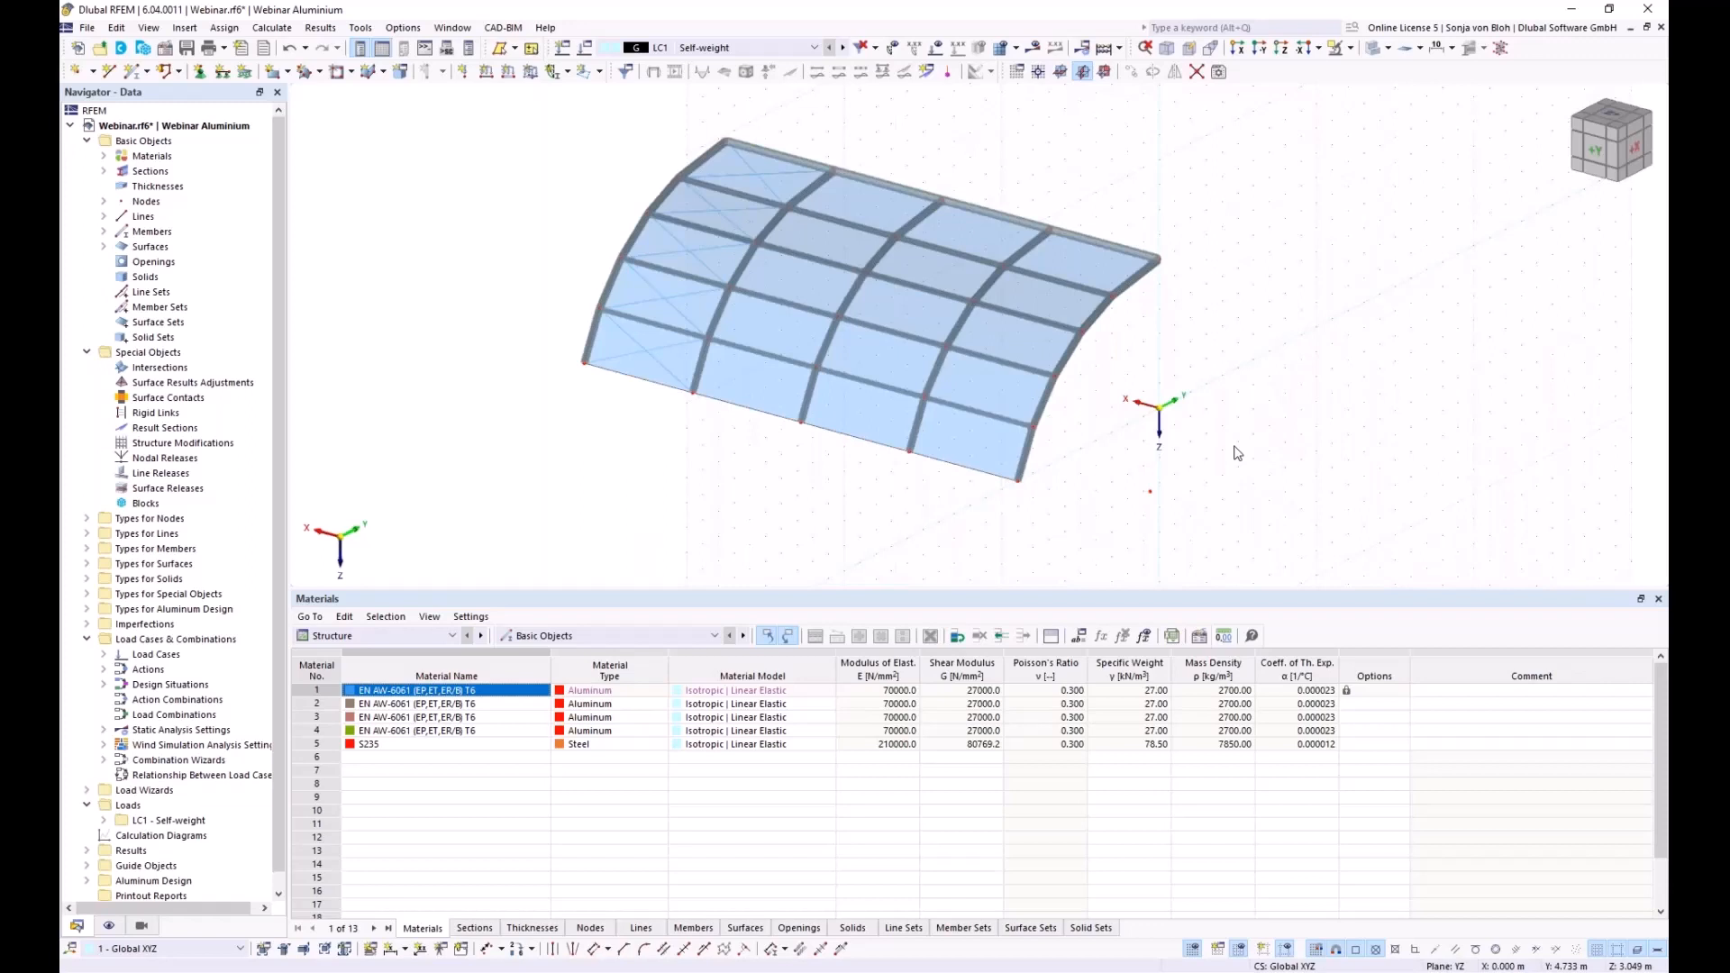
pyautogui.scroll(-1, 1236, 454)
pyautogui.moveTo(573, 133); pyautogui.dragTo(1336, 552)
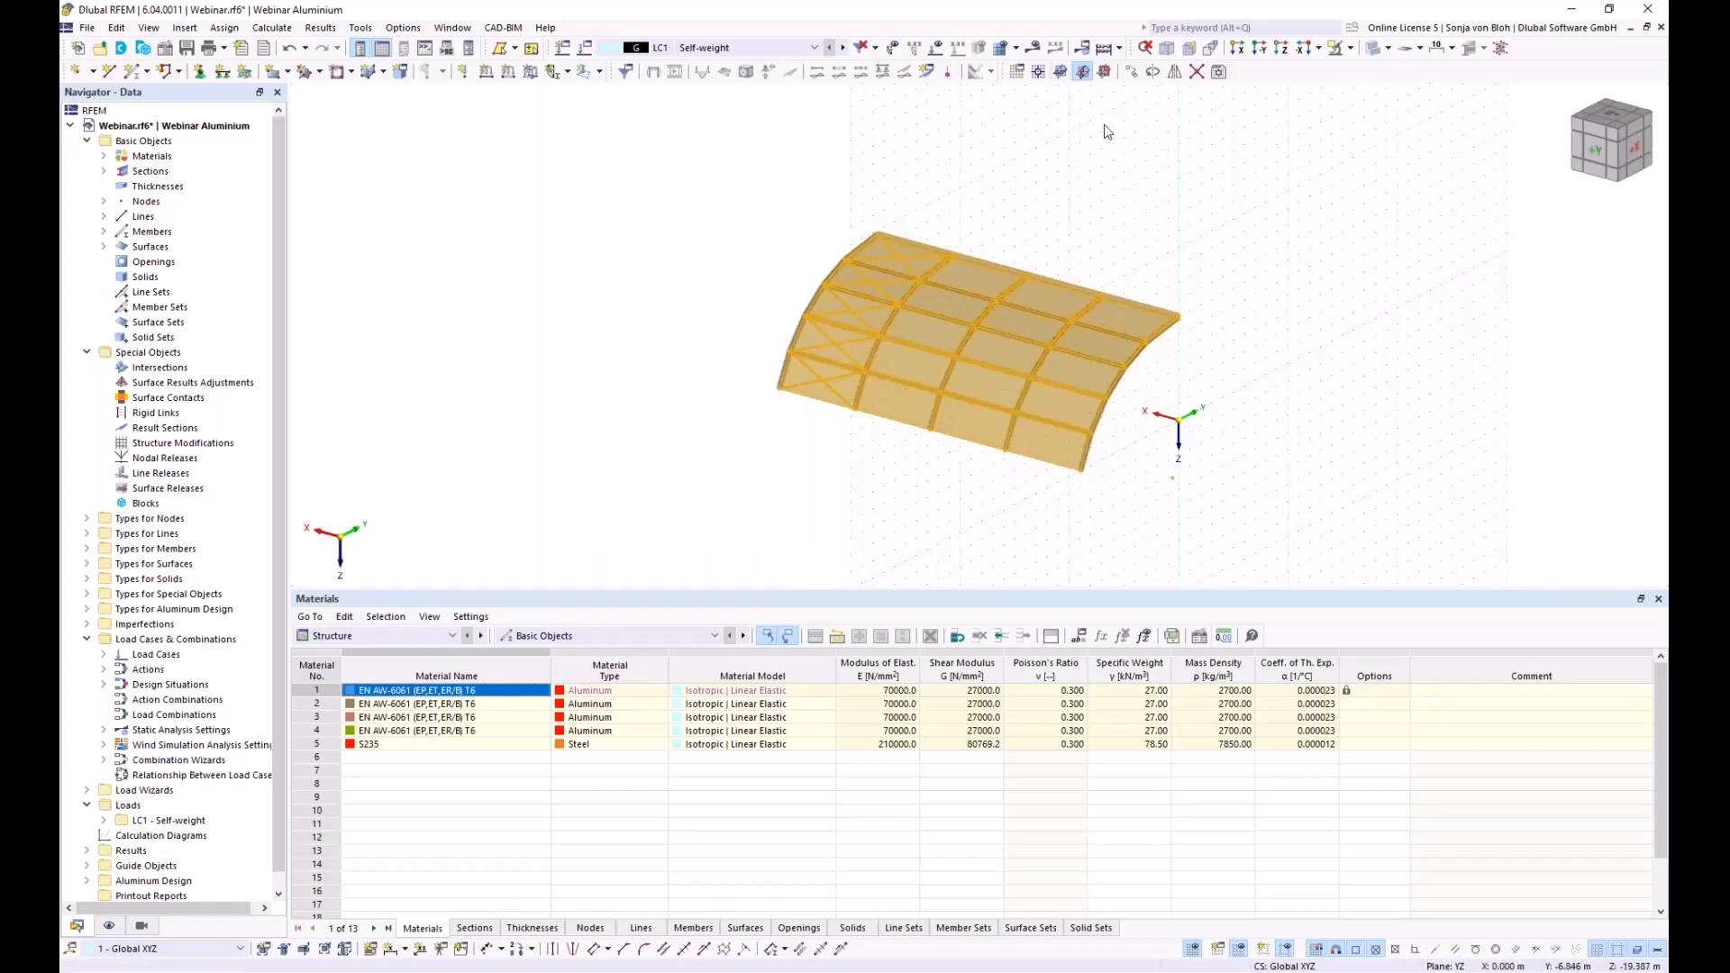
# Mirror a copy of the half-roof about the XZ plane through crown node 7 (Z -6.000)
pyautogui.click(1174, 73)
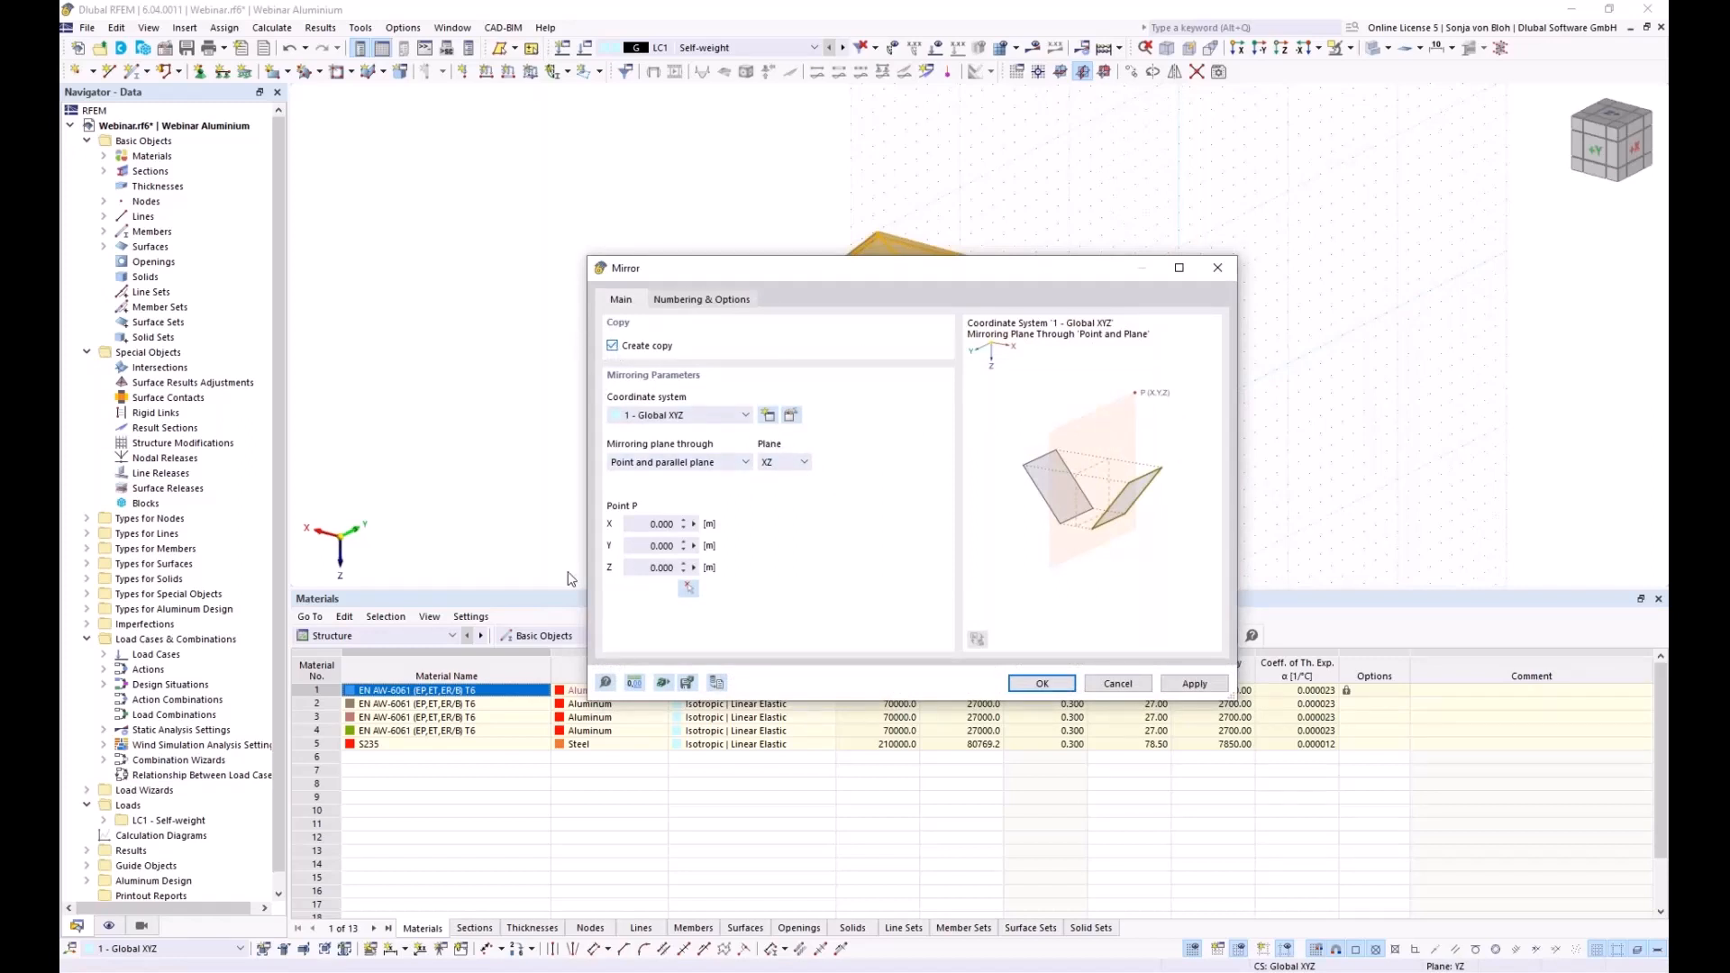
pyautogui.click(688, 591)
pyautogui.scroll(5, 1162, 343)
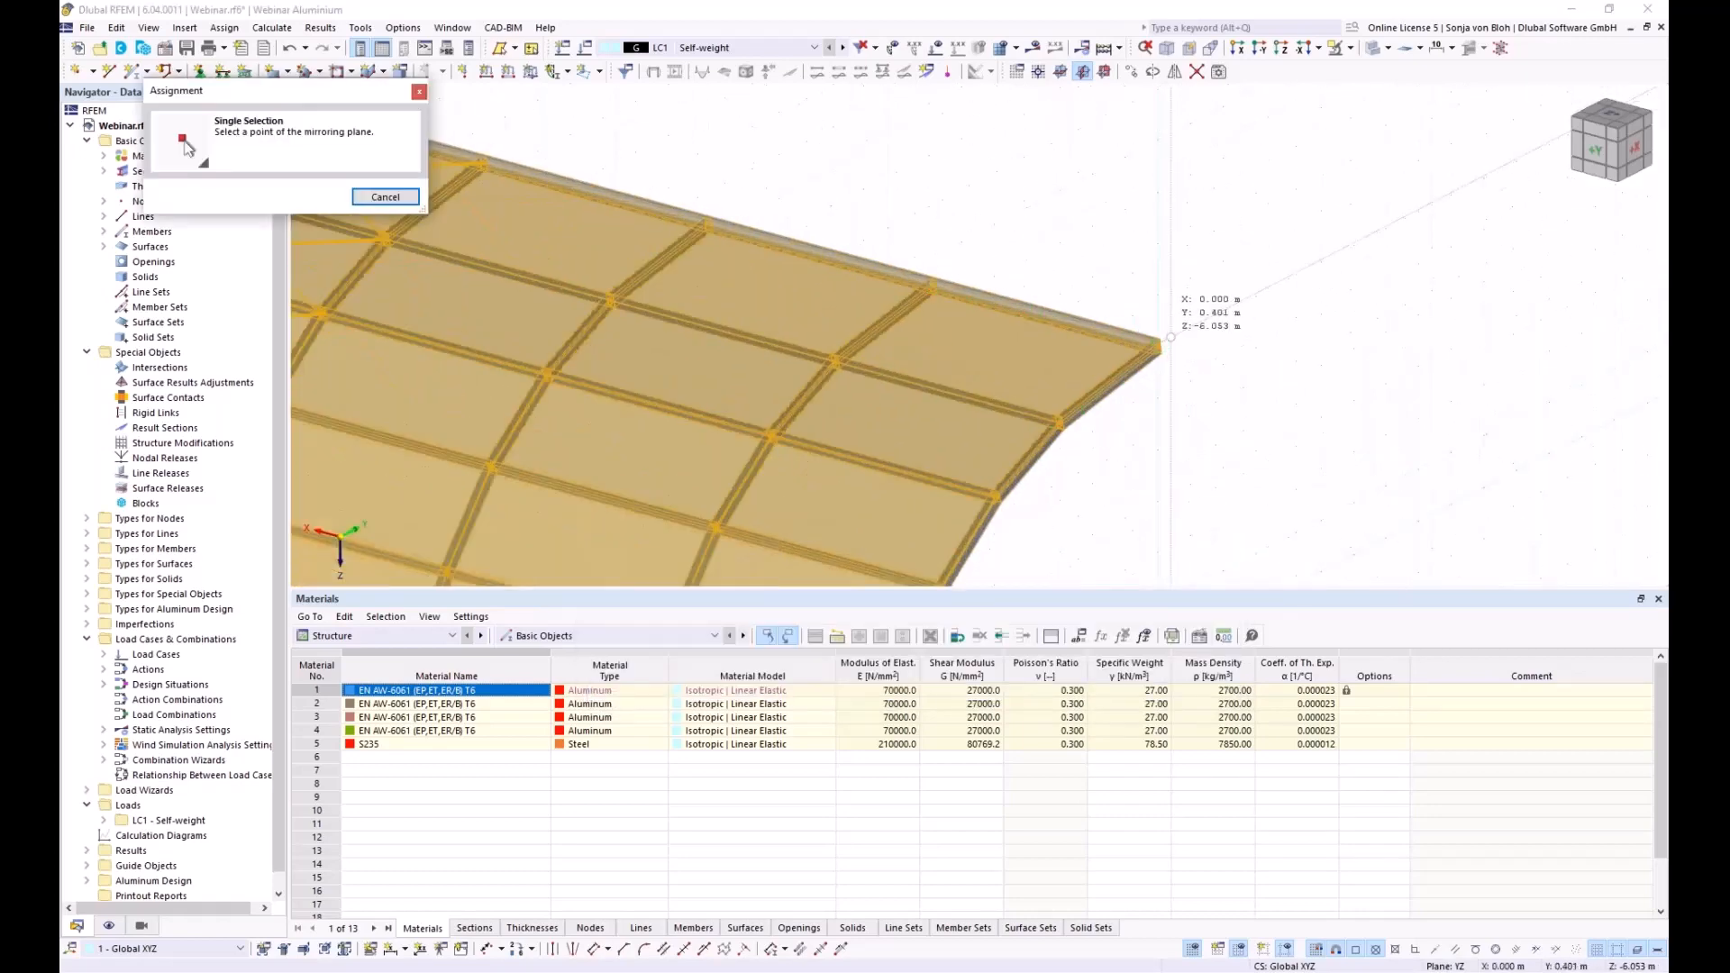
pyautogui.scroll(3, 1162, 344)
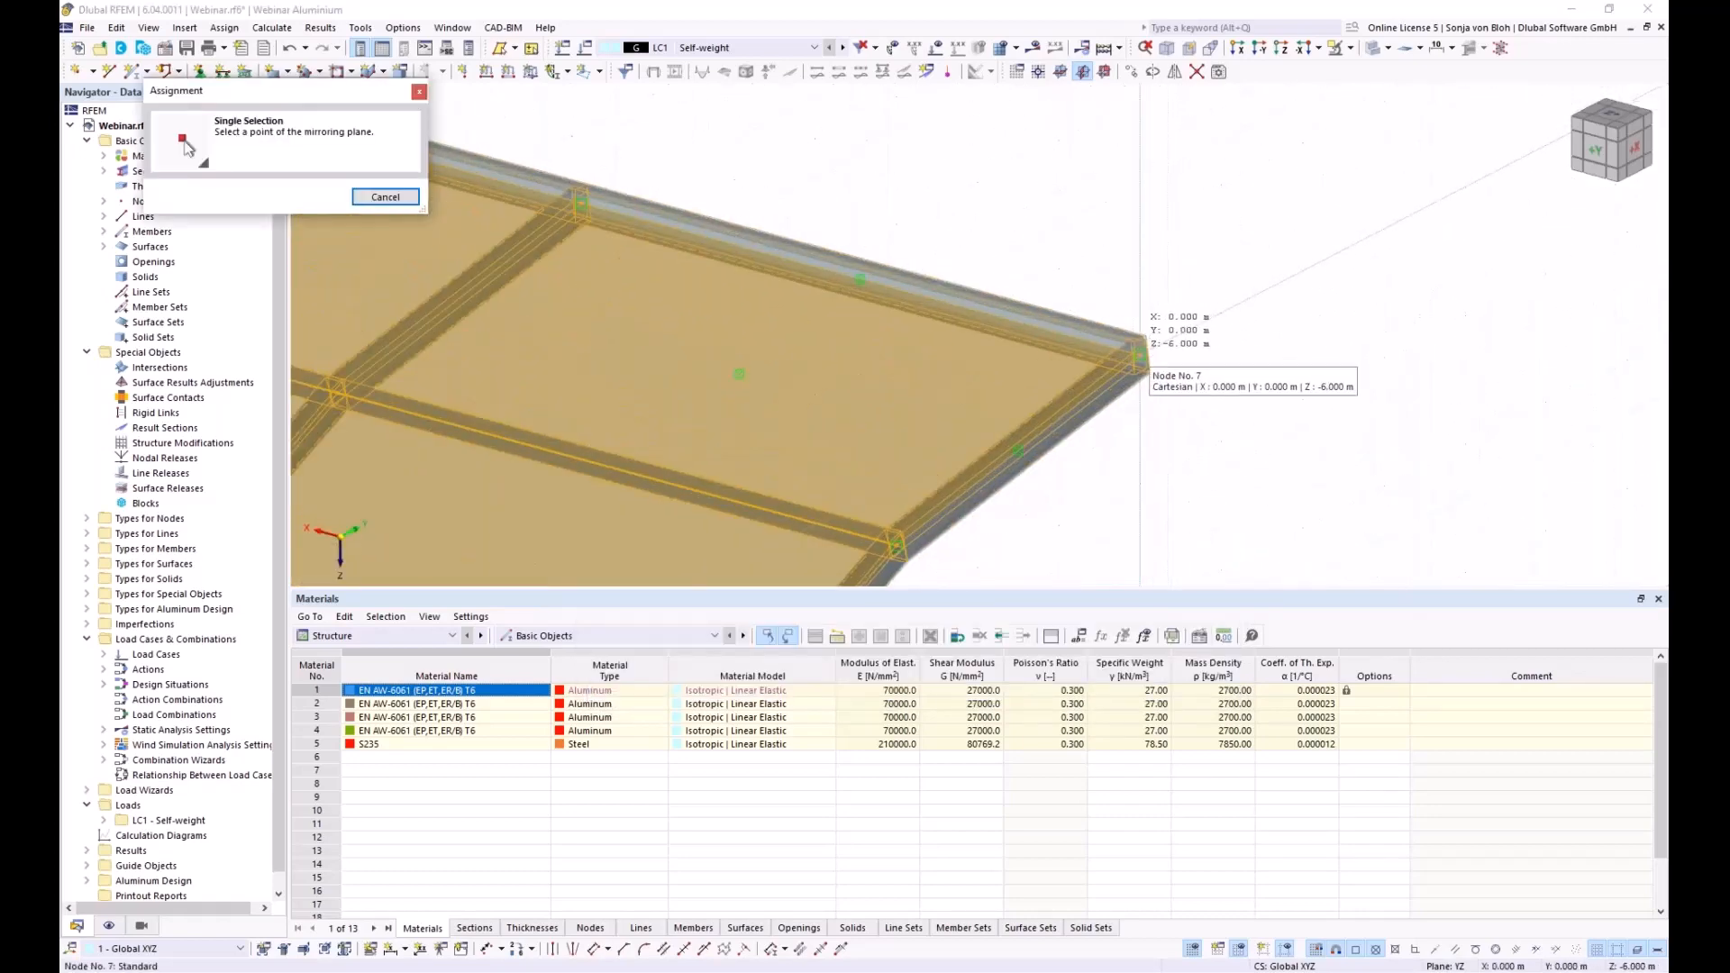
pyautogui.click(1143, 350)
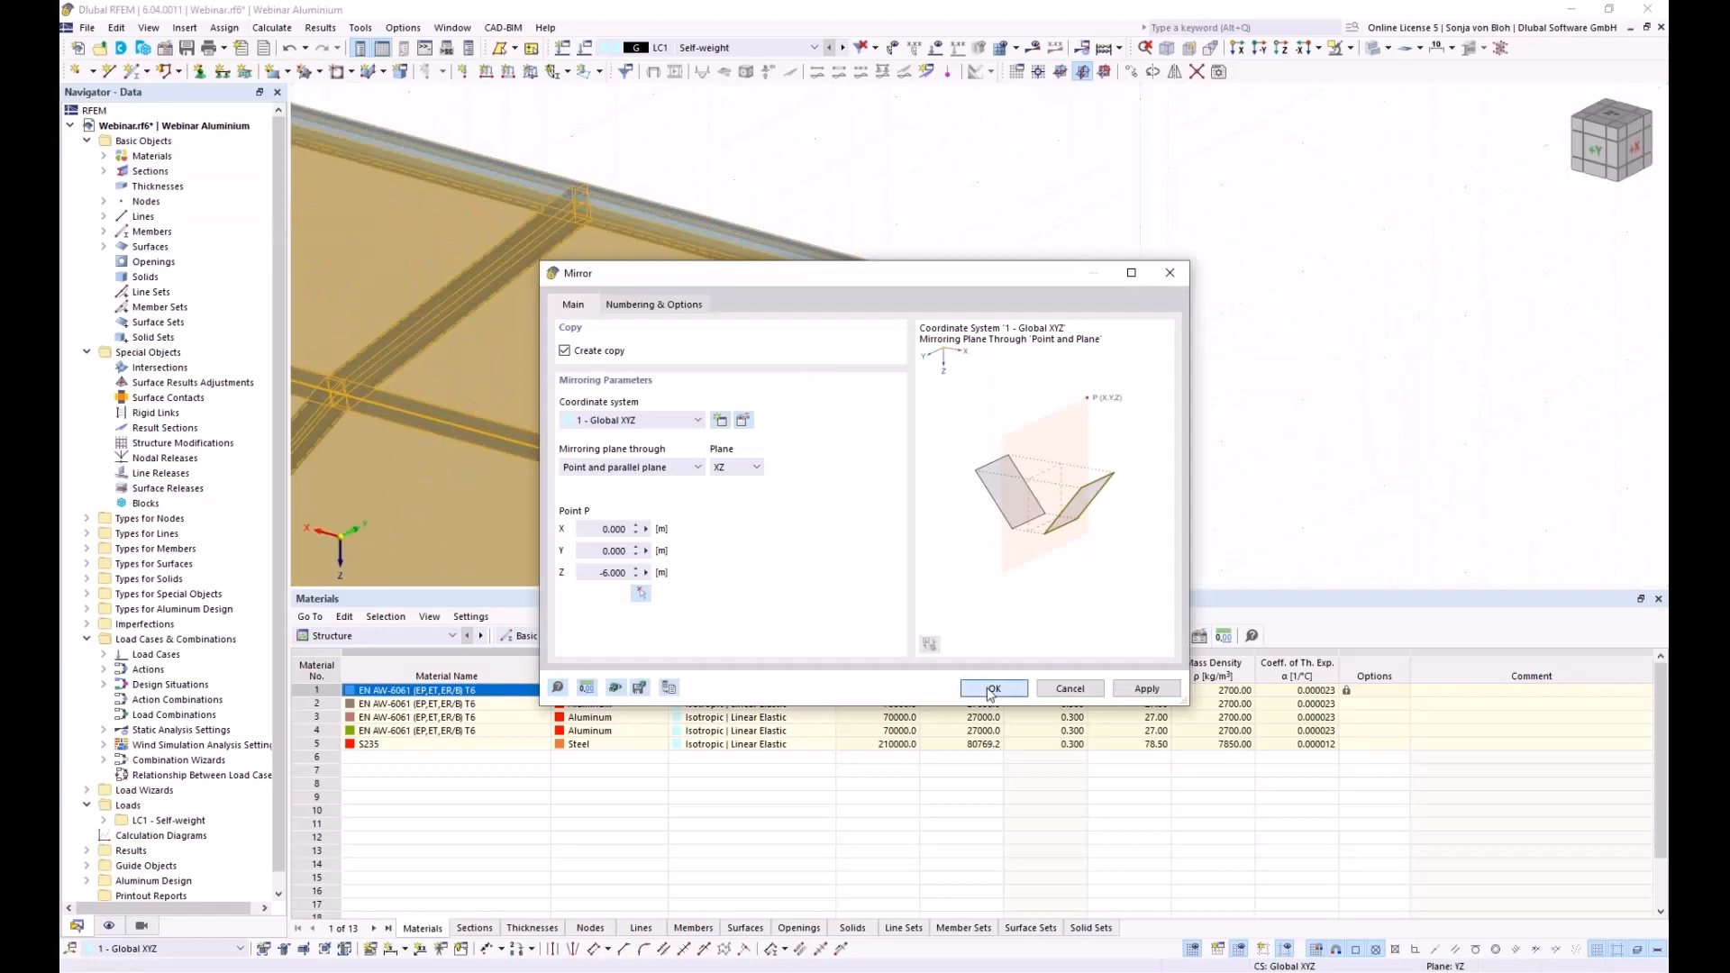
pyautogui.click(991, 689)
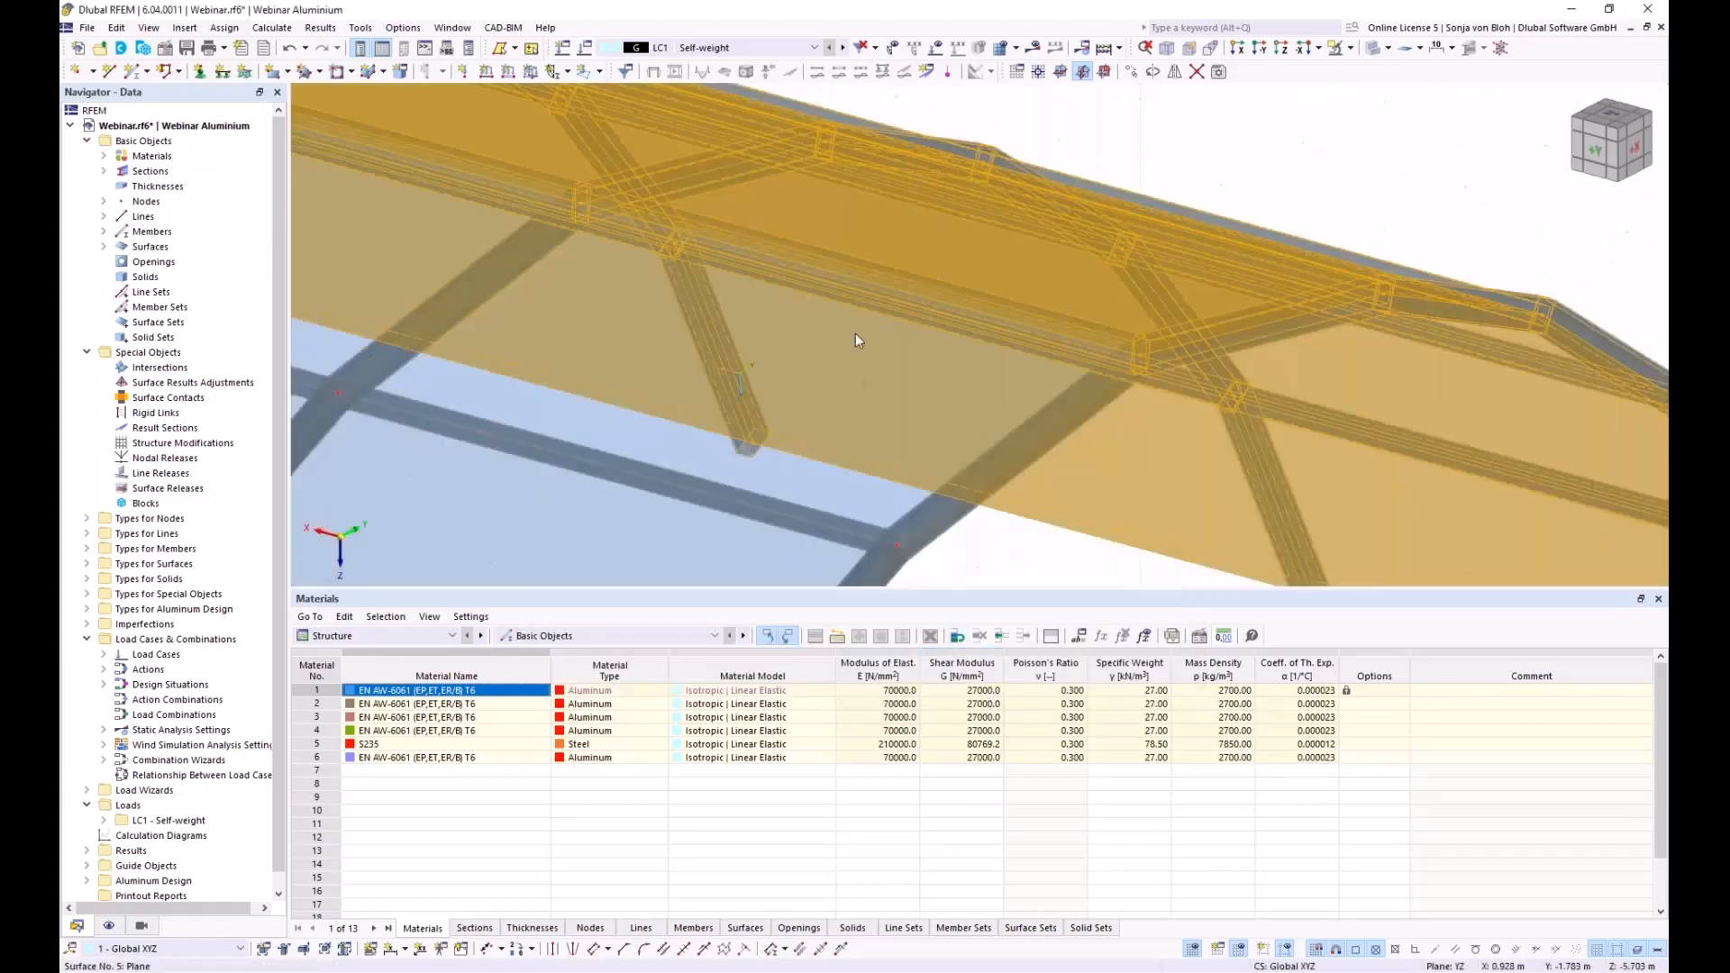
pyautogui.scroll(-10, 856, 333)
pyautogui.keyDown('ctrl'); pyautogui.moveTo(1068, 495); pyautogui.dragTo(740, 425, button='middle'); pyautogui.keyUp('ctrl')
pyautogui.scroll(5, 811, 468)
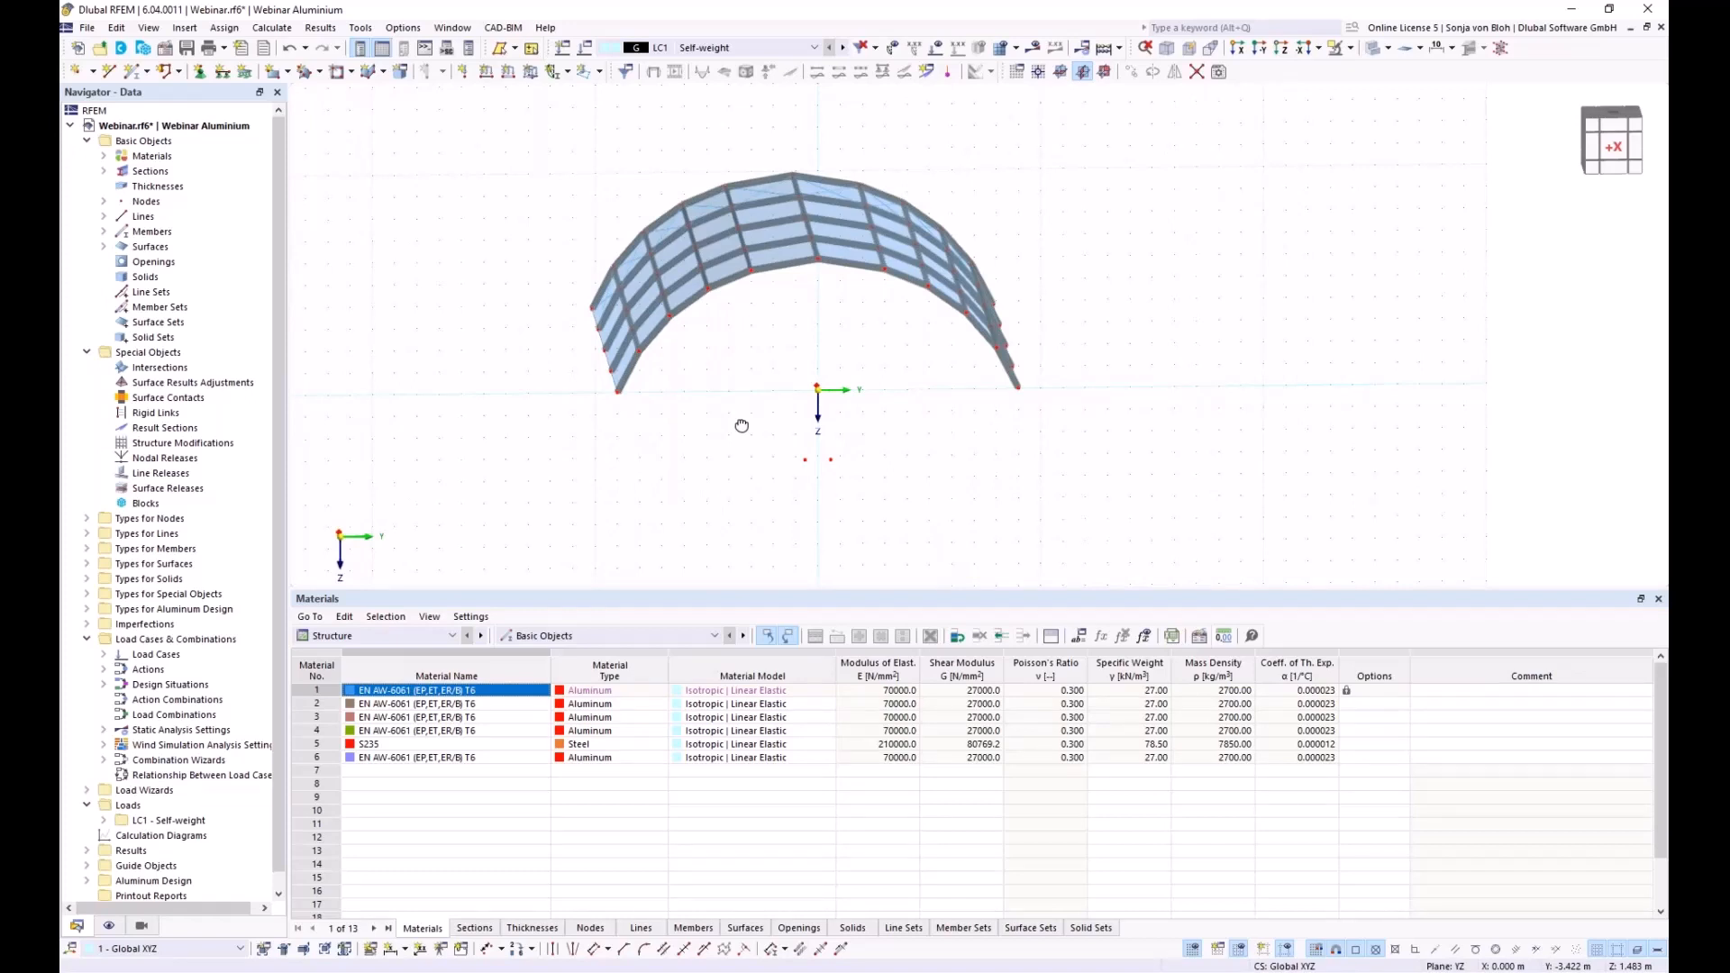
# Start new member 126 as a Beam with the SHS 150x150x10 aluminium section
pyautogui.moveTo(694, 398); pyautogui.dragTo(676, 408, button='middle')
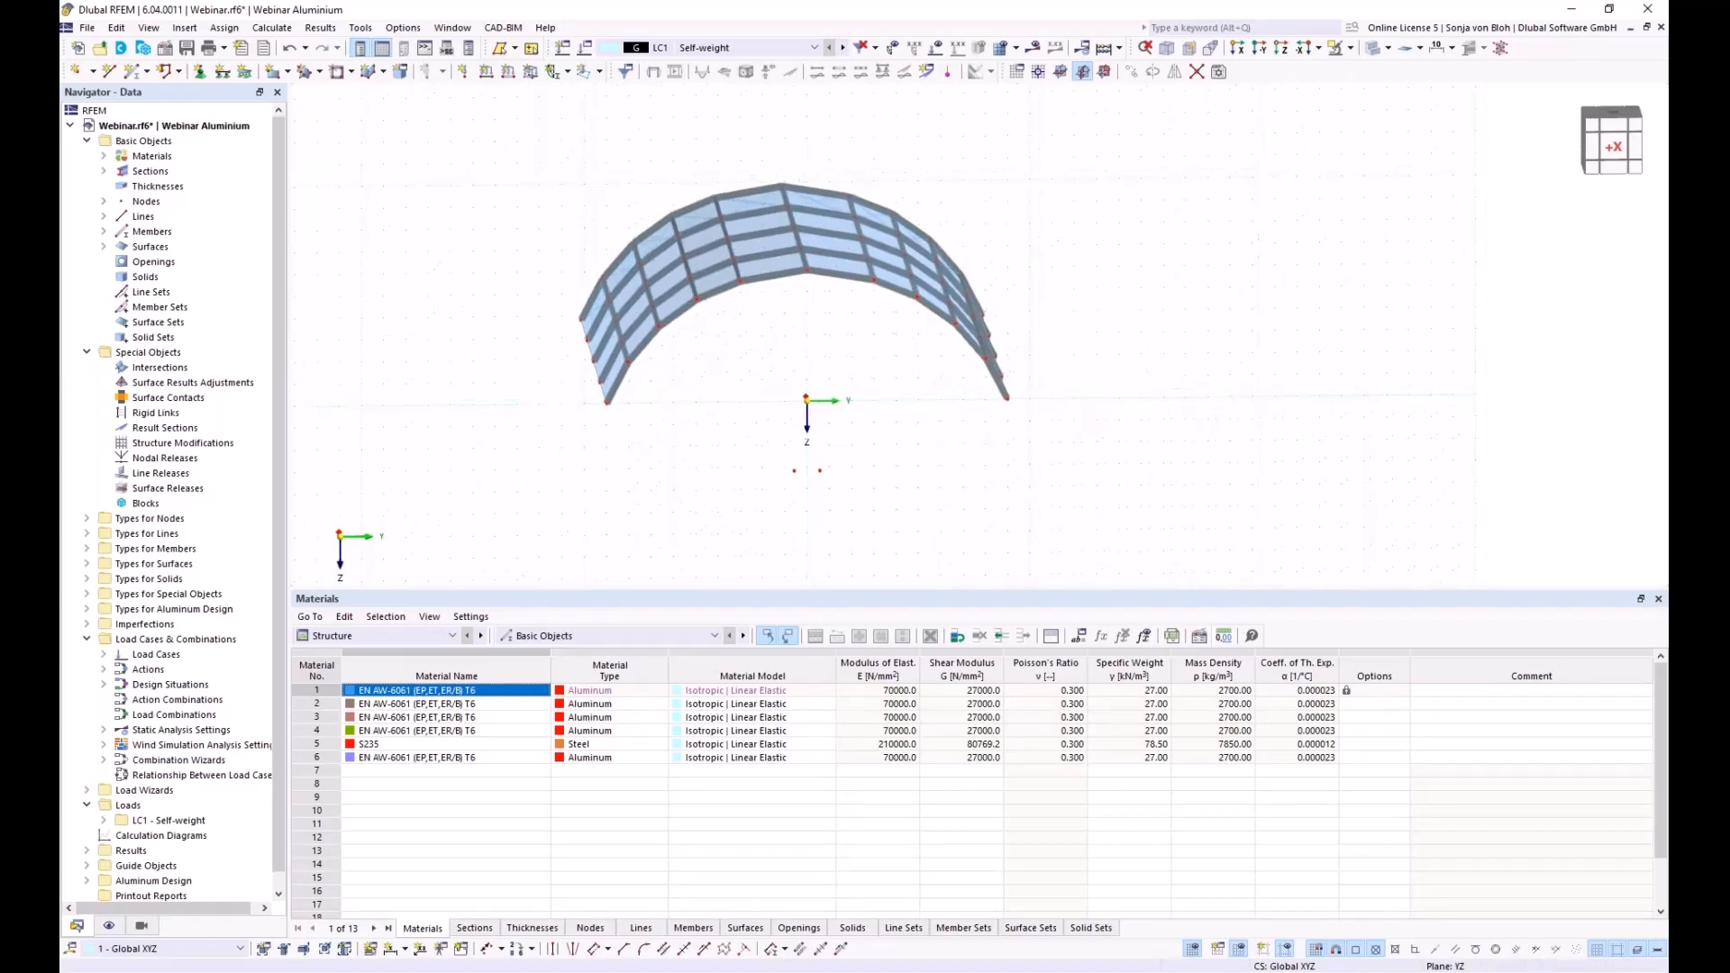
pyautogui.click(137, 77)
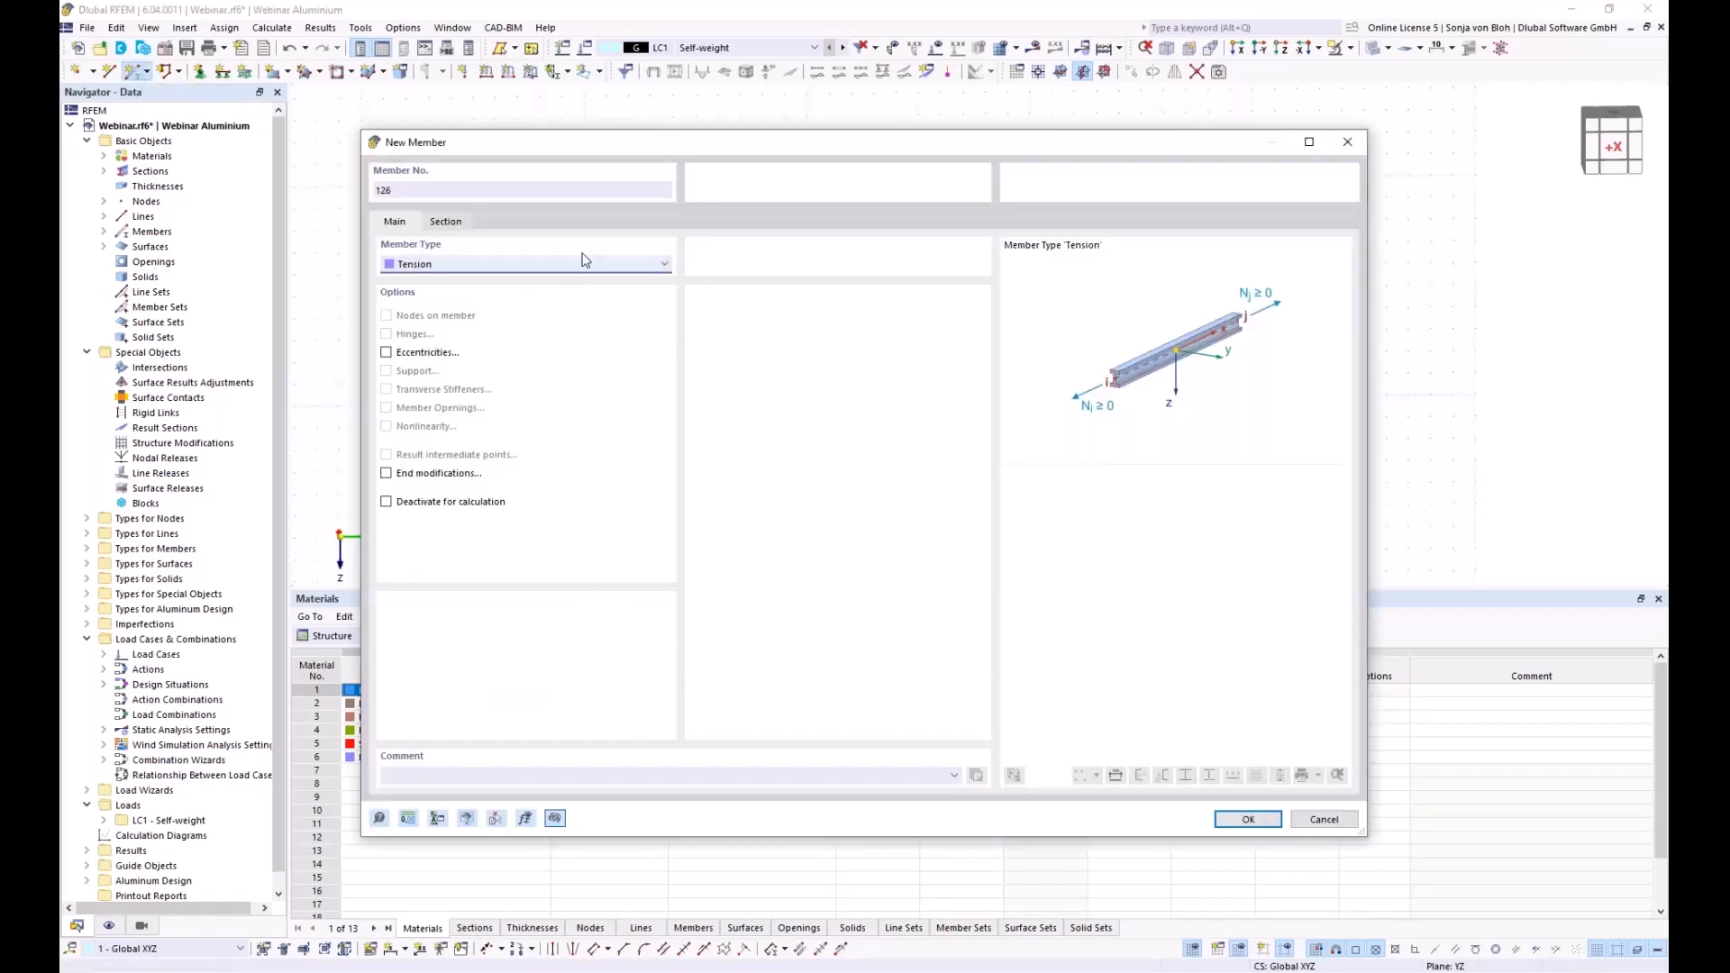
pyautogui.click(531, 267)
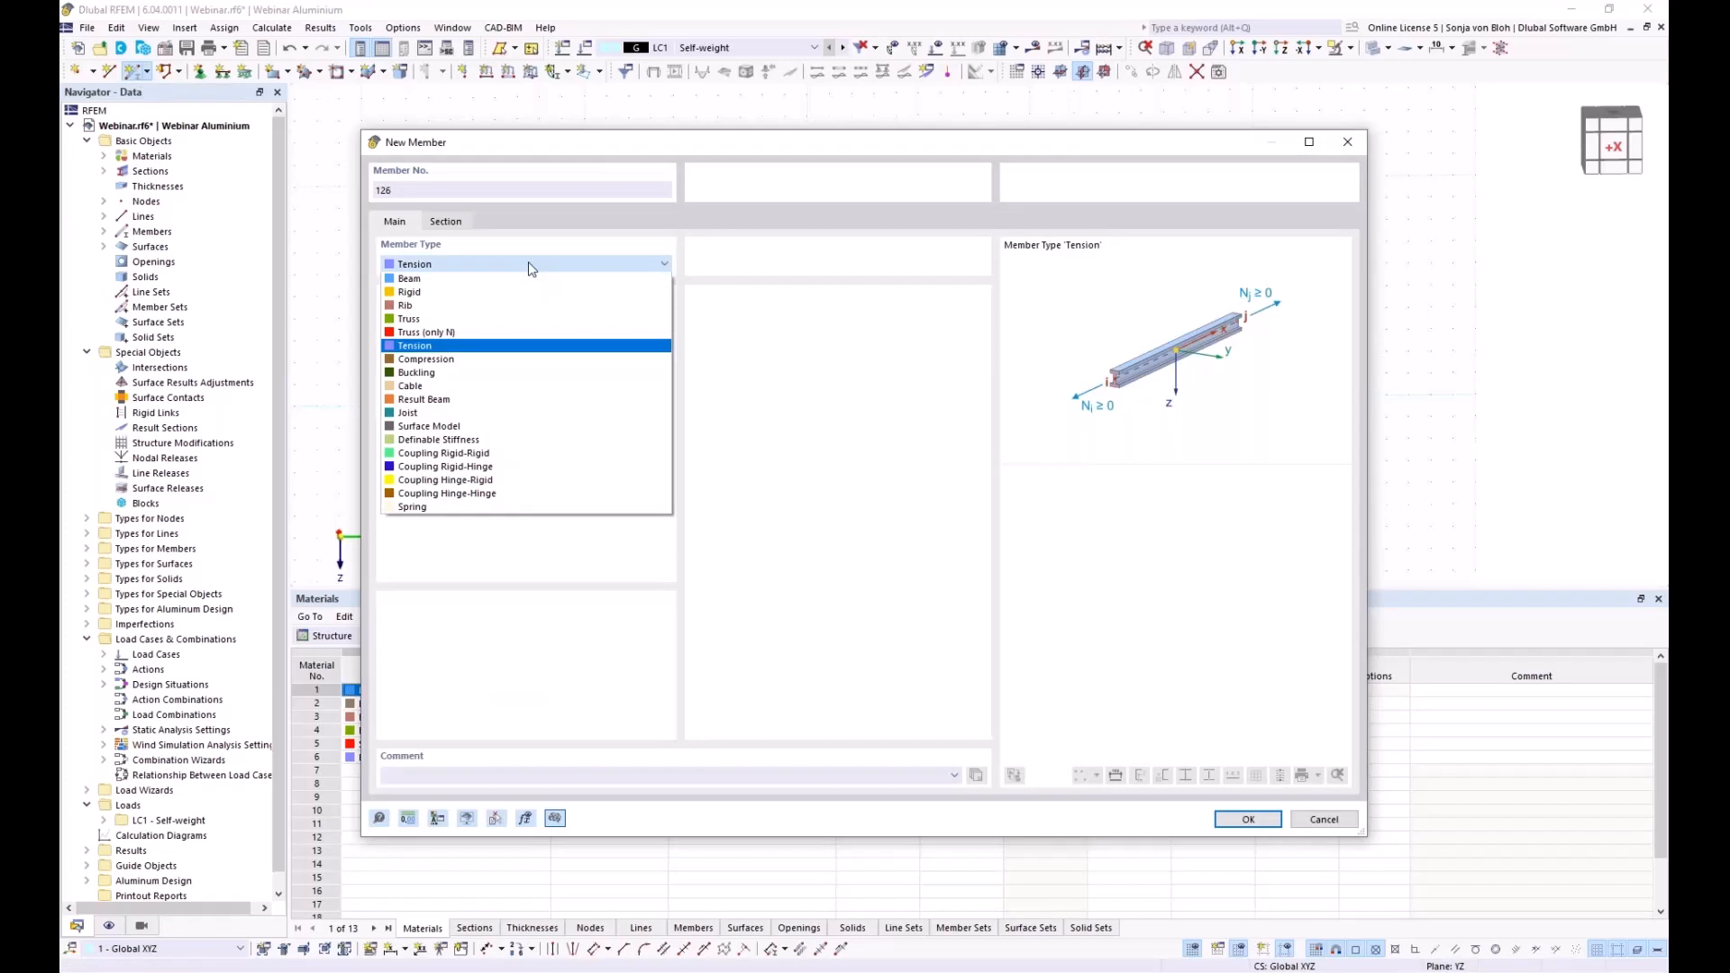
pyautogui.click(464, 280)
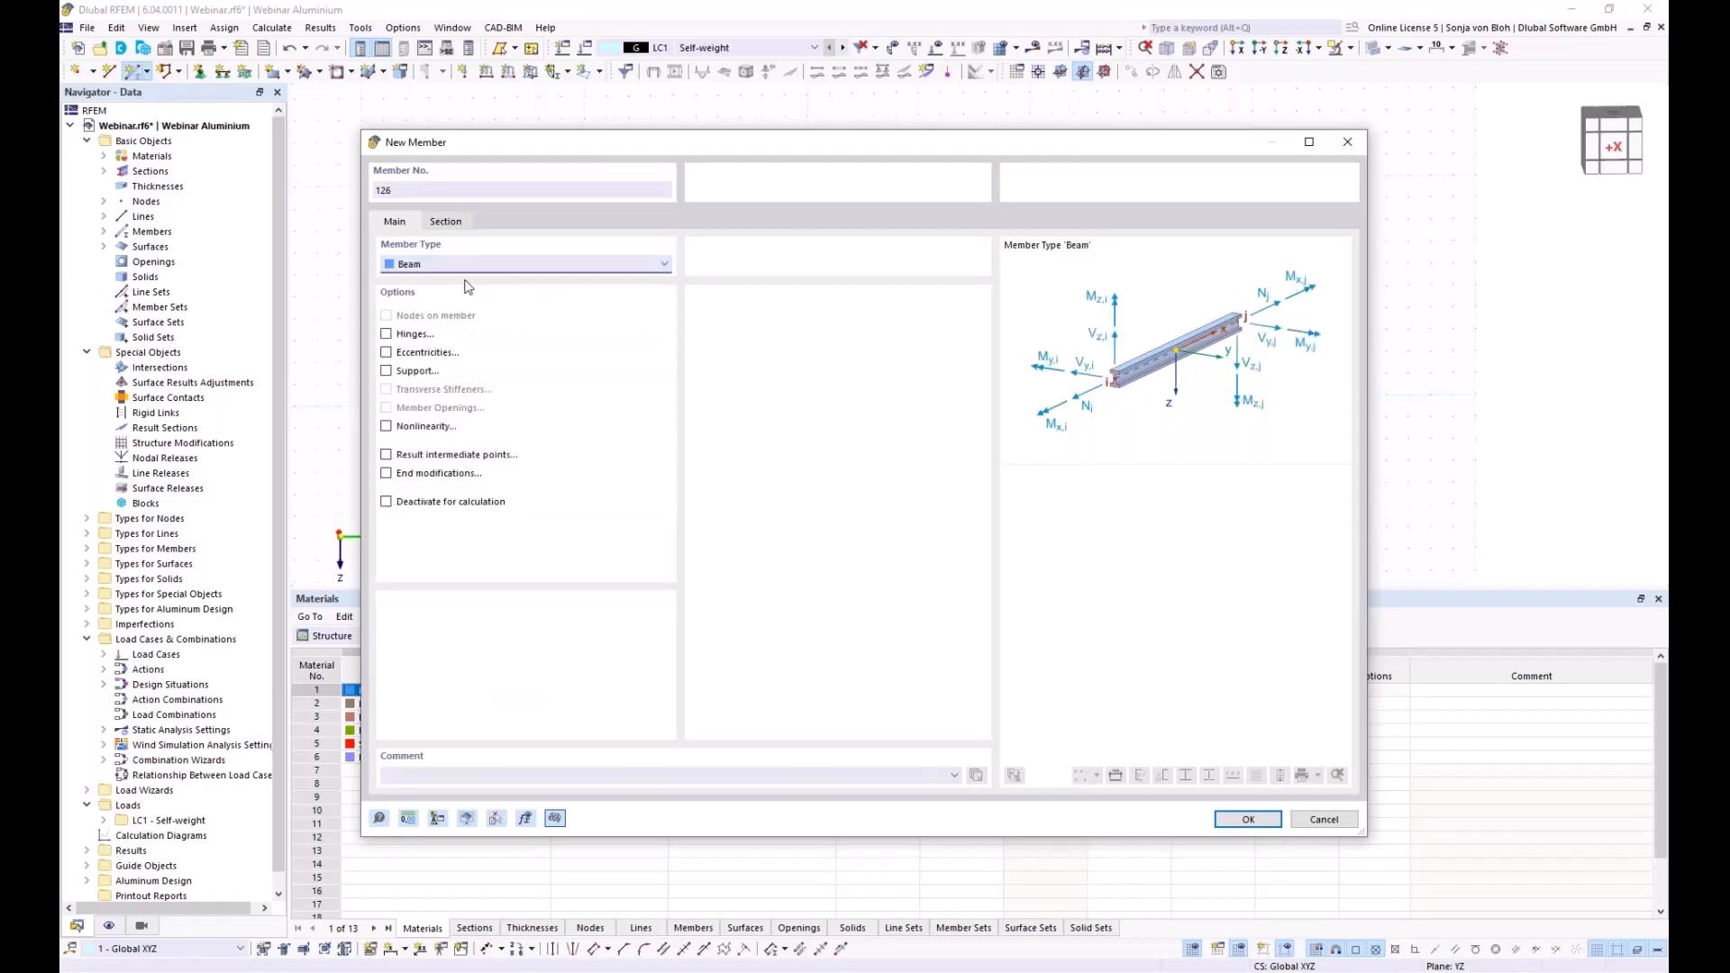
pyautogui.click(457, 221)
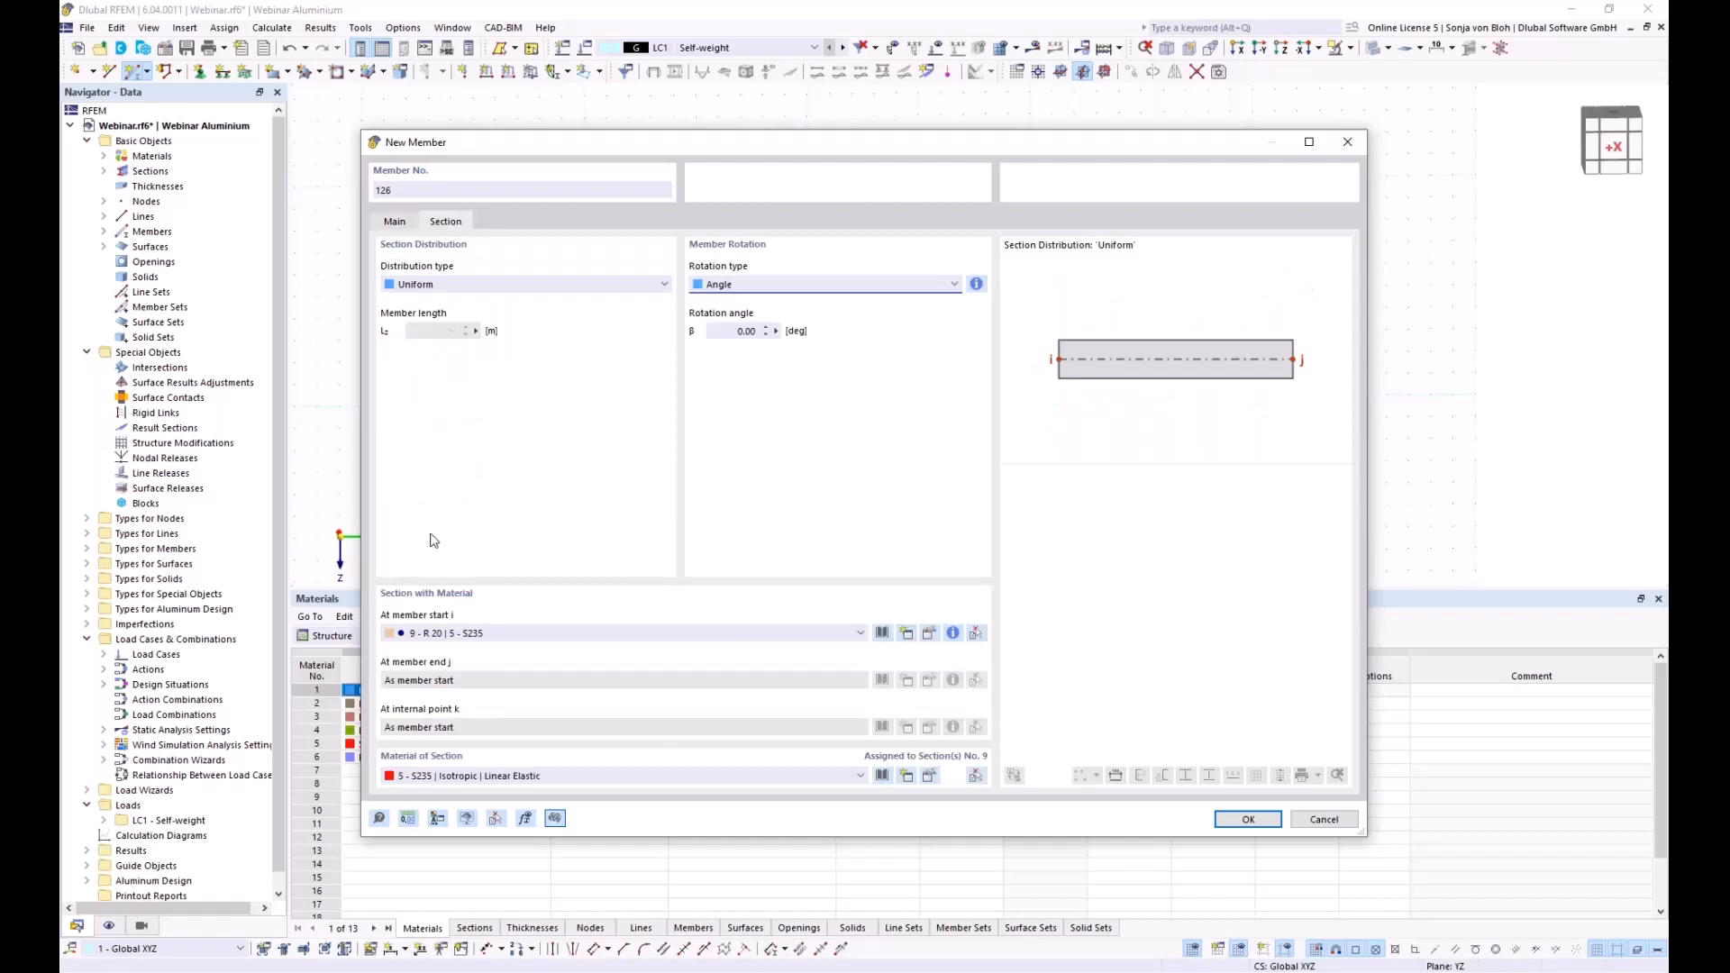
pyautogui.click(768, 634)
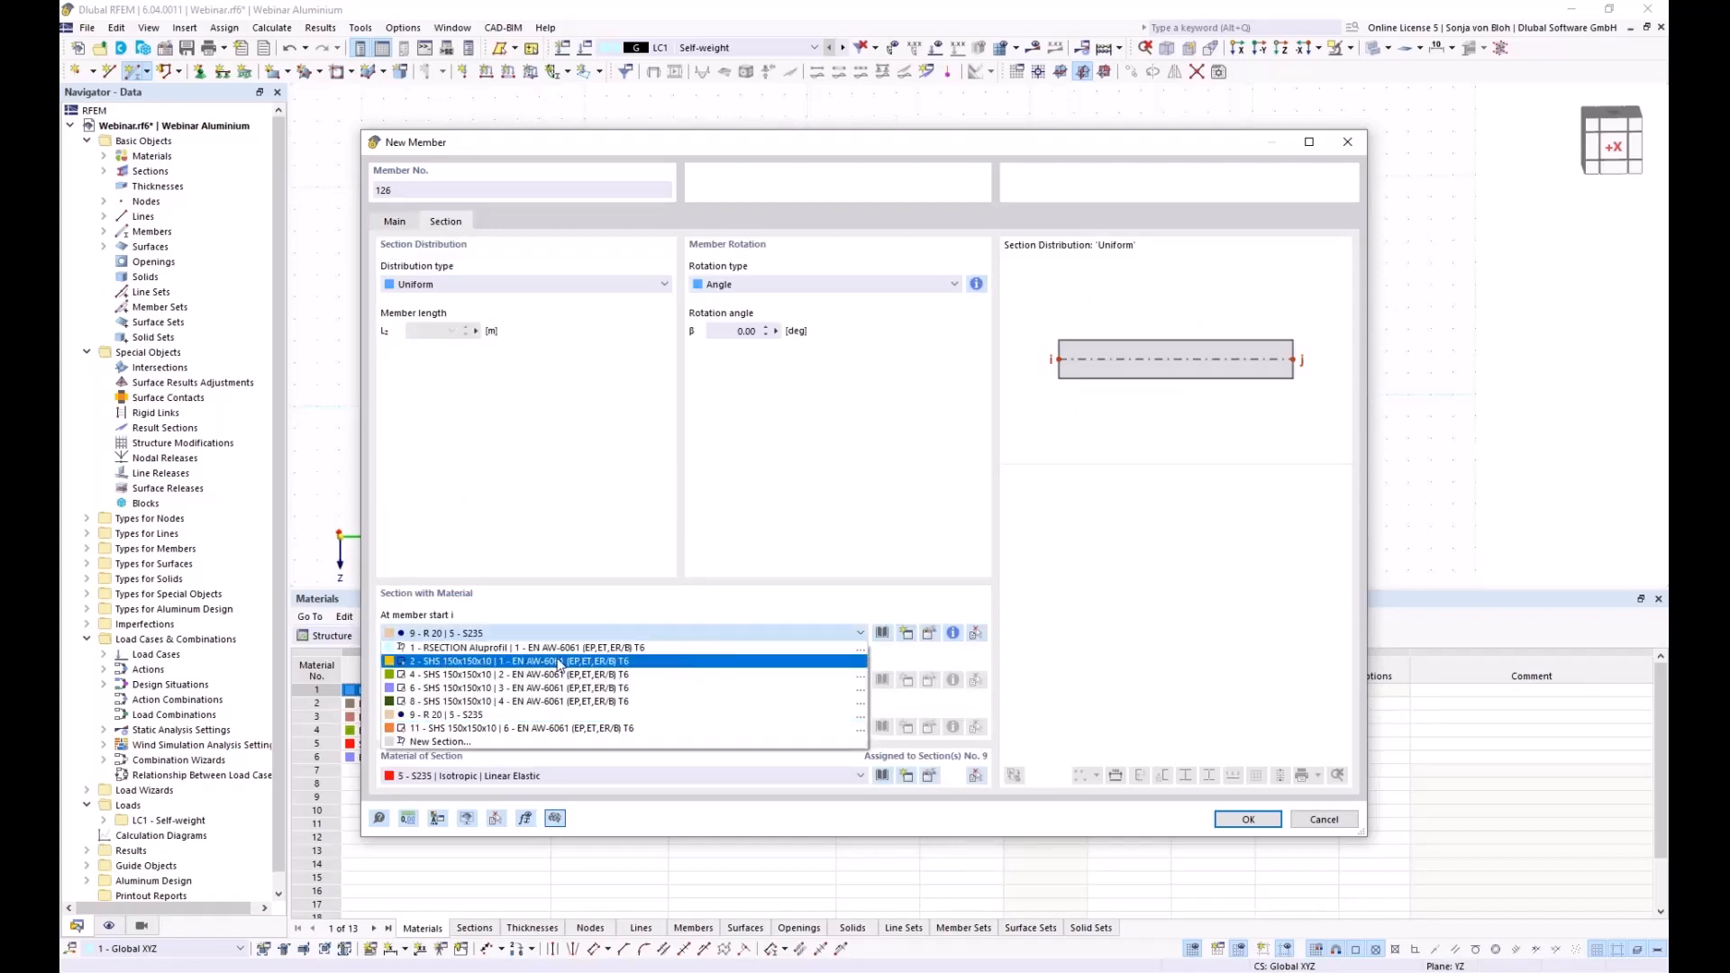
pyautogui.press('Escape')
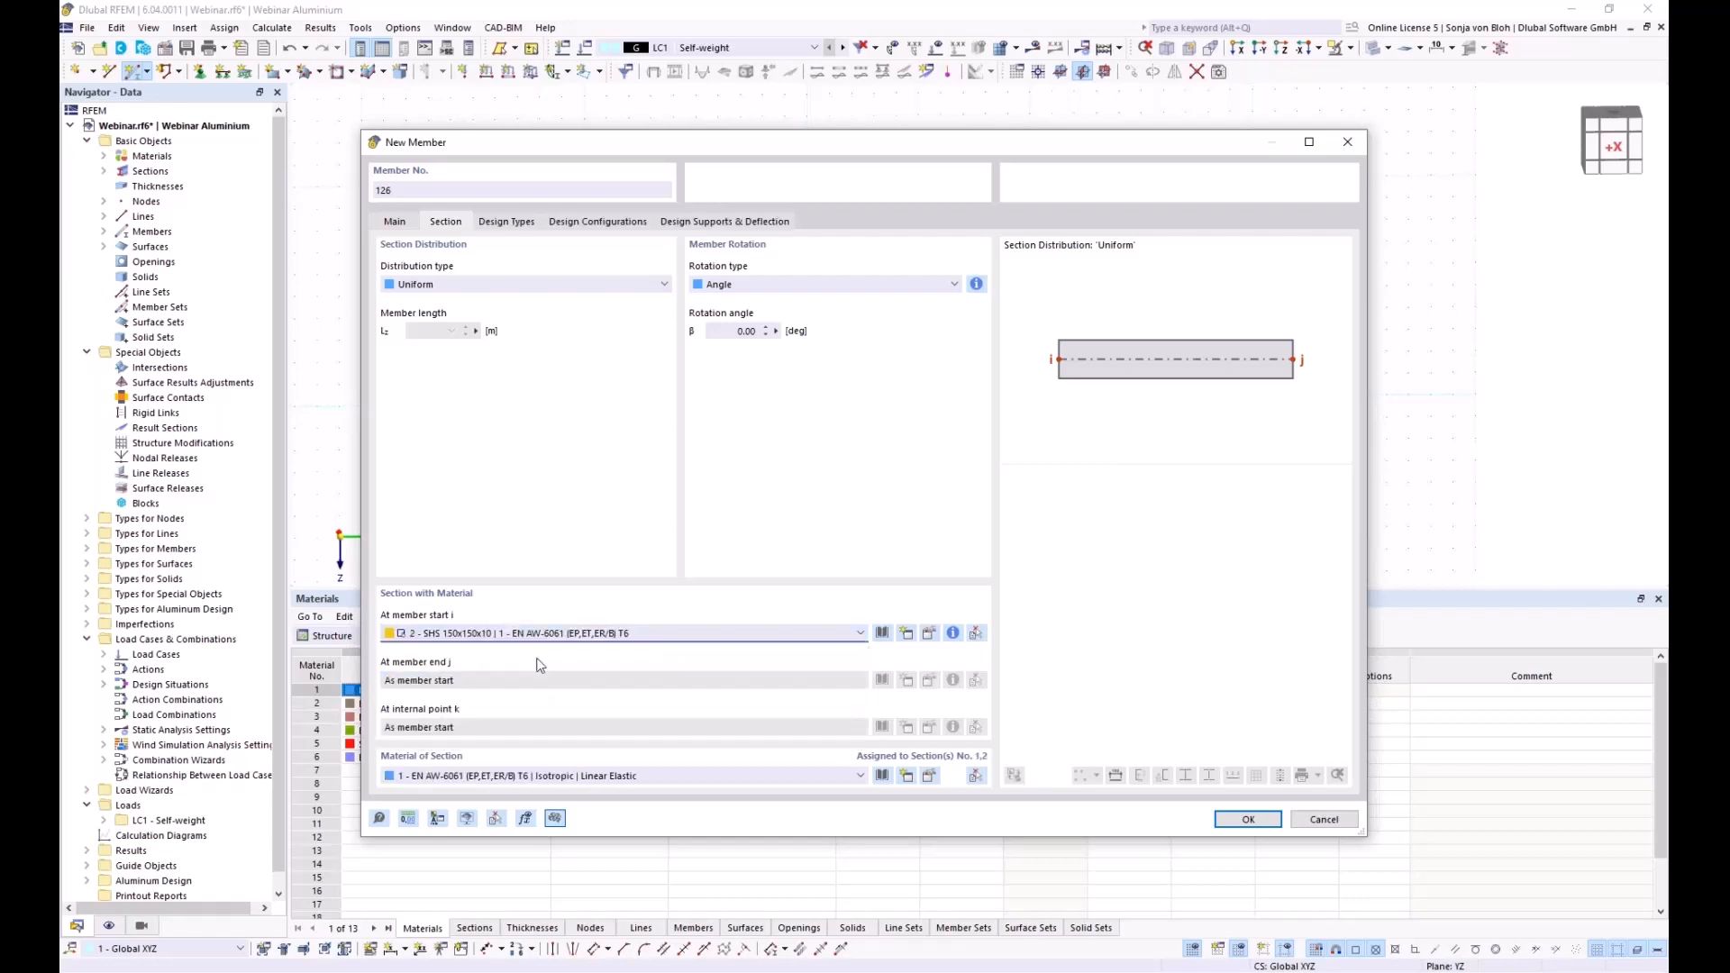
pyautogui.click(397, 225)
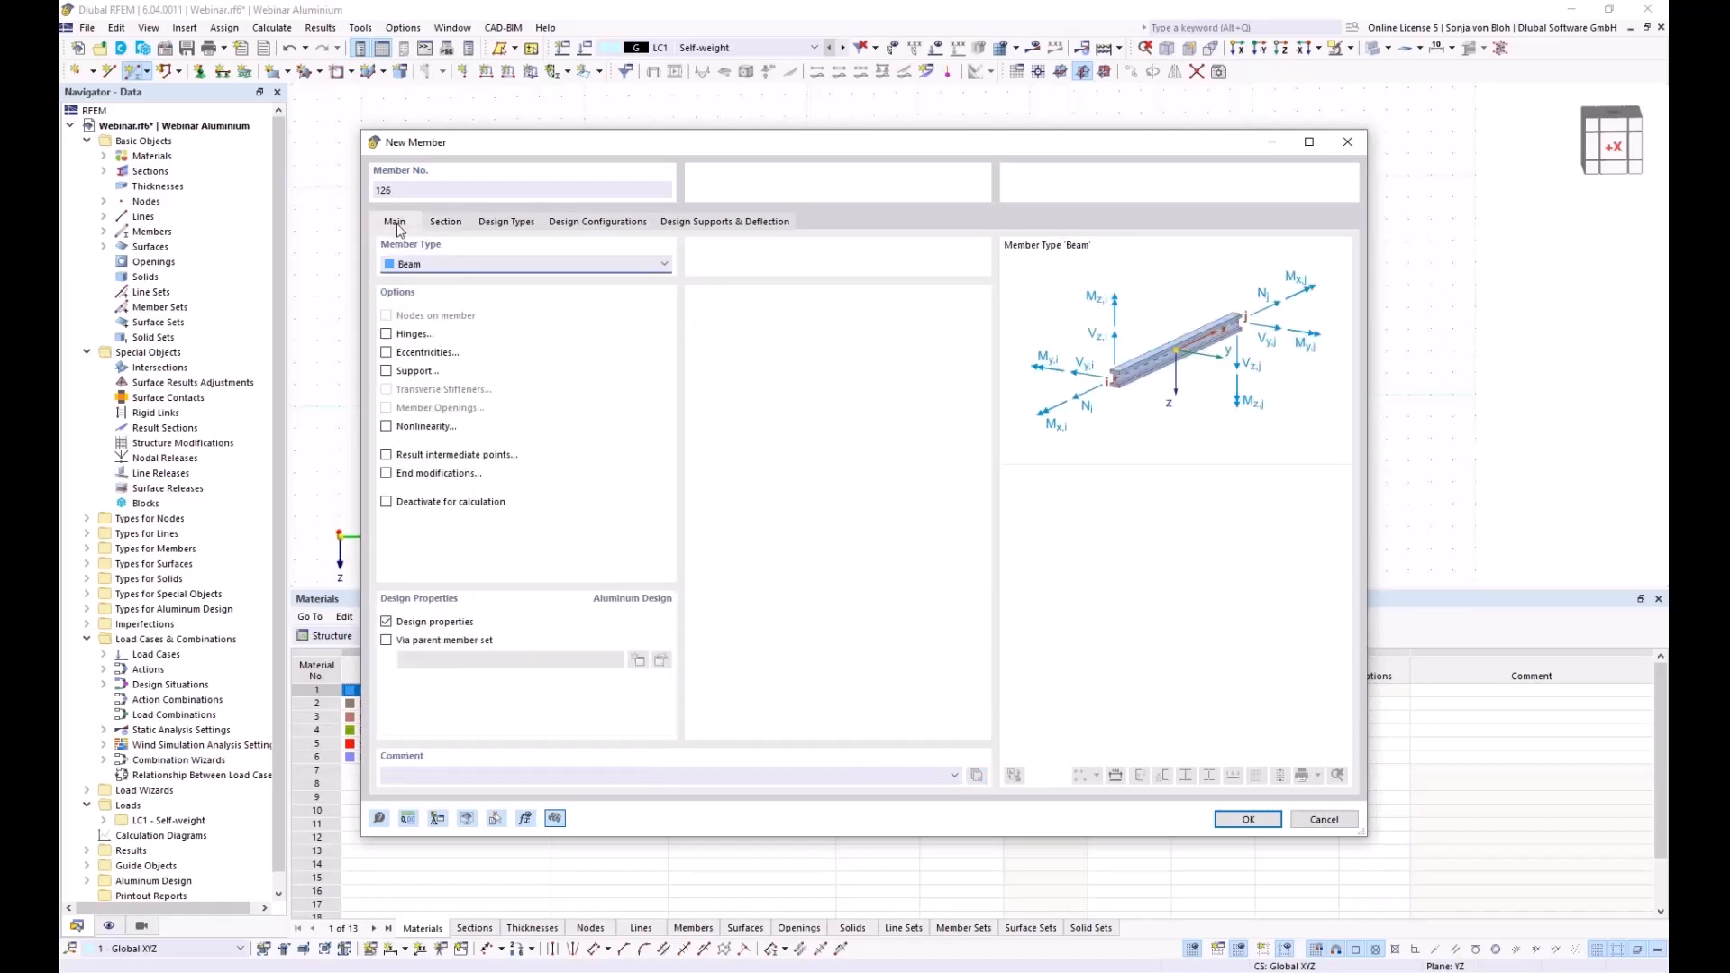
# Enable hinges and define member hinge 1 (Local xyz) releasing φy and φz
pyautogui.click(386, 334)
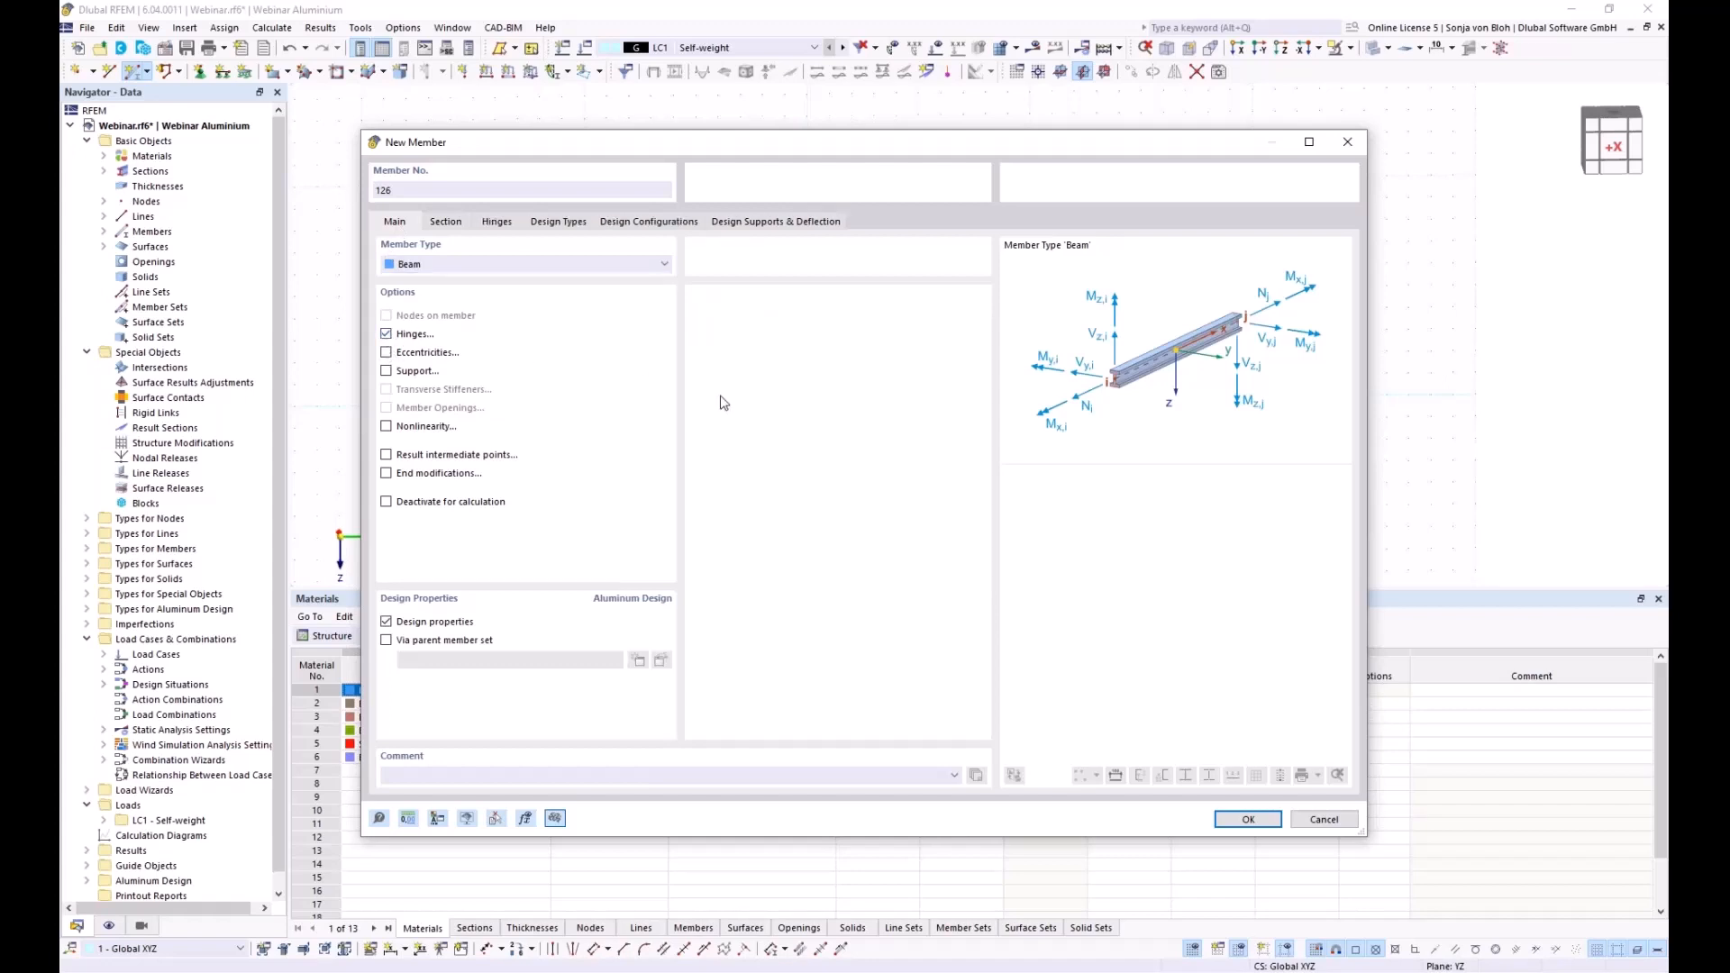
pyautogui.click(498, 224)
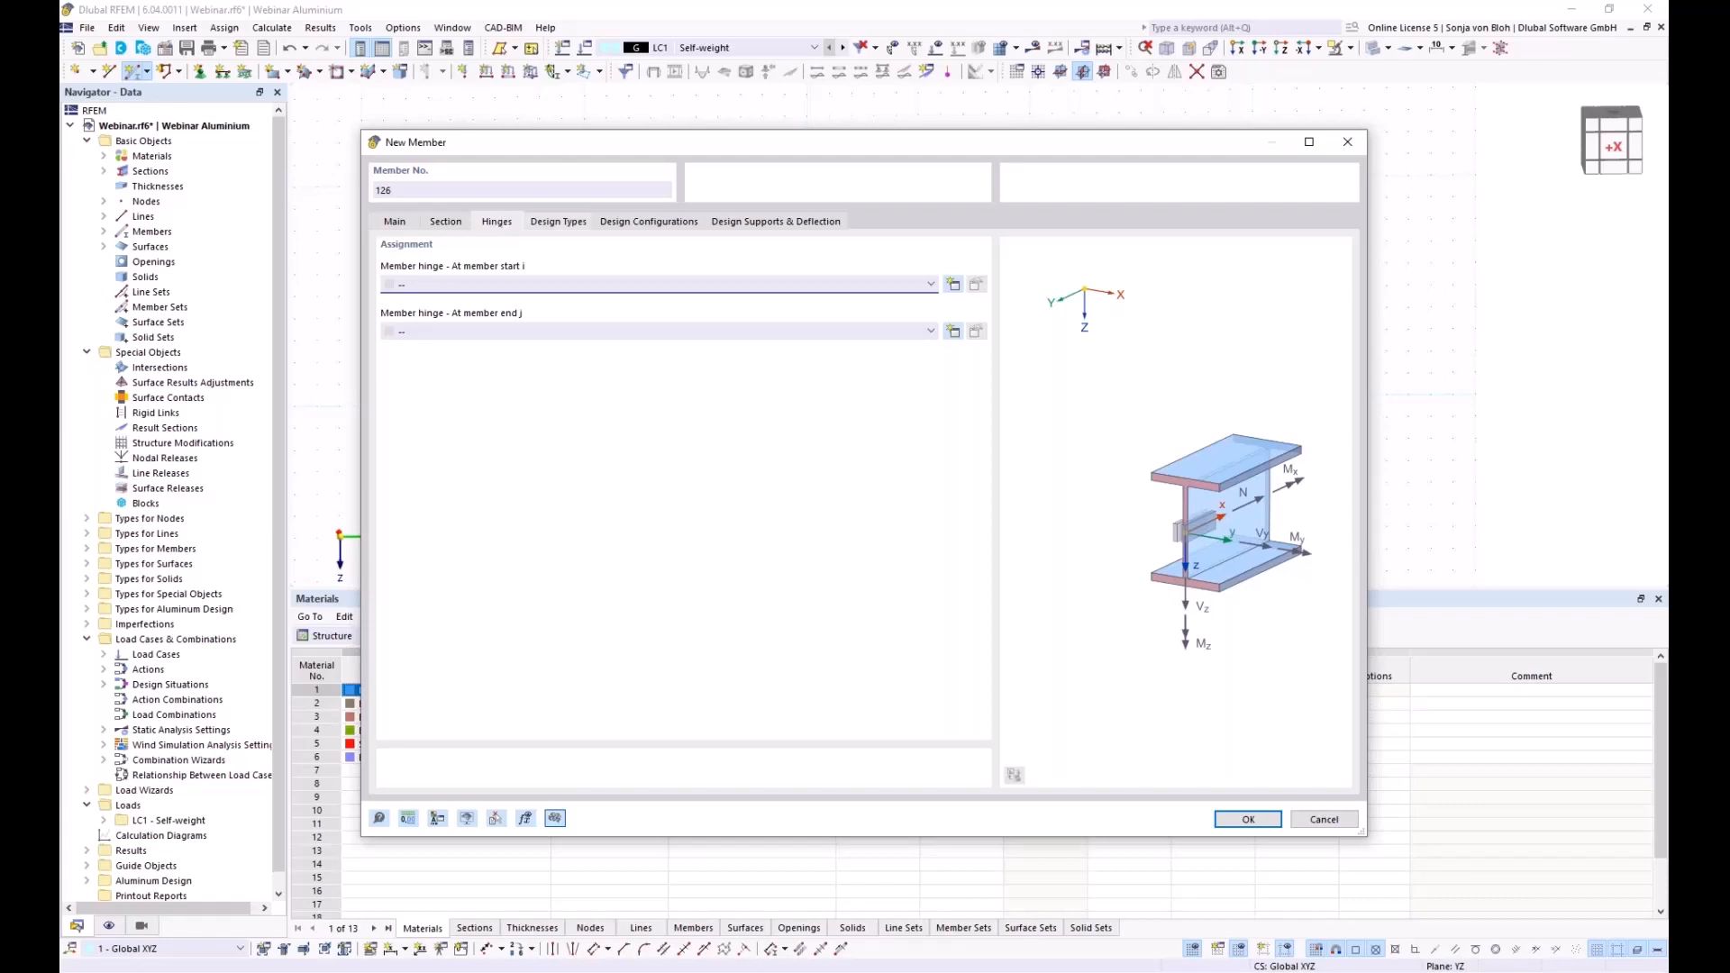
pyautogui.click(953, 333)
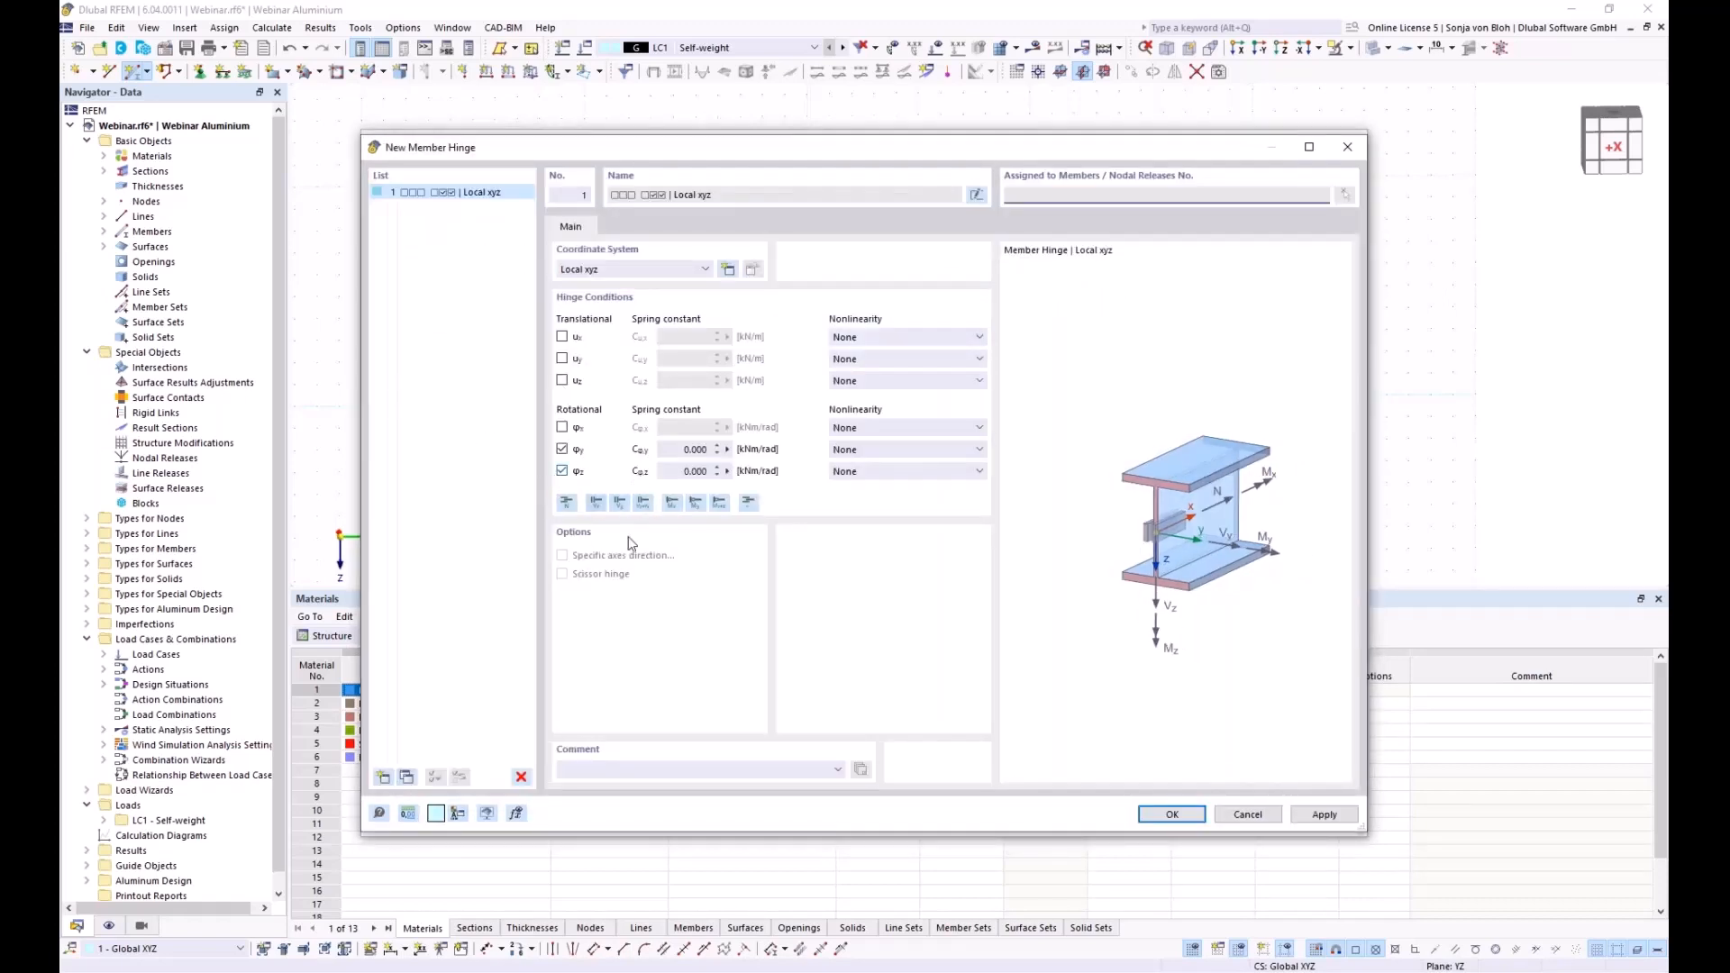
pyautogui.click(1180, 815)
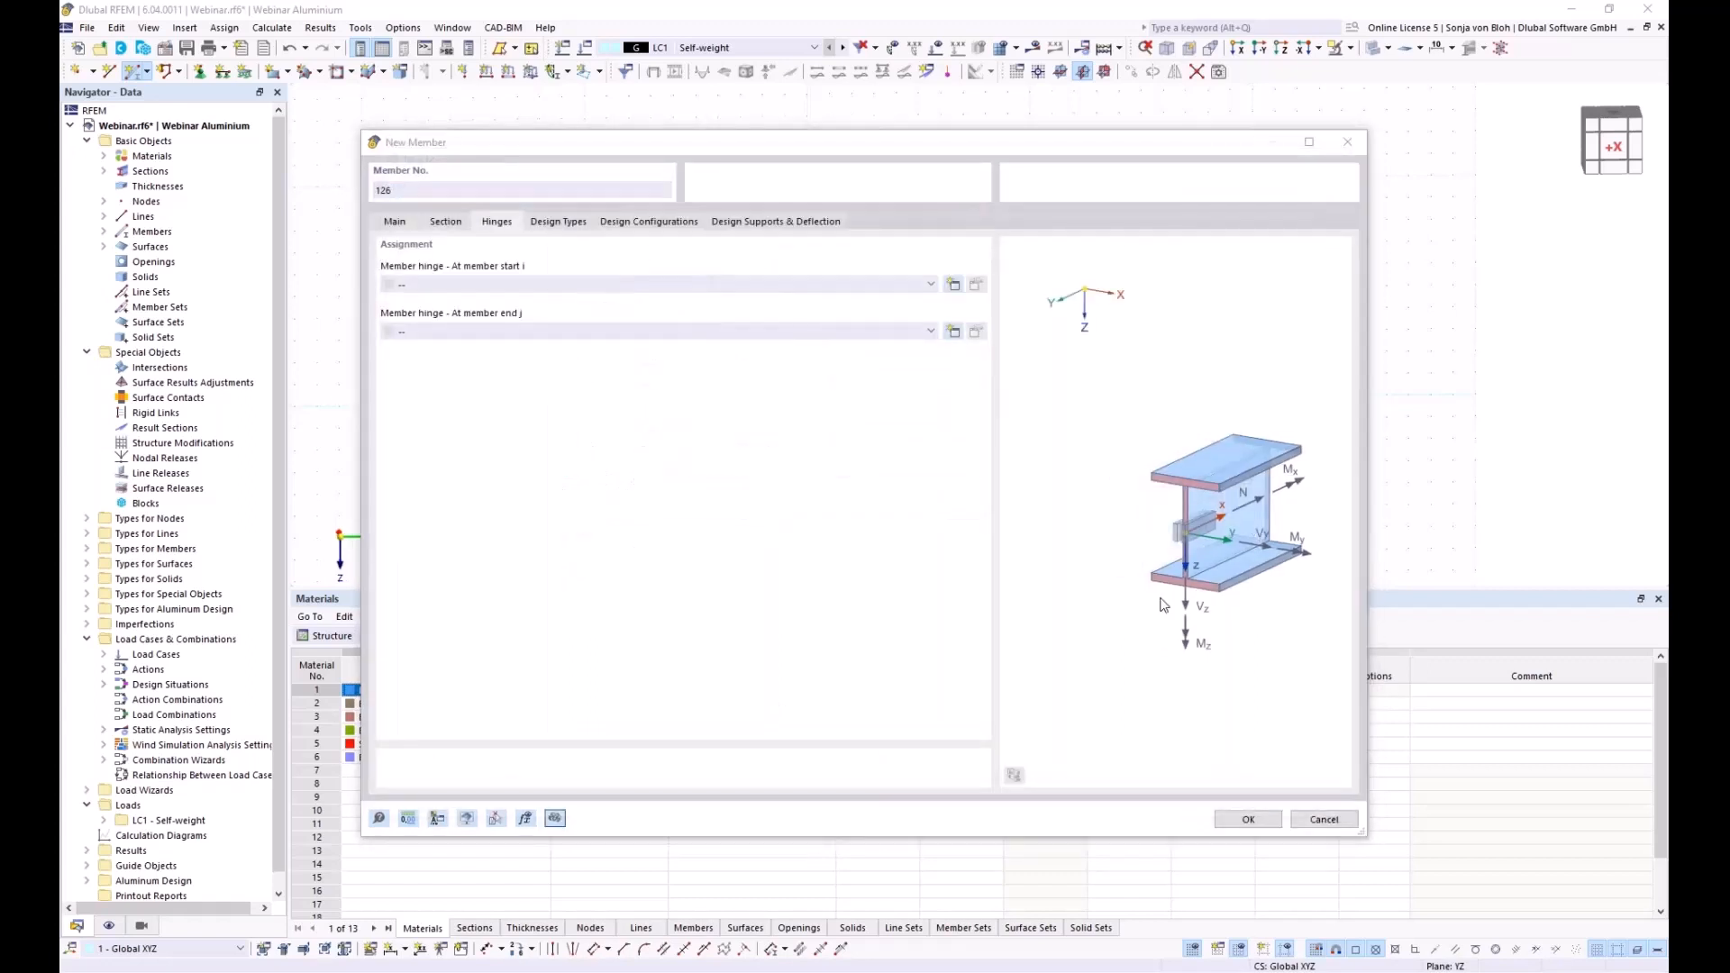
# Place three vertical columns from ground nodes up to the arch, the right one ending at node 54
pyautogui.click(1248, 820)
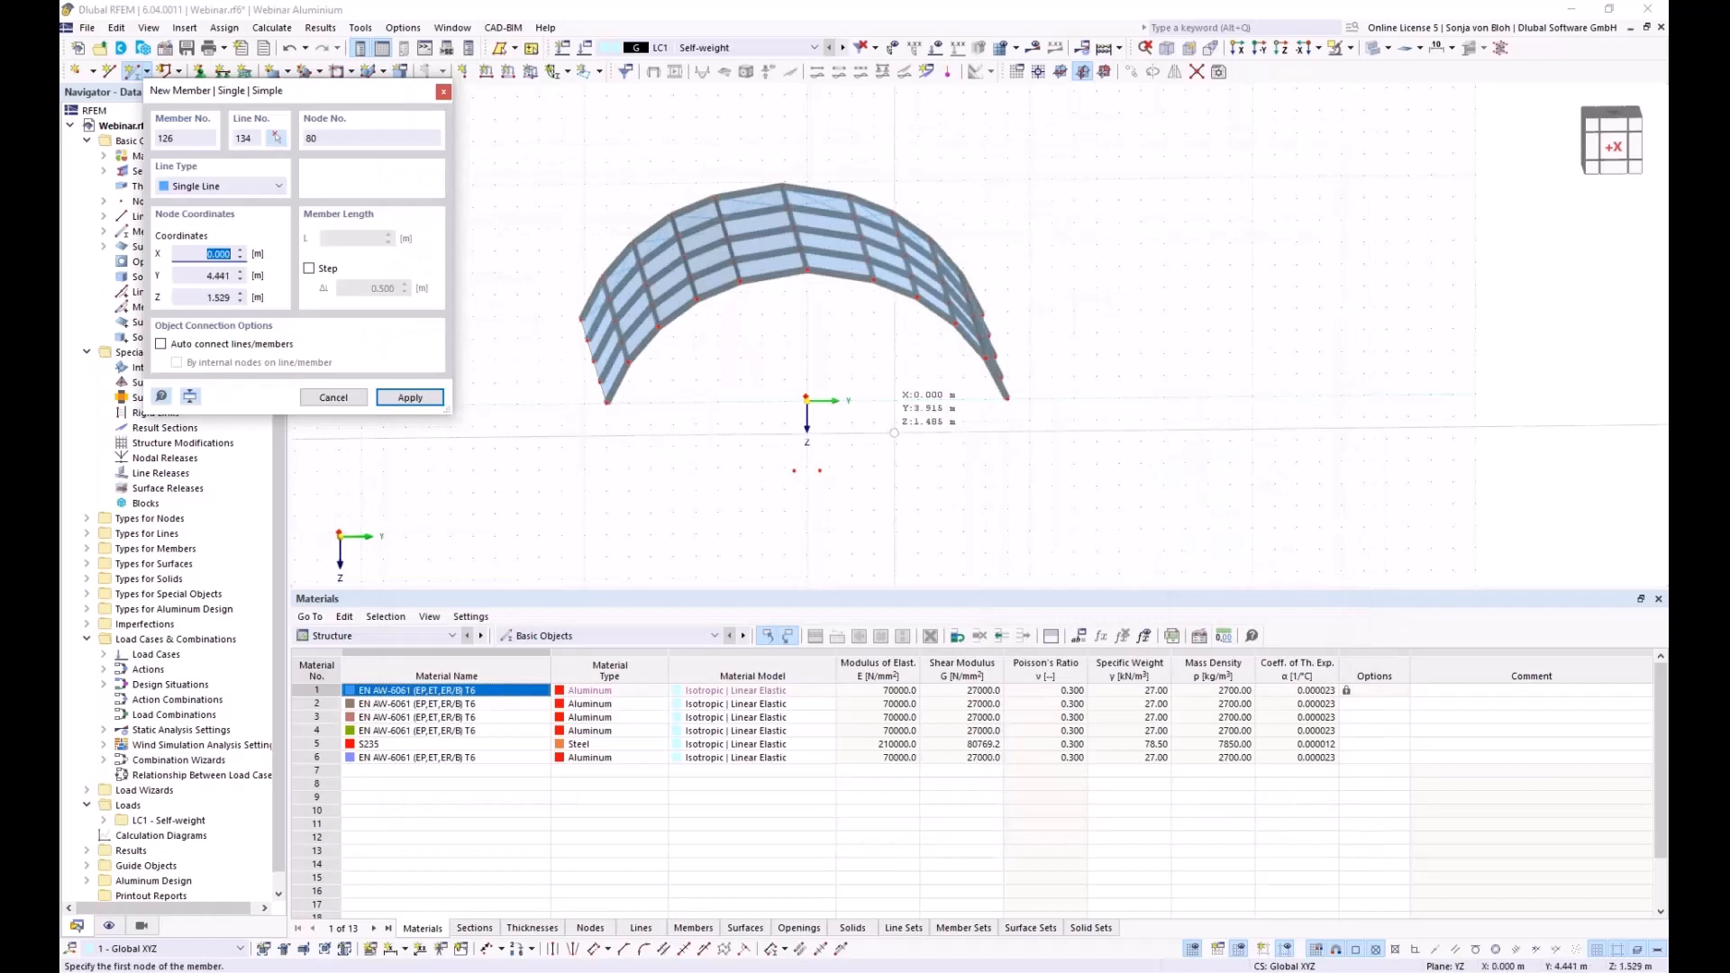
pyautogui.scroll(3, 688, 406)
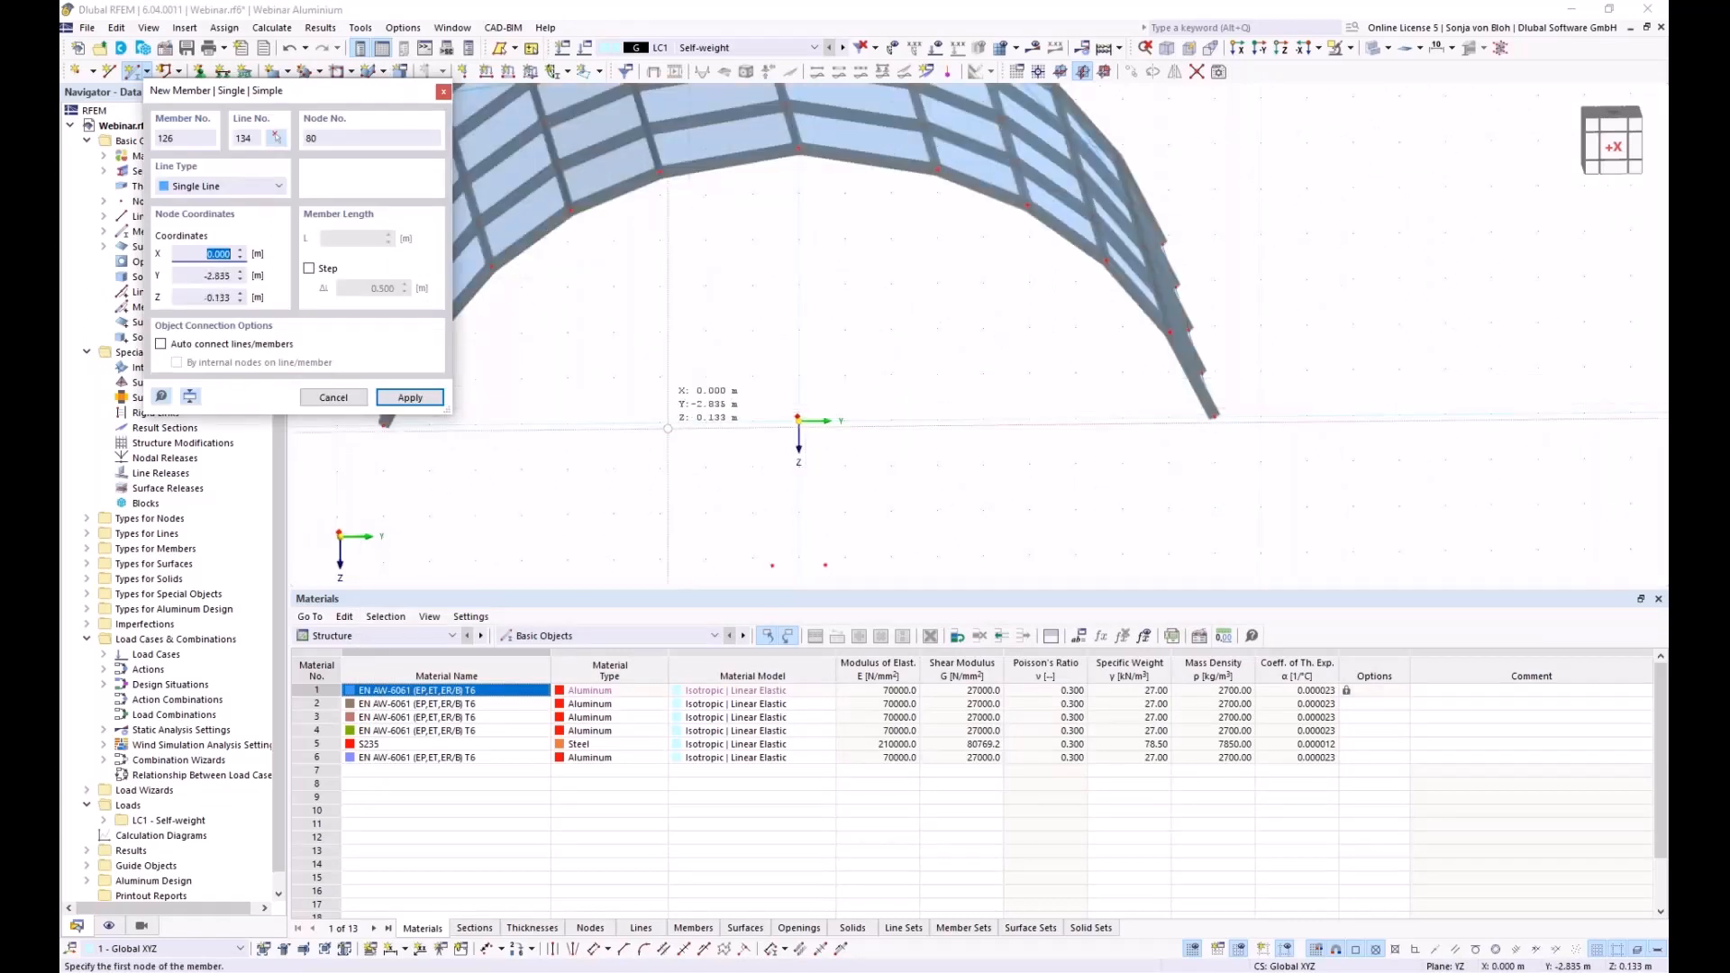
pyautogui.click(660, 421)
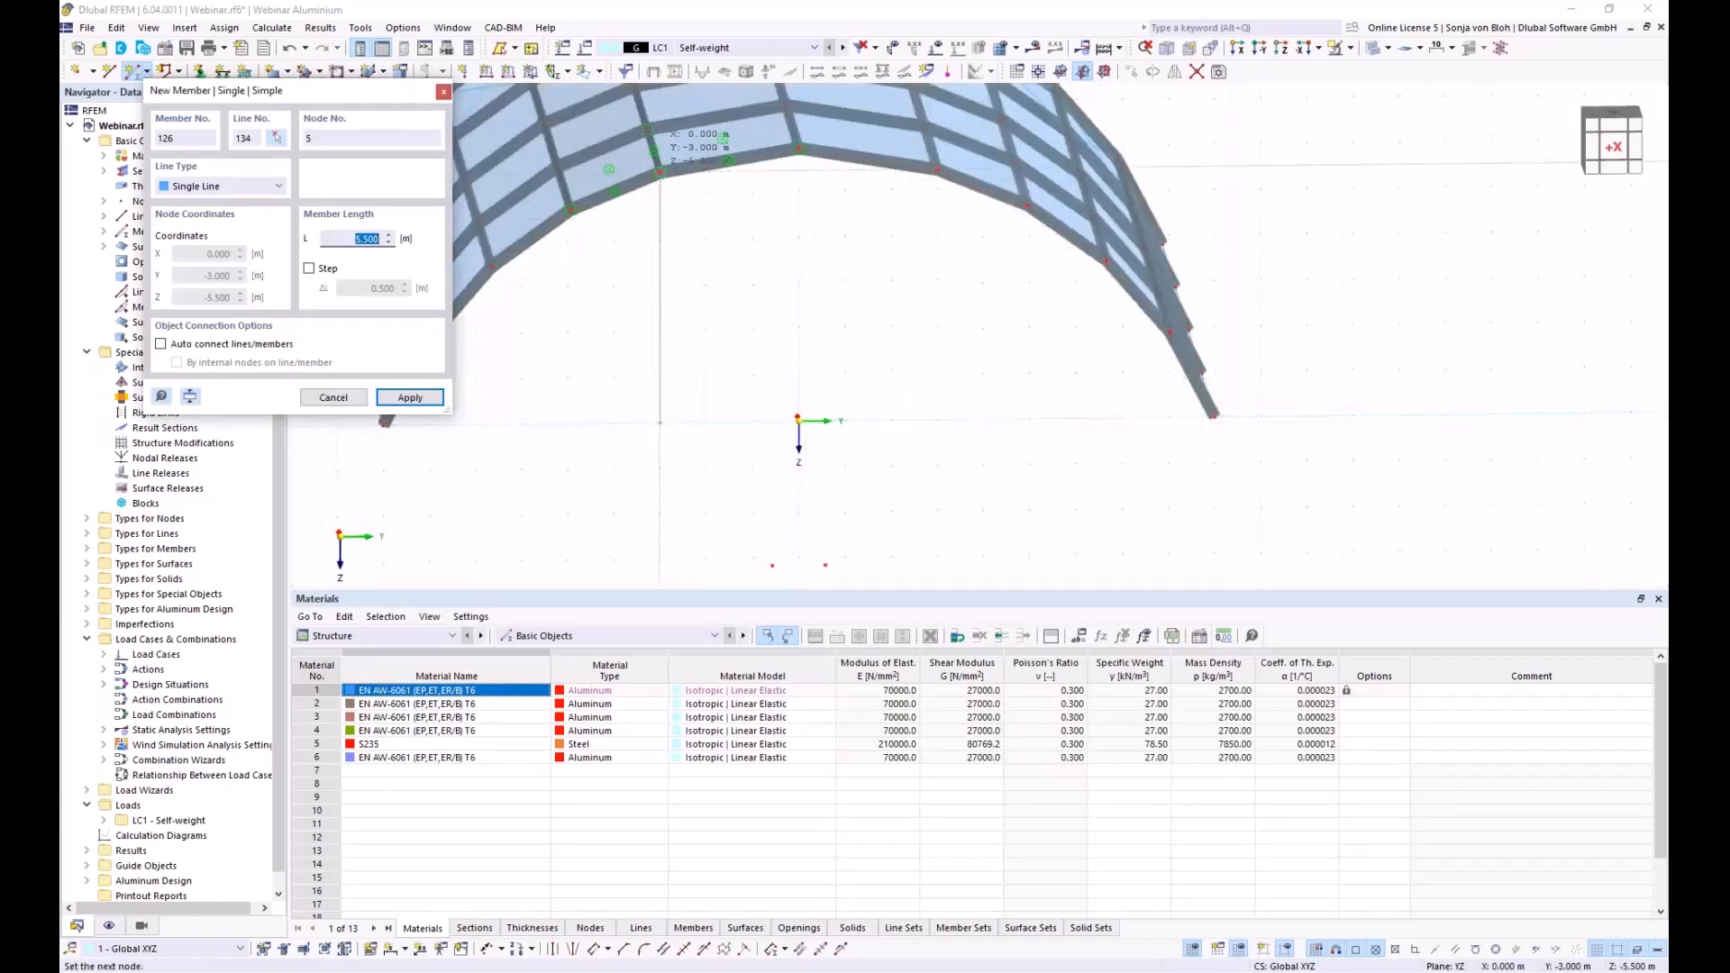
pyautogui.click(661, 175)
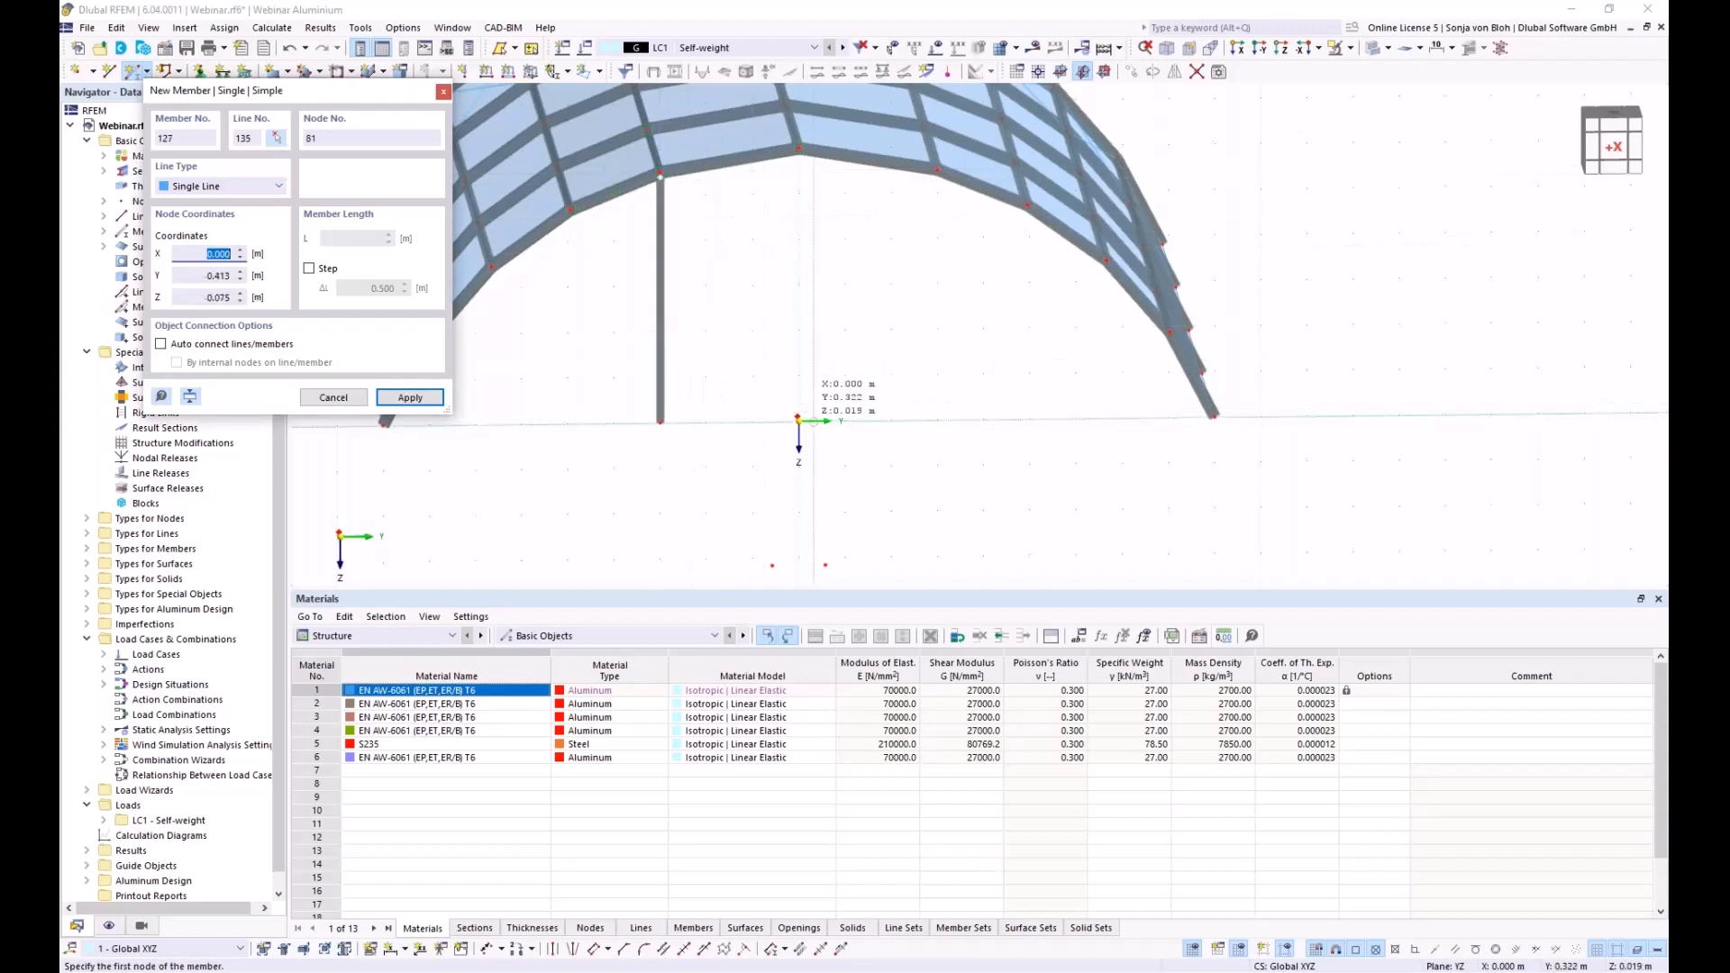
pyautogui.scroll(2, 793, 435)
pyautogui.click(788, 430)
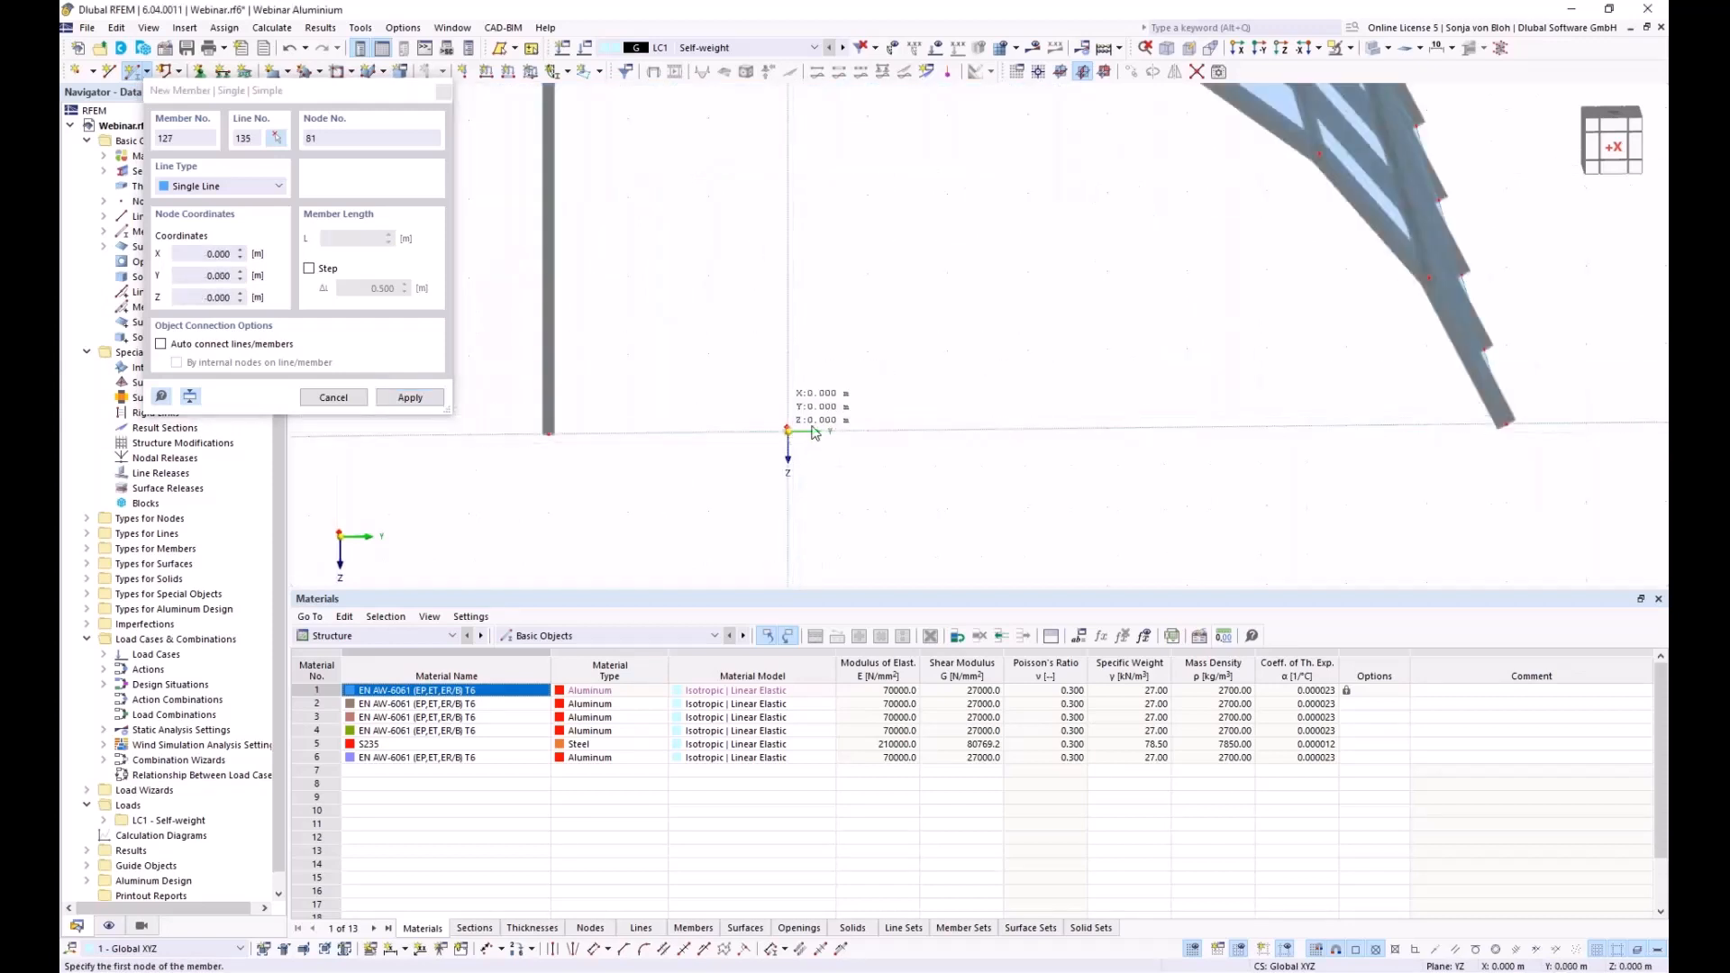
pyautogui.scroll(-3, 811, 424)
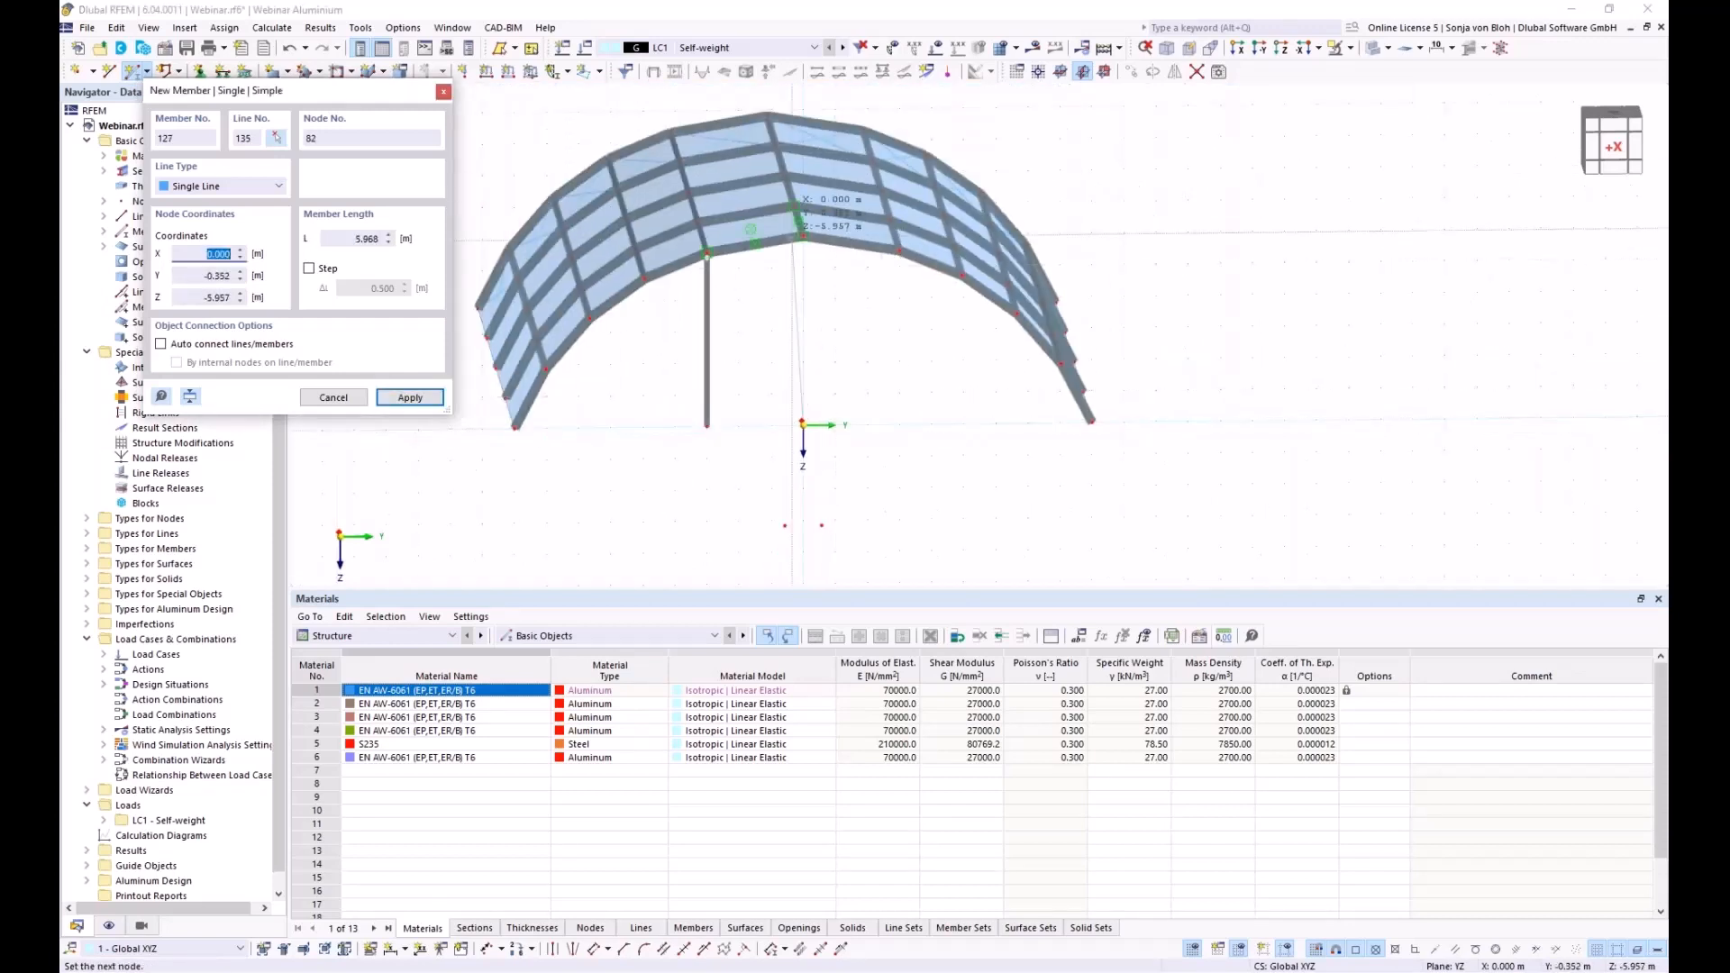
pyautogui.click(803, 238)
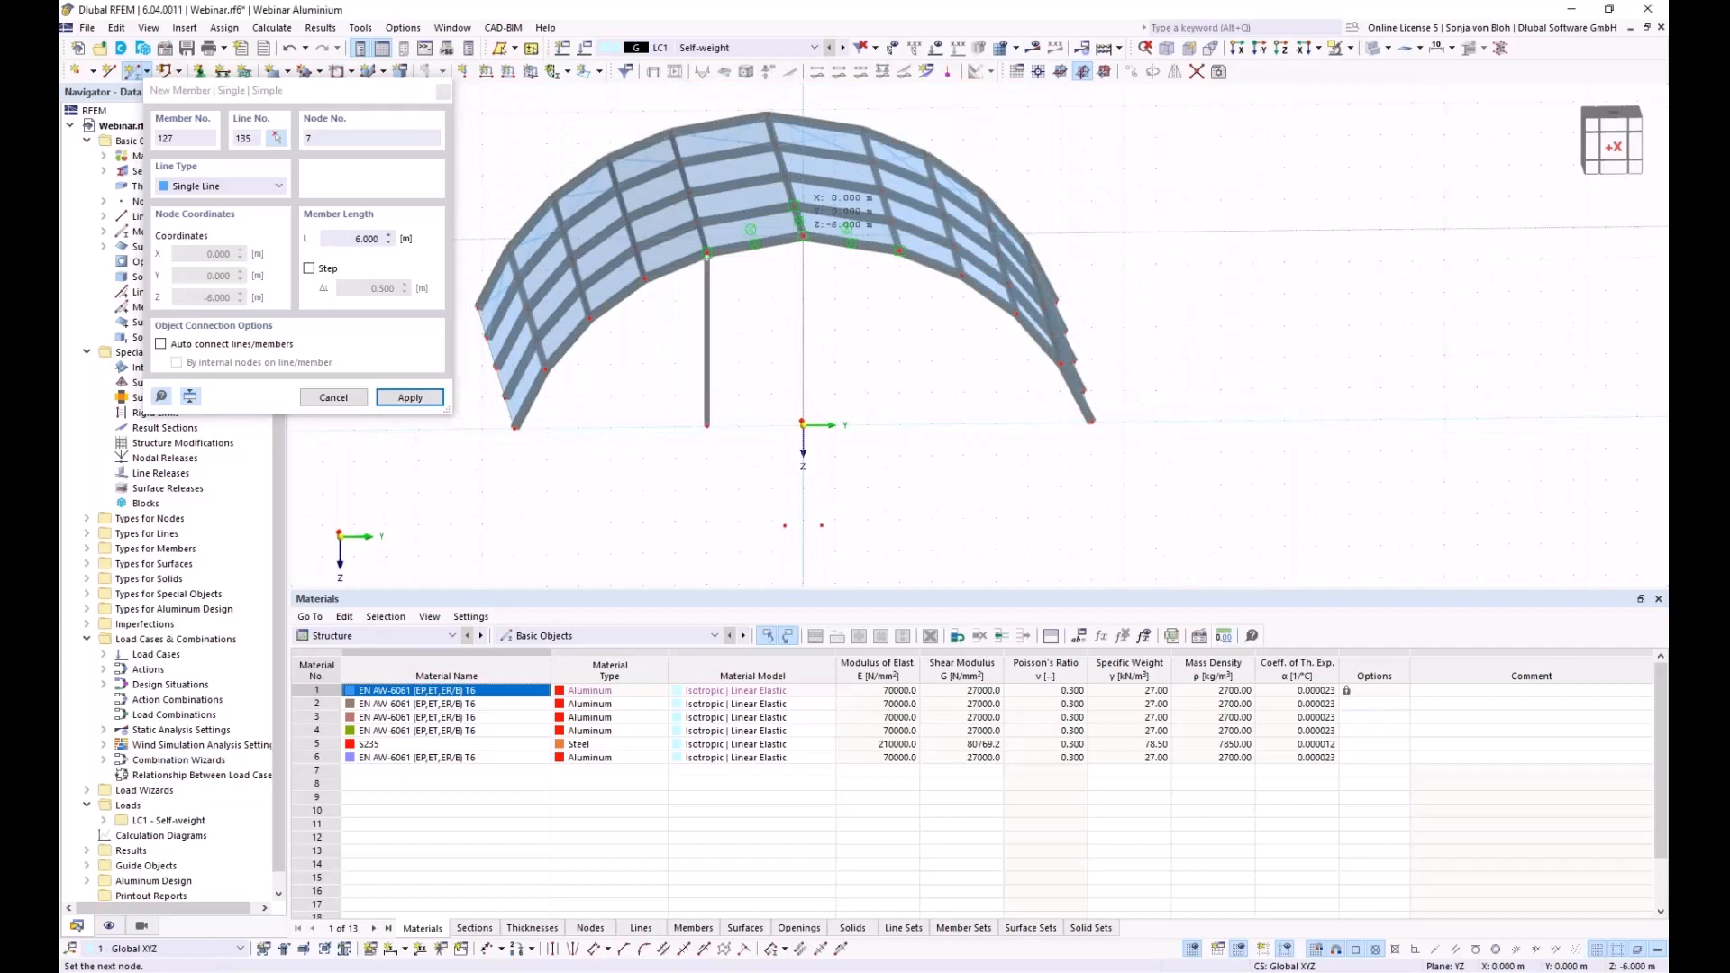
pyautogui.click(899, 424)
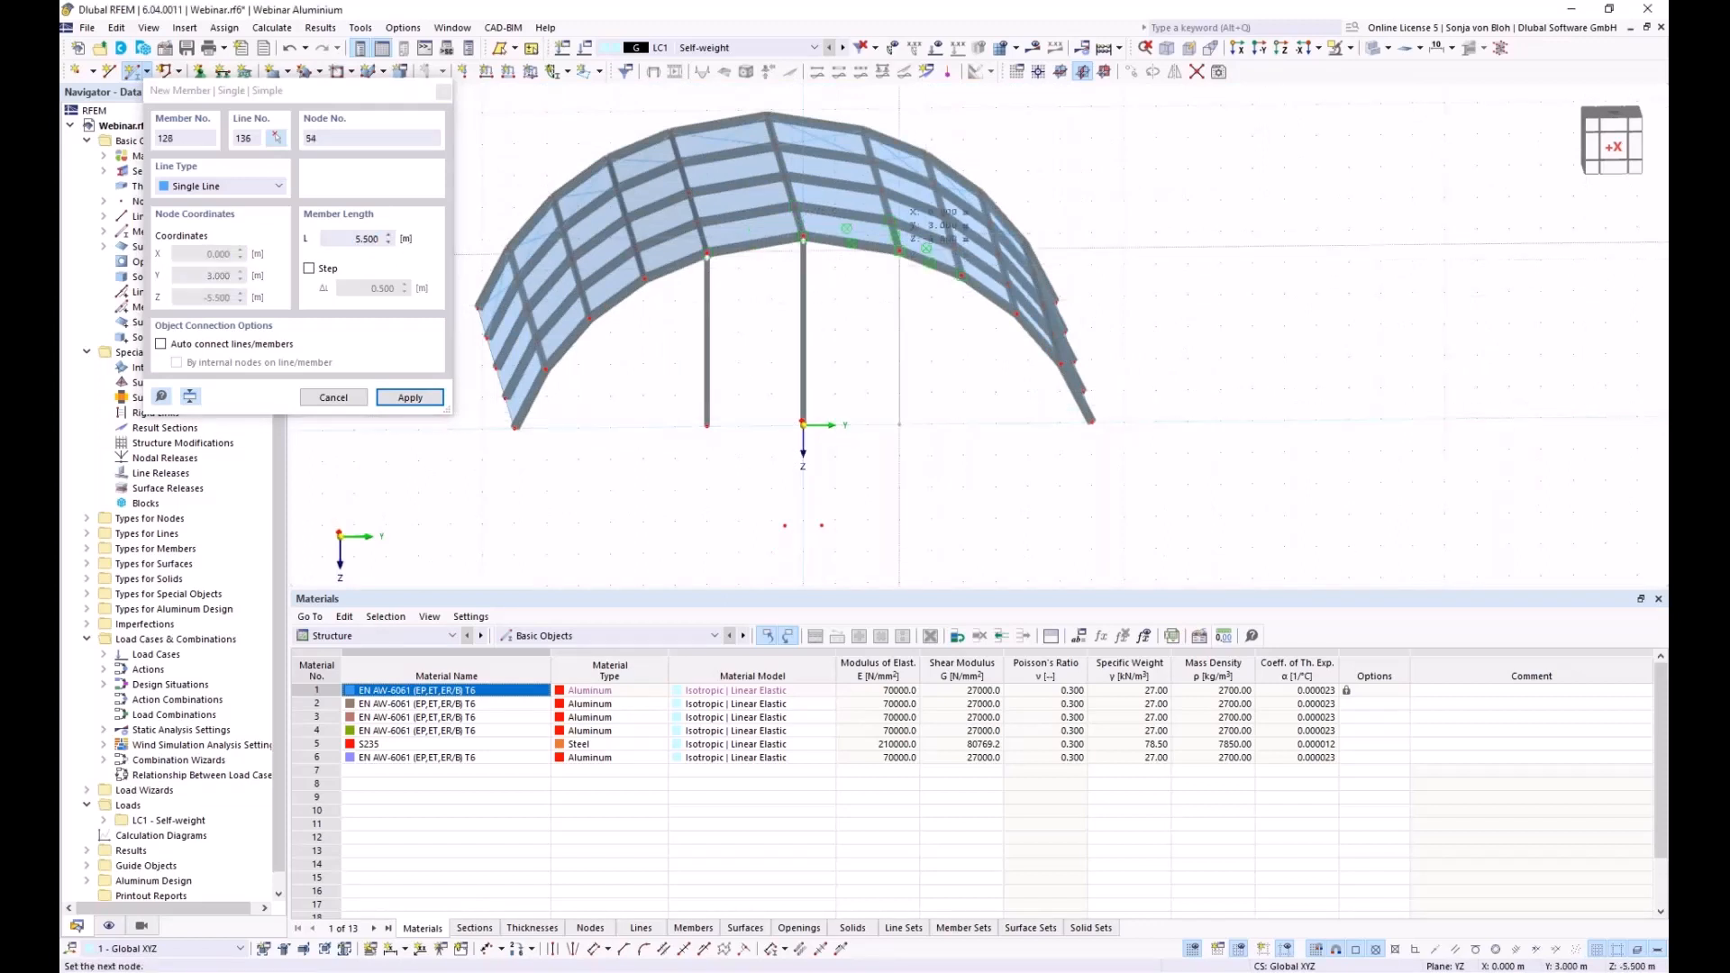
pyautogui.click(899, 249)
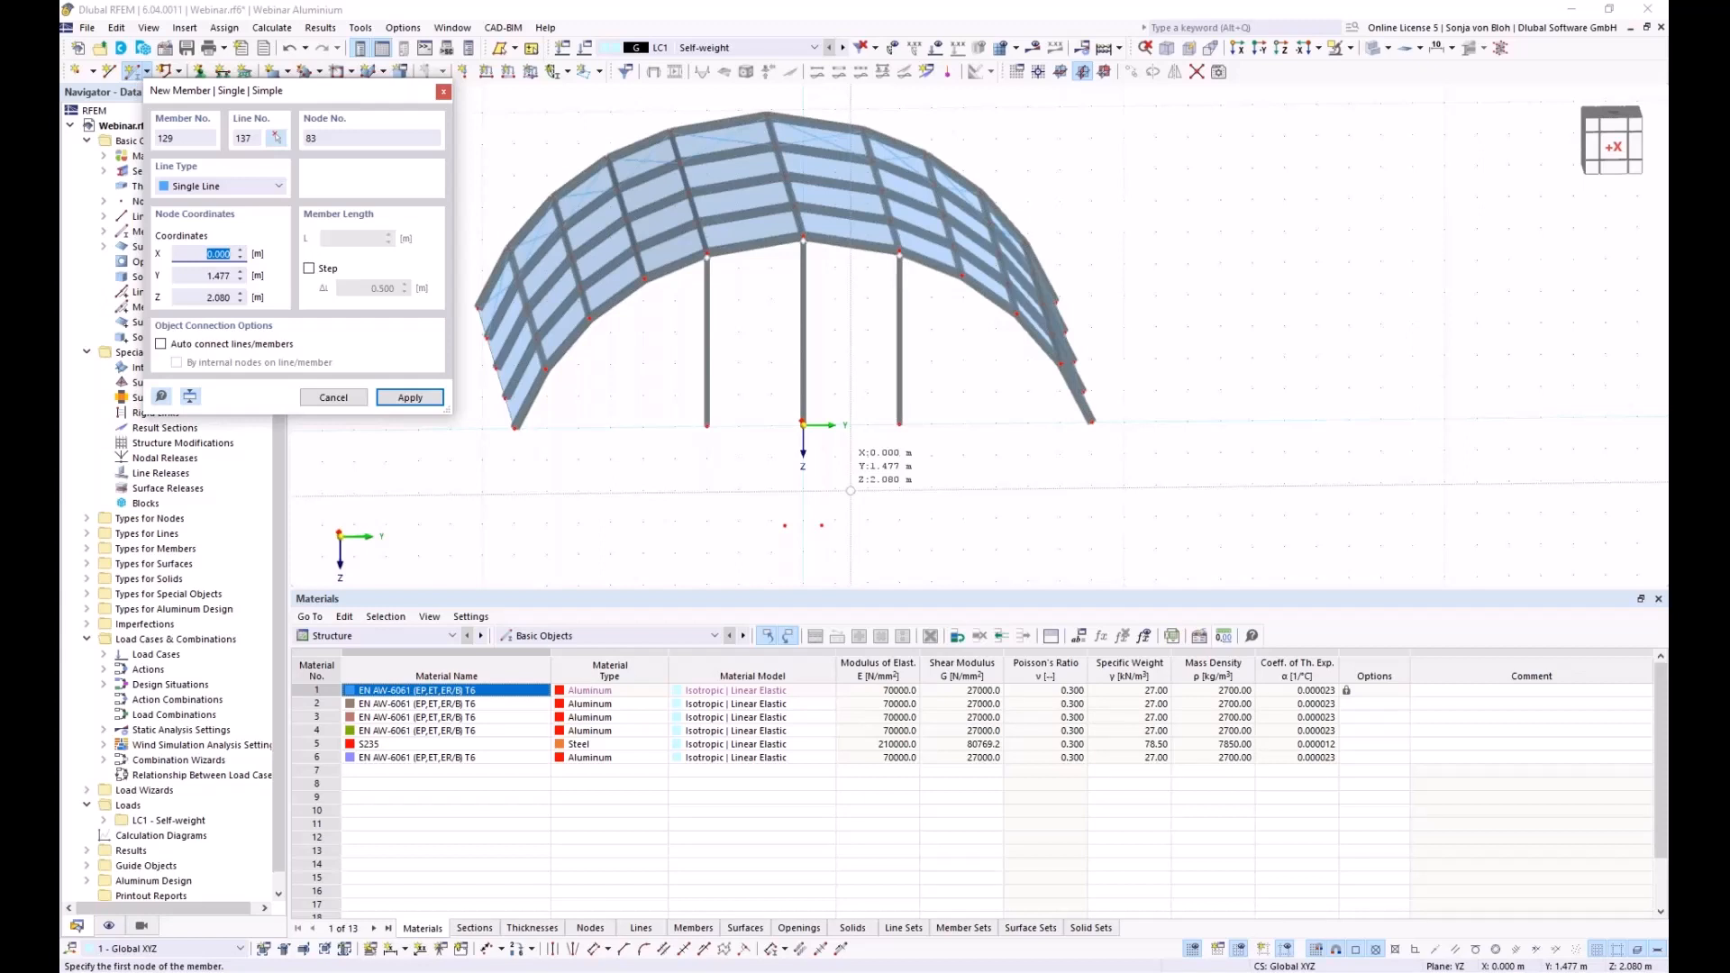
pyautogui.press('Escape')
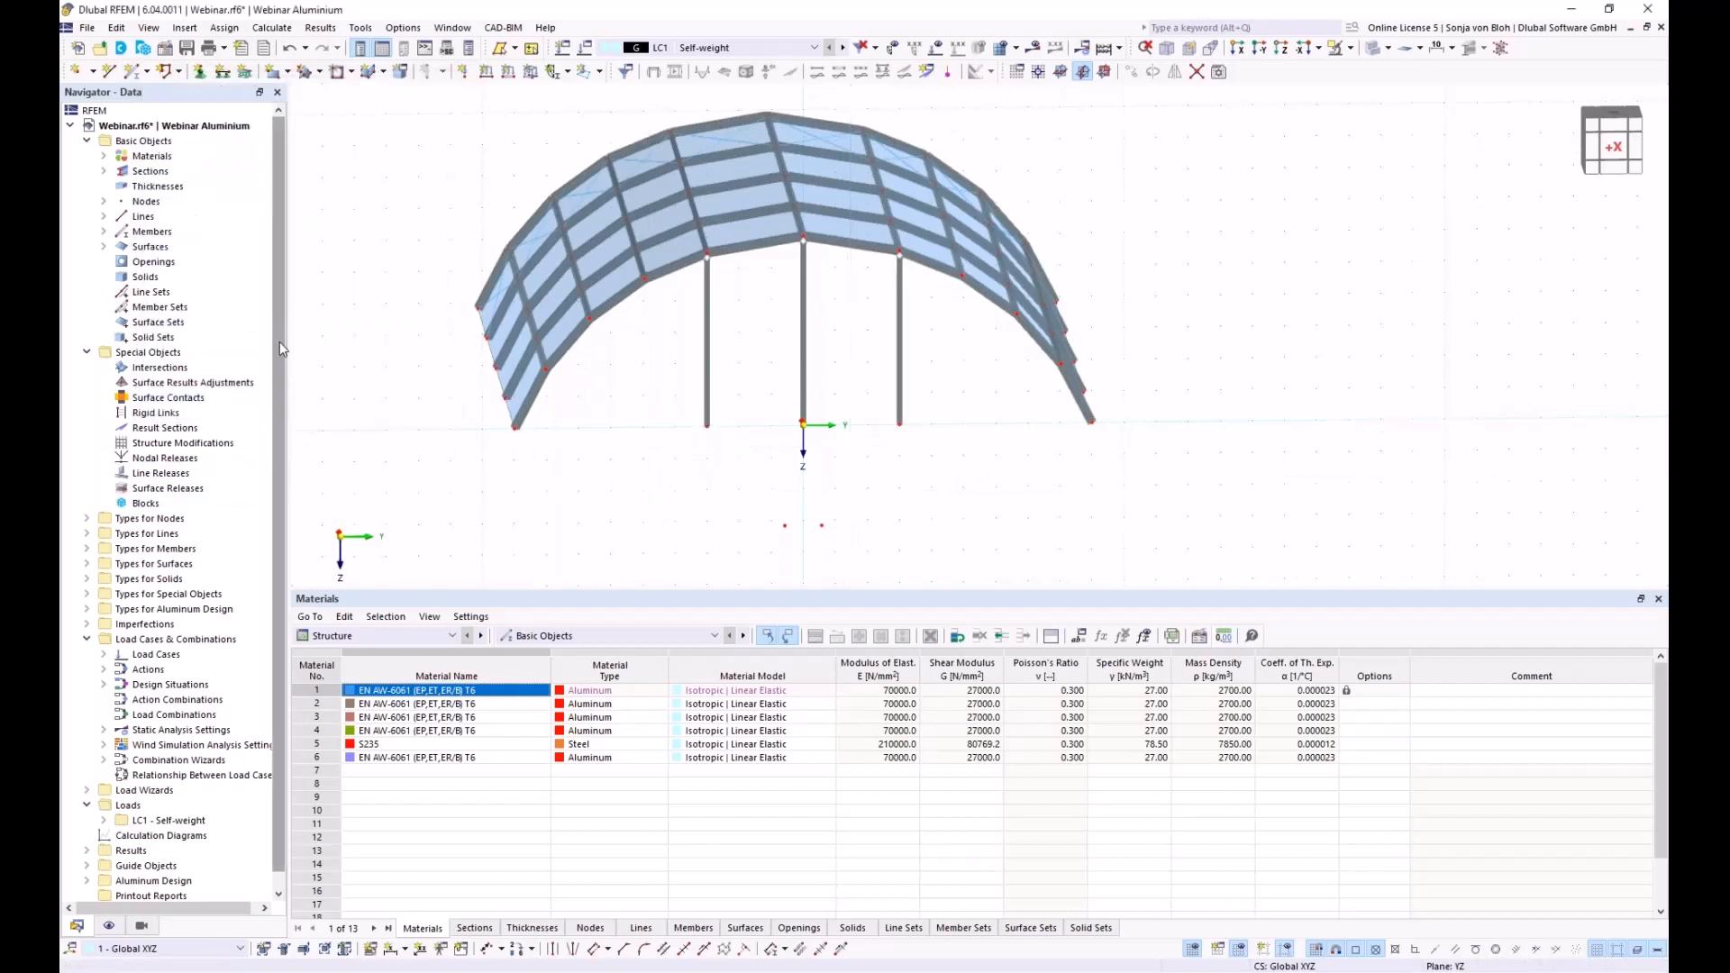
# Enable Perpendicular snapping in the 1 - Standard object snap under Guide Objects
pyautogui.moveTo(278, 347); pyautogui.dragTo(284, 491)
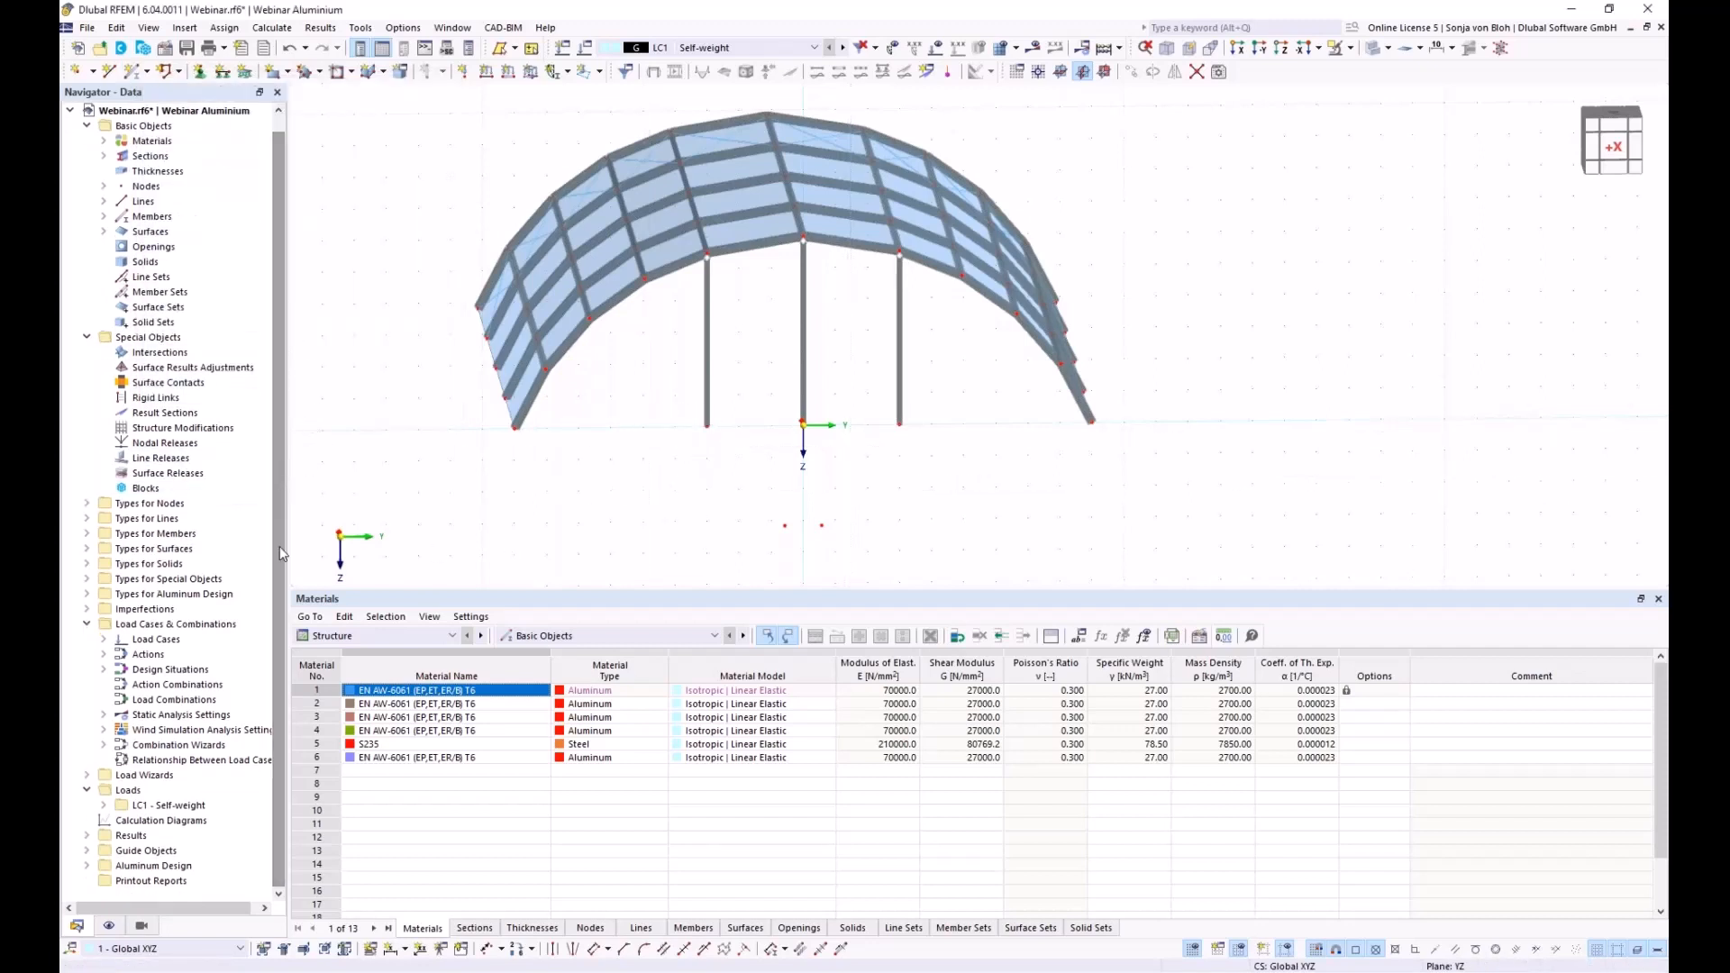
pyautogui.click(87, 850)
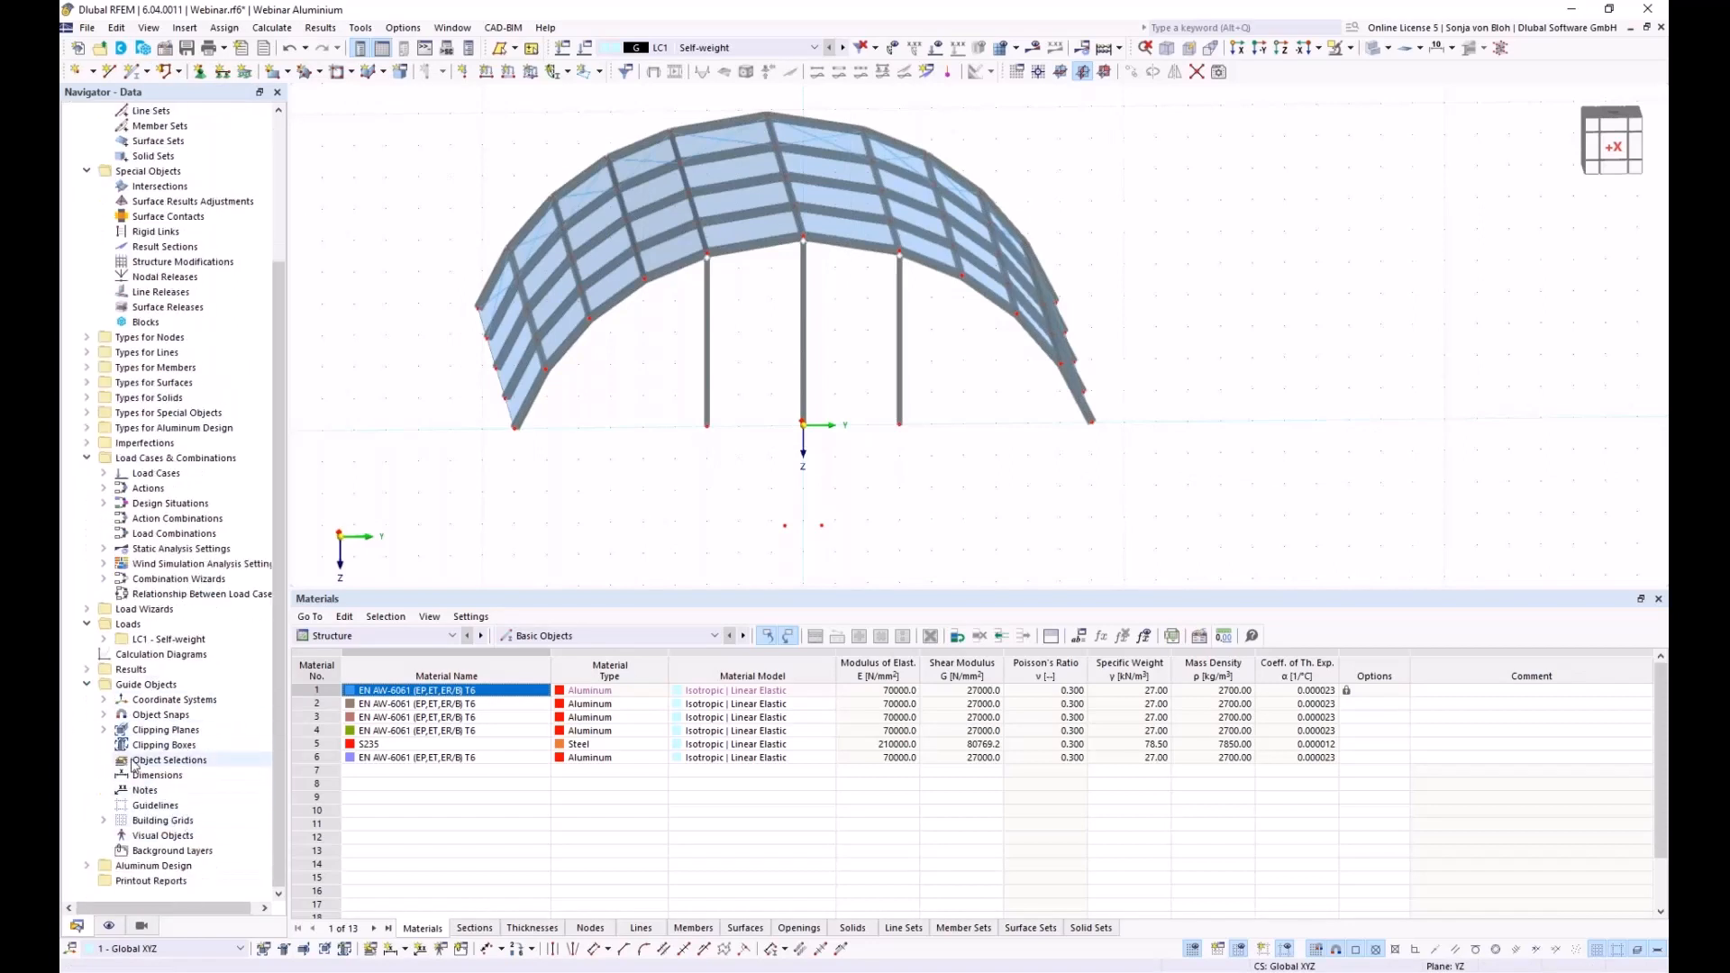
pyautogui.click(104, 715)
pyautogui.doubleClick(171, 730)
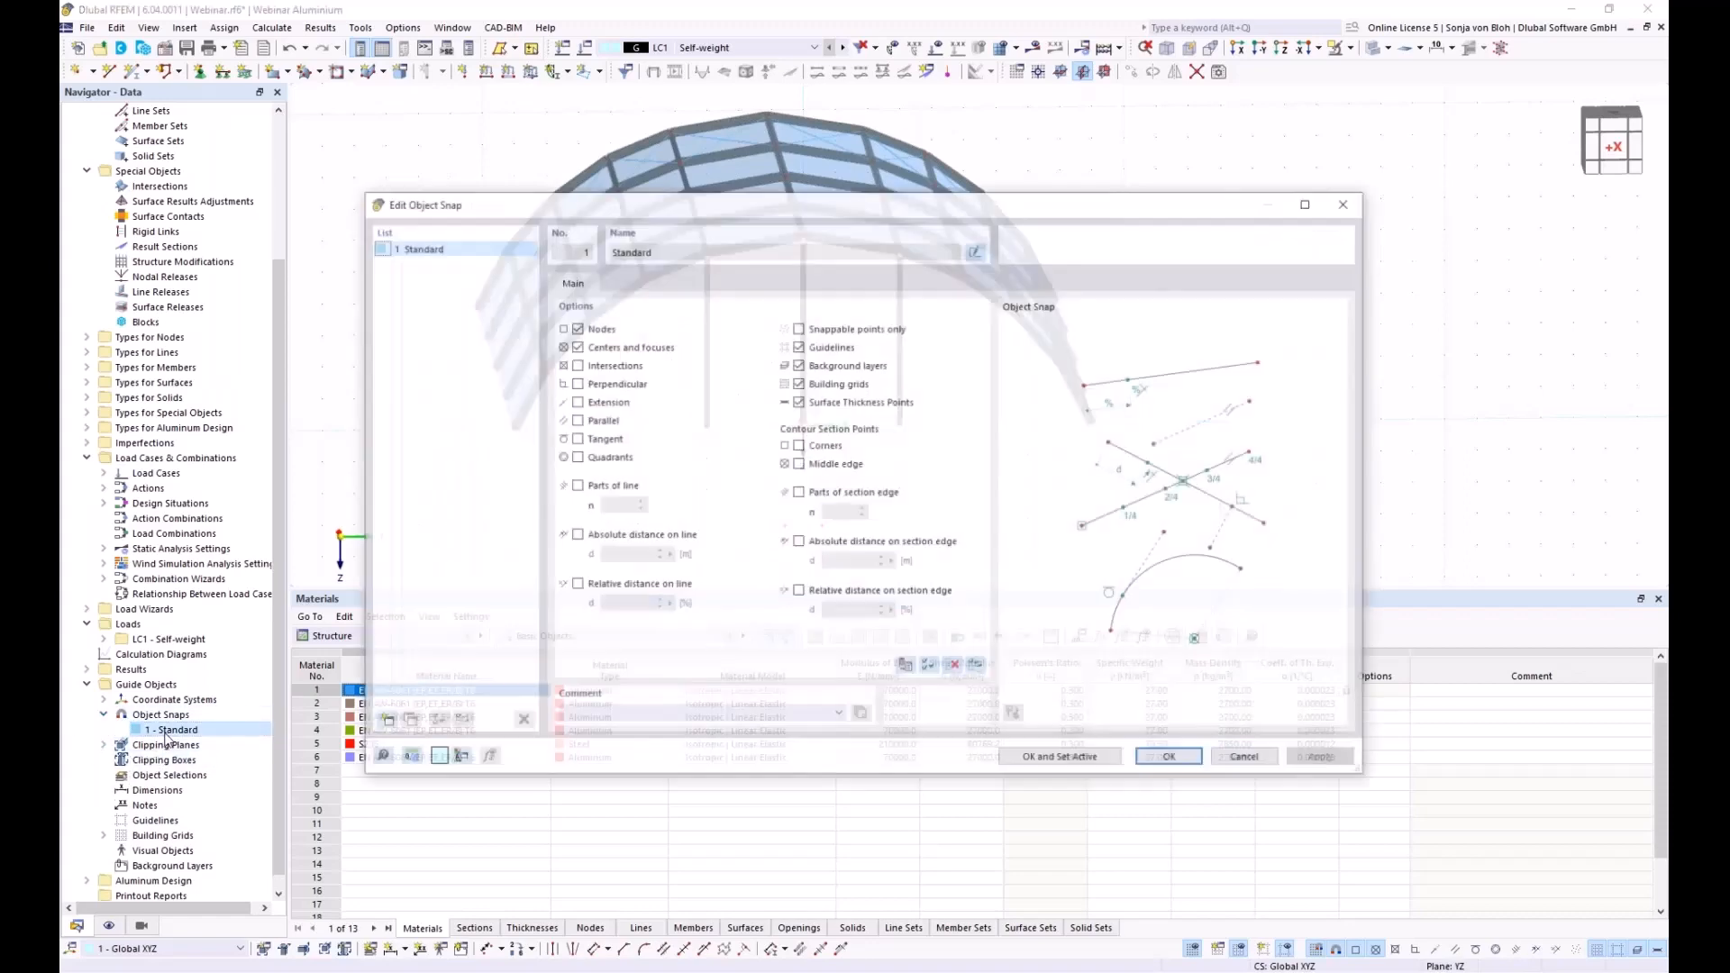
pyautogui.click(577, 384)
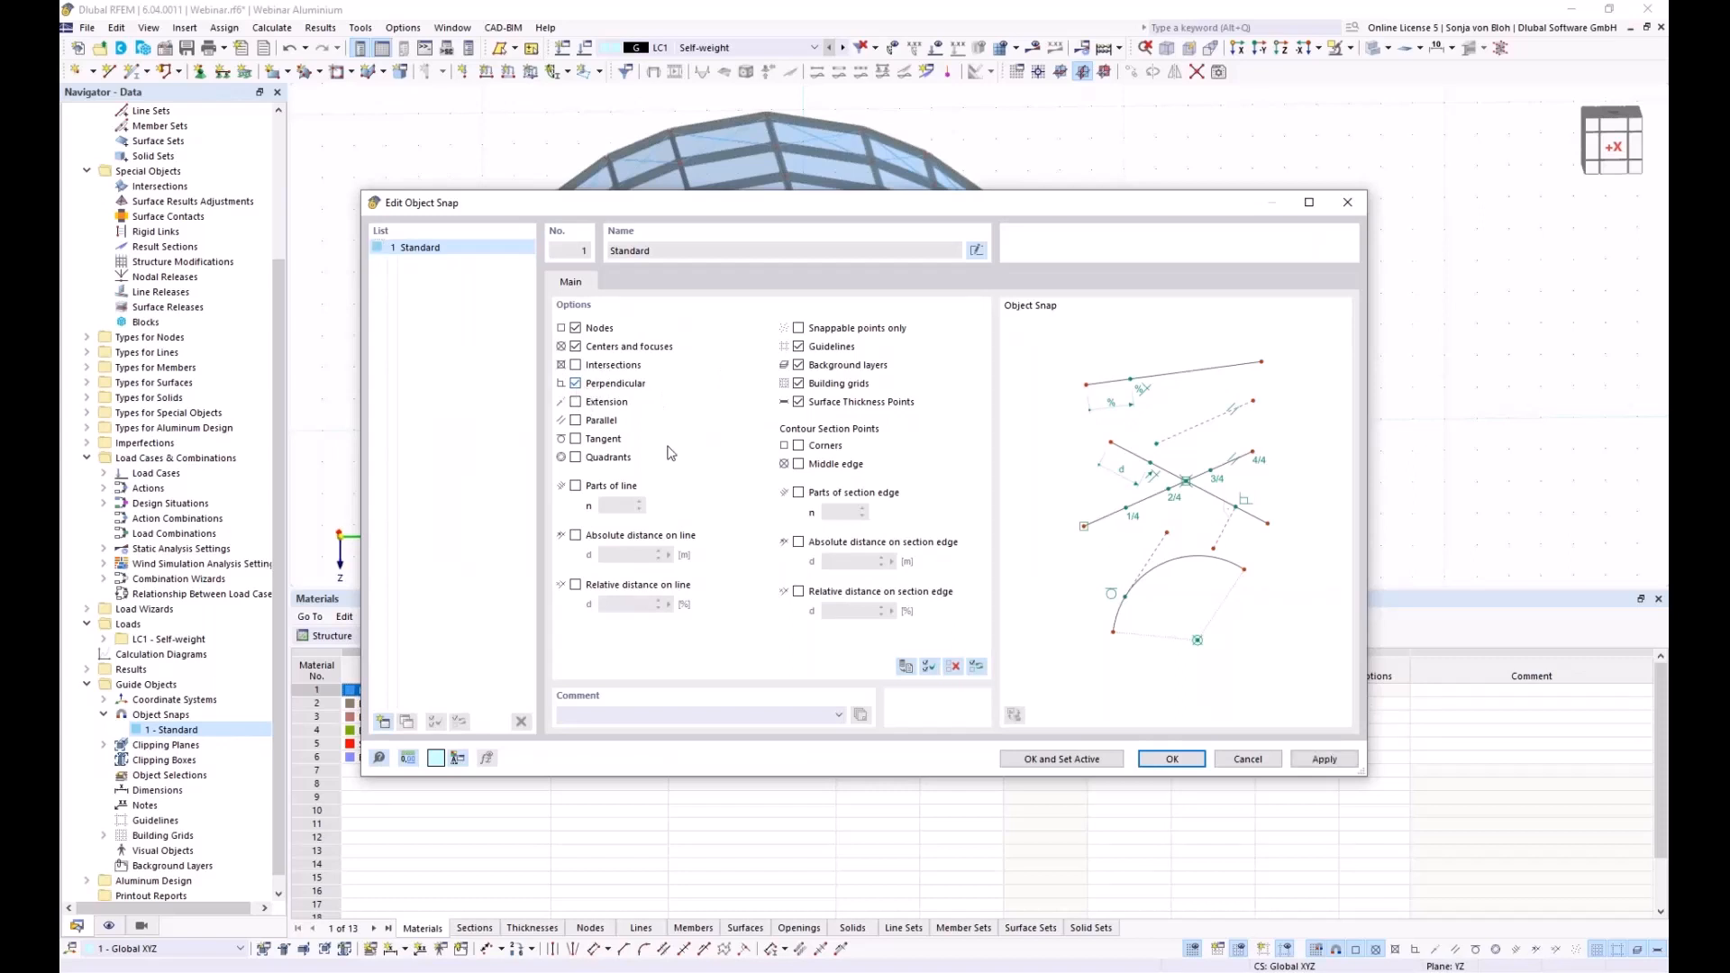
pyautogui.click(1171, 758)
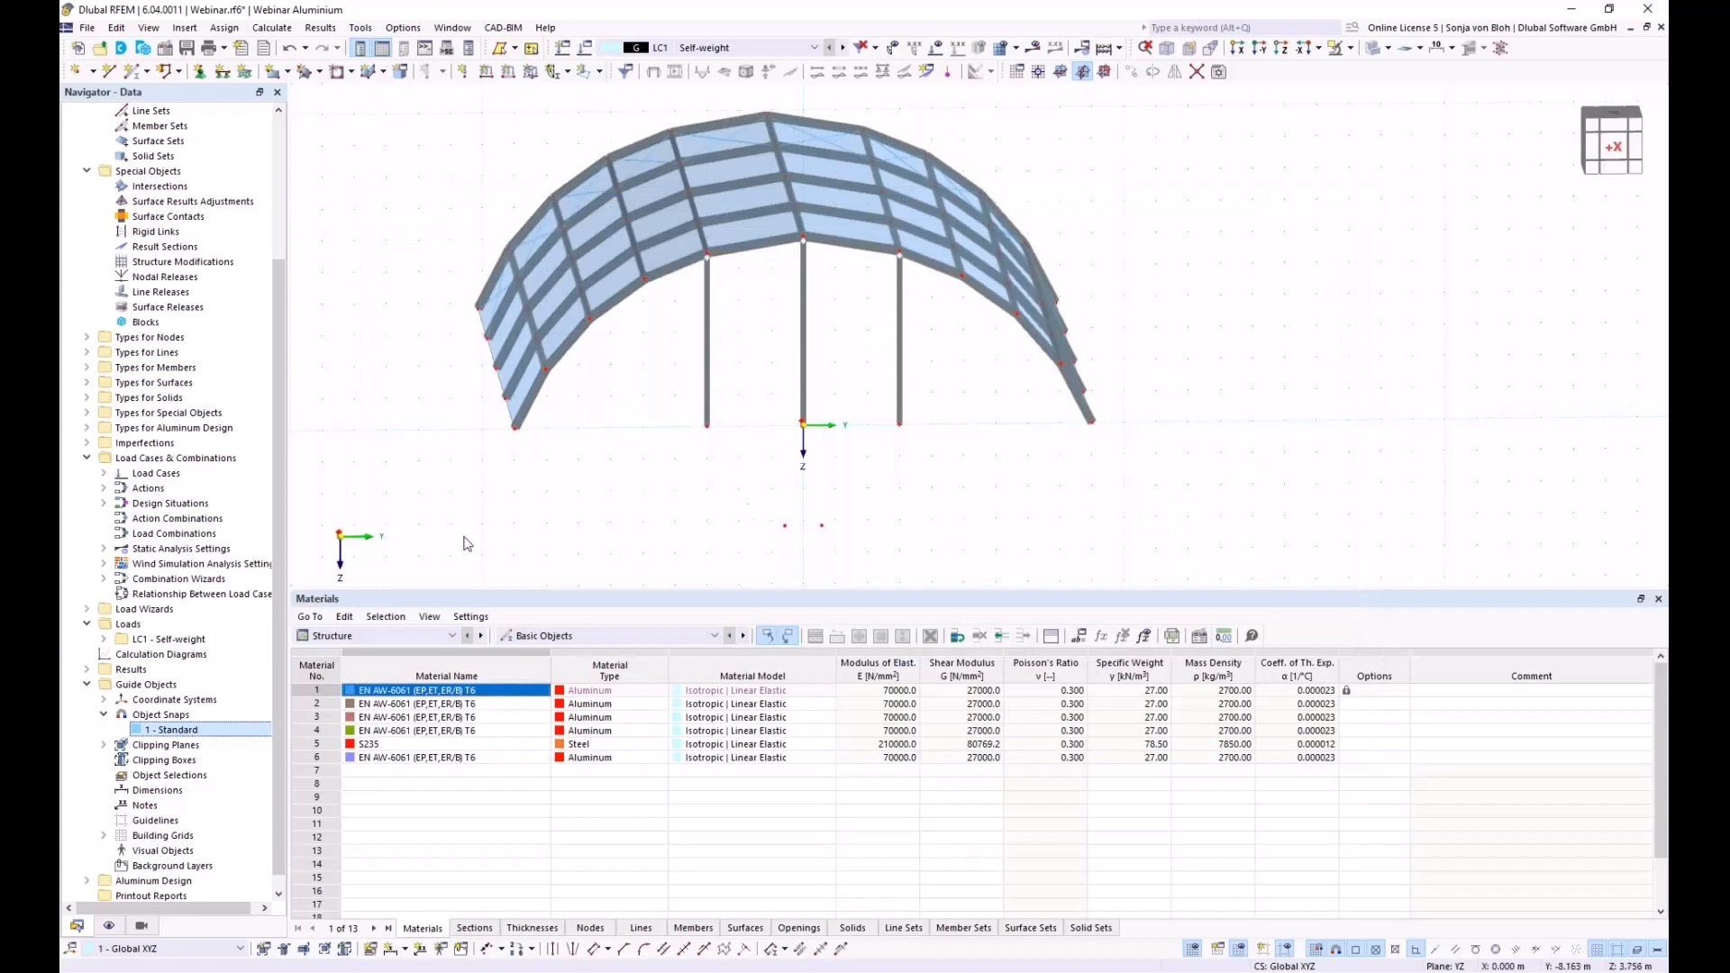
# Set up new single member 129 with hinge 1 - Local xyz at its start and end
pyautogui.click(128, 76)
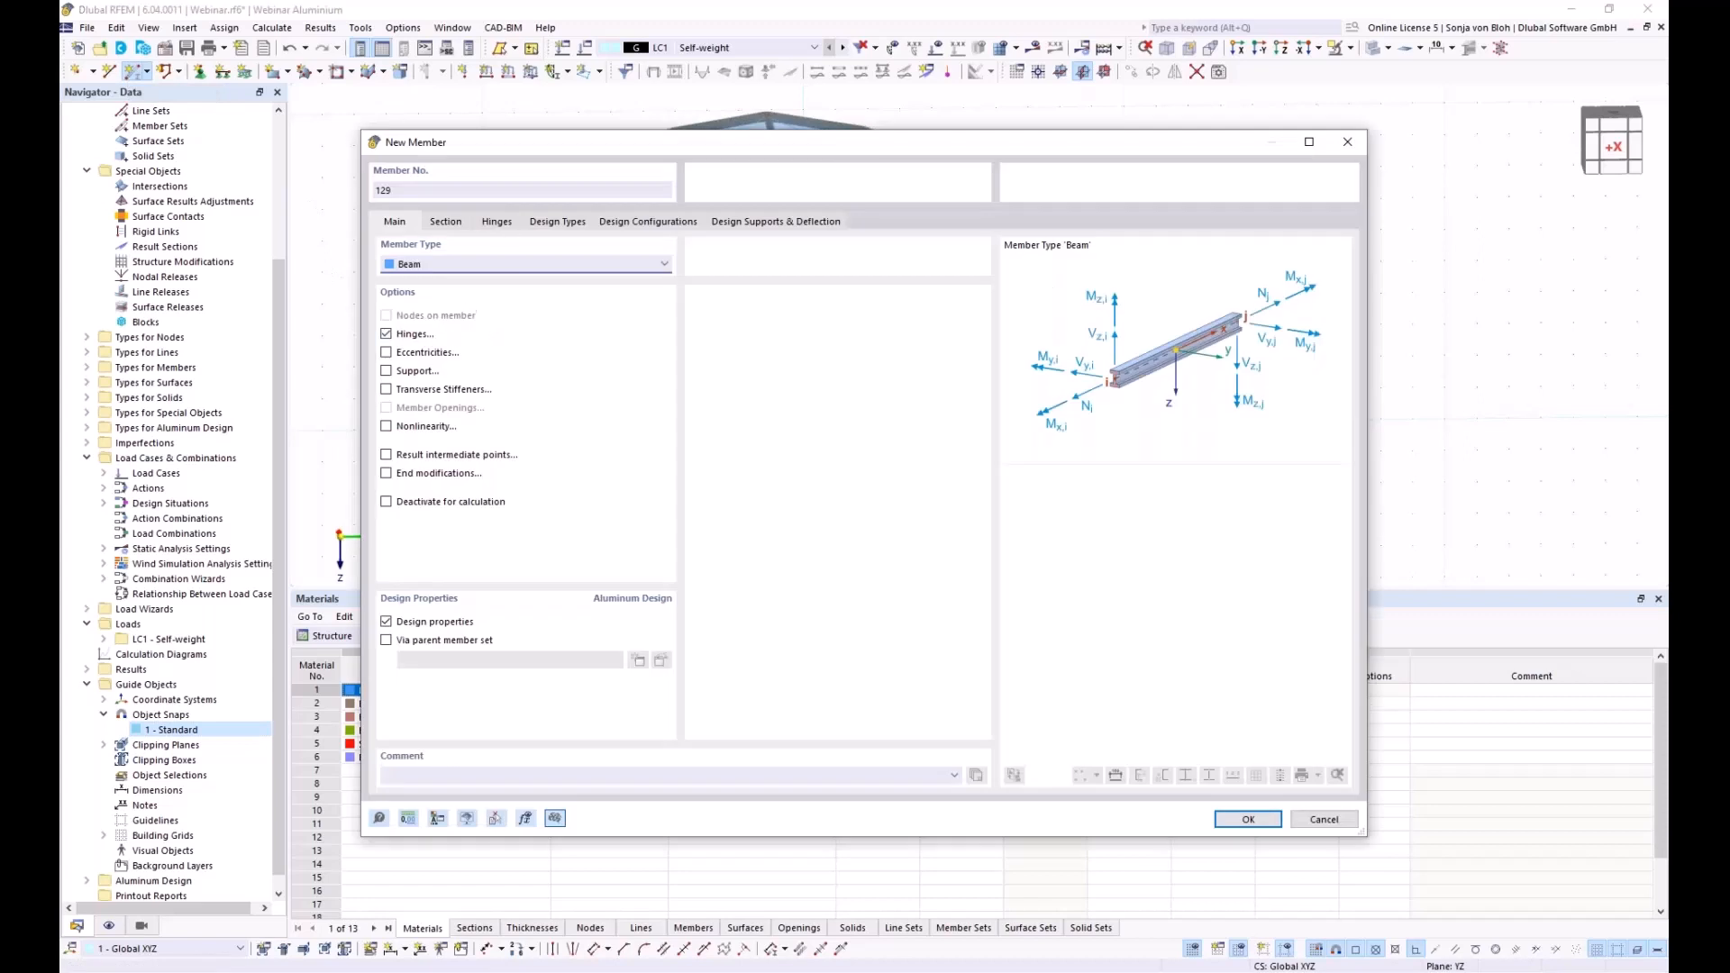
pyautogui.click(457, 225)
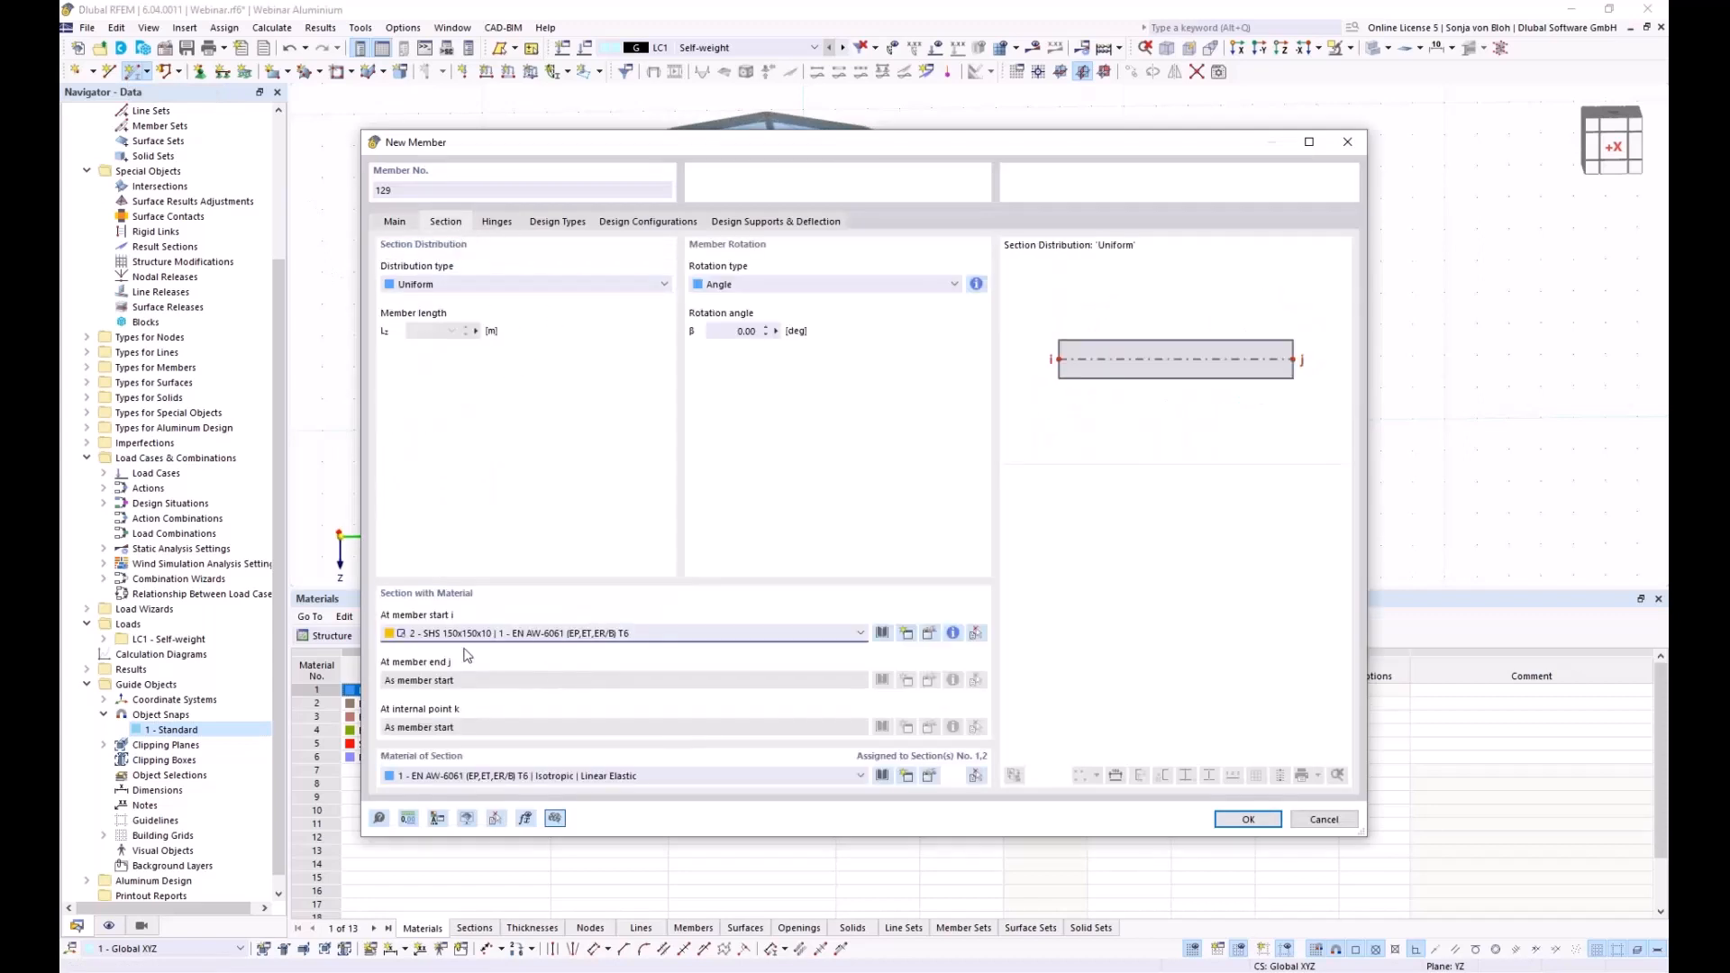
pyautogui.click(405, 225)
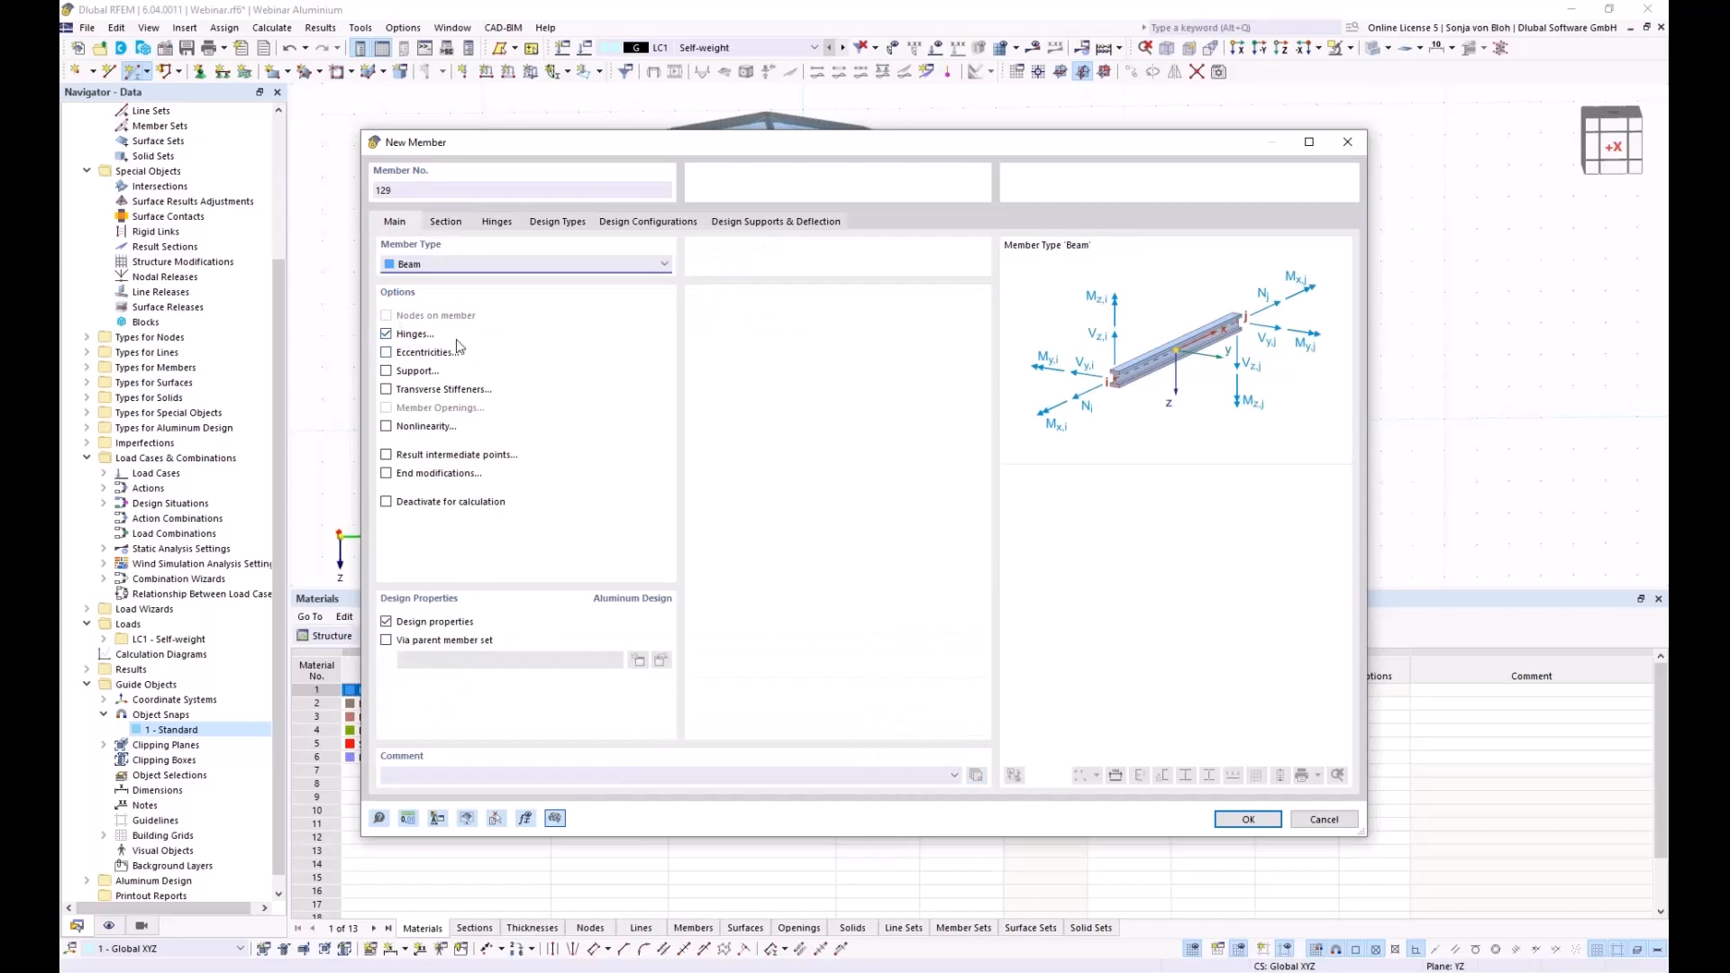
pyautogui.click(504, 226)
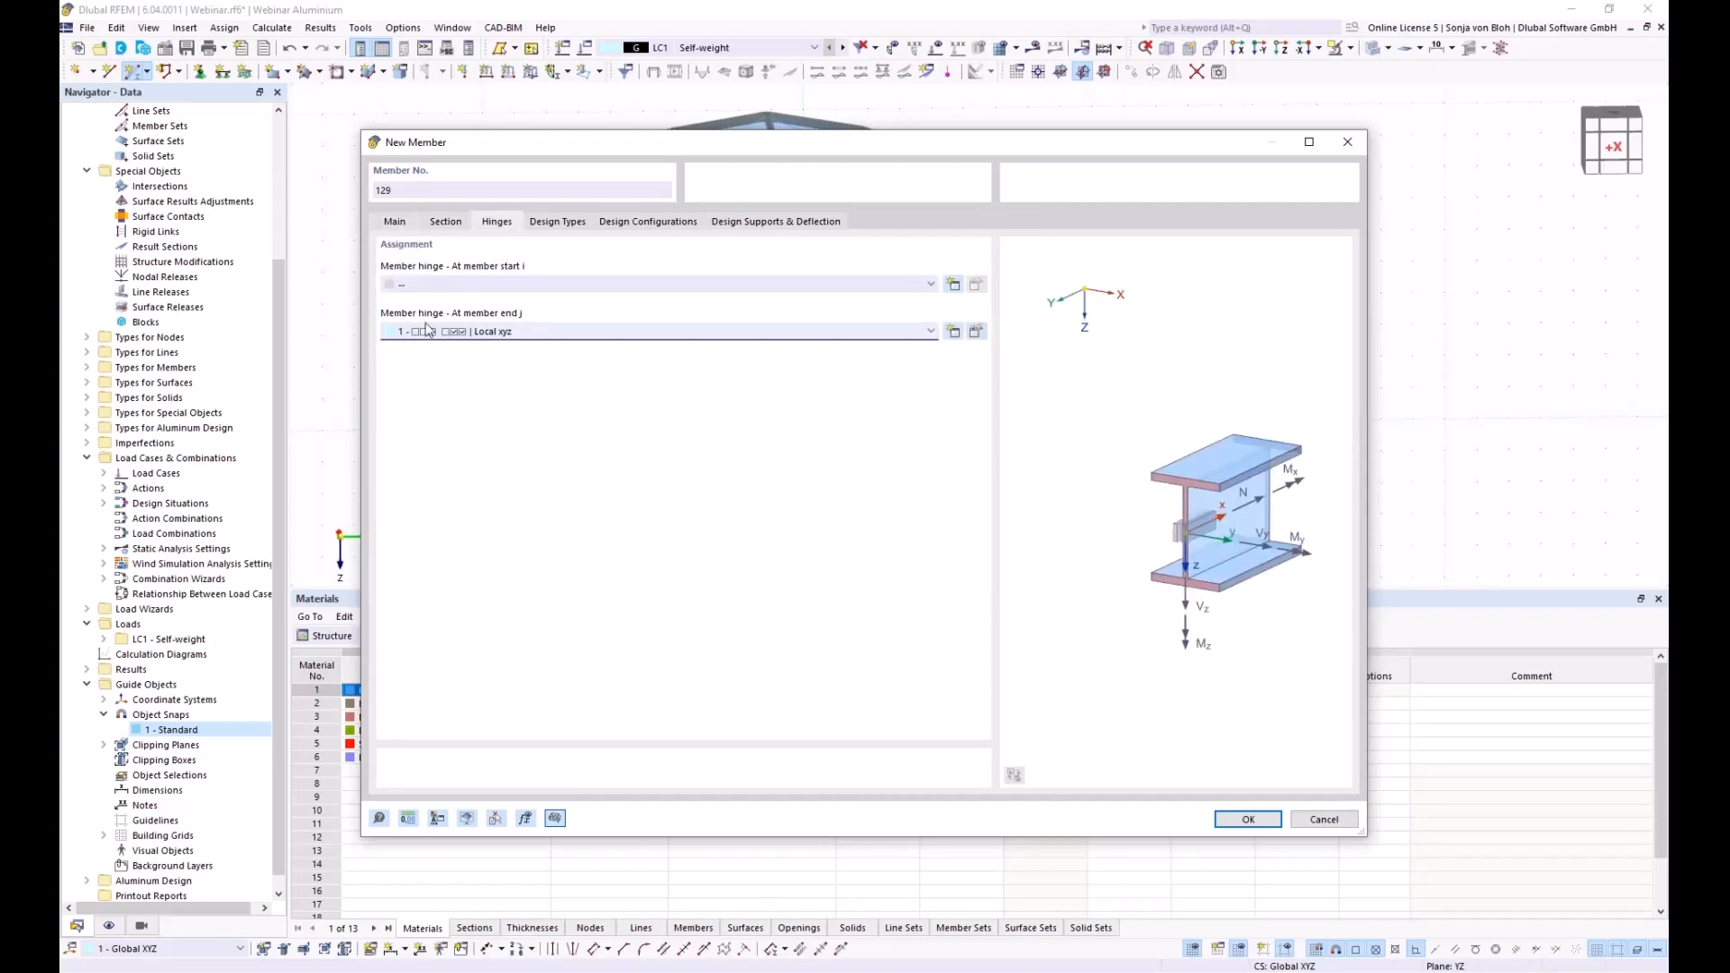
pyautogui.click(497, 287)
pyautogui.click(484, 312)
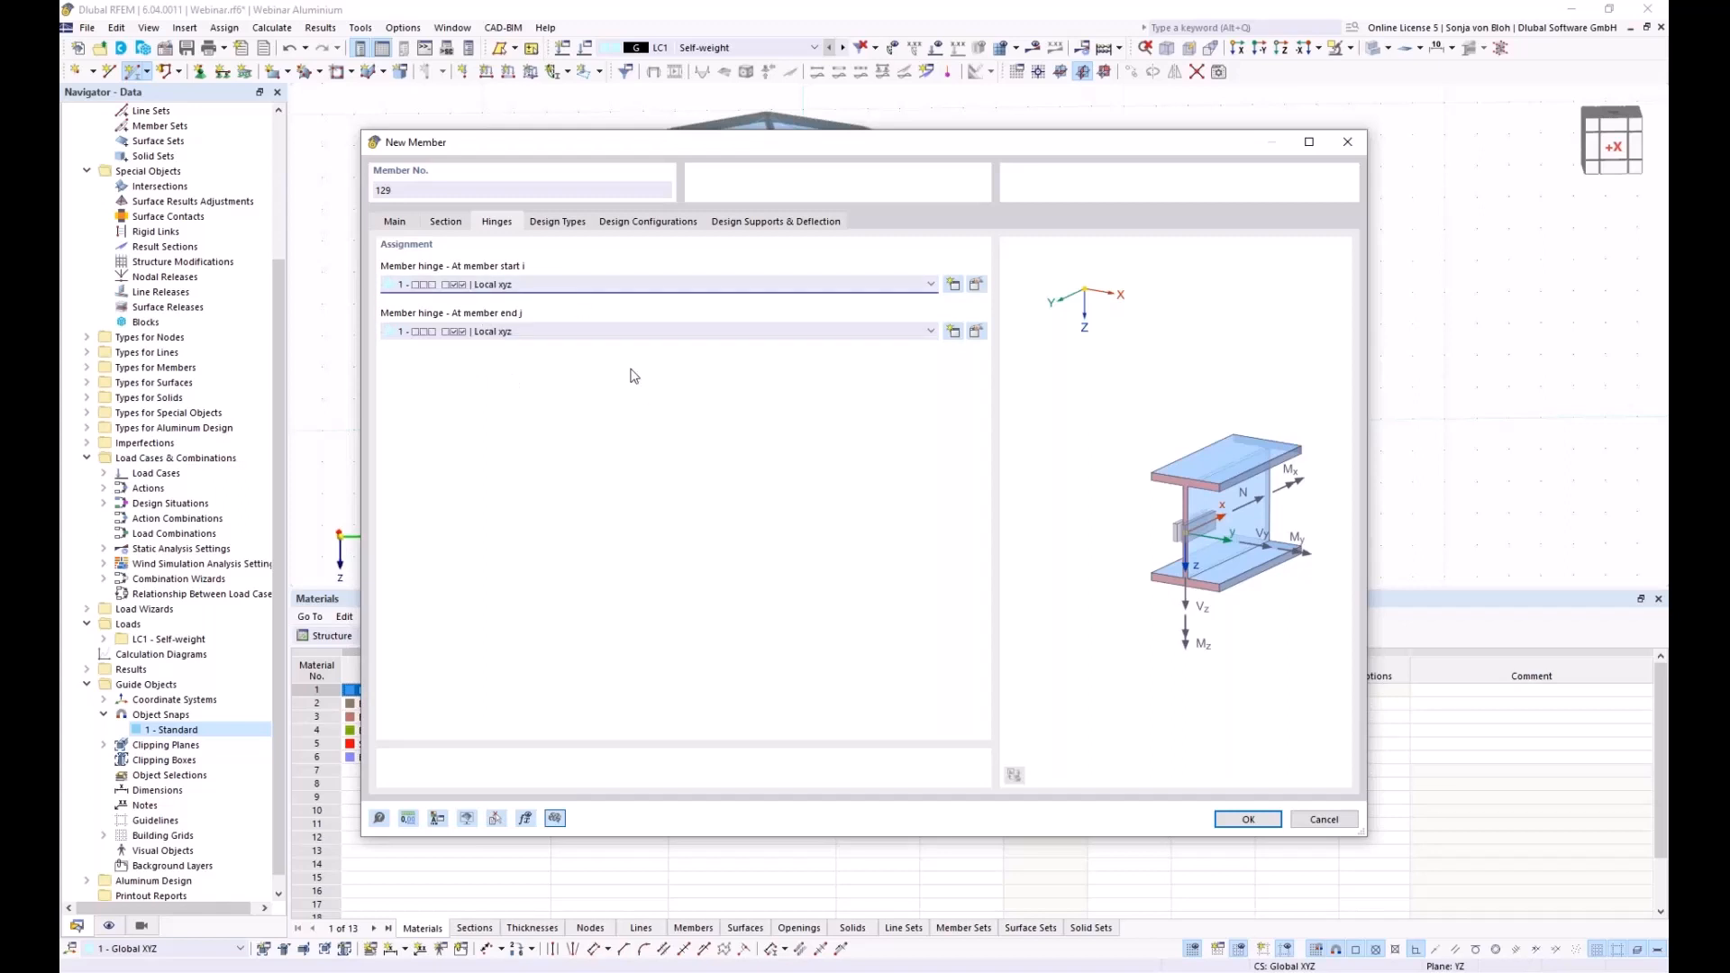
# Place two hinged horizontal beams linking the left, centre and right columns
pyautogui.click(1248, 818)
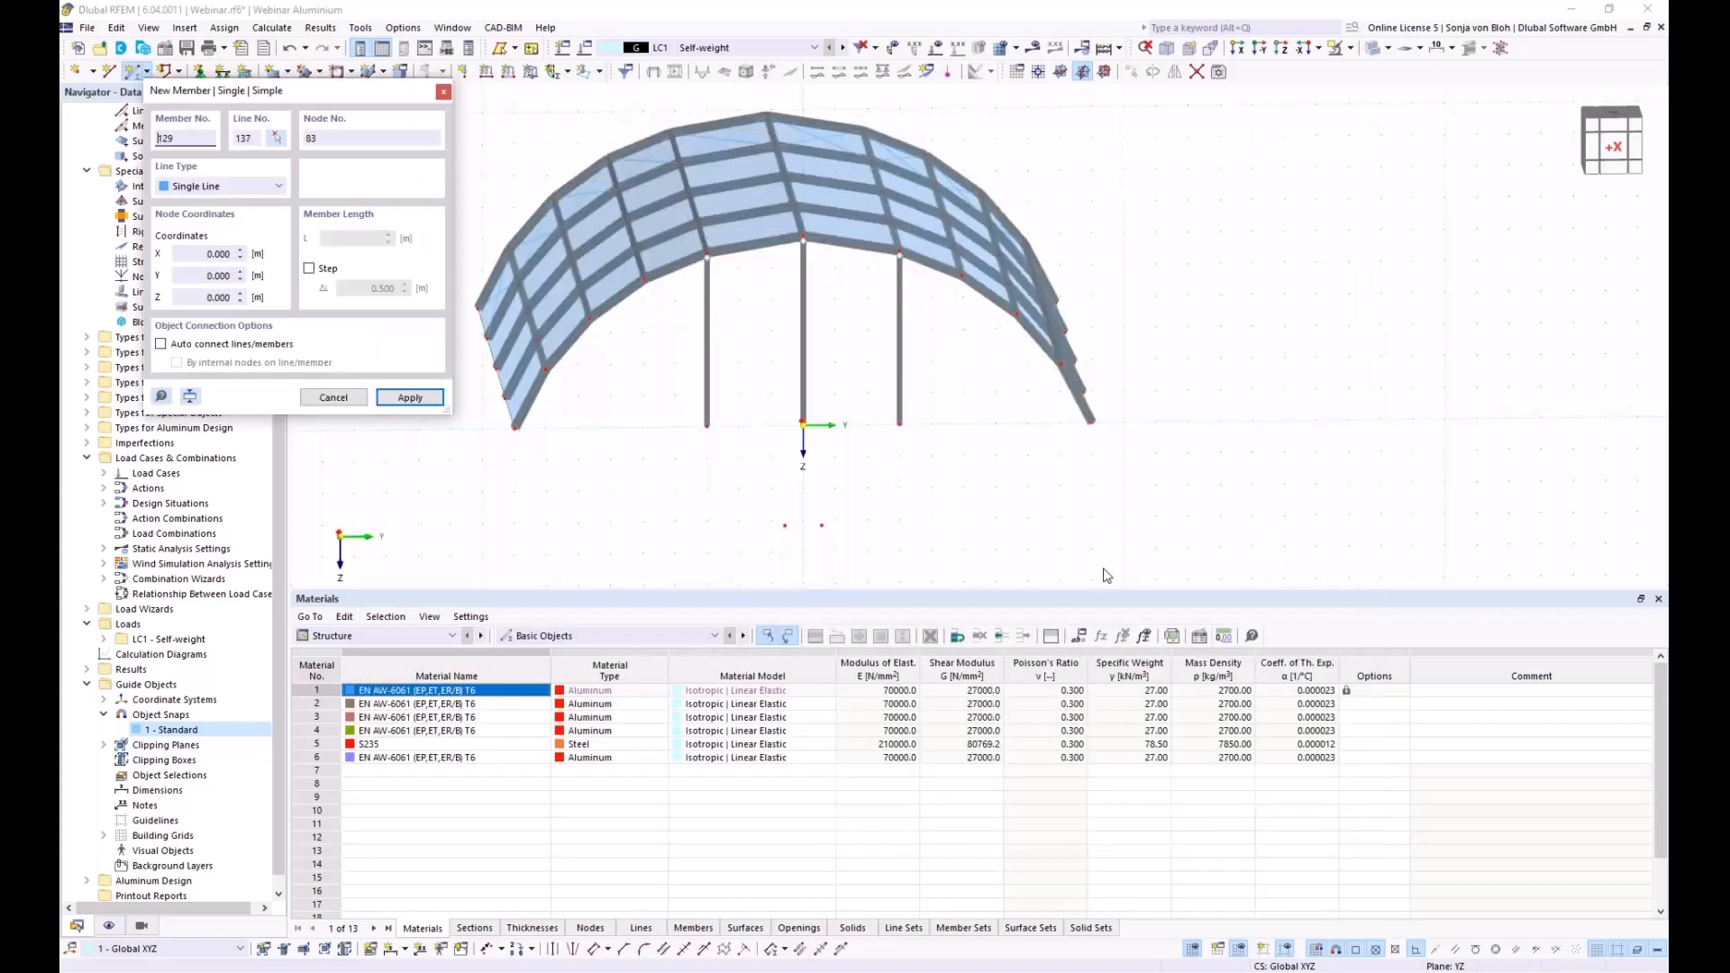
pyautogui.scroll(5, 753, 383)
pyautogui.click(838, 133)
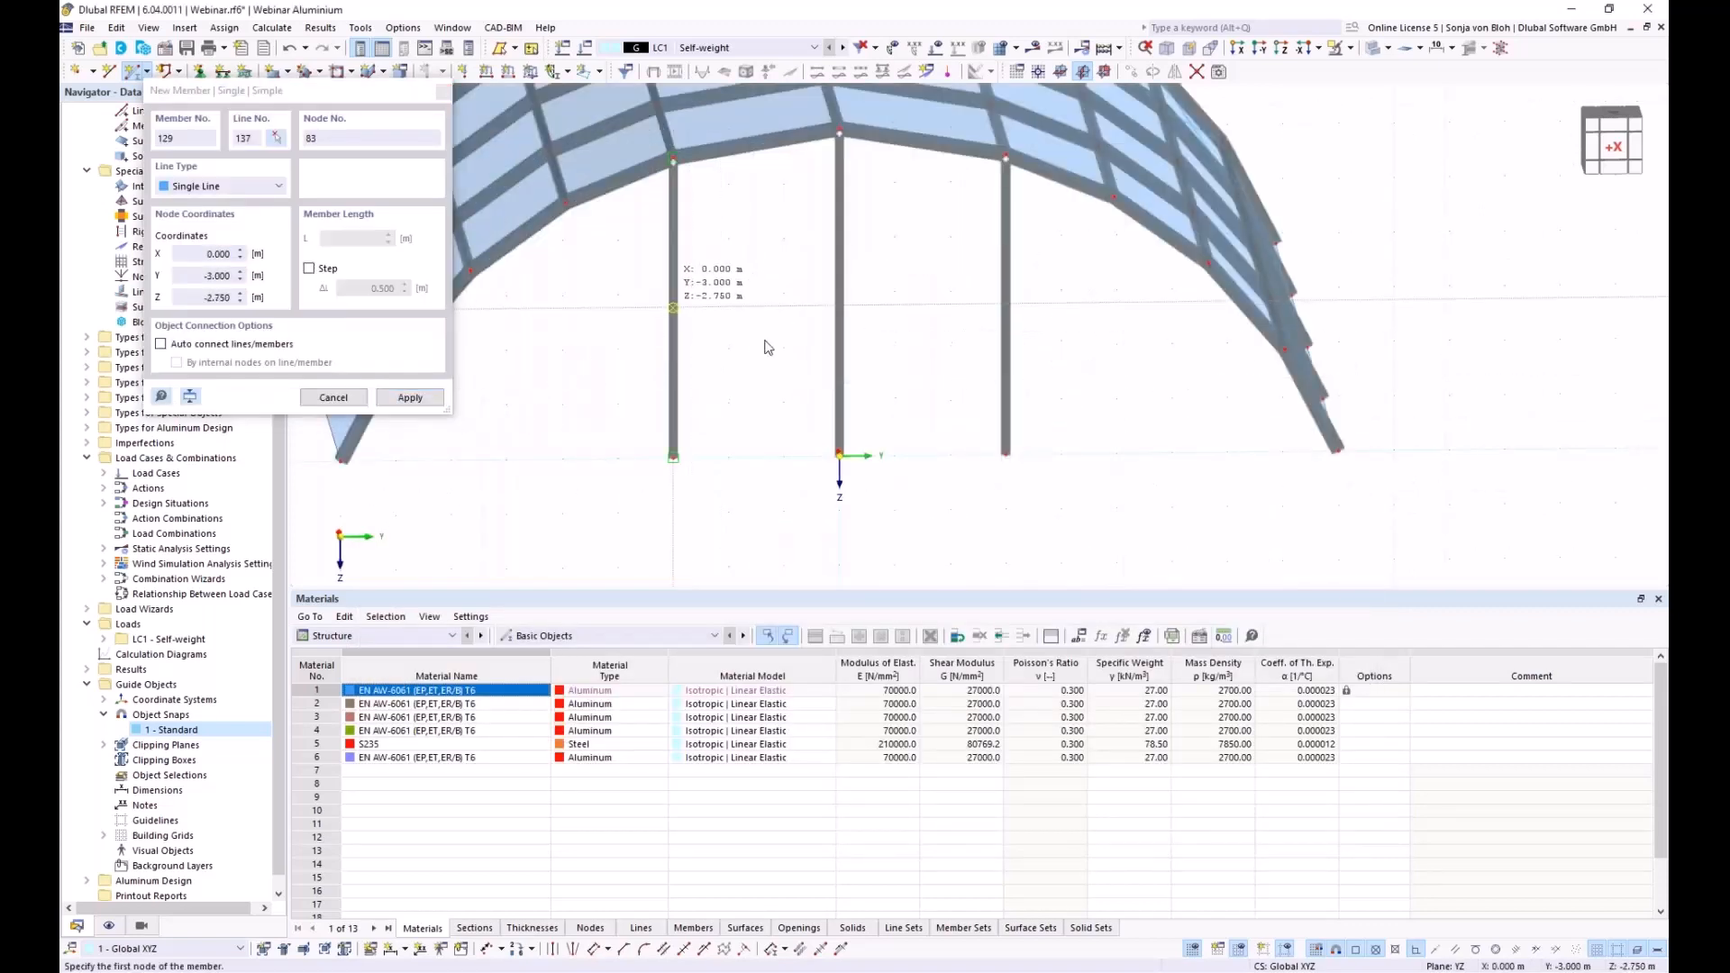
pyautogui.scroll(3, 855, 317)
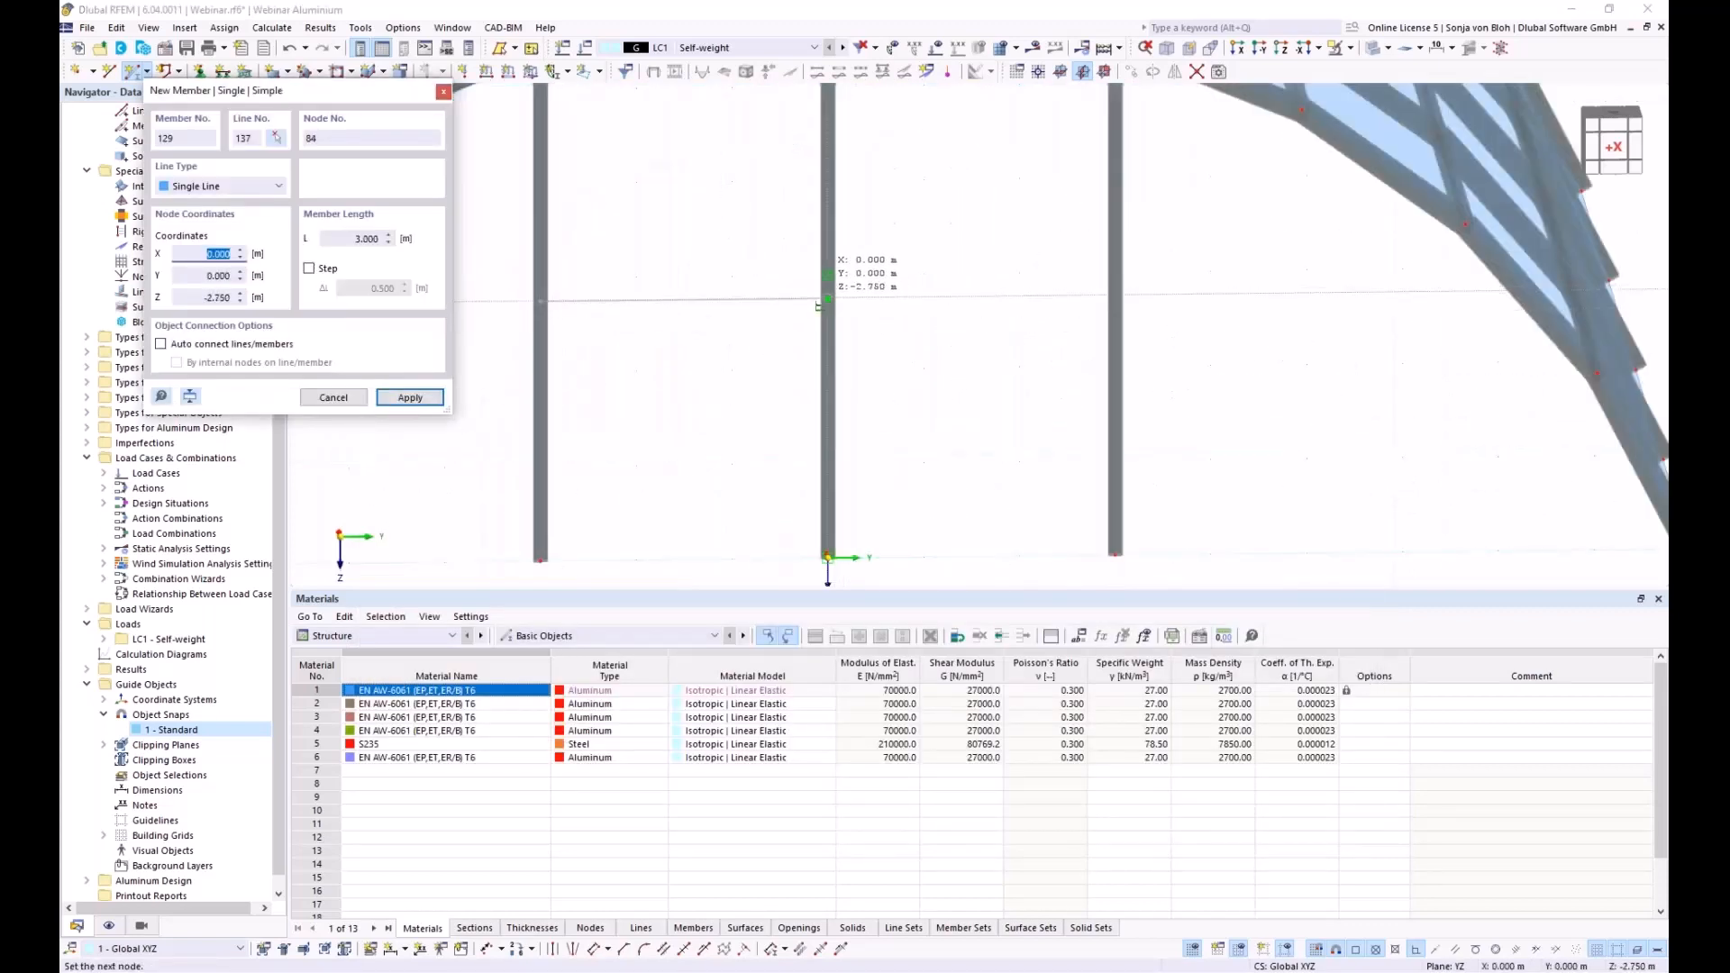
pyautogui.click(838, 306)
pyautogui.click(825, 298)
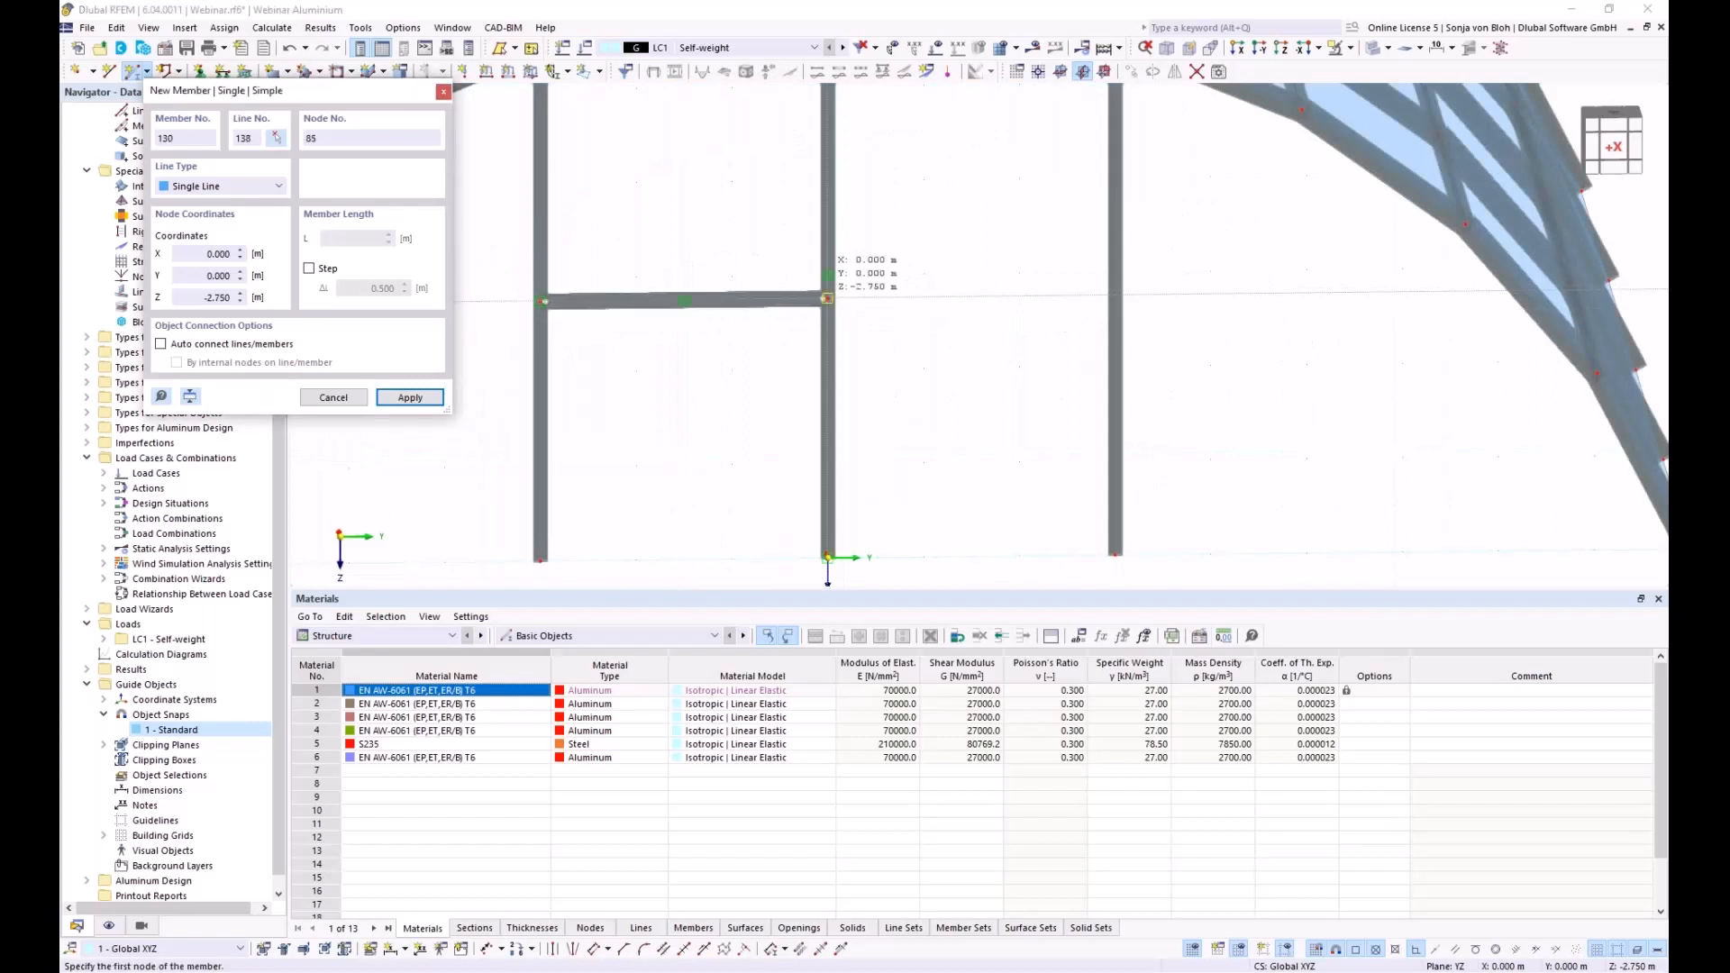
pyautogui.click(946, 340)
pyautogui.press('Escape')
# Orbit to a face-on front view and window-select the frame's three columns and cross beam
pyautogui.scroll(-3, 729, 388)
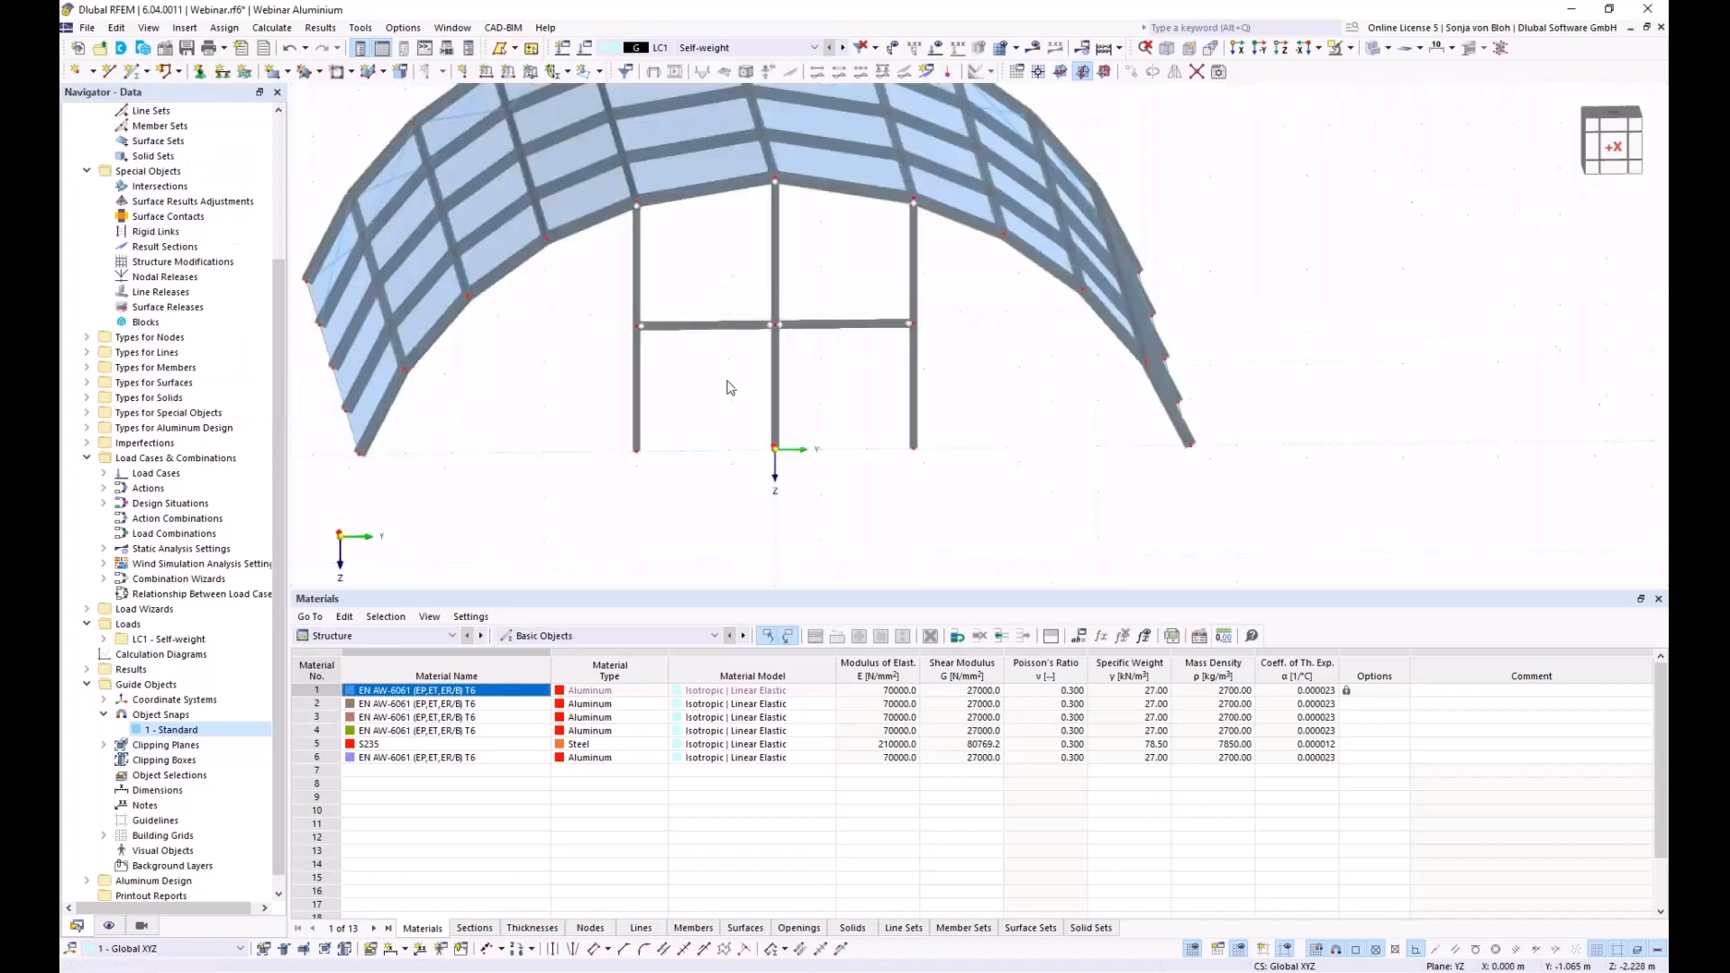
pyautogui.keyDown('ctrl'); pyautogui.moveTo(683, 478); pyautogui.dragTo(848, 538, button='middle'); pyautogui.keyUp('ctrl')
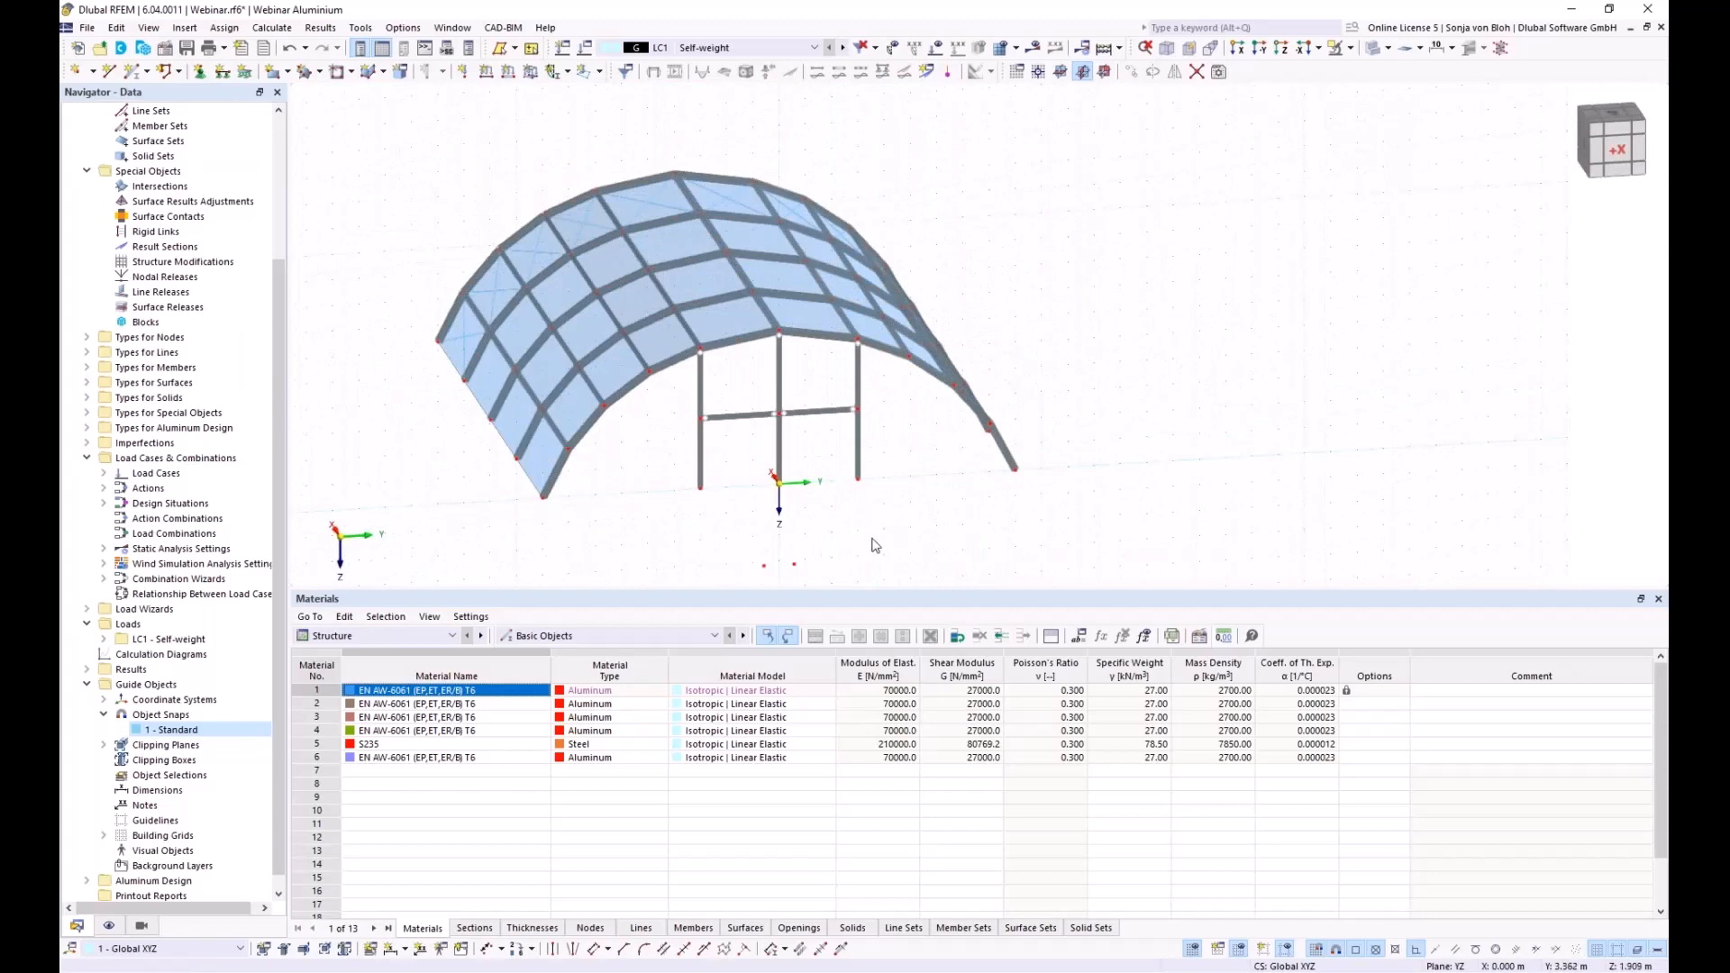
pyautogui.keyDown('ctrl'); pyautogui.moveTo(857, 557); pyautogui.dragTo(760, 417, button='middle'); pyautogui.keyUp('ctrl')
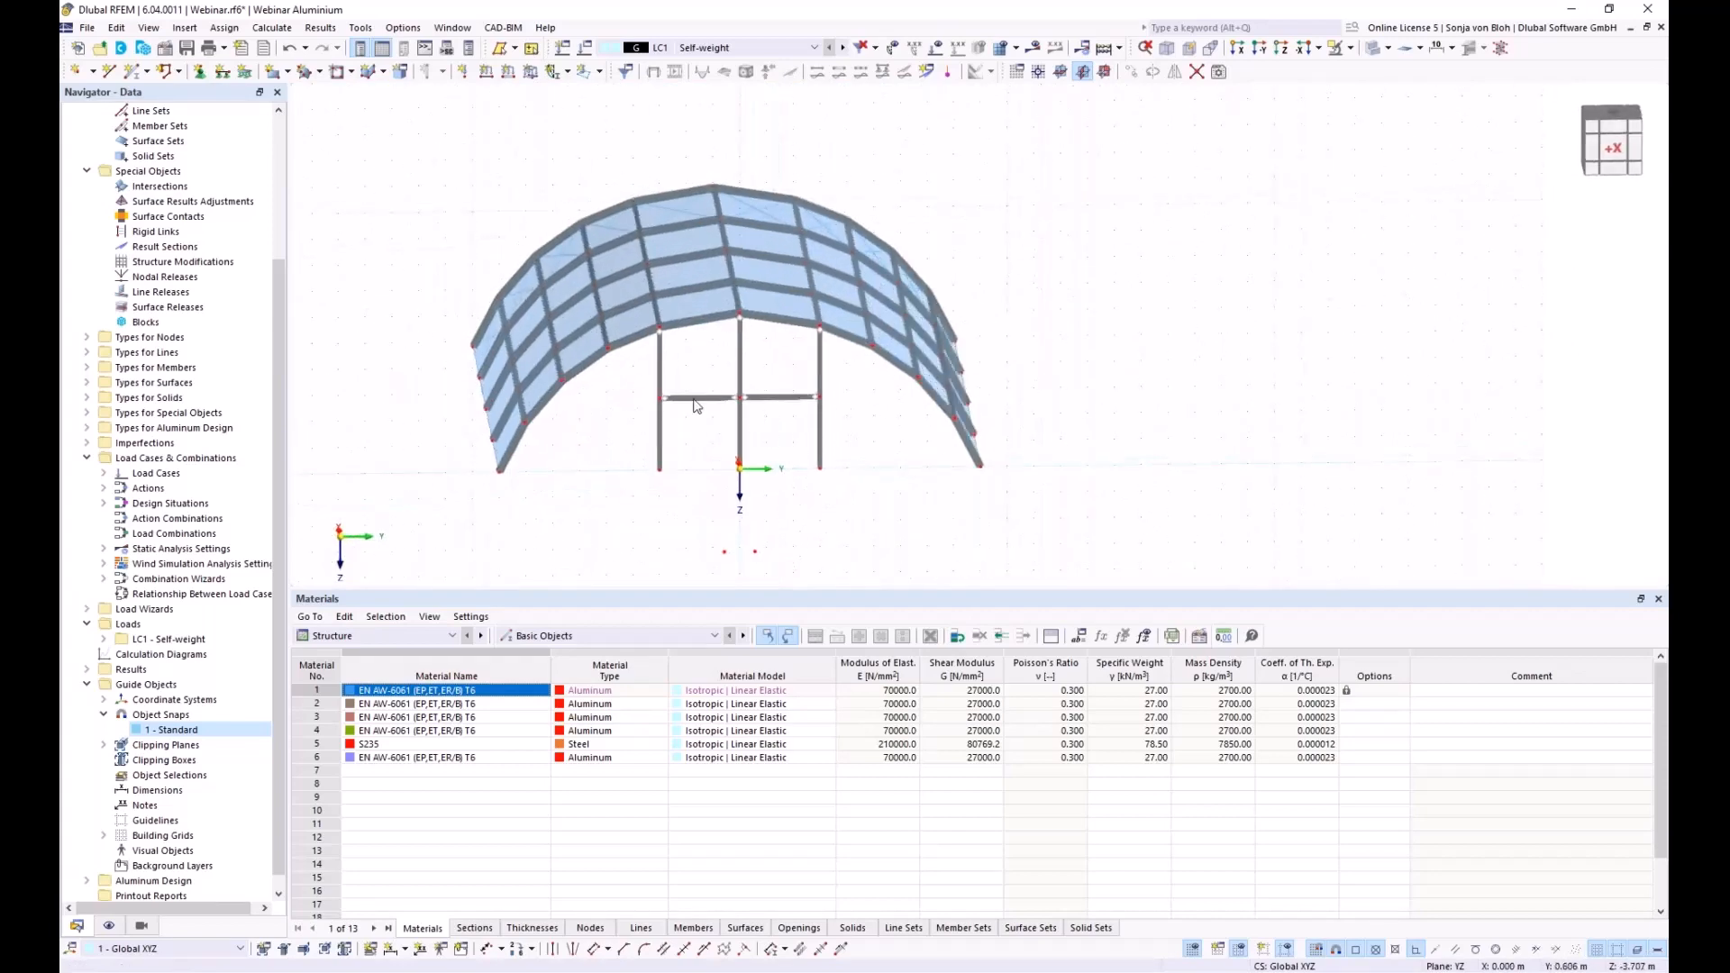
pyautogui.scroll(2, 762, 198)
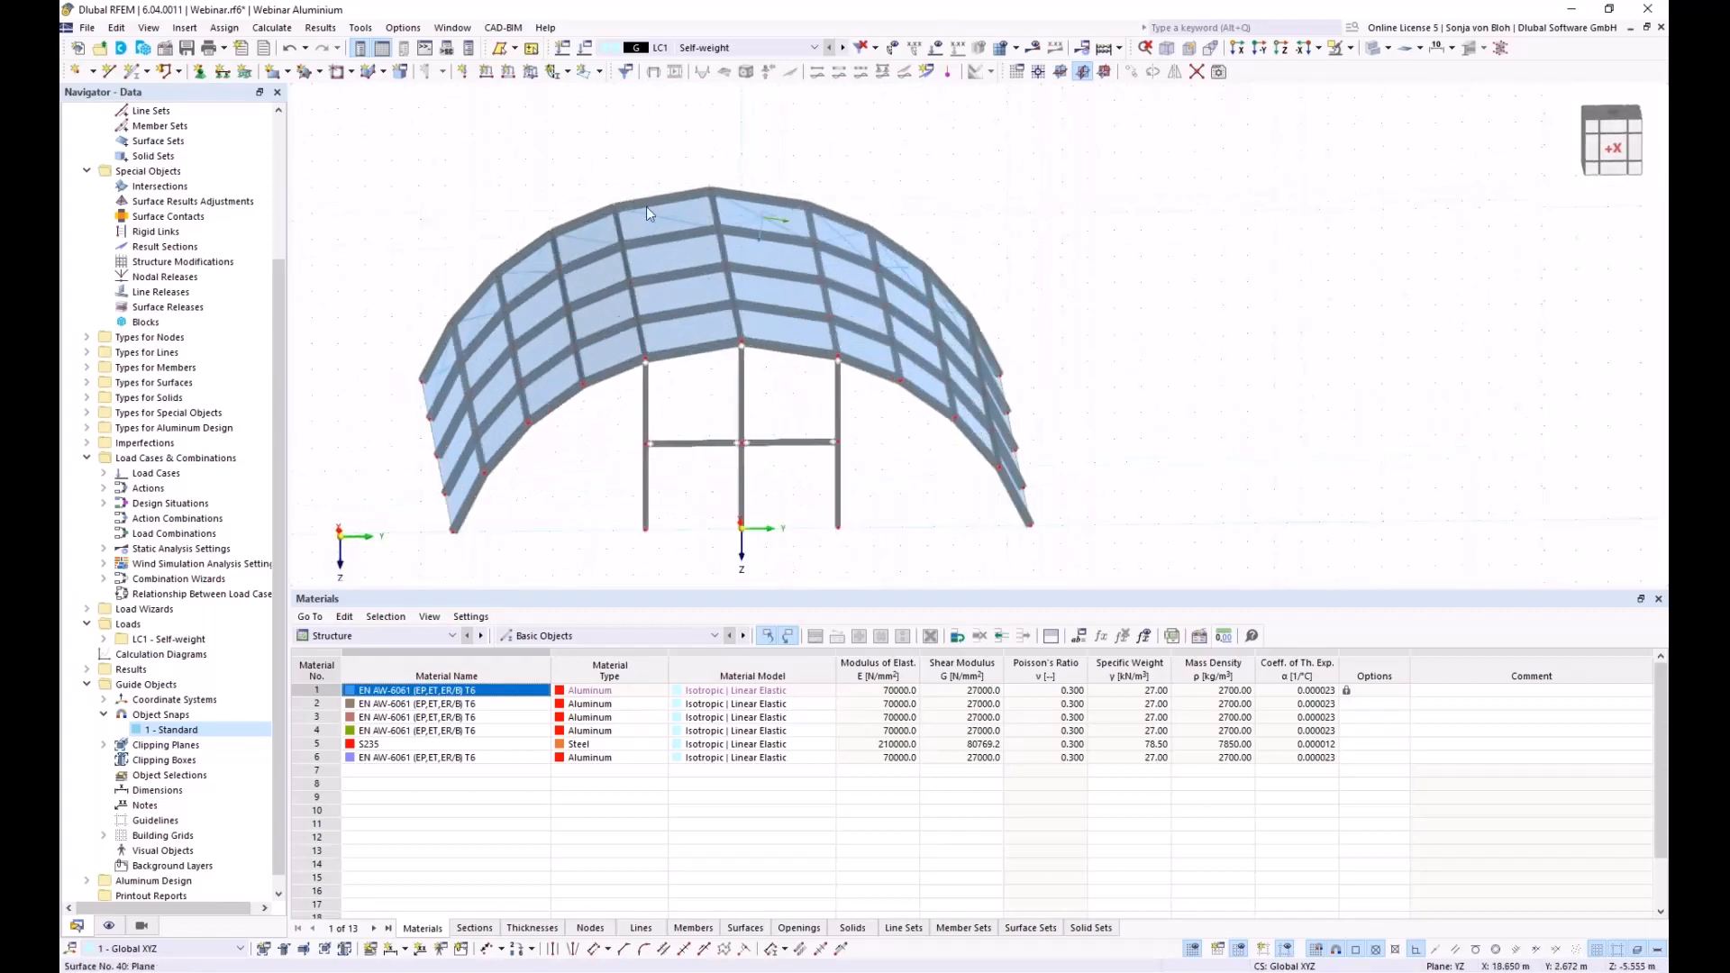
pyautogui.moveTo(874, 497); pyautogui.dragTo(601, 432)
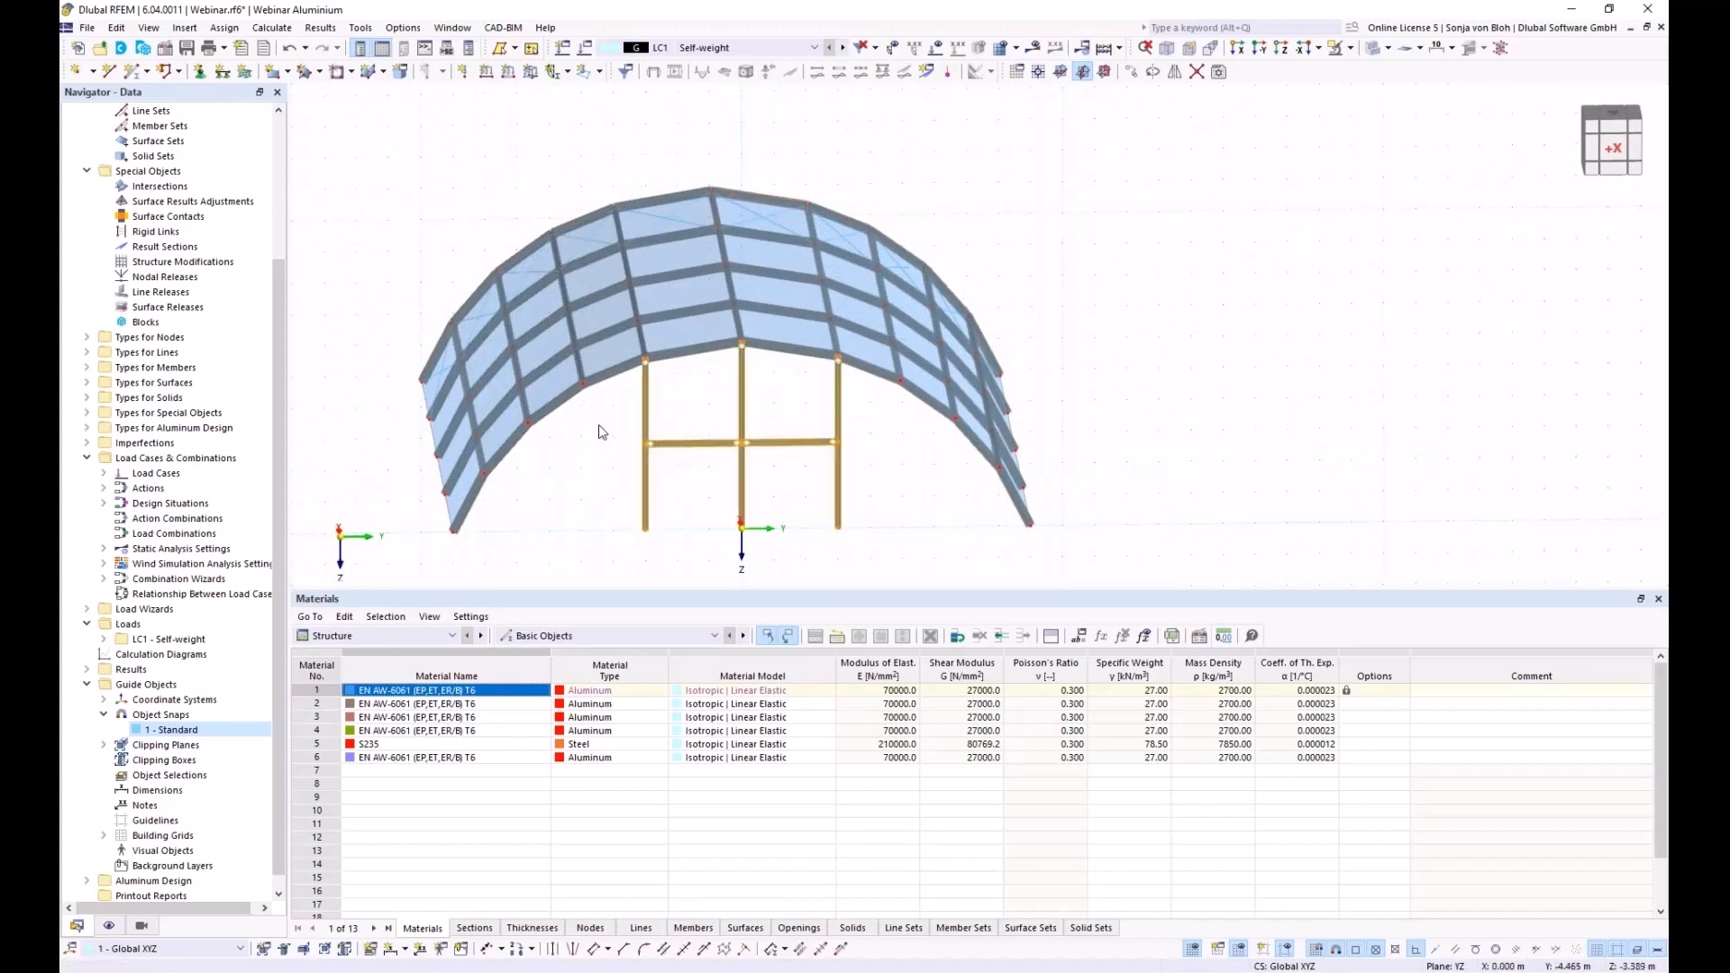
# Copy the selected frame once, 20 m along X, taking the displacement from model nodes
pyautogui.click(1135, 78)
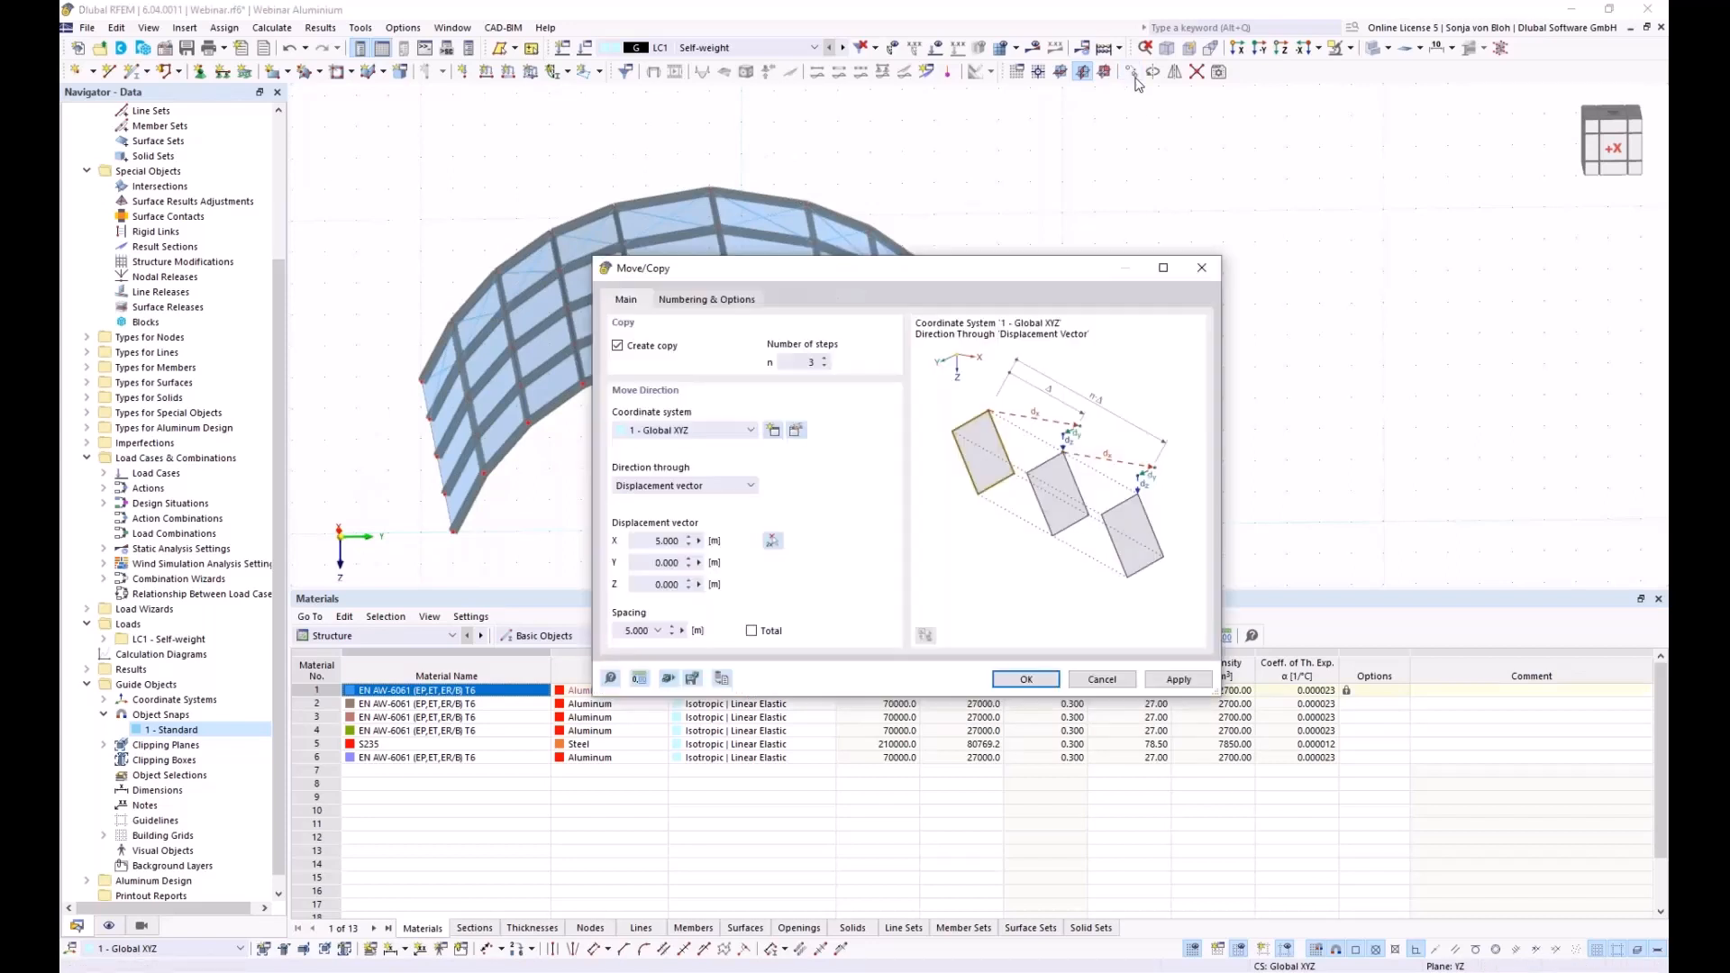
pyautogui.moveTo(783, 364); pyautogui.dragTo(884, 365)
pyautogui.write('1')
pyautogui.click(772, 543)
pyautogui.scroll(5, 740, 335)
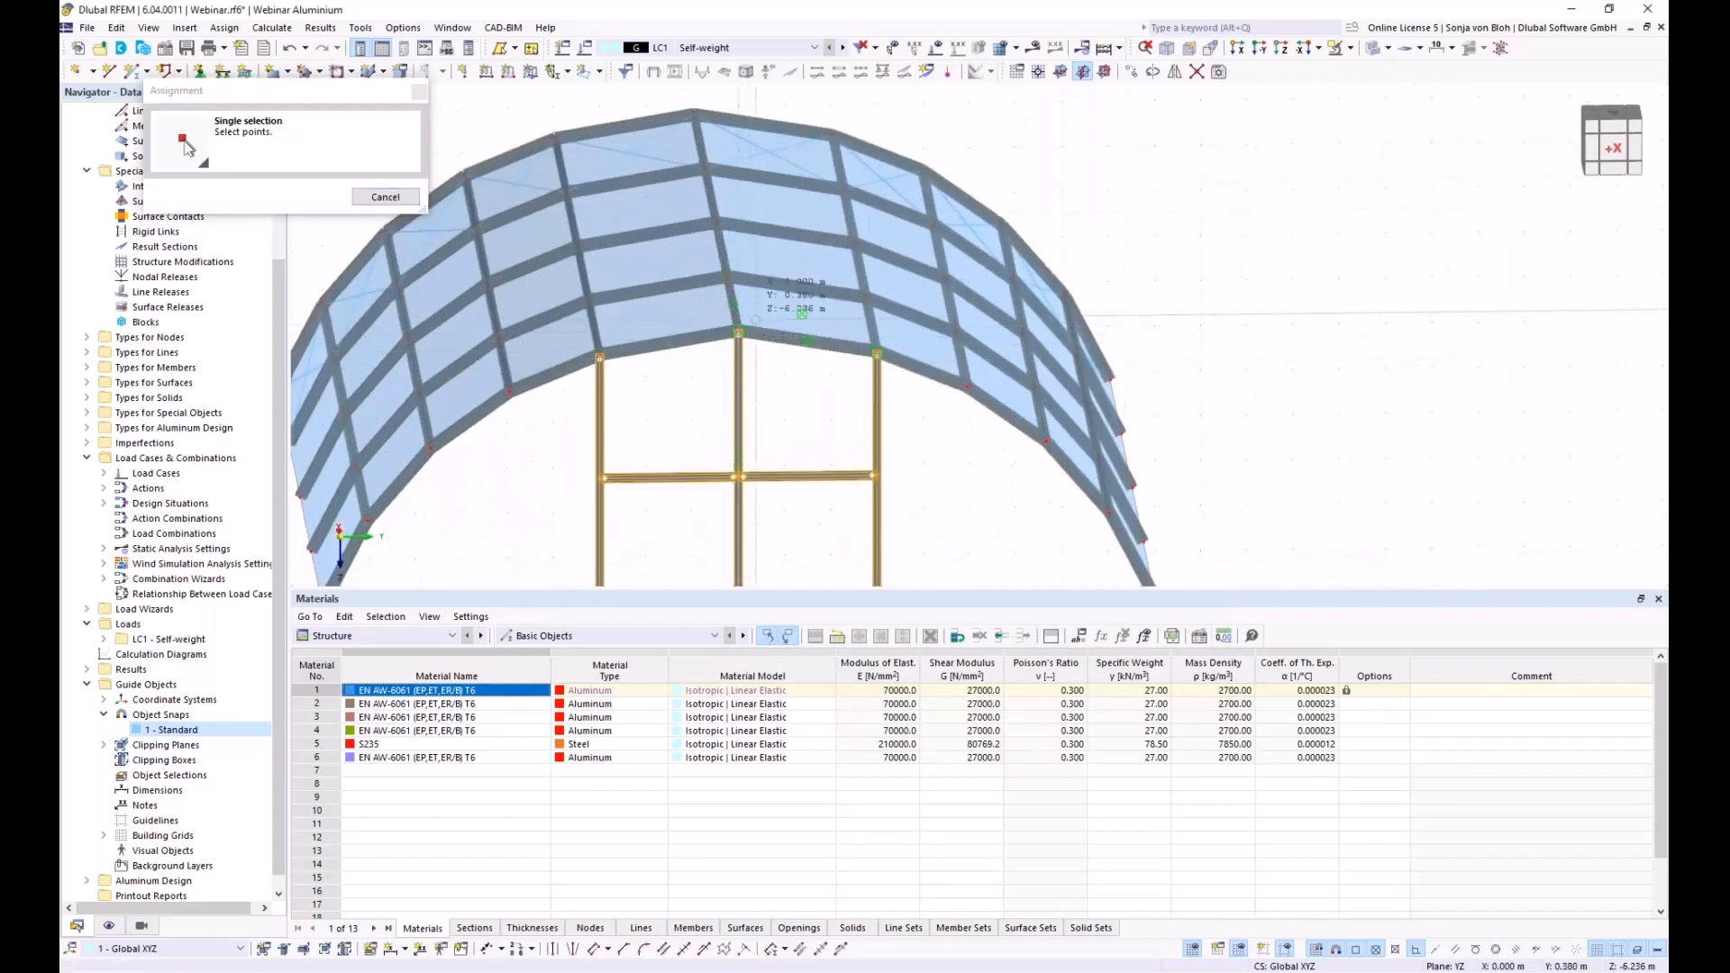
pyautogui.click(694, 115)
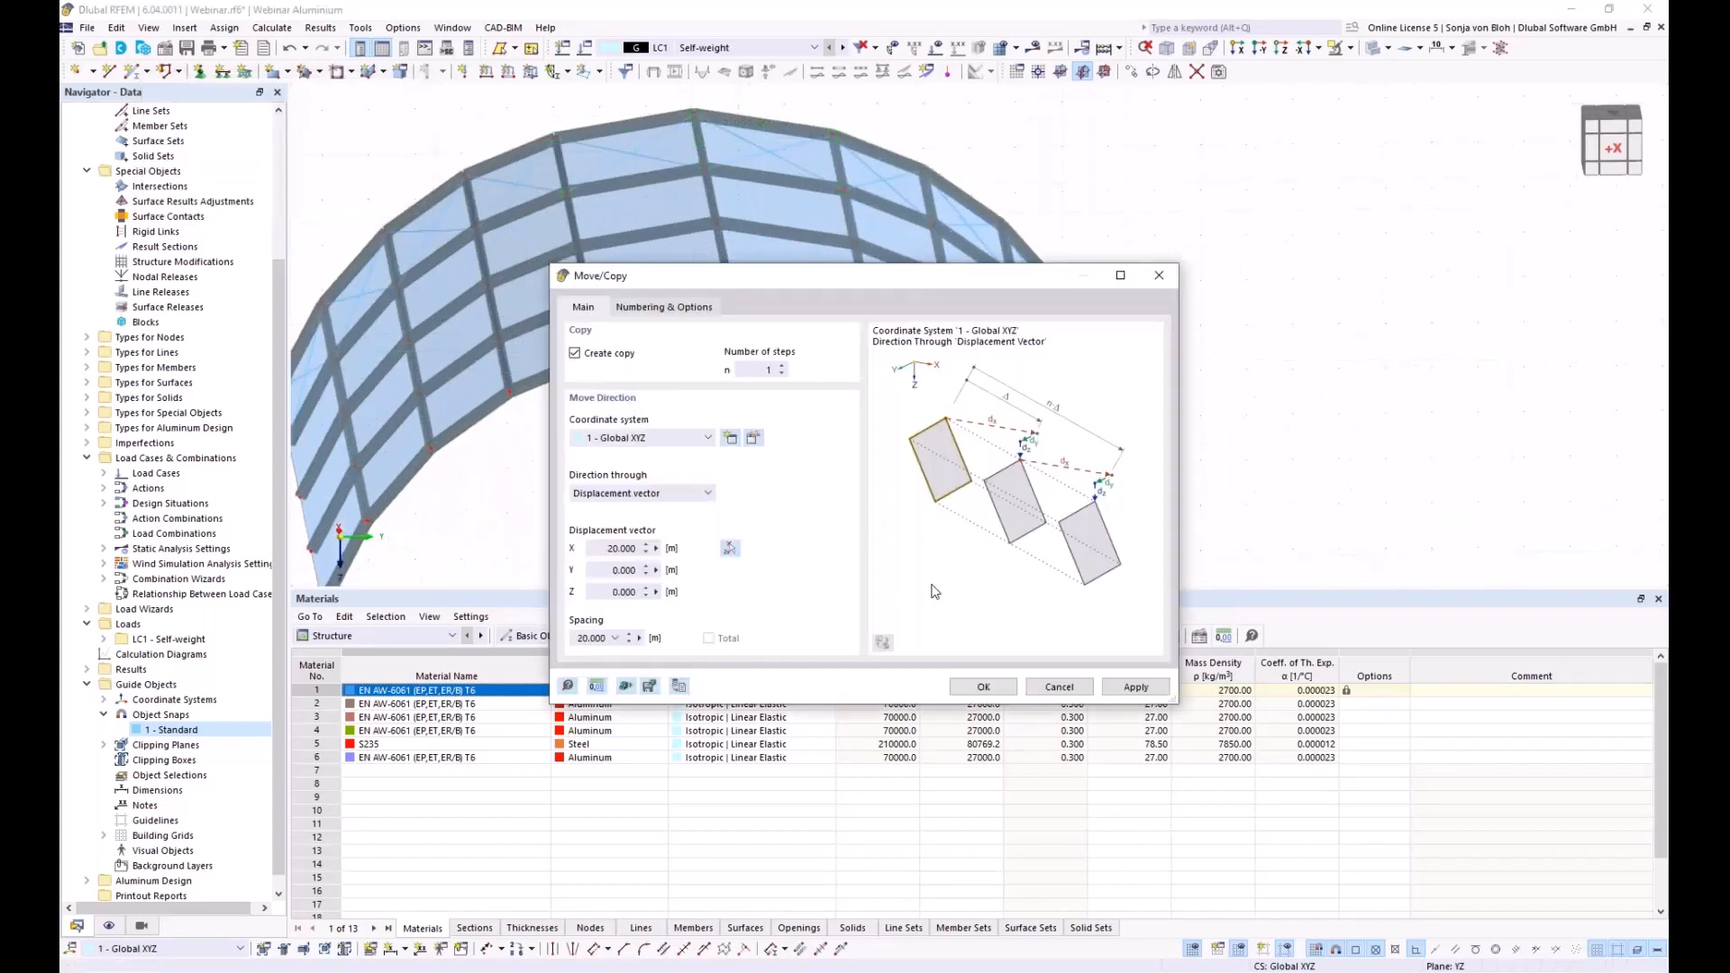
pyautogui.click(983, 687)
pyautogui.scroll(-3, 738, 485)
pyautogui.keyDown('ctrl'); pyautogui.moveTo(737, 485); pyautogui.dragTo(637, 471, button='middle'); pyautogui.keyUp('ctrl')
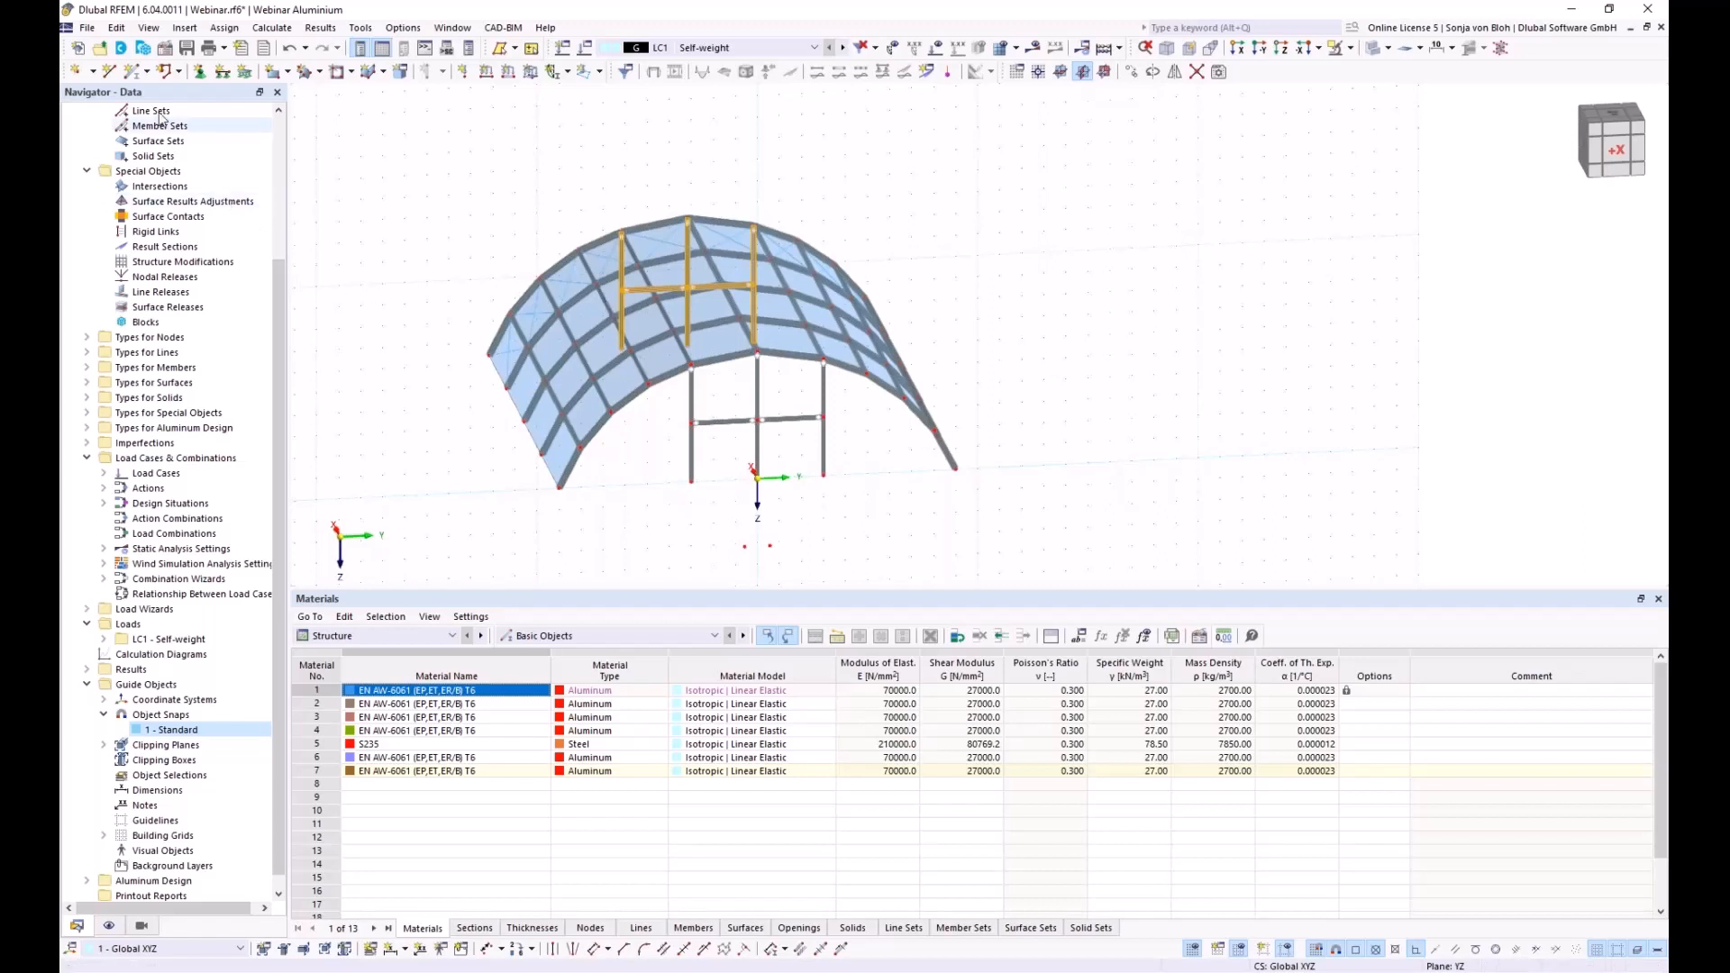
# Draw a new line between the arch's left and right base nodes
pyautogui.click(109, 72)
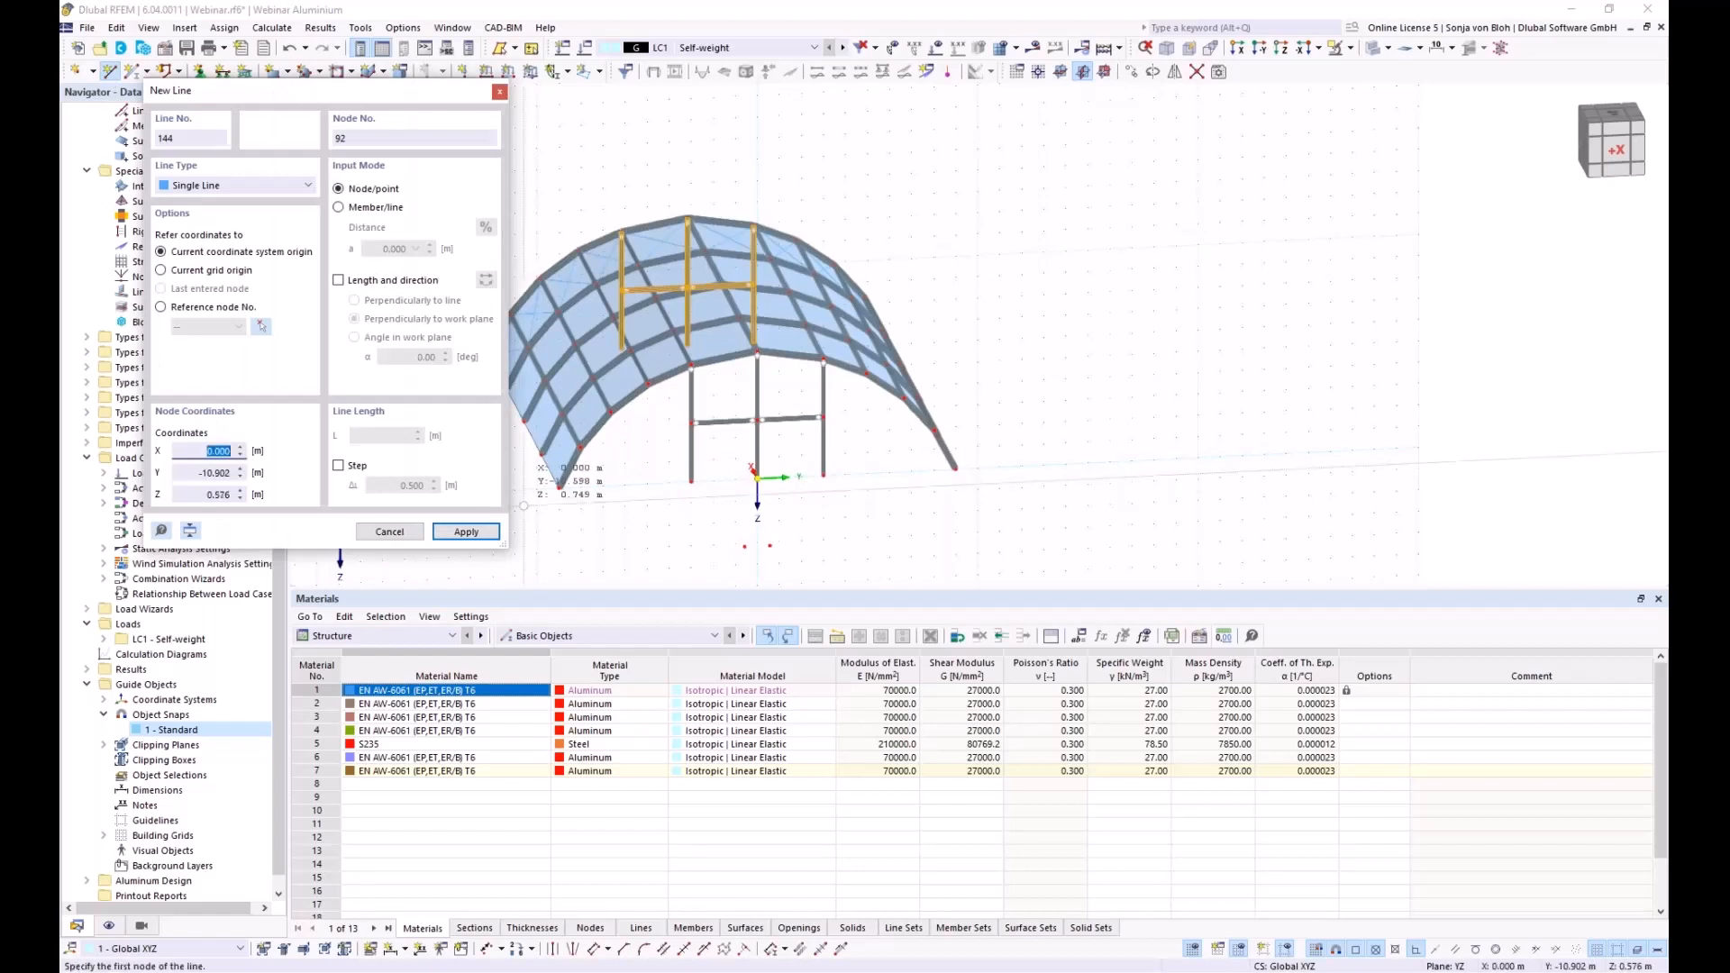
pyautogui.click(560, 487)
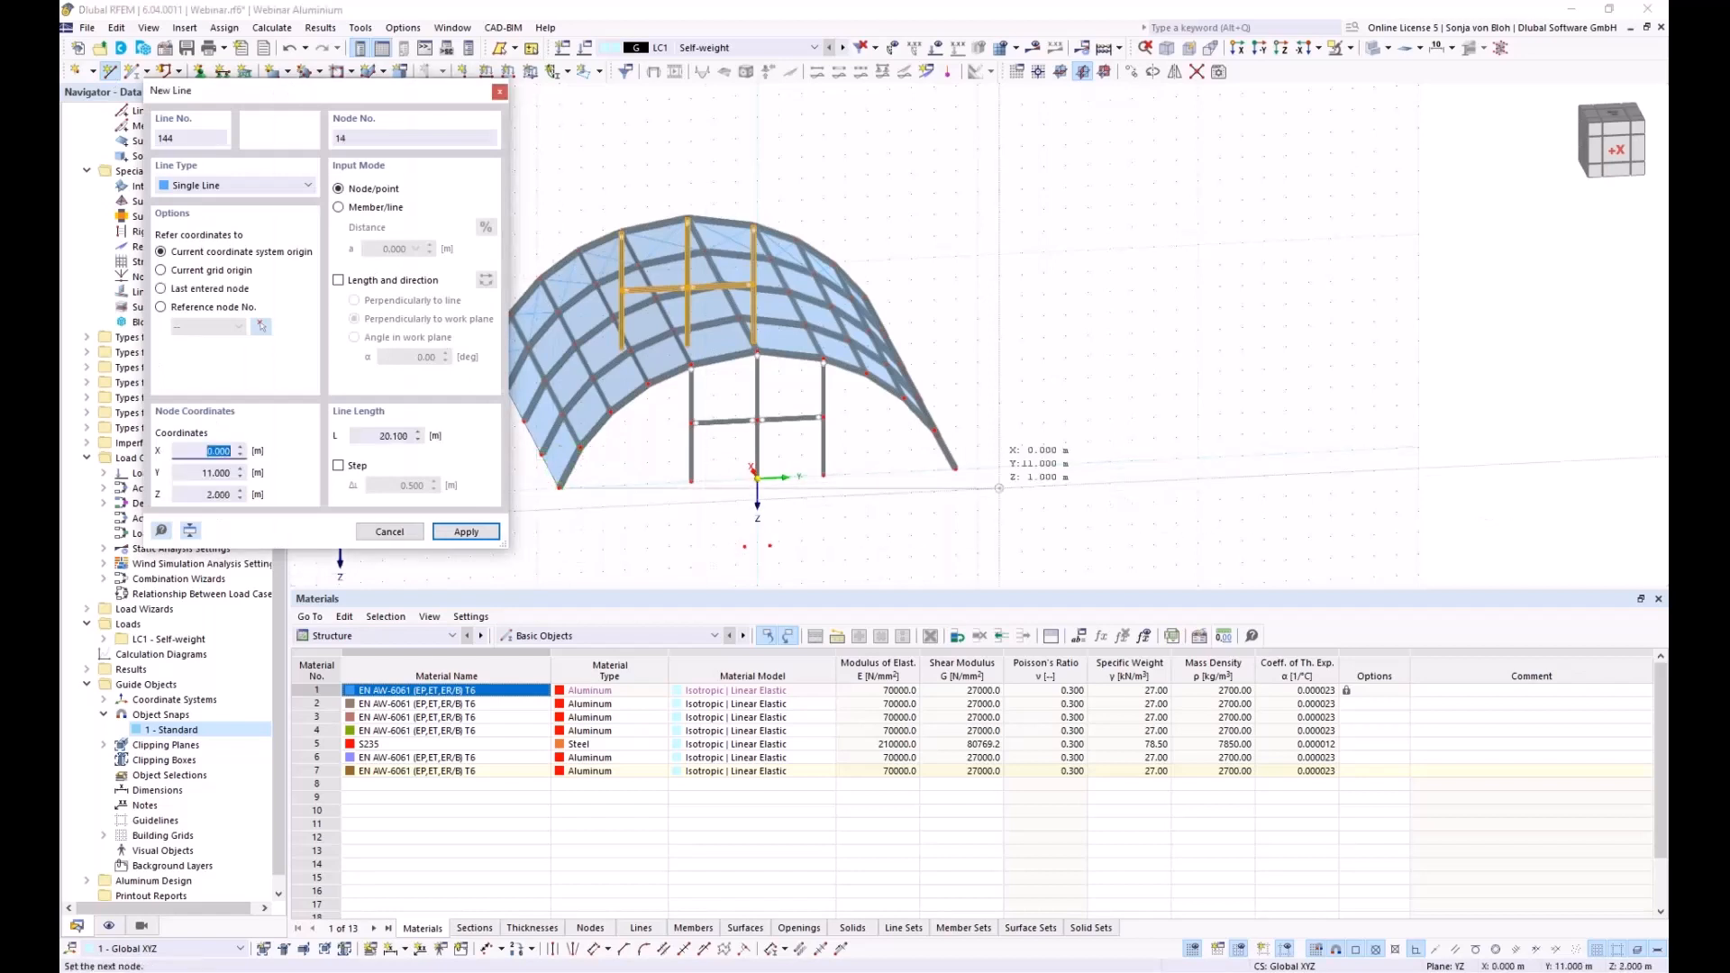
pyautogui.click(946, 475)
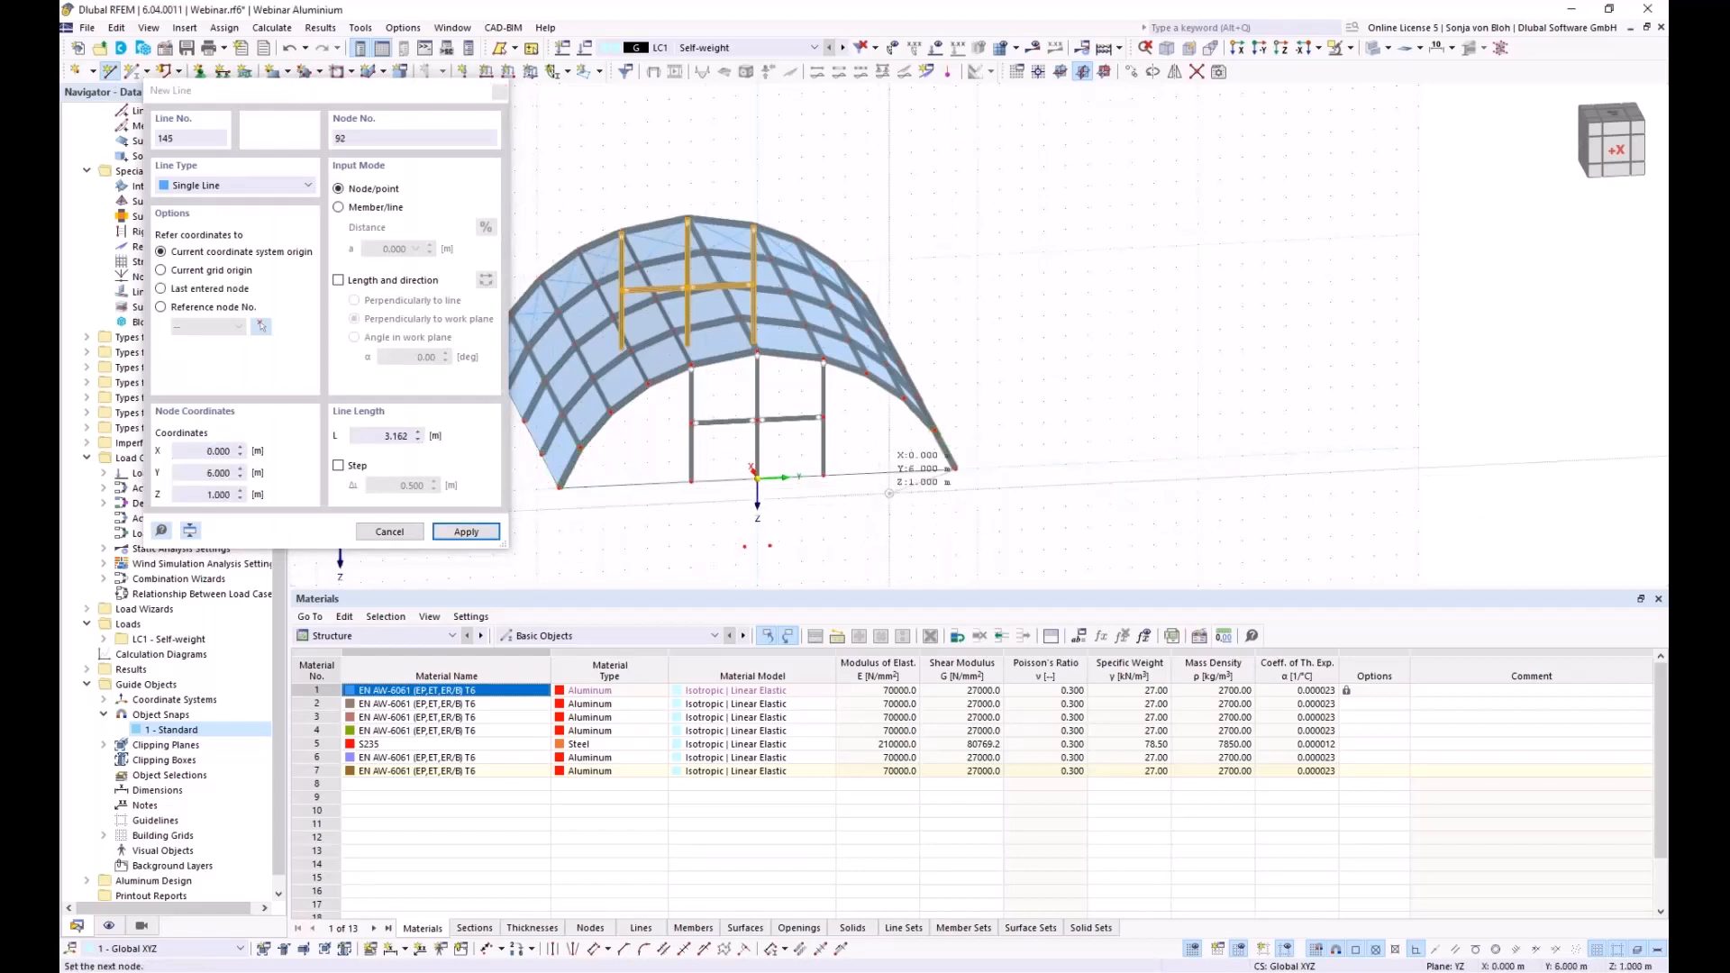
pyautogui.press('Escape')
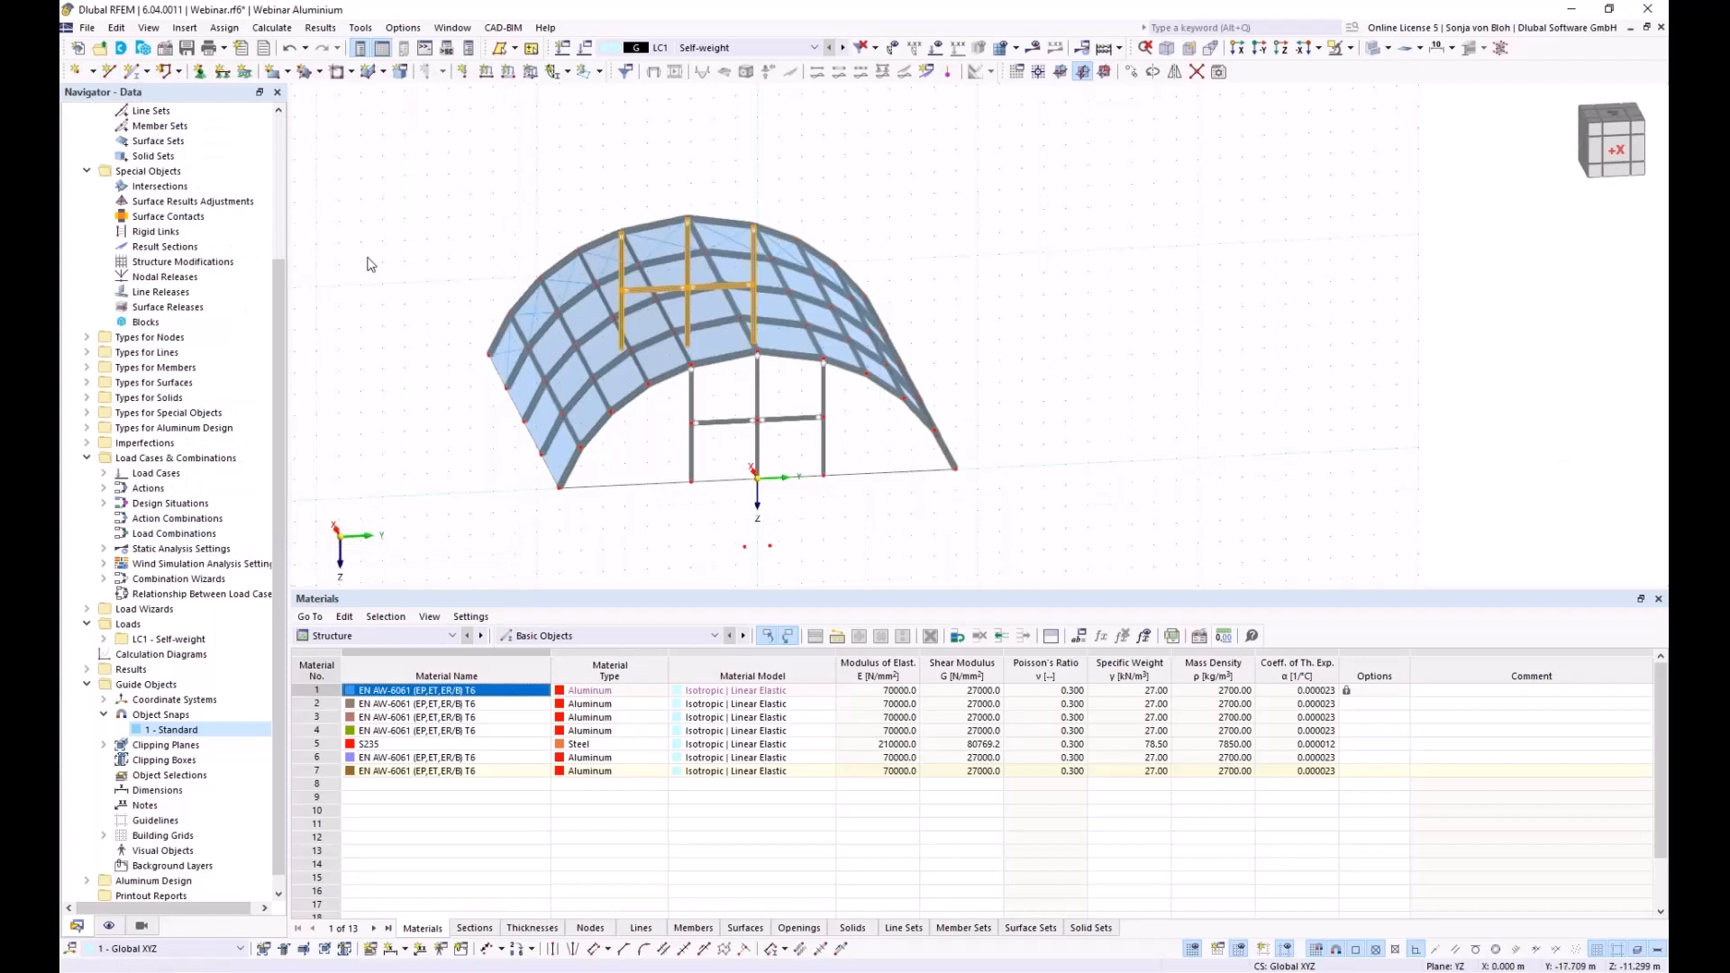
# Create a boundary-defined surface with x & y load transfer across the front gable
pyautogui.click(287, 72)
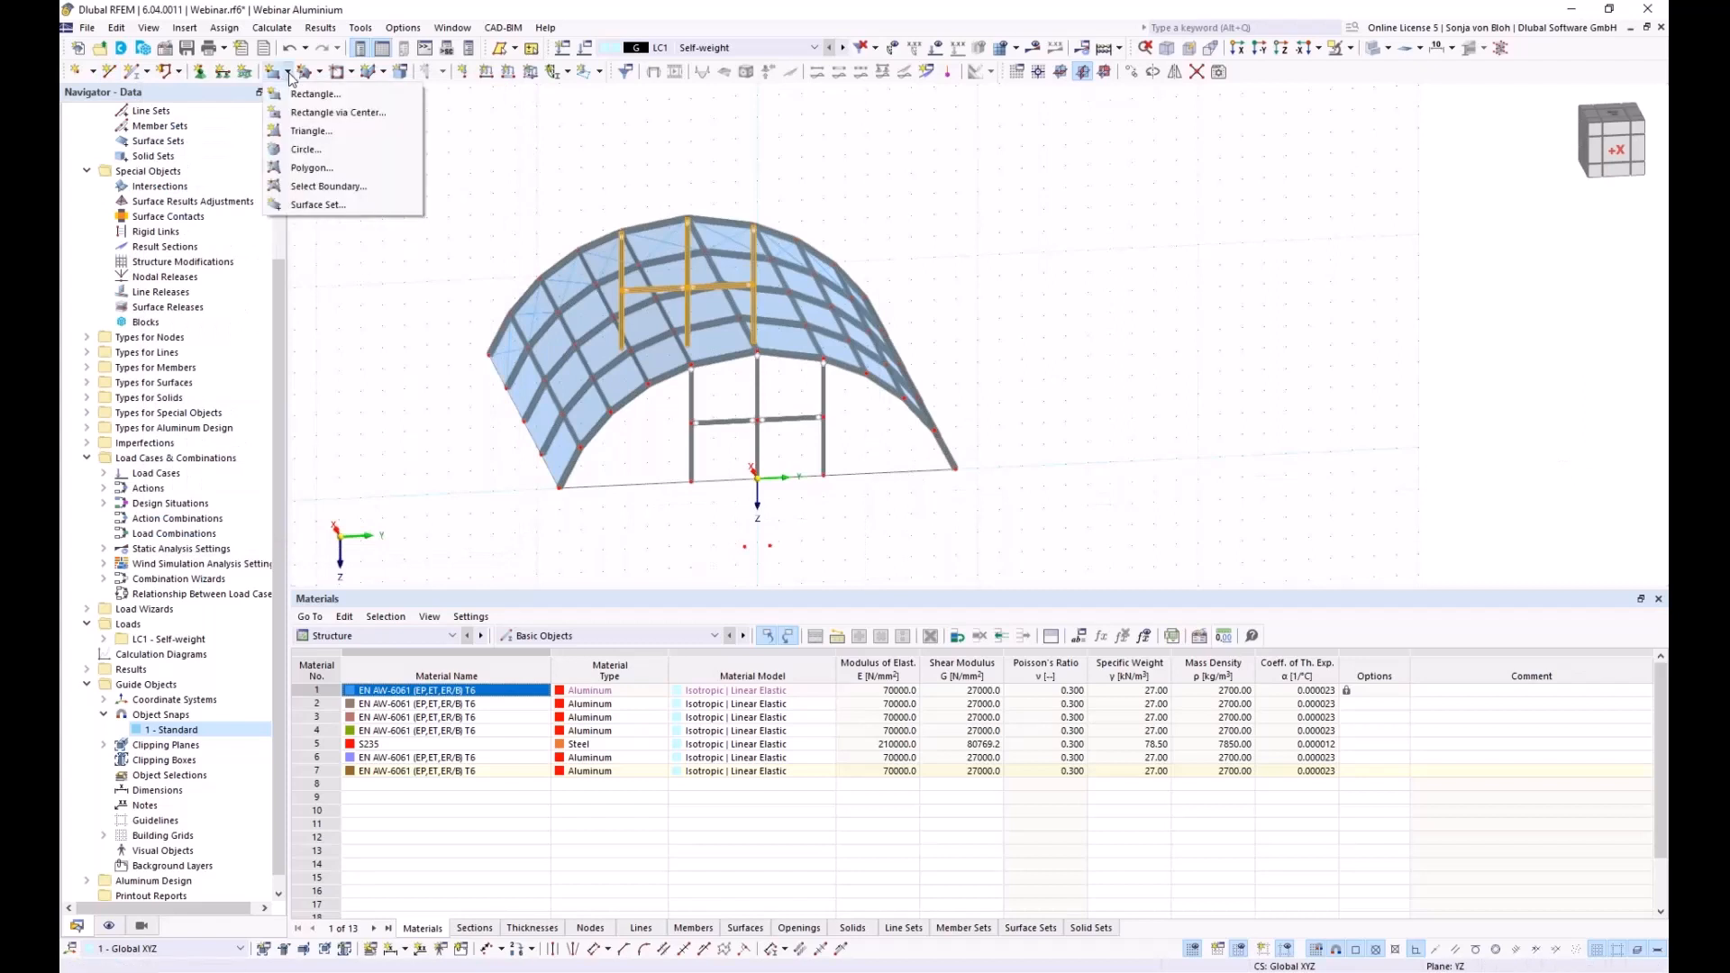
pyautogui.click(328, 186)
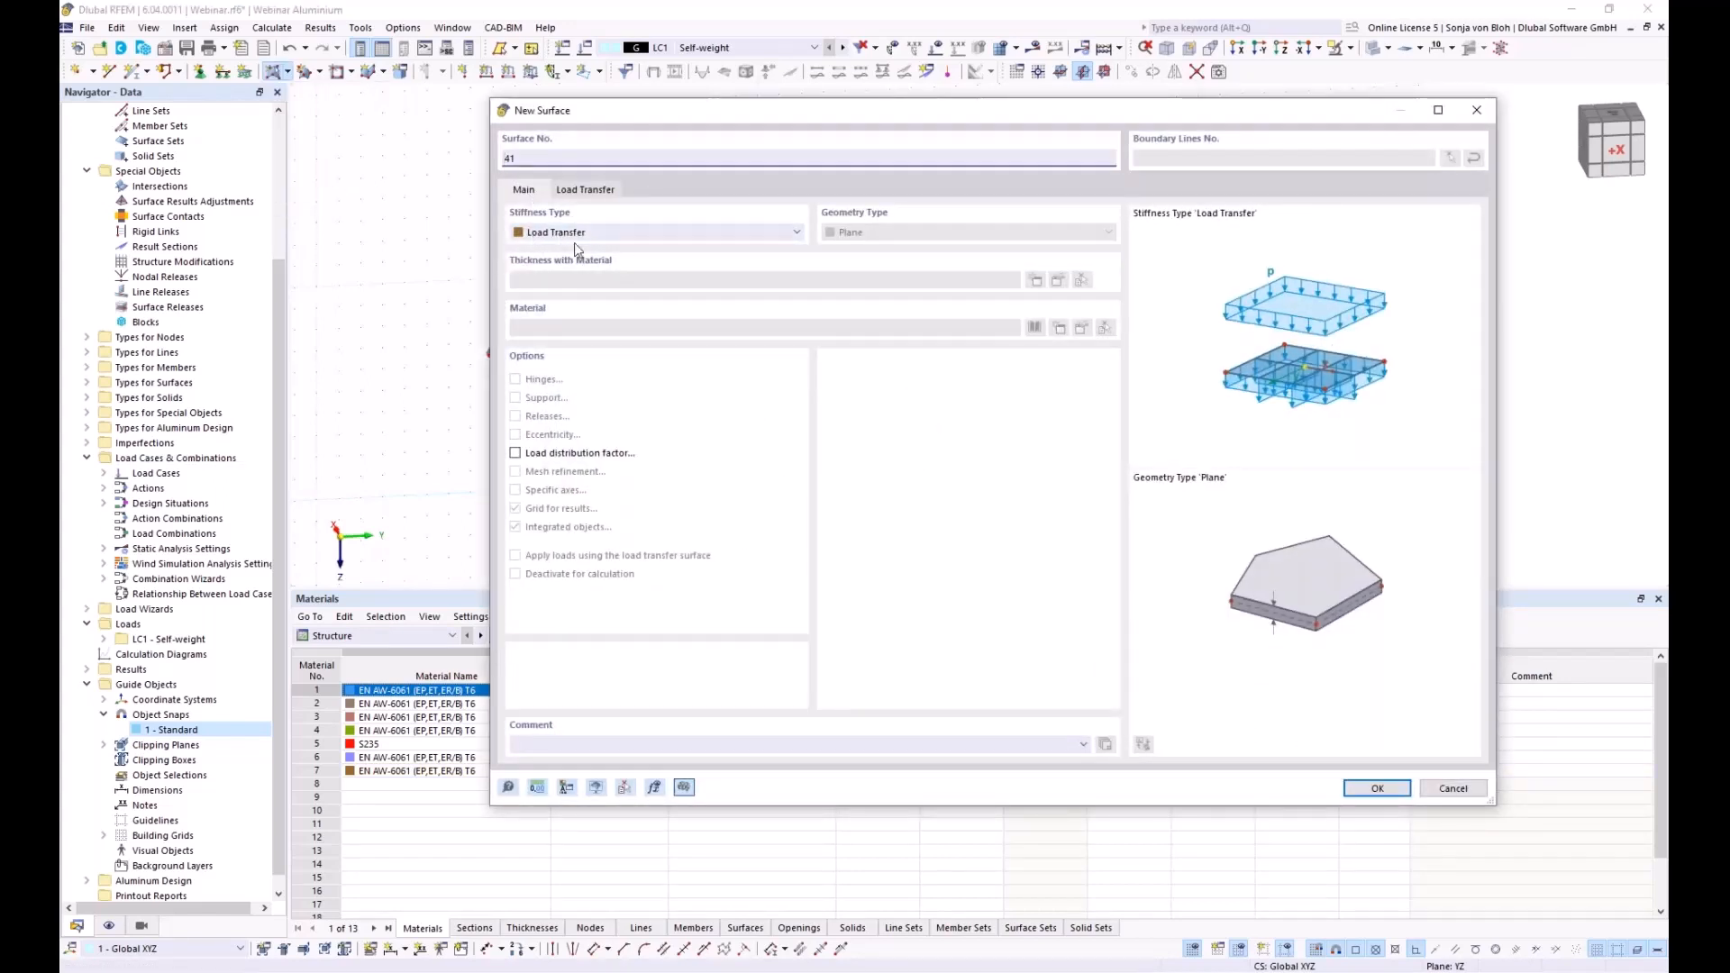
pyautogui.click(595, 190)
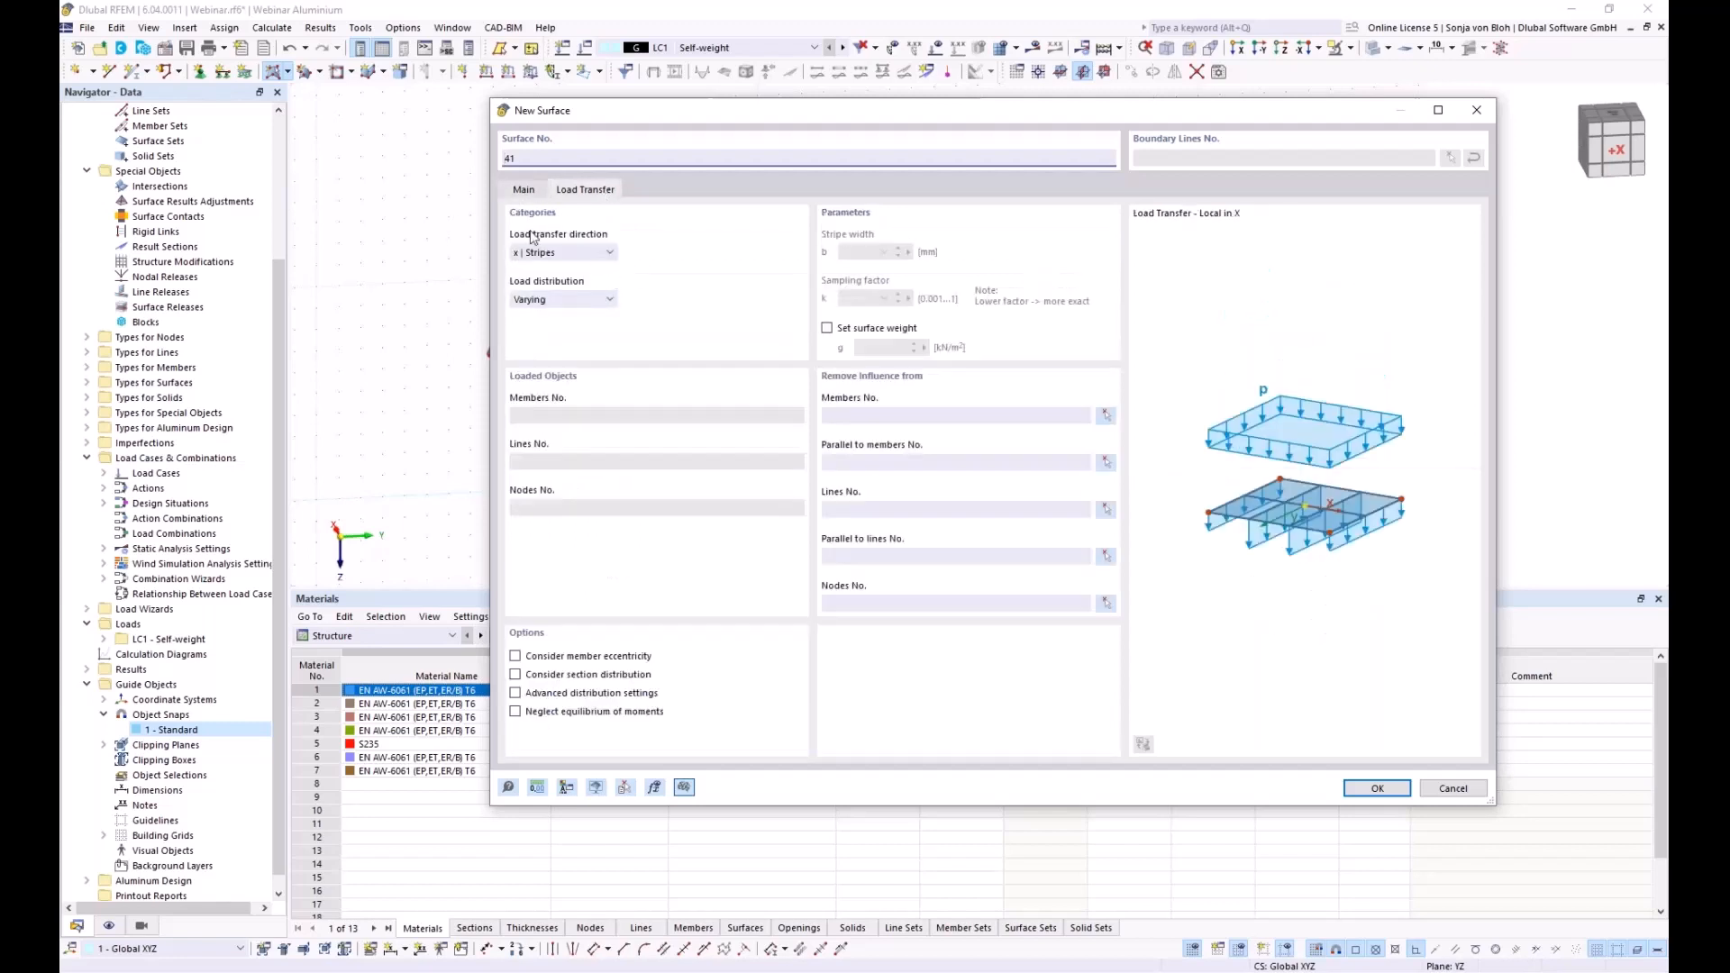
pyautogui.click(573, 253)
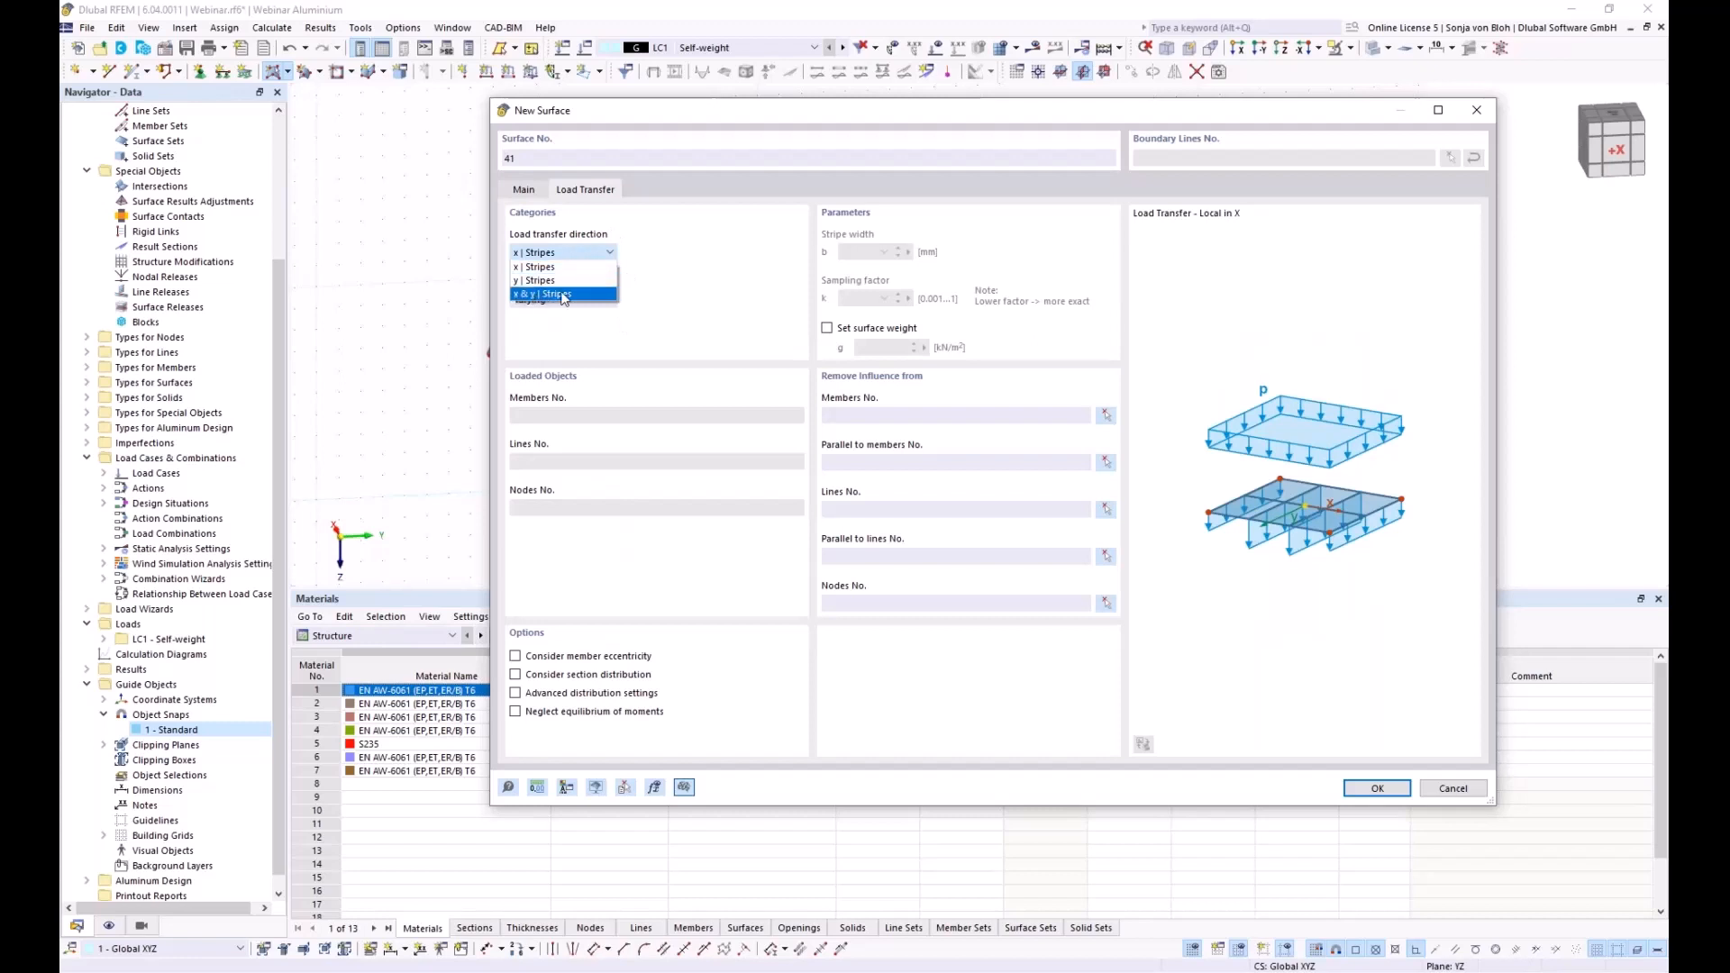
pyautogui.press('Escape')
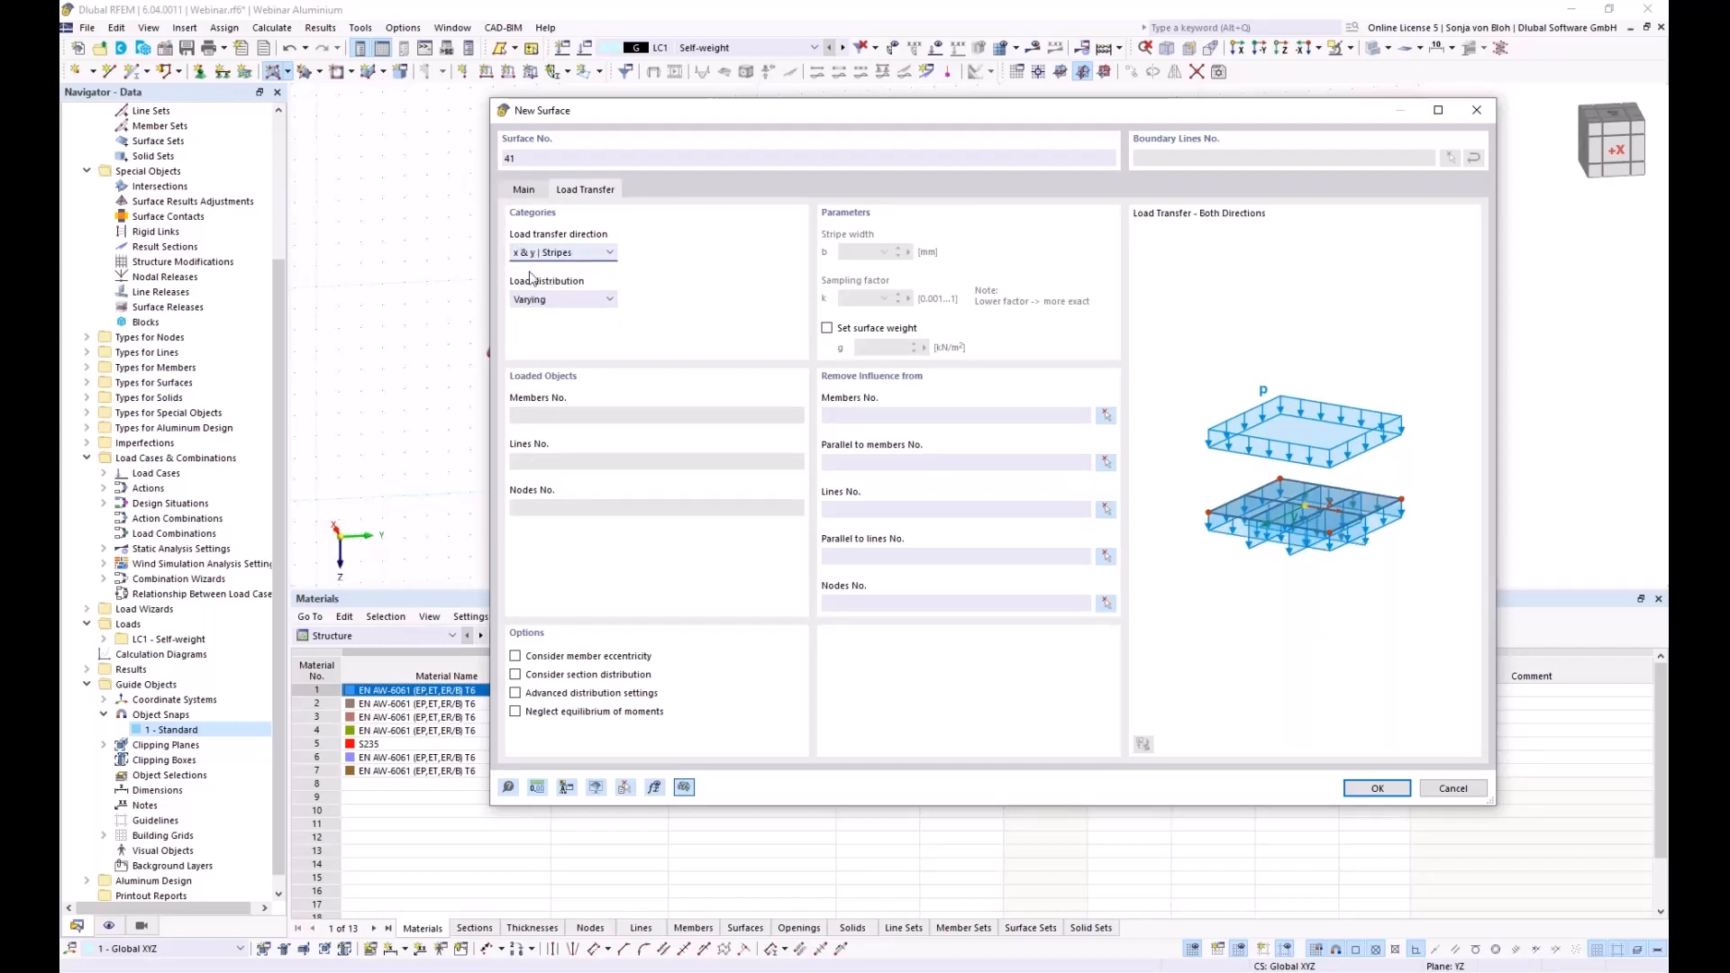
pyautogui.click(1367, 789)
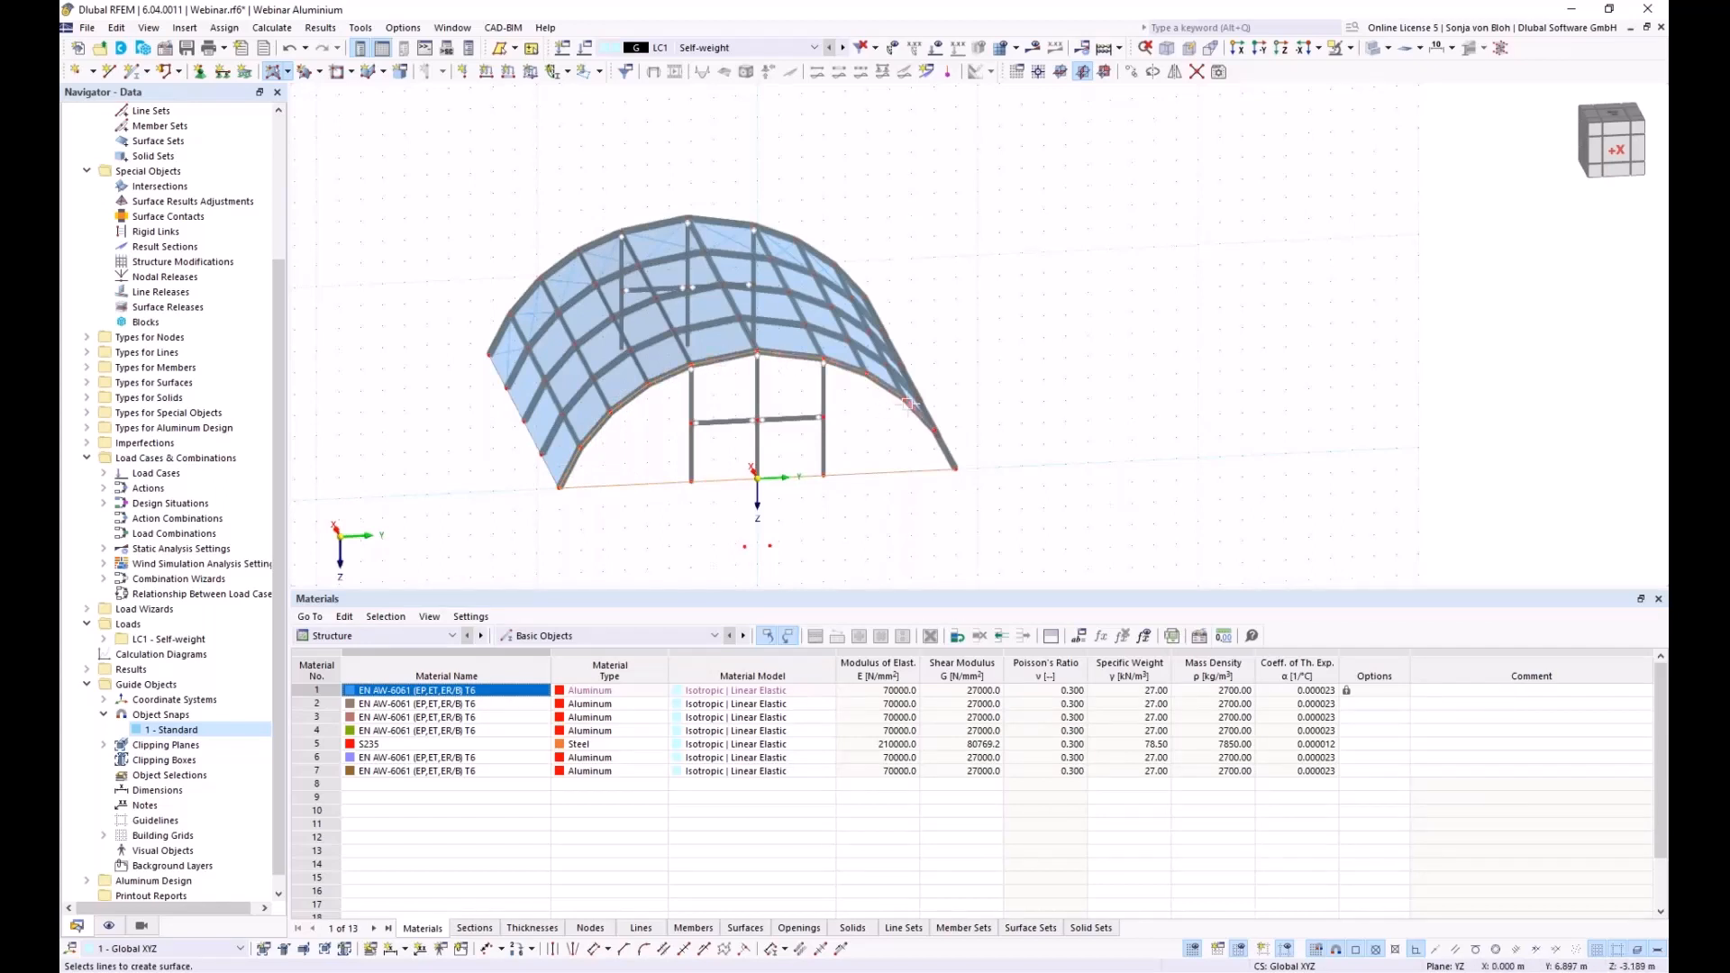
pyautogui.click(937, 444)
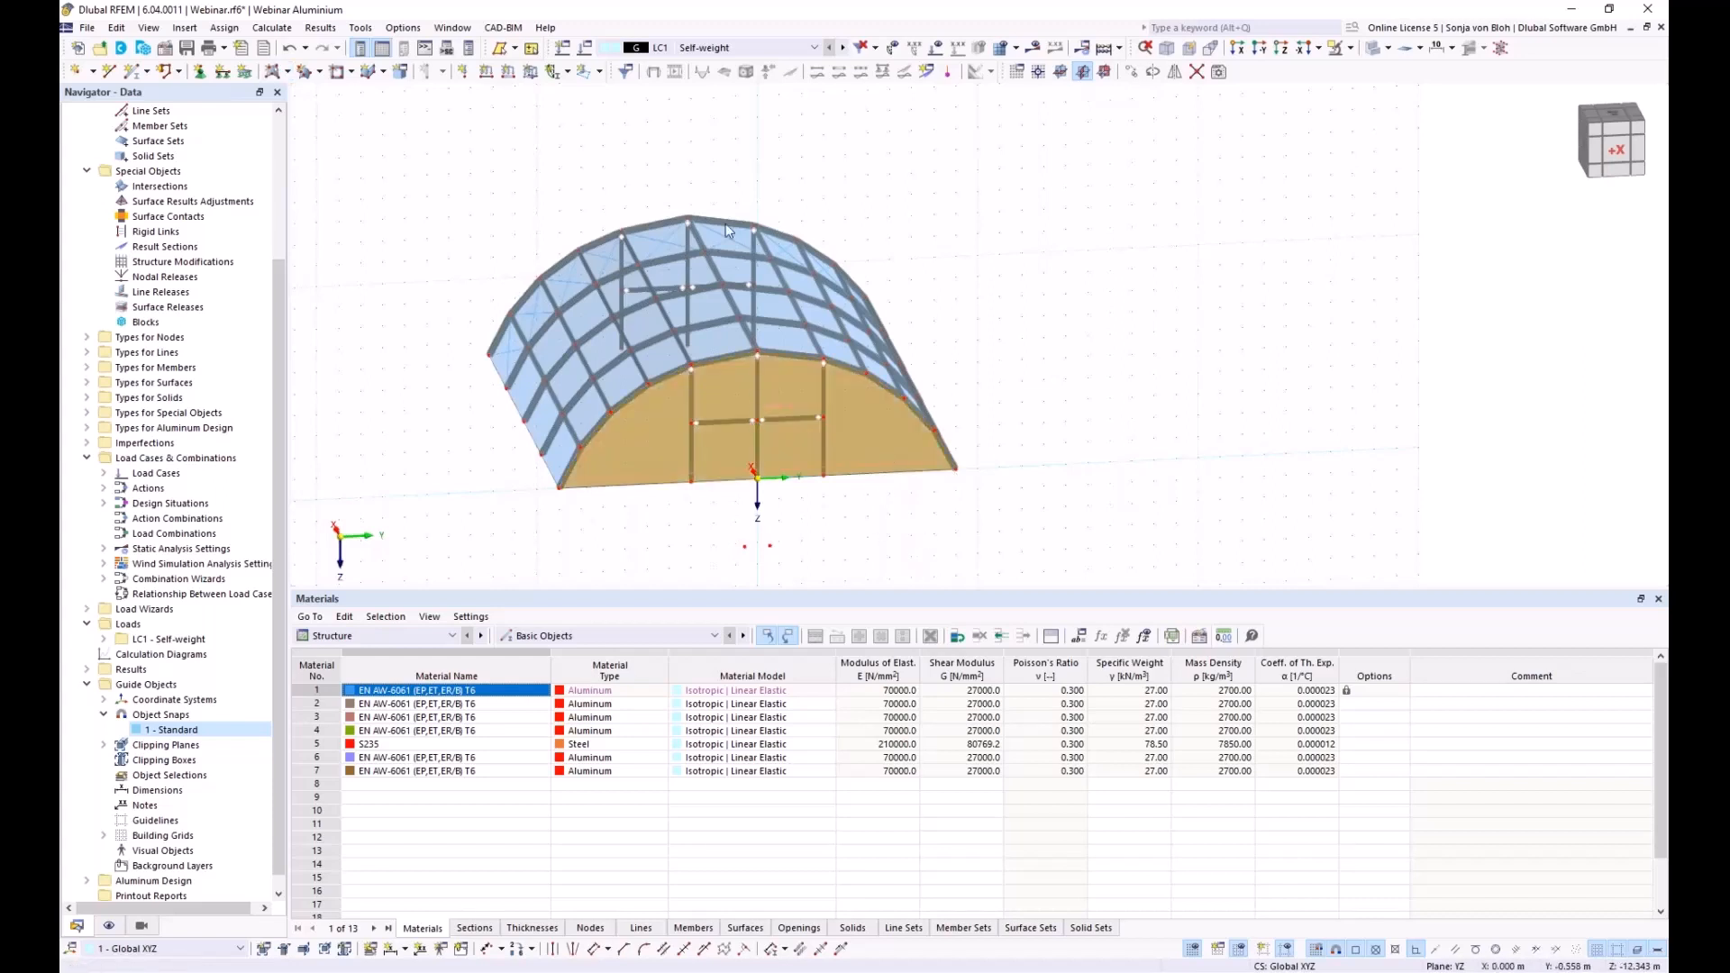
# Copy the gable surface once, 20 m along X, to the back end of the hall
pyautogui.click(1133, 72)
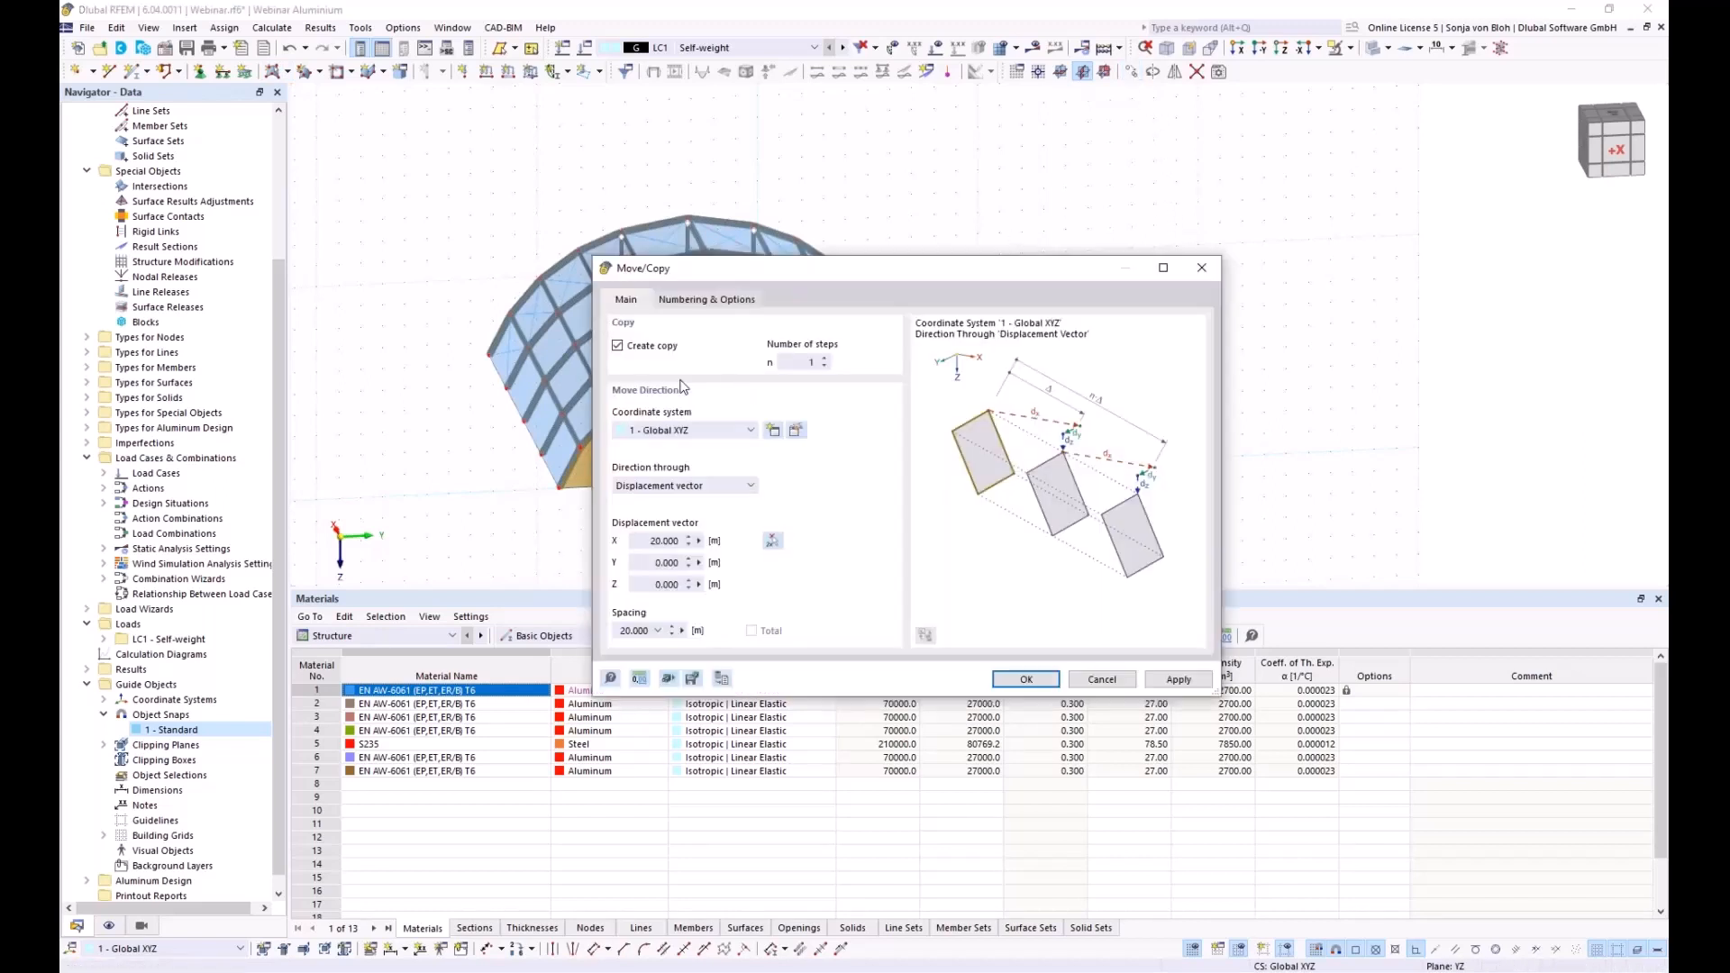
pyautogui.click(773, 543)
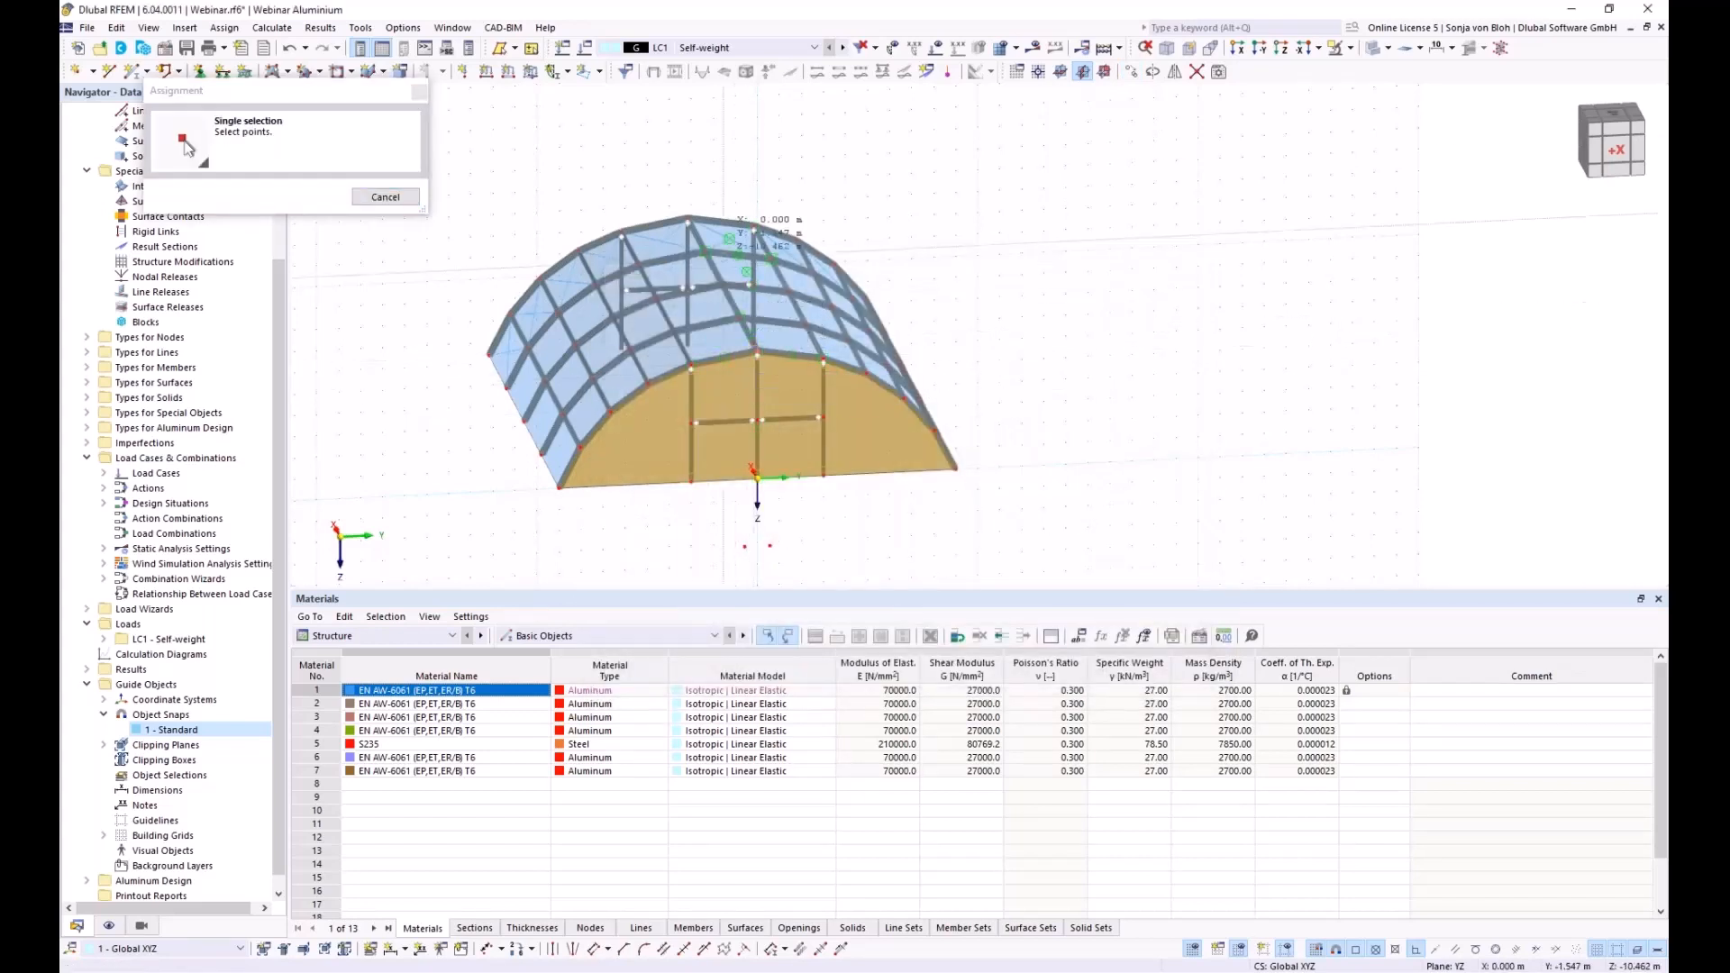
pyautogui.click(687, 219)
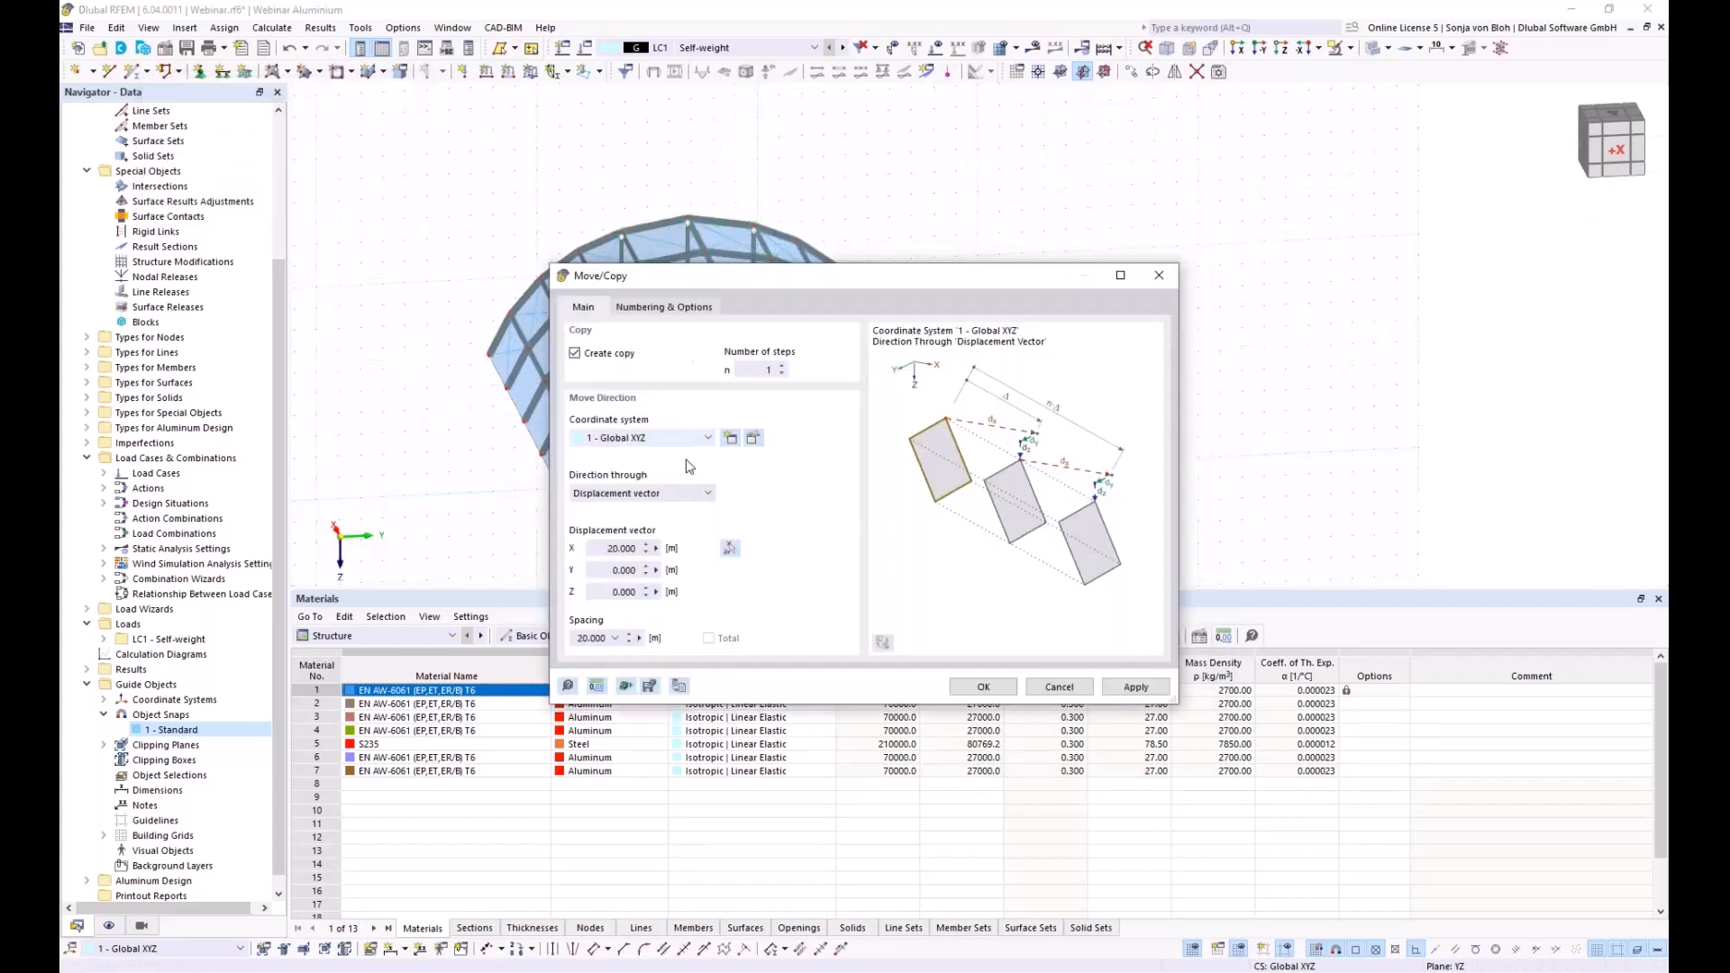
pyautogui.click(972, 688)
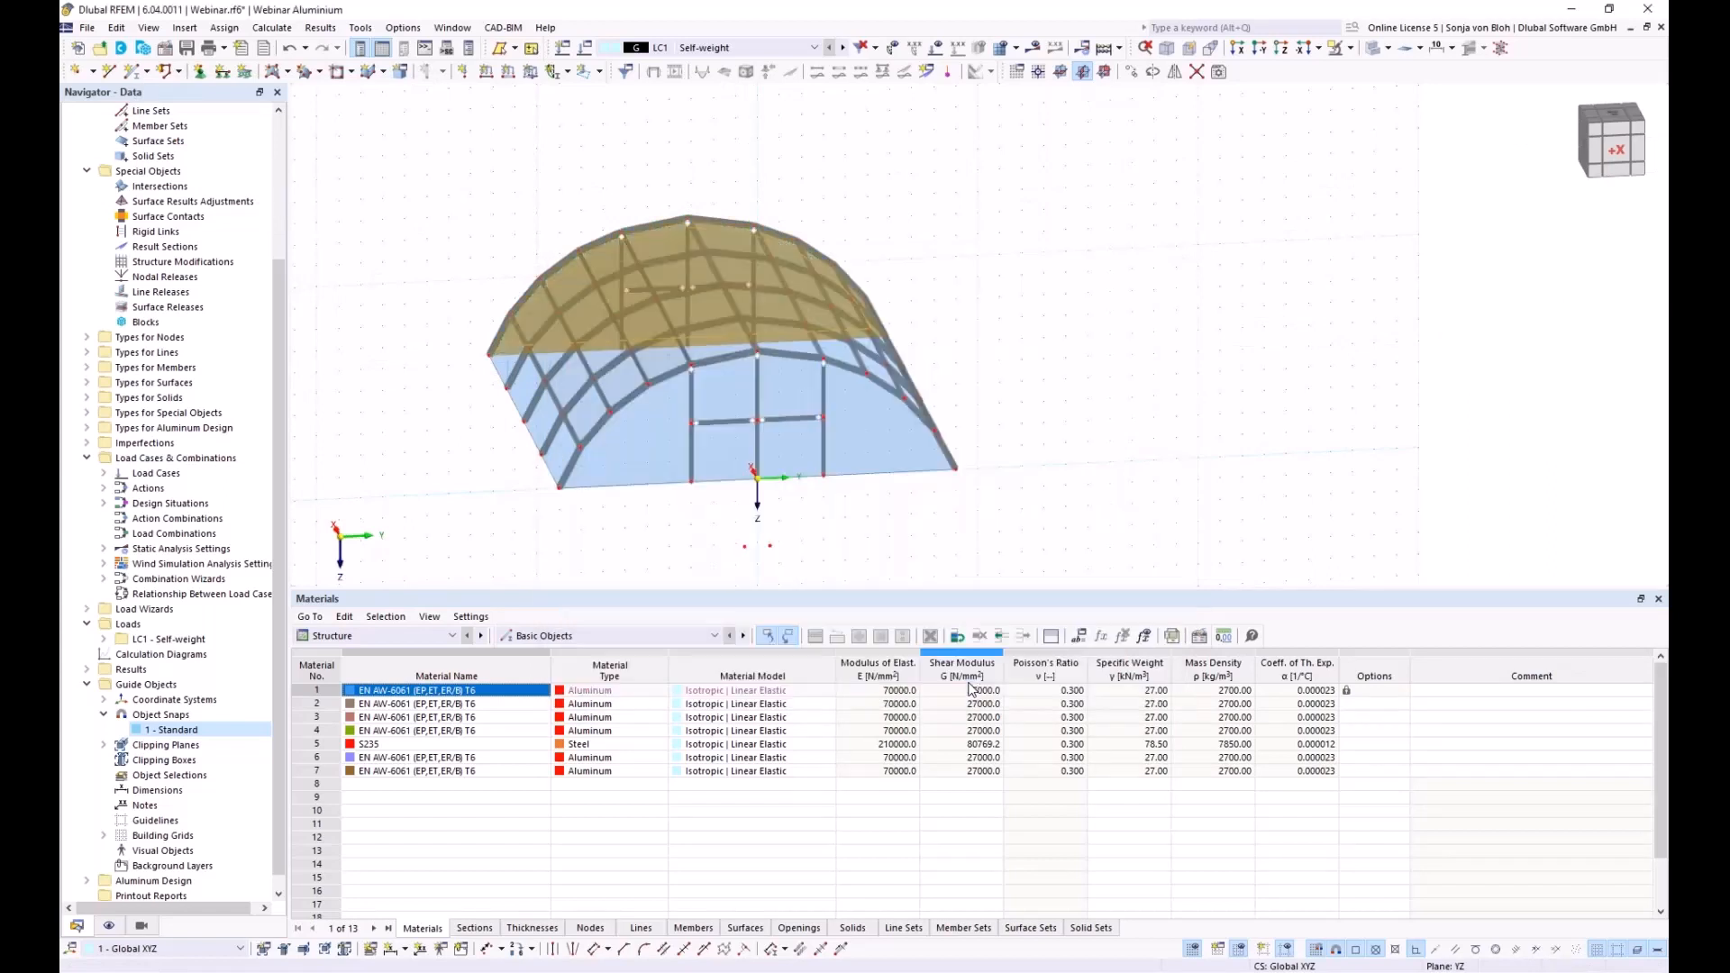
pyautogui.moveTo(814, 567); pyautogui.dragTo(721, 568, button='middle')
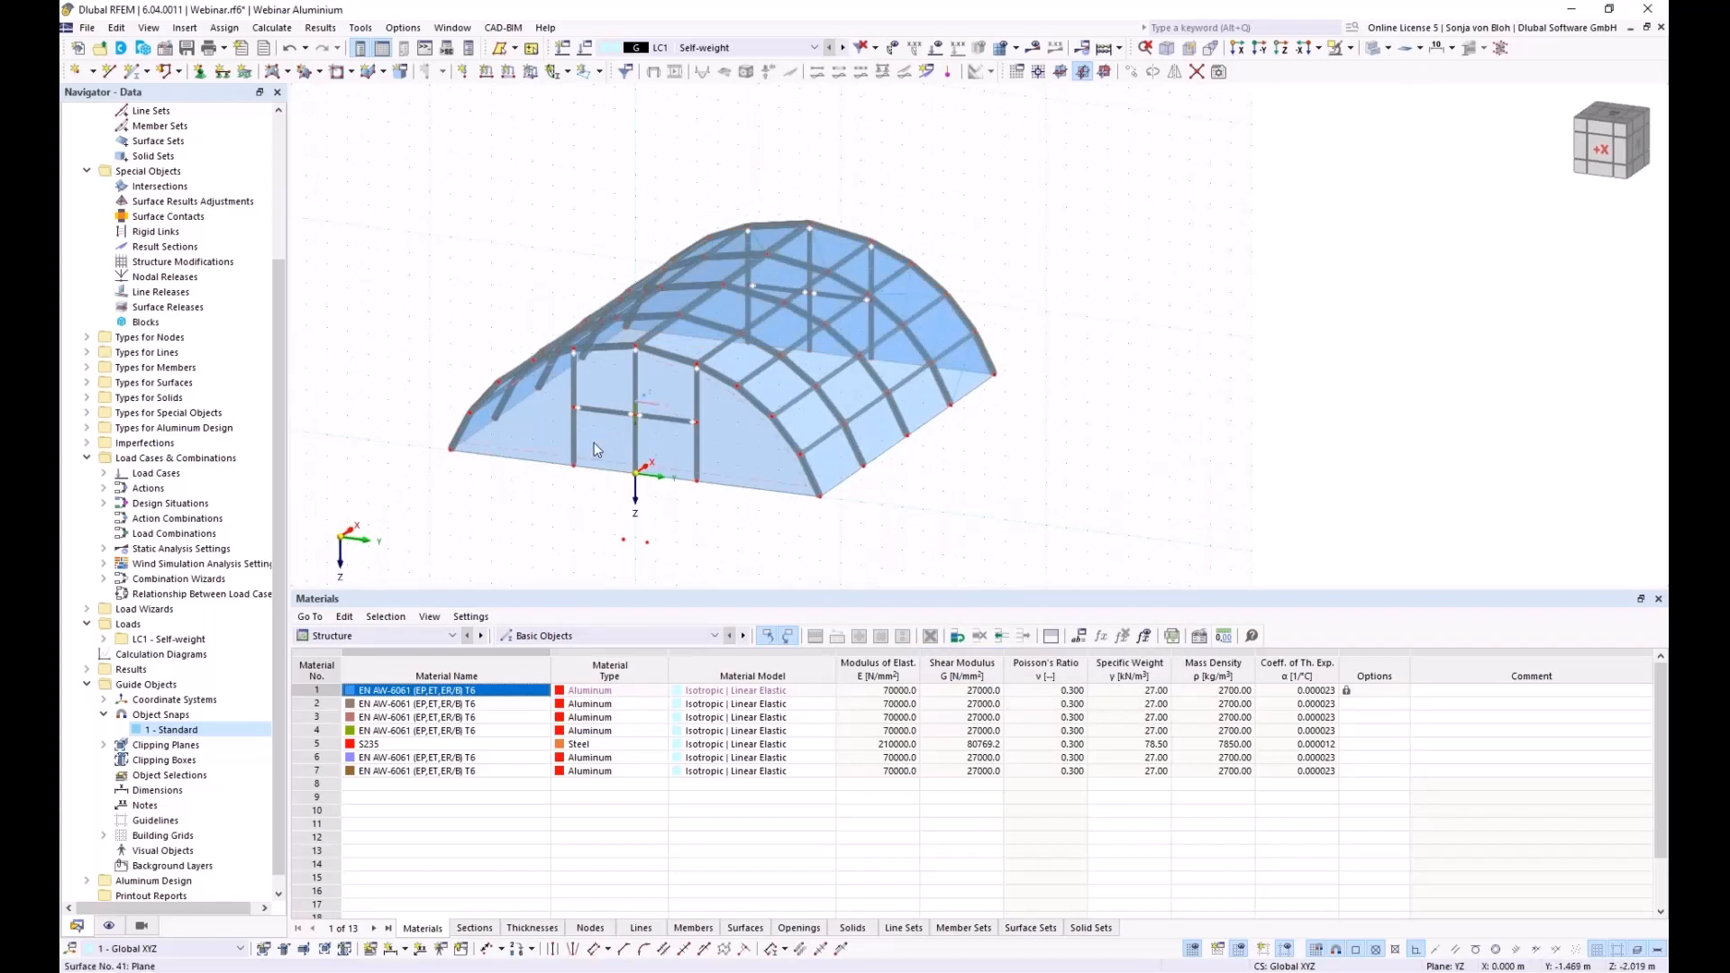
# Exclude cross-beam members 129 and 130 from the front gable surface's load transfer
pyautogui.scroll(1, 592, 445)
pyautogui.scroll(1, 592, 445)
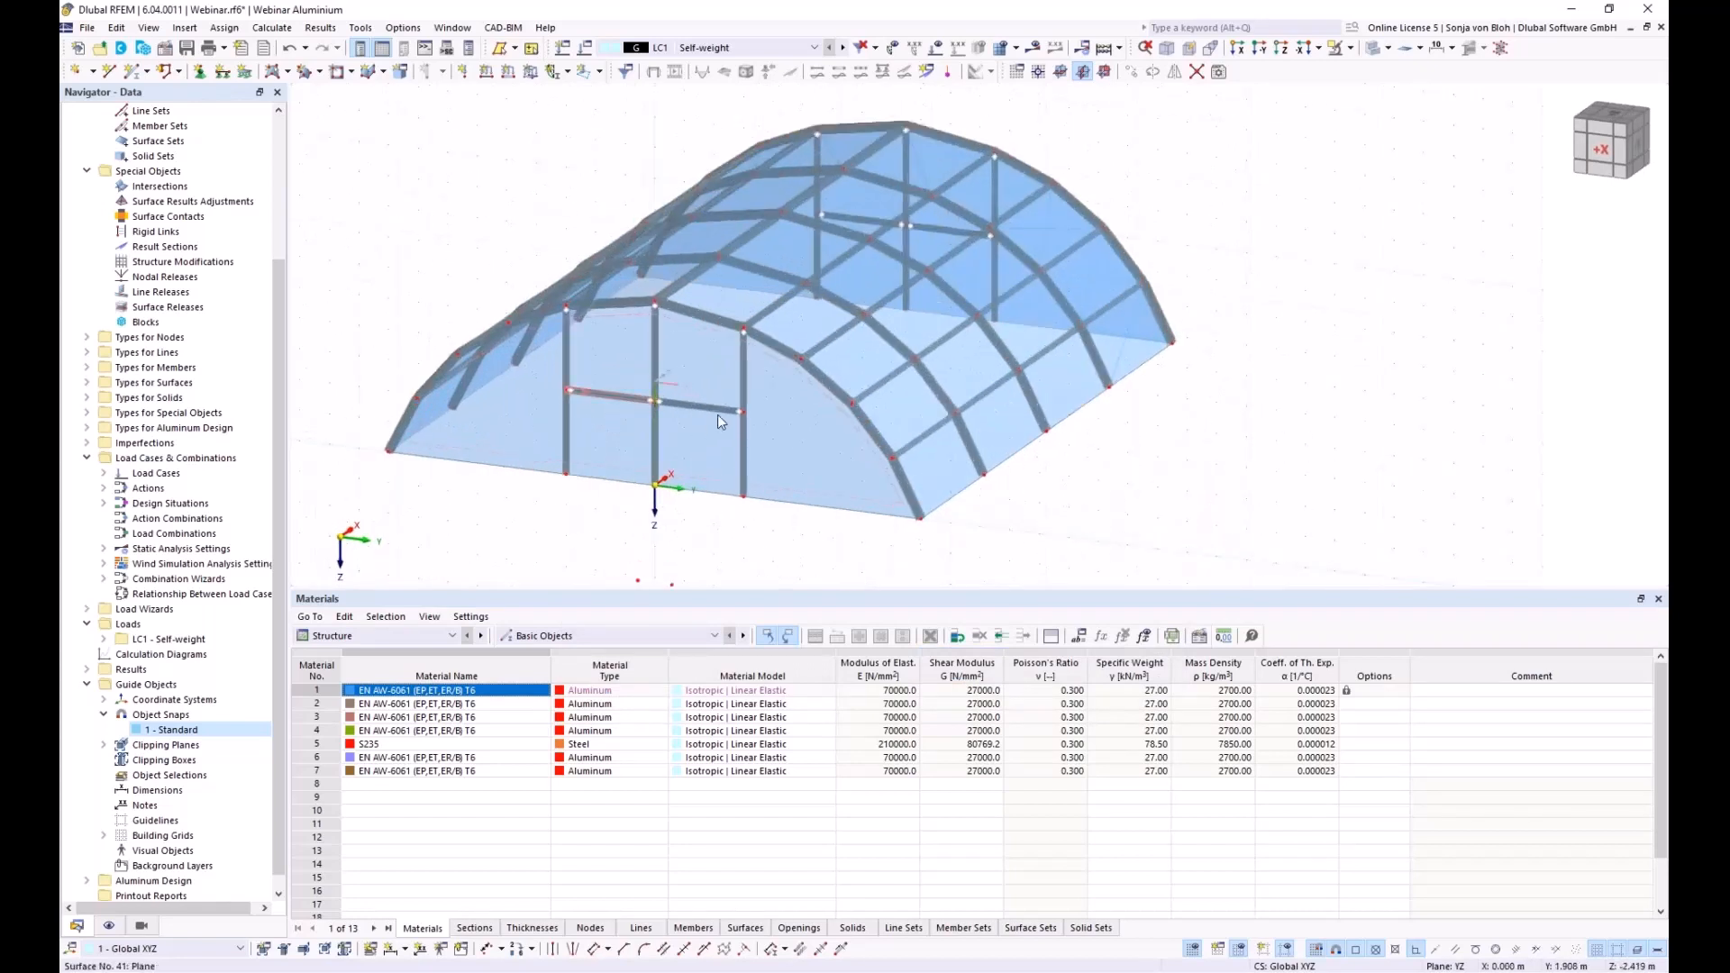
pyautogui.doubleClick(808, 441)
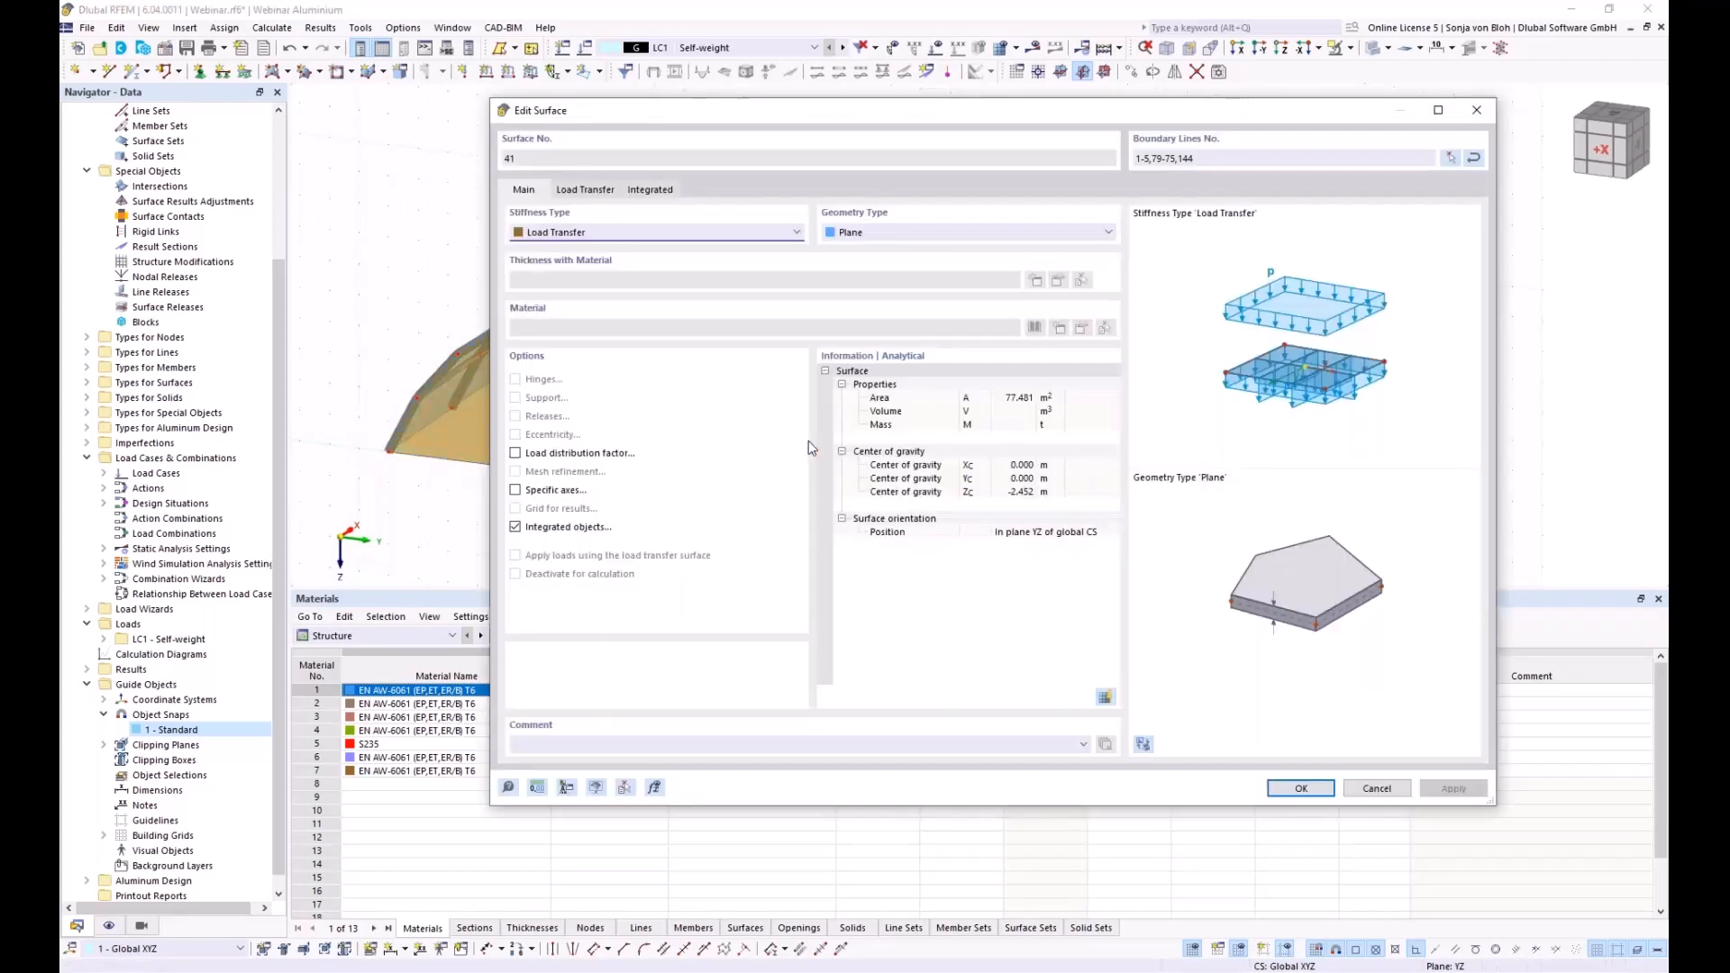
pyautogui.click(601, 191)
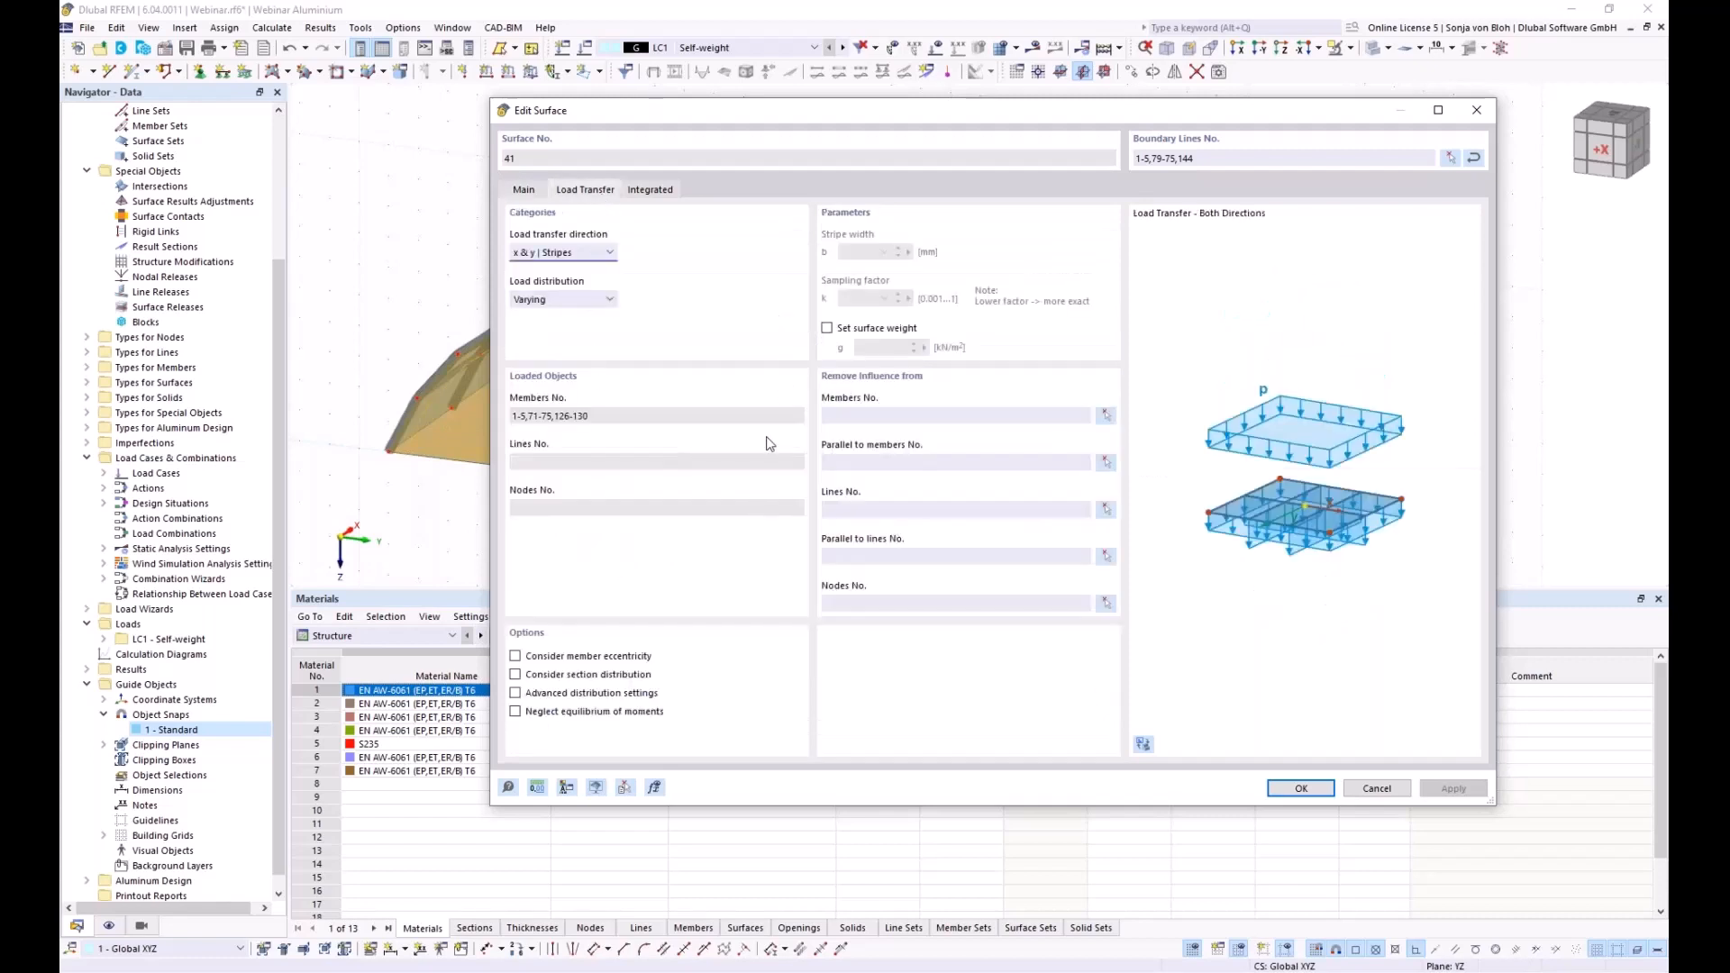
pyautogui.click(1108, 417)
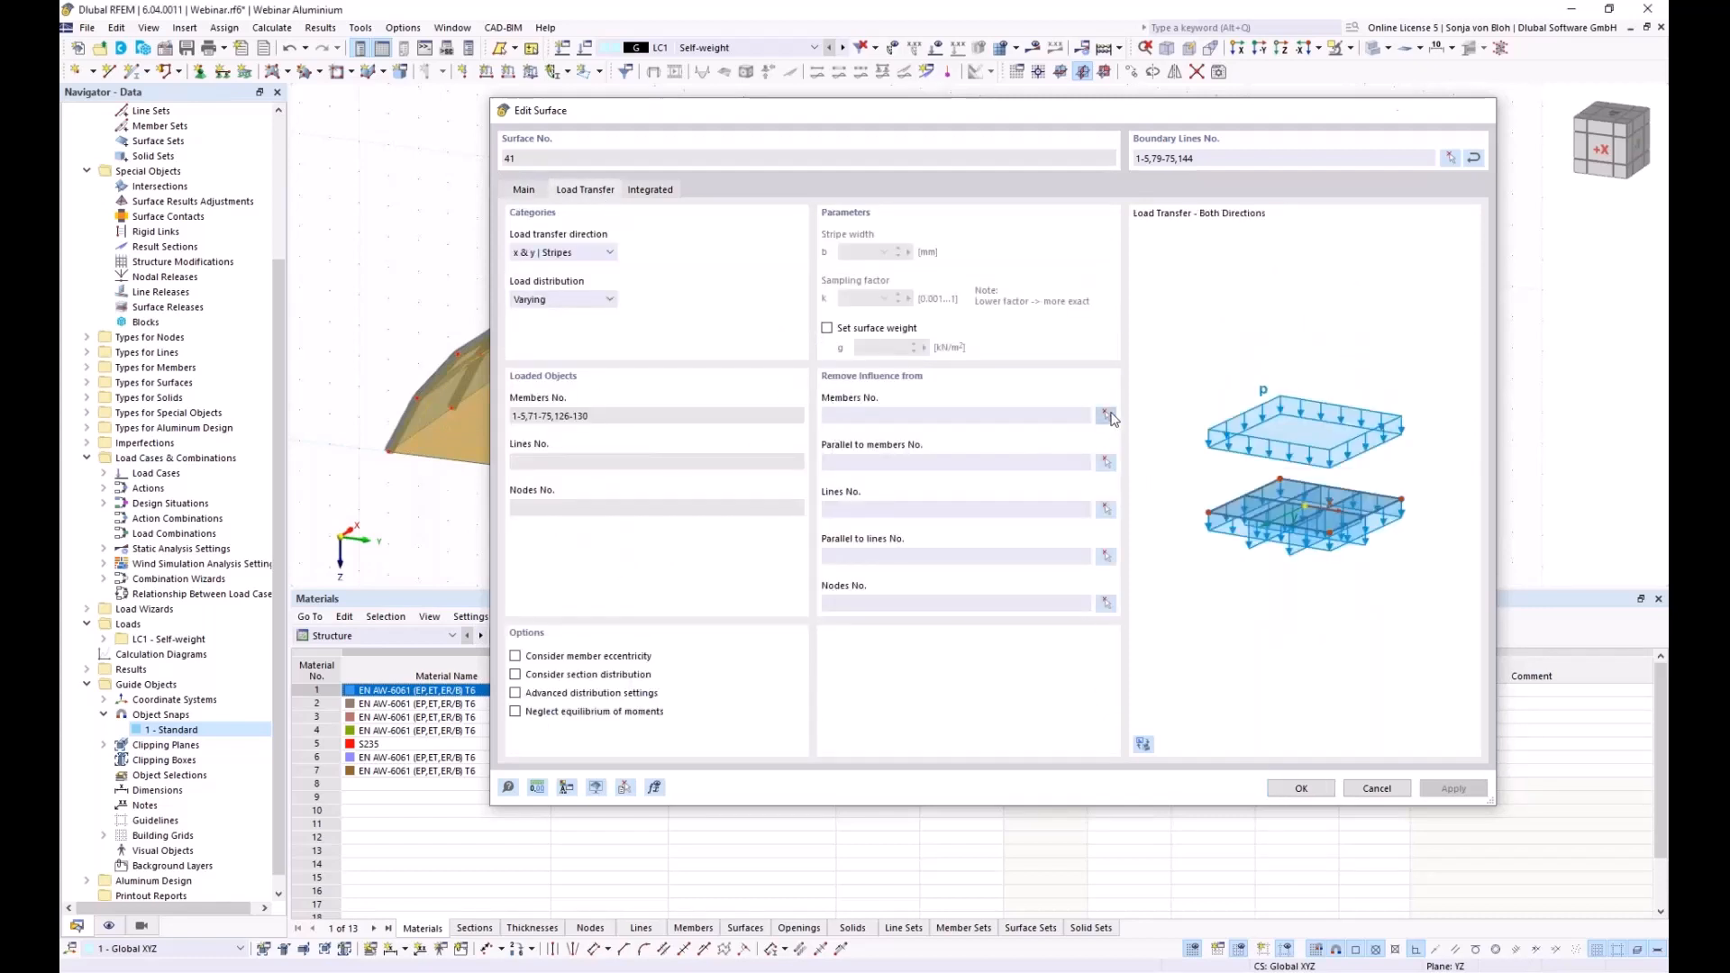
pyautogui.click(630, 399)
pyautogui.click(674, 404)
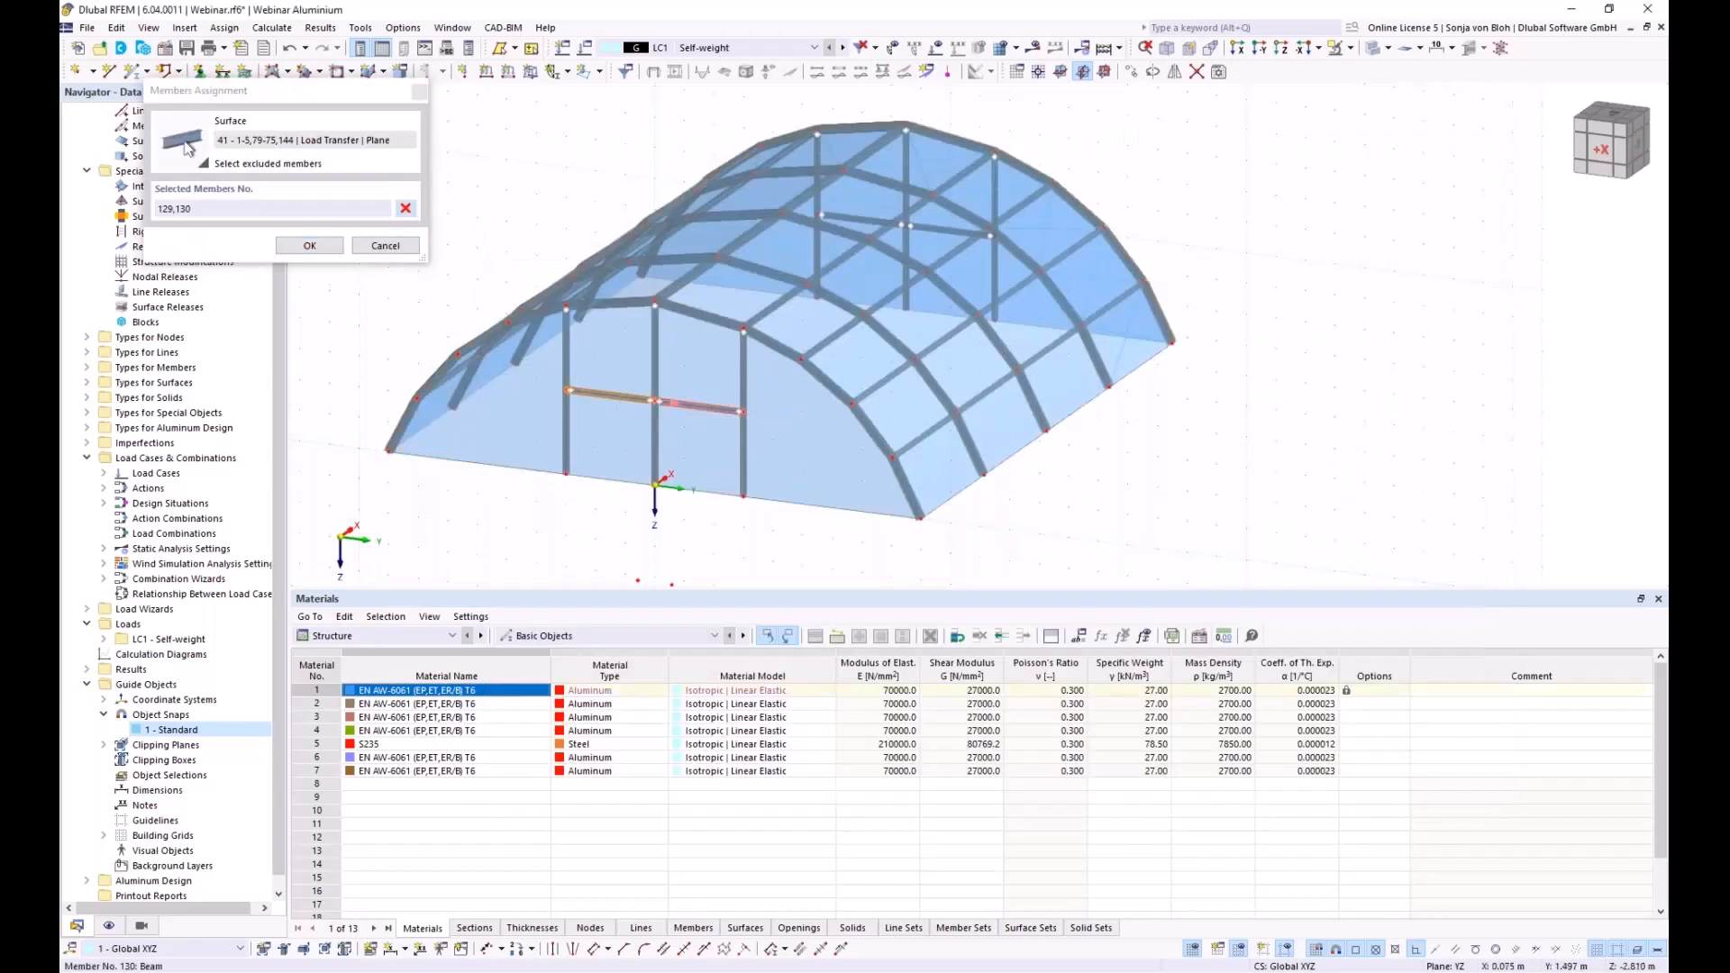
pyautogui.click(309, 245)
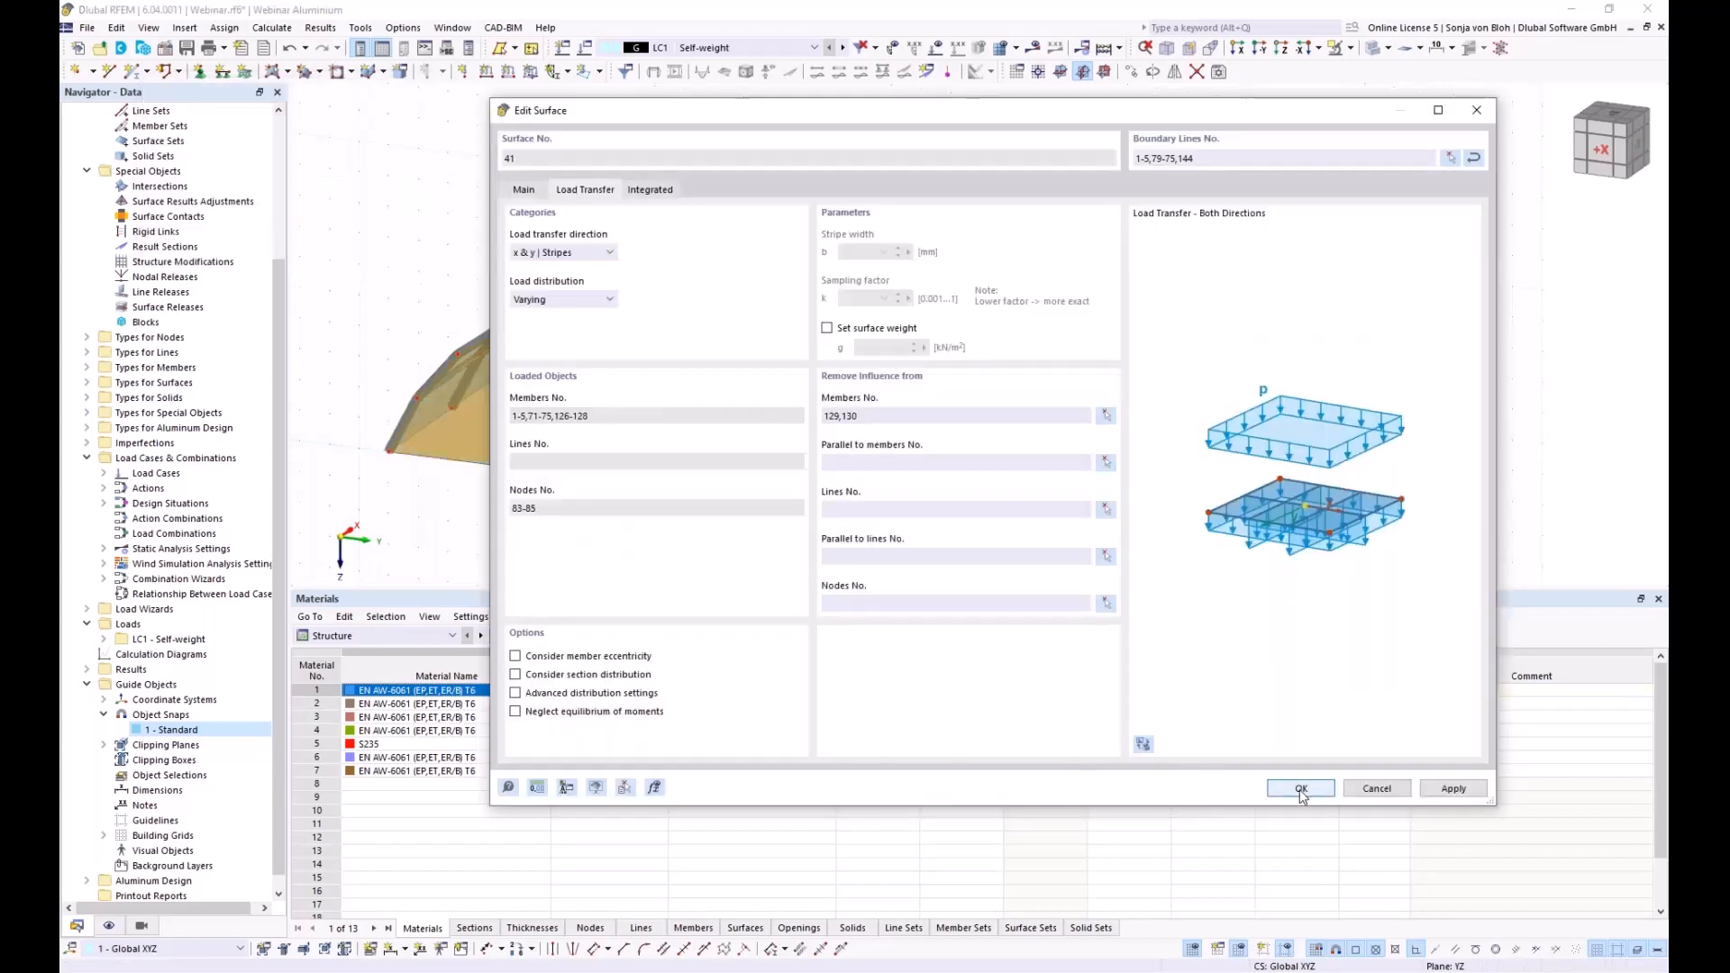
pyautogui.click(1300, 789)
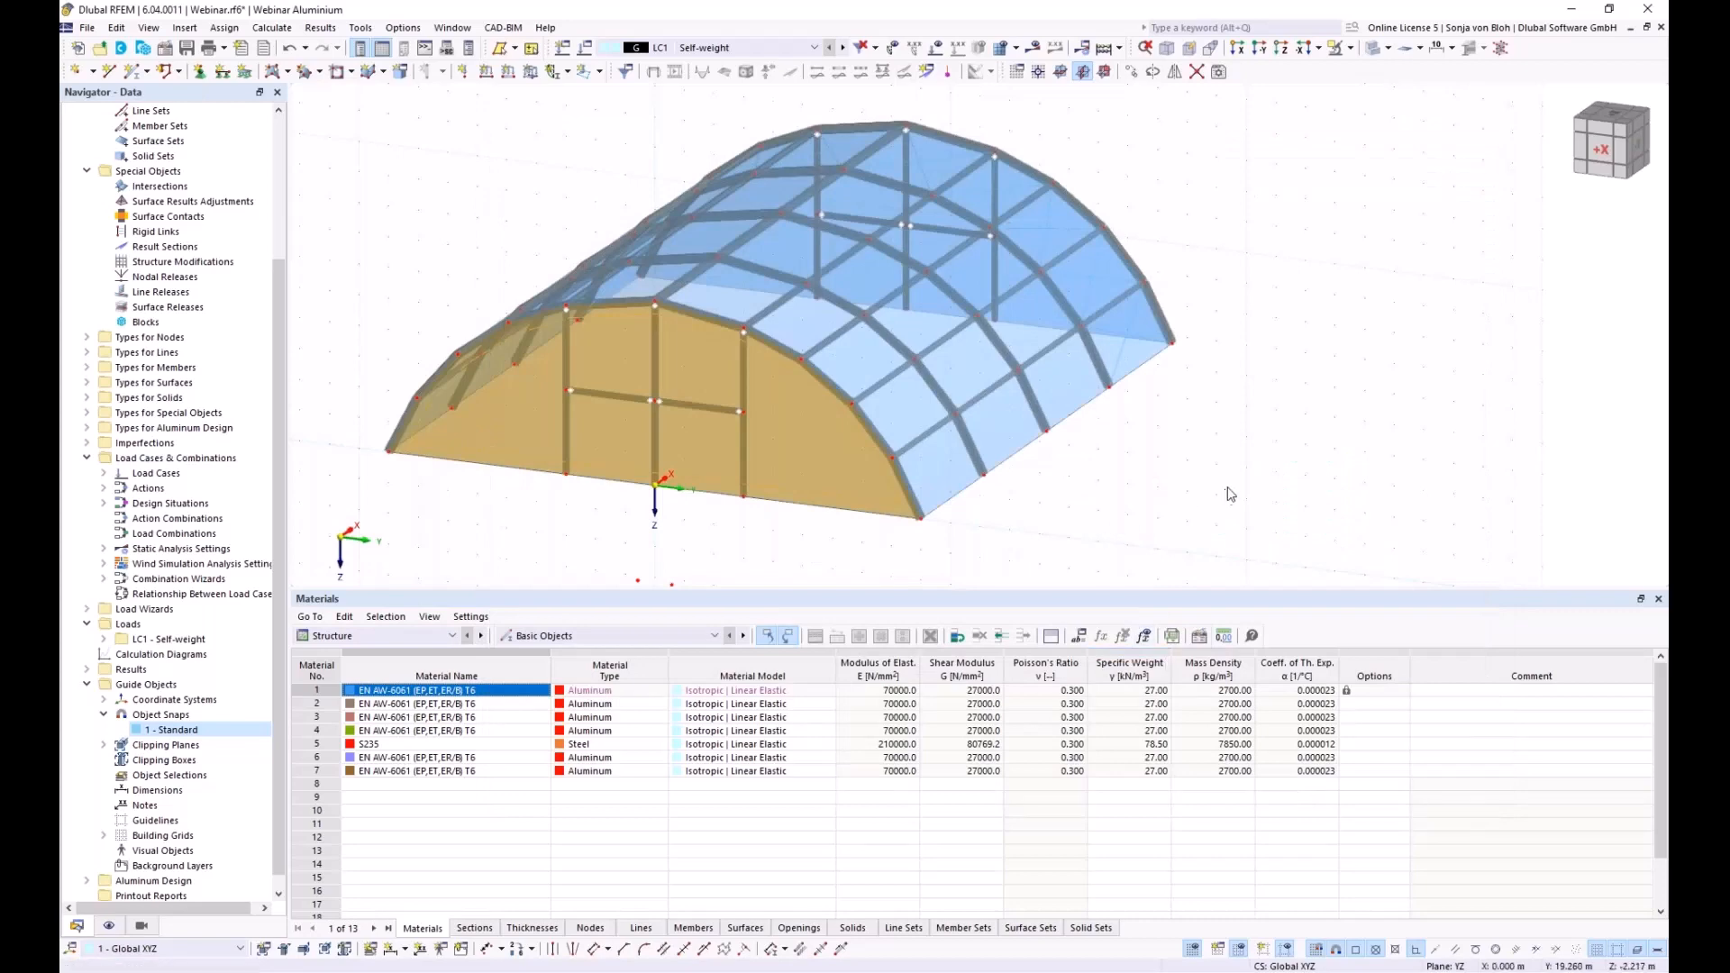
# Exclude door lintel members 134 and 135 from end-wall surface 42's load transfer
pyautogui.keyDown('ctrl'); pyautogui.moveTo(1313, 532); pyautogui.dragTo(837, 484, button='middle'); pyautogui.keyUp('ctrl')
pyautogui.doubleClick(809, 460)
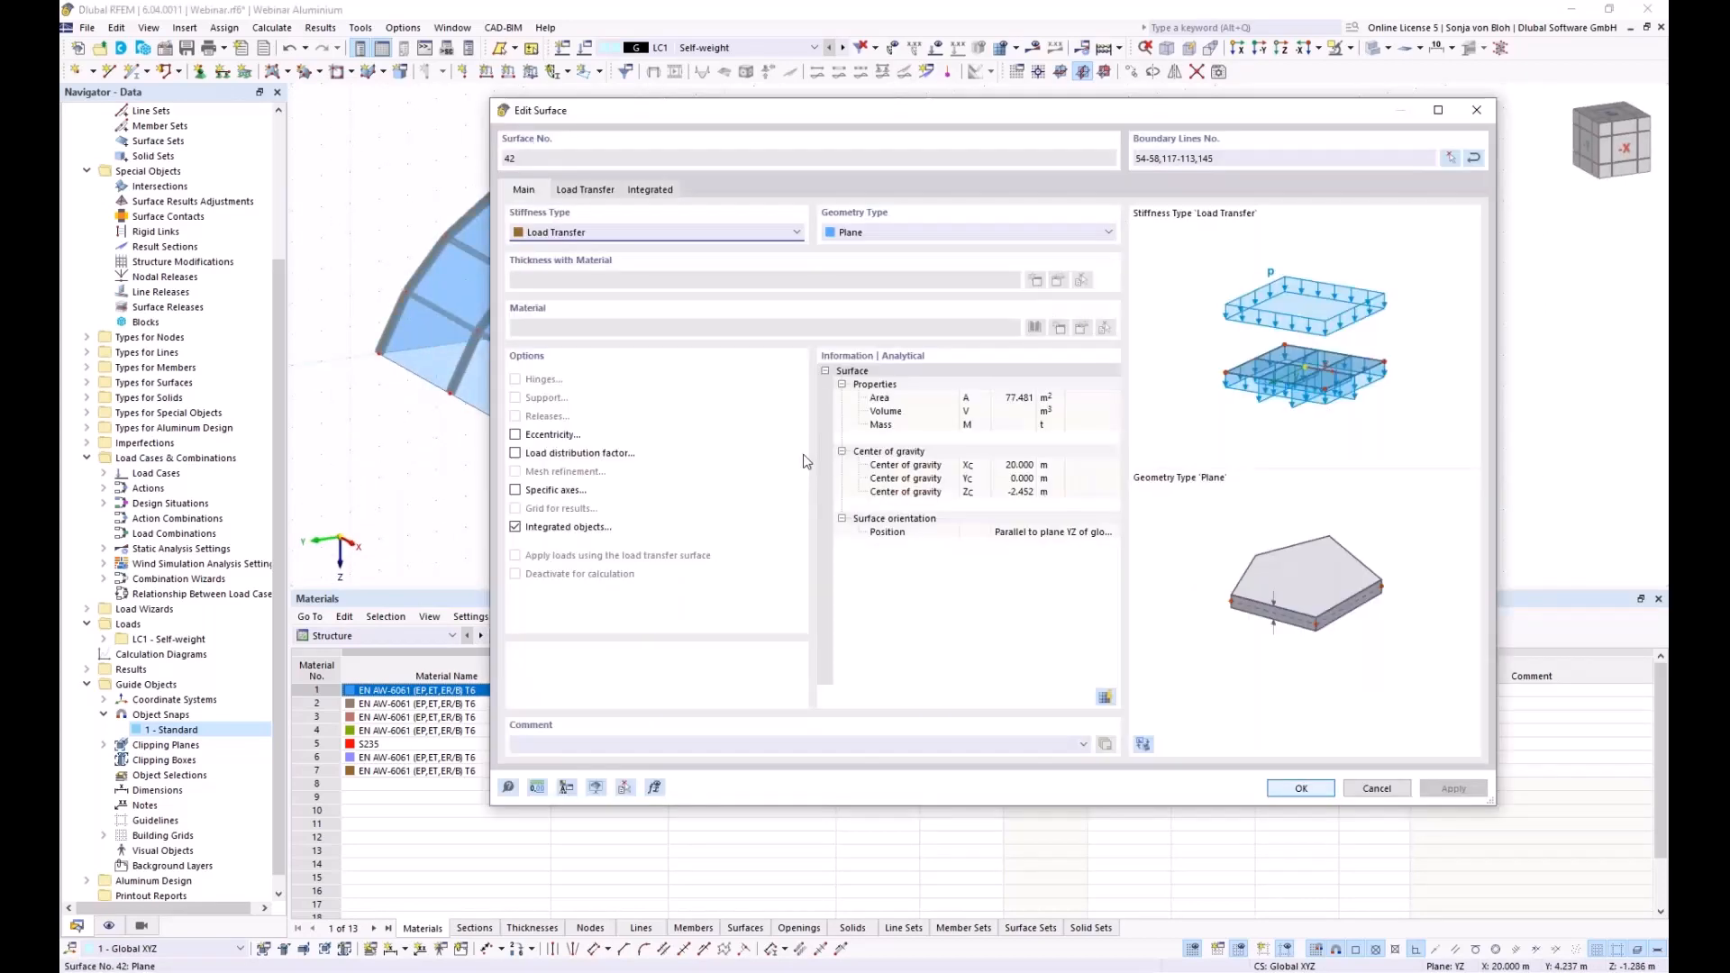
pyautogui.click(595, 191)
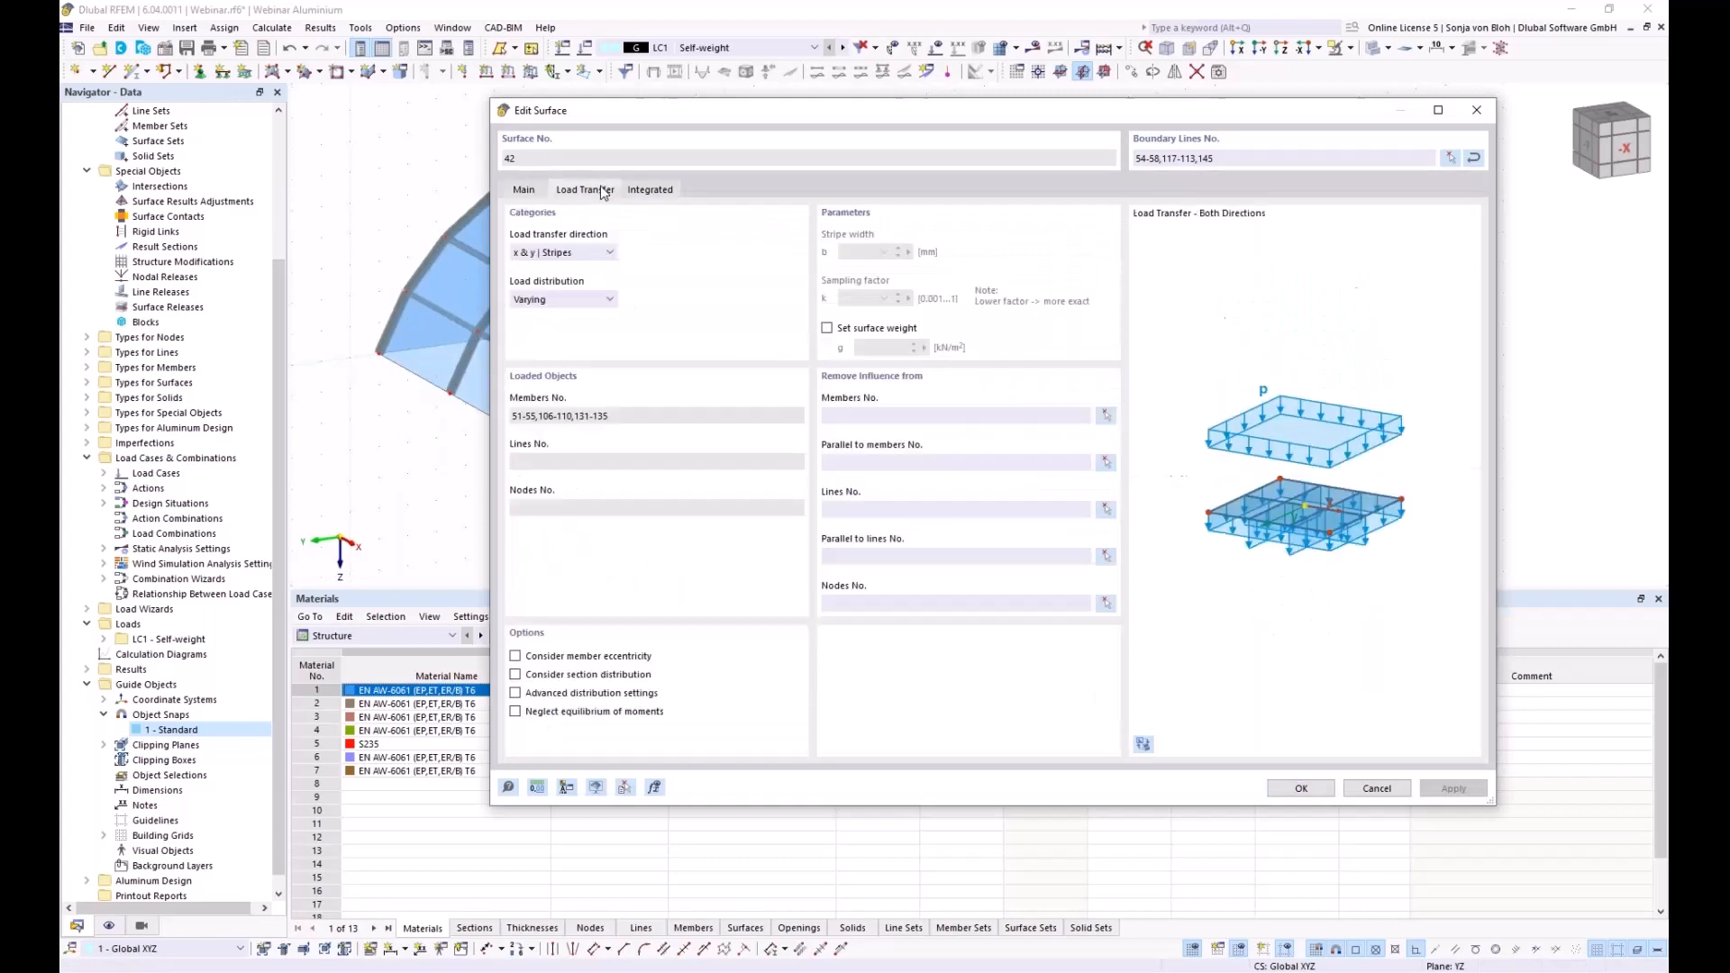
pyautogui.click(1106, 417)
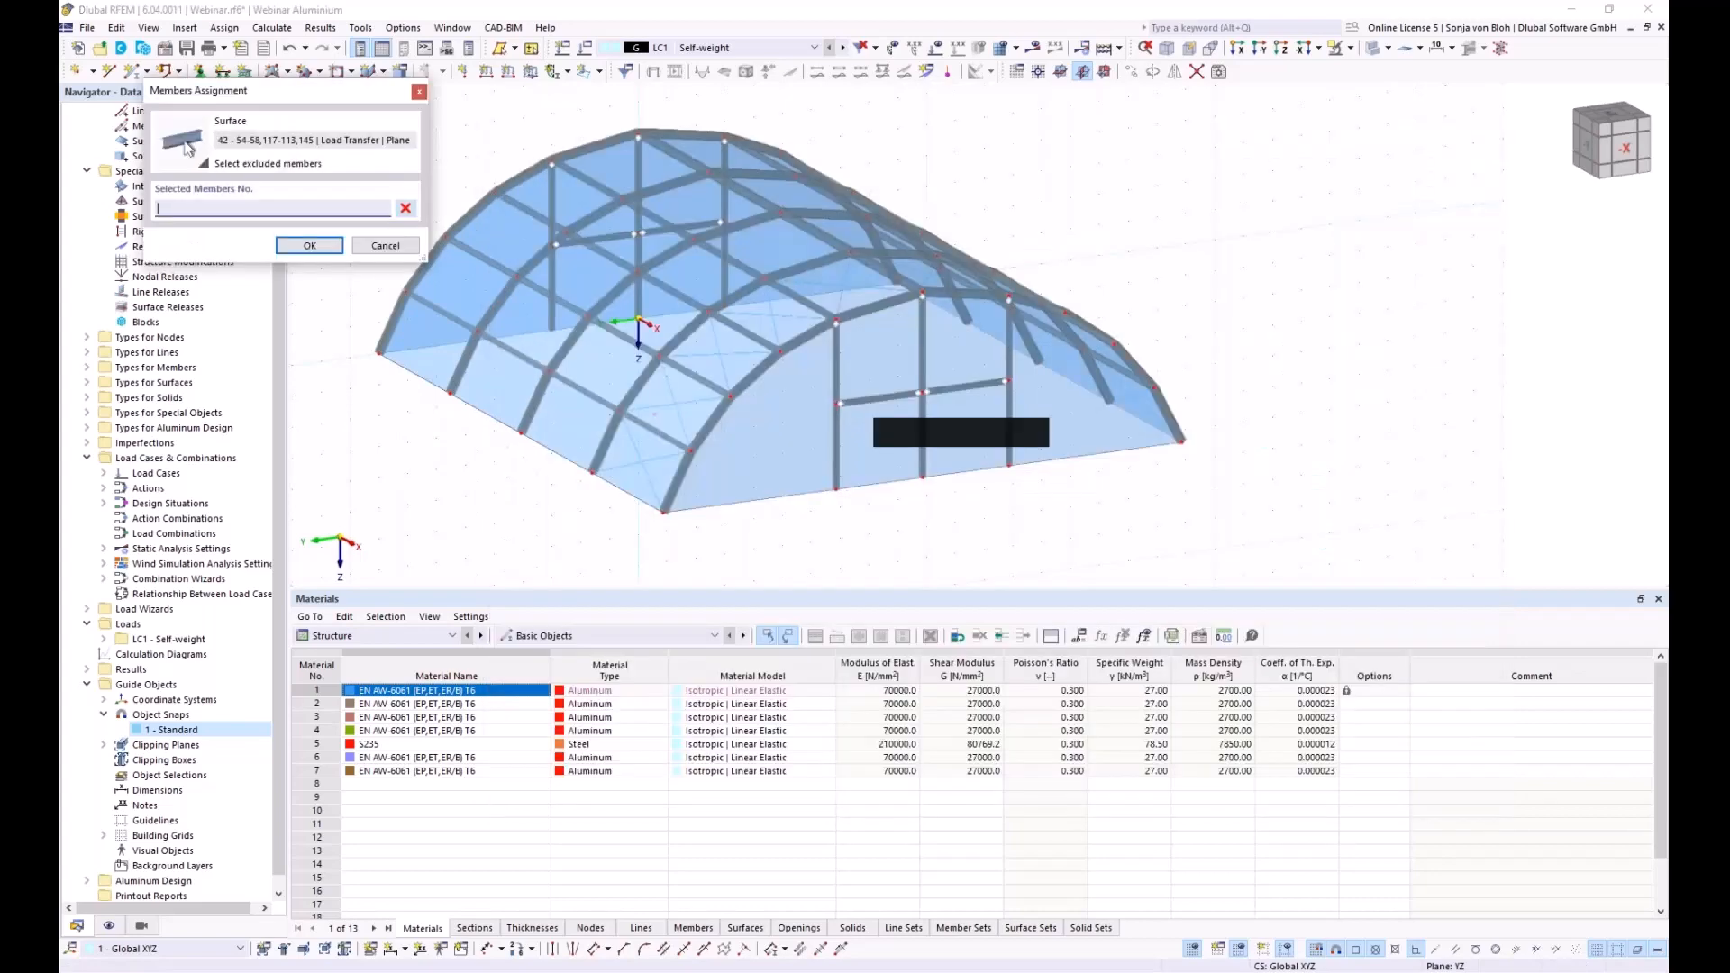
pyautogui.click(878, 398)
pyautogui.click(962, 390)
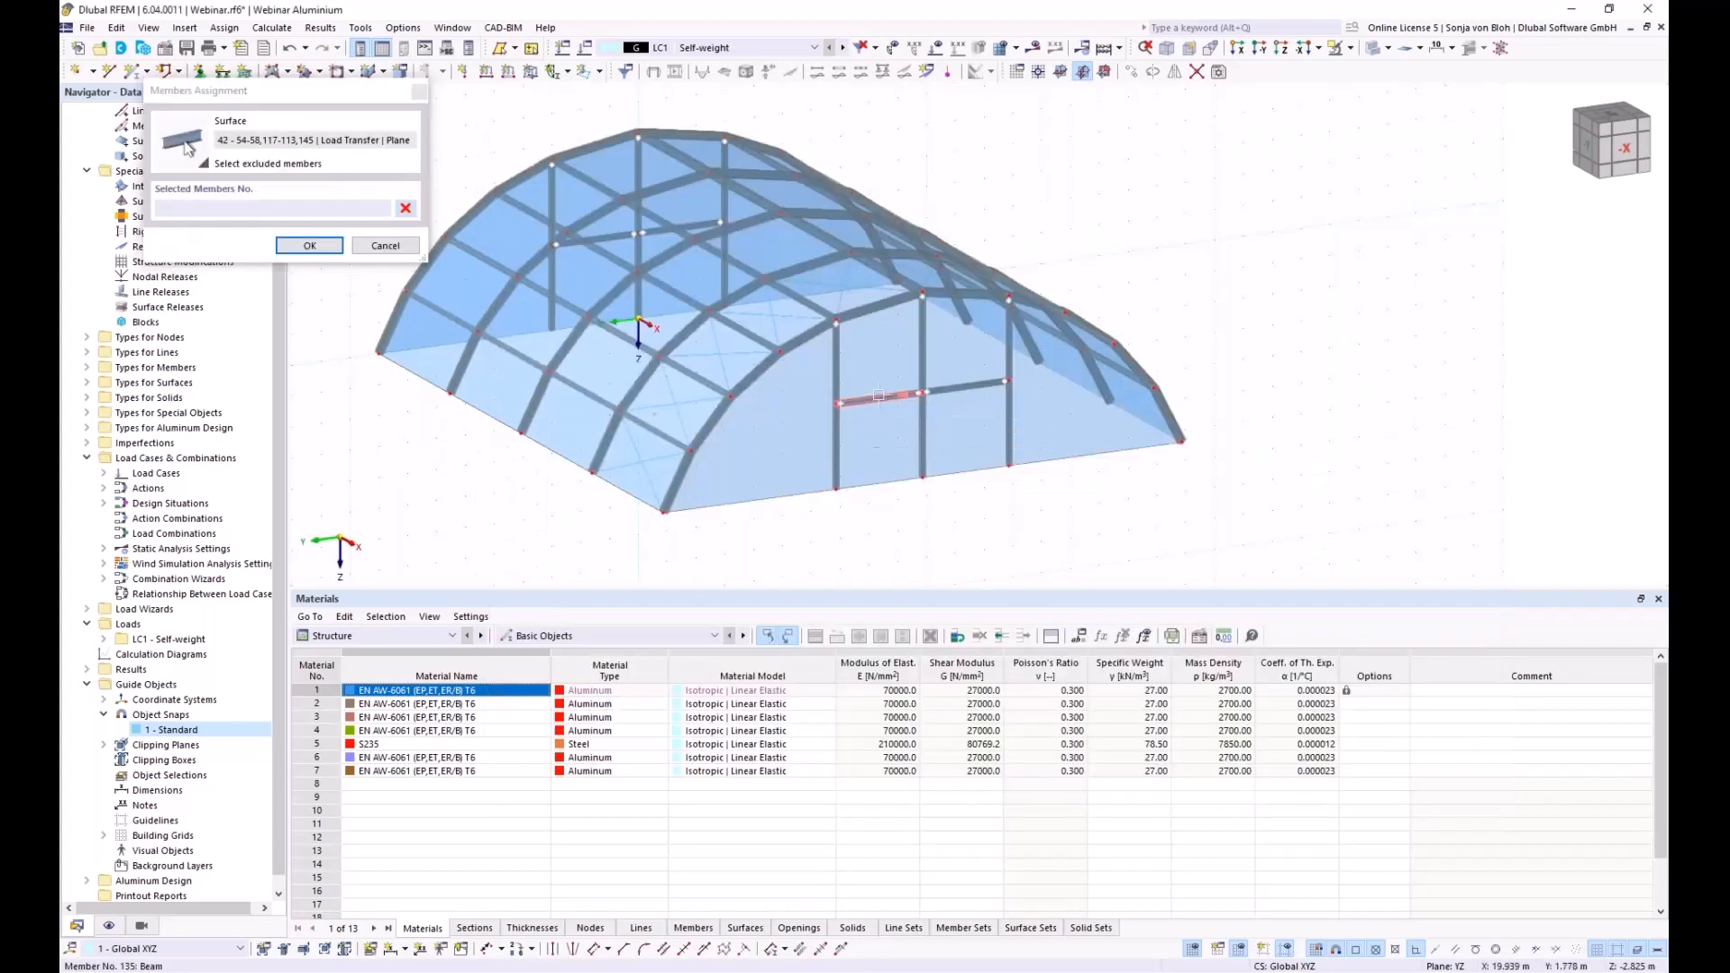
pyautogui.click(309, 245)
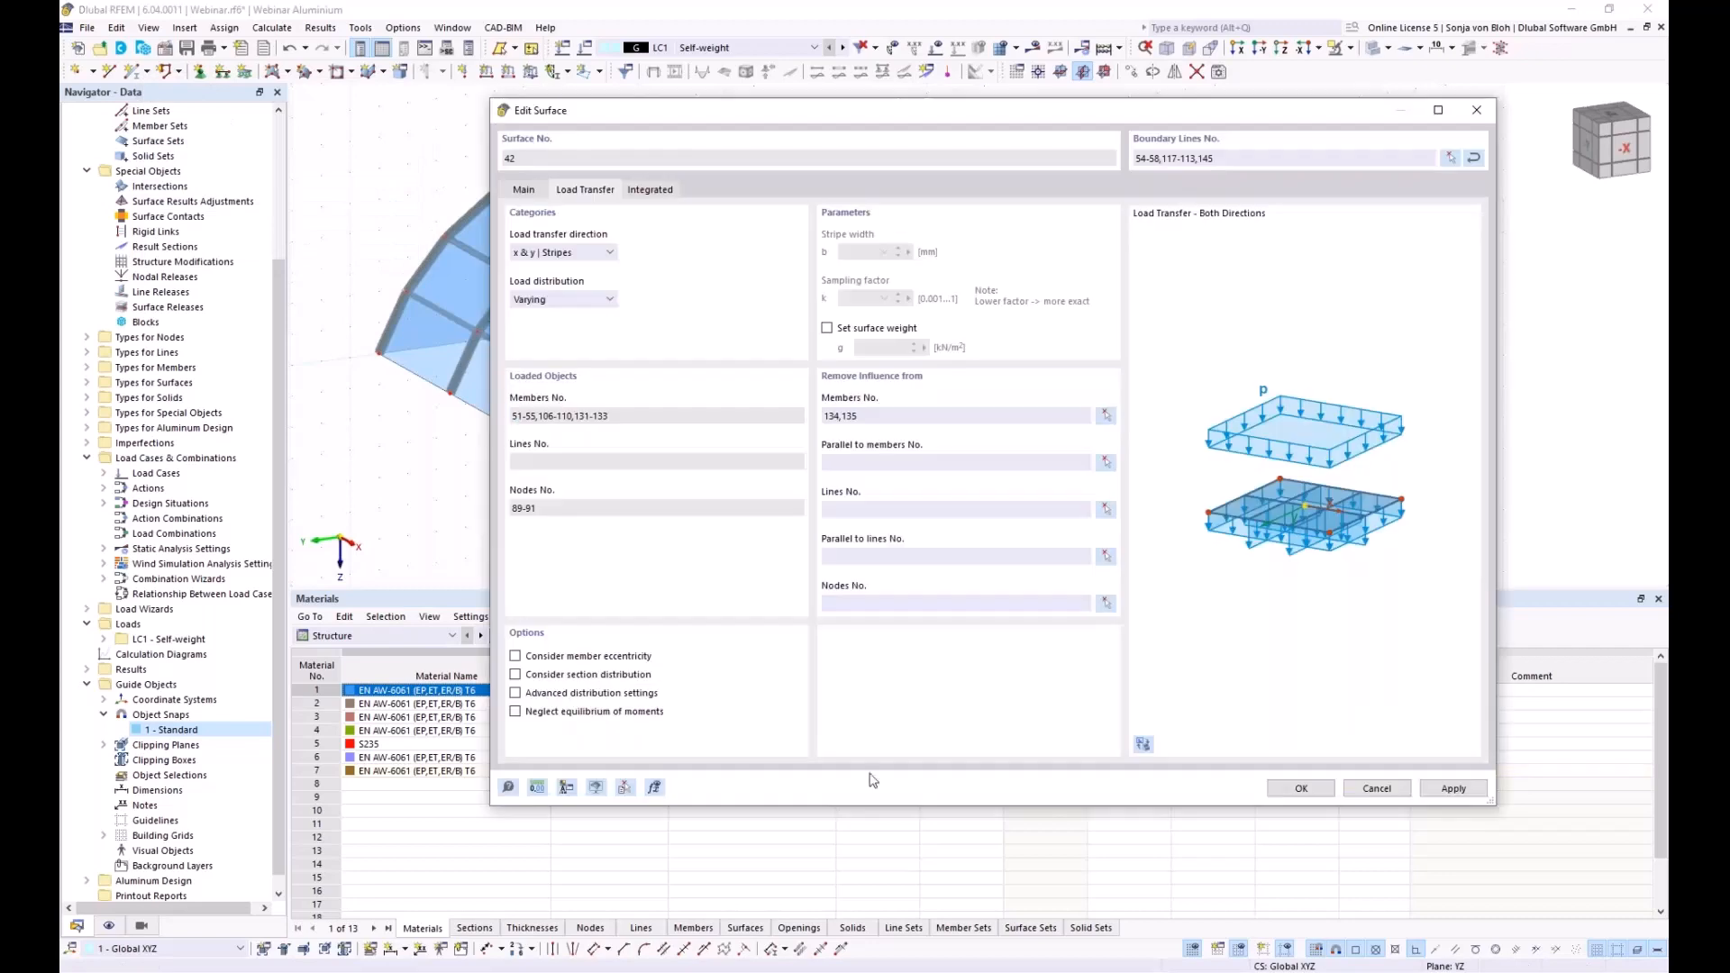
pyautogui.click(1300, 790)
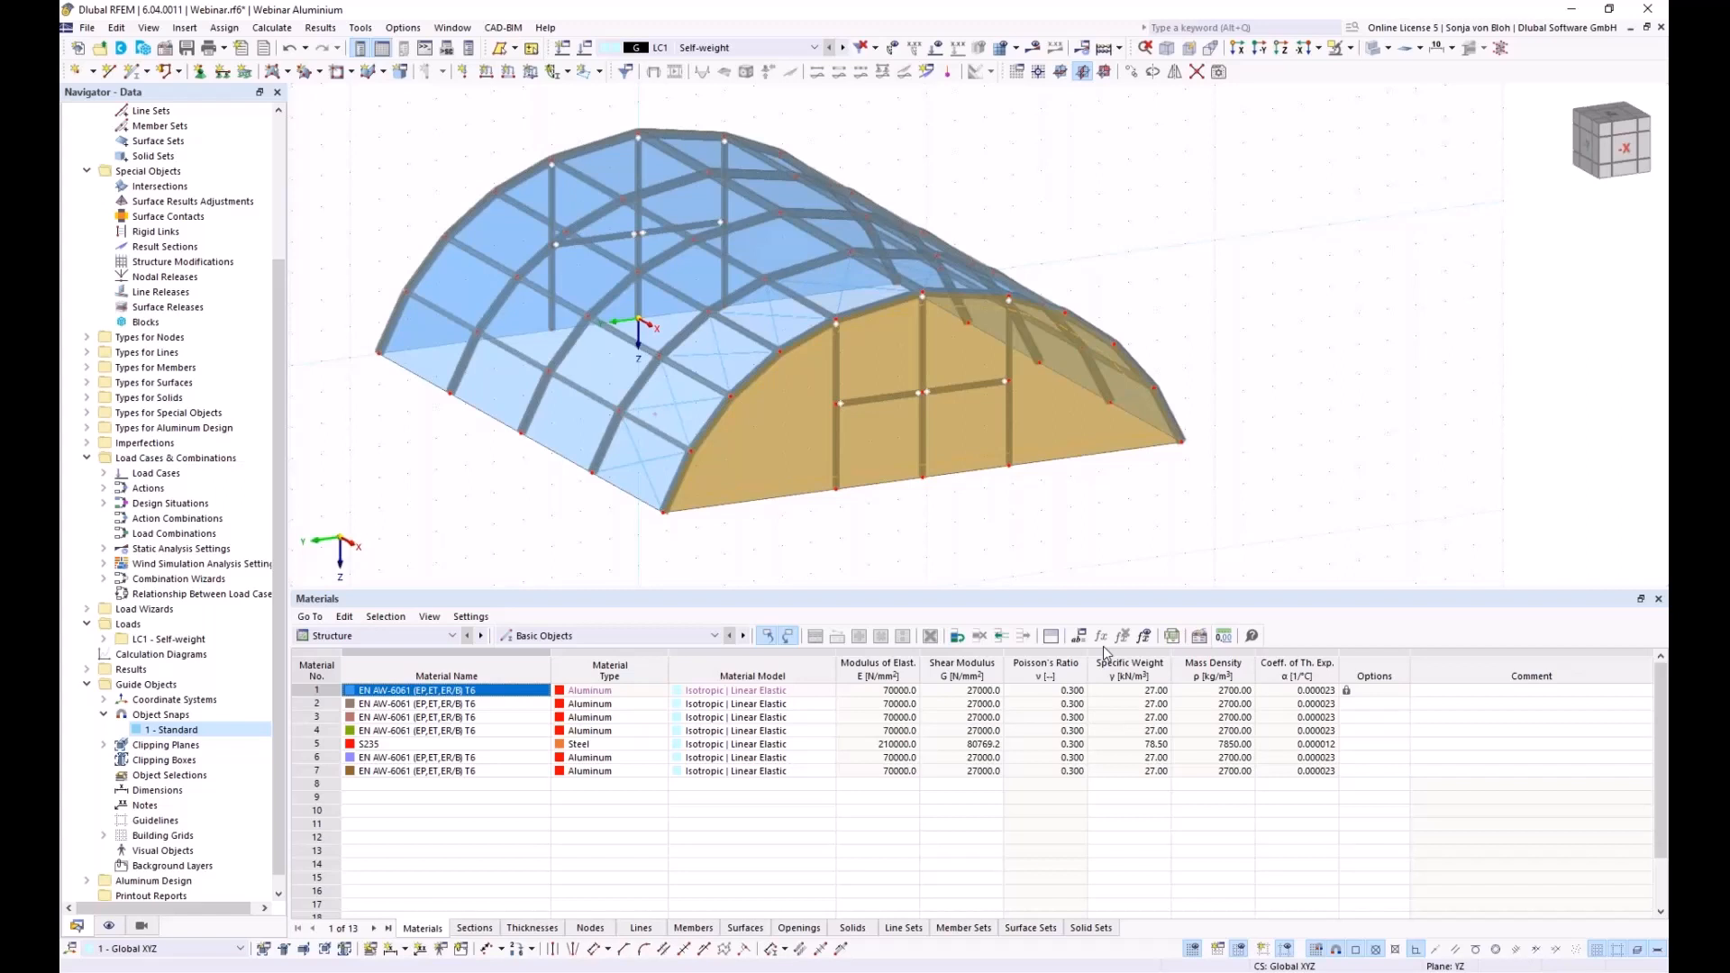
# Assign hinged nodal supports to all base nodes, window-selected in the side elevation
pyautogui.click(1219, 72)
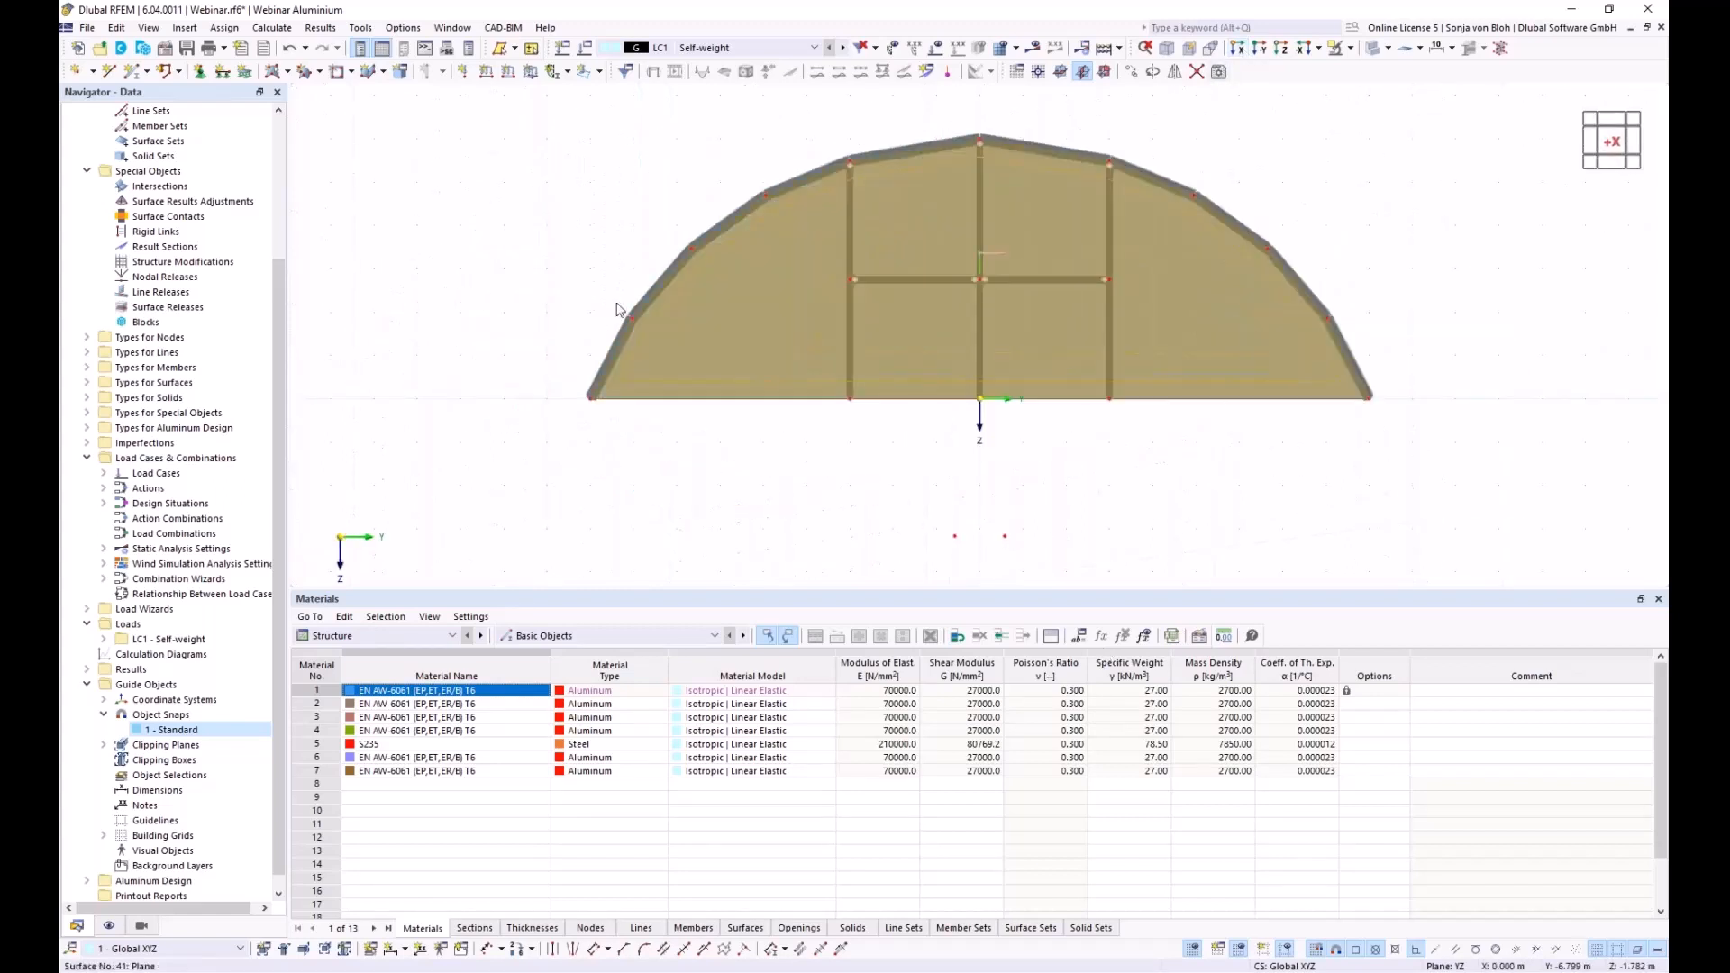
pyautogui.click(200, 75)
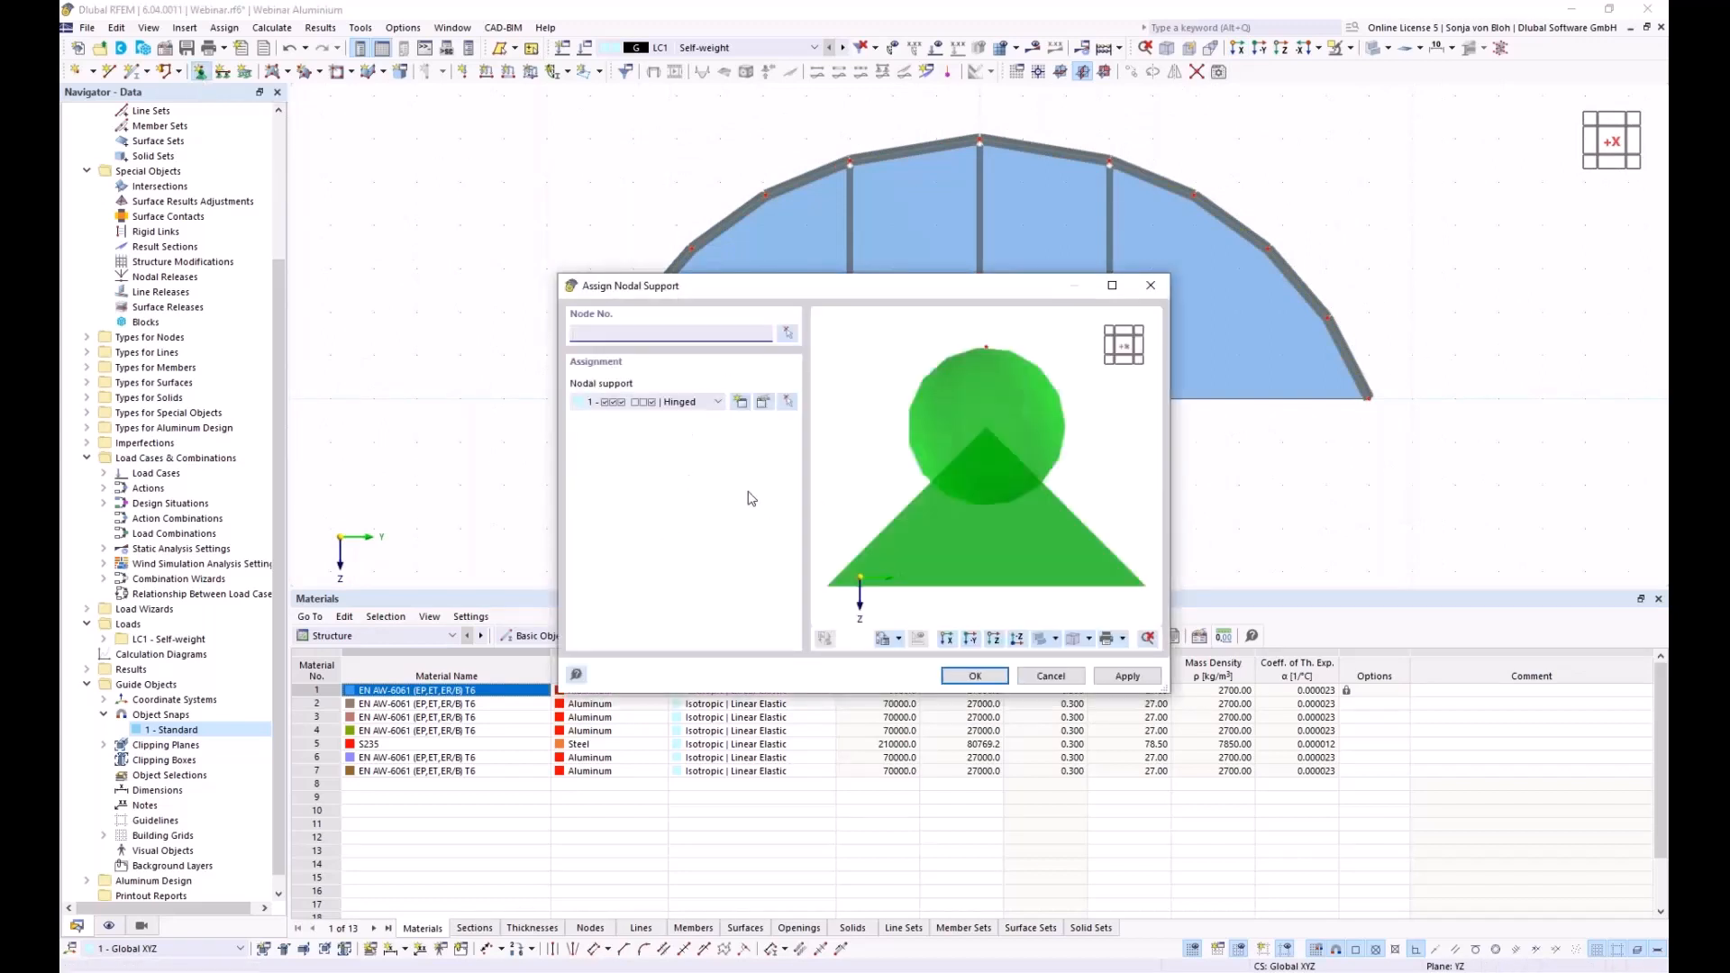
pyautogui.click(975, 675)
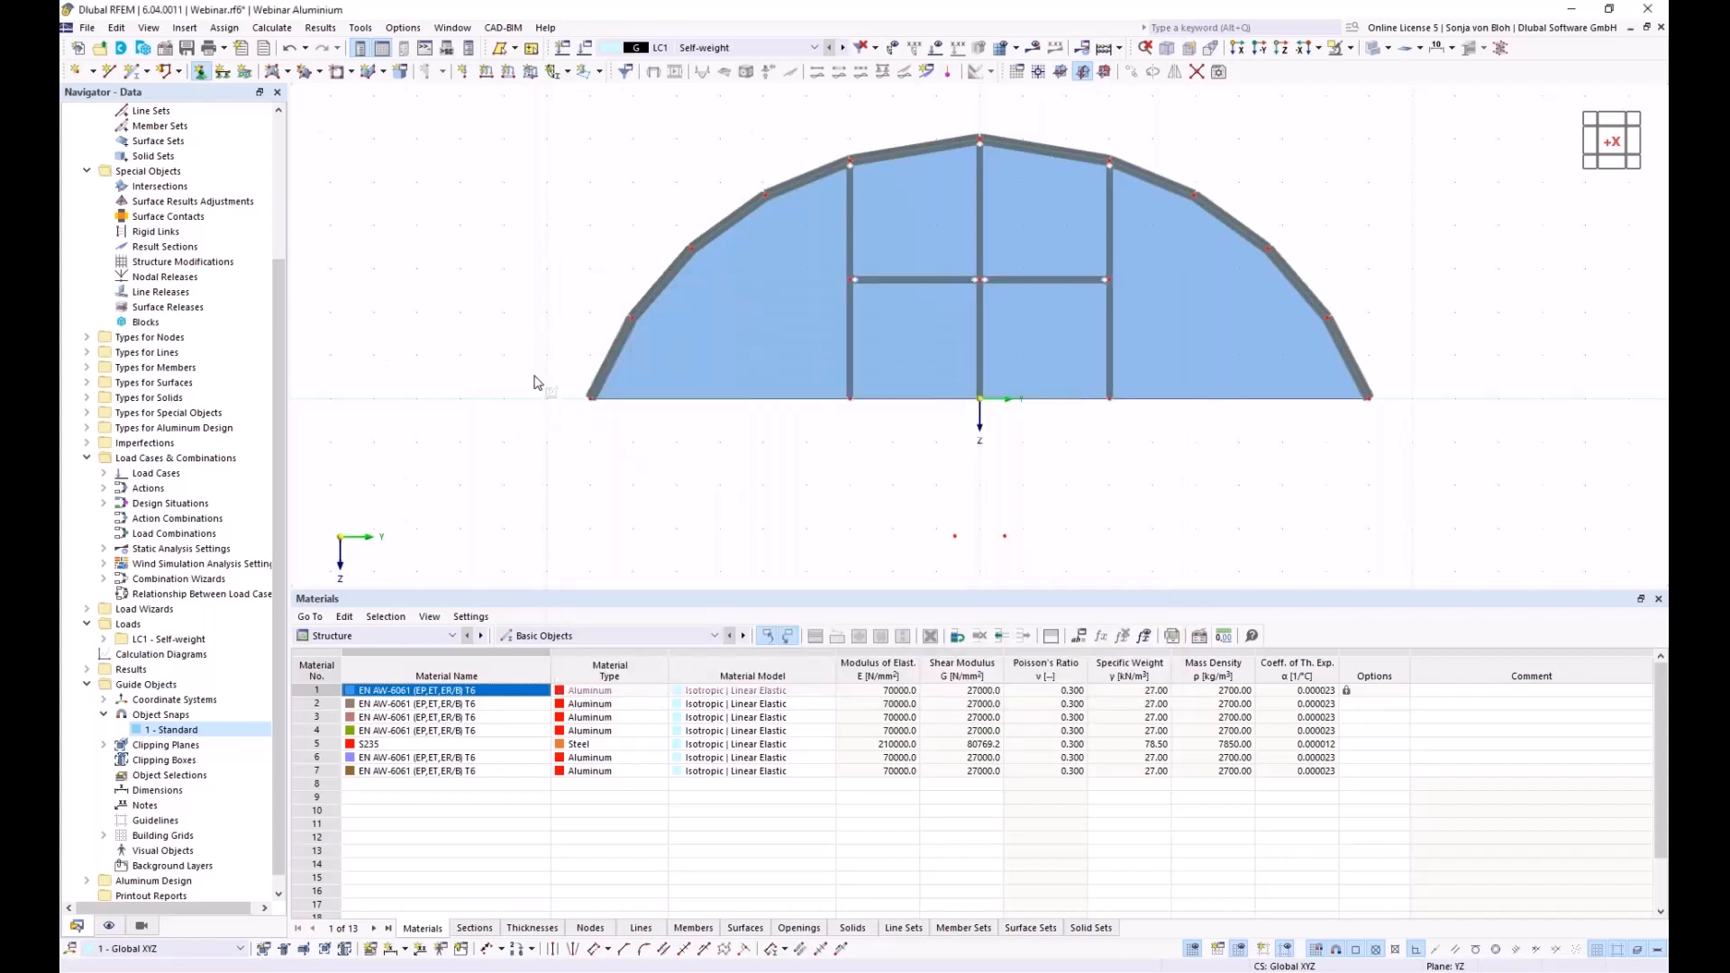
pyautogui.moveTo(533, 376); pyautogui.dragTo(1471, 466)
# Open the LC1 Self-weight load case settings from the Navigator's load case list
pyautogui.keyDown('ctrl'); pyautogui.moveTo(761, 498); pyautogui.dragTo(798, 529, button='middle'); pyautogui.keyUp('ctrl')
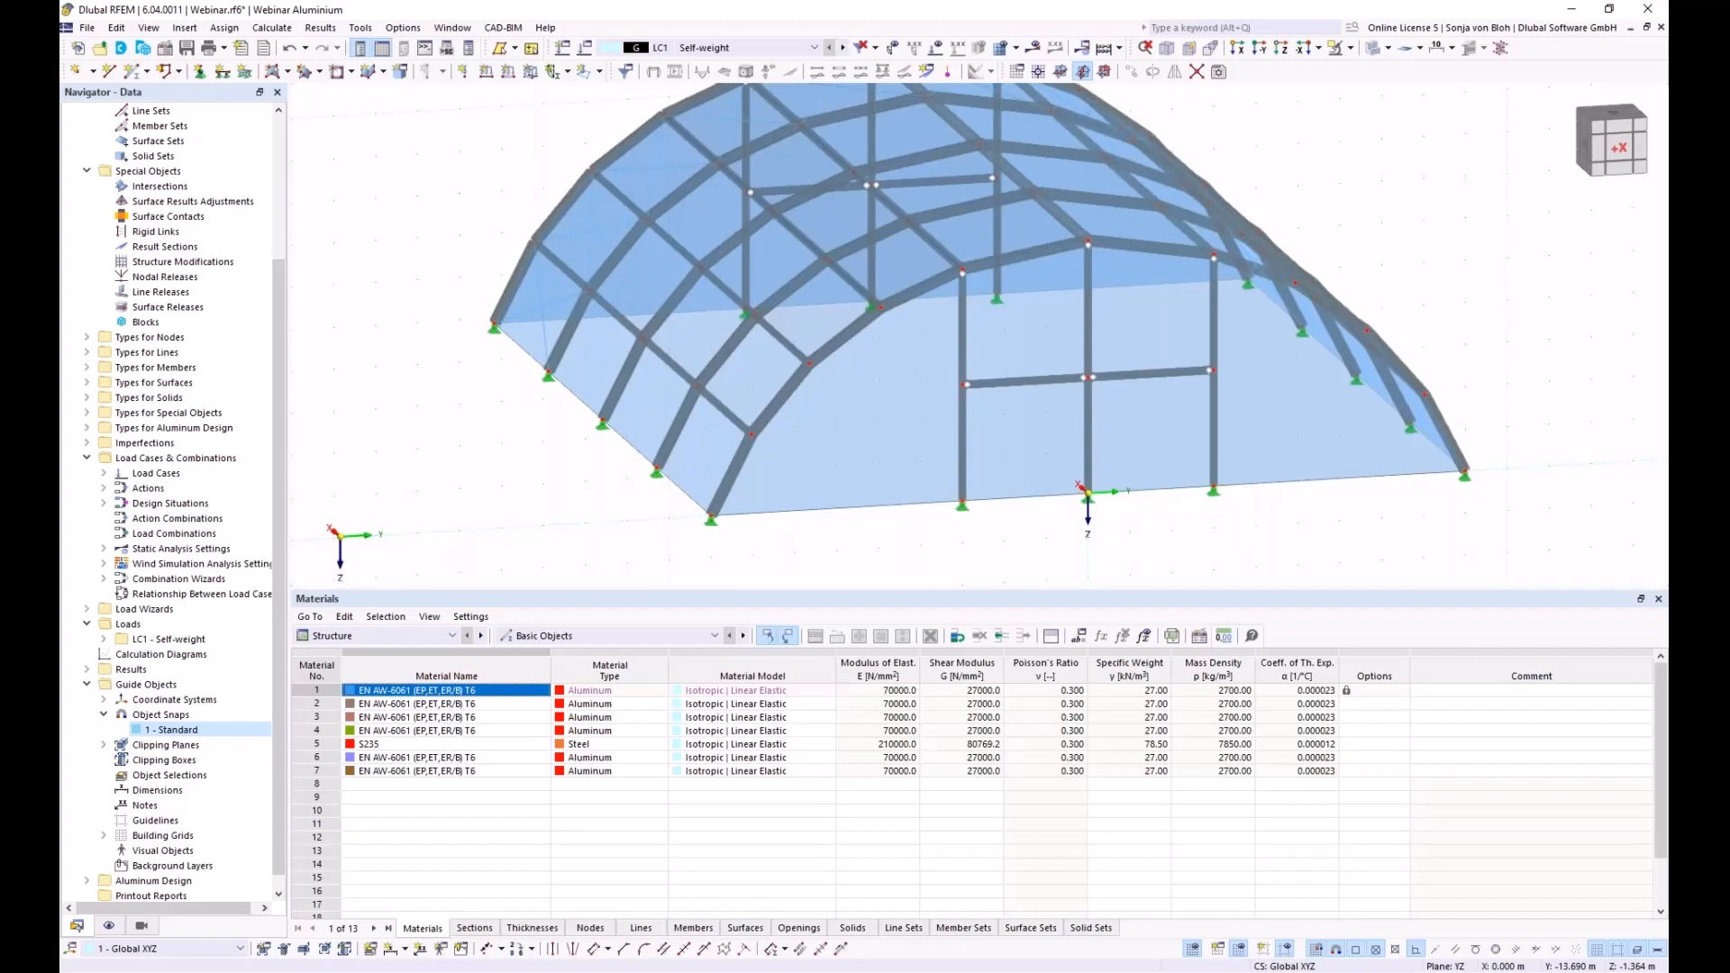
pyautogui.click(103, 473)
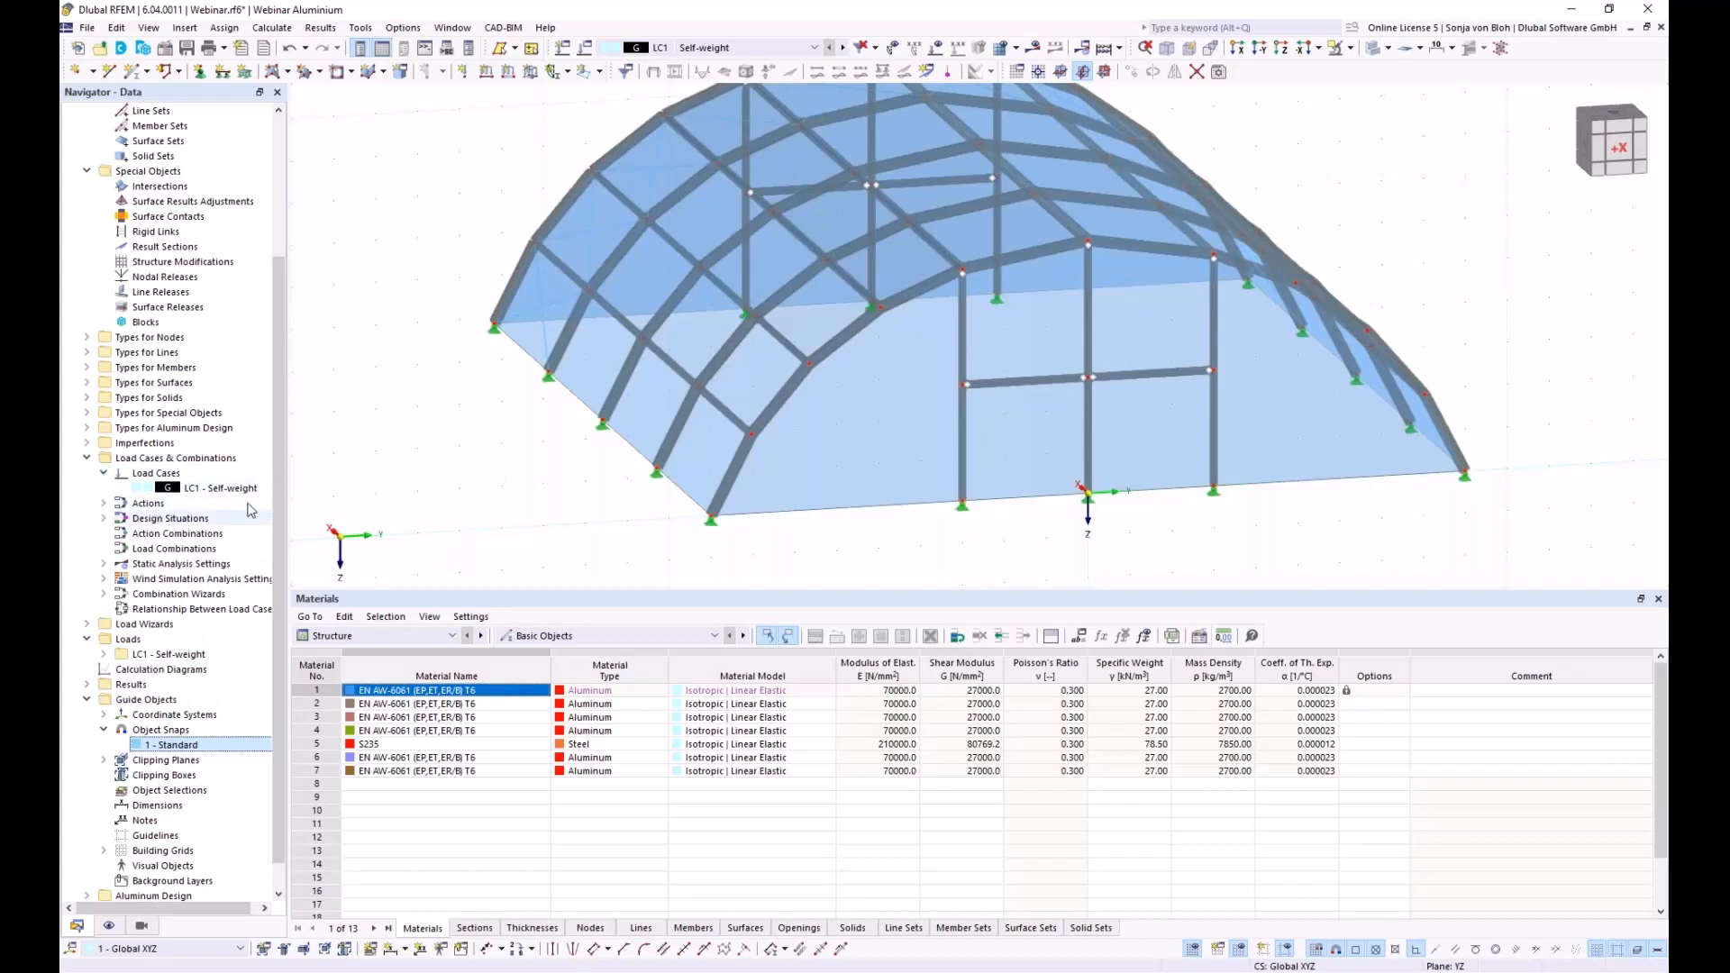
pyautogui.click(221, 487)
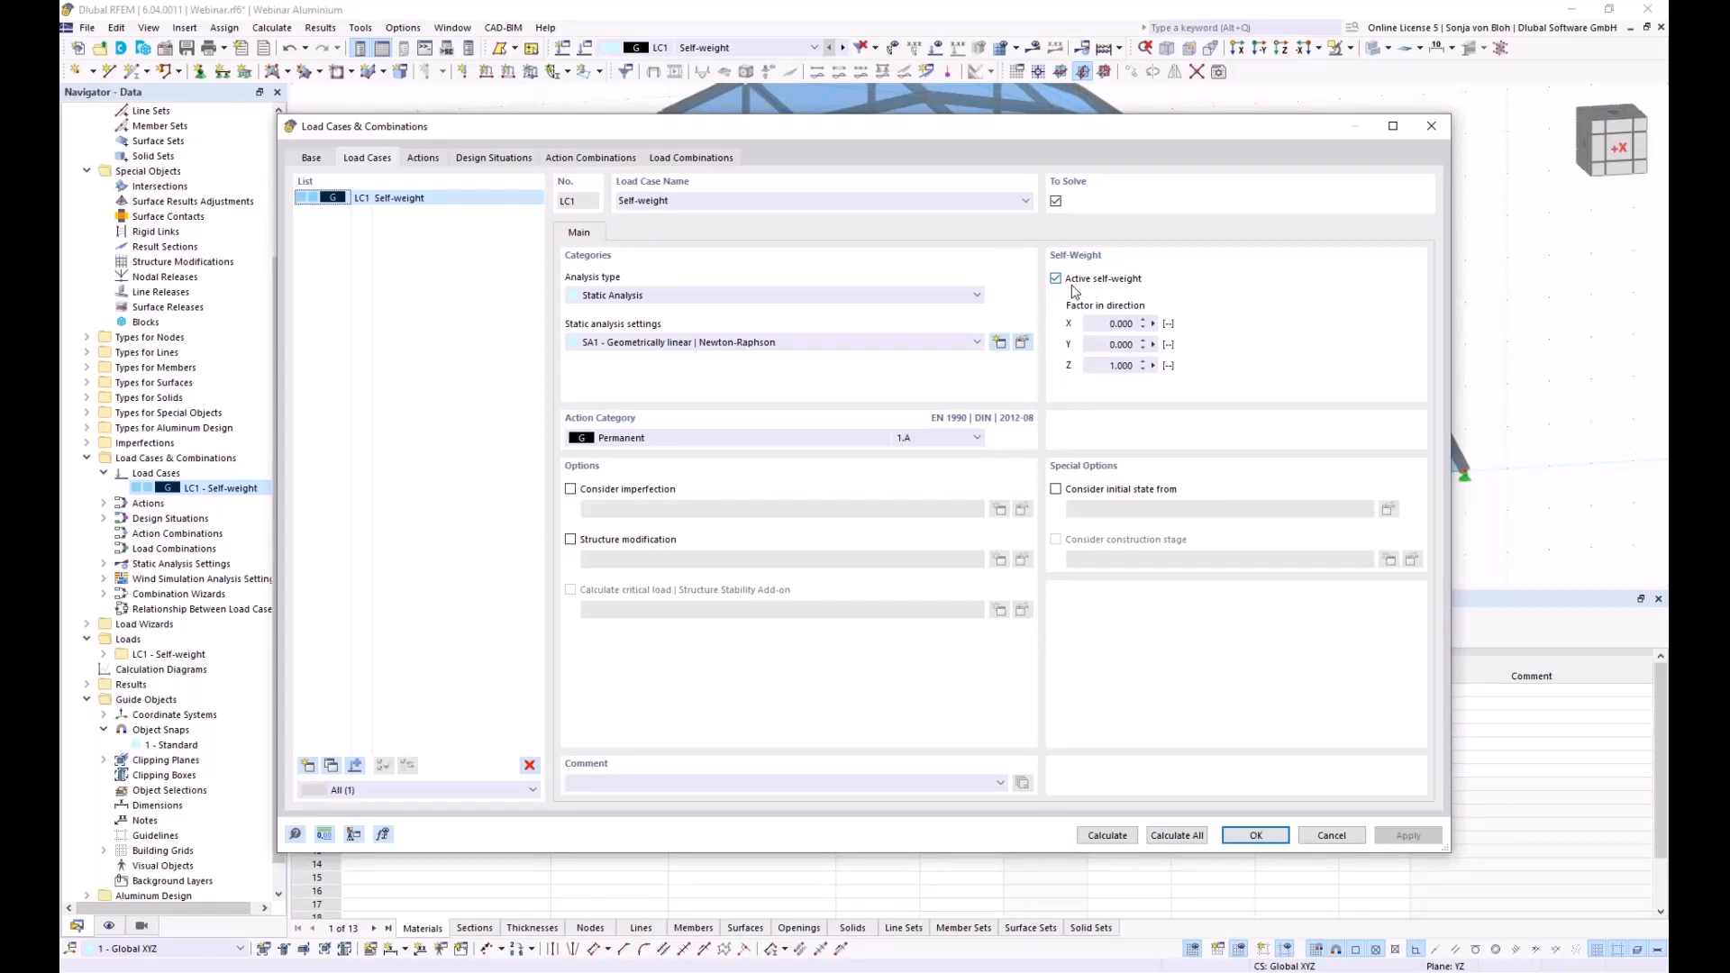
# Cancel the Self-weight load case dialog and window-select the whole arched hall
pyautogui.click(1329, 835)
pyautogui.scroll(-3, 619, 291)
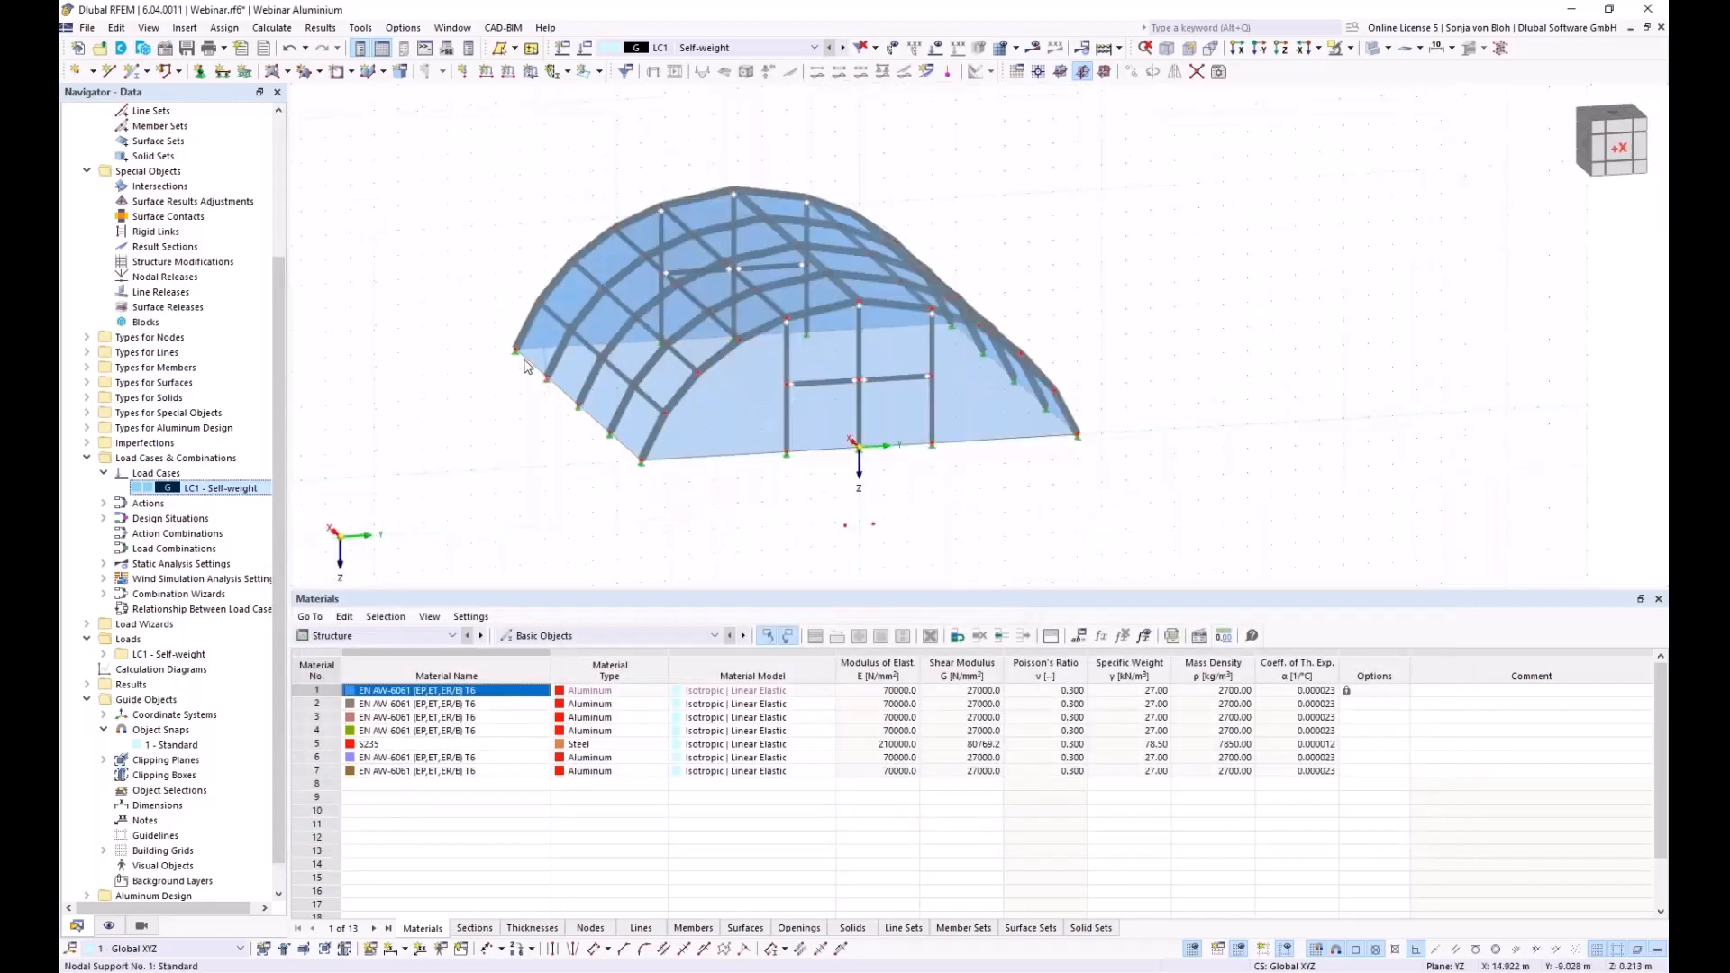
pyautogui.moveTo(620, 292); pyautogui.dragTo(1329, 563)
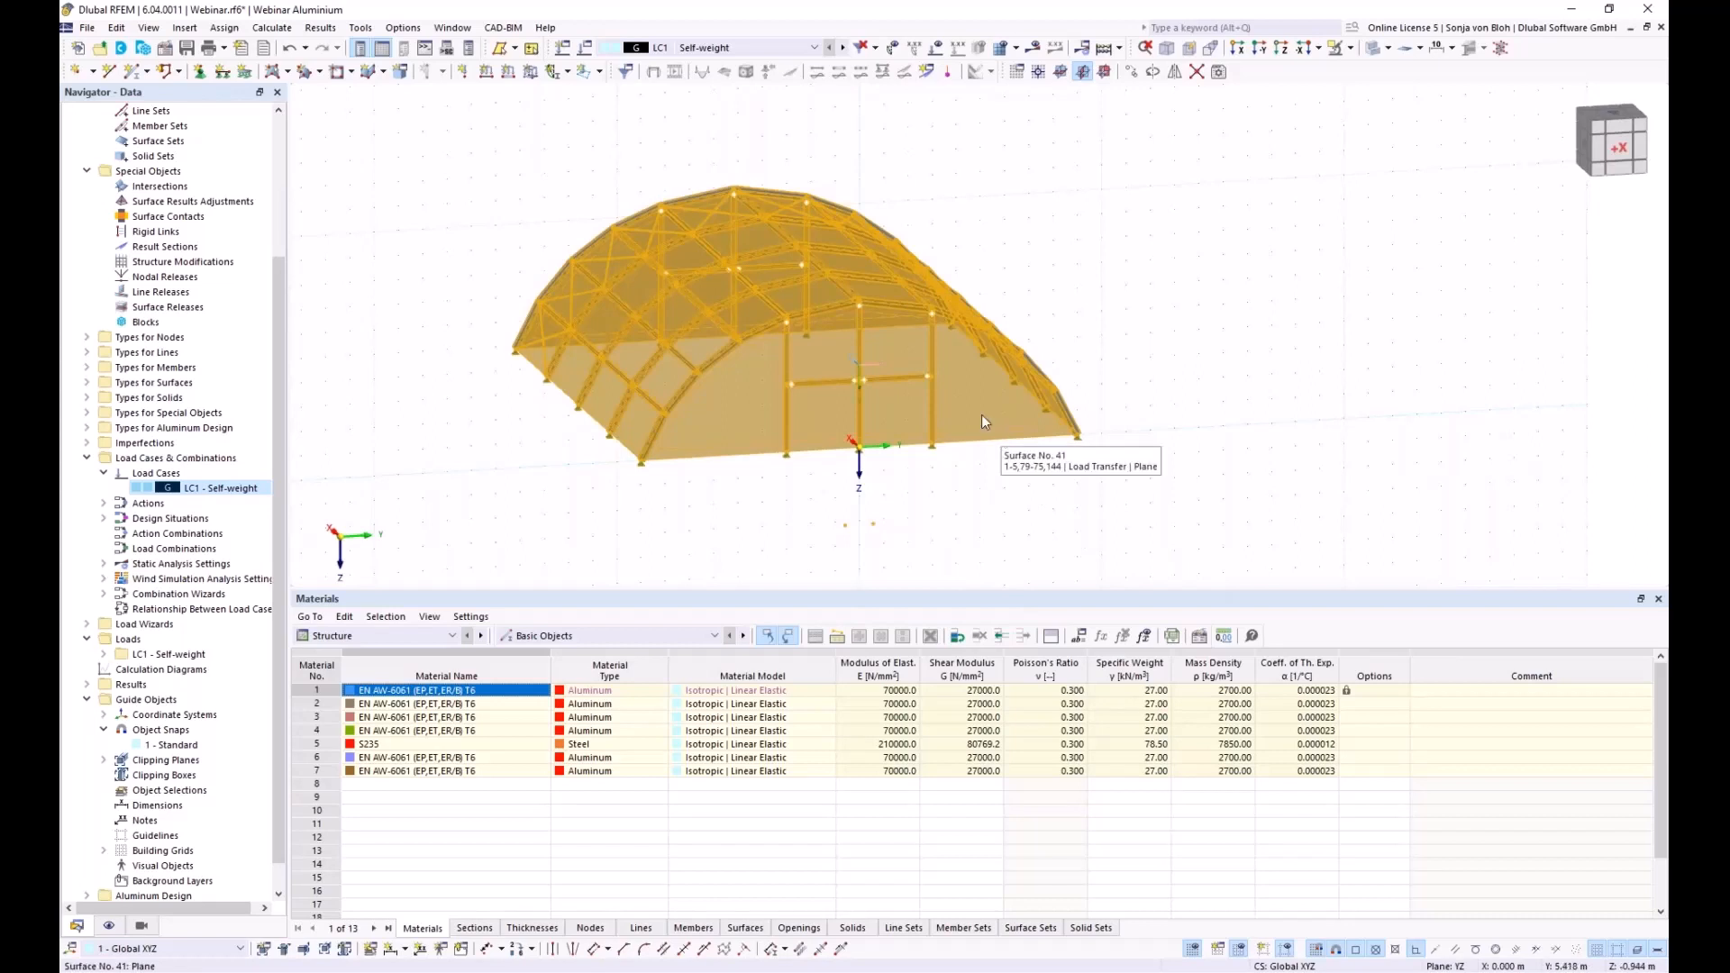
# Edit all 42 selected surfaces to use a set surface weight of 0.0075 kN/m²
pyautogui.rightClick(964, 389)
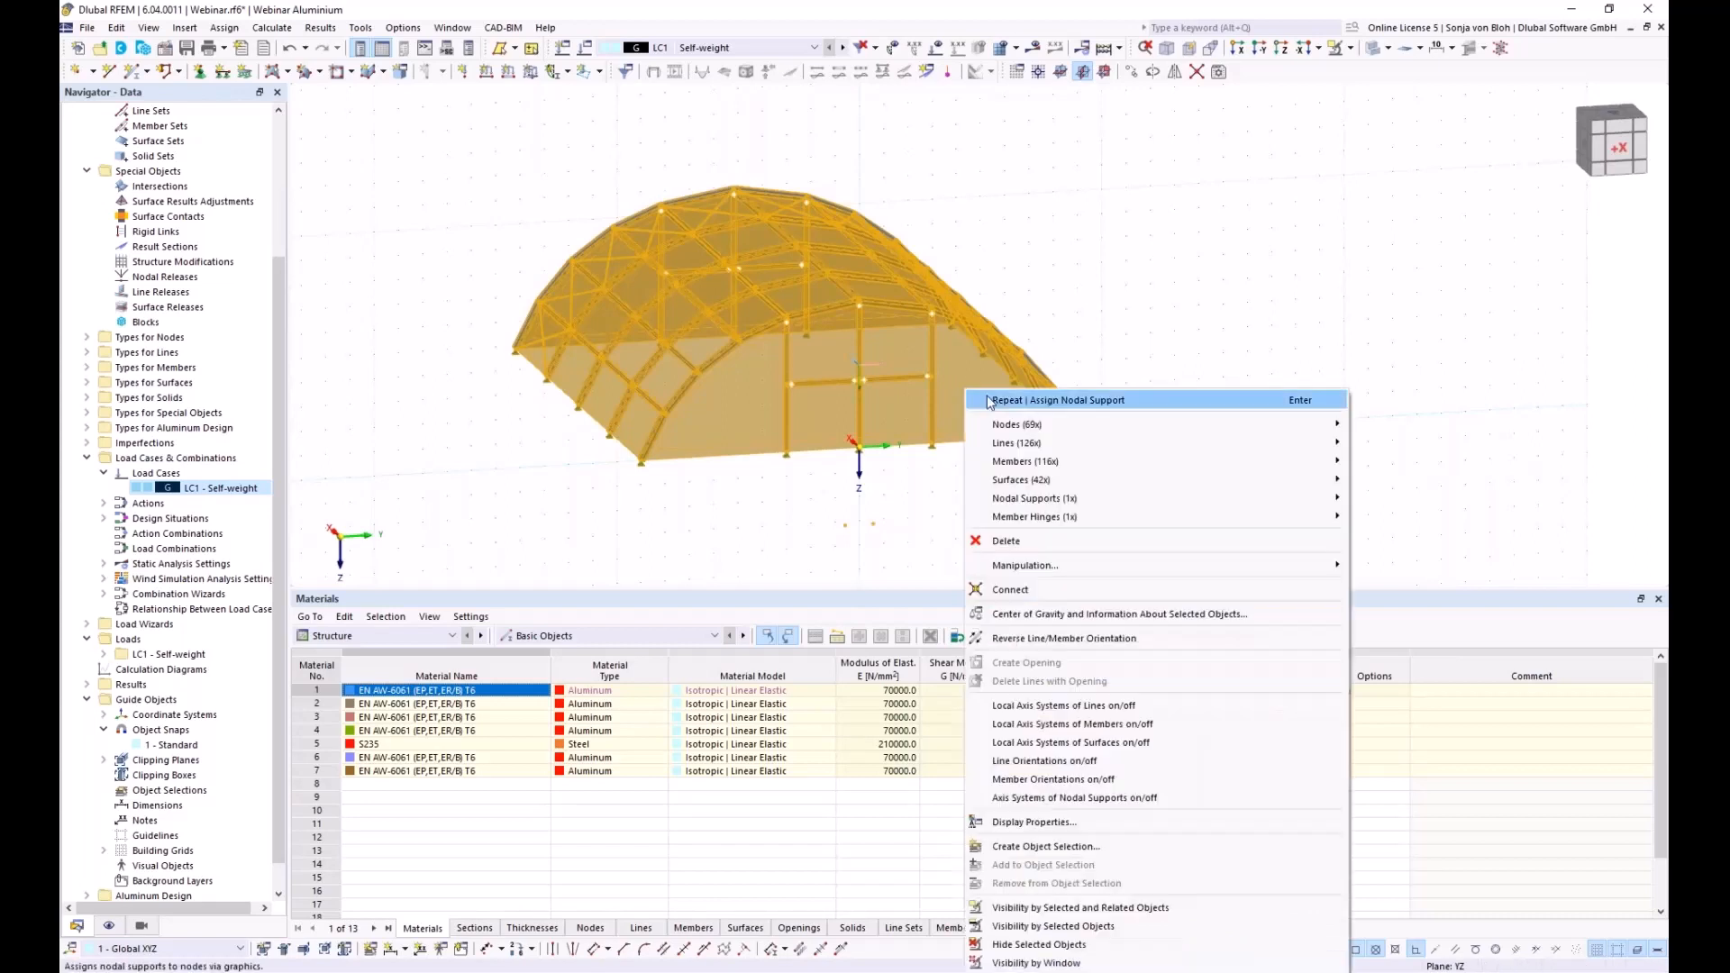
pyautogui.moveTo(1068, 481)
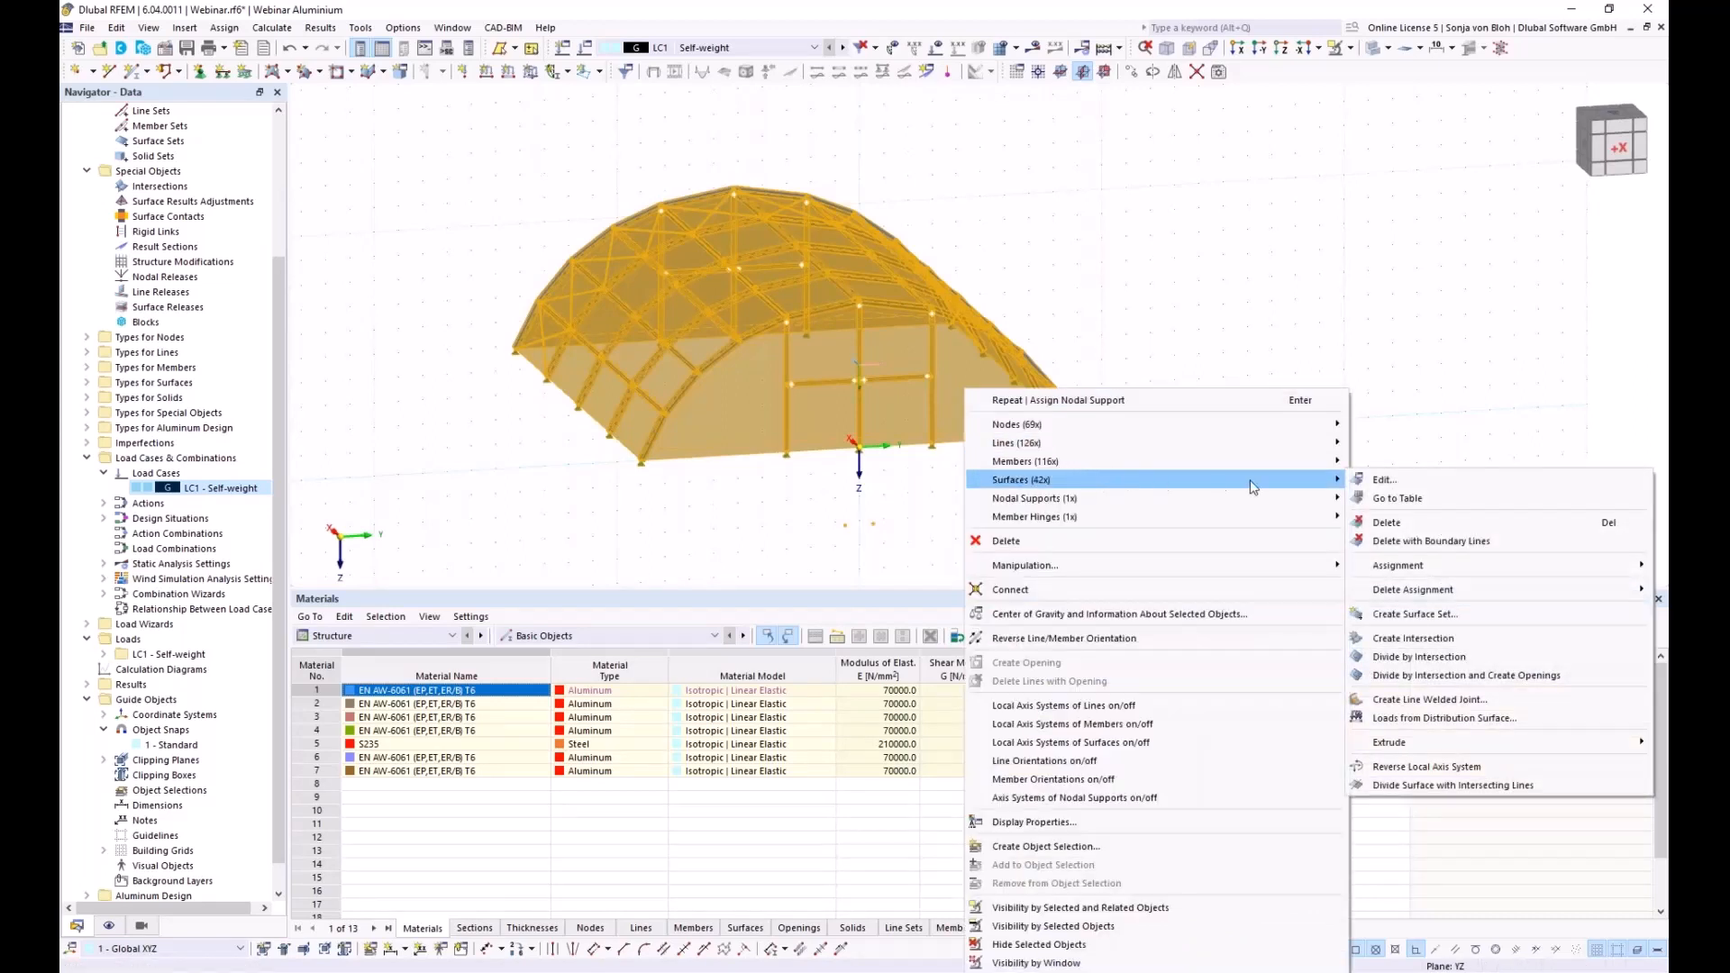
pyautogui.click(1378, 481)
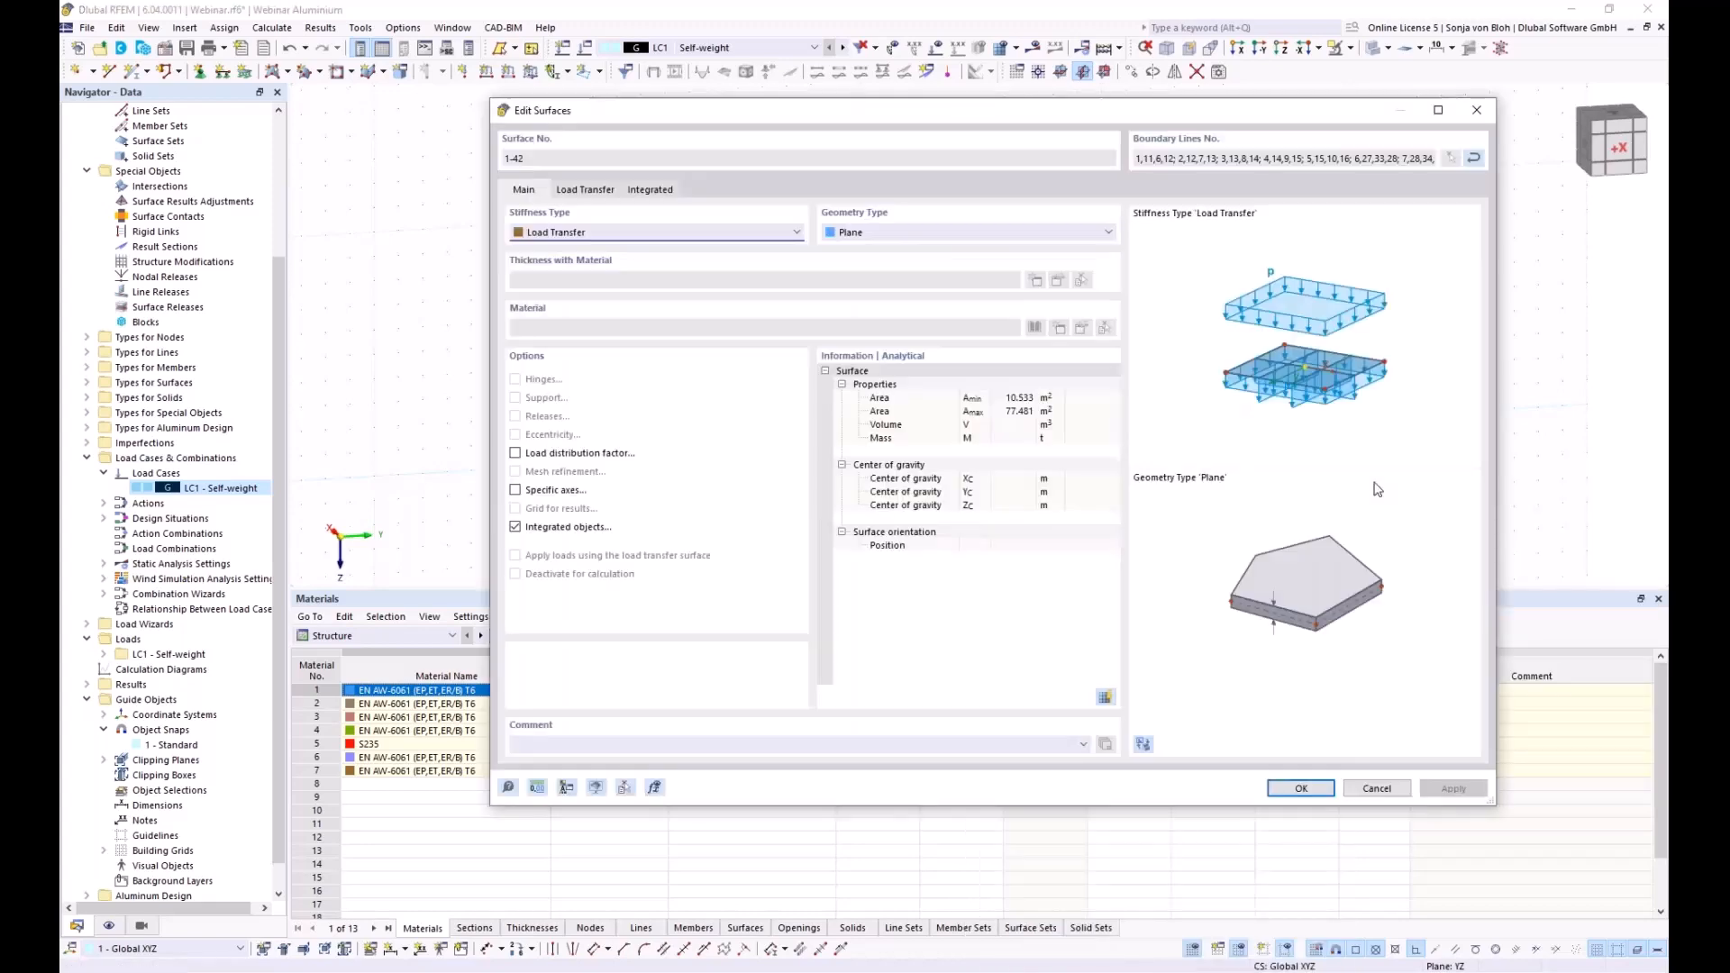
pyautogui.click(585, 191)
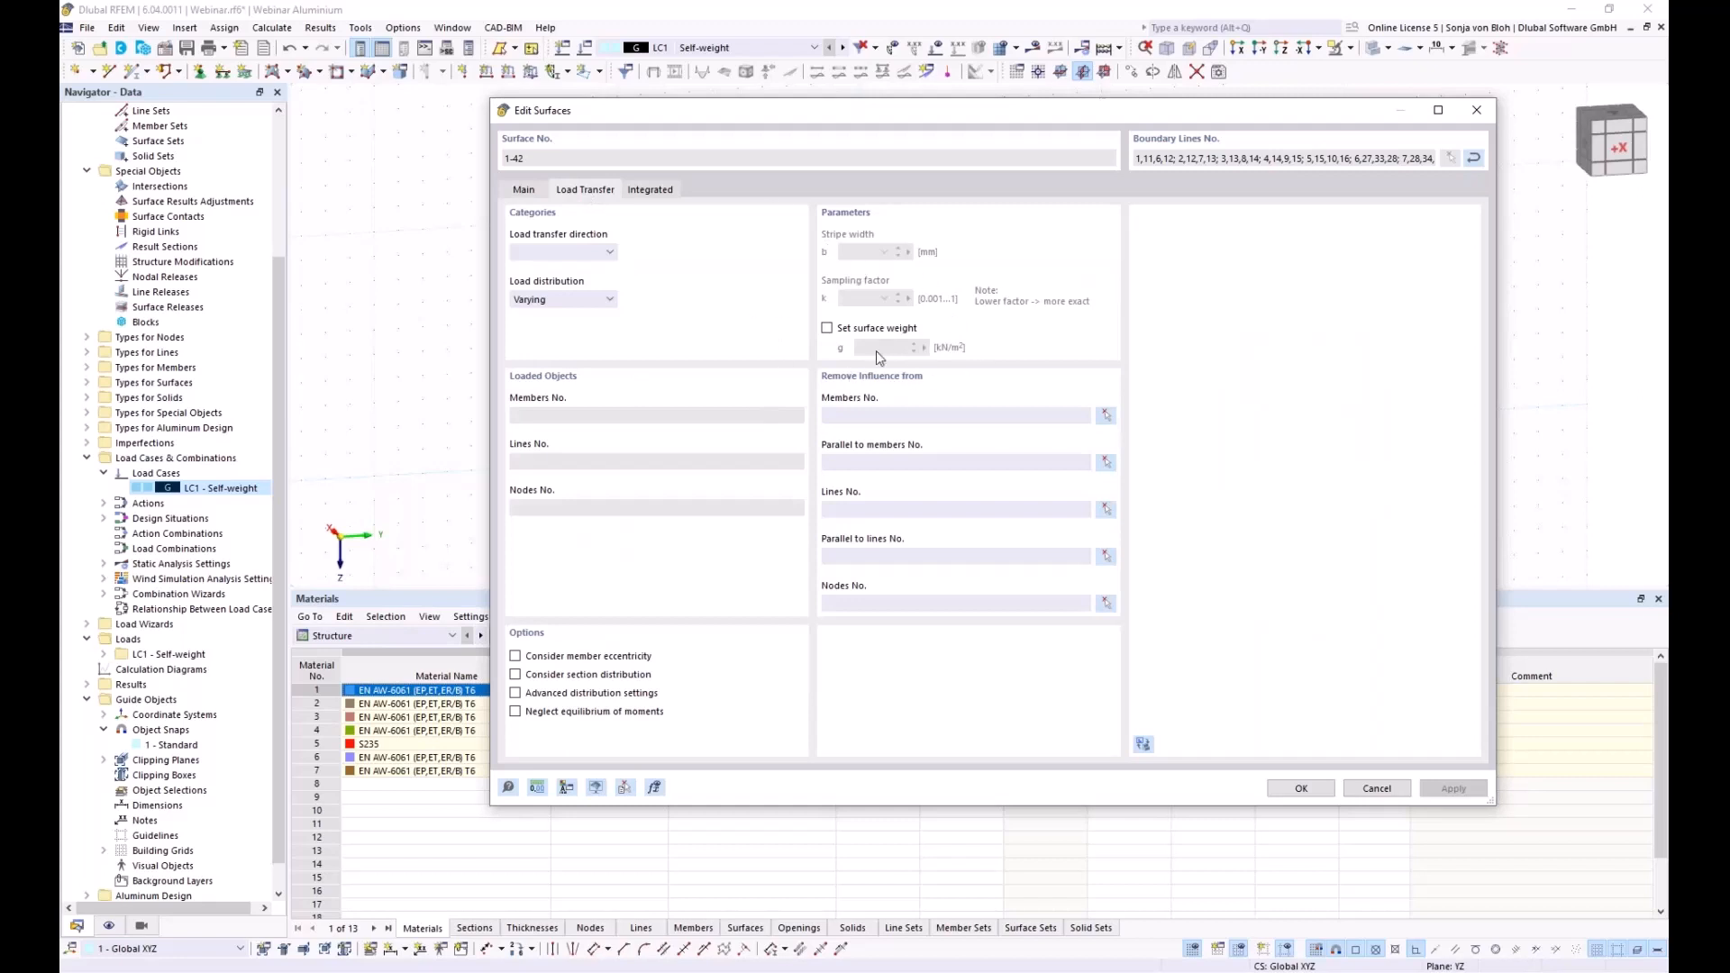
pyautogui.click(828, 330)
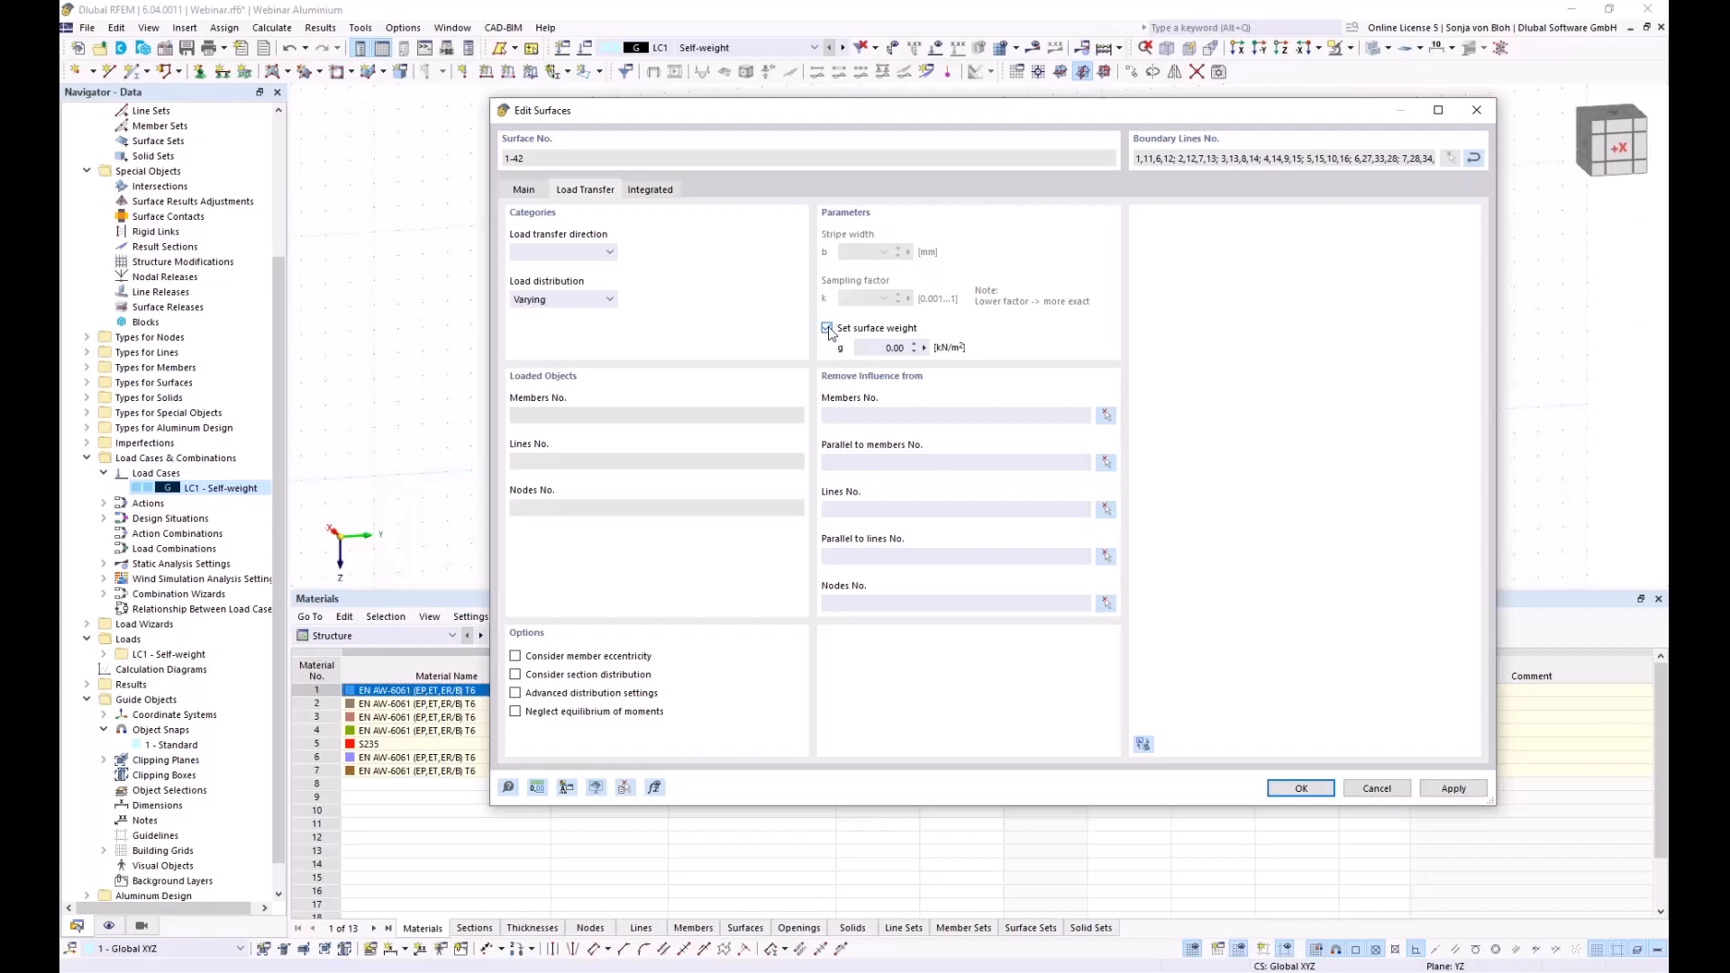
pyautogui.click(869, 347)
pyautogui.write('0,0075')
pyautogui.click(1301, 788)
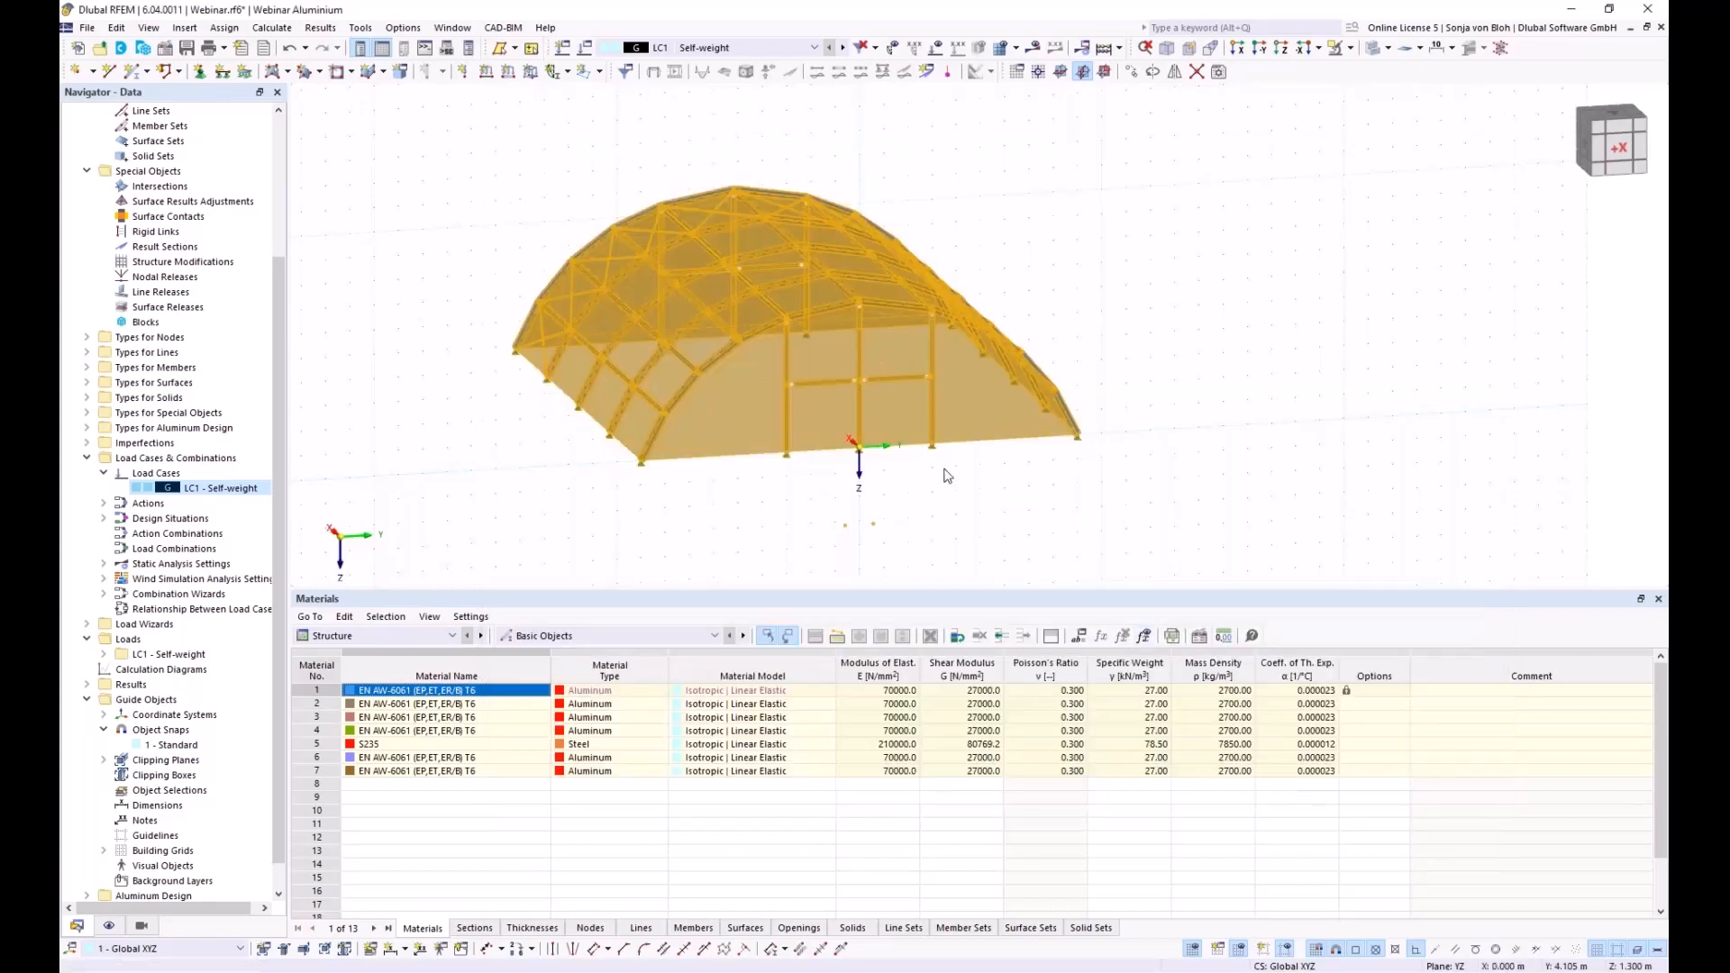
# Display self-weight load values on the hall members, including loads distributed from front wall surface 21
pyautogui.keyDown('ctrl'); pyautogui.moveTo(1058, 558); pyautogui.dragTo(810, 560, button='middle'); pyautogui.keyUp('ctrl')
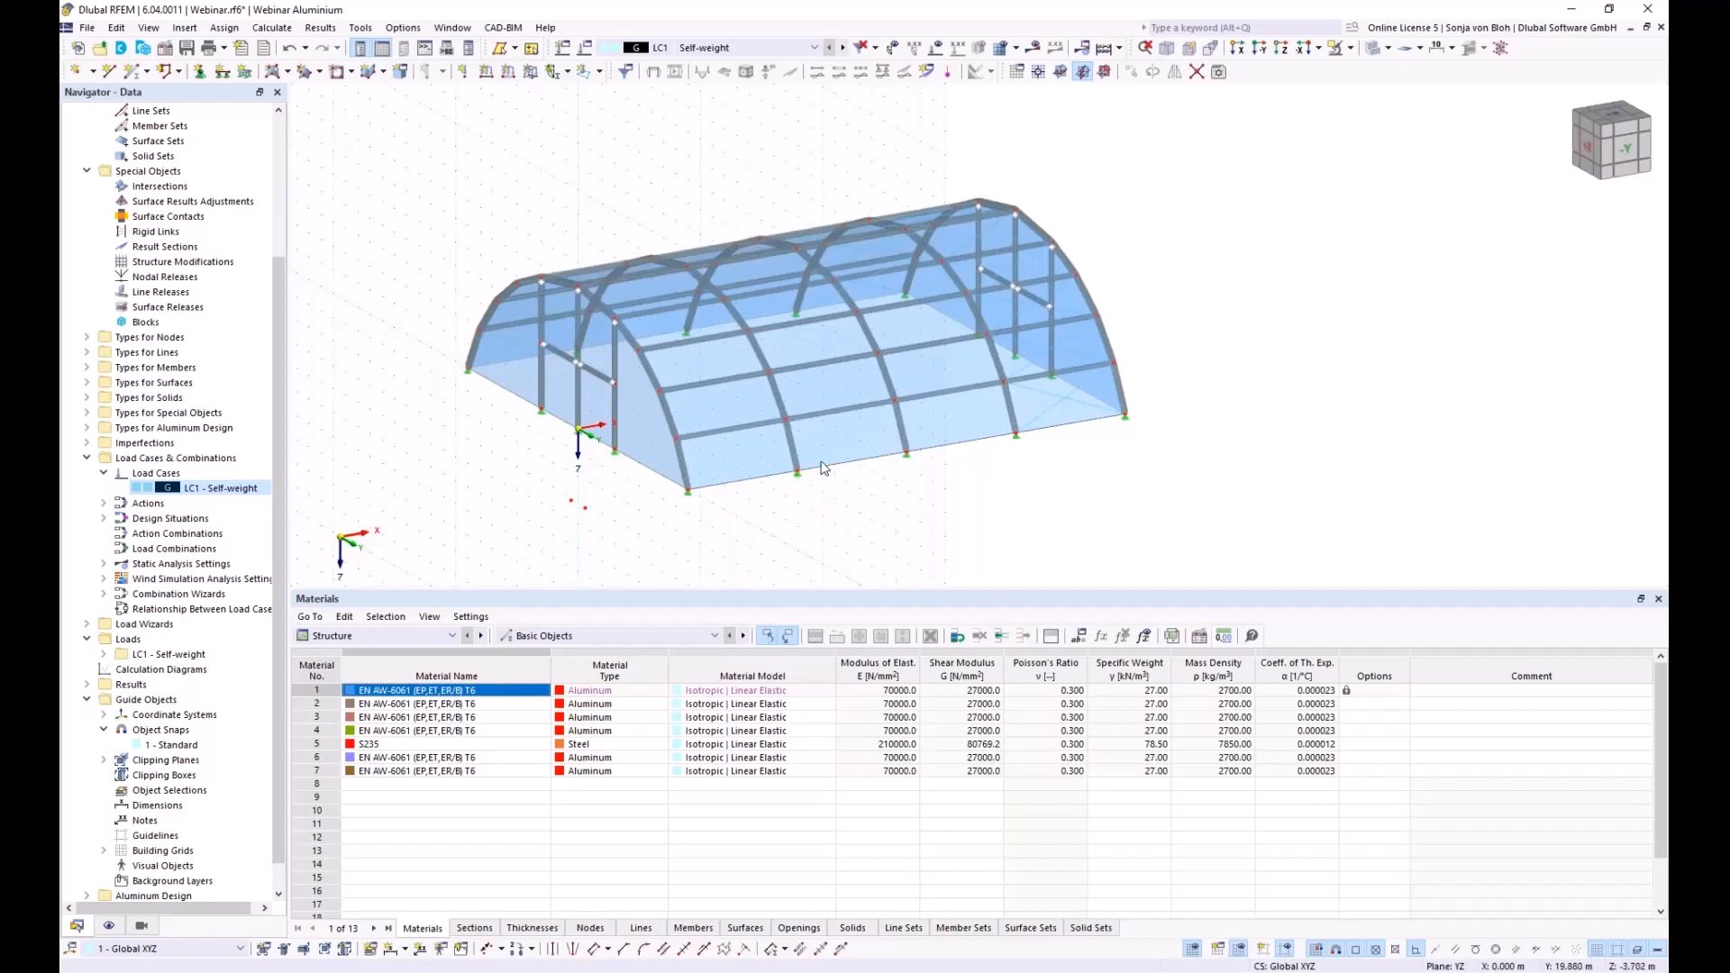
pyautogui.rightClick(733, 463)
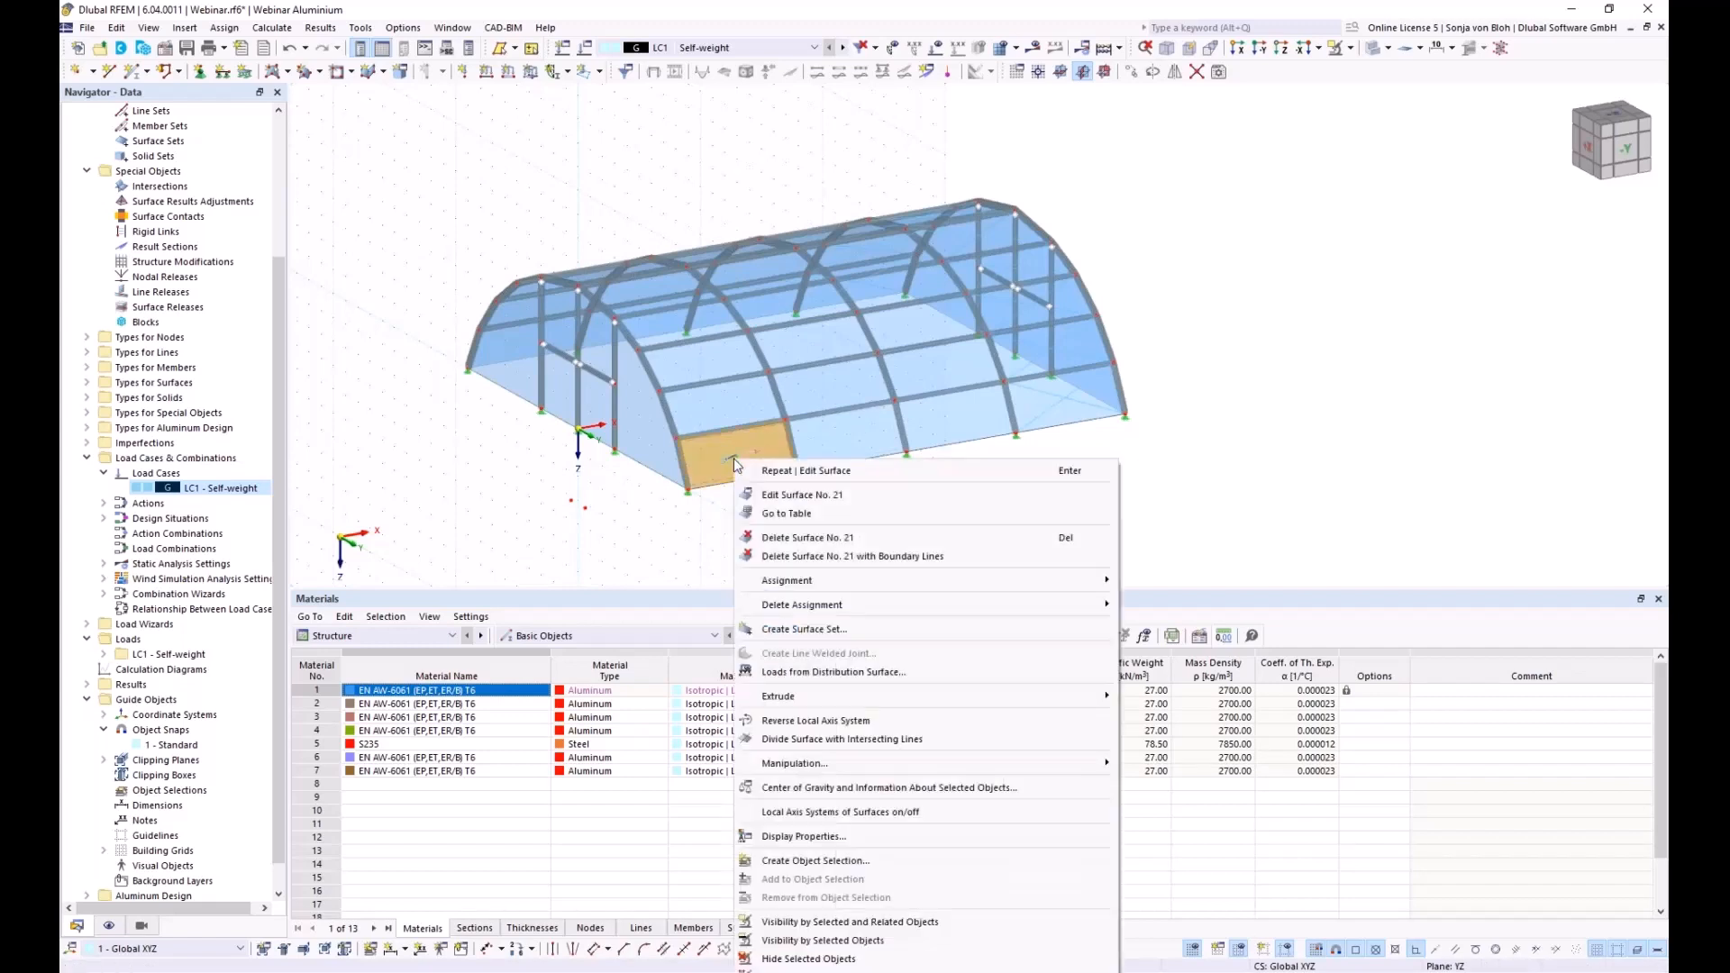
pyautogui.click(830, 674)
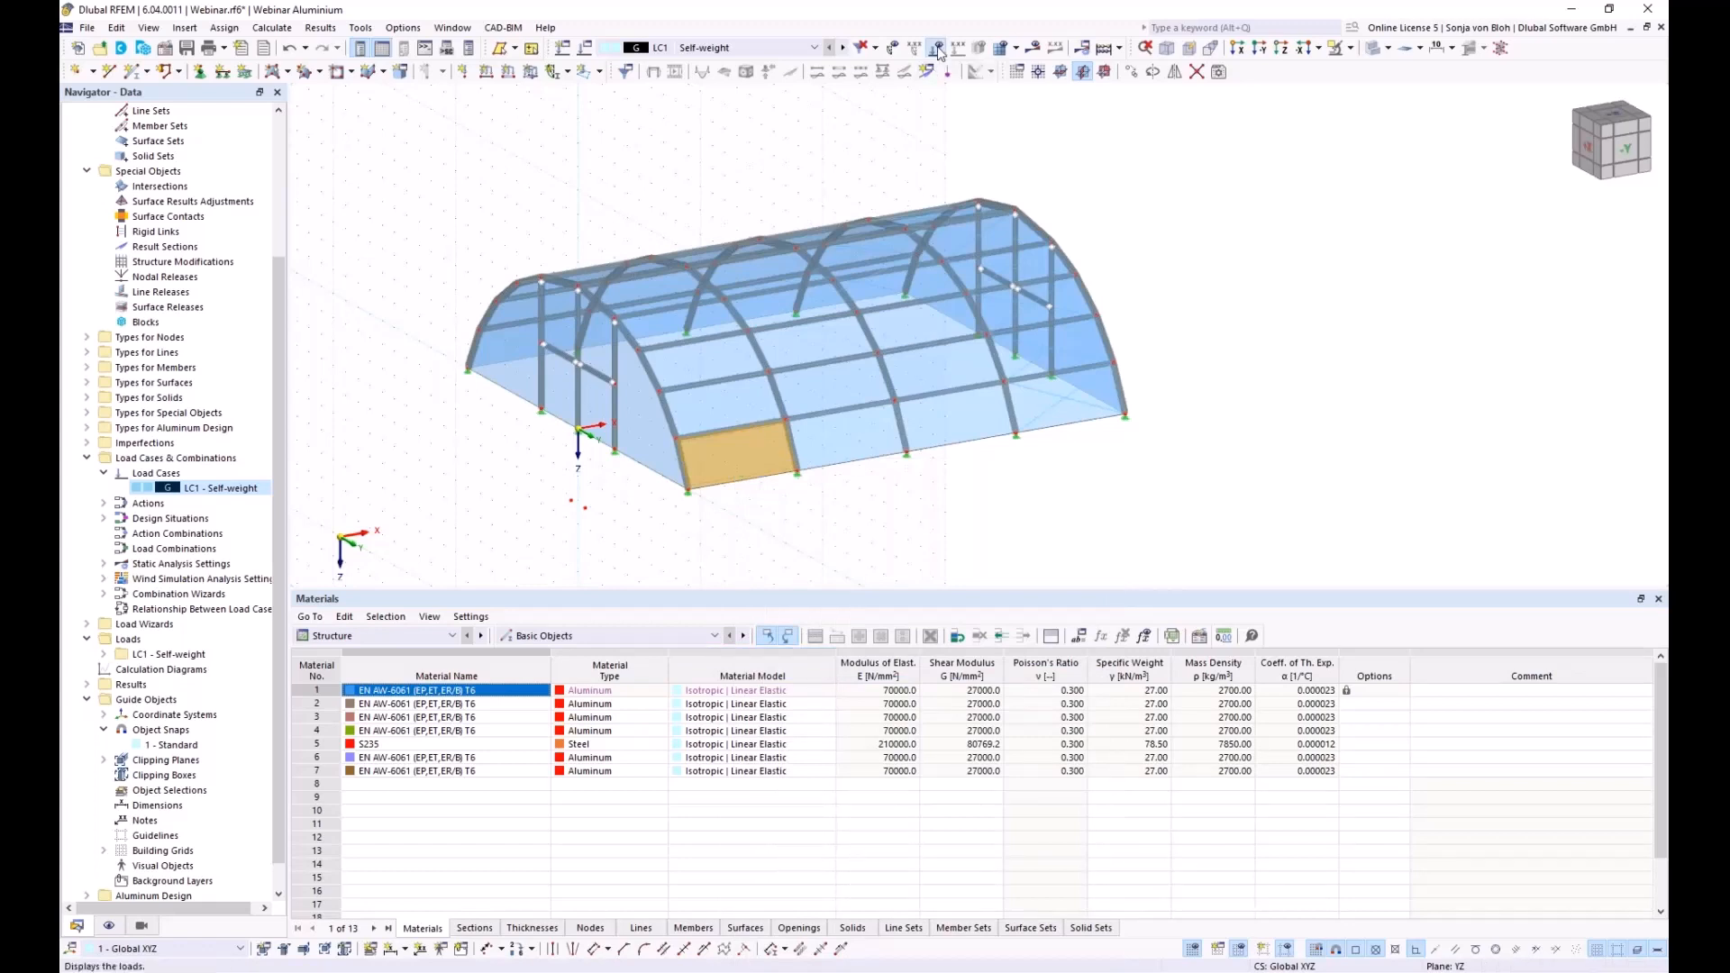
pyautogui.click(937, 49)
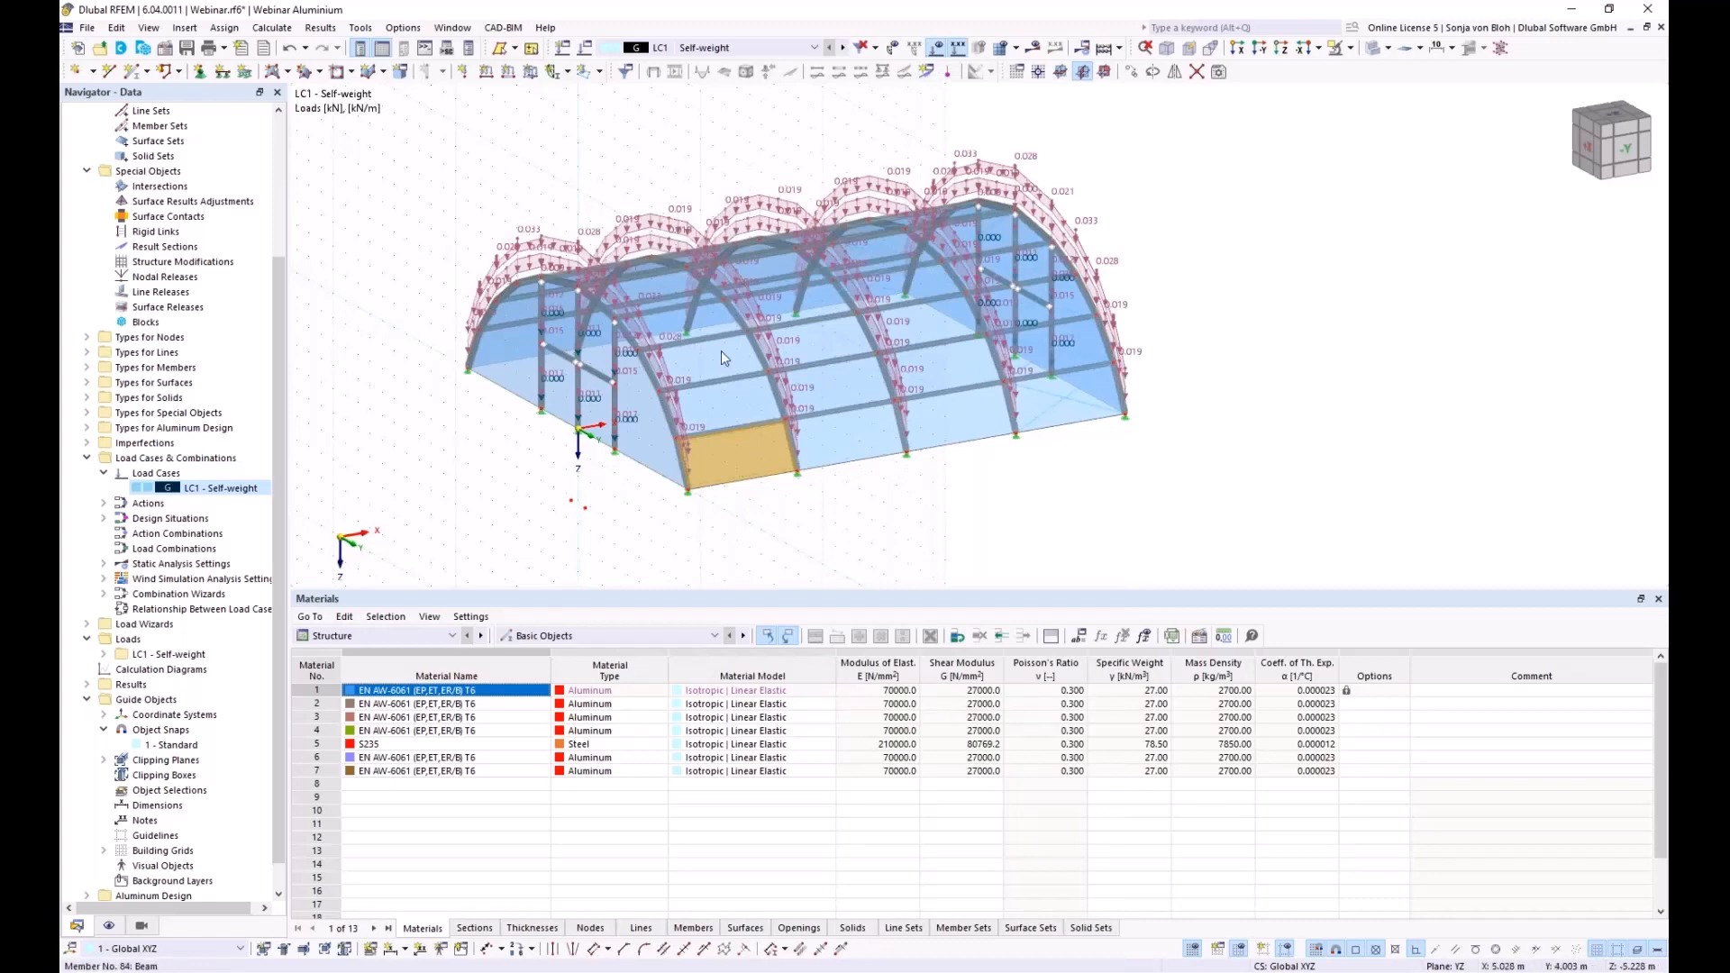
pyautogui.click(577, 521)
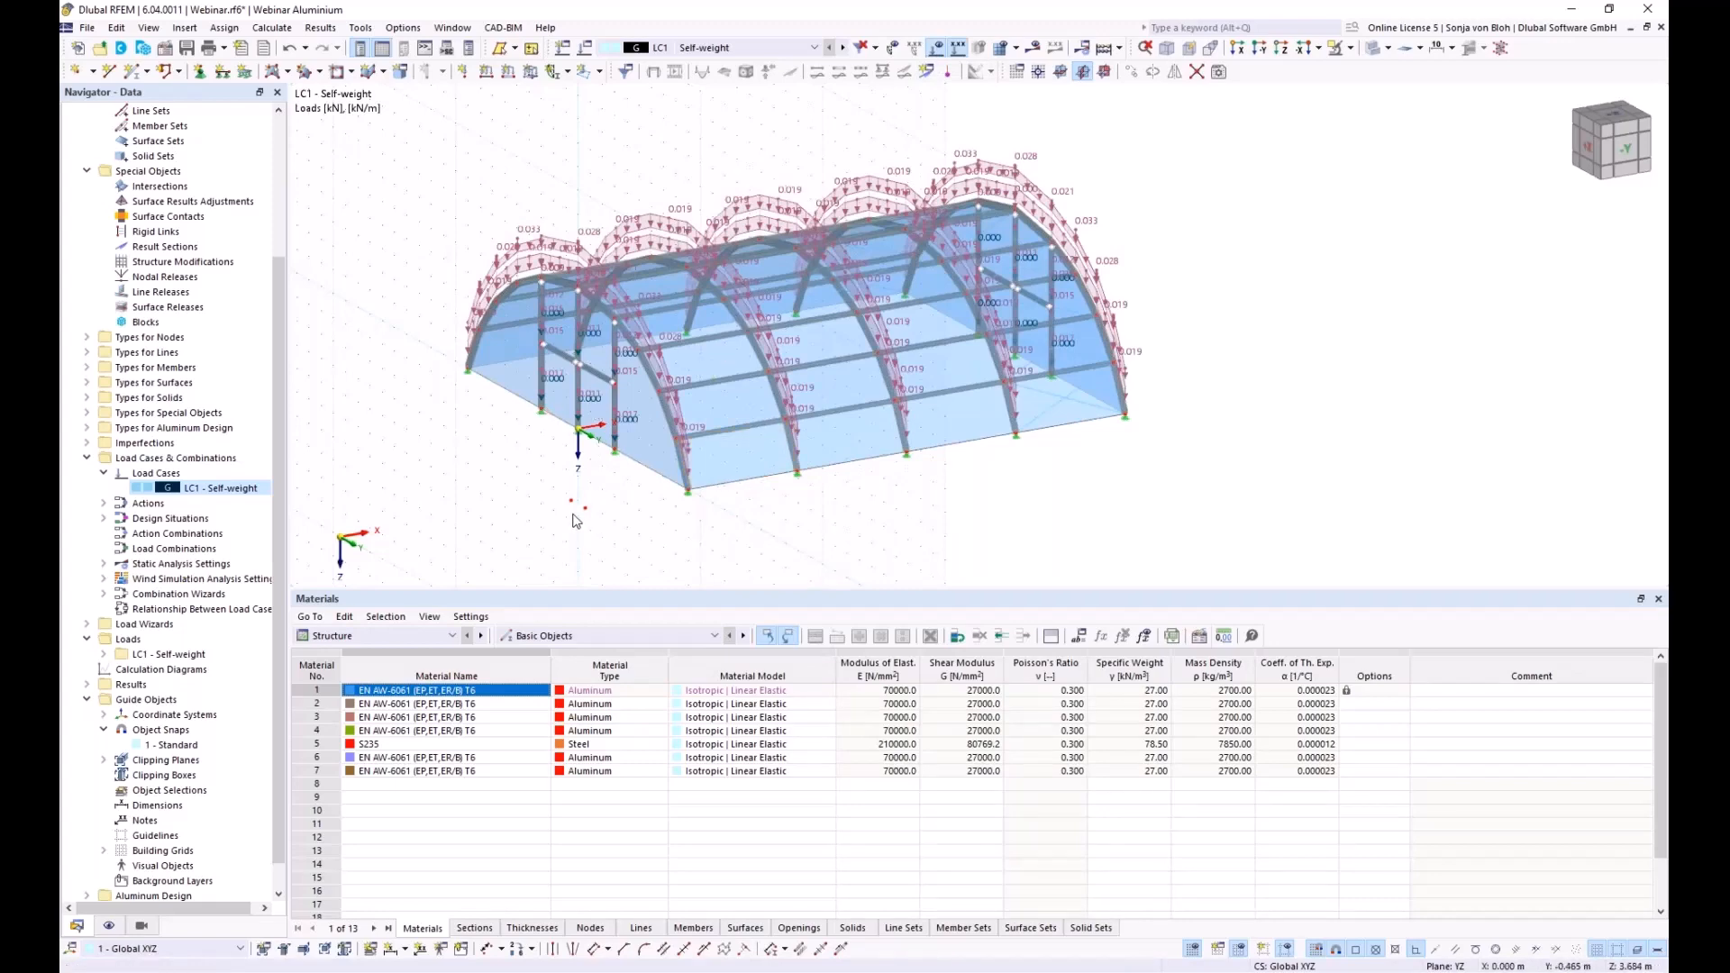
pyautogui.keyDown('ctrl'); pyautogui.moveTo(575, 521); pyautogui.dragTo(631, 495, button='middle'); pyautogui.keyUp('ctrl')
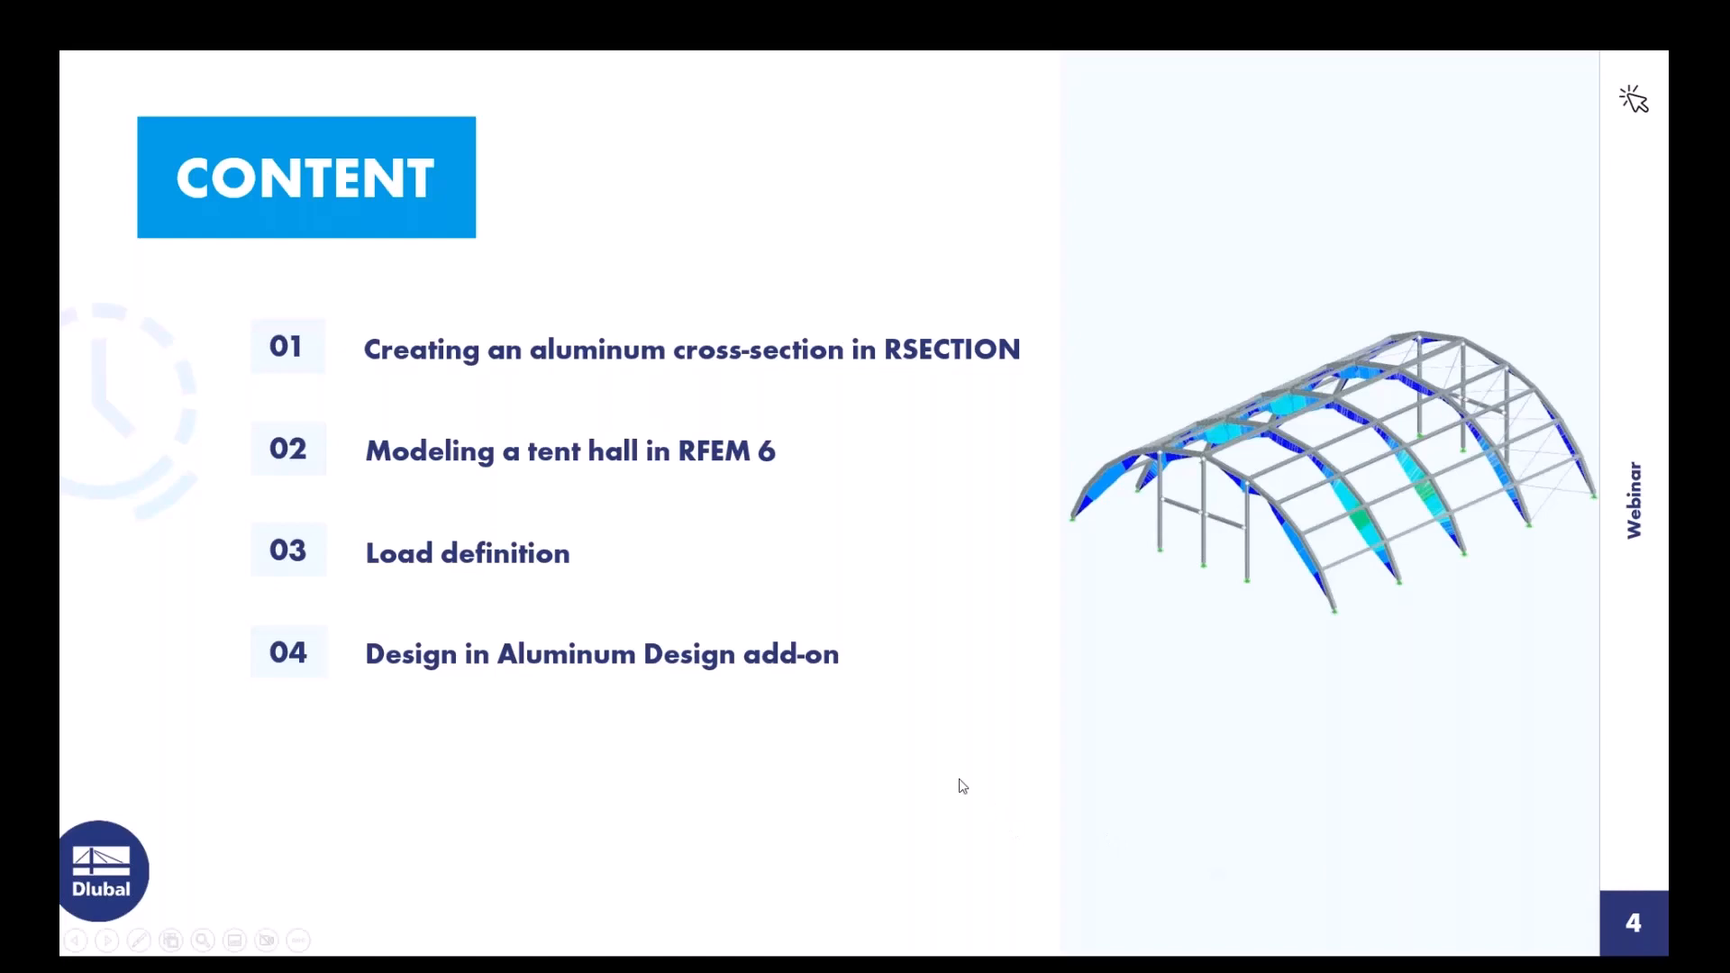
# Advance the presentation to slide 5 on EN 1991-1-3 snow loads for cylindrical roofs
pyautogui.click(961, 784)
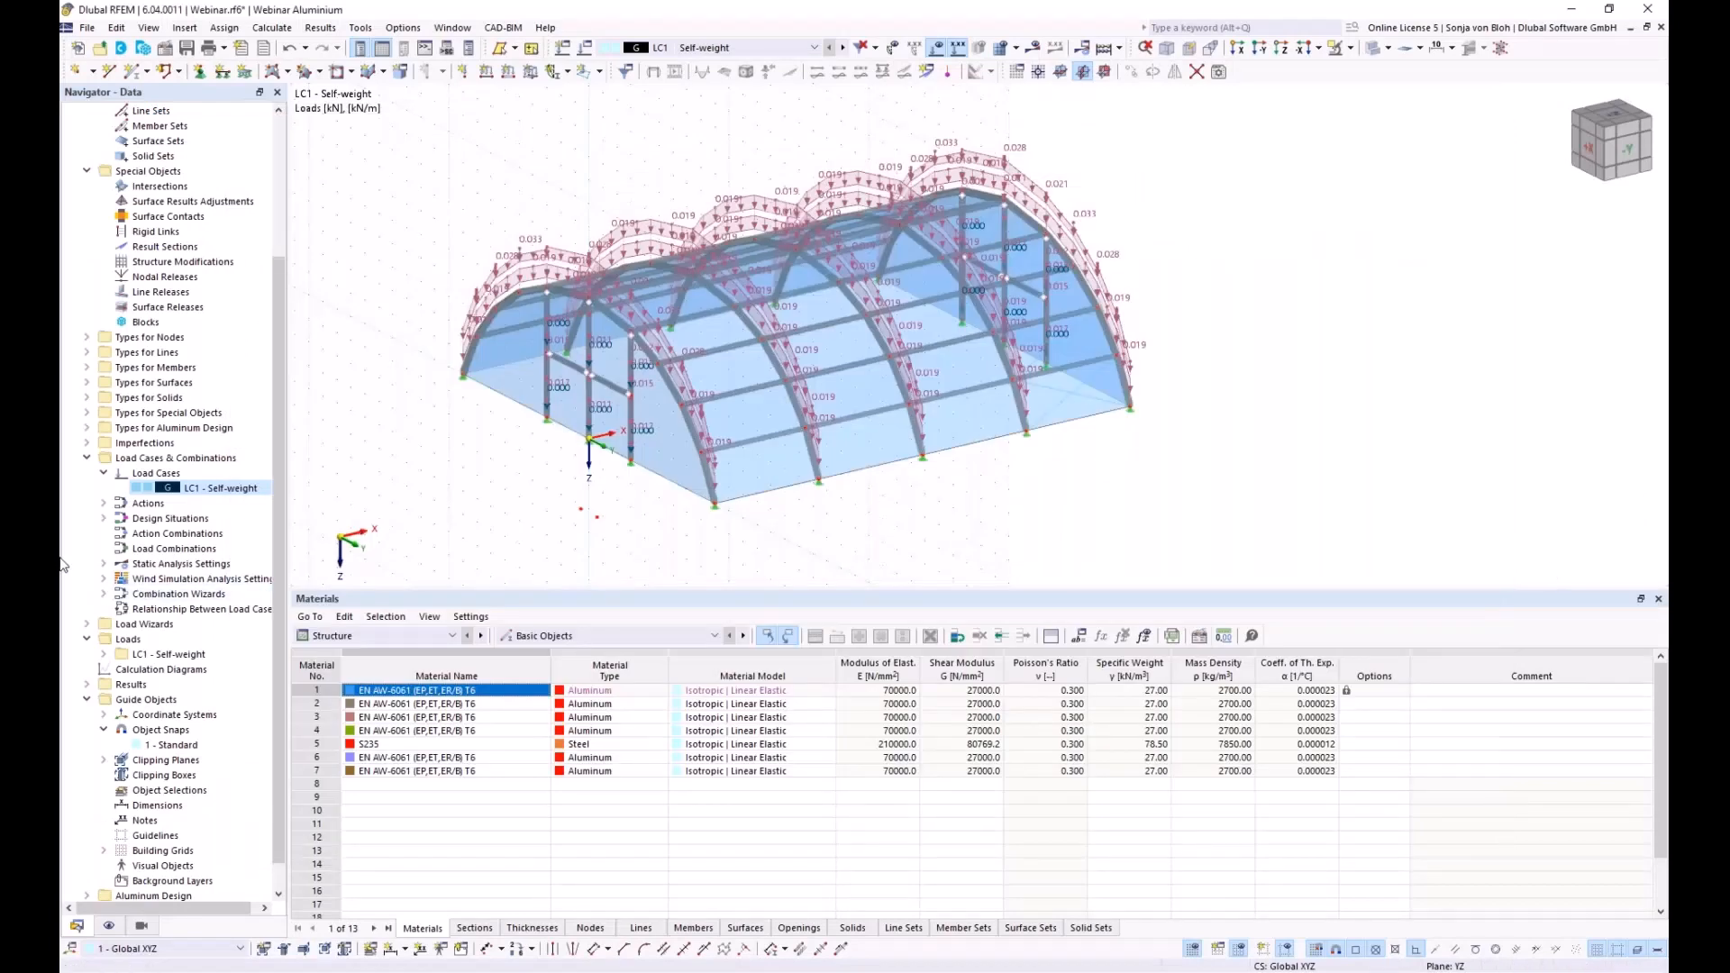
# Create load case LC2 'Snow undrifted' with action category Qs Snow/Ice loads
pyautogui.rightClick(170, 473)
pyautogui.click(262, 509)
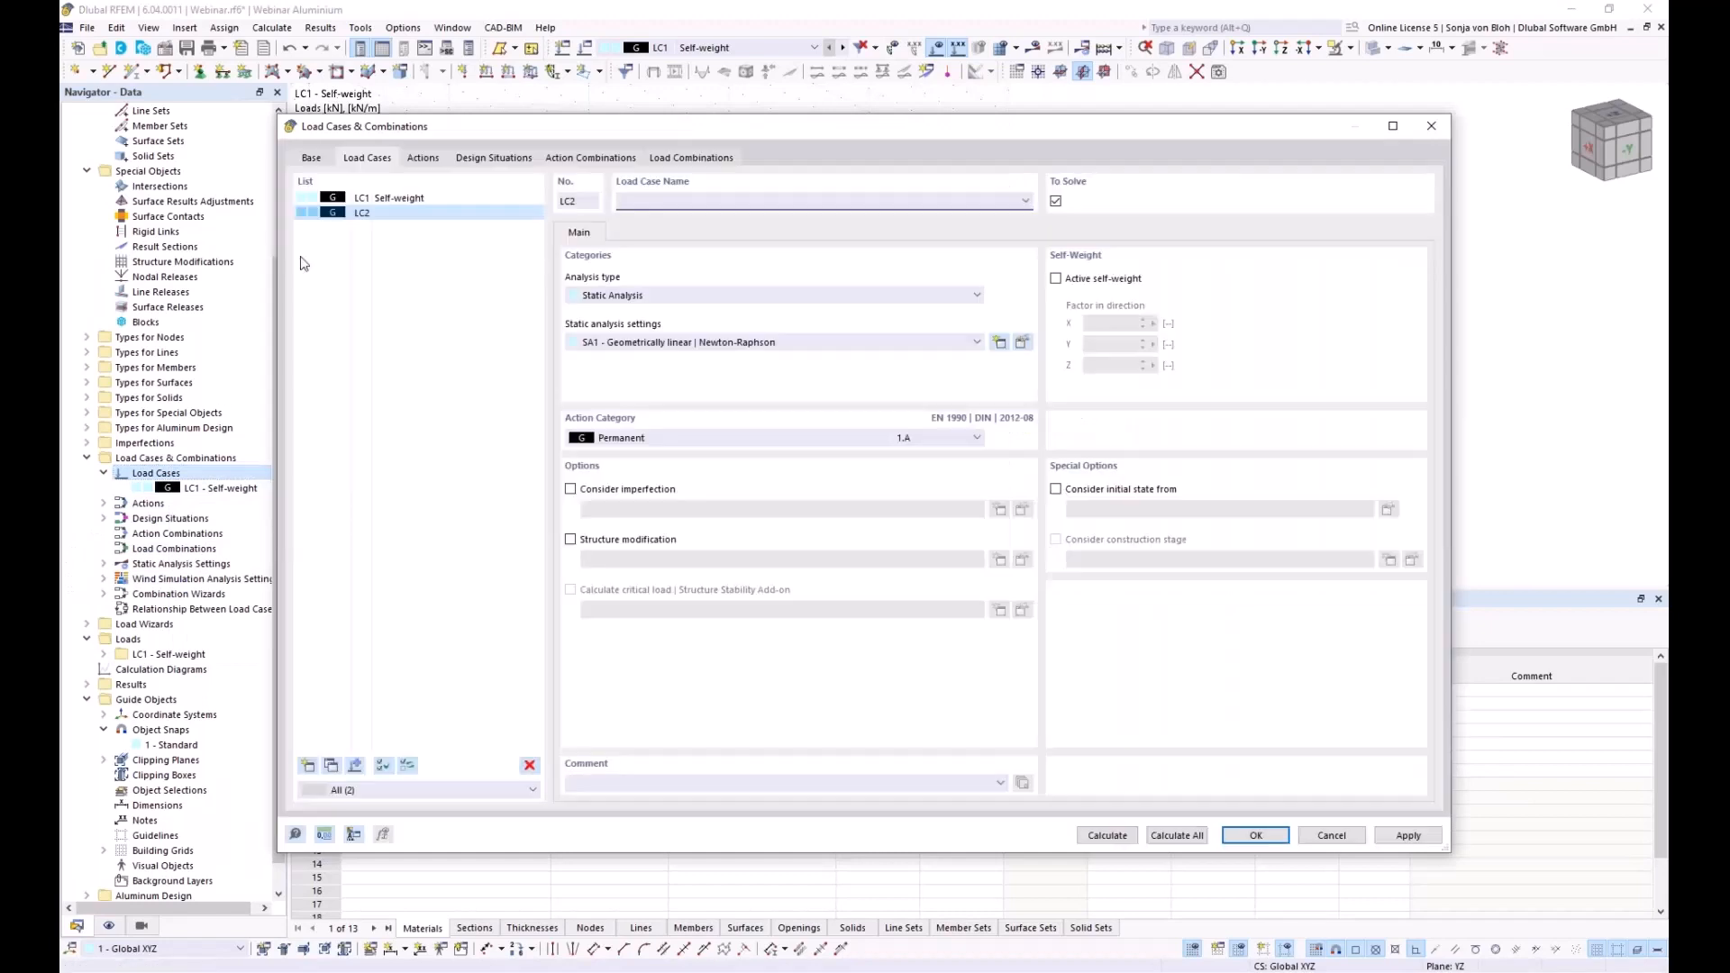
pyautogui.write('Snow undrifted')
pyautogui.click(645, 439)
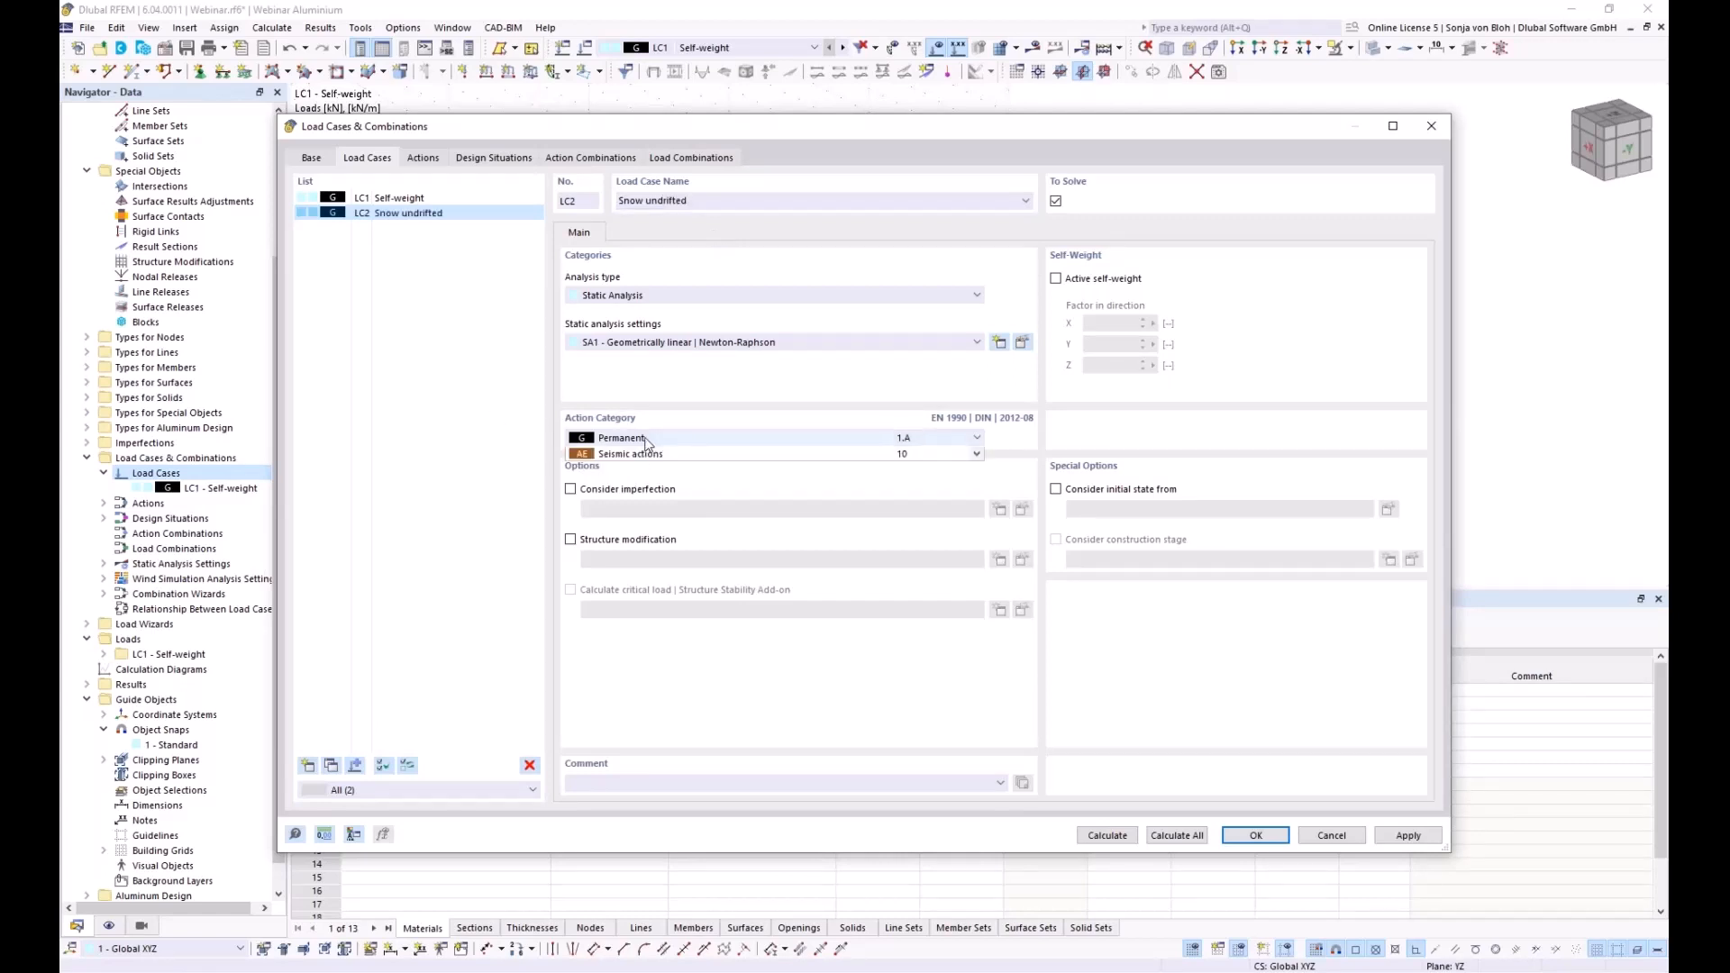
pyautogui.click(635, 618)
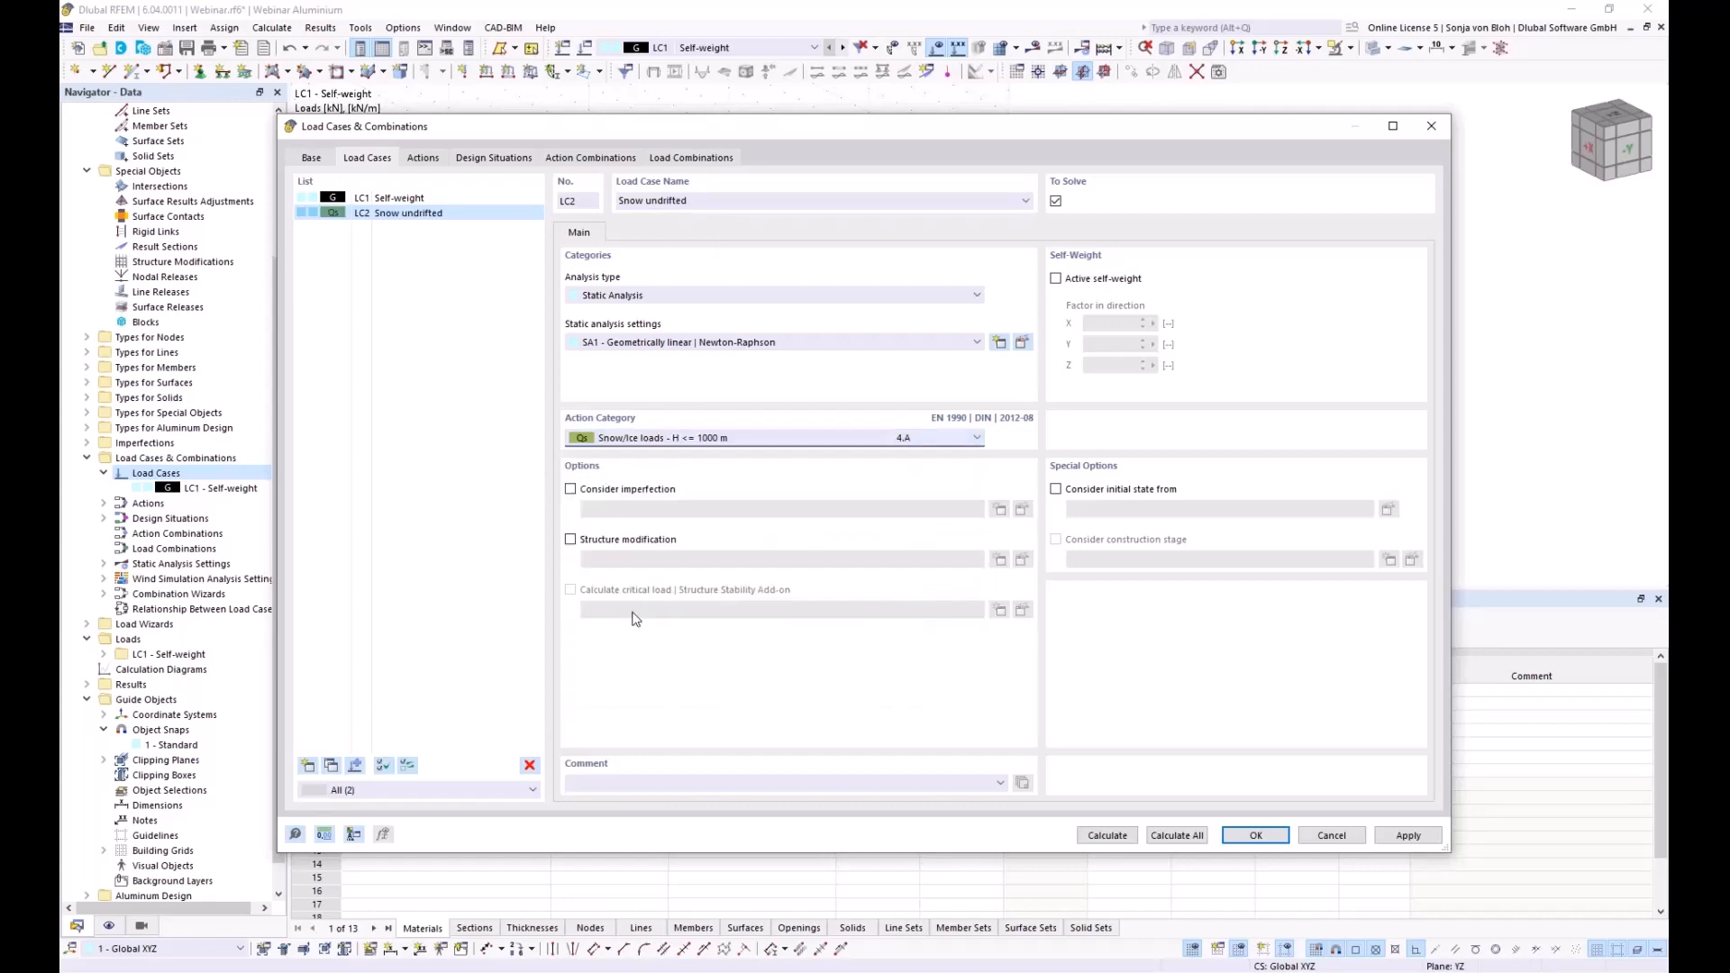
pyautogui.click(1254, 835)
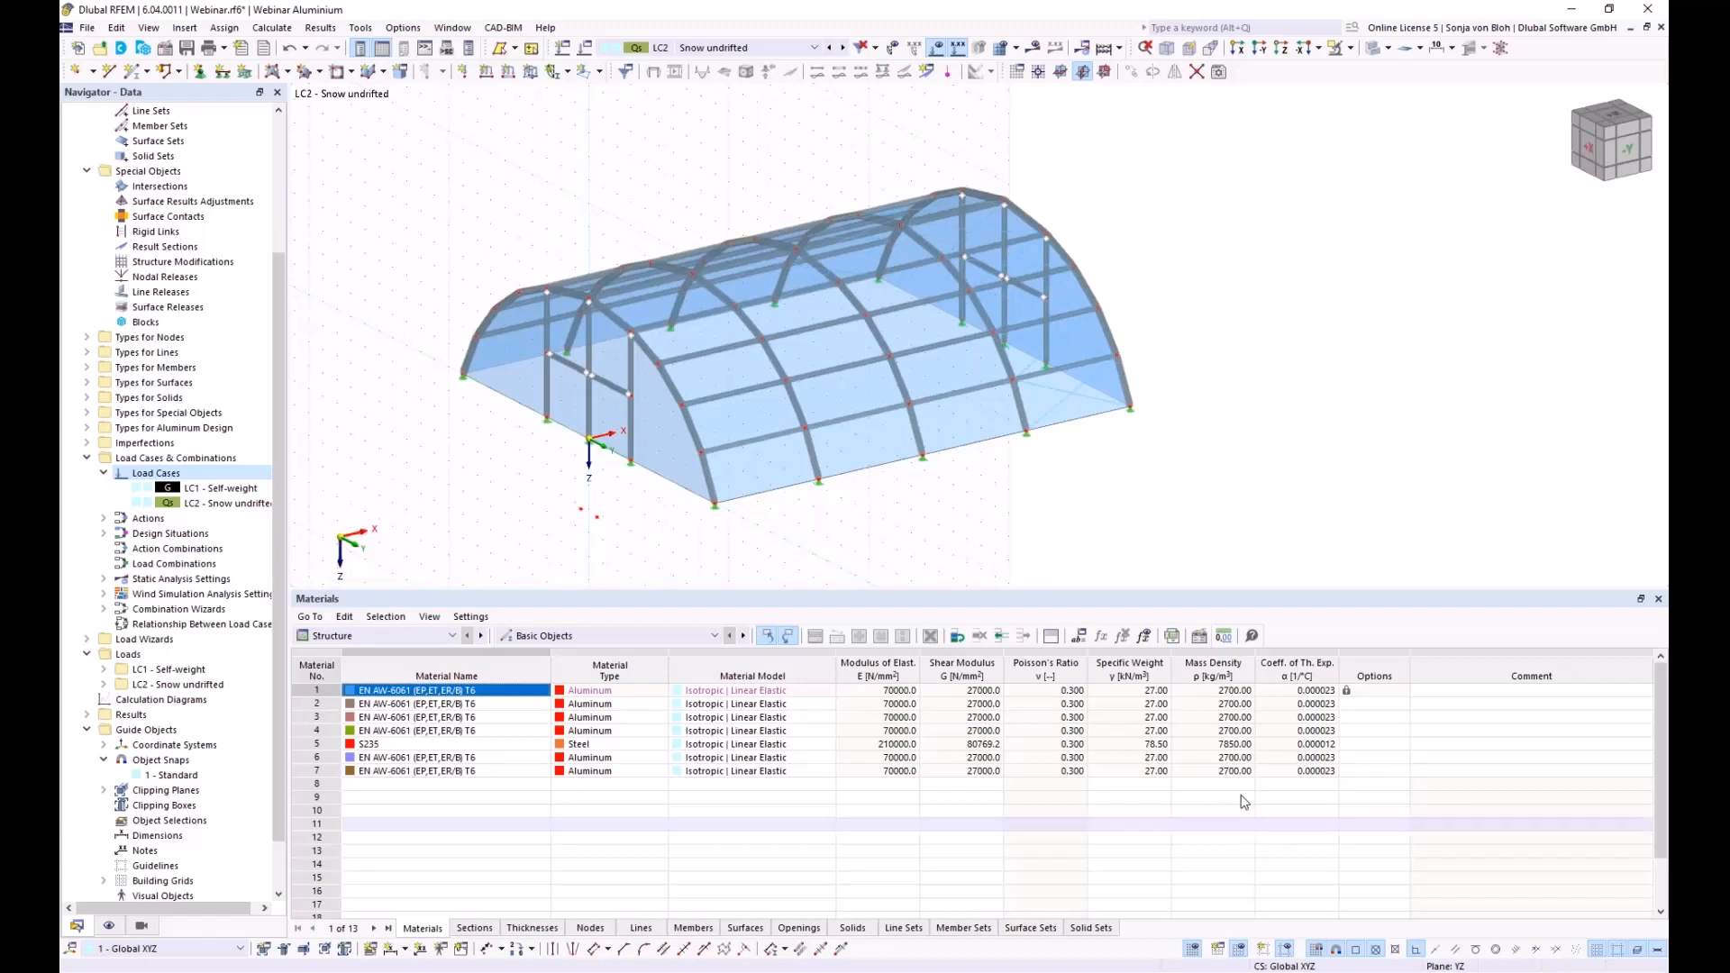
# Add slope dimensions of 82.67° and 49.23° to the two lowest arch members at the hall's end
pyautogui.keyDown('ctrl'); pyautogui.moveTo(455, 498); pyautogui.dragTo(585, 487, button='middle'); pyautogui.keyUp('ctrl')
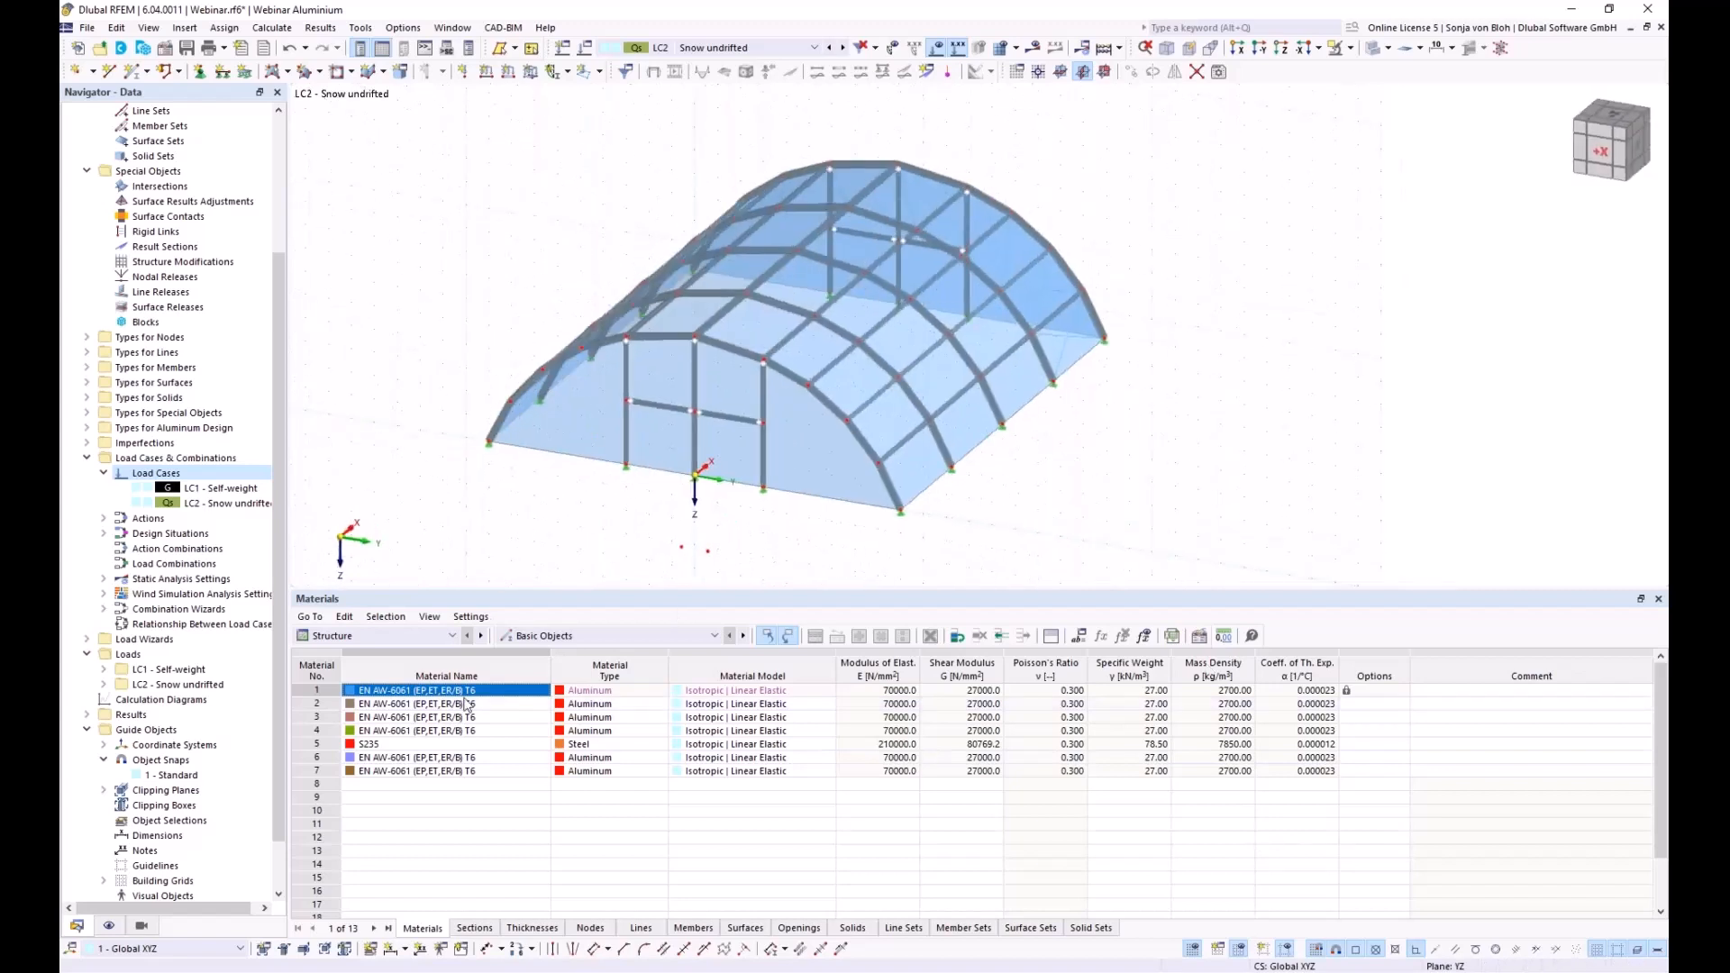
pyautogui.click(404, 949)
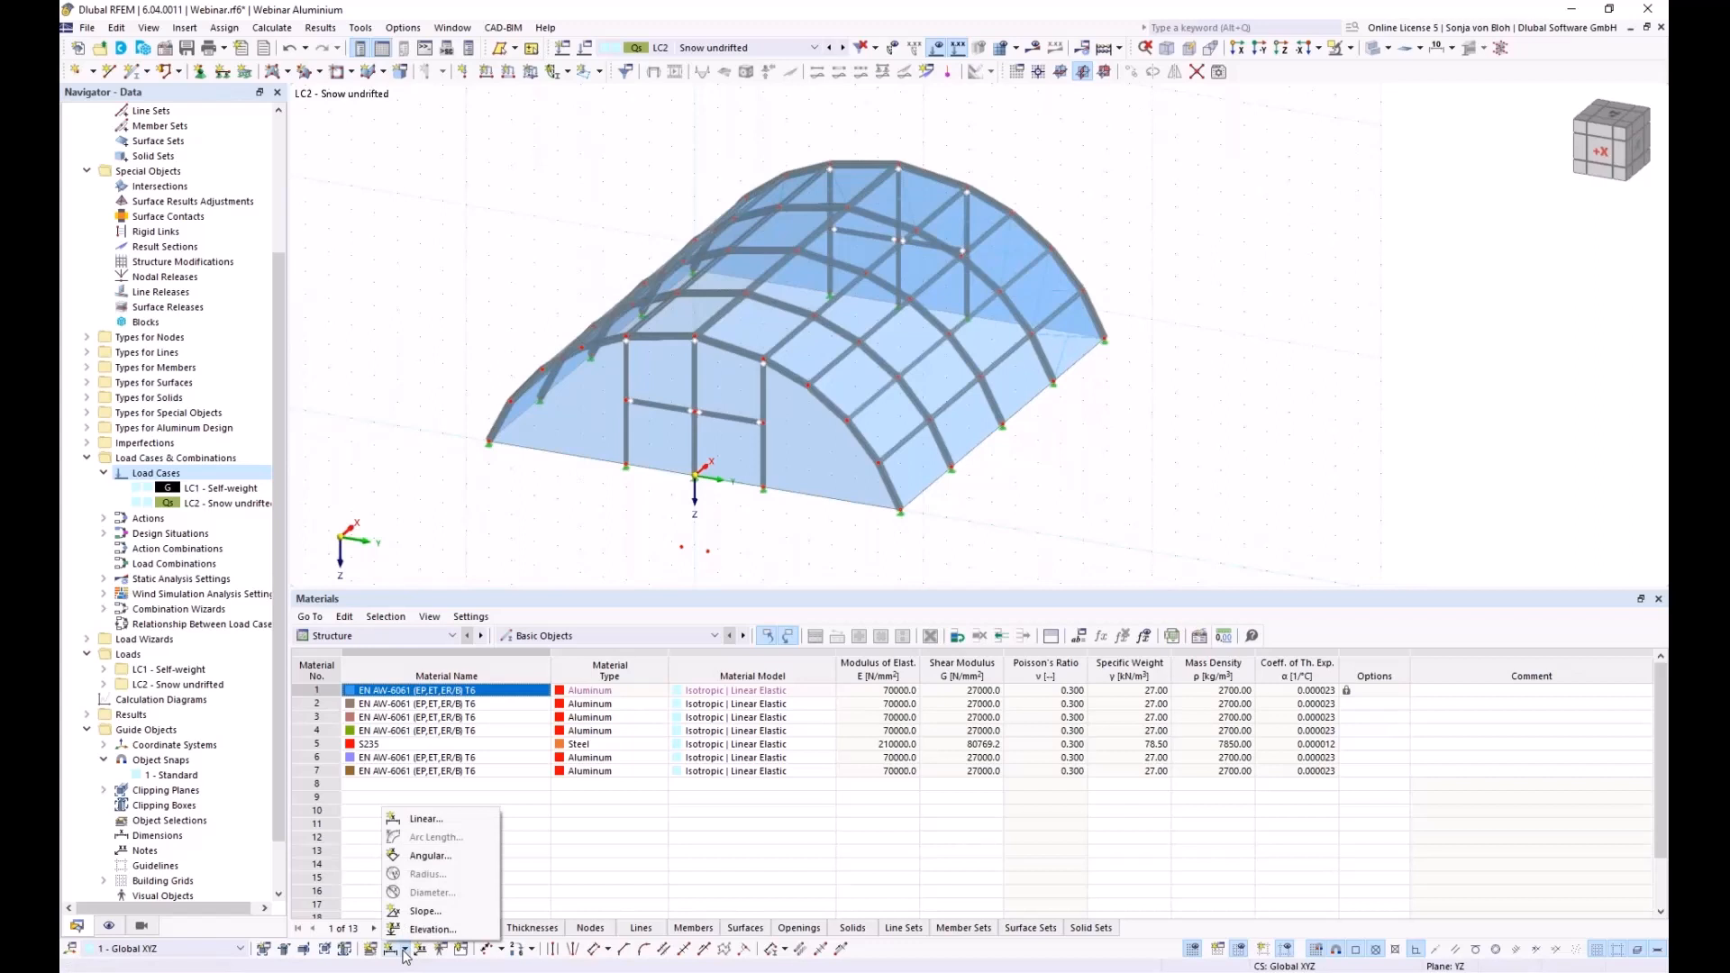
pyautogui.click(424, 910)
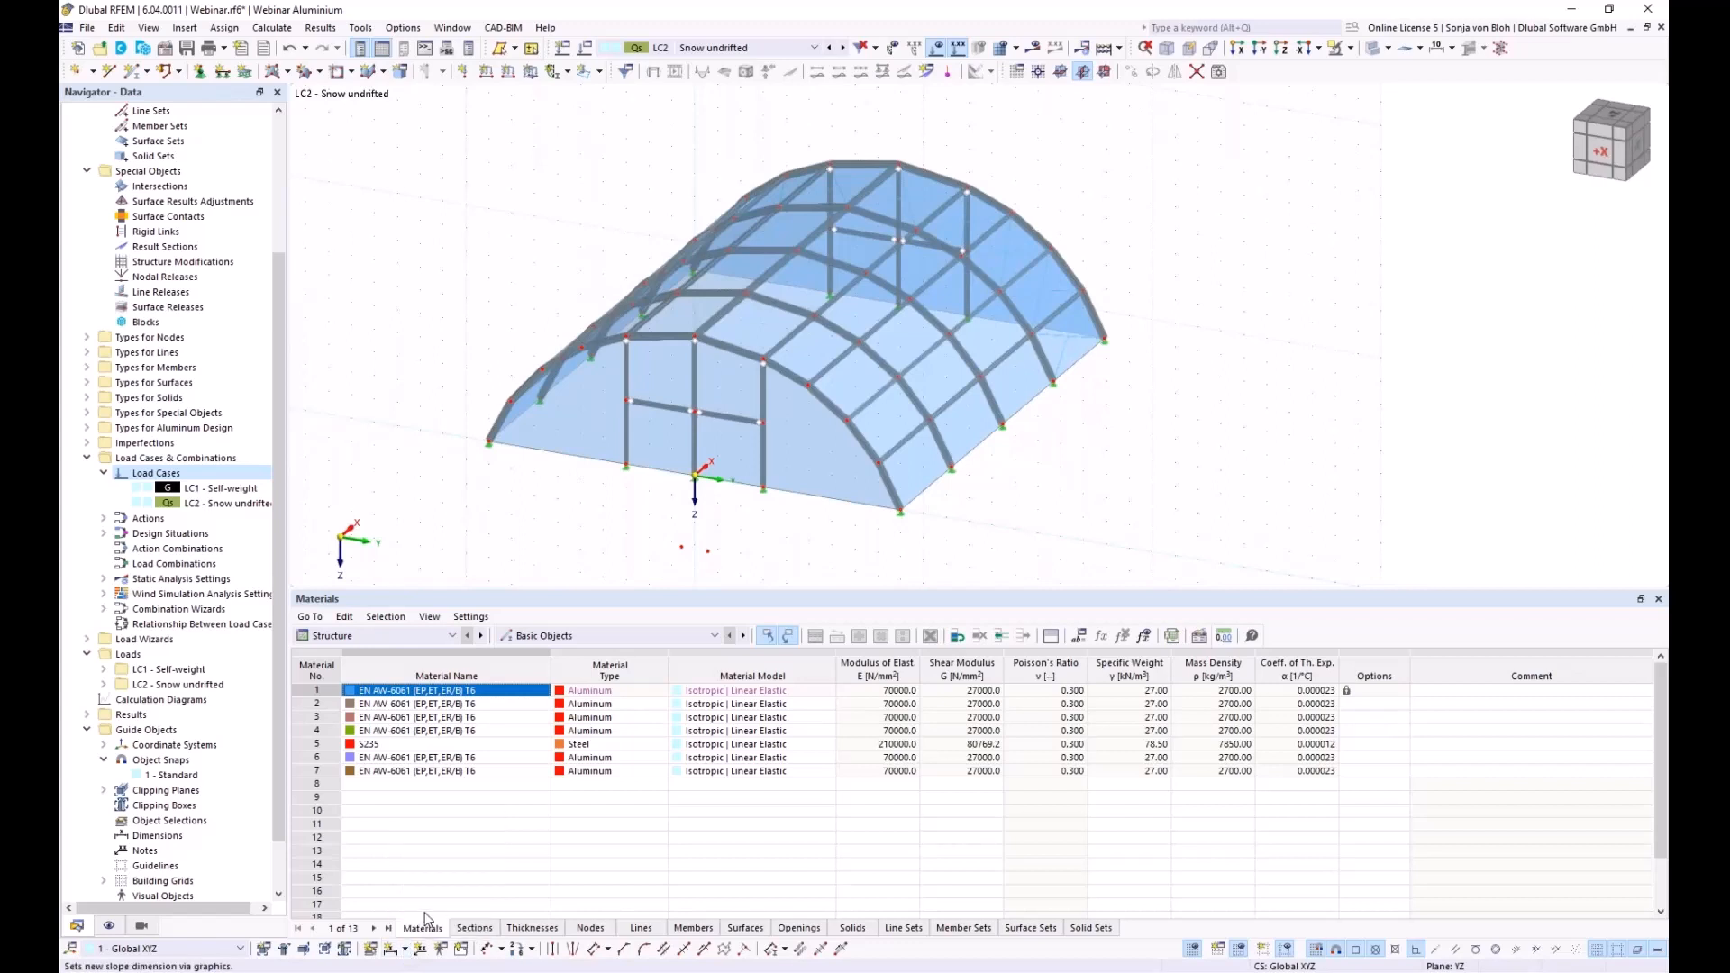
pyautogui.click(501, 424)
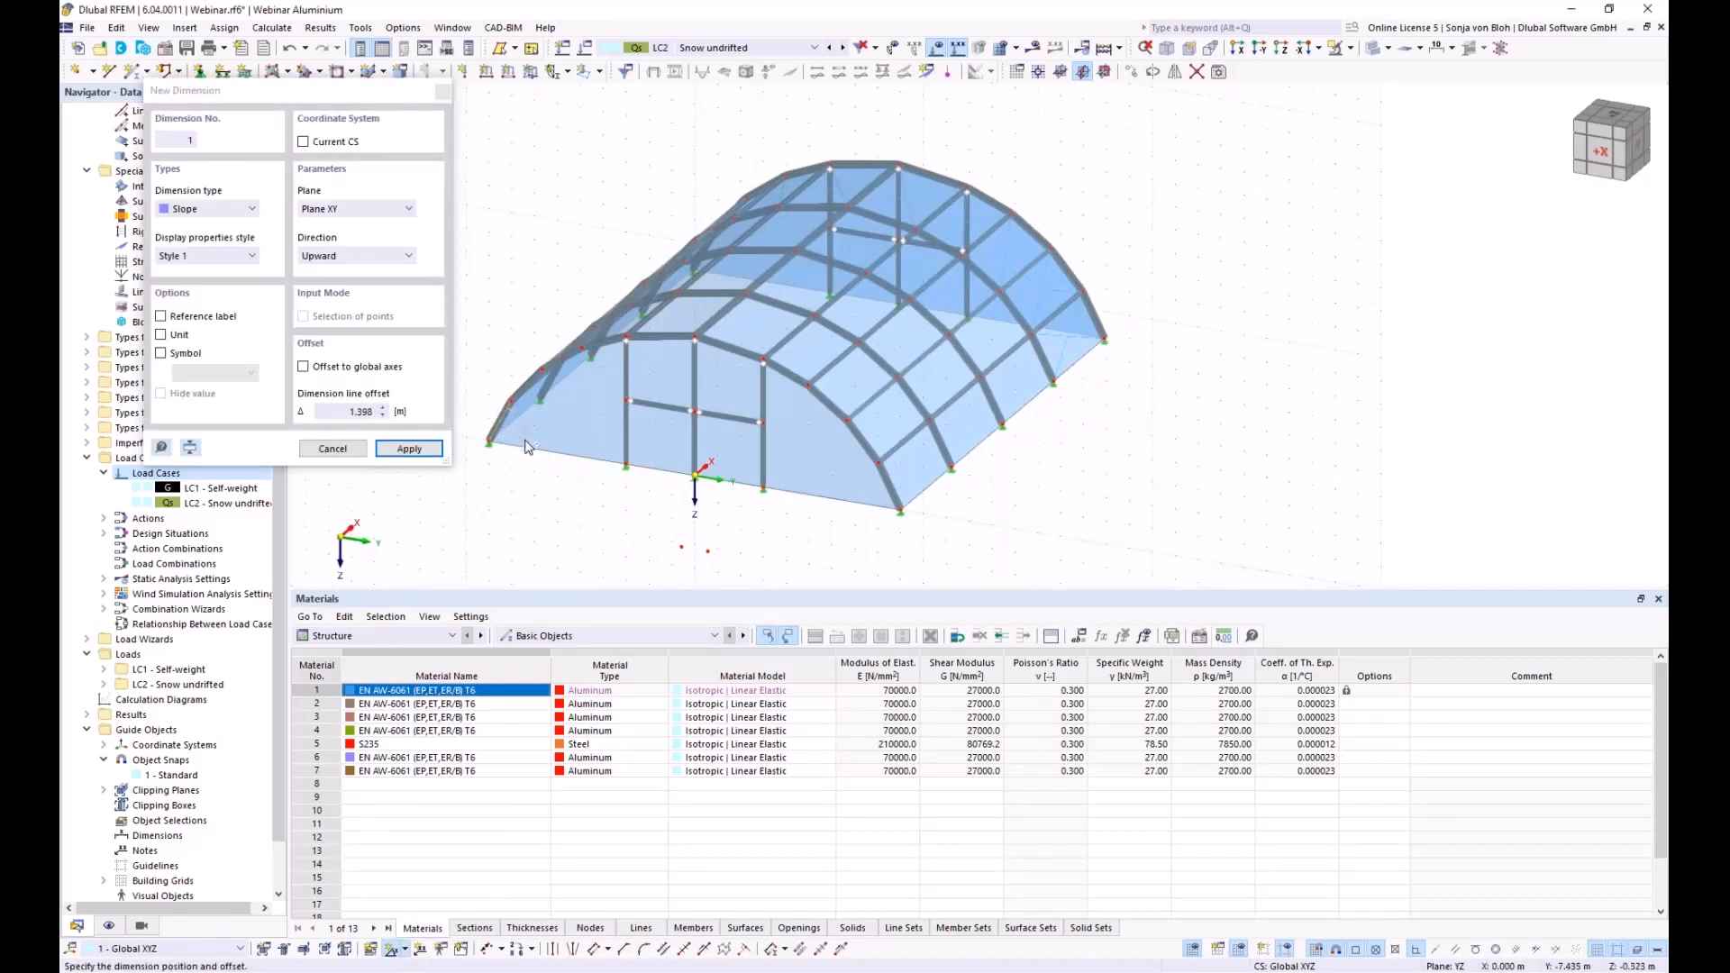
pyautogui.click(528, 448)
pyautogui.scroll(3, 514, 450)
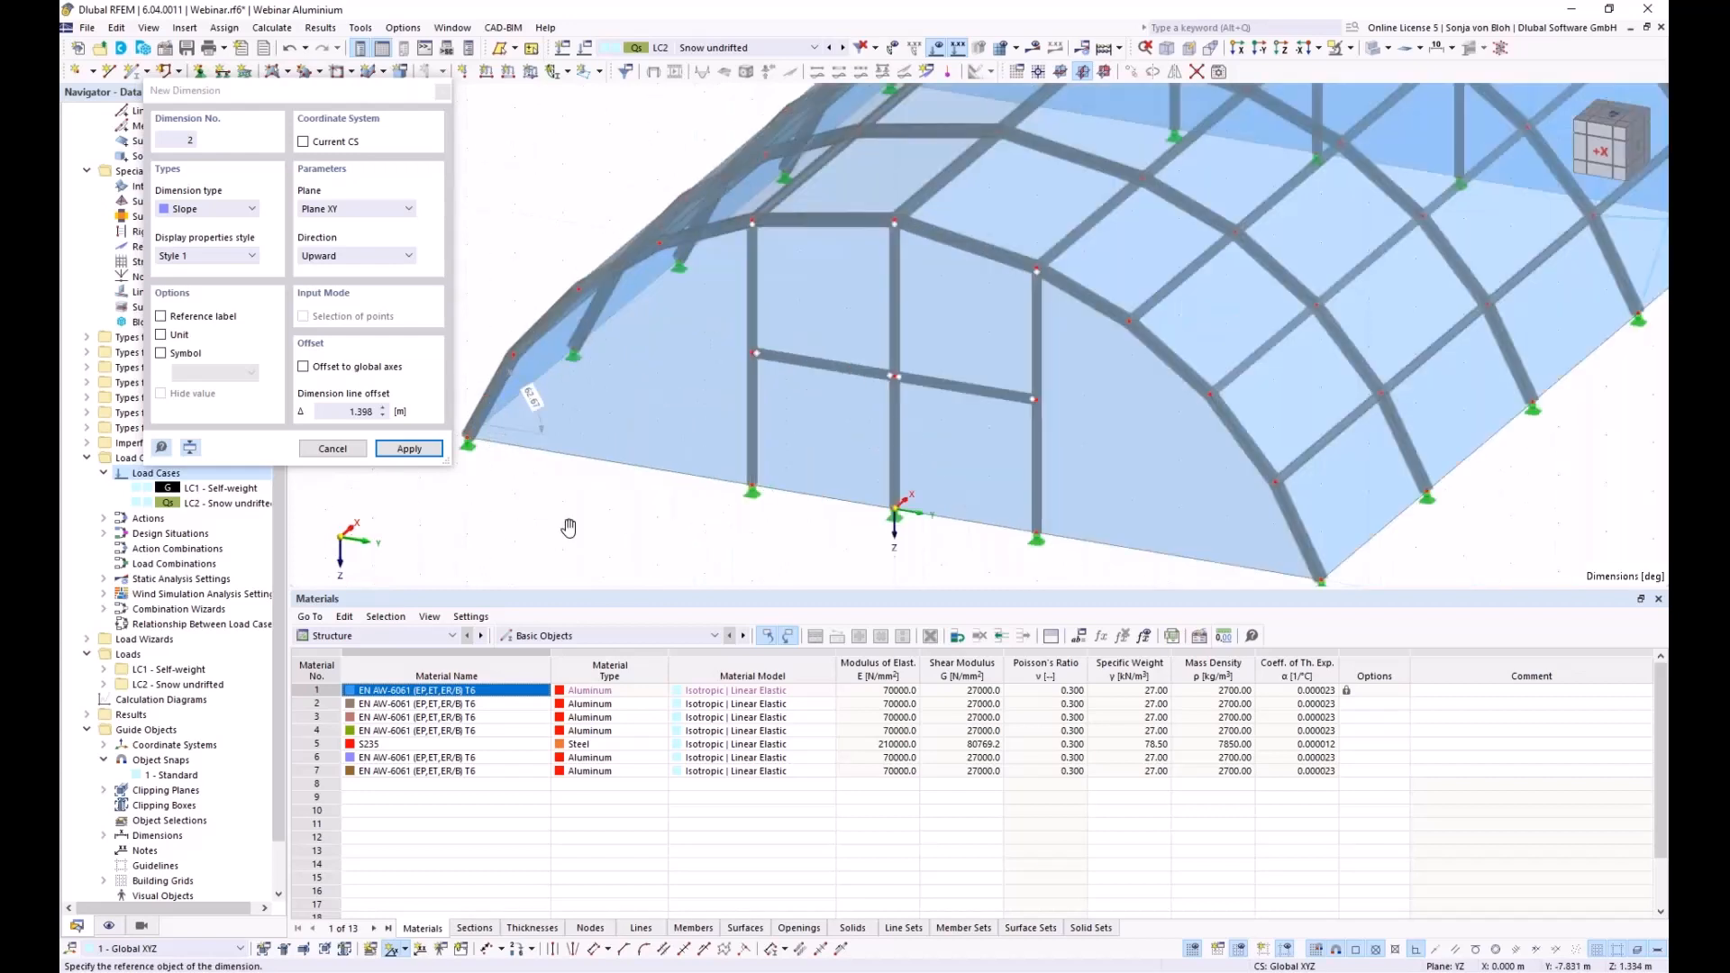
pyautogui.moveTo(520, 501); pyautogui.dragTo(573, 538, button='middle')
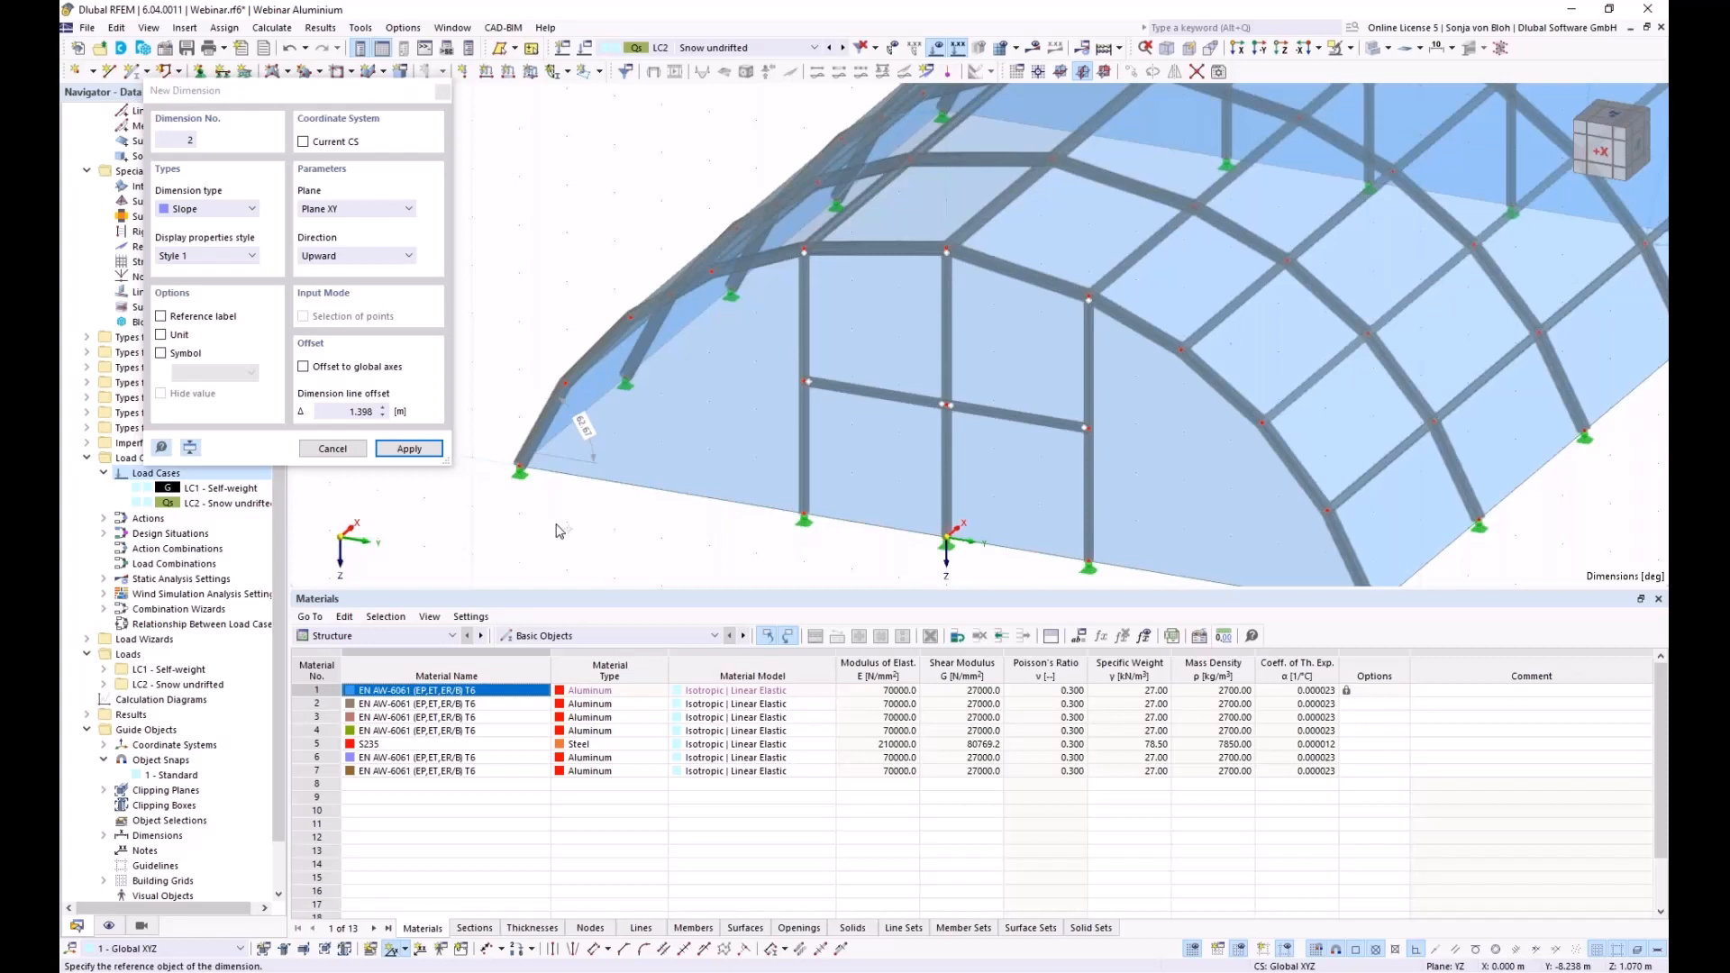
pyautogui.click(600, 349)
pyautogui.click(642, 396)
pyautogui.click(444, 94)
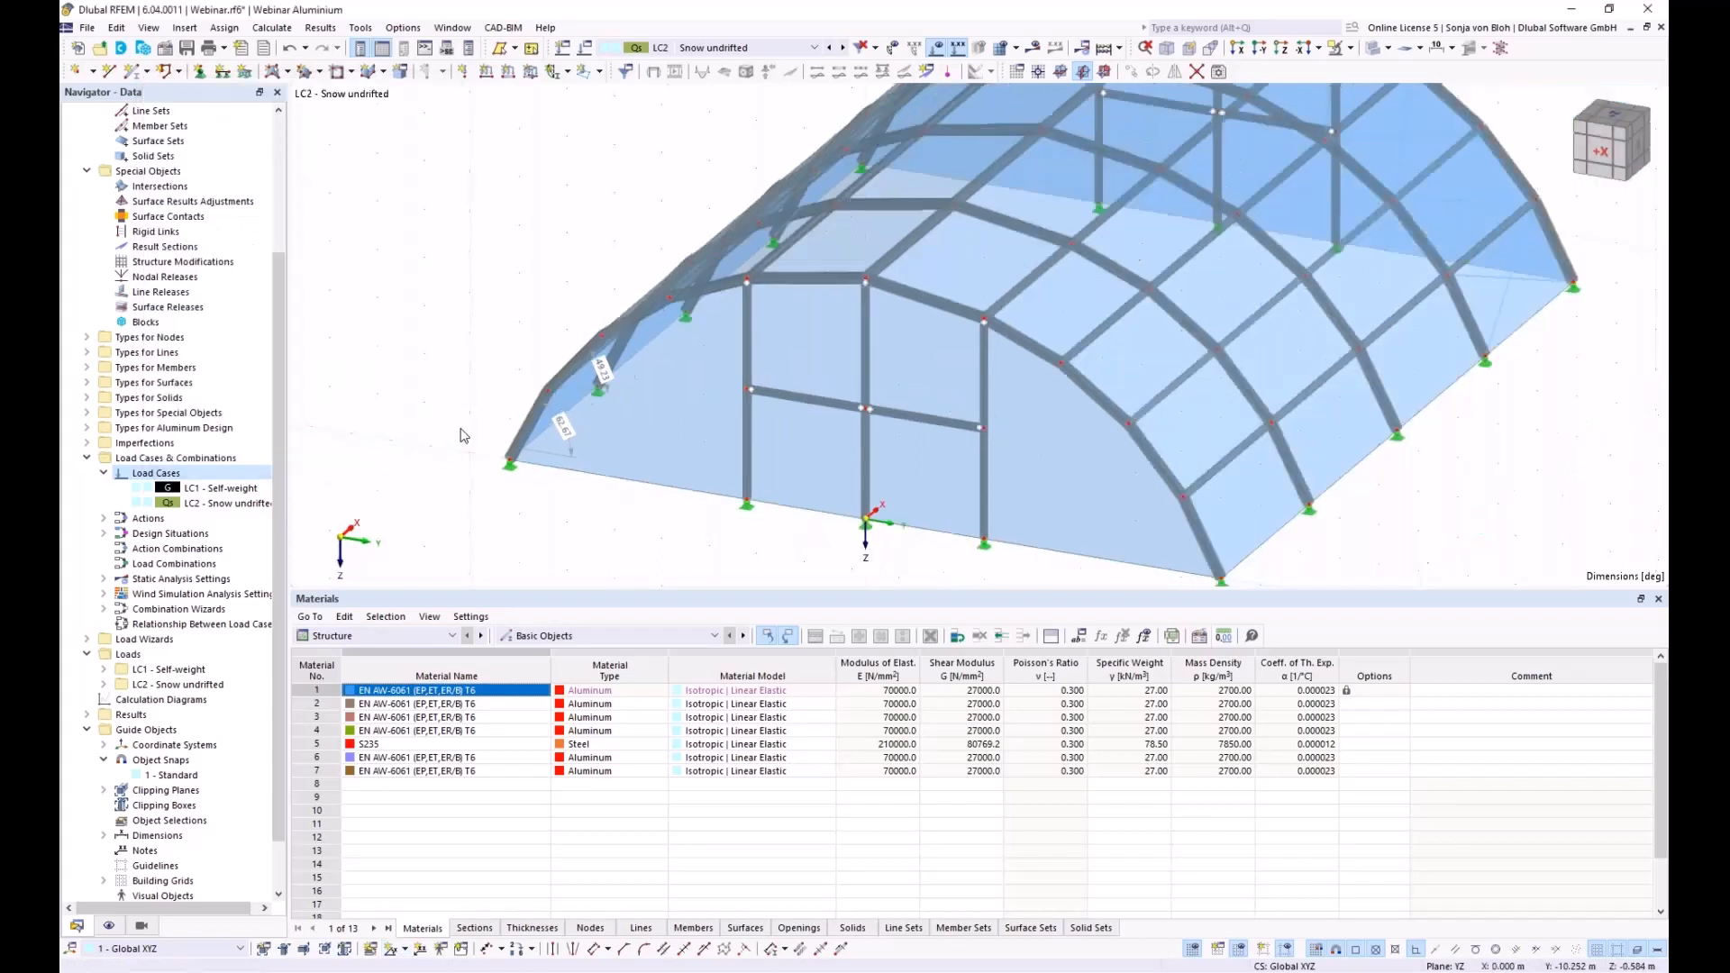
# Define a uniform 0.68 kN/m² surface load acting in projected global Z direction
pyautogui.click(1240, 50)
pyautogui.moveTo(748, 452); pyautogui.dragTo(645, 471, button='middle')
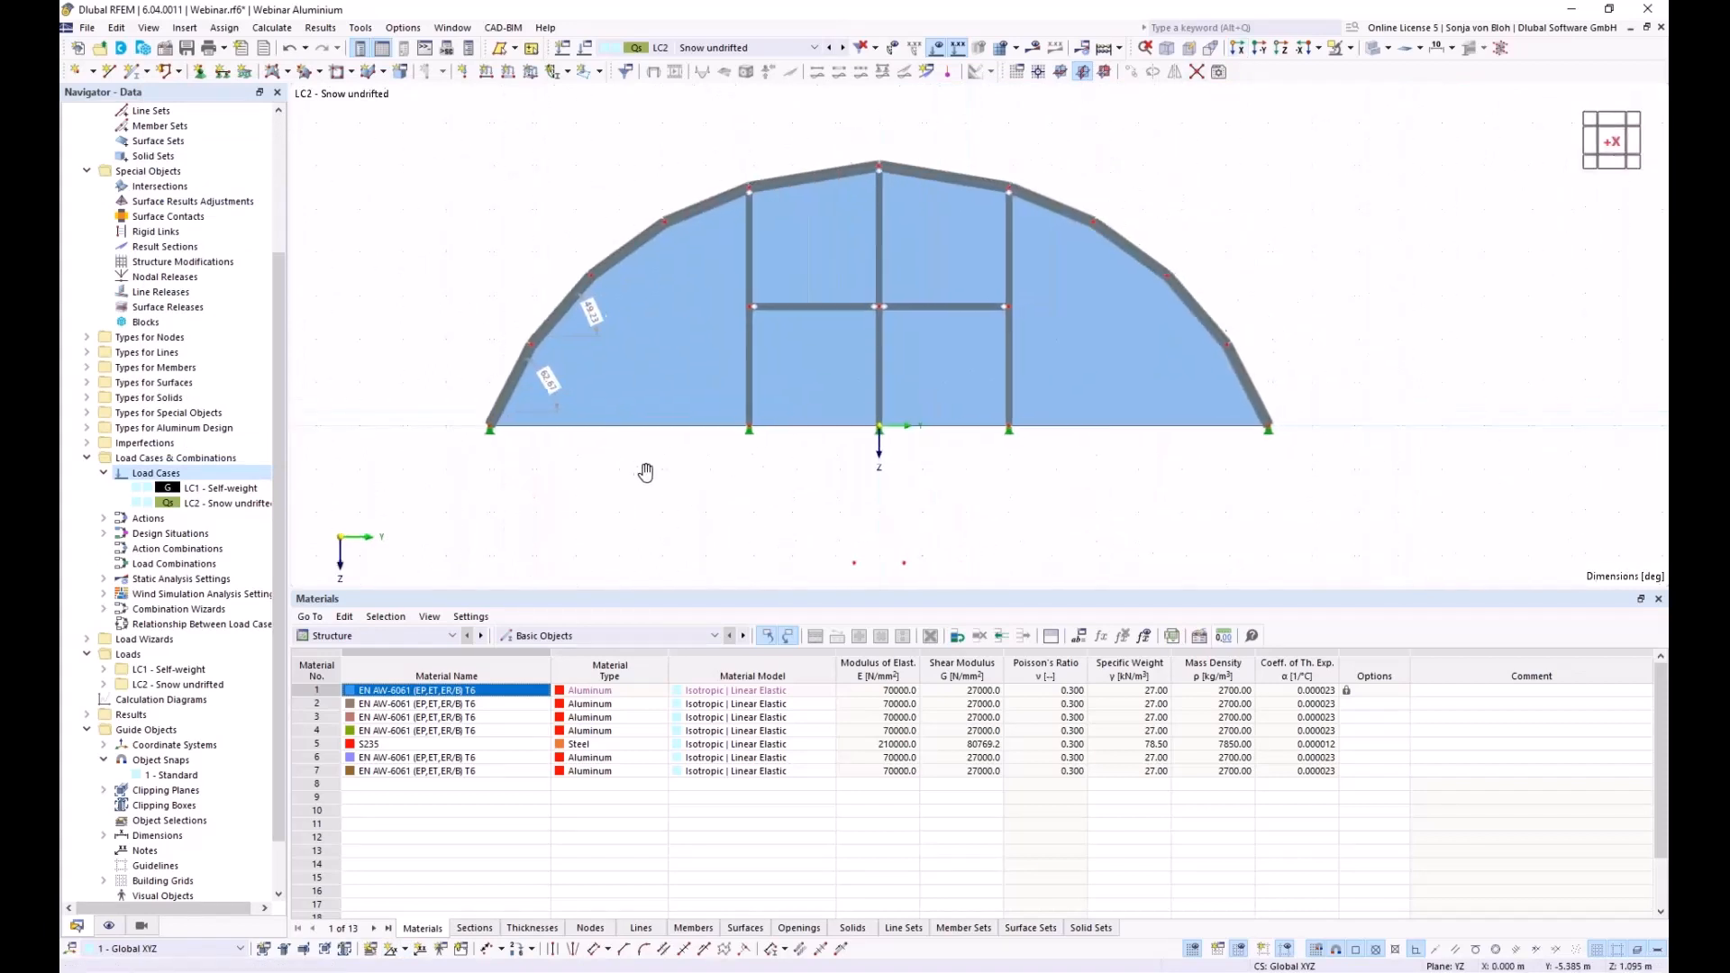
pyautogui.click(531, 73)
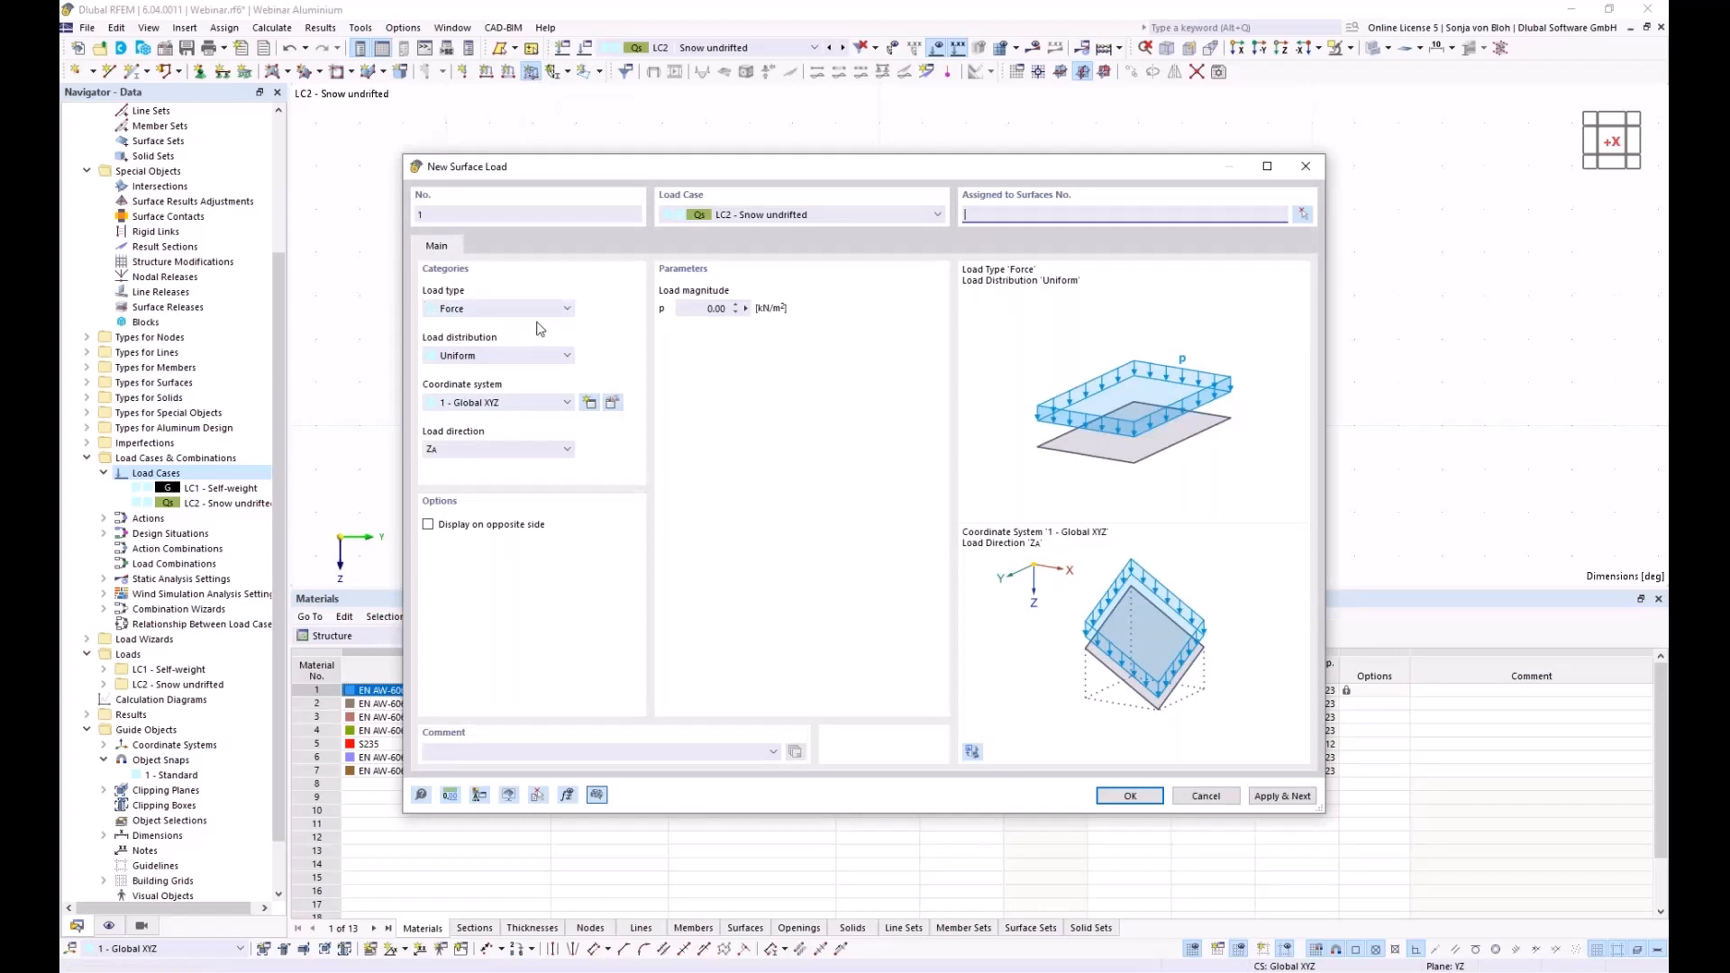
pyautogui.click(539, 451)
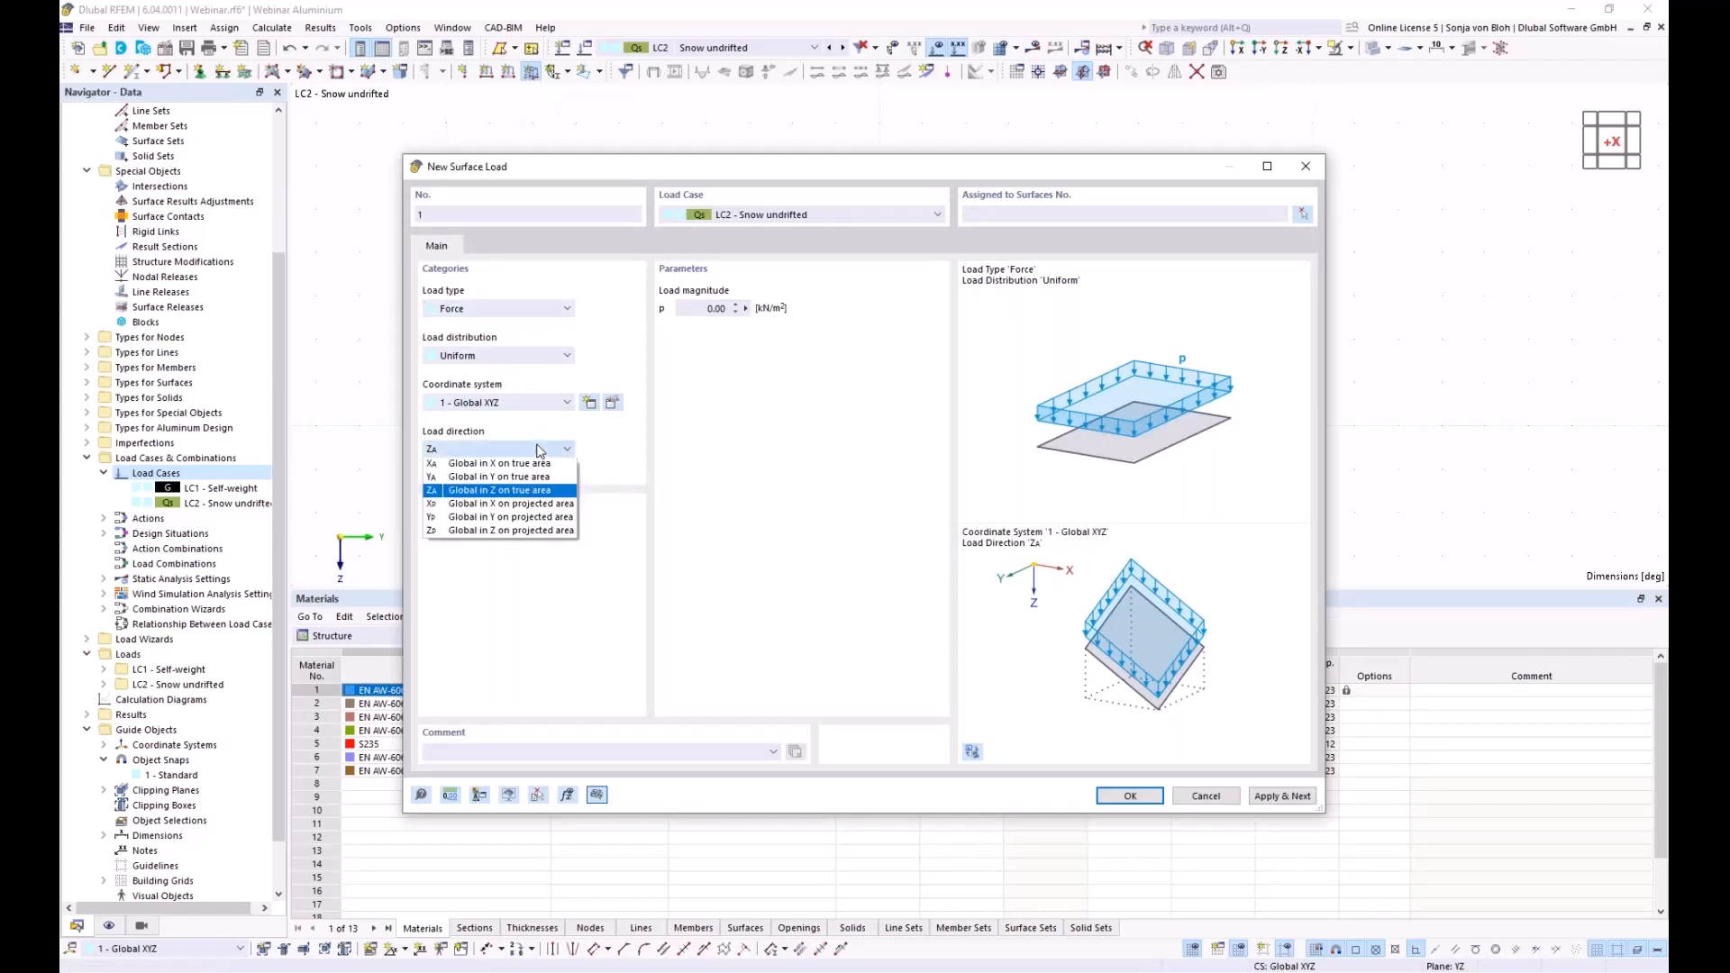
pyautogui.click(494, 532)
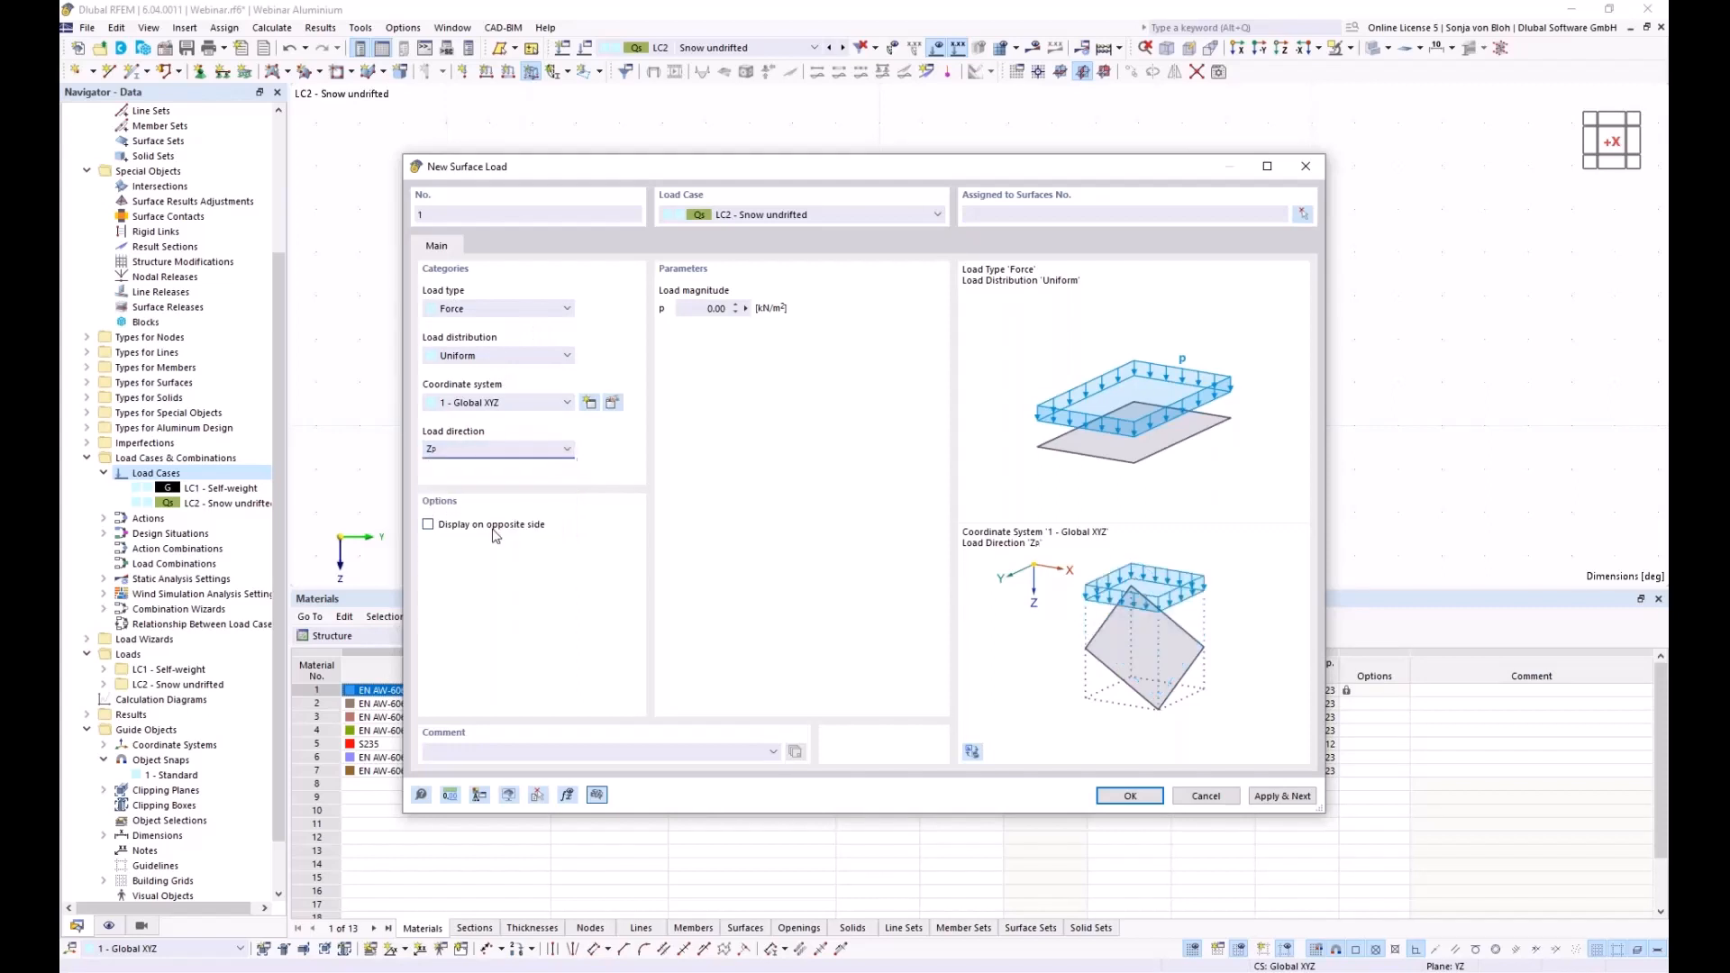
pyautogui.click(707, 308)
pyautogui.write('0,68')
# Assign the snow load to all arched roof surfaces and create it
pyautogui.click(1304, 217)
pyautogui.moveTo(453, 105); pyautogui.dragTo(1321, 387)
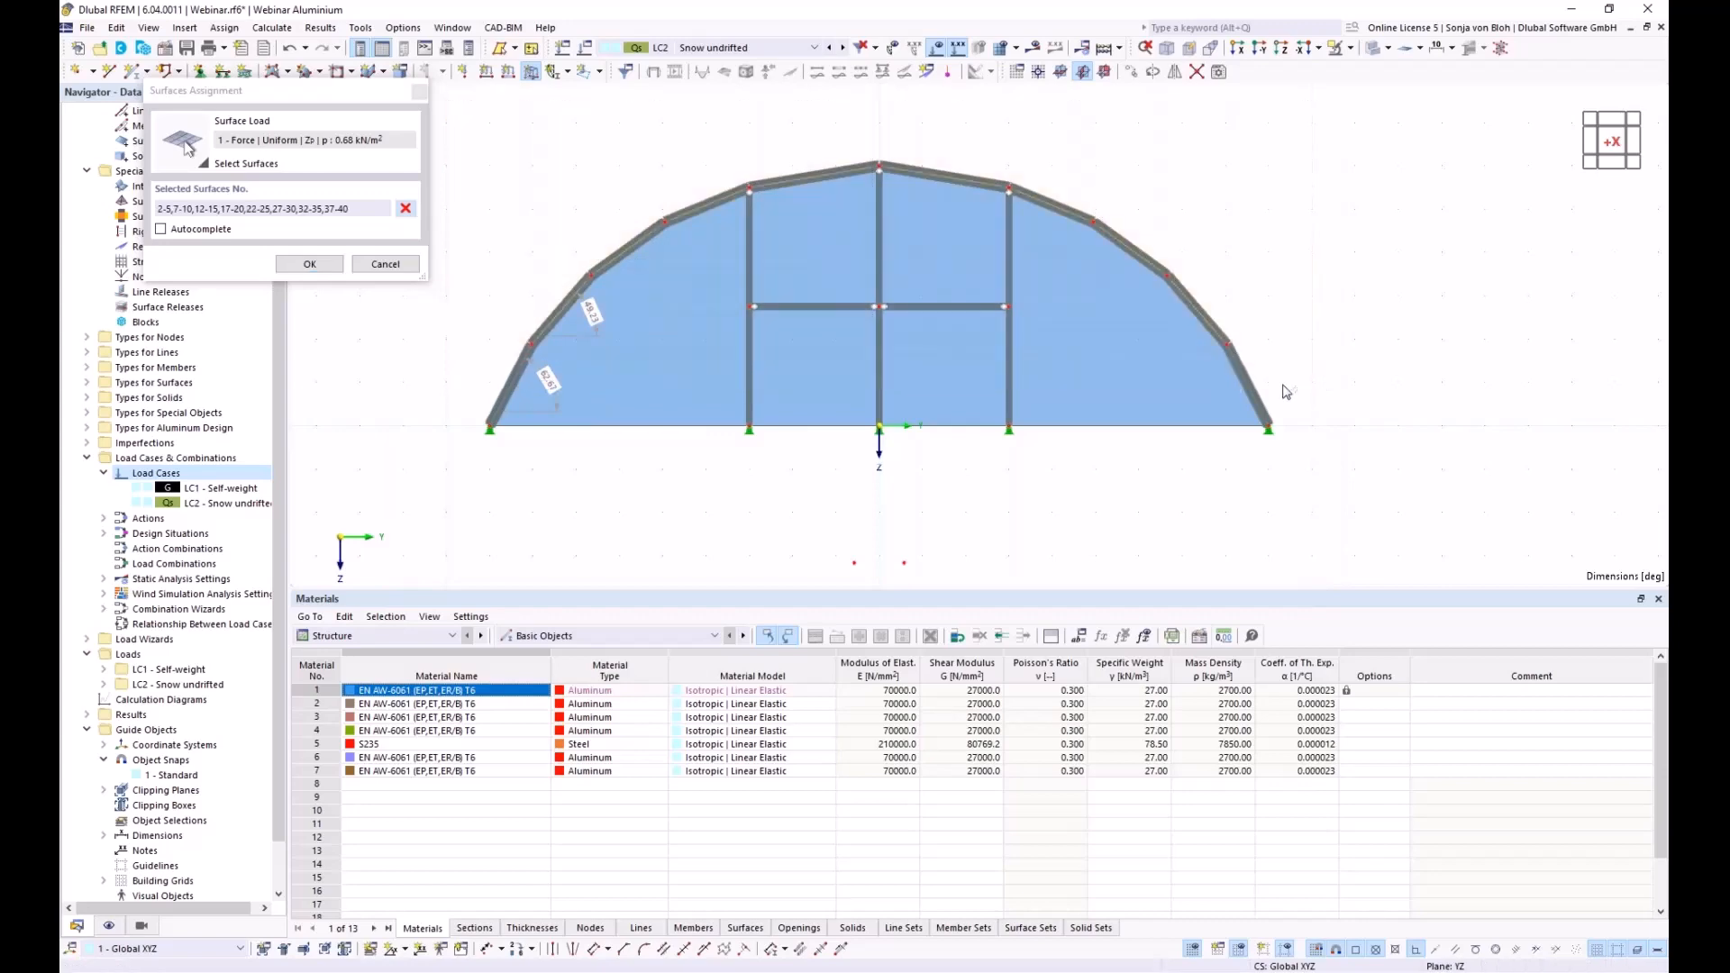
pyautogui.moveTo(1120, 481)
pyautogui.keyDown('ctrl'); pyautogui.mouseDown(button='middle')
pyautogui.moveTo(1015, 544)
pyautogui.moveTo(1043, 468)
pyautogui.moveTo(1095, 470)
pyautogui.mouseUp(button='middle'); pyautogui.keyUp('ctrl')
pyautogui.click(323, 265)
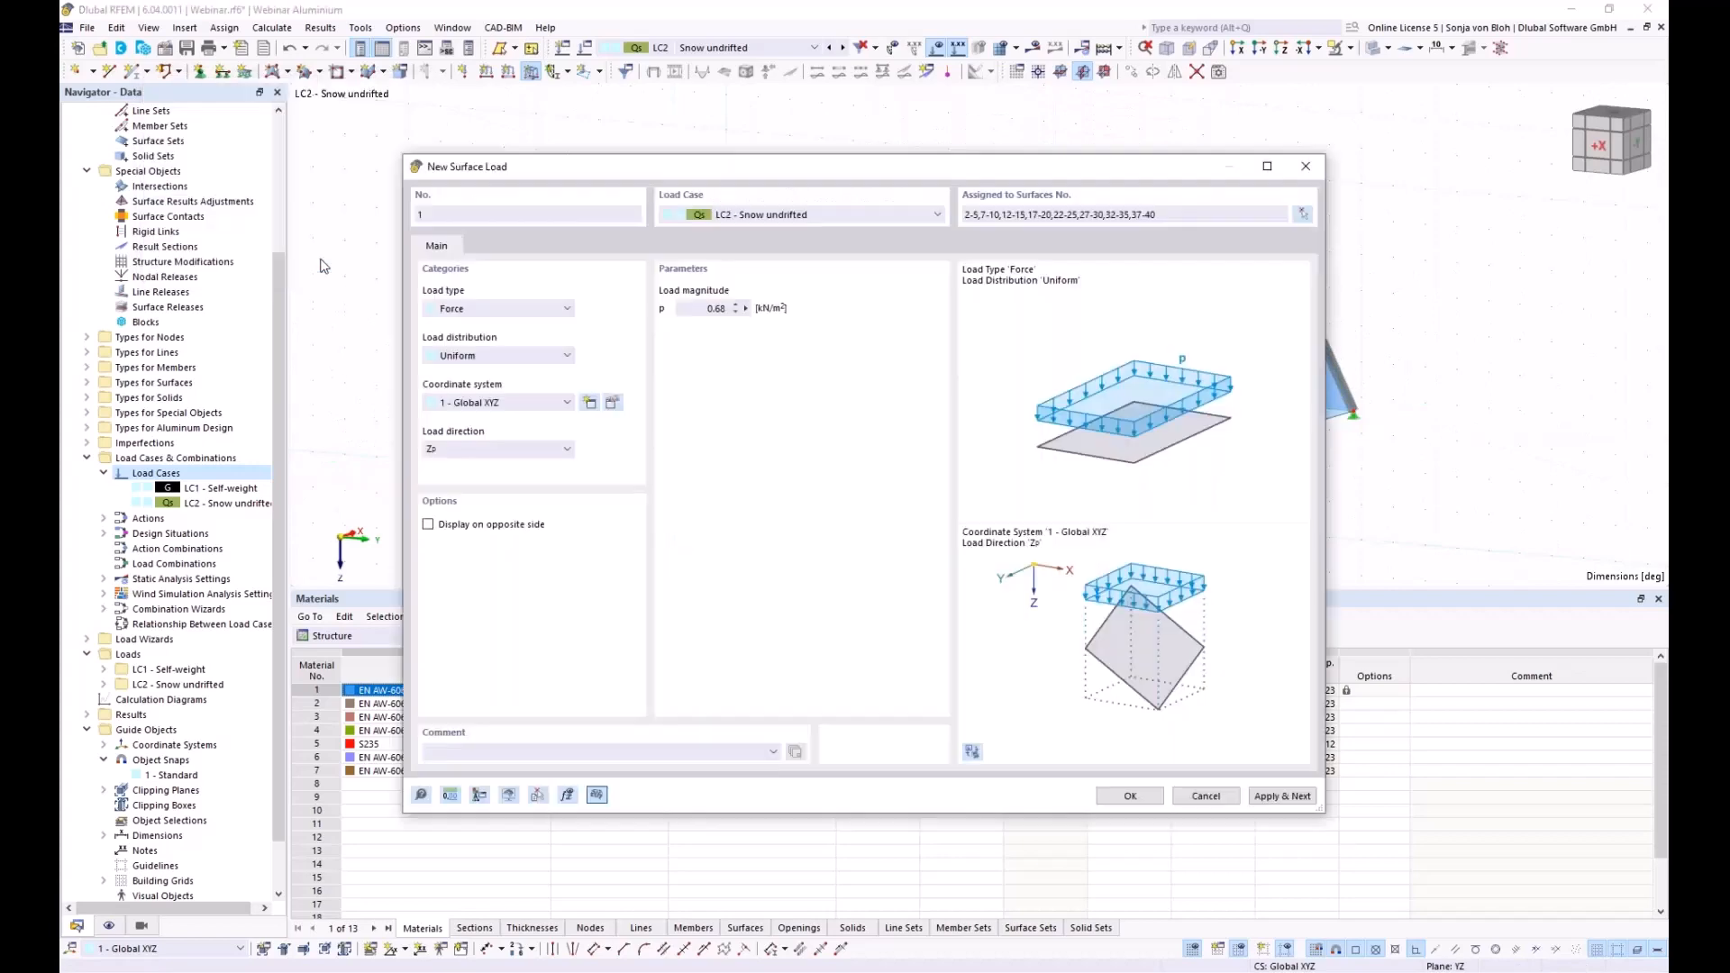
pyautogui.click(1130, 796)
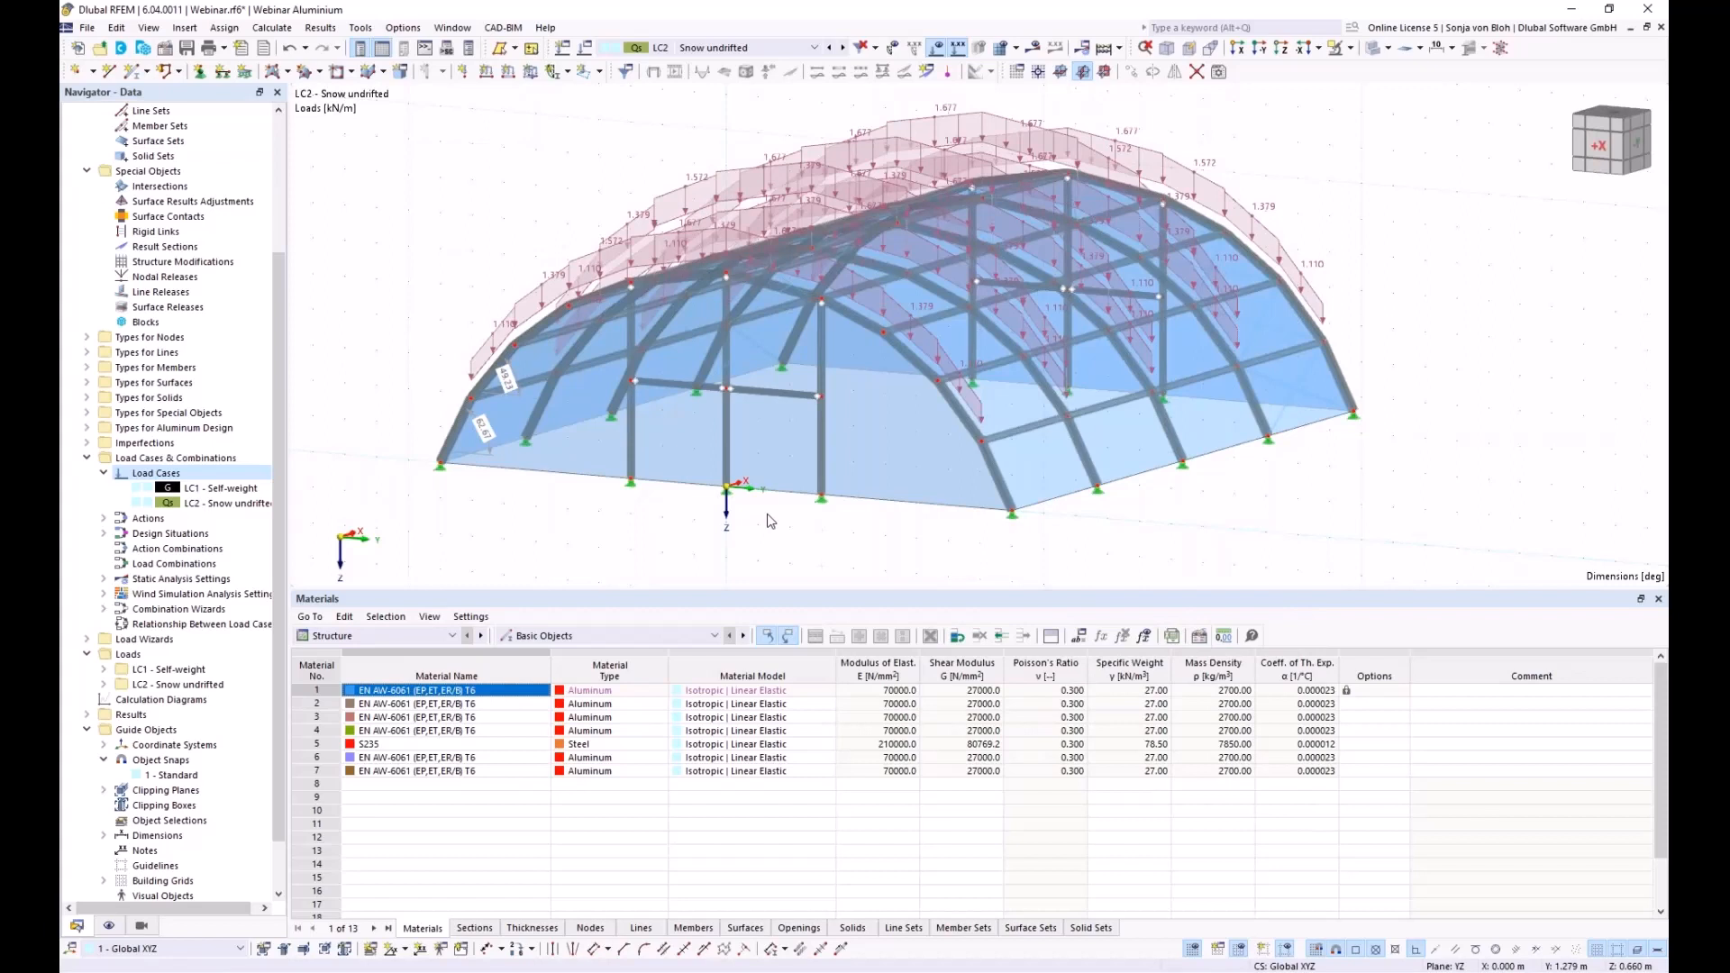
# Show the snow loads distributed from surface 21 onto the roof members
pyautogui.rightClick(1032, 470)
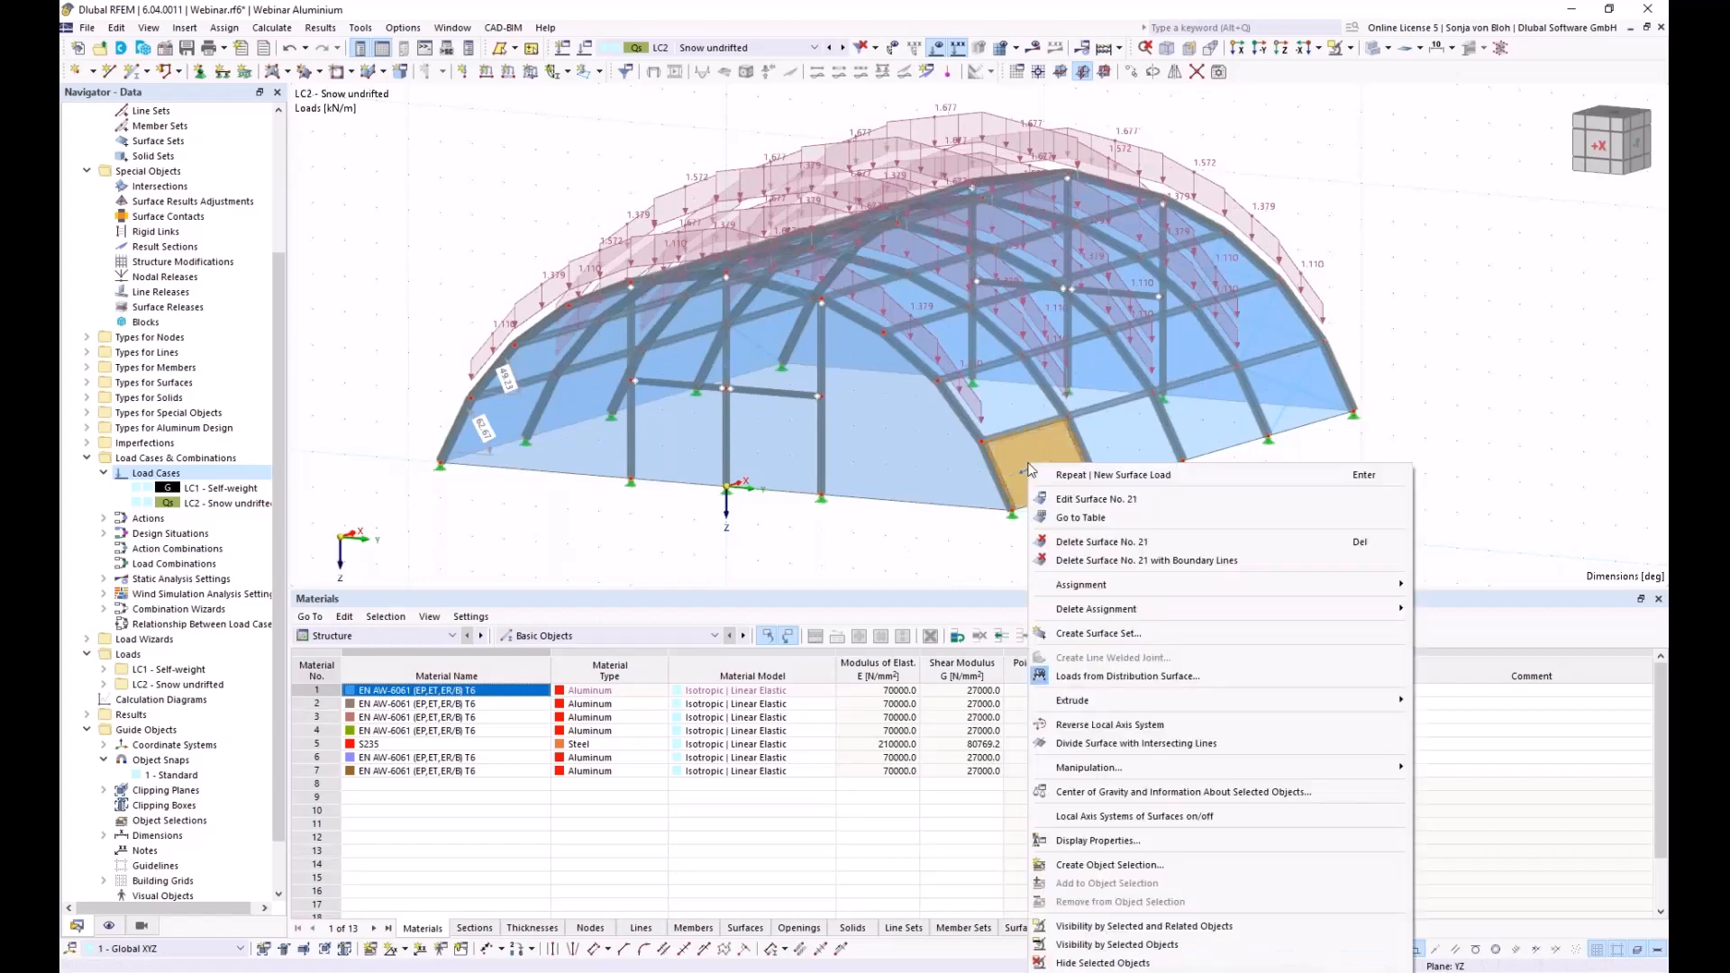
pyautogui.click(1071, 677)
pyautogui.keyDown('ctrl'); pyautogui.moveTo(774, 559); pyautogui.dragTo(740, 581, button='middle'); pyautogui.keyUp('ctrl')
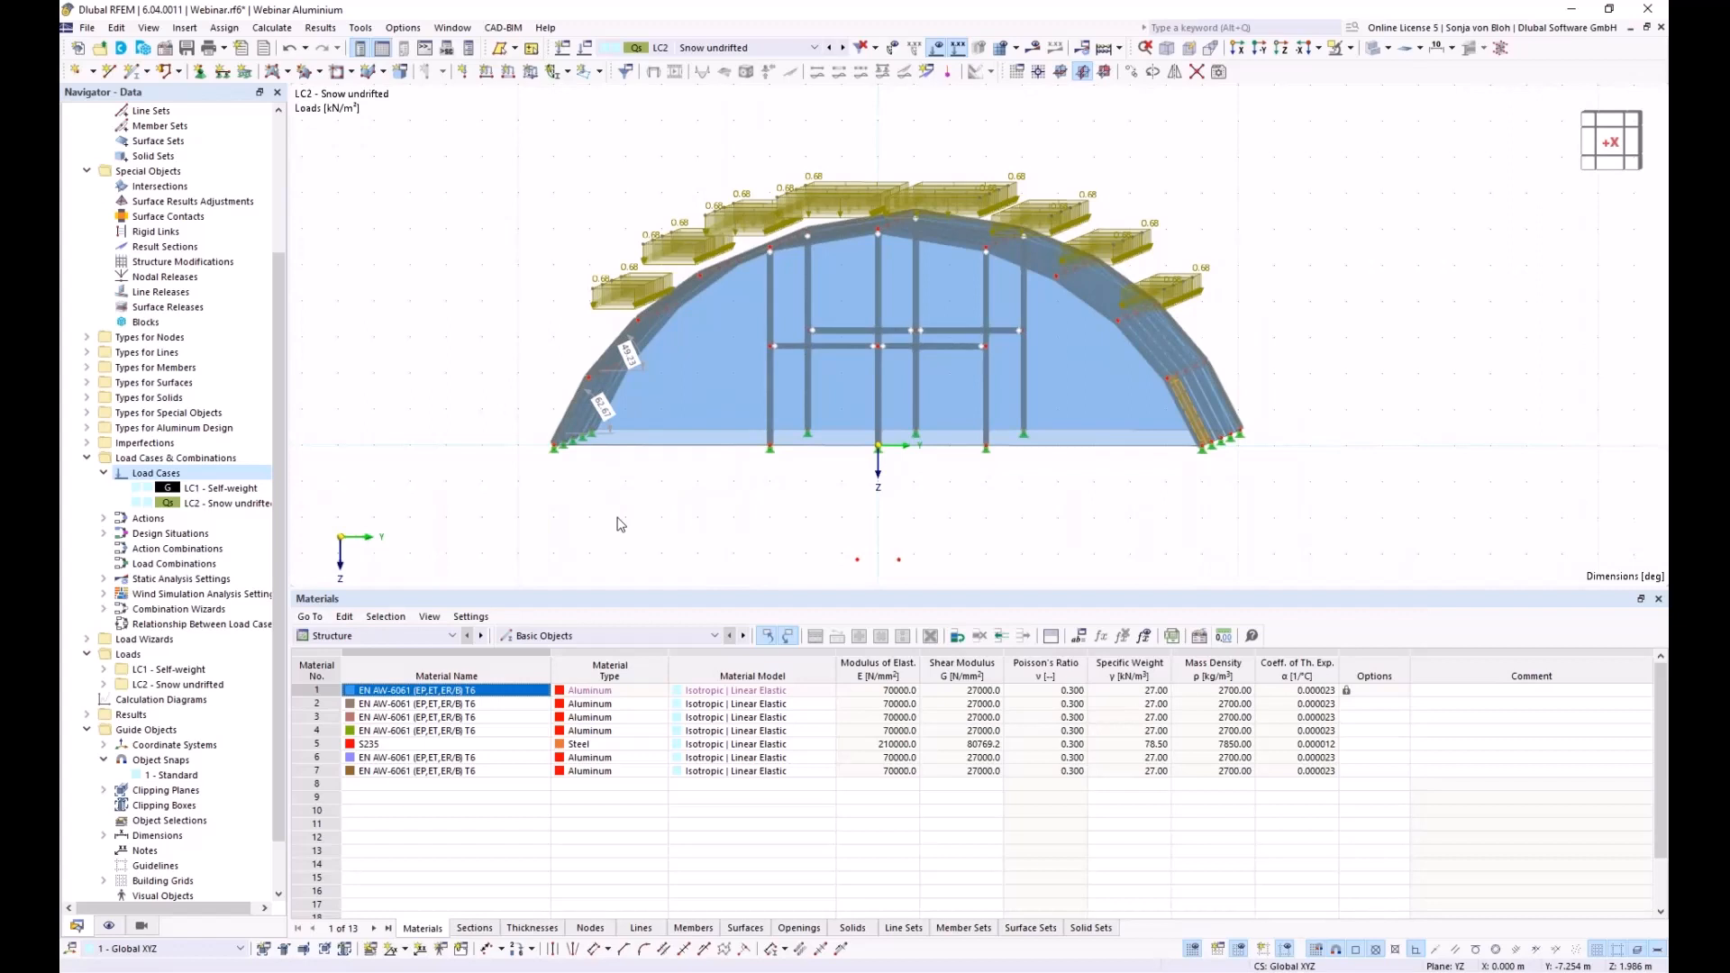
# Add a new load case LC3 named 'Snow drifted'
pyautogui.rightClick(157, 475)
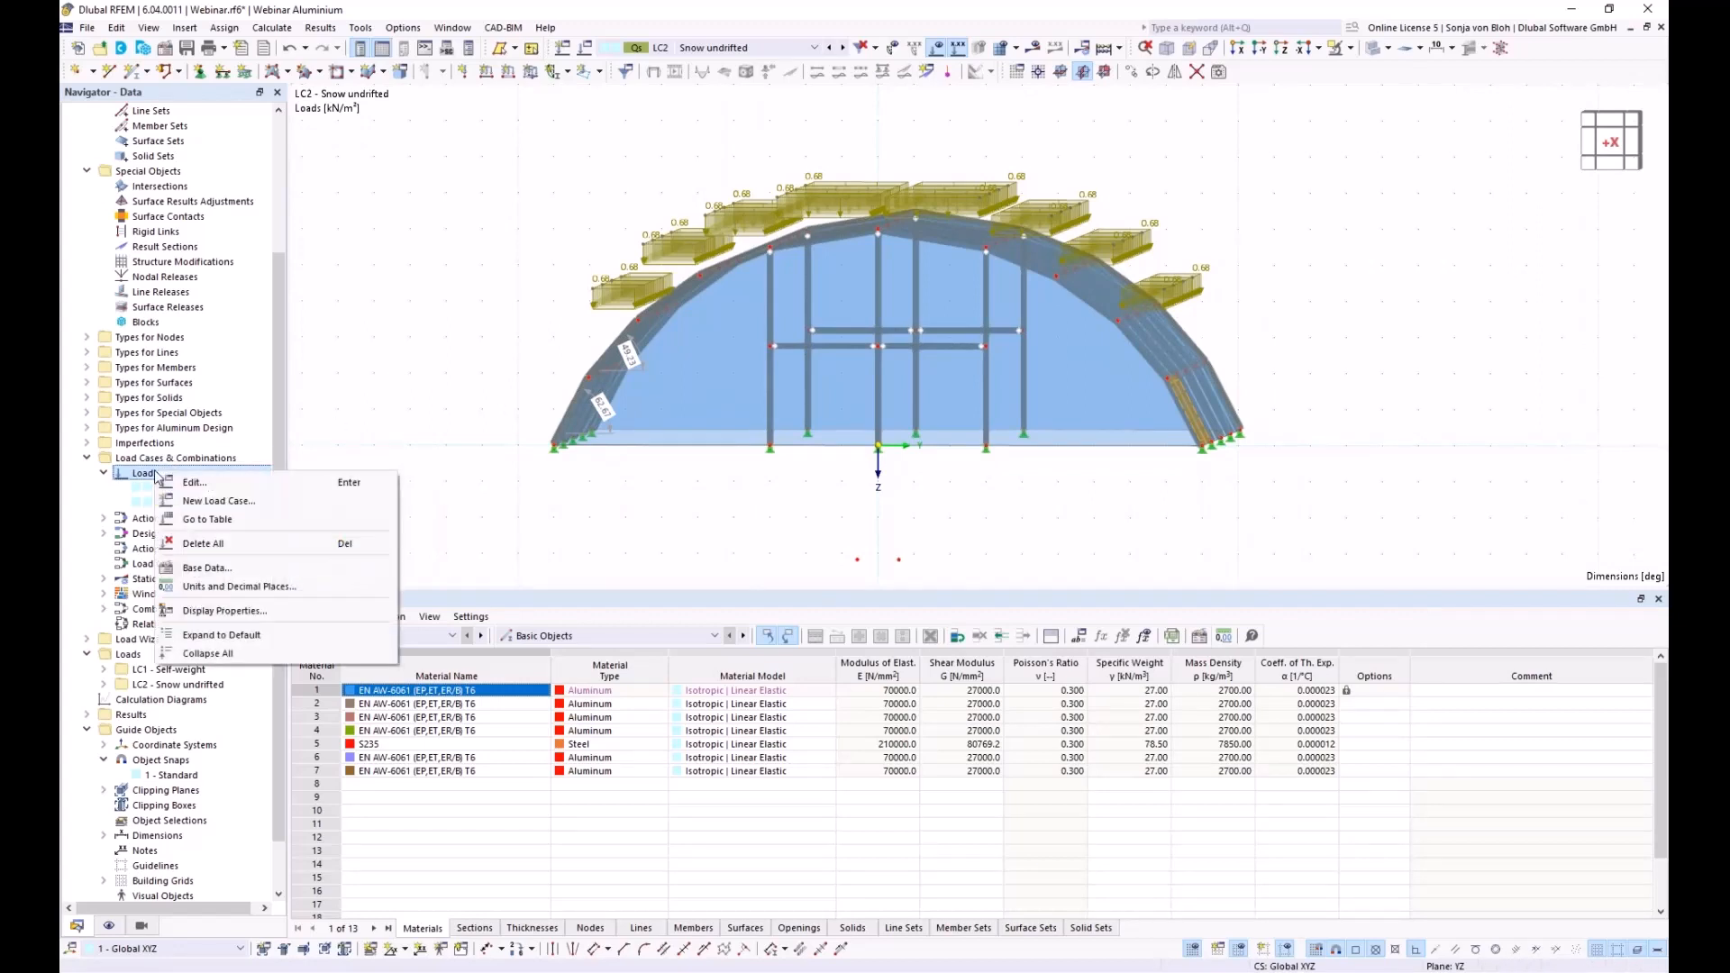
pyautogui.click(192, 501)
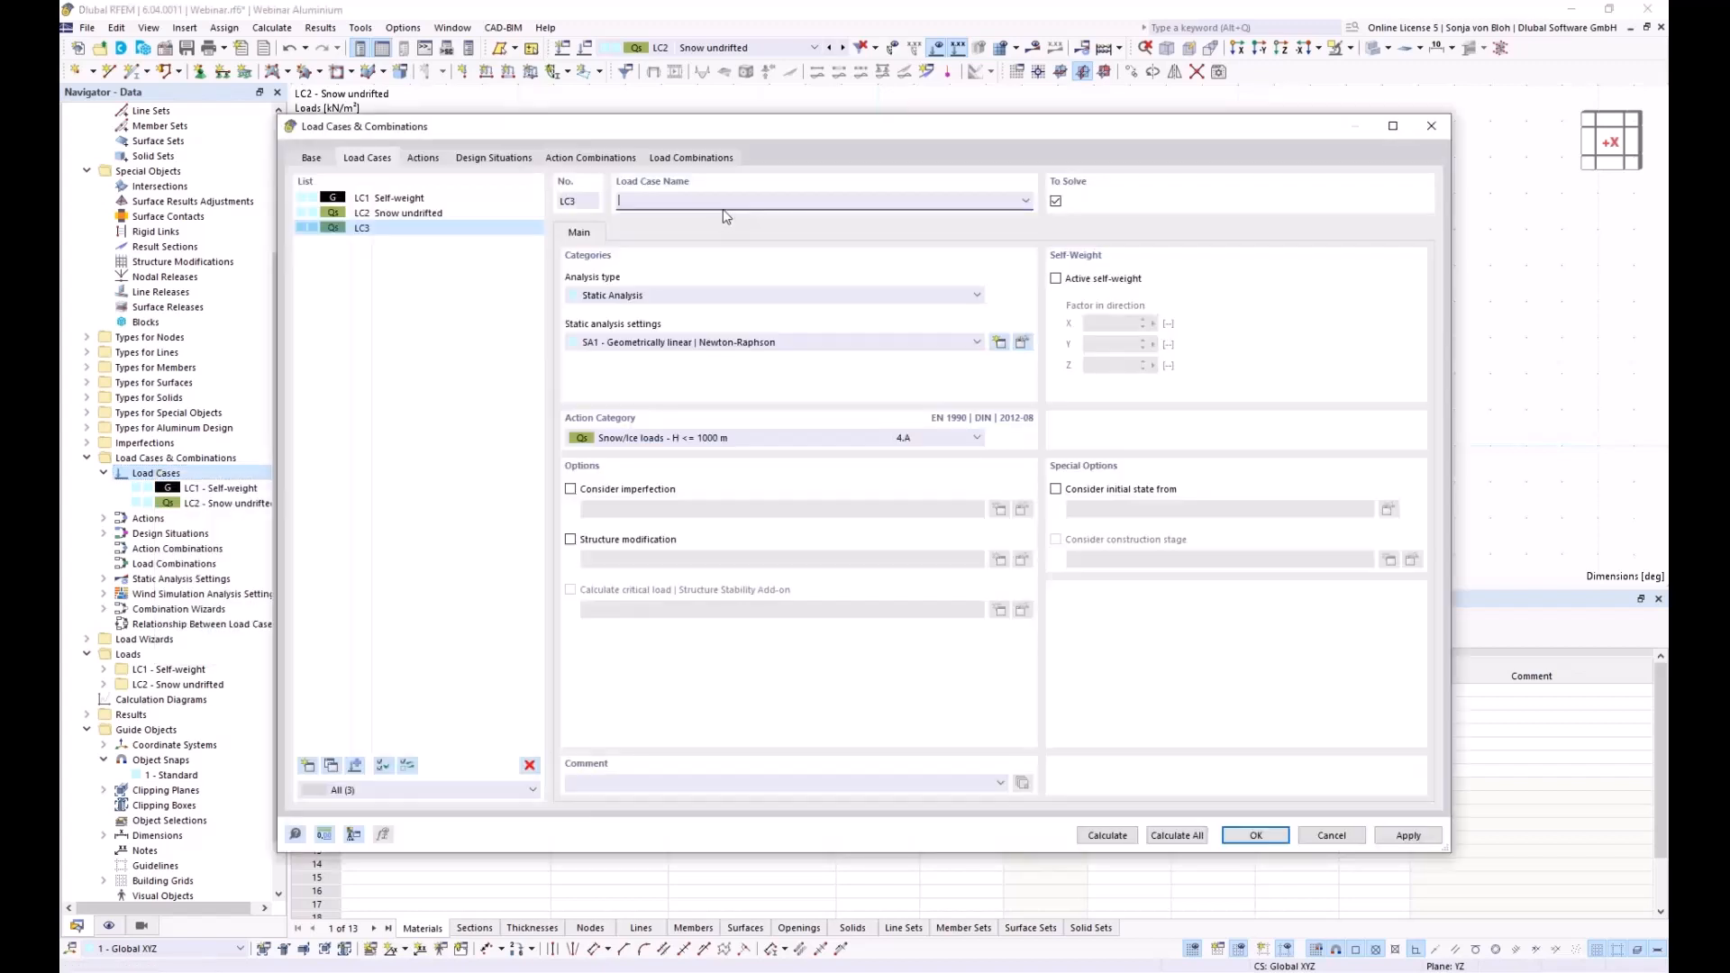
pyautogui.write('Snow drifted')
pyautogui.click(1261, 837)
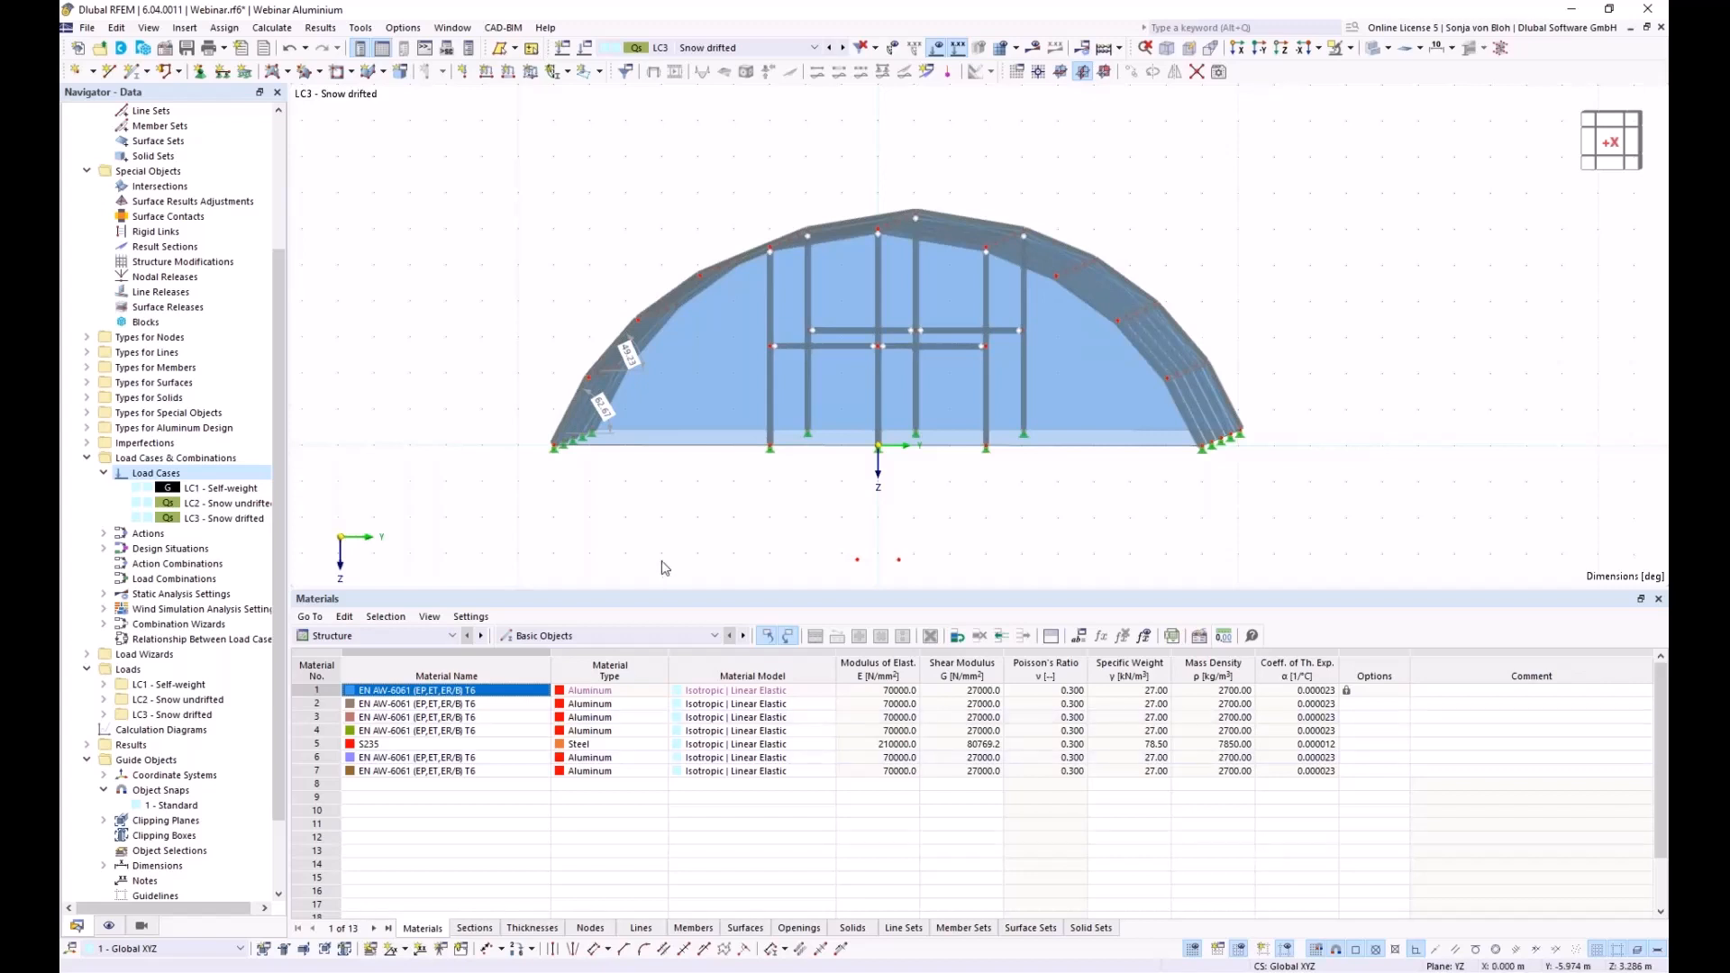
# Draw a new line across the hall between roof arch nodes, cancelling a second unfinished line
pyautogui.keyDown('ctrl'); pyautogui.moveTo(681, 551); pyautogui.dragTo(632, 569, button='middle'); pyautogui.keyUp('ctrl')
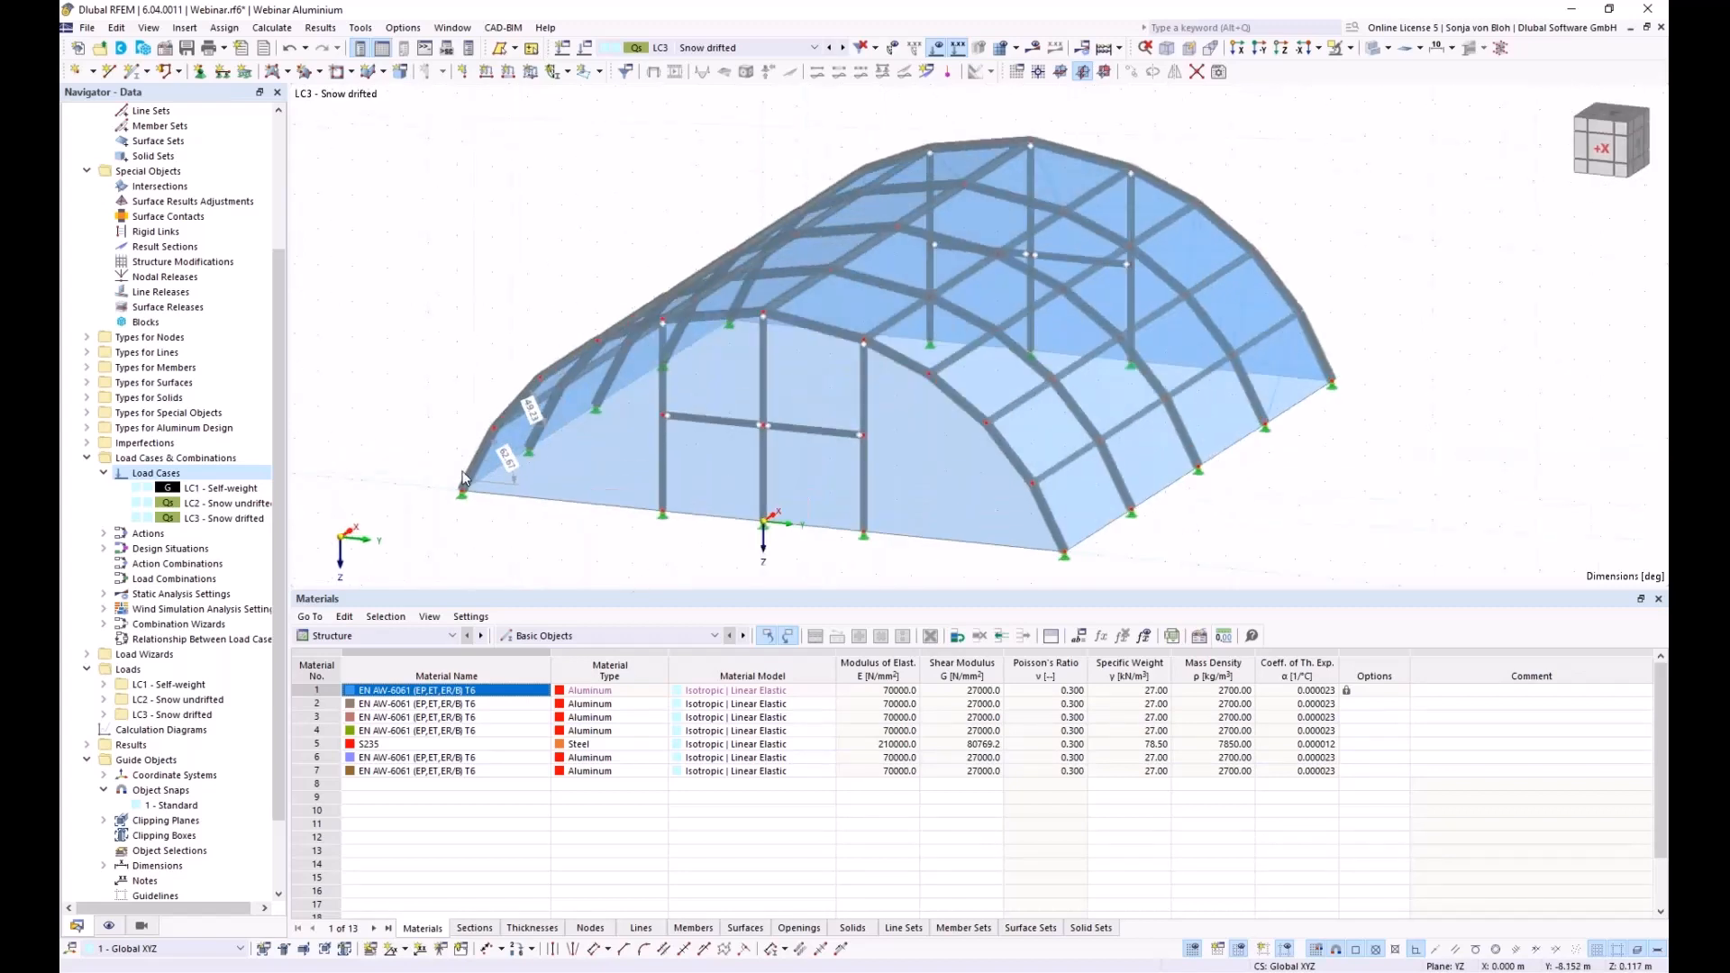
pyautogui.click(109, 72)
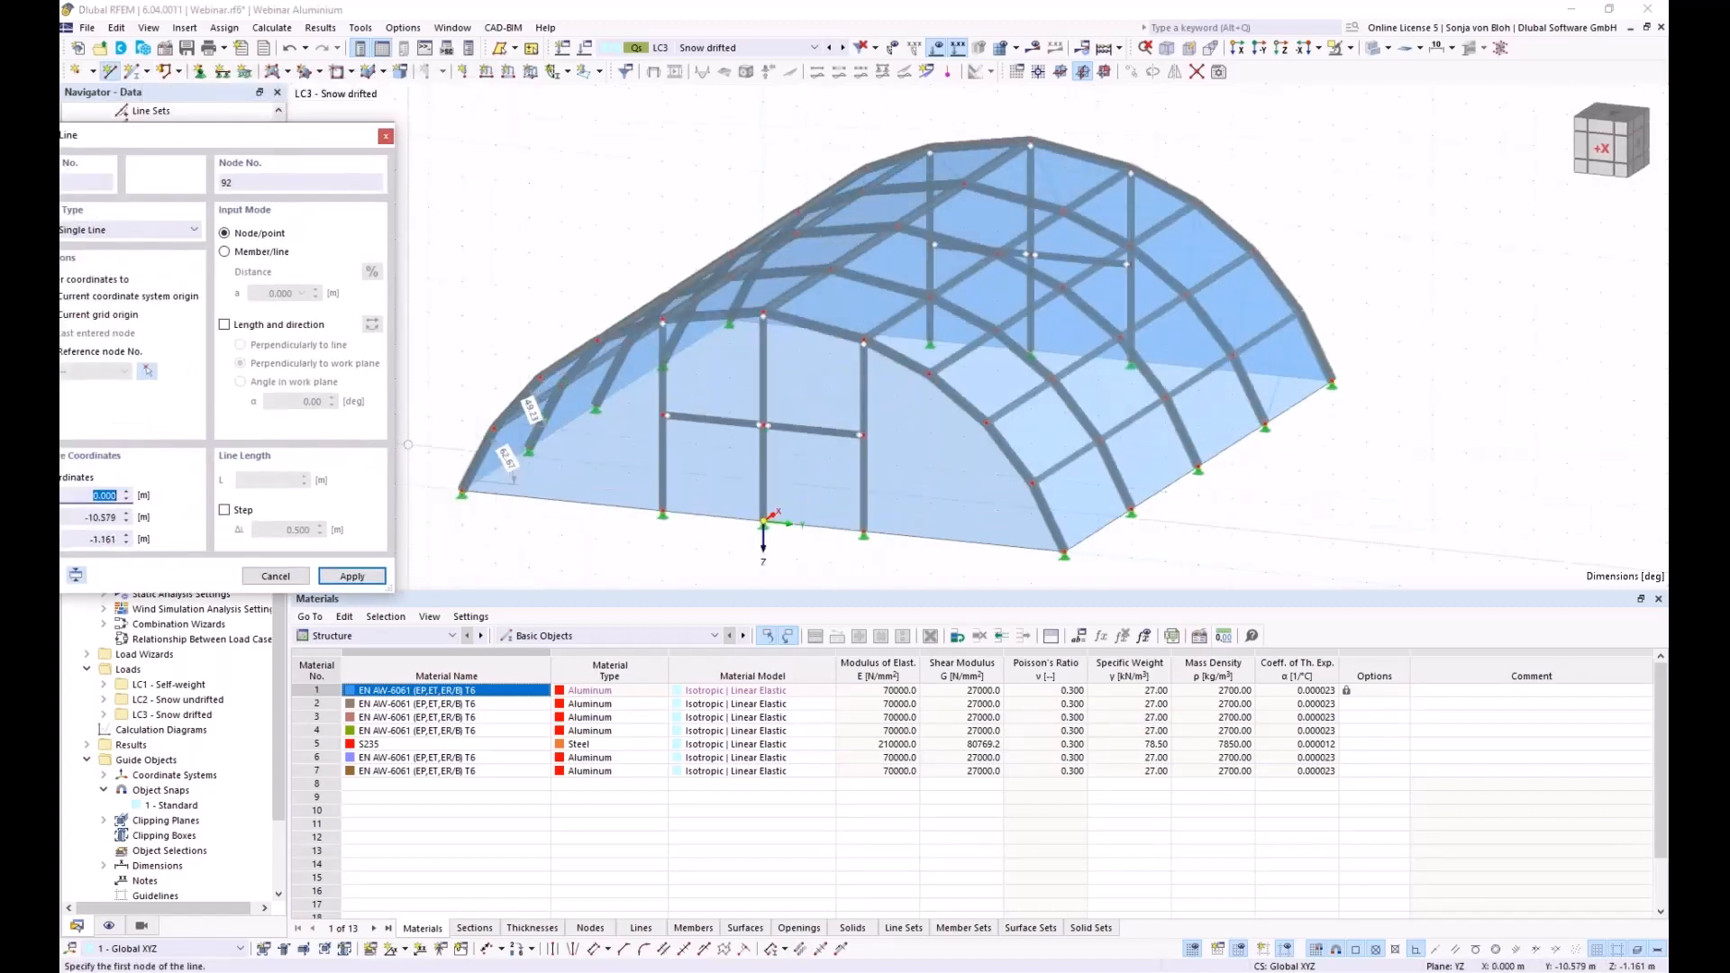
pyautogui.click(530, 405)
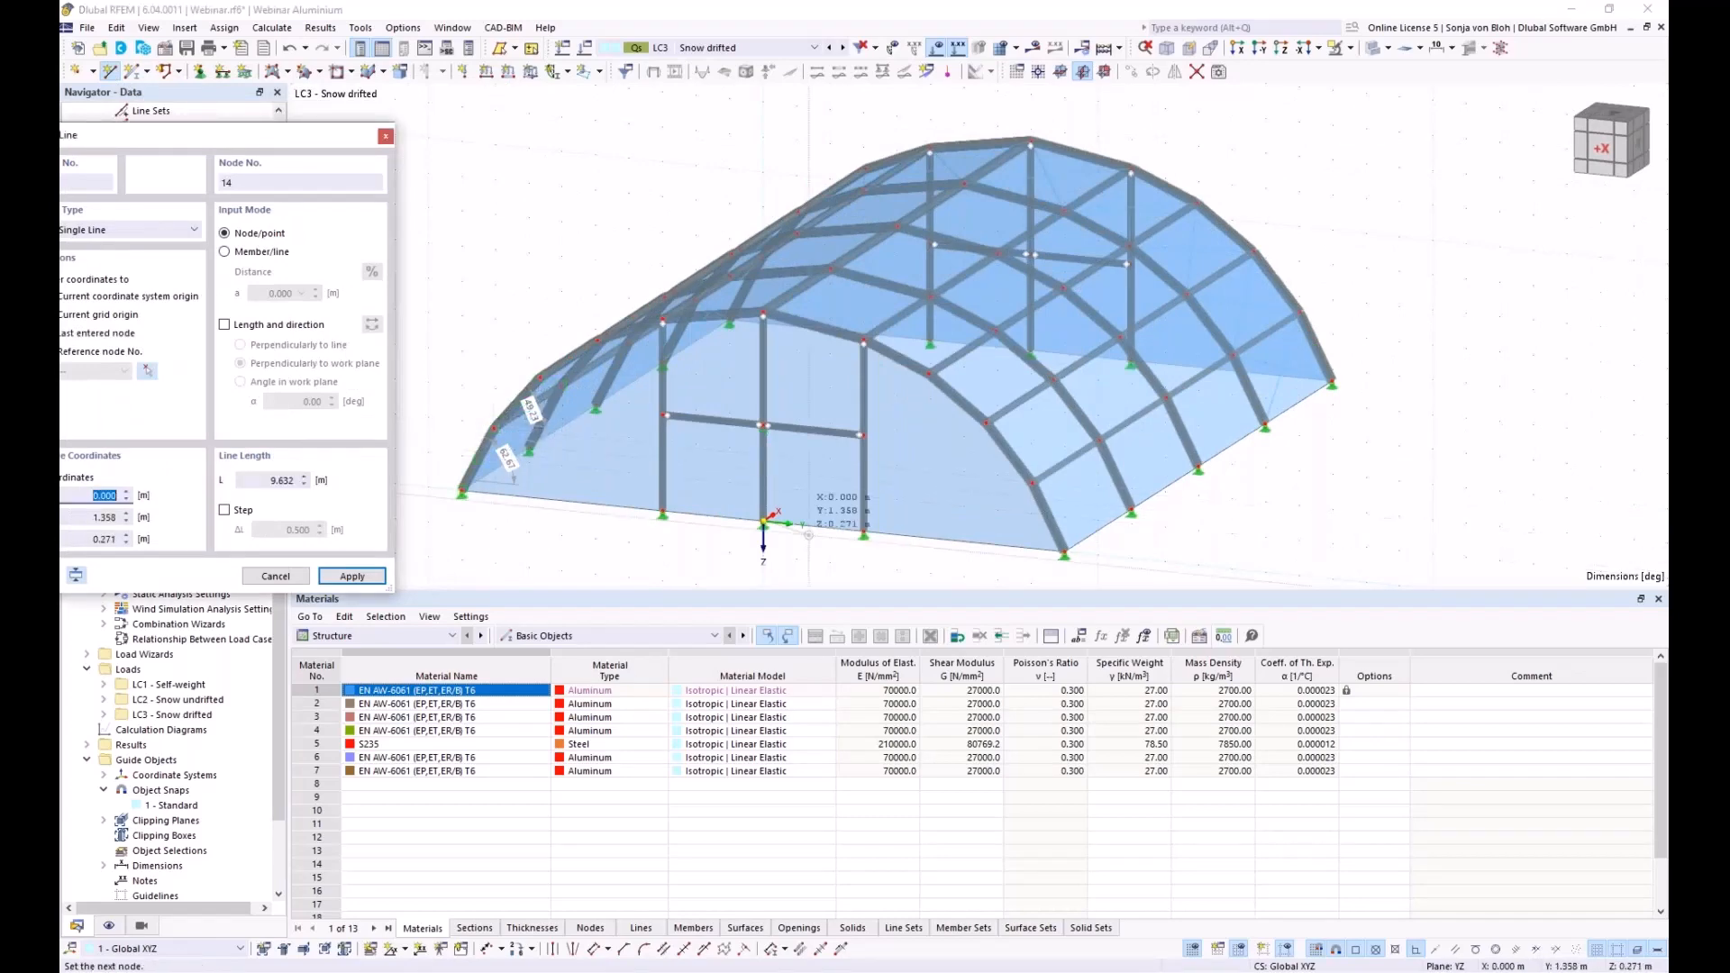
pyautogui.click(1032, 484)
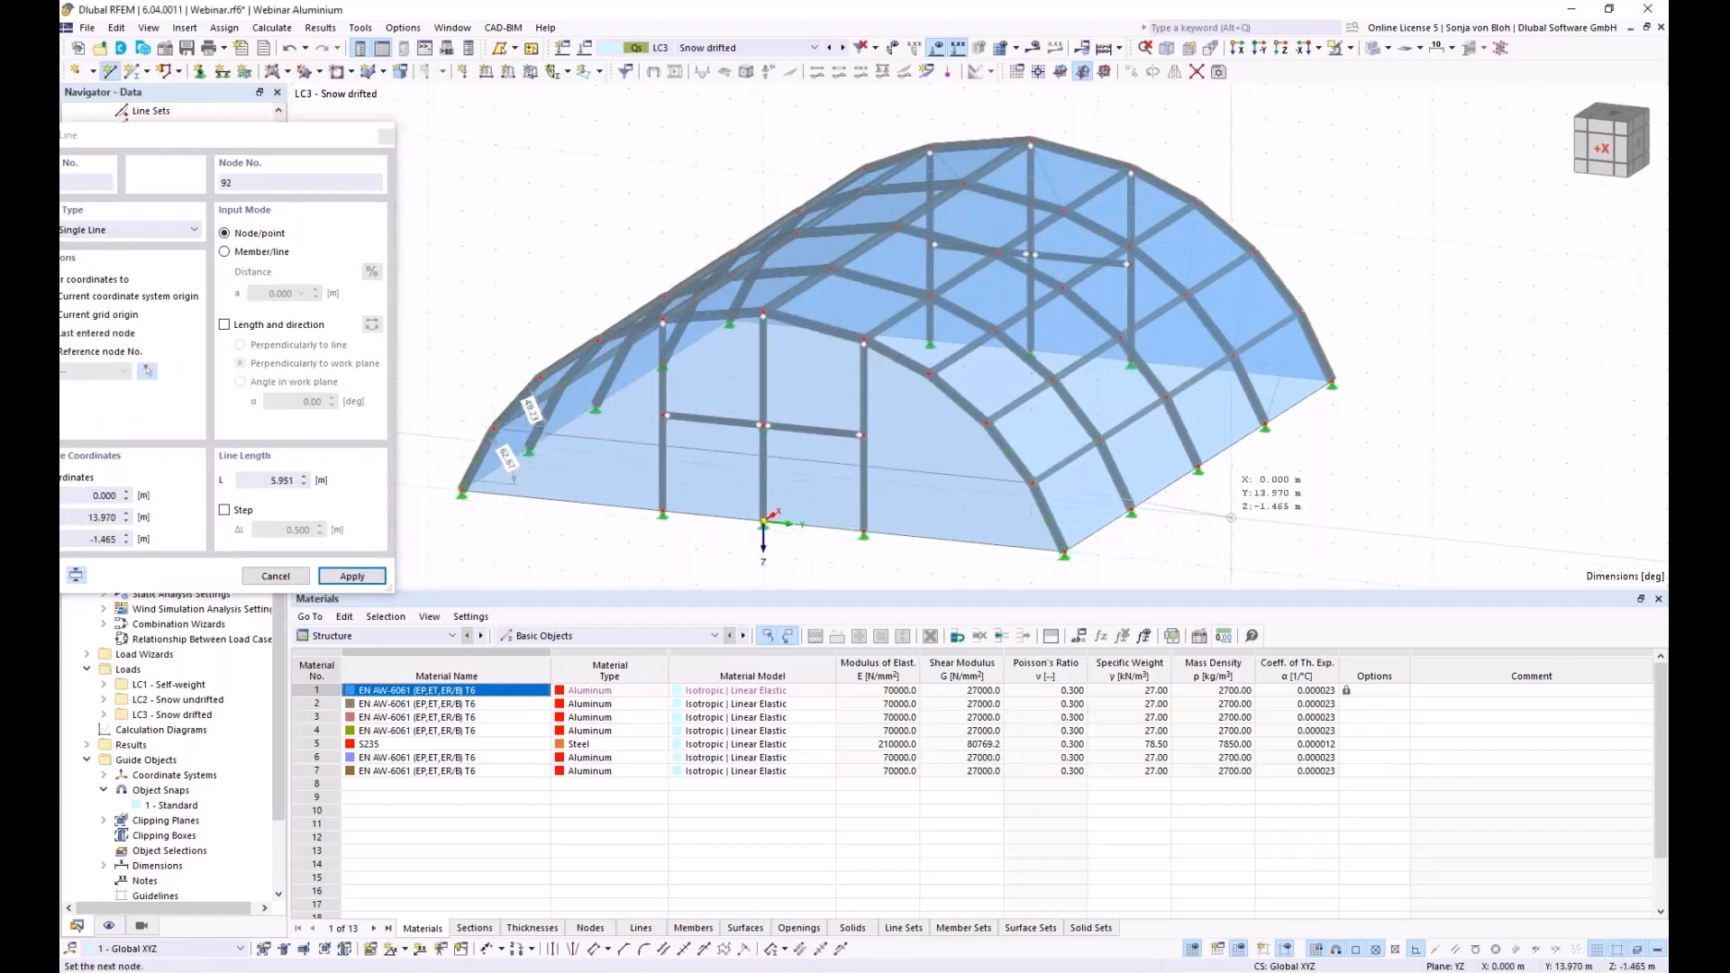
pyautogui.keyDown('ctrl'); pyautogui.moveTo(1346, 511); pyautogui.dragTo(906, 491, button='middle'); pyautogui.keyUp('ctrl')
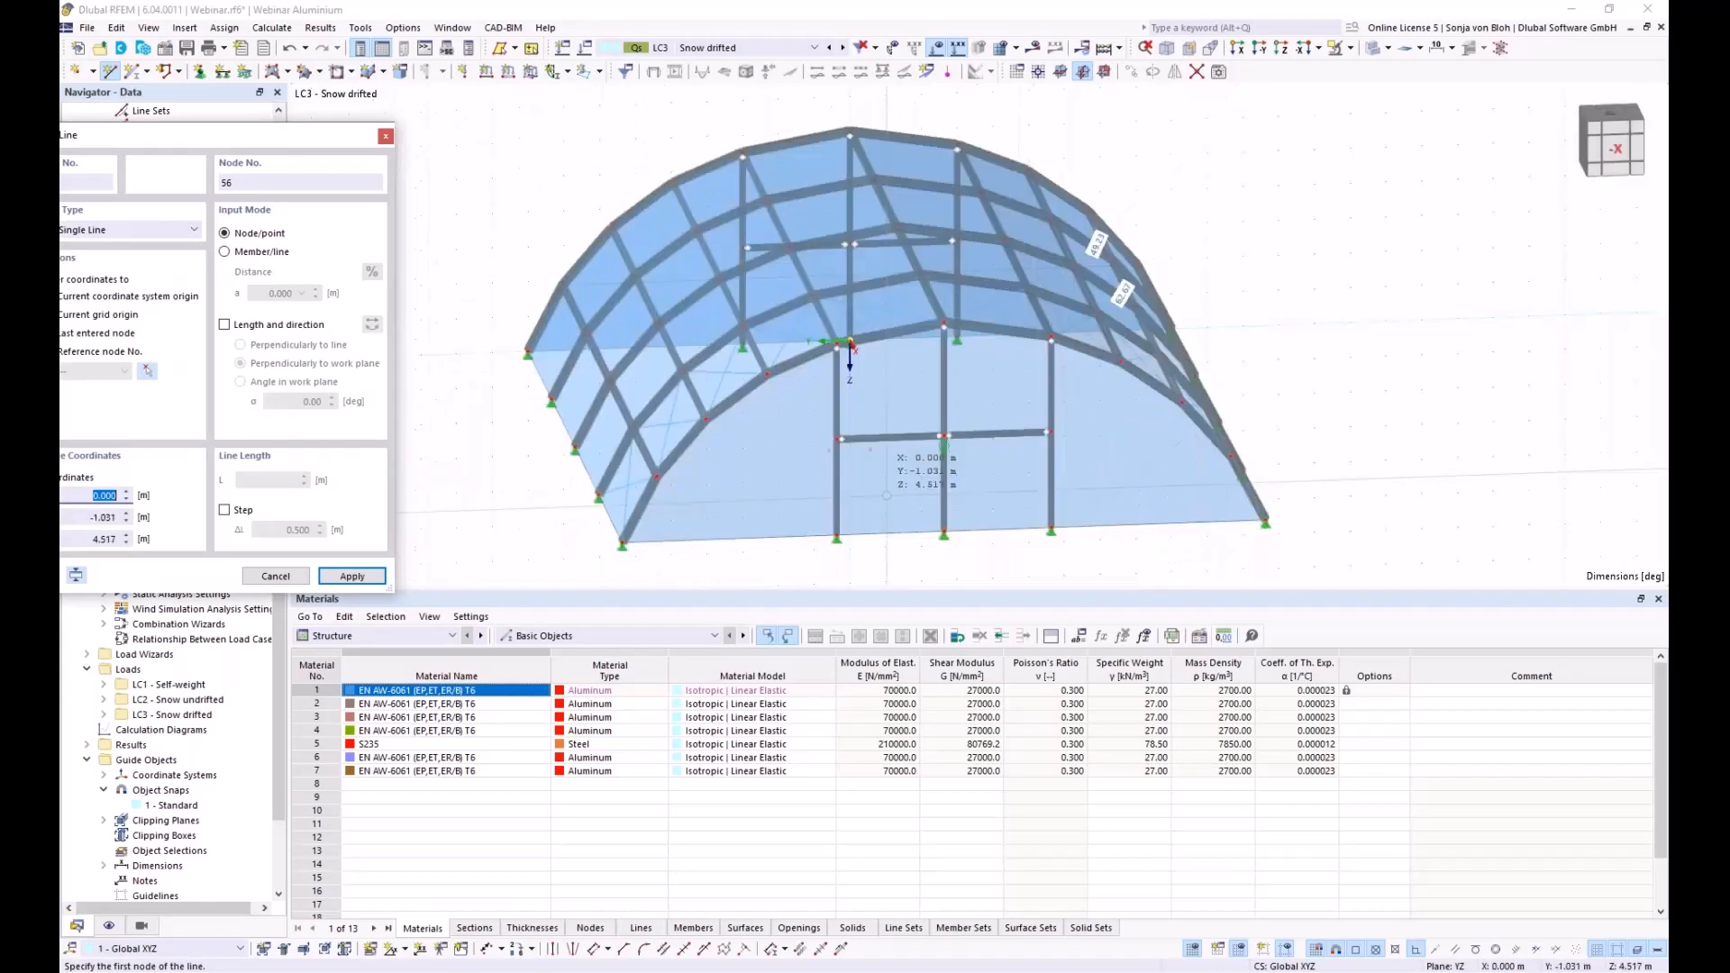
pyautogui.click(668, 423)
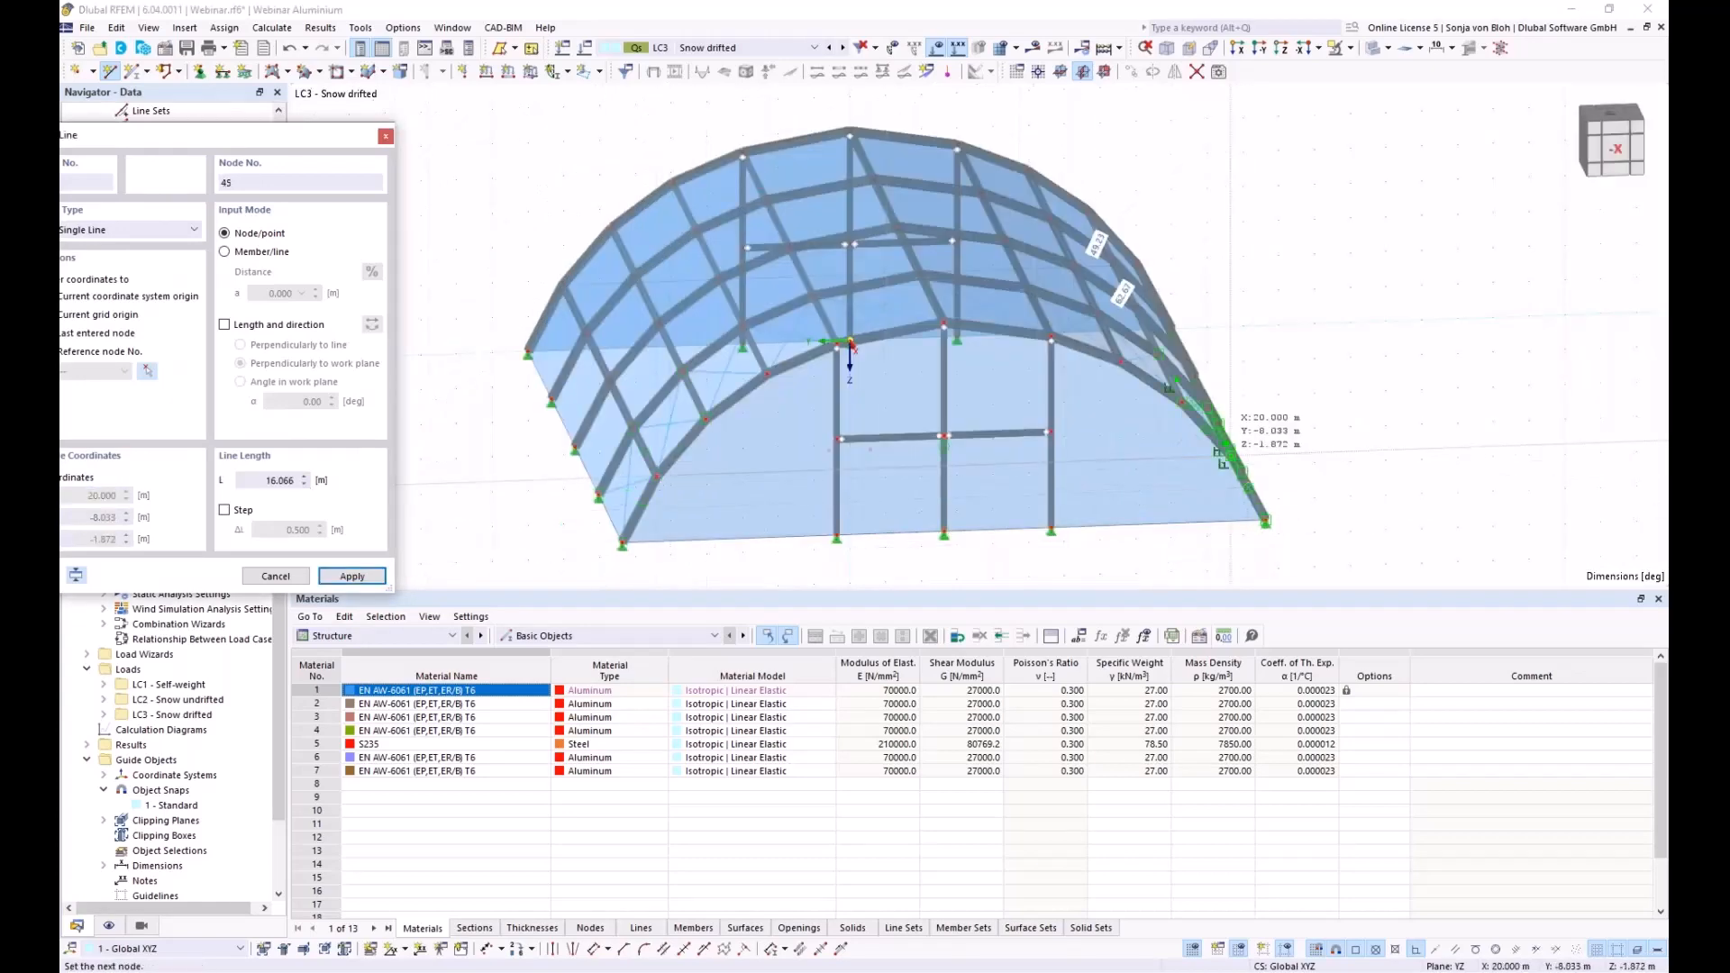
pyautogui.press('Escape')
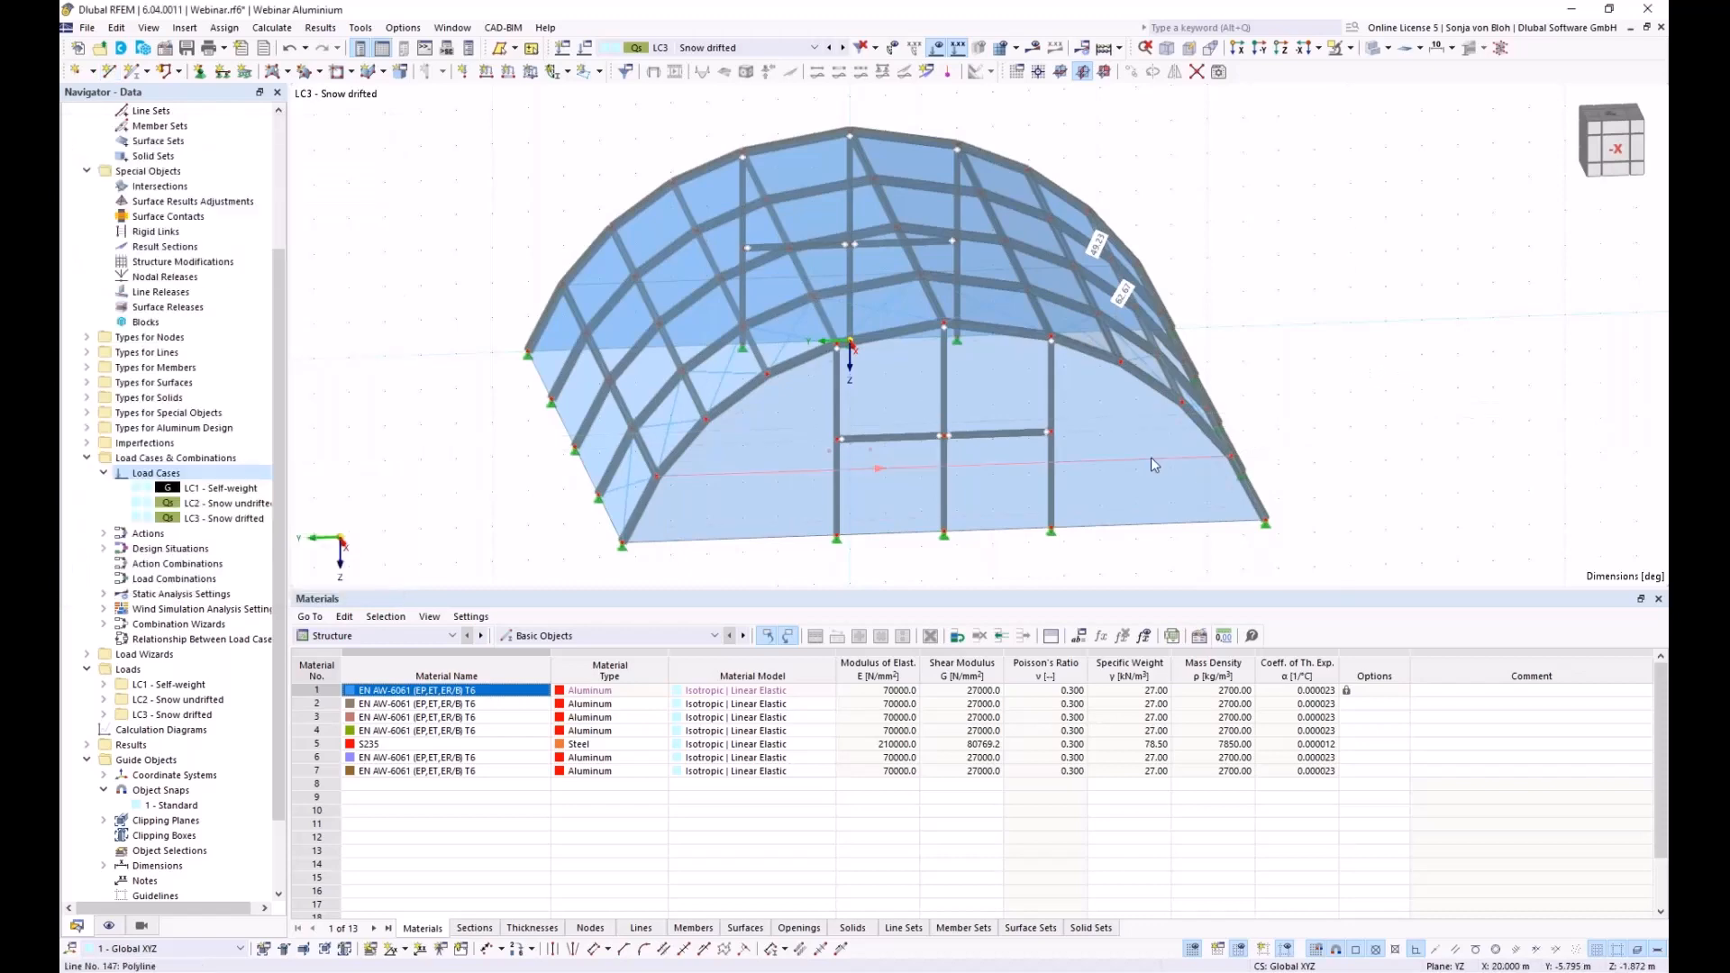
pyautogui.keyDown('ctrl'); pyautogui.moveTo(685, 518); pyautogui.dragTo(944, 459, button='middle'); pyautogui.keyUp('ctrl')
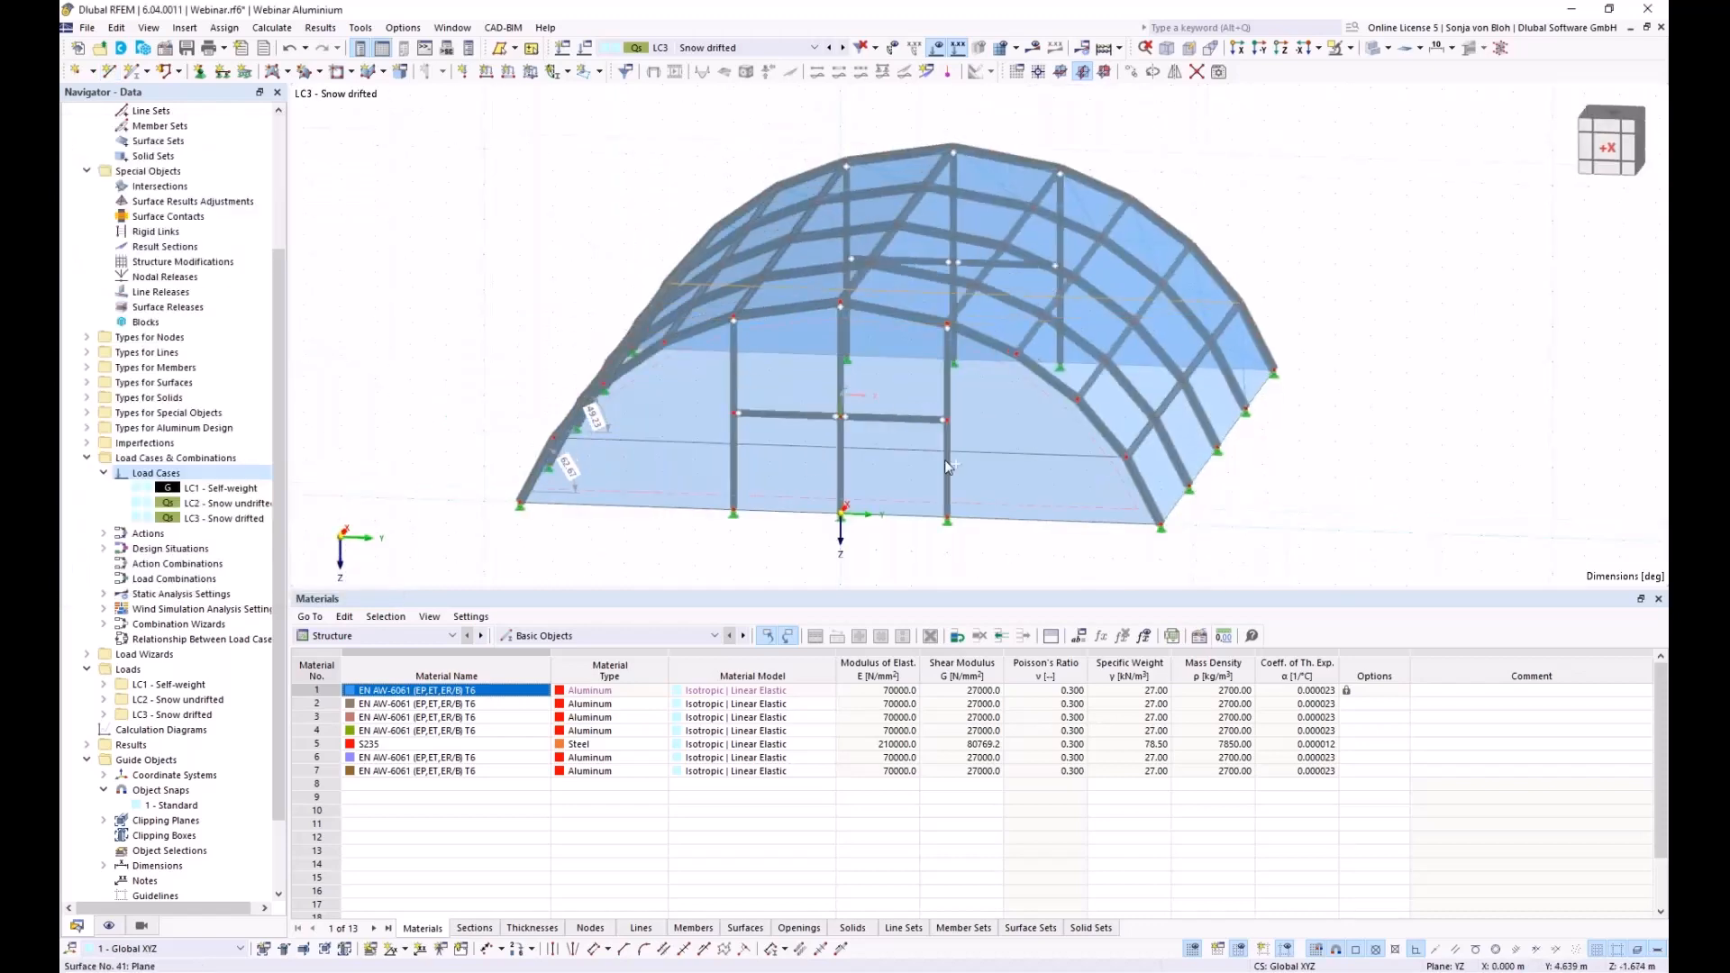
# Divide lines 146 and 147 with 3 intermediate nodes each, then view the hall along -X
pyautogui.rightClick(687, 445)
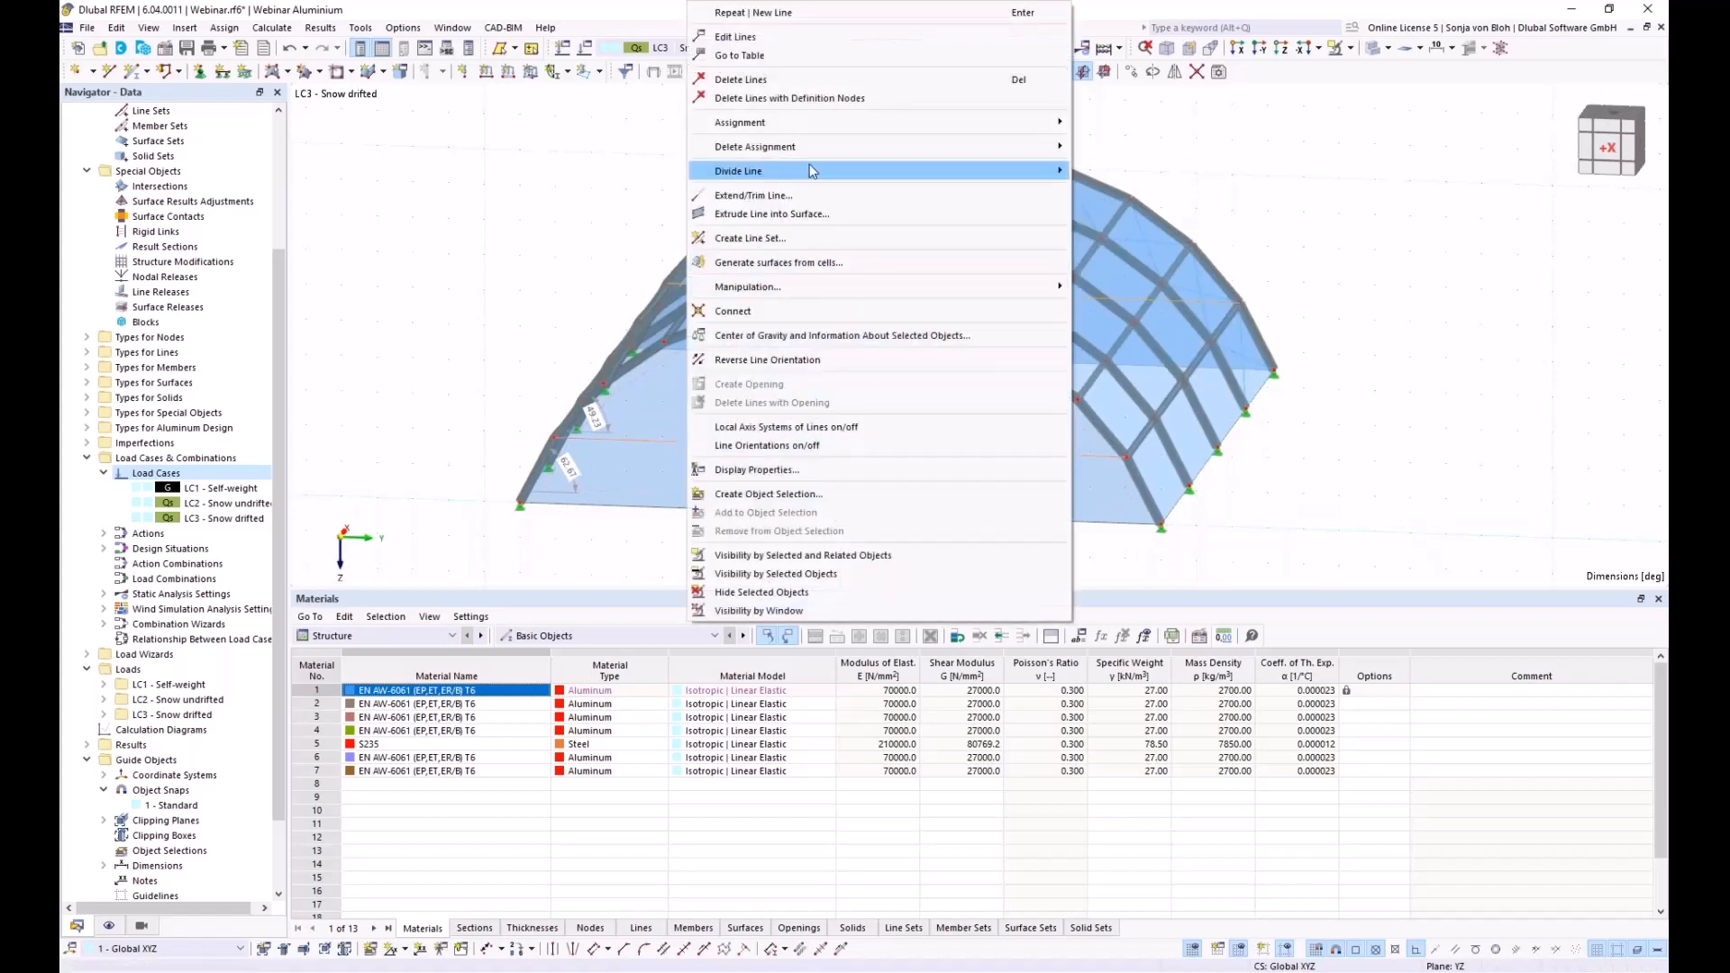
pyautogui.moveTo(809, 169)
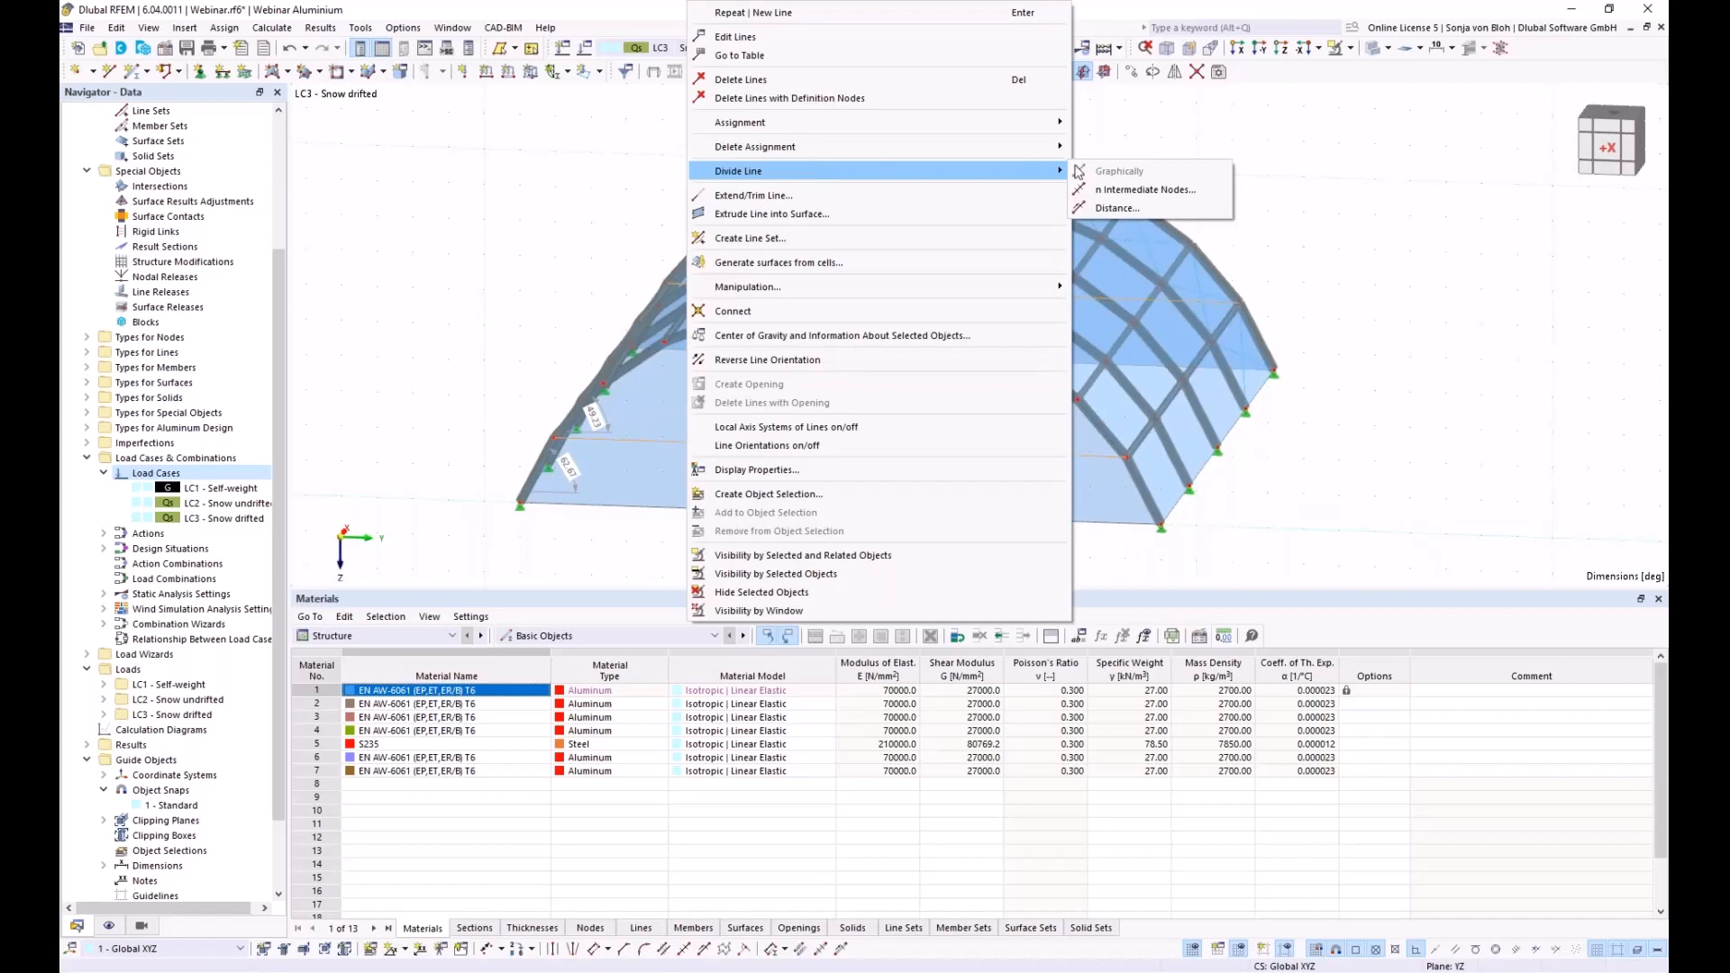
pyautogui.click(1138, 190)
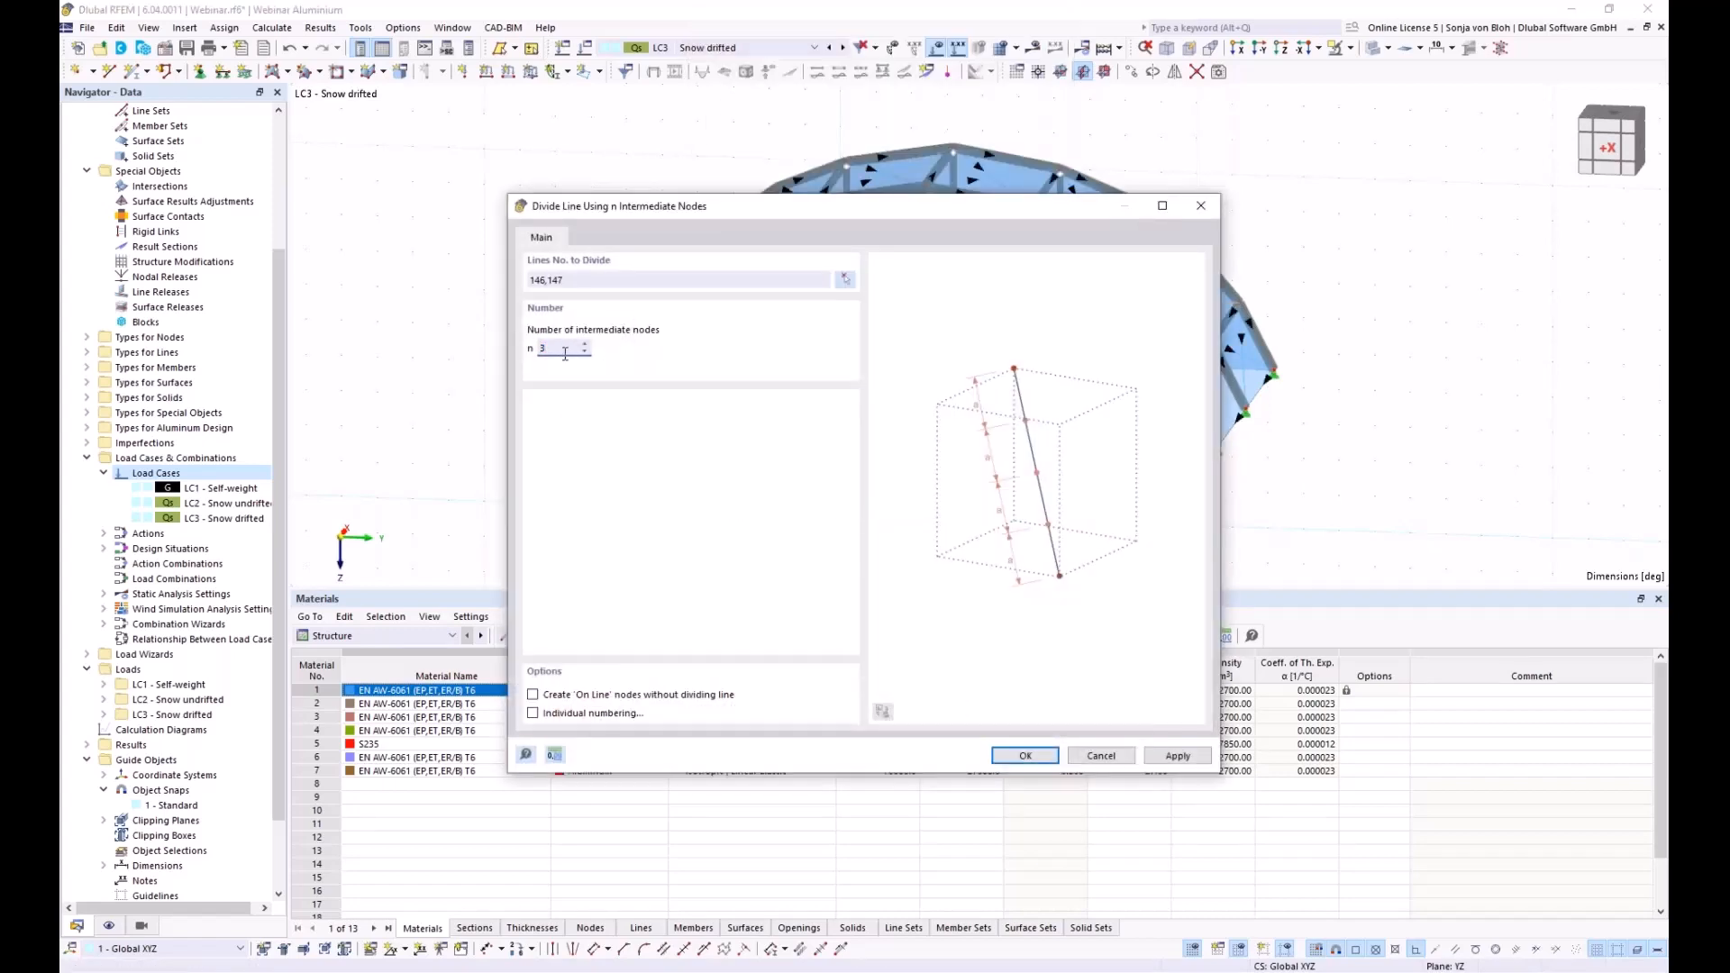
pyautogui.click(1007, 752)
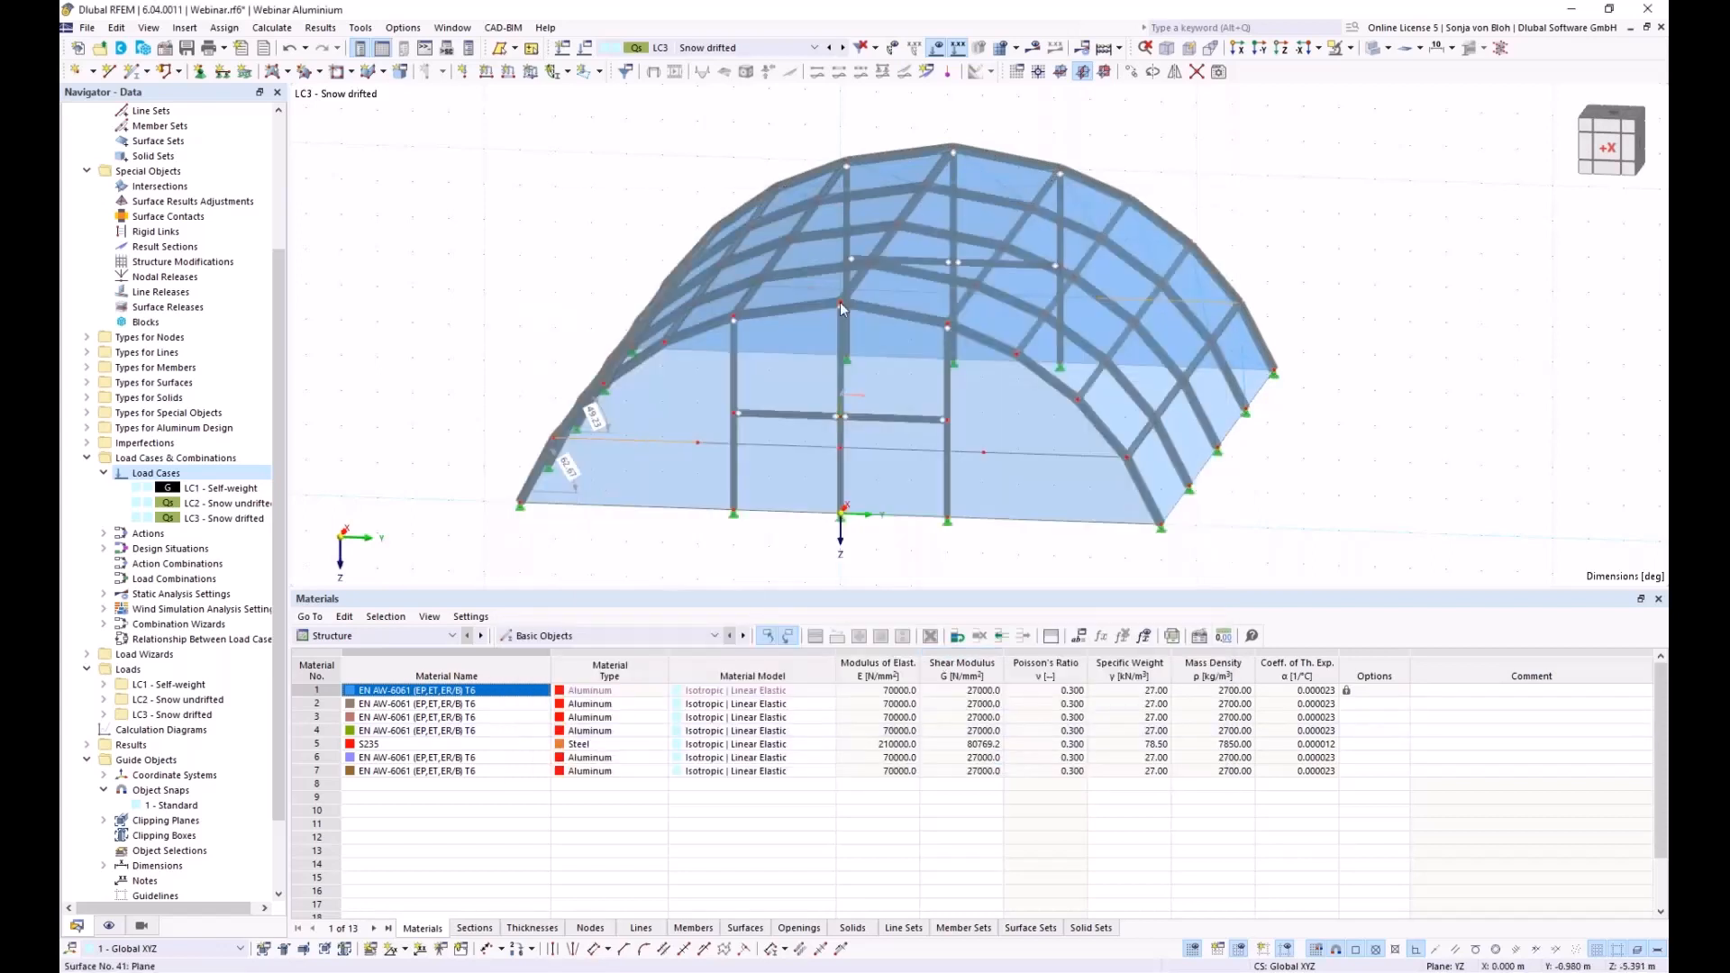
pyautogui.click(1237, 47)
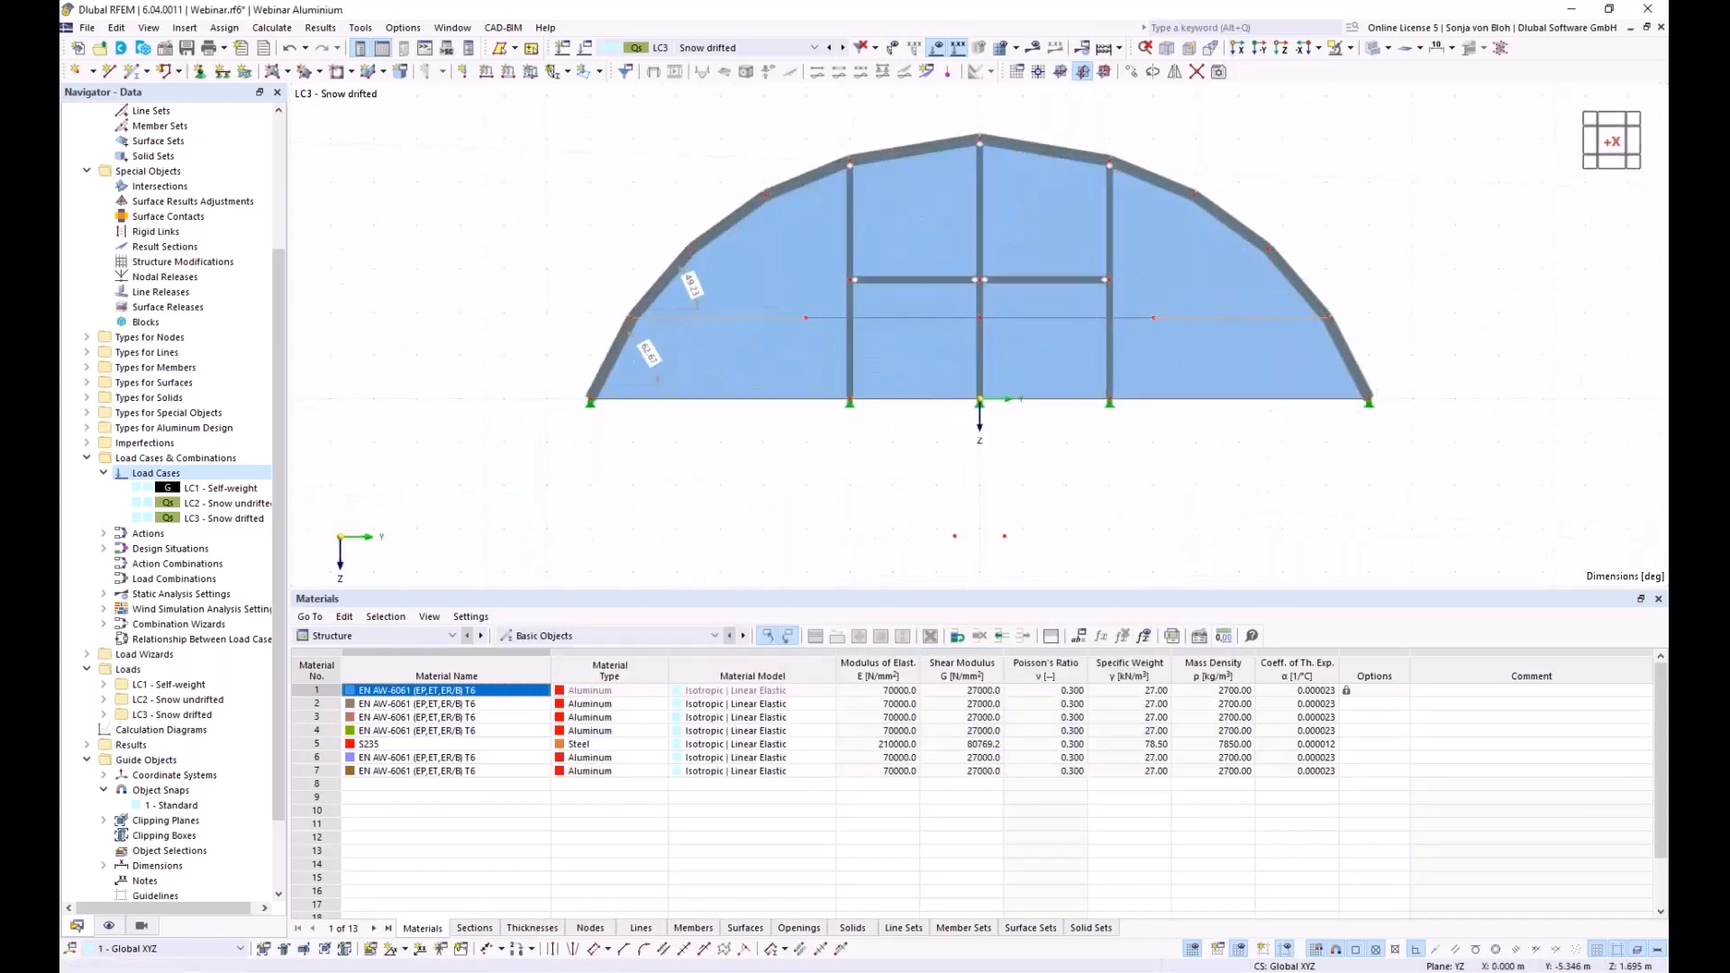
# Set up a free rectangular load linear in Y, direction Zp, with p2 = 1.70 kN/m²
pyautogui.moveTo(711, 491); pyautogui.dragTo(647, 533, button='middle')
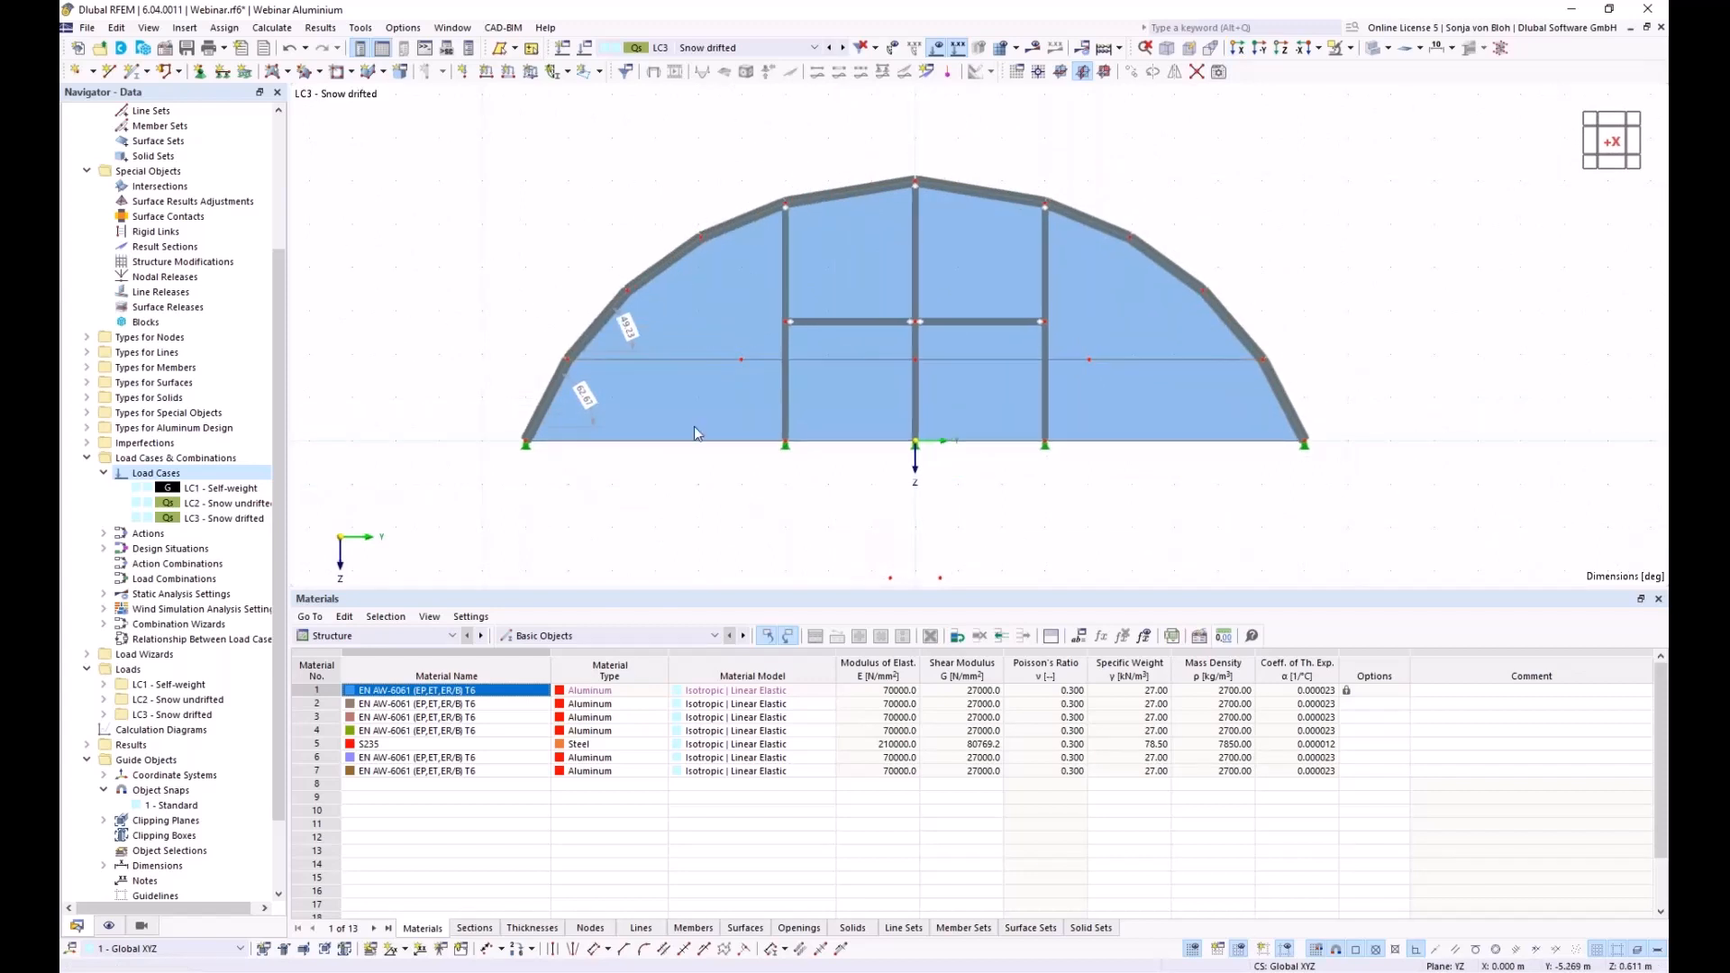
pyautogui.click(184, 28)
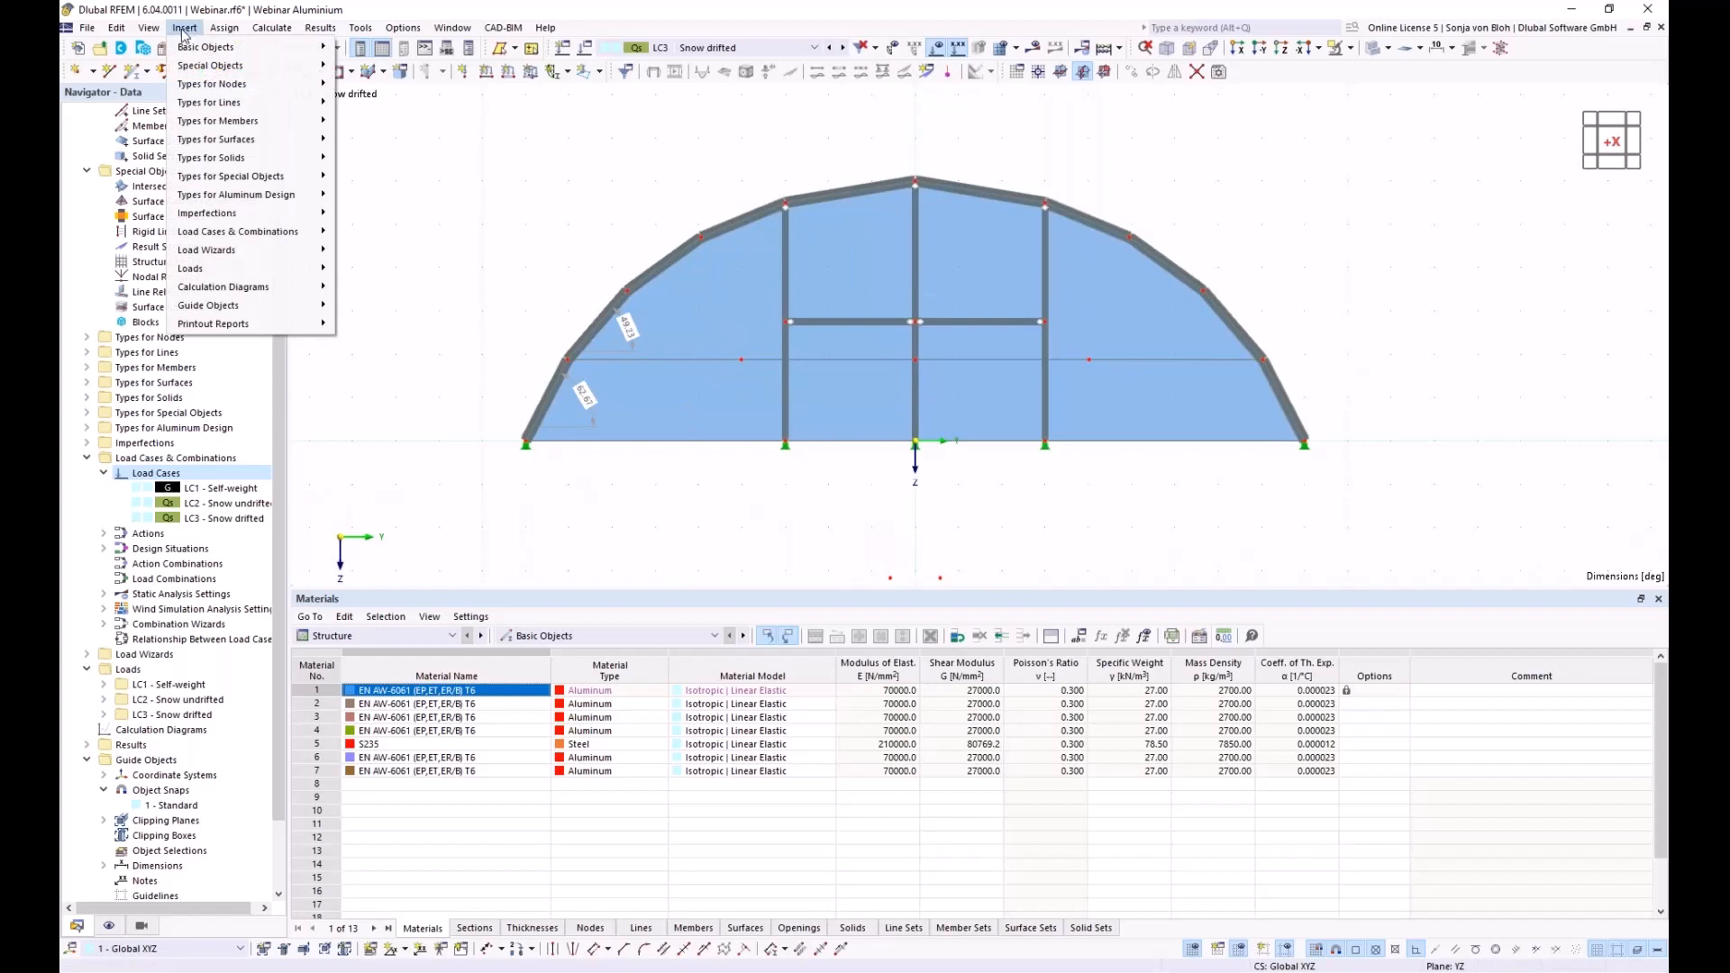
pyautogui.moveTo(236, 271)
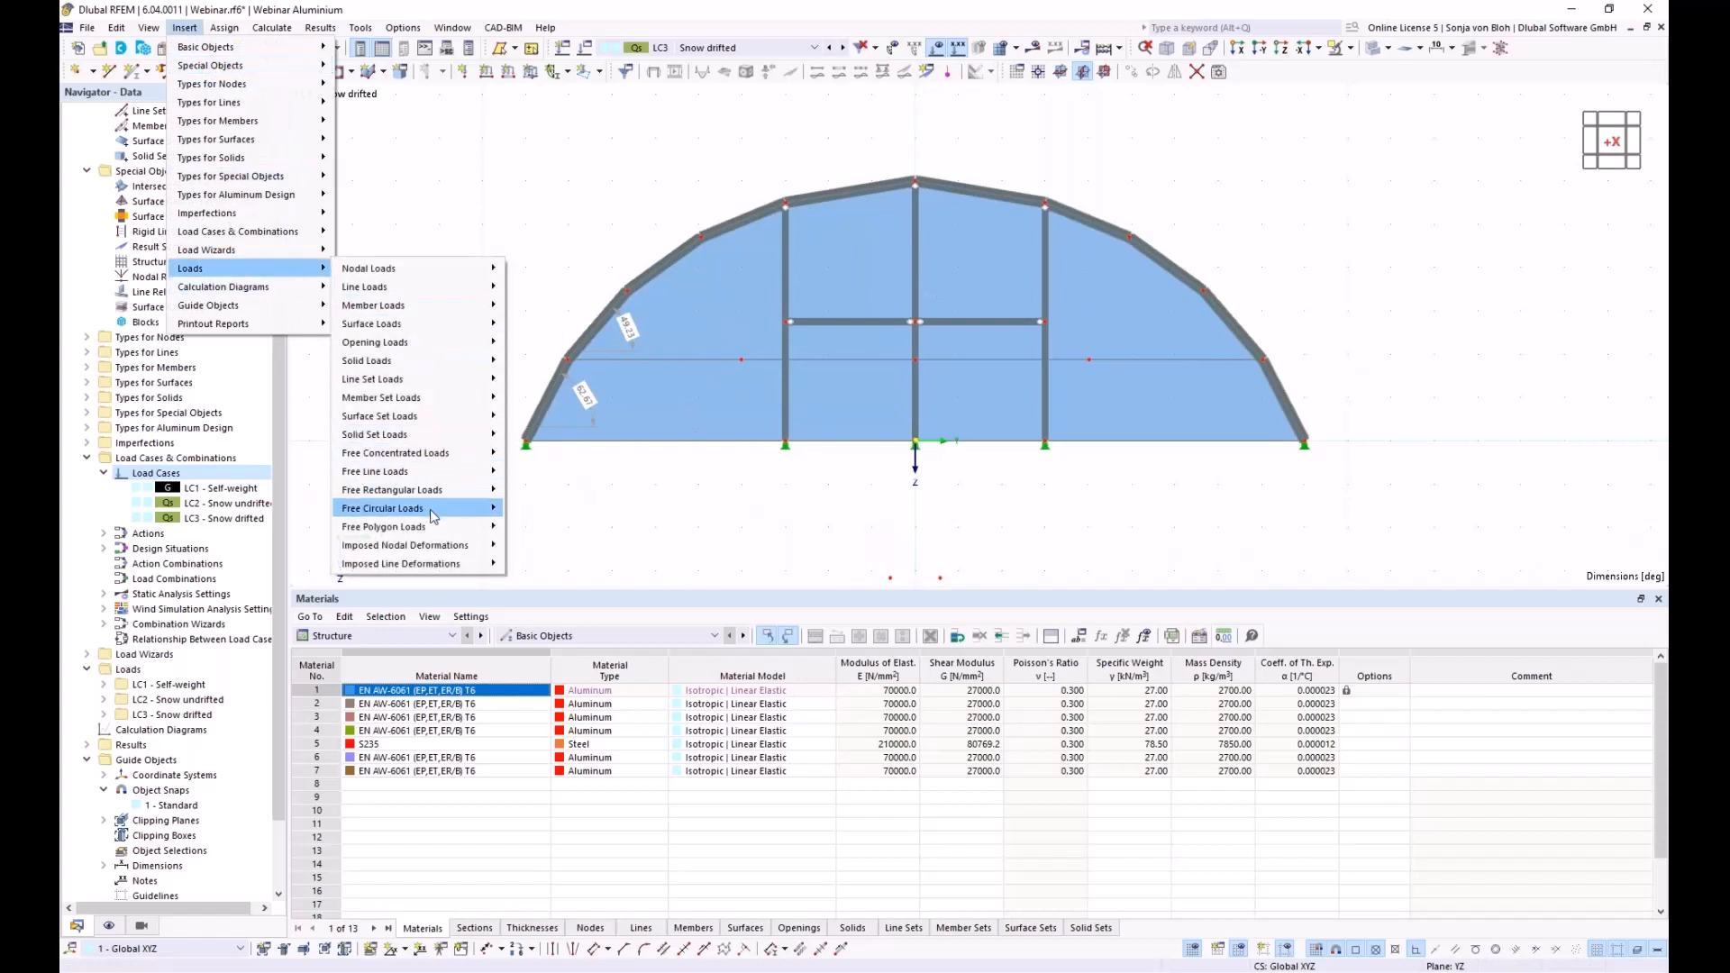
pyautogui.moveTo(464, 491)
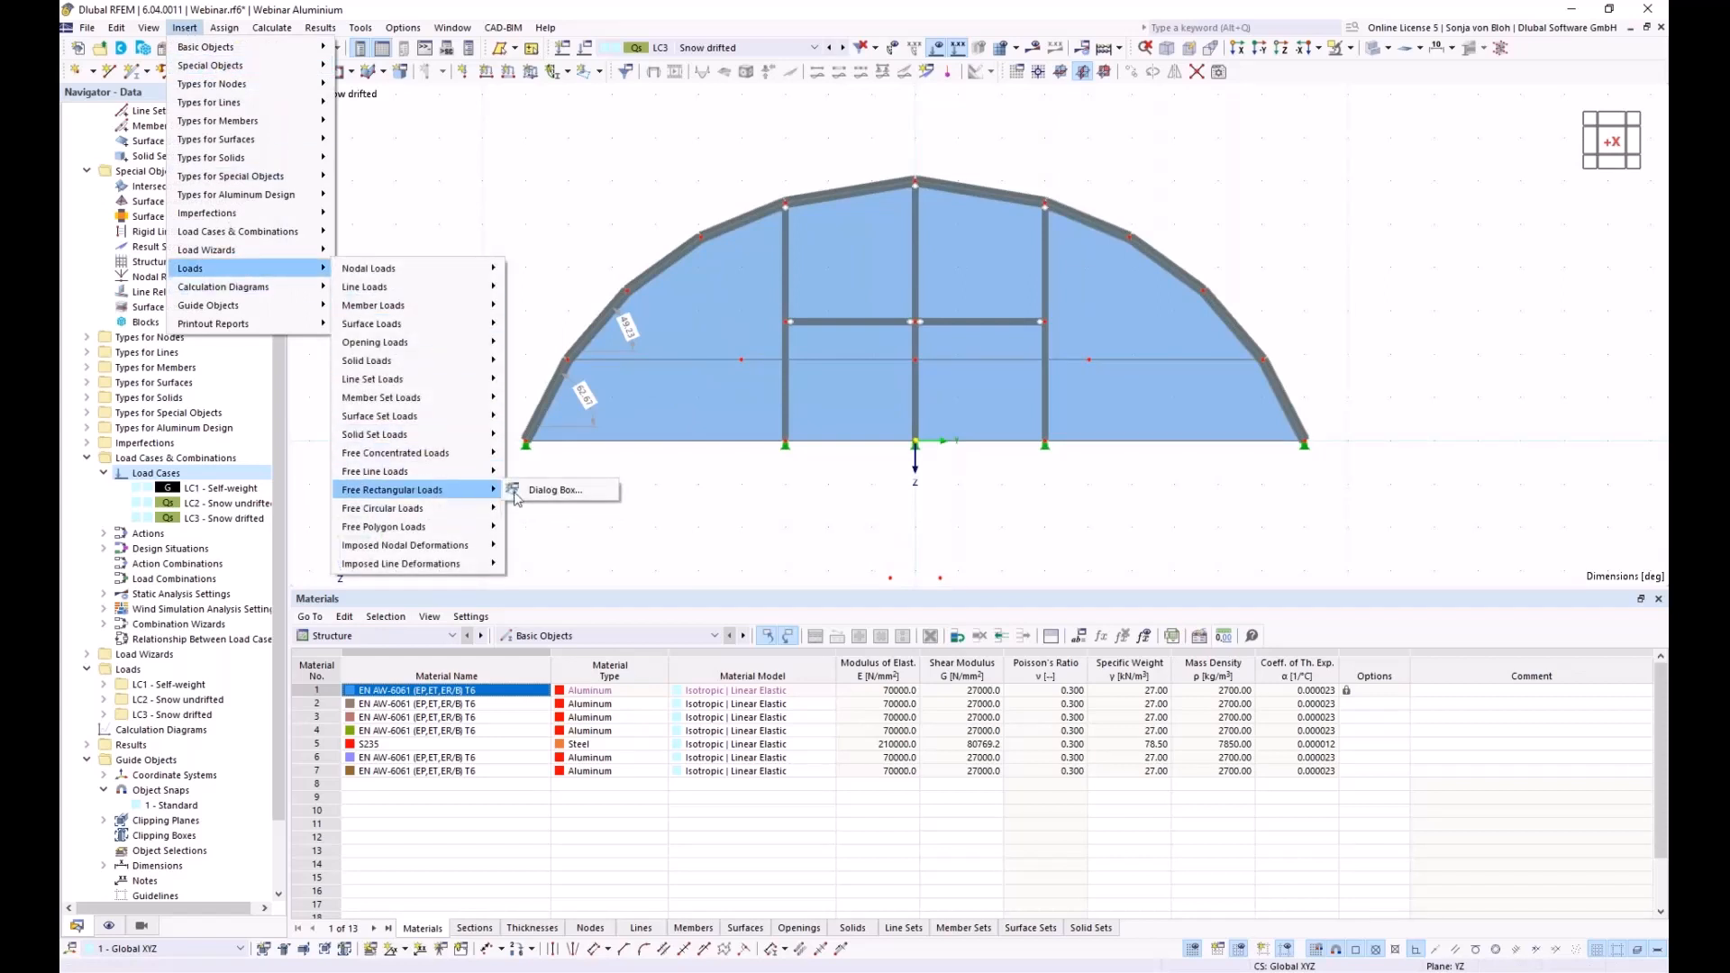
pyautogui.click(550, 491)
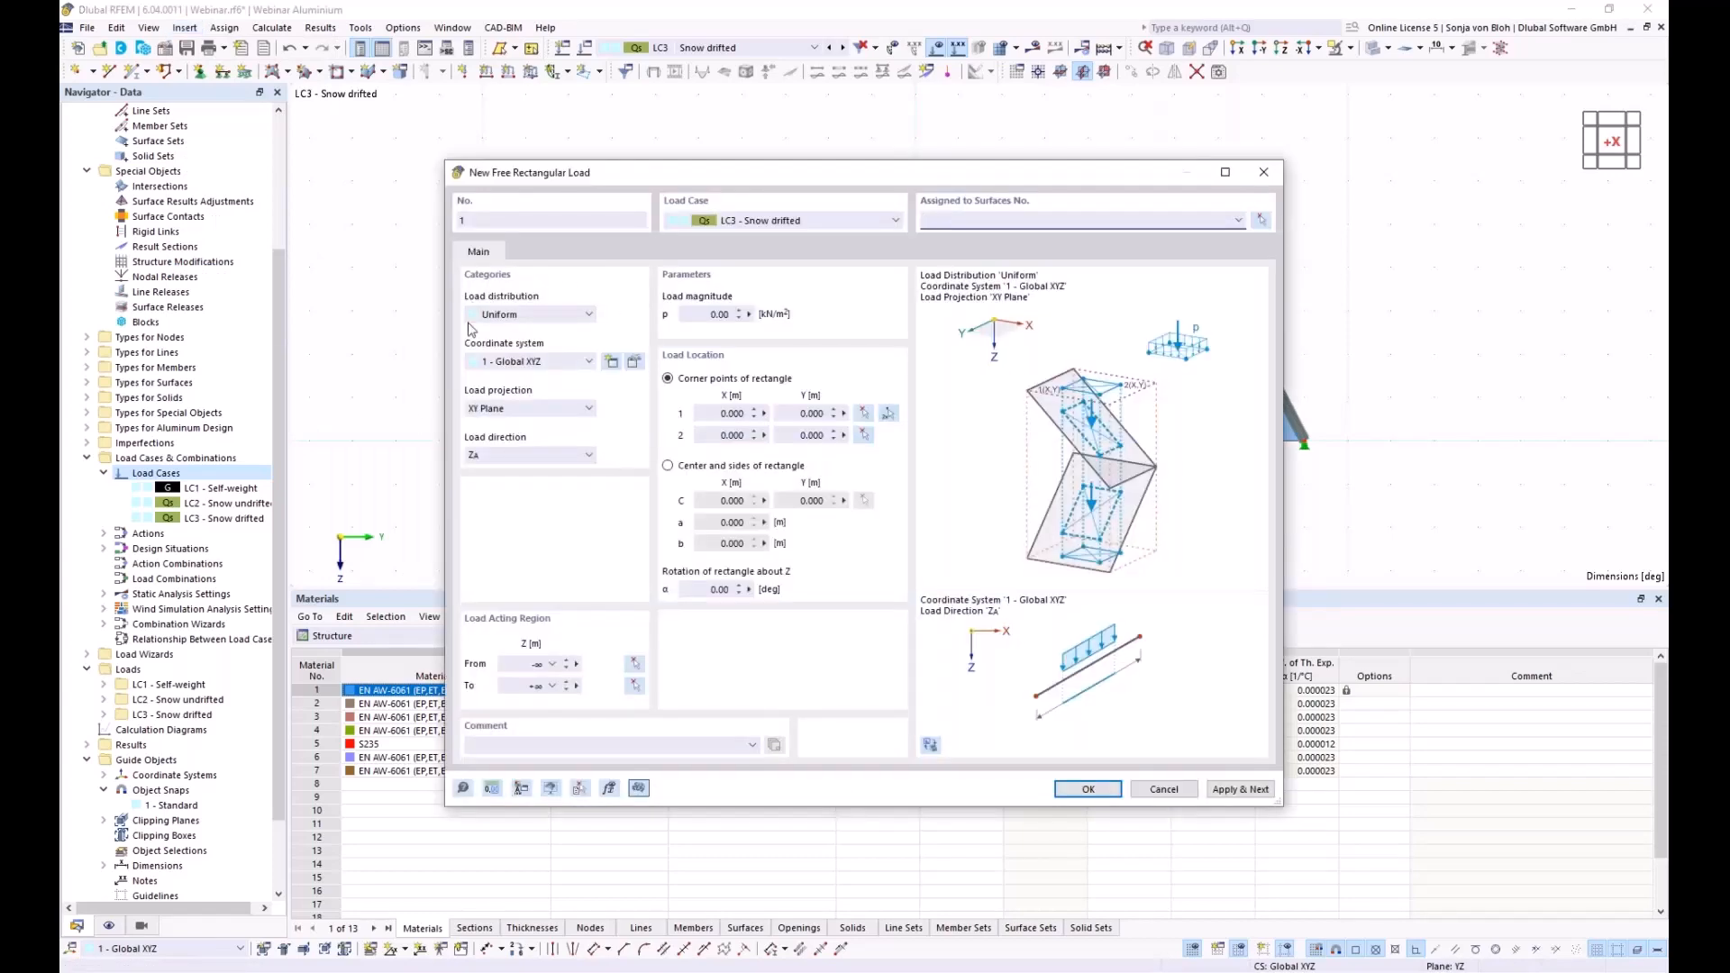
pyautogui.click(563, 317)
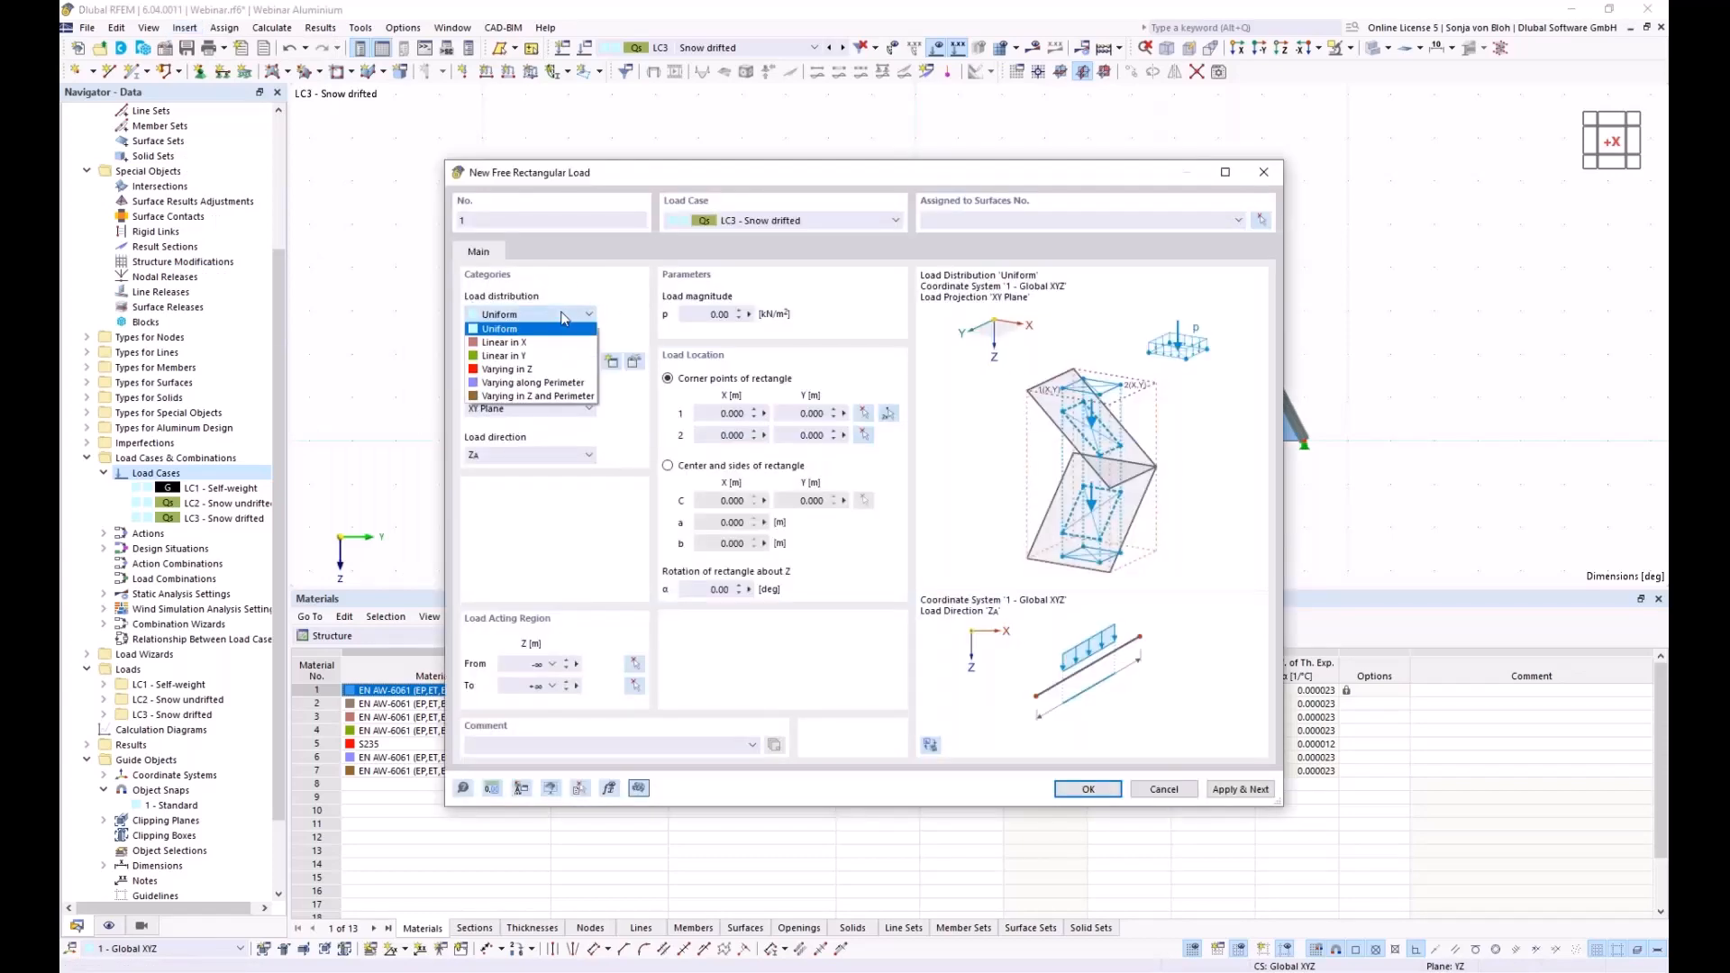
pyautogui.click(510, 355)
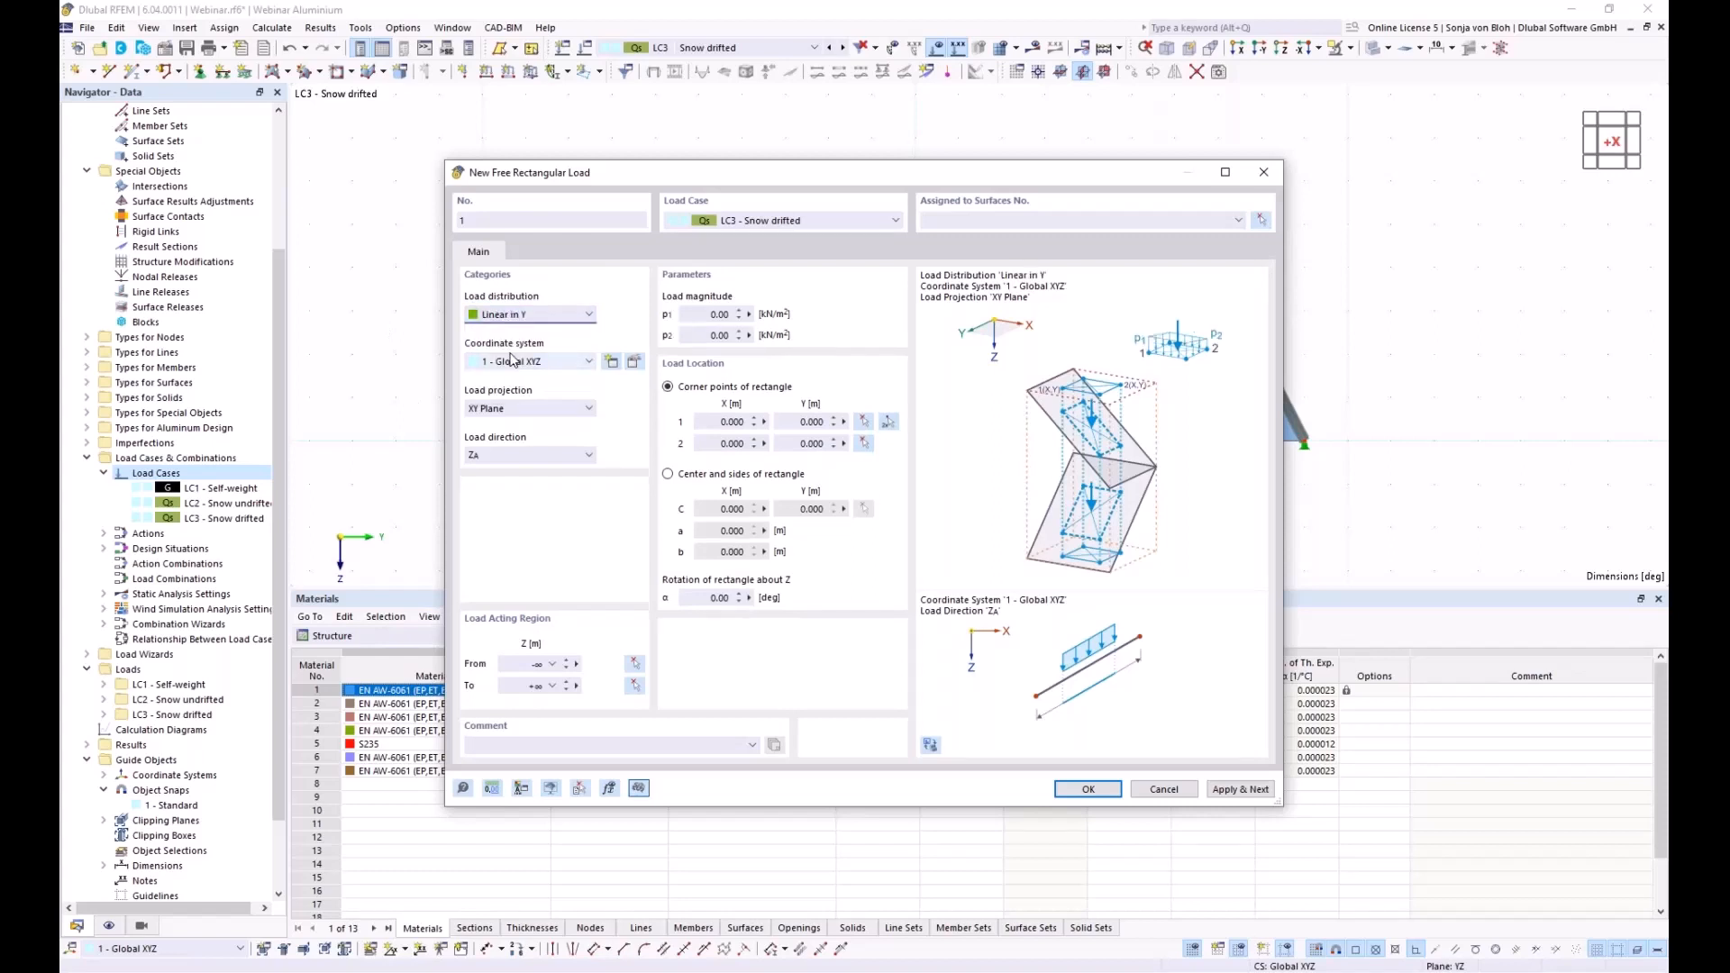
pyautogui.click(543, 454)
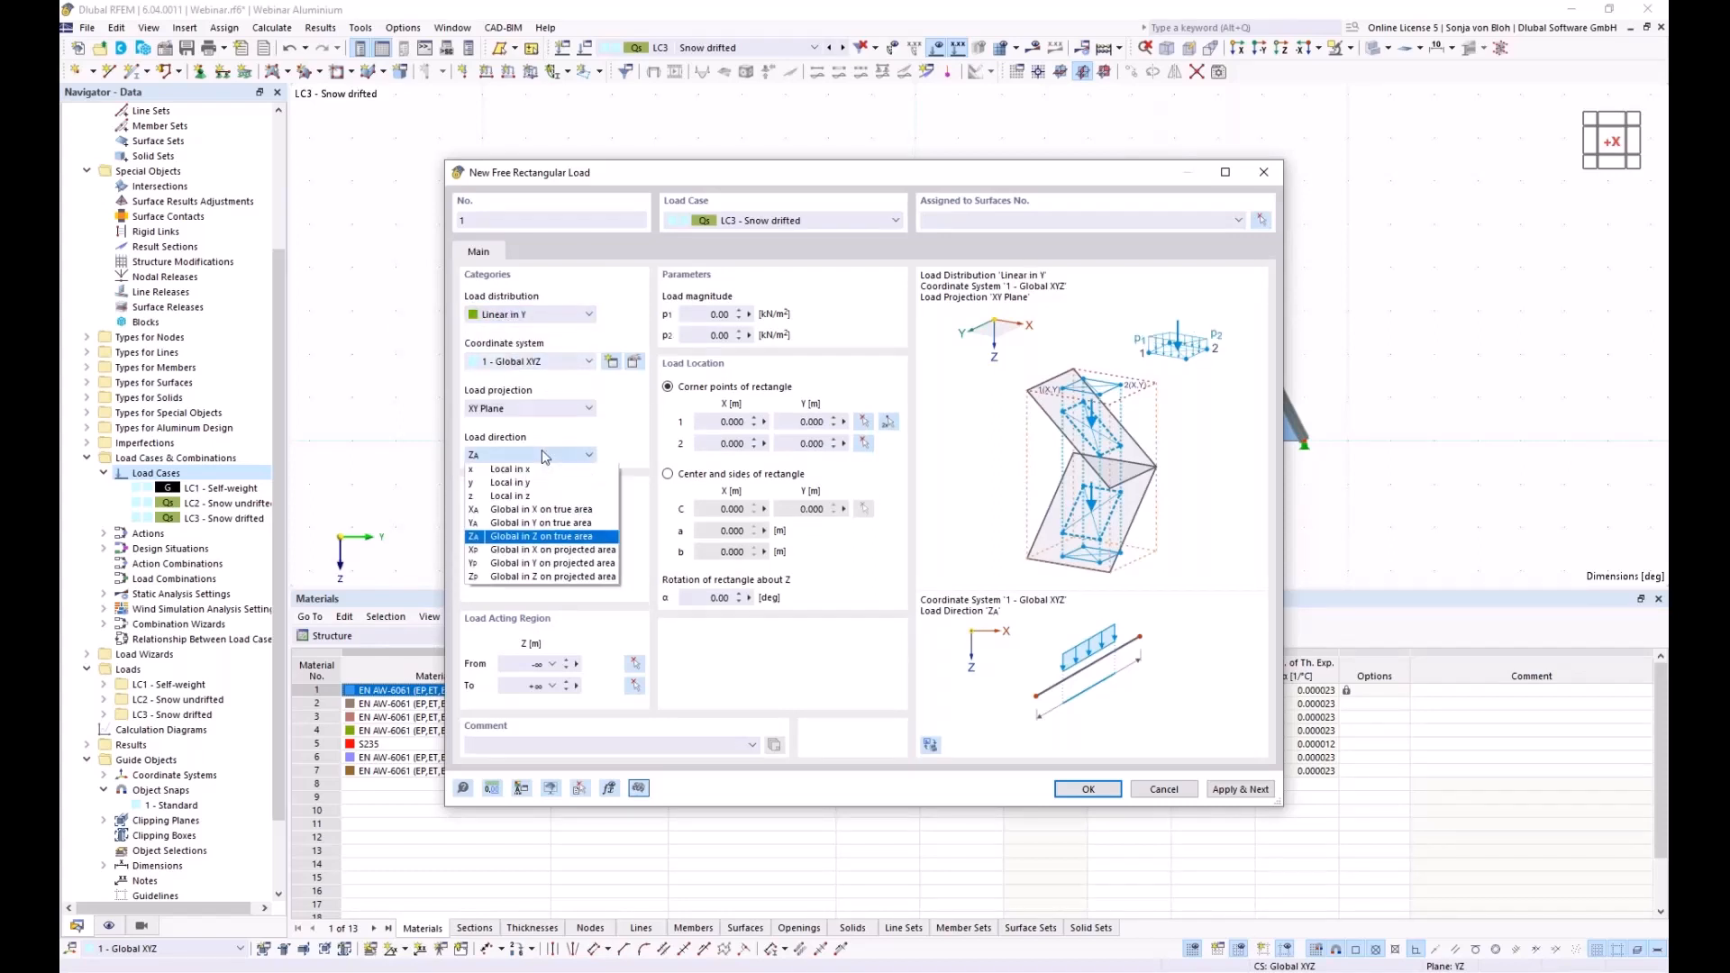
pyautogui.click(510, 577)
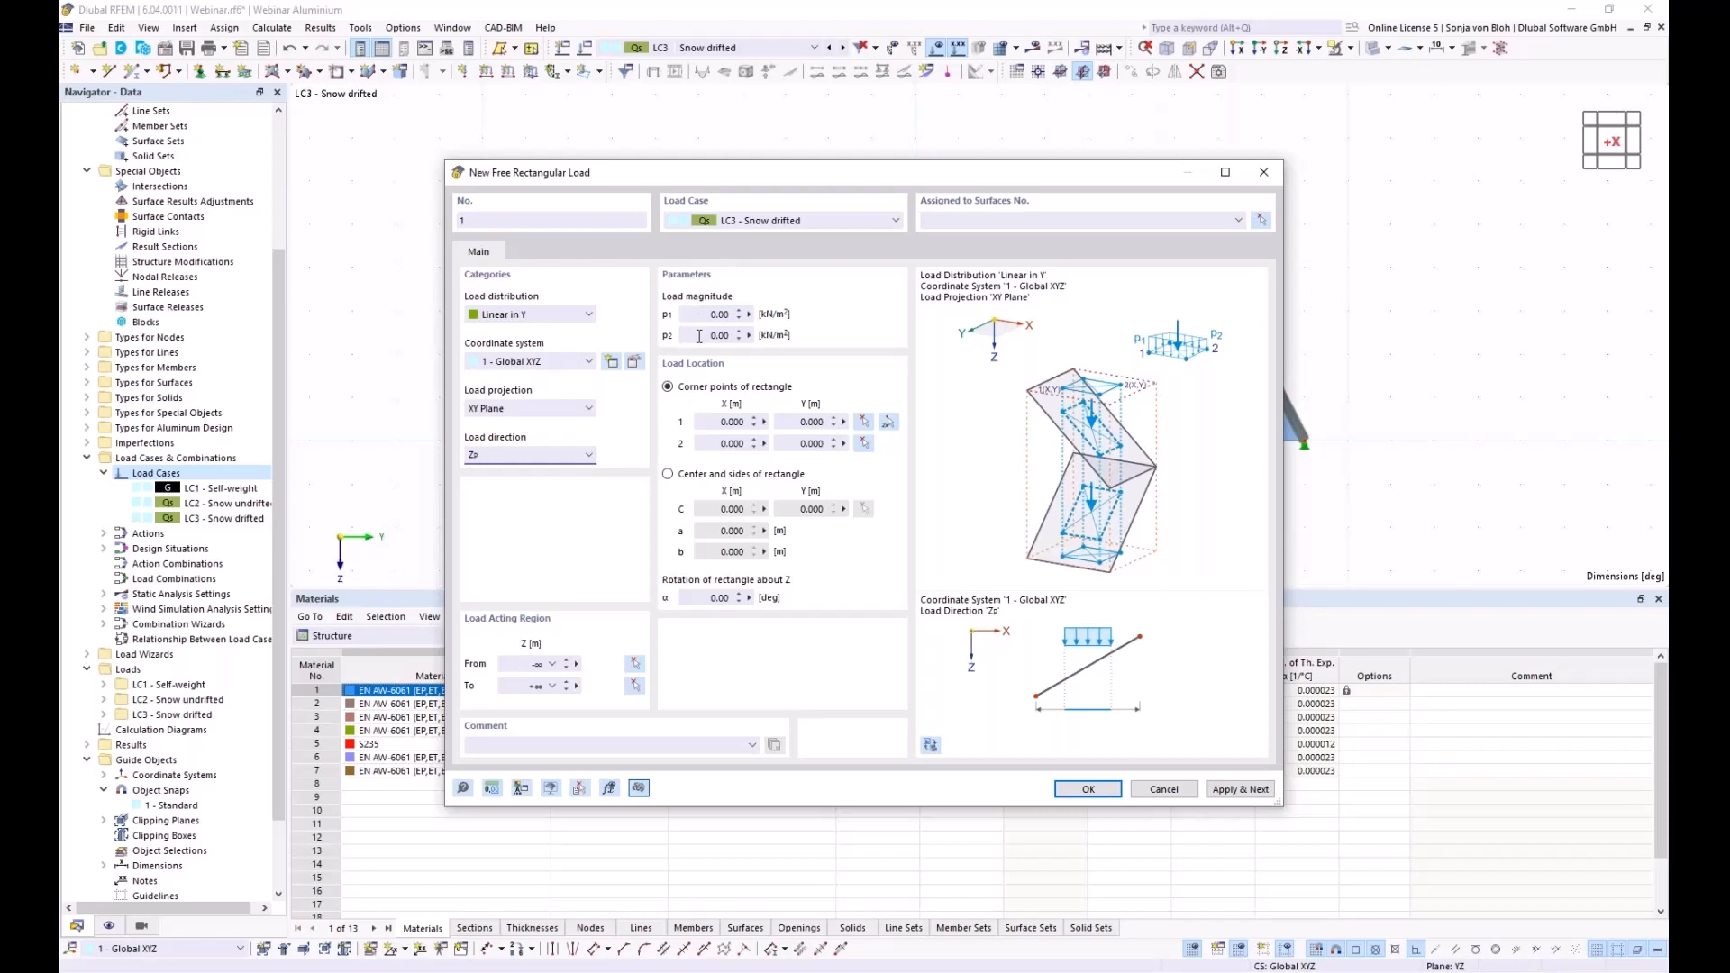
pyautogui.moveTo(699, 336); pyautogui.dragTo(750, 336)
pyautogui.write('1,7')
# Pick the load rectangle's corners at (0, -8.033) and (20, -4.016)
pyautogui.click(889, 424)
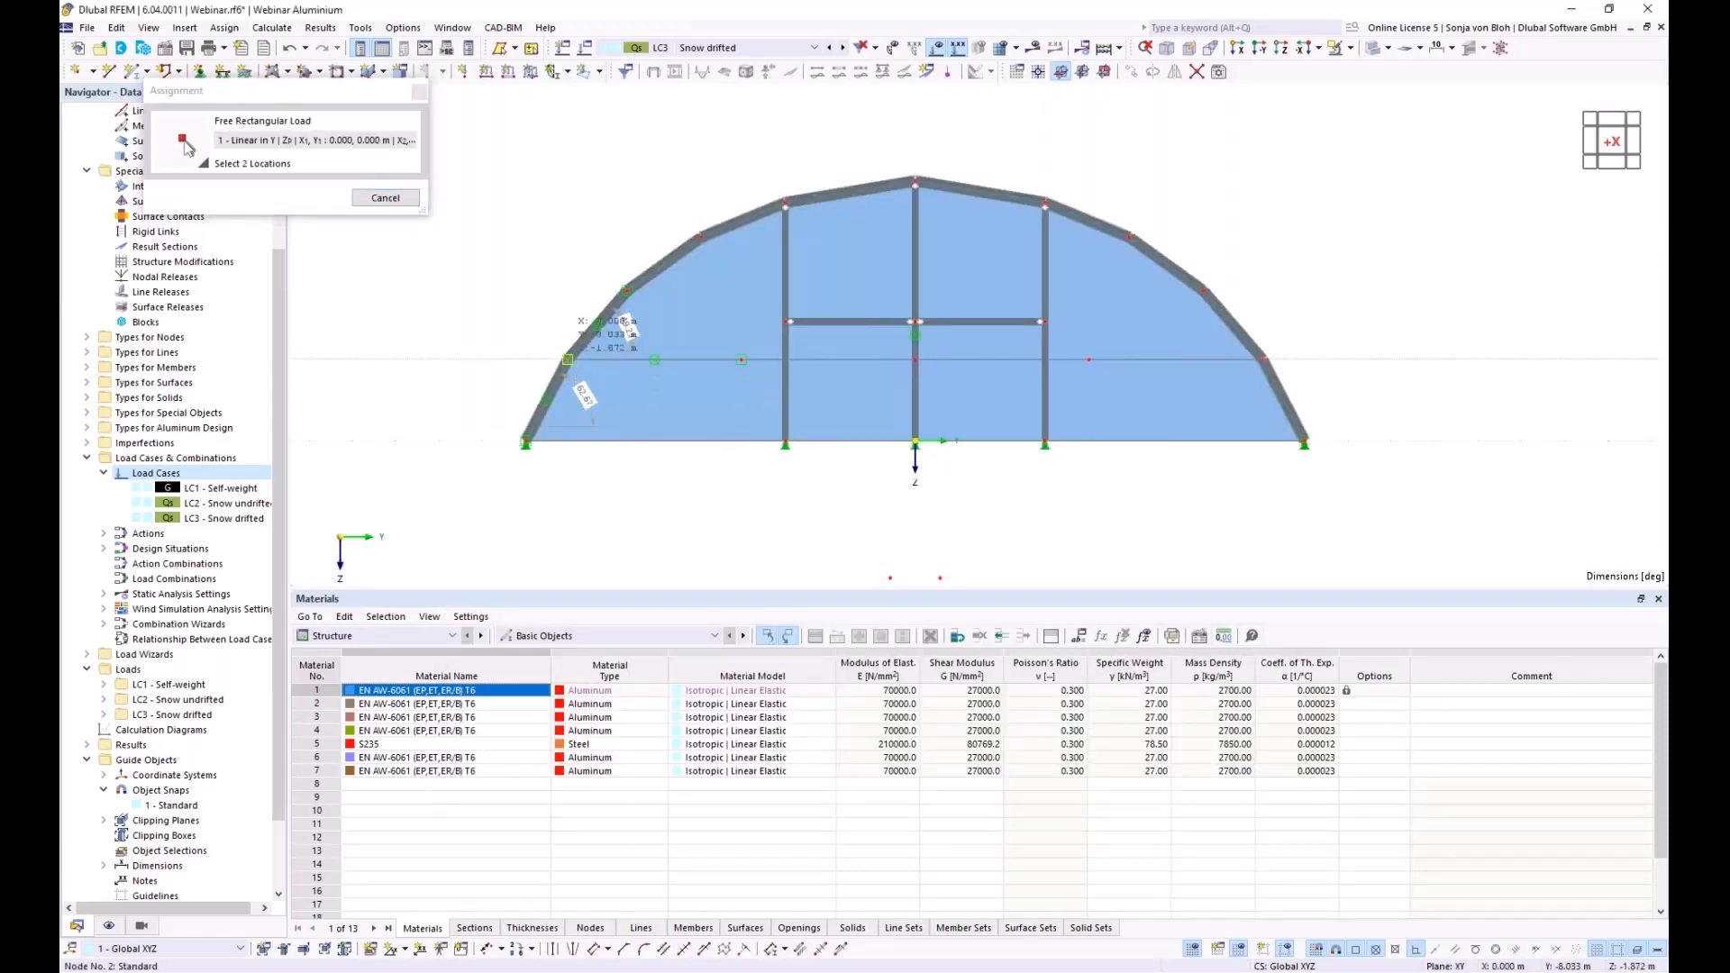
pyautogui.keyDown('ctrl'); pyautogui.moveTo(834, 451); pyautogui.dragTo(757, 523, button='middle'); pyautogui.keyUp('ctrl')
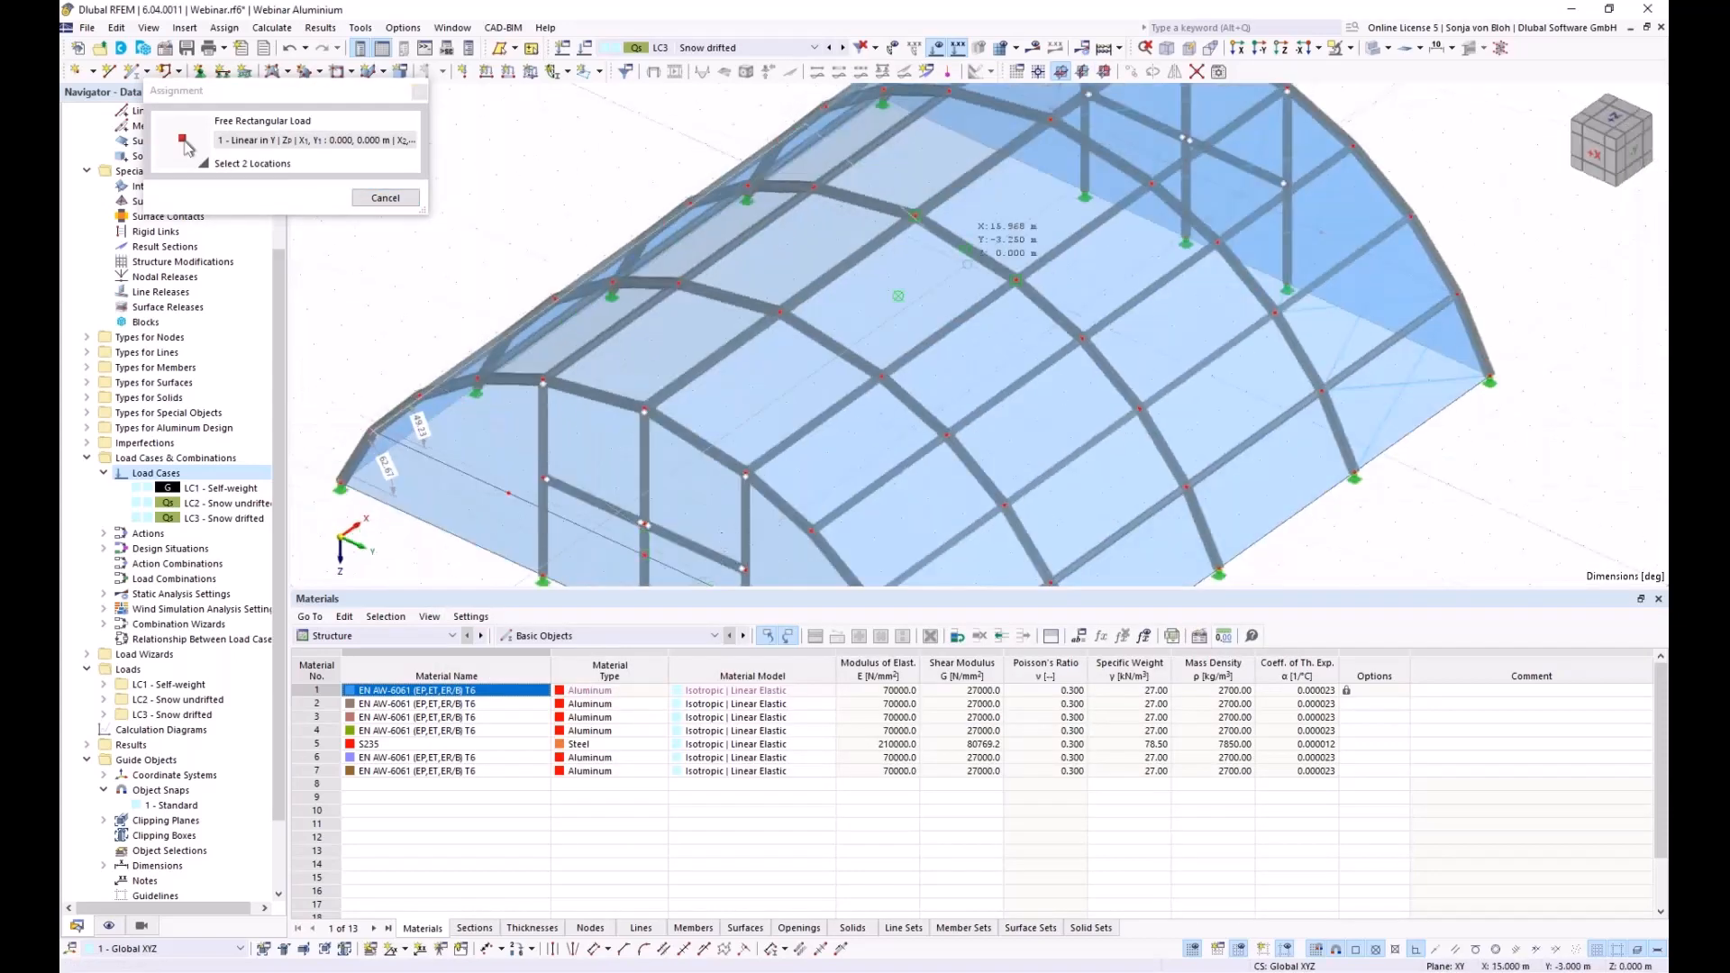
pyautogui.keyDown('ctrl'); pyautogui.moveTo(959, 275); pyautogui.dragTo(1028, 187, button='middle'); pyautogui.keyUp('ctrl')
pyautogui.click(1028, 186)
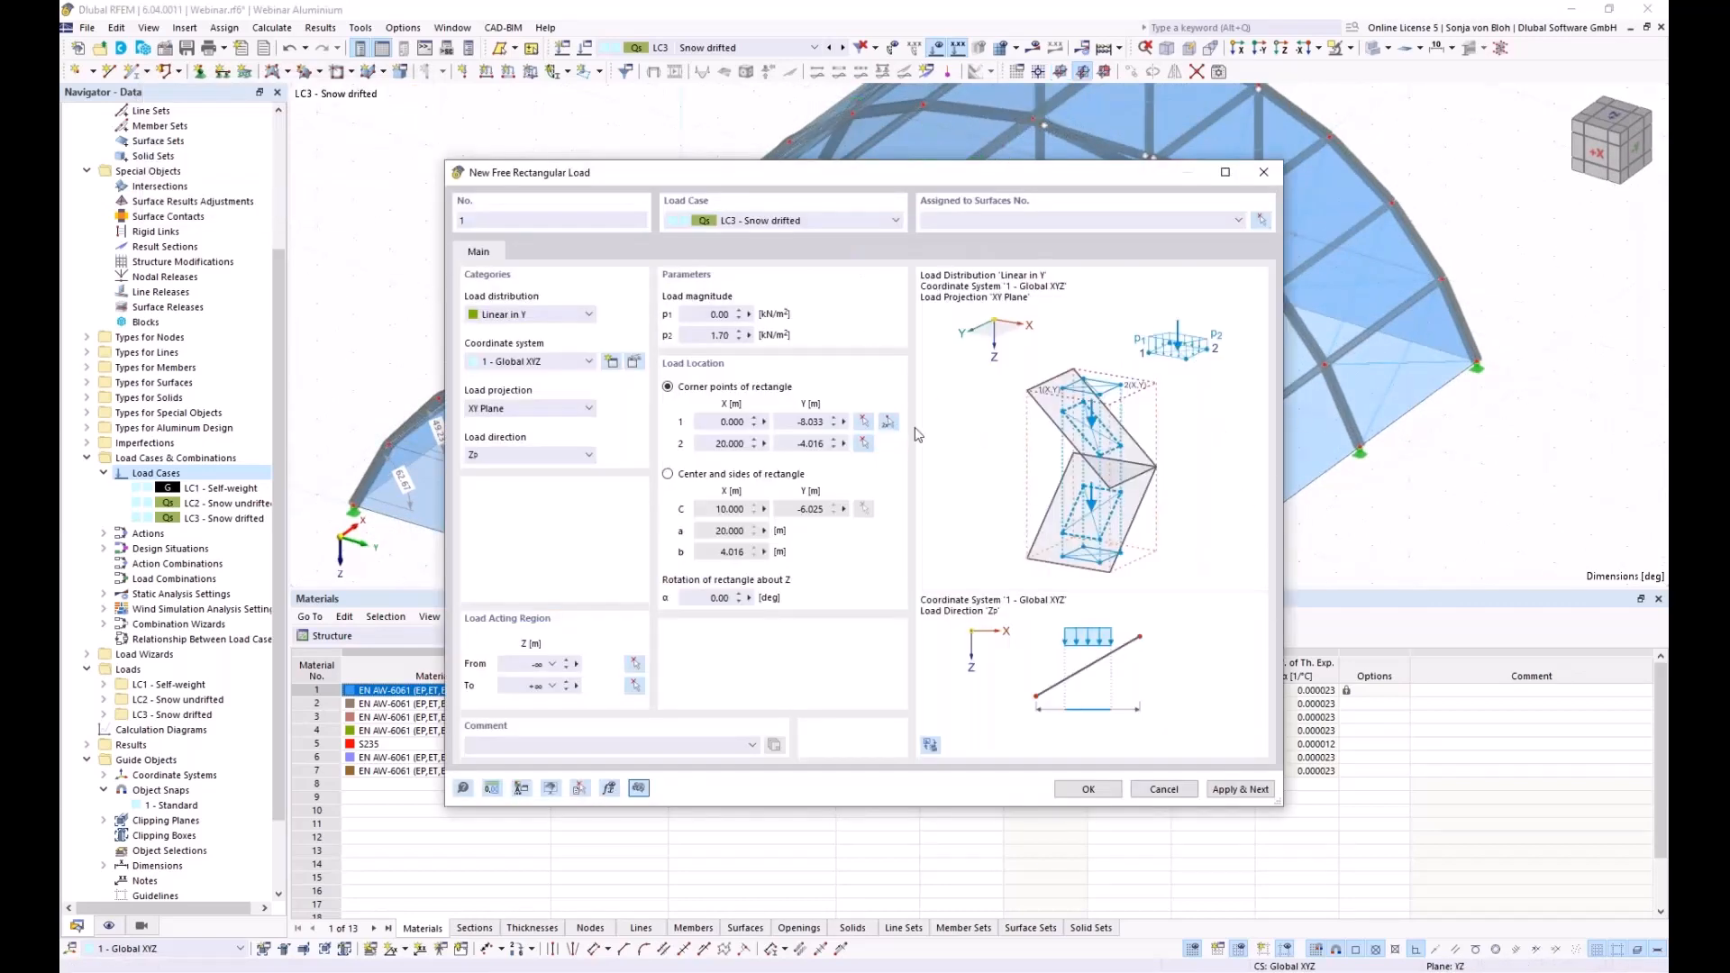
# Assign the rectangular load to left arch surfaces 2-4, 7-9, 12-14 and 17-19
pyautogui.click(1262, 220)
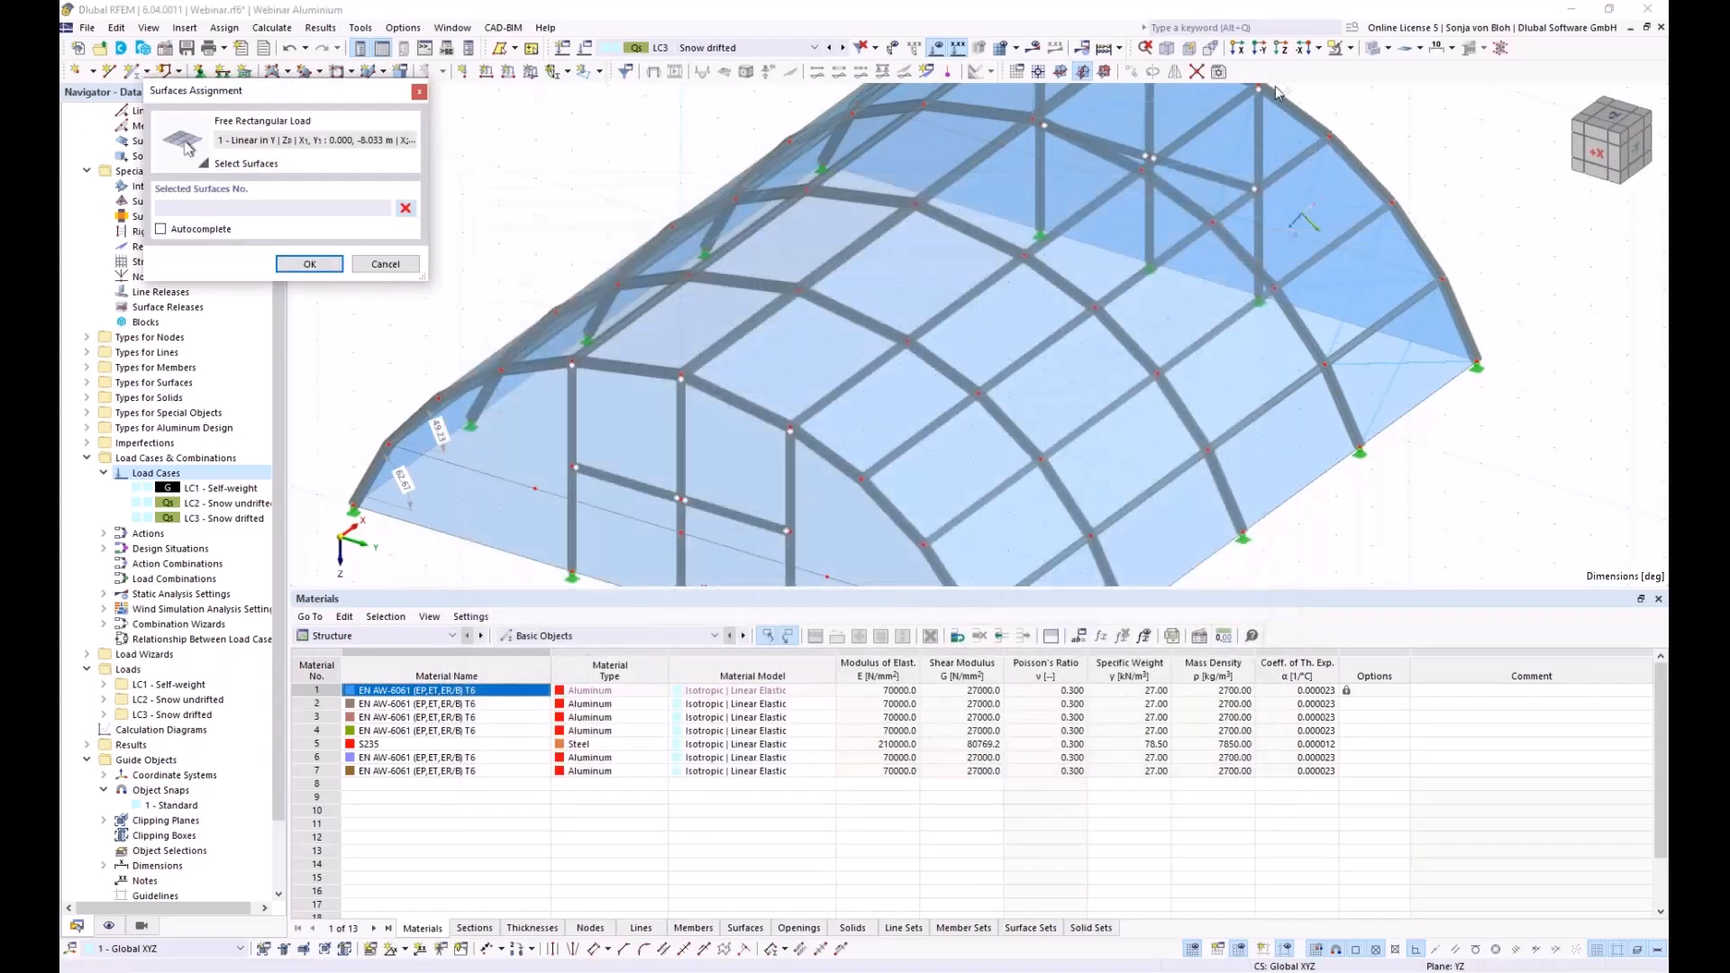
pyautogui.click(1239, 52)
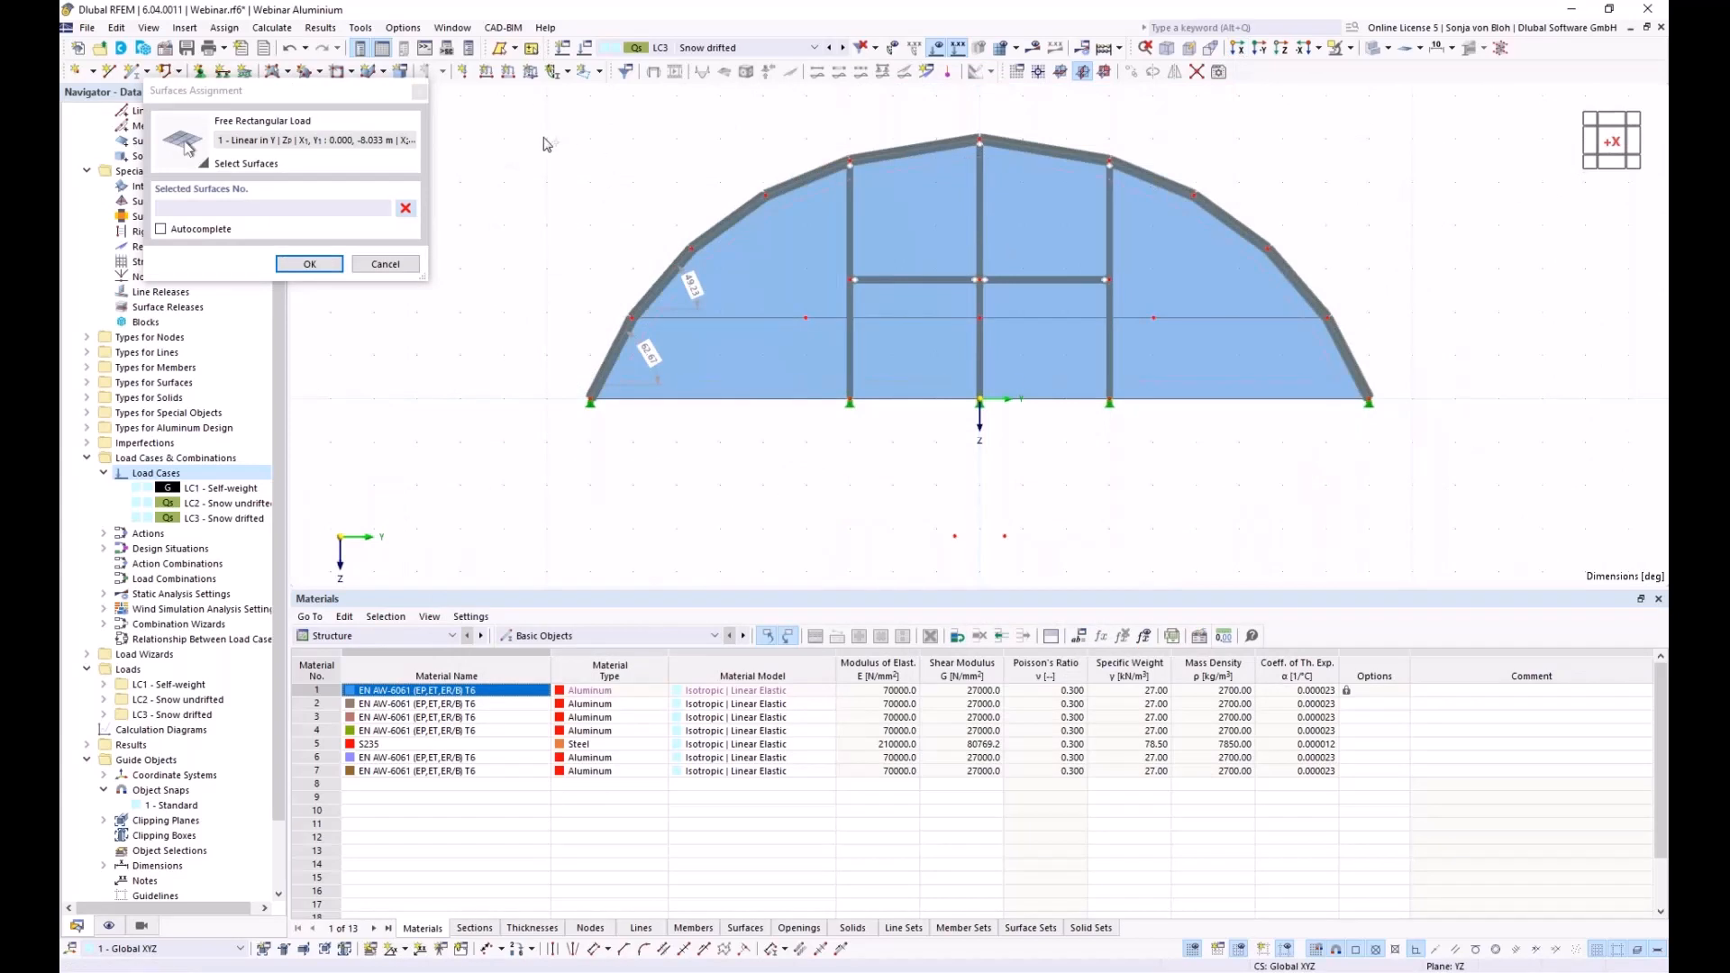
pyautogui.moveTo(529, 123); pyautogui.dragTo(830, 338)
pyautogui.click(406, 208)
pyautogui.moveTo(555, 114); pyautogui.dragTo(887, 338)
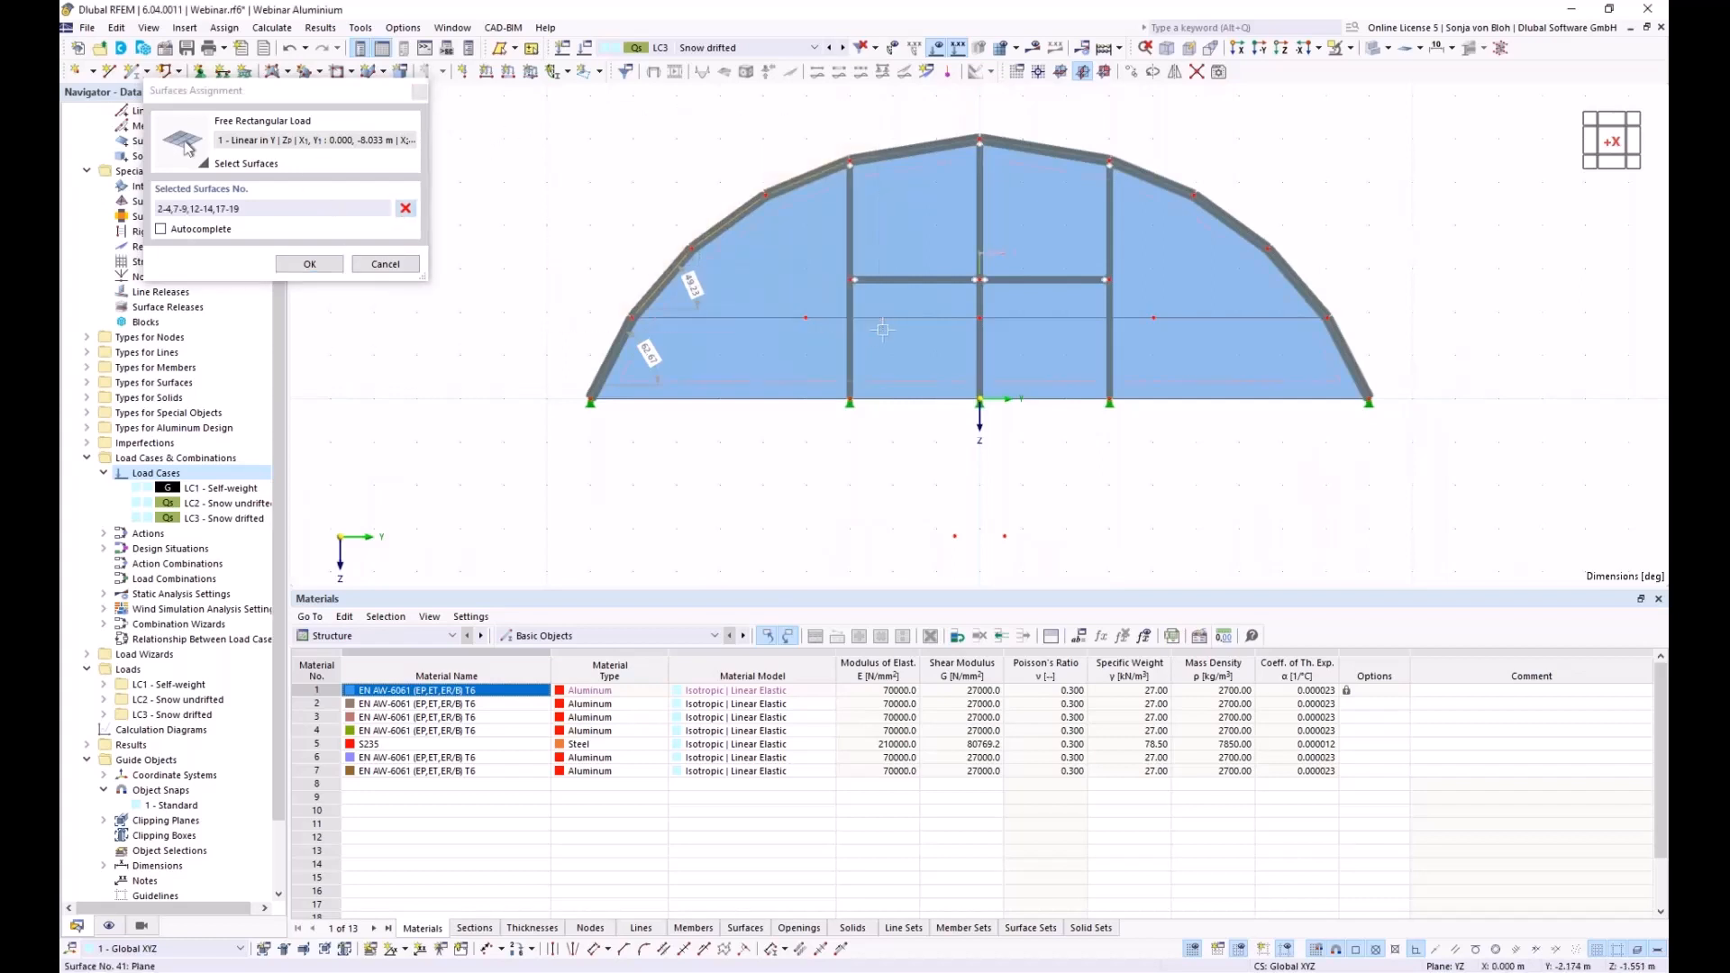
pyautogui.click(309, 263)
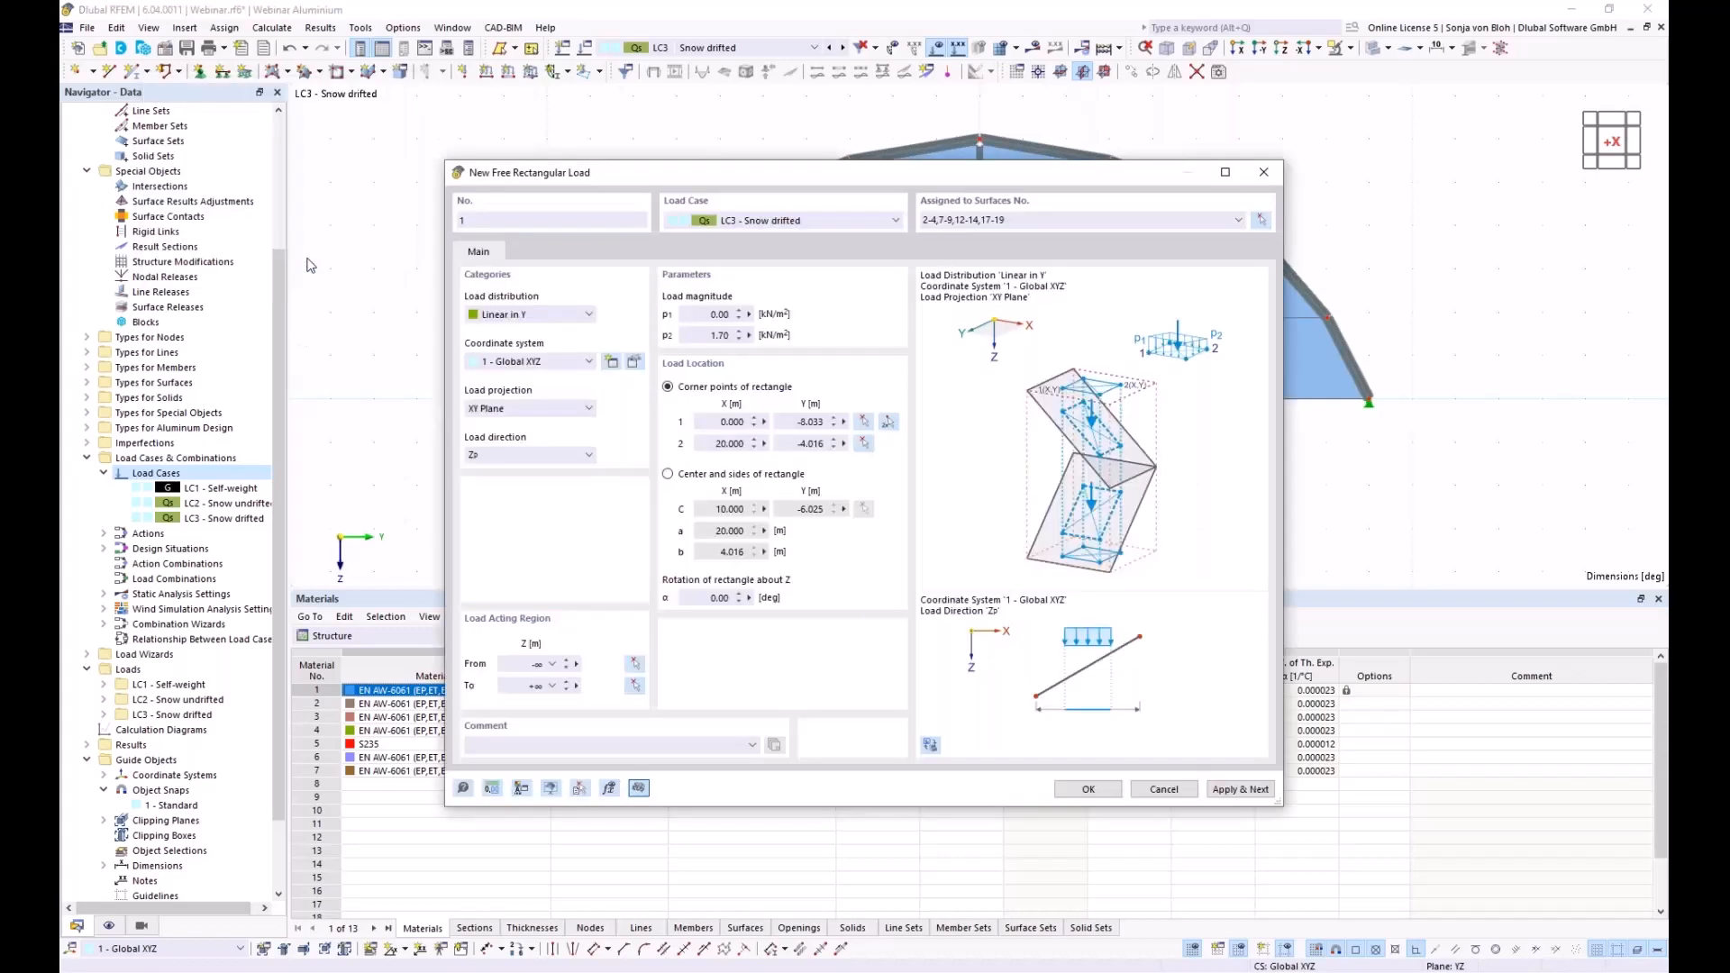
# Create the first load, begin drifted-snow load 2, and set its p1 magnitude to 1.70 kN/m²
pyautogui.click(1255, 789)
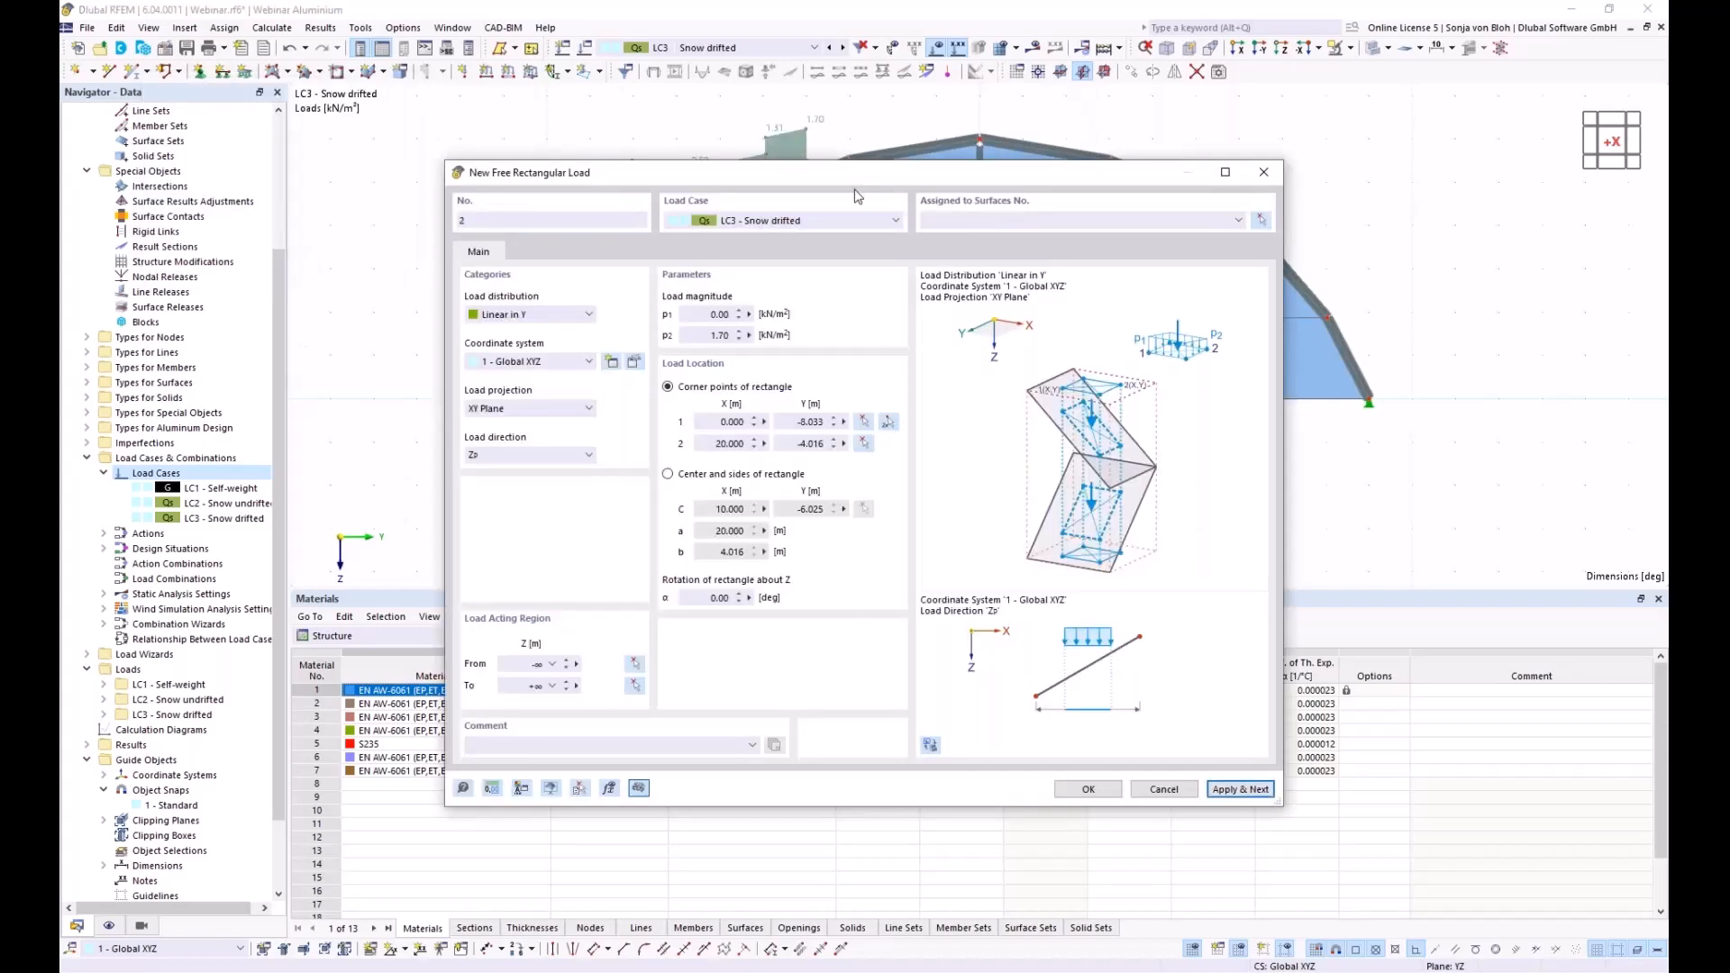
pyautogui.moveTo(863, 181); pyautogui.dragTo(851, 506)
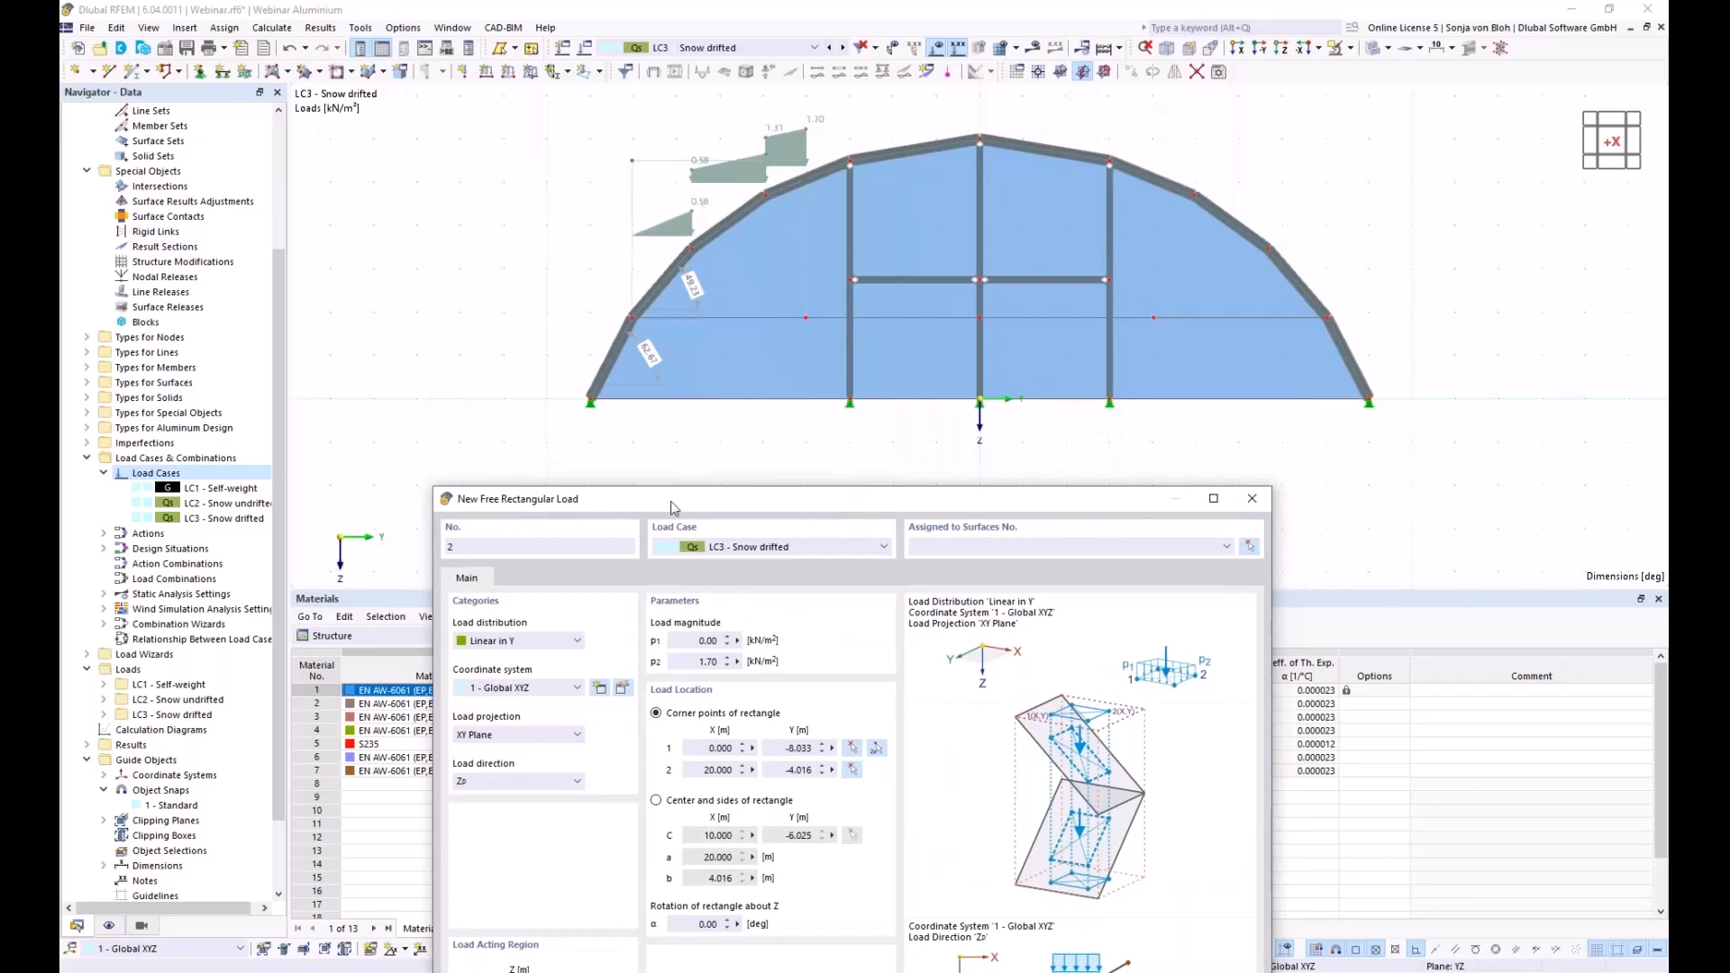
pyautogui.moveTo(670, 501); pyautogui.dragTo(717, 371)
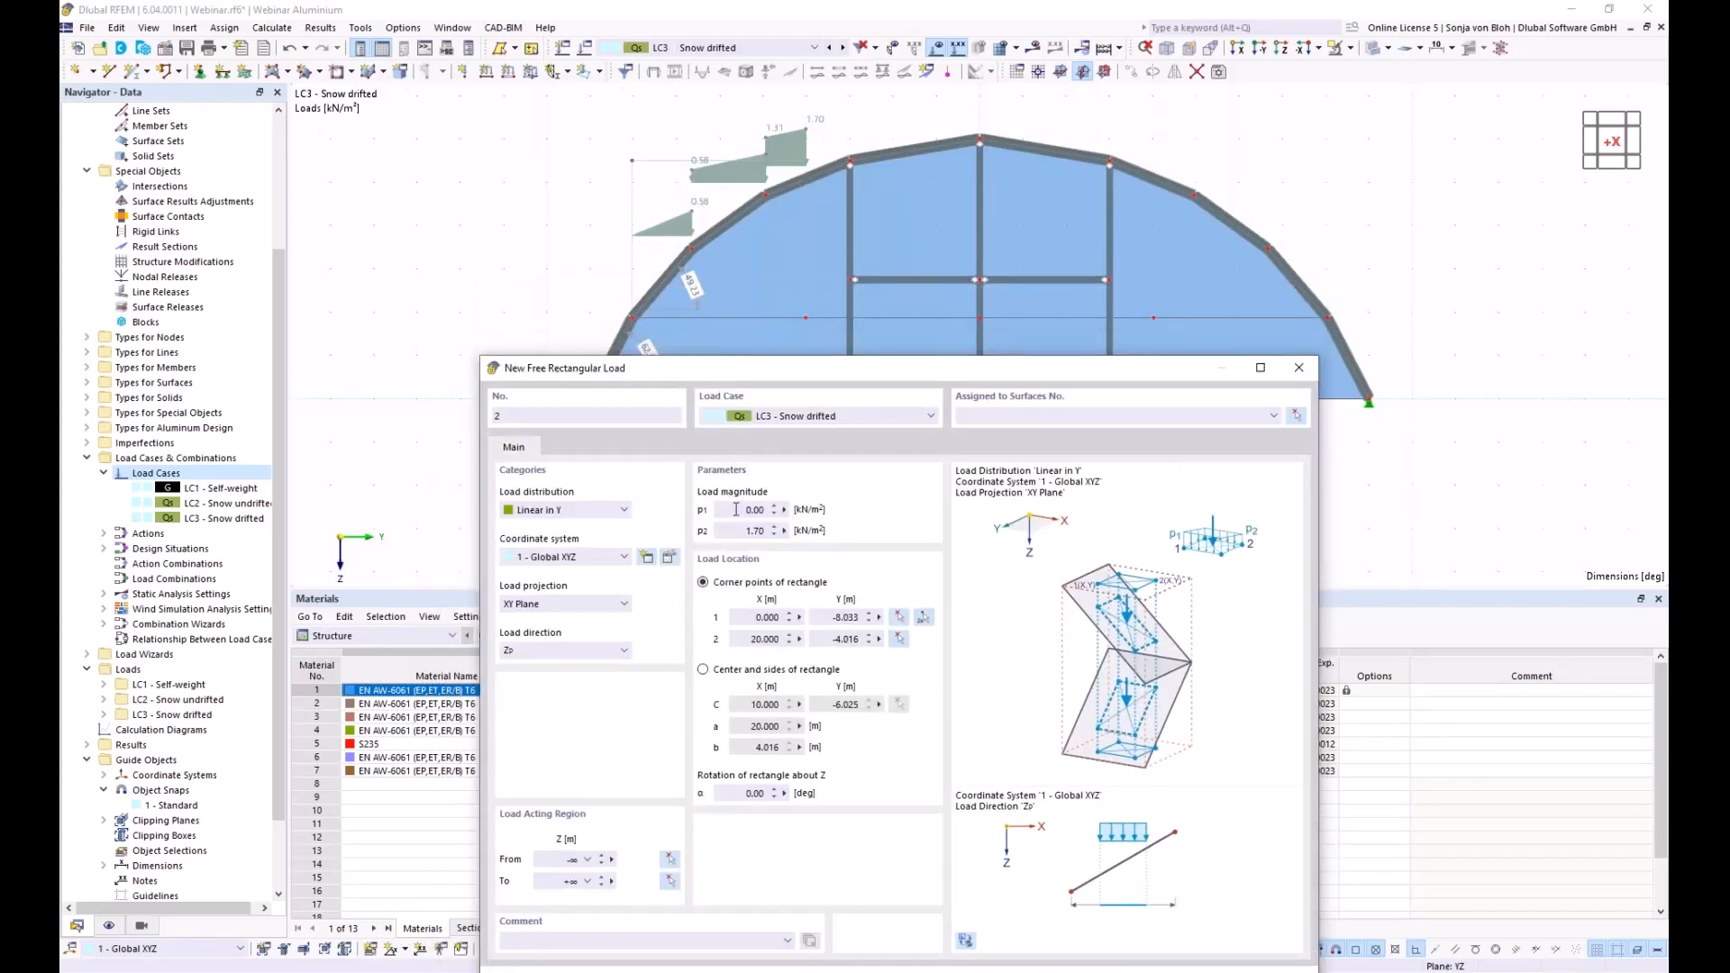
pyautogui.click(736, 510)
pyautogui.write('1,7')
pyautogui.click(746, 531)
# Span load 2 from (0, -4.016) to (20, 0) on surfaces 4,5,9,10,14,15,19,20, then save it
pyautogui.click(927, 618)
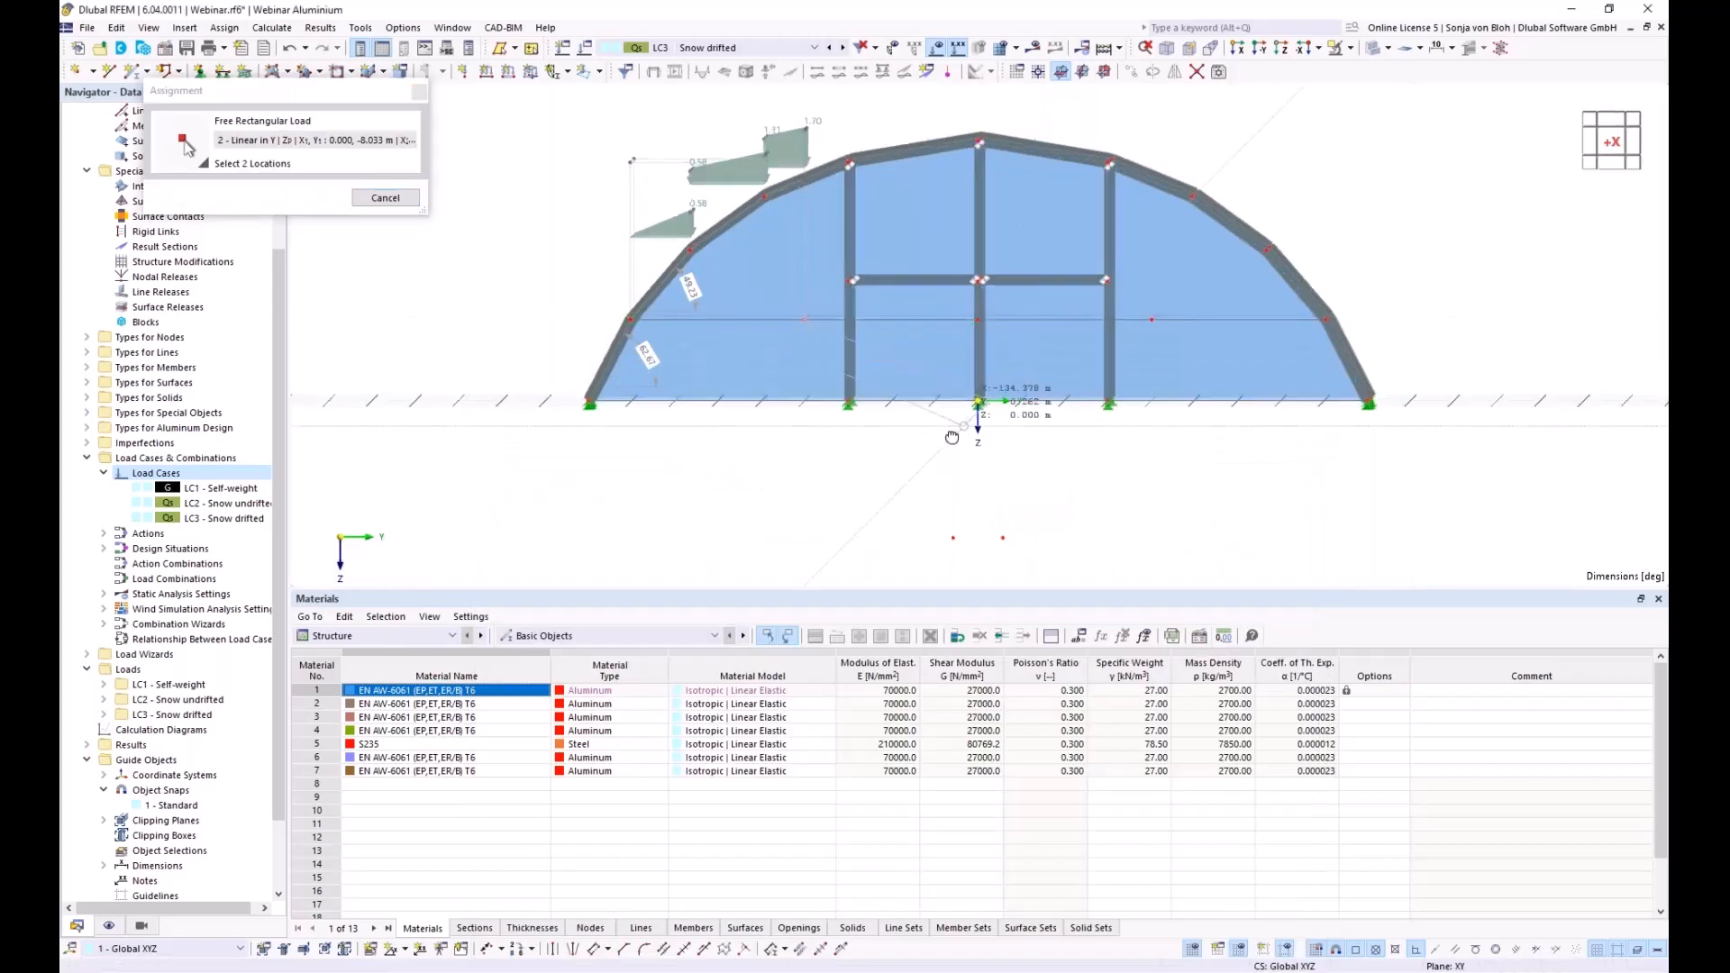
pyautogui.keyDown('ctrl'); pyautogui.moveTo(951, 437); pyautogui.dragTo(829, 494, button='middle'); pyautogui.keyUp('ctrl')
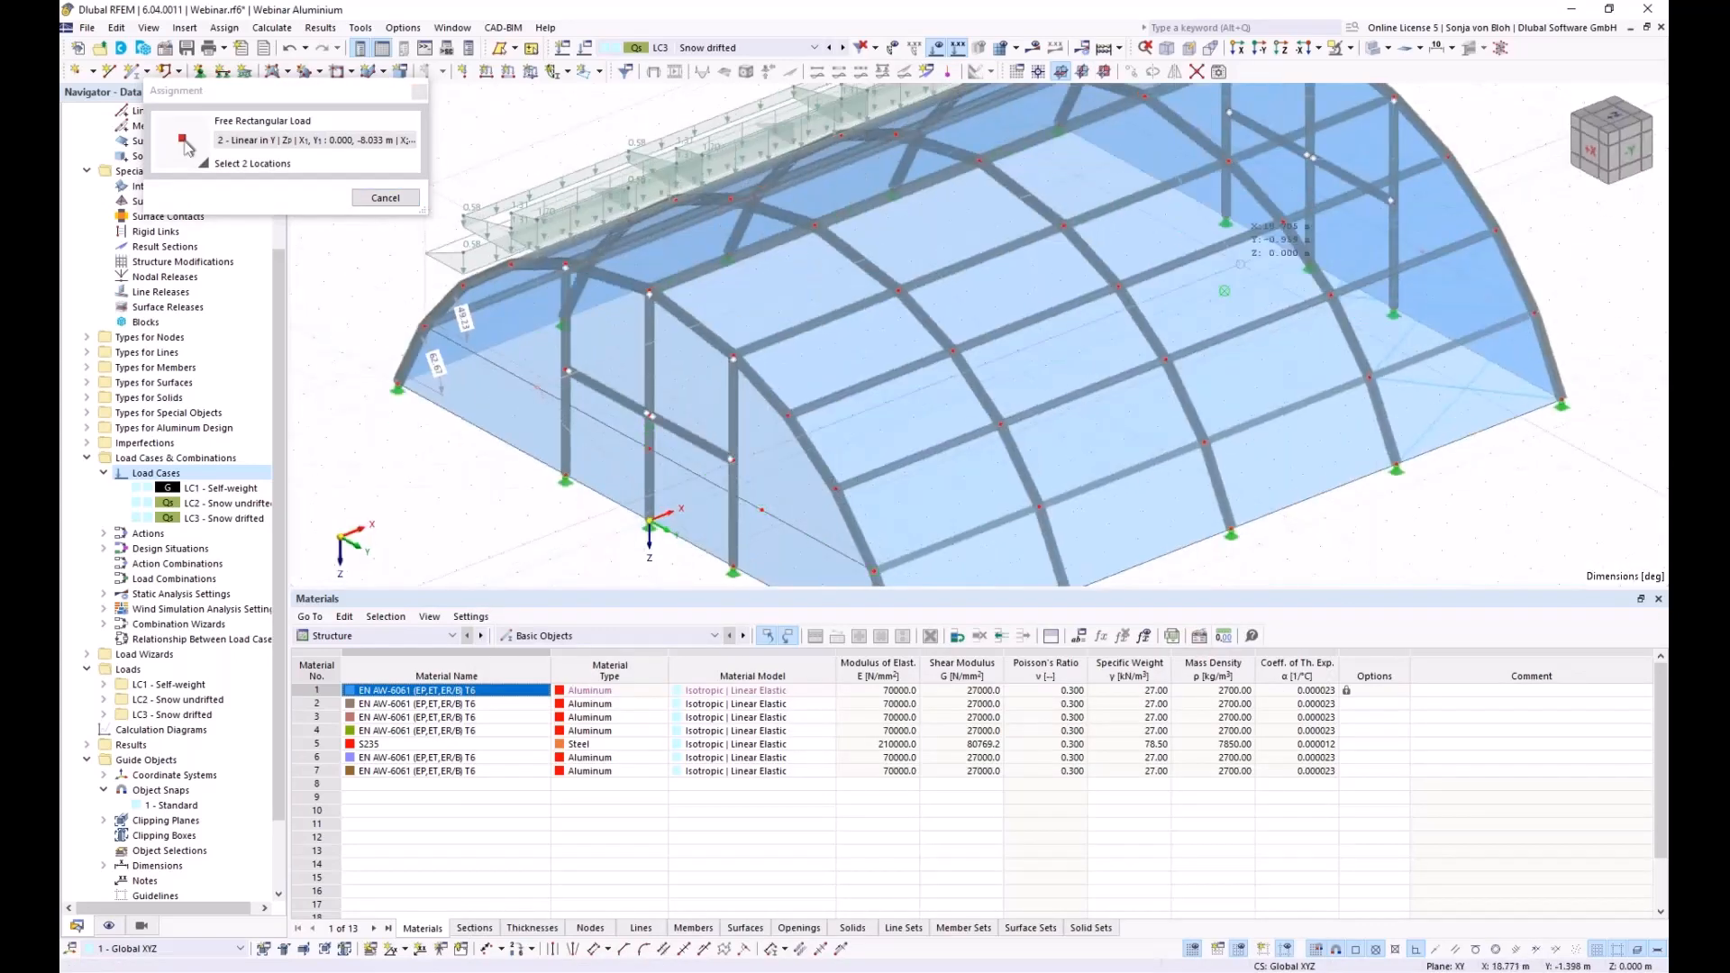
pyautogui.click(1241, 263)
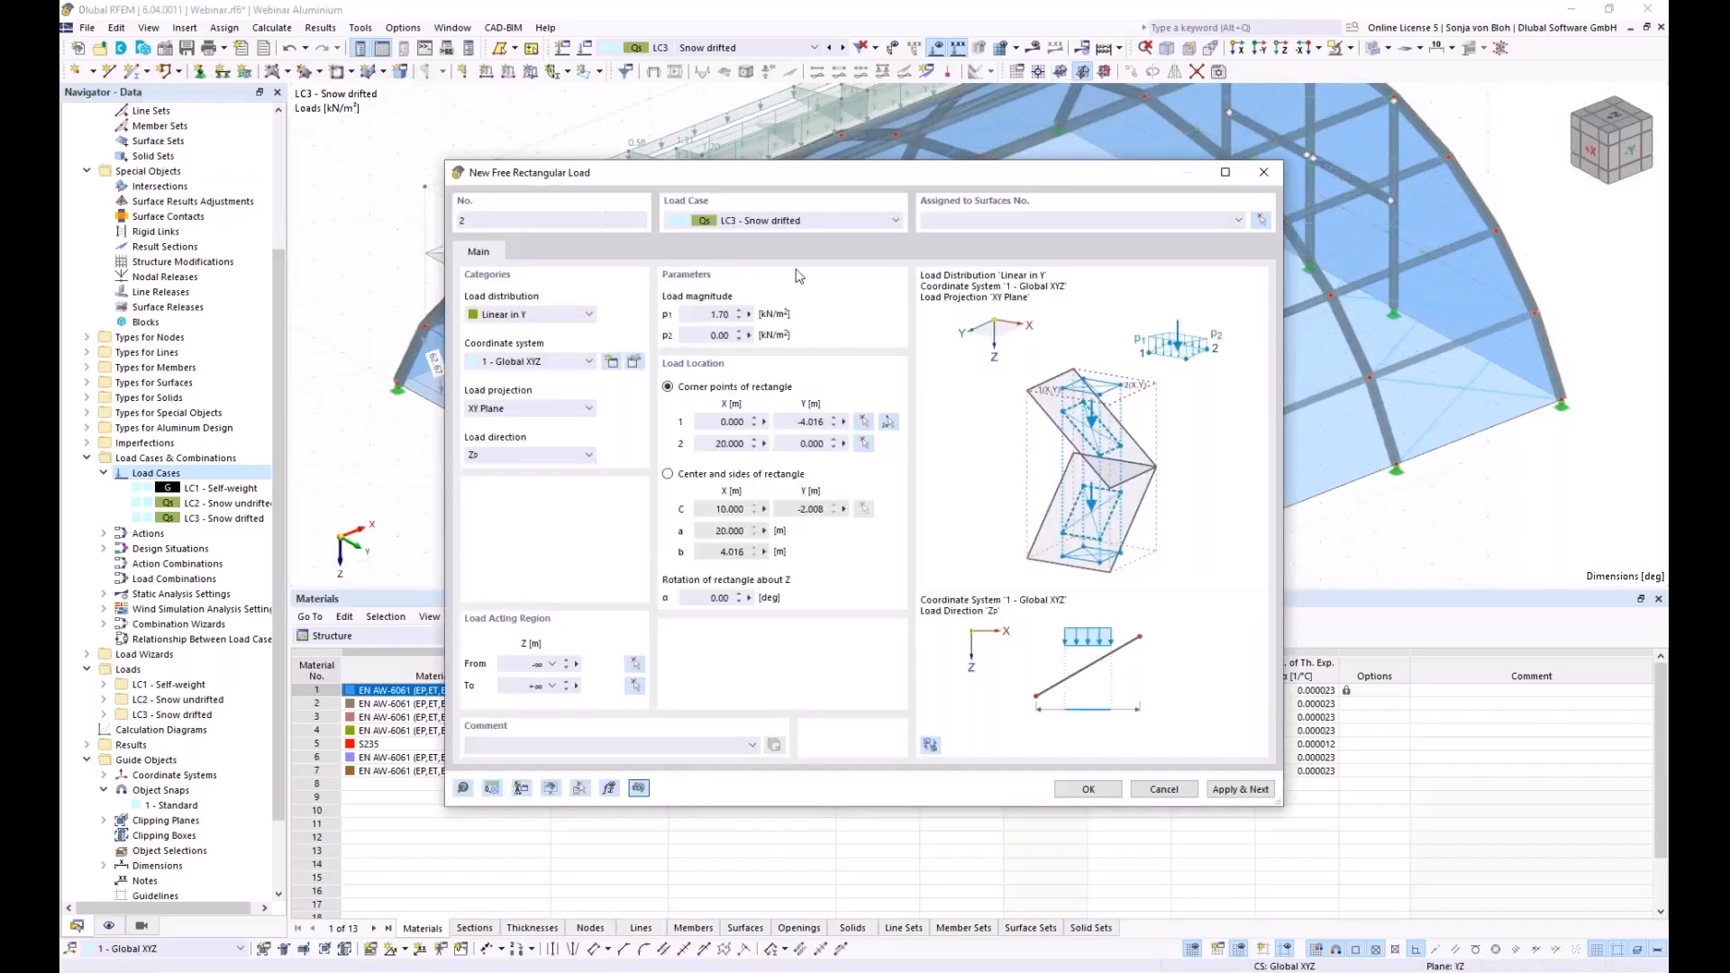
pyautogui.click(1262, 223)
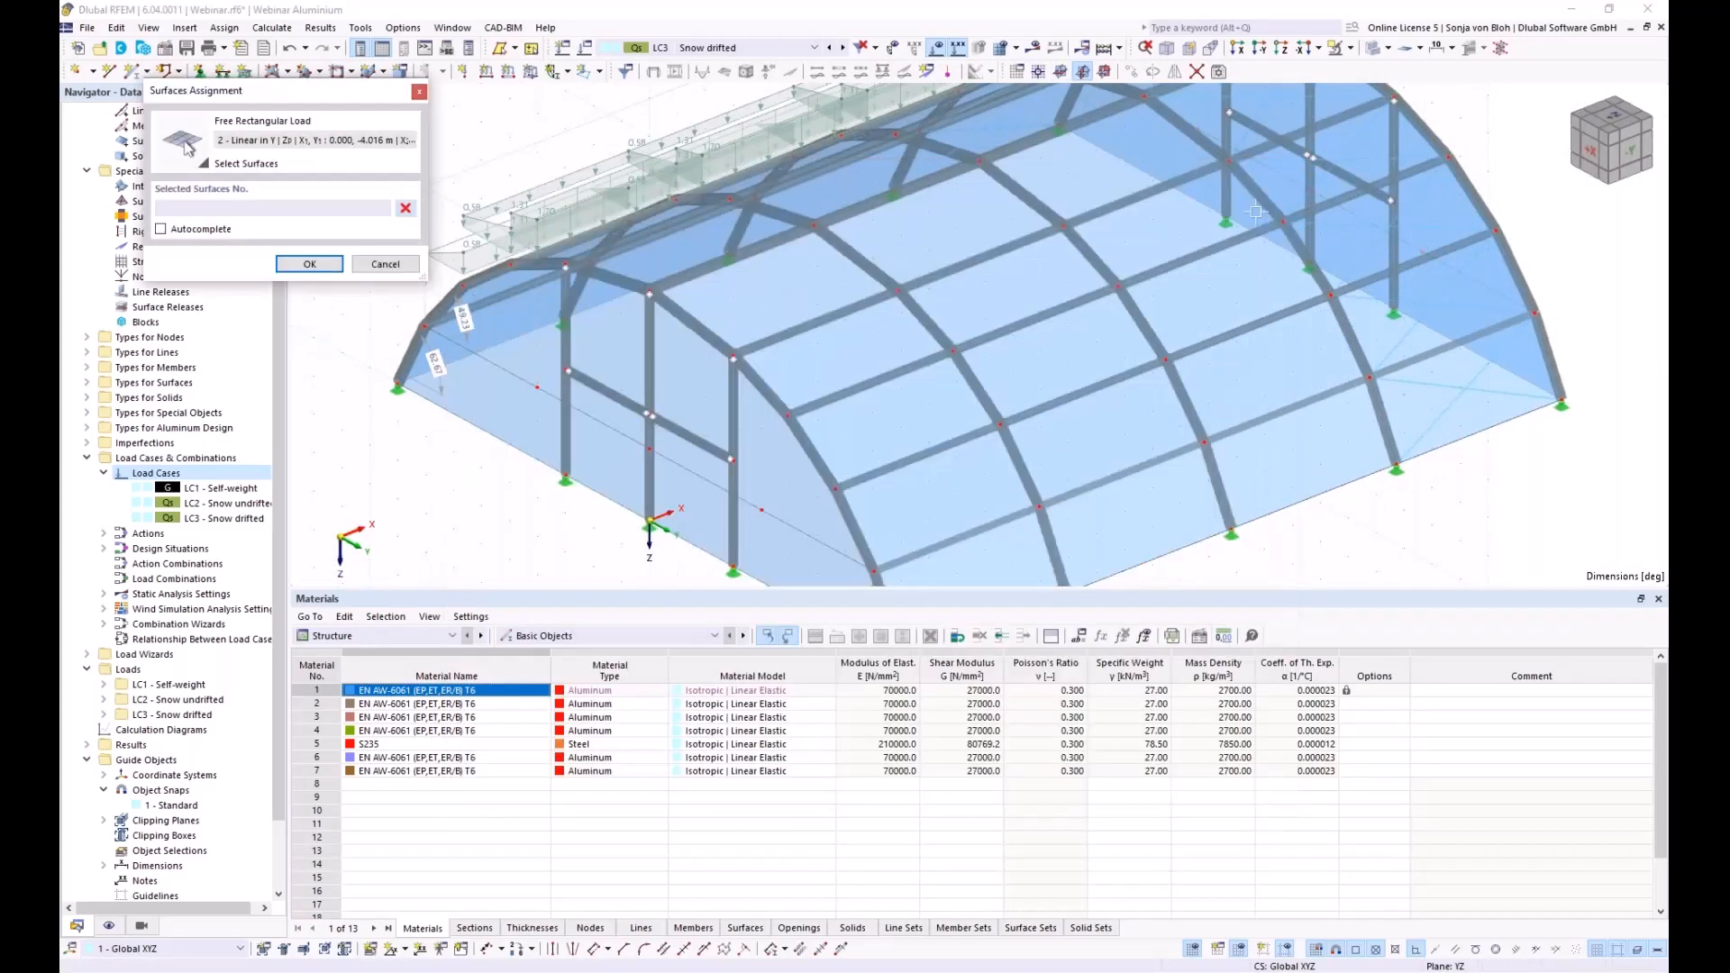
pyautogui.click(1219, 76)
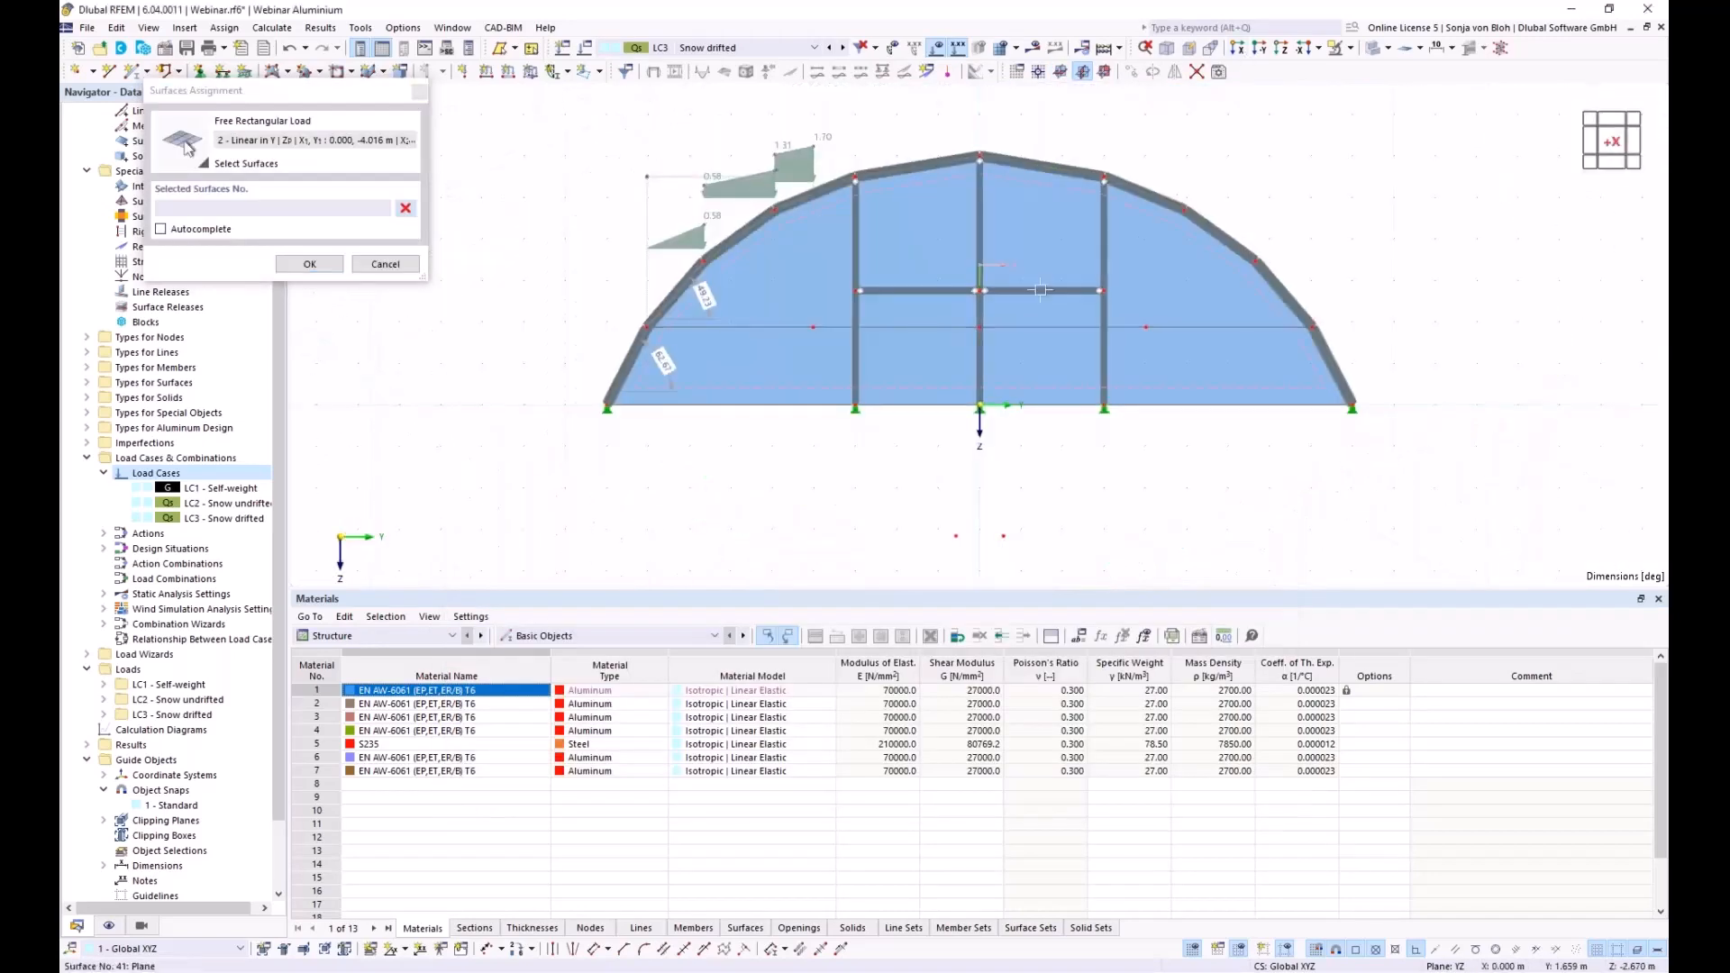
pyautogui.scroll(-3, 1034, 272)
pyautogui.moveTo(811, 116); pyautogui.dragTo(1024, 244)
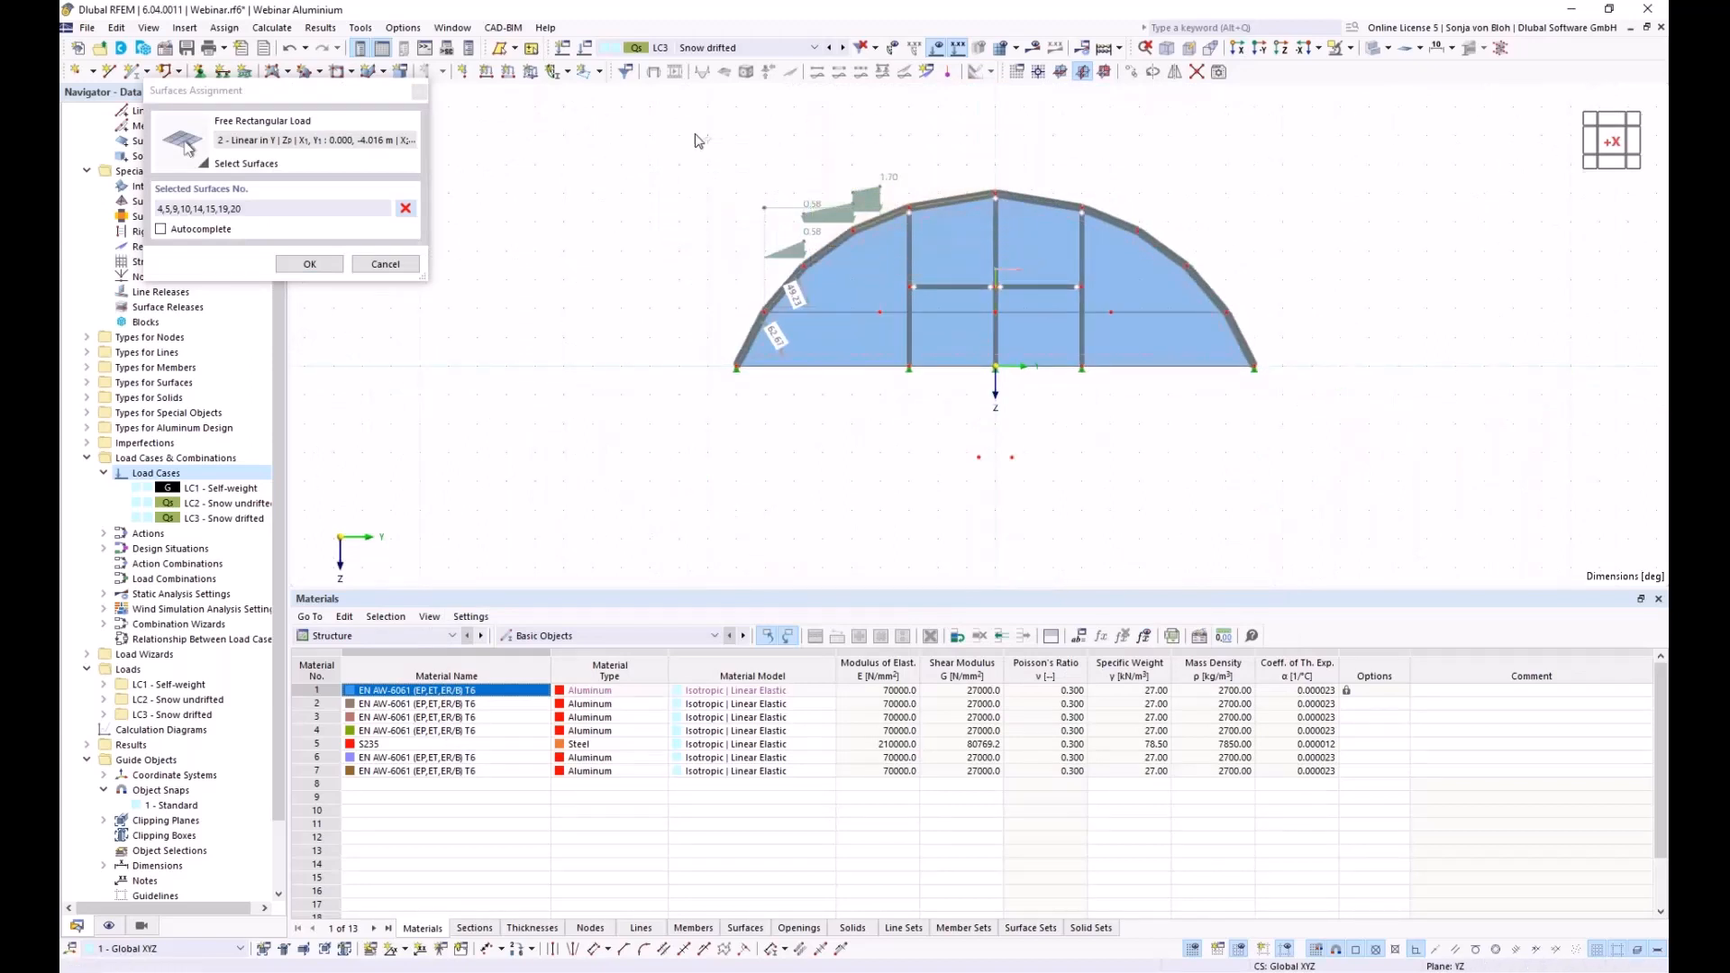
pyautogui.click(309, 264)
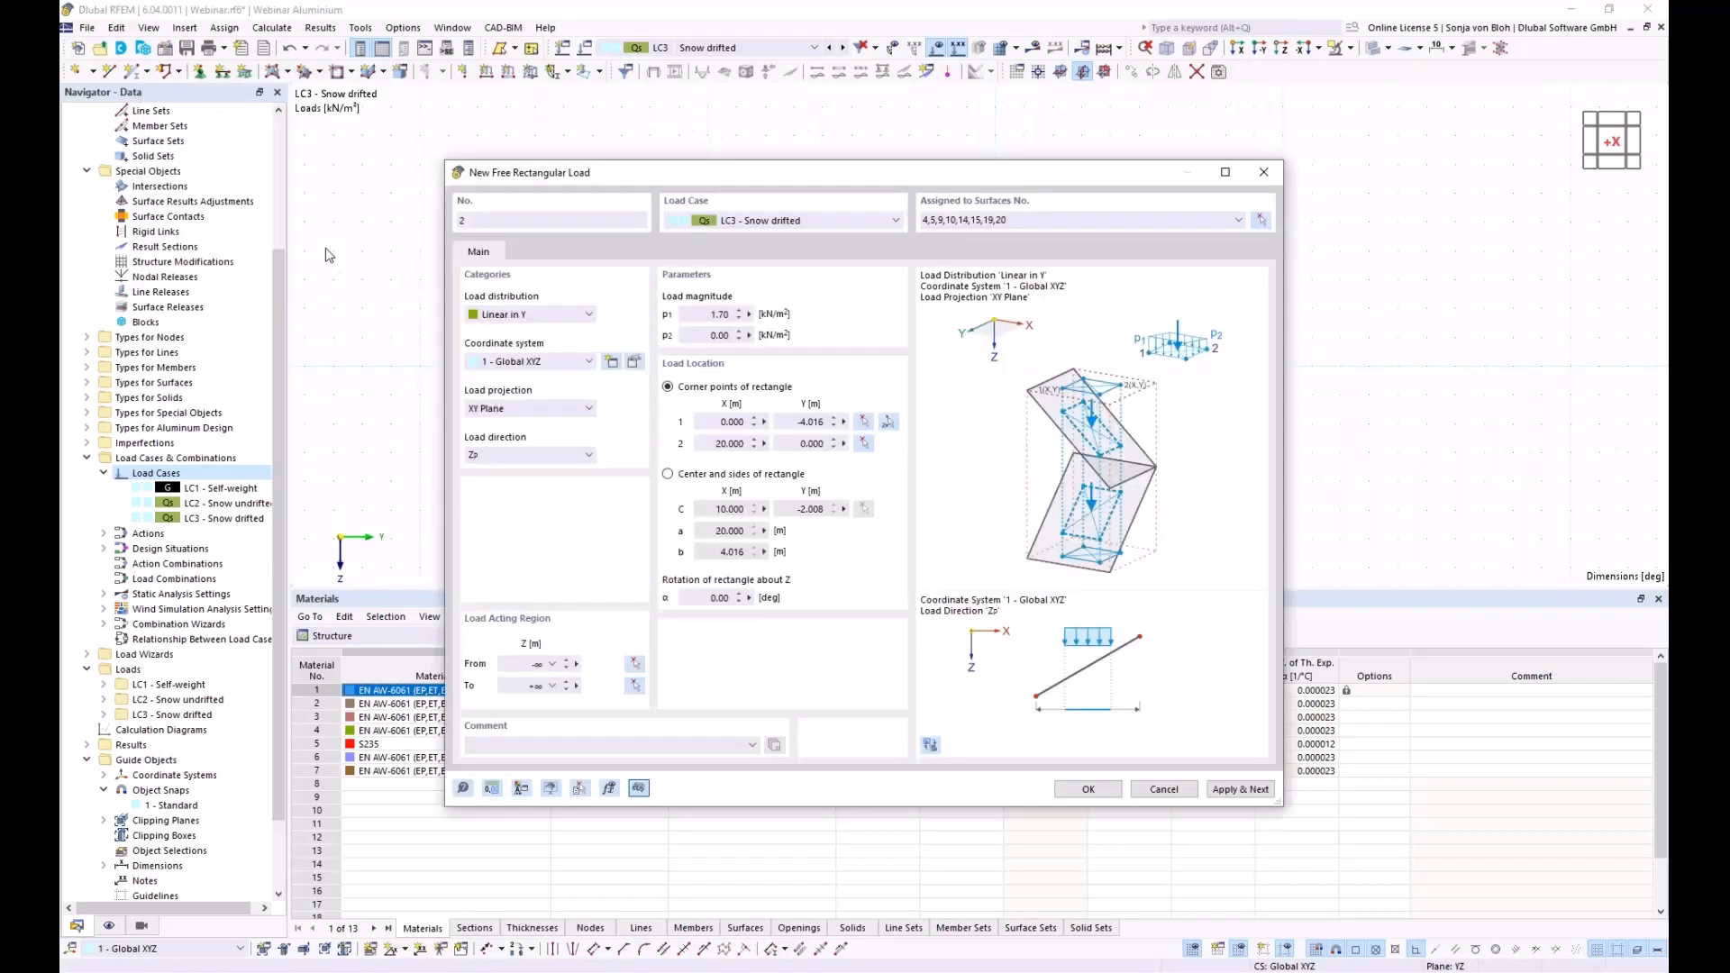
pyautogui.click(1240, 791)
# Give load 3 magnitudes rising from 0.00 to 0.85 kN/m² and pick its two rectangle corners
pyautogui.moveTo(839, 172); pyautogui.dragTo(421, 91)
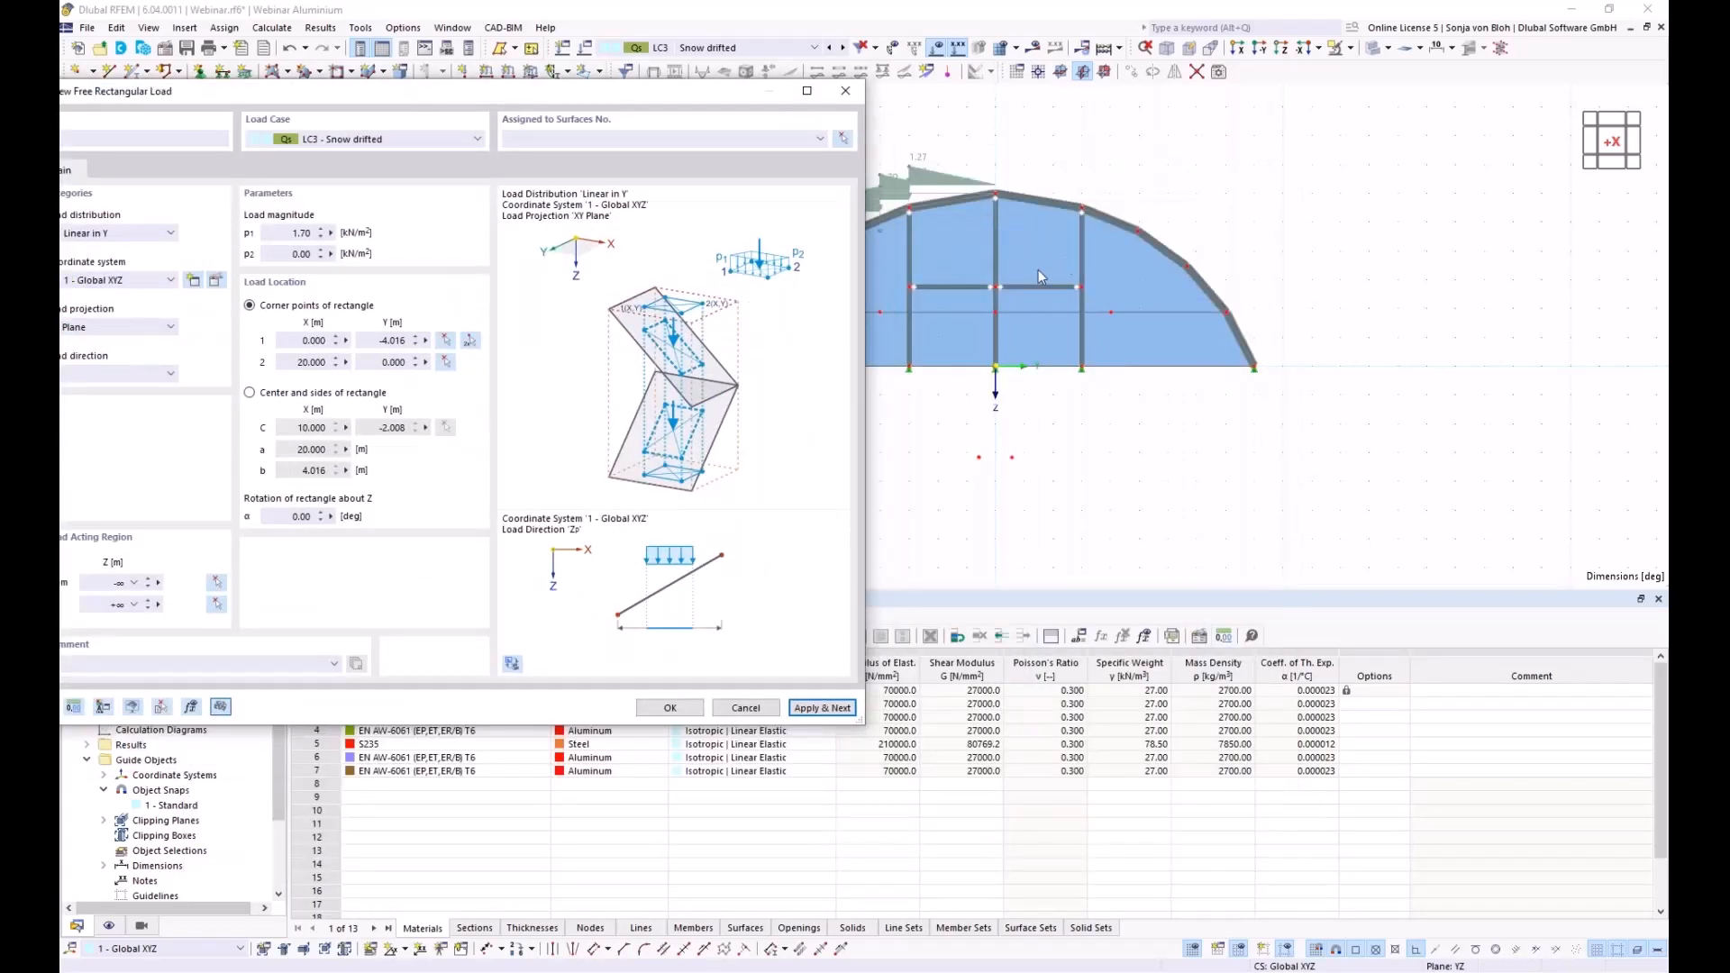
pyautogui.click(330, 234)
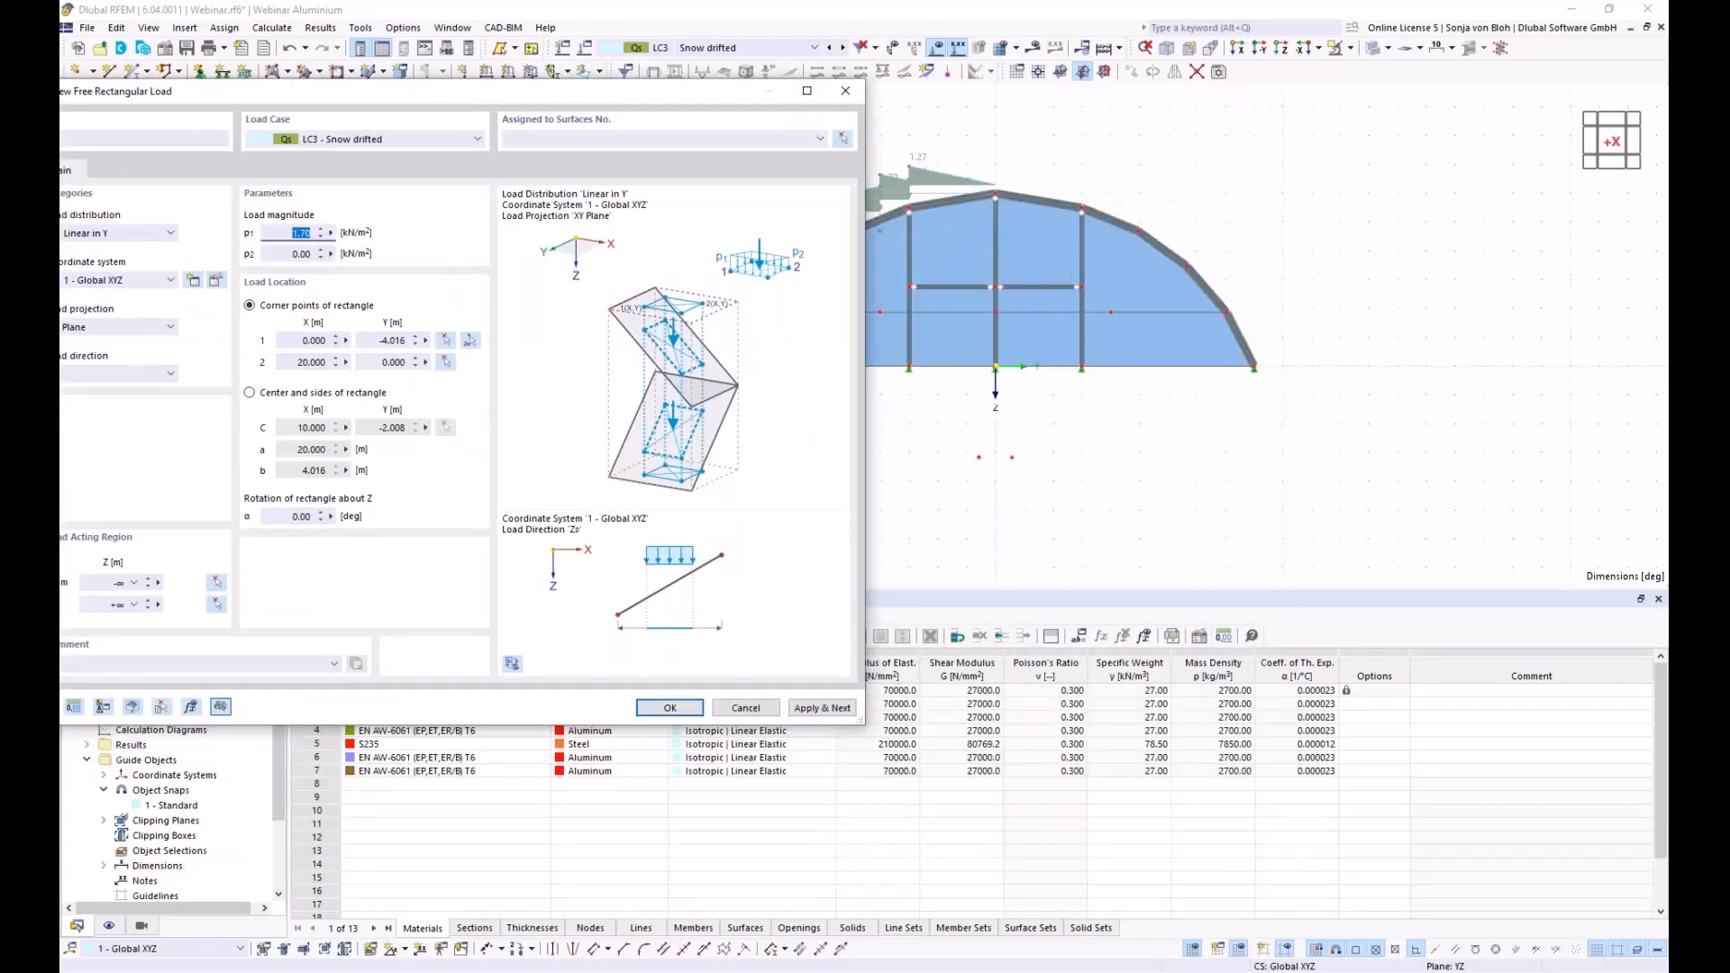
pyautogui.click(285, 254)
pyautogui.click(470, 342)
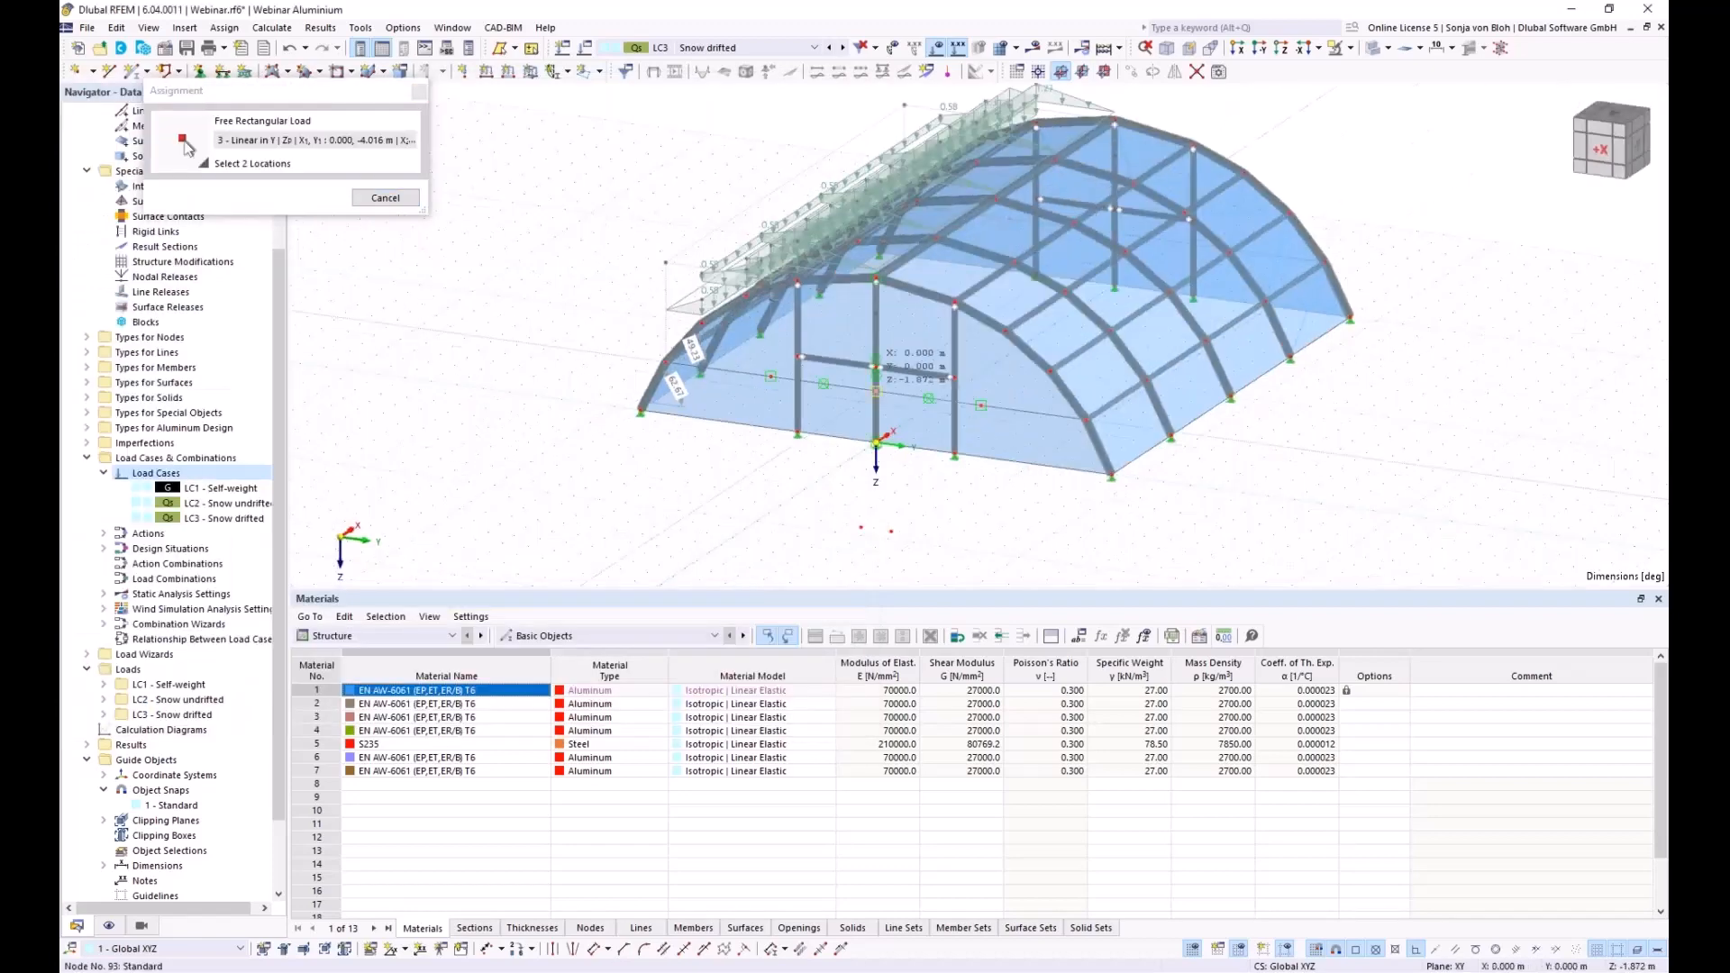
pyautogui.click(1117, 293)
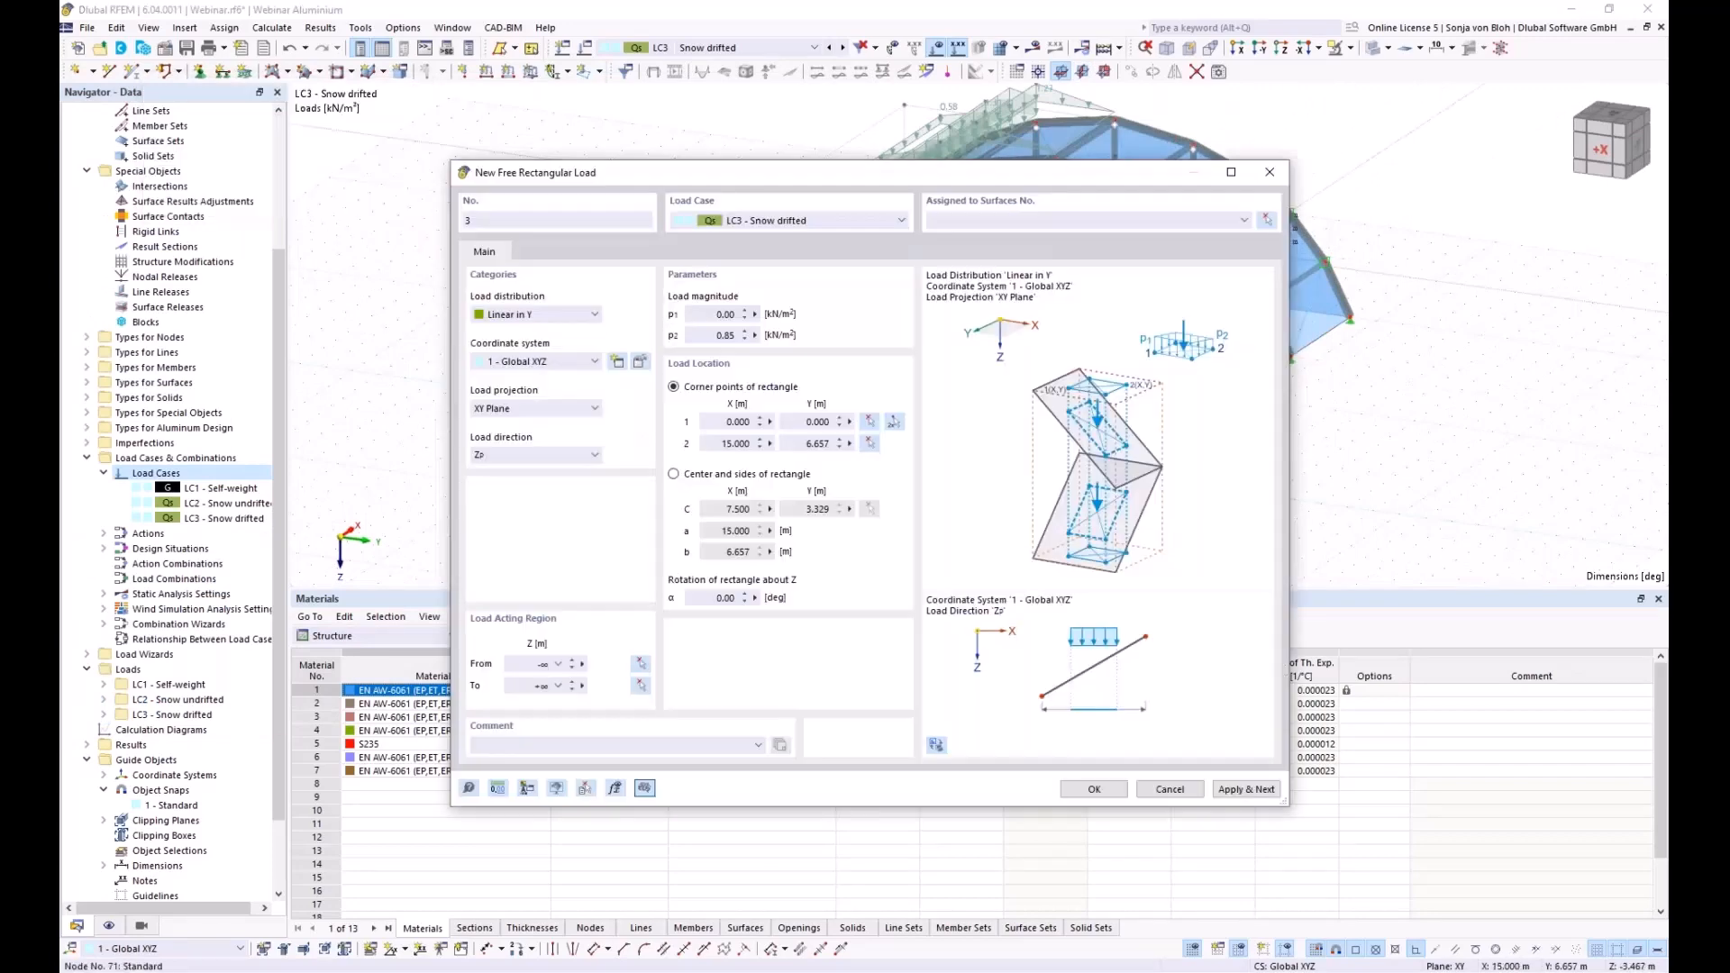
# Assign load 3 to surfaces 24,25,29,30,34,35,39,40 and save it
pyautogui.click(1266, 221)
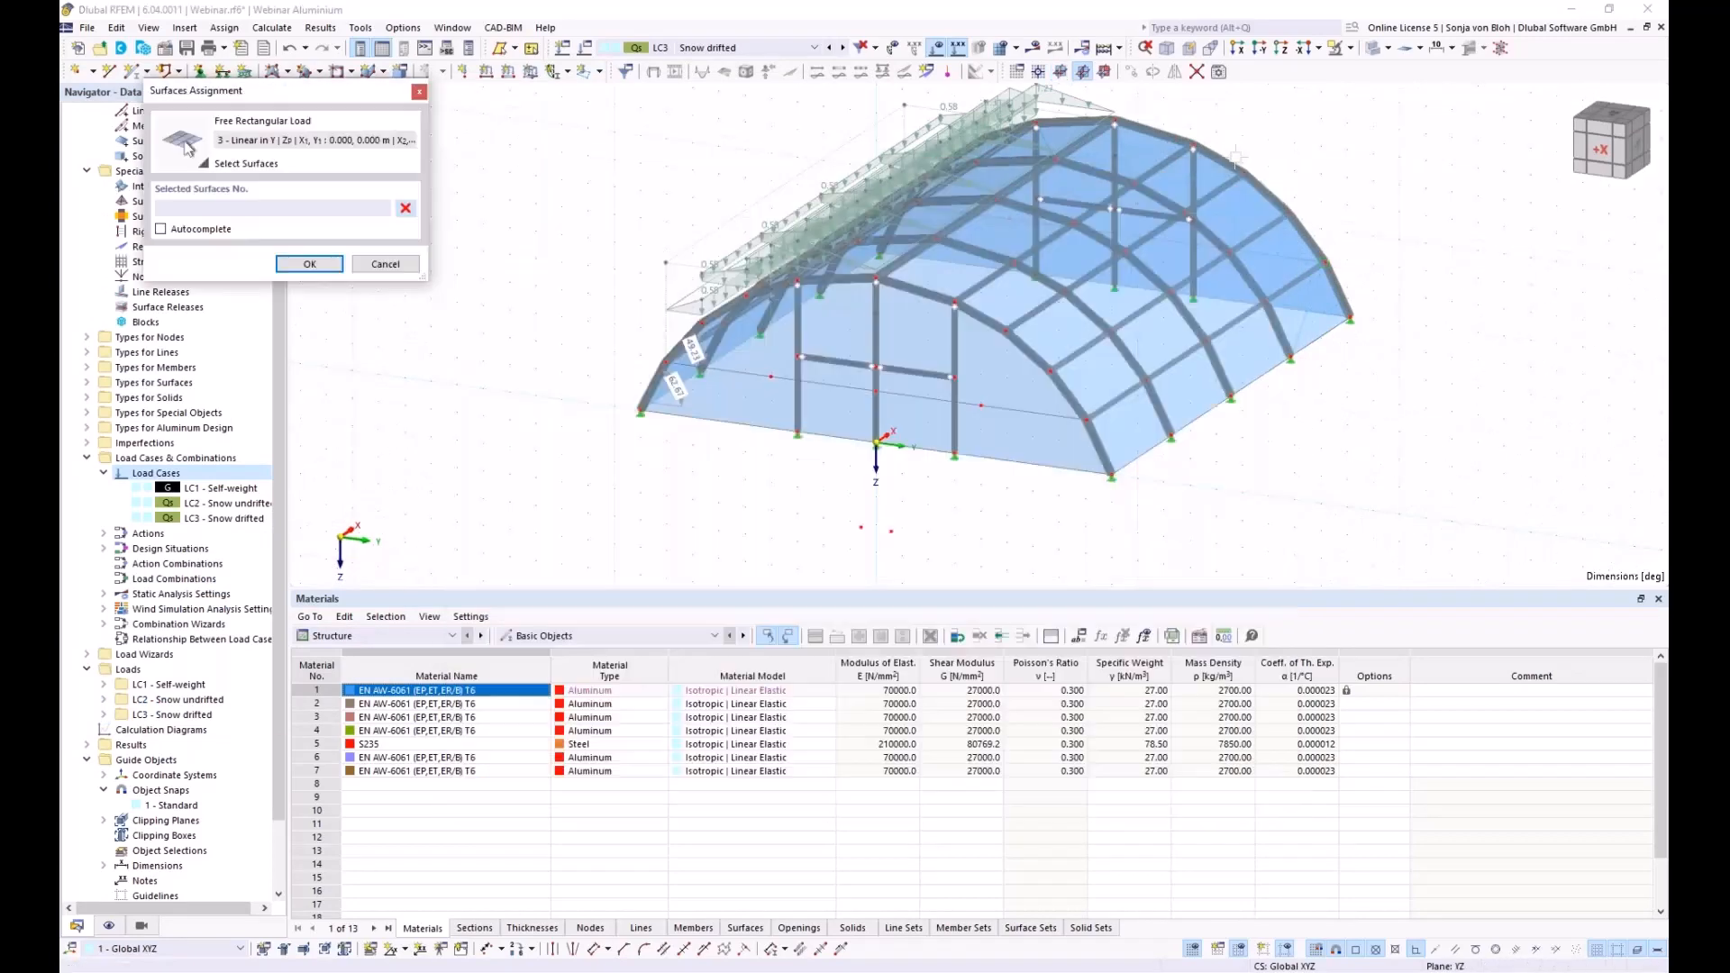
pyautogui.click(1238, 47)
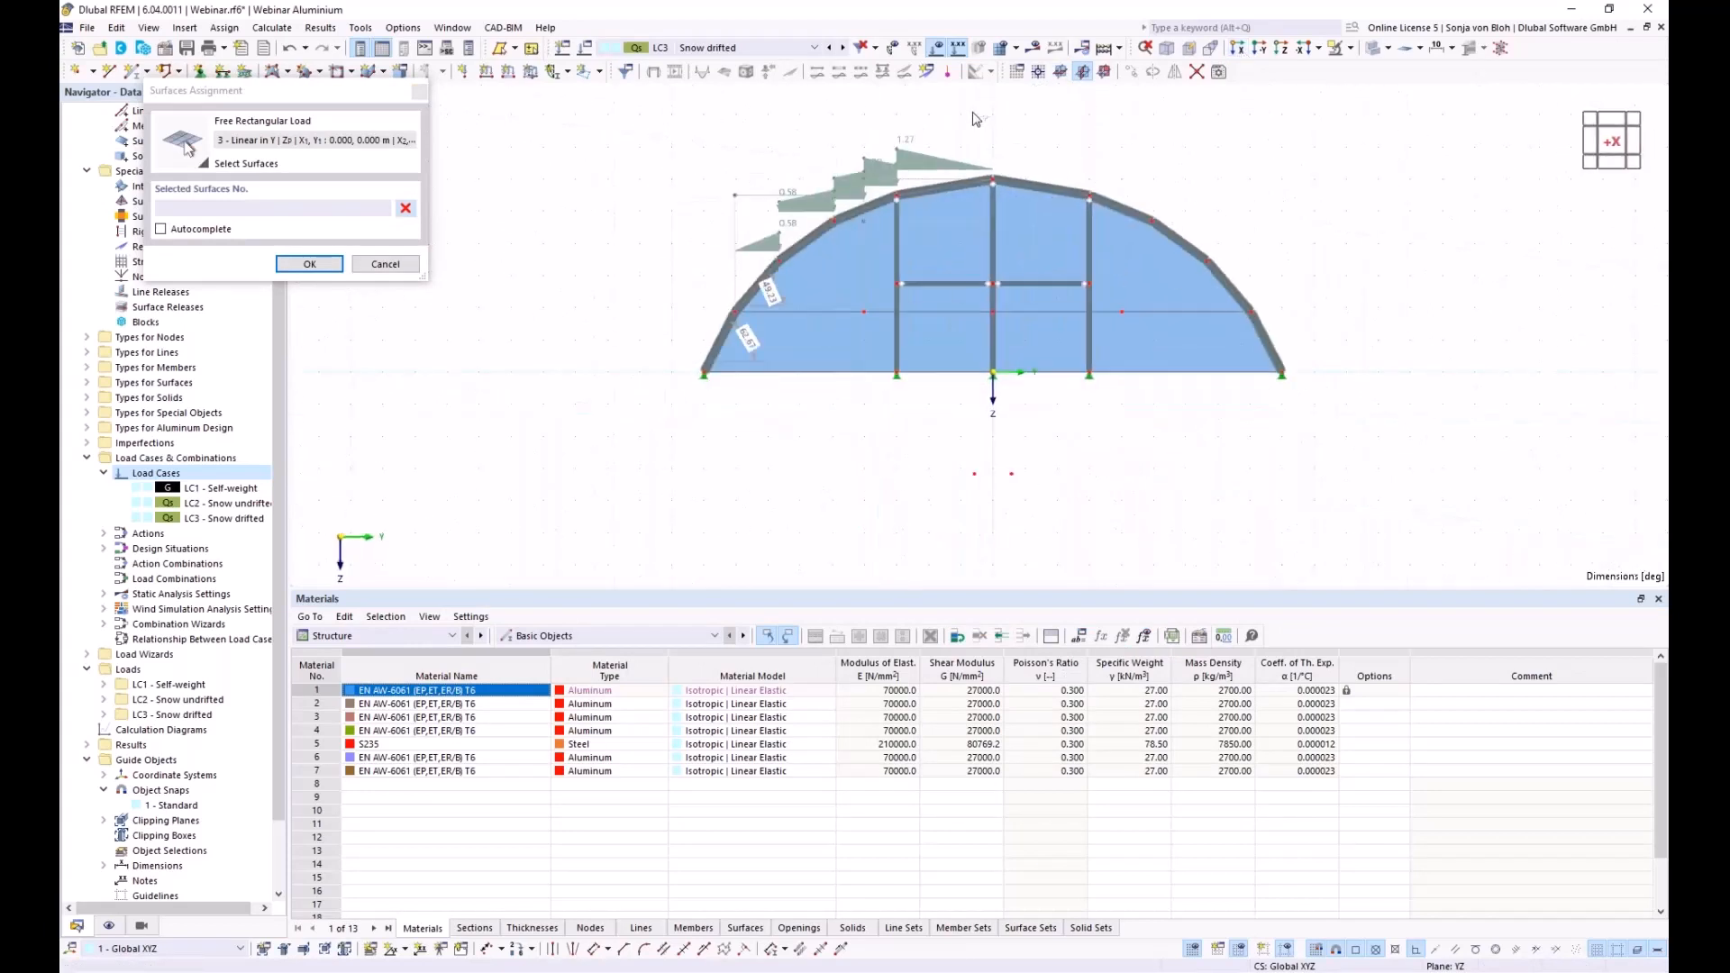
pyautogui.moveTo(1001, 165); pyautogui.dragTo(1176, 275)
pyautogui.click(315, 264)
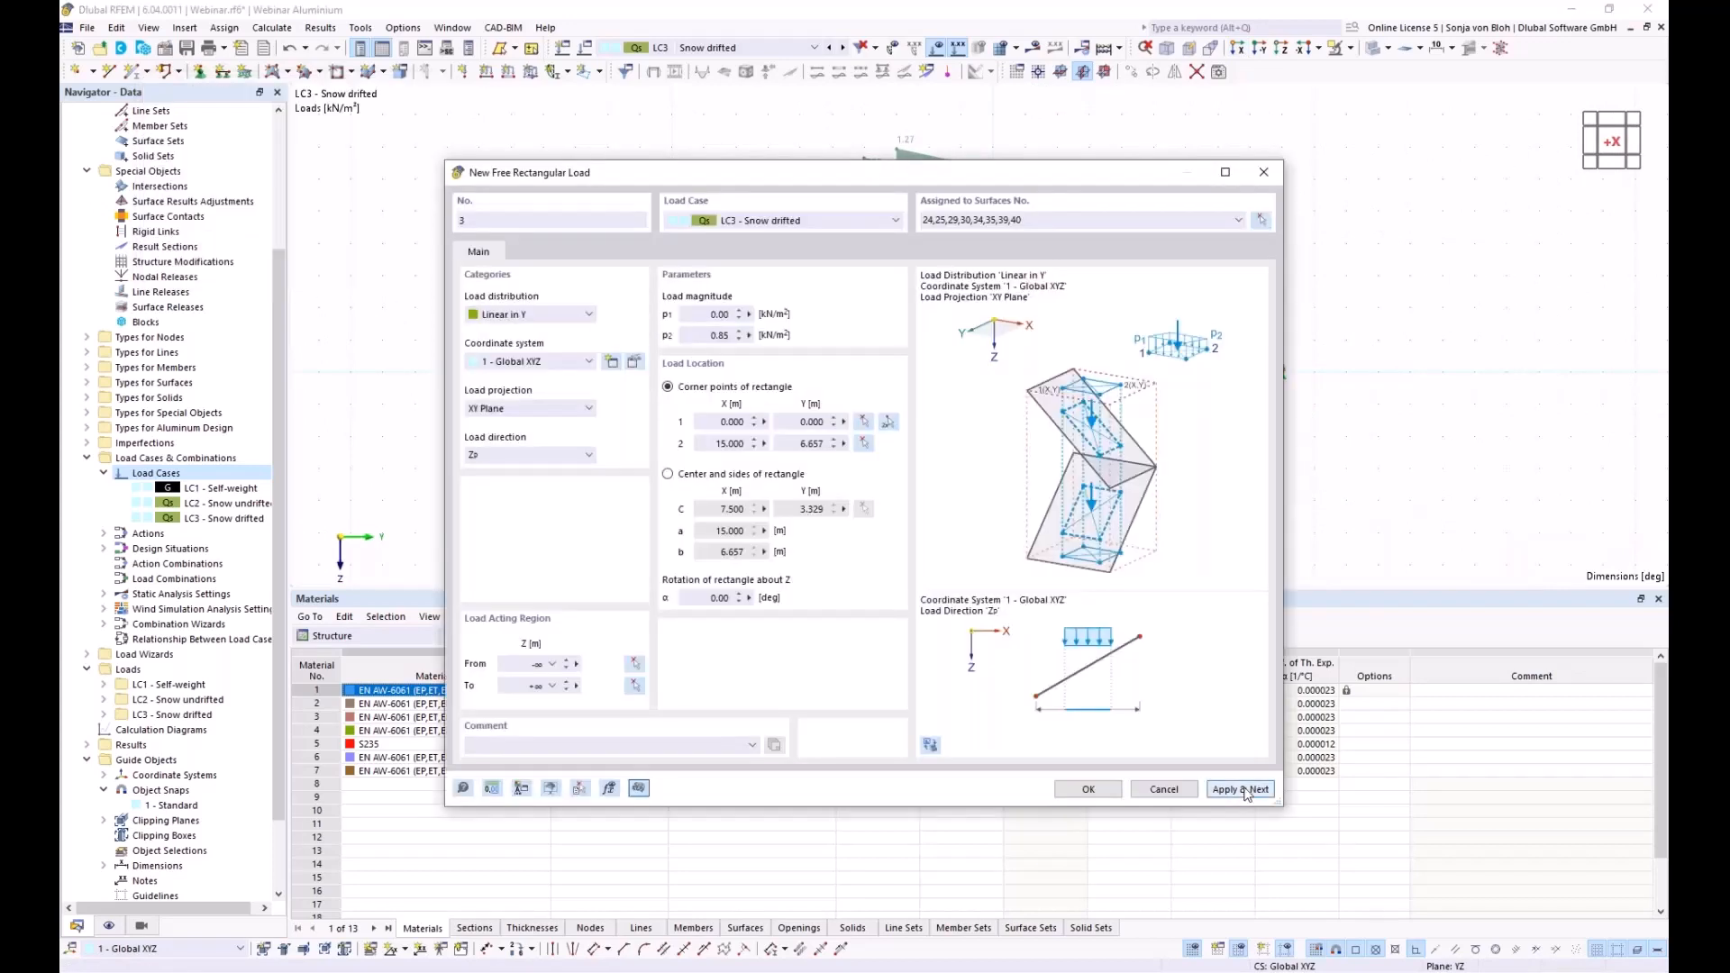
pyautogui.click(1240, 790)
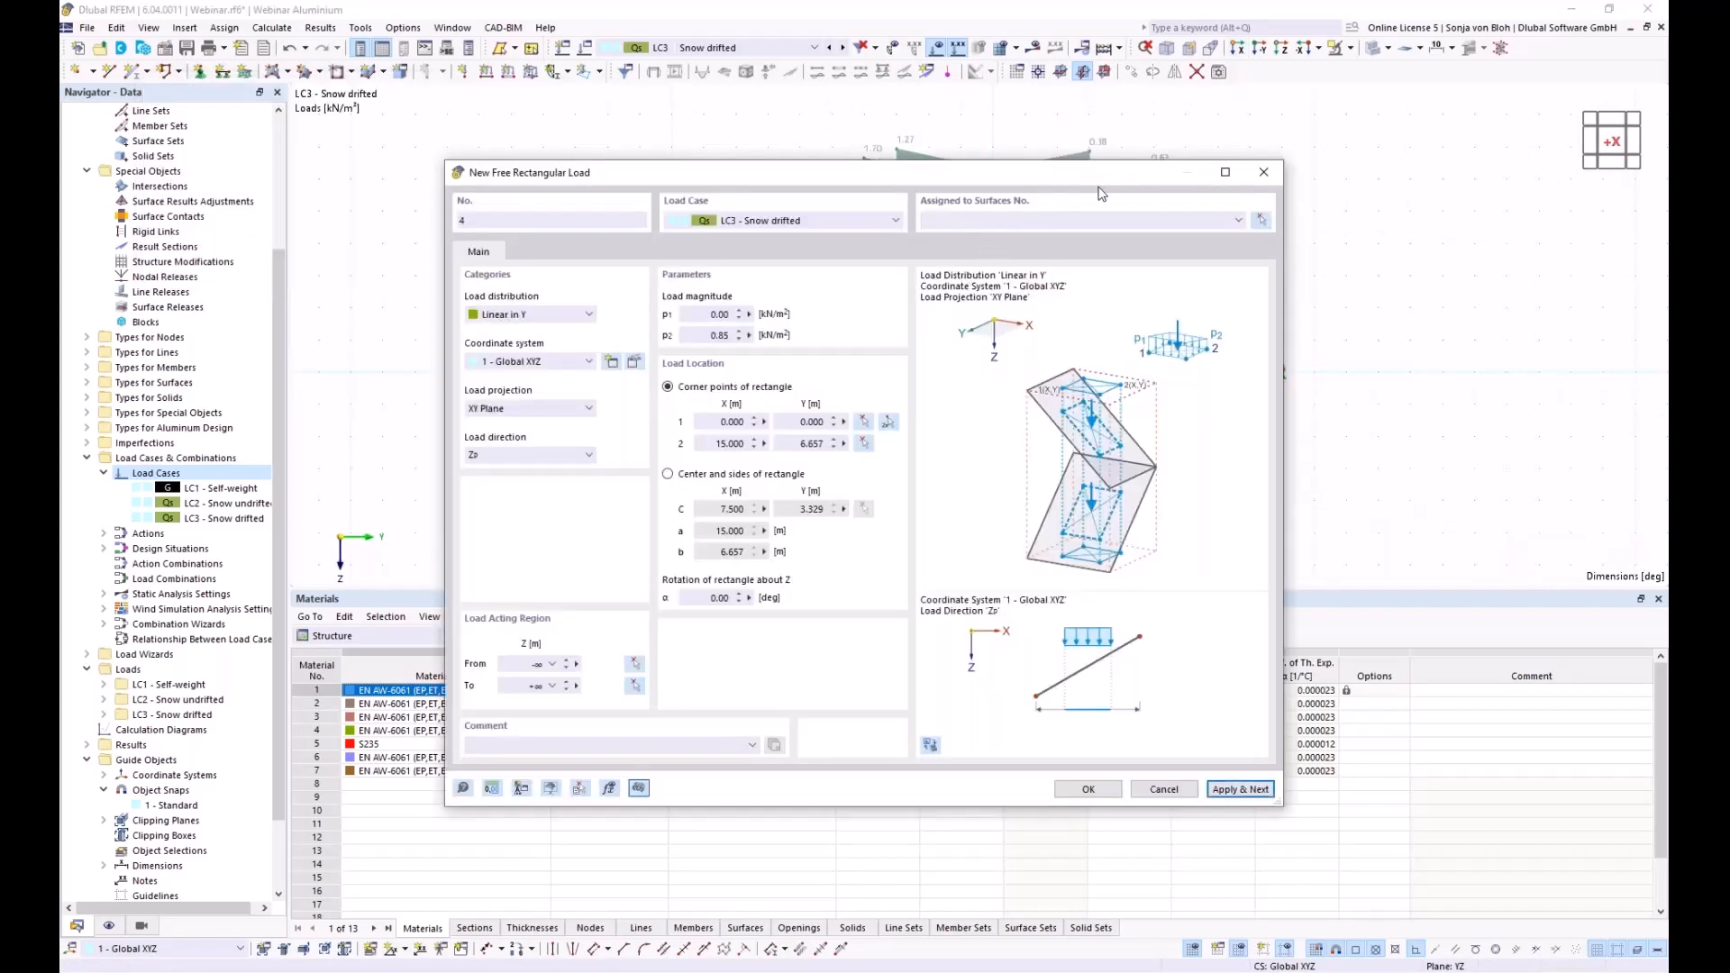
# Set load 4 from 0.85 to 0.00 kN/m² over corners (0, 4.016) to (20, 8.033)
pyautogui.click(707, 315)
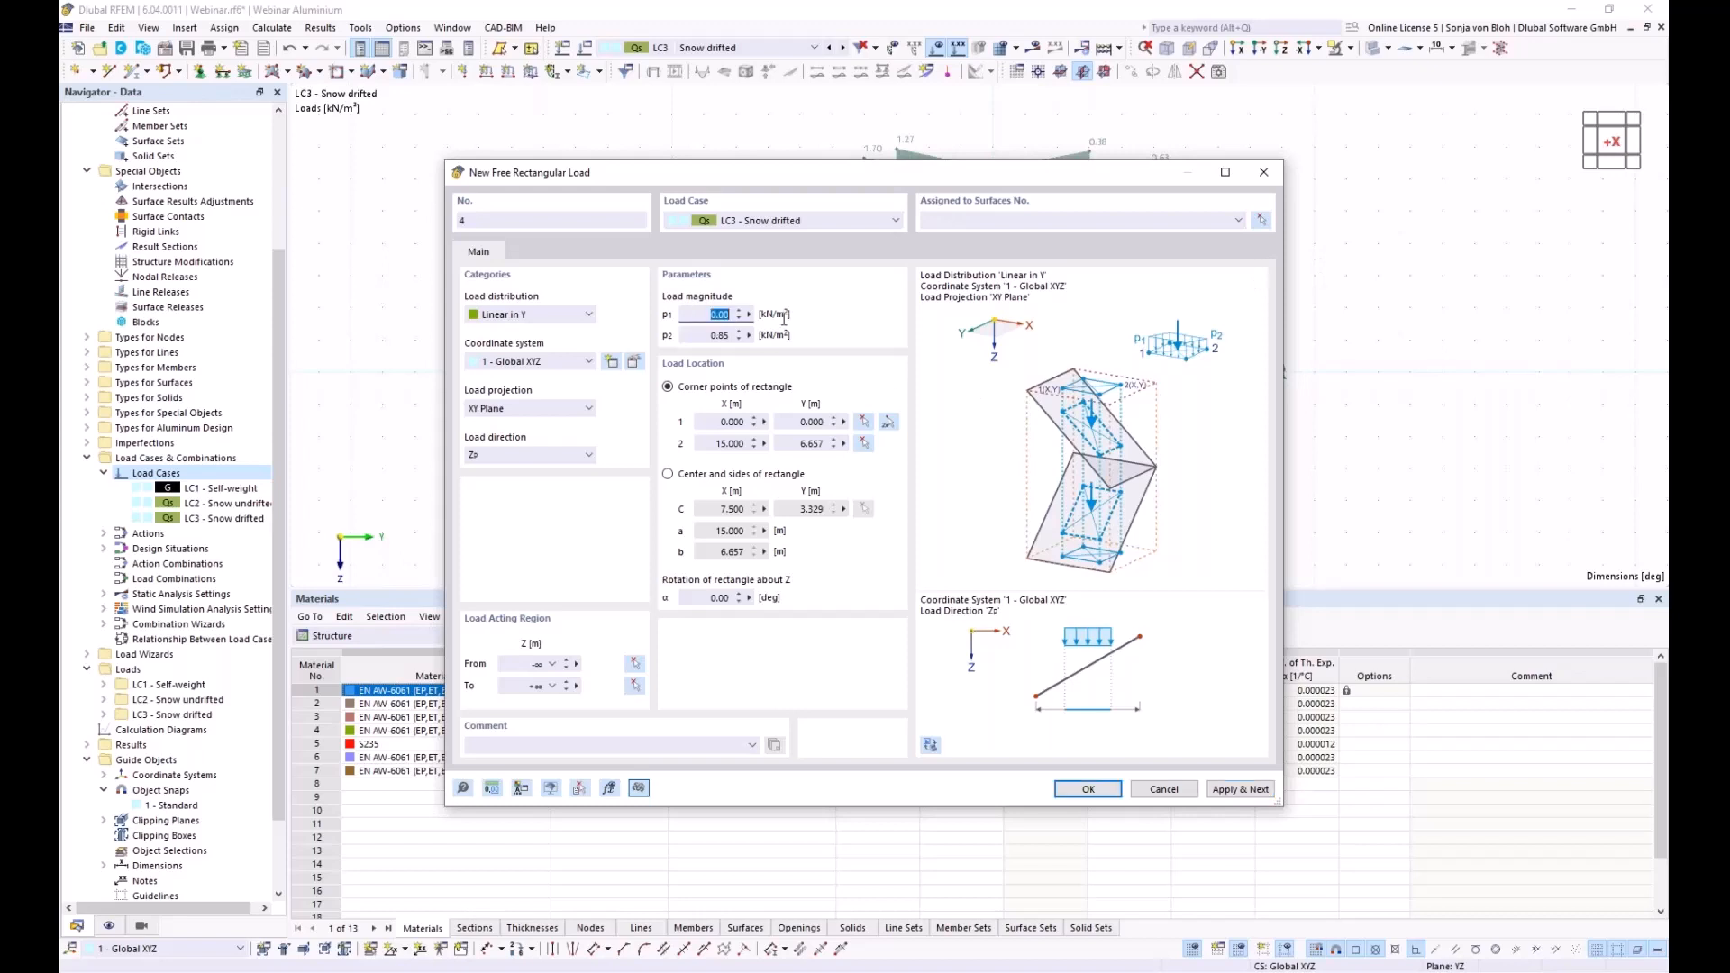
pyautogui.write('0,85')
pyautogui.press('Tab')
pyautogui.write('0')
pyautogui.click(888, 422)
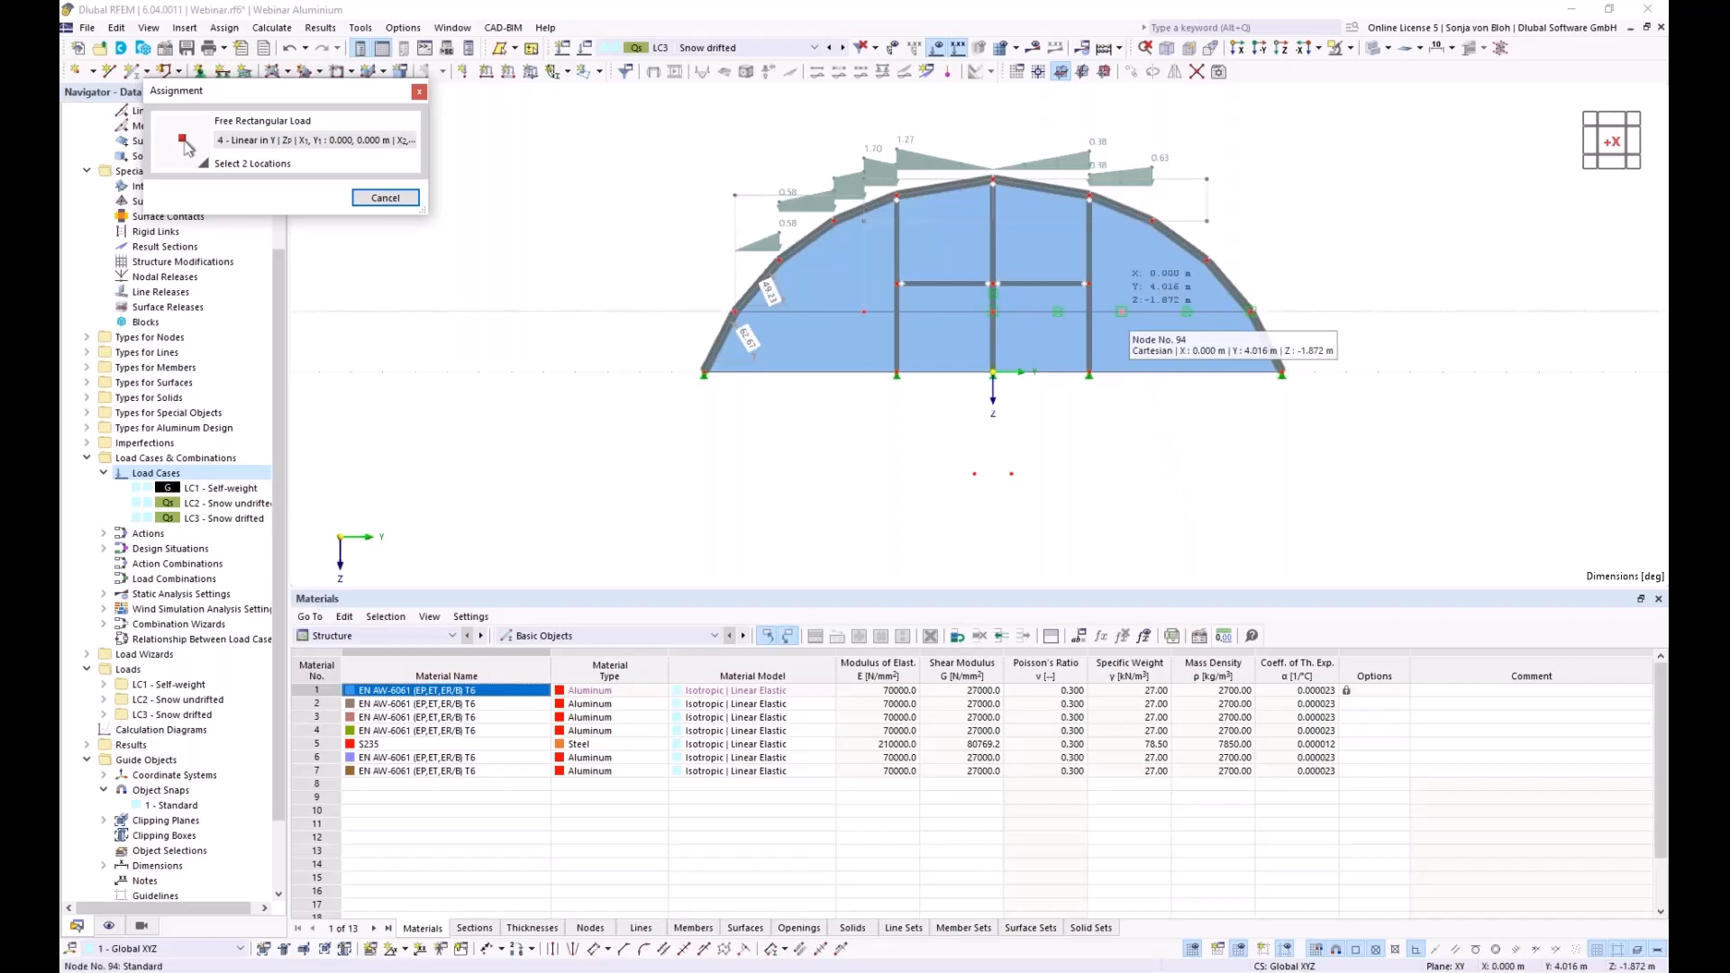
pyautogui.keyDown('ctrl'); pyautogui.moveTo(1288, 421); pyautogui.dragTo(1135, 492, button='middle'); pyautogui.keyUp('ctrl')
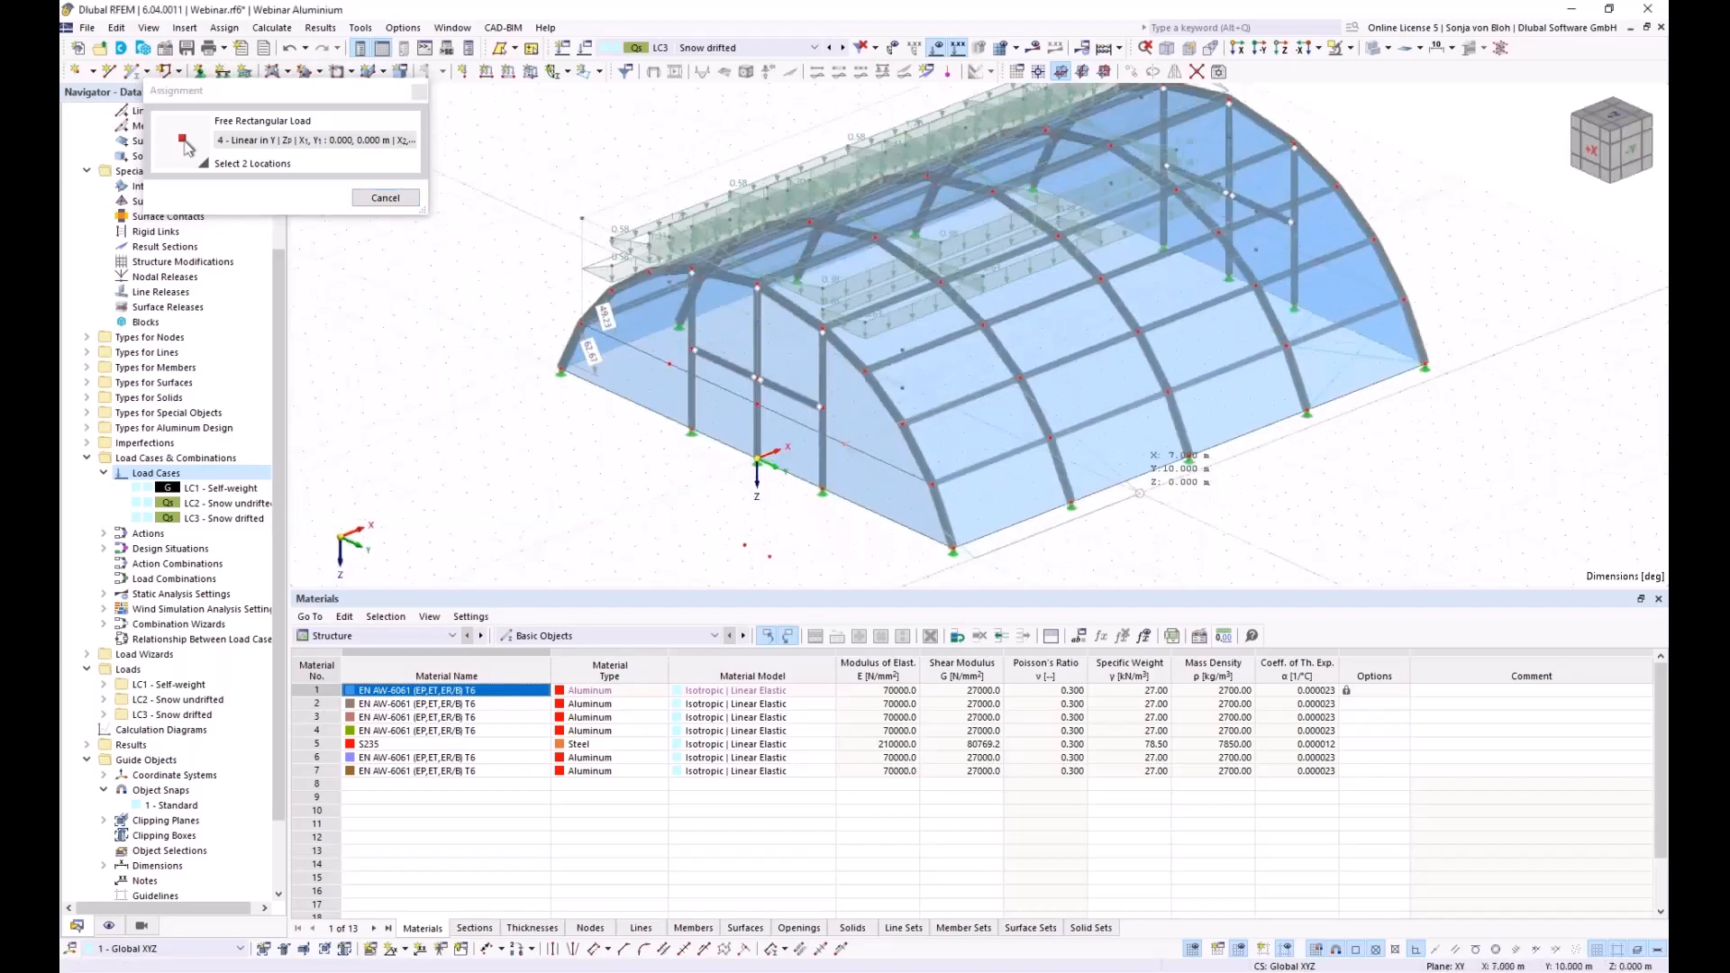
pyautogui.scroll(1, 1468, 338)
pyautogui.click(1394, 288)
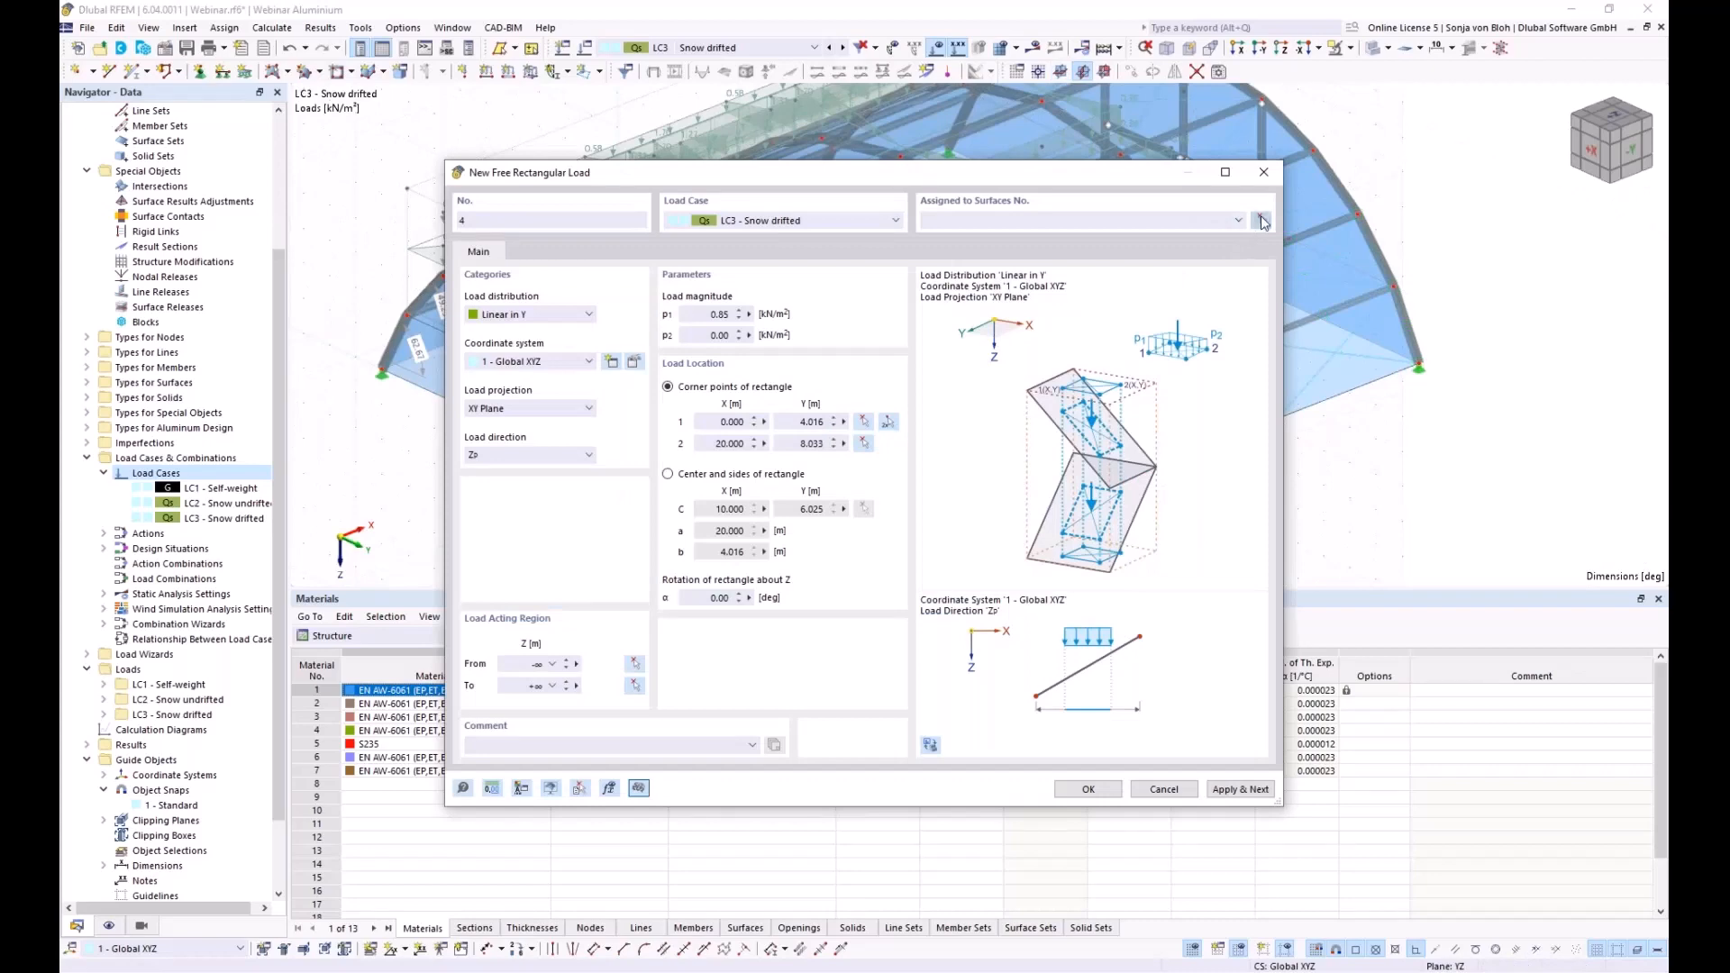
# Assign load 4 to the right-hand surfaces 22-24,27-29,32-34,37-39 and close the load input
pyautogui.click(1262, 222)
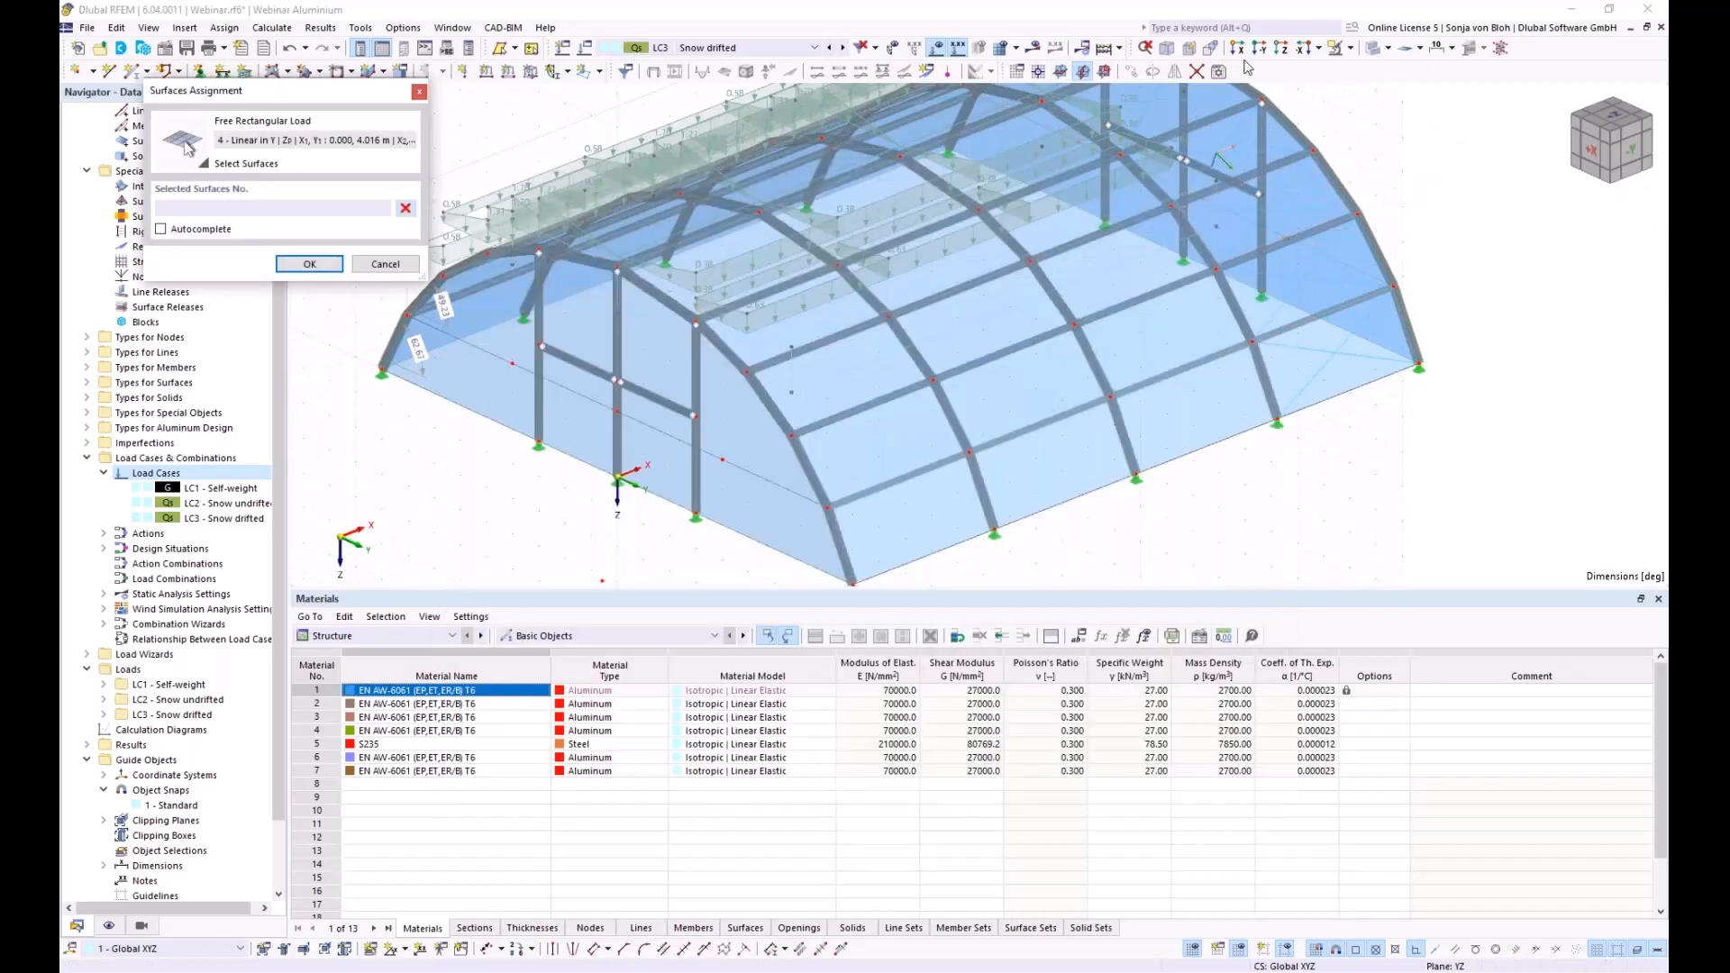
pyautogui.click(1237, 47)
pyautogui.moveTo(1146, 137); pyautogui.dragTo(1325, 362)
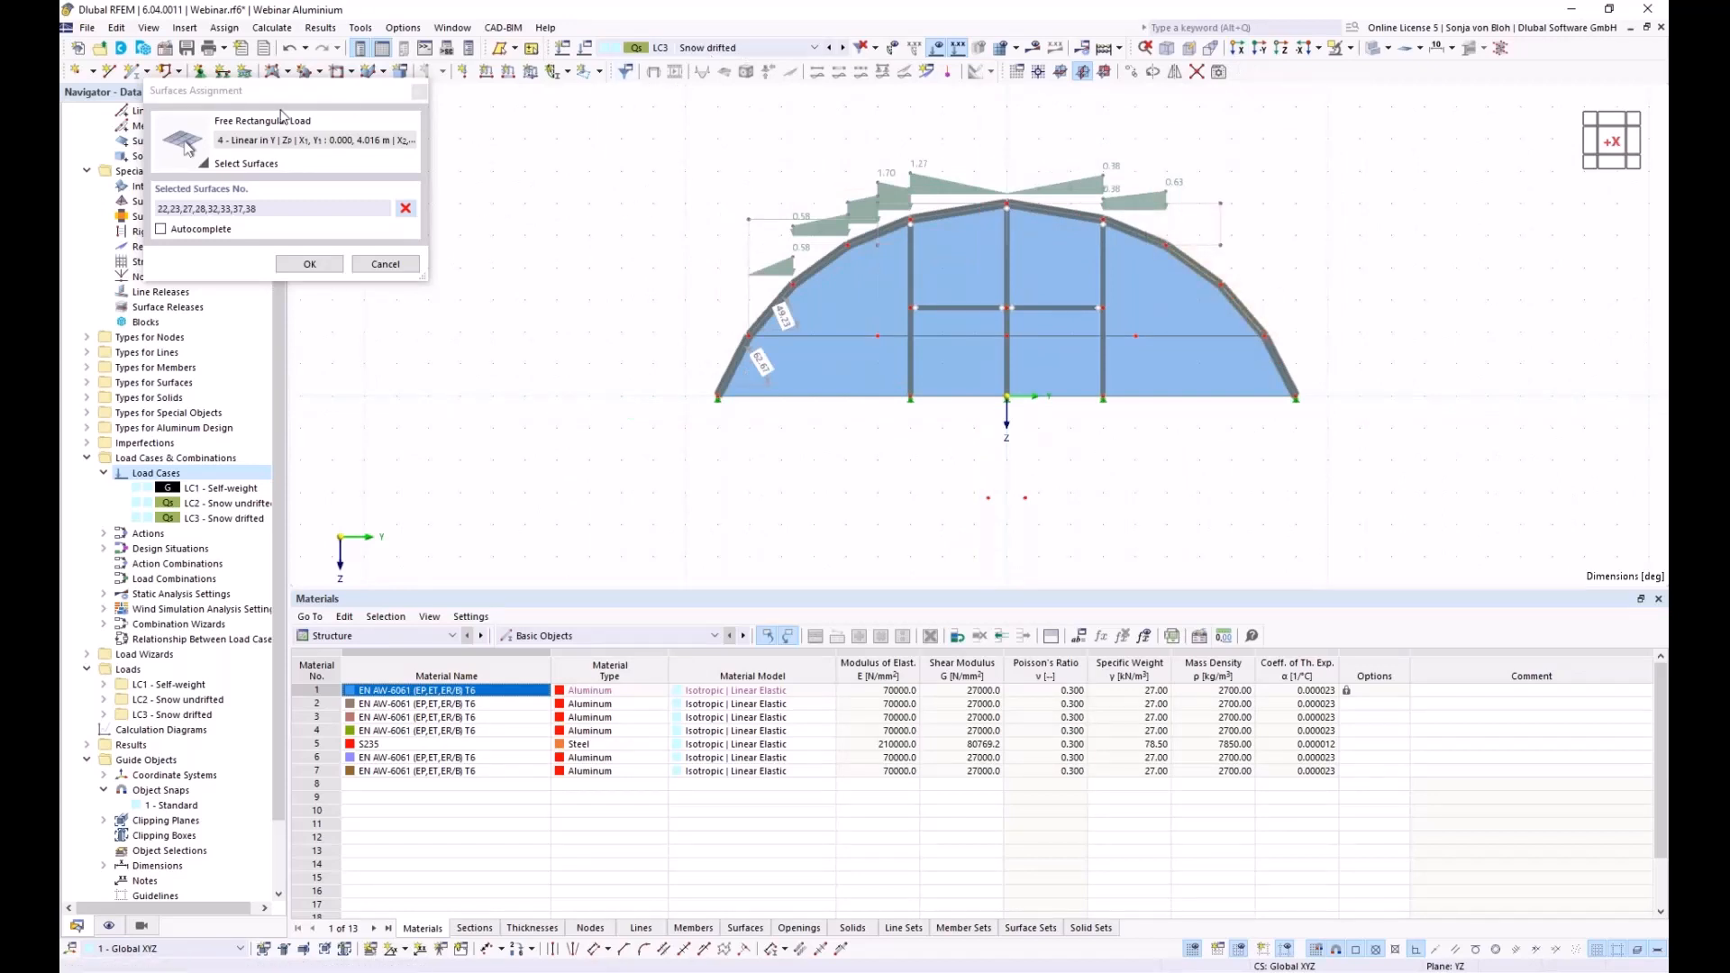
pyautogui.click(405, 208)
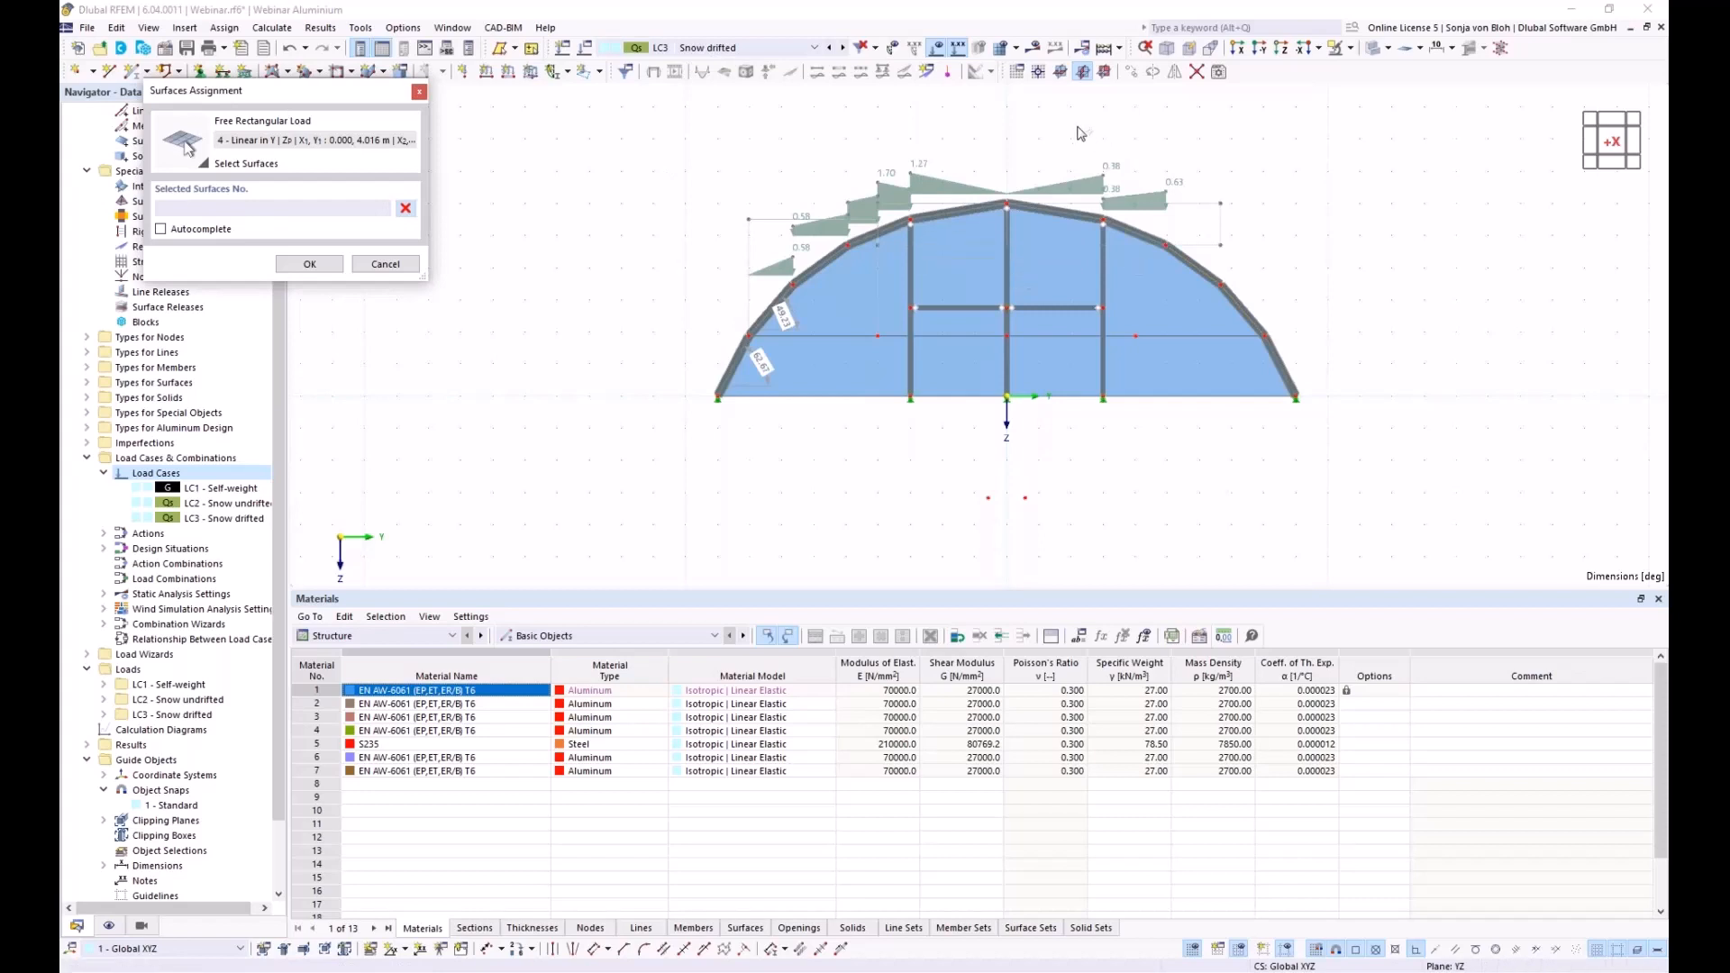
pyautogui.moveTo(1080, 133); pyautogui.dragTo(1337, 357)
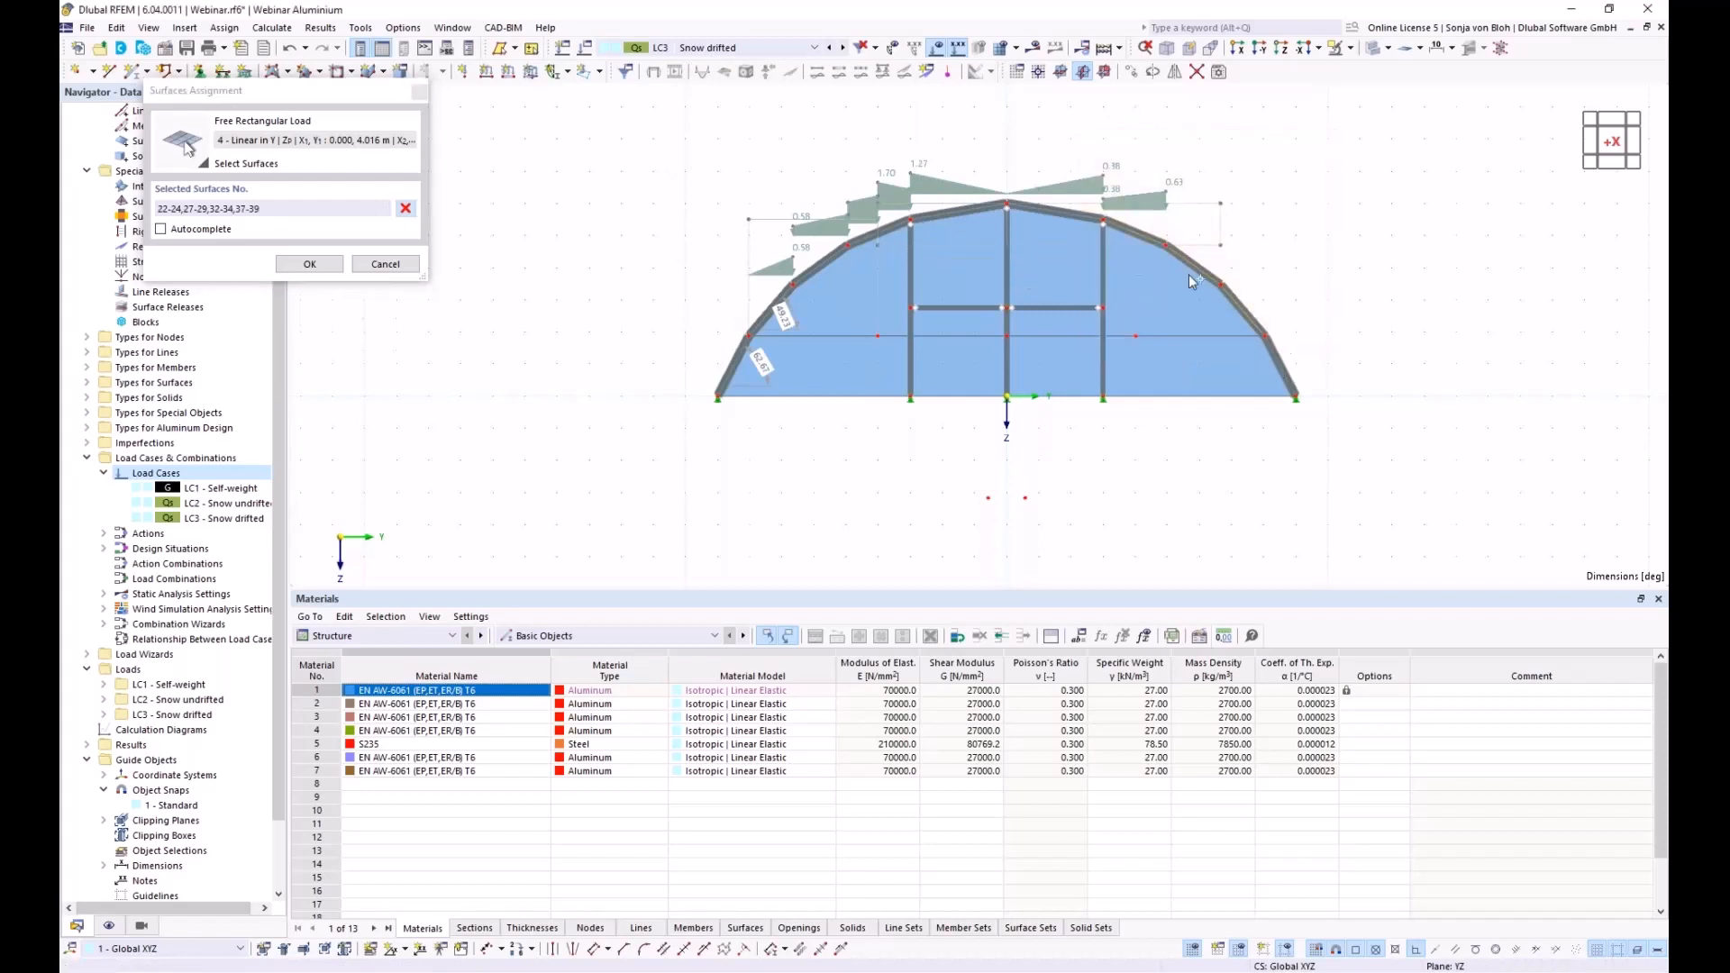
pyautogui.click(306, 263)
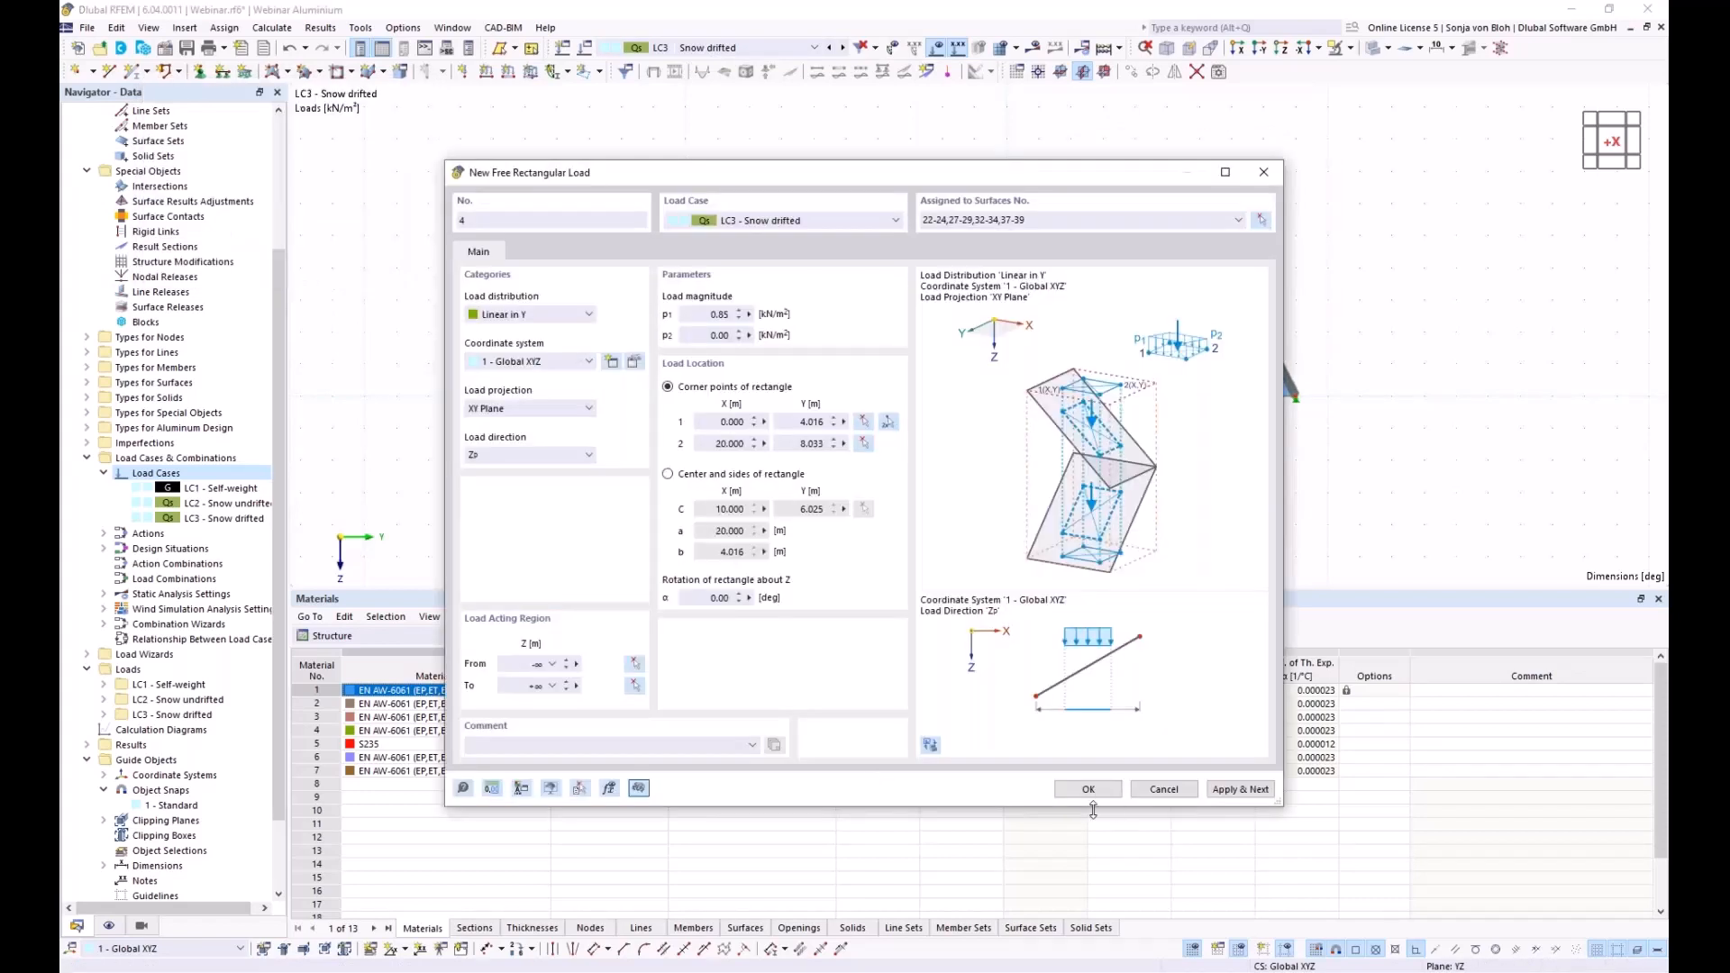
pyautogui.click(1088, 789)
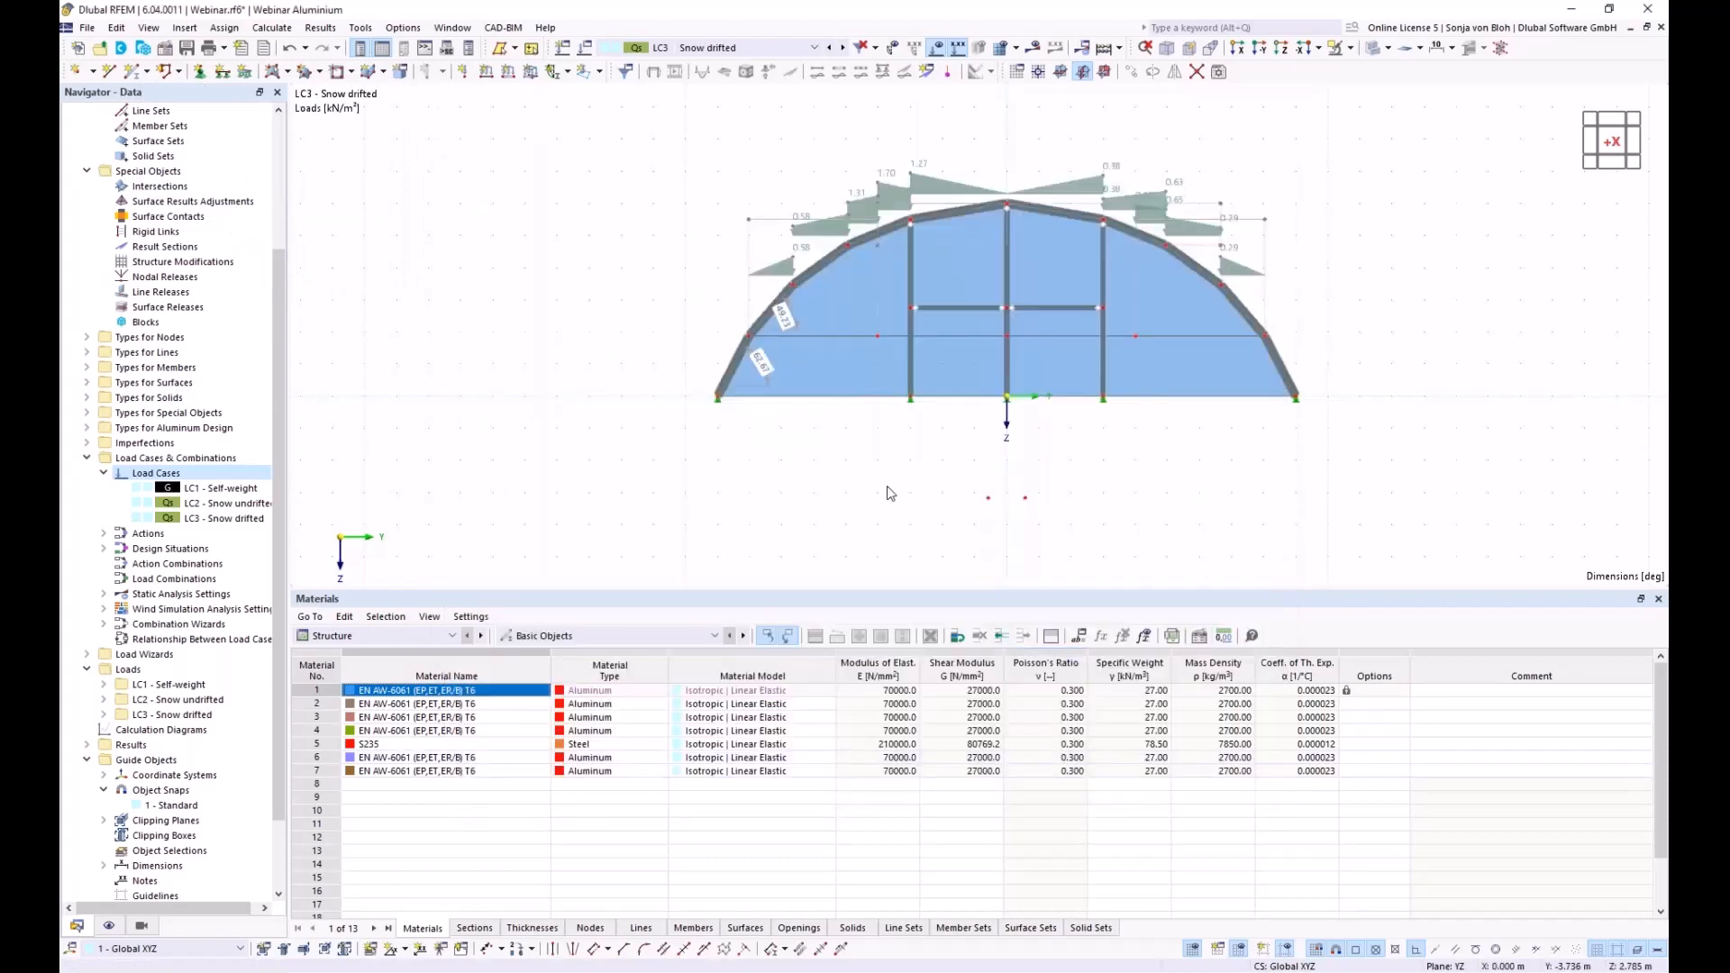
# Orbit the arch into an isometric view to inspect the four drifted-snow loads
pyautogui.keyDown('ctrl'); pyautogui.moveTo(960, 518); pyautogui.dragTo(851, 527, button='middle'); pyautogui.keyUp('ctrl')
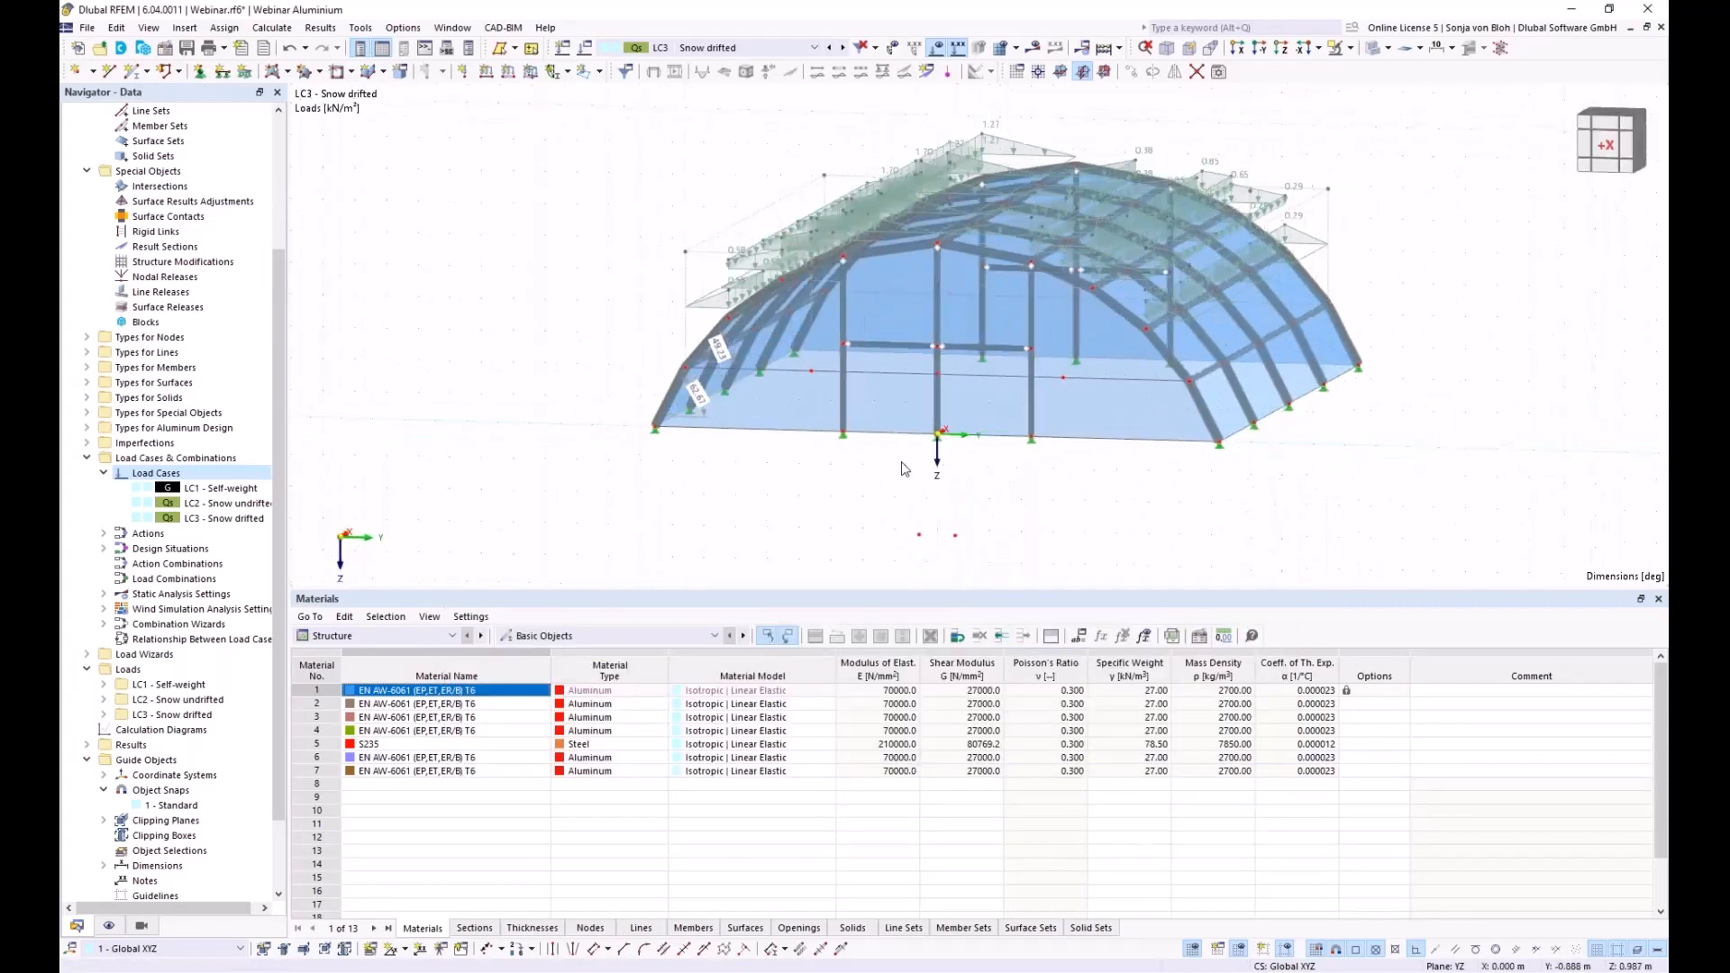
pyautogui.rightClick(615, 465)
pyautogui.click(564, 450)
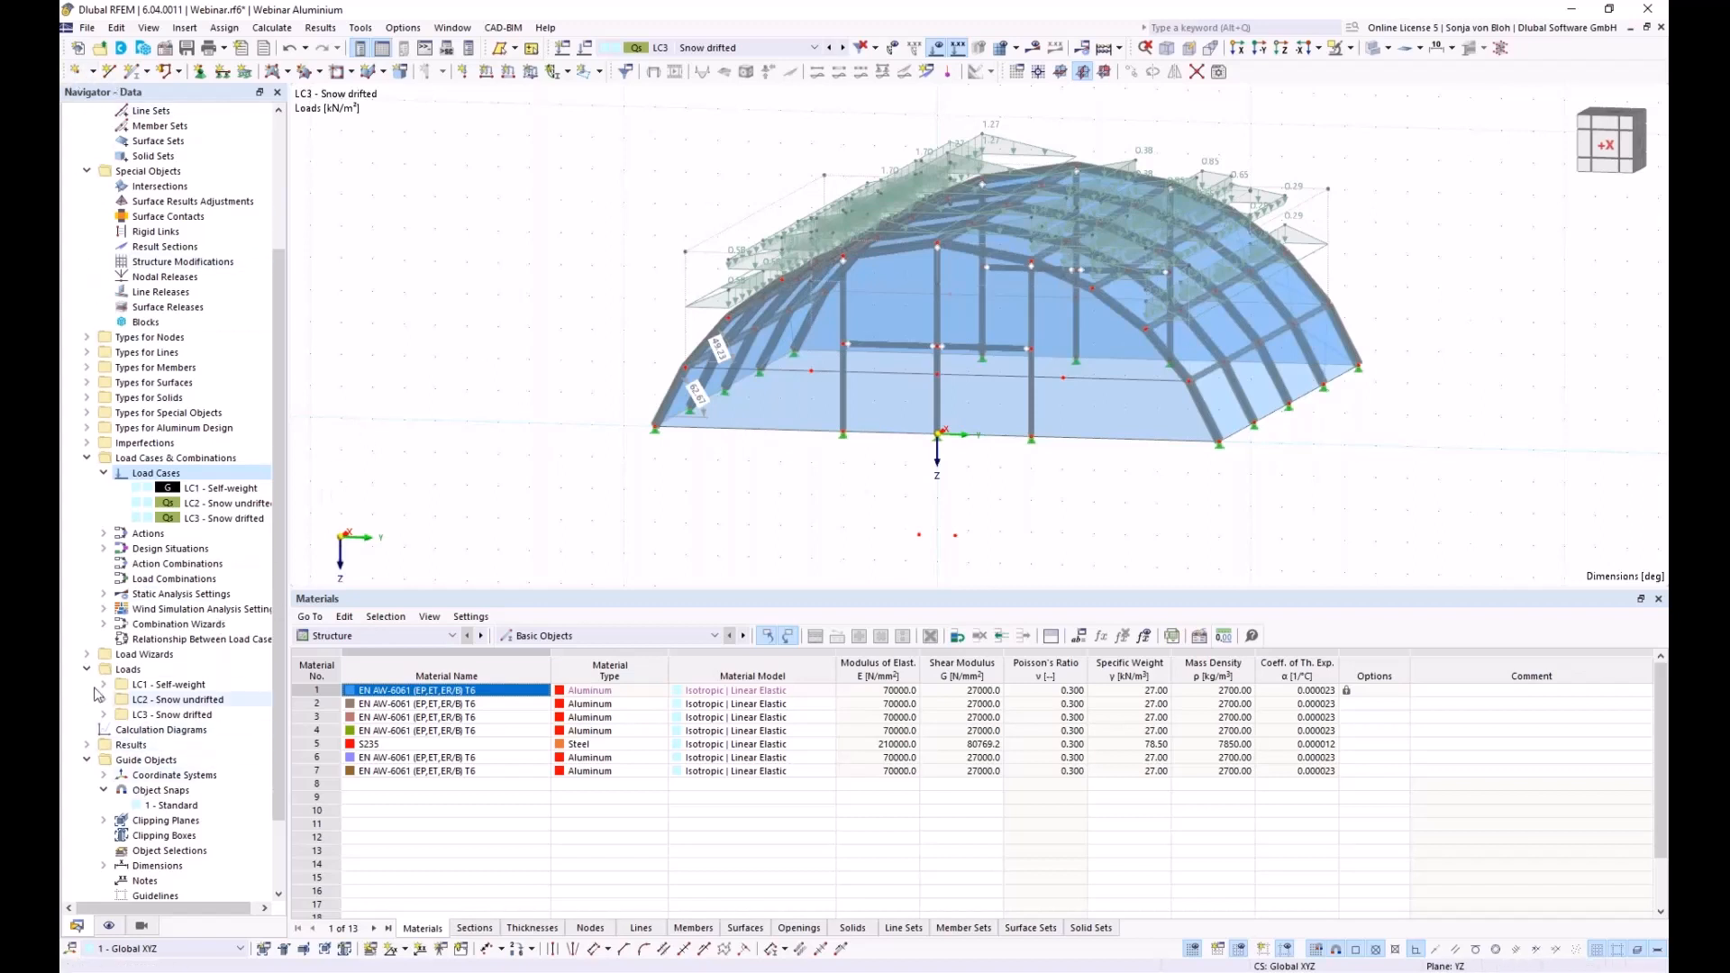
# Start a new wind simulation wizard with user-defined wind directions 0° and 90°
pyautogui.click(86, 655)
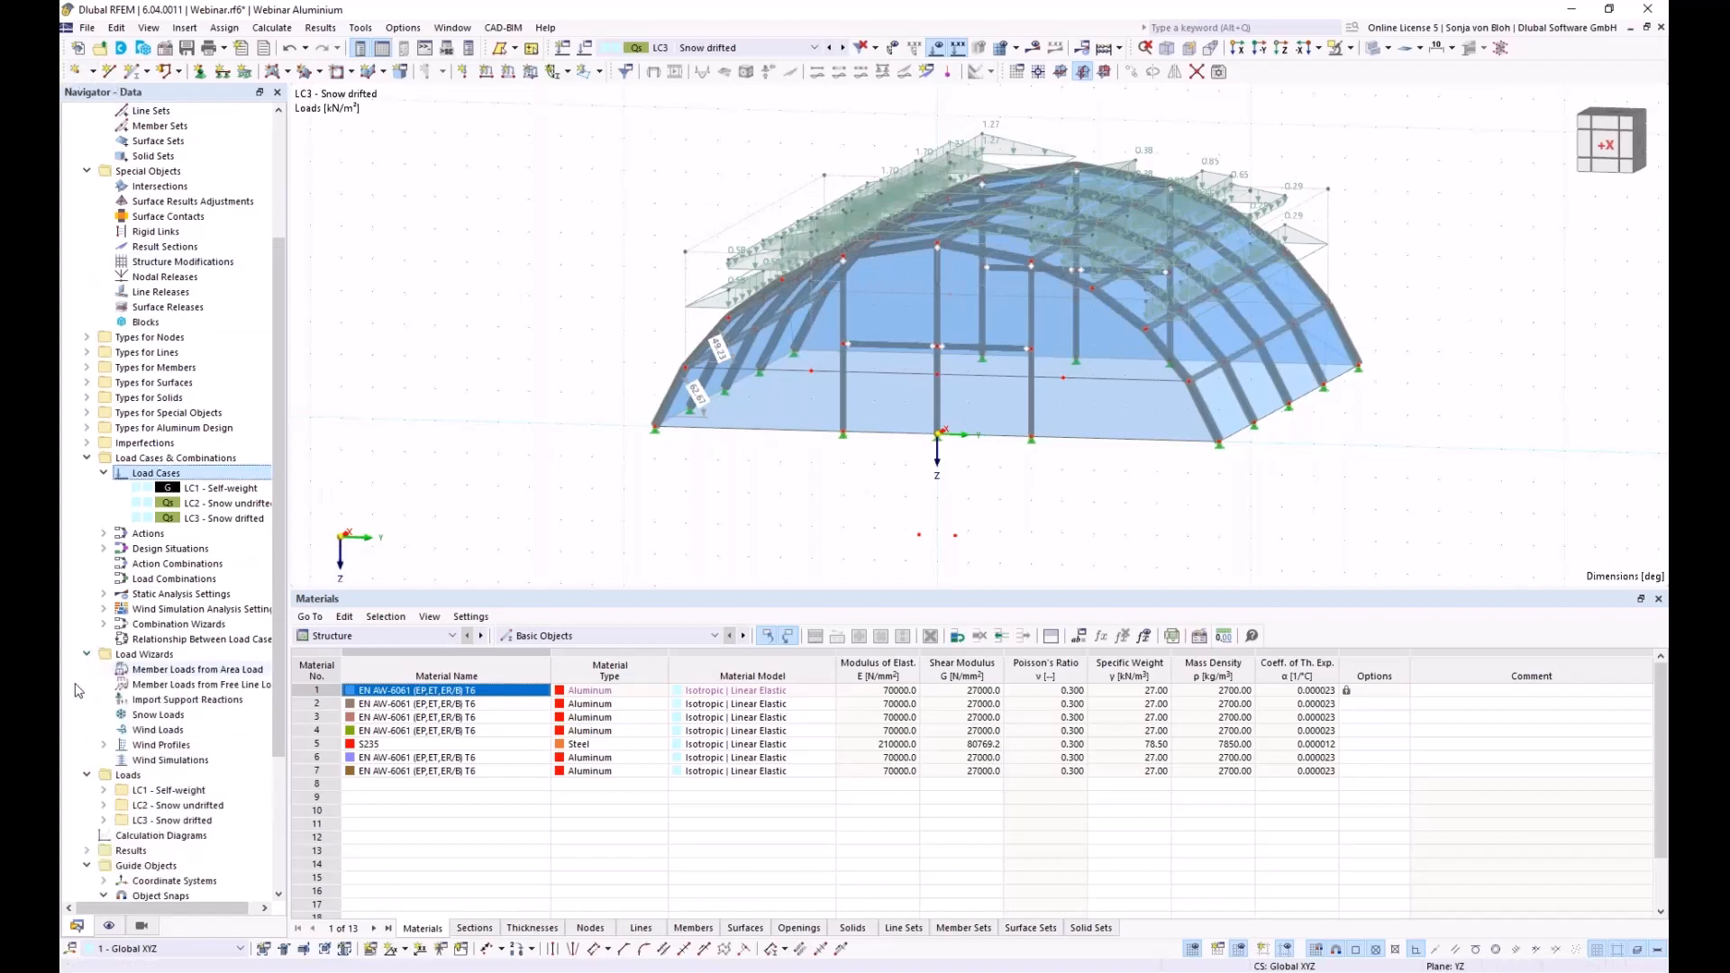
pyautogui.rightClick(166, 762)
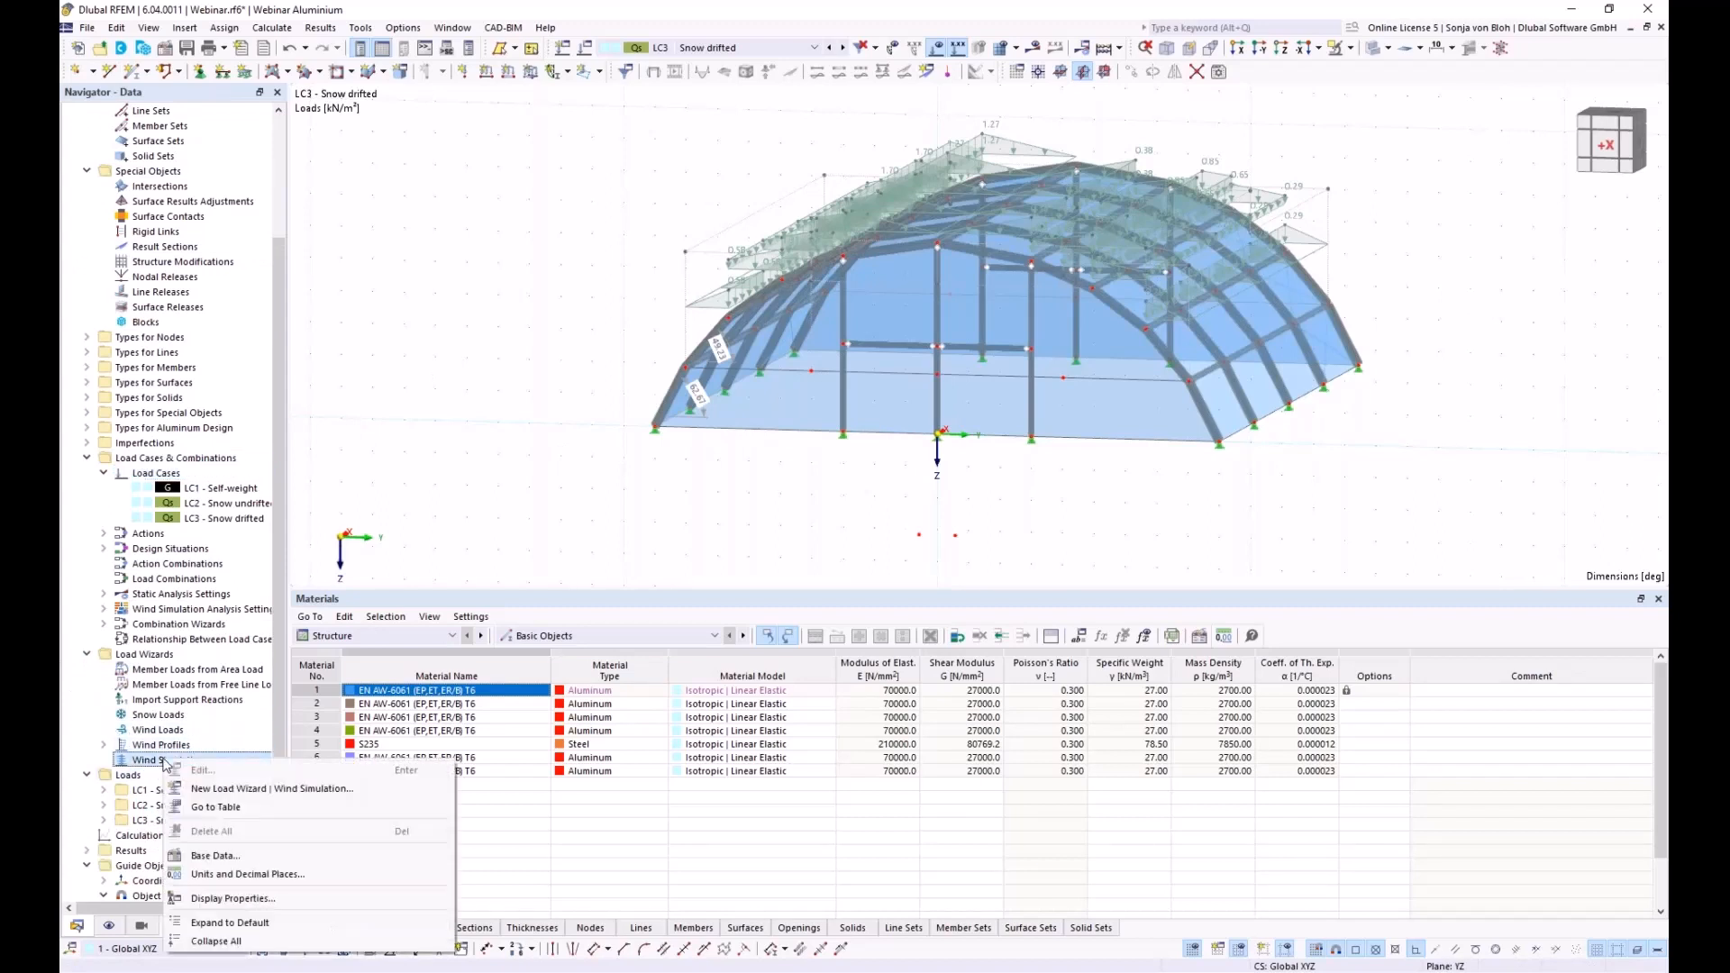
pyautogui.click(200, 791)
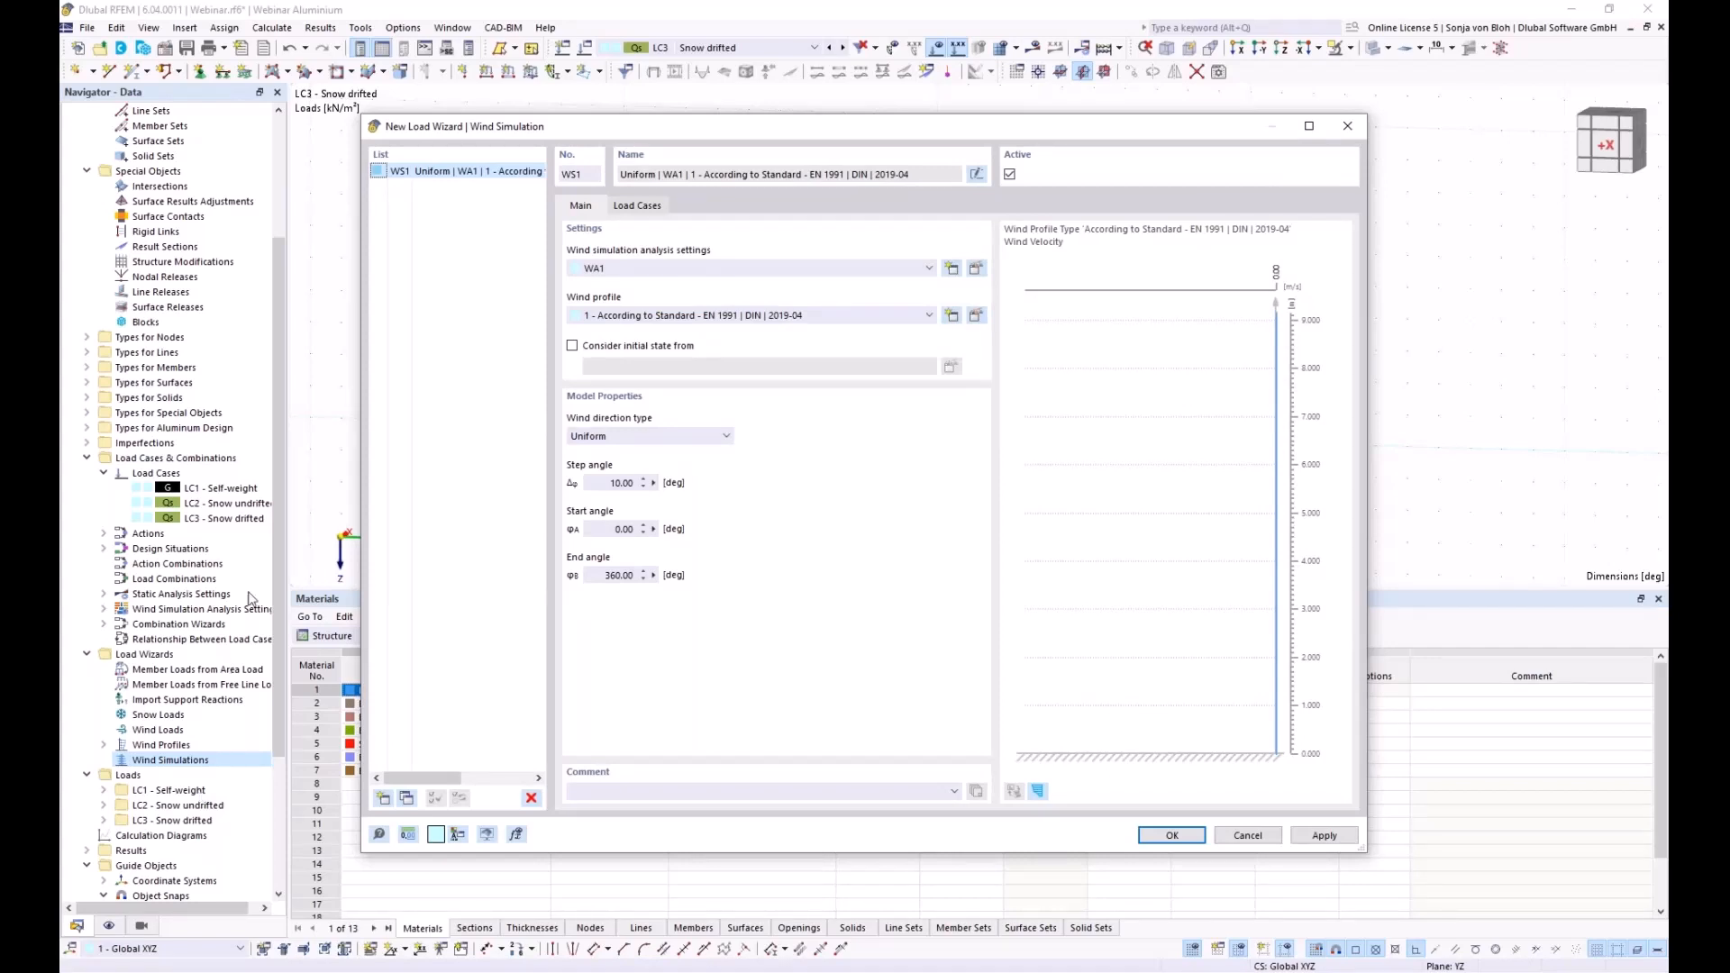
pyautogui.click(720, 438)
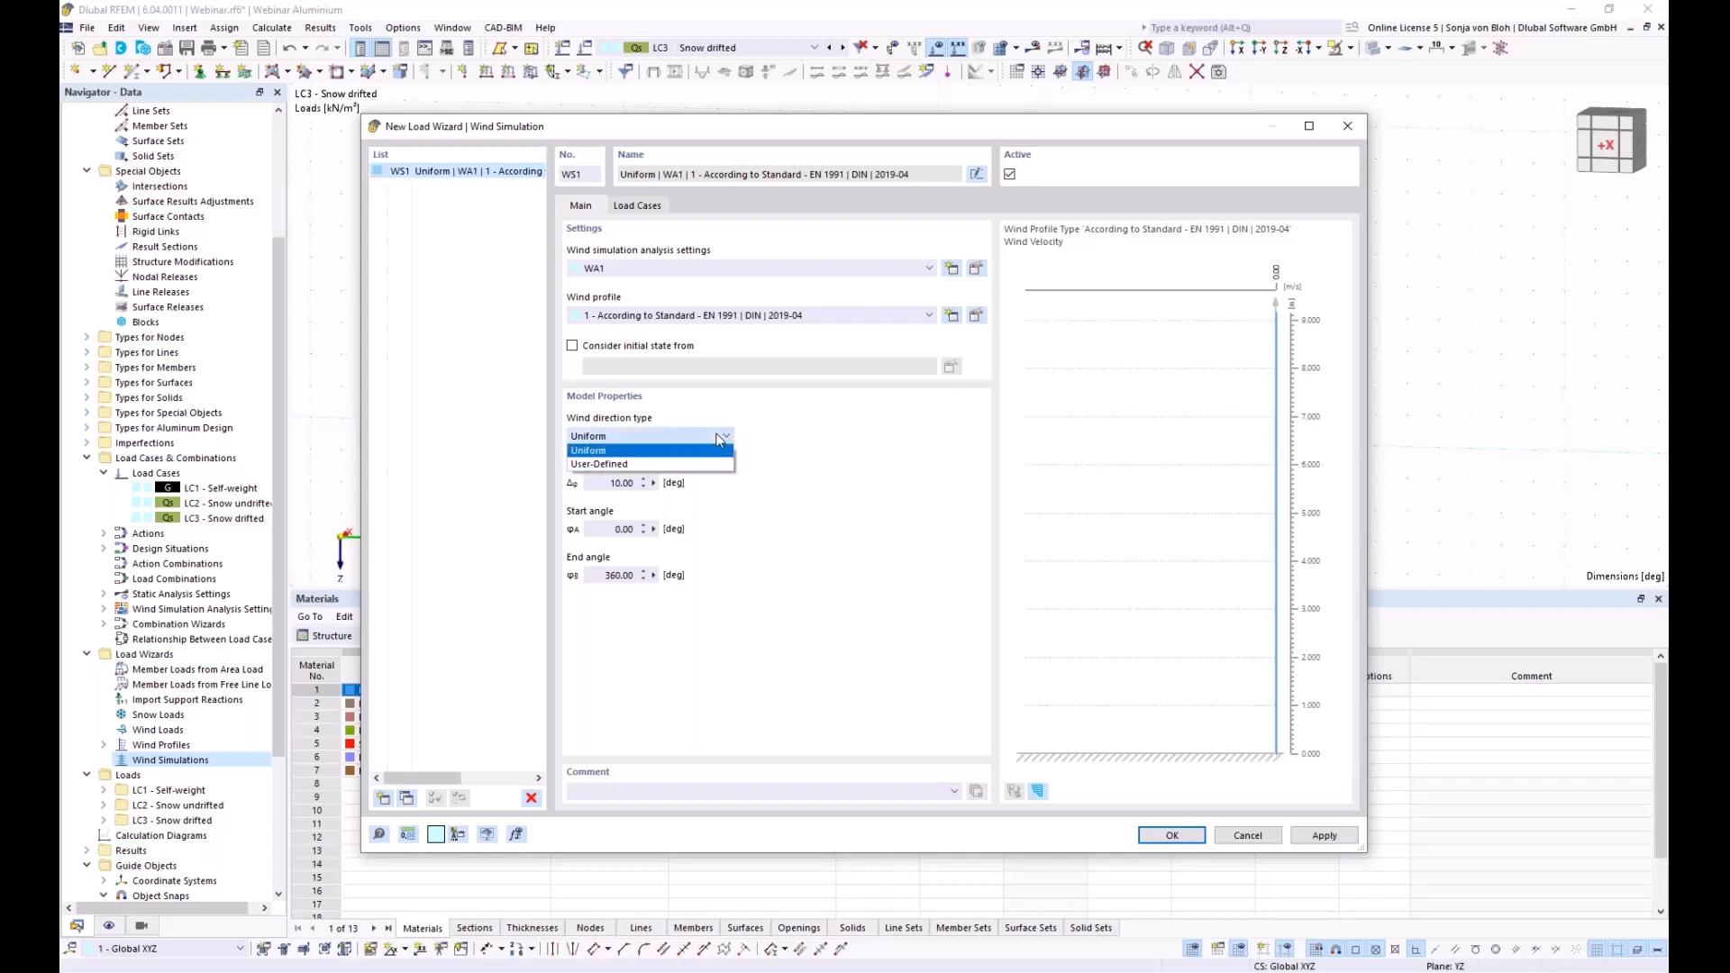
pyautogui.click(636, 464)
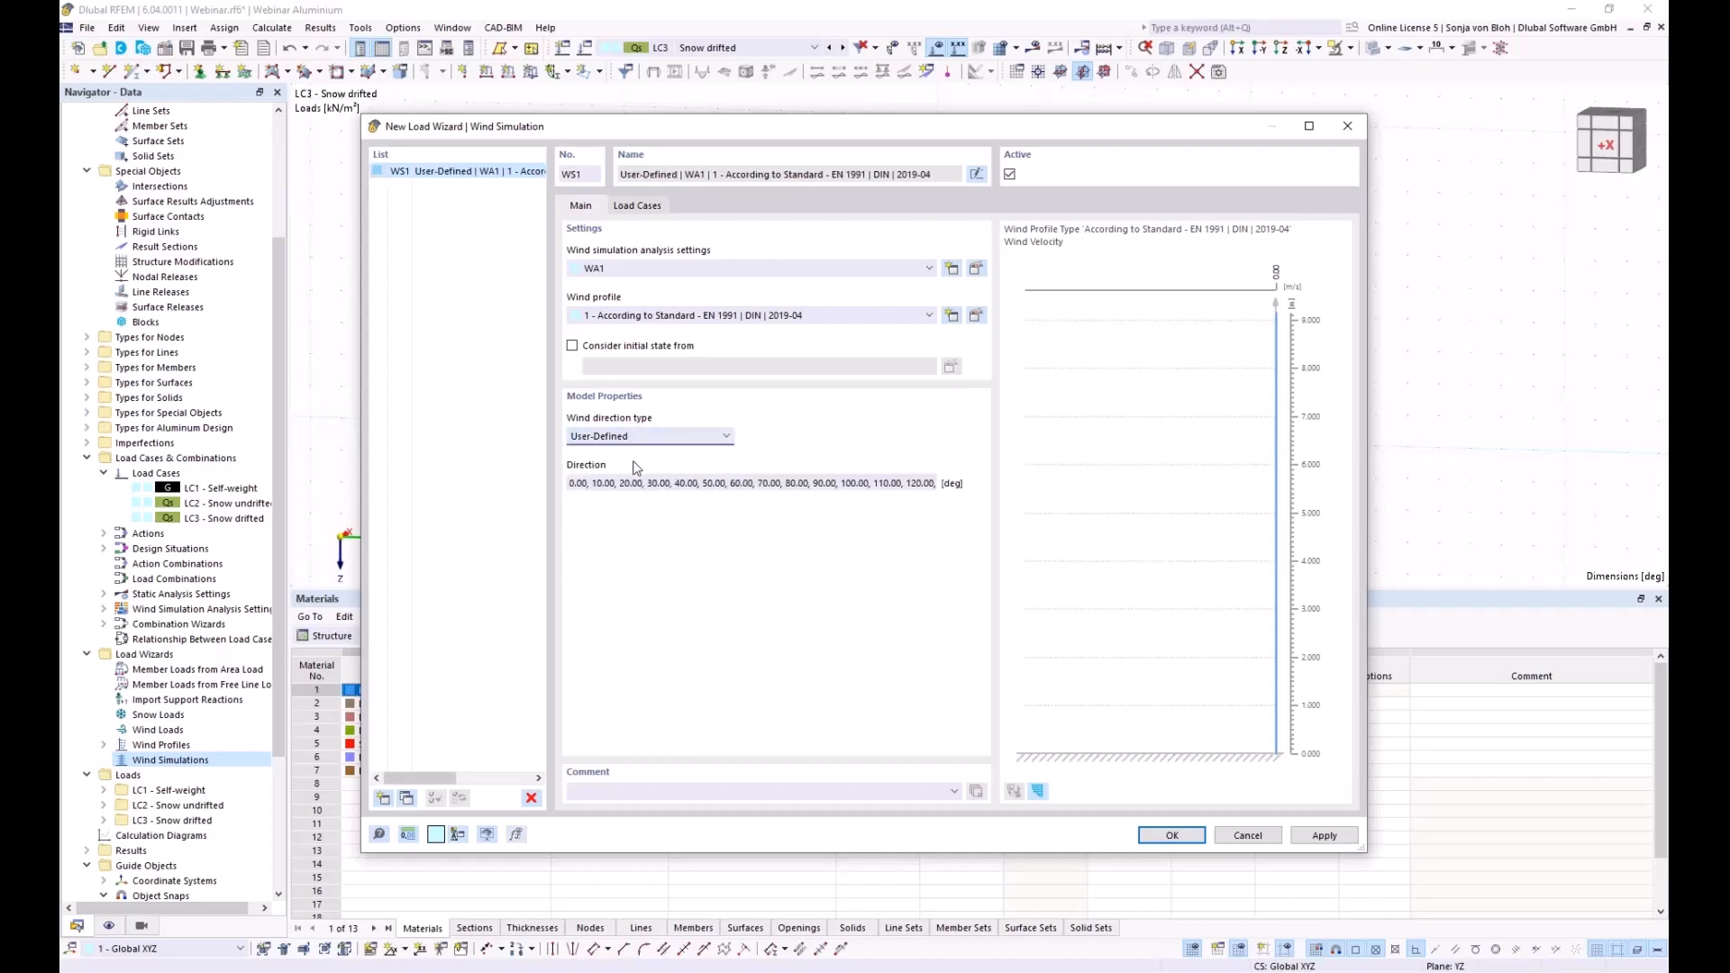
pyautogui.moveTo(592, 484); pyautogui.dragTo(1440, 497)
pyautogui.write('0.00,90')
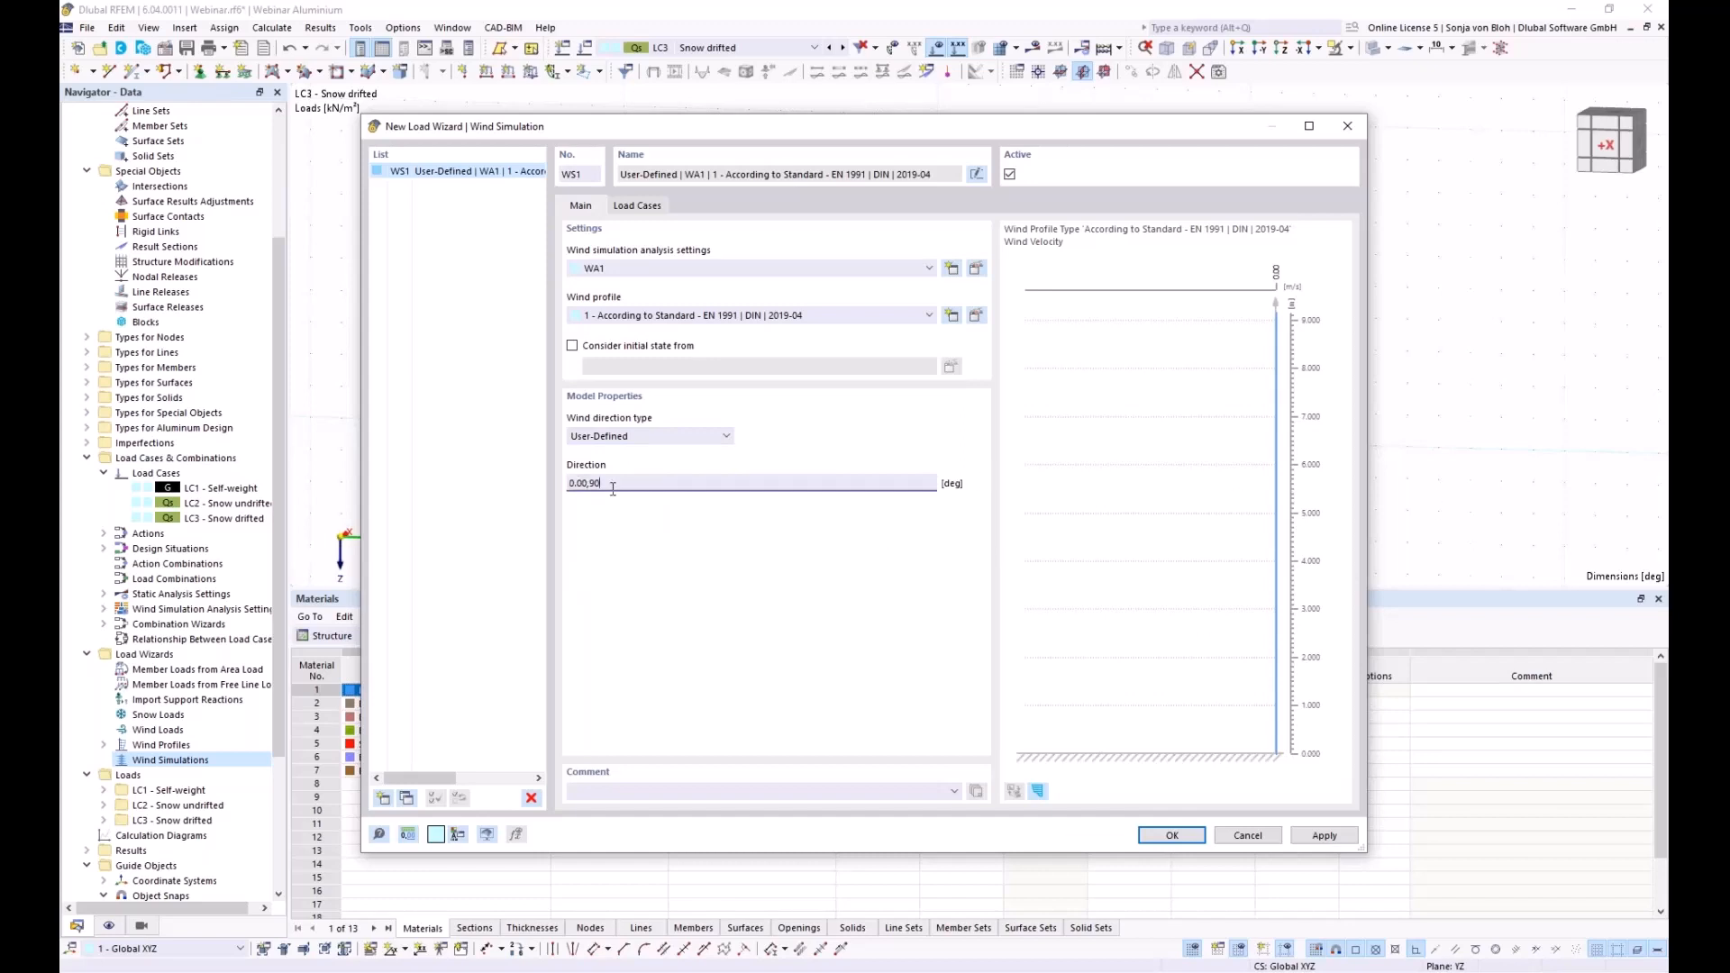
# Review generated load cases, keep WA1 analysis settings unchanged, and open the EN 1991 DIN wind profile
pyautogui.click(646, 200)
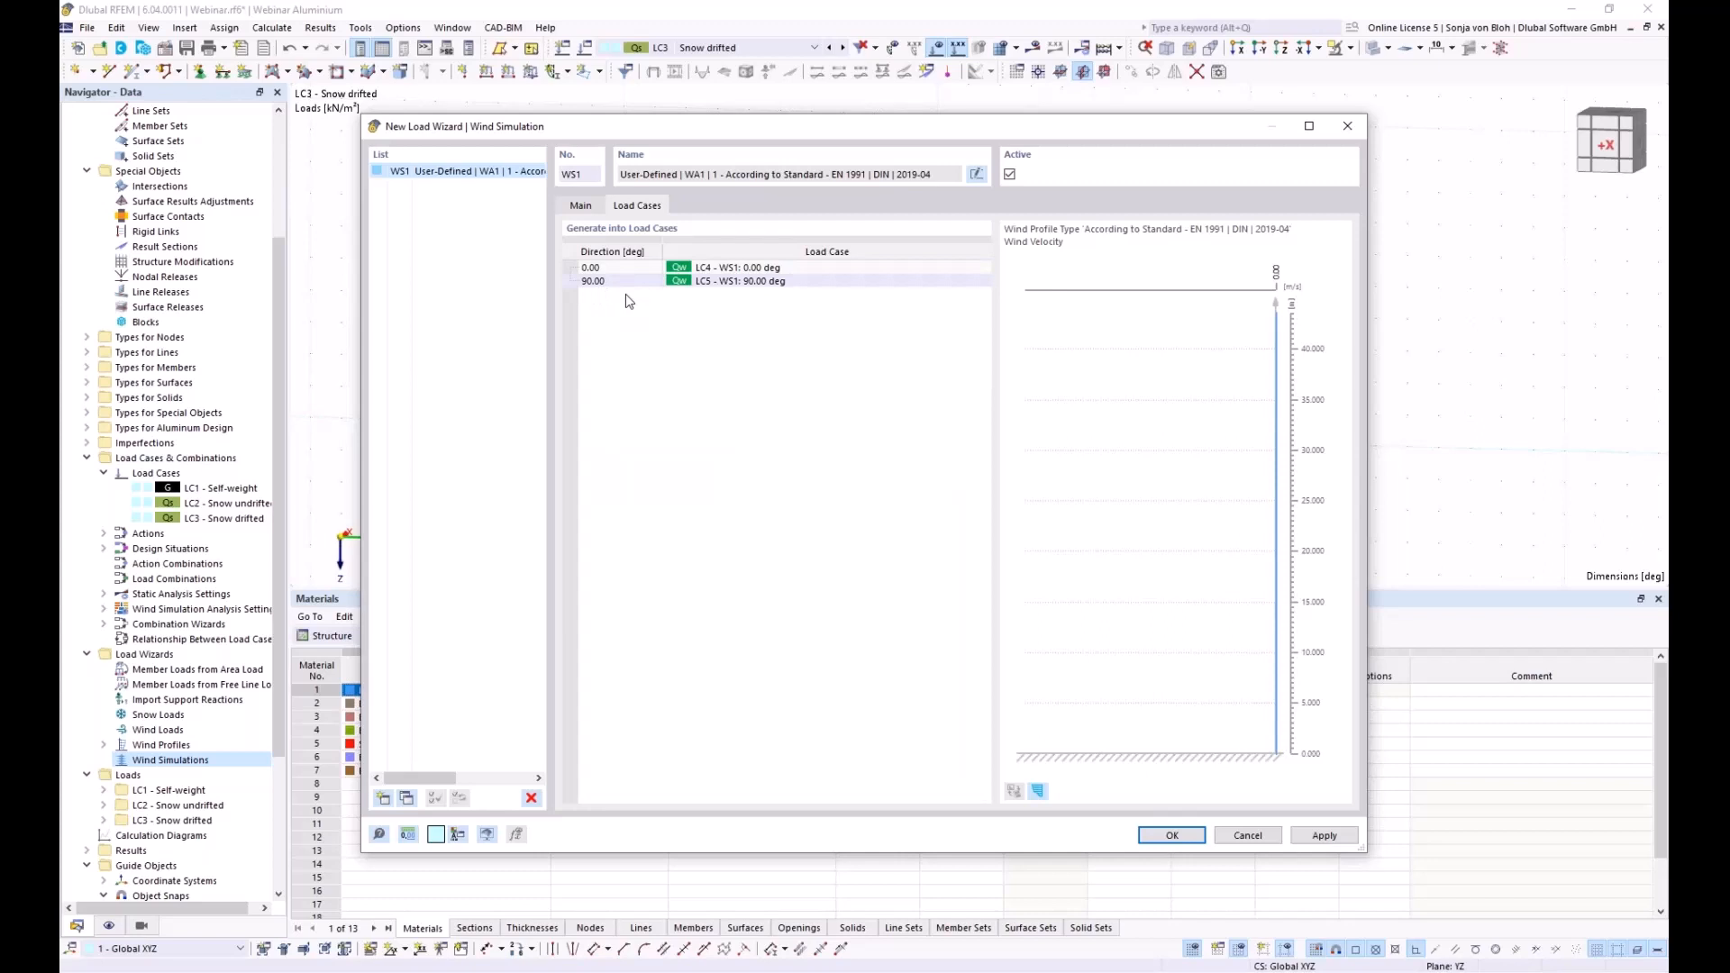
pyautogui.click(582, 207)
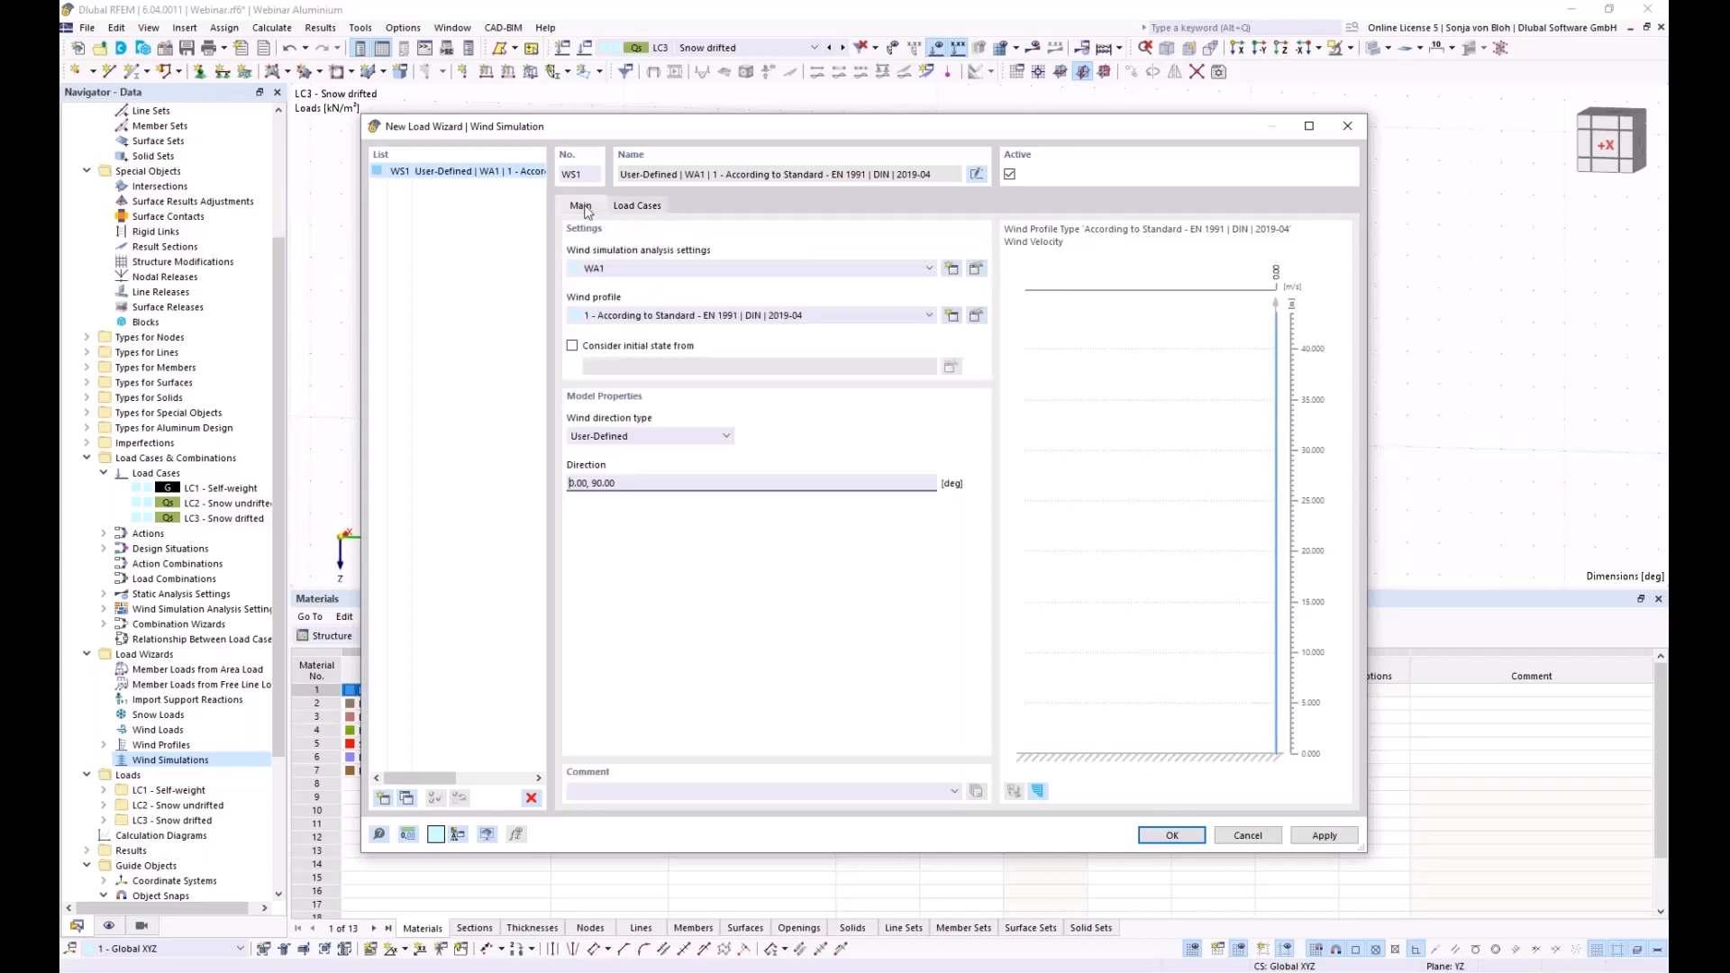
pyautogui.click(976, 269)
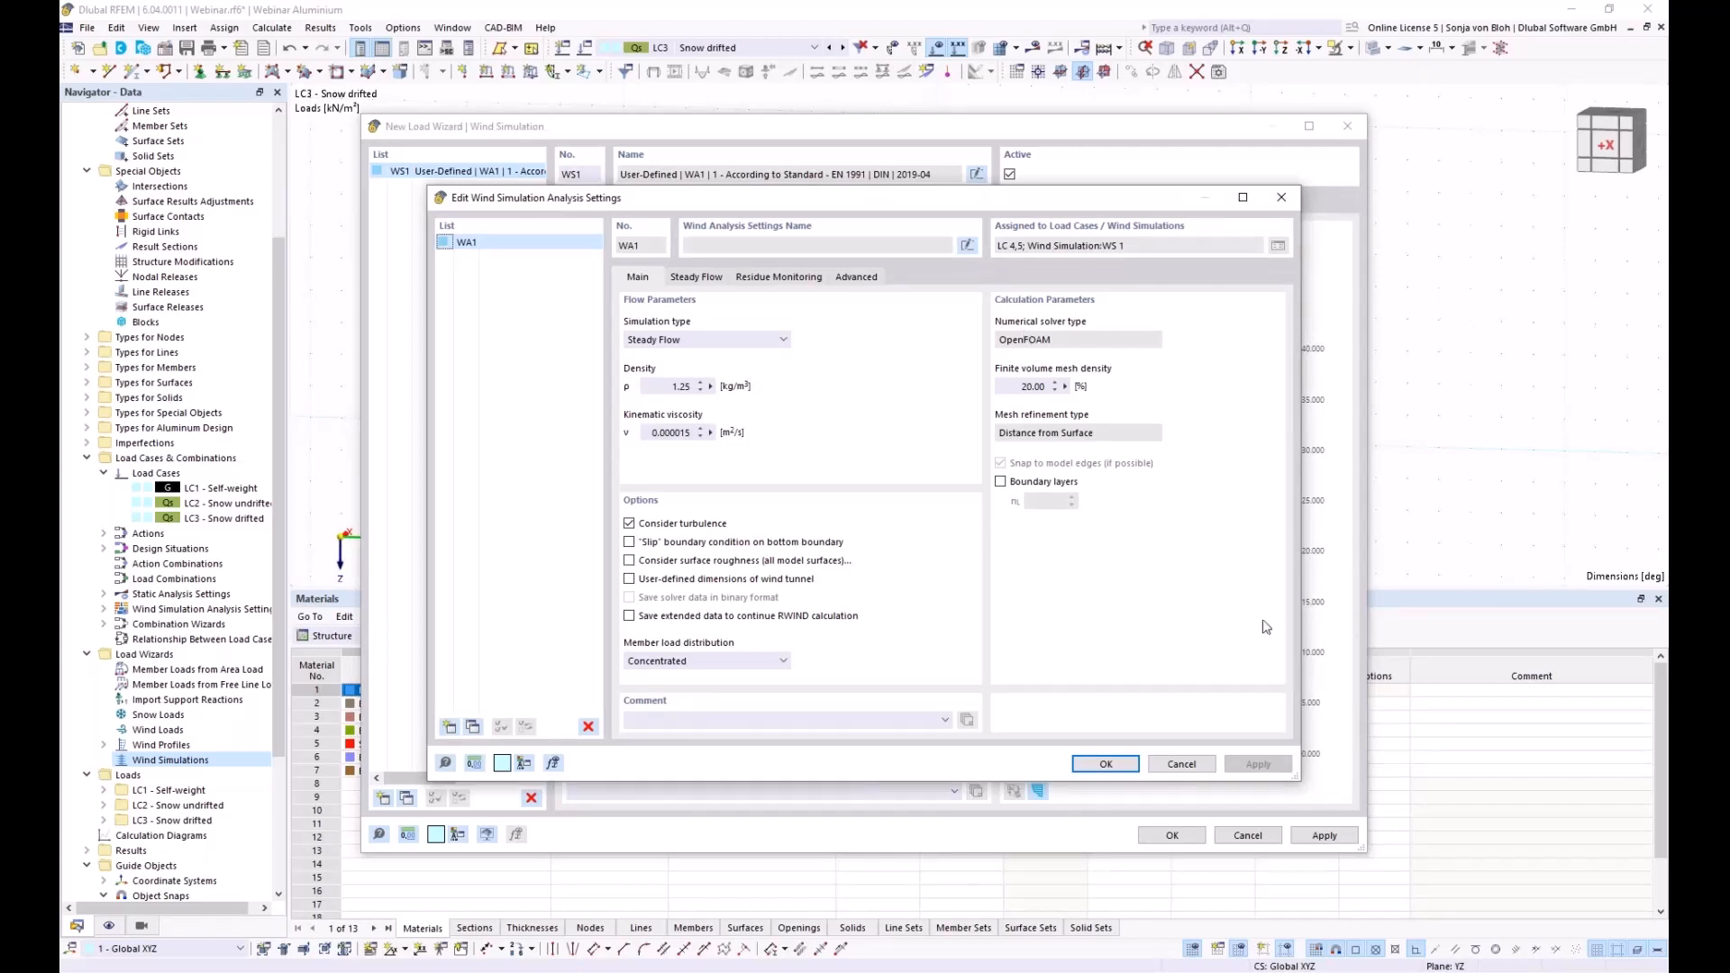
pyautogui.click(1181, 763)
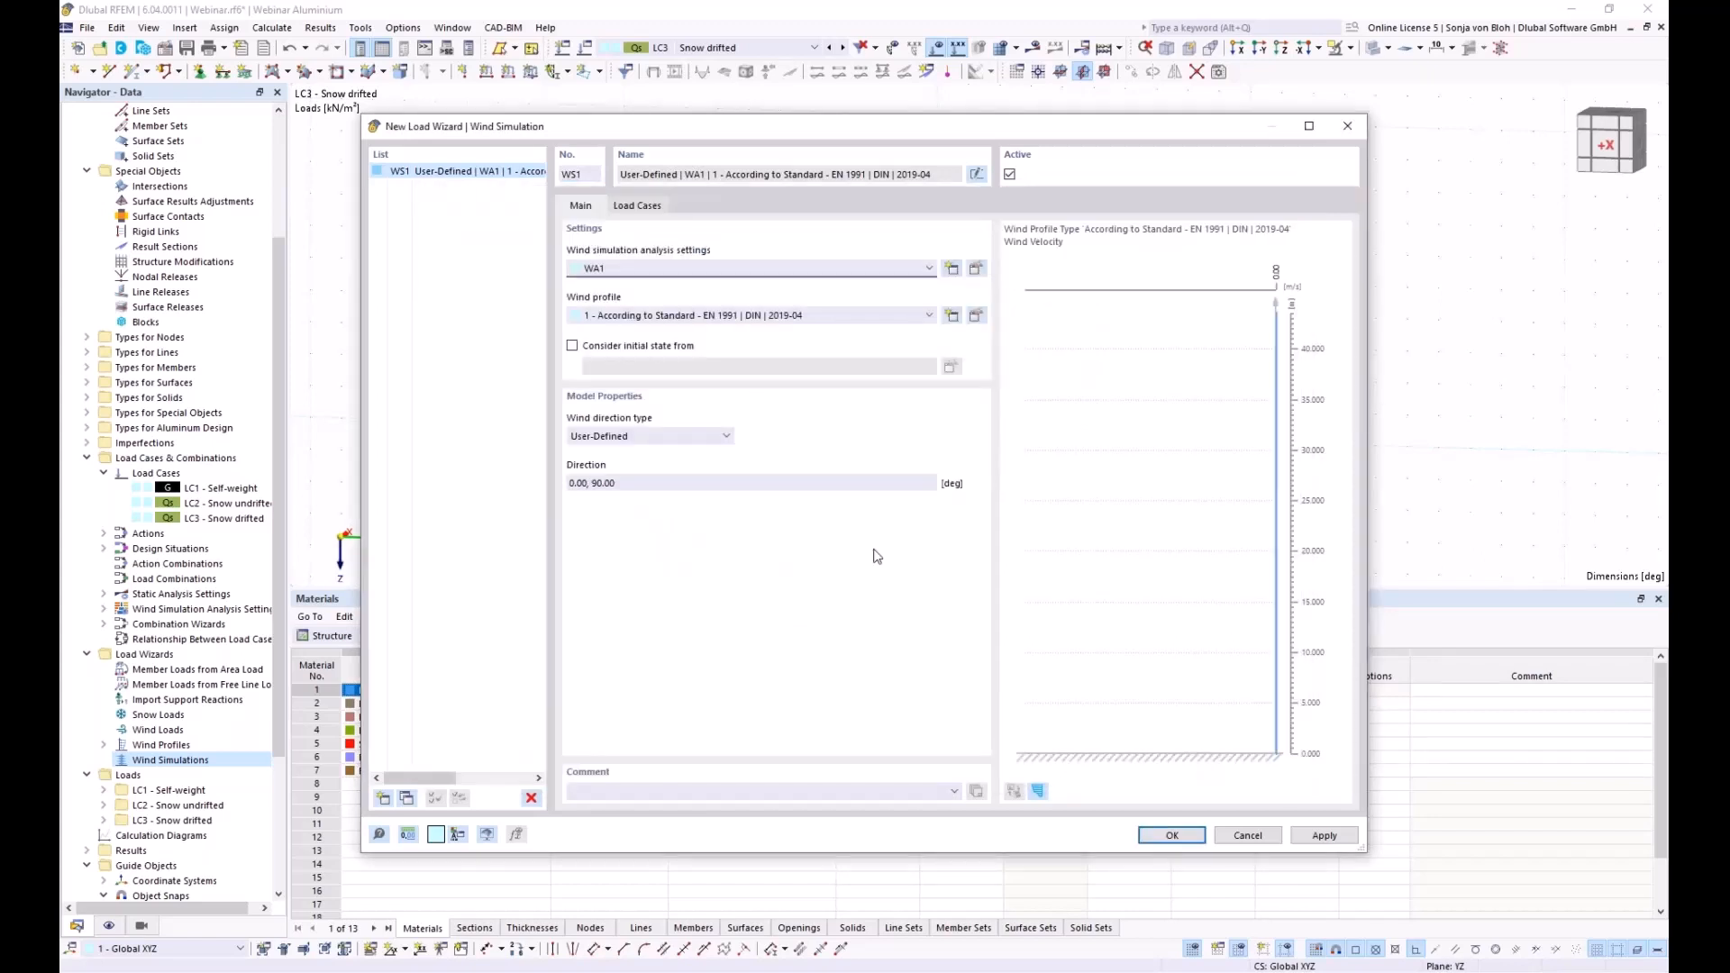
pyautogui.click(975, 316)
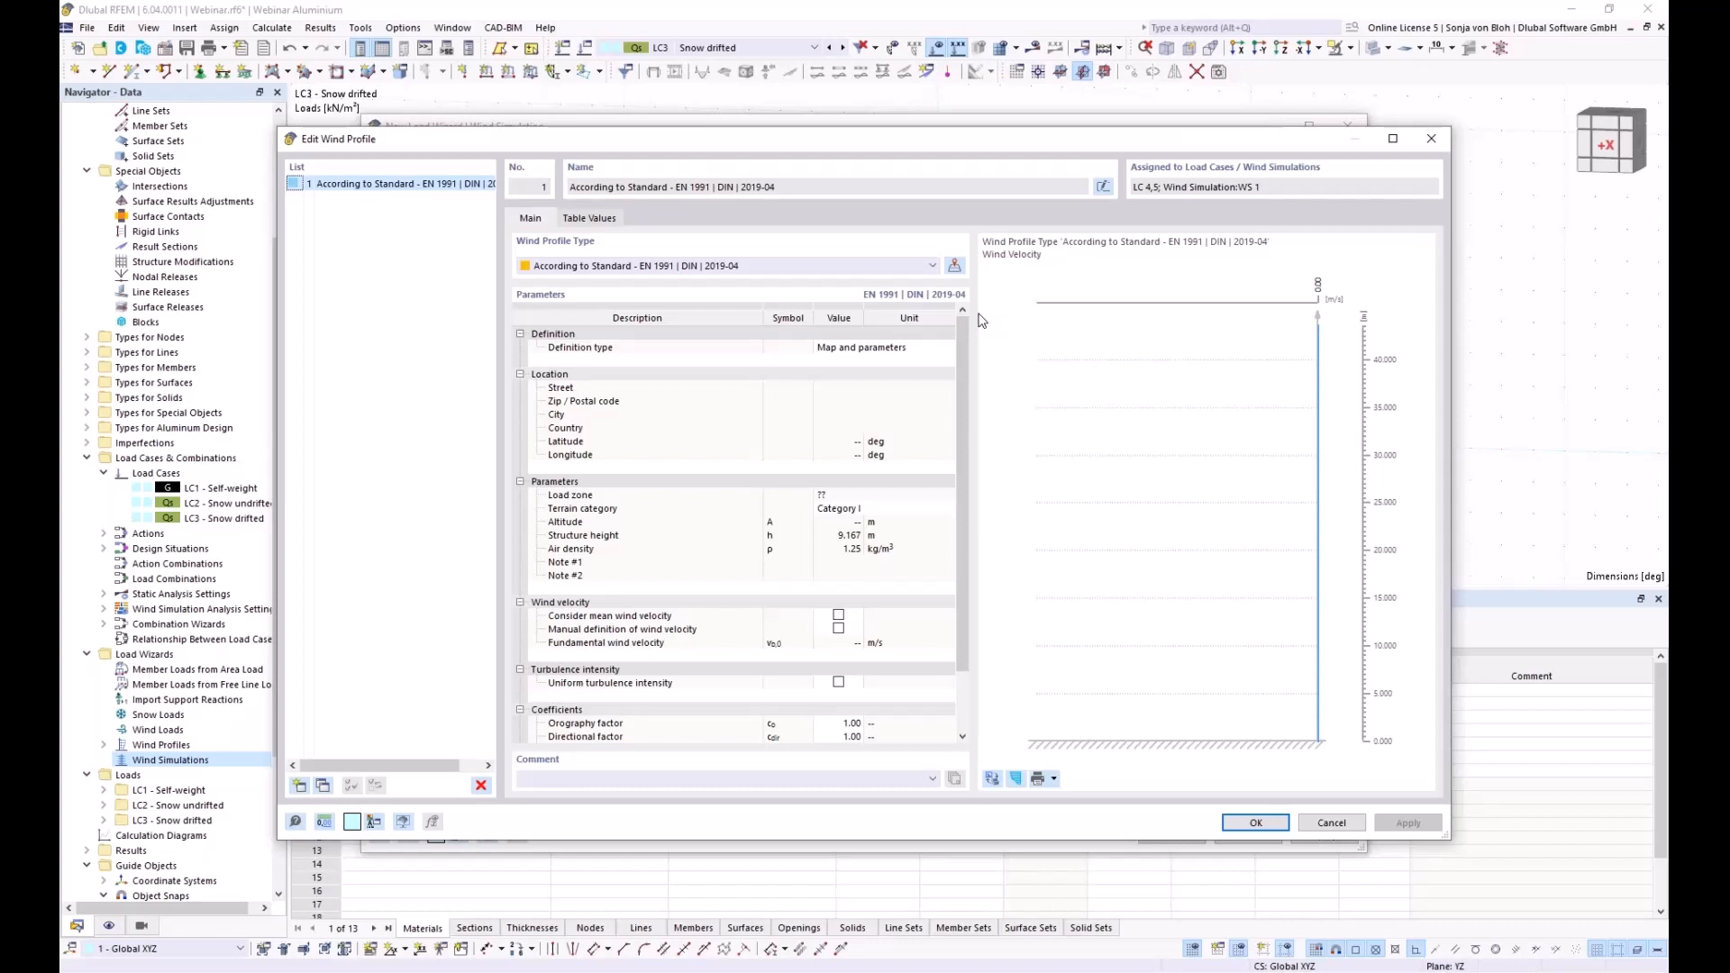
# Locate a Leipzig street address on the wind load map and import zone 2, 25 m/s data
pyautogui.click(954, 265)
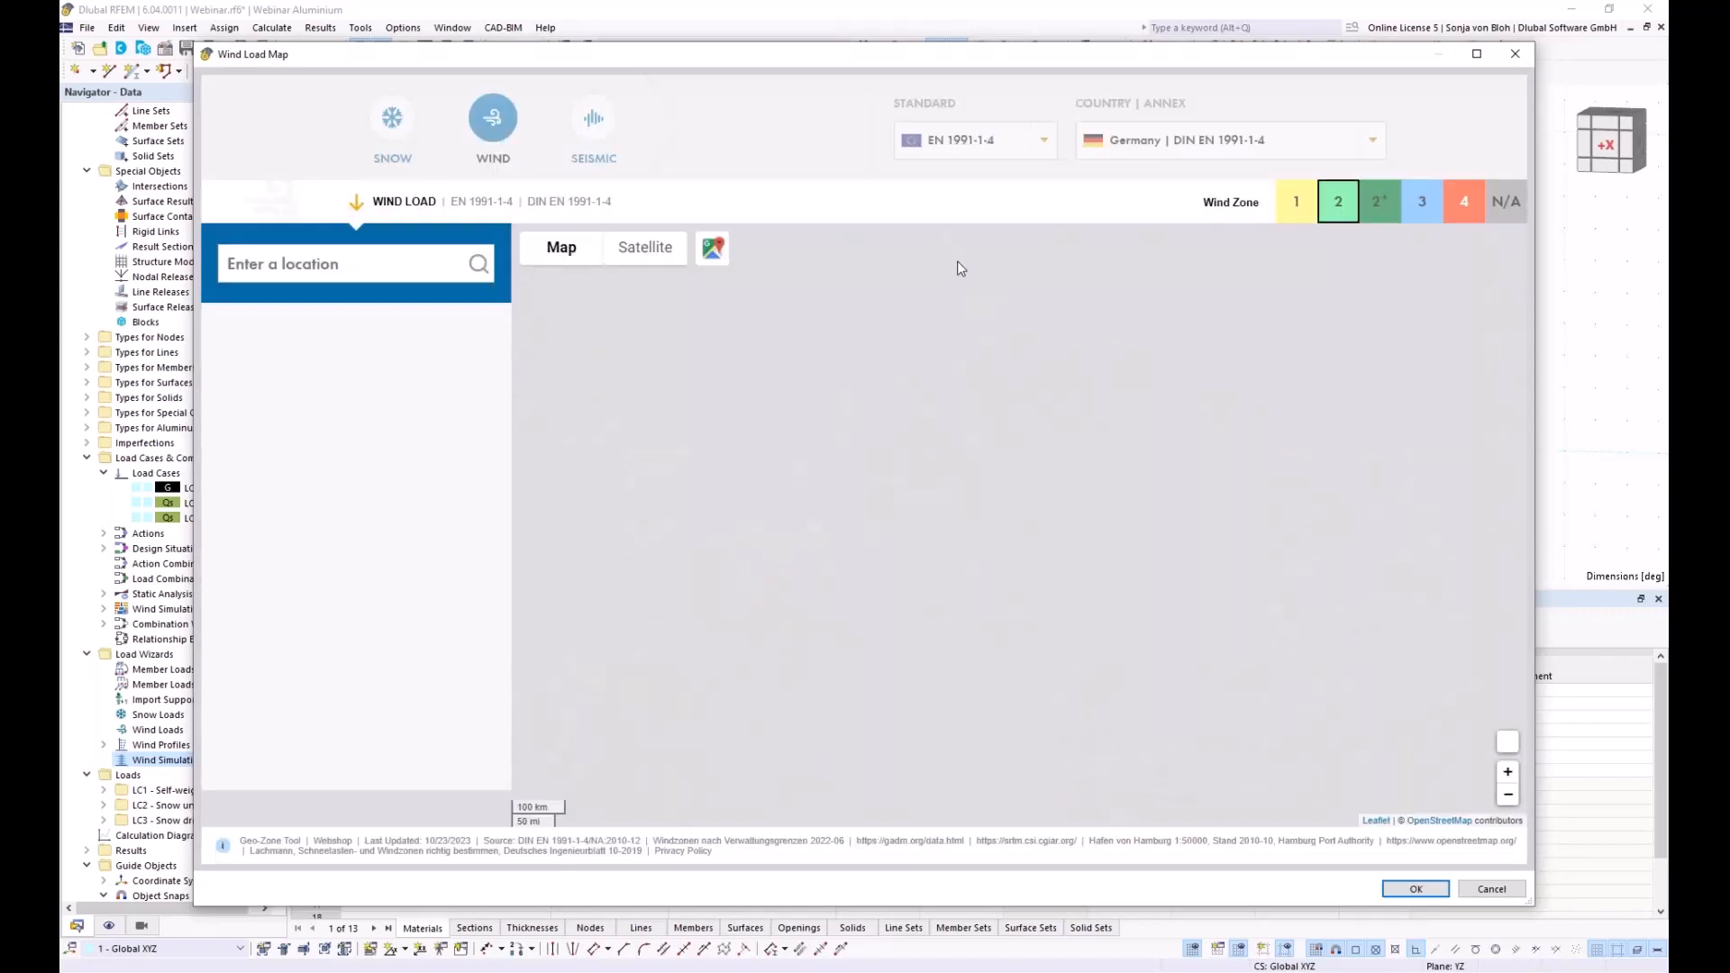
pyautogui.click(231, 264)
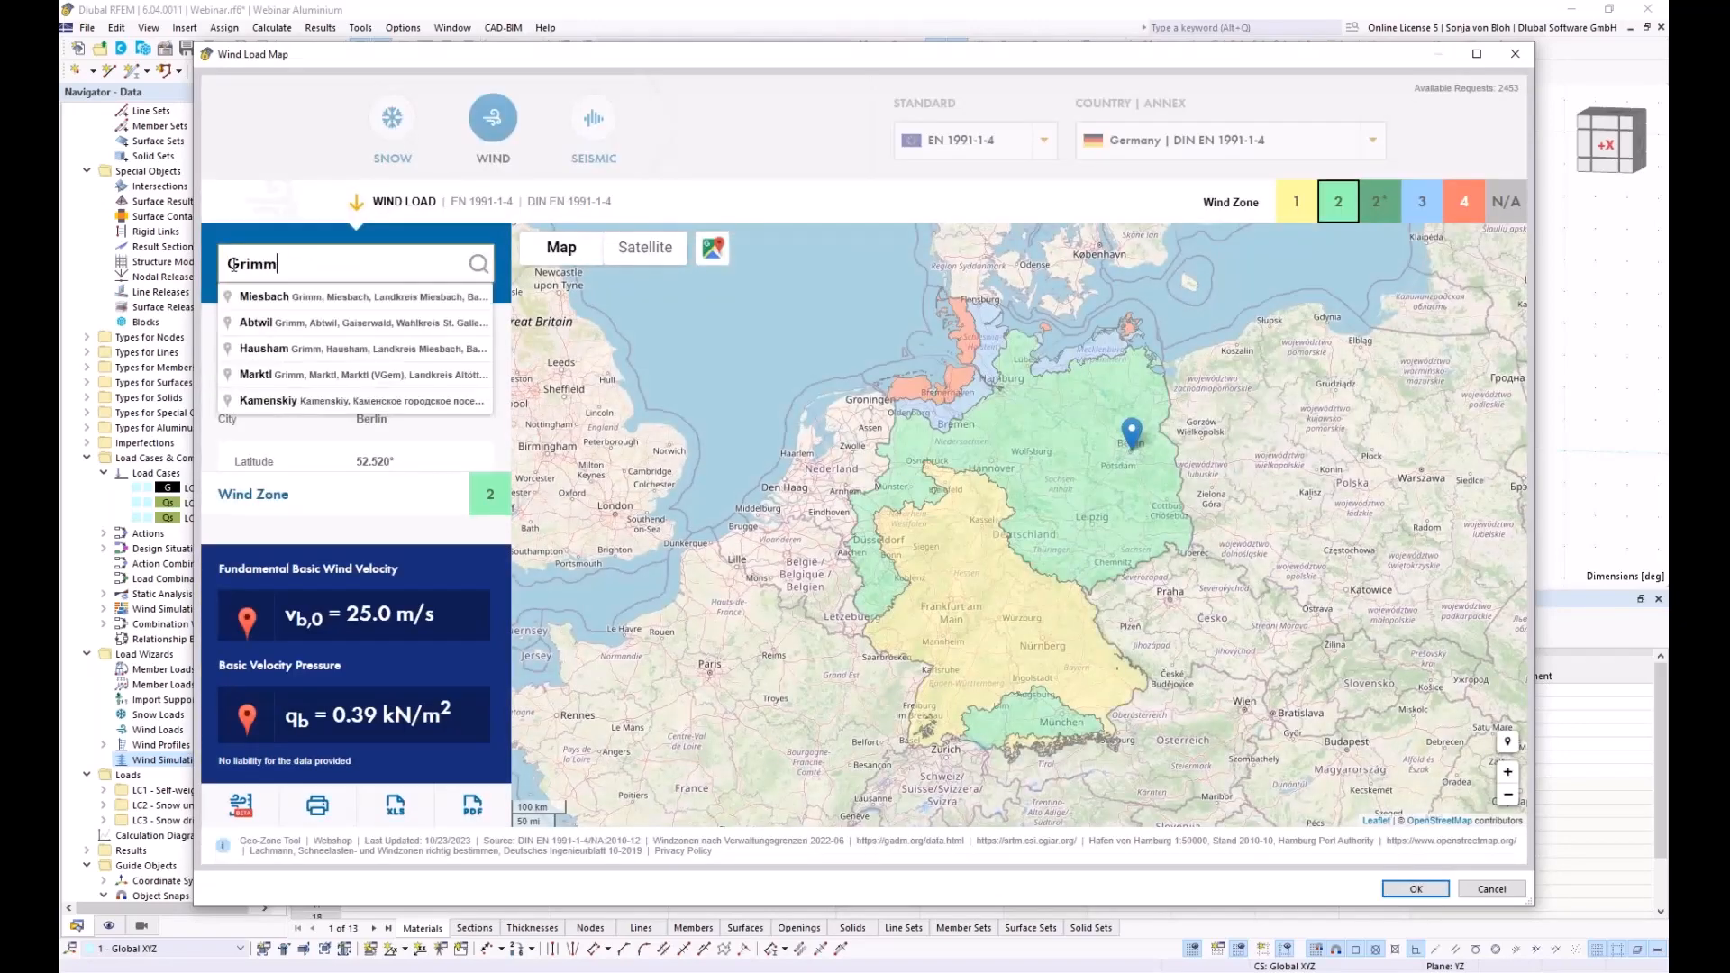
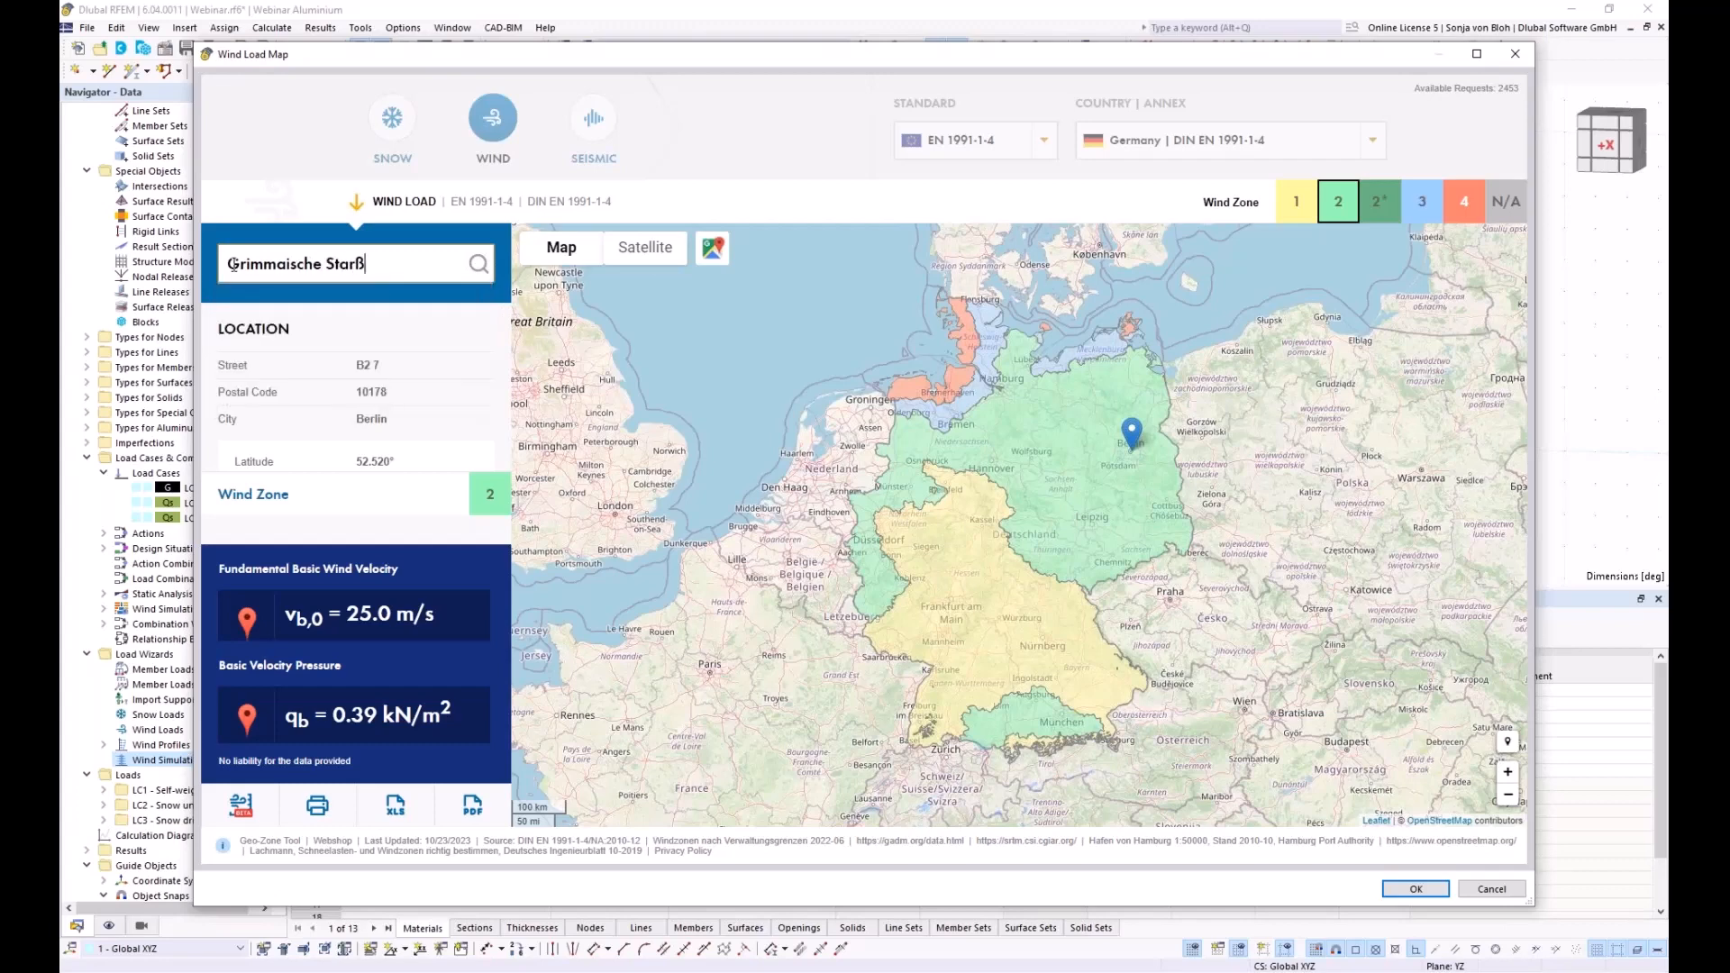
pyautogui.click(478, 264)
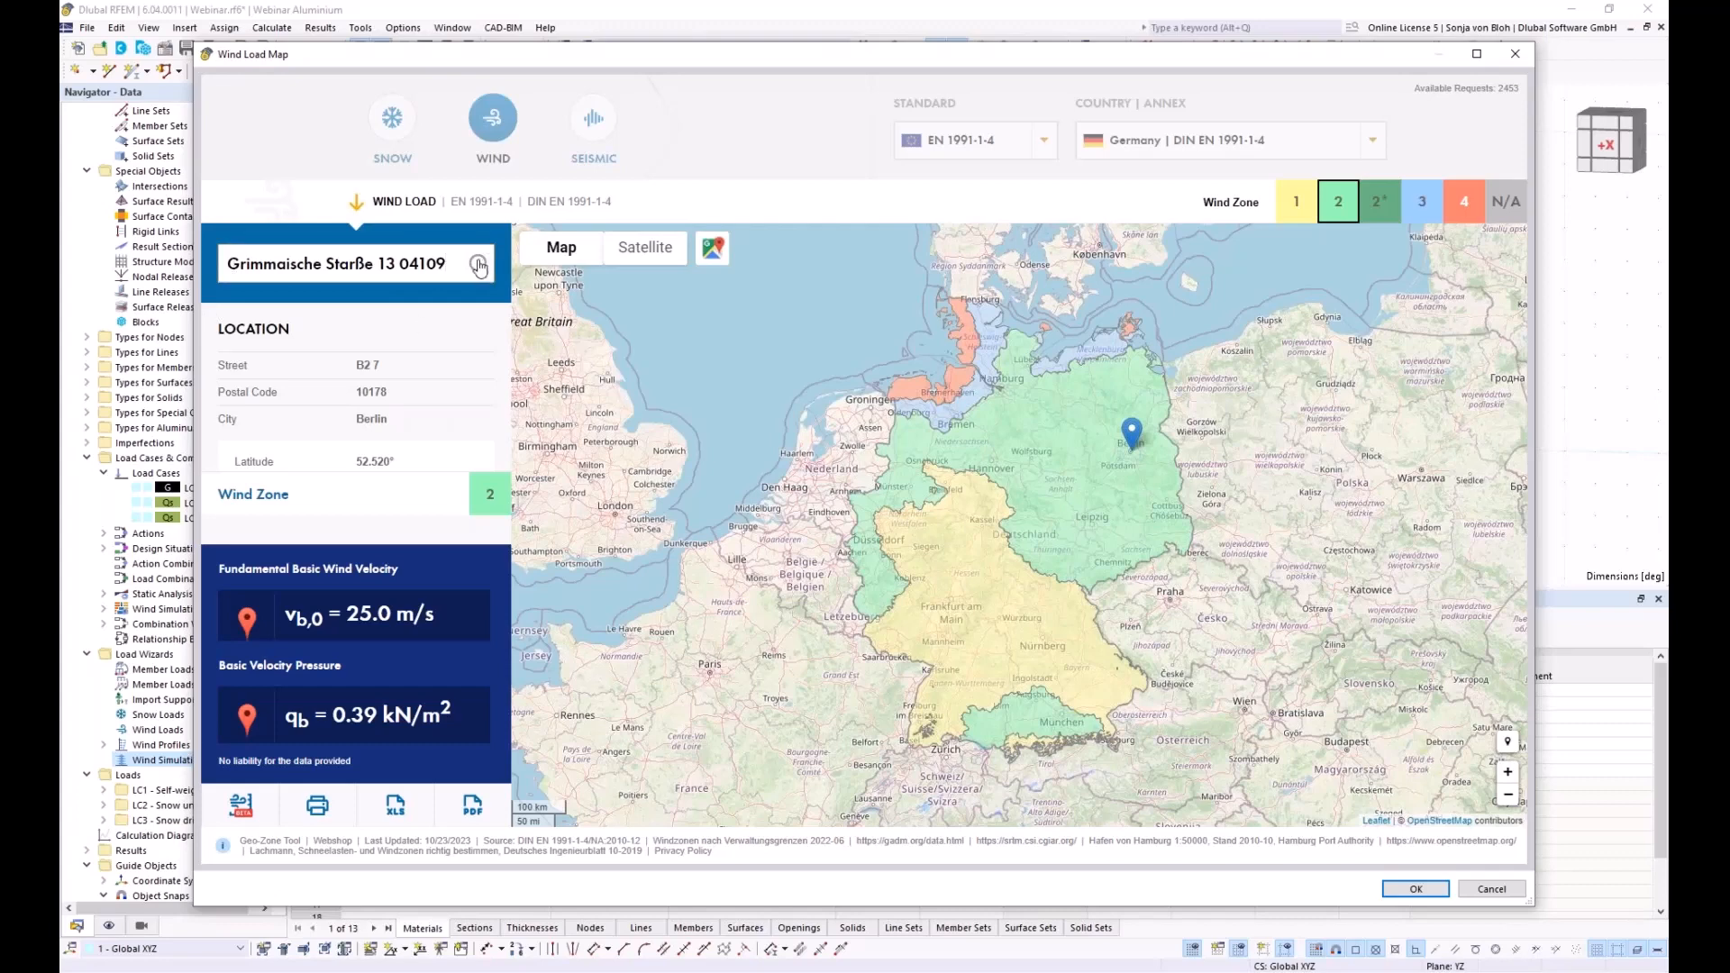
pyautogui.click(400, 263)
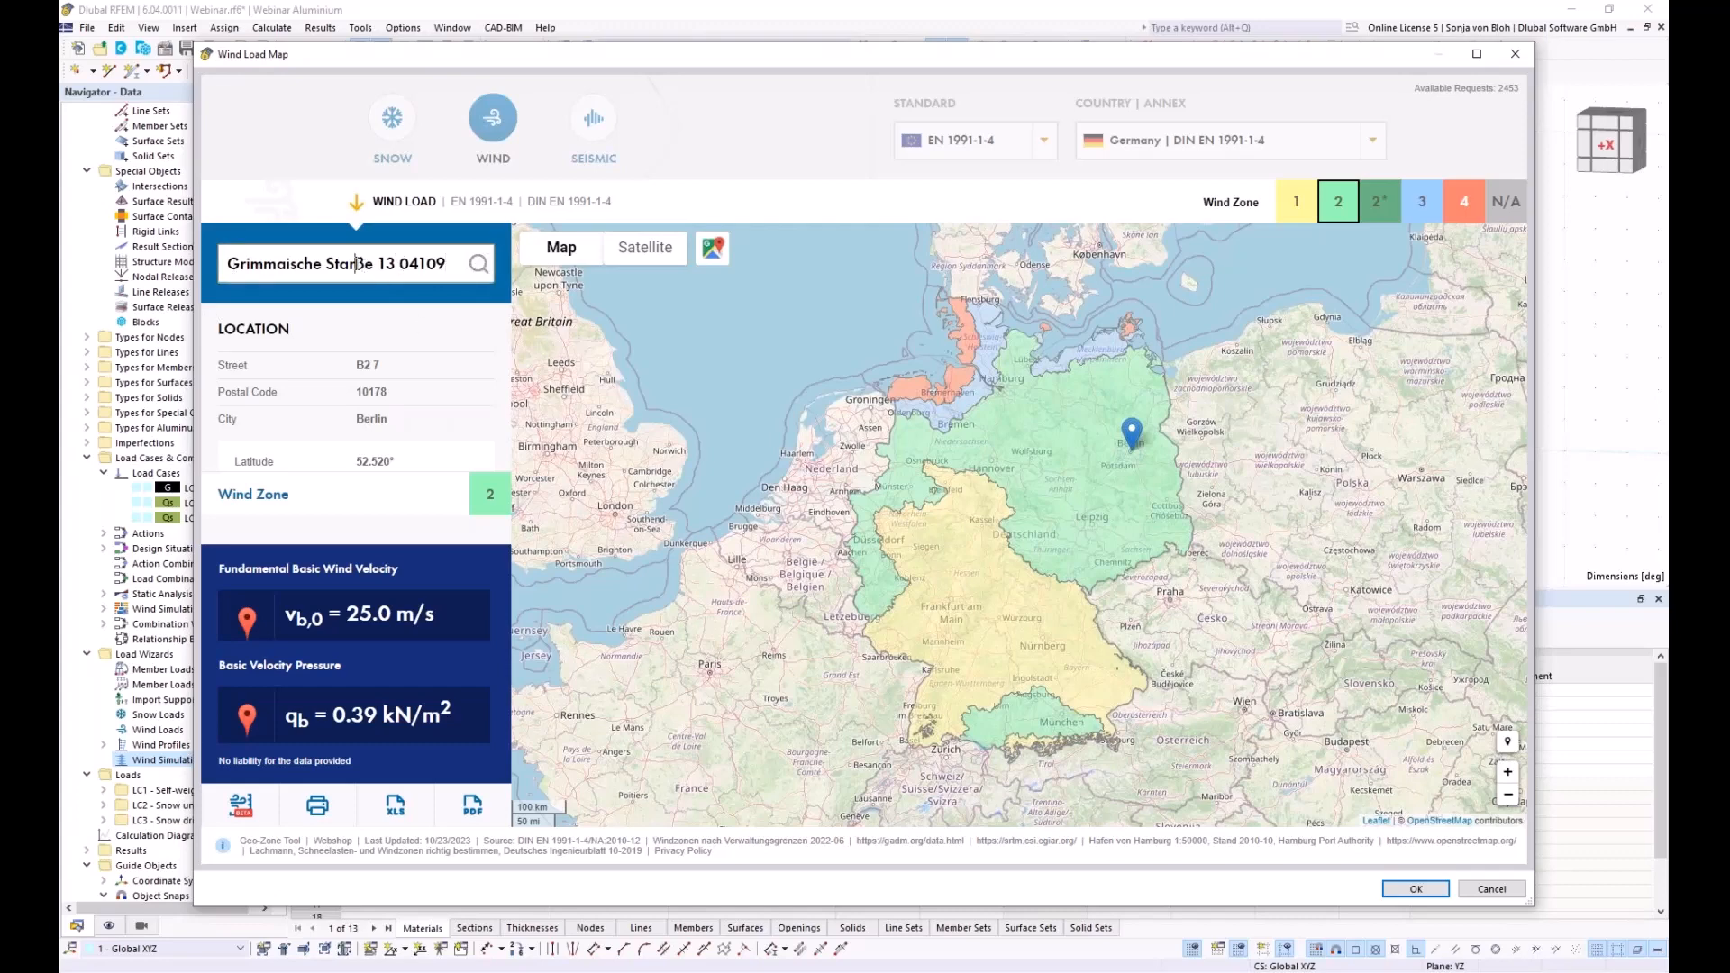
pyautogui.press('BackSpace')
pyautogui.press('BackSpace')
pyautogui.write('ra')
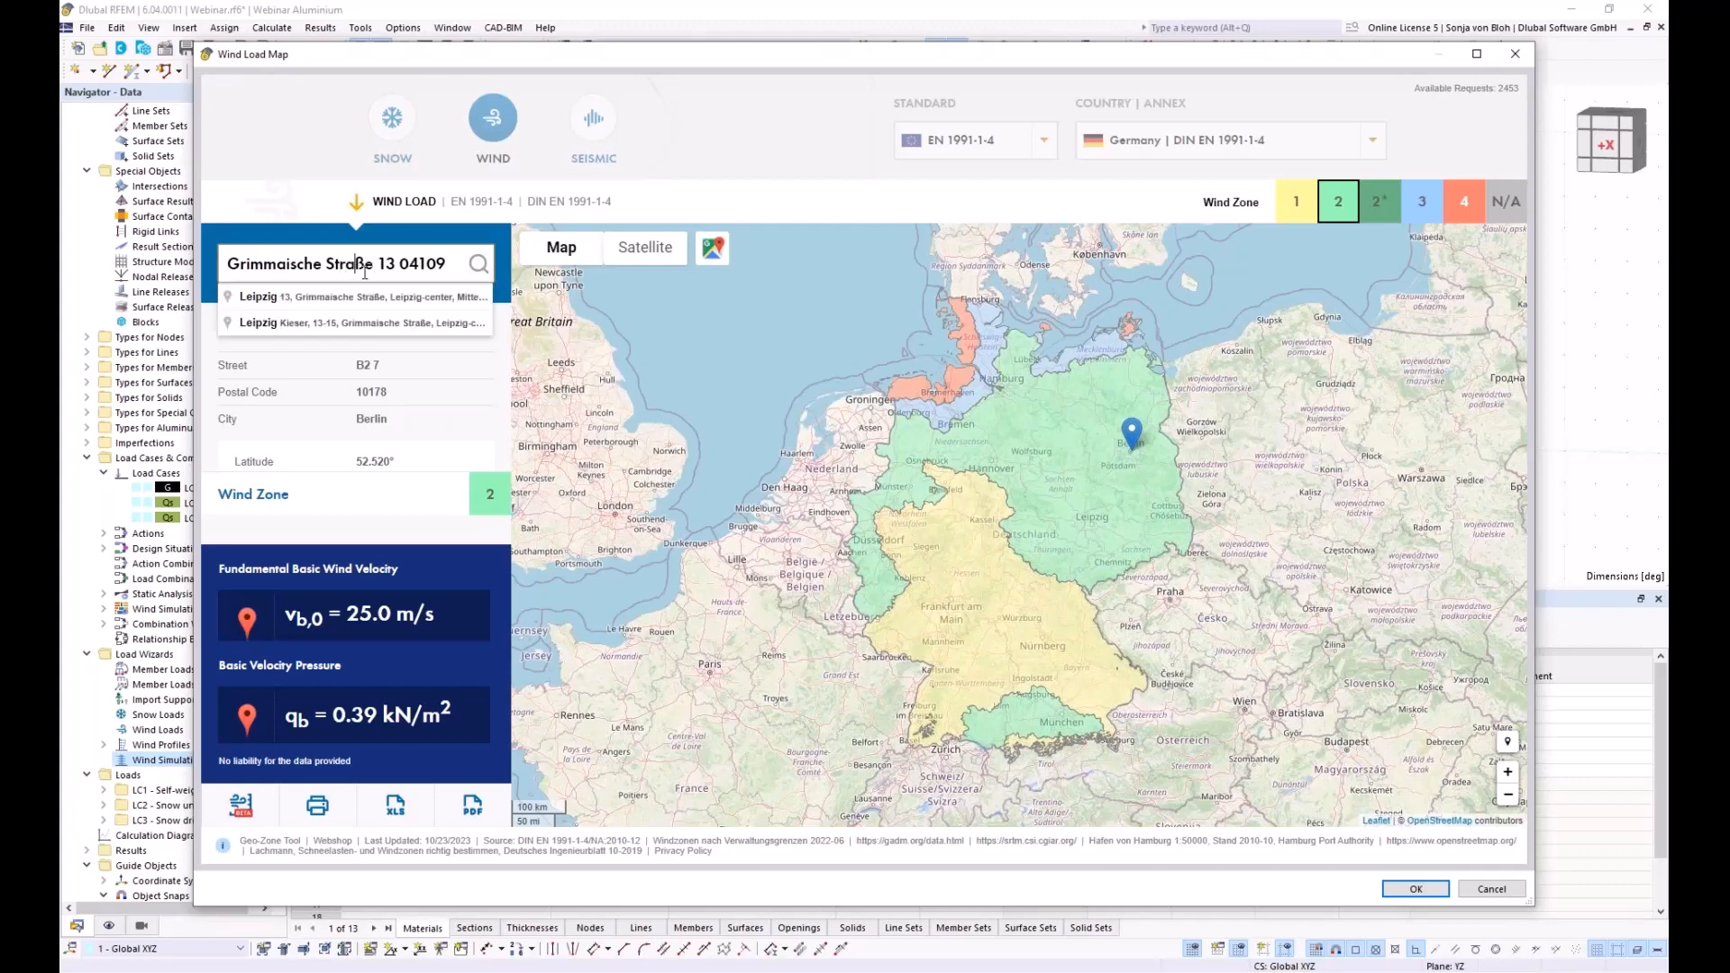
pyautogui.click(303, 301)
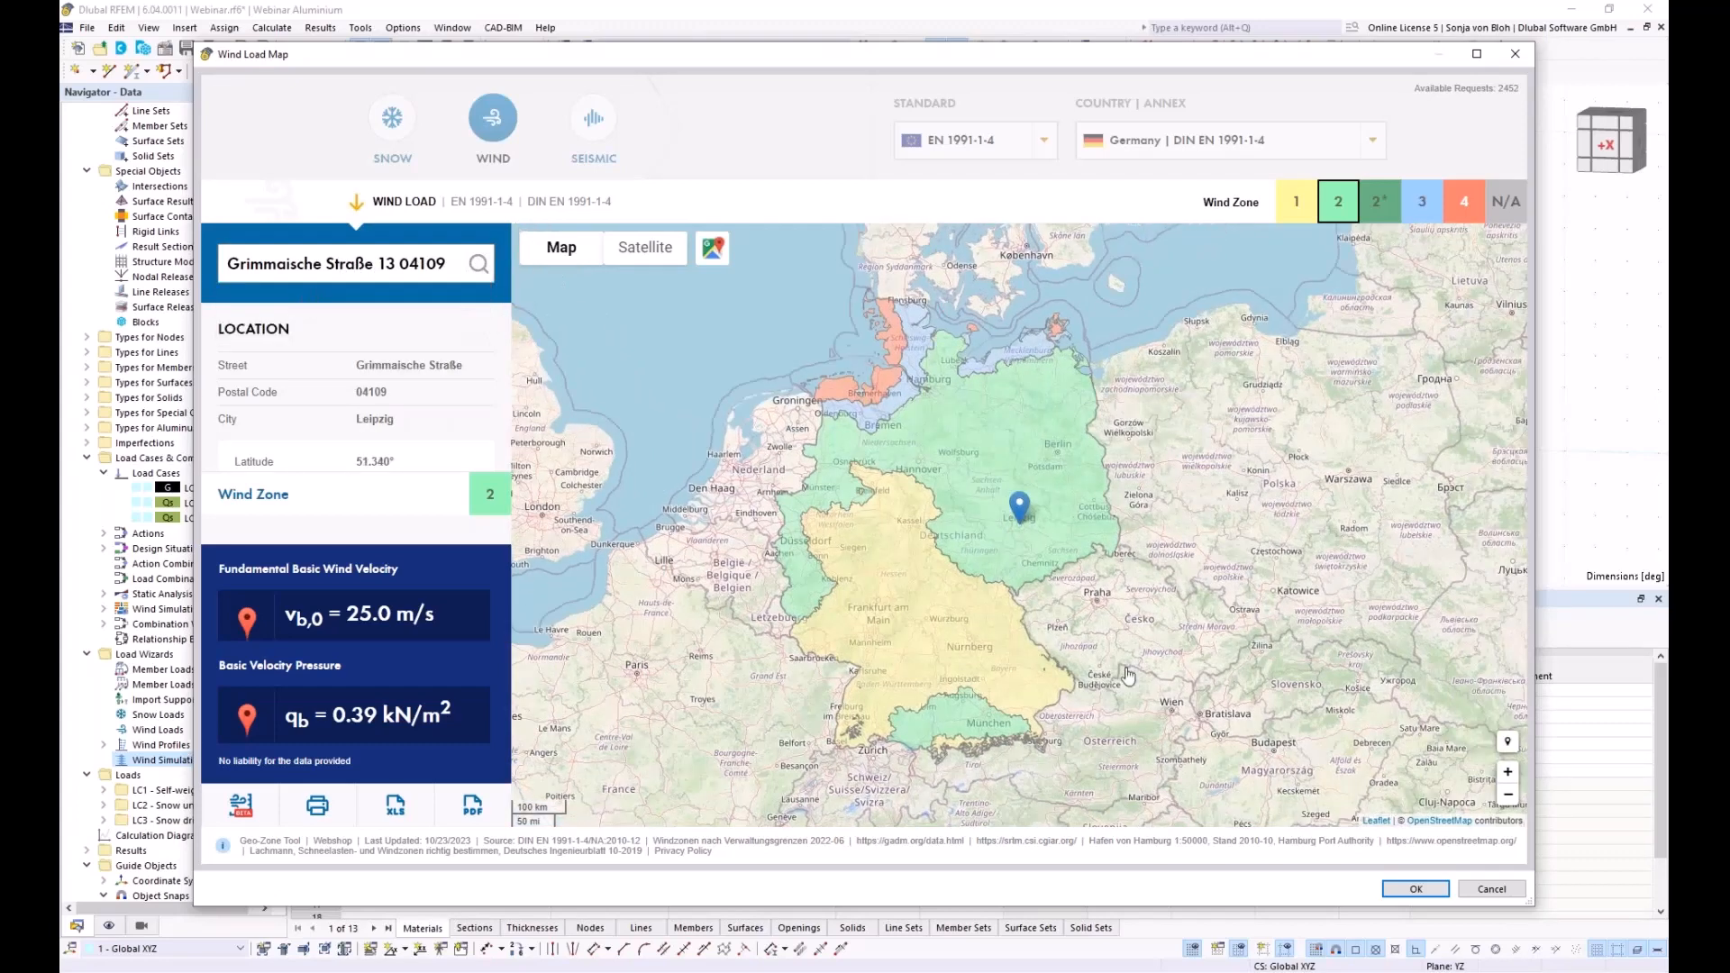
pyautogui.click(1392, 890)
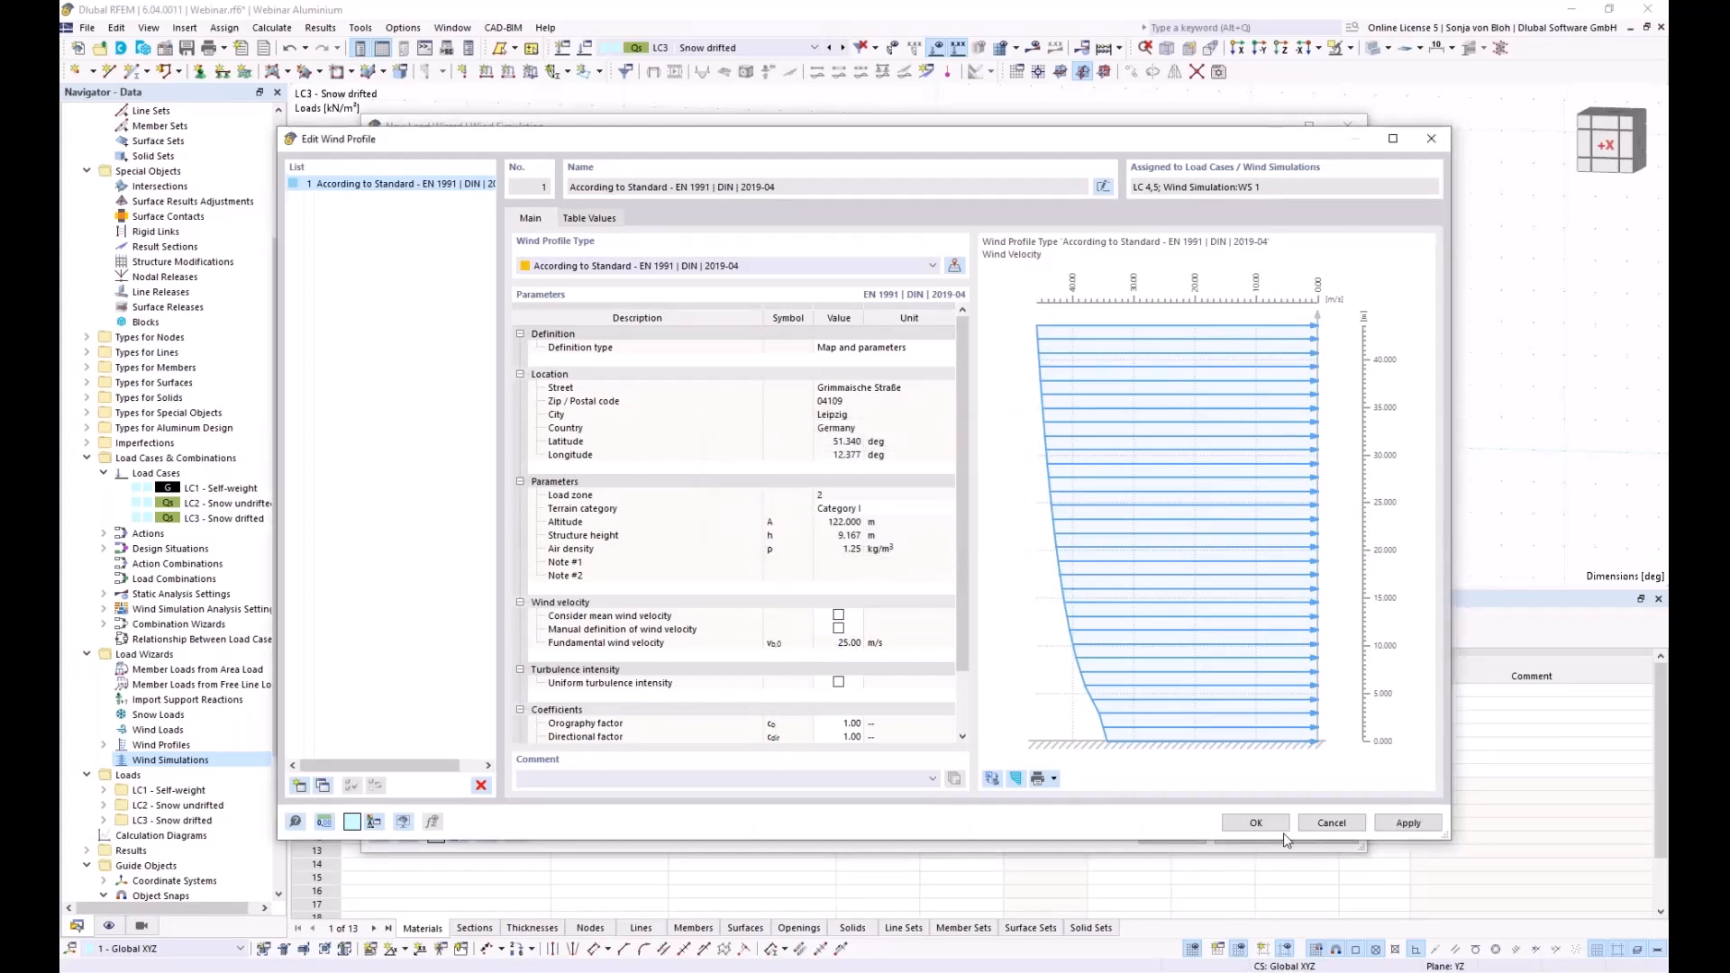
# Accept the wind profile and check load cases LC4 (0°) and LC5 (90°)
pyautogui.click(1251, 822)
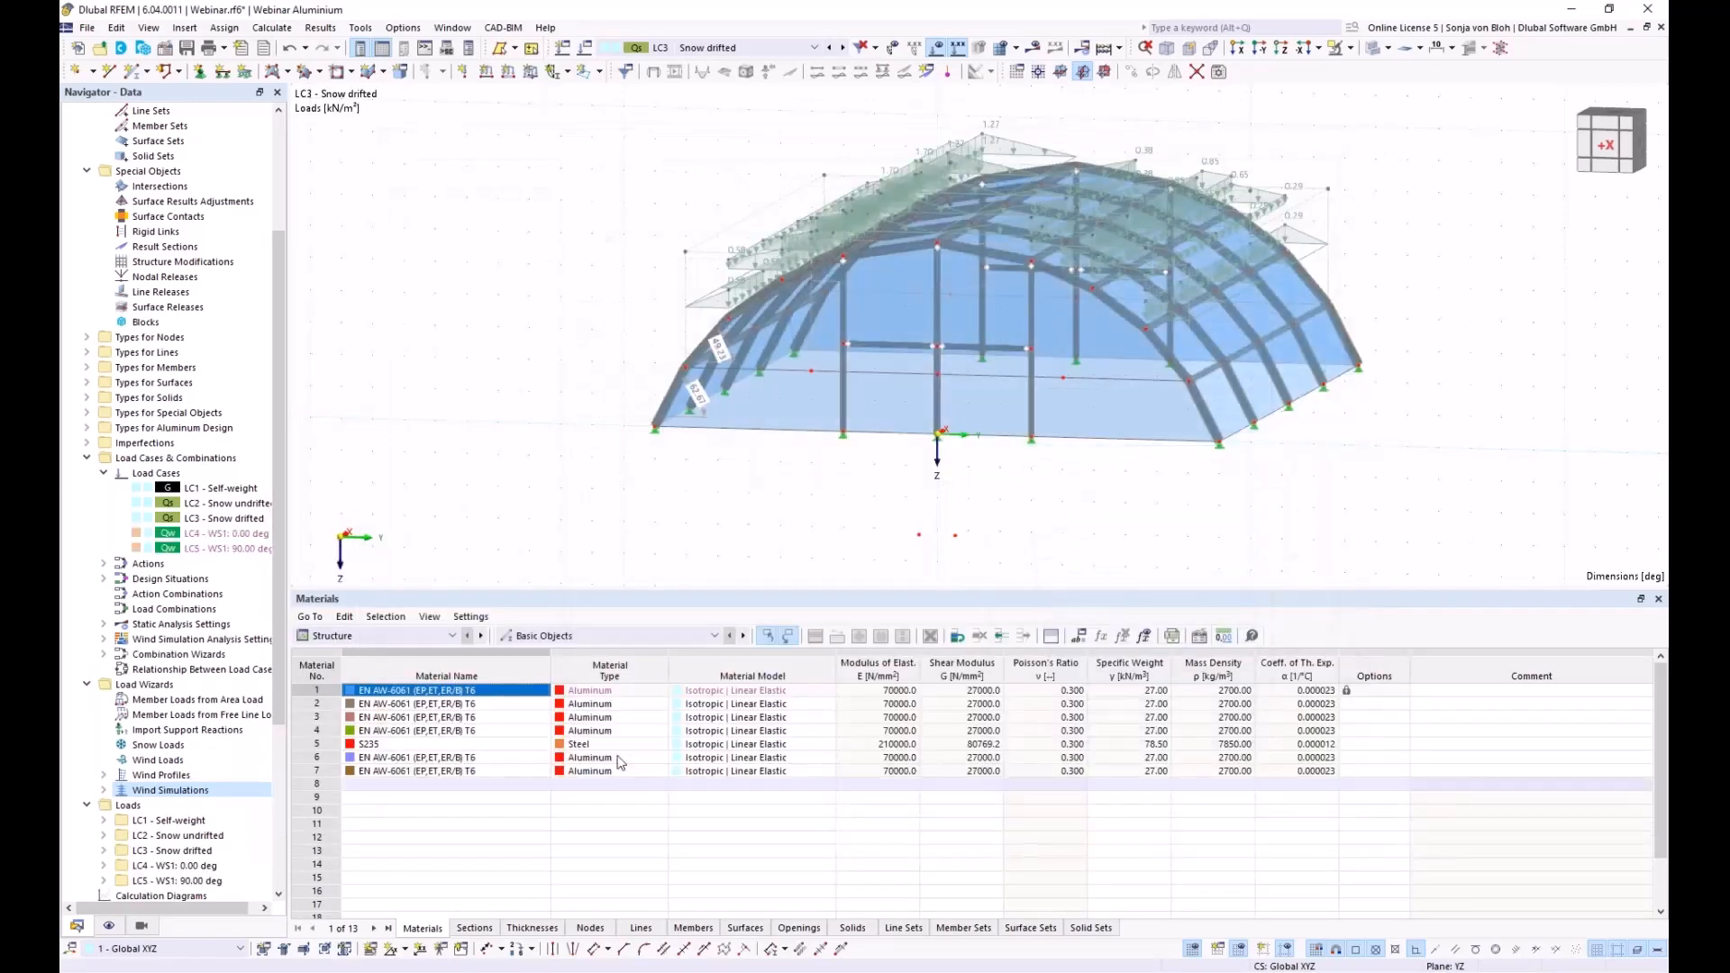
pyautogui.doubleClick(177, 537)
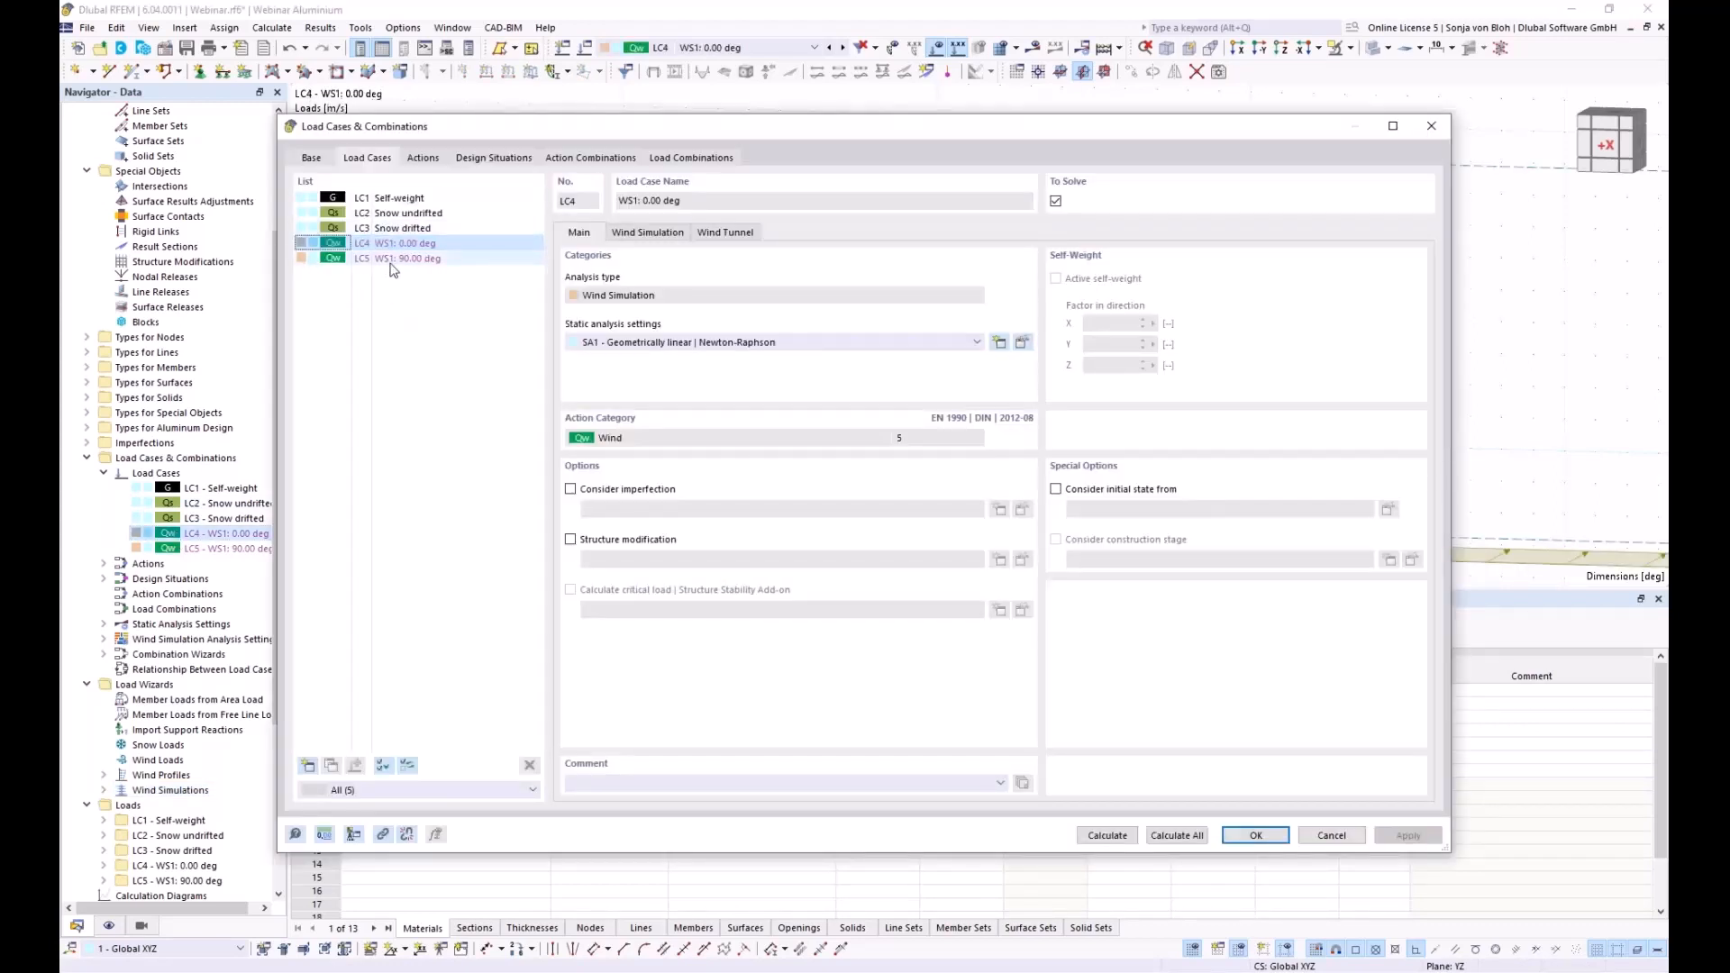
pyautogui.click(452, 259)
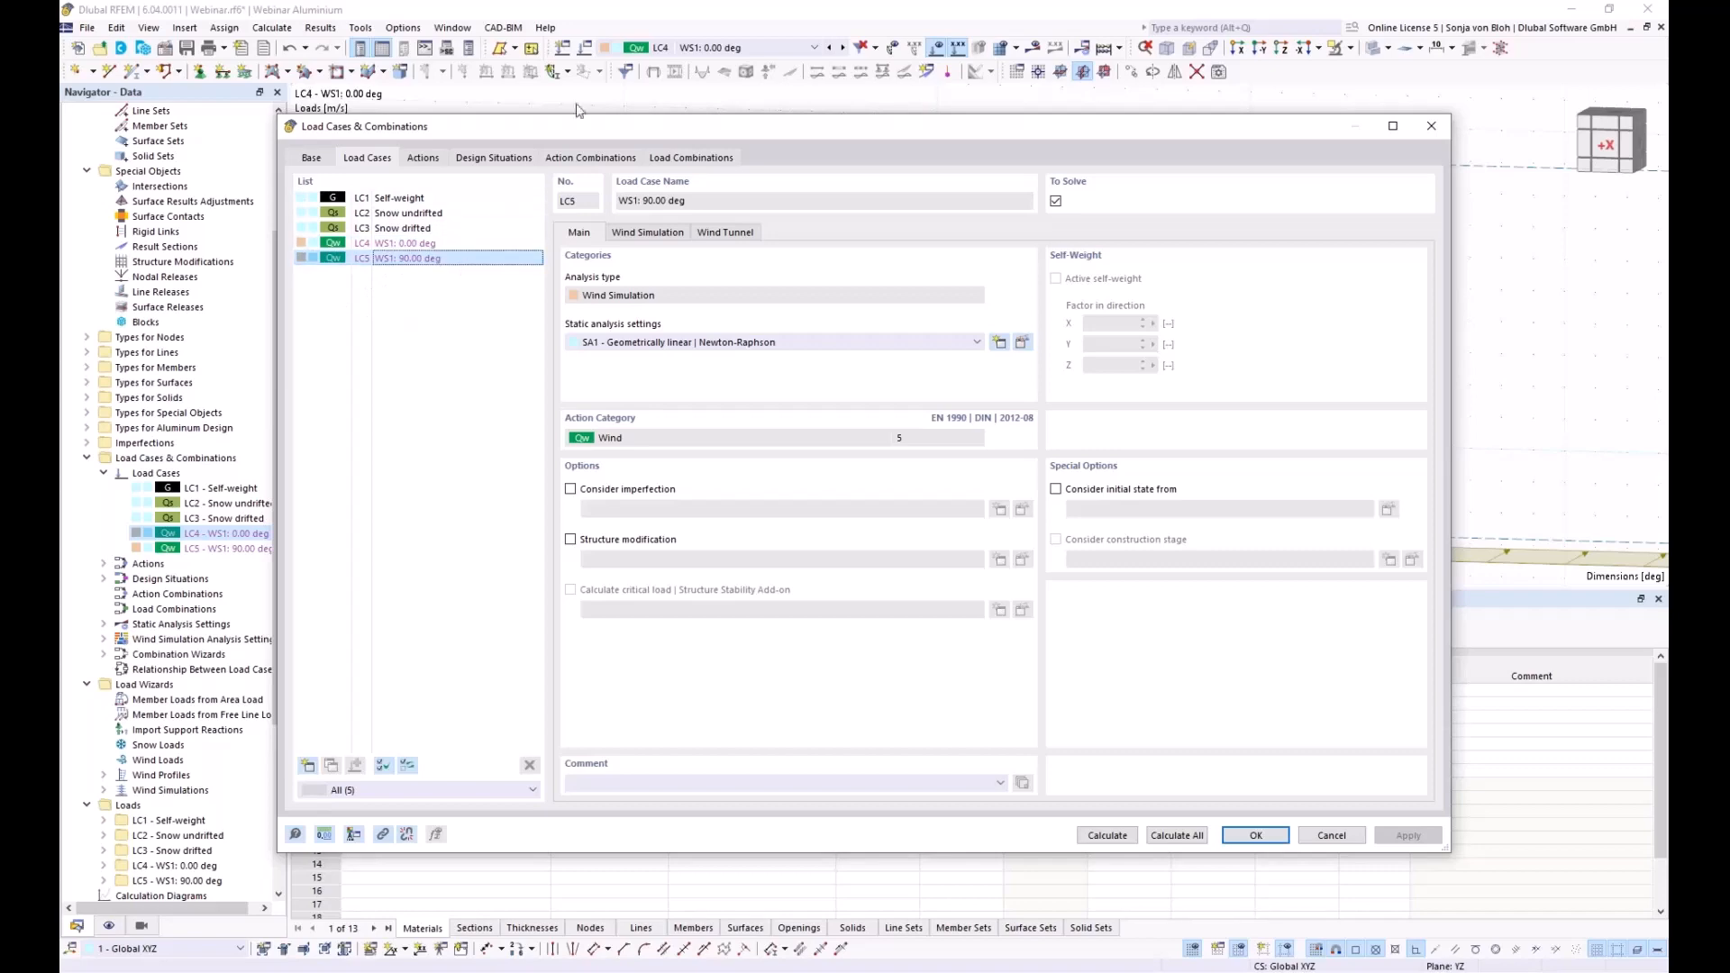
pyautogui.click(1432, 127)
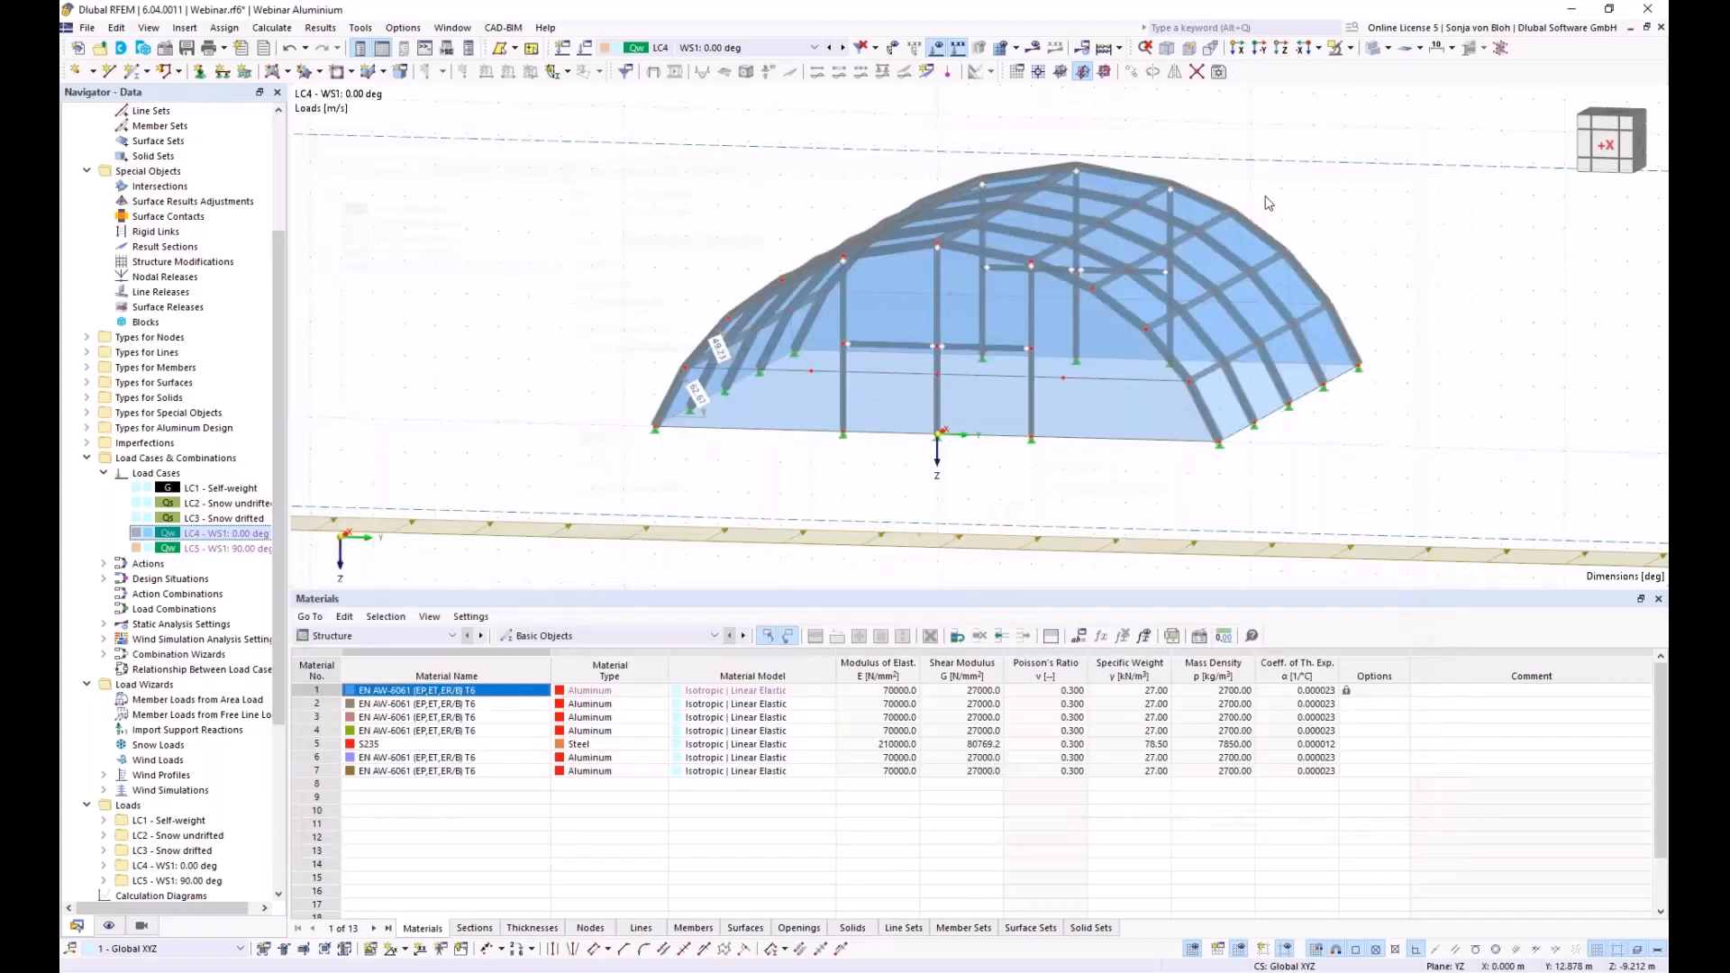
# Orbit the wind box isometrically and choose the wind load case to display
pyautogui.scroll(-5, 802, 340)
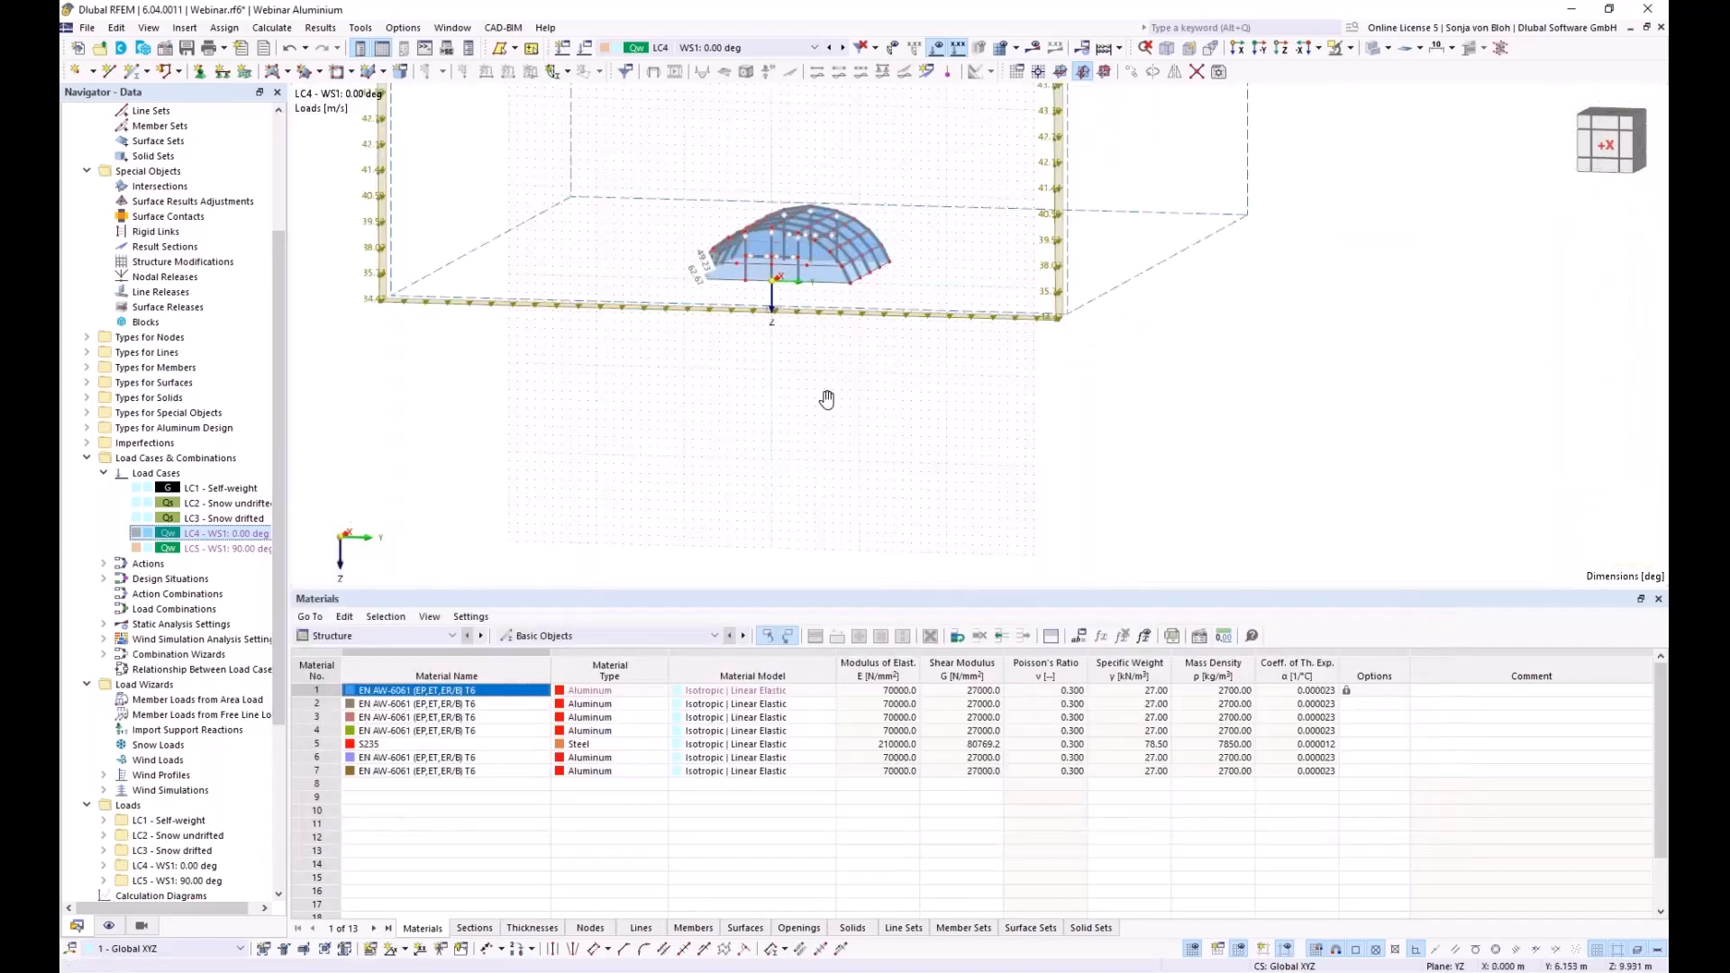
pyautogui.keyDown('ctrl'); pyautogui.moveTo(827, 522); pyautogui.dragTo(577, 207, button='middle'); pyautogui.keyUp('ctrl')
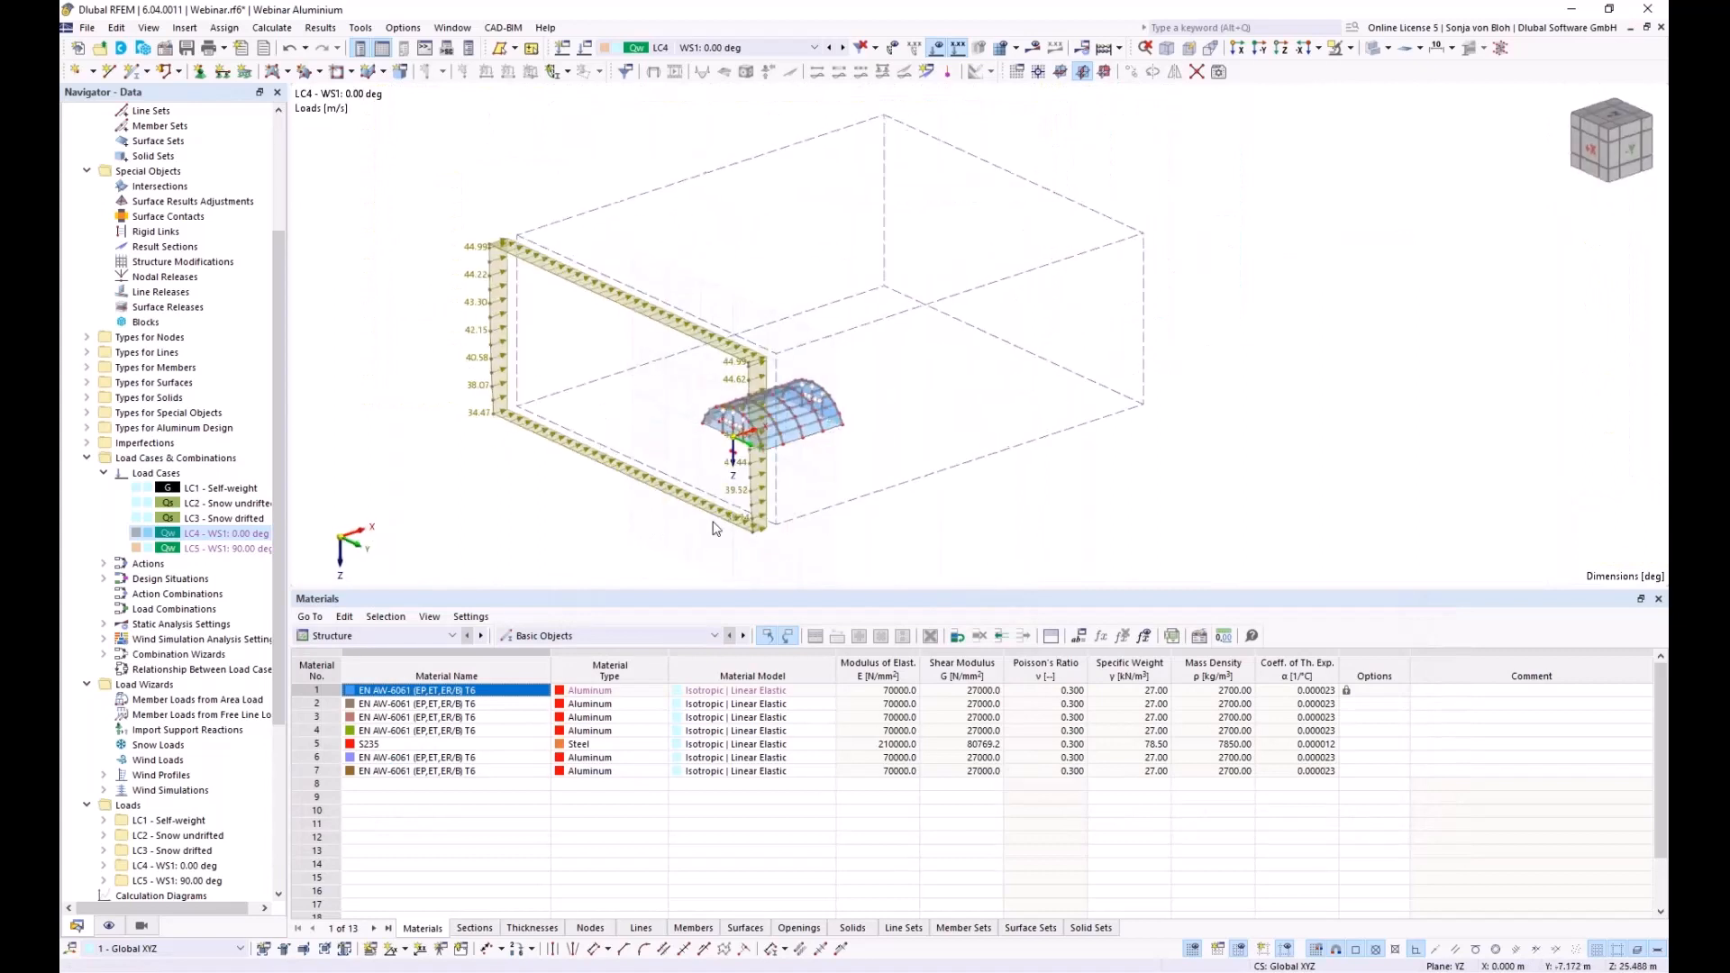
pyautogui.click(811, 48)
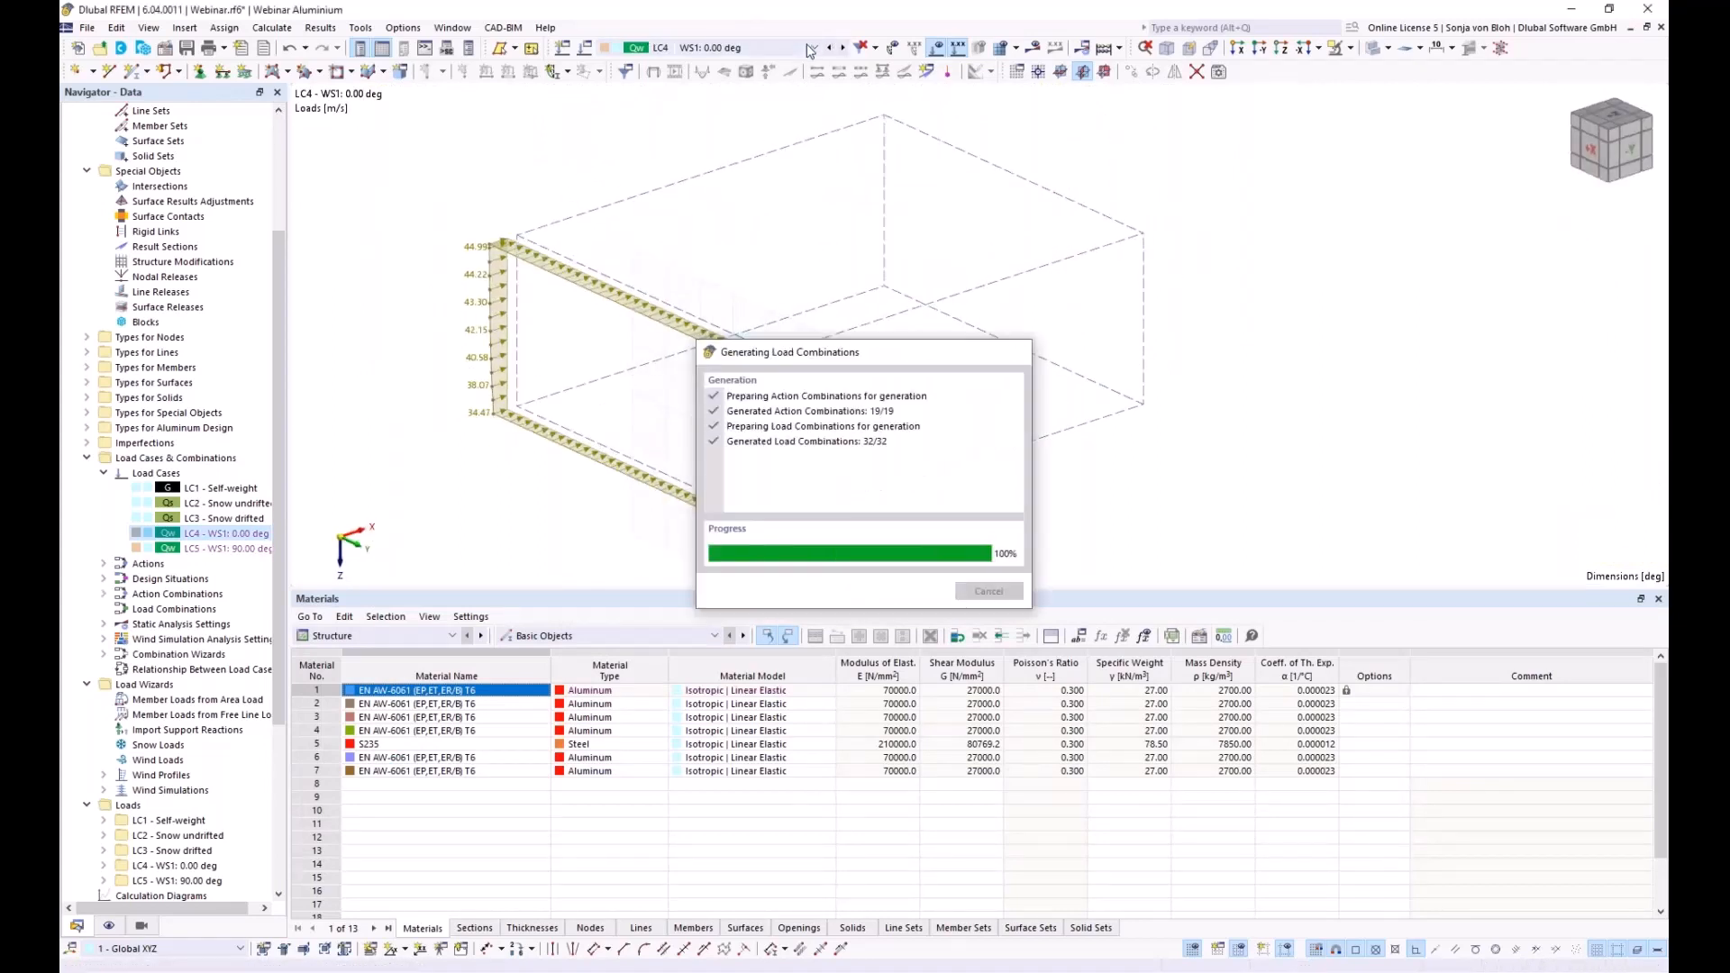
pyautogui.click(730, 118)
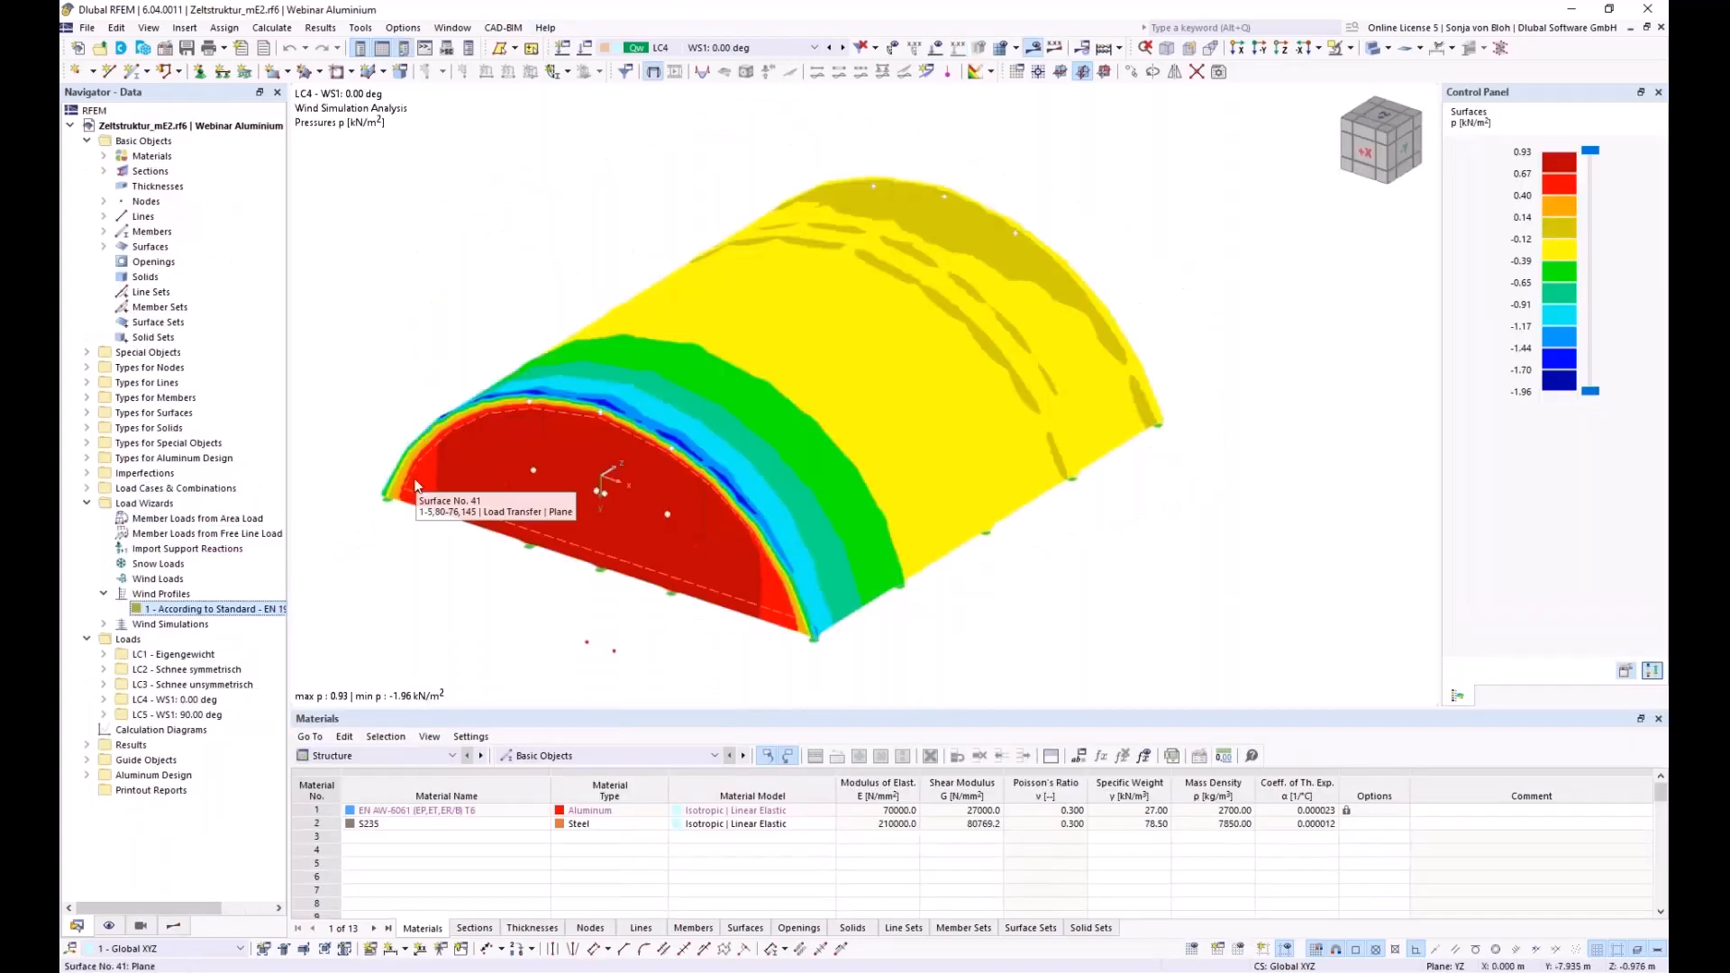
# Display Static Analysis global deformations |u| for LC4, peaking at 31.4 mm
pyautogui.click(177, 928)
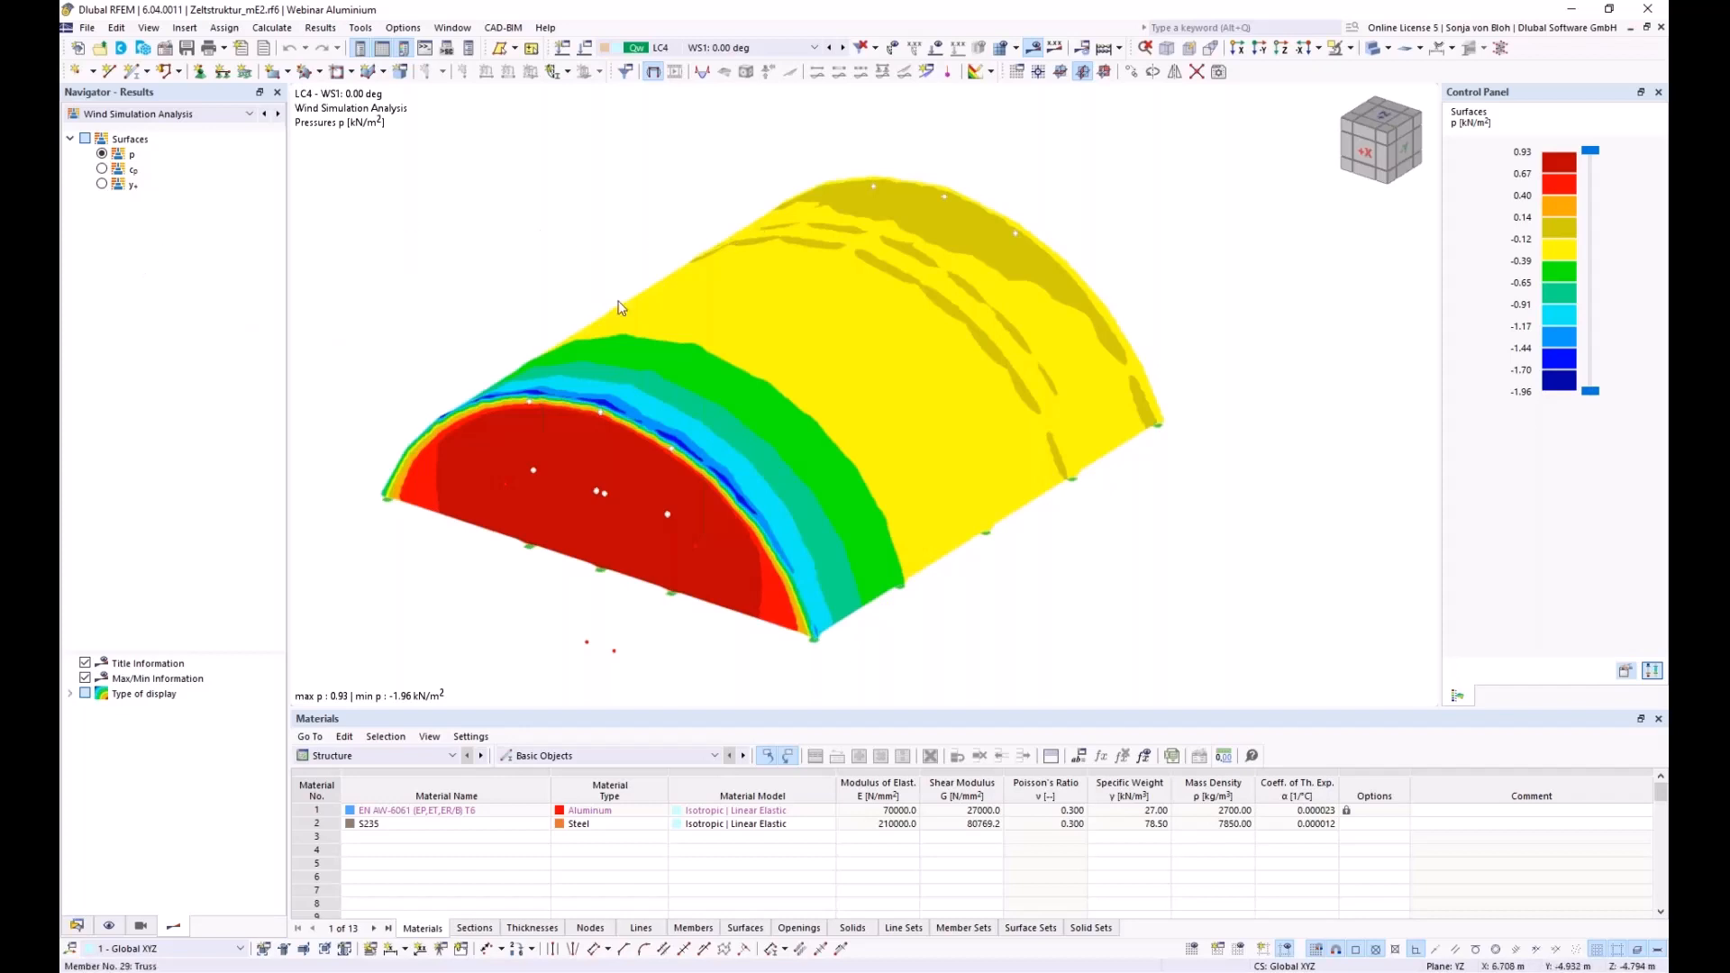
pyautogui.click(250, 114)
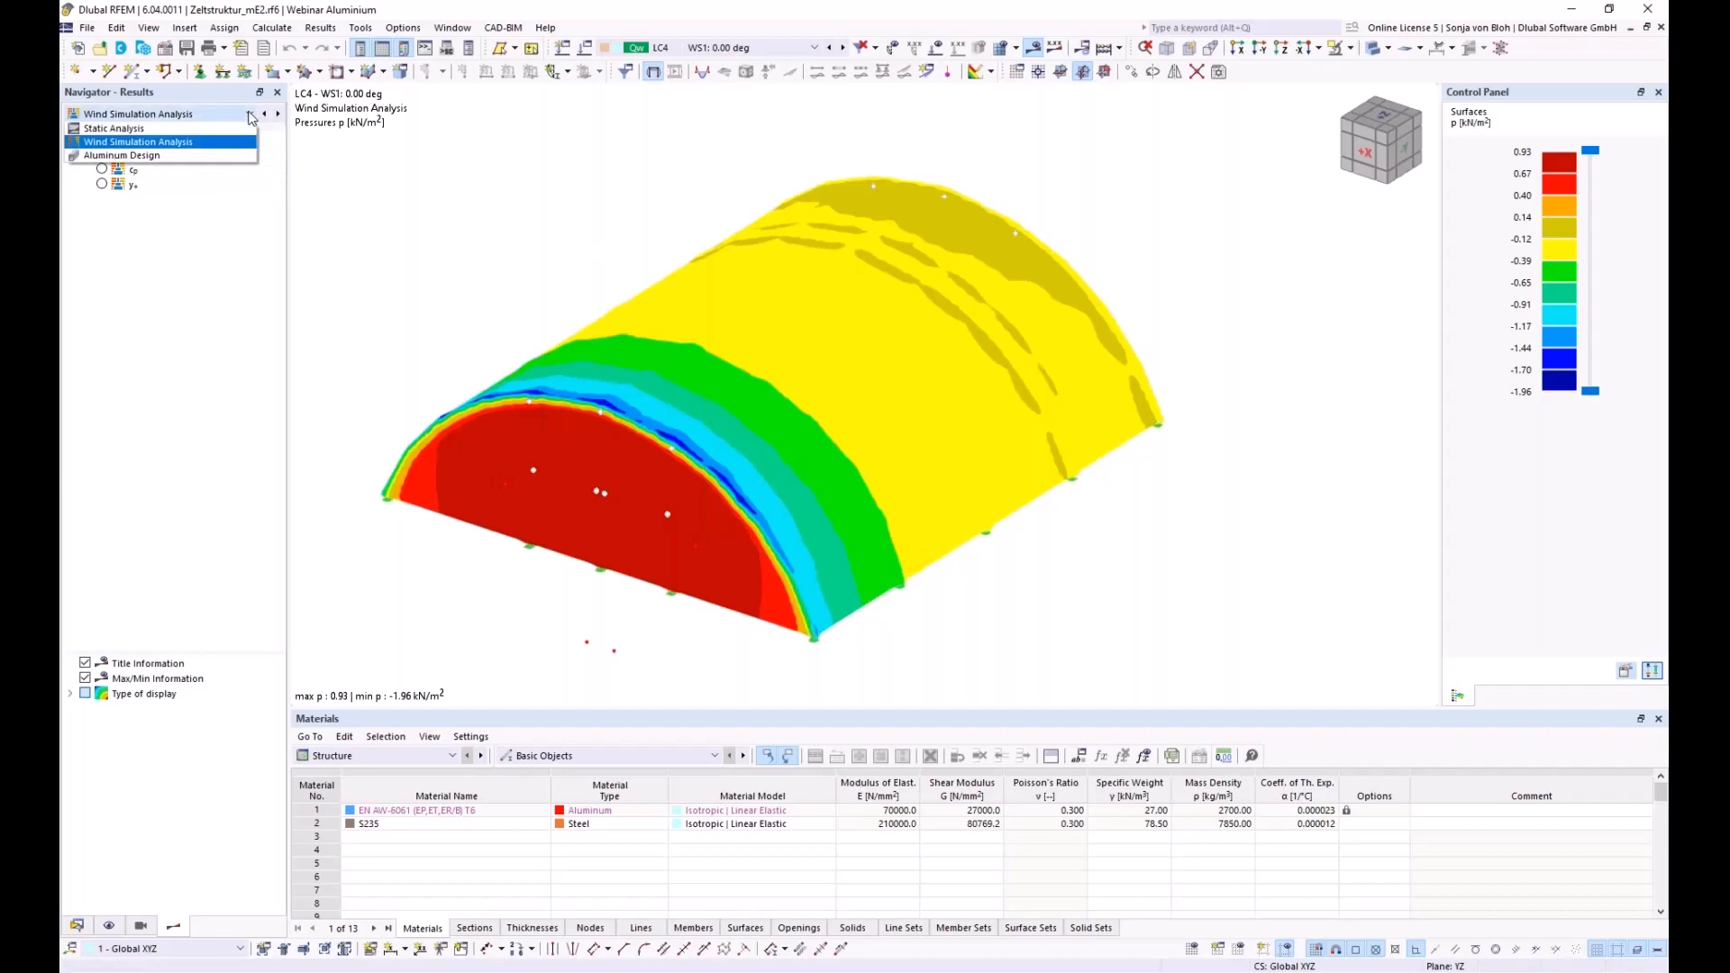
pyautogui.click(180, 141)
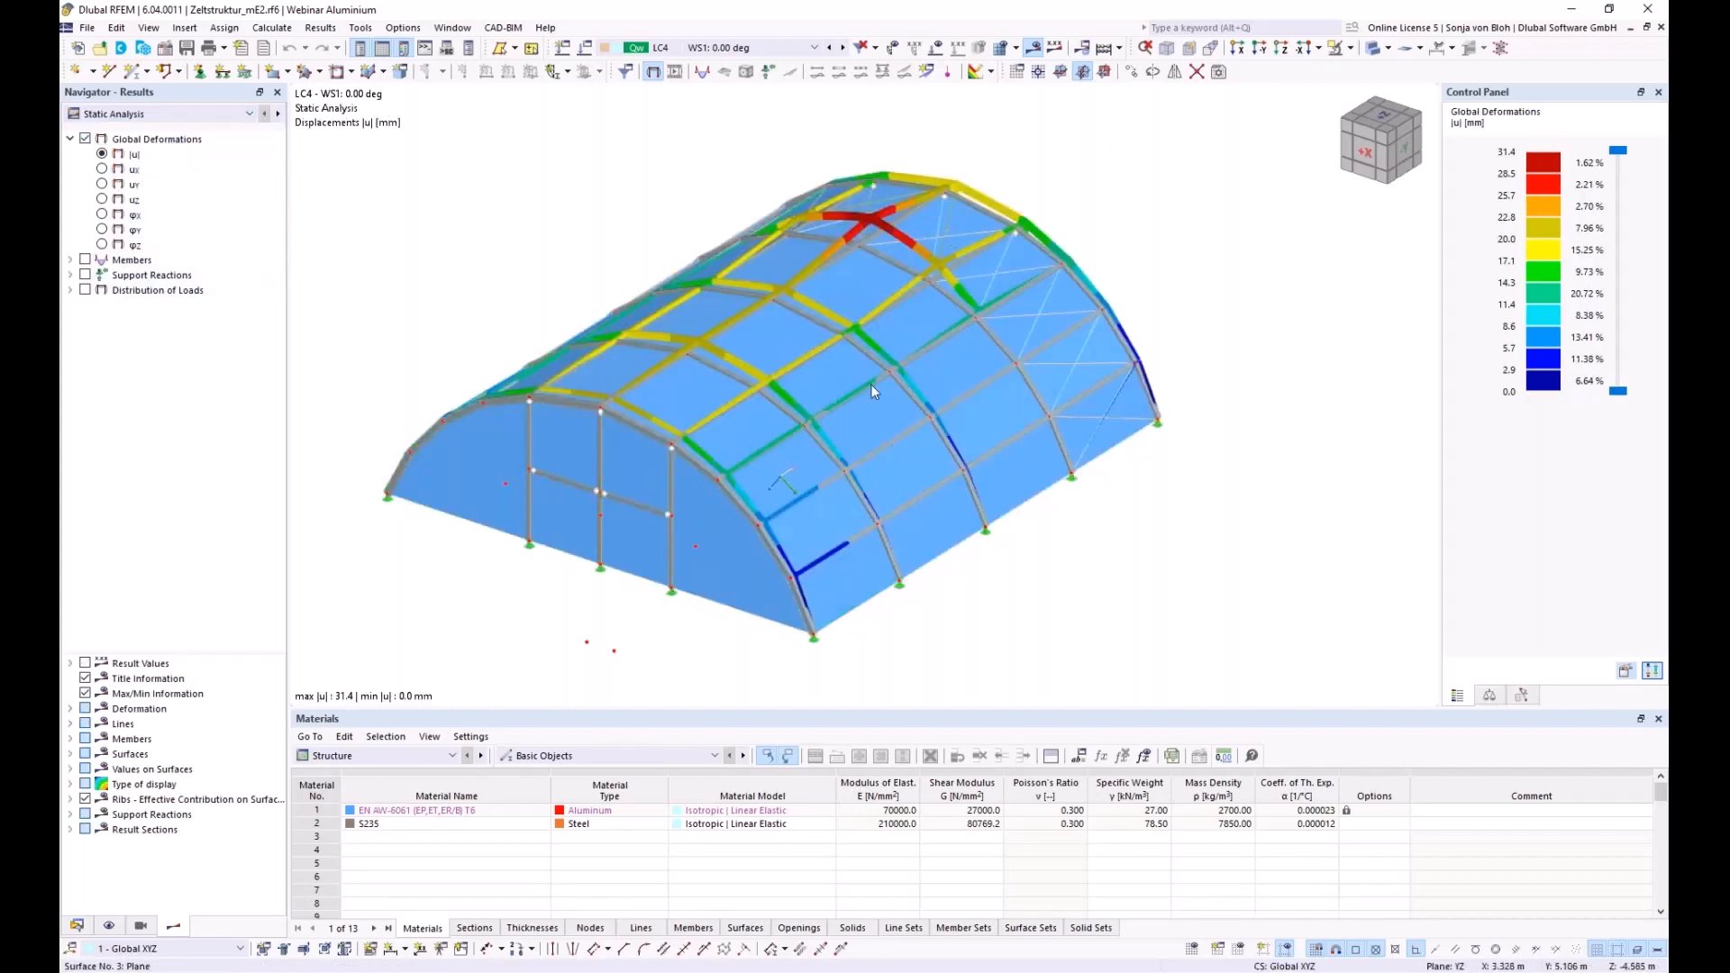
pyautogui.scroll(-1, 711, 235)
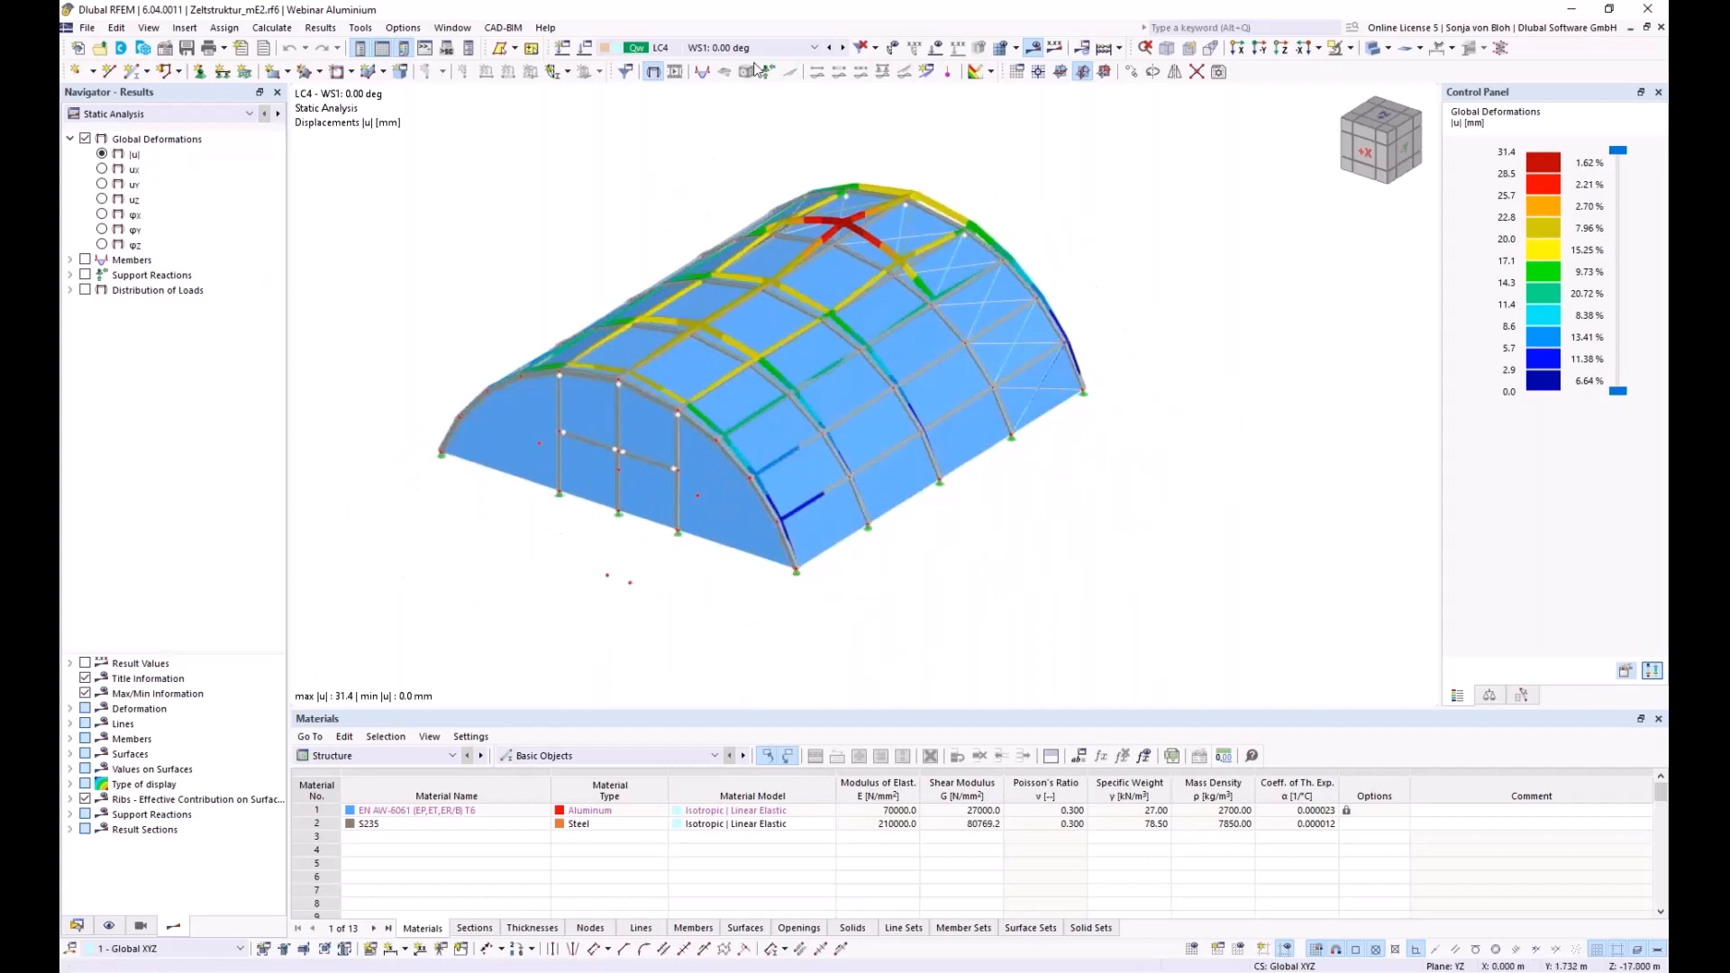
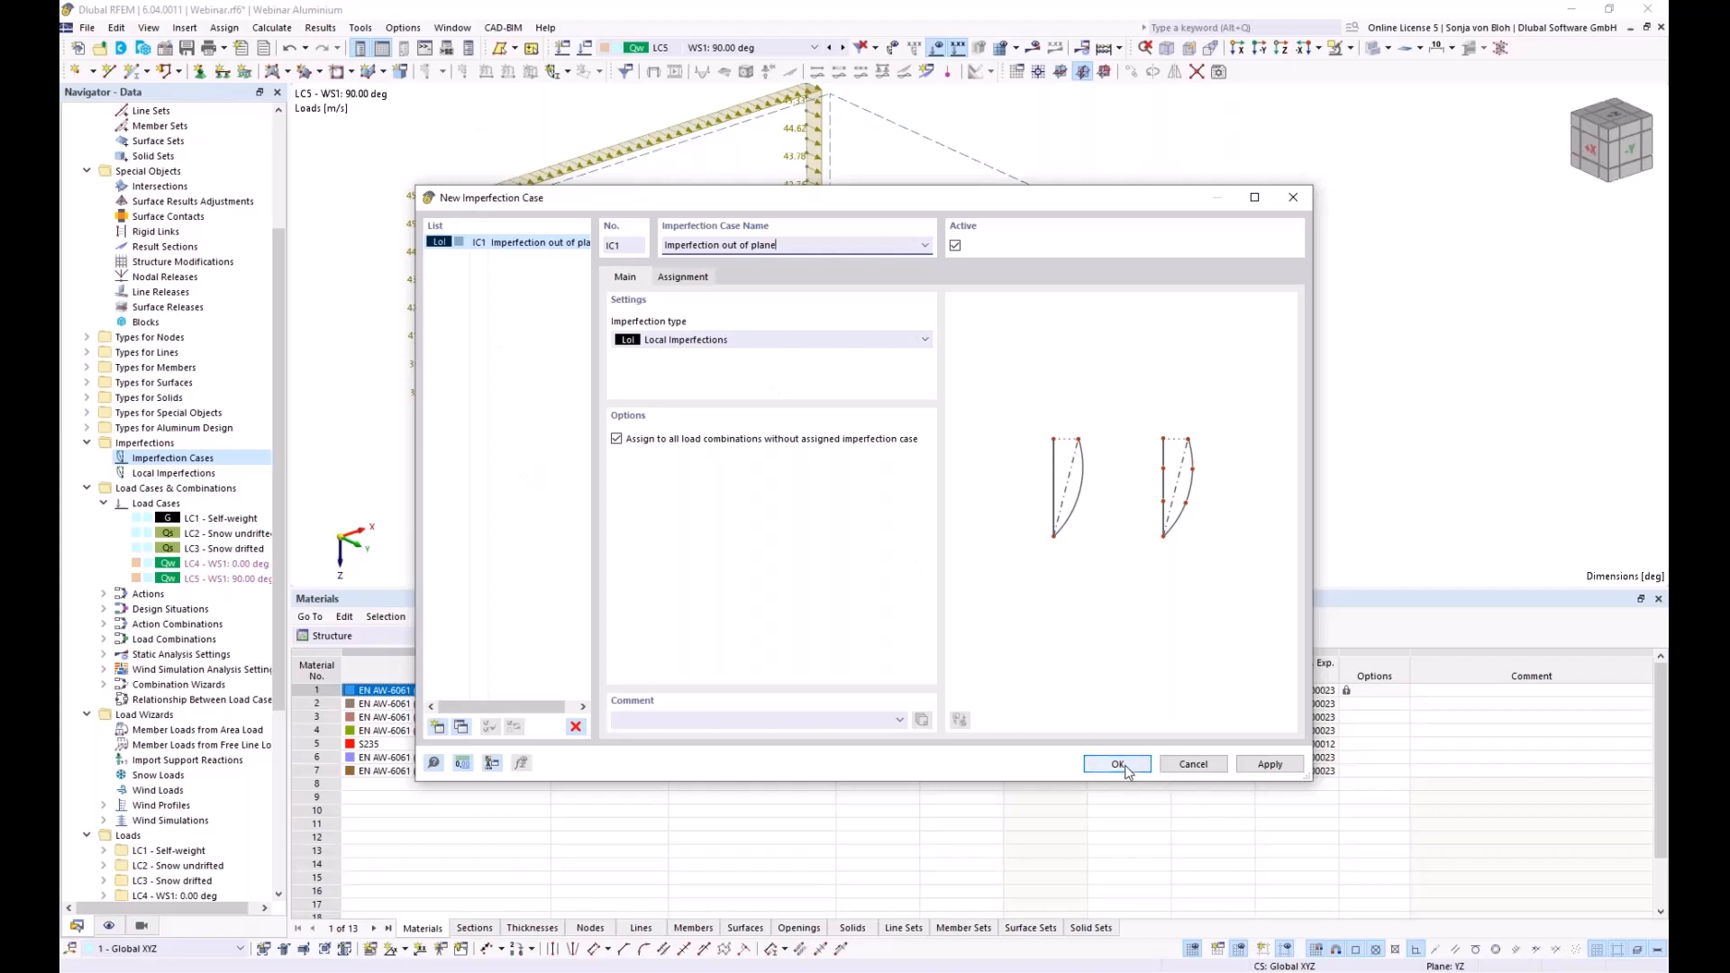
# Create IC1 'Imperfection out of plane' as local imperfections, assigned to all combinations lacking one
pyautogui.click(1117, 764)
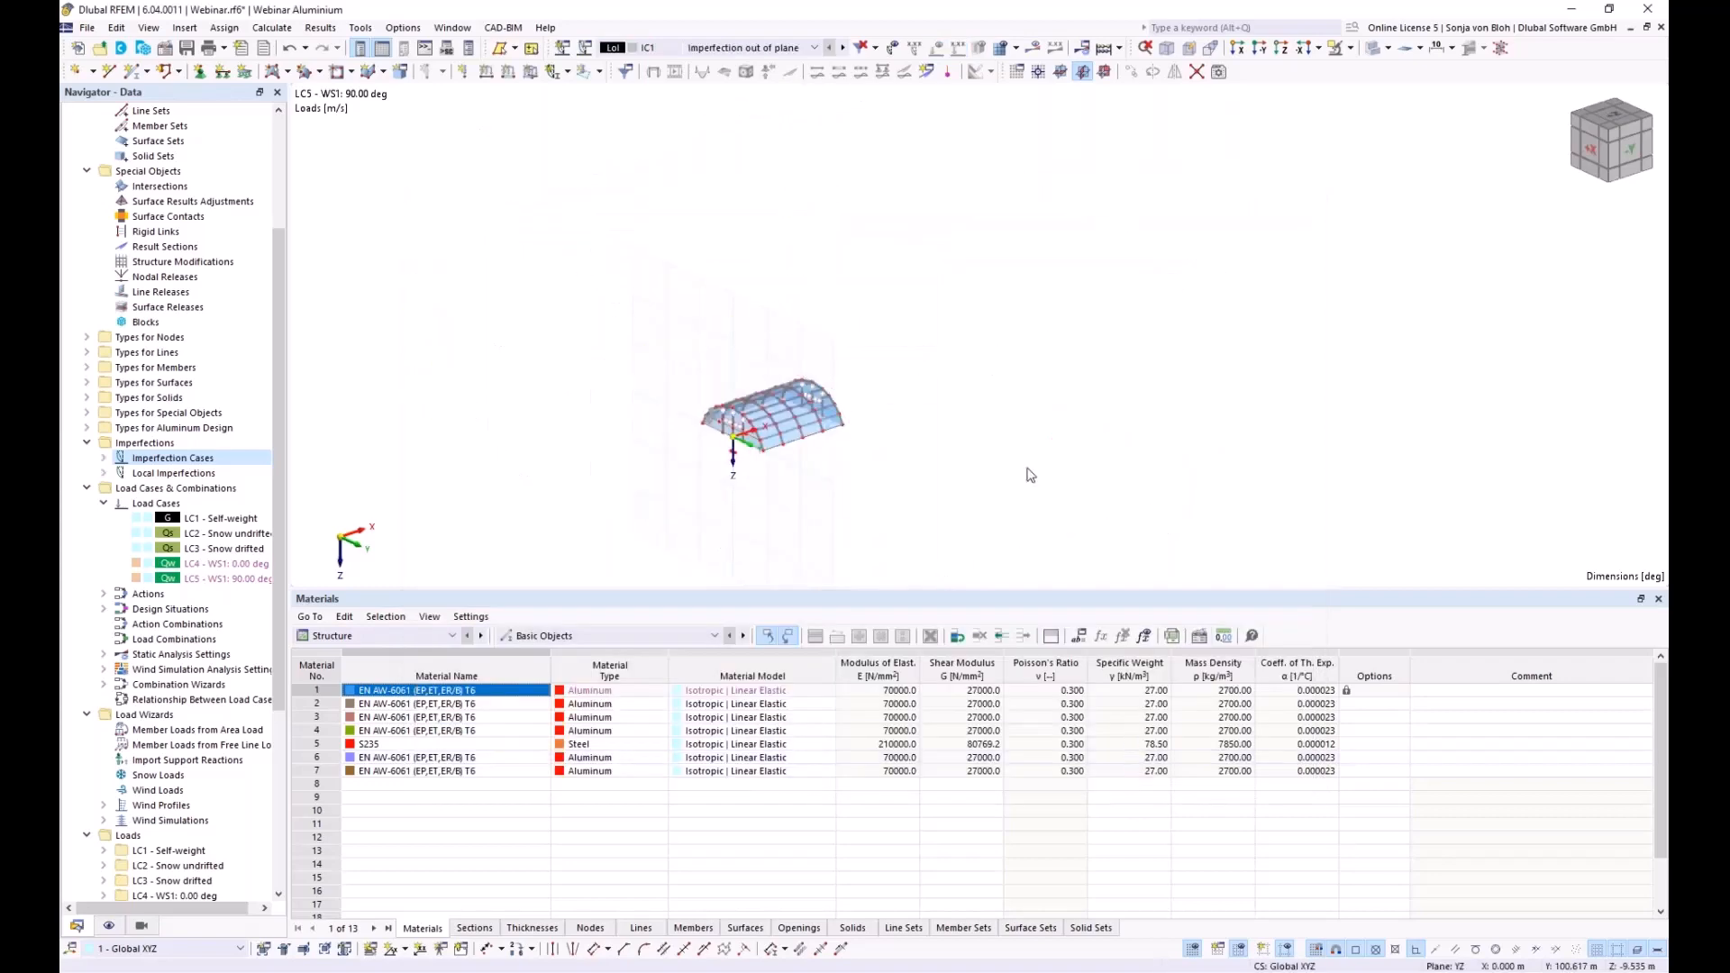
# Display imperfections and start a new member imperfection under Local Imperfections > IC1 in the Navigator
pyautogui.click(892, 50)
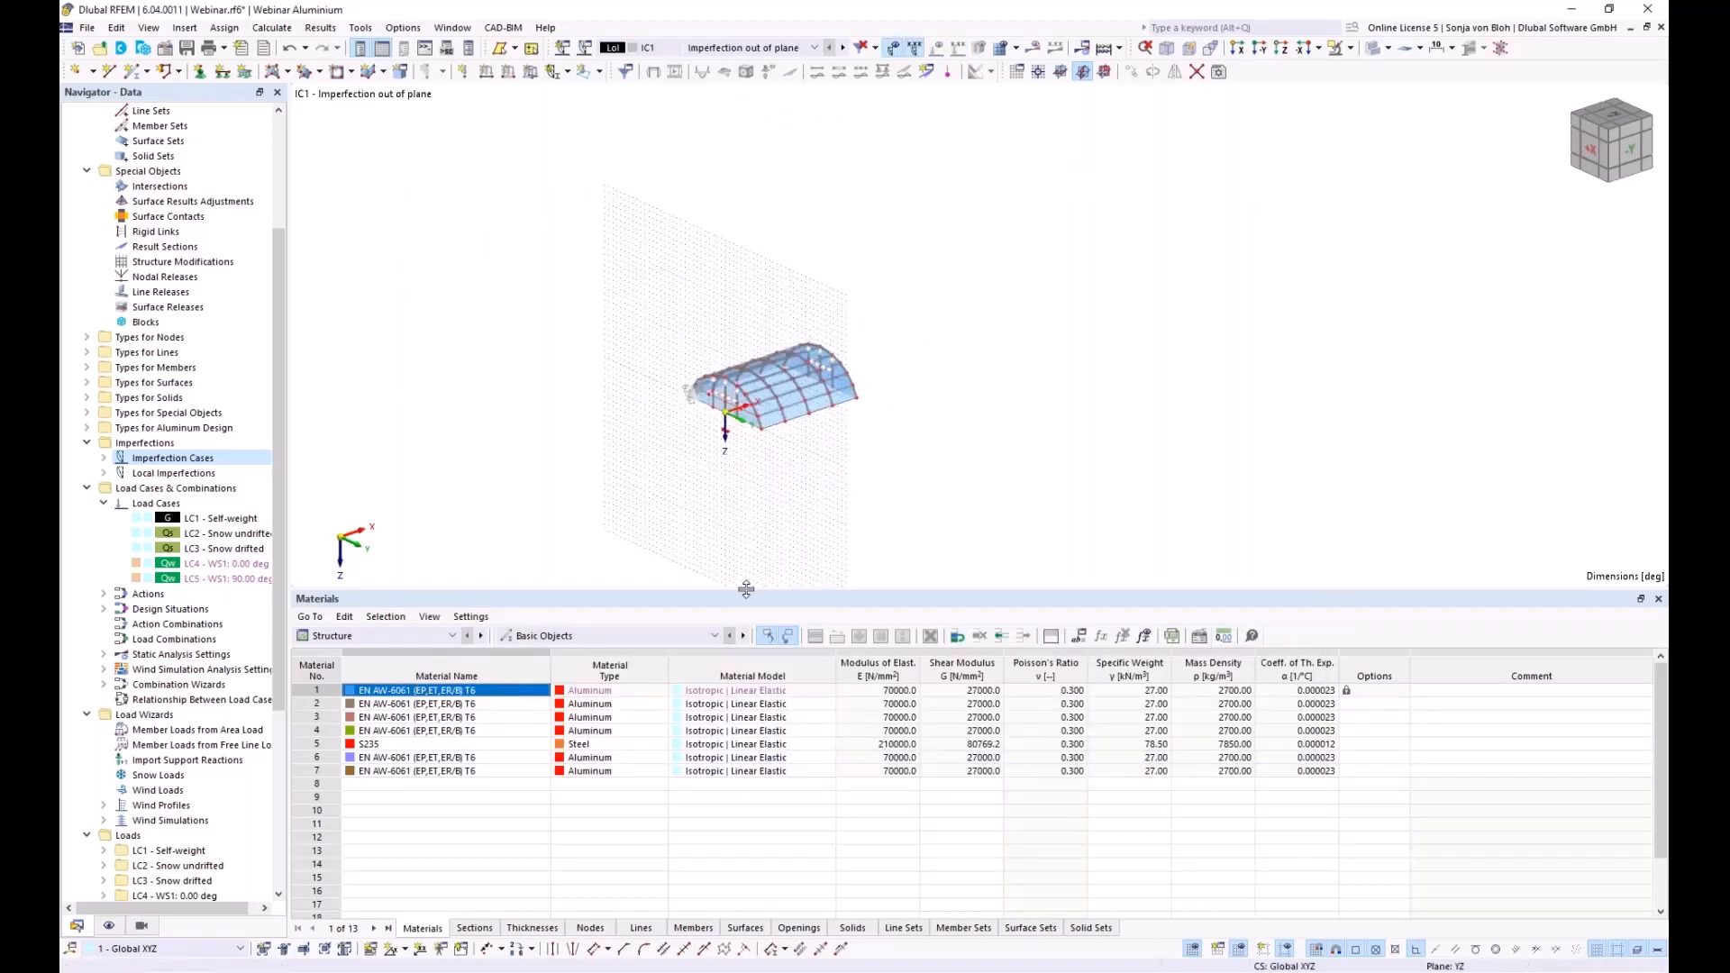
pyautogui.moveTo(746, 591); pyautogui.dragTo(750, 785)
pyautogui.scroll(6, 698, 460)
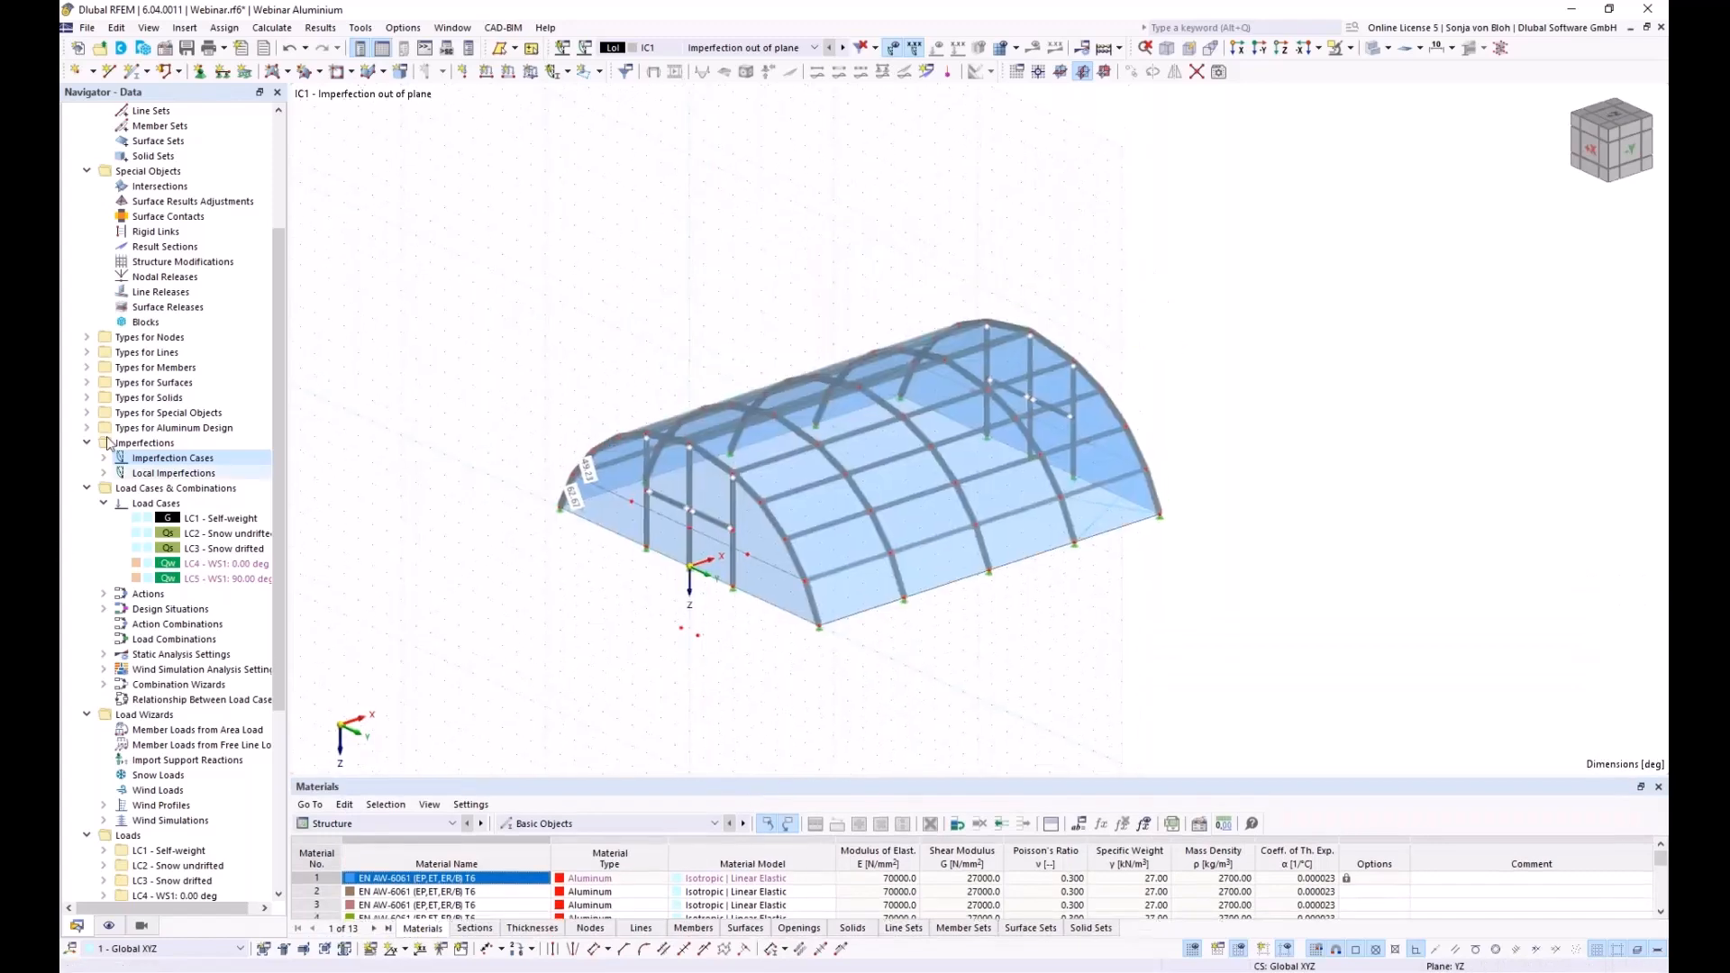
pyautogui.click(105, 474)
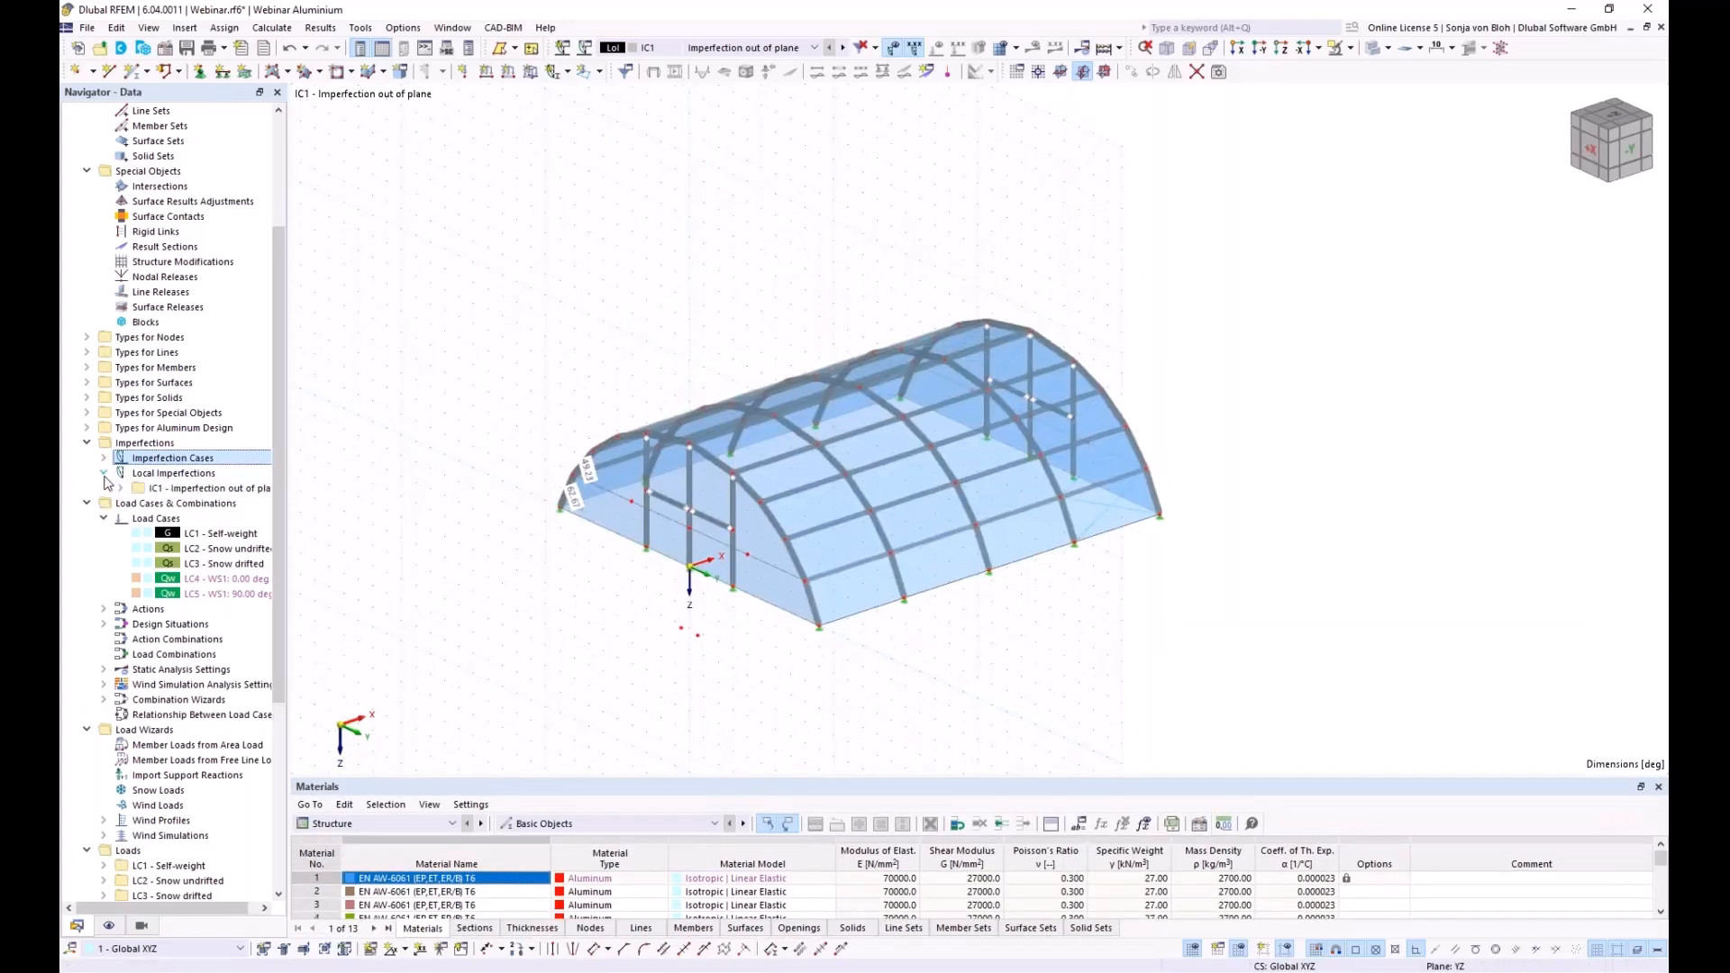
pyautogui.click(120, 488)
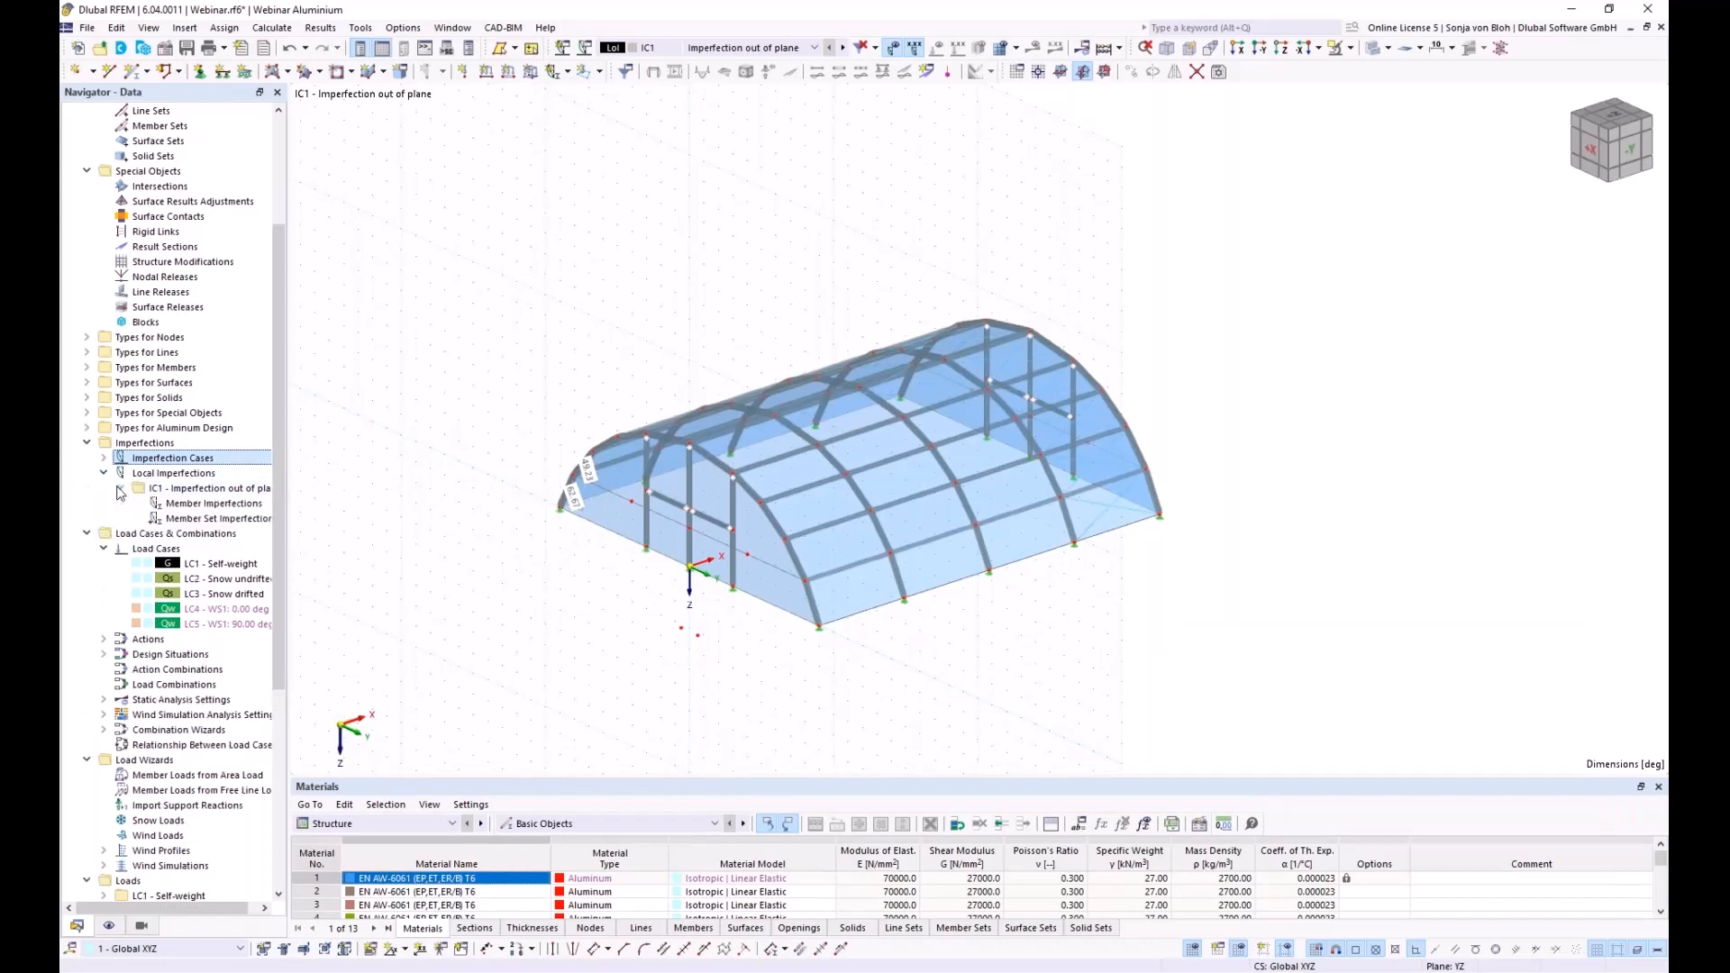
pyautogui.rightClick(198, 510)
pyautogui.click(263, 537)
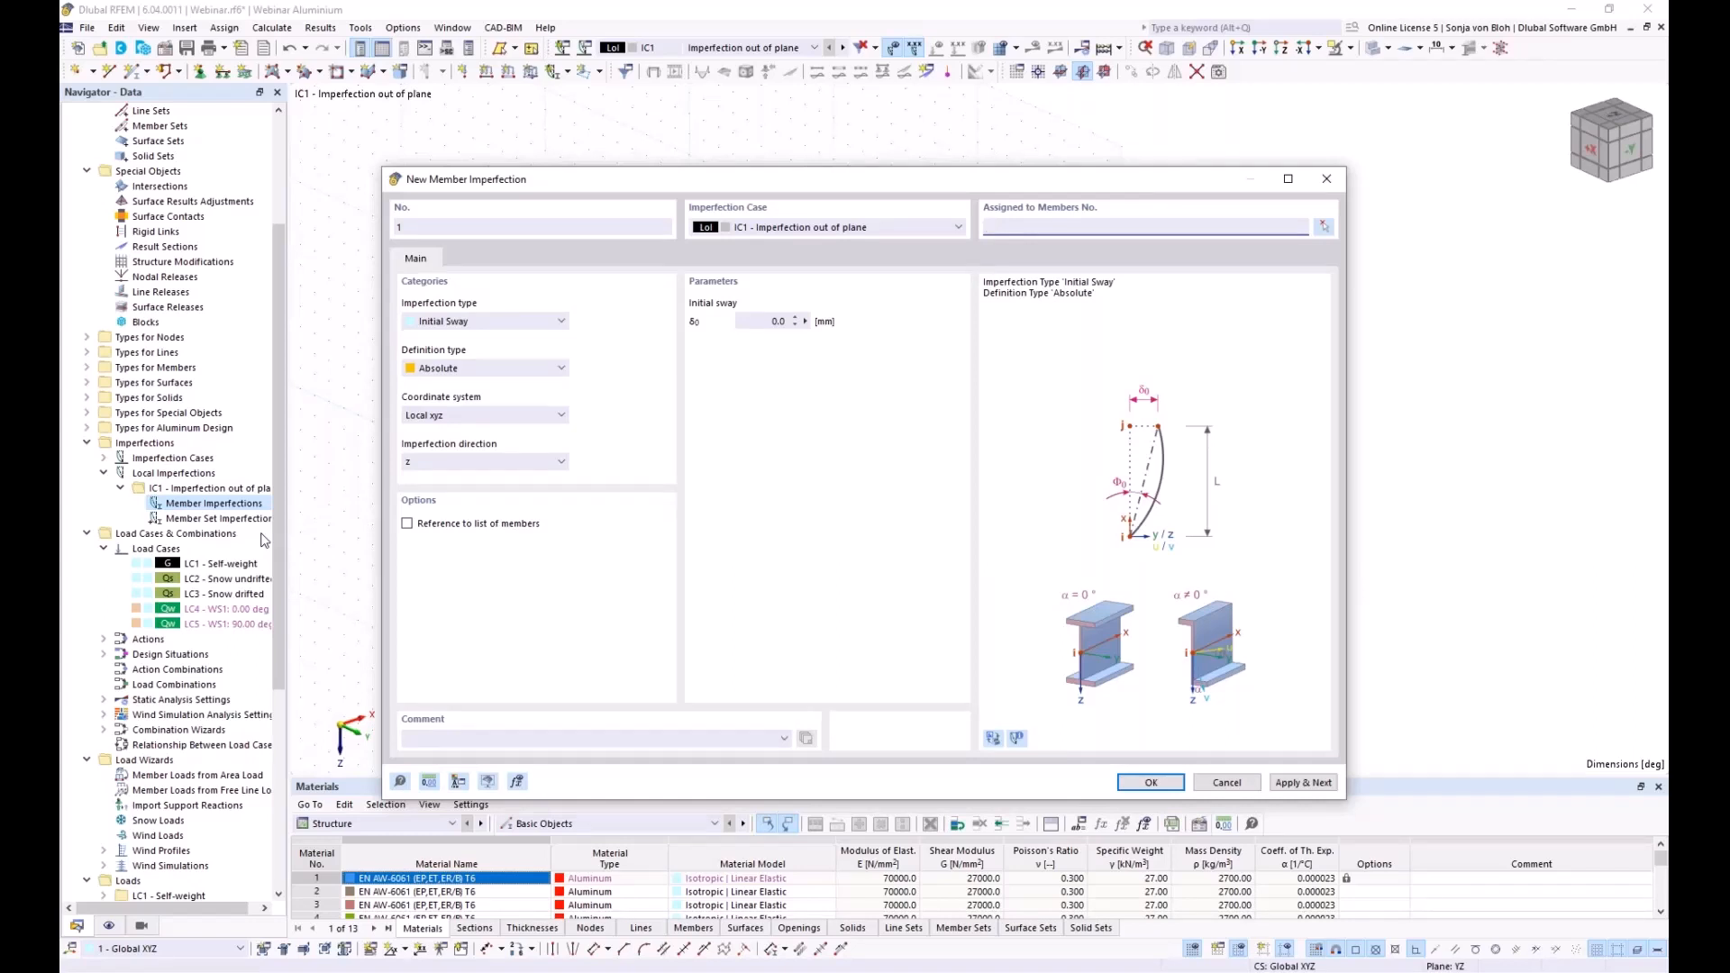
# Set the initial sway definition to Relative with a value of 1/234
pyautogui.click(531, 369)
pyautogui.press('Up')
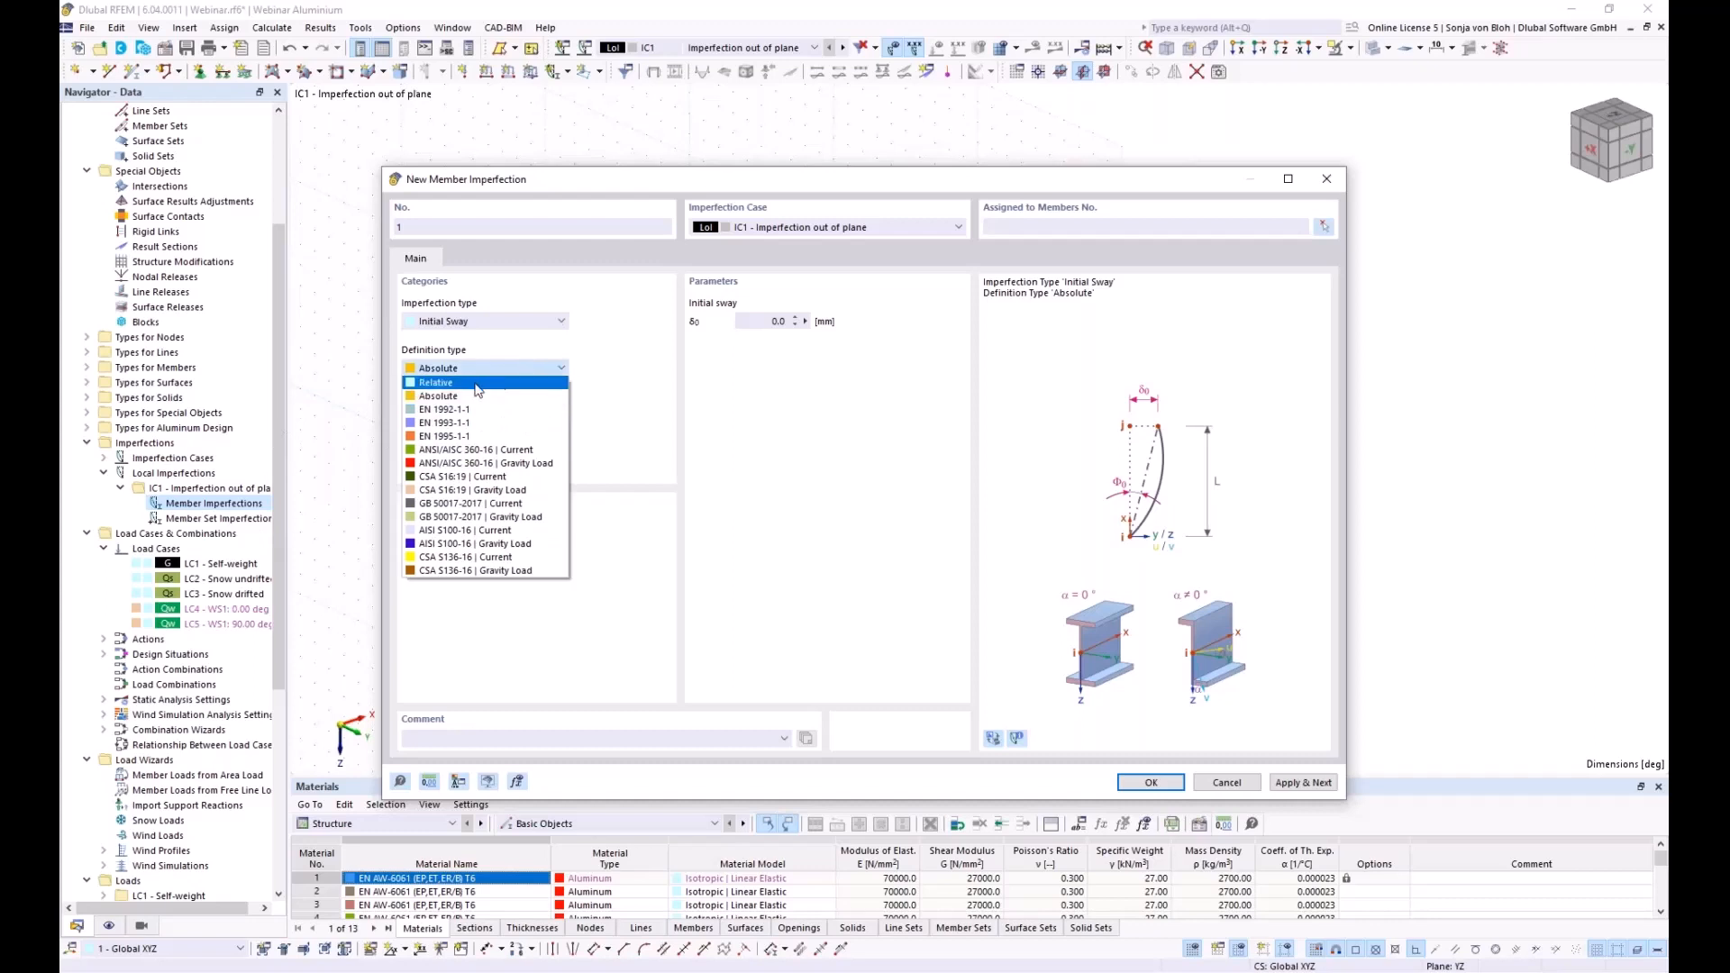
pyautogui.press('Return')
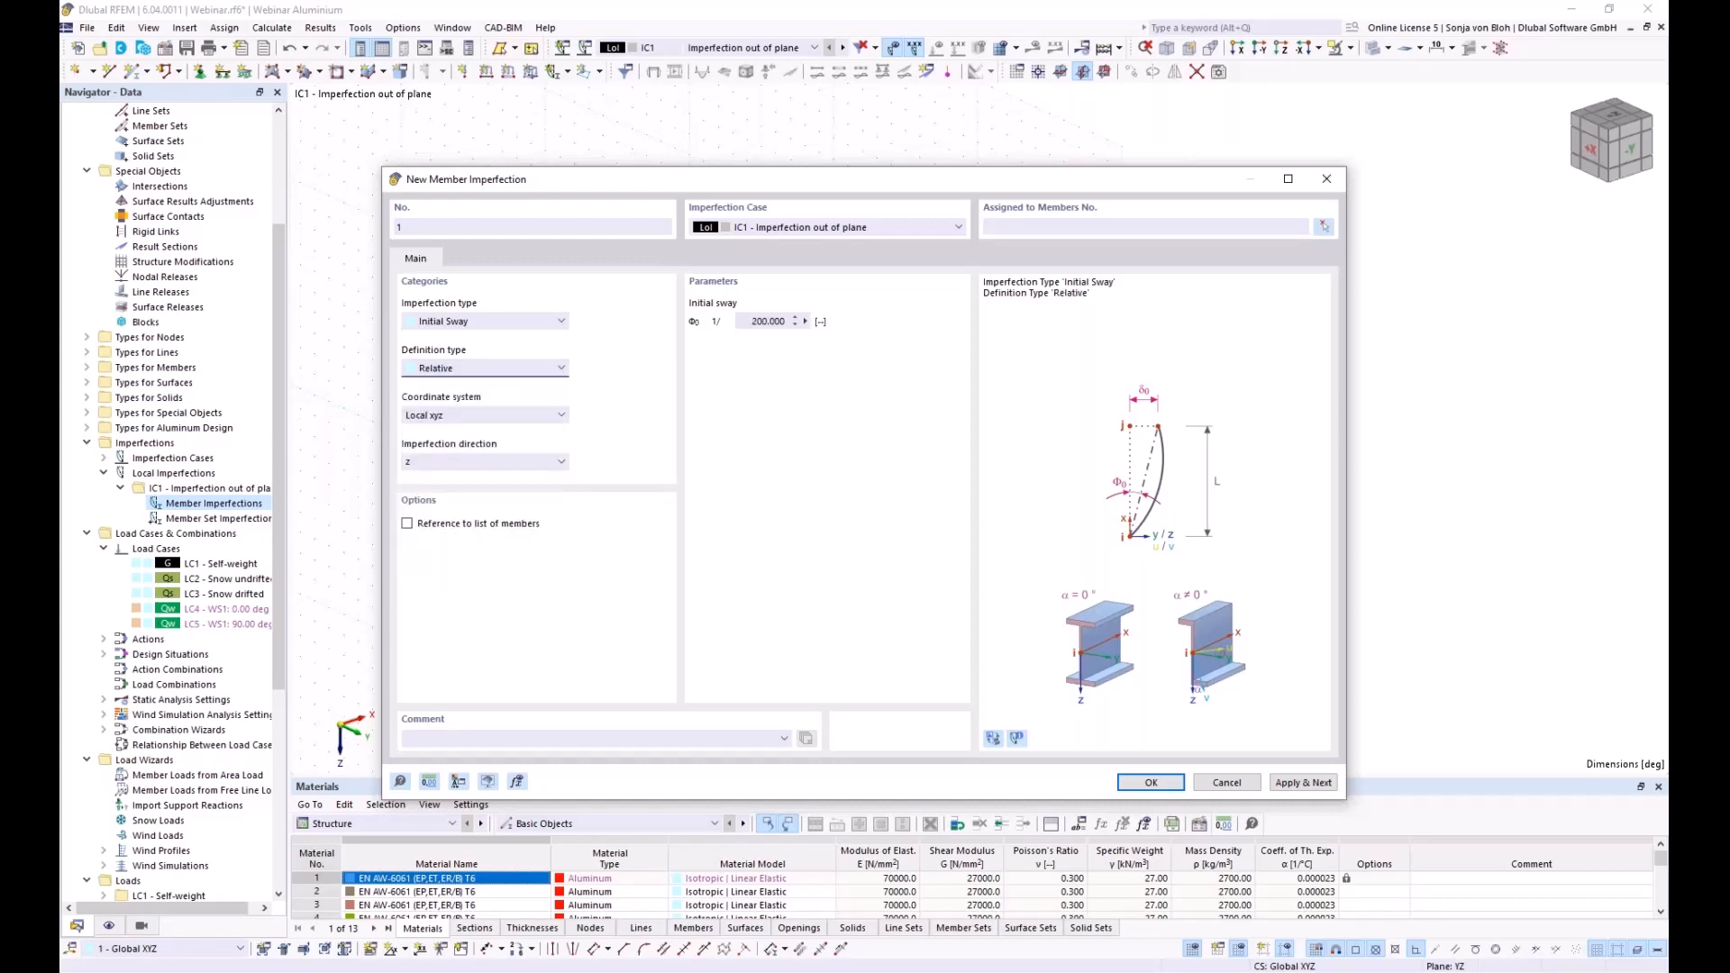
pyautogui.click(768, 322)
pyautogui.write('234')
# Assign the sway imperfection to members 126, 128, 131 and 133
pyautogui.click(1324, 230)
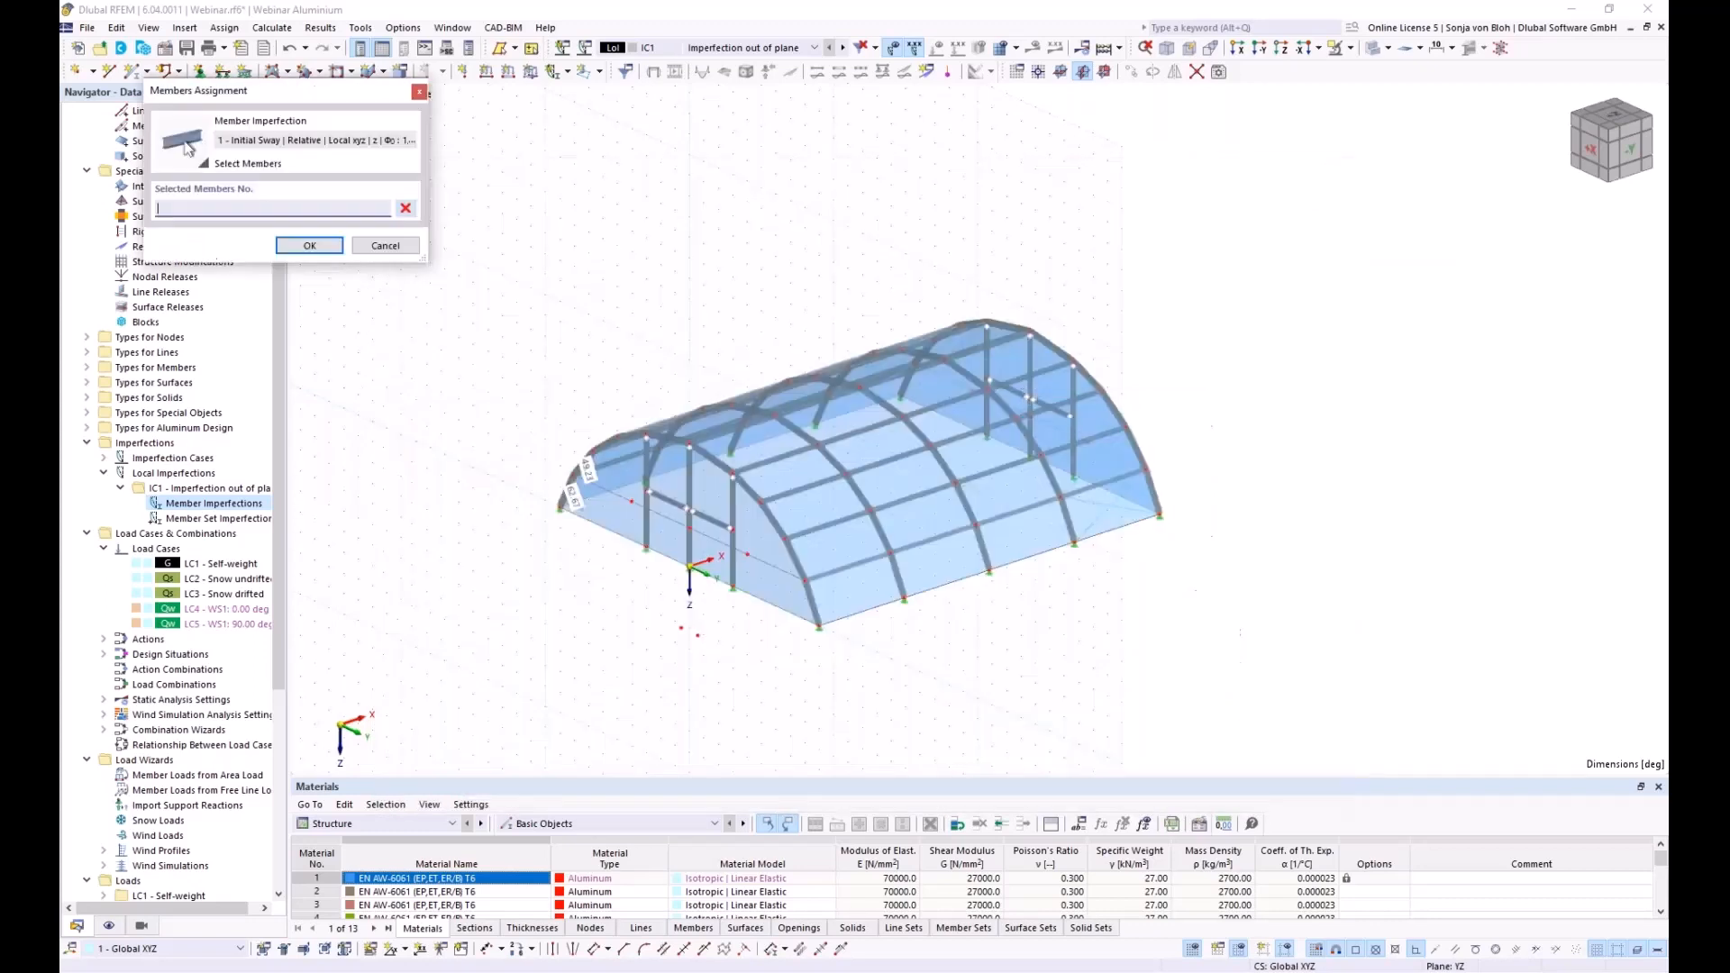
pyautogui.click(645, 527)
pyautogui.click(733, 549)
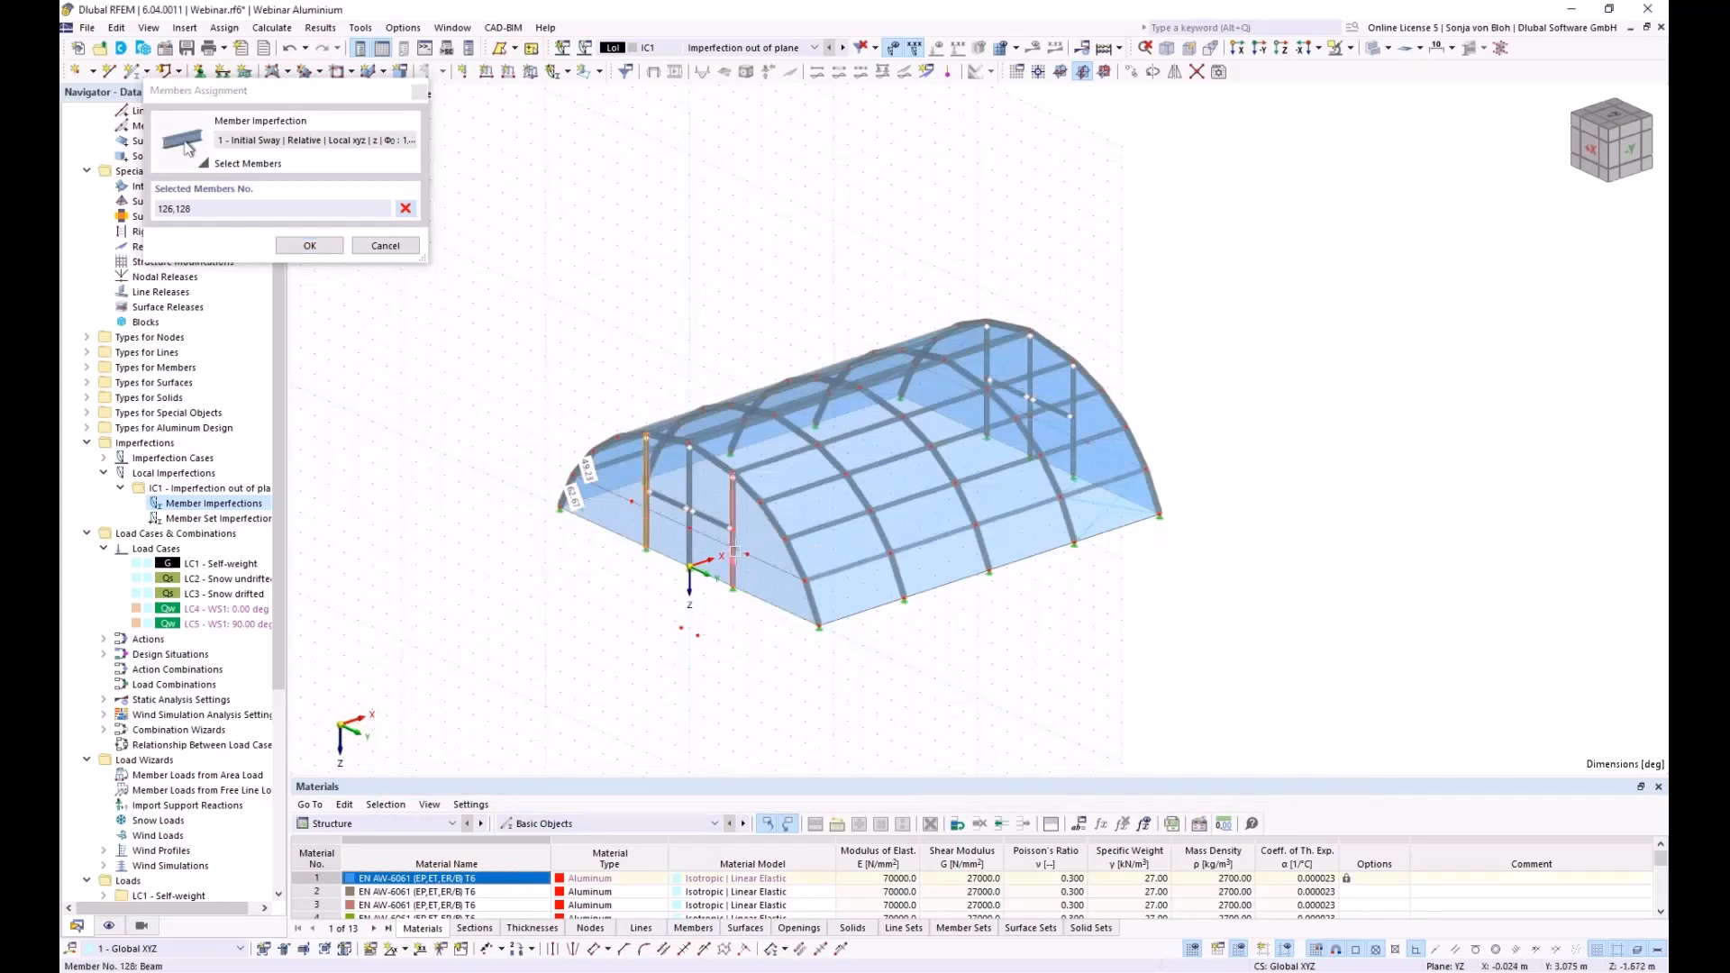
pyautogui.click(988, 374)
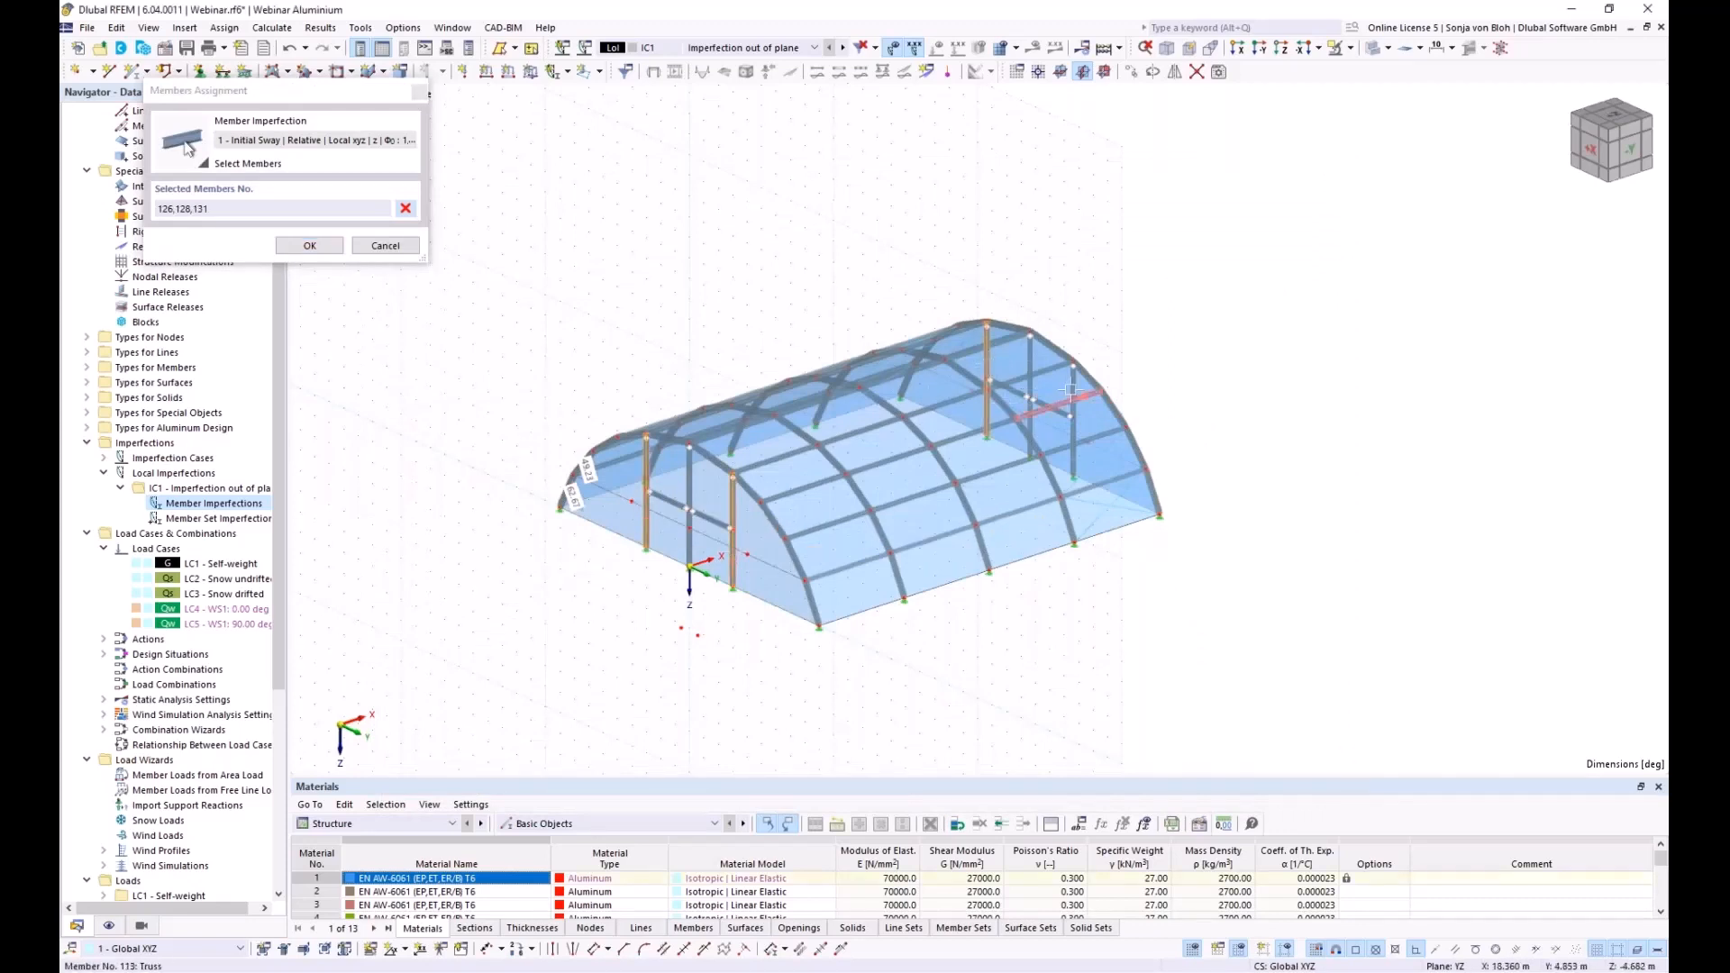
pyautogui.click(1072, 432)
pyautogui.click(309, 245)
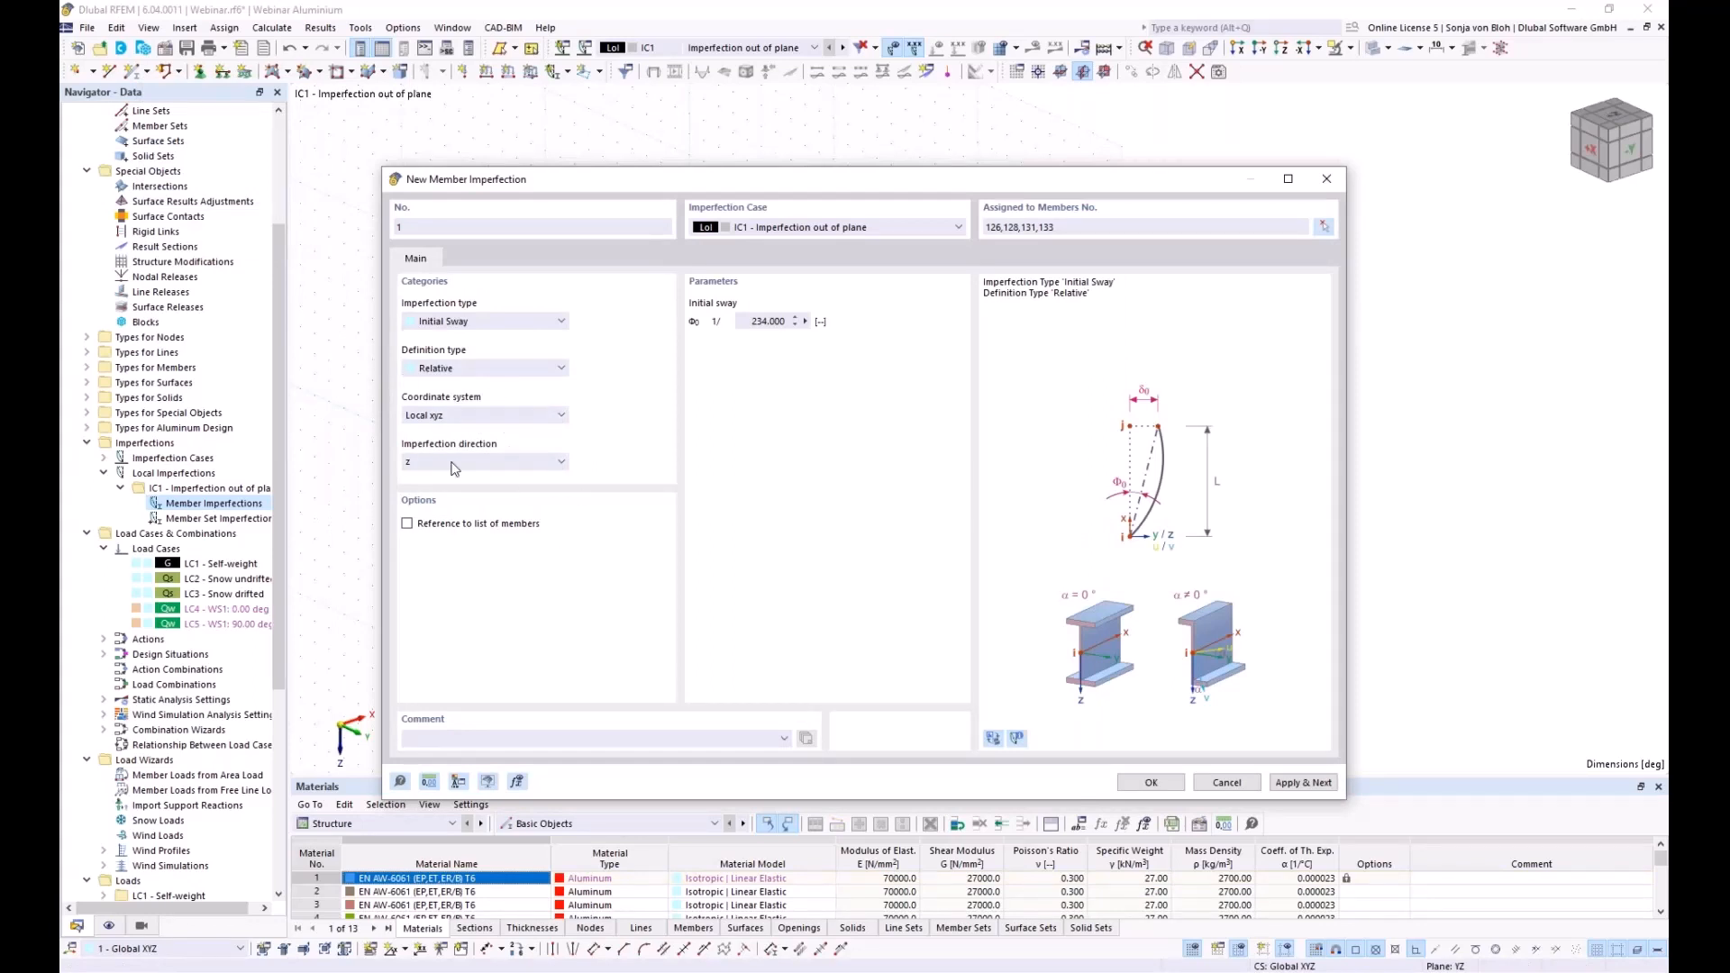
# Set the coordinate system to Global XYZ with direction XL
pyautogui.click(503, 414)
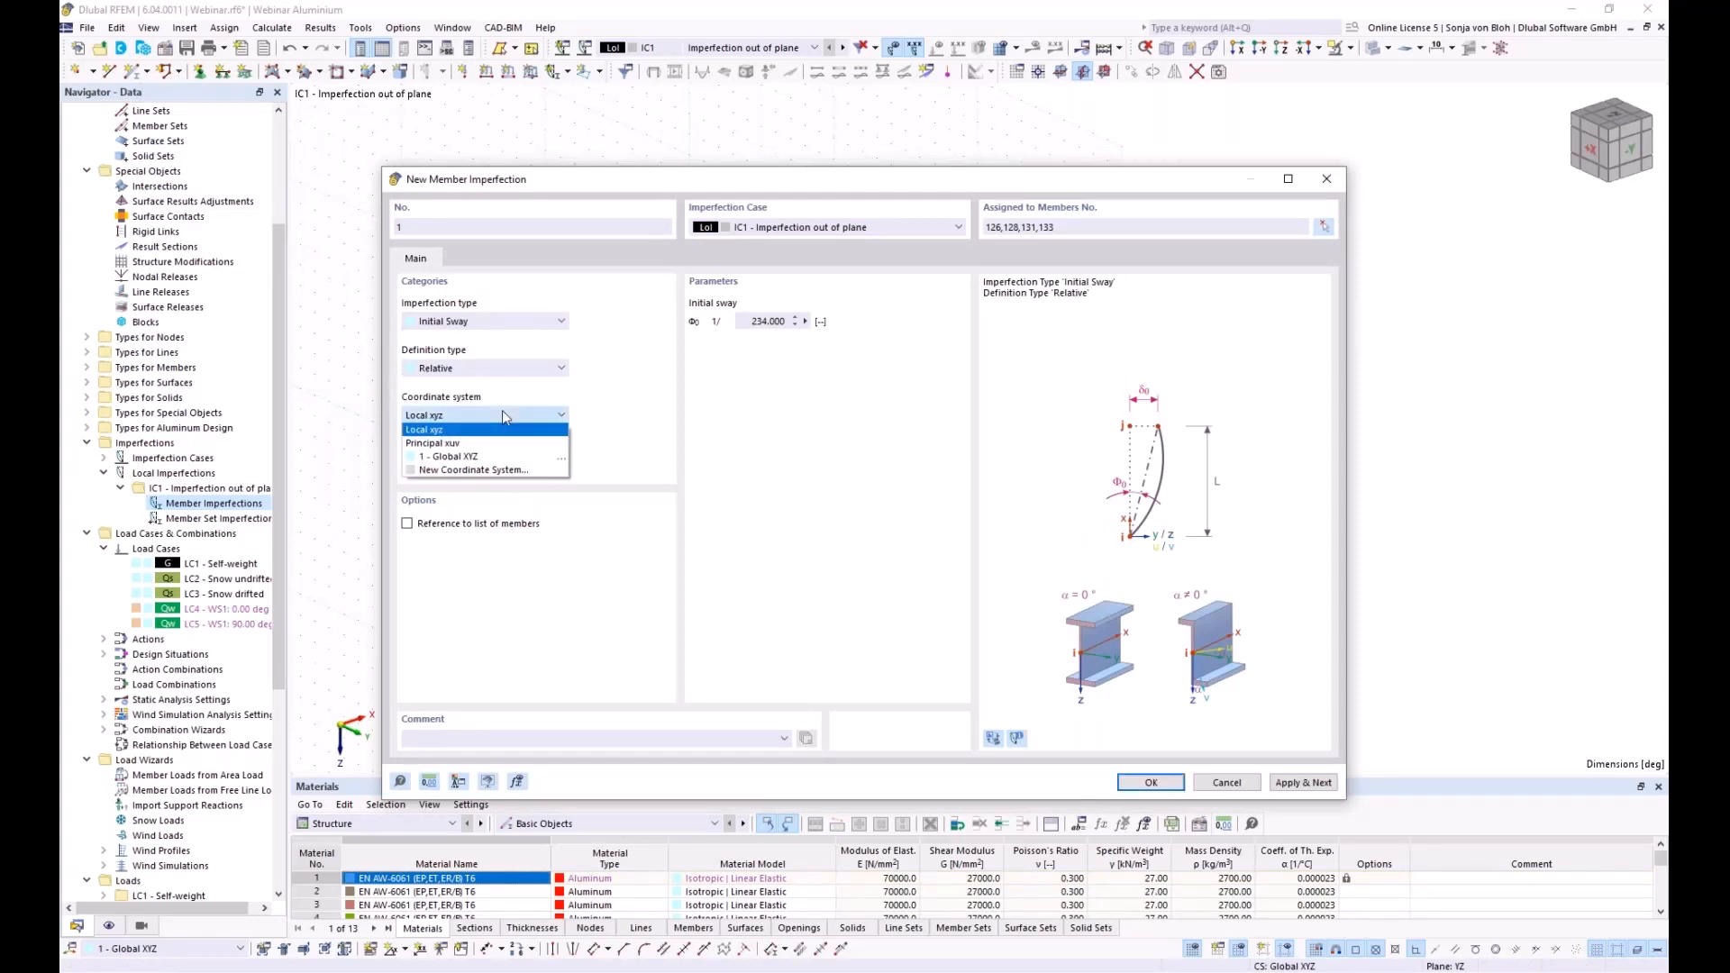
pyautogui.click(459, 457)
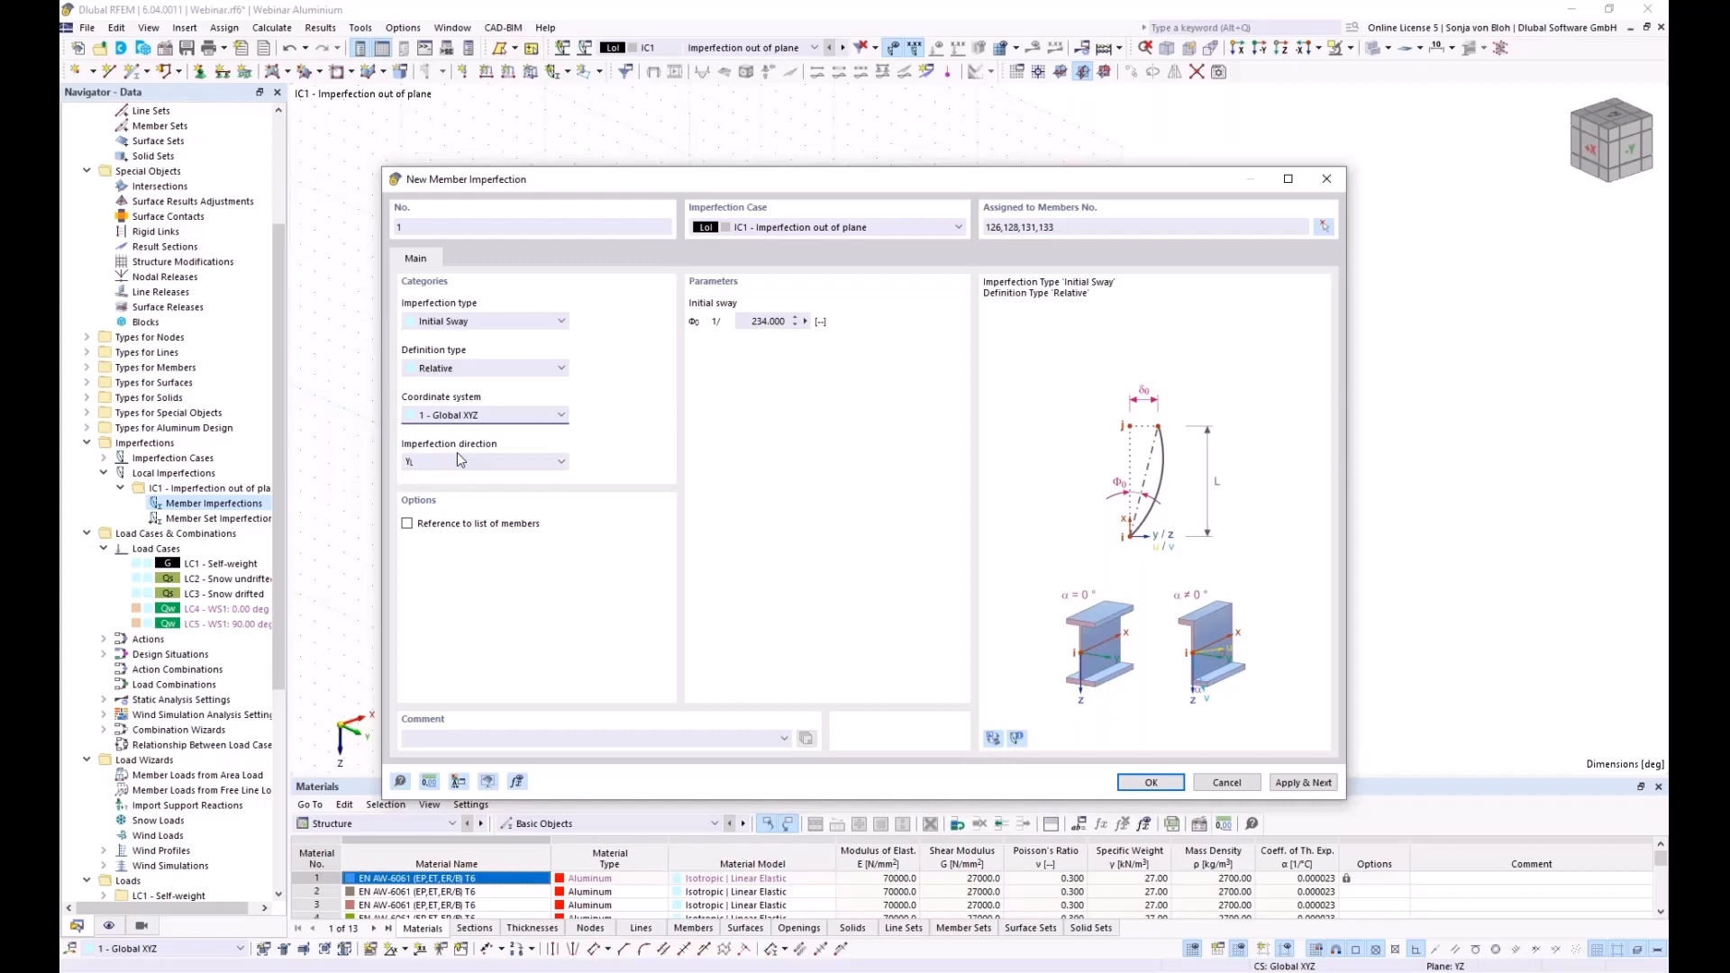
pyautogui.click(459, 460)
pyautogui.click(443, 520)
# Apply imperfection 1 and enter a relative initial sway of 1/245 for imperfection 2
pyautogui.click(1300, 782)
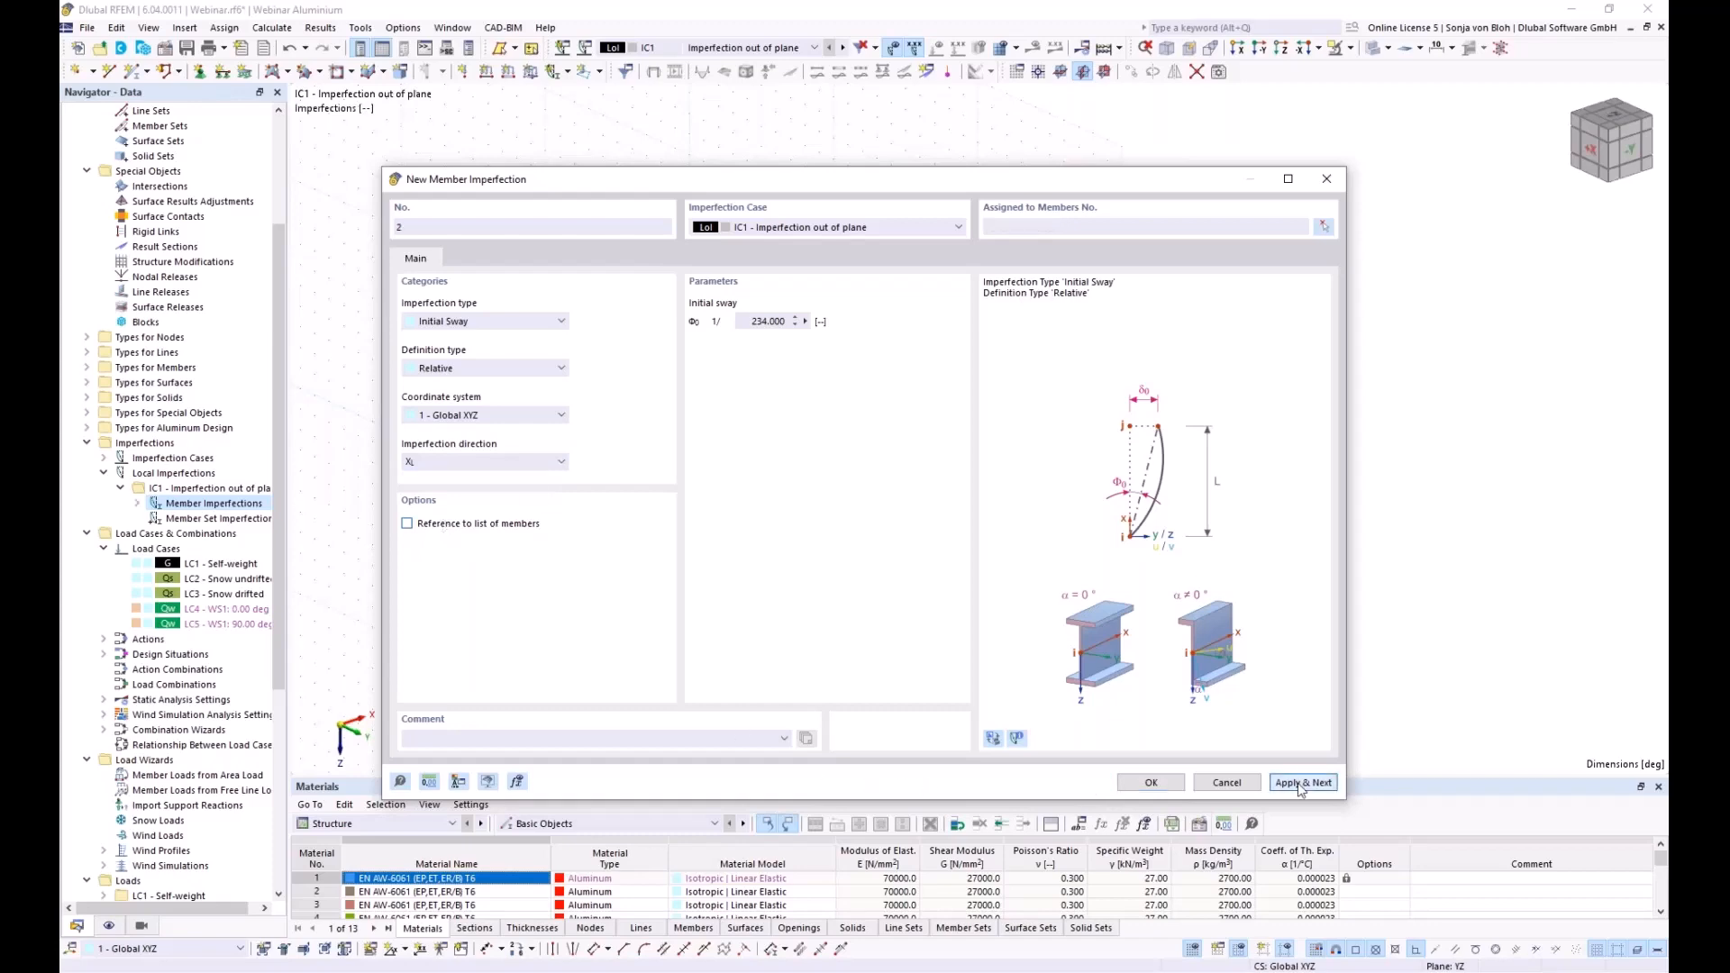
pyautogui.moveTo(807, 184); pyautogui.dragTo(776, 664)
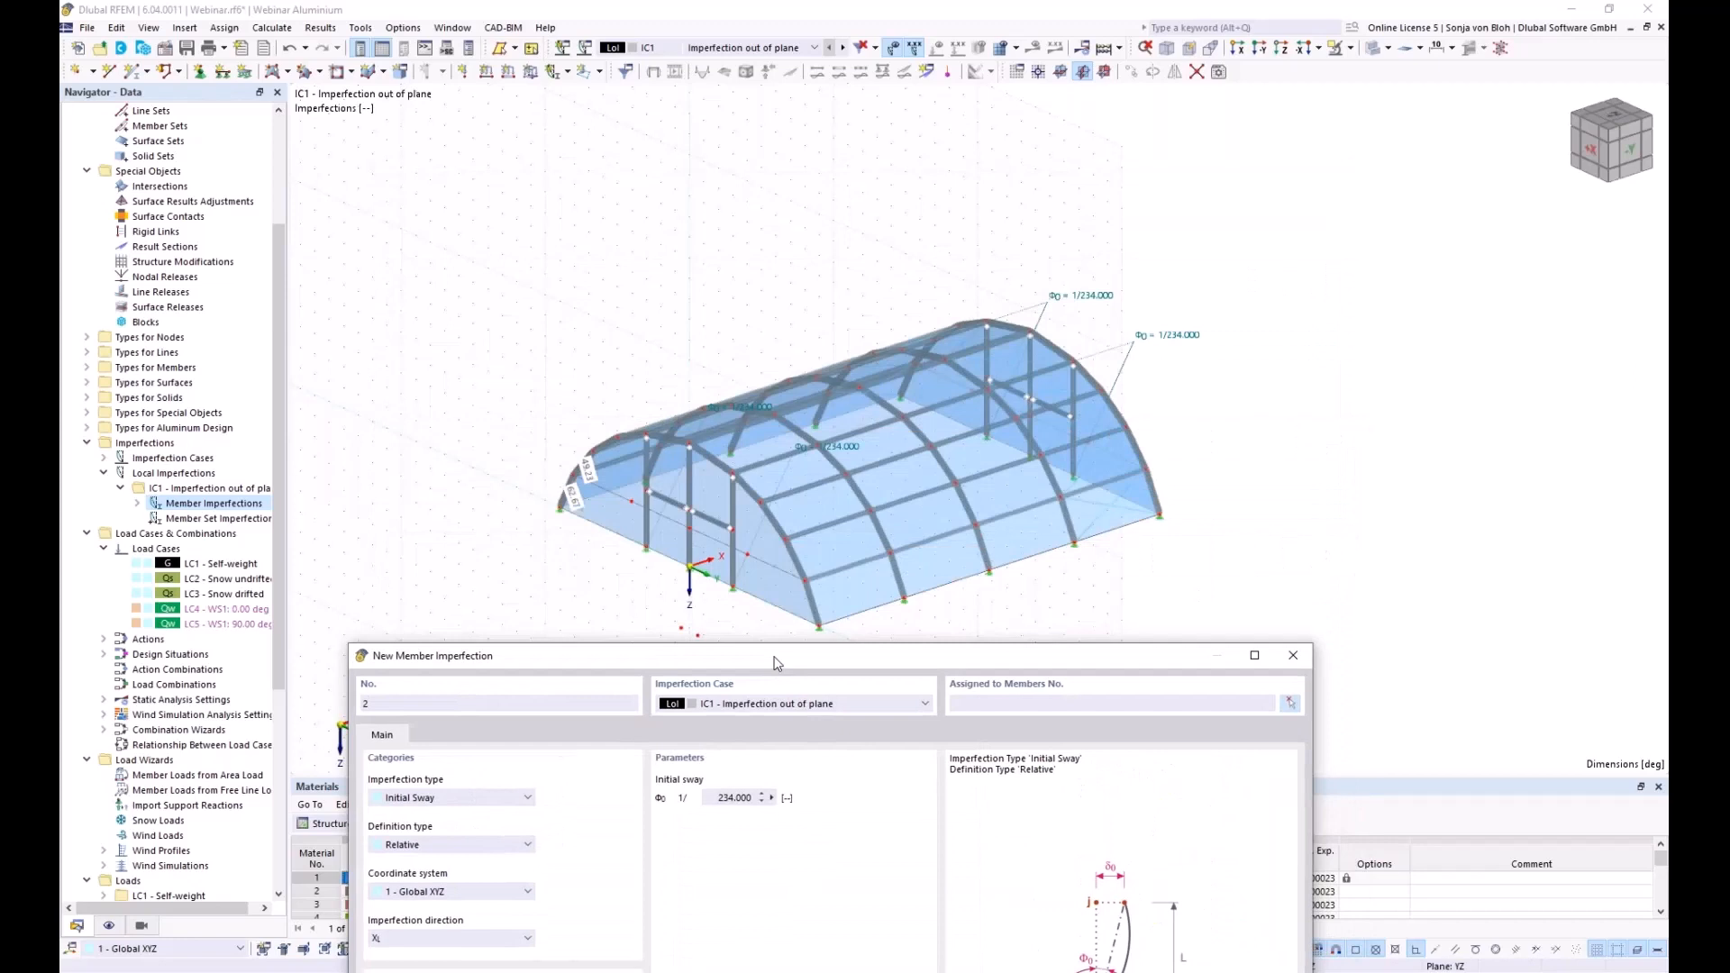
pyautogui.moveTo(776, 664); pyautogui.dragTo(759, 660)
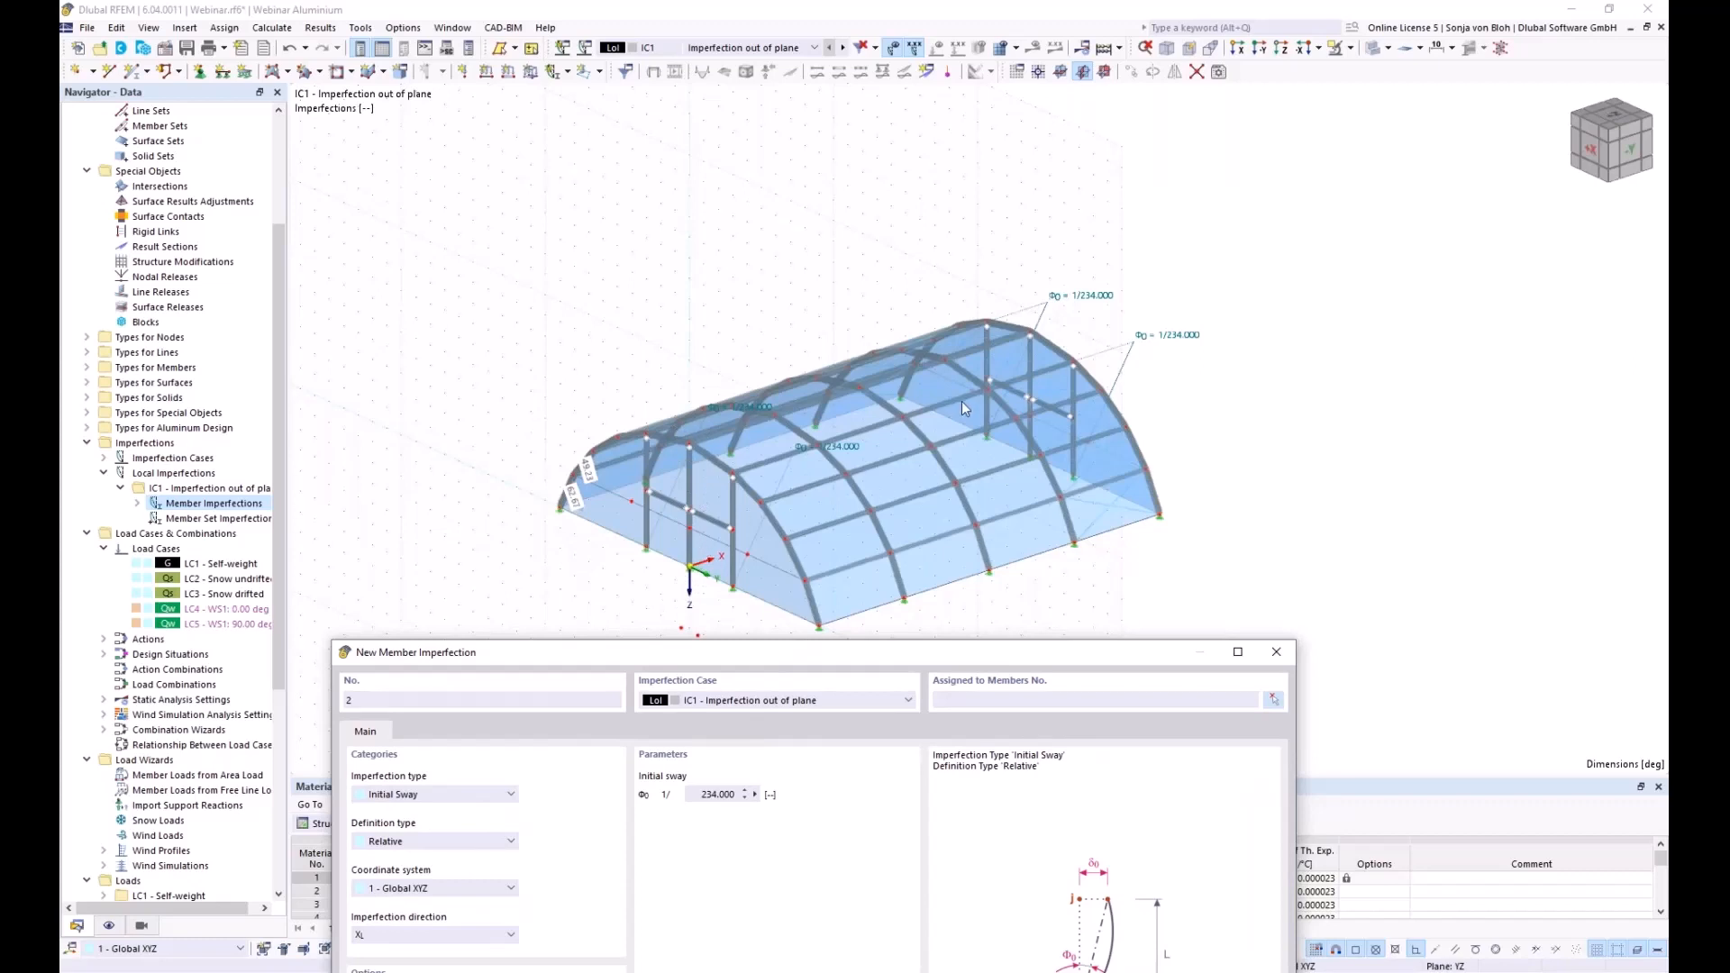
pyautogui.moveTo(690, 795); pyautogui.dragTo(777, 795)
pyautogui.write('2')
# Assign the 1/245 sway to members 127 and 132 and apply it
pyautogui.click(1273, 699)
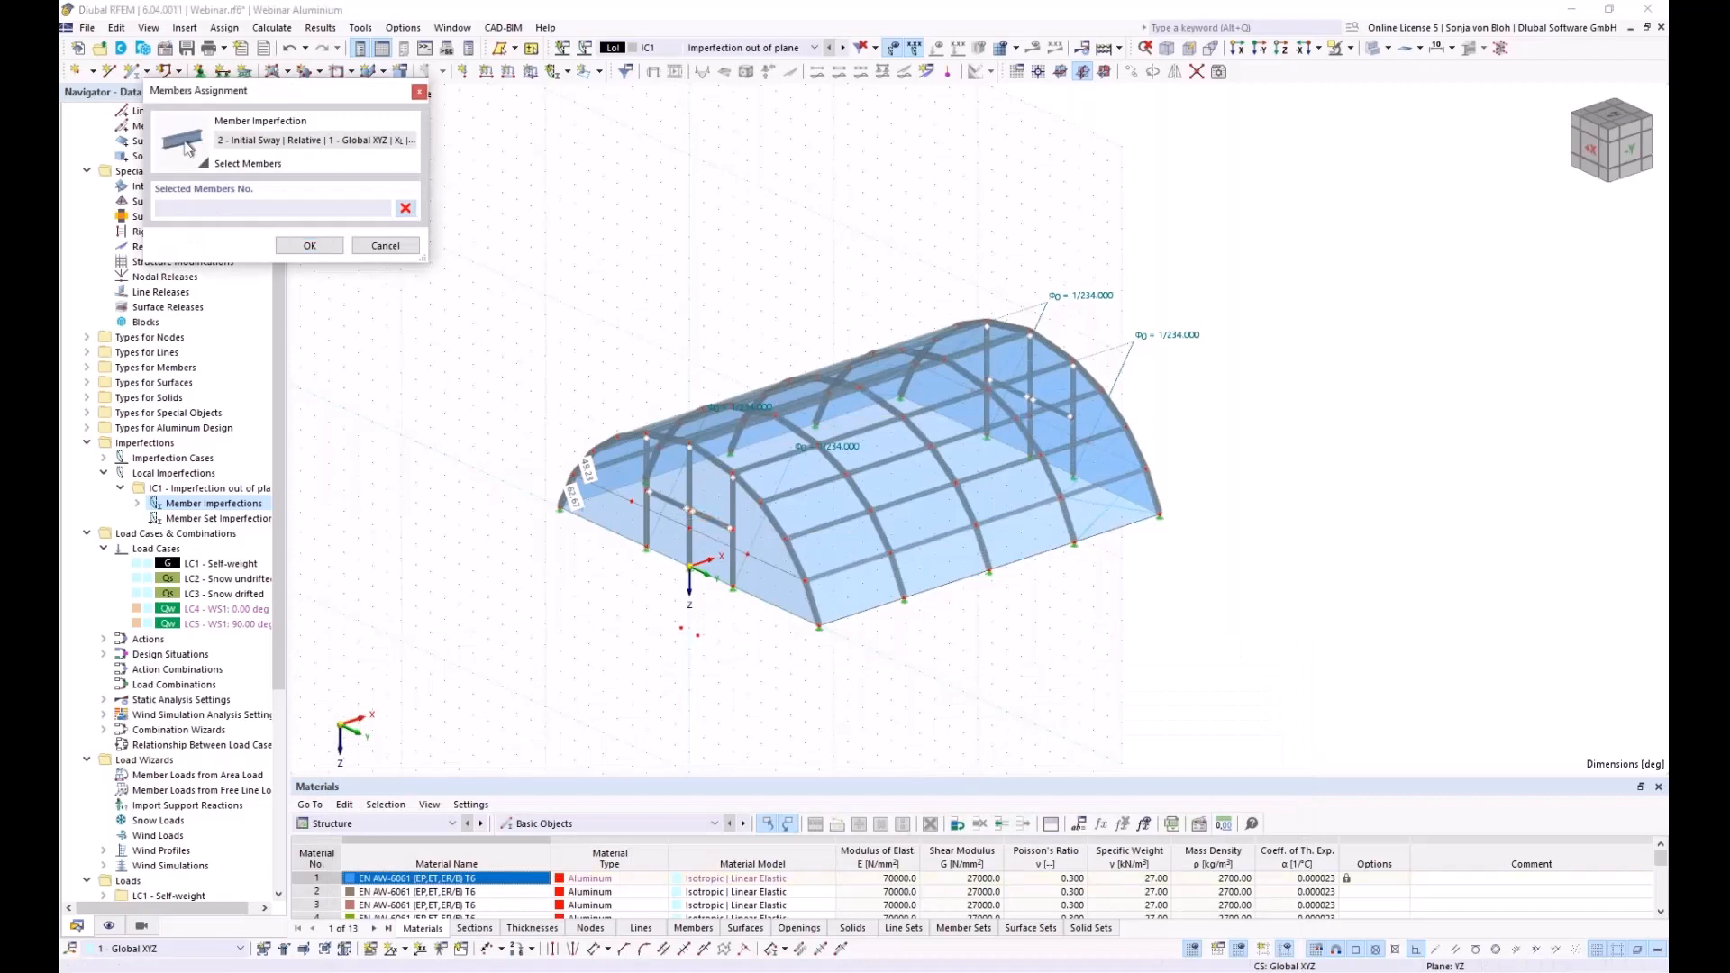
pyautogui.click(690, 494)
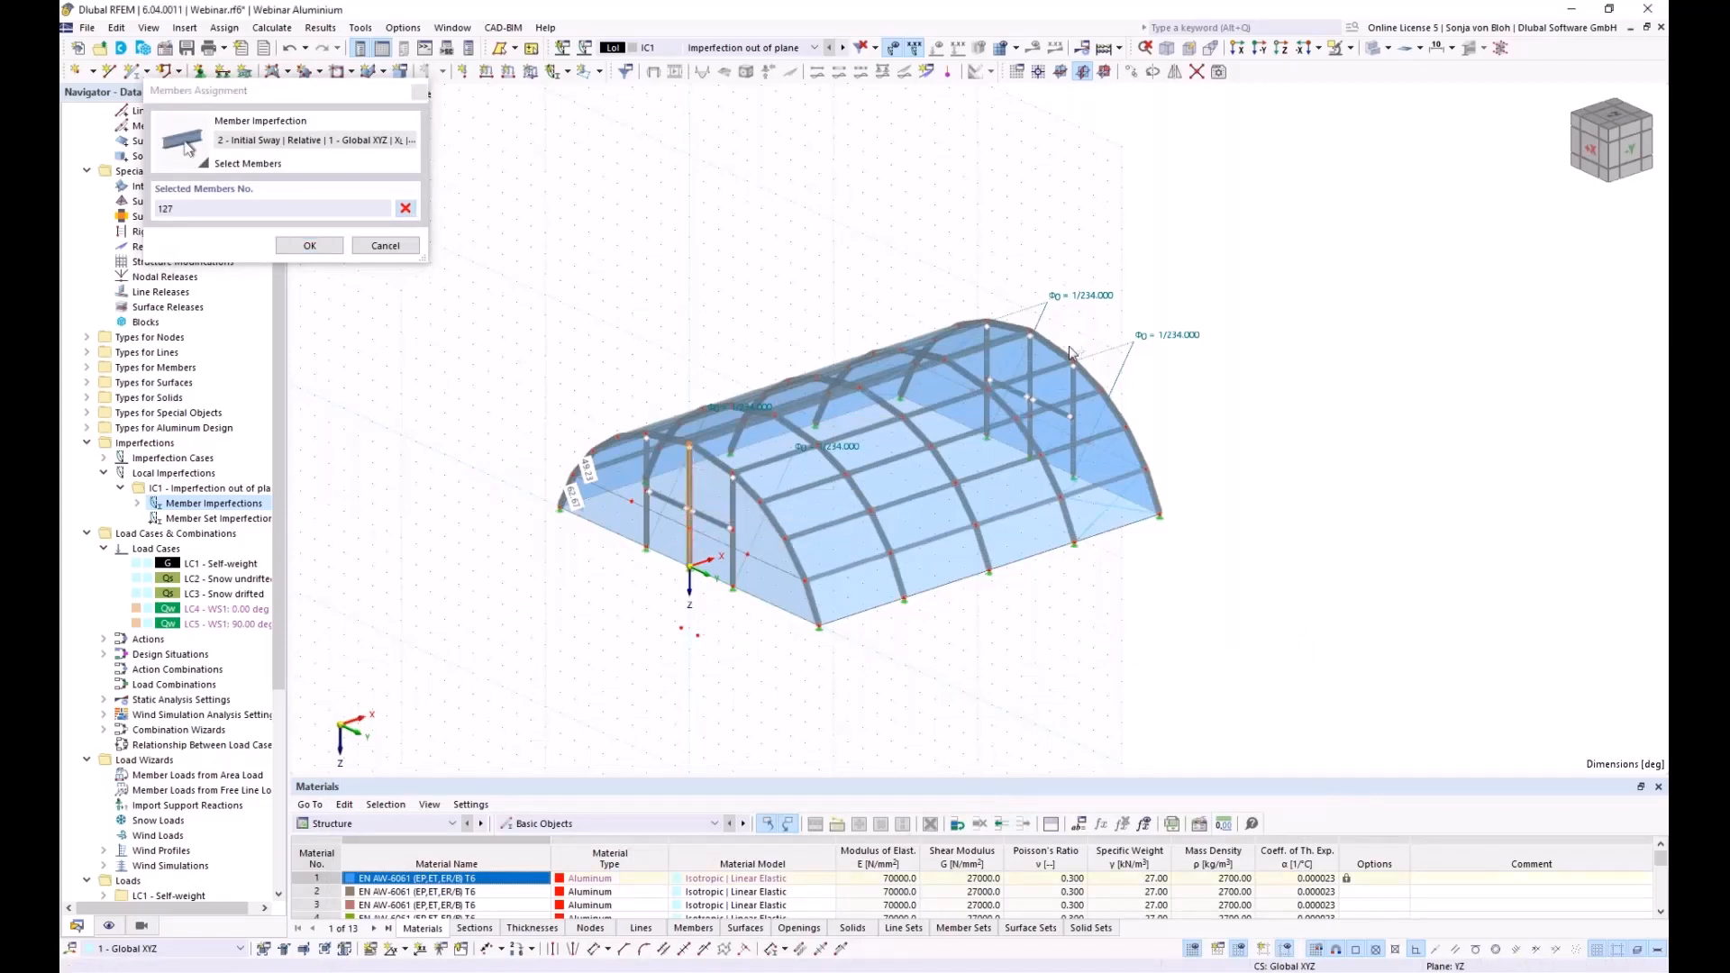
pyautogui.scroll(2, 1051, 357)
pyautogui.click(1018, 361)
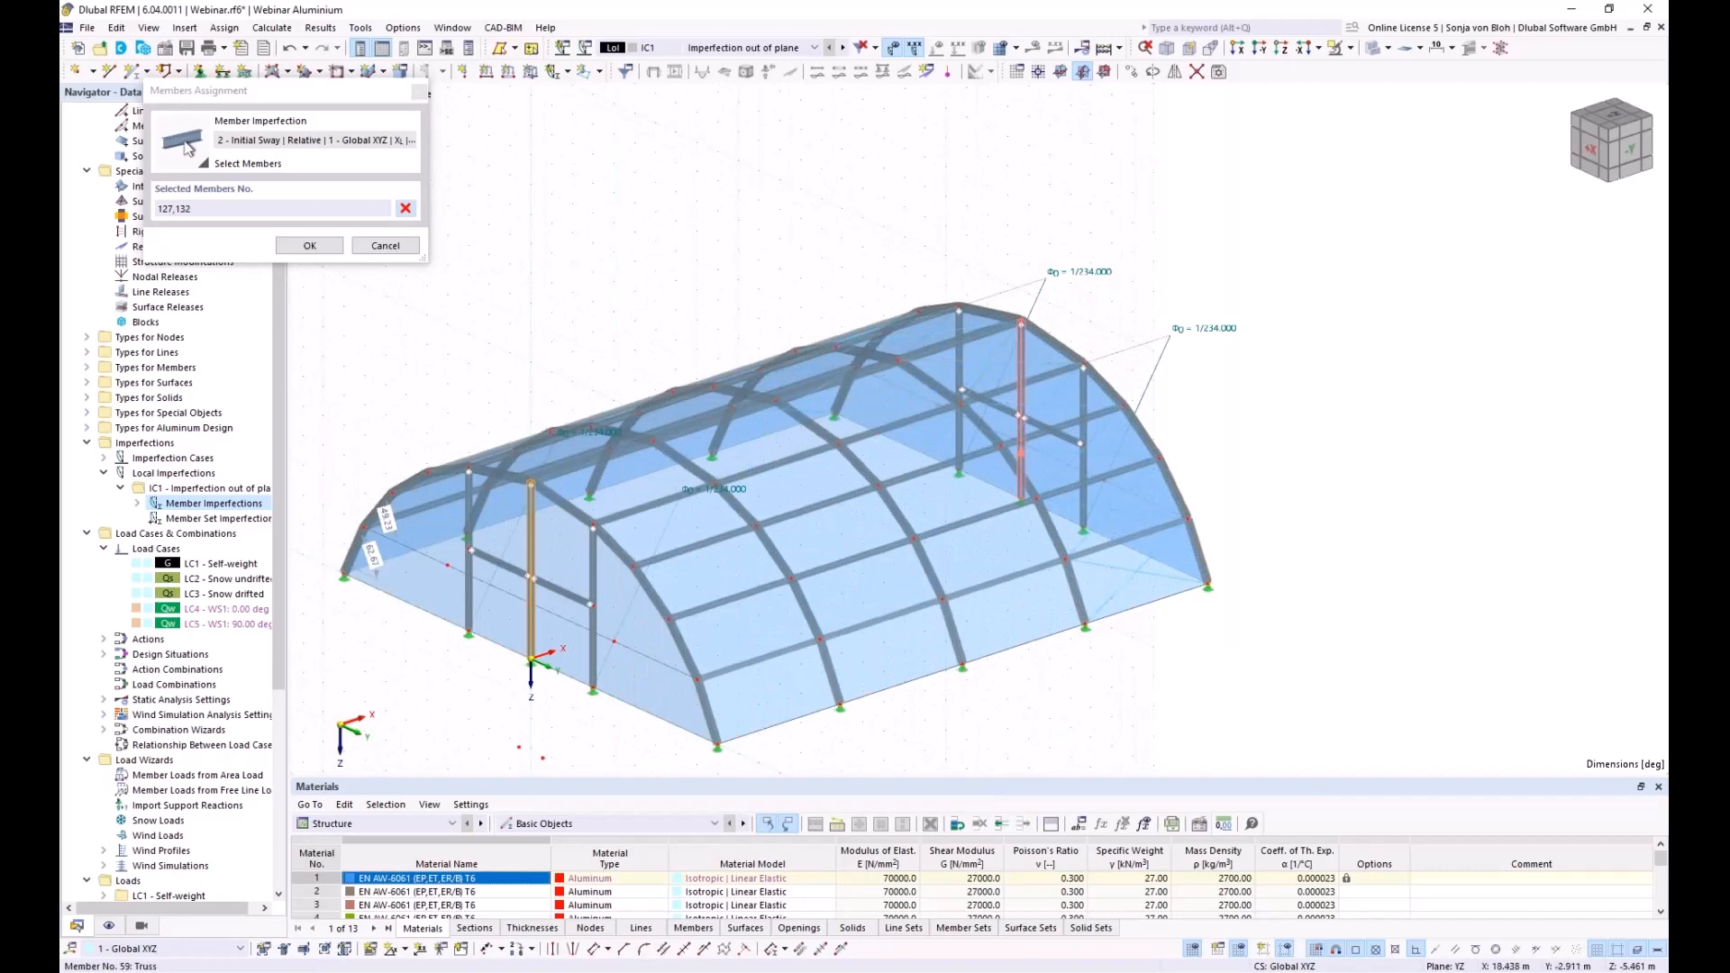
pyautogui.click(309, 245)
pyautogui.click(1279, 780)
pyautogui.moveTo(575, 191); pyautogui.dragTo(467, 276)
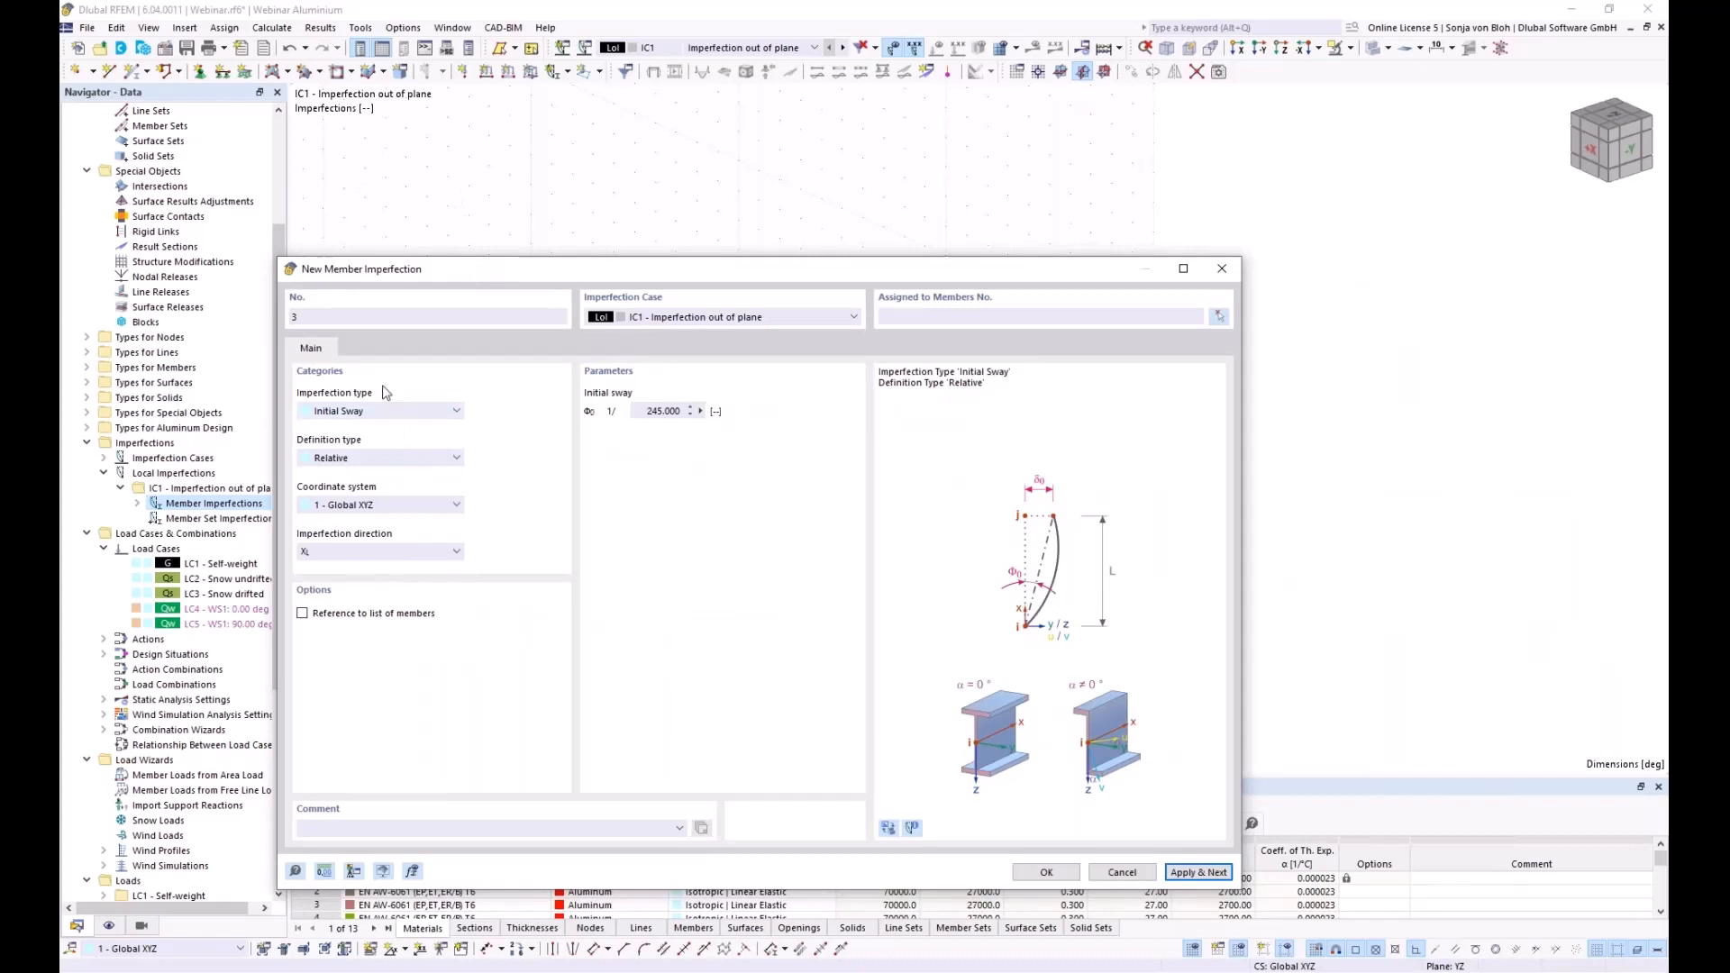
# Make imperfection 3 a Manually - Absolute initial bow of 125 mm referencing a member list
pyautogui.click(363, 411)
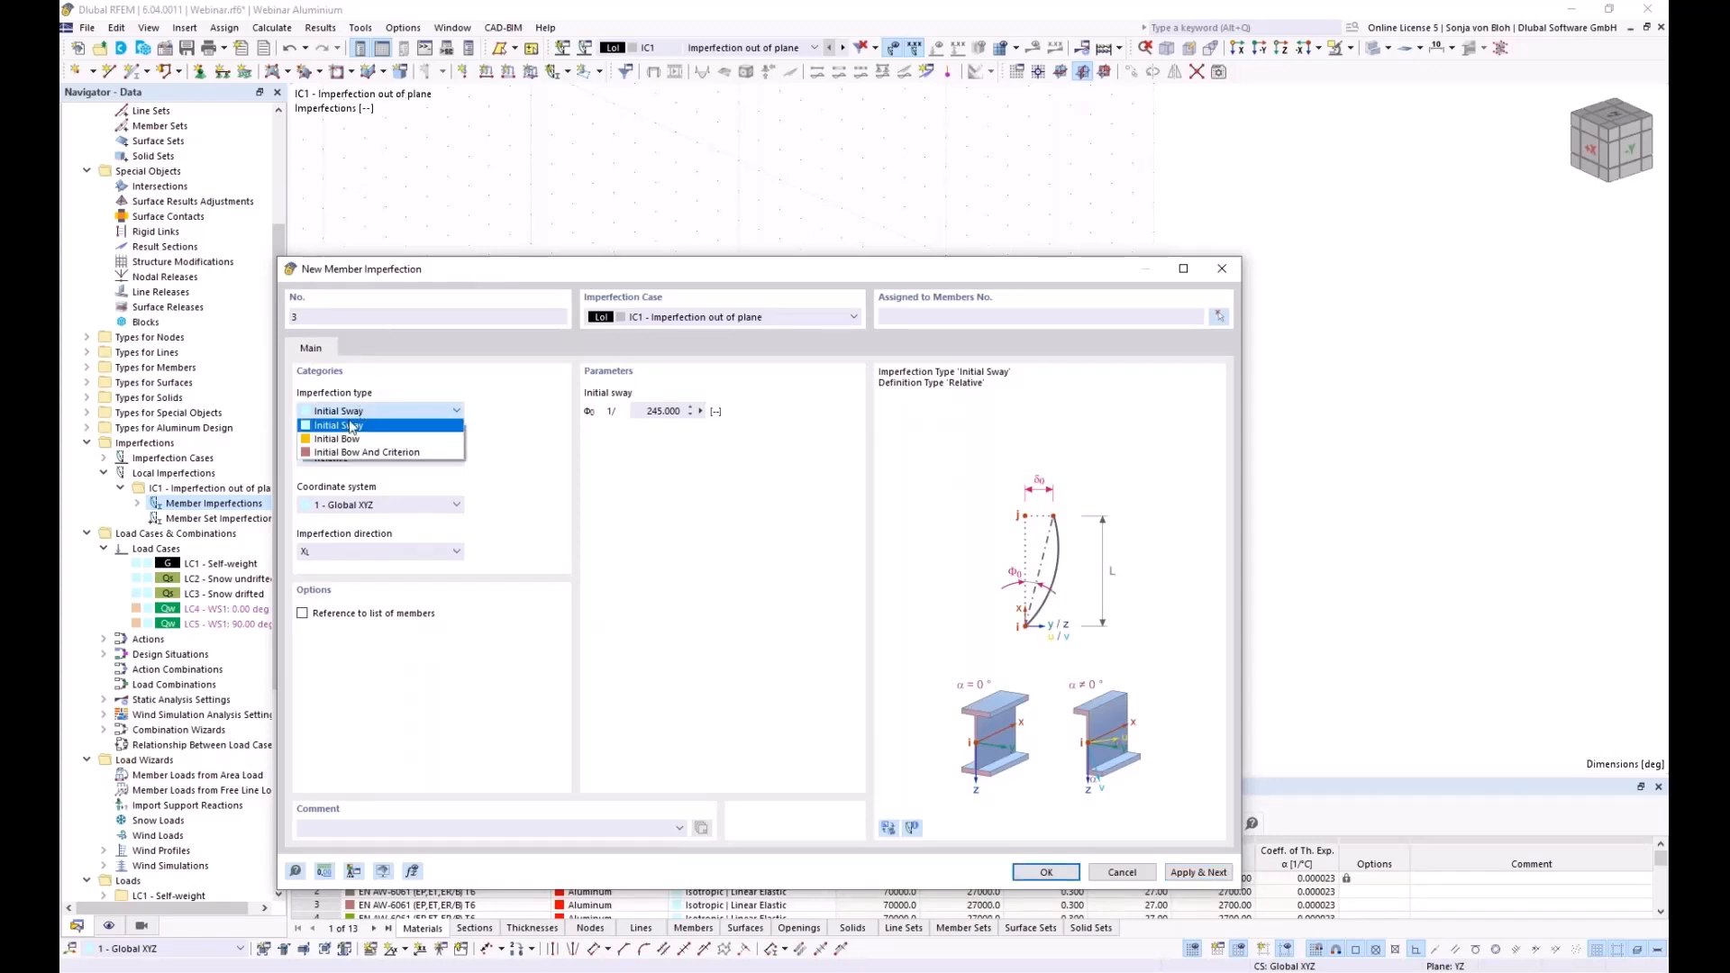
pyautogui.click(341, 439)
pyautogui.click(376, 459)
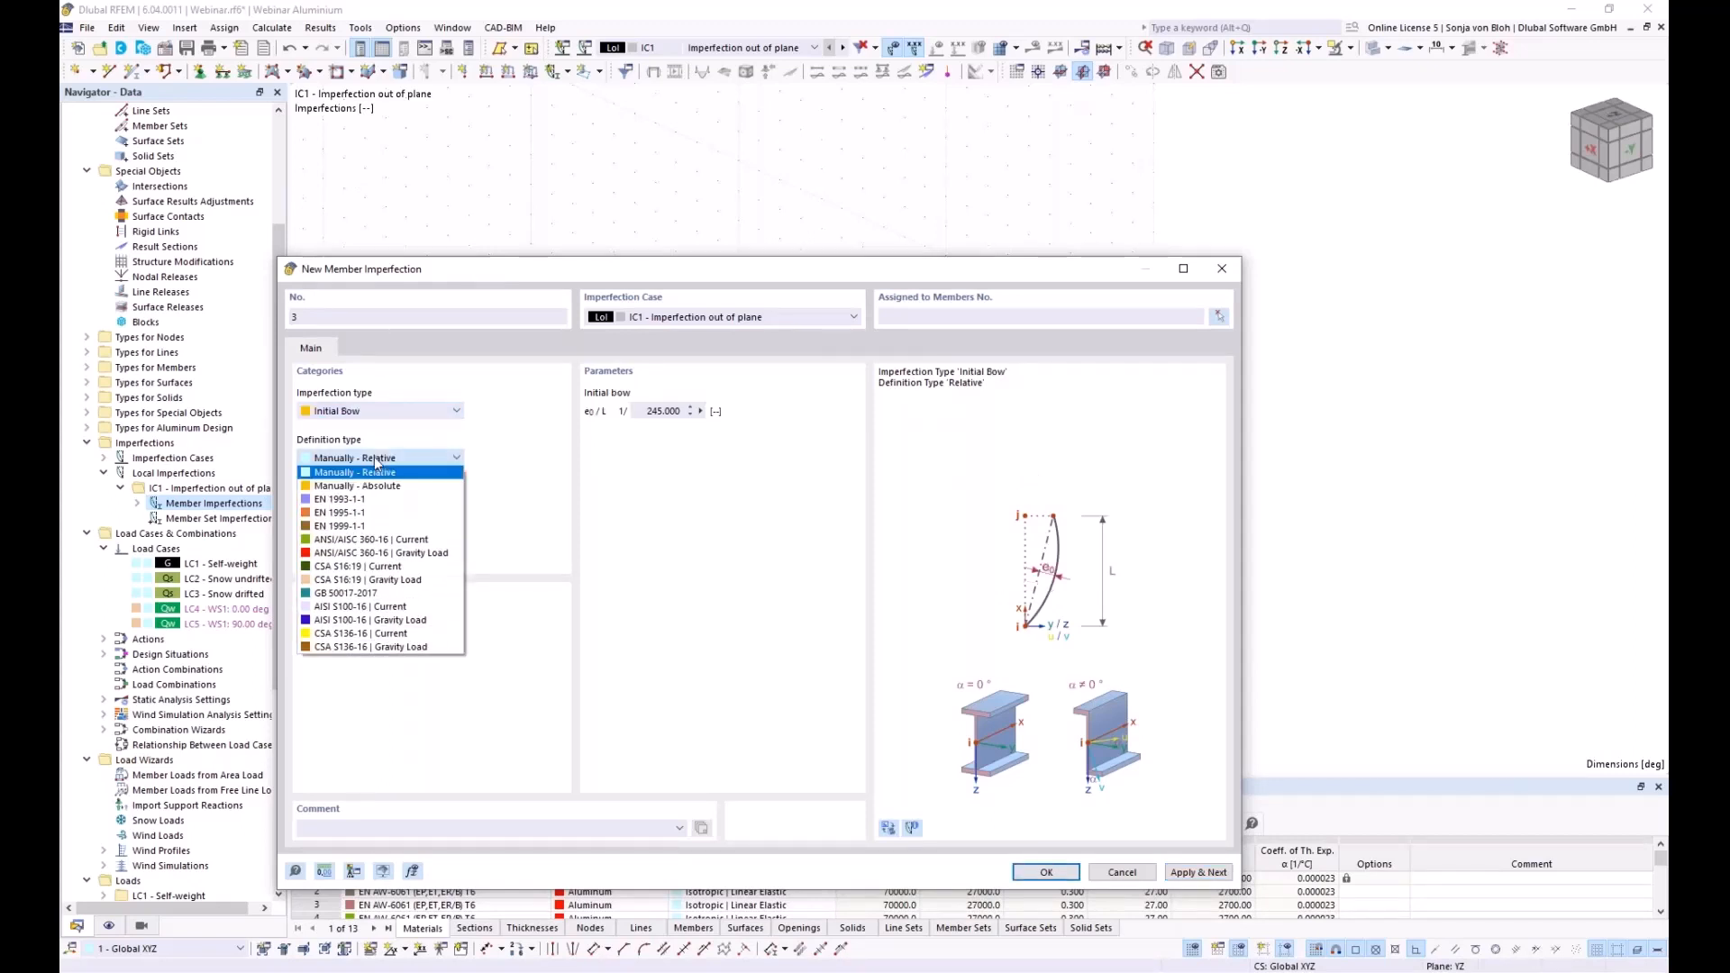
pyautogui.click(365, 487)
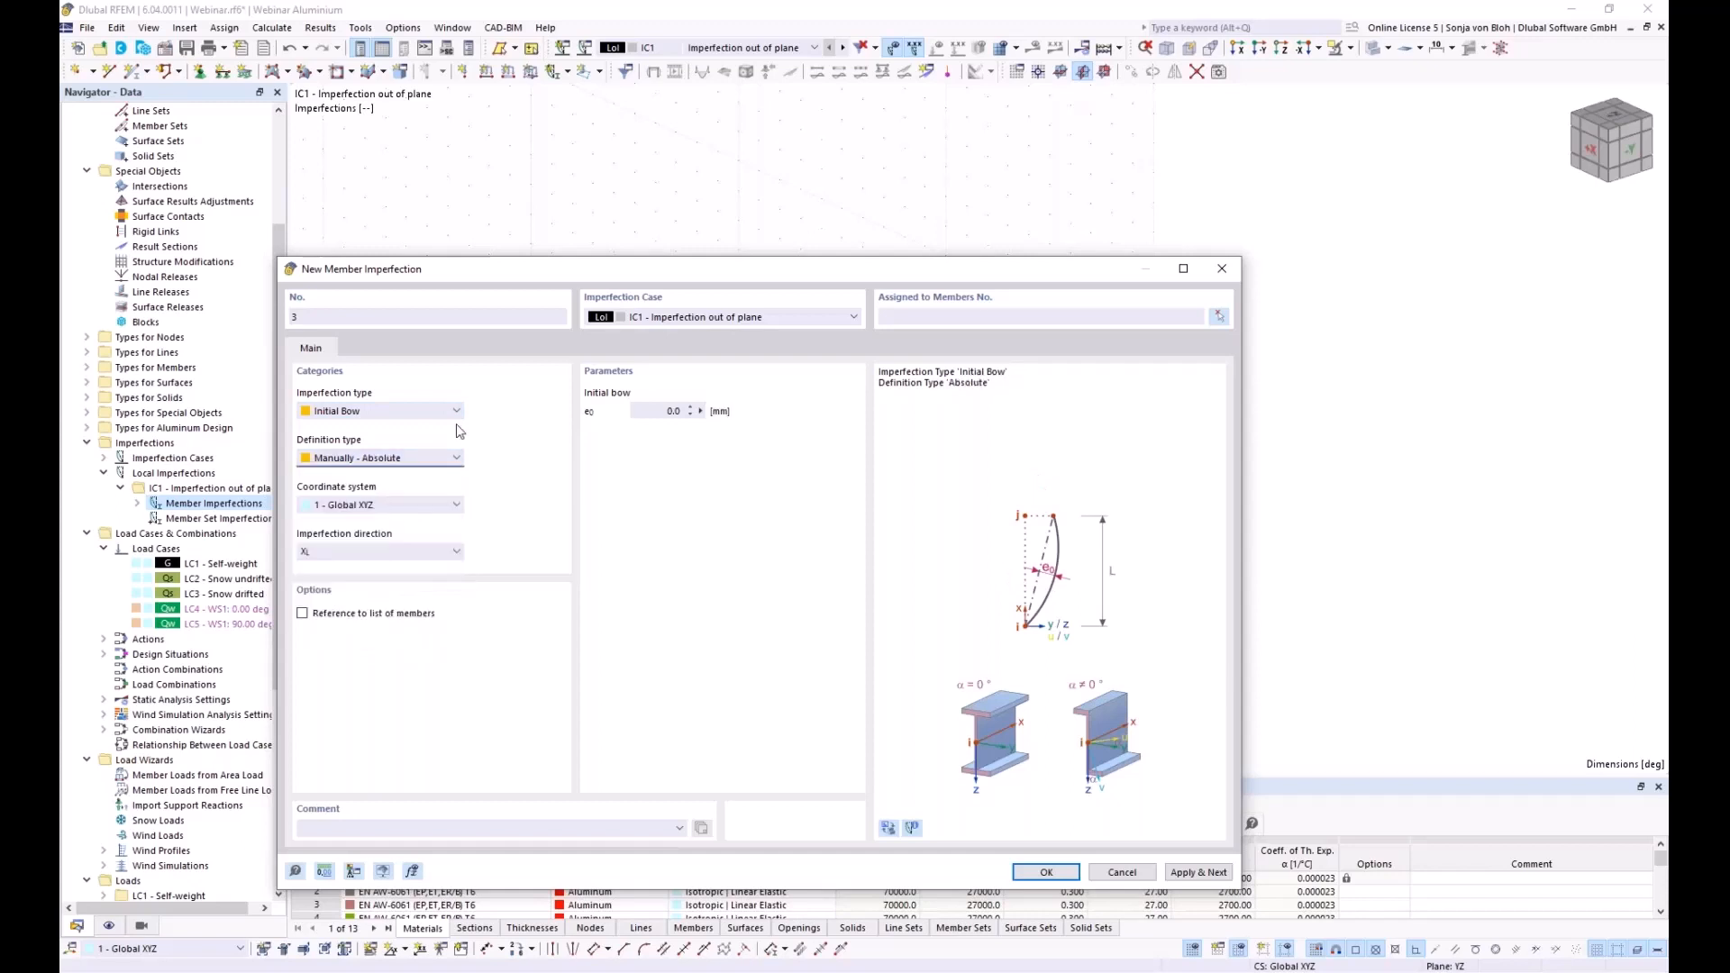
pyautogui.click(671, 412)
pyautogui.write('125')
pyautogui.click(303, 613)
# Pick members 1-5 and 71-75 for the 125 mm bow
pyautogui.click(1221, 317)
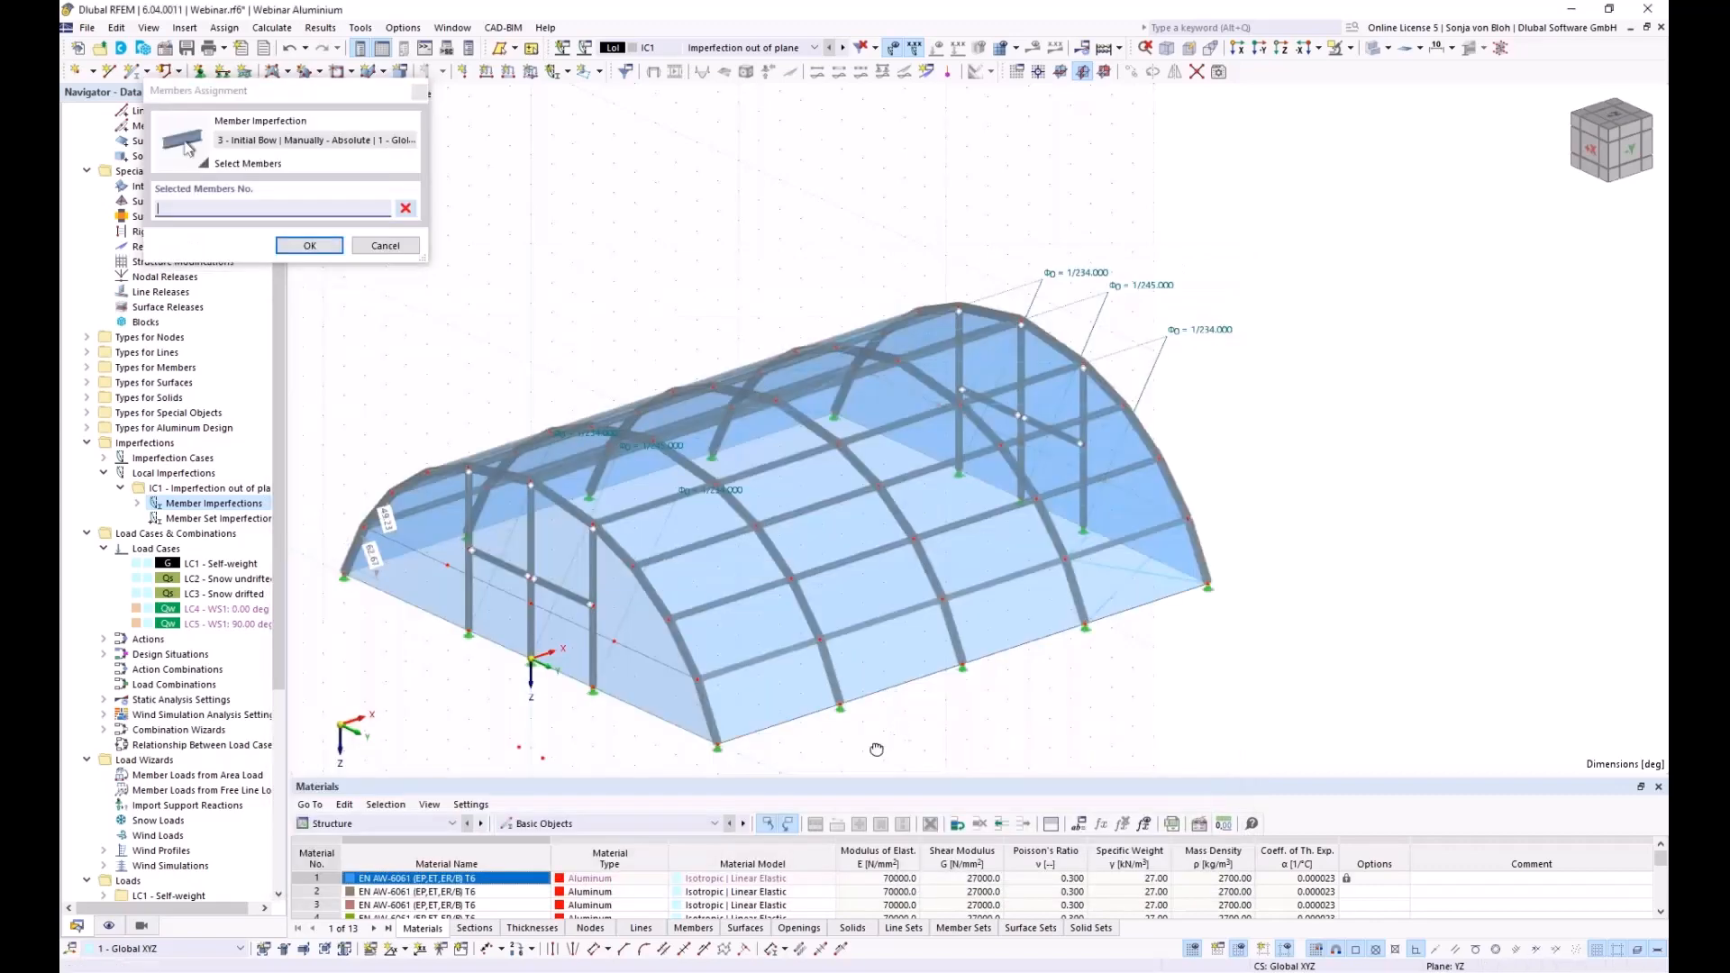
pyautogui.moveTo(398, 338); pyautogui.dragTo(539, 692)
pyautogui.hotkey('ctrl', 'shift', 'i')
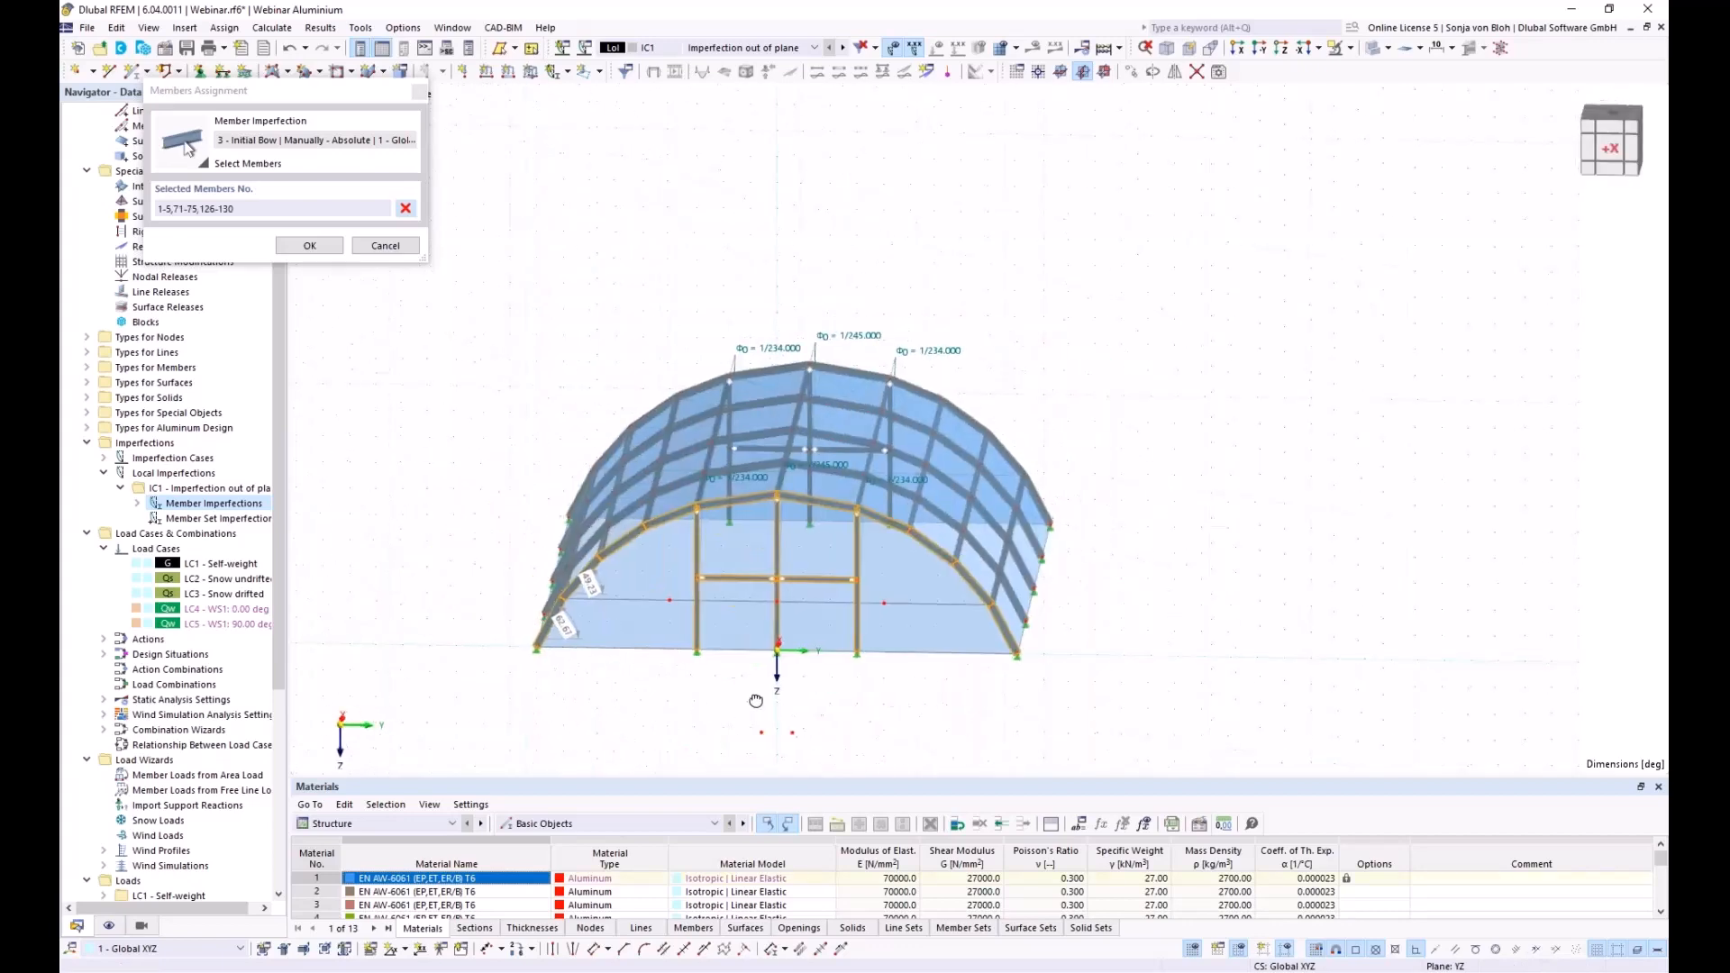
pyautogui.moveTo(905, 691); pyautogui.dragTo(683, 547)
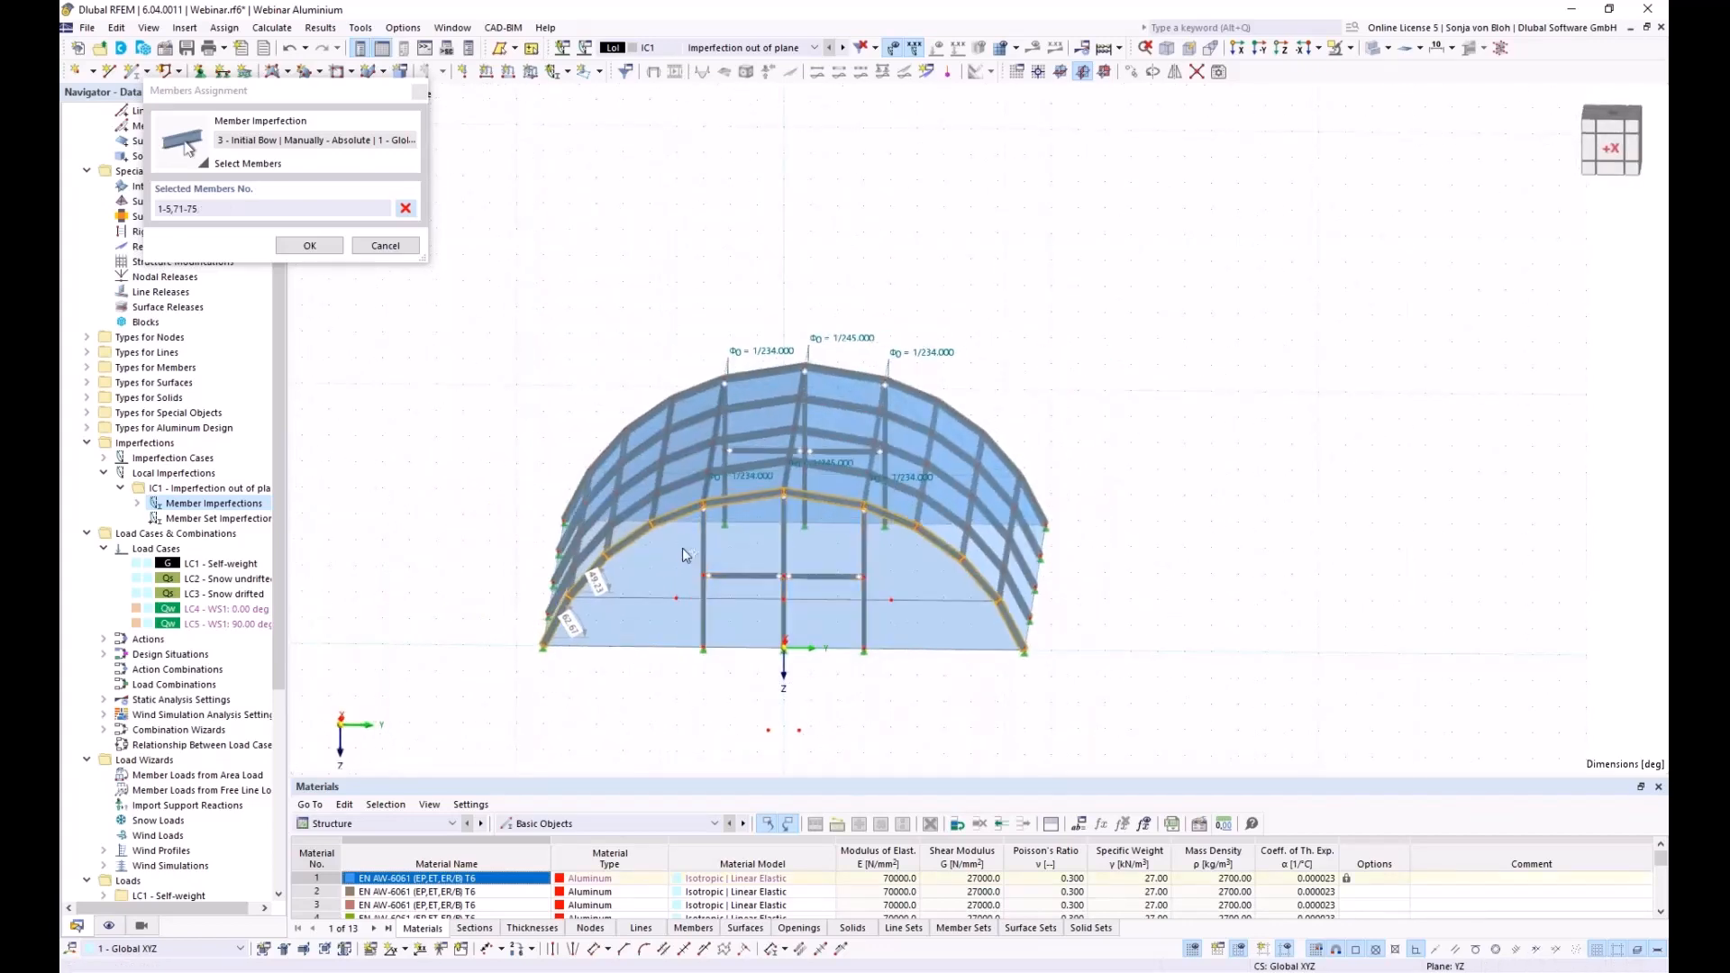
pyautogui.click(286, 250)
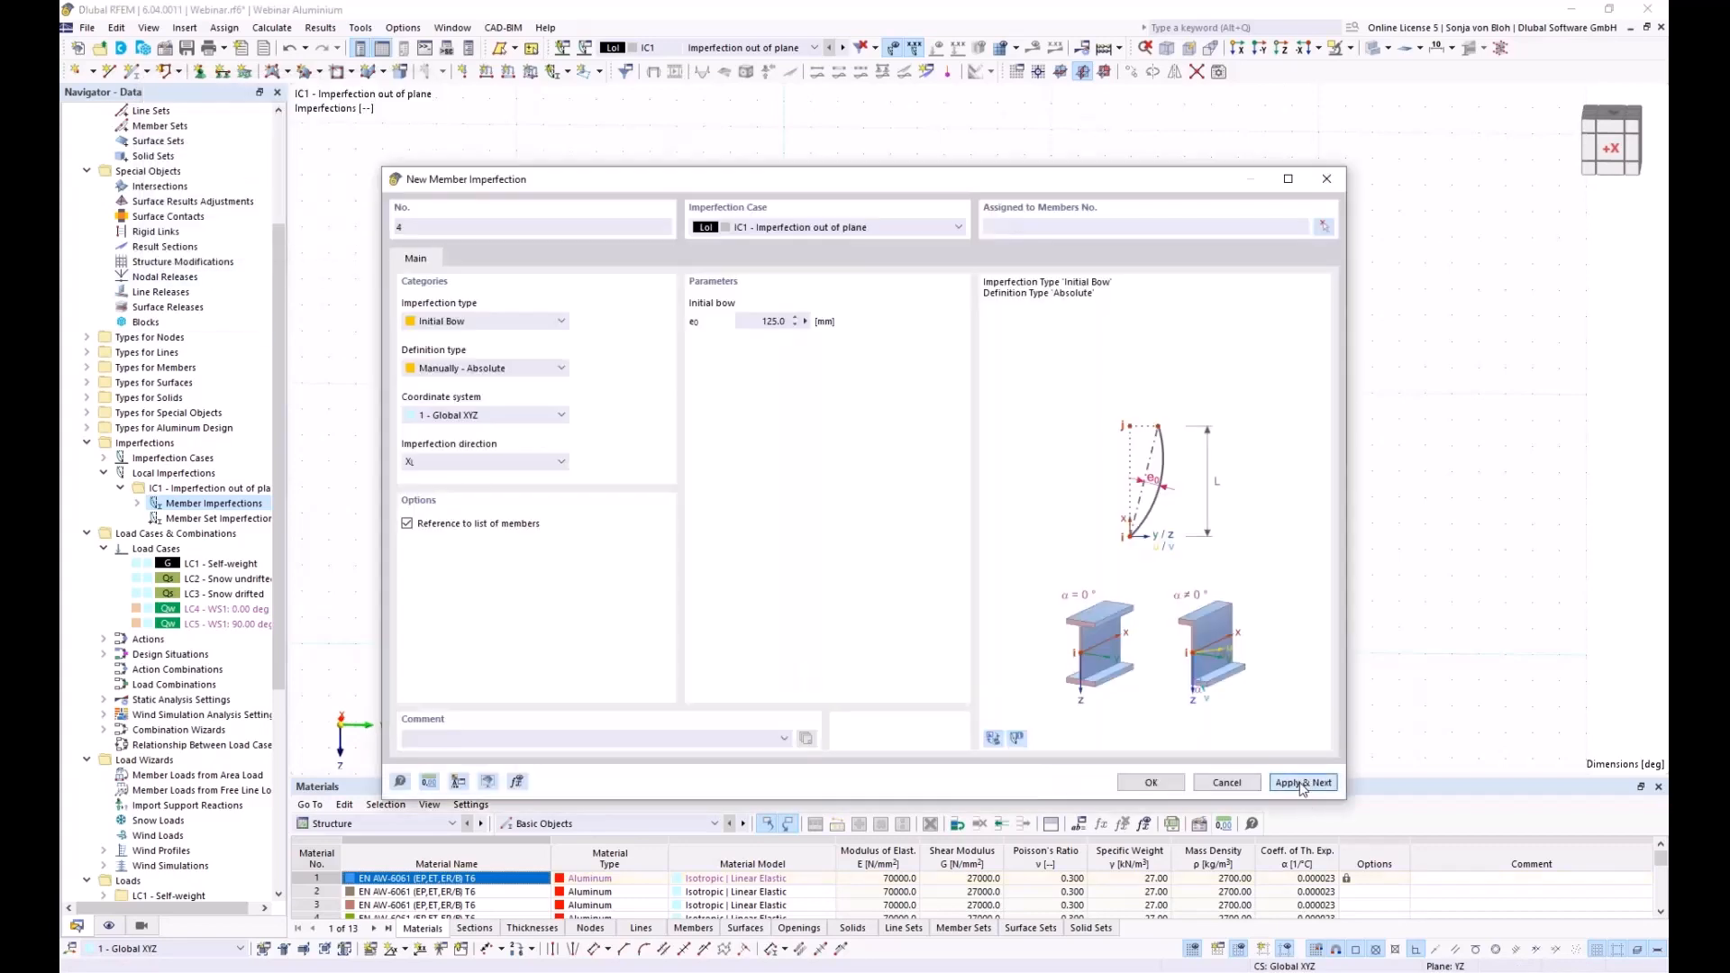
# Add 125 mm bow imperfections 4, 5 and 6 on the front, middle and right arches
pyautogui.click(1324, 229)
pyautogui.keyDown('ctrl'); pyautogui.moveTo(1080, 694); pyautogui.dragTo(850, 573, button='middle'); pyautogui.keyUp('ctrl')
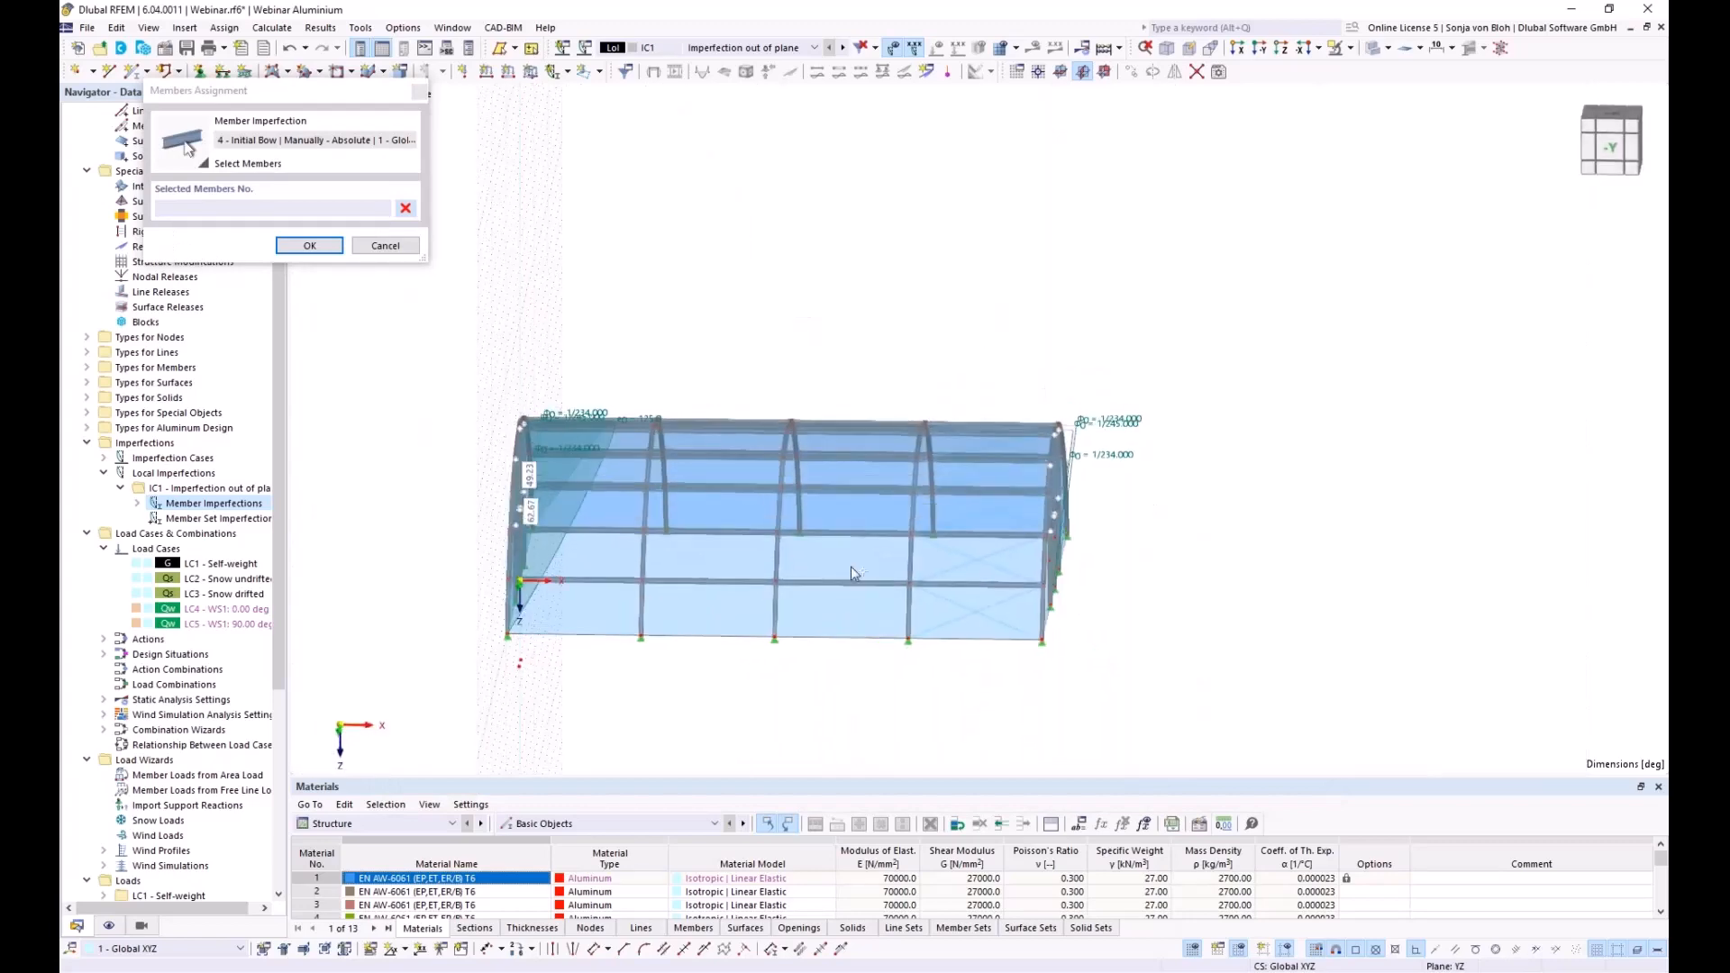
pyautogui.moveTo(619, 338); pyautogui.dragTo(706, 702)
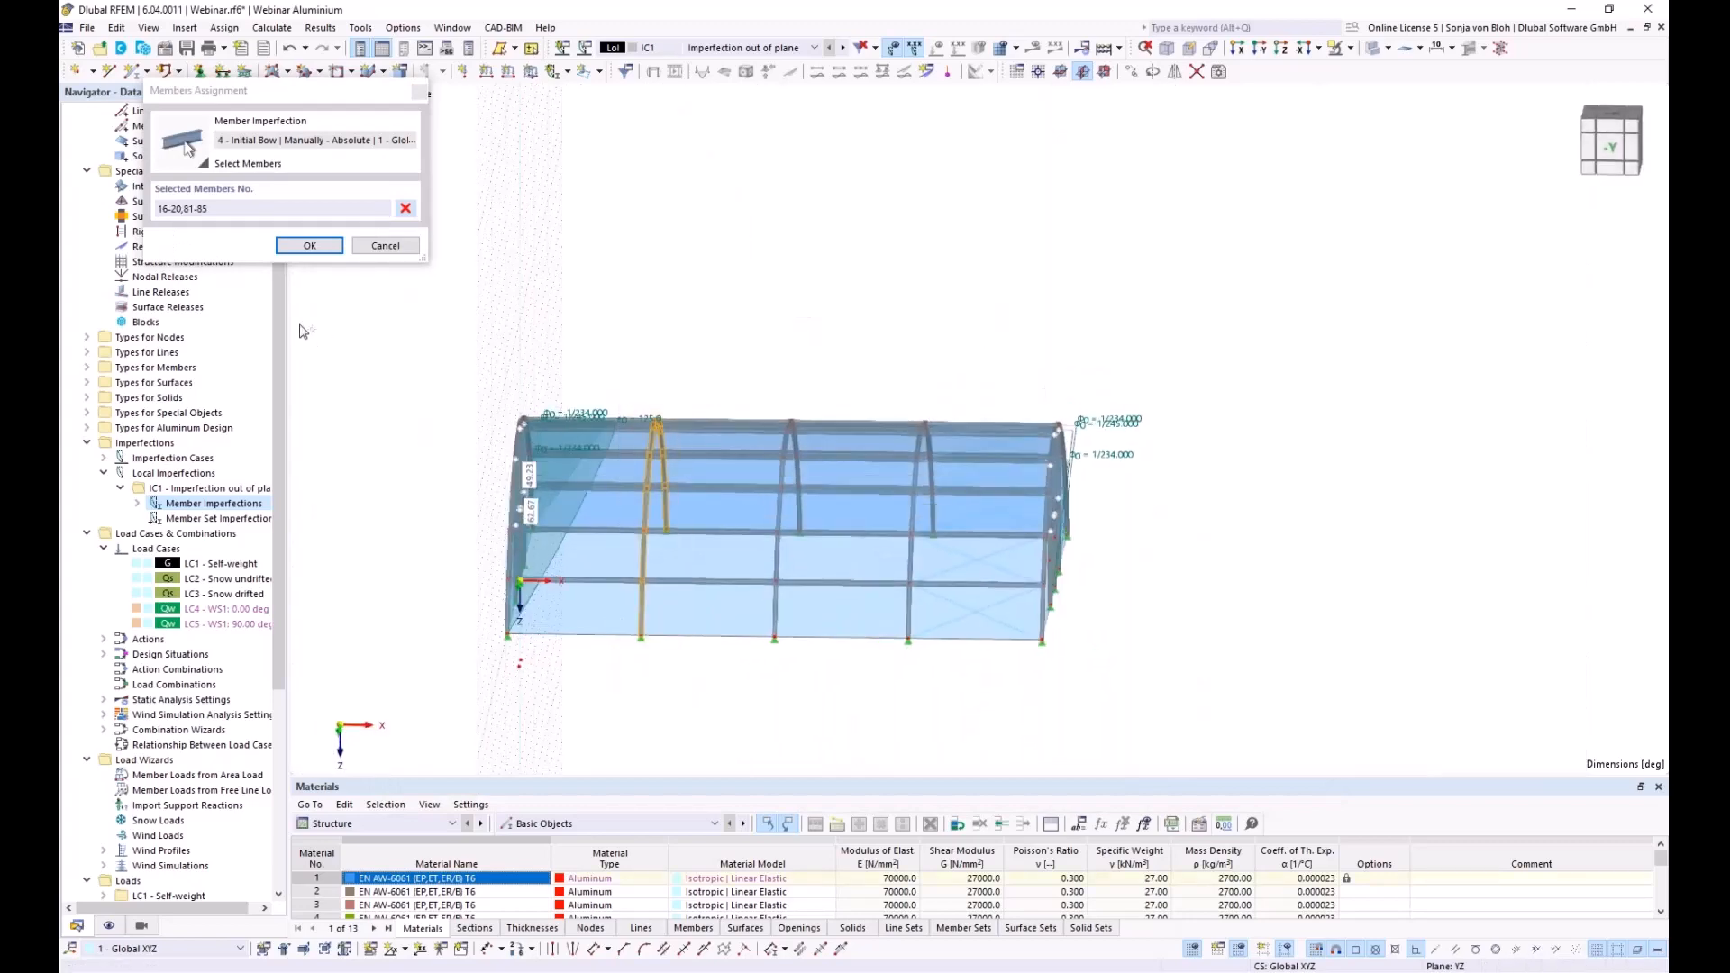
pyautogui.click(309, 245)
pyautogui.click(1297, 781)
pyautogui.click(1325, 228)
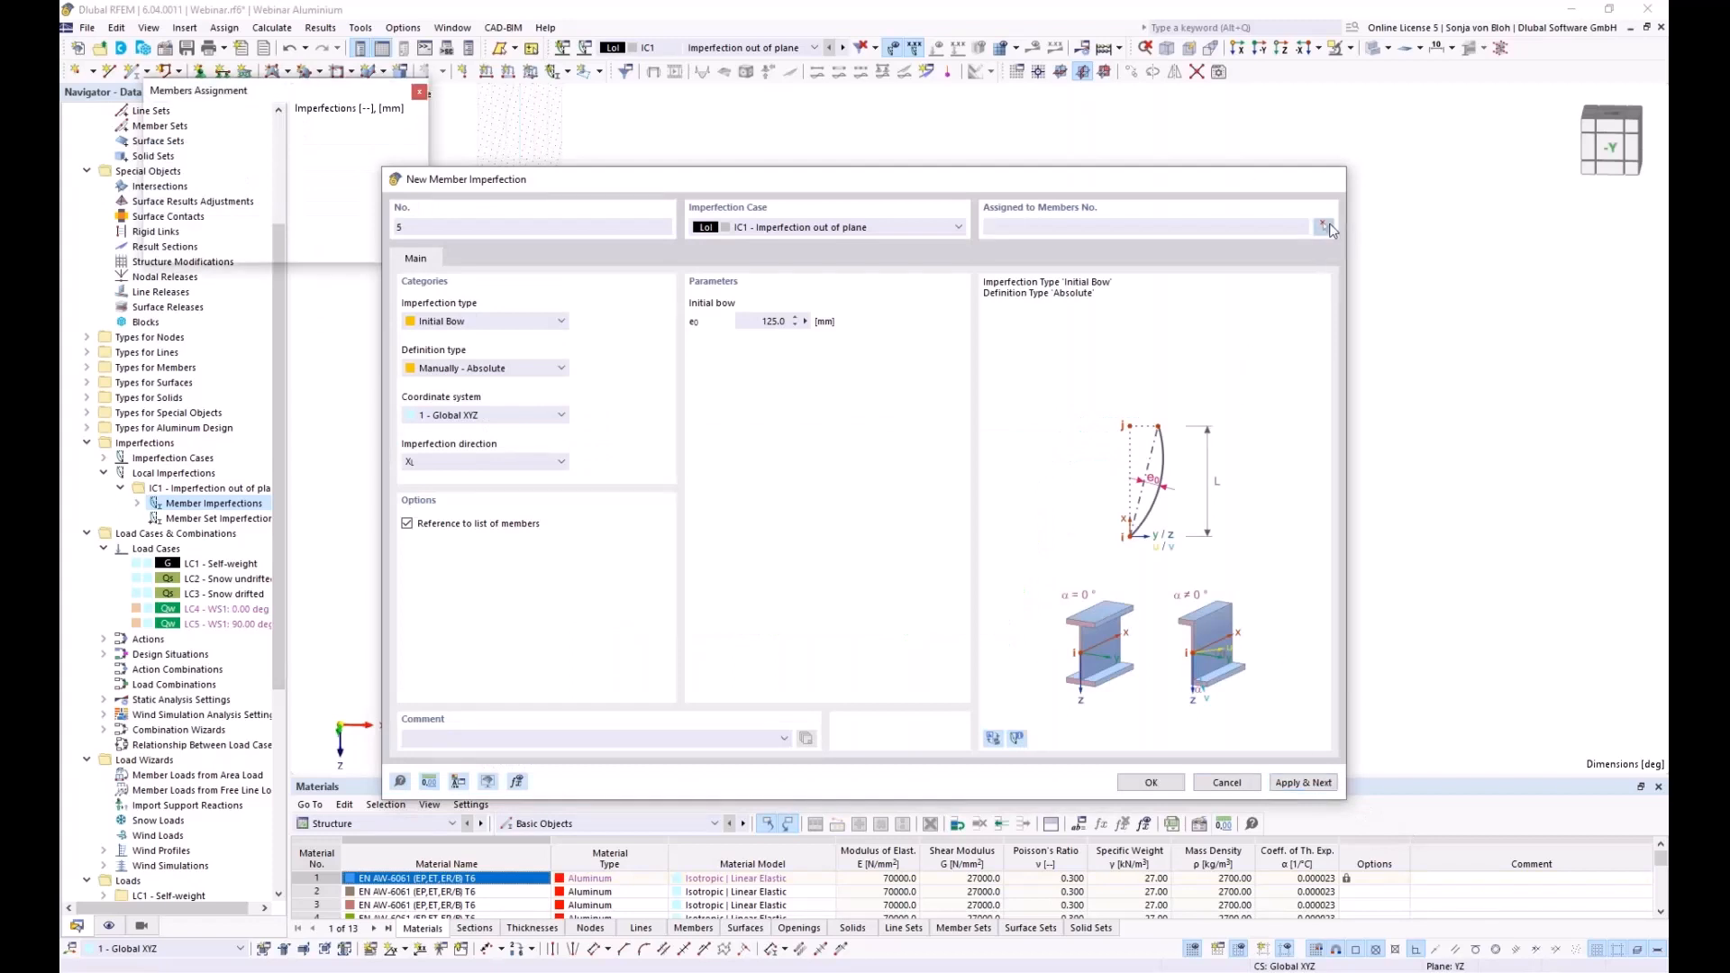
pyautogui.moveTo(764, 359); pyautogui.dragTo(822, 708)
pyautogui.click(309, 245)
pyautogui.click(1302, 782)
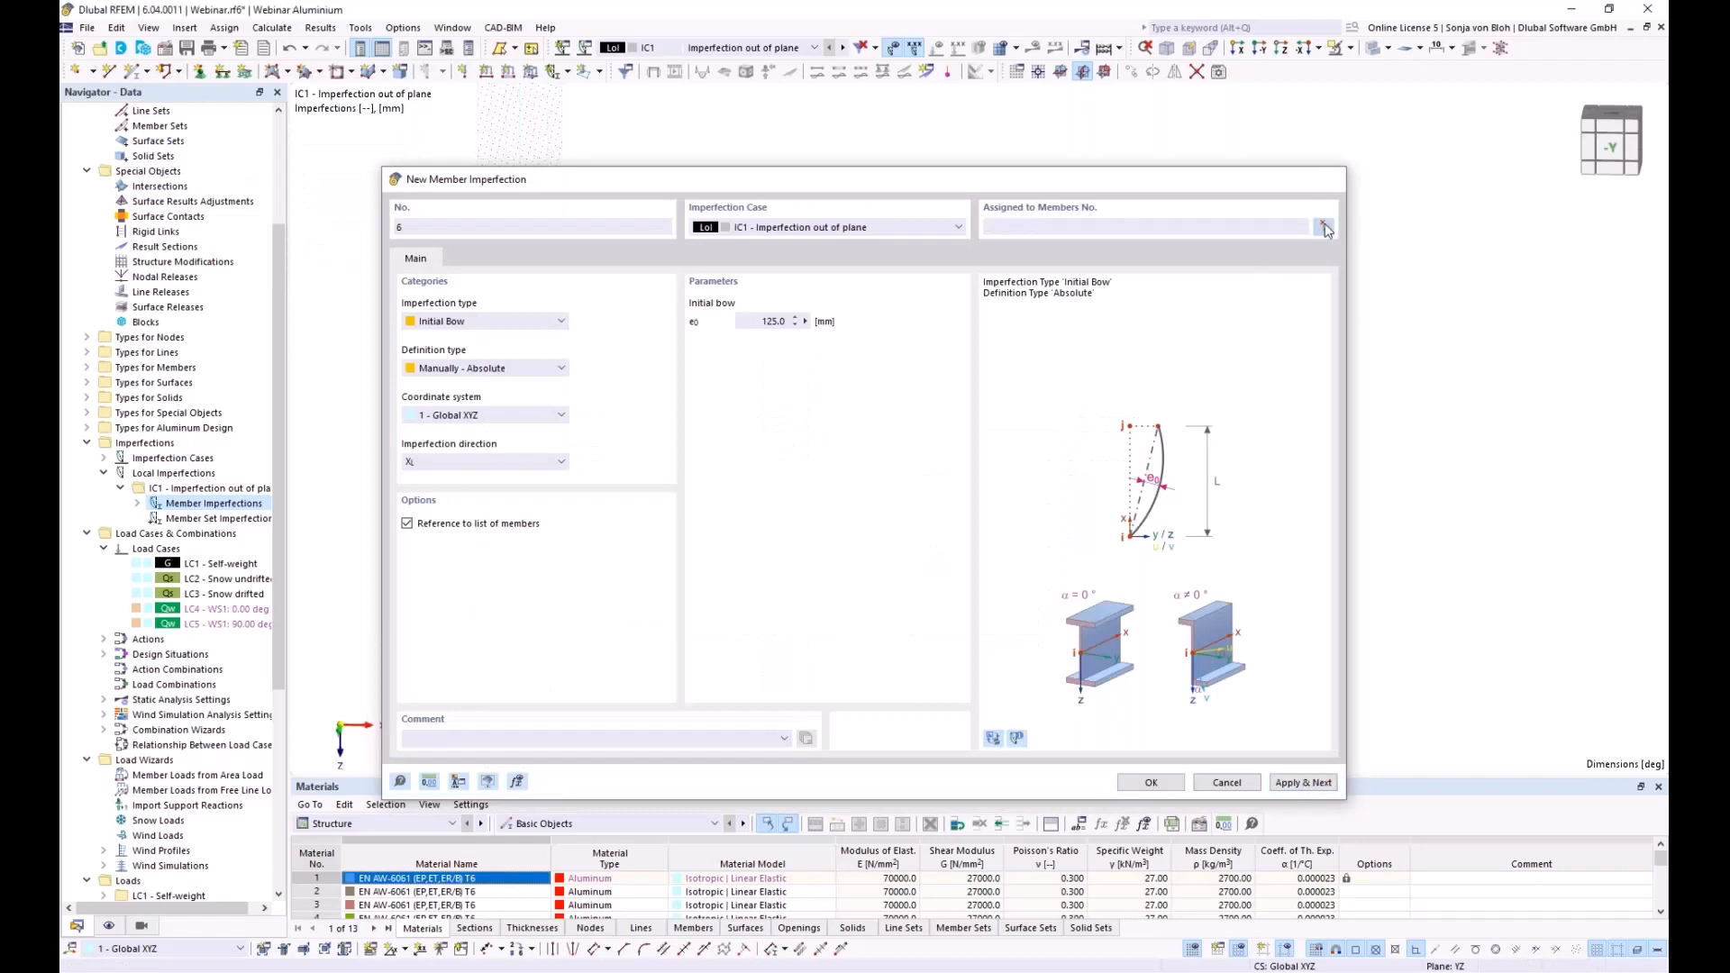
pyautogui.click(1324, 227)
pyautogui.moveTo(899, 348); pyautogui.dragTo(962, 705)
pyautogui.click(311, 245)
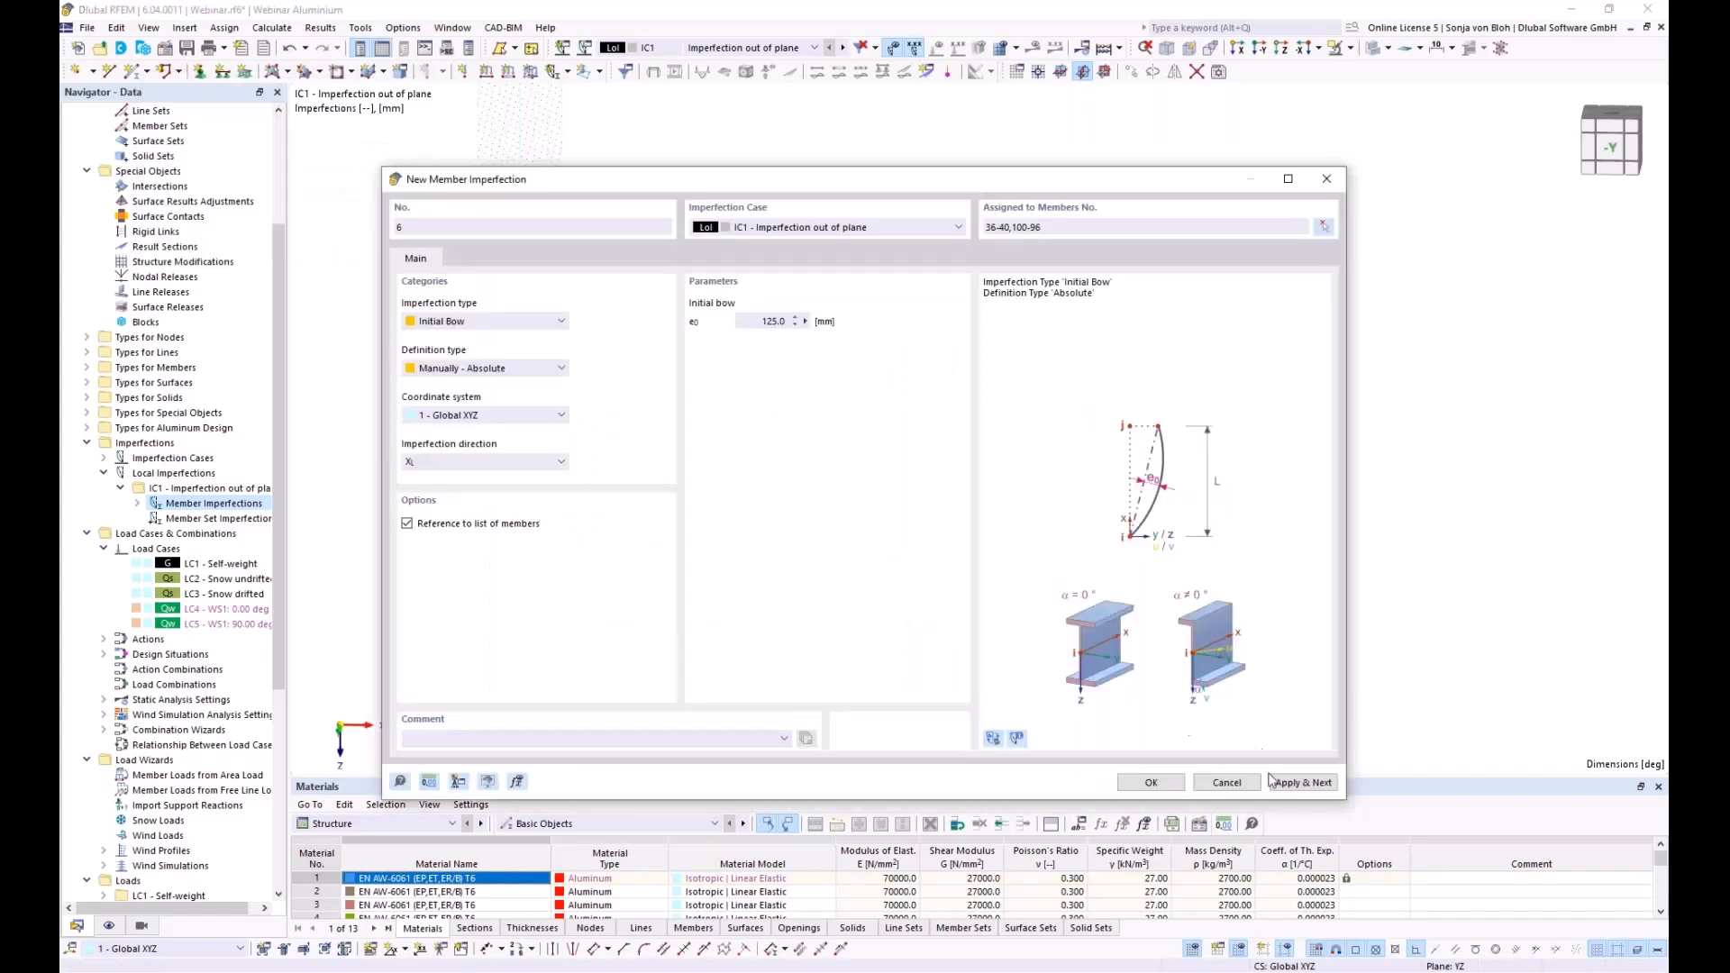
pyautogui.click(1302, 782)
# Add bow imperfection 7 on members 51-55 and end-wall columns 110-106, then close the dialog
pyautogui.click(1325, 227)
pyautogui.moveTo(1043, 337); pyautogui.dragTo(1173, 697)
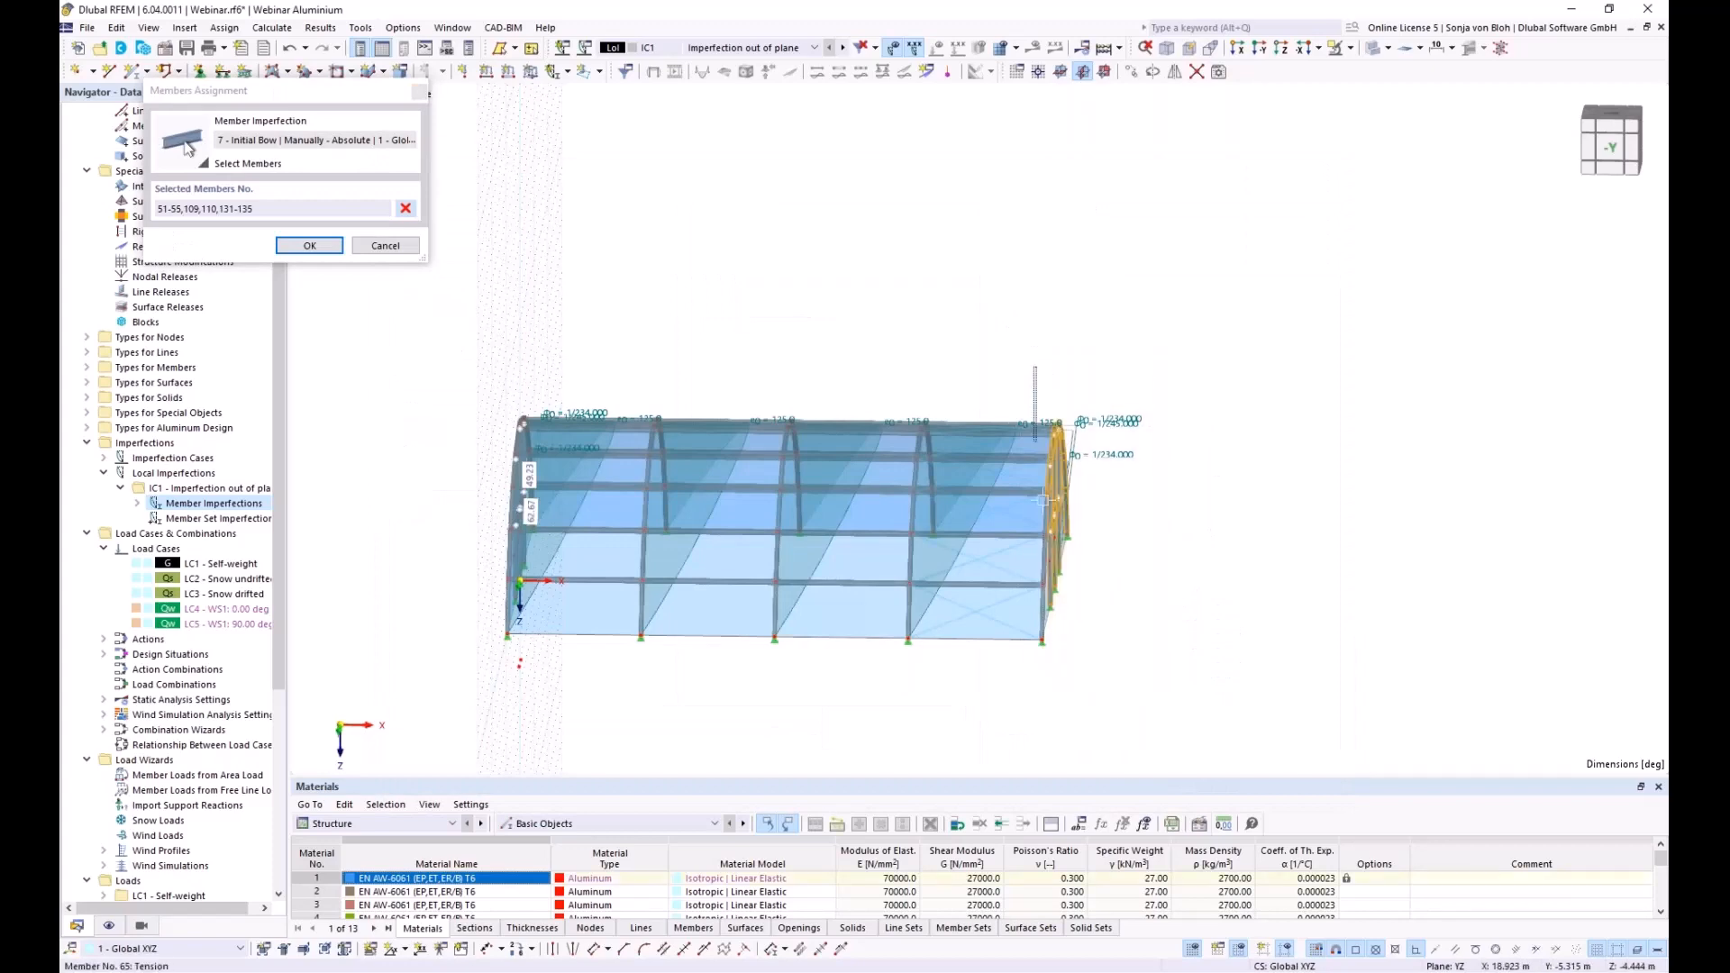
pyautogui.keyDown('ctrl'); pyautogui.moveTo(1171, 696); pyautogui.dragTo(875, 685, button='middle'); pyautogui.keyUp('ctrl')
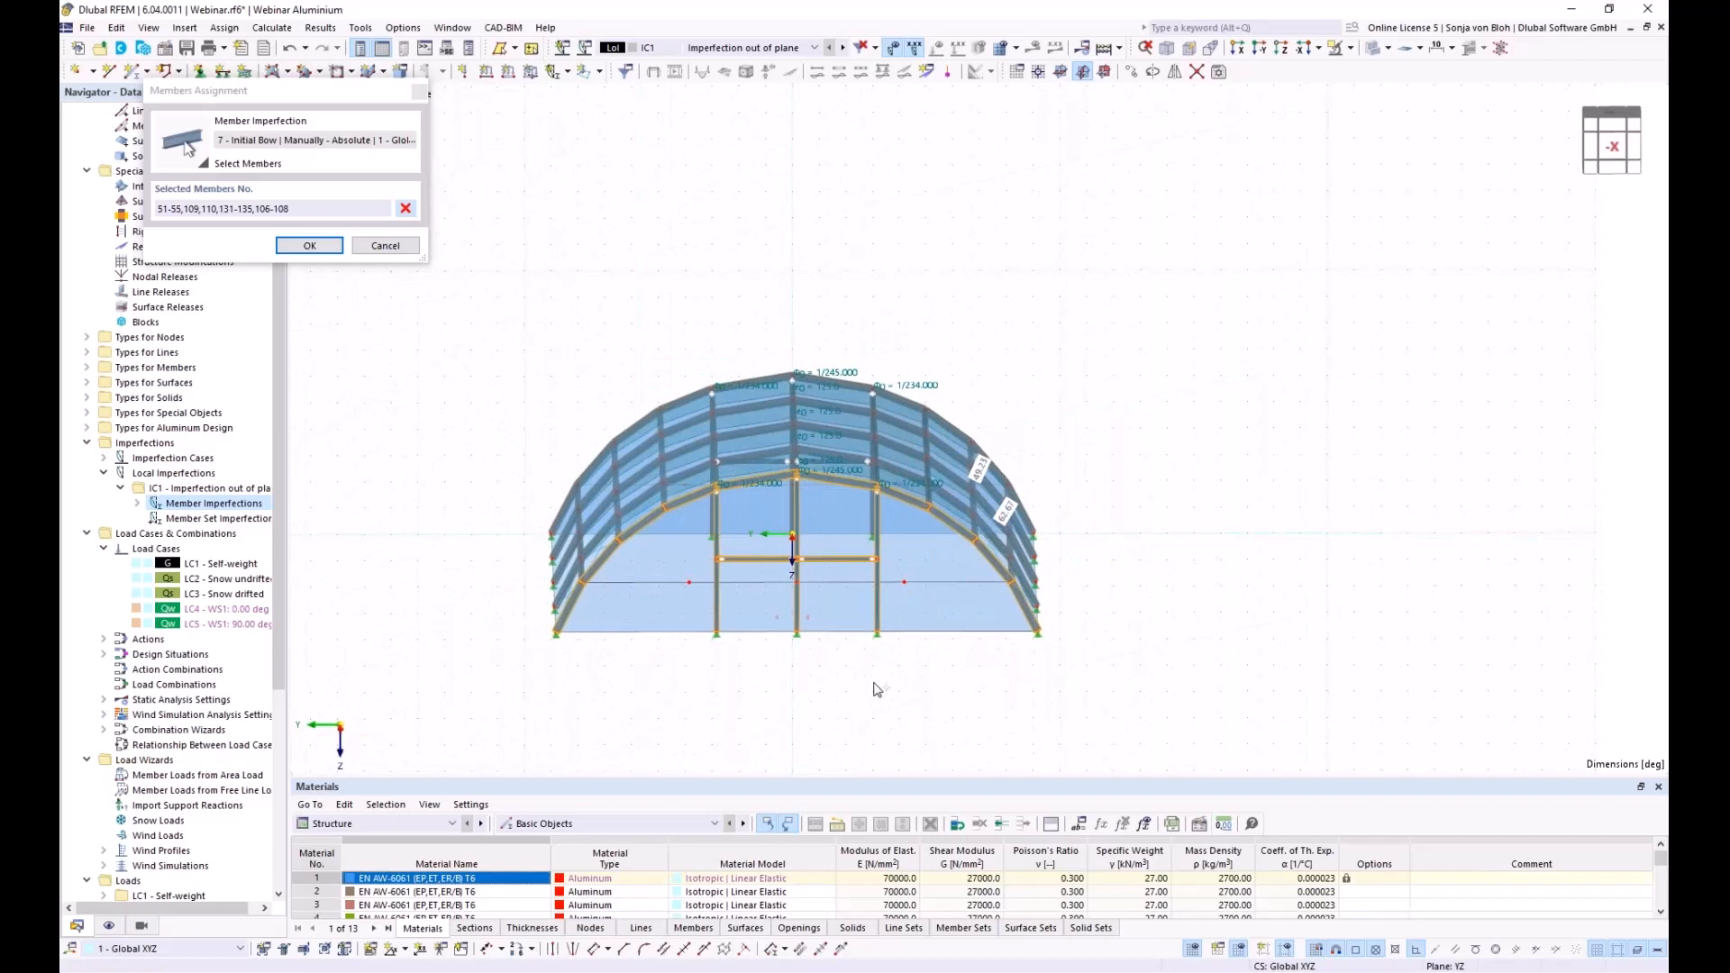
pyautogui.moveTo(892, 669); pyautogui.dragTo(697, 544)
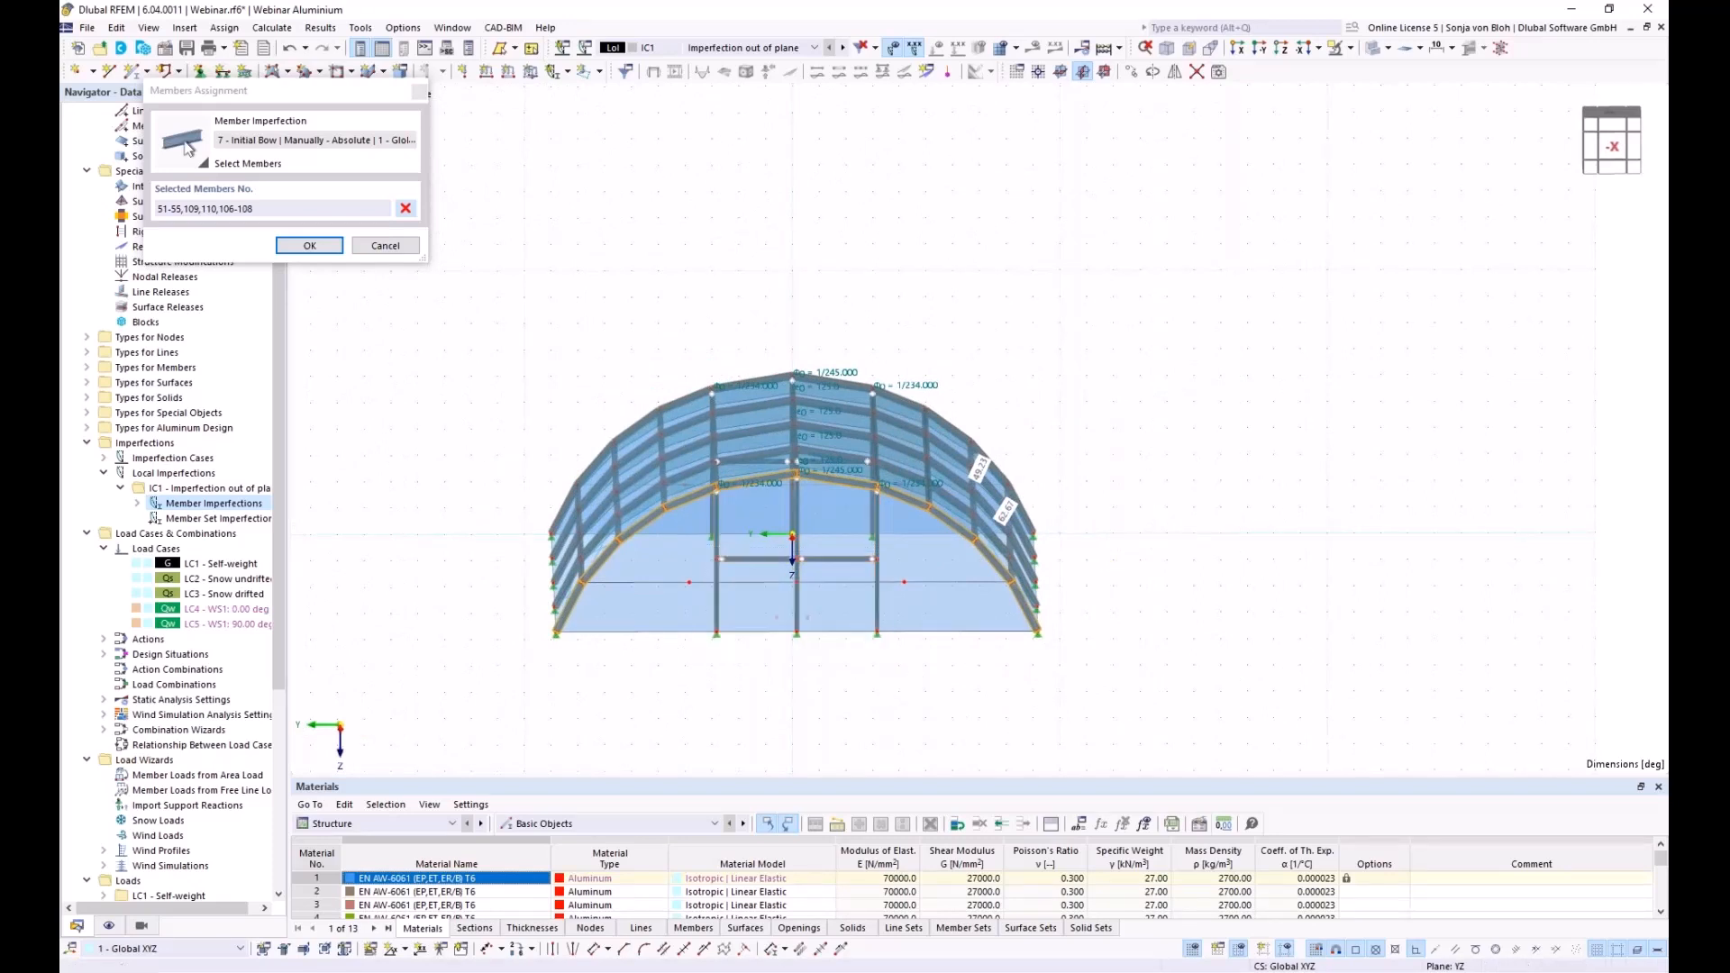
pyautogui.click(308, 245)
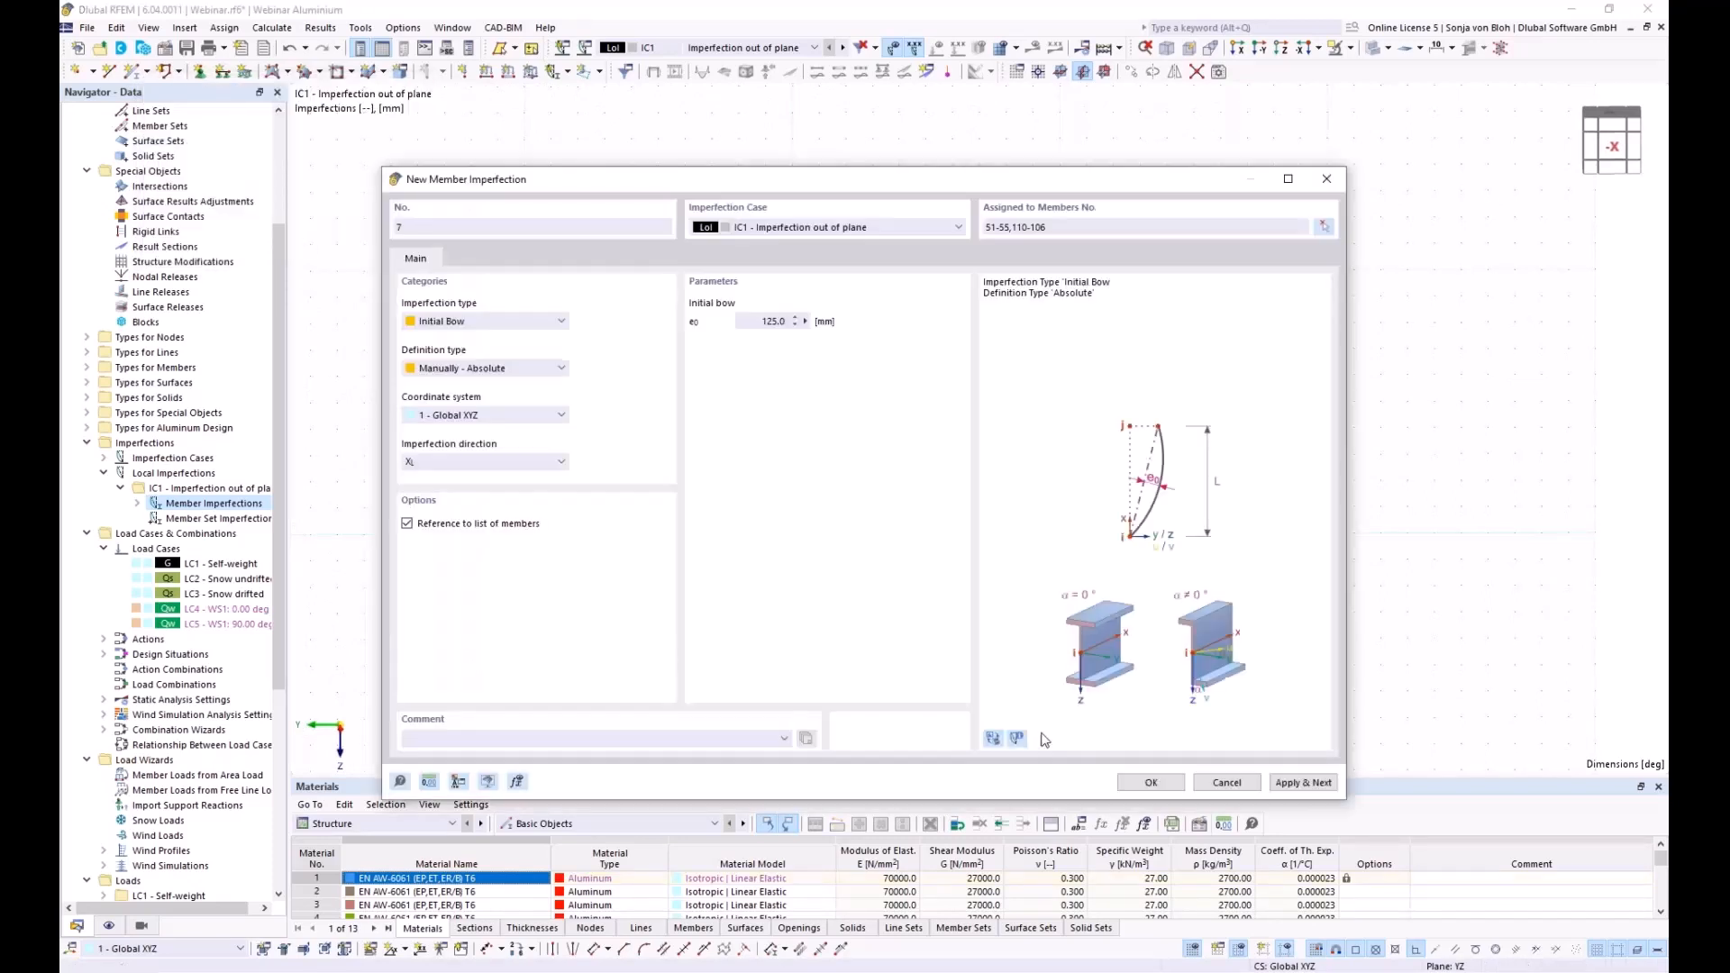
pyautogui.click(1152, 783)
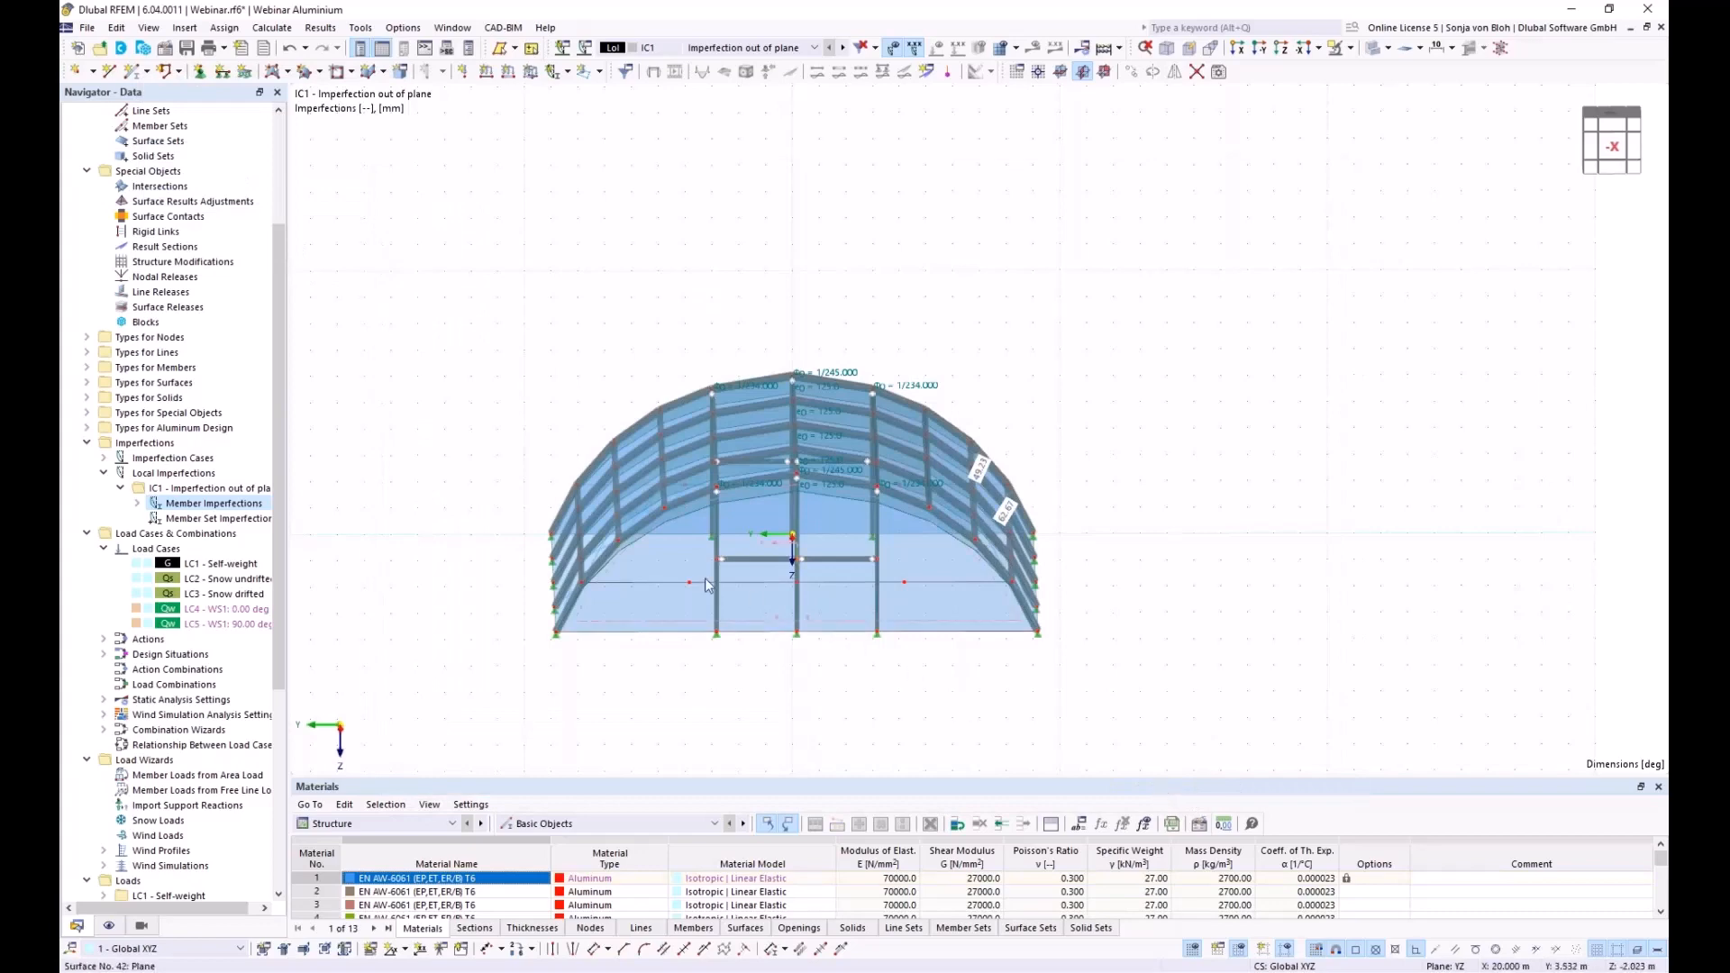
pyautogui.keyDown('ctrl'); pyautogui.moveTo(680, 625); pyautogui.dragTo(826, 707, button='middle'); pyautogui.keyUp('ctrl')
pyautogui.moveTo(829, 710); pyautogui.dragTo(938, 655, button='middle')
pyautogui.moveTo(699, 686); pyautogui.dragTo(705, 682, button='middle')
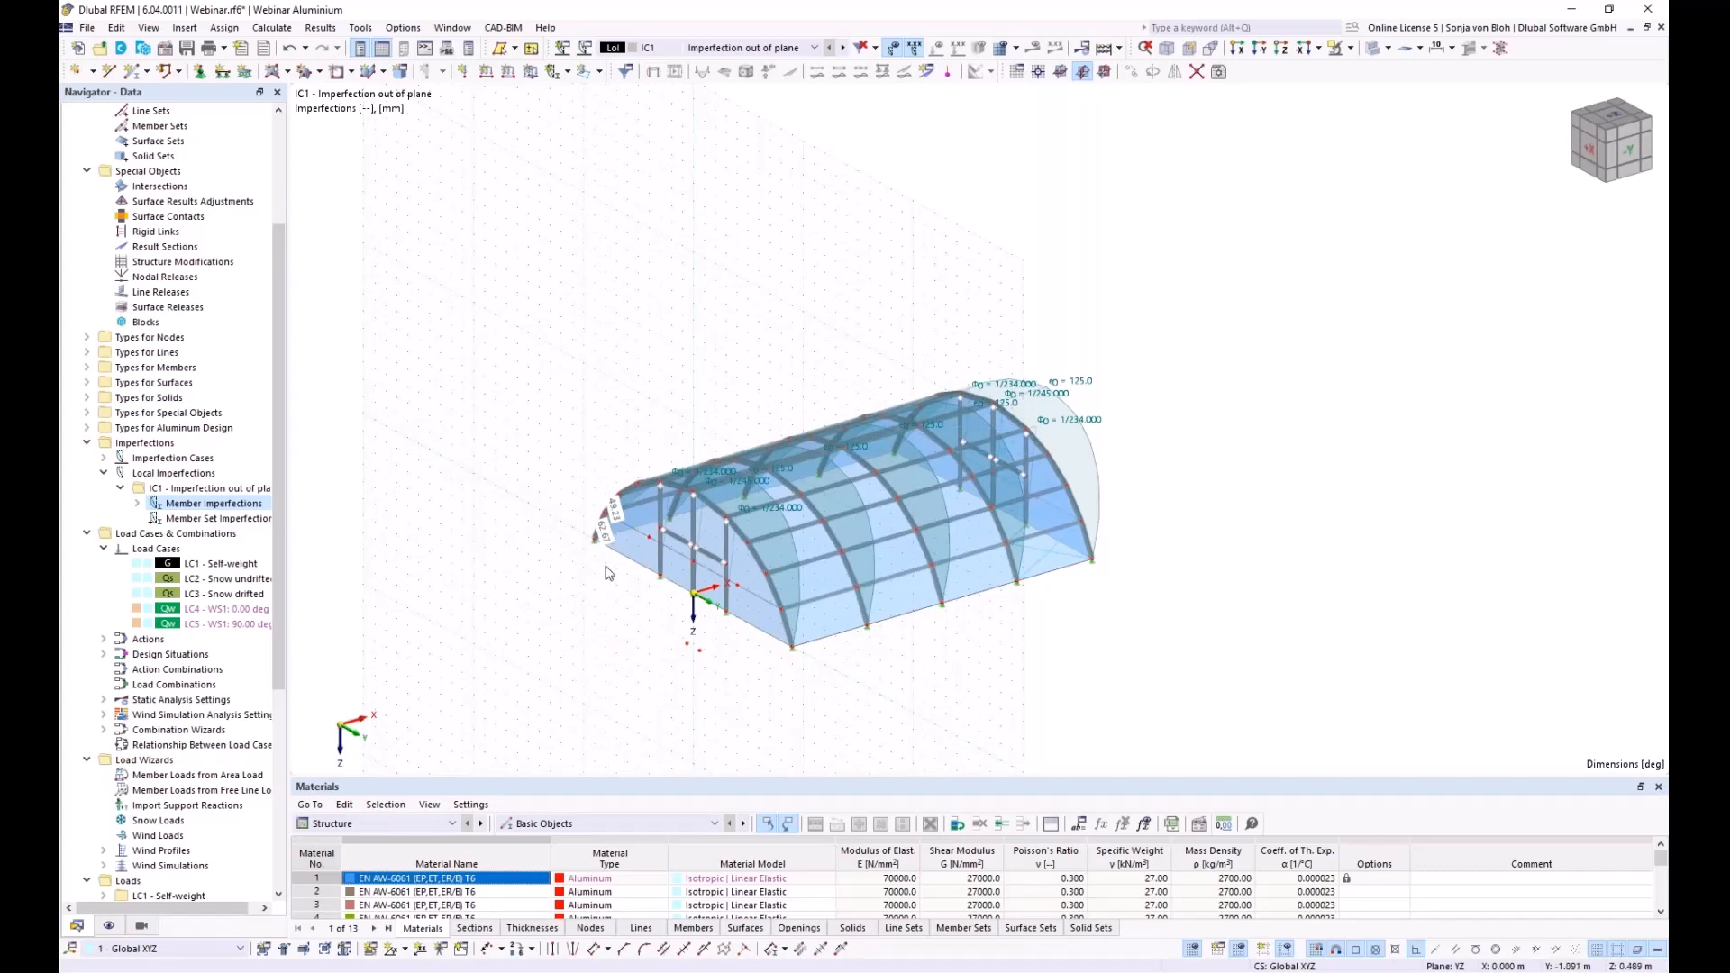
# Create local imperfection case IC2 named 'Imperfection in plane'
pyautogui.rightClick(195, 458)
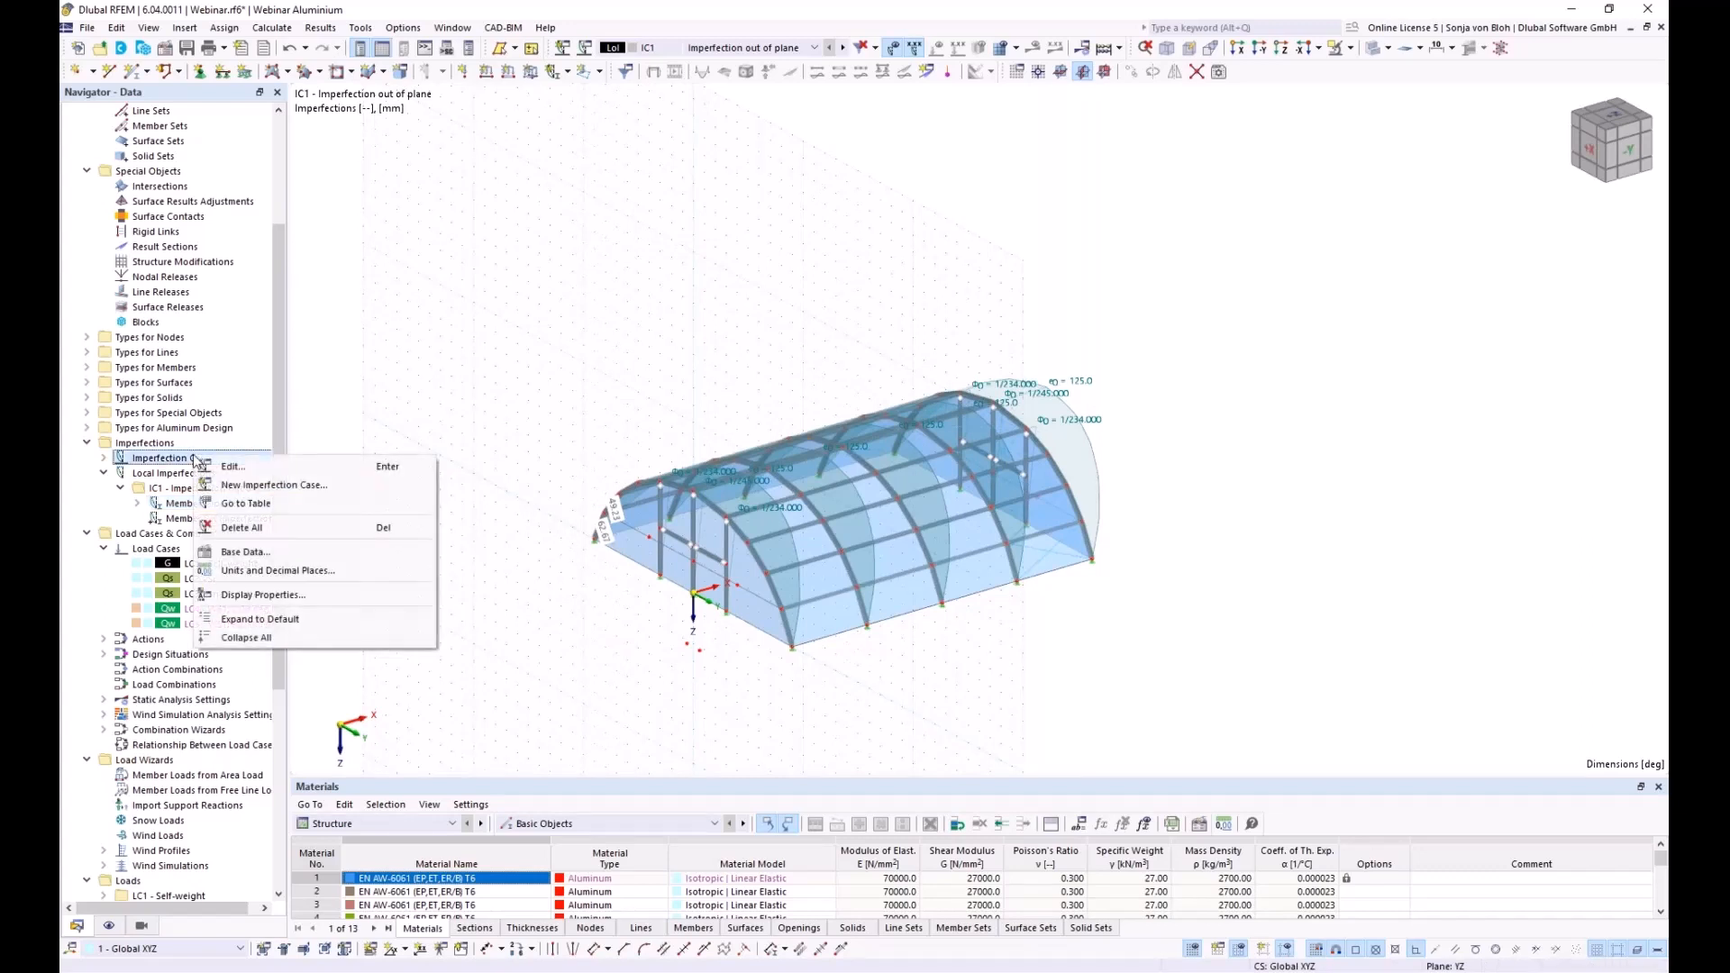
pyautogui.click(245, 485)
pyautogui.write('Imperfection in plane')
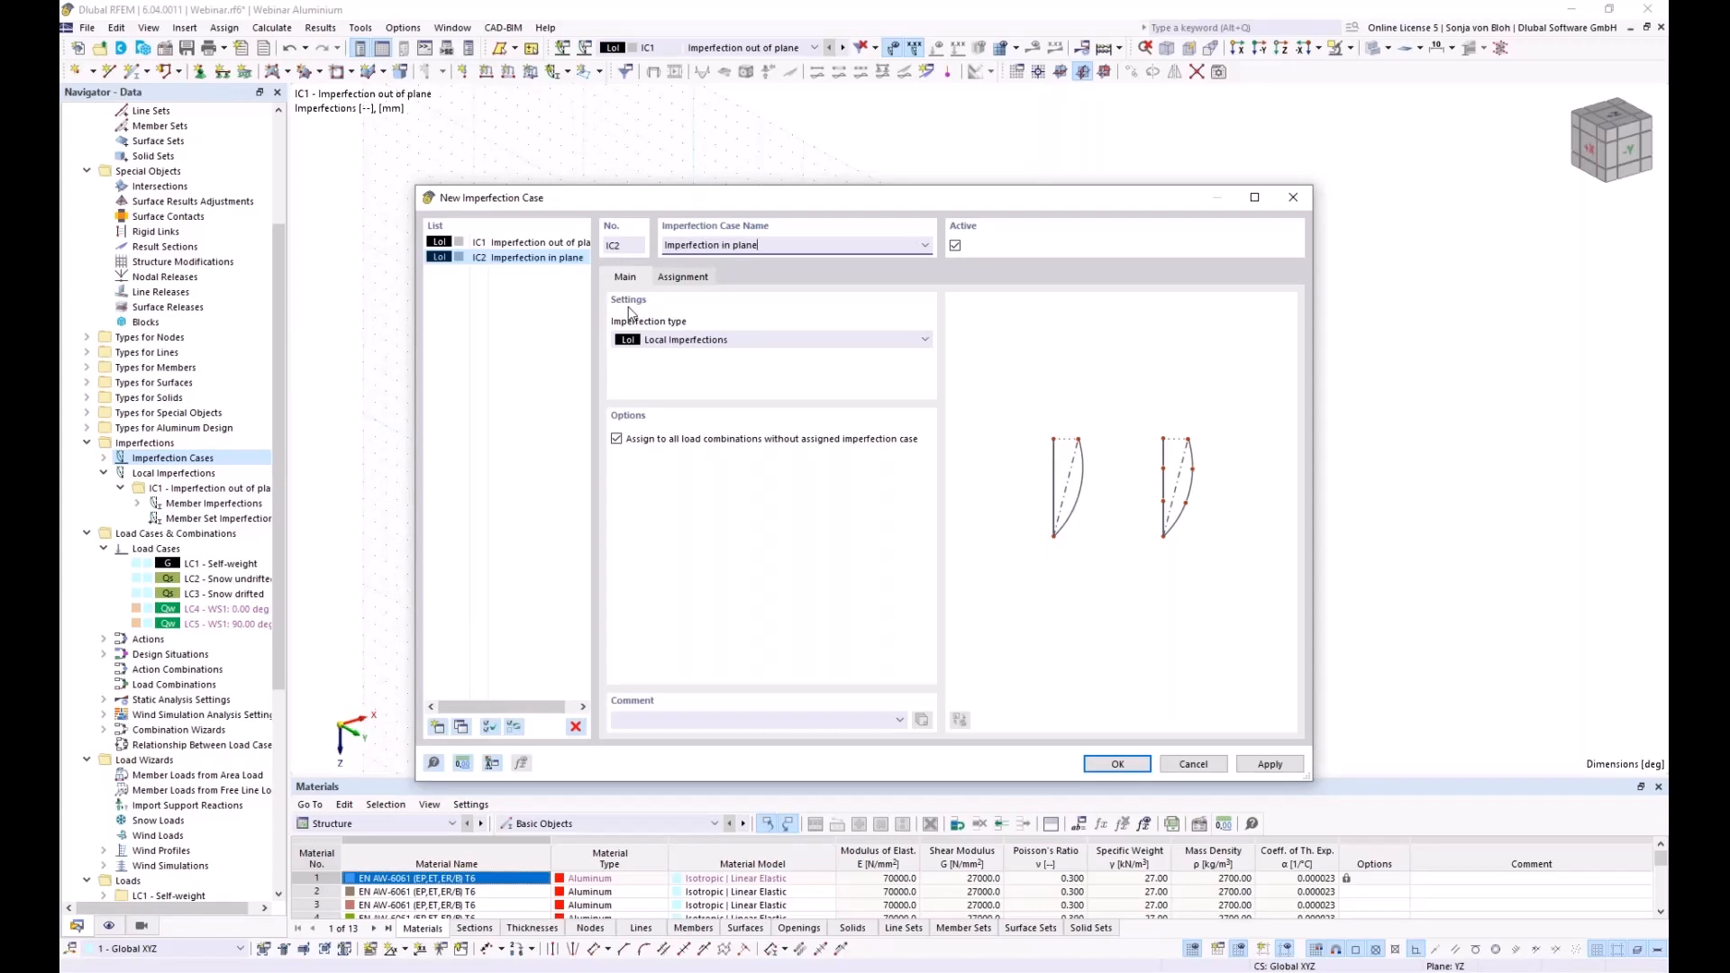
pyautogui.click(1111, 765)
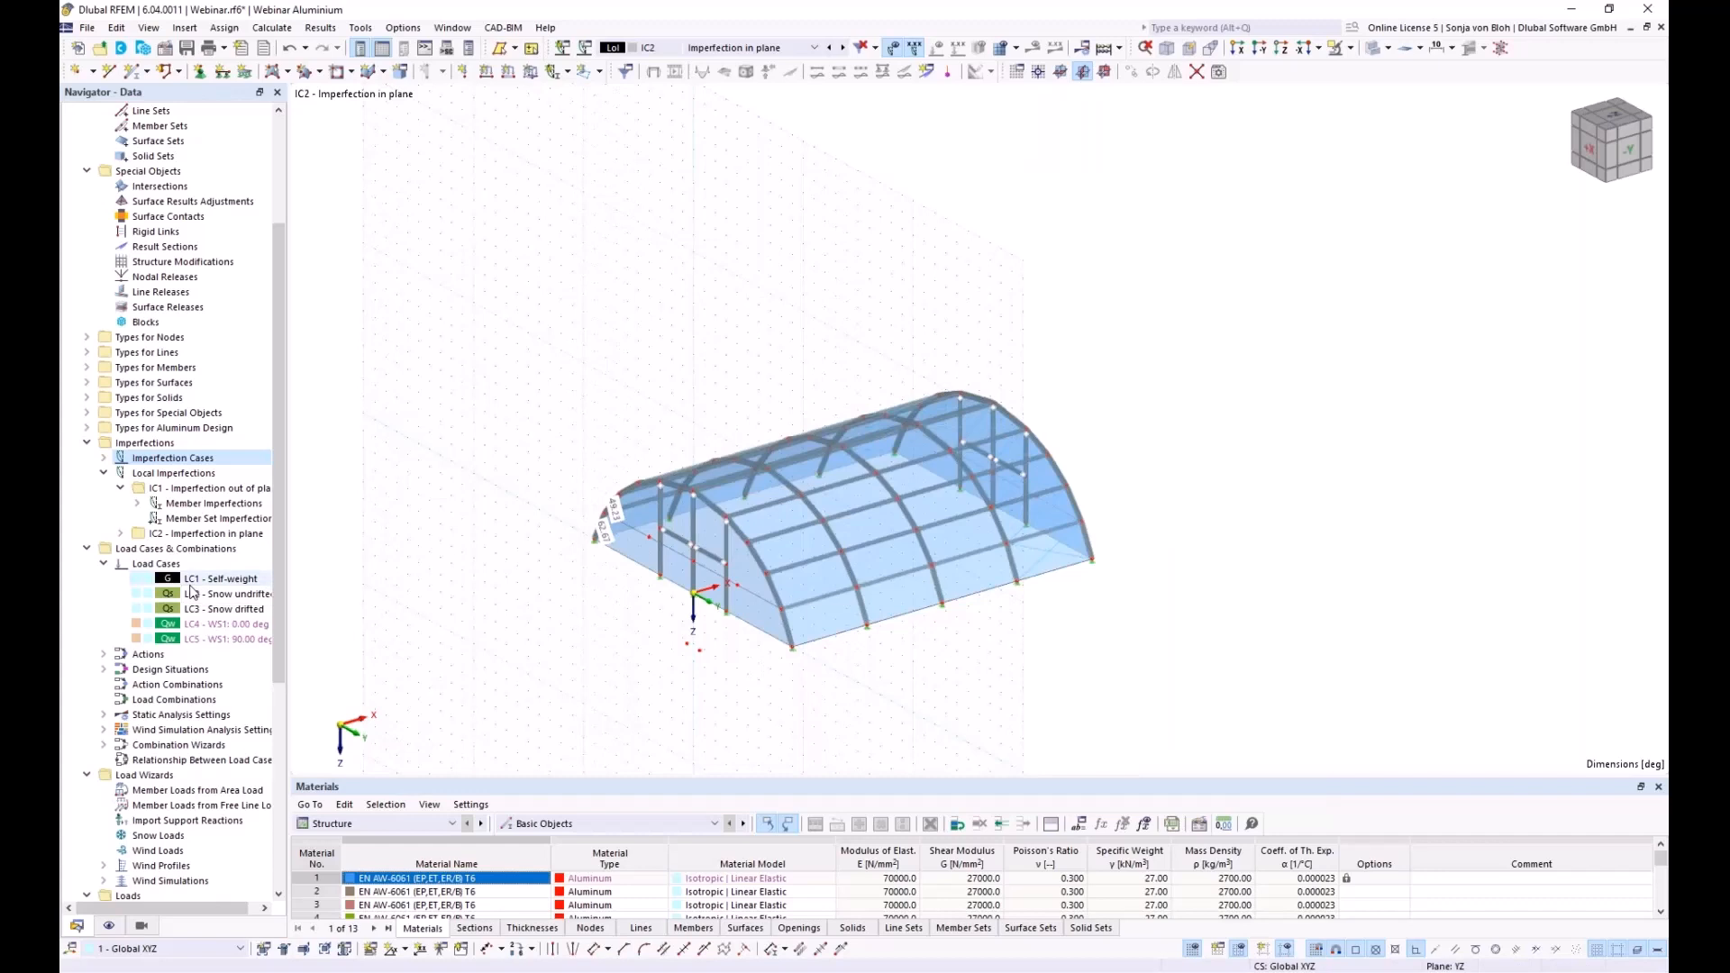
# Start an IC2 member imperfection: relative initial sway 1/234 in Global XYZ
pyautogui.click(121, 534)
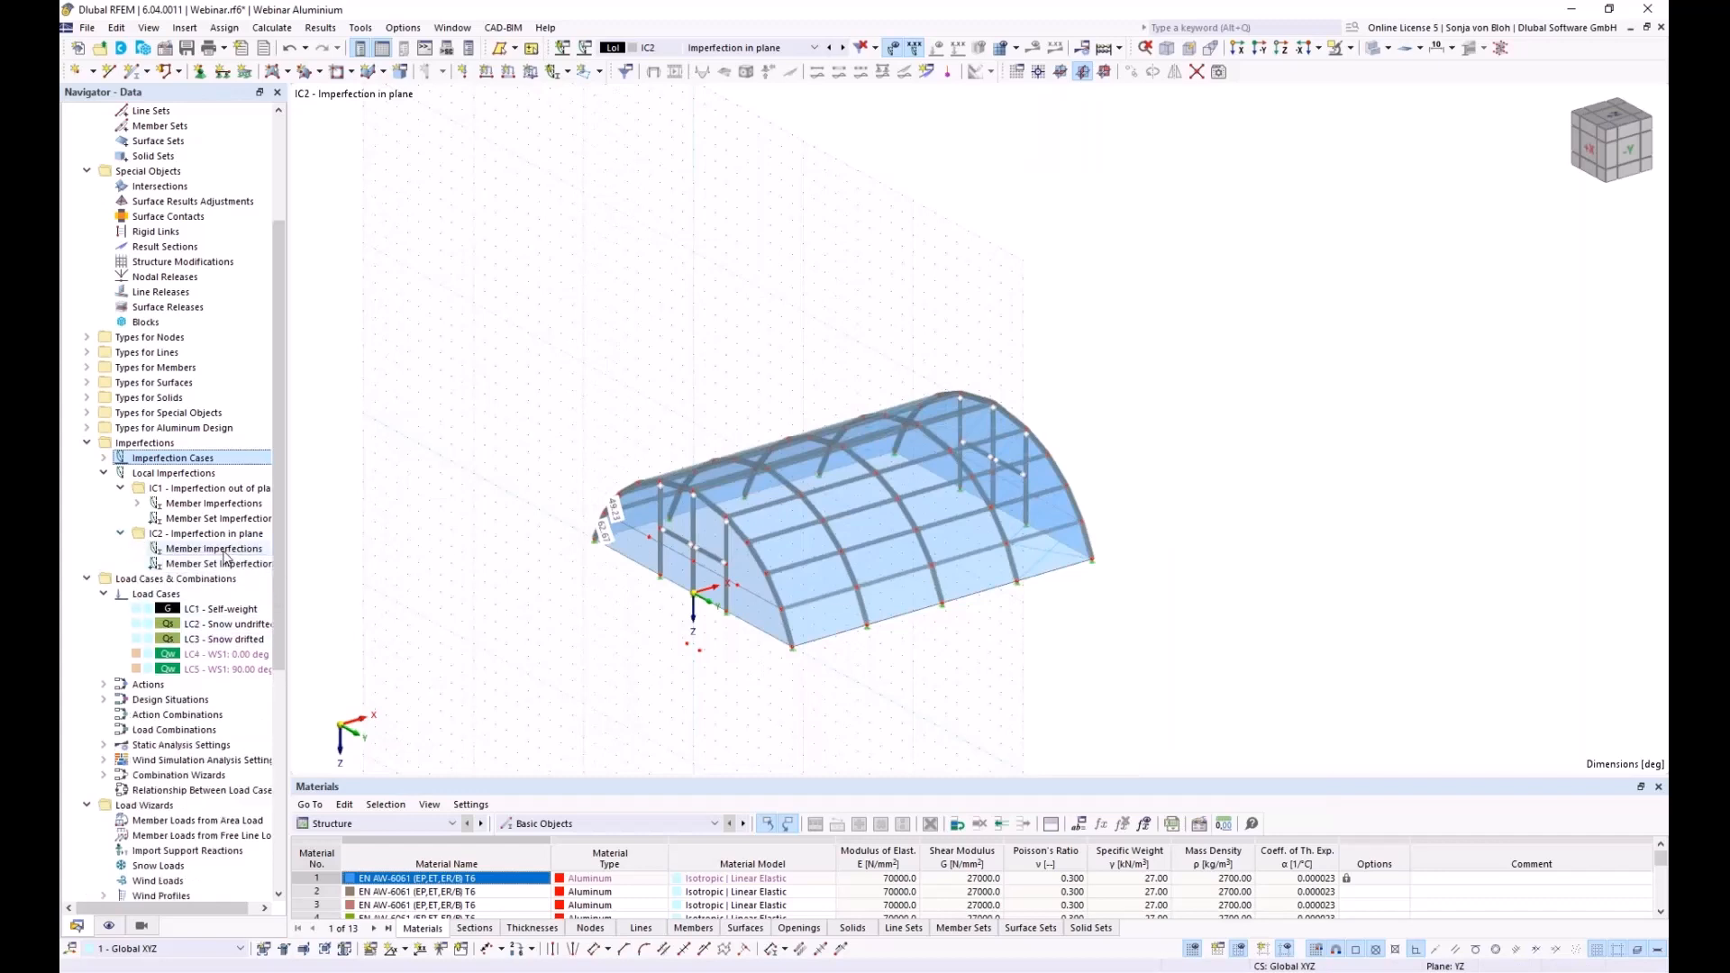
pyautogui.rightClick(220, 550)
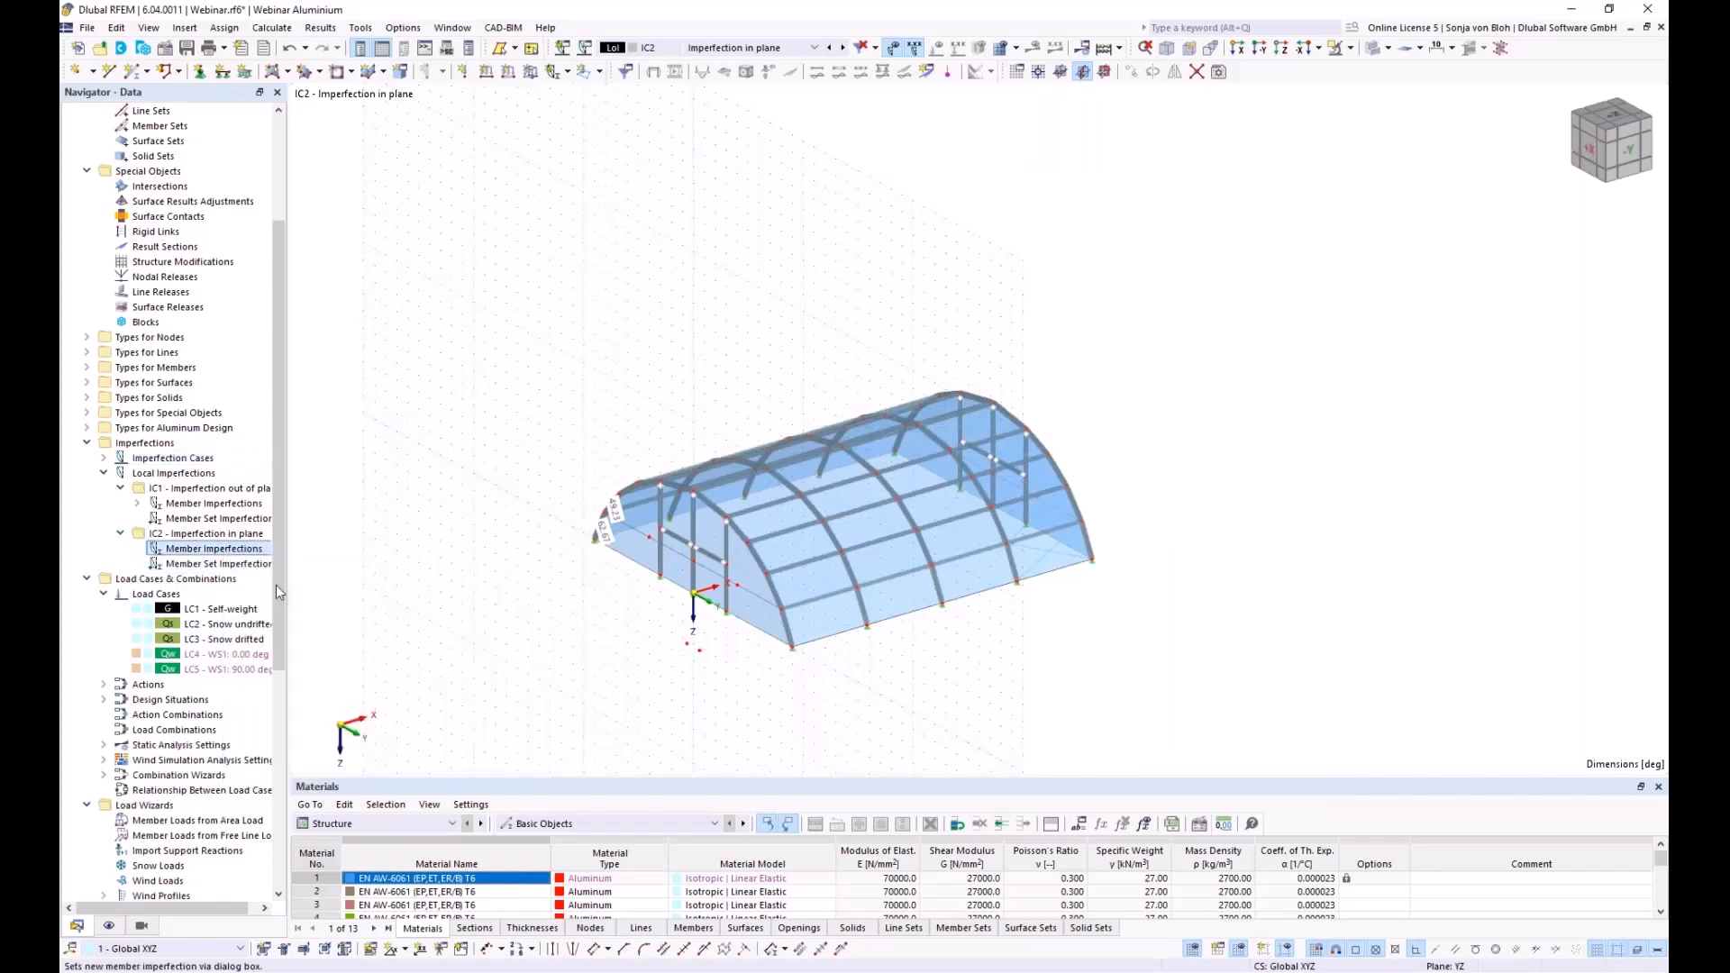
pyautogui.click(279, 582)
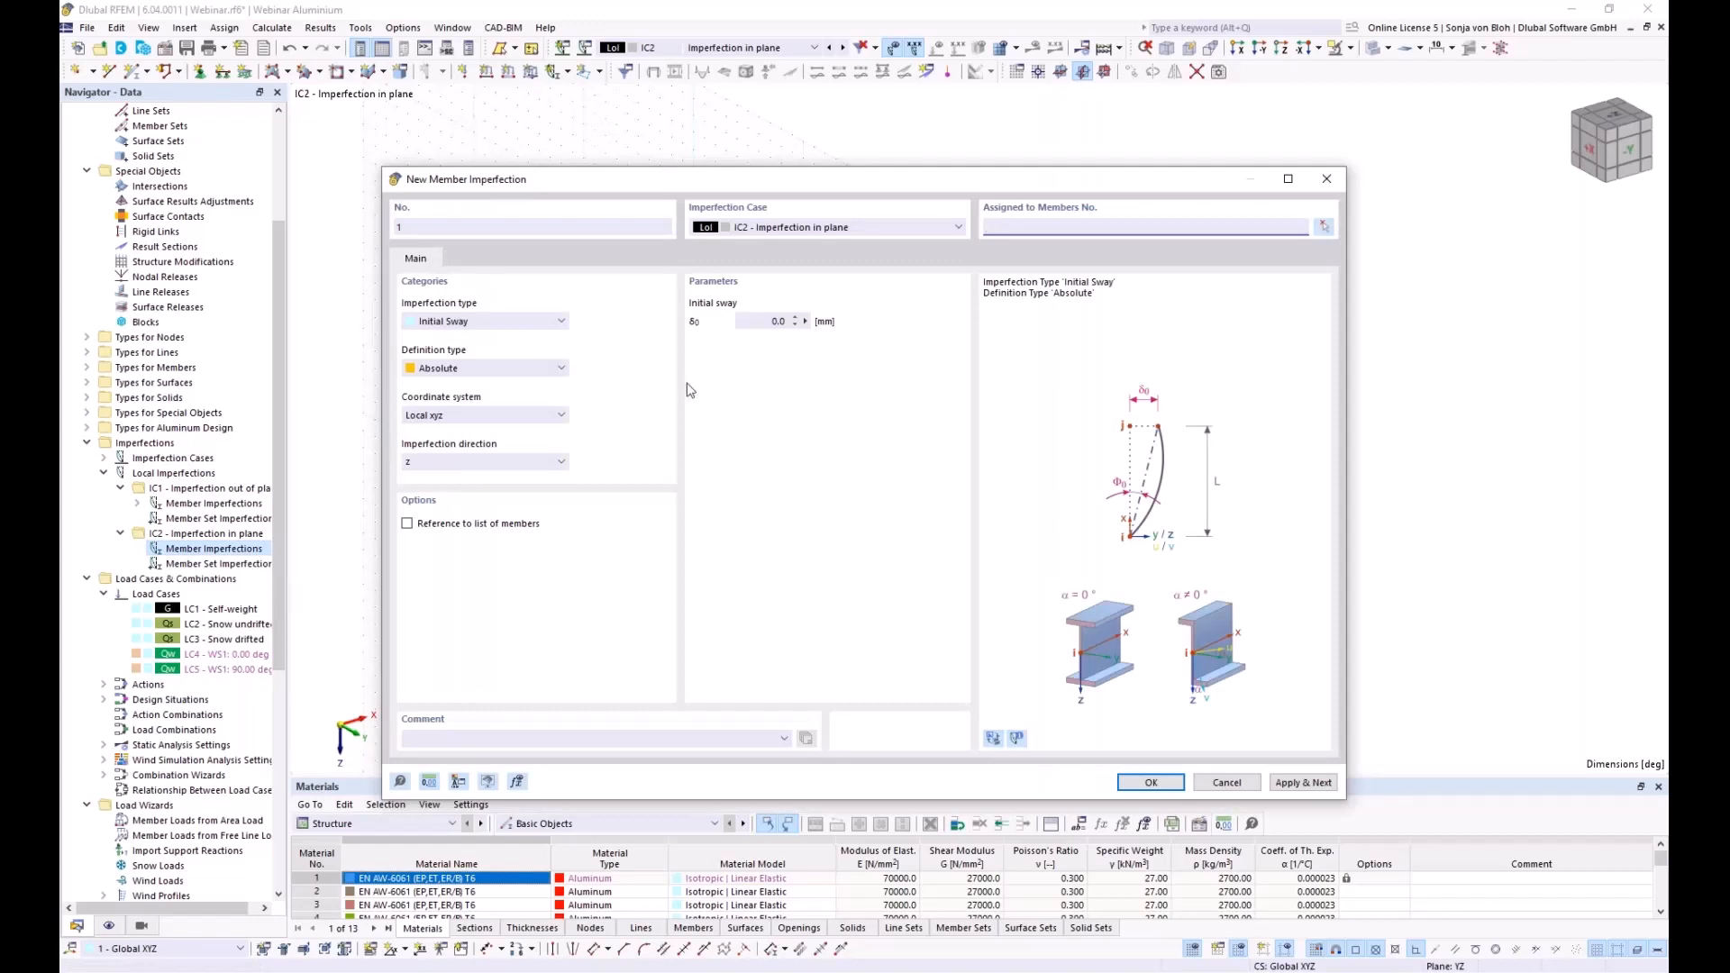
pyautogui.click(525, 369)
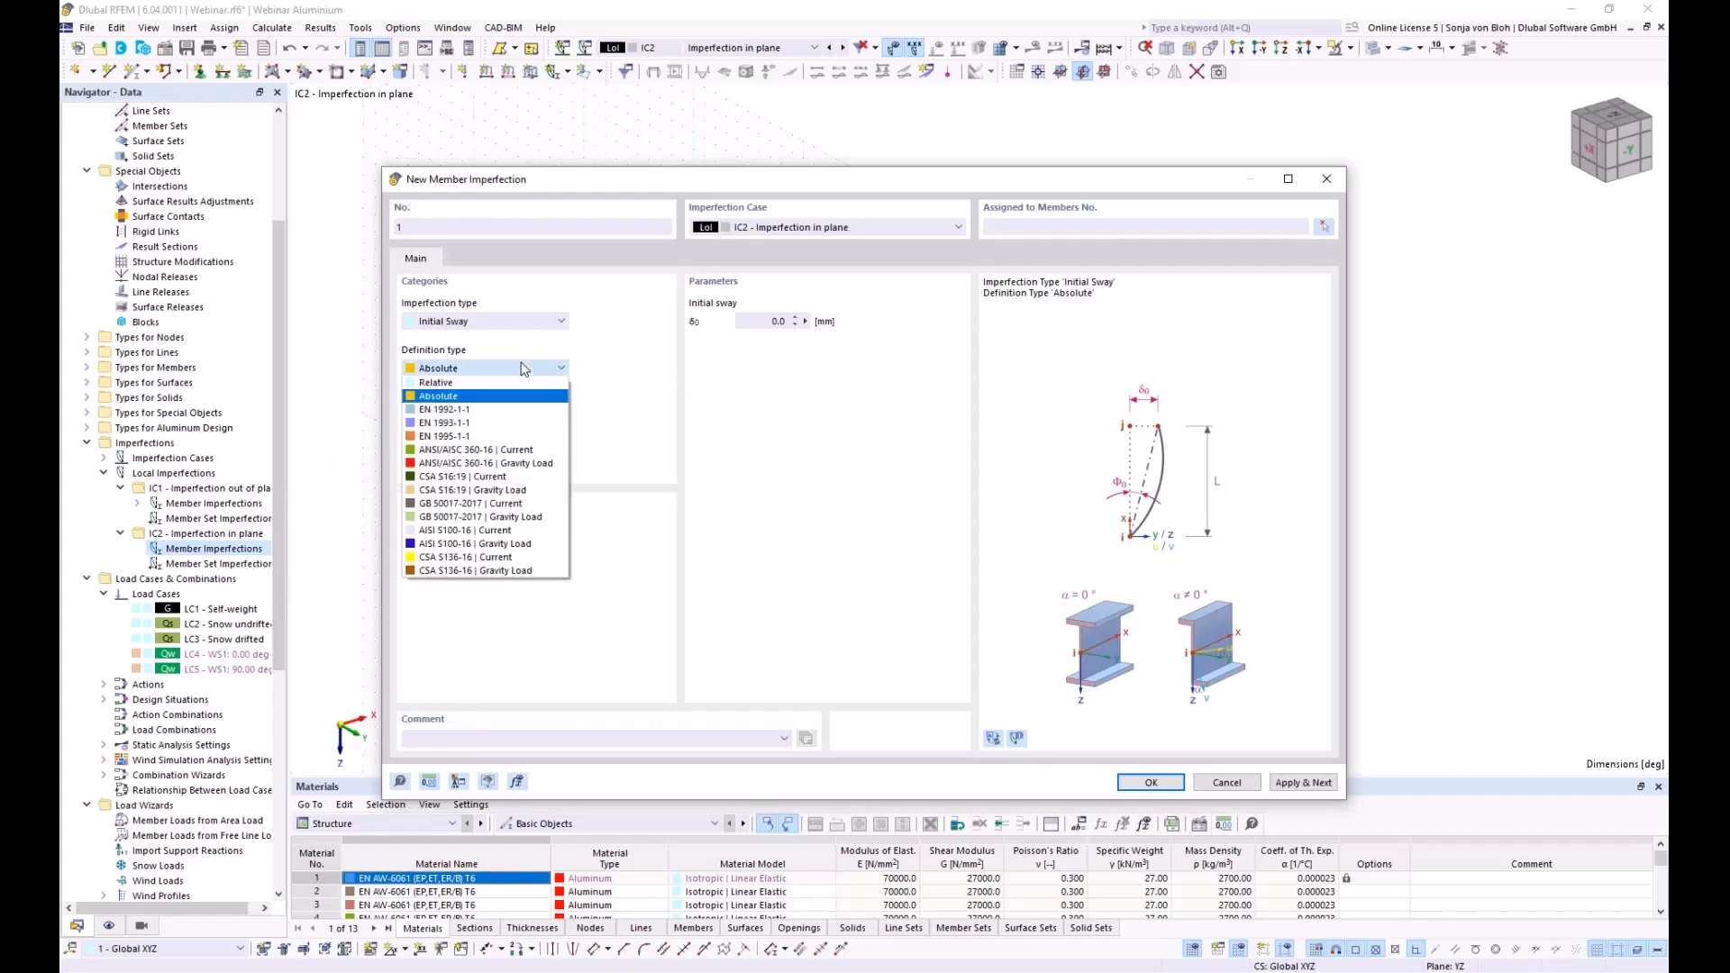
pyautogui.click(478, 389)
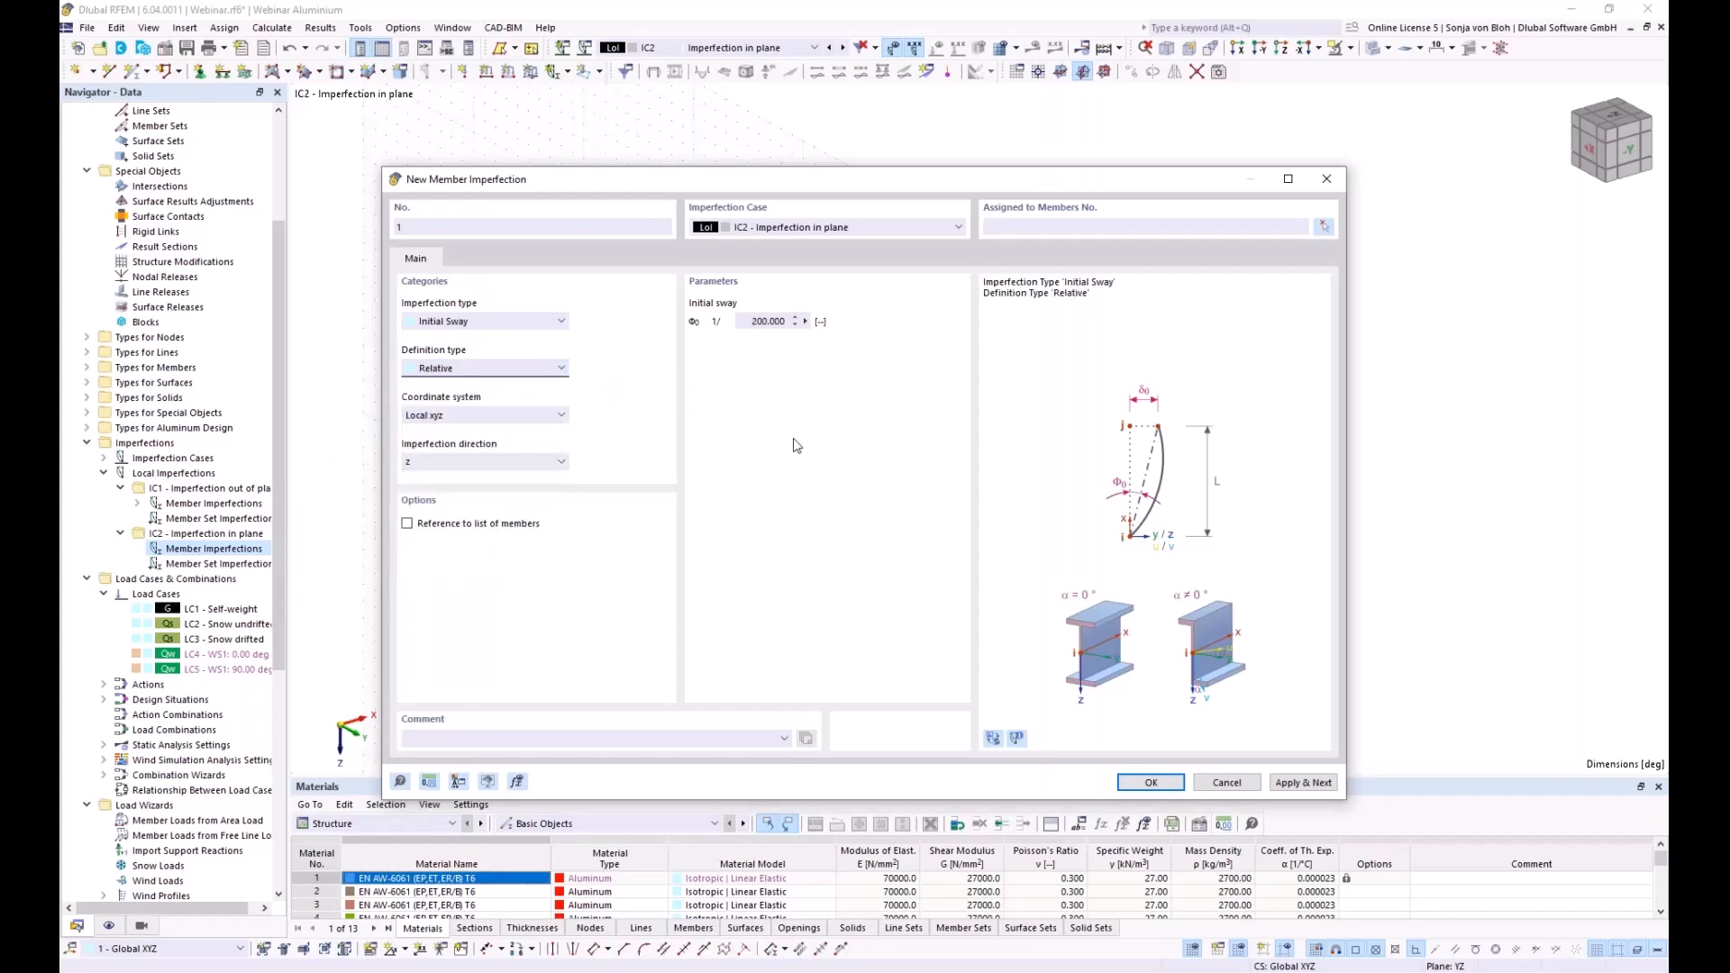
pyautogui.click(766, 322)
pyautogui.write('234')
pyautogui.click(476, 417)
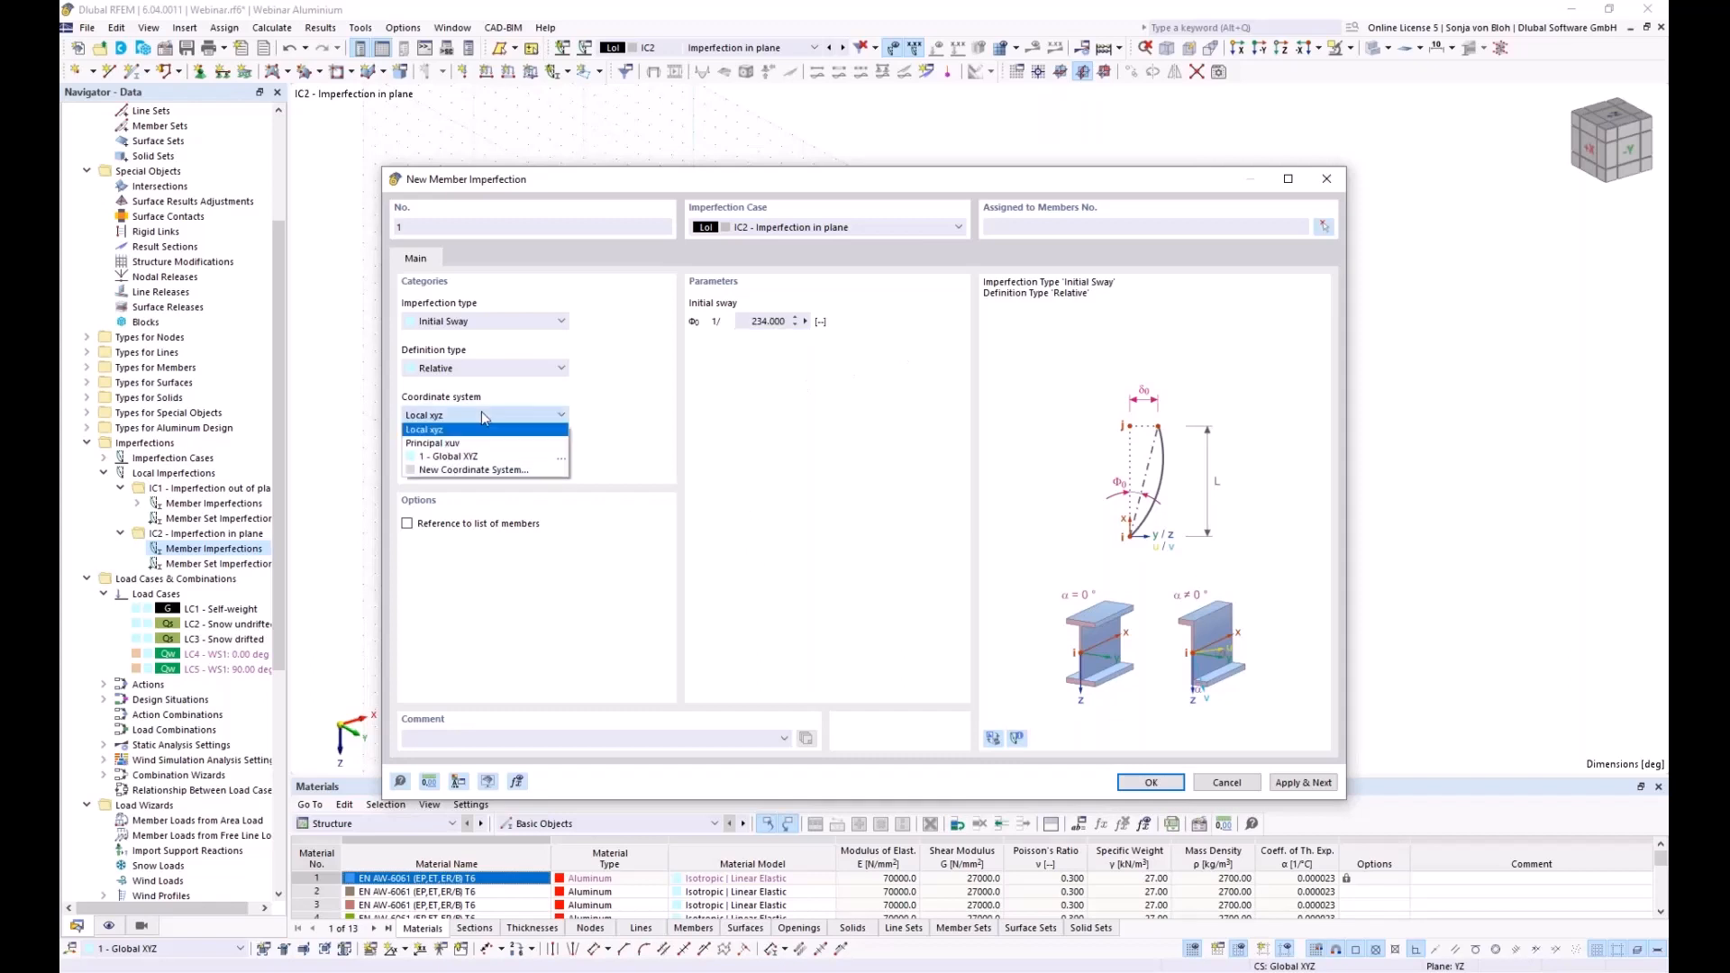
pyautogui.click(466, 457)
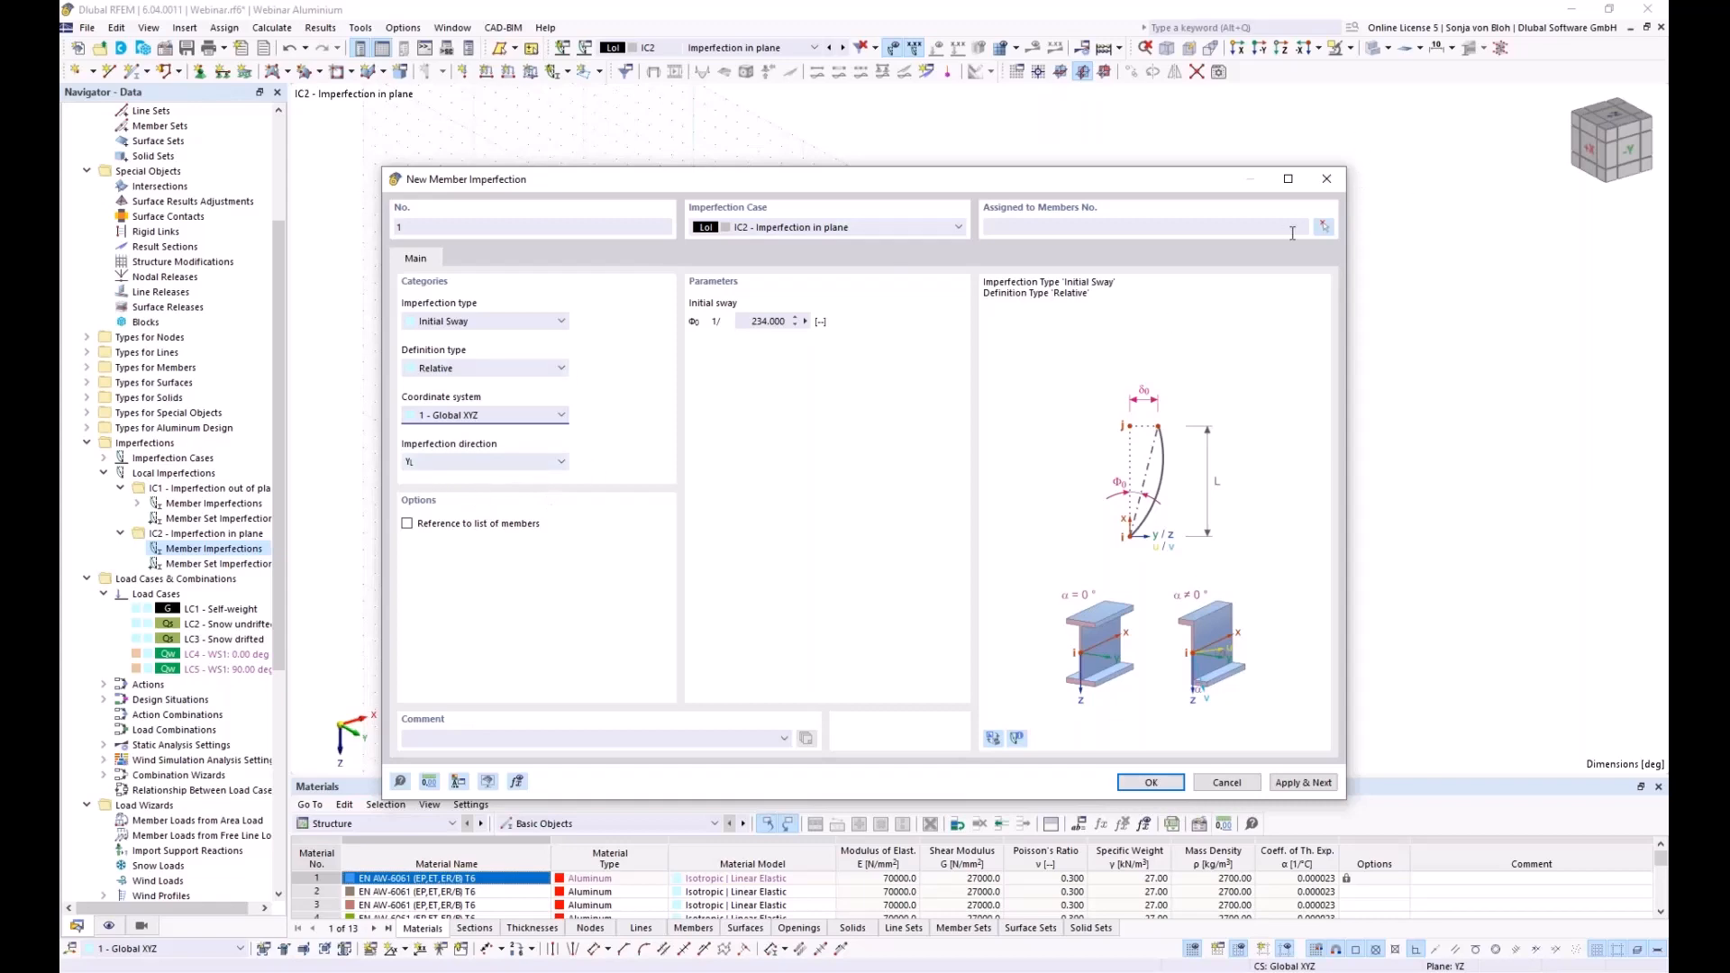
# Assign the 1/234 sway to columns 126, 128, 131 and 133 and apply it
pyautogui.click(1323, 226)
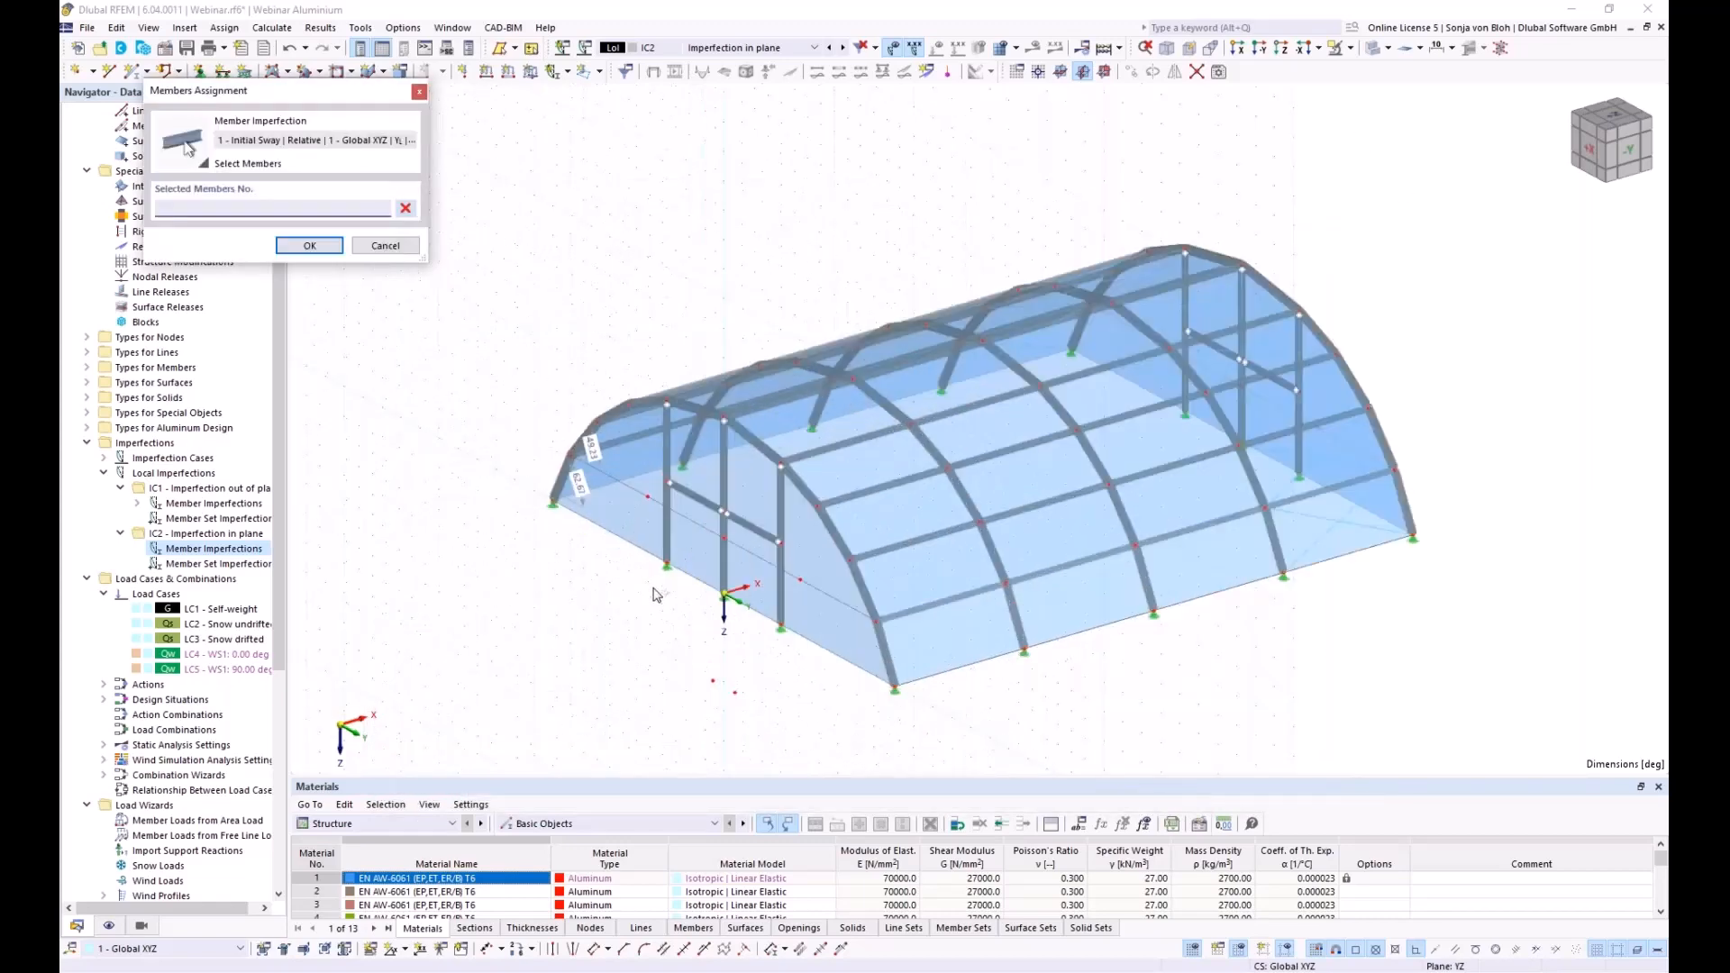
pyautogui.scroll(2, 657, 595)
pyautogui.click(669, 540)
pyautogui.click(806, 558)
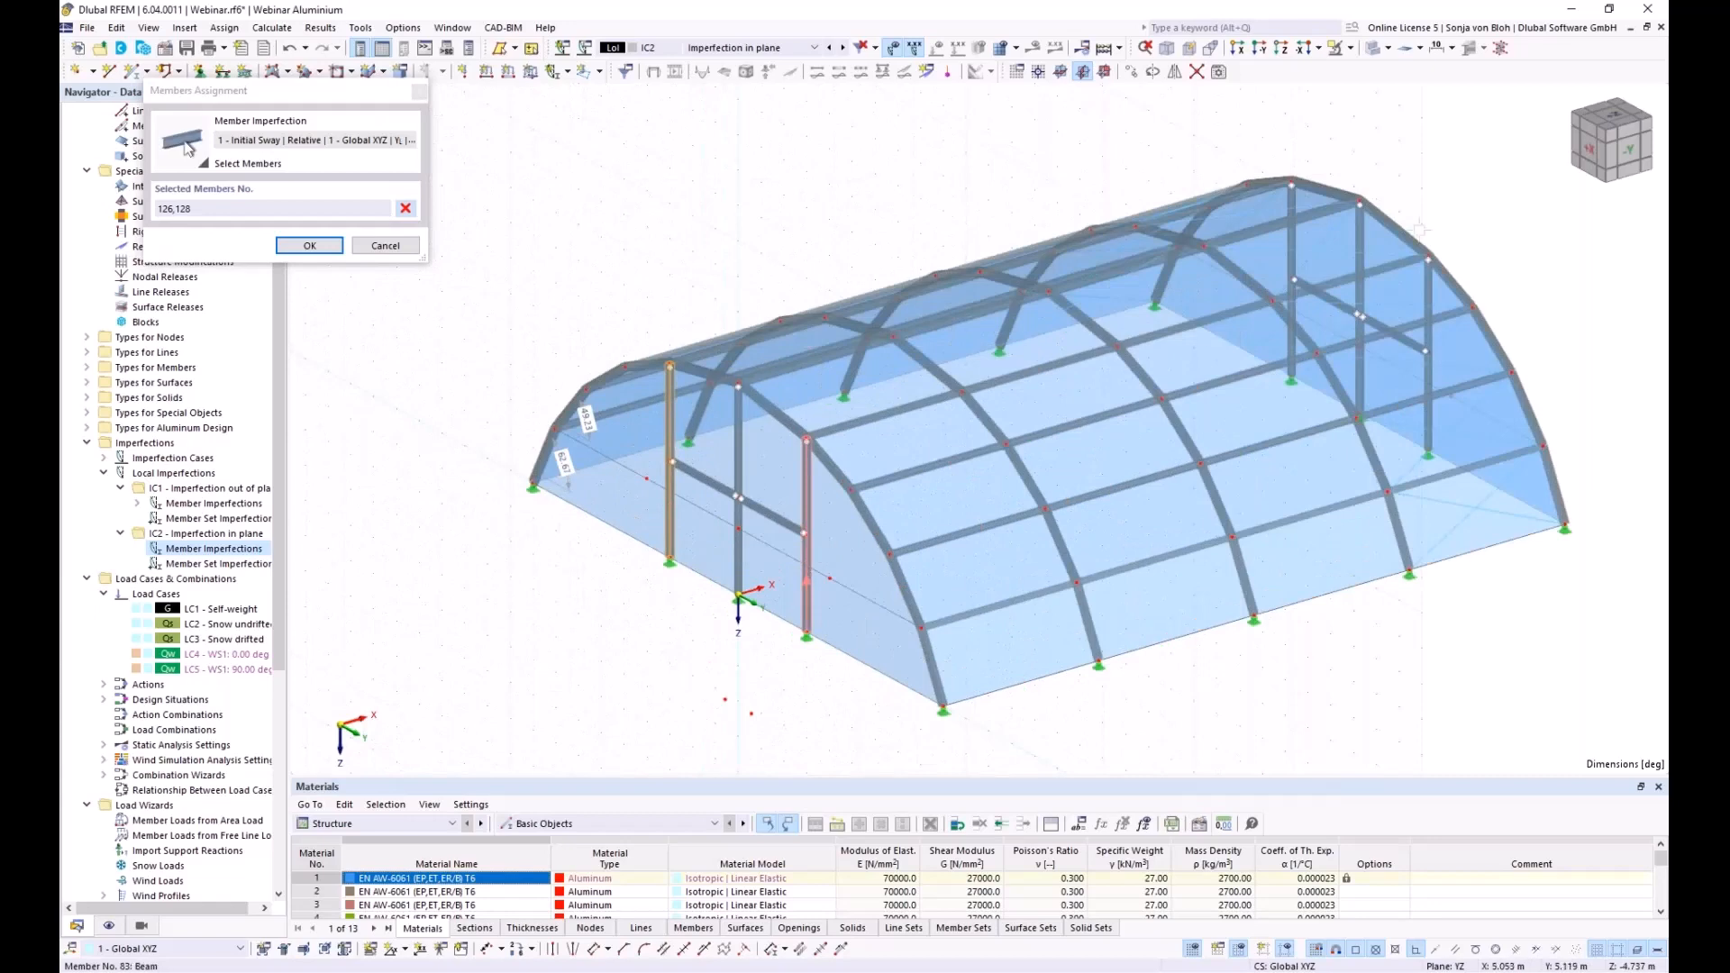
pyautogui.click(1292, 270)
pyautogui.click(1427, 341)
pyautogui.click(301, 250)
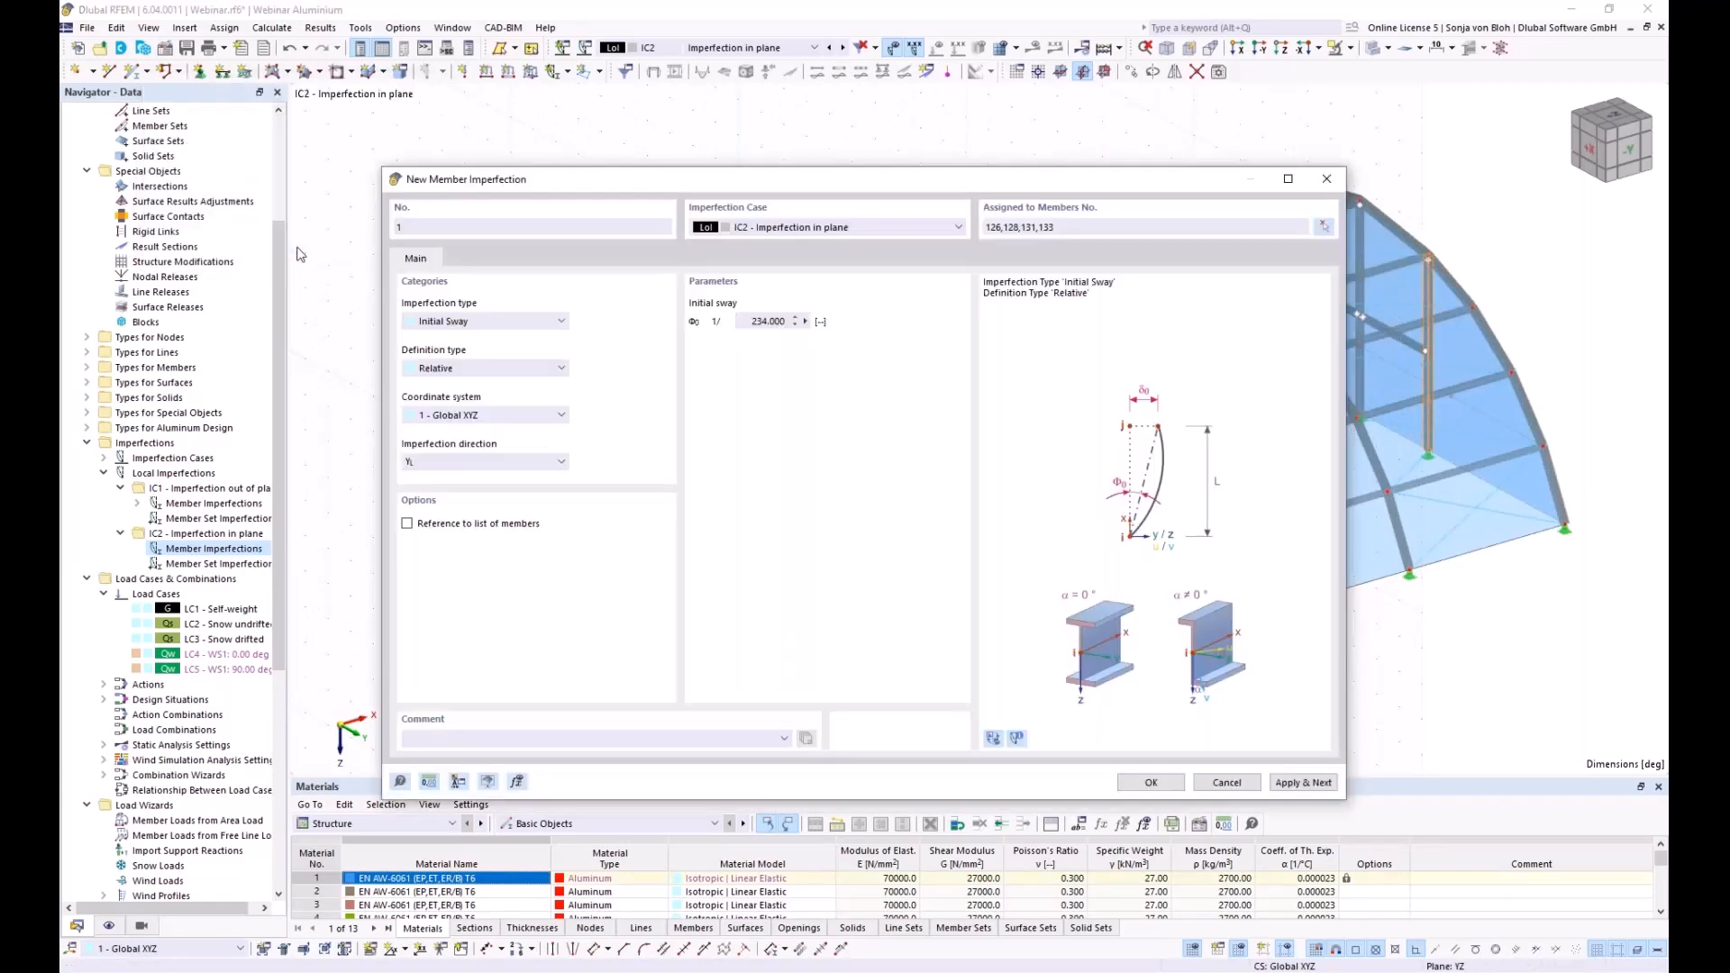
pyautogui.click(1304, 782)
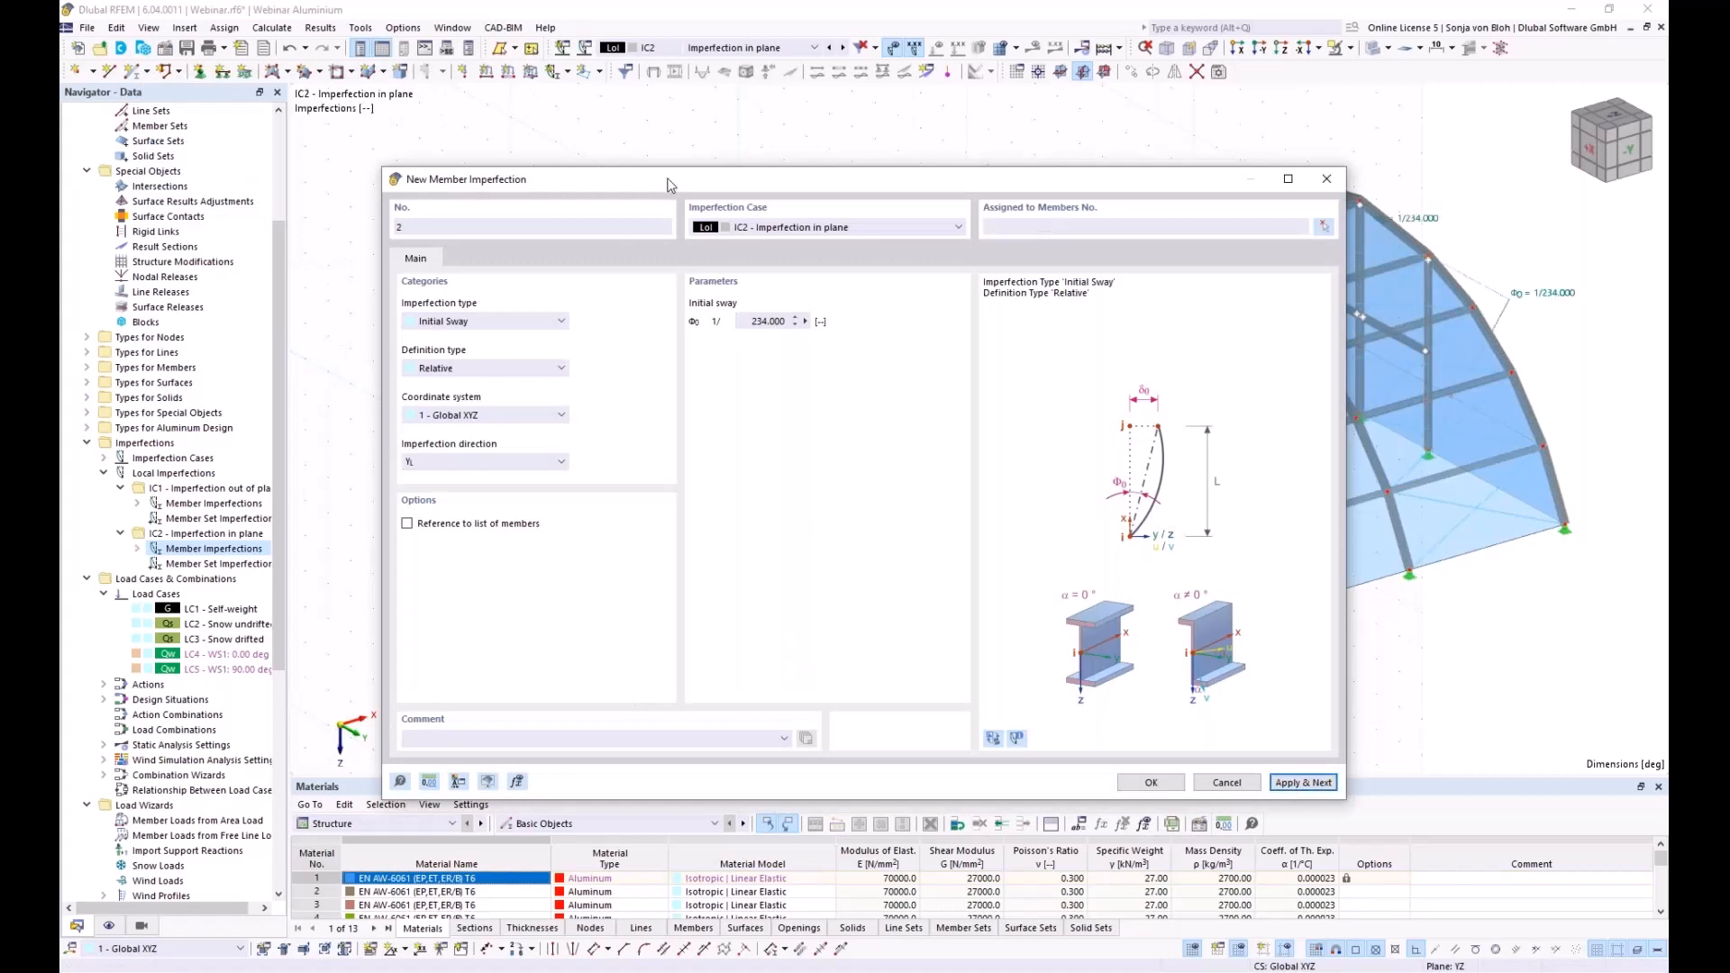
# Give IC2 imperfection 2 a relative 1/245 sway in YL on columns 127 and 132
pyautogui.click(738, 321)
pyautogui.write('245')
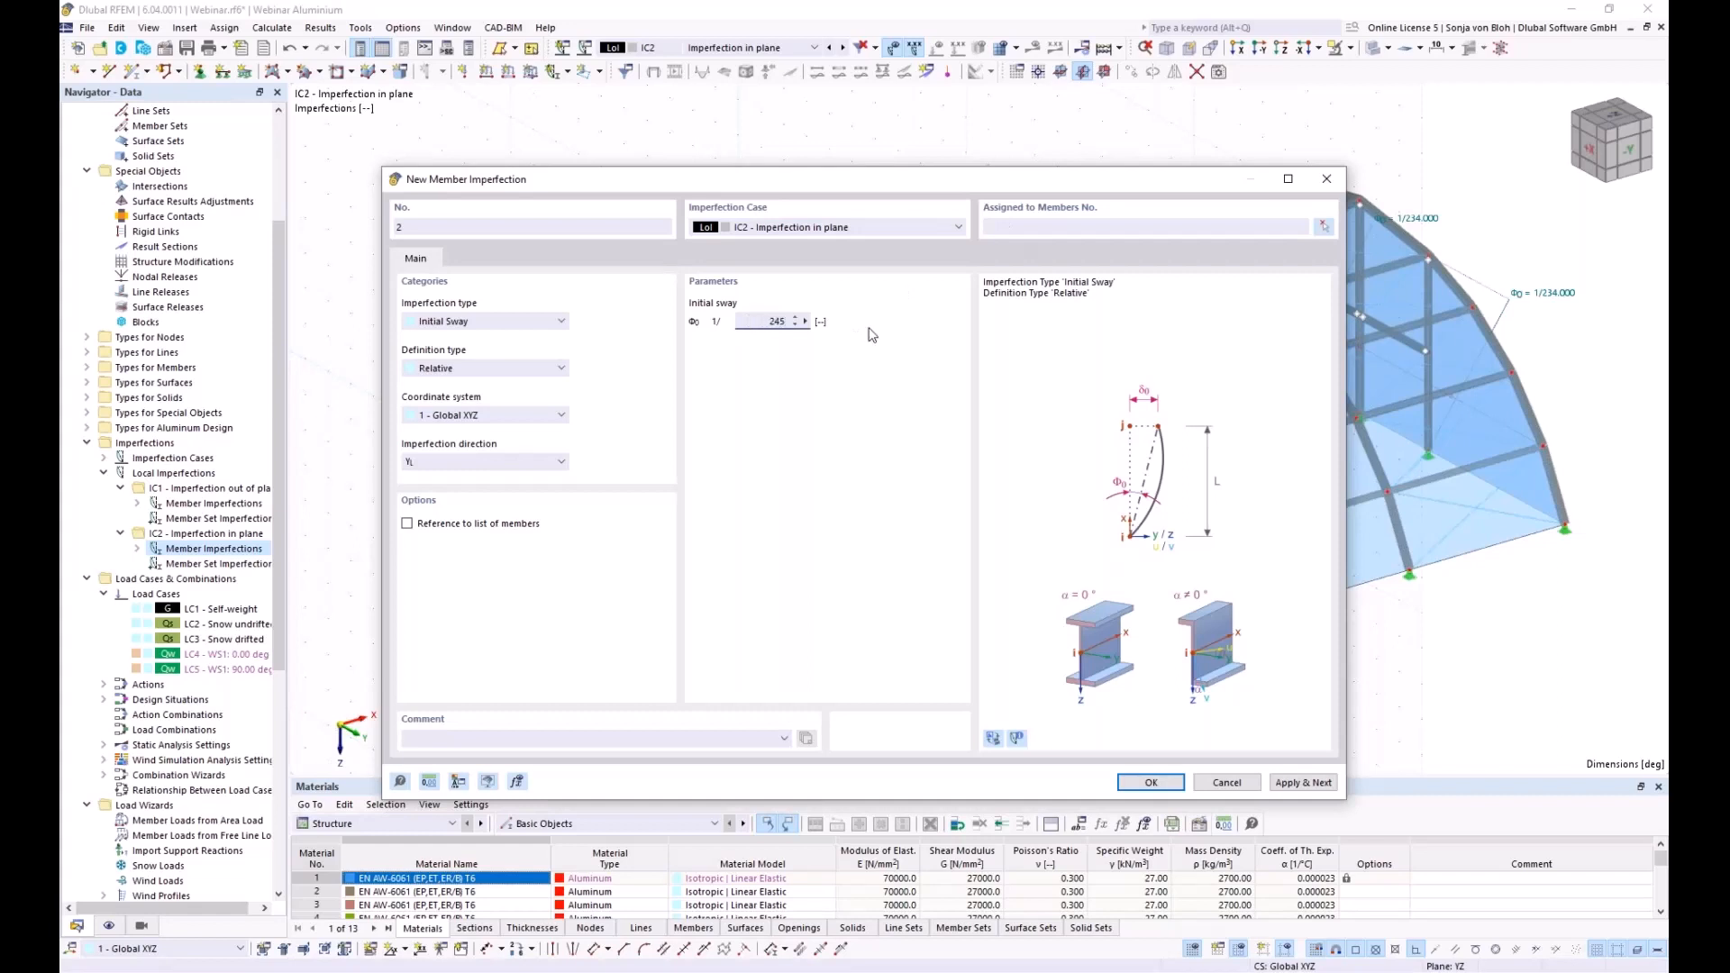
pyautogui.click(1325, 226)
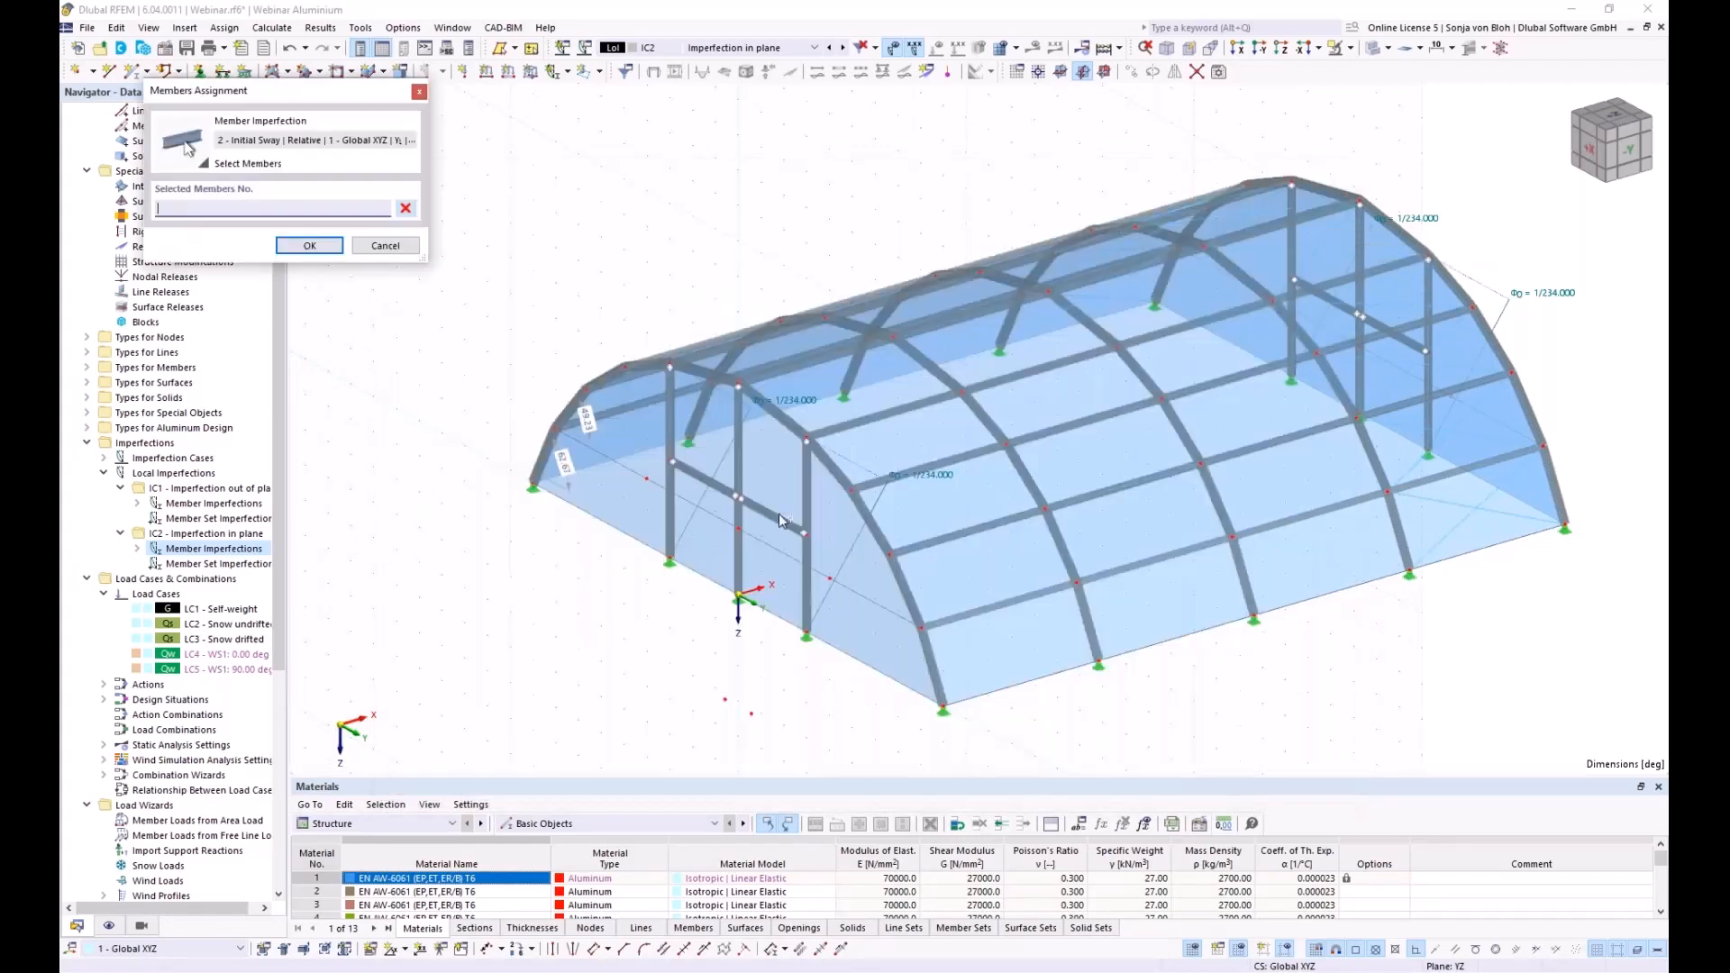
pyautogui.click(737, 536)
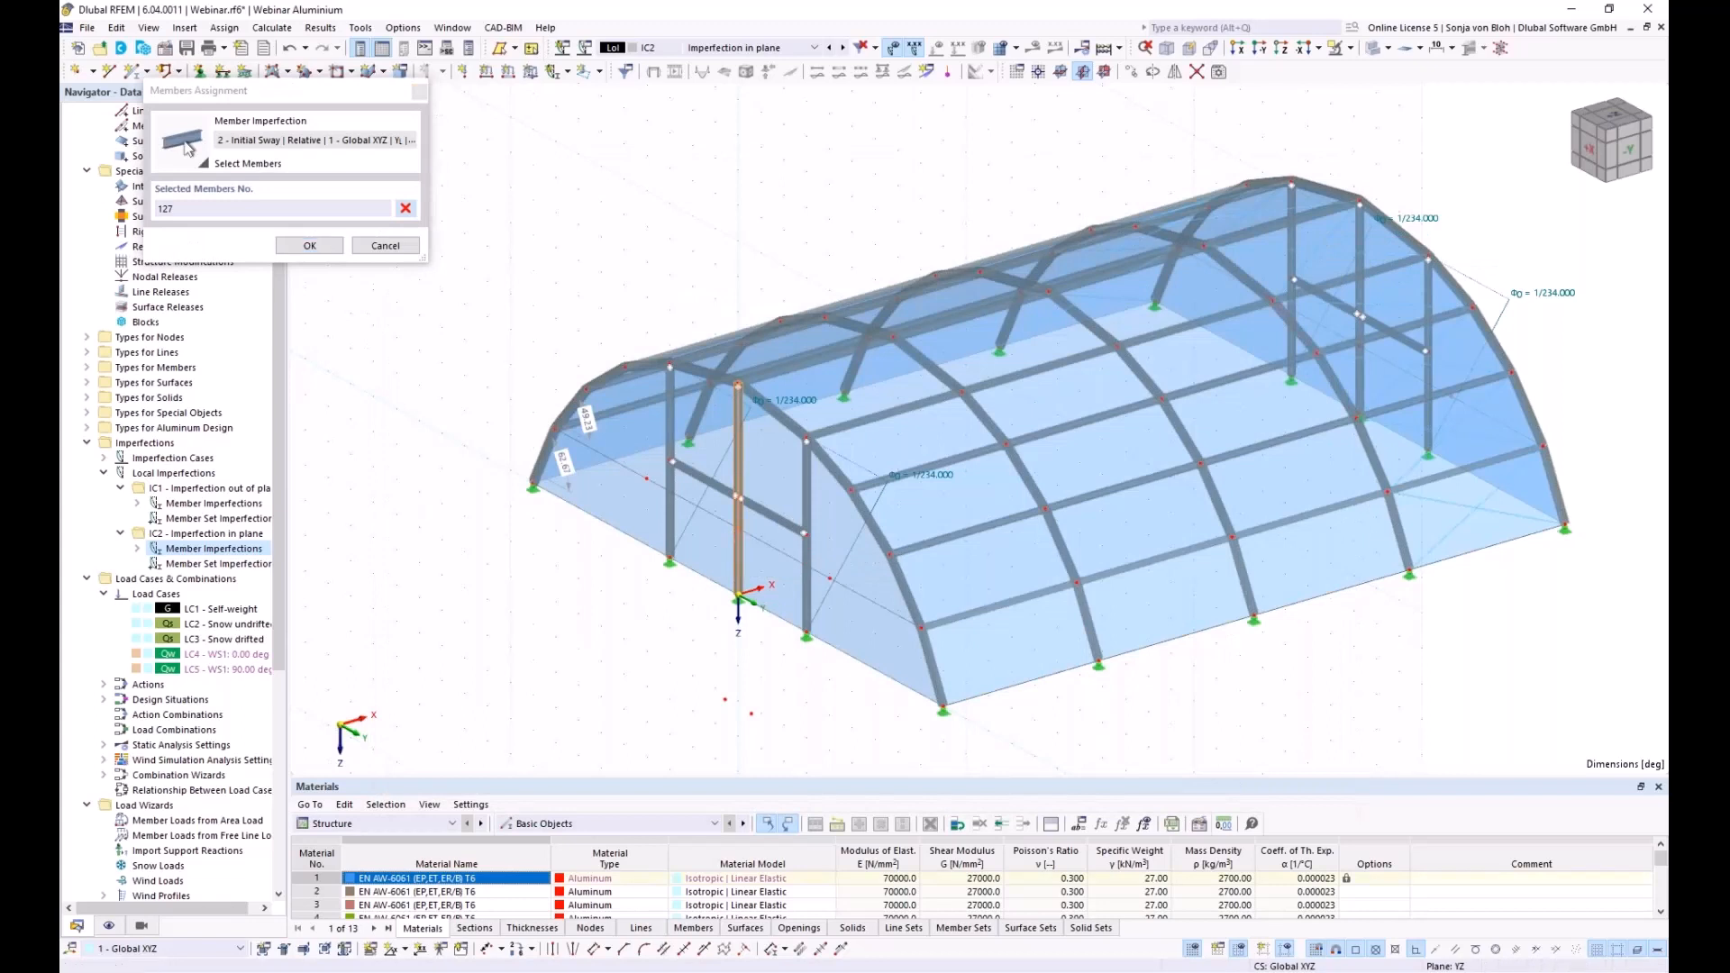
pyautogui.click(1361, 237)
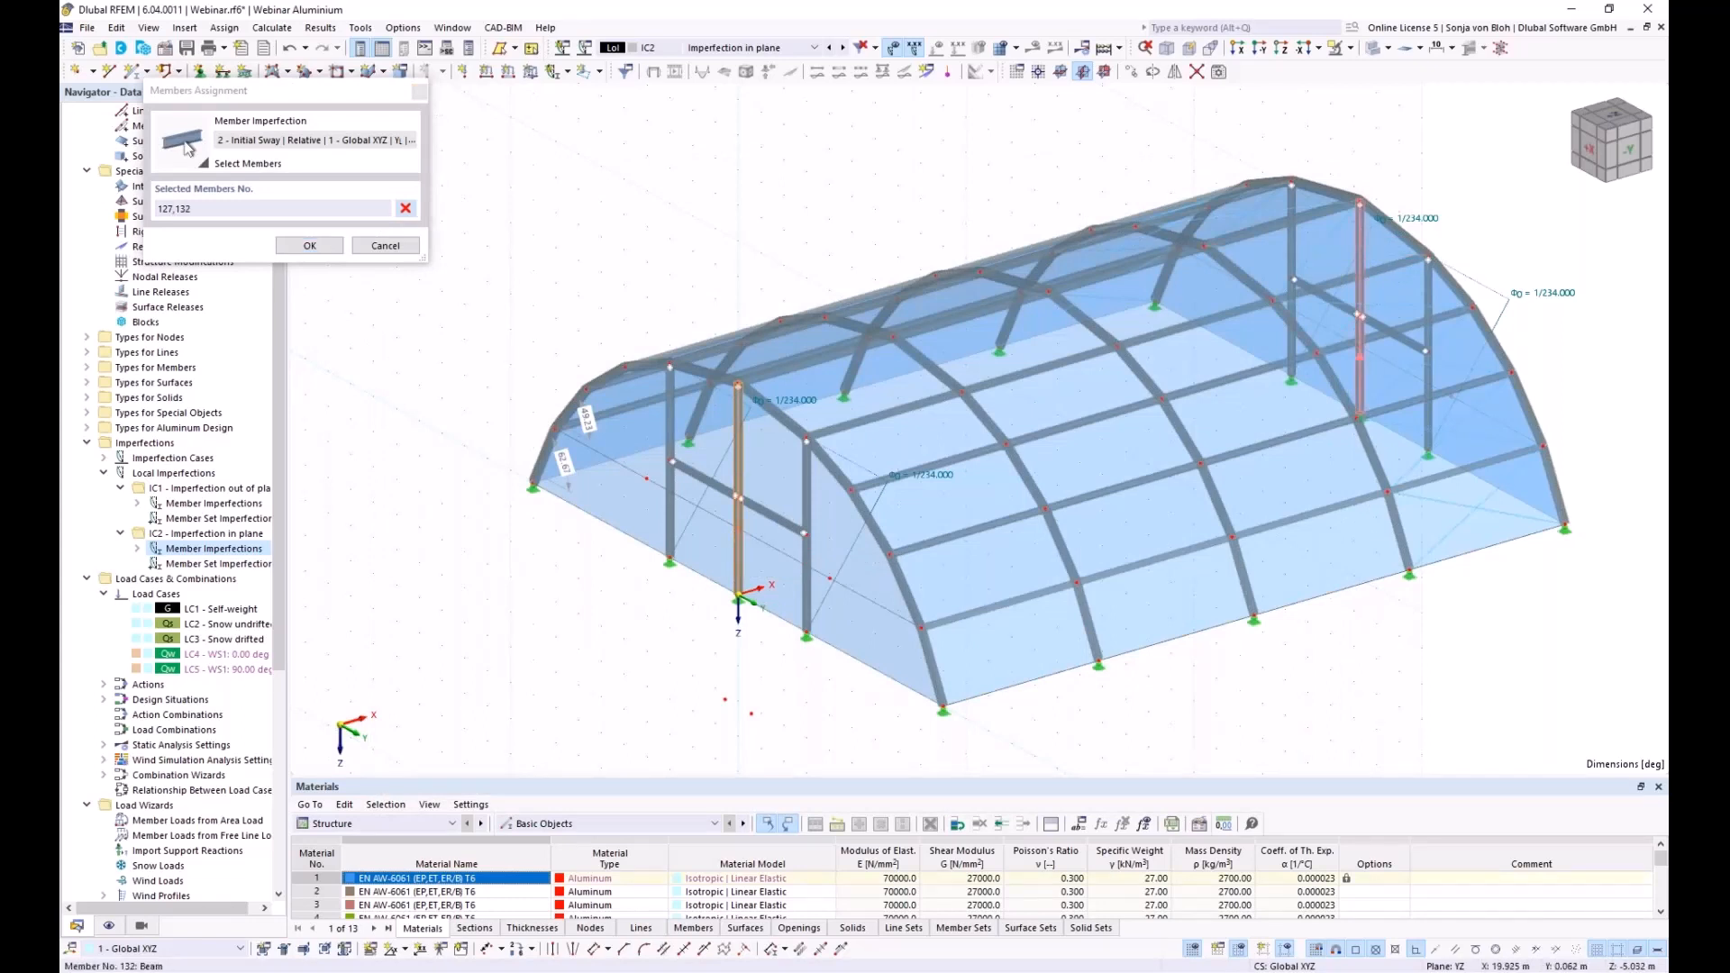
pyautogui.click(308, 245)
pyautogui.click(1303, 782)
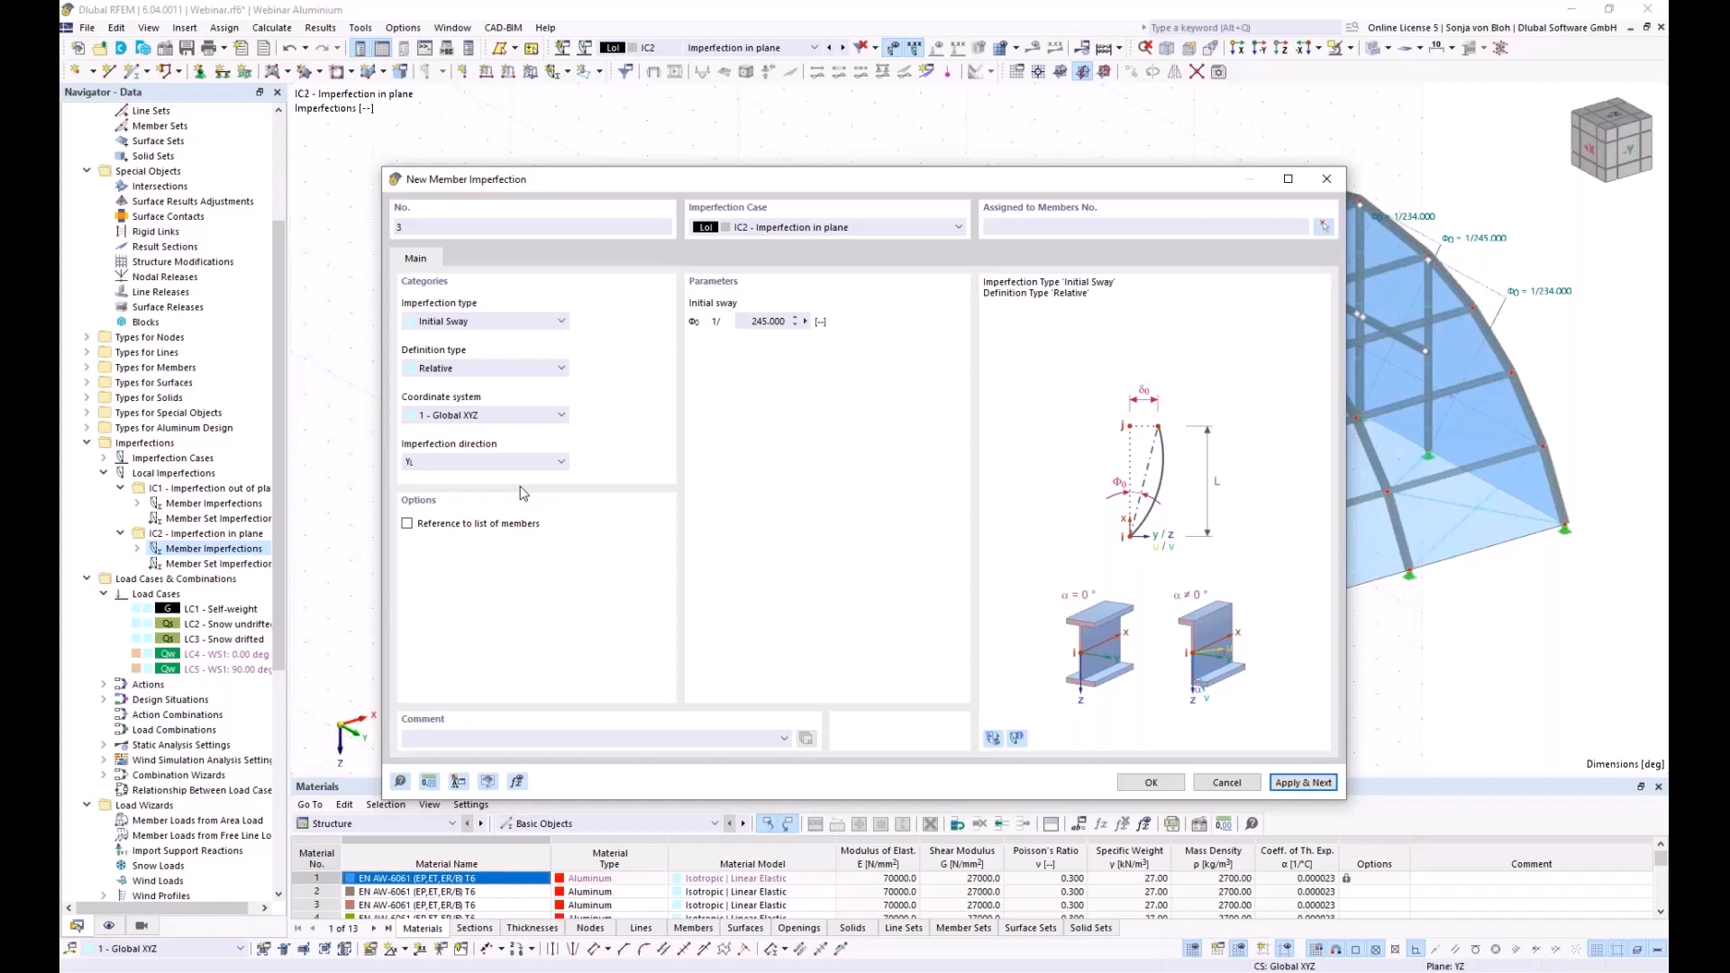
# Make imperfection 3 a Manually - Absolute initial bow of 47 mm in local xyz axes
pyautogui.click(494, 322)
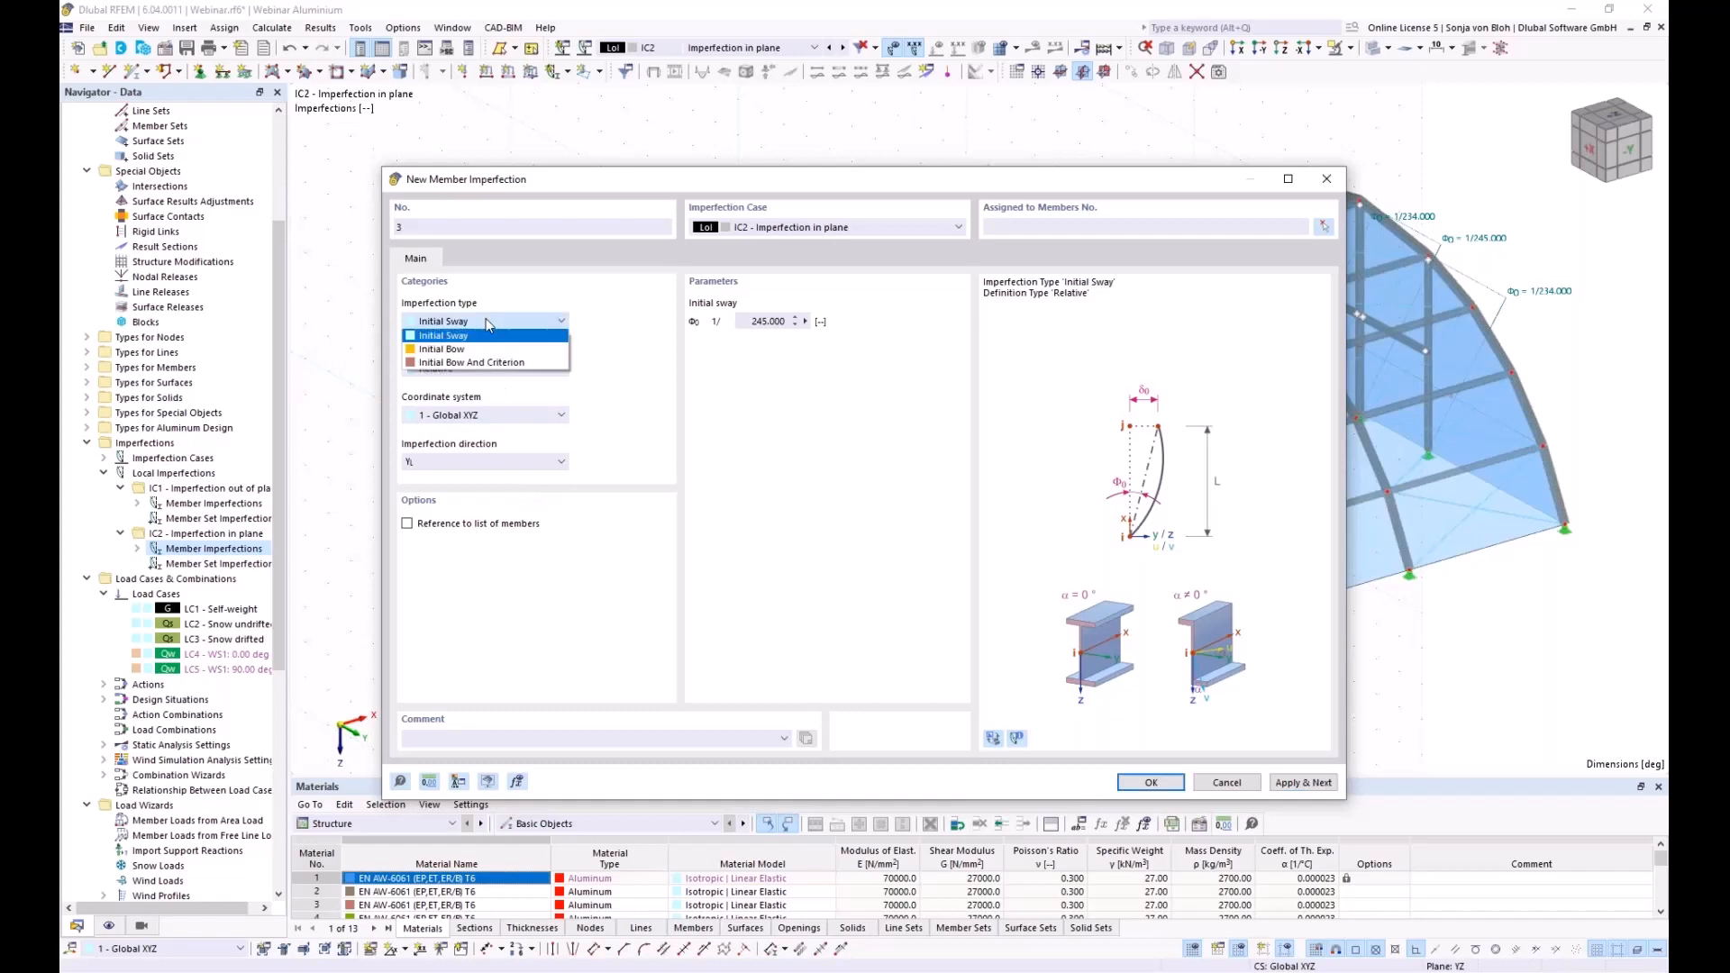
pyautogui.click(446, 350)
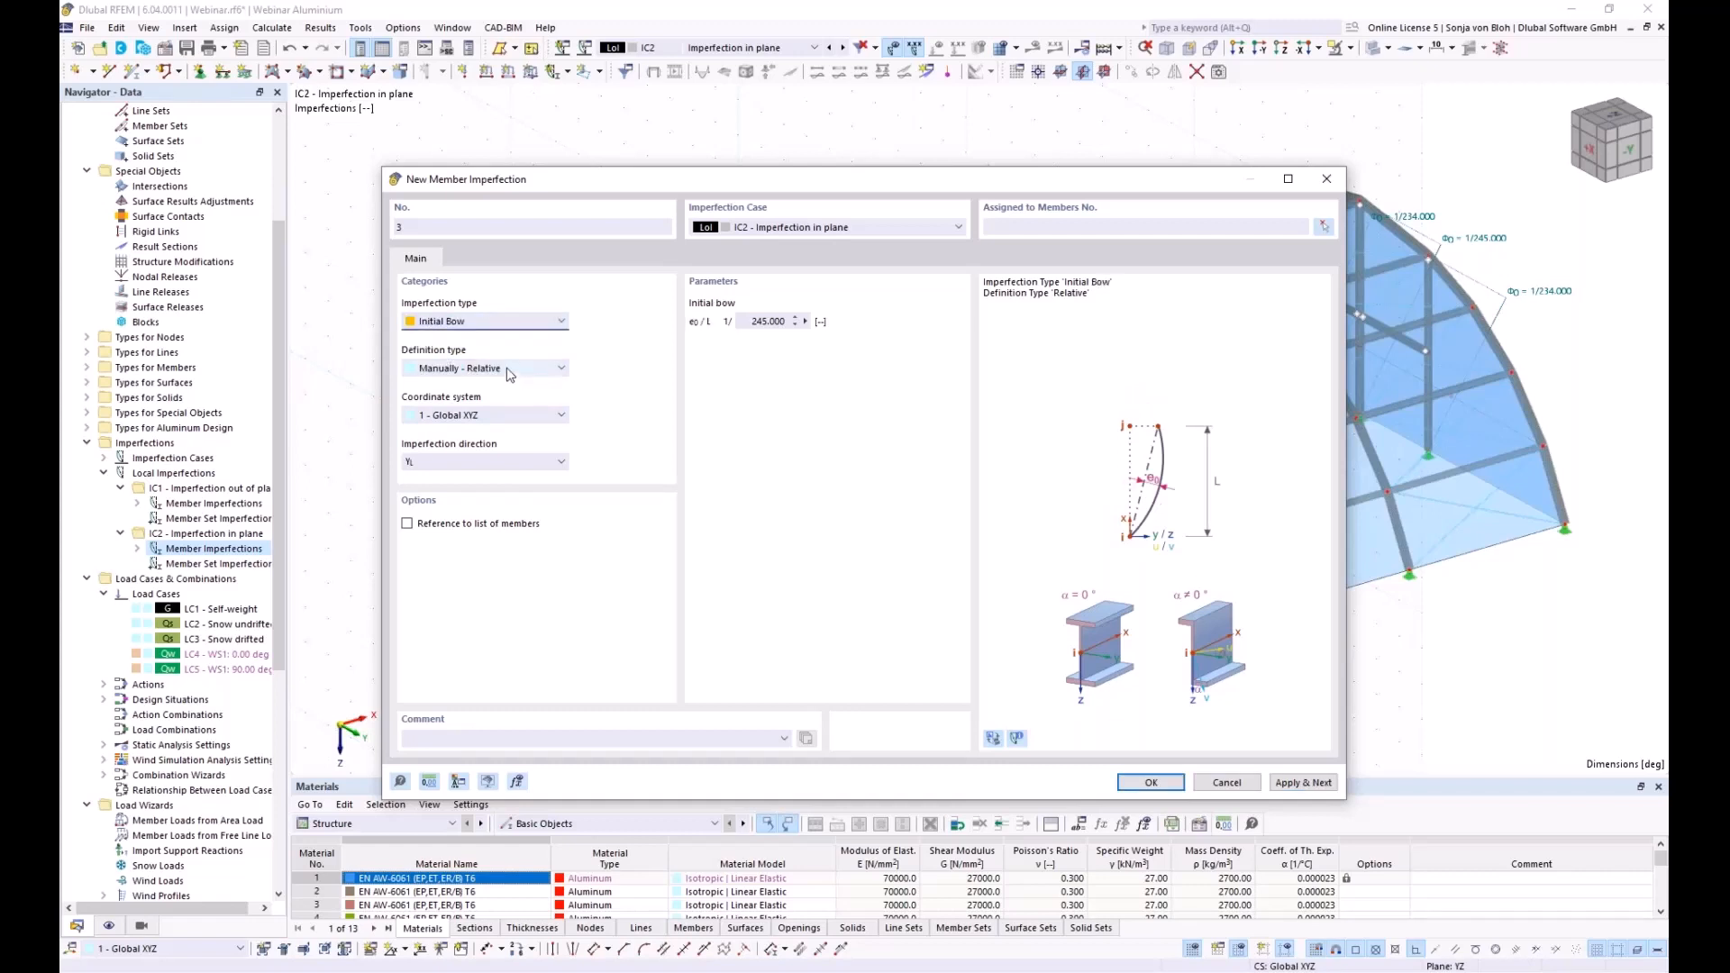
pyautogui.click(472, 369)
pyautogui.click(469, 395)
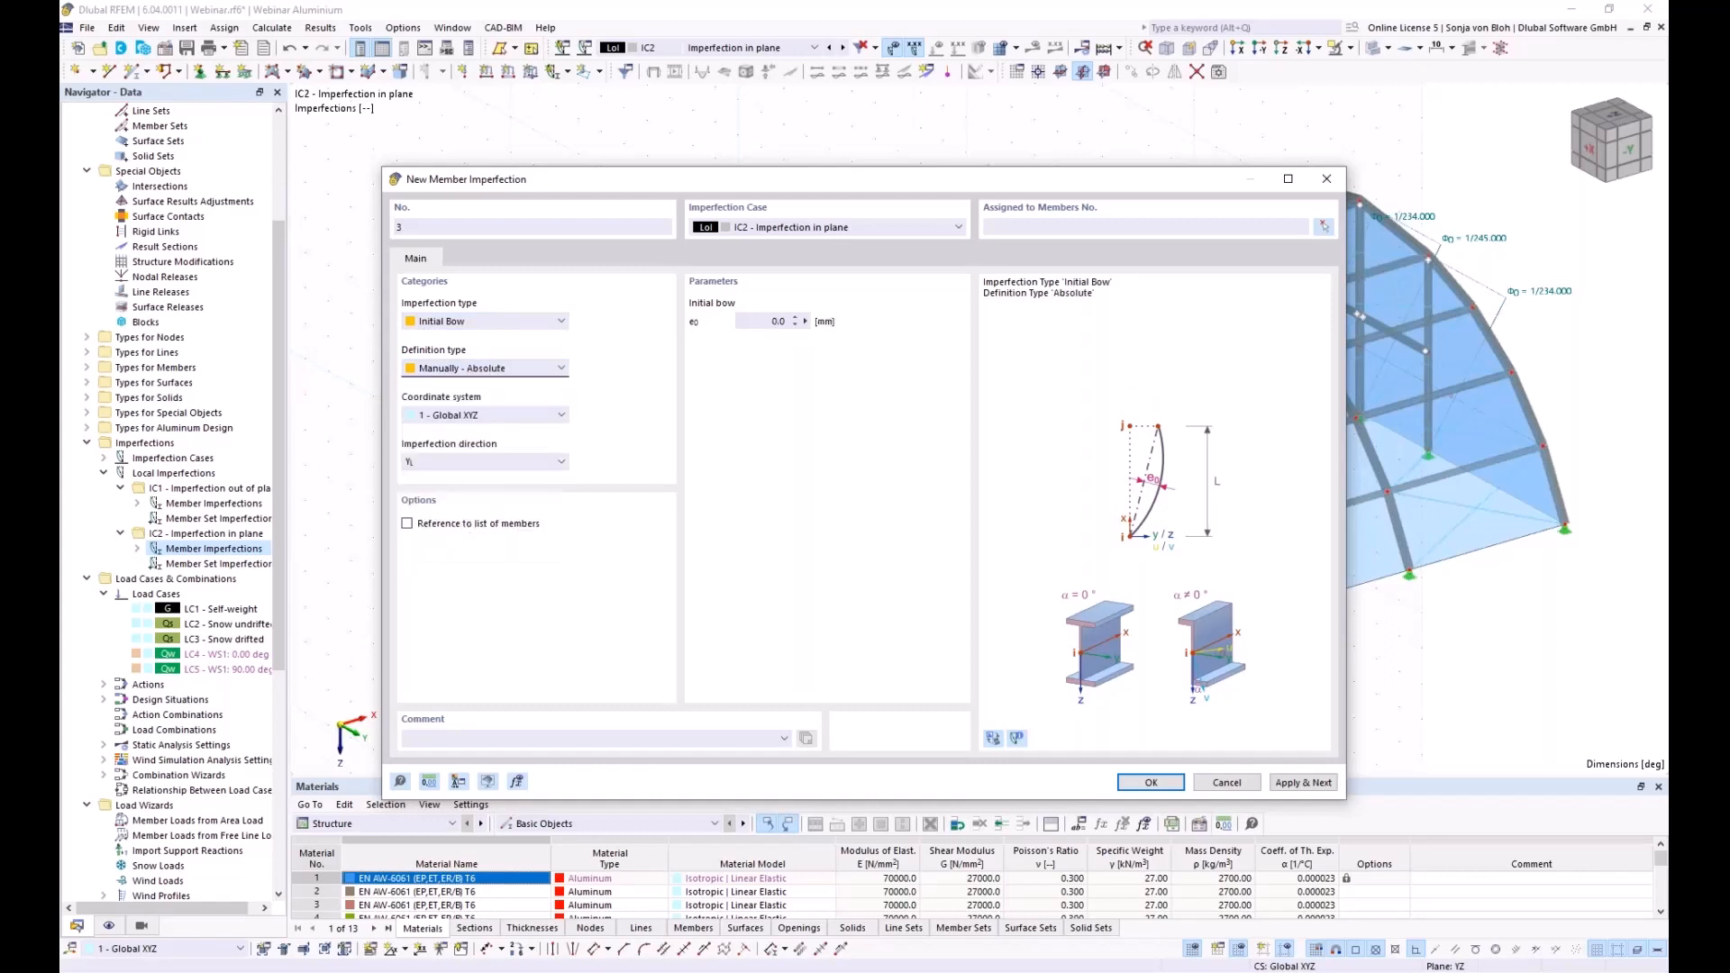
pyautogui.click(776, 322)
pyautogui.write('47')
pyautogui.click(535, 416)
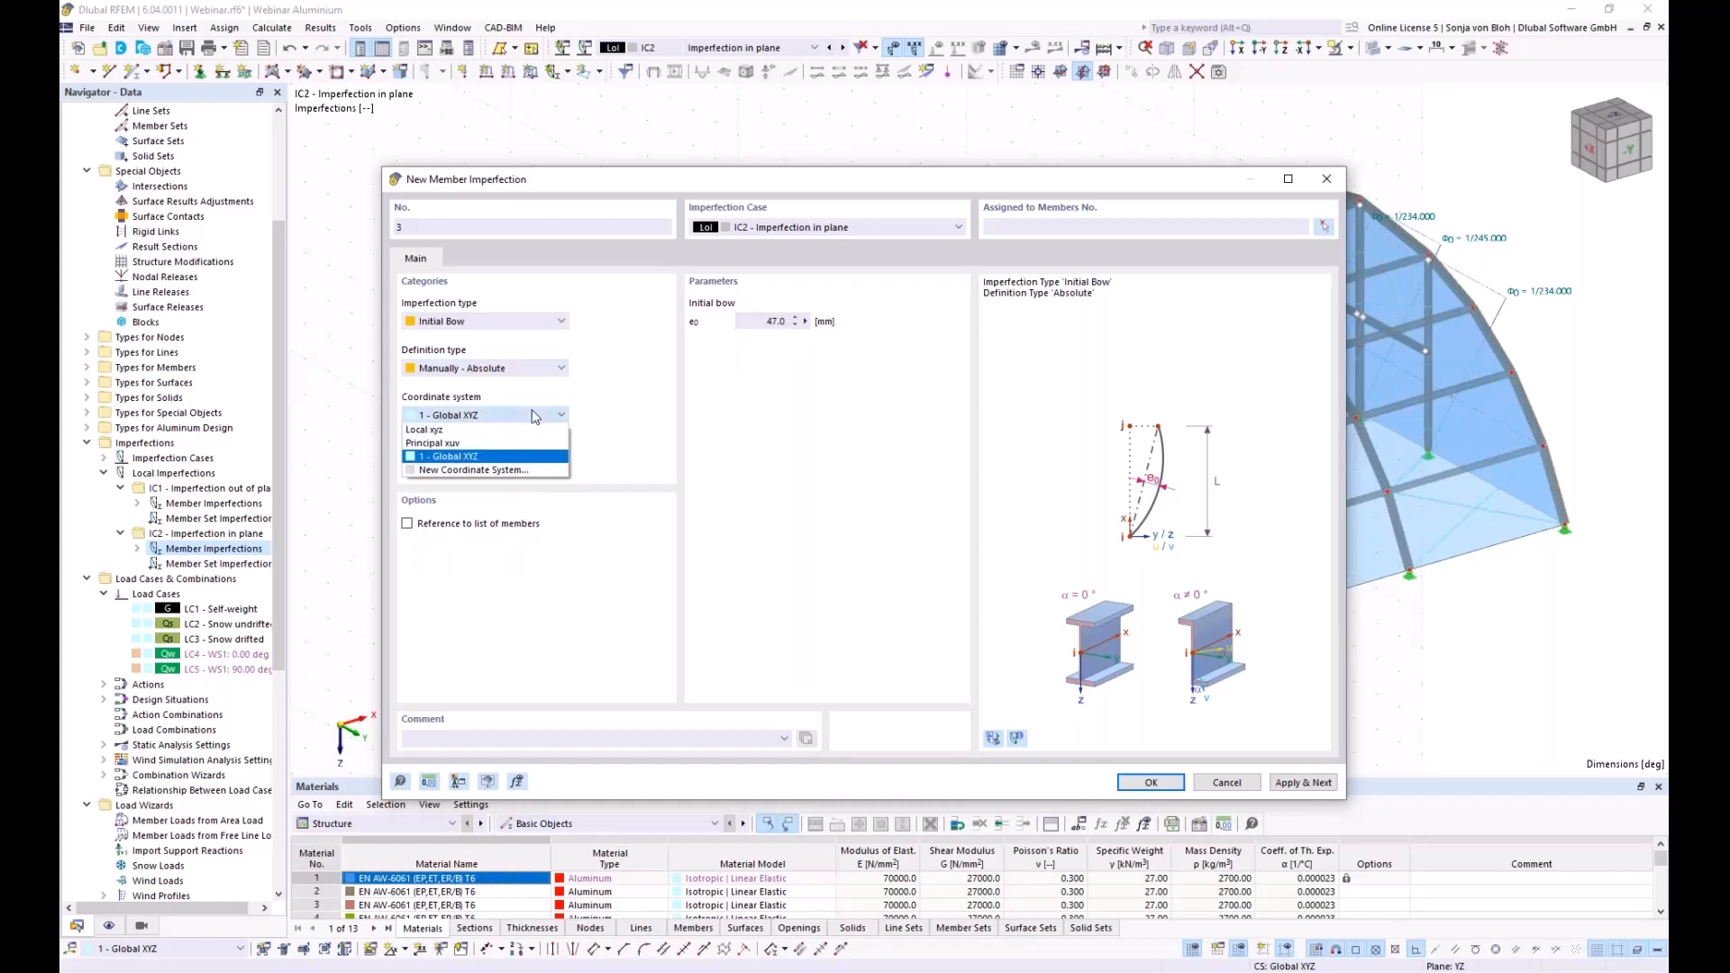
pyautogui.click(441, 430)
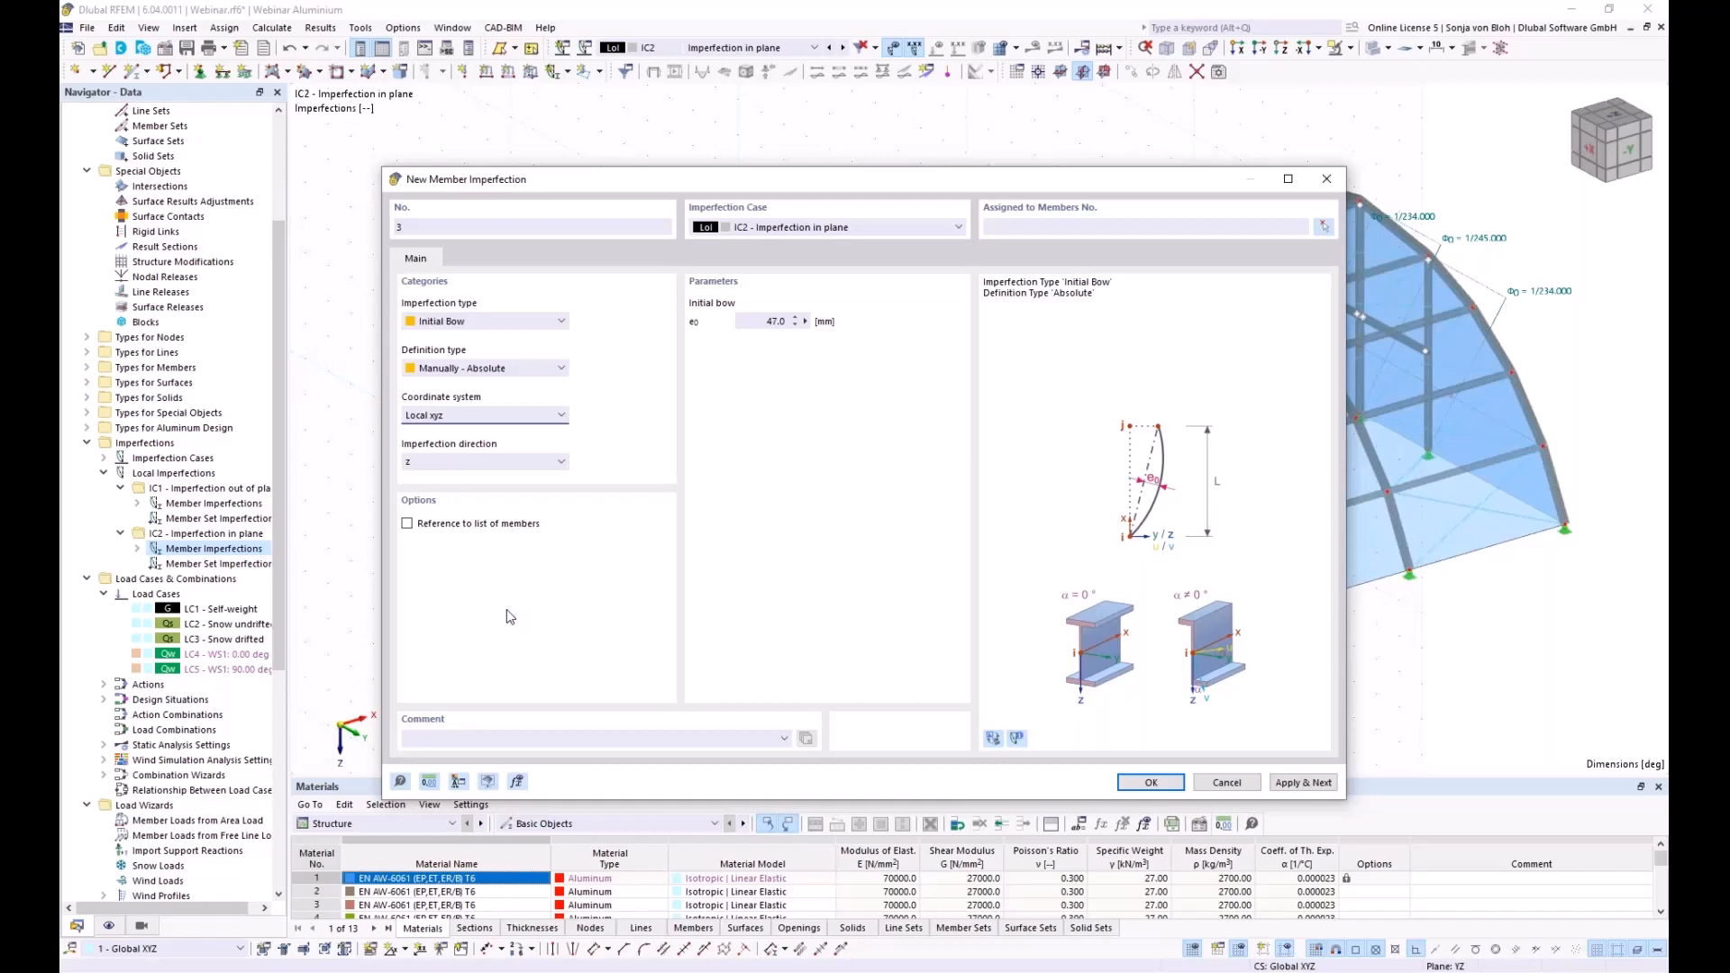
# Assign the 47 mm bow to members 1-5, apply it, and set imperfection 4's direction to -z
pyautogui.click(407, 523)
pyautogui.click(1323, 228)
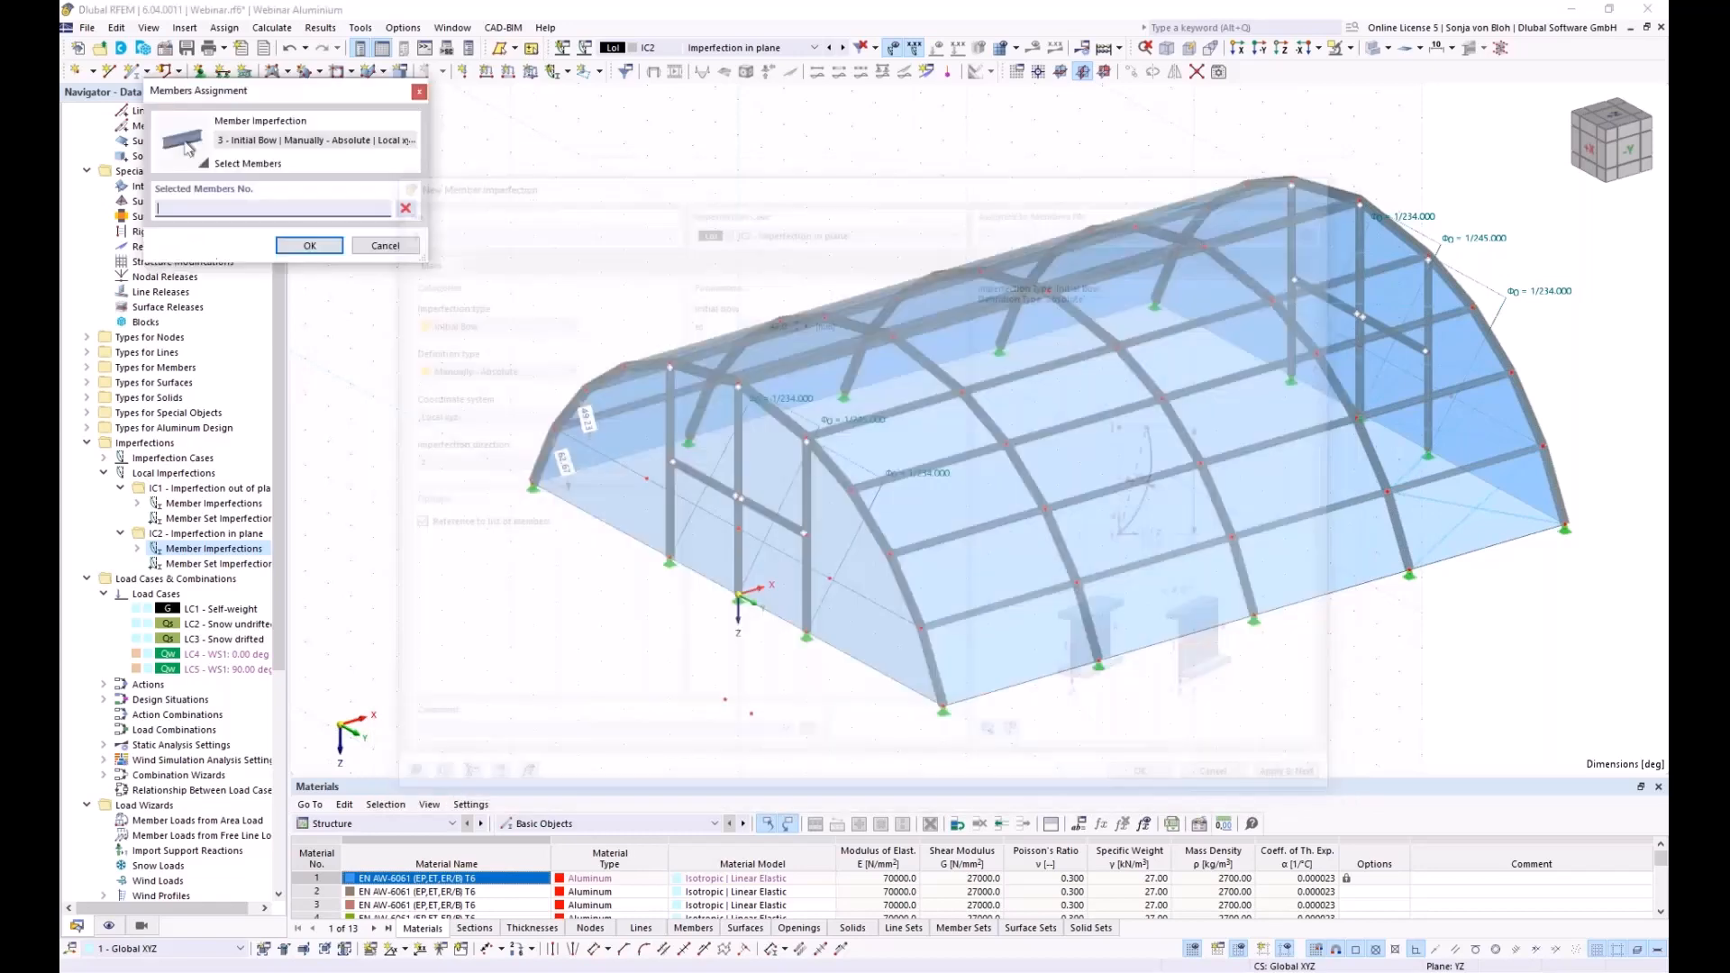
pyautogui.scroll(5, 703, 637)
pyautogui.keyDown('ctrl'); pyautogui.moveTo(811, 585); pyautogui.dragTo(703, 637, button='middle'); pyautogui.keyUp('ctrl')
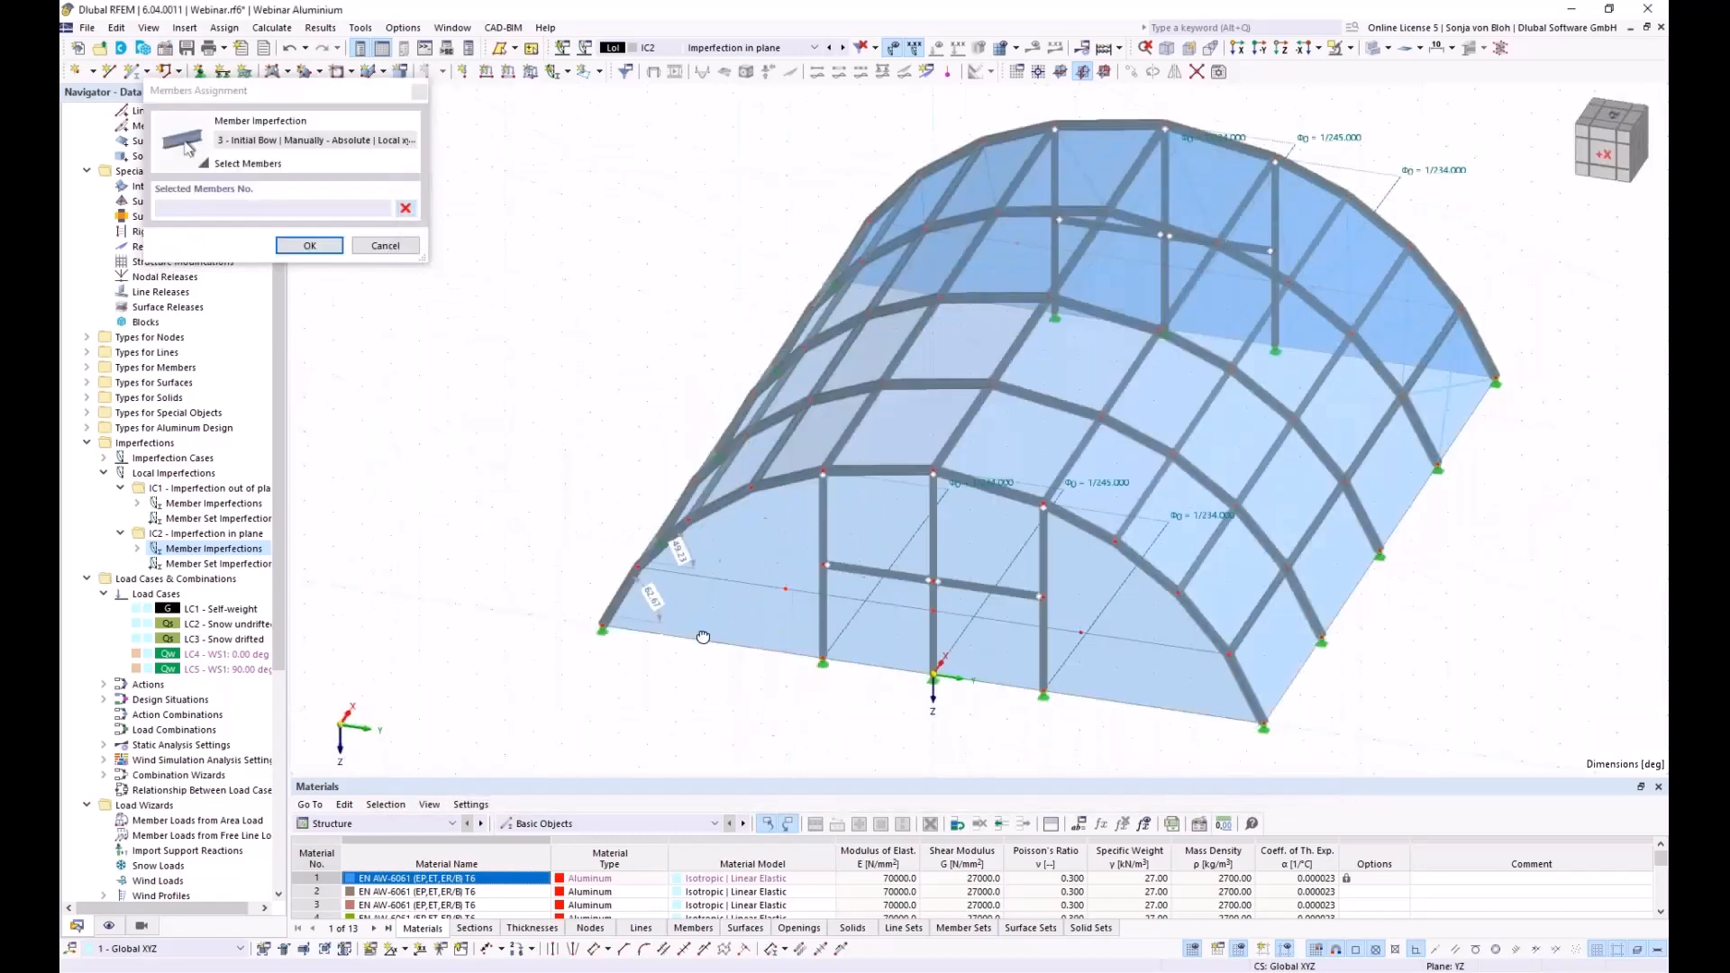
pyautogui.click(618, 580)
pyautogui.click(662, 536)
pyautogui.click(719, 493)
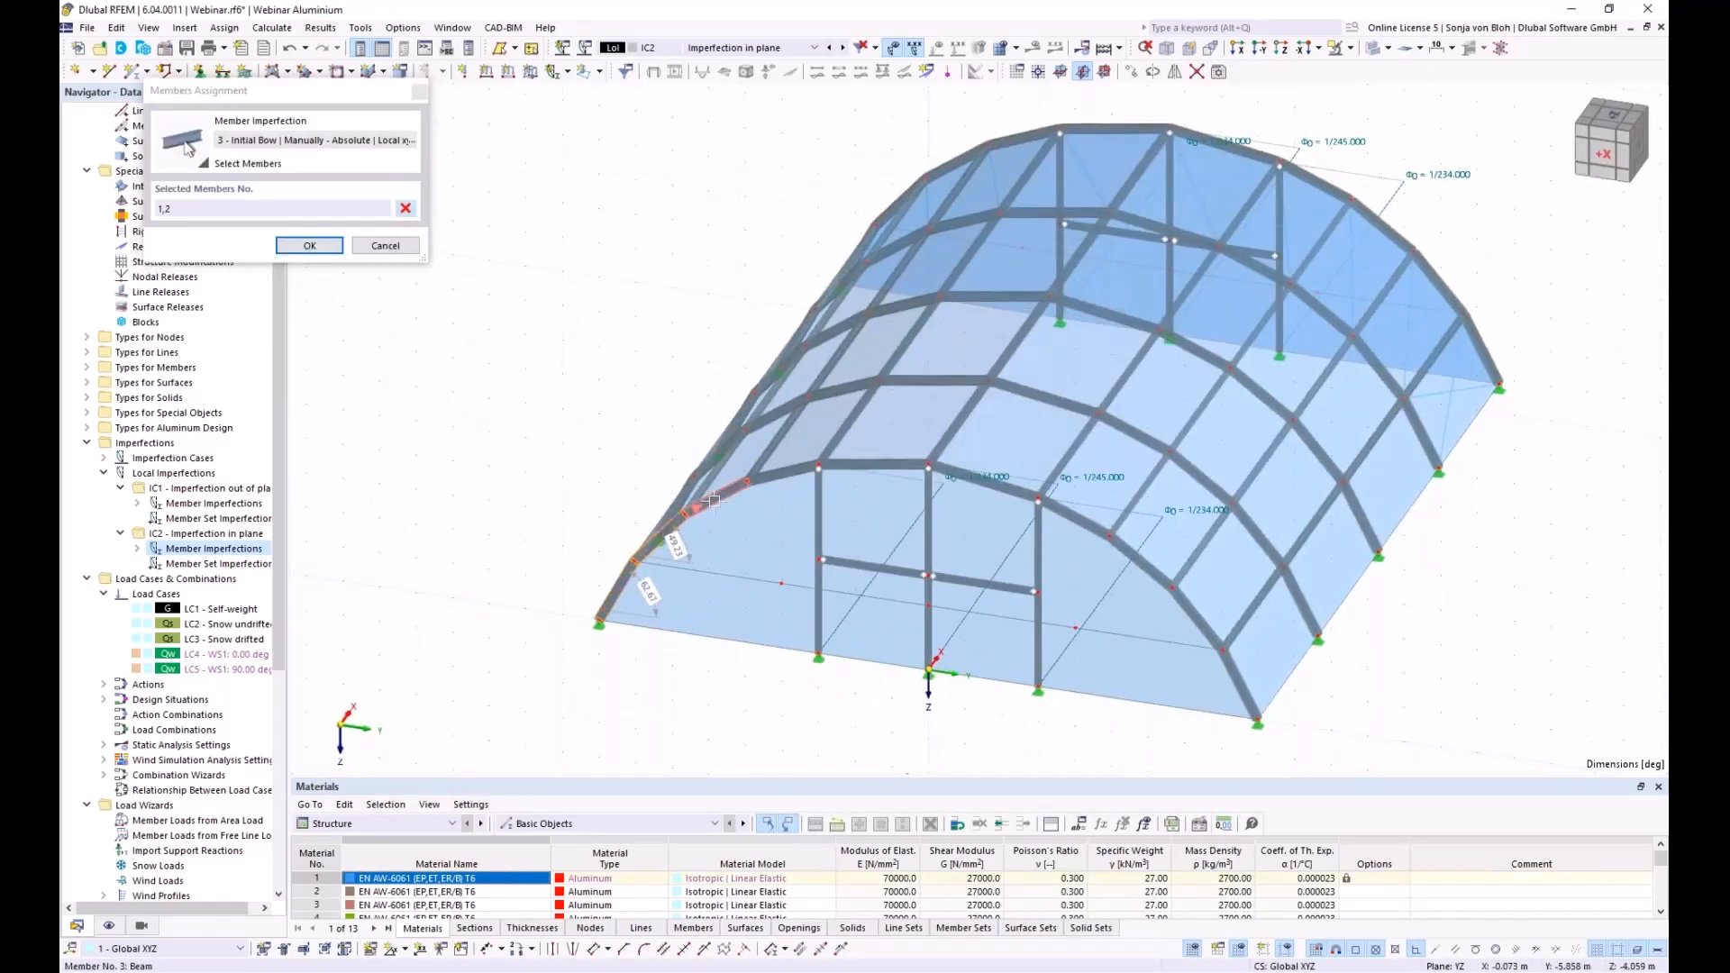
pyautogui.click(782, 474)
pyautogui.click(872, 465)
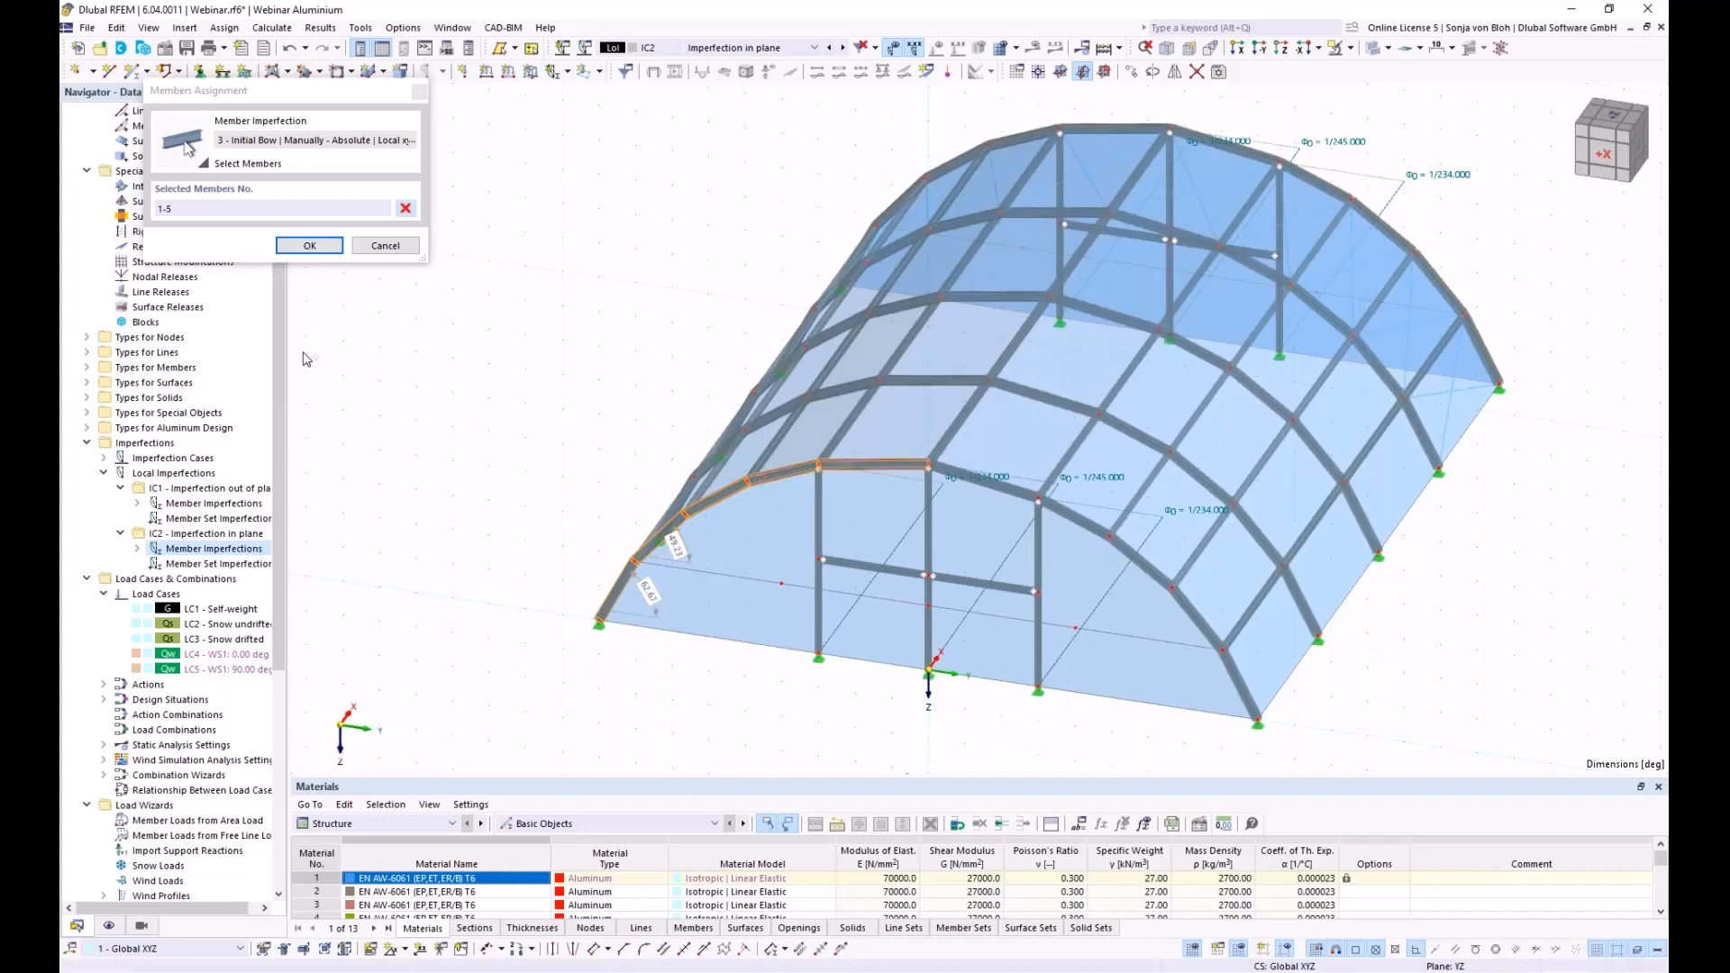
pyautogui.click(309, 246)
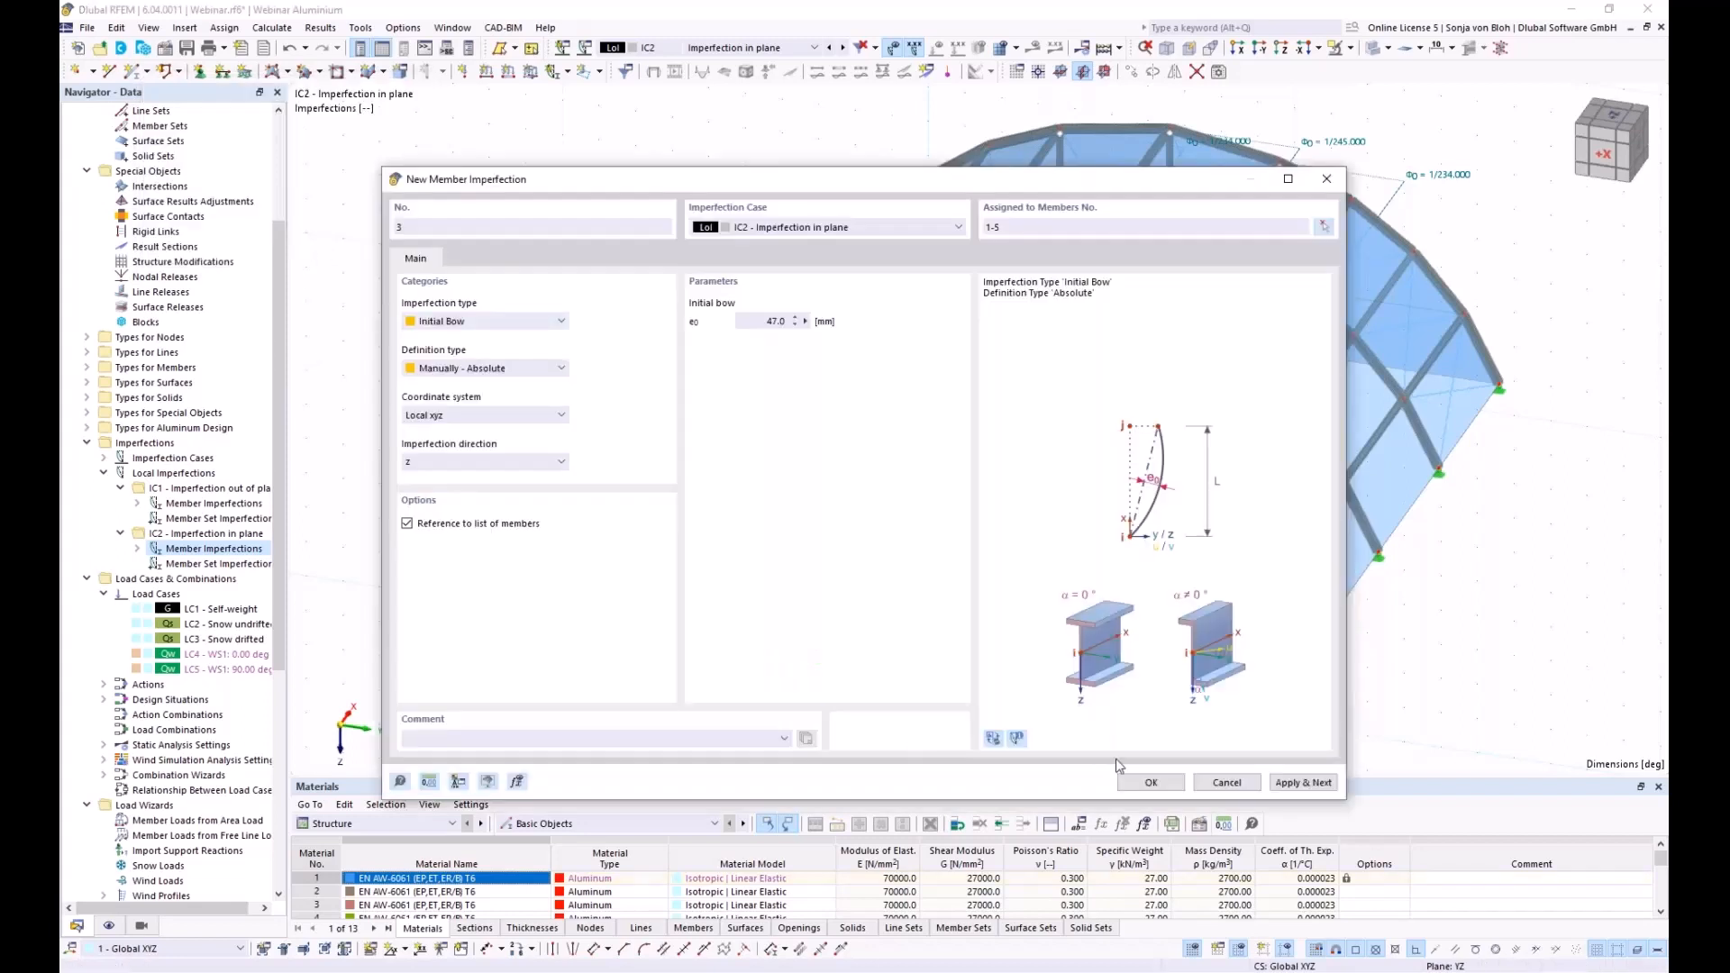
pyautogui.click(1315, 784)
pyautogui.click(472, 462)
pyautogui.click(473, 494)
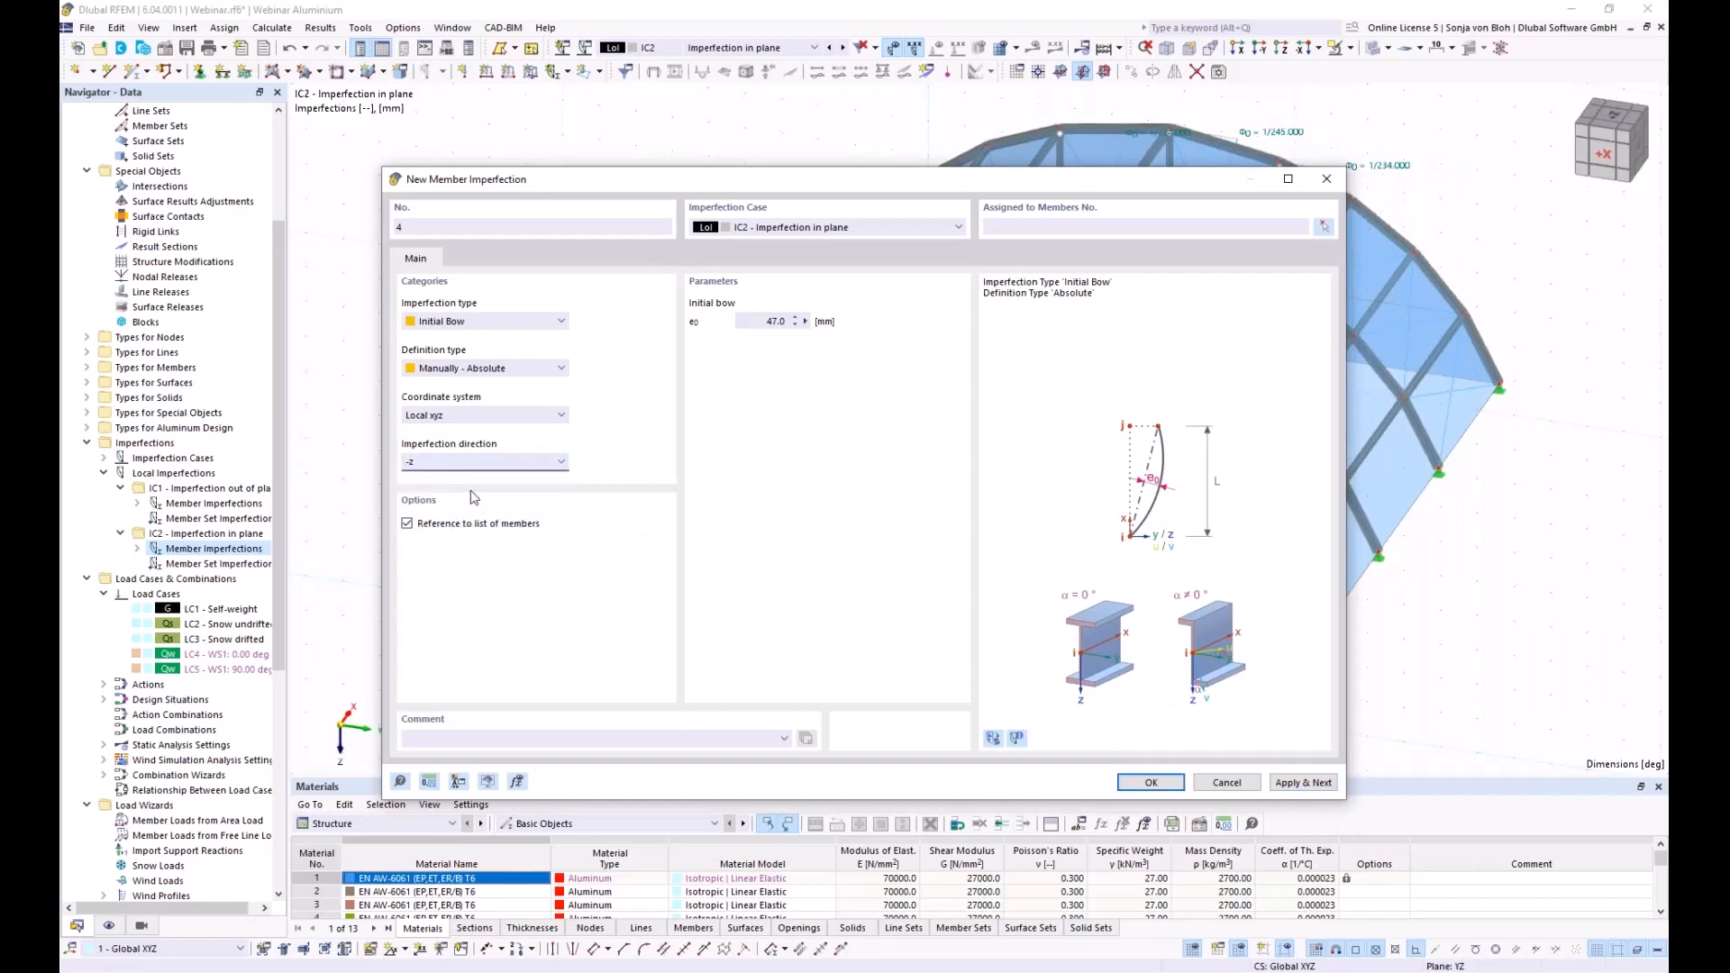
# Assign imperfection 4 to members 75, 73 and 71, then close the imperfection dialog
pyautogui.click(1329, 227)
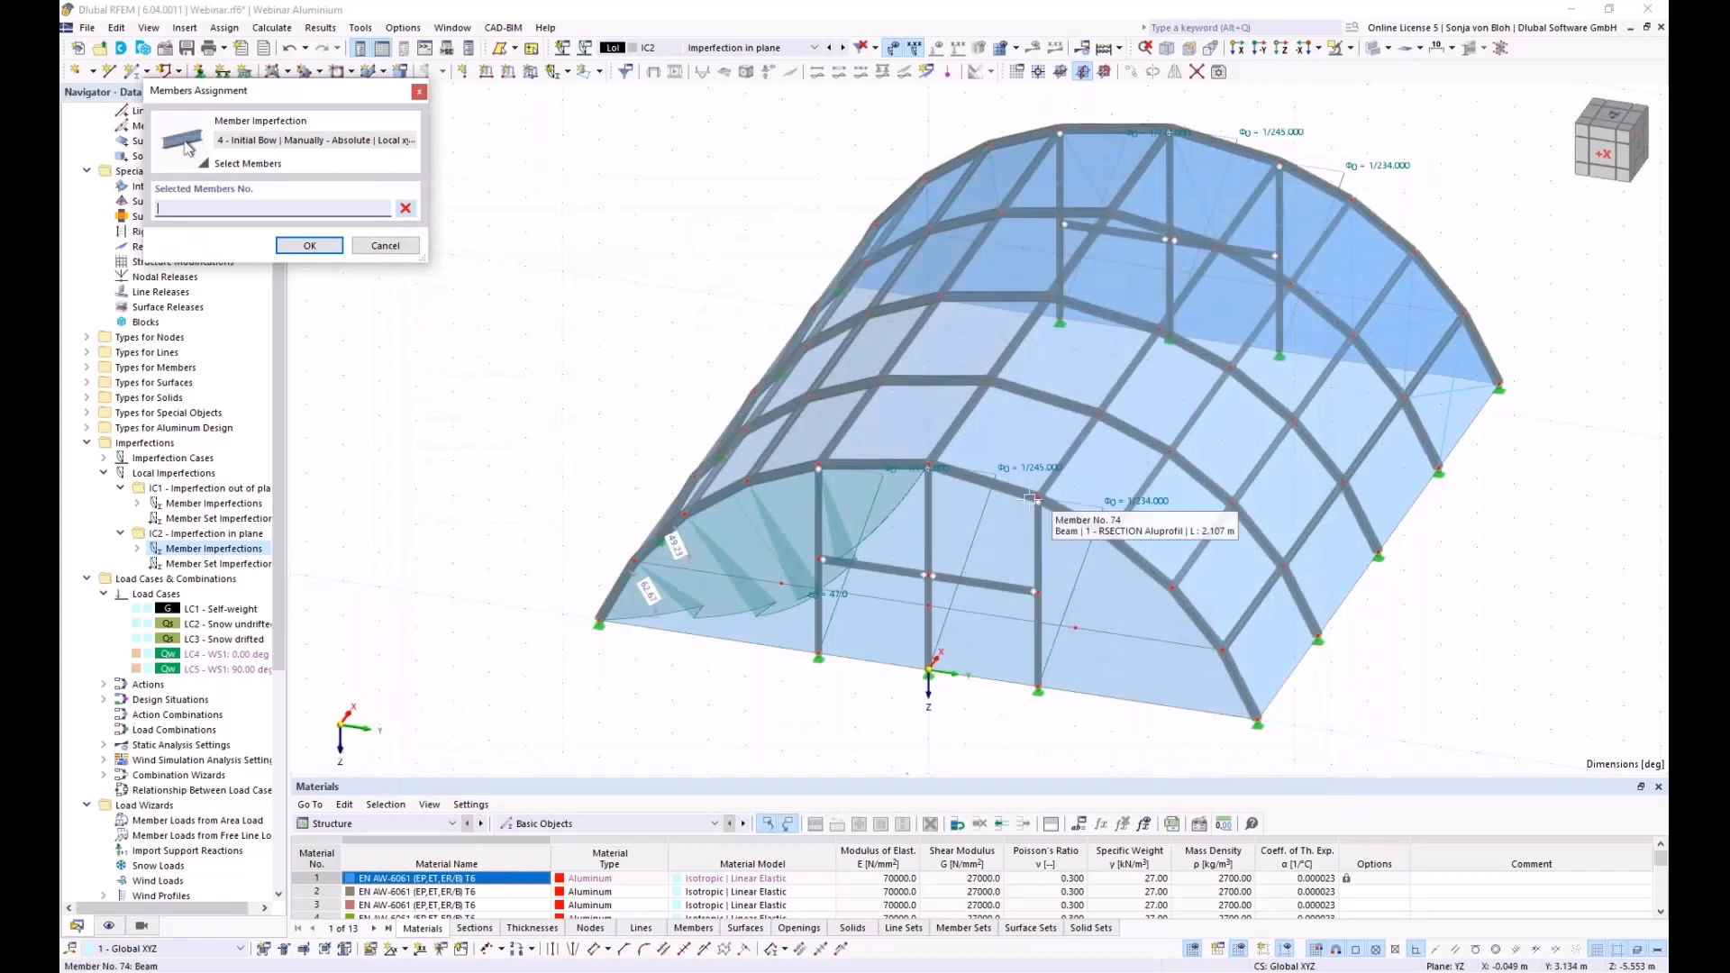
pyautogui.click(986, 481)
pyautogui.click(1144, 569)
pyautogui.click(1225, 652)
pyautogui.click(309, 245)
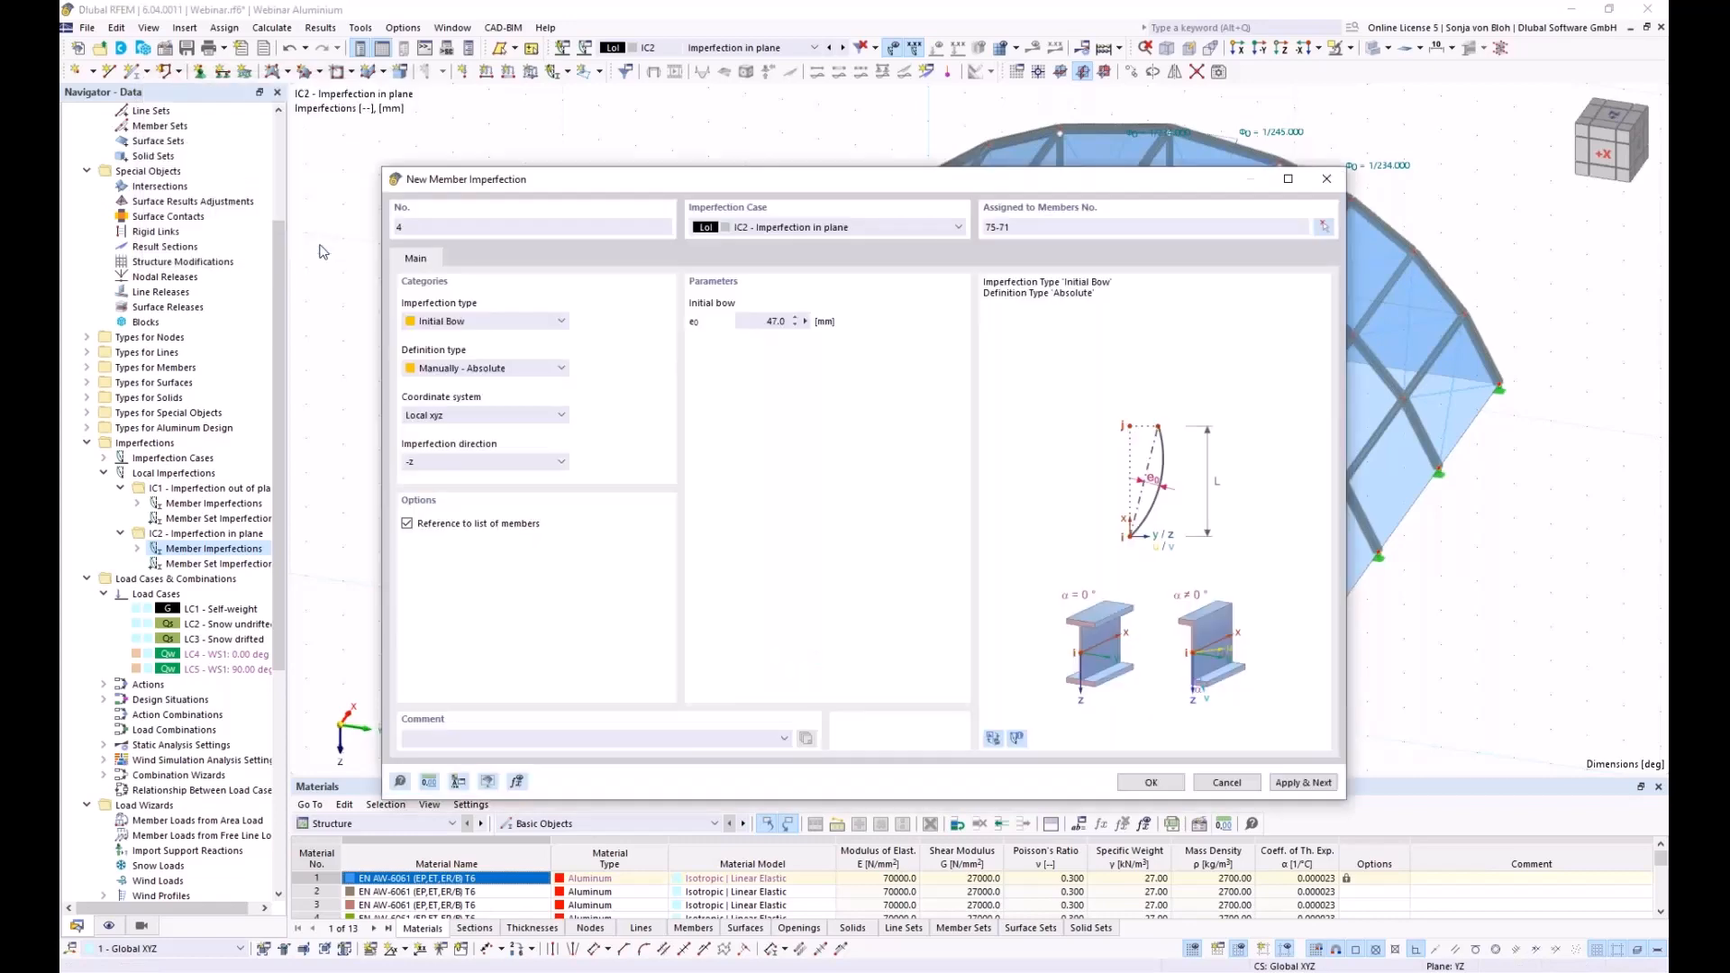
pyautogui.click(1150, 782)
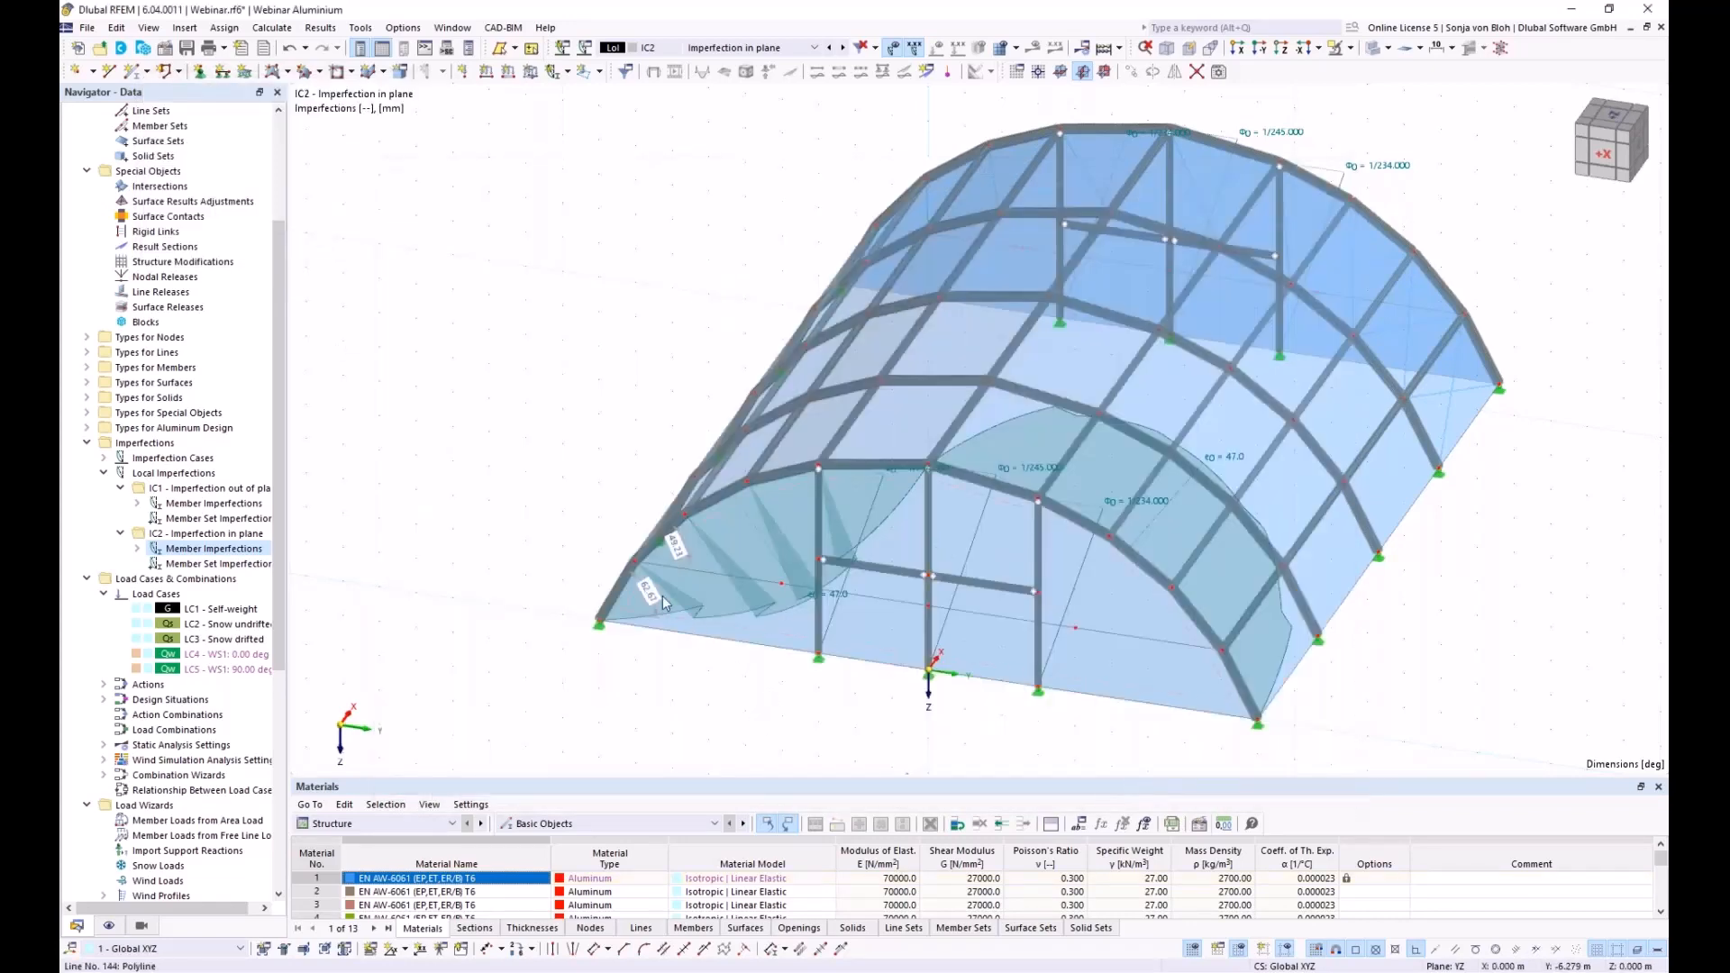
# Orbit to view the whole hall and start copying the selected imperfections
pyautogui.scroll(-3, 662, 596)
pyautogui.keyDown('ctrl'); pyautogui.moveTo(736, 696); pyautogui.dragTo(677, 622, button='middle'); pyautogui.keyUp('ctrl')
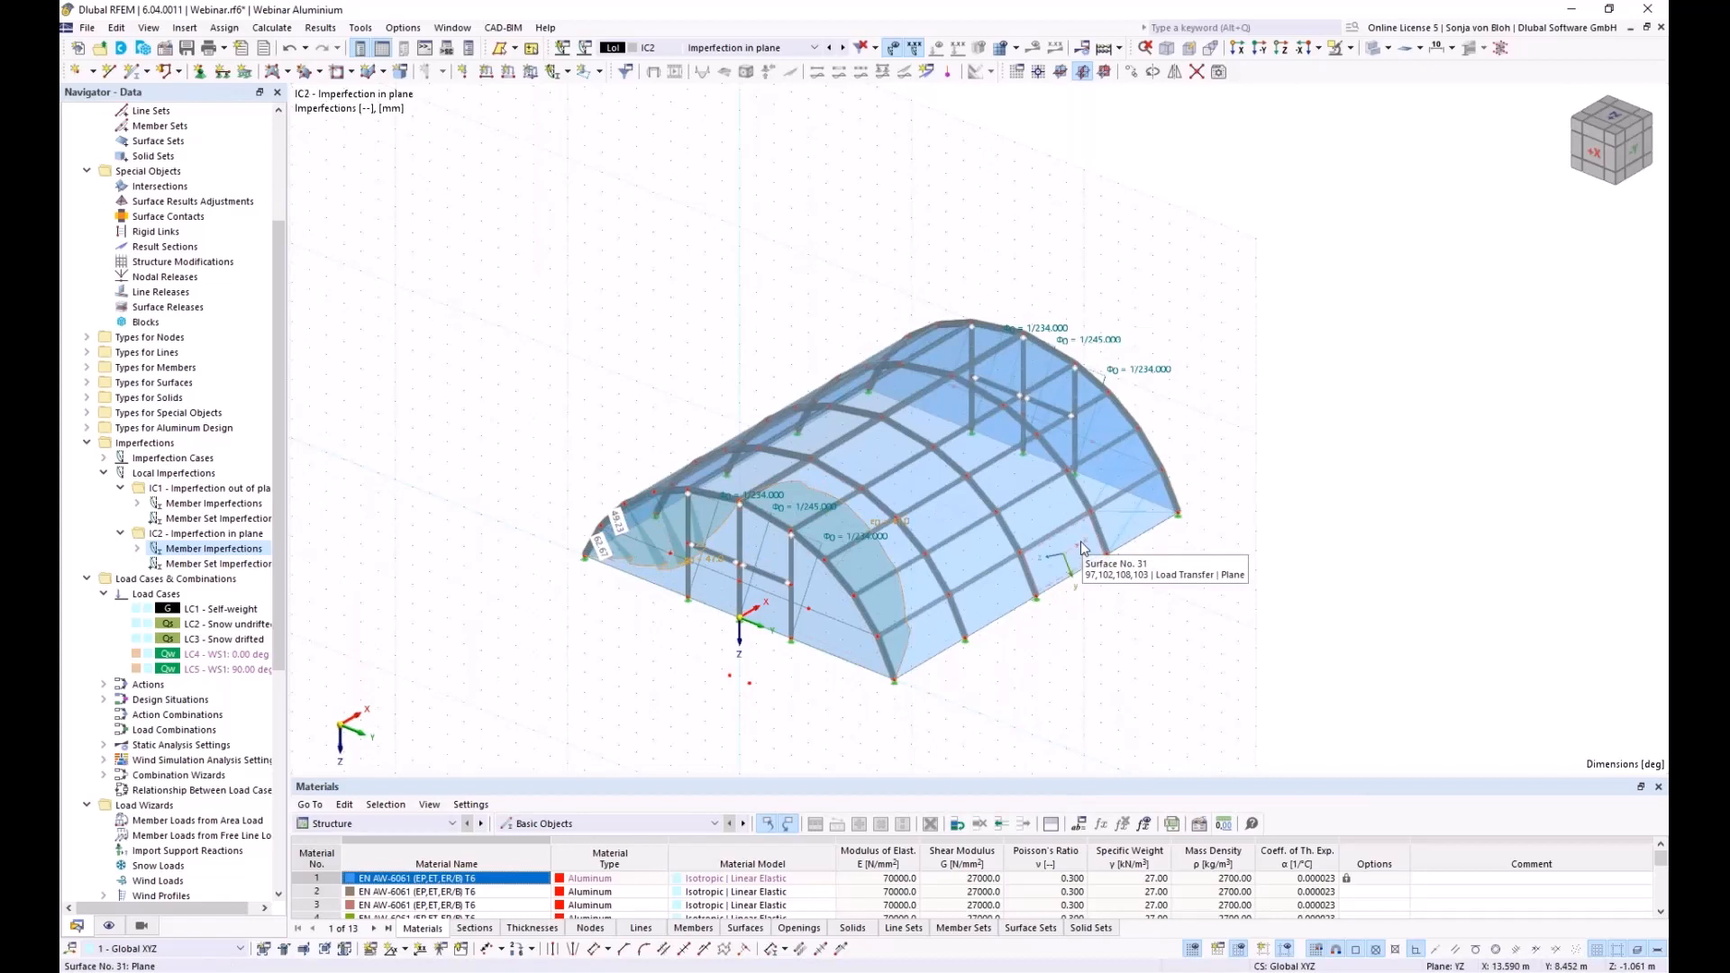
pyautogui.click(1131, 72)
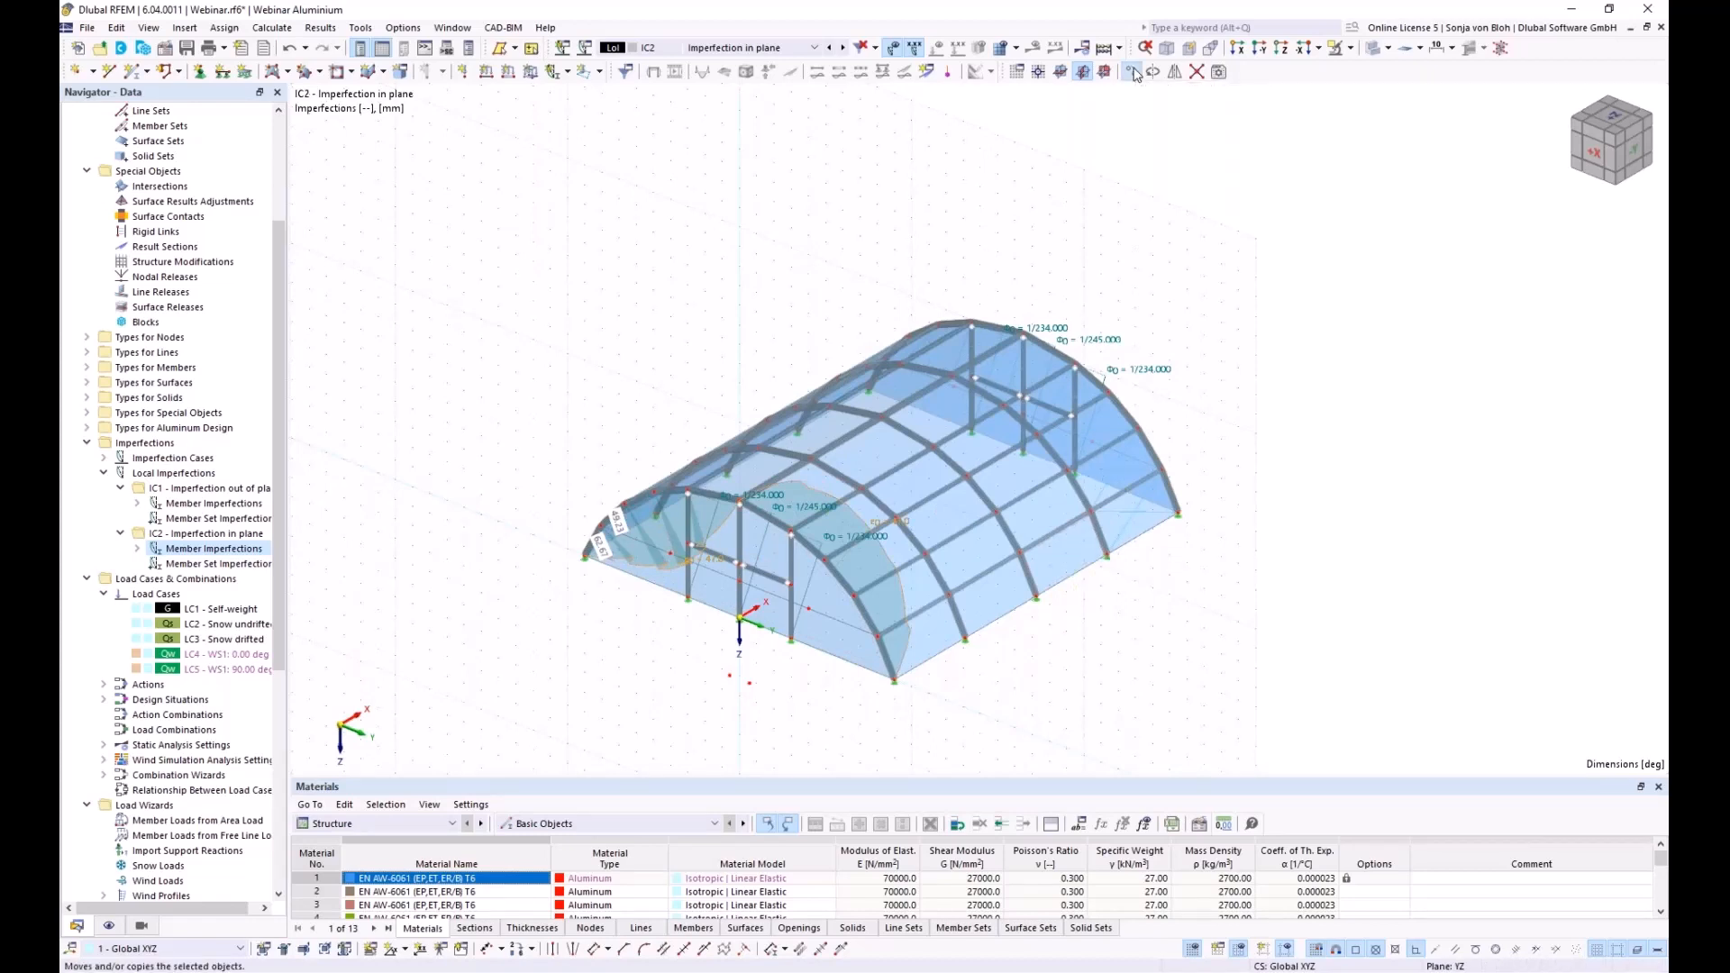
# Make 4 copies of the bow imperfections with a 5.000 m X offset picked from model nodes
pyautogui.doubleClick(804, 362)
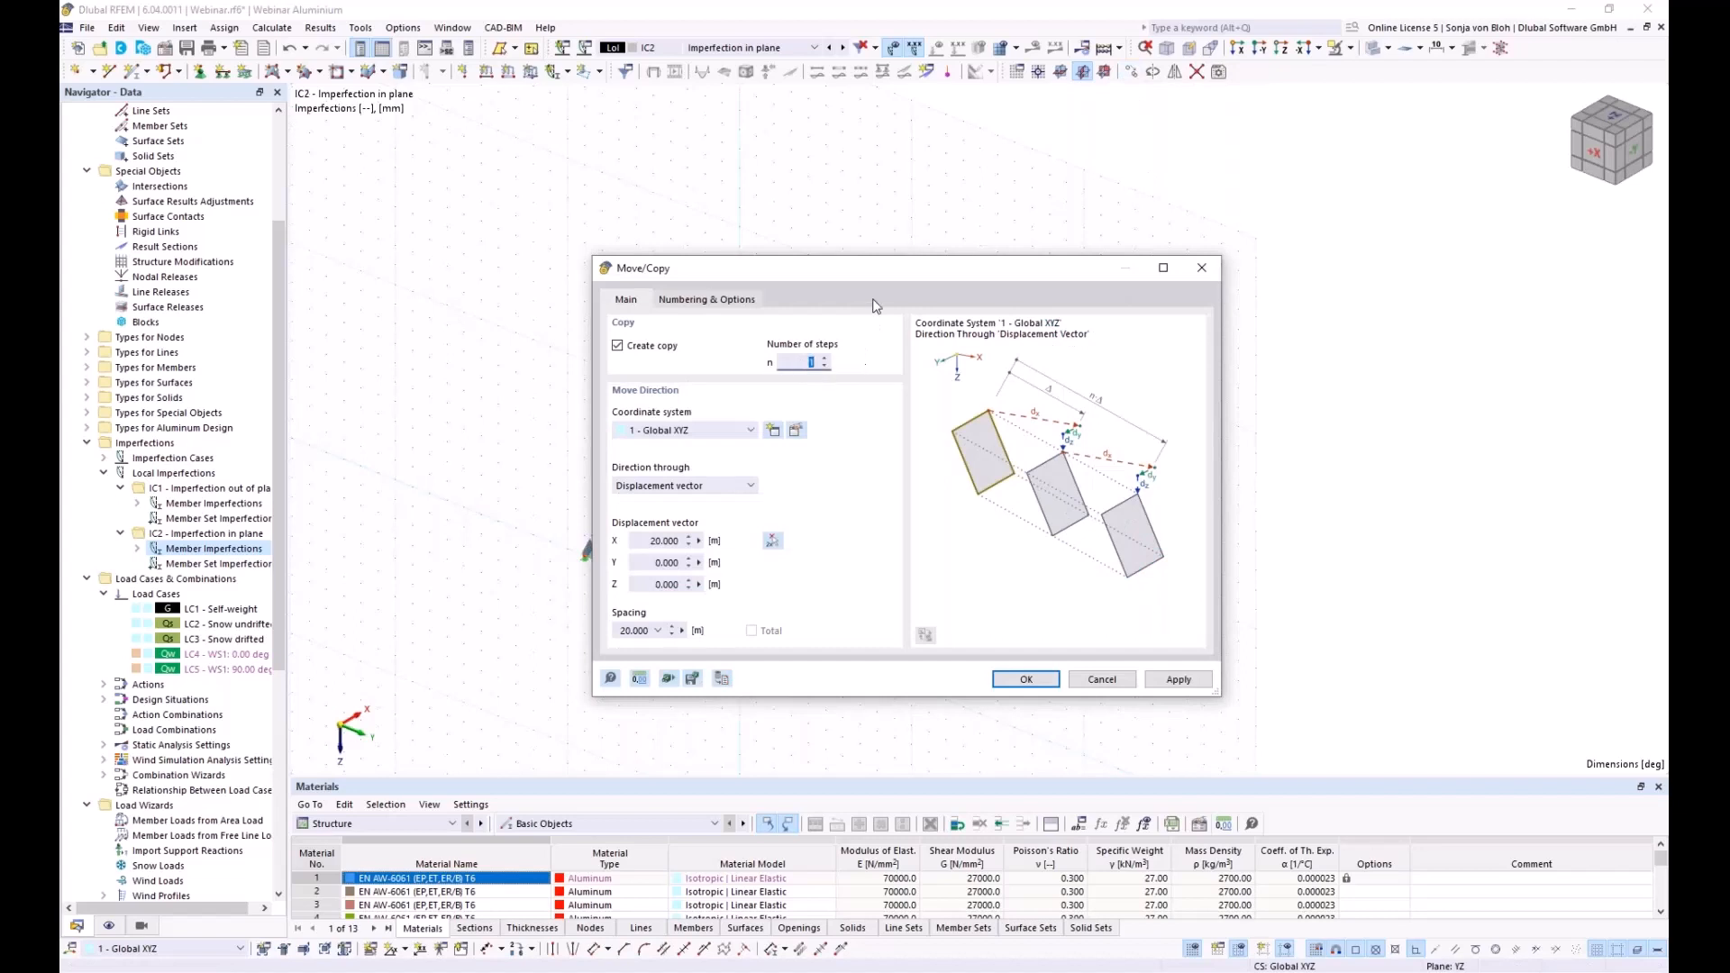
pyautogui.moveTo(880, 276); pyautogui.dragTo(479, 234)
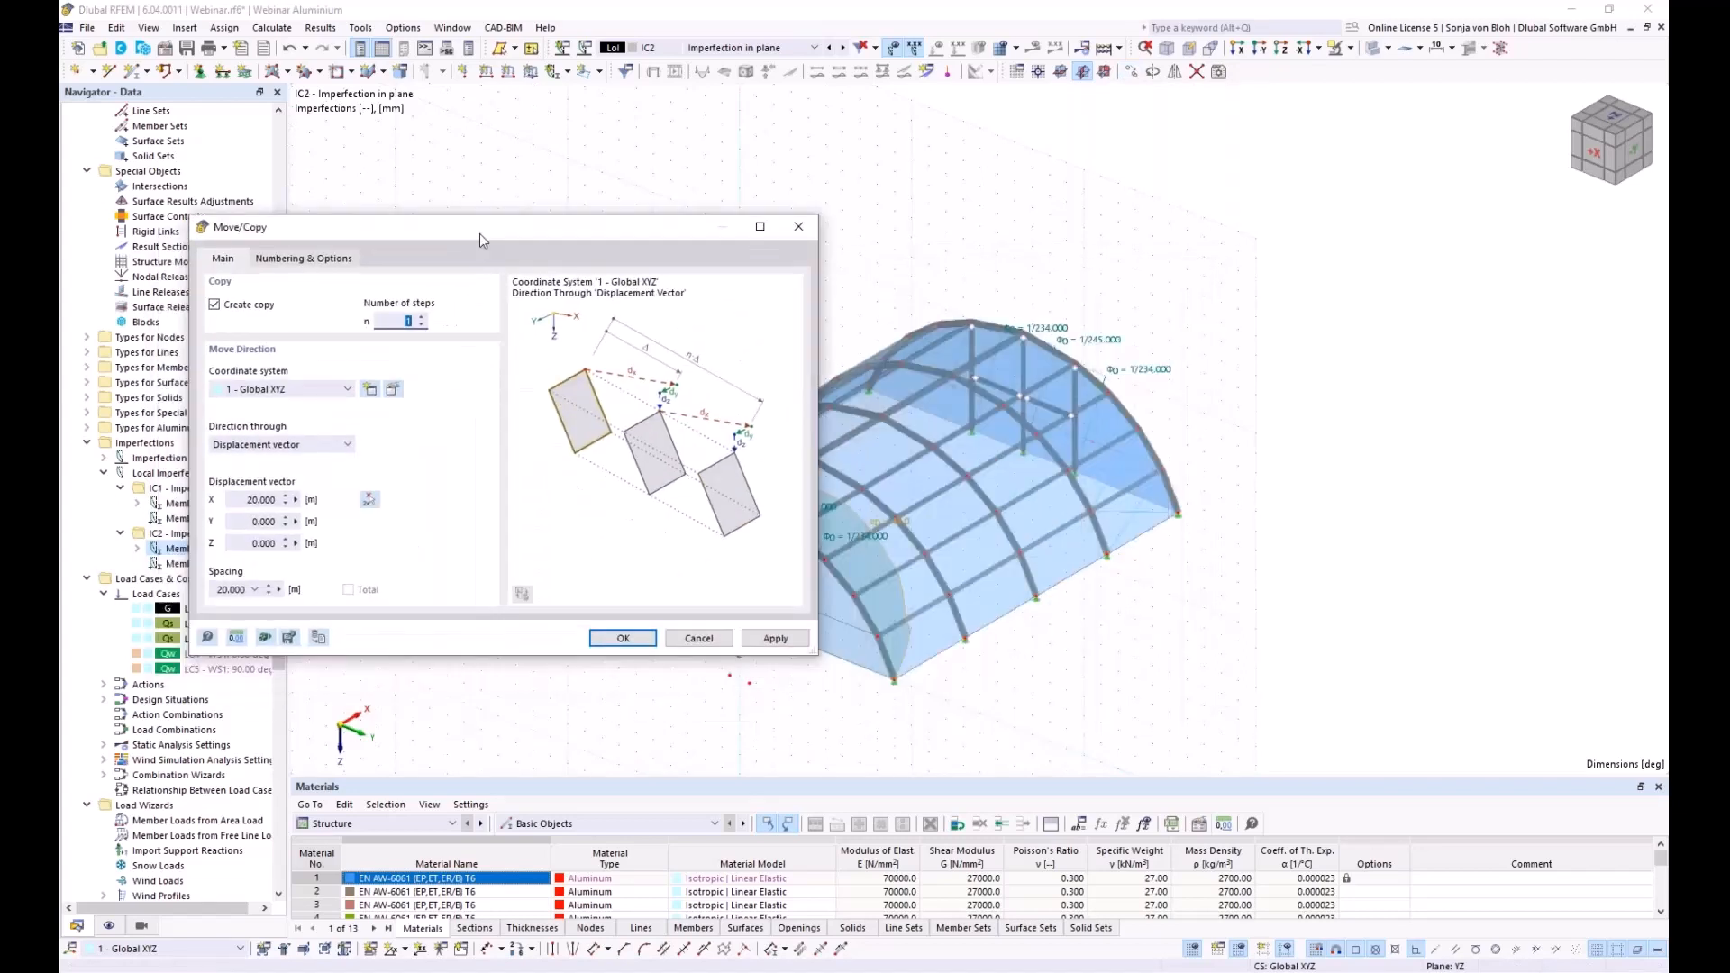
pyautogui.write('4')
pyautogui.click(368, 501)
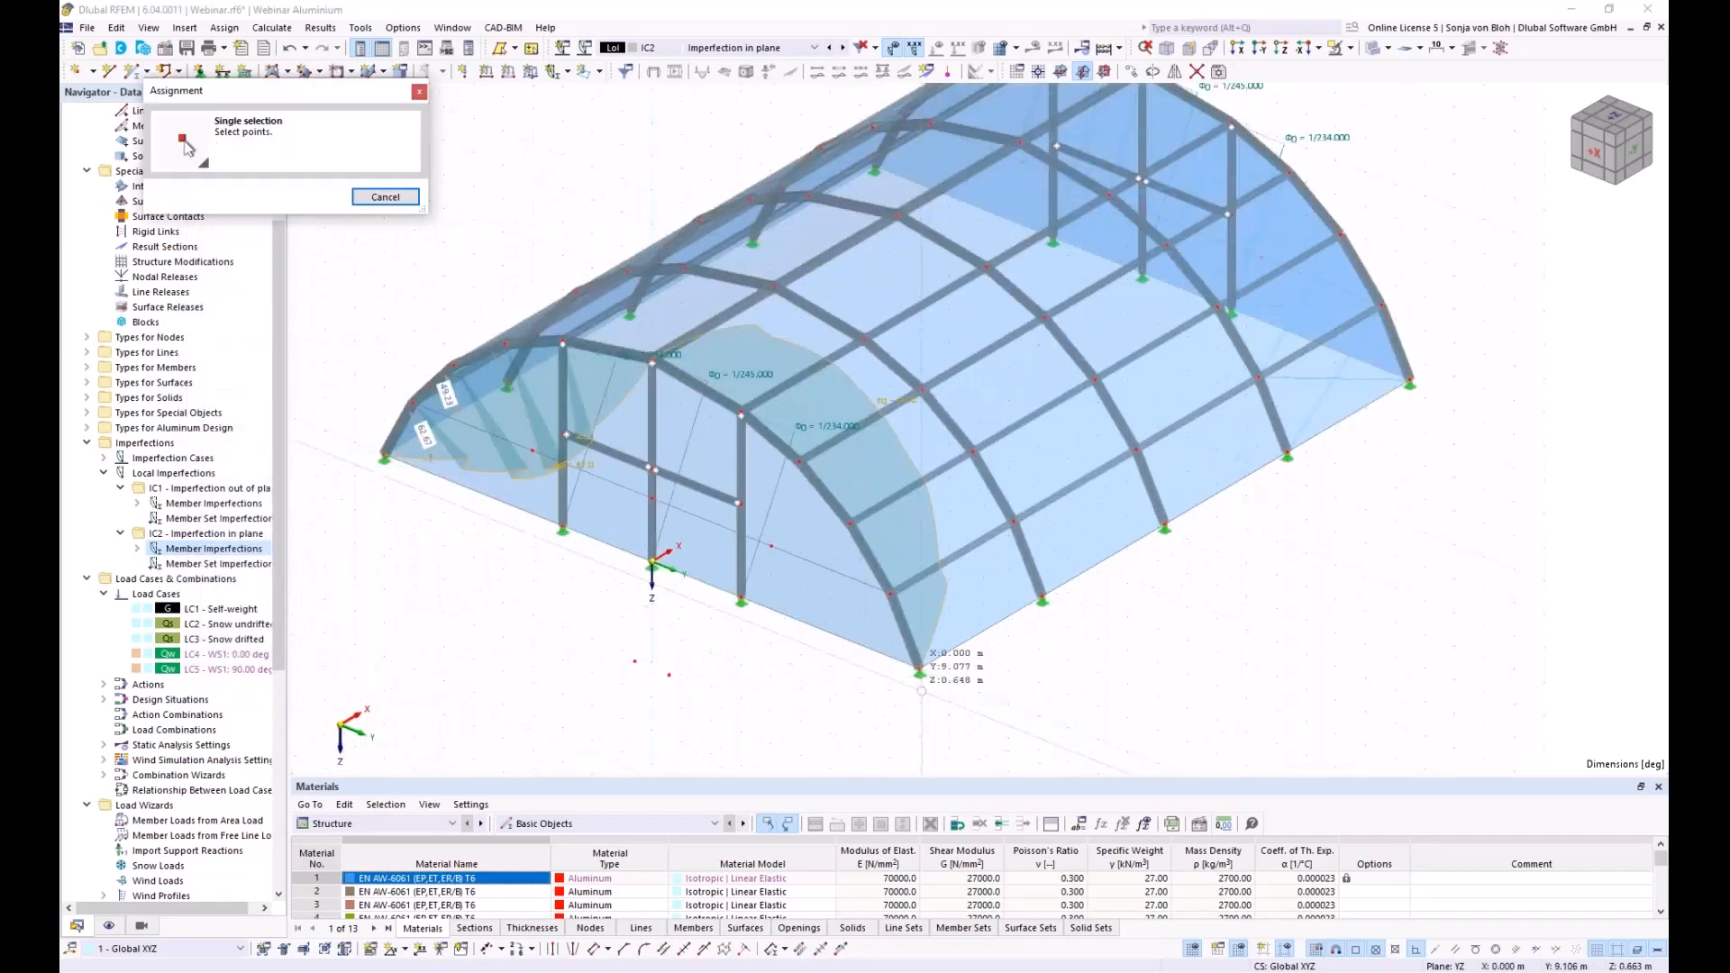
pyautogui.click(1040, 554)
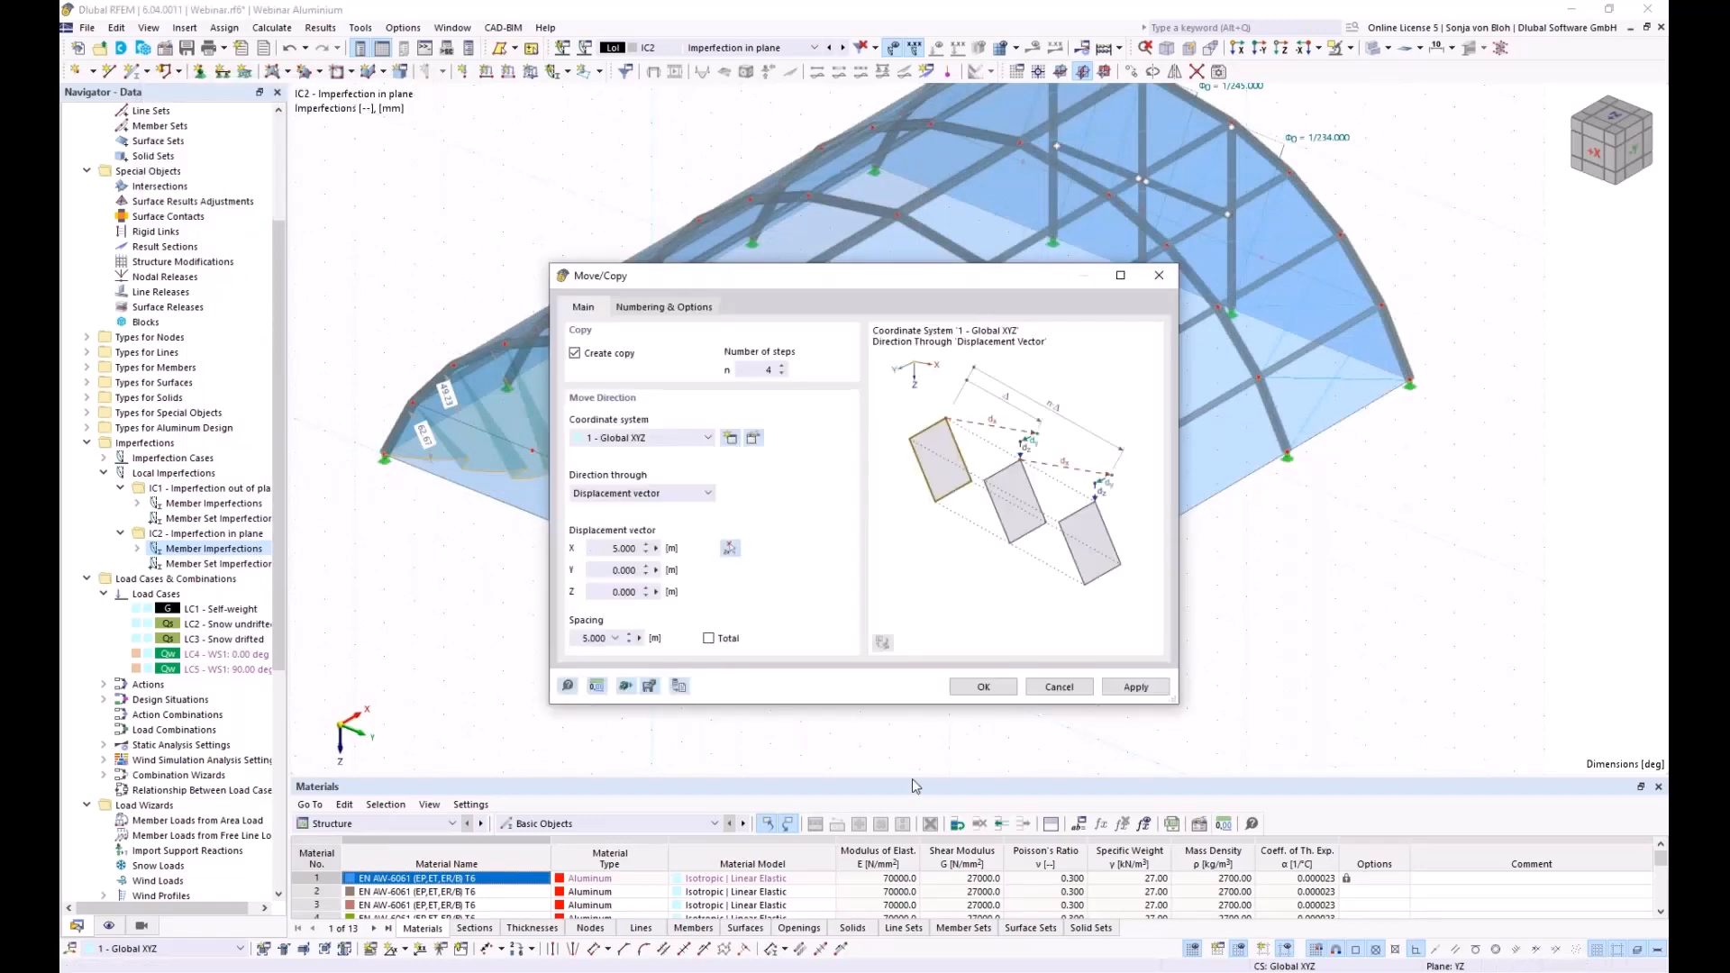
pyautogui.click(982, 687)
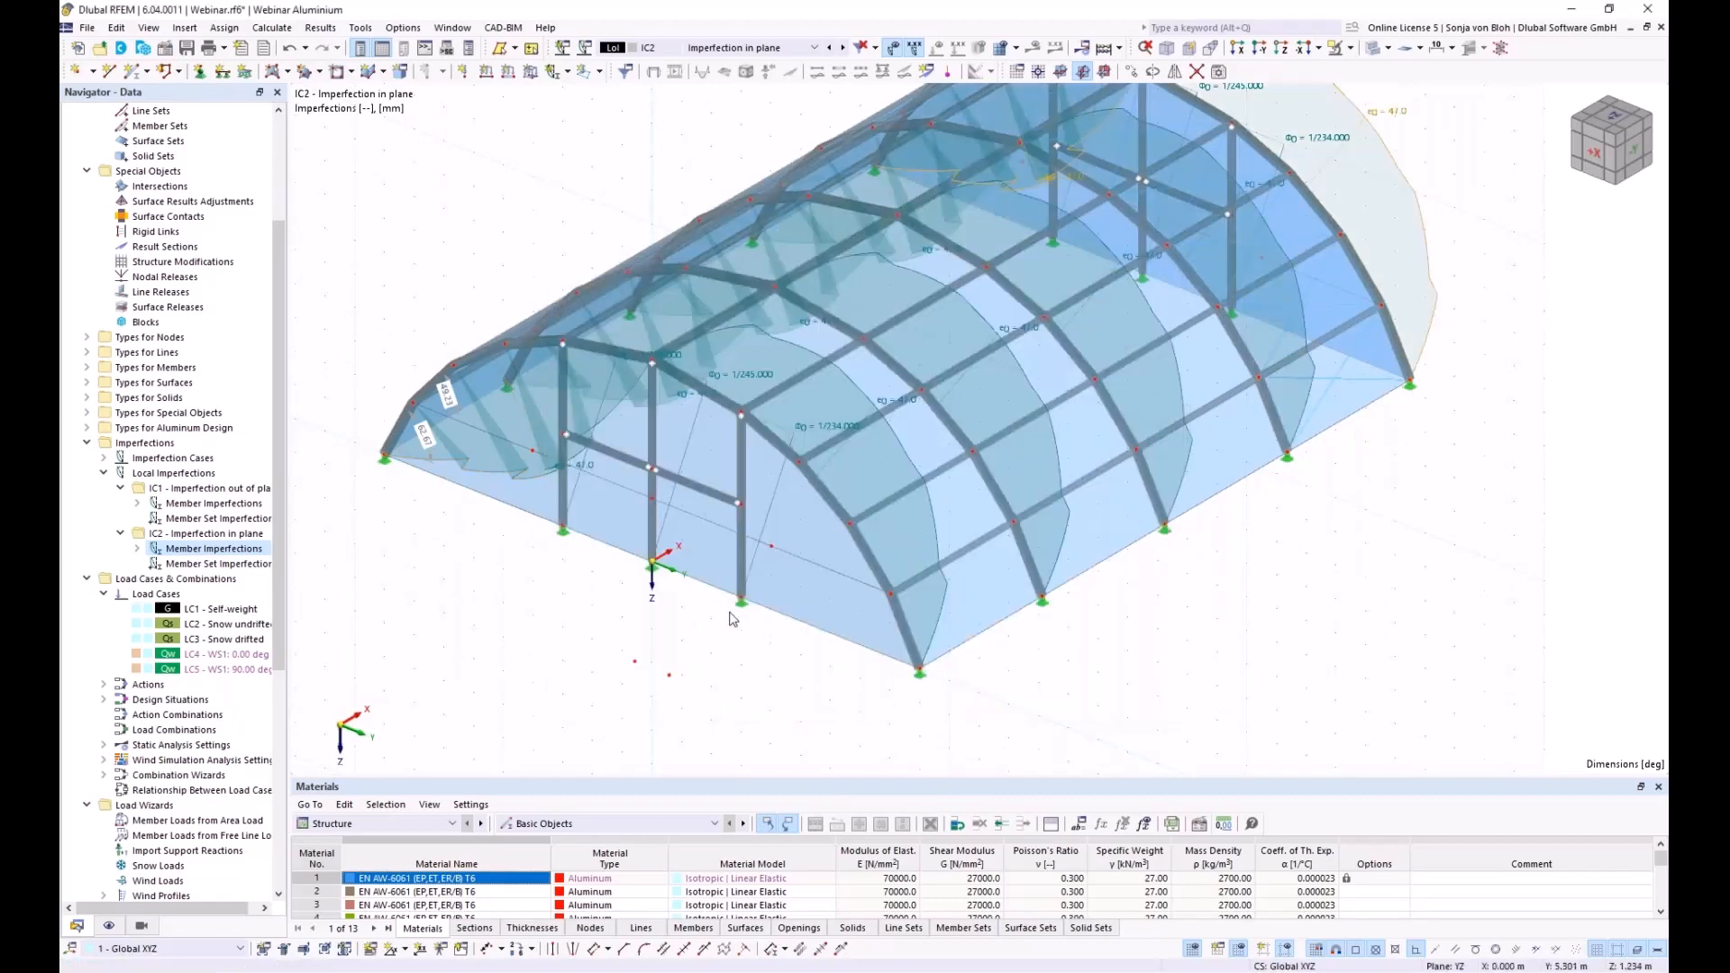
pyautogui.scroll(-2, 734, 621)
# Open the Load Cases & Combinations settings (EN 1990, DIN 2012-08) from the Navigator
pyautogui.keyDown('ctrl'); pyautogui.moveTo(748, 693); pyautogui.dragTo(819, 671, button='middle'); pyautogui.keyUp('ctrl')
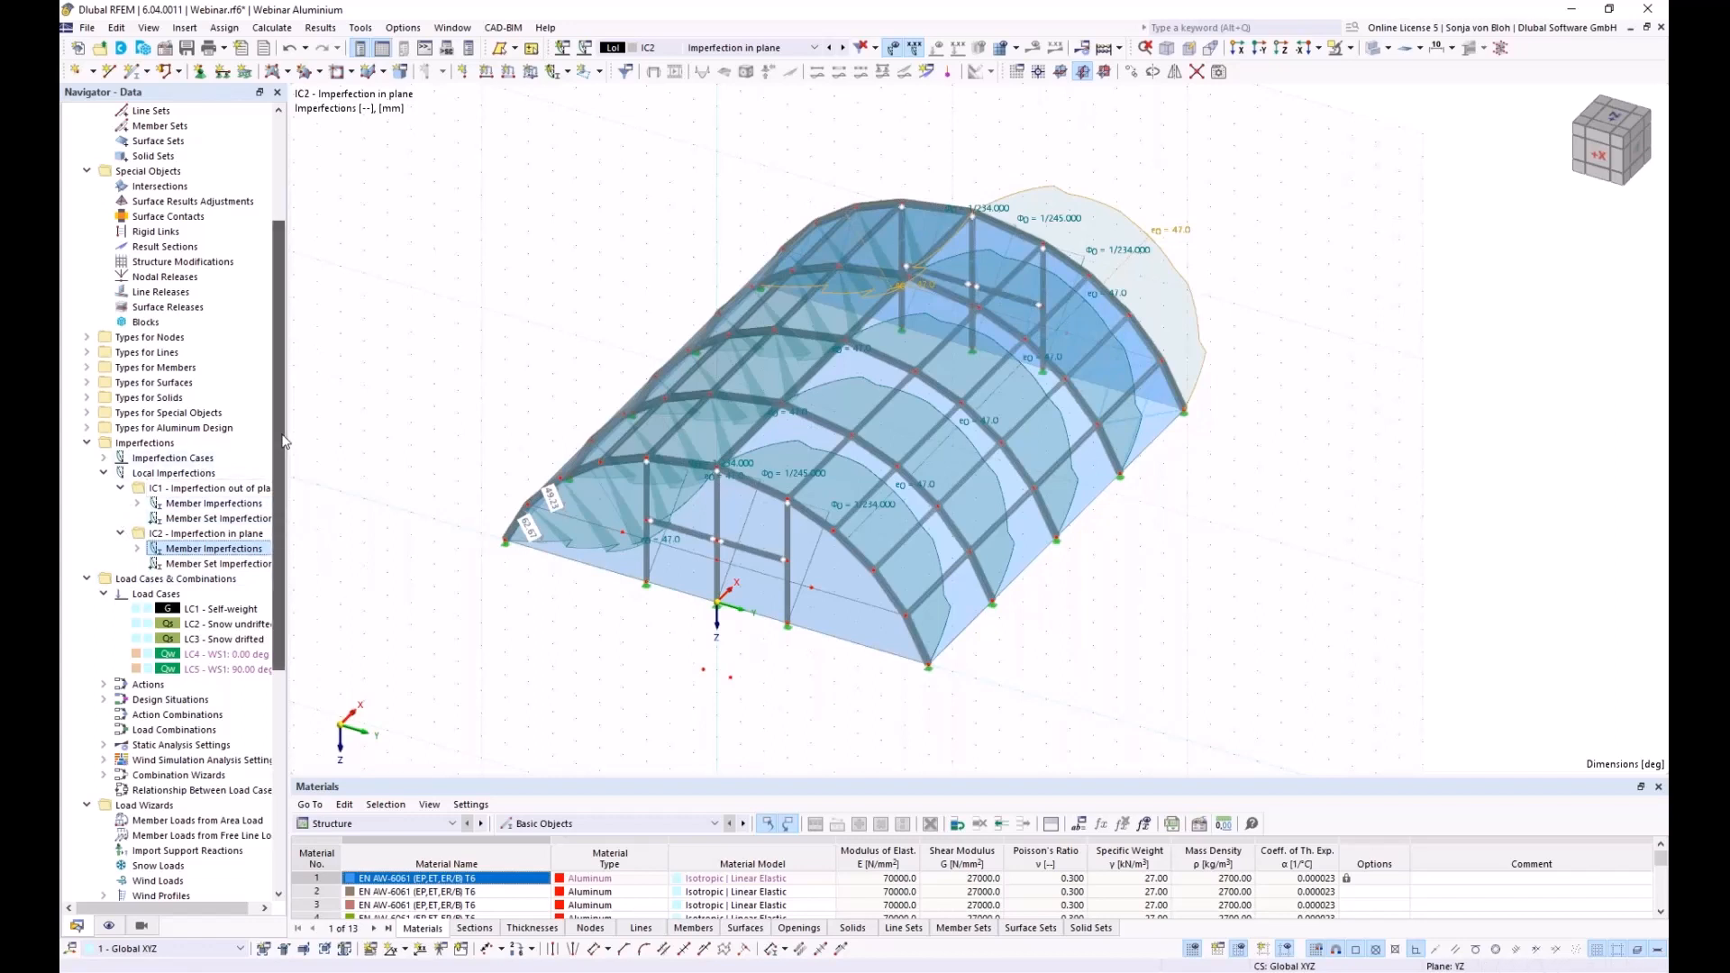
pyautogui.rightClick(153, 580)
pyautogui.click(220, 590)
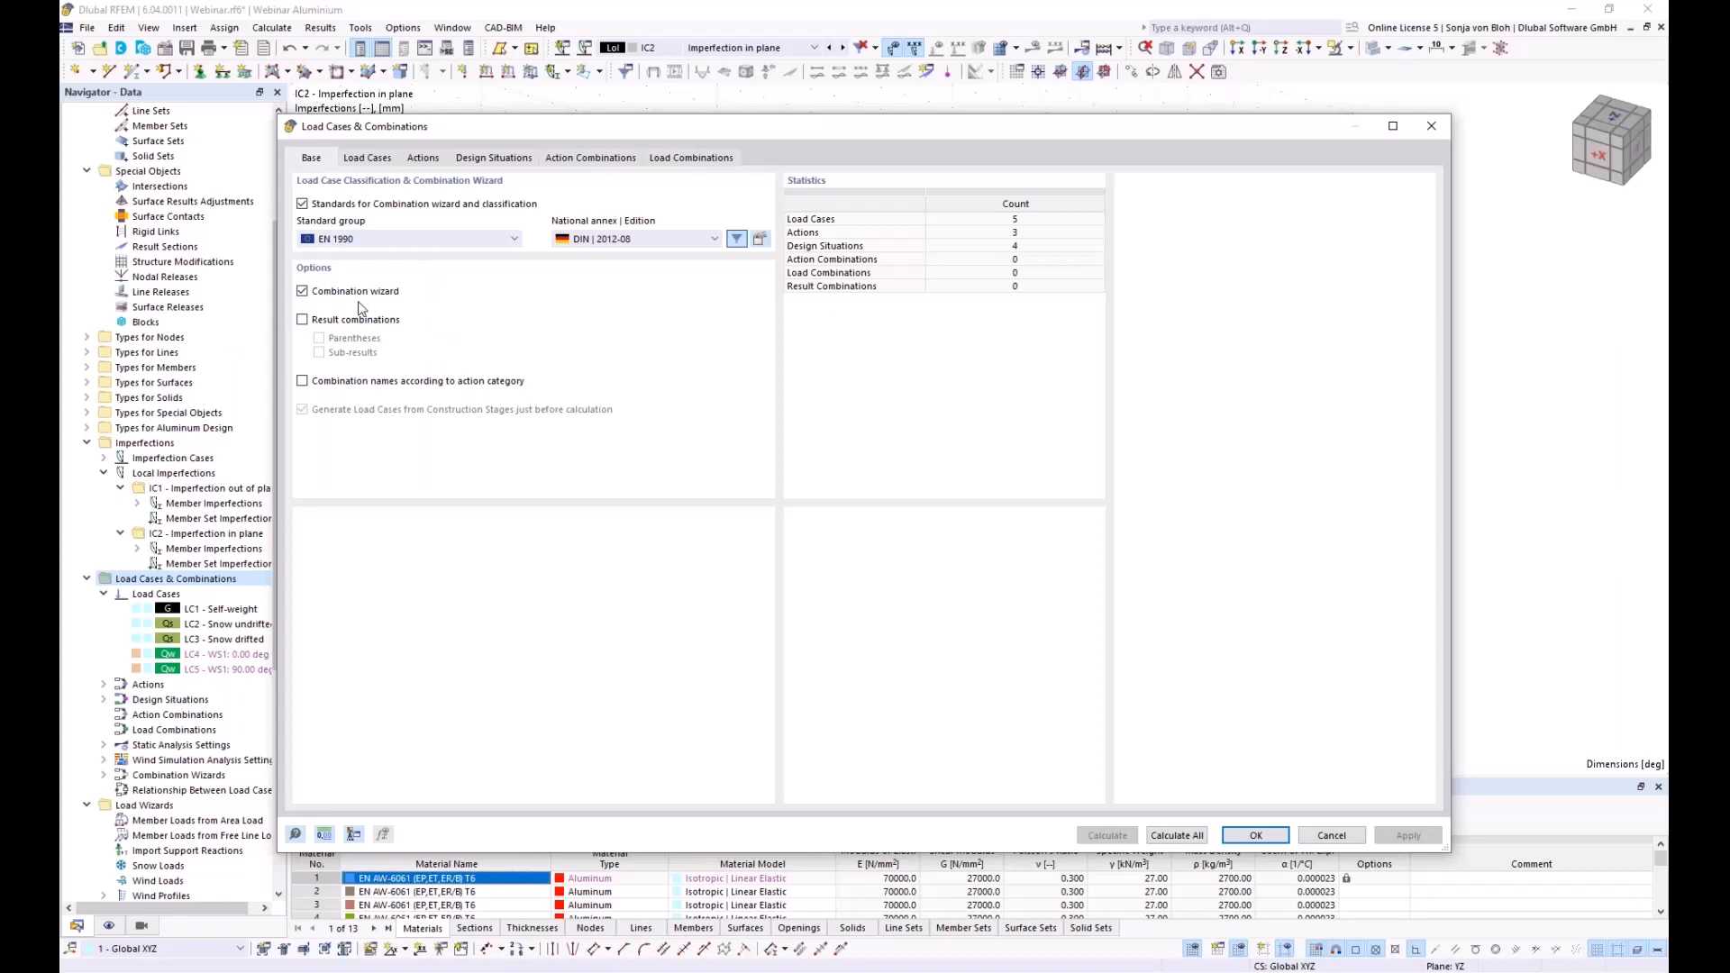
# Delete the SLS design situations DS2 through DS4
pyautogui.click(492, 159)
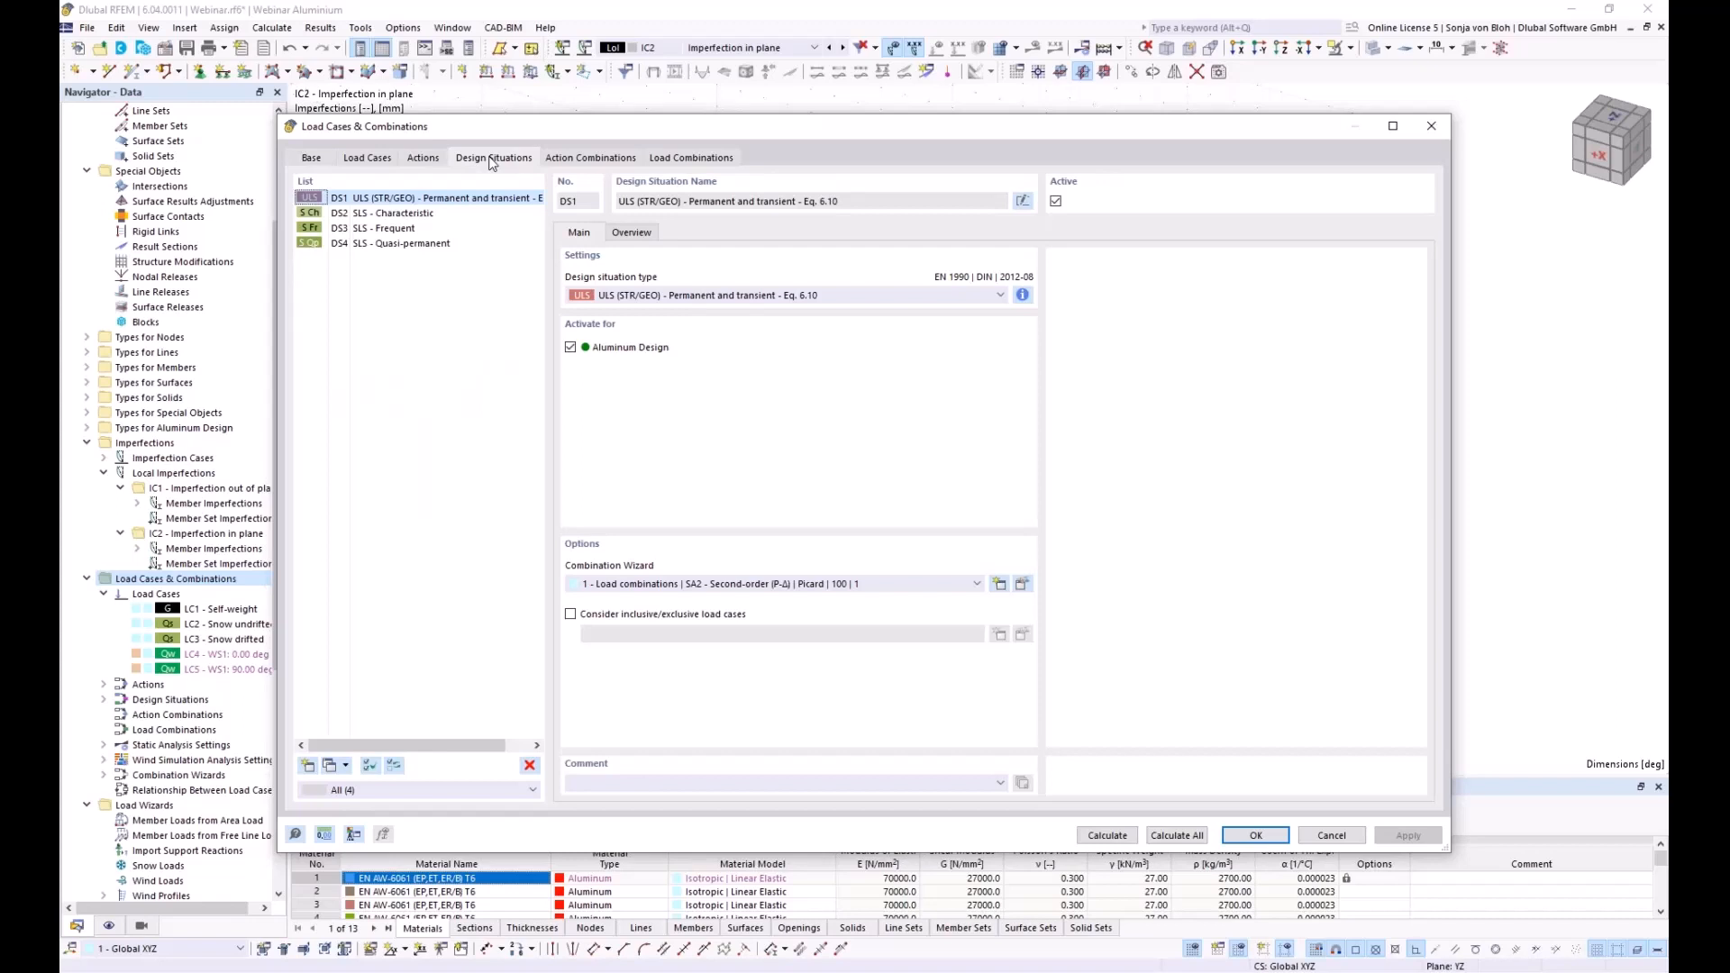
pyautogui.click(394, 214)
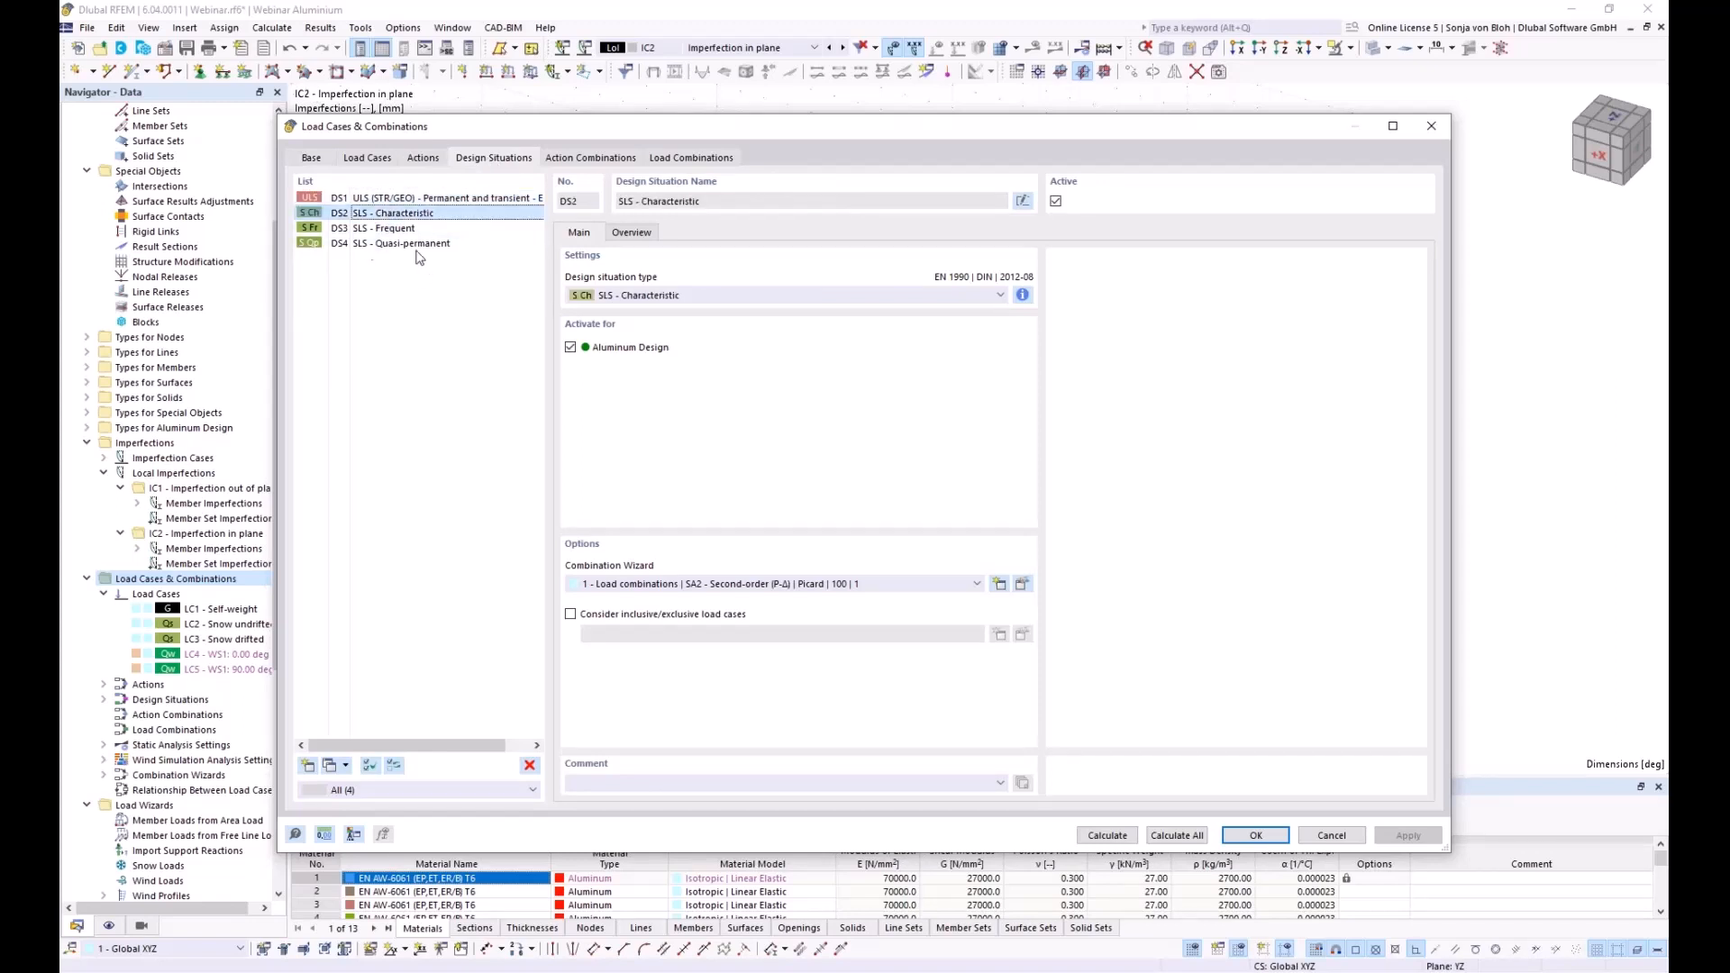
pyautogui.keyDown('shift'); pyautogui.click(409, 244); pyautogui.keyUp('shift')
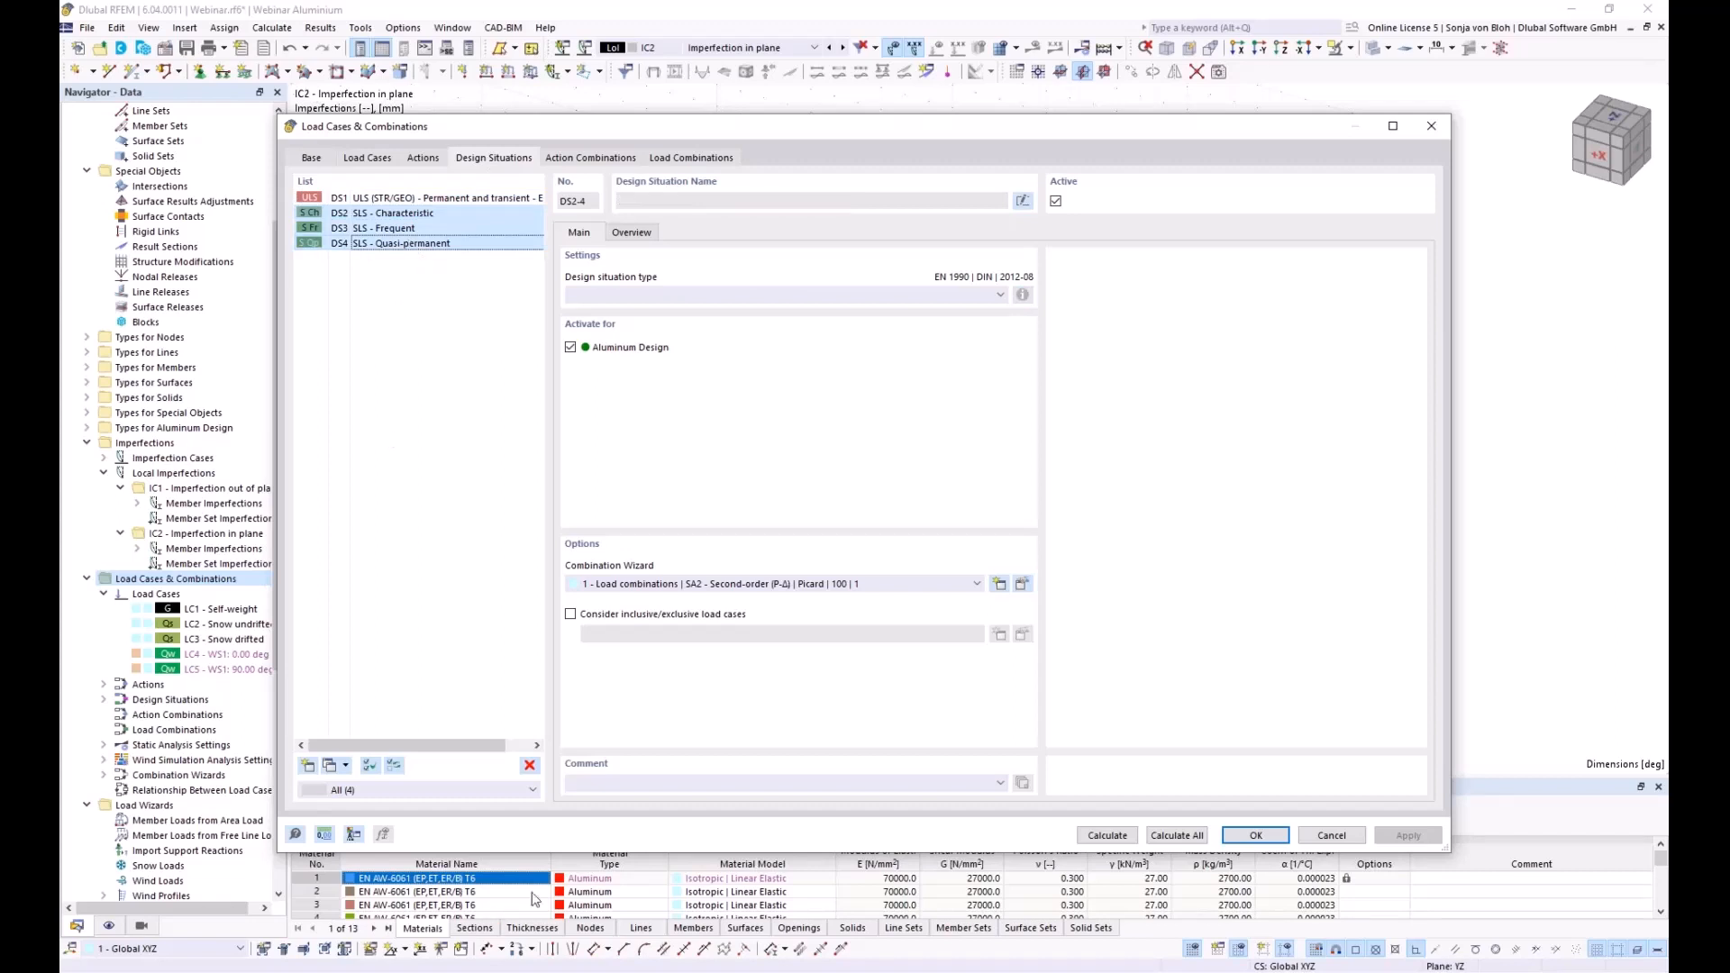
pyautogui.click(529, 766)
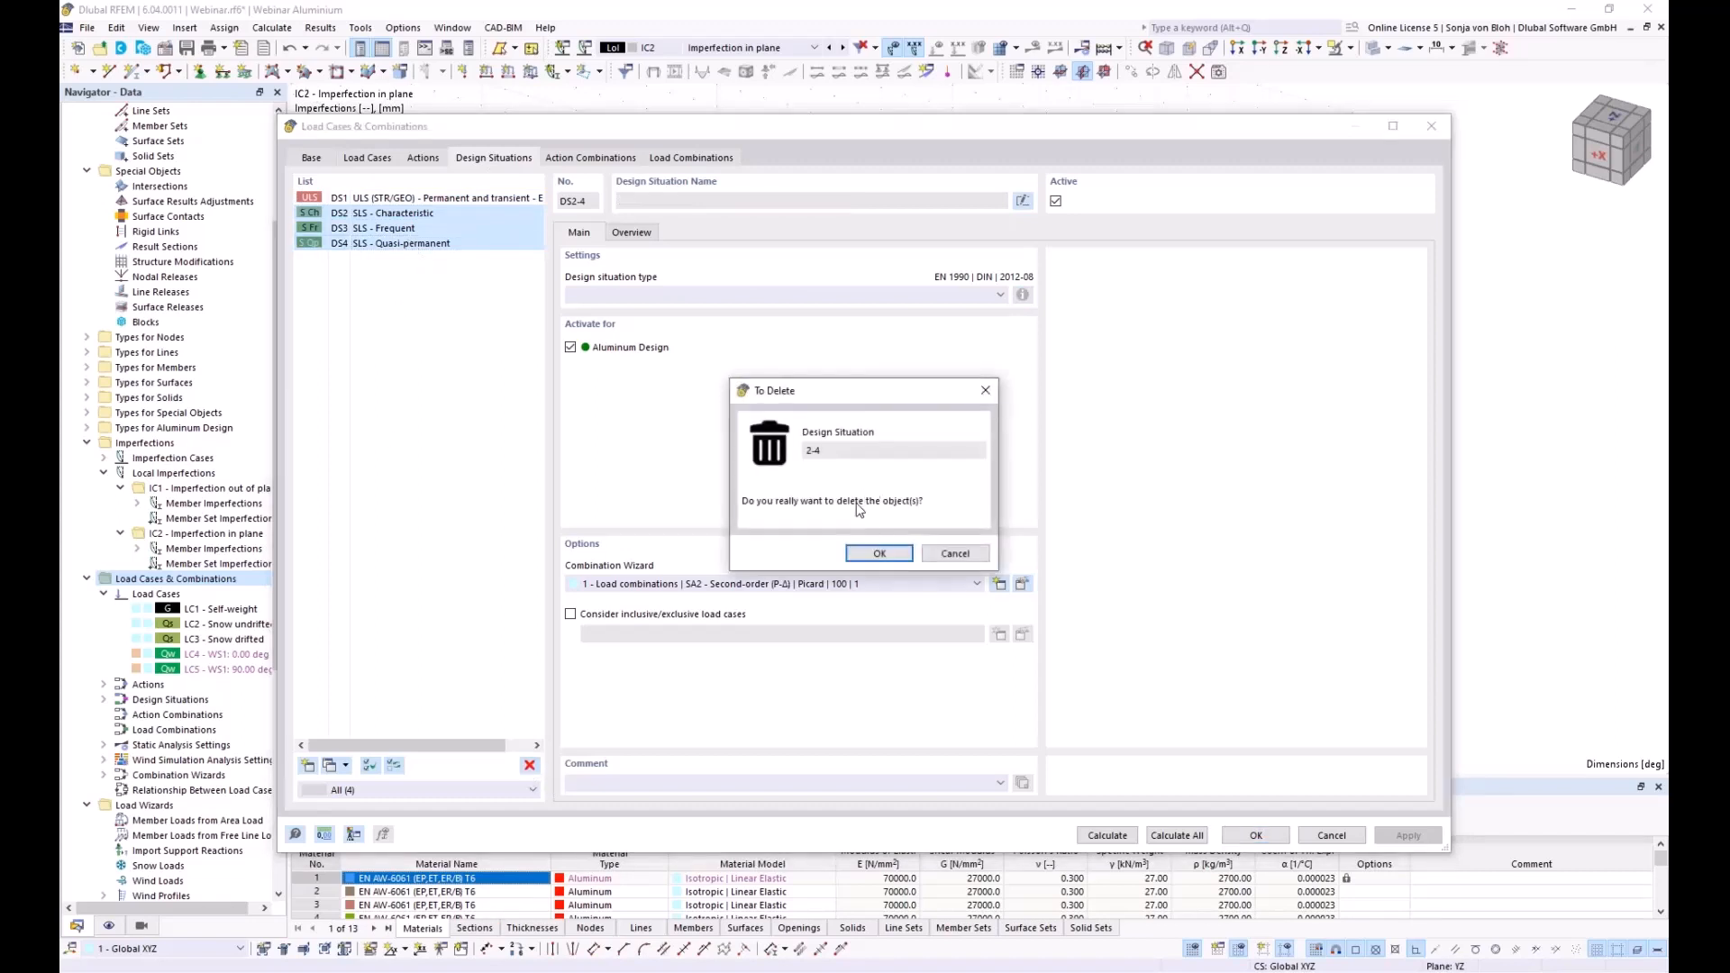
pyautogui.click(888, 554)
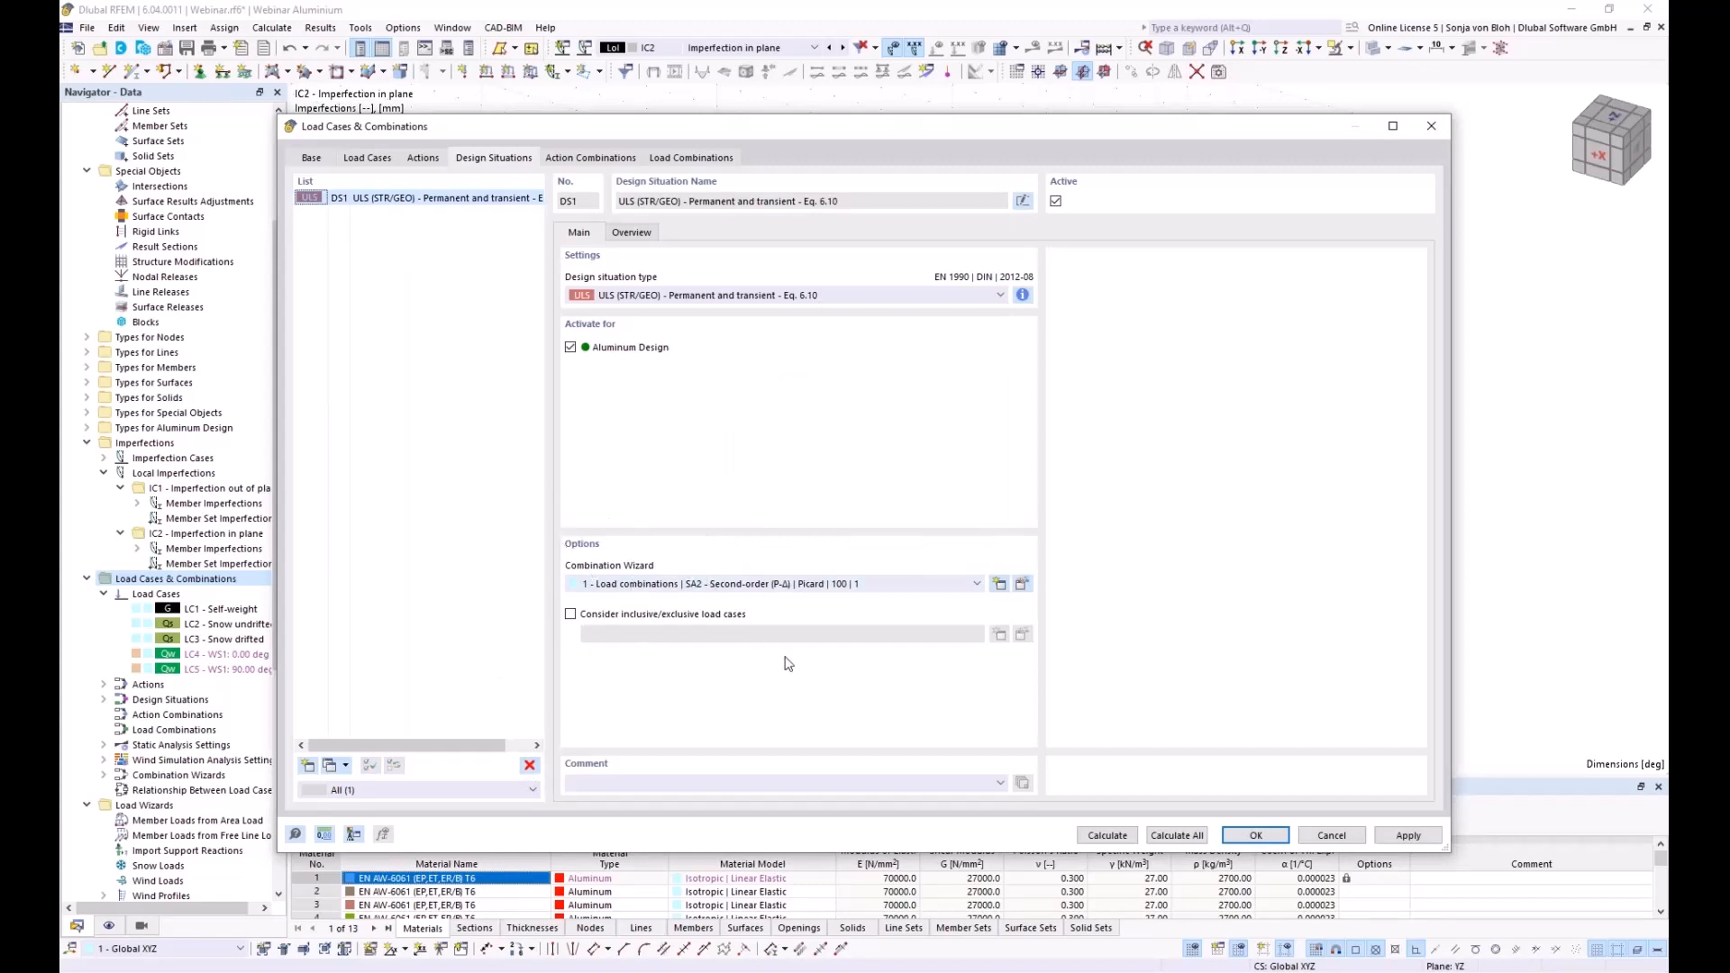
# Confirm the second-order combination wizard, review combinations CO1–CO26, and accept the dialog
pyautogui.click(1023, 586)
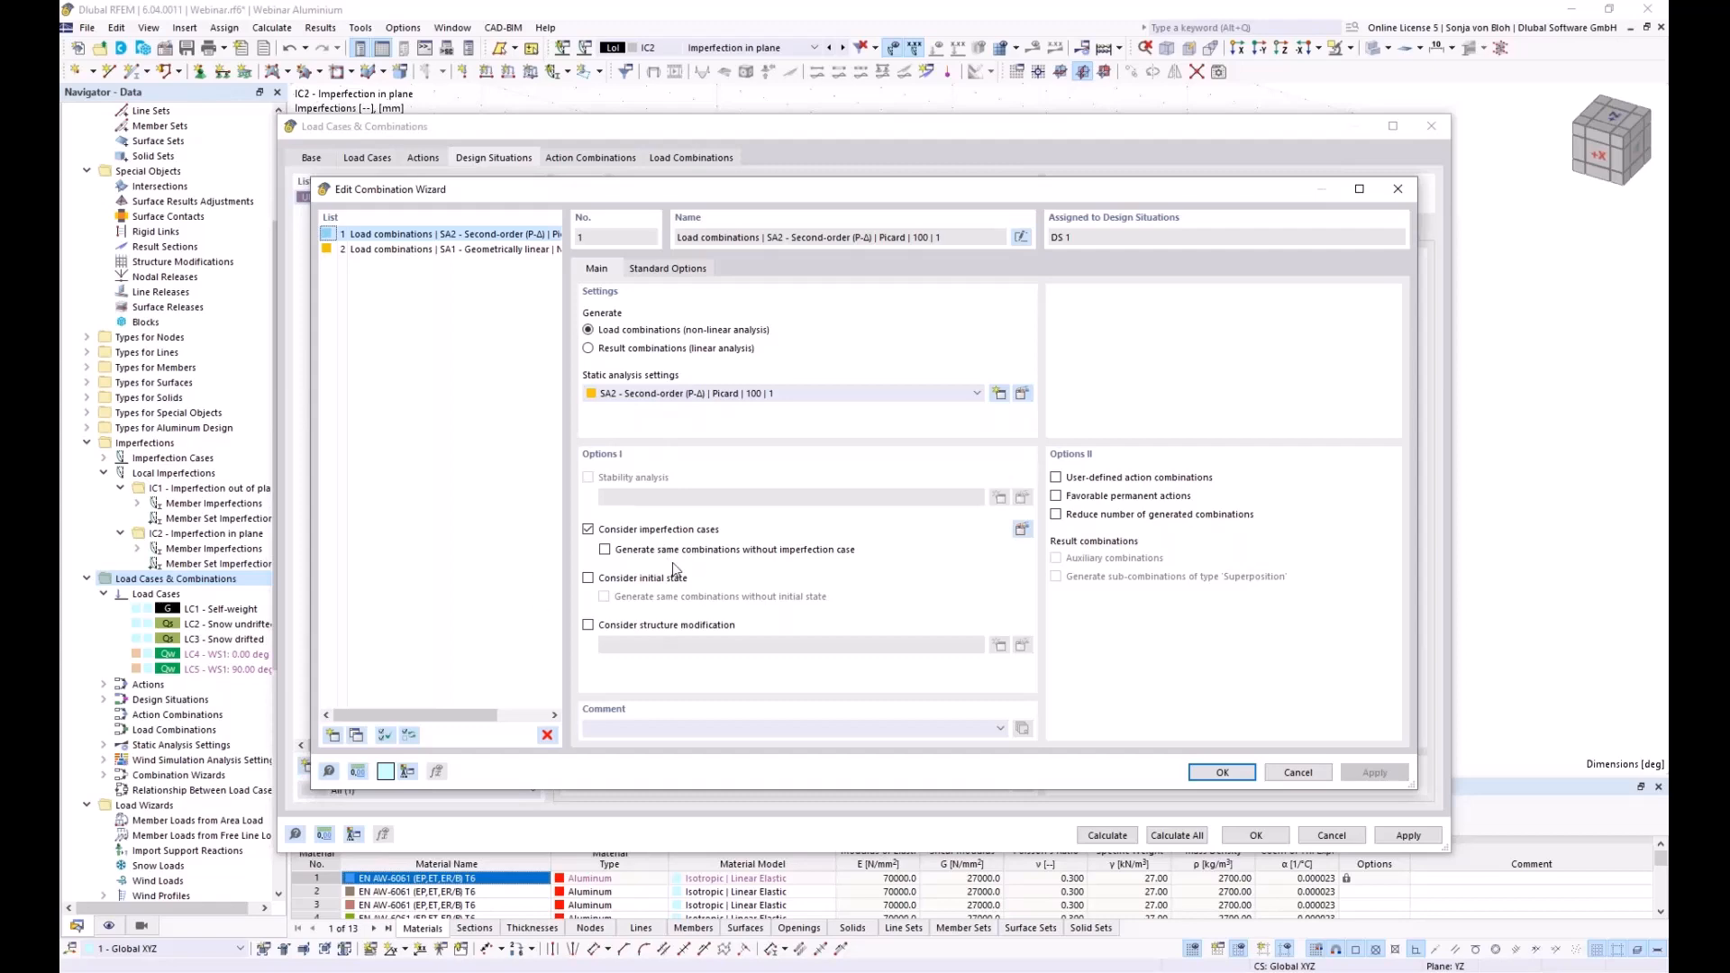
pyautogui.click(1221, 772)
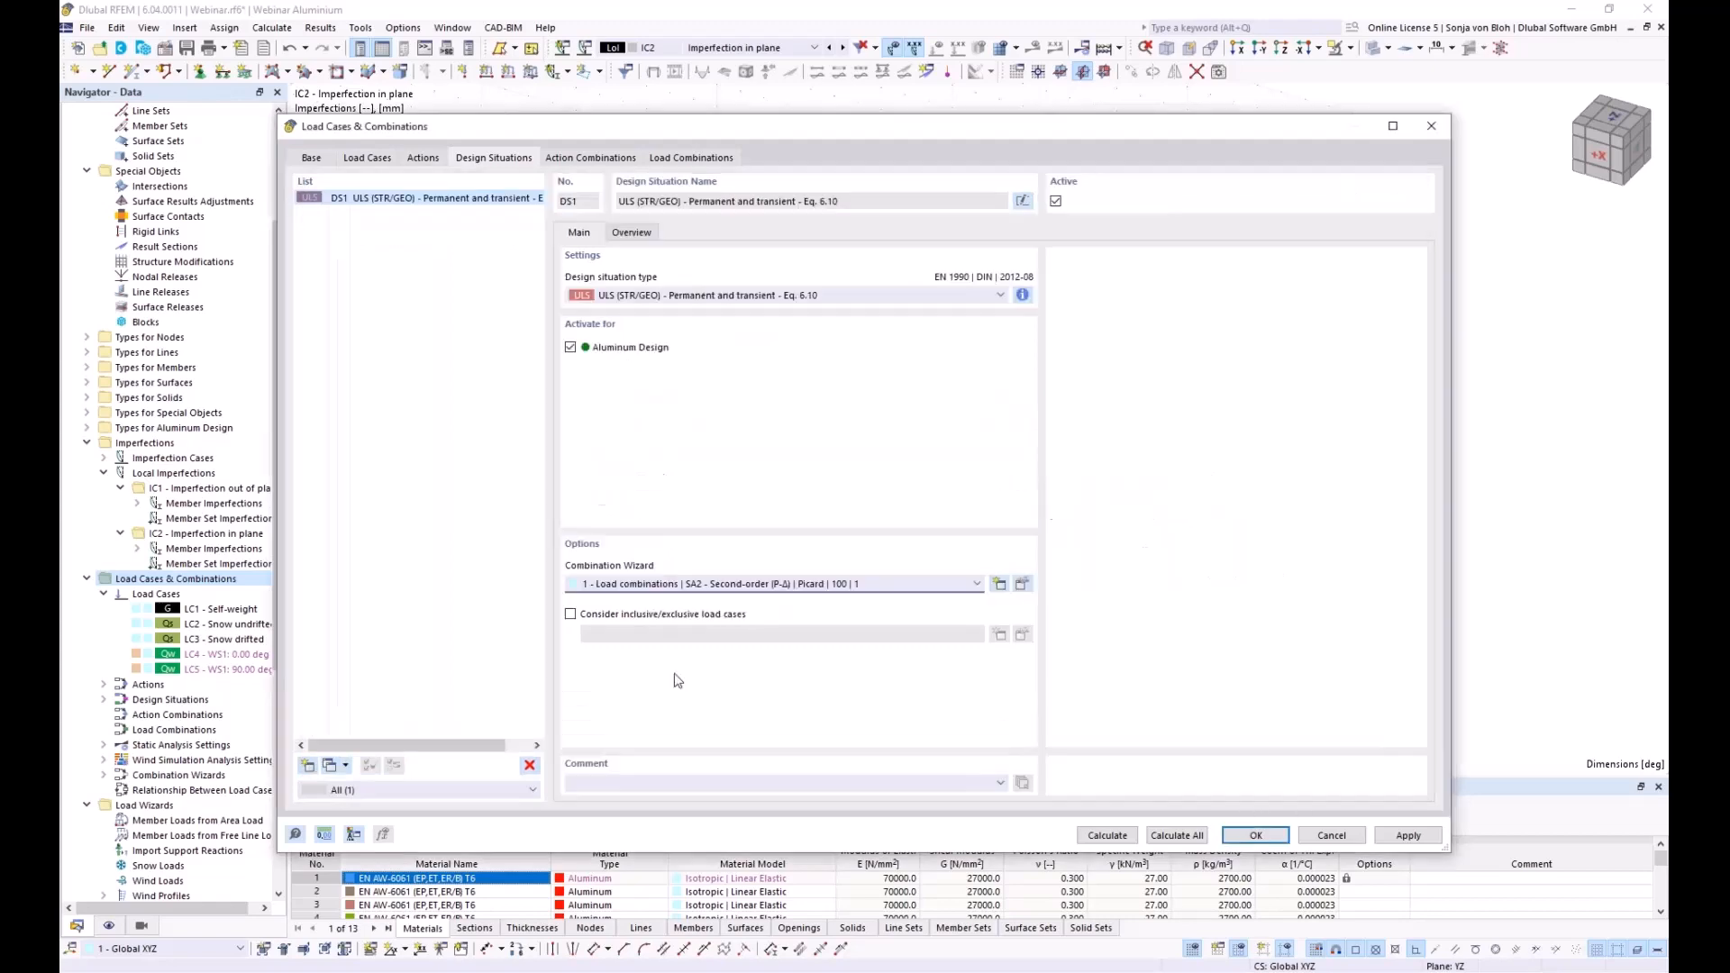
pyautogui.click(683, 160)
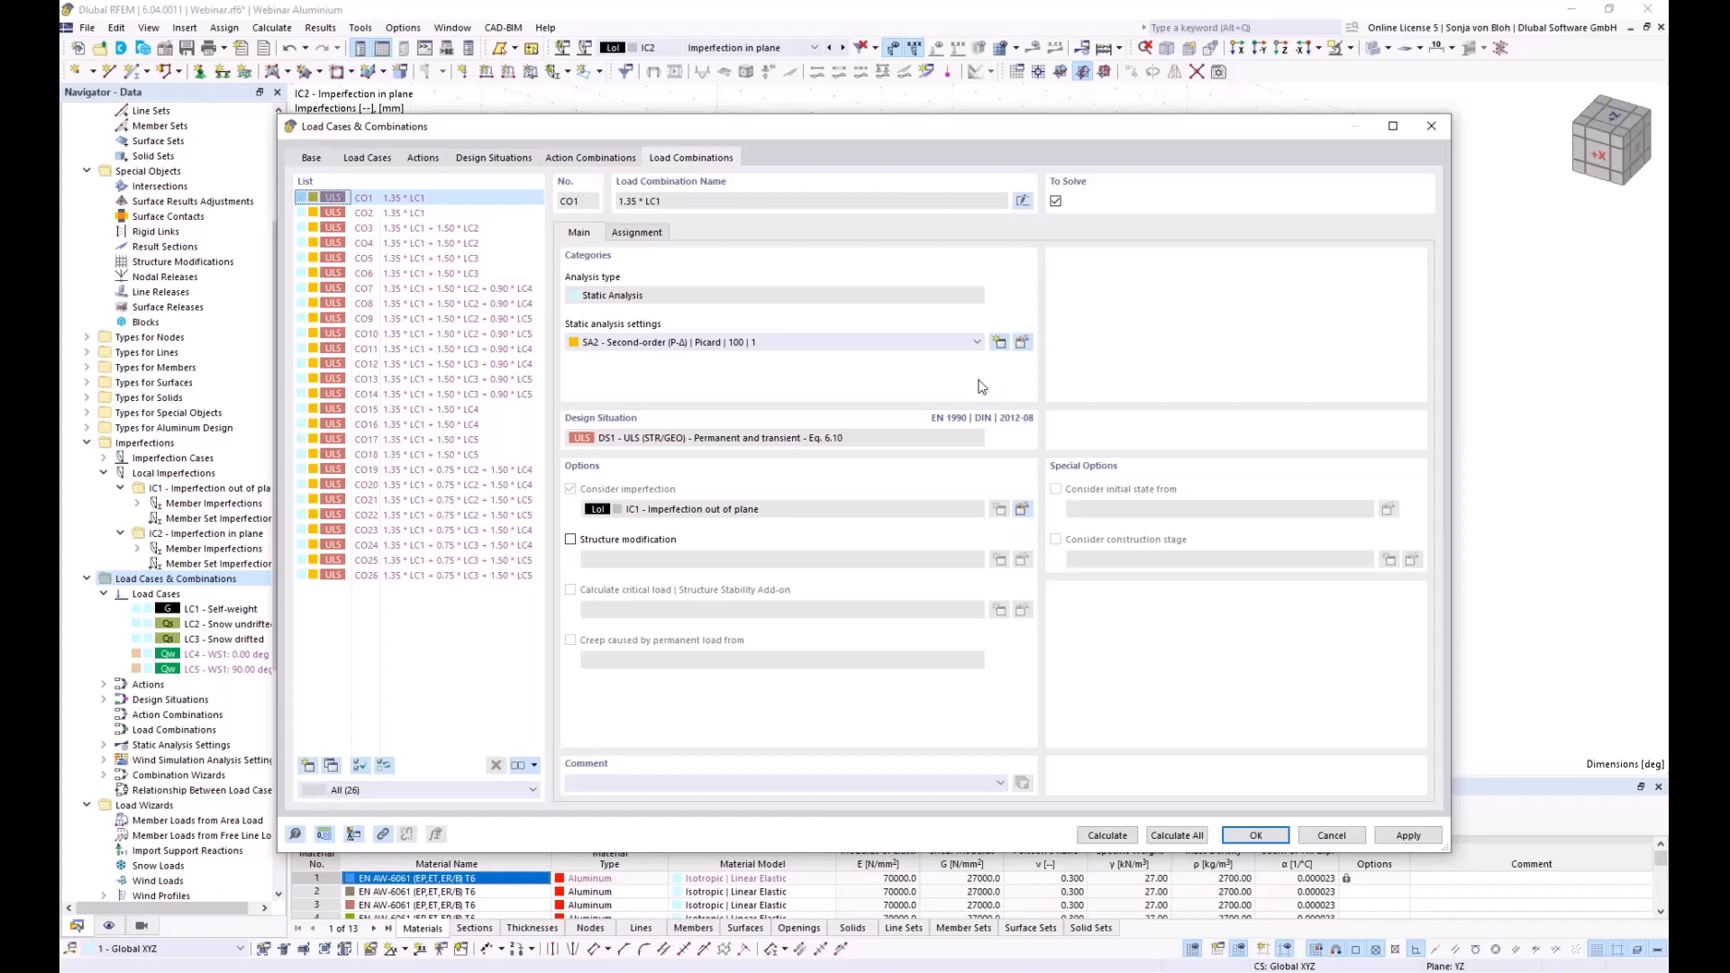
pyautogui.click(1253, 835)
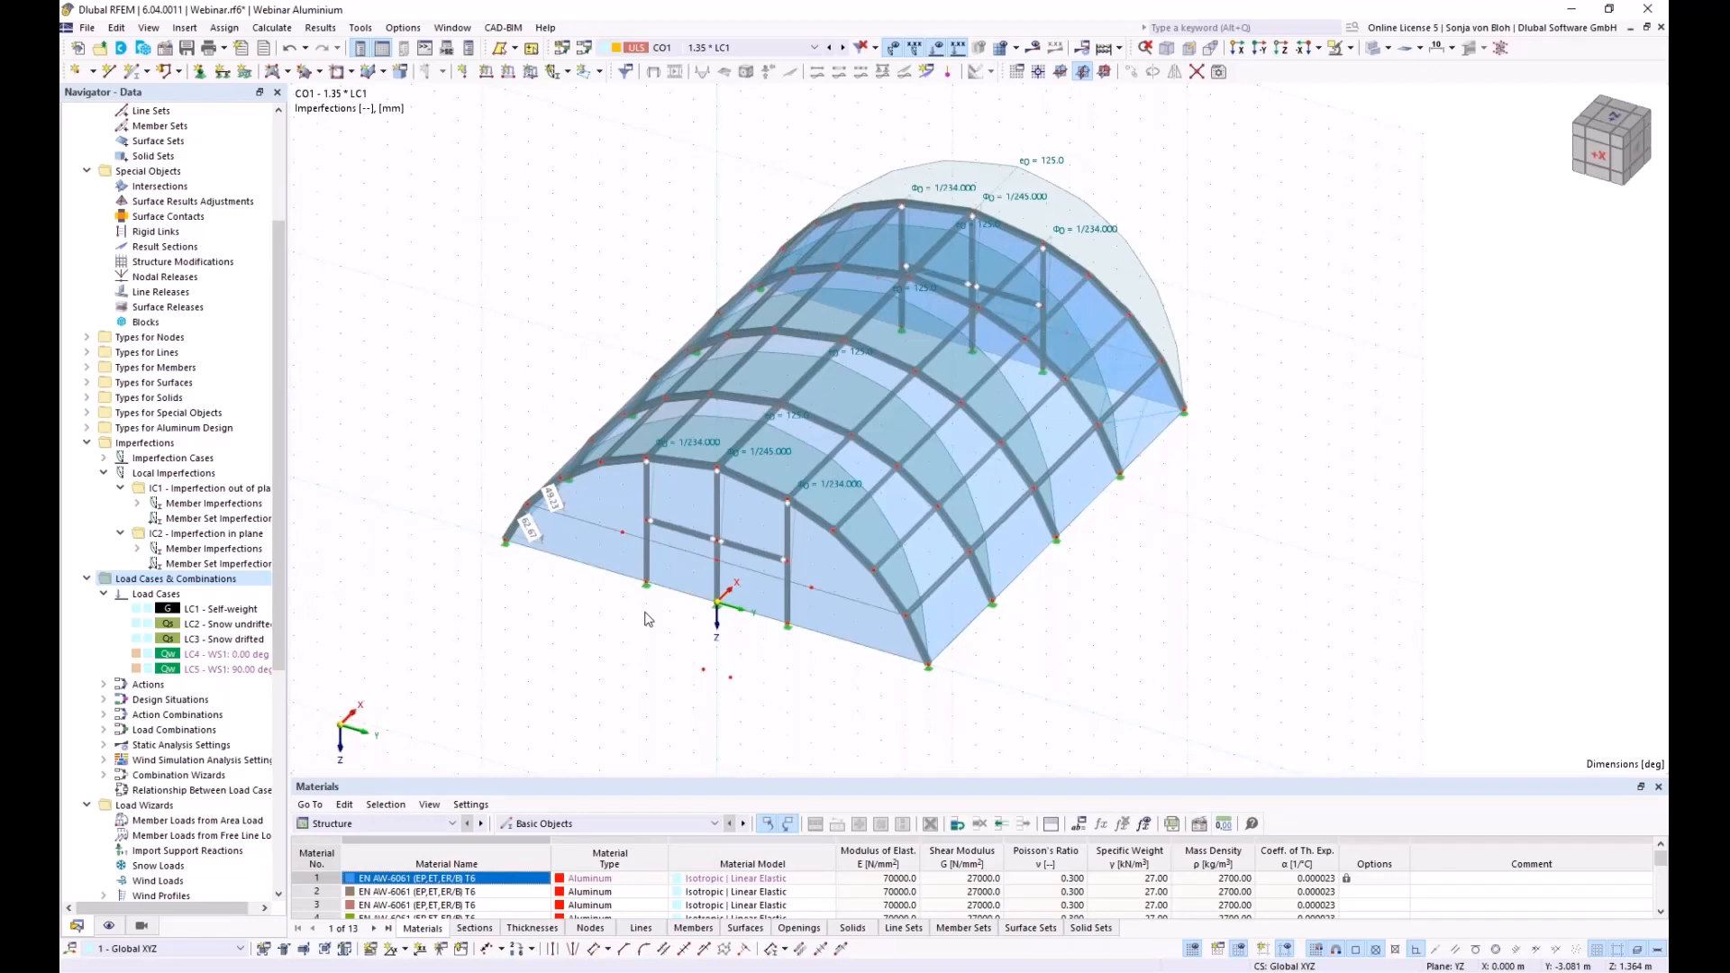
# Collapse Imperfections and Load Cases & Combinations, and expand Aluminum Design > Ultimate Configurations
pyautogui.click(87, 442)
pyautogui.click(85, 458)
pyautogui.moveTo(278, 618); pyautogui.dragTo(276, 728)
pyautogui.click(87, 865)
pyautogui.click(104, 851)
# Untick Perform stability design in the 1 - Default aluminium ultimate configuration
pyautogui.doubleClick(155, 866)
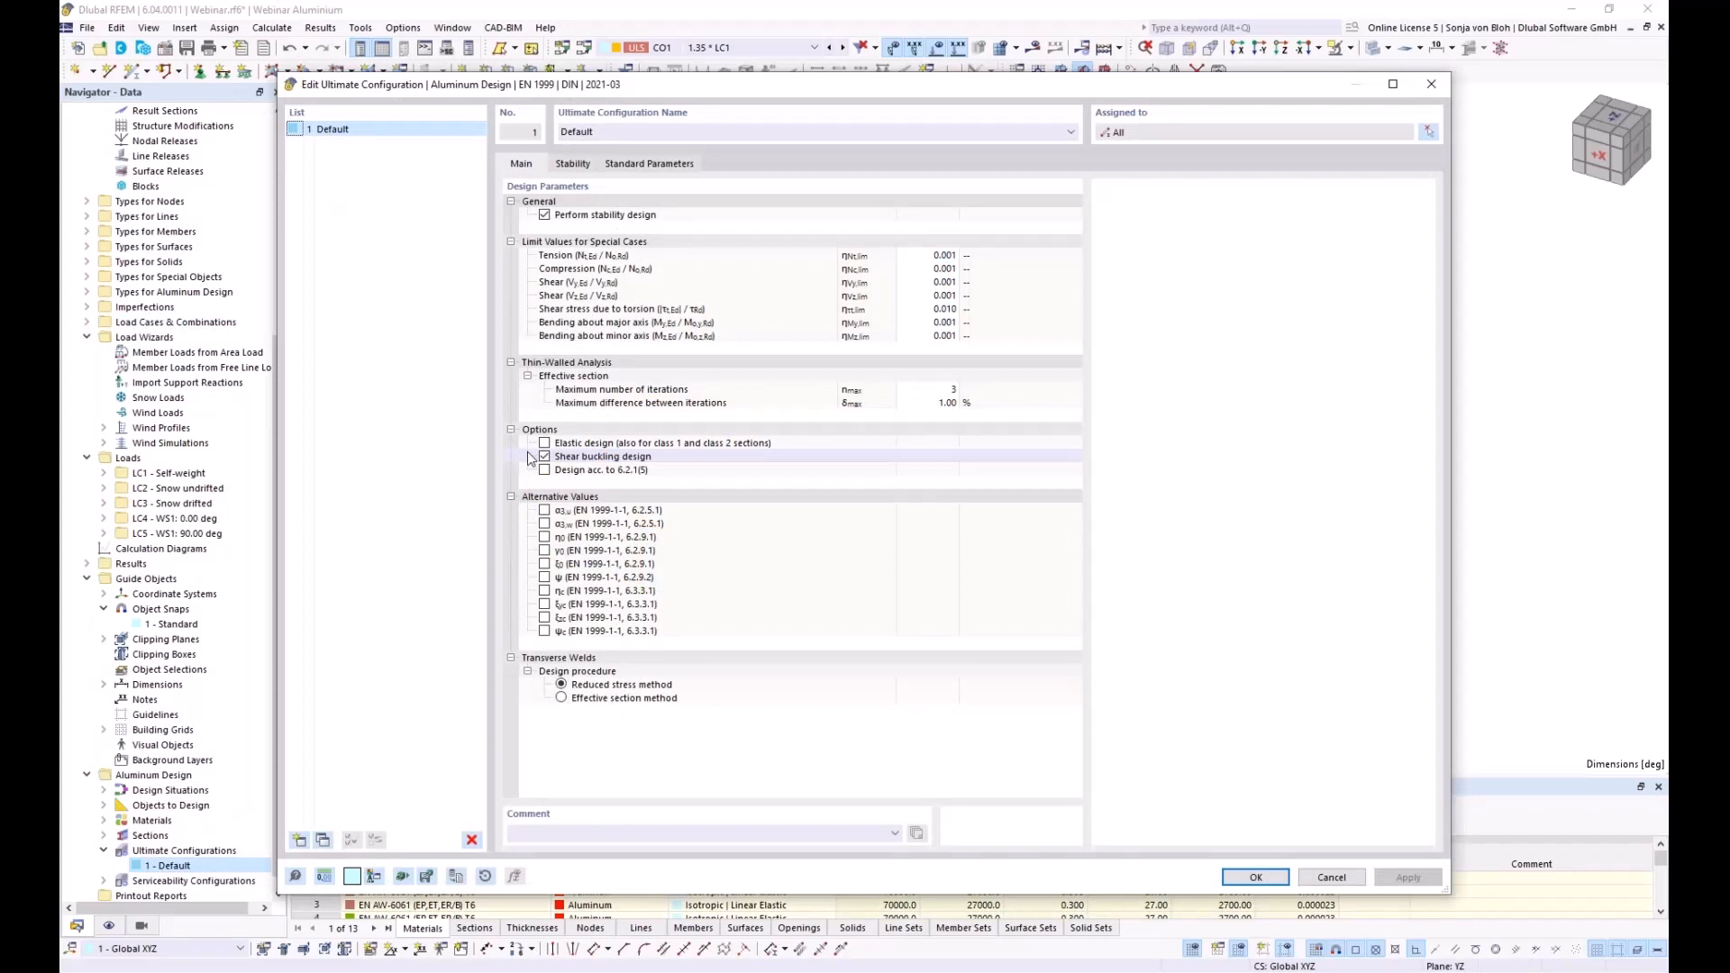
pyautogui.click(544, 215)
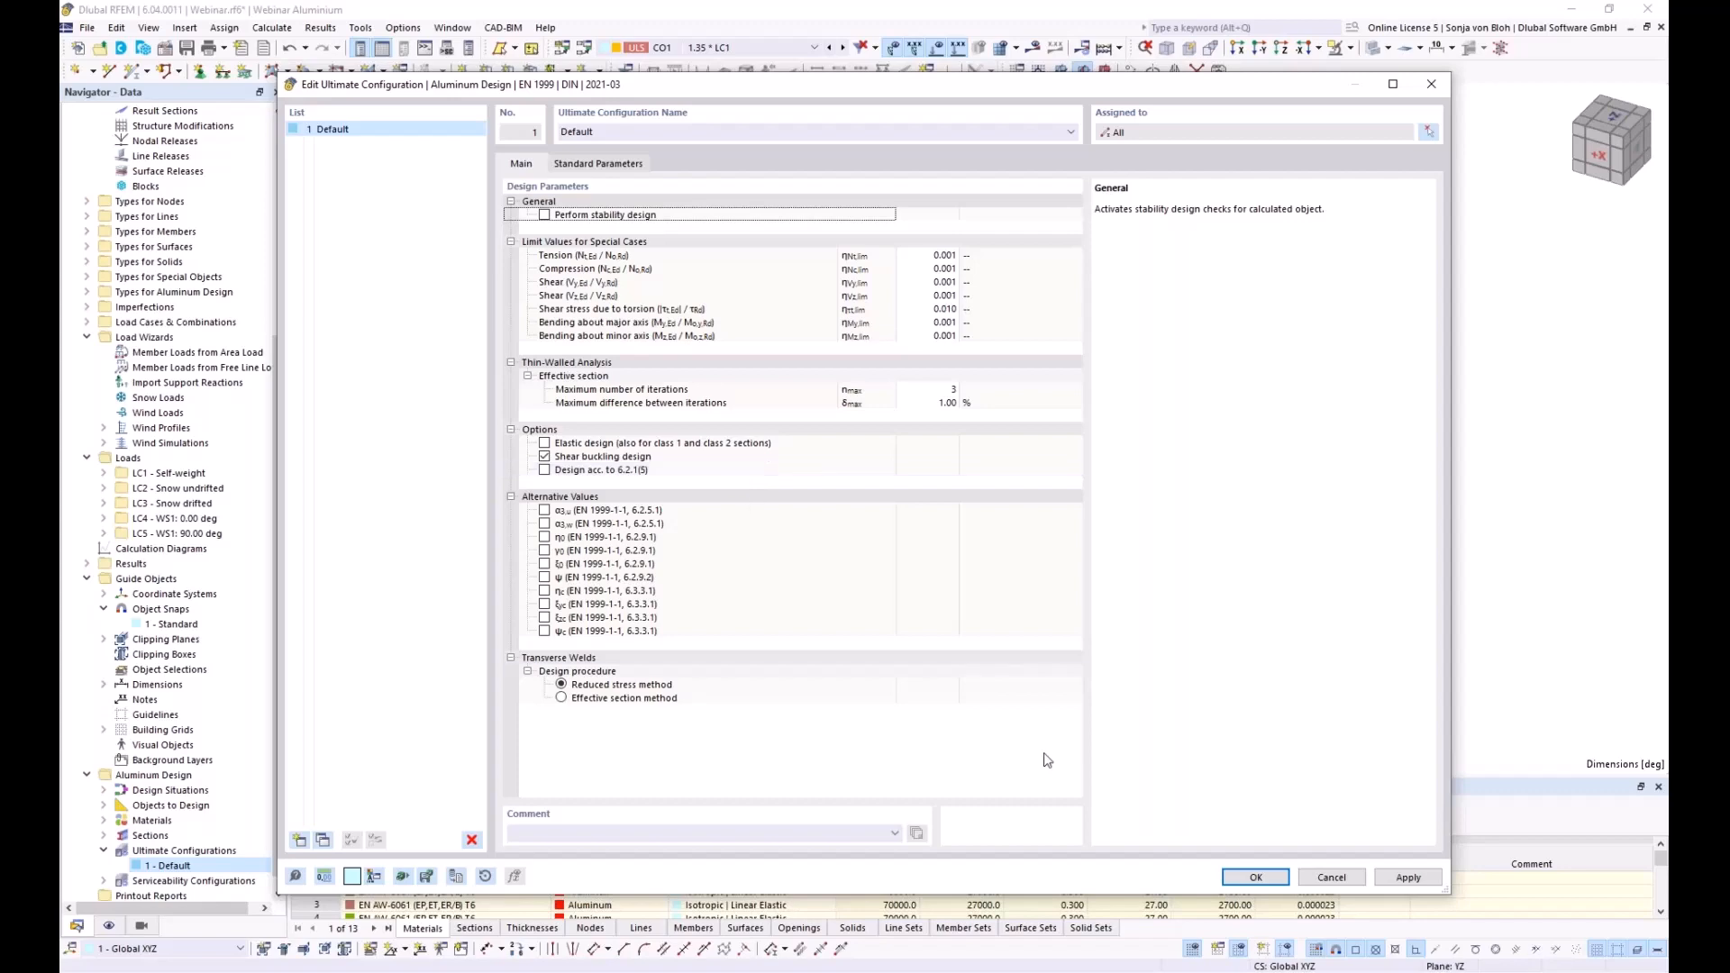
# Apply the configuration and untick Design All for Members in the Aluminum Design Objects to Design table
pyautogui.click(1255, 877)
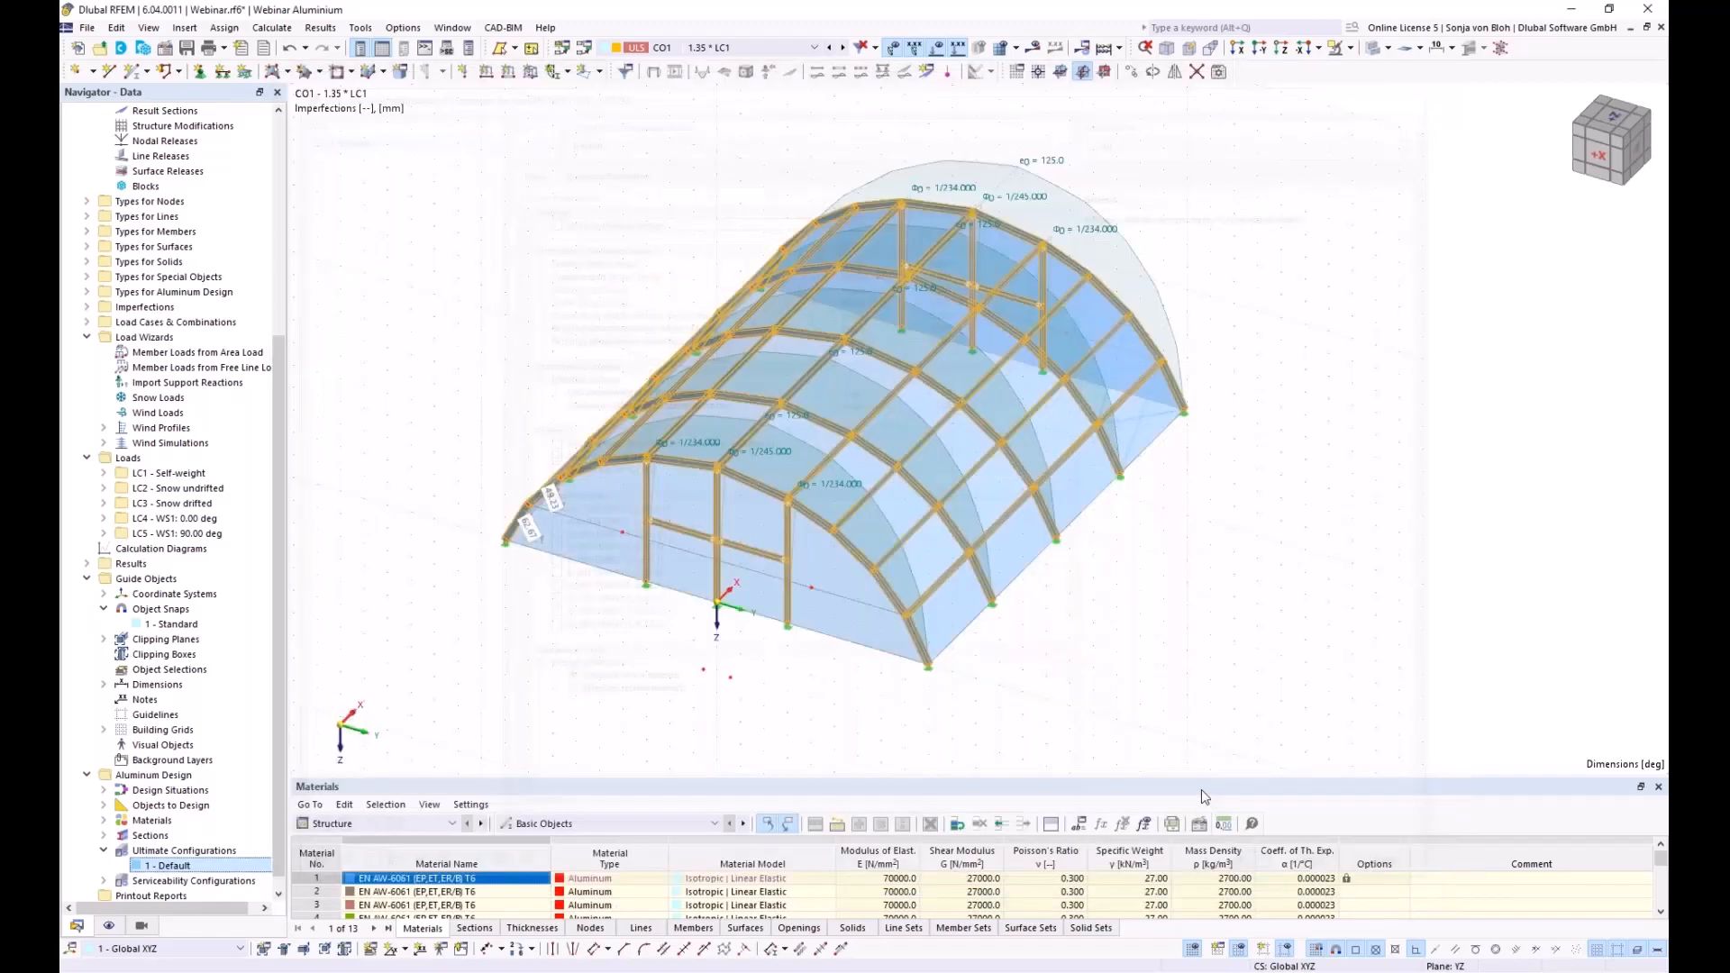
pyautogui.moveTo(460, 767); pyautogui.dragTo(459, 497)
pyautogui.click(453, 543)
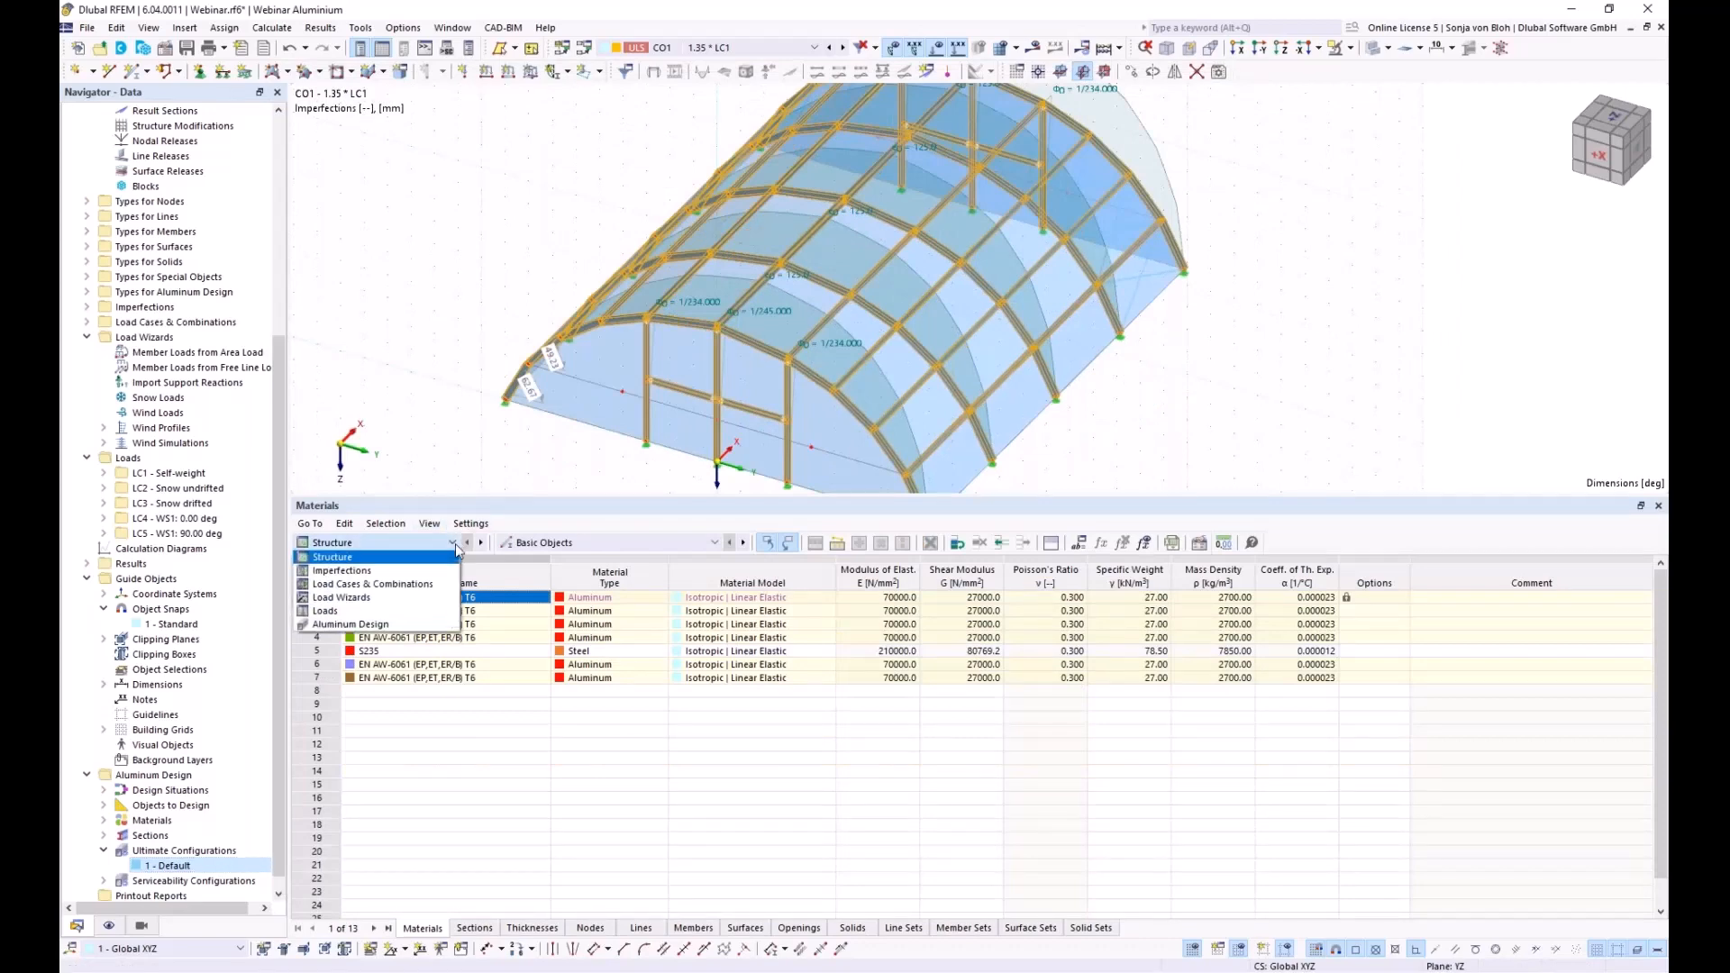
pyautogui.click(365, 632)
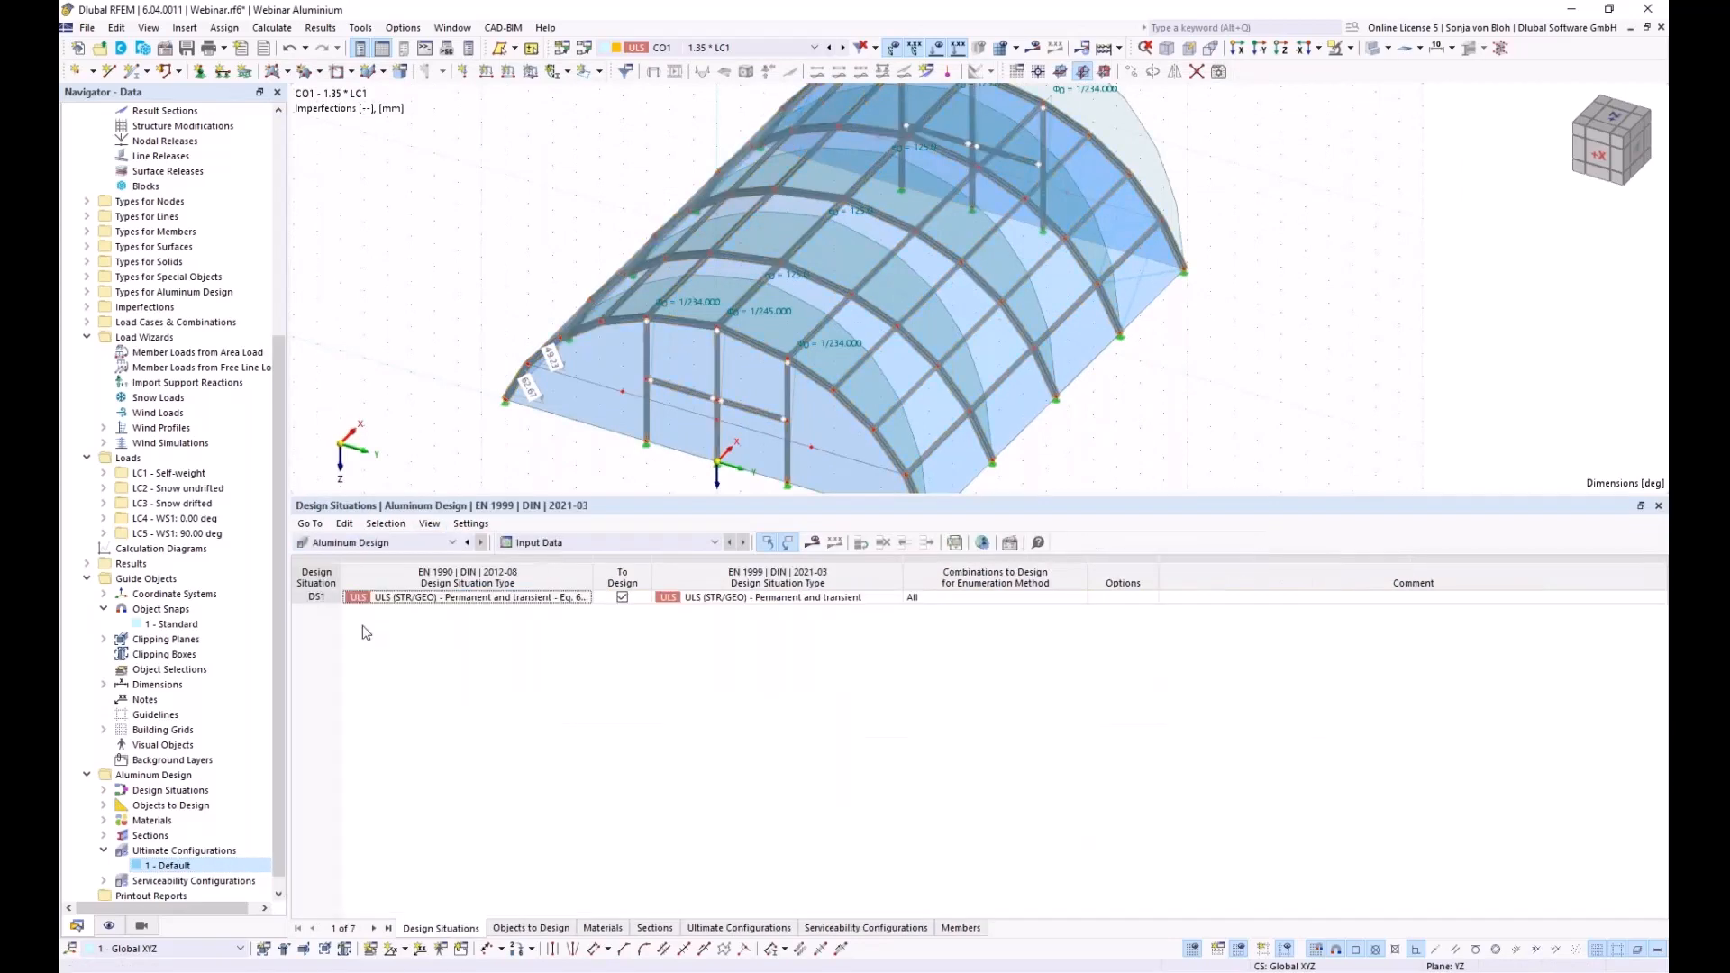
pyautogui.click(524, 929)
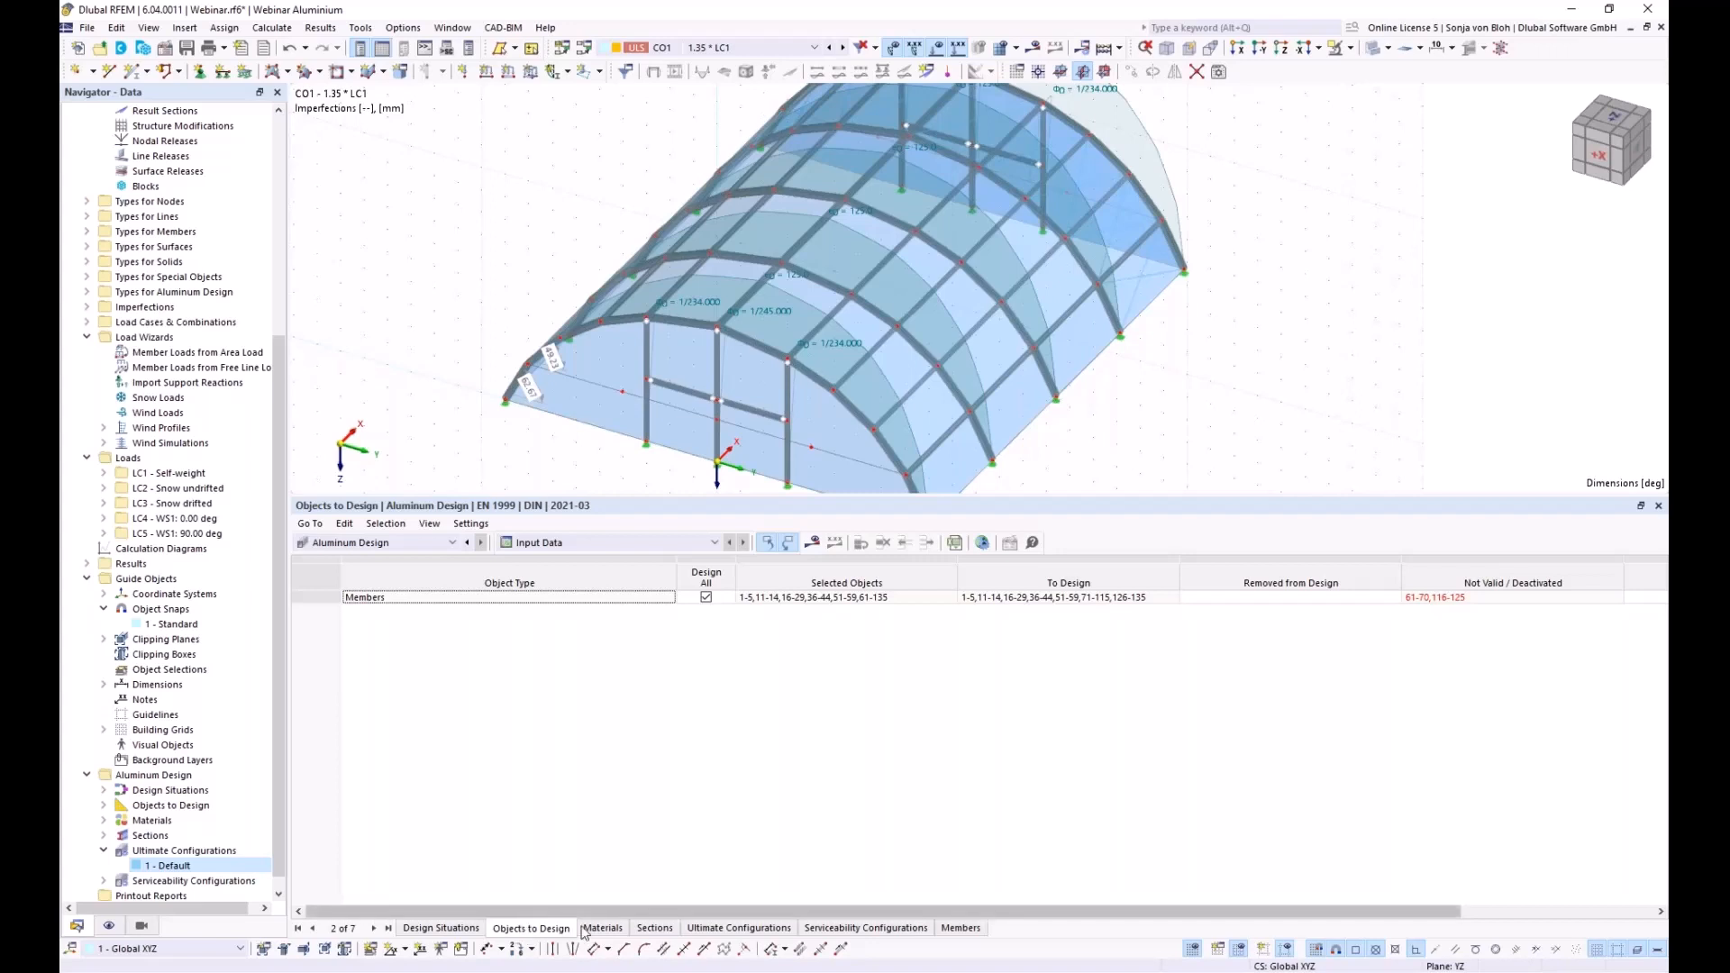
pyautogui.click(706, 598)
pyautogui.click(706, 598)
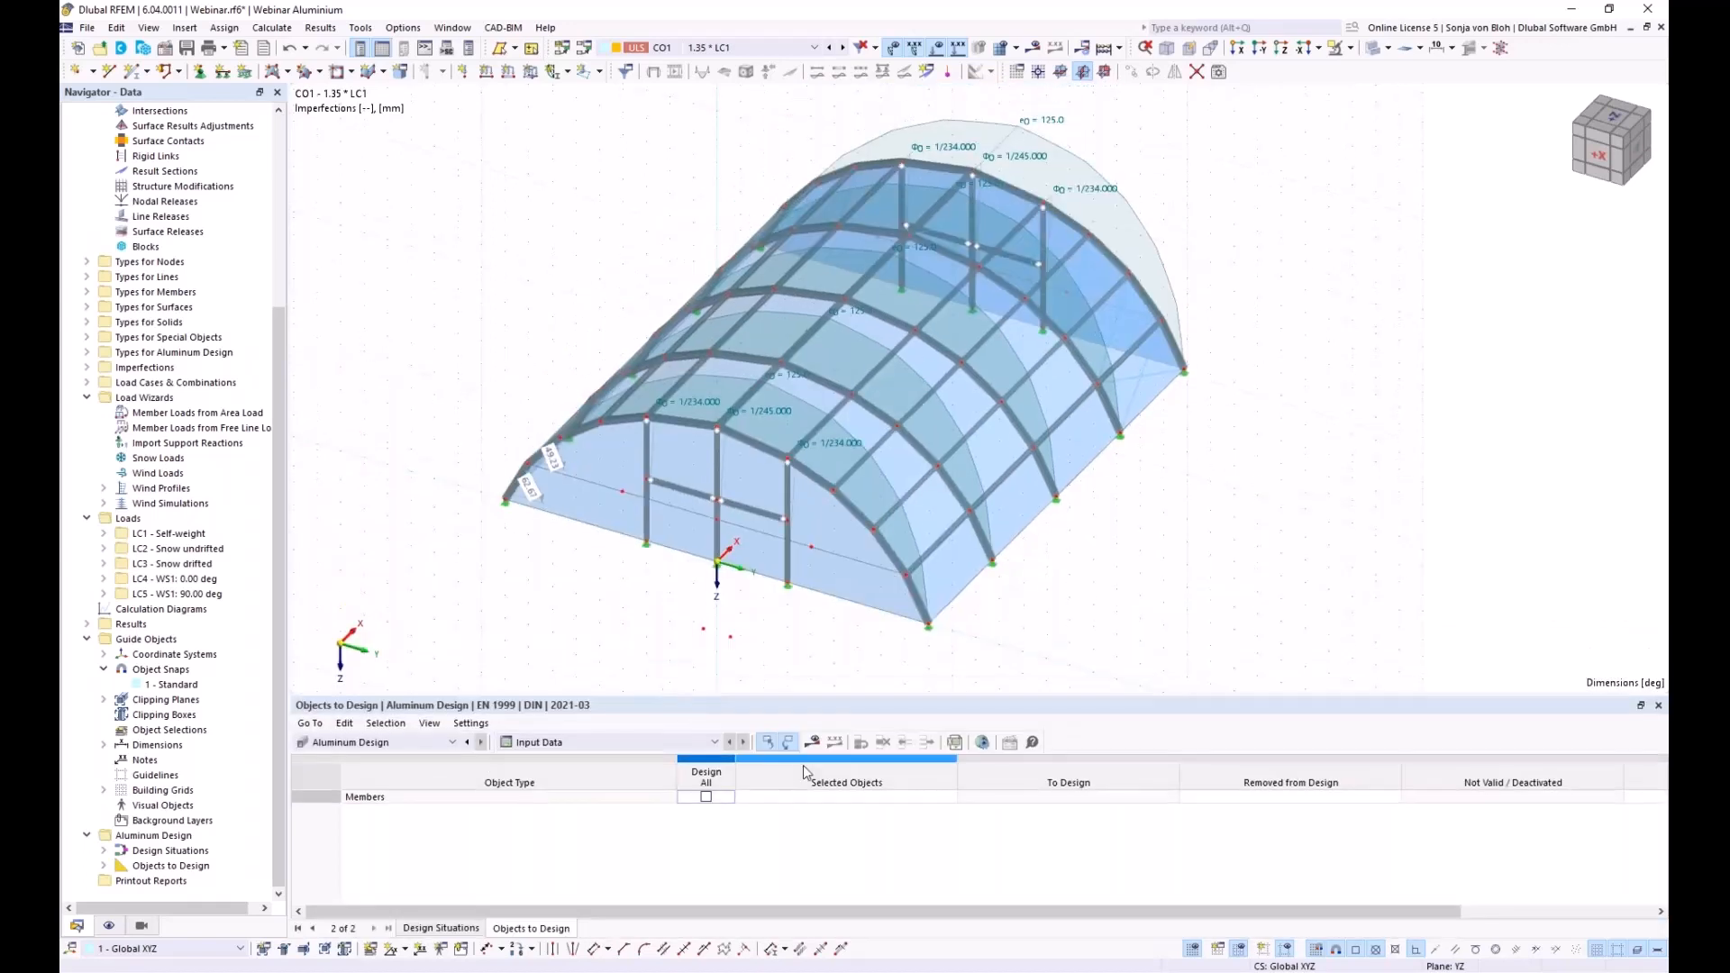
# Window-select the arch frame members in side view for aluminium design
pyautogui.click(847, 791)
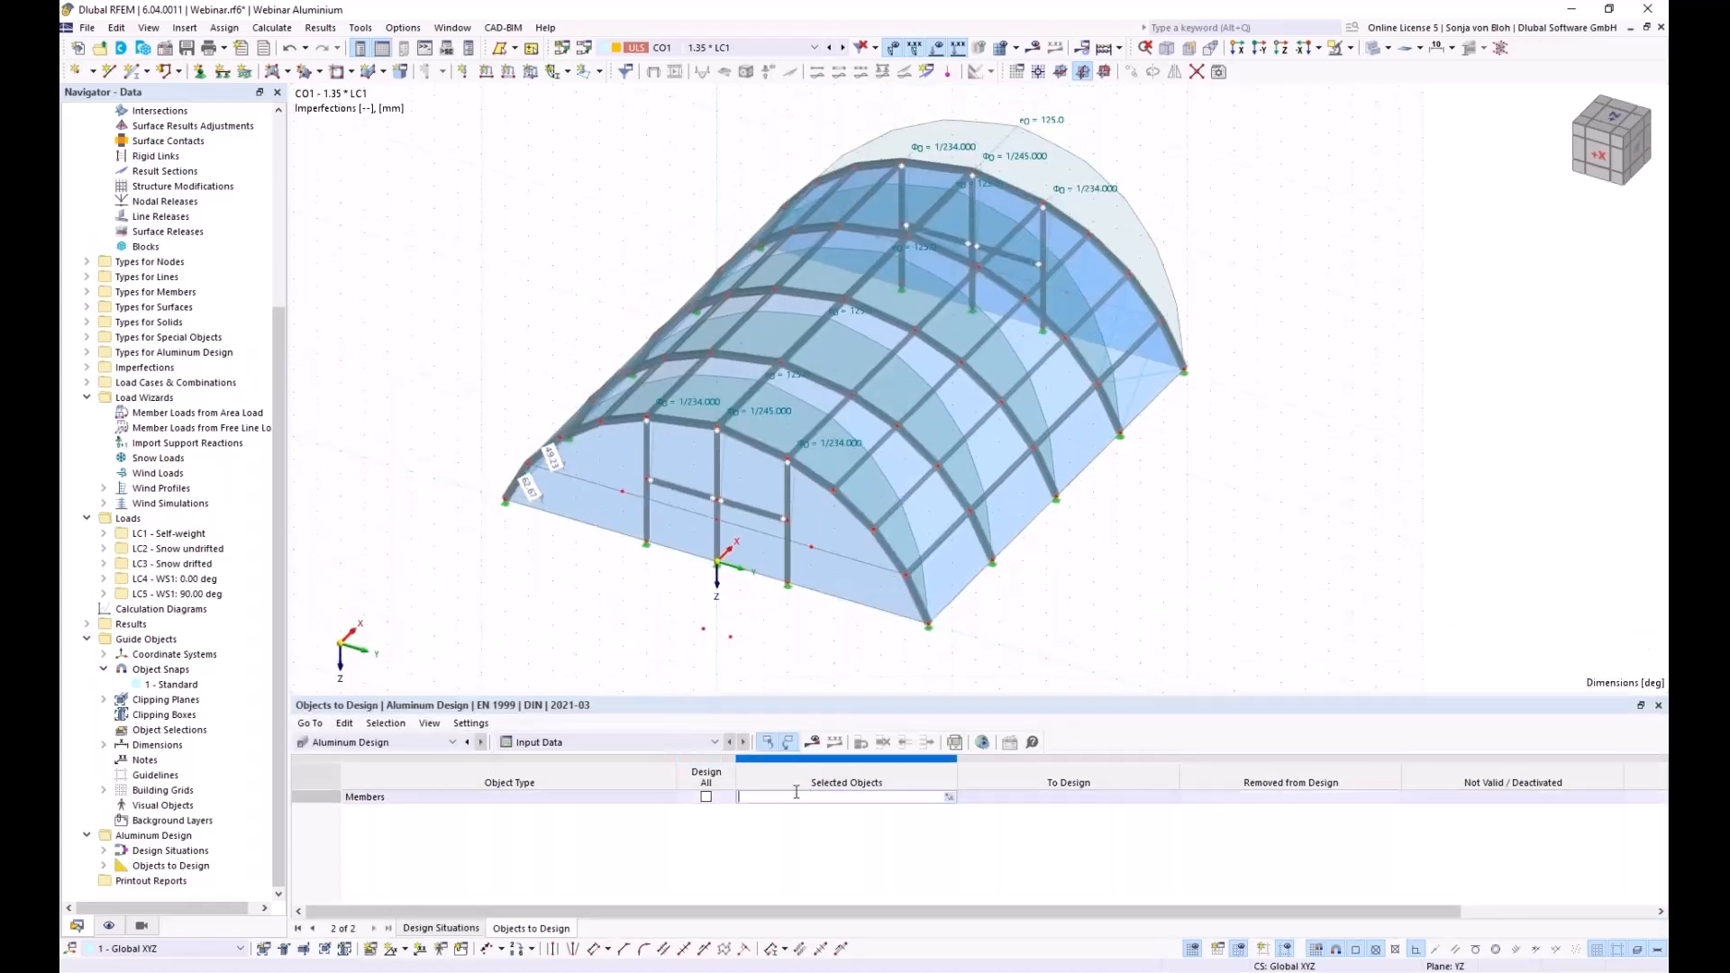
pyautogui.click(948, 796)
pyautogui.click(892, 604)
pyautogui.moveTo(581, 244); pyautogui.dragTo(676, 516)
pyautogui.moveTo(677, 240); pyautogui.dragTo(714, 346)
pyautogui.moveTo(773, 260); pyautogui.dragTo(843, 570)
pyautogui.moveTo(838, 268); pyautogui.dragTo(914, 519)
pyautogui.moveTo(935, 269); pyautogui.dragTo(1014, 503)
pyautogui.moveTo(703, 540); pyautogui.dragTo(977, 530, button='middle')
pyautogui.moveTo(881, 496); pyautogui.dragTo(706, 373)
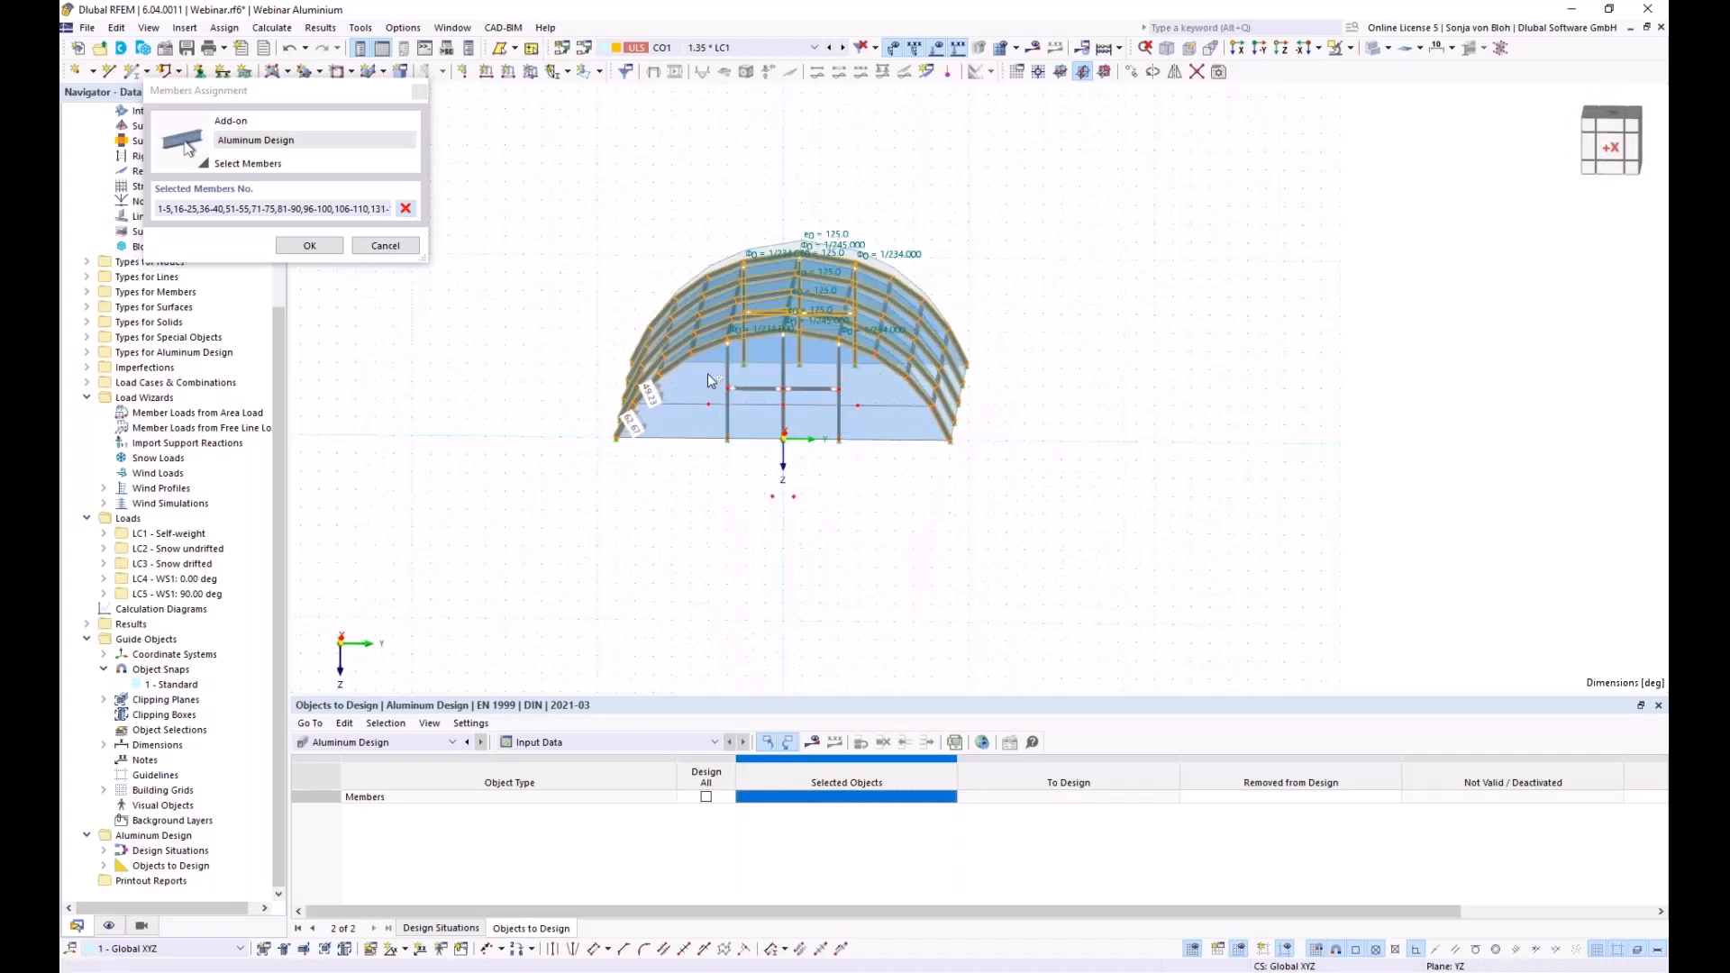
# Remove the end-frame members and confirm members 1-5, 16-25, 36-40, 51-55, 71-75, 81-90, 96-100, 106-110
pyautogui.keyDown('ctrl'); pyautogui.moveTo(1046, 502); pyautogui.dragTo(468, 529, button='middle'); pyautogui.keyUp('ctrl')
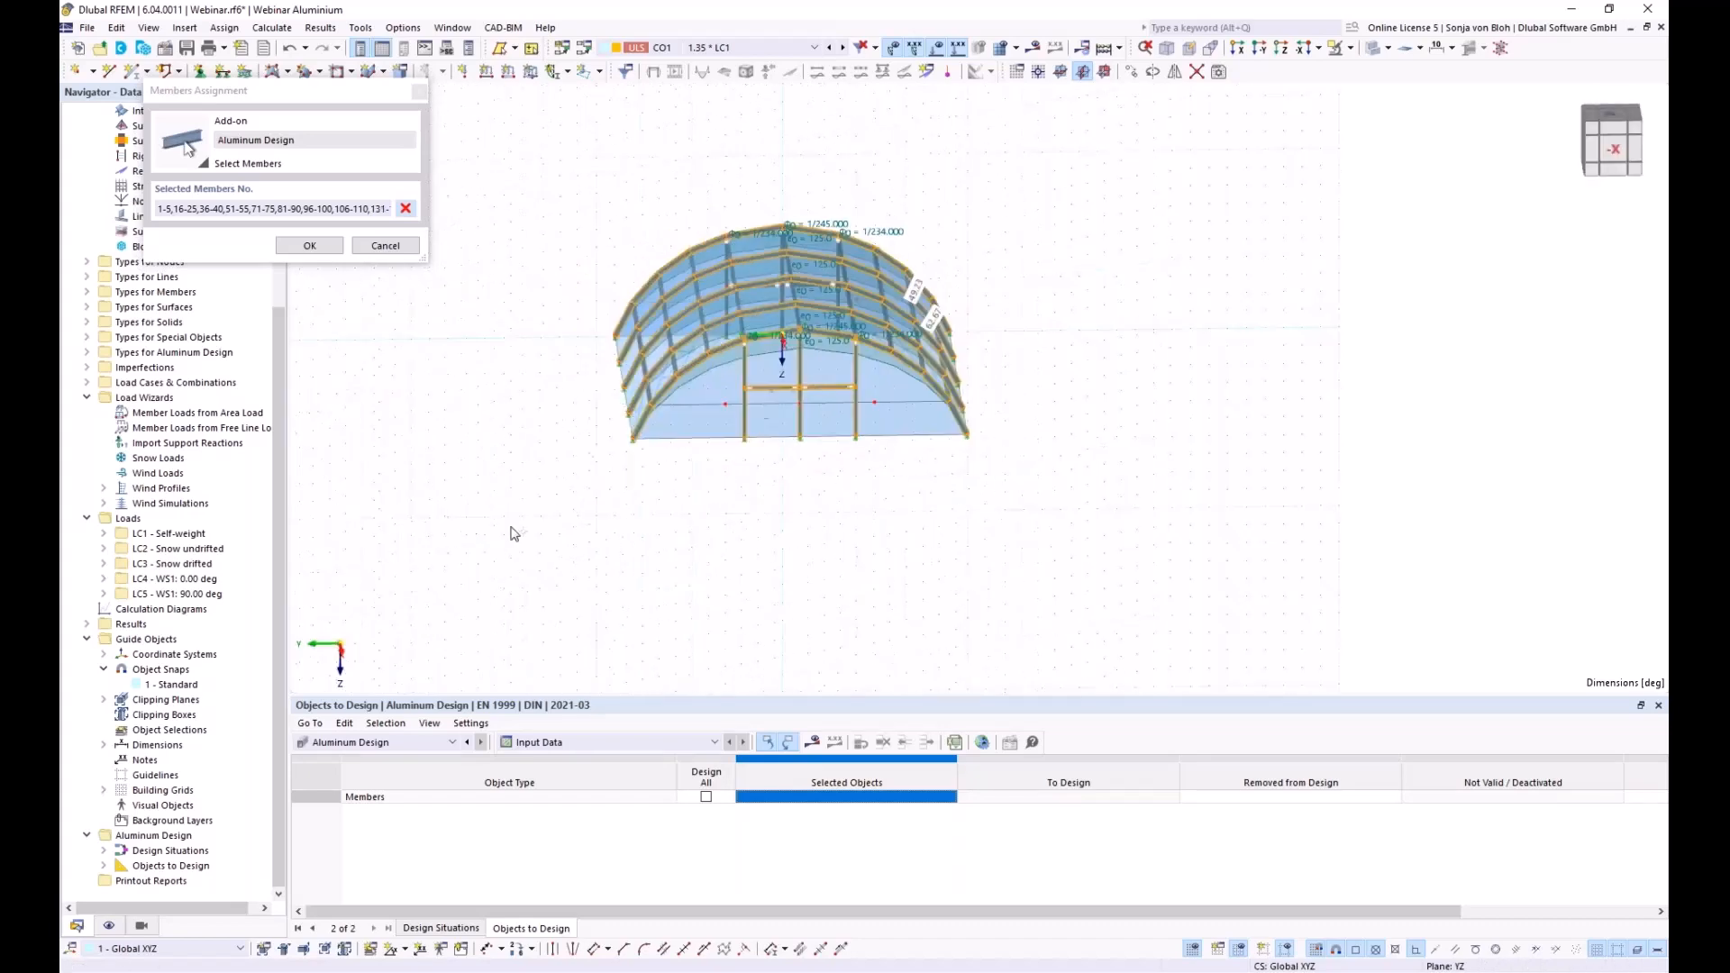
pyautogui.moveTo(888, 495); pyautogui.dragTo(717, 382)
pyautogui.keyDown('ctrl'); pyautogui.moveTo(649, 525); pyautogui.dragTo(1108, 566, button='middle'); pyautogui.keyUp('ctrl')
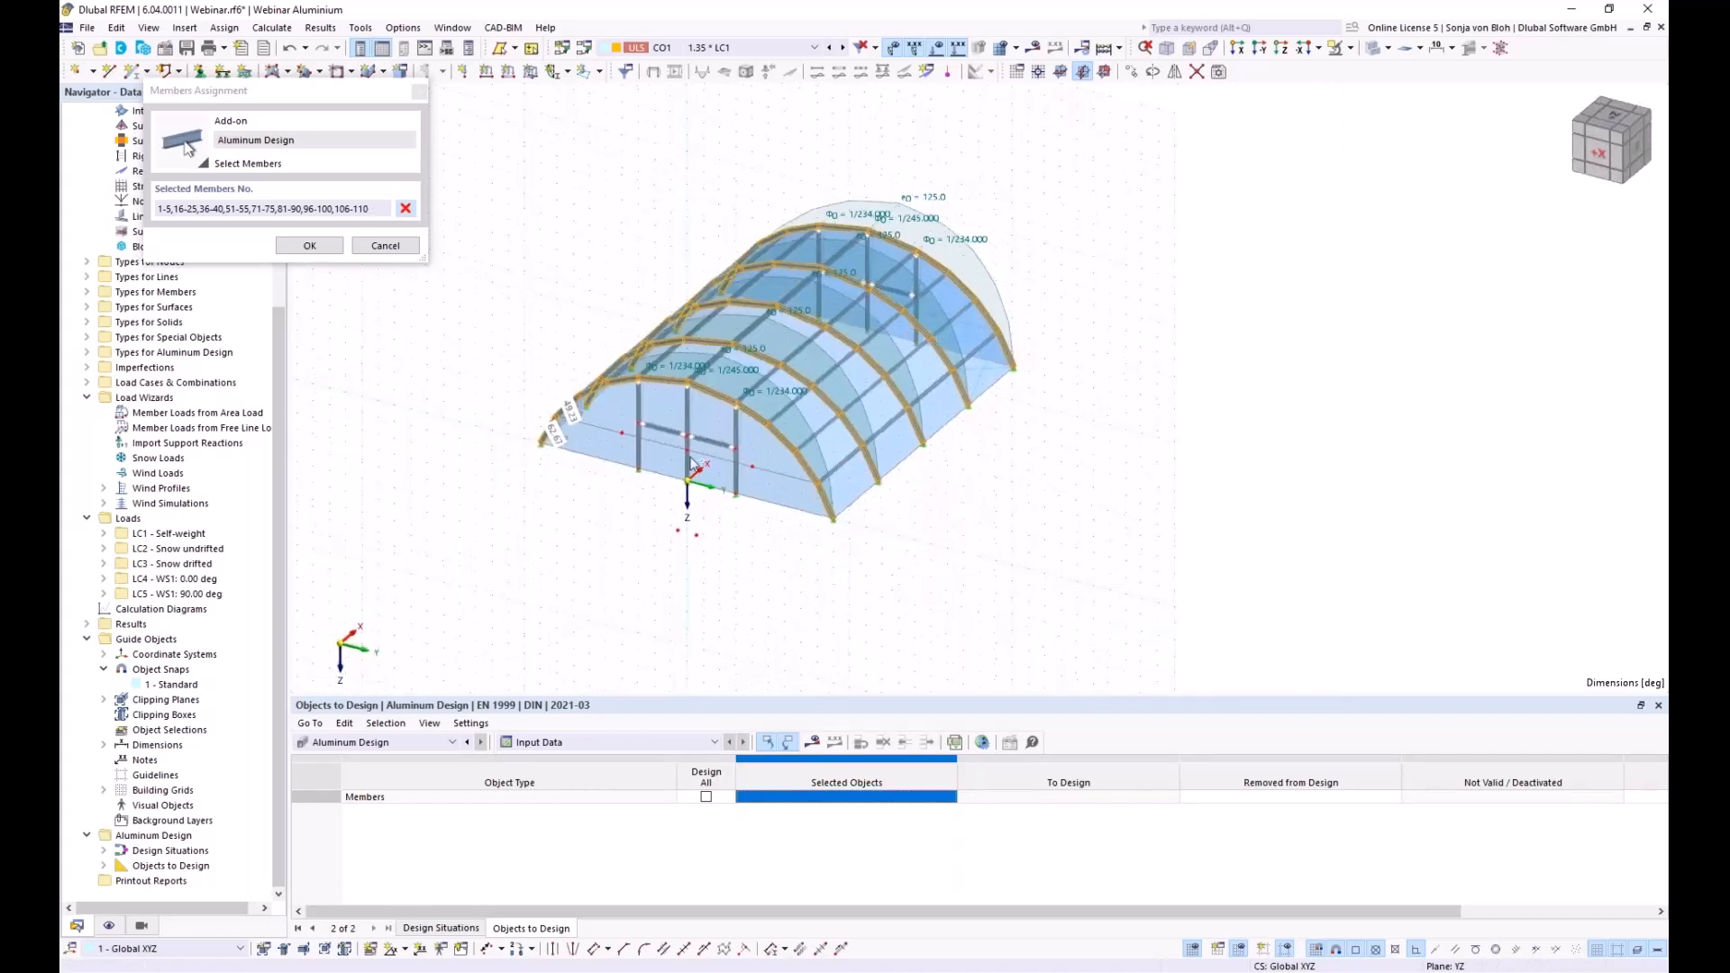
pyautogui.click(330, 246)
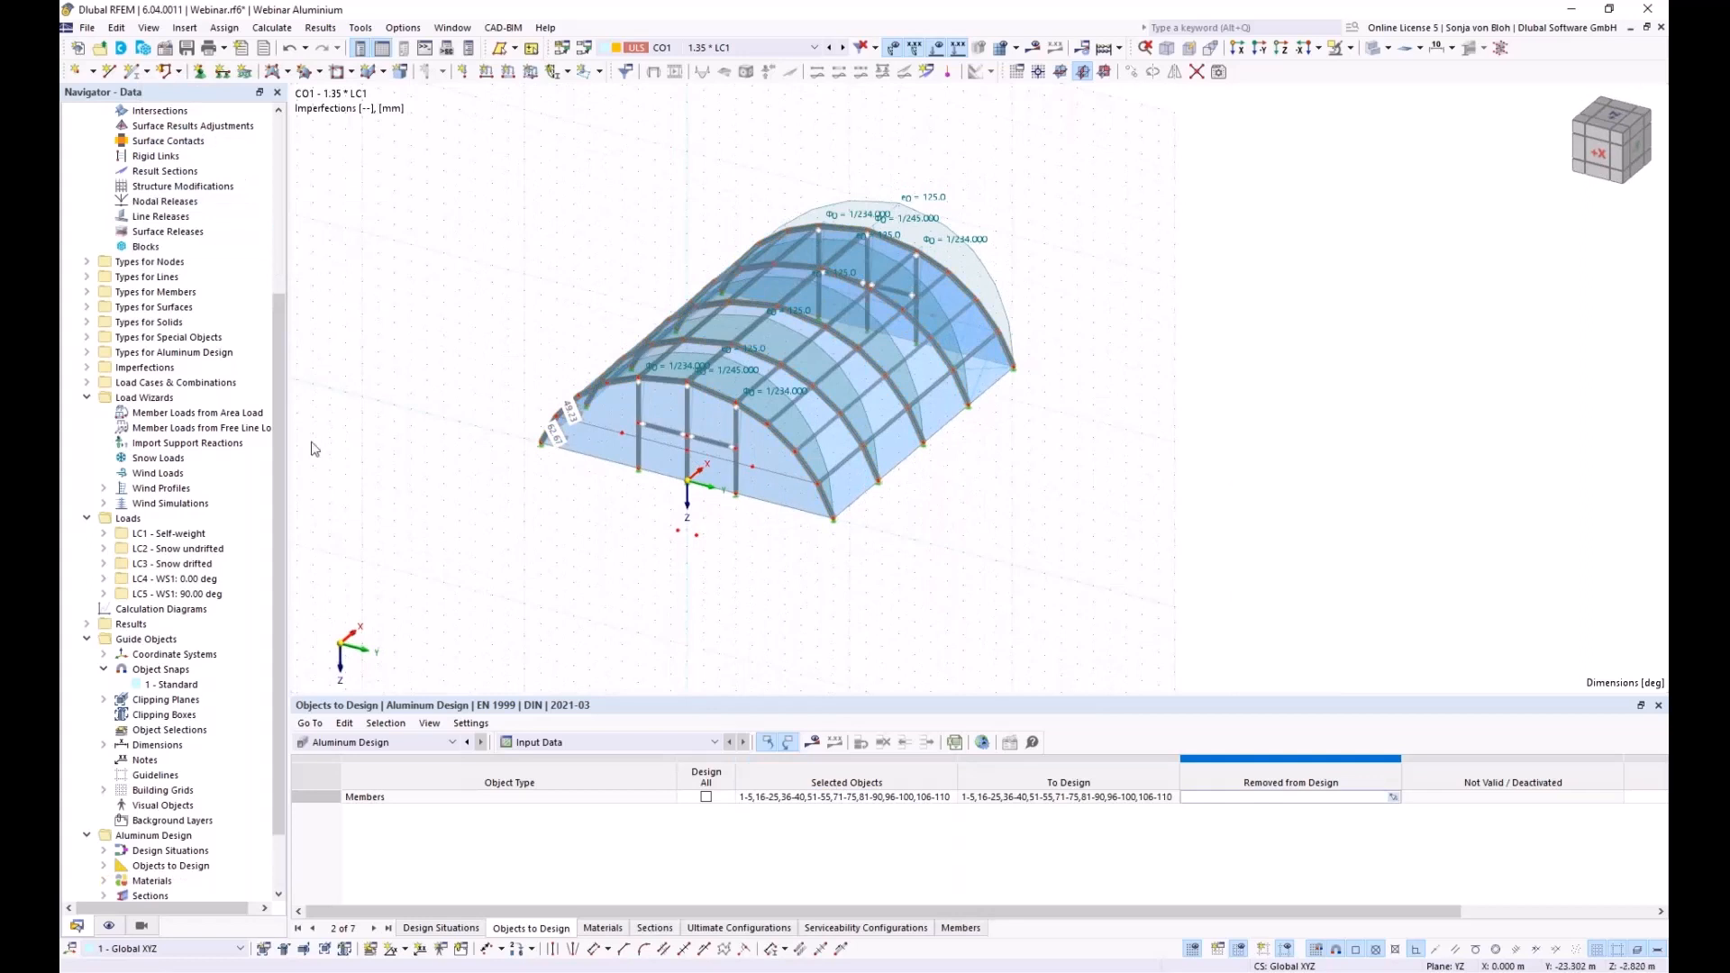
pyautogui.click(802, 798)
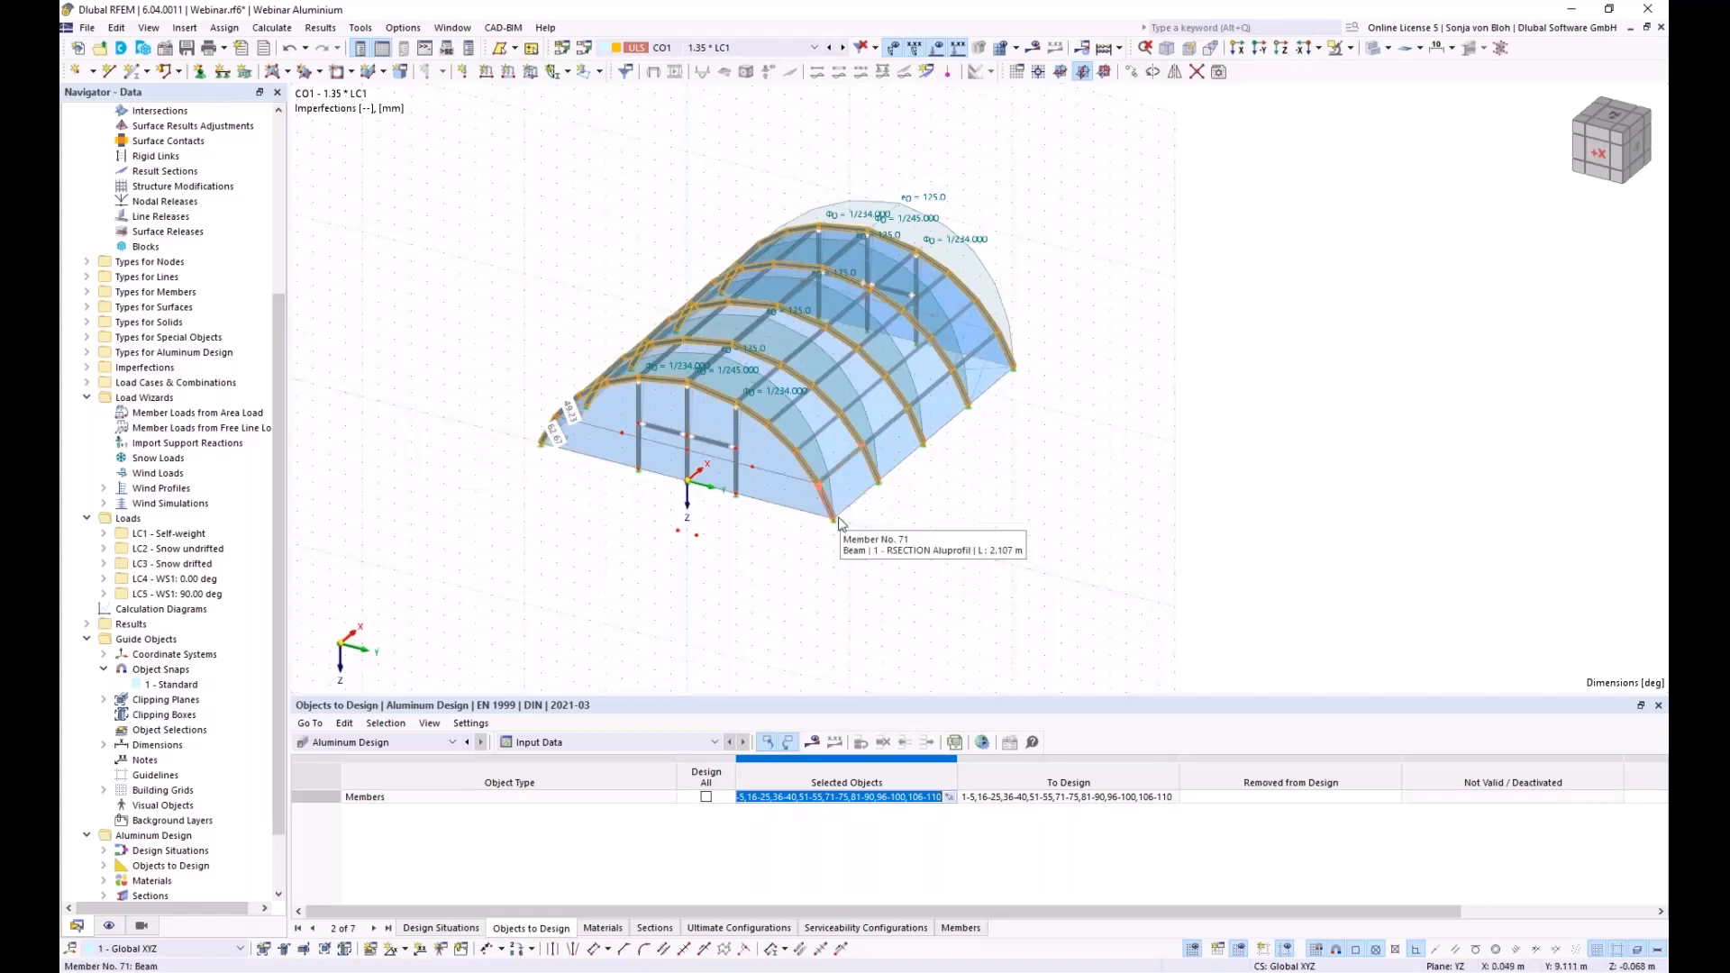
# Scroll over the Zeltstruktur_mE2 LC4 global deformation results (max |u| 31.4 mm)
pyautogui.scroll(5, 780, 484)
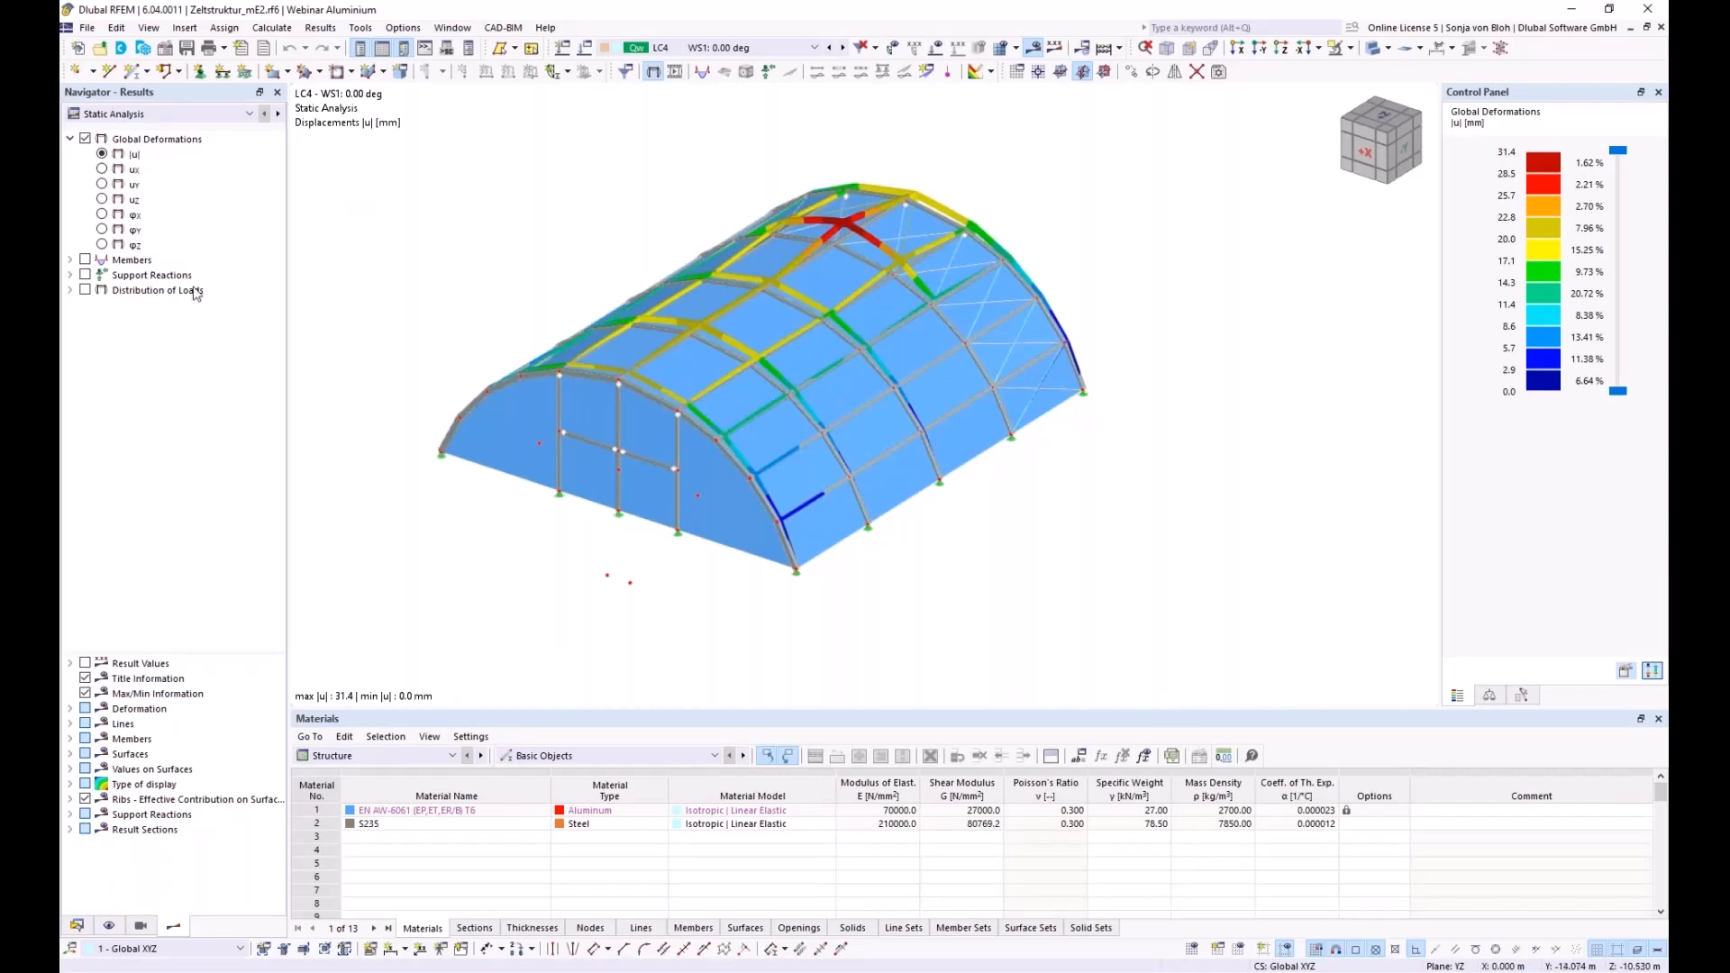
# Switch tables to Aluminum Design and show only Members by Section 1 - RSECTION
pyautogui.click(452, 757)
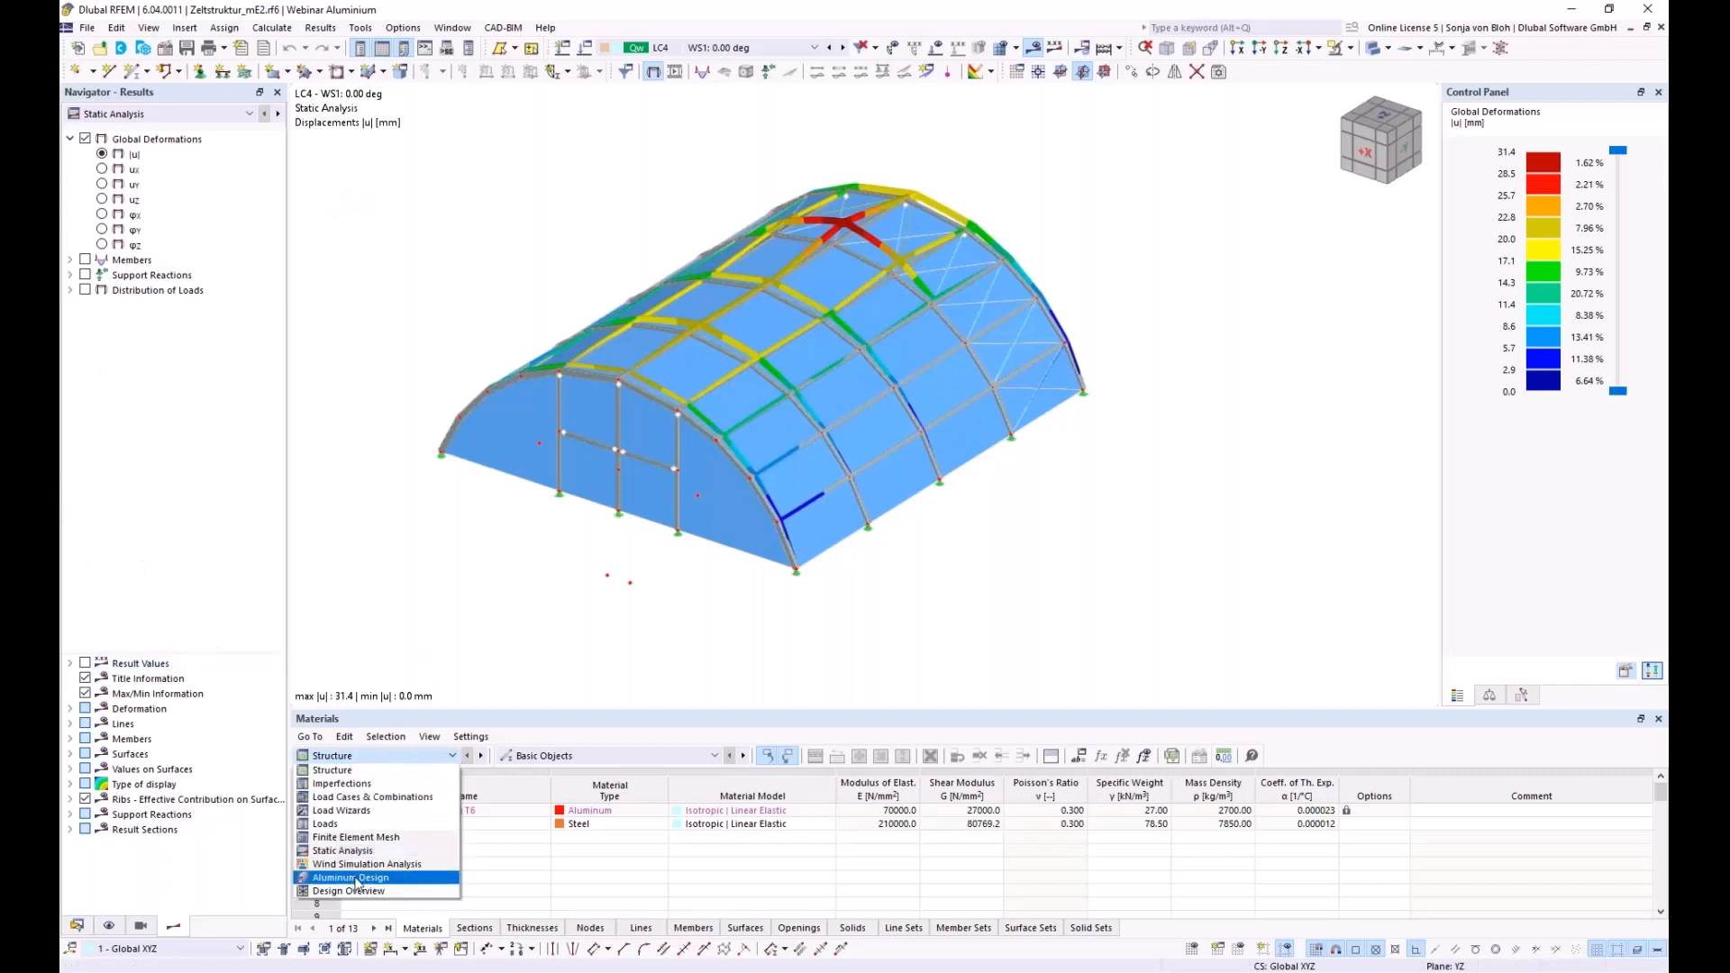
pyautogui.press('Escape')
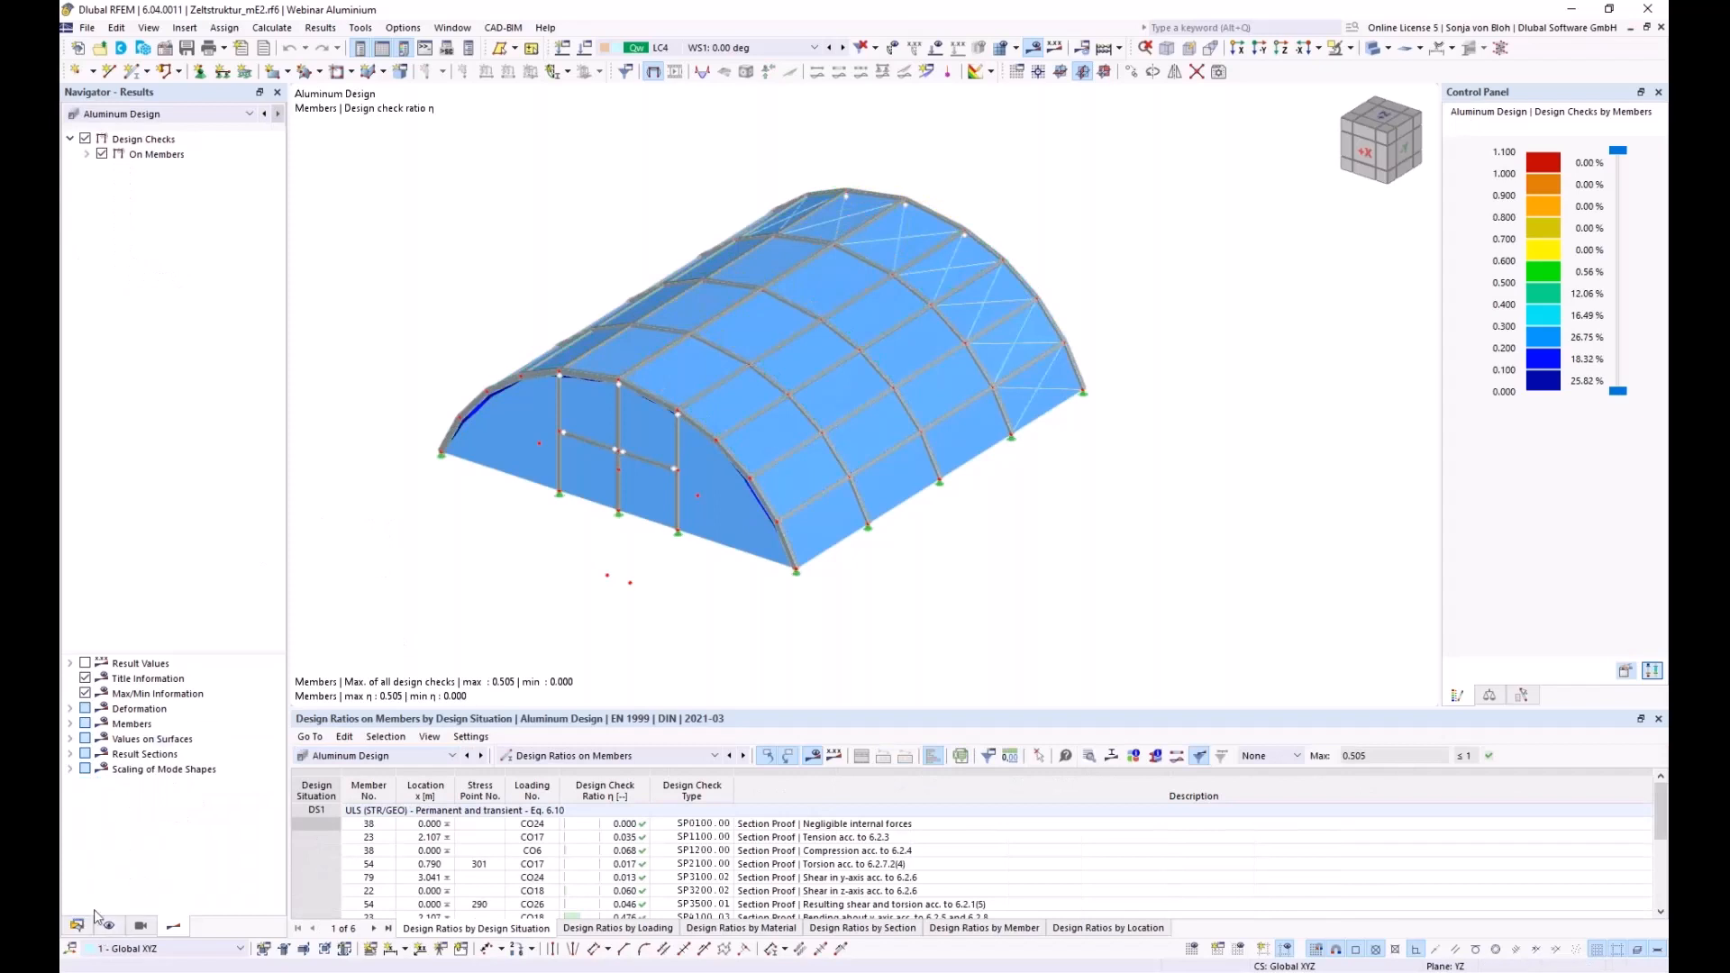
pyautogui.click(142, 927)
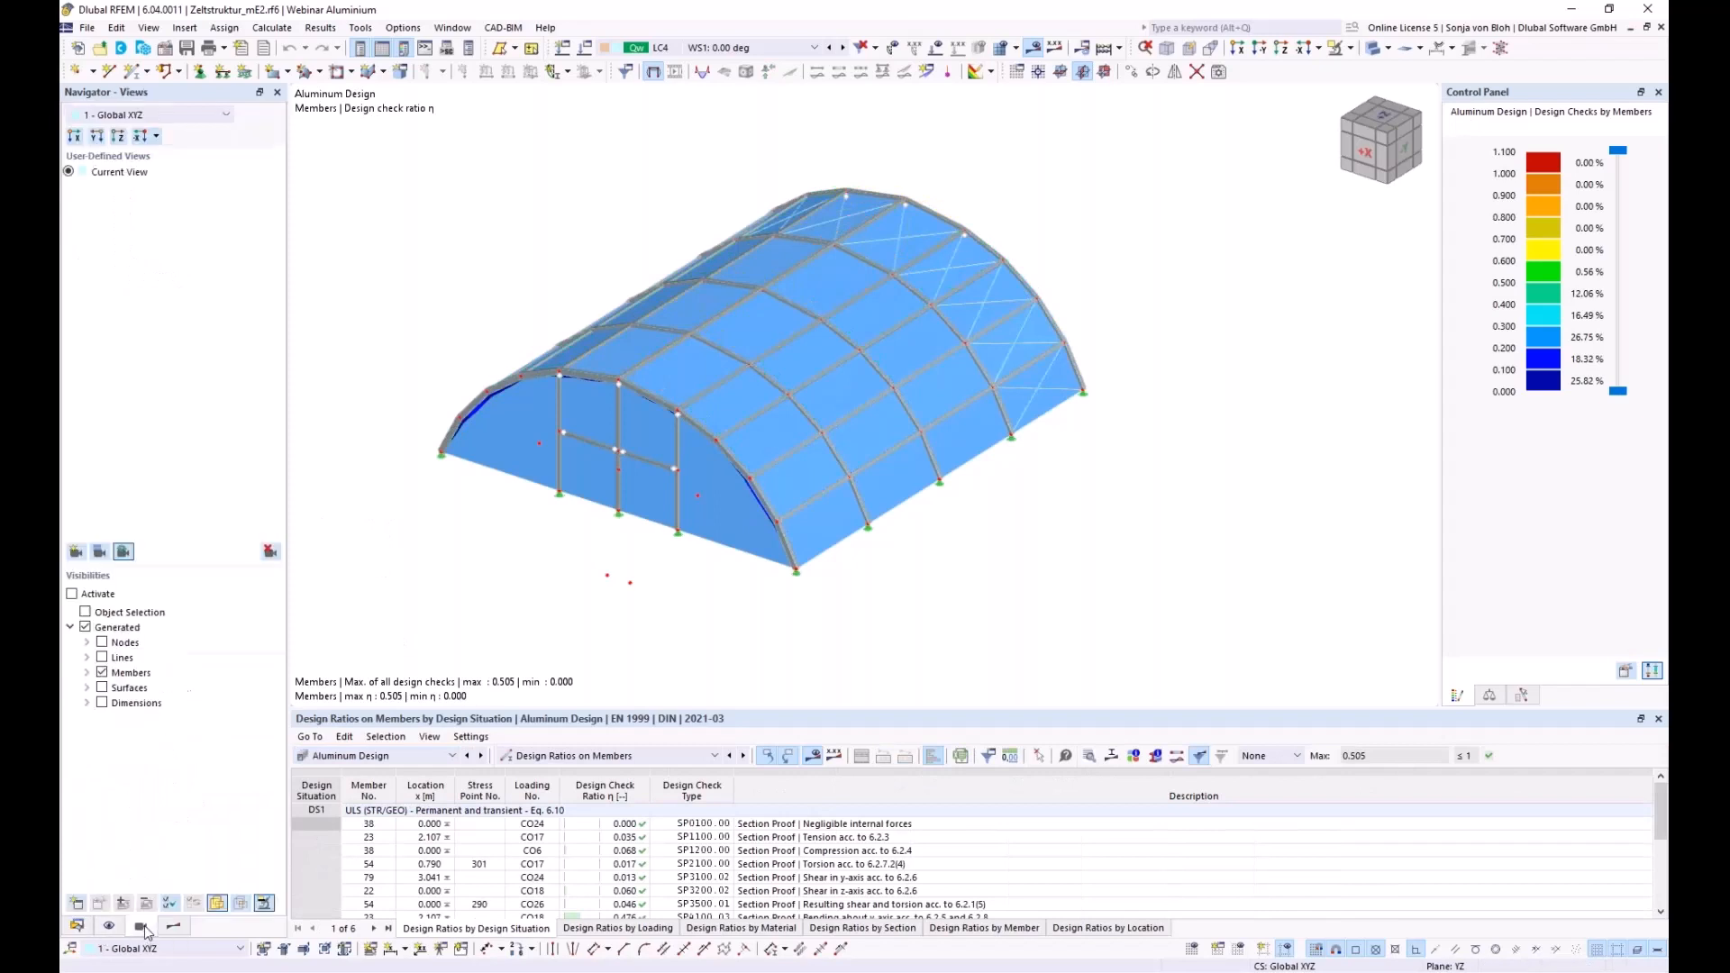
pyautogui.click(86, 673)
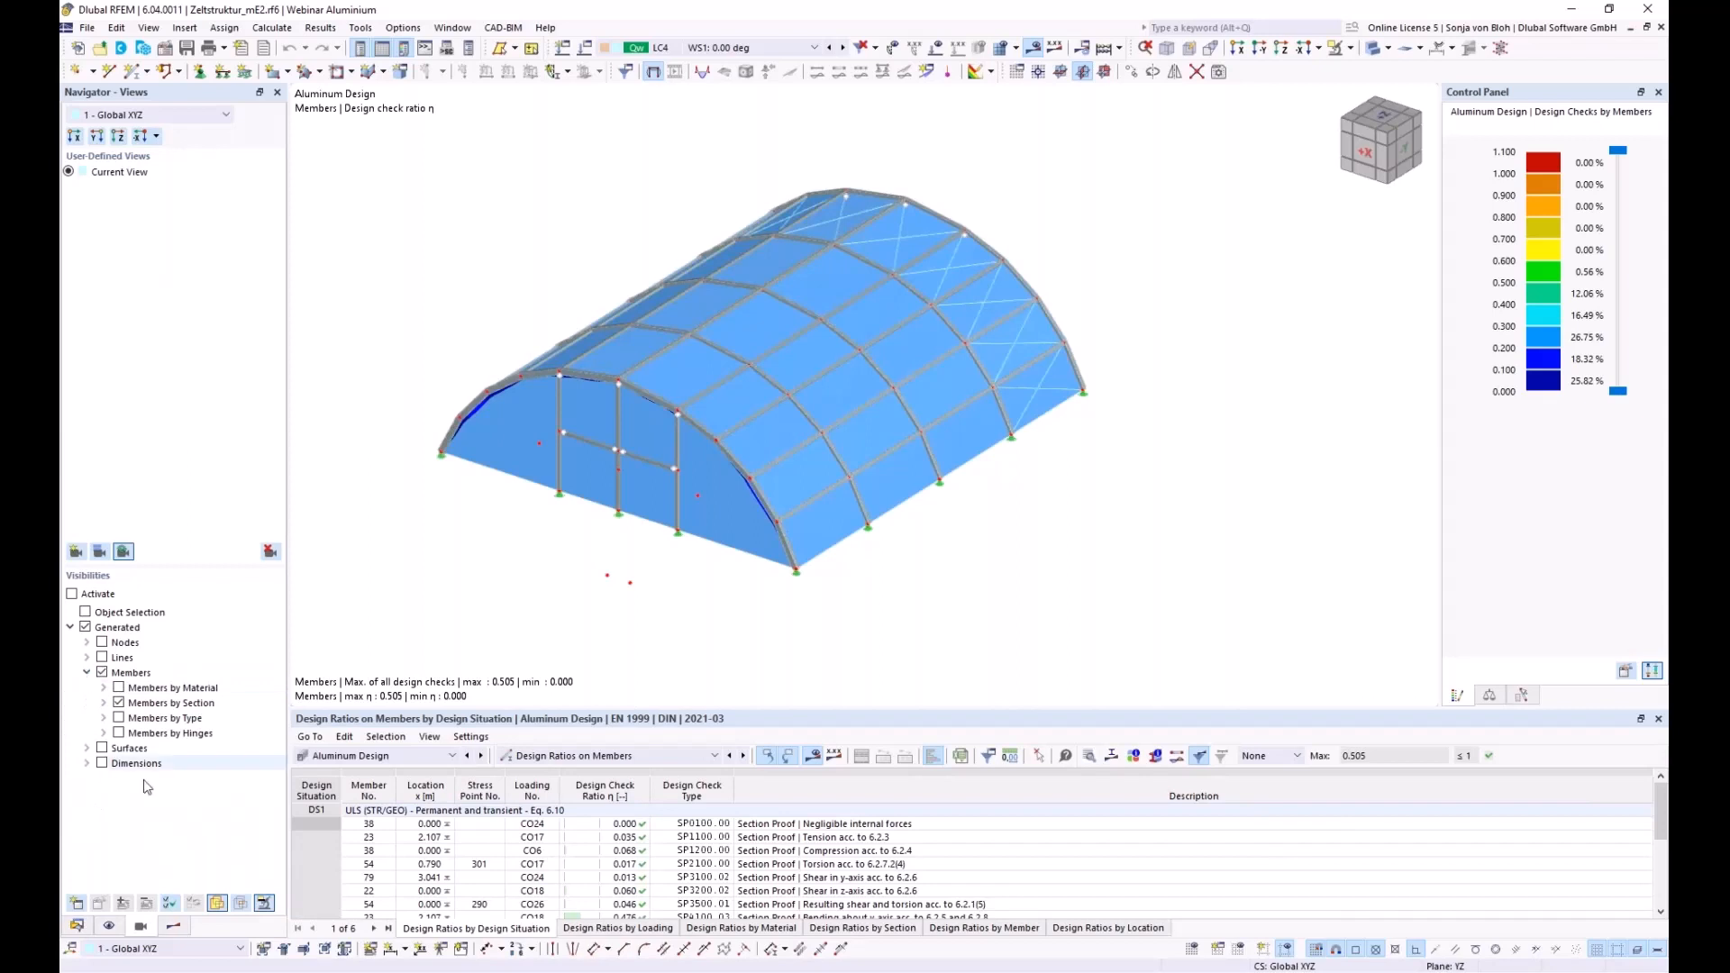
pyautogui.click(103, 703)
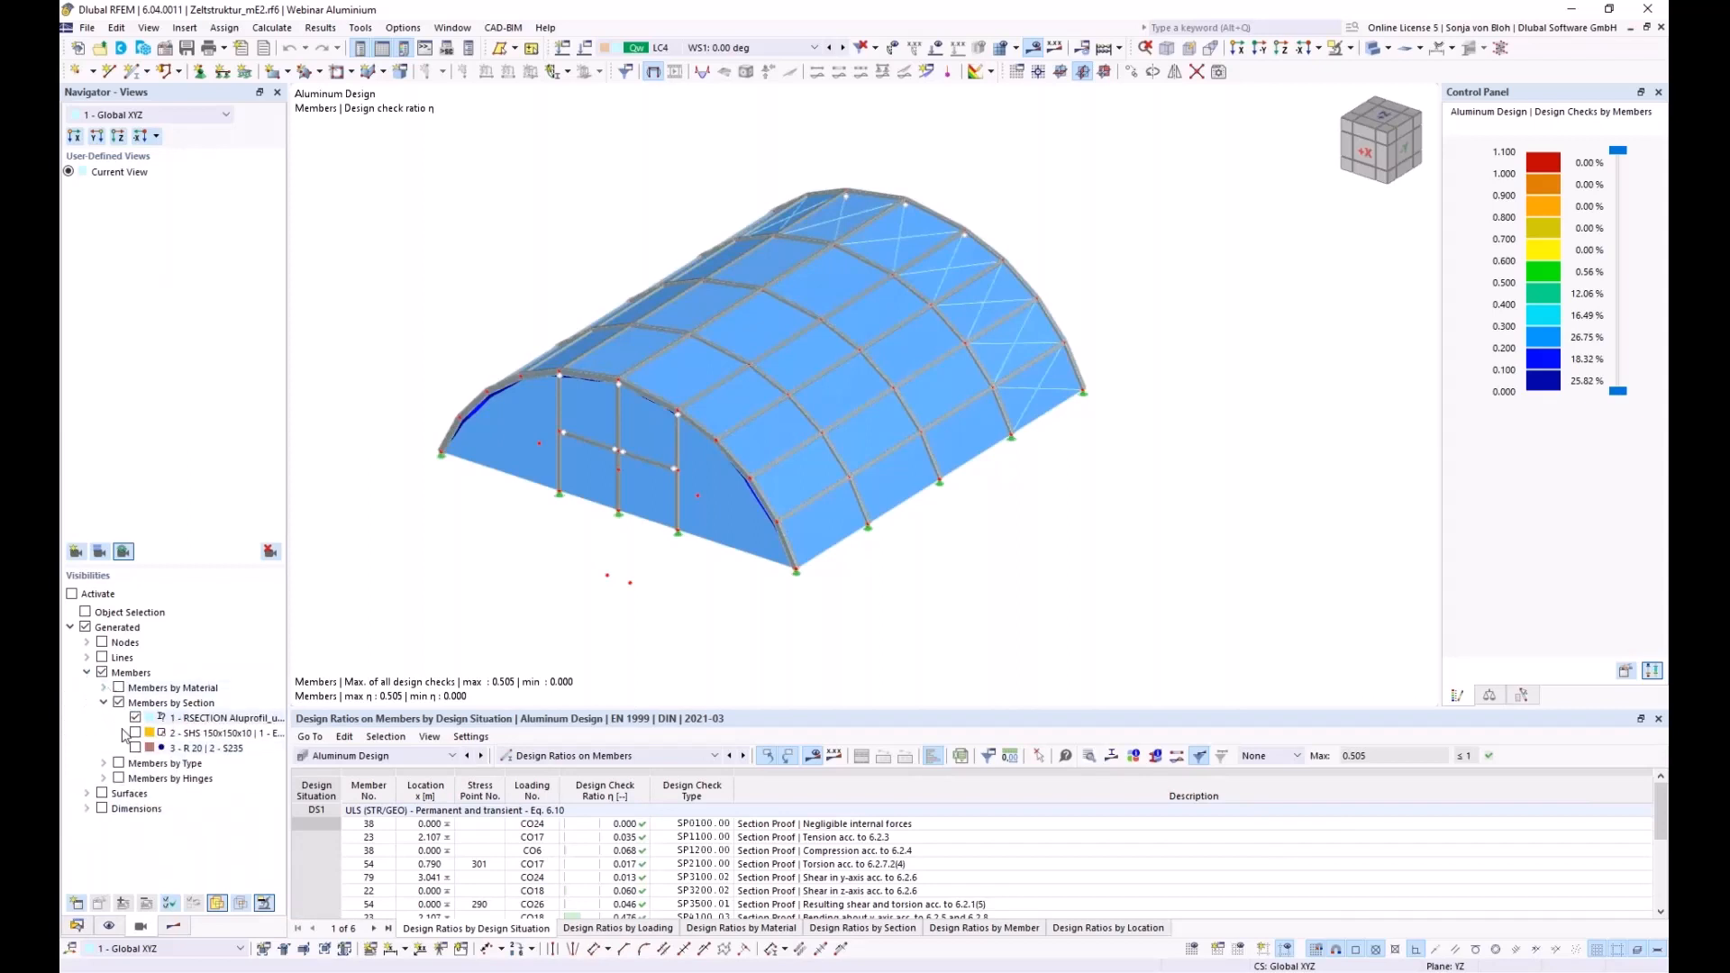
pyautogui.click(72, 594)
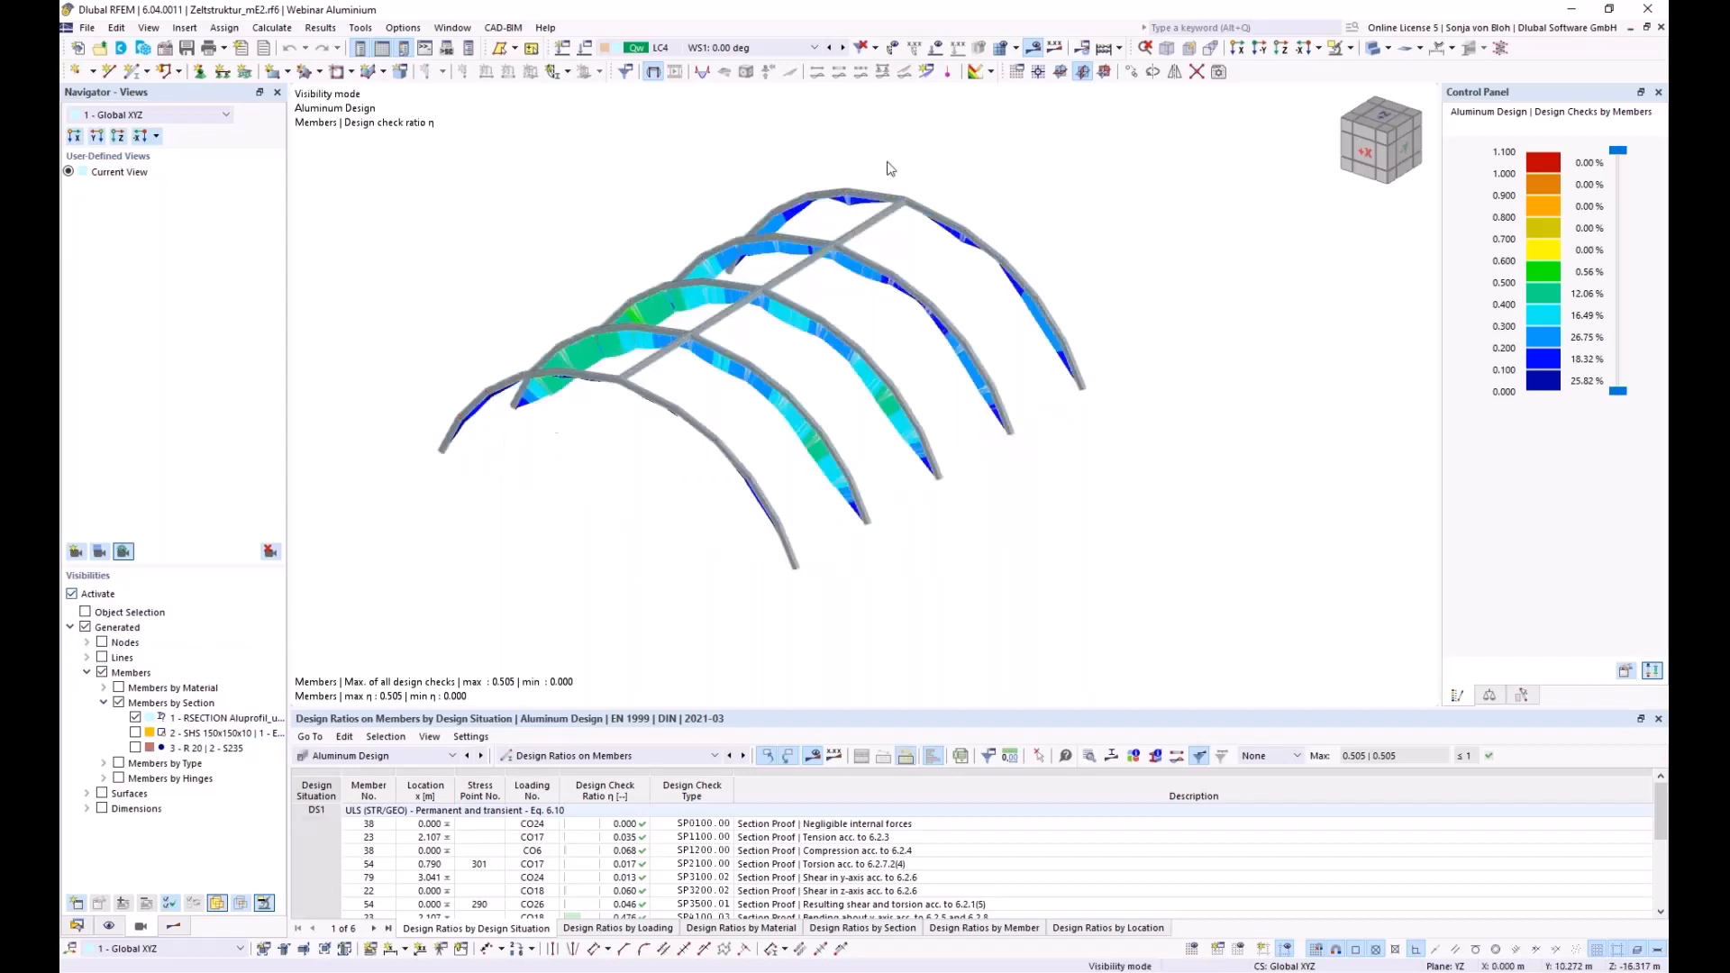
# Label members with design ratios, enlarge the table and select member 23's SP6710.03 check (η 0.505)
pyautogui.click(1052, 50)
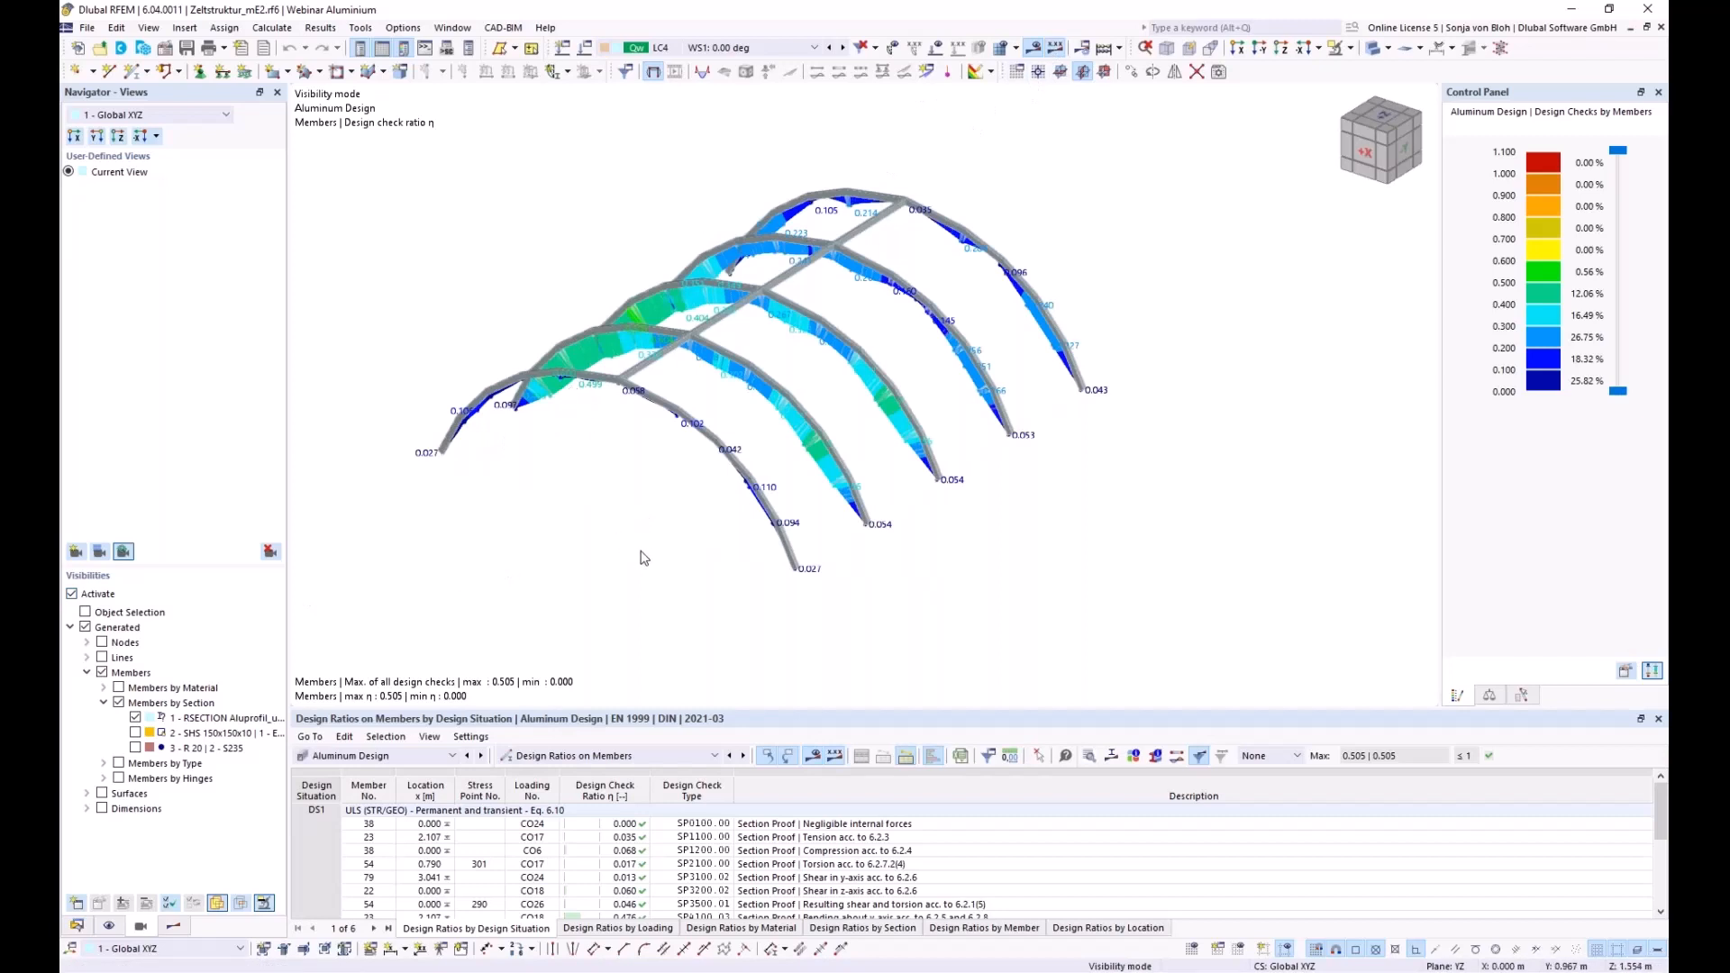
pyautogui.keyDown('ctrl'); pyautogui.moveTo(640, 556); pyautogui.dragTo(613, 562, button='middle'); pyautogui.keyUp('ctrl')
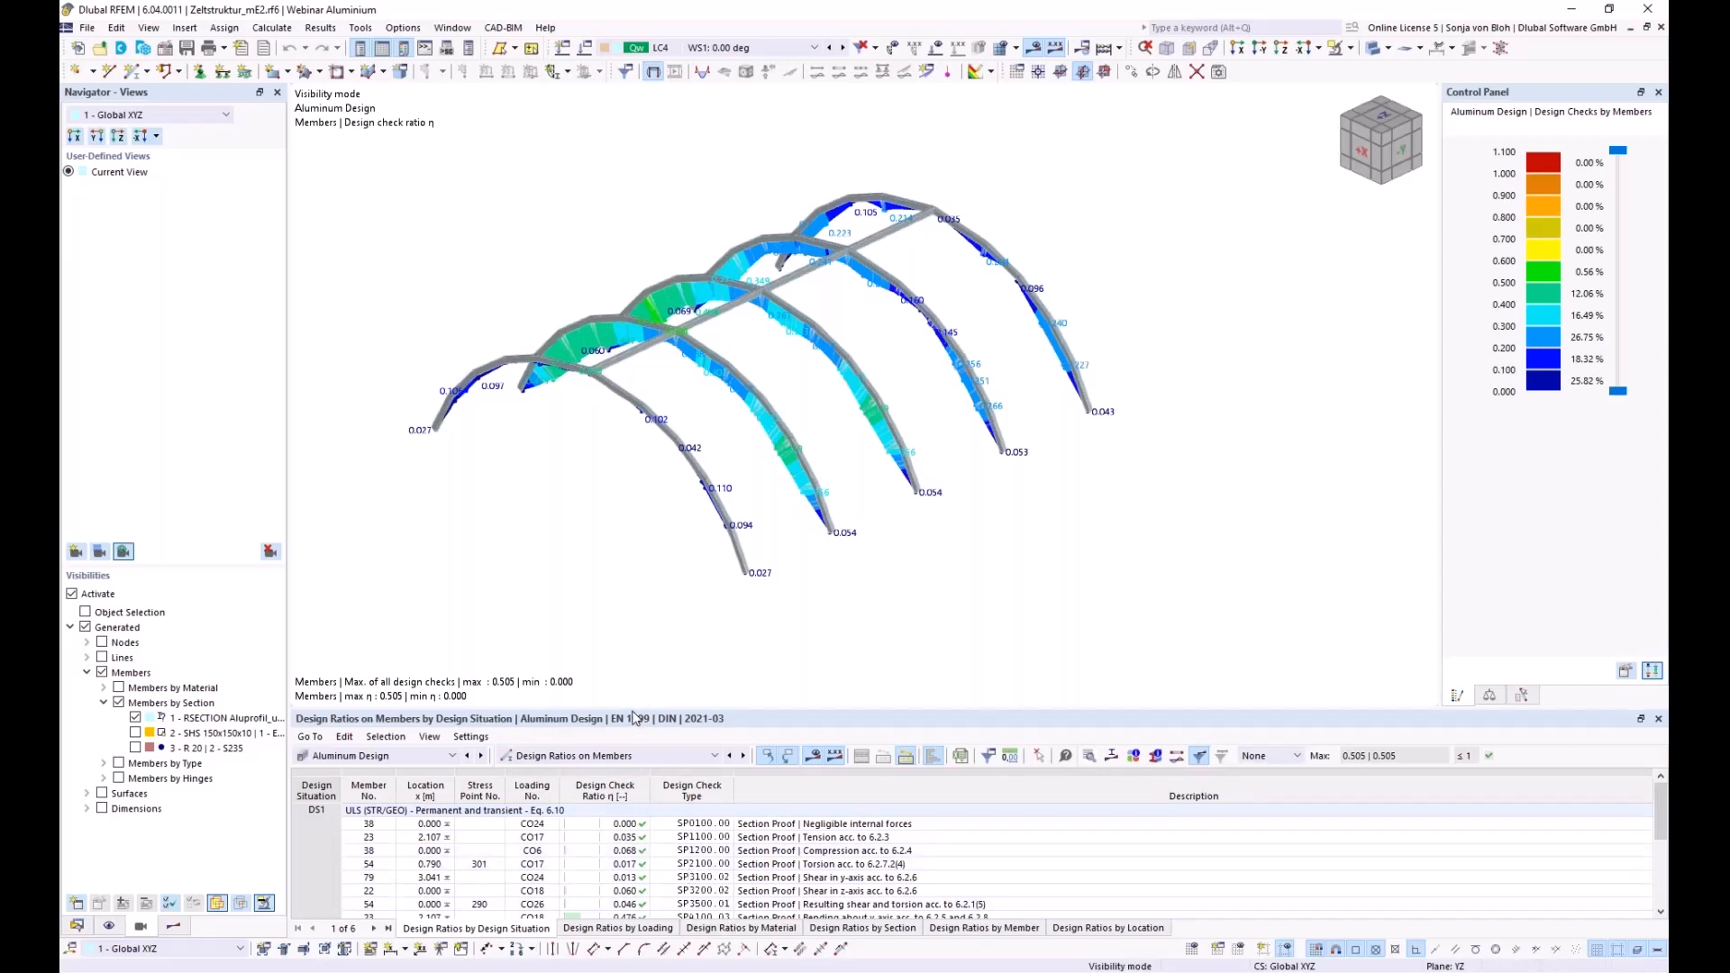
pyautogui.moveTo(636, 711); pyautogui.dragTo(636, 639)
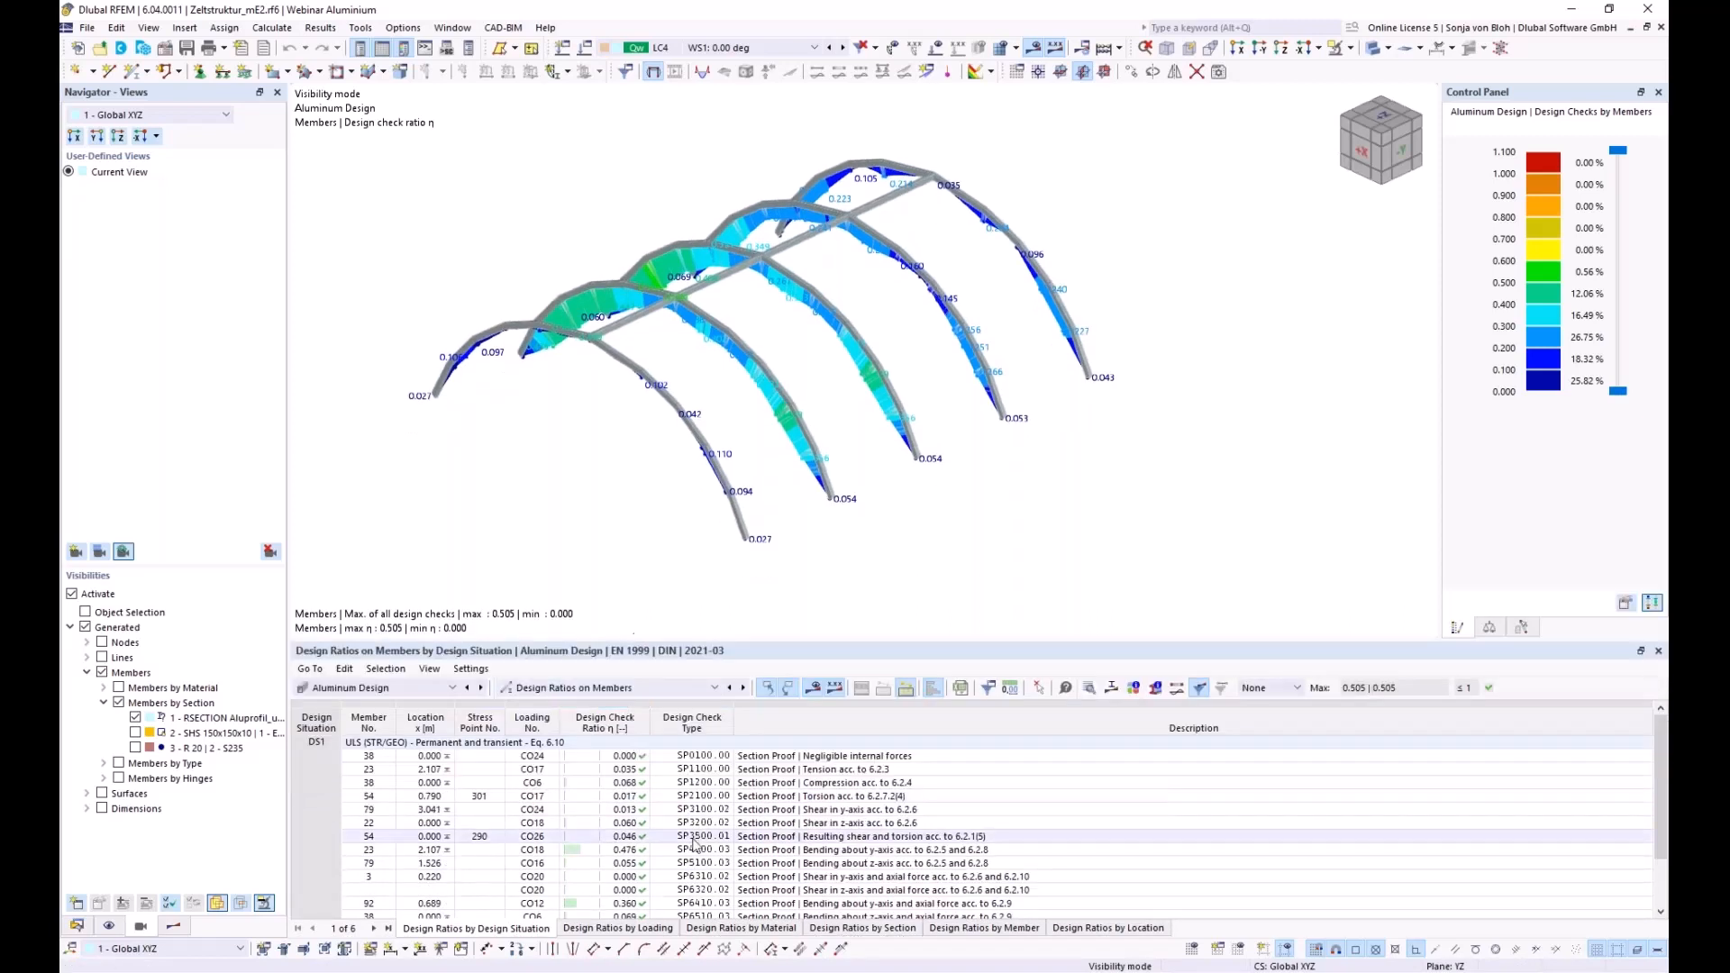
pyautogui.scroll(-1, 707, 851)
pyautogui.click(714, 898)
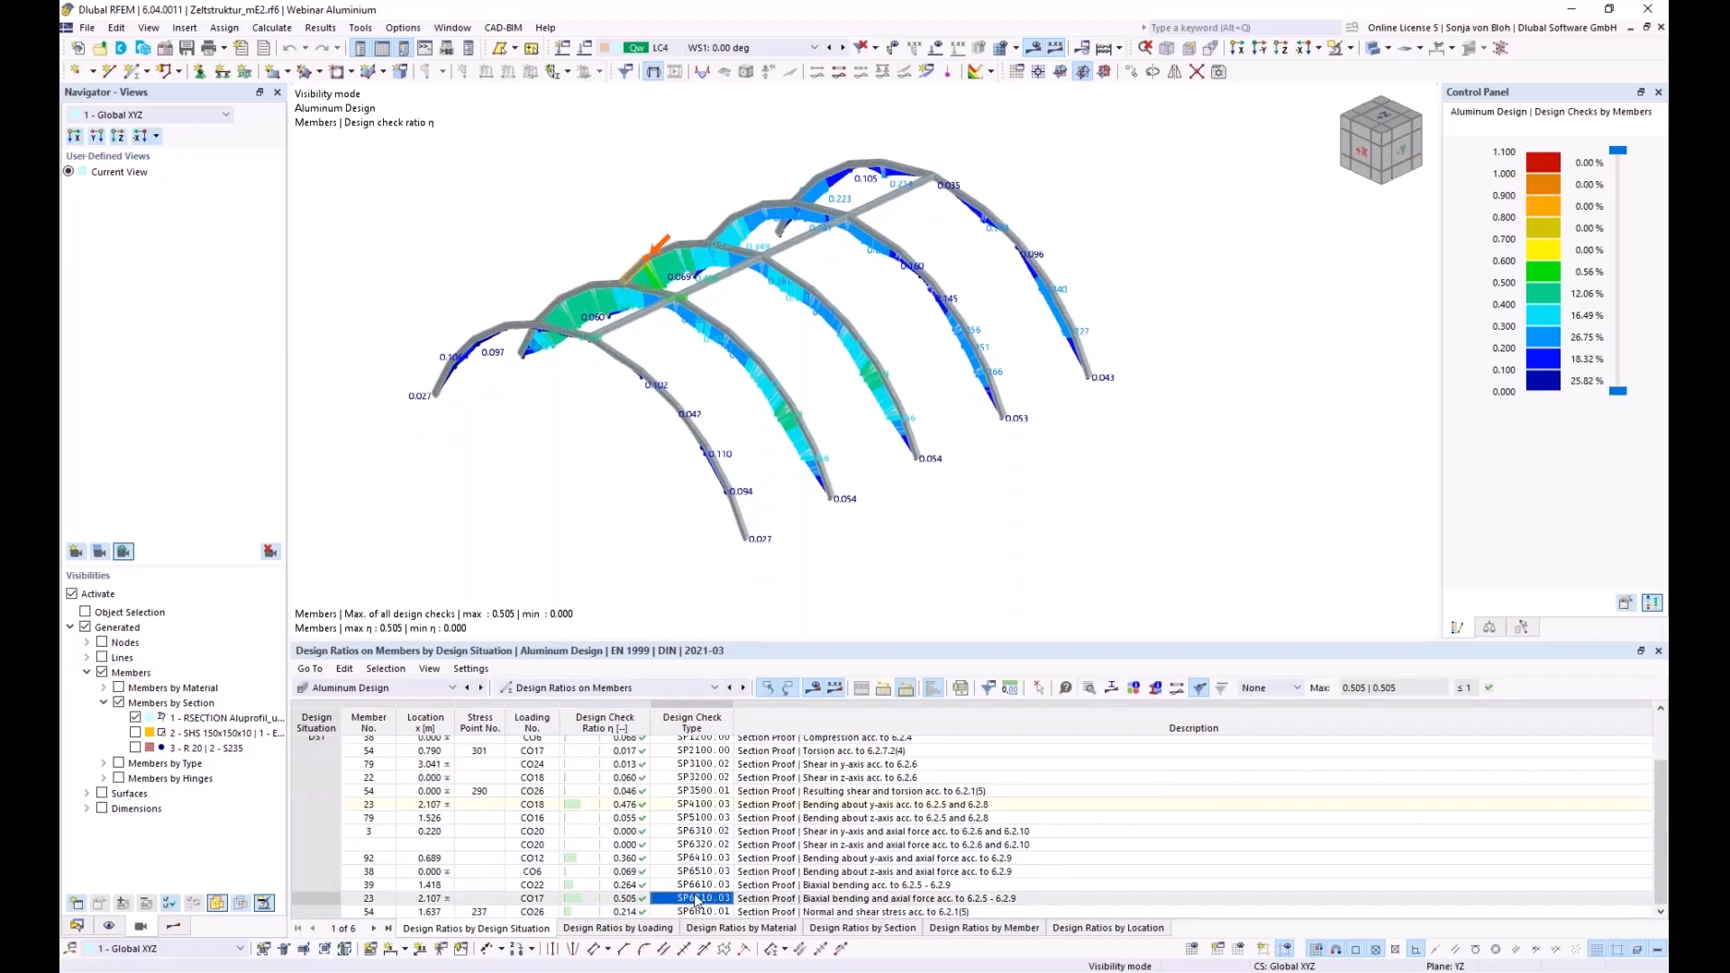
# Open member 23's SP6710.03 check details, expand the section classification and effective section rows, and show the section diagram
pyautogui.doubleClick(697, 899)
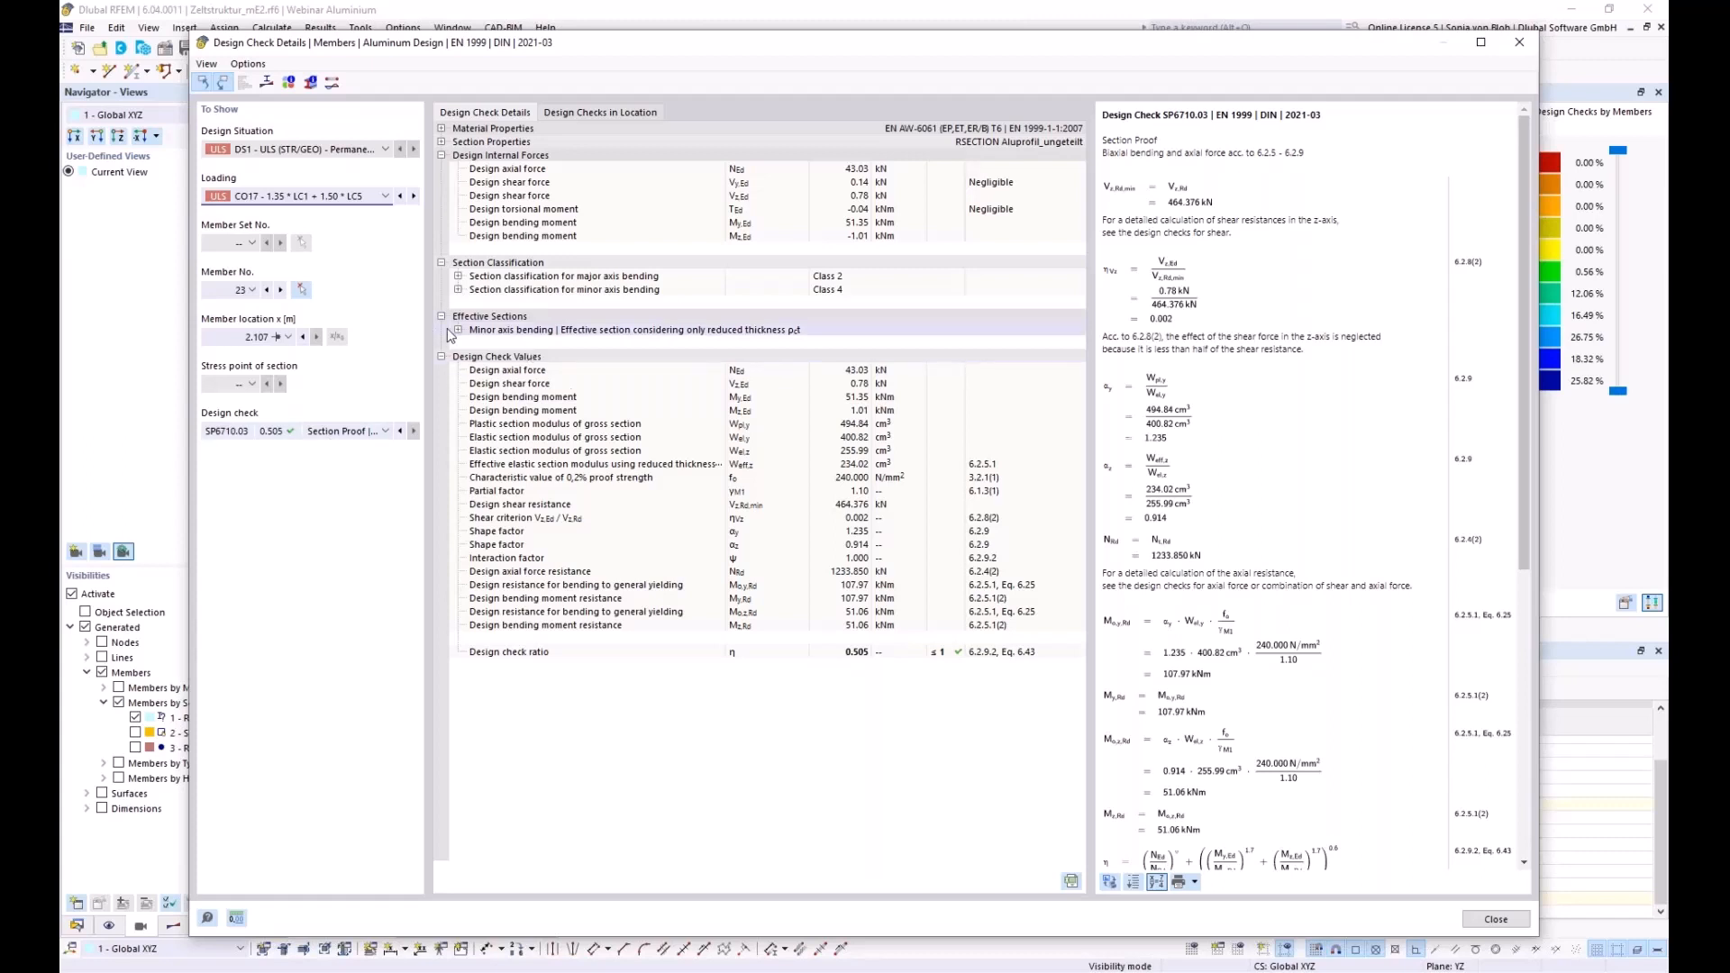
pyautogui.click(459, 276)
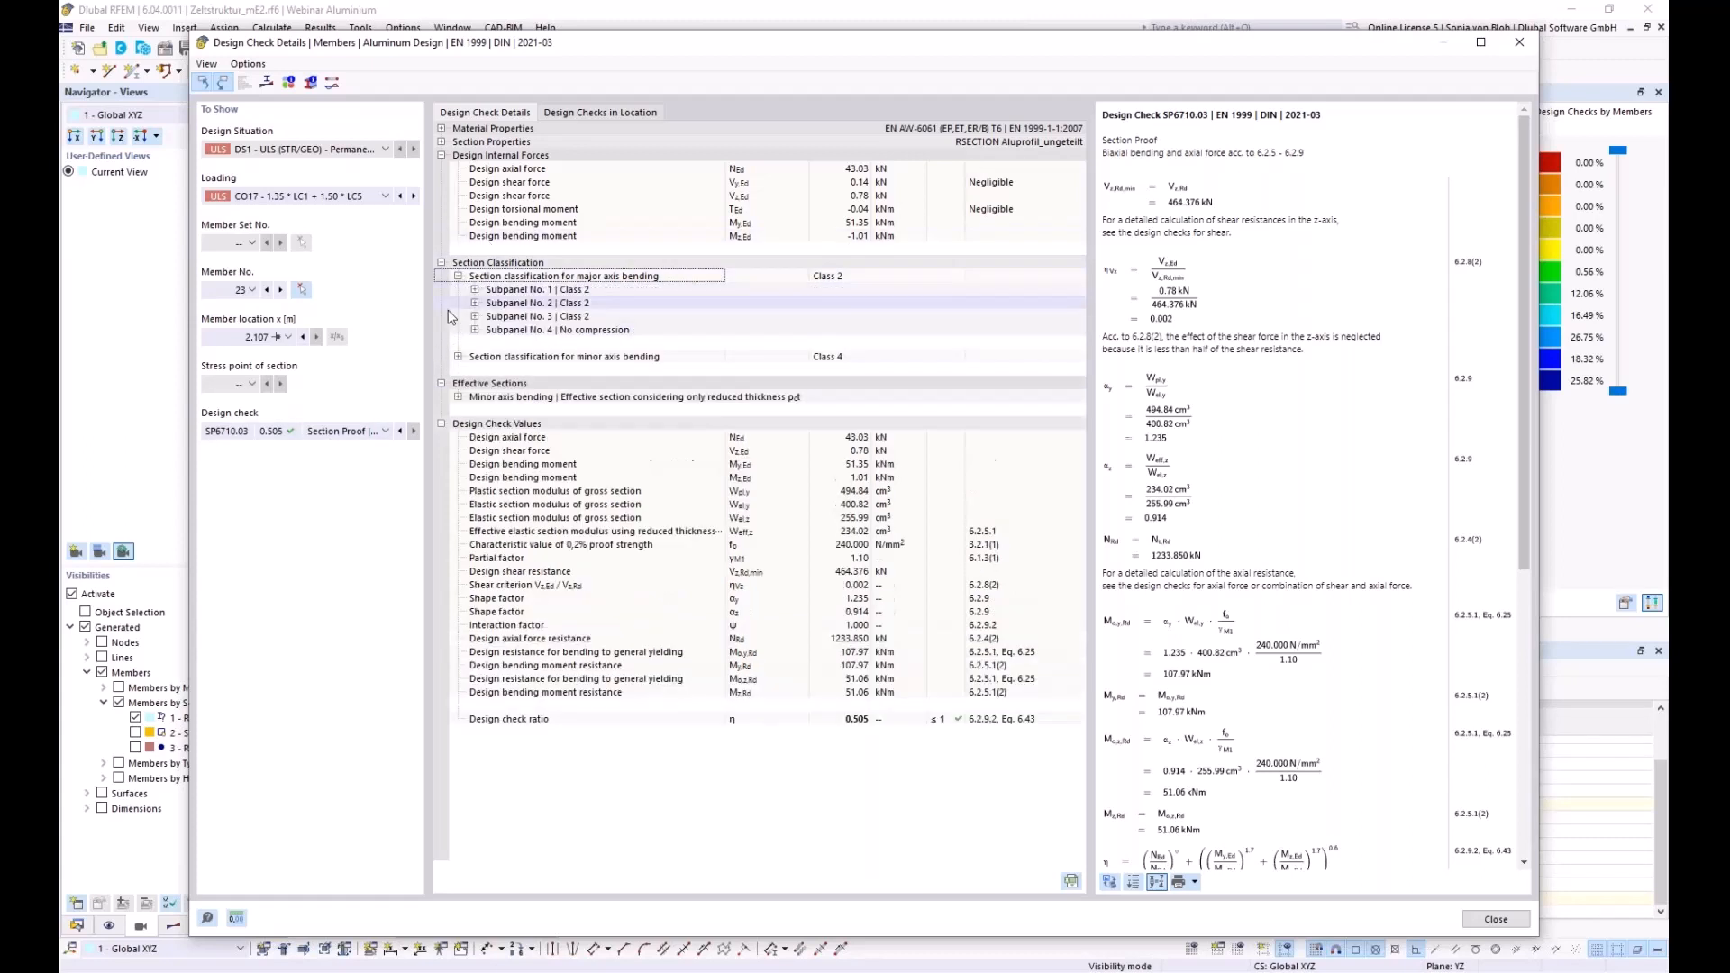
pyautogui.click(458, 357)
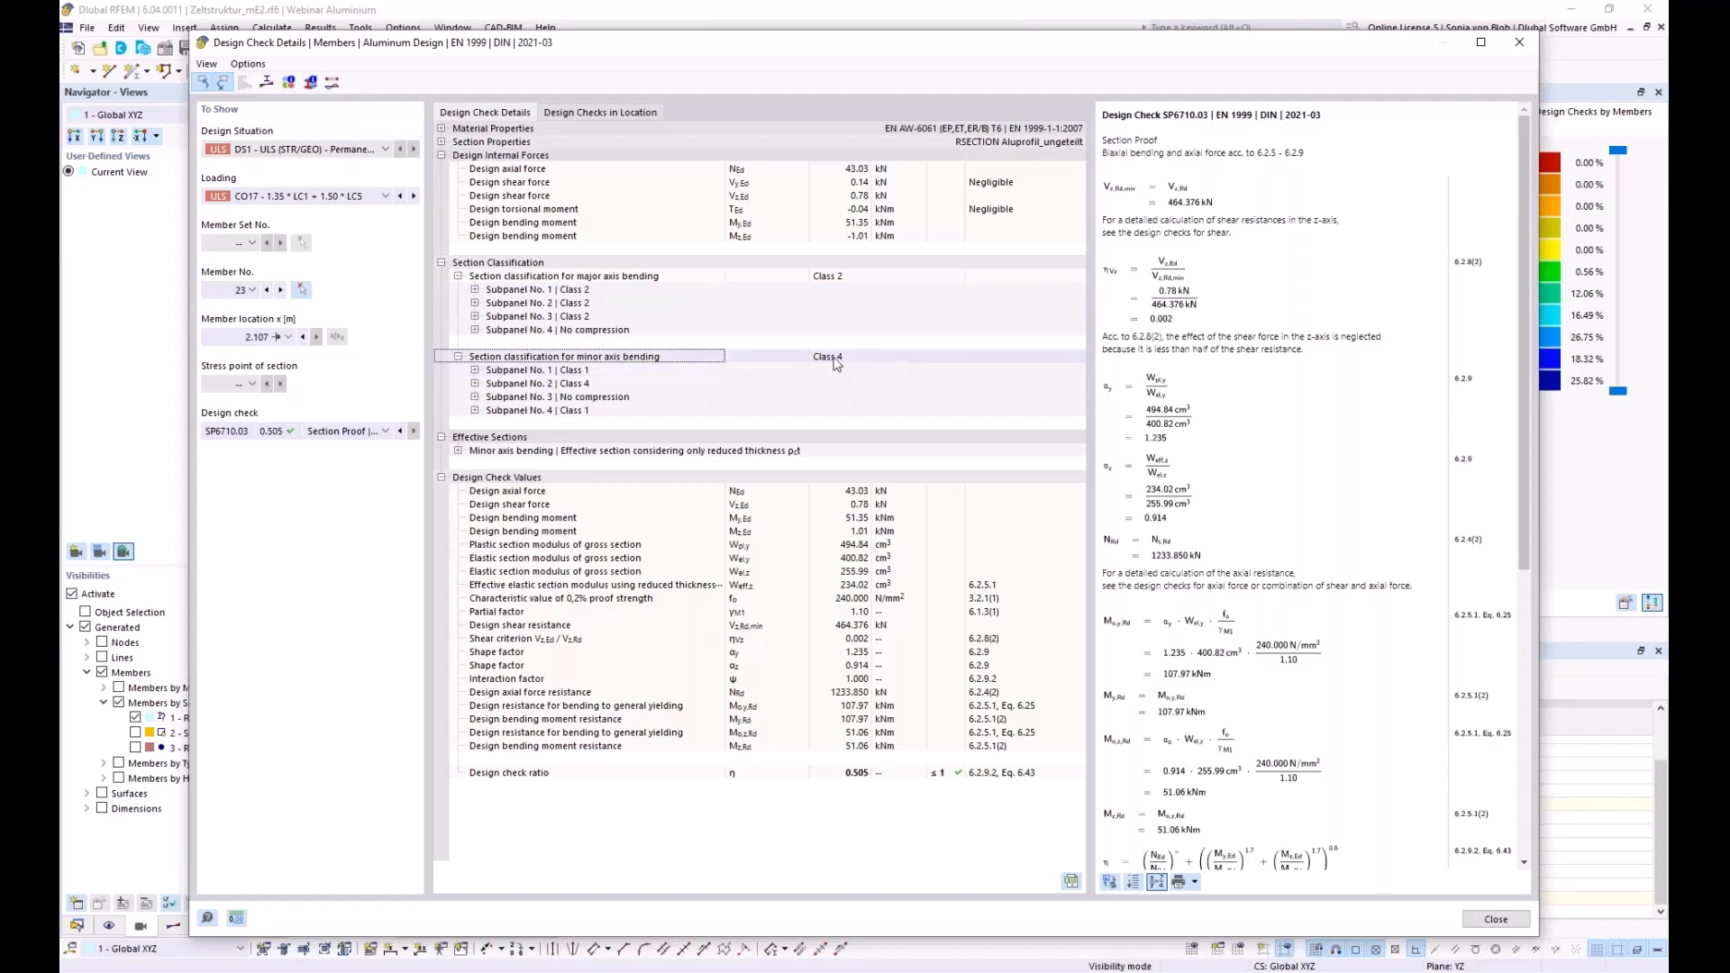
pyautogui.click(458, 451)
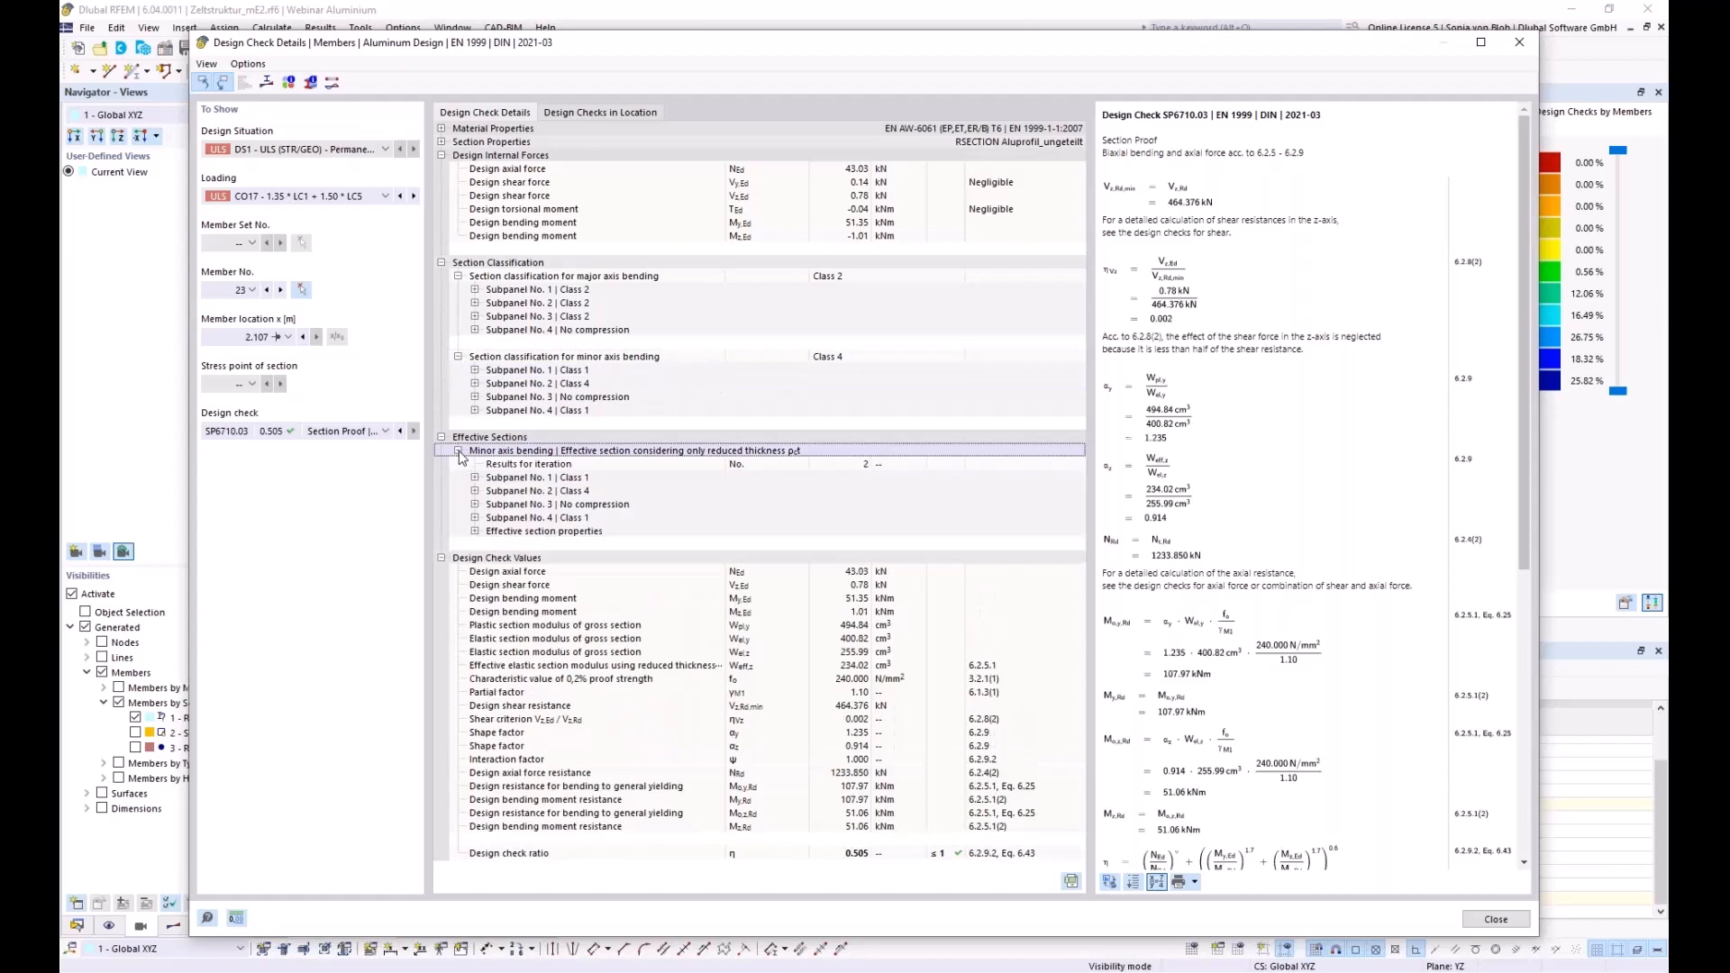
pyautogui.click(475, 532)
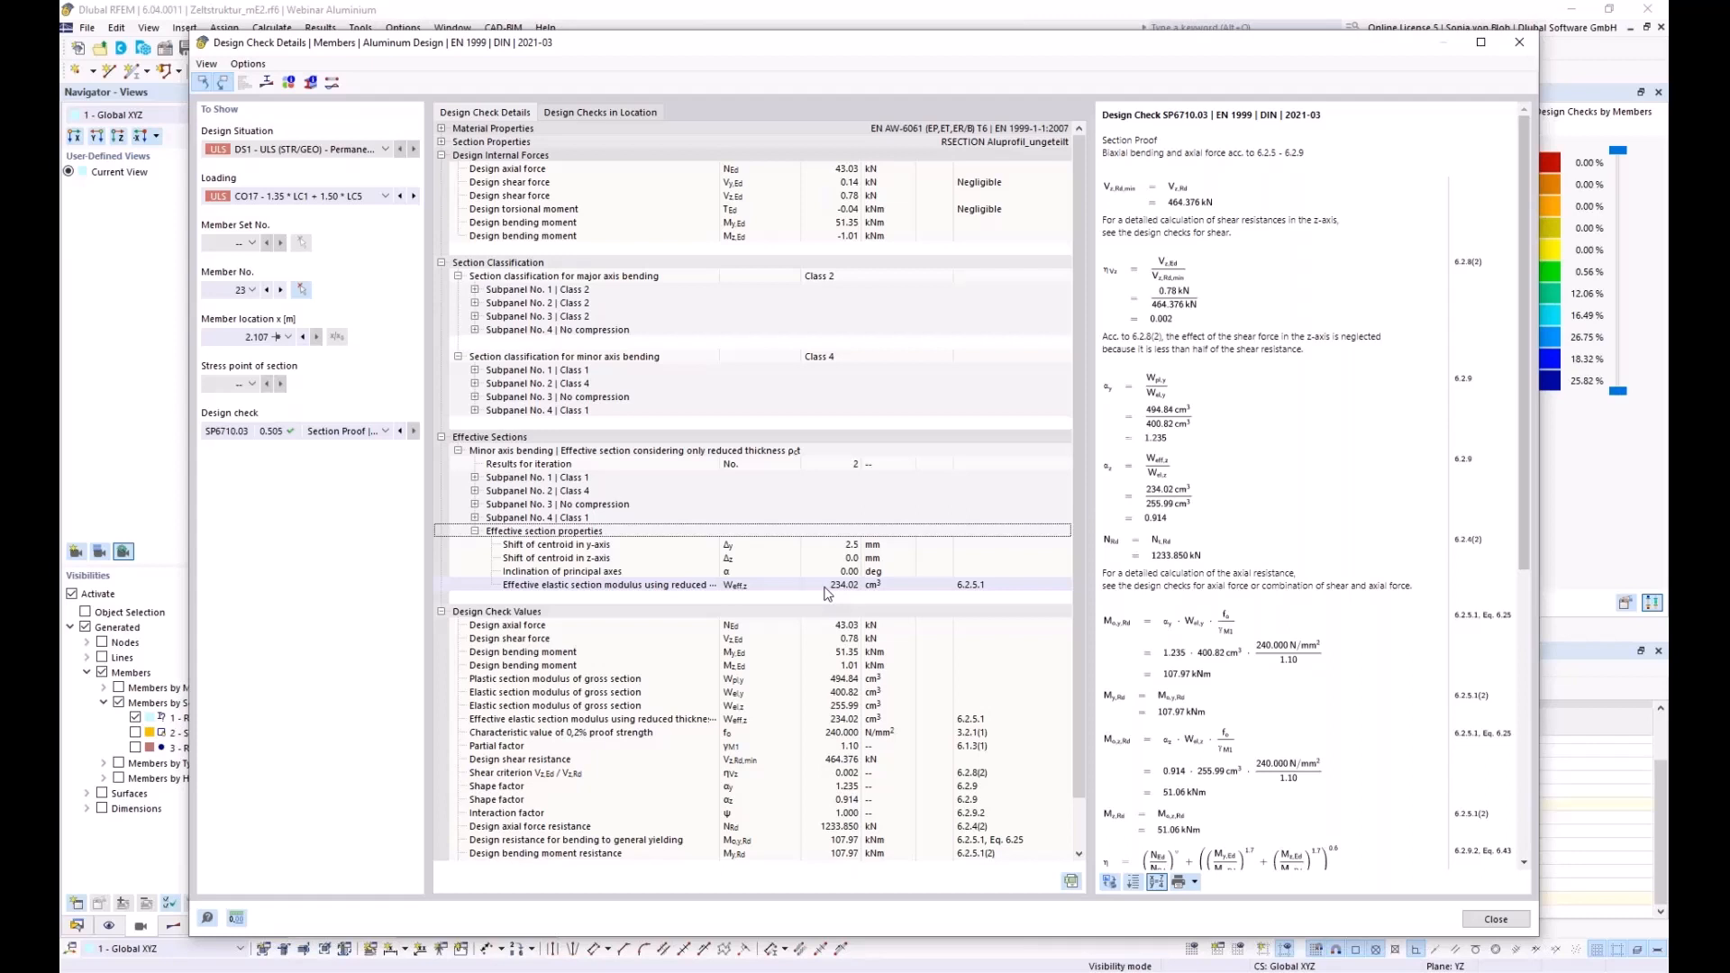
pyautogui.click(267, 83)
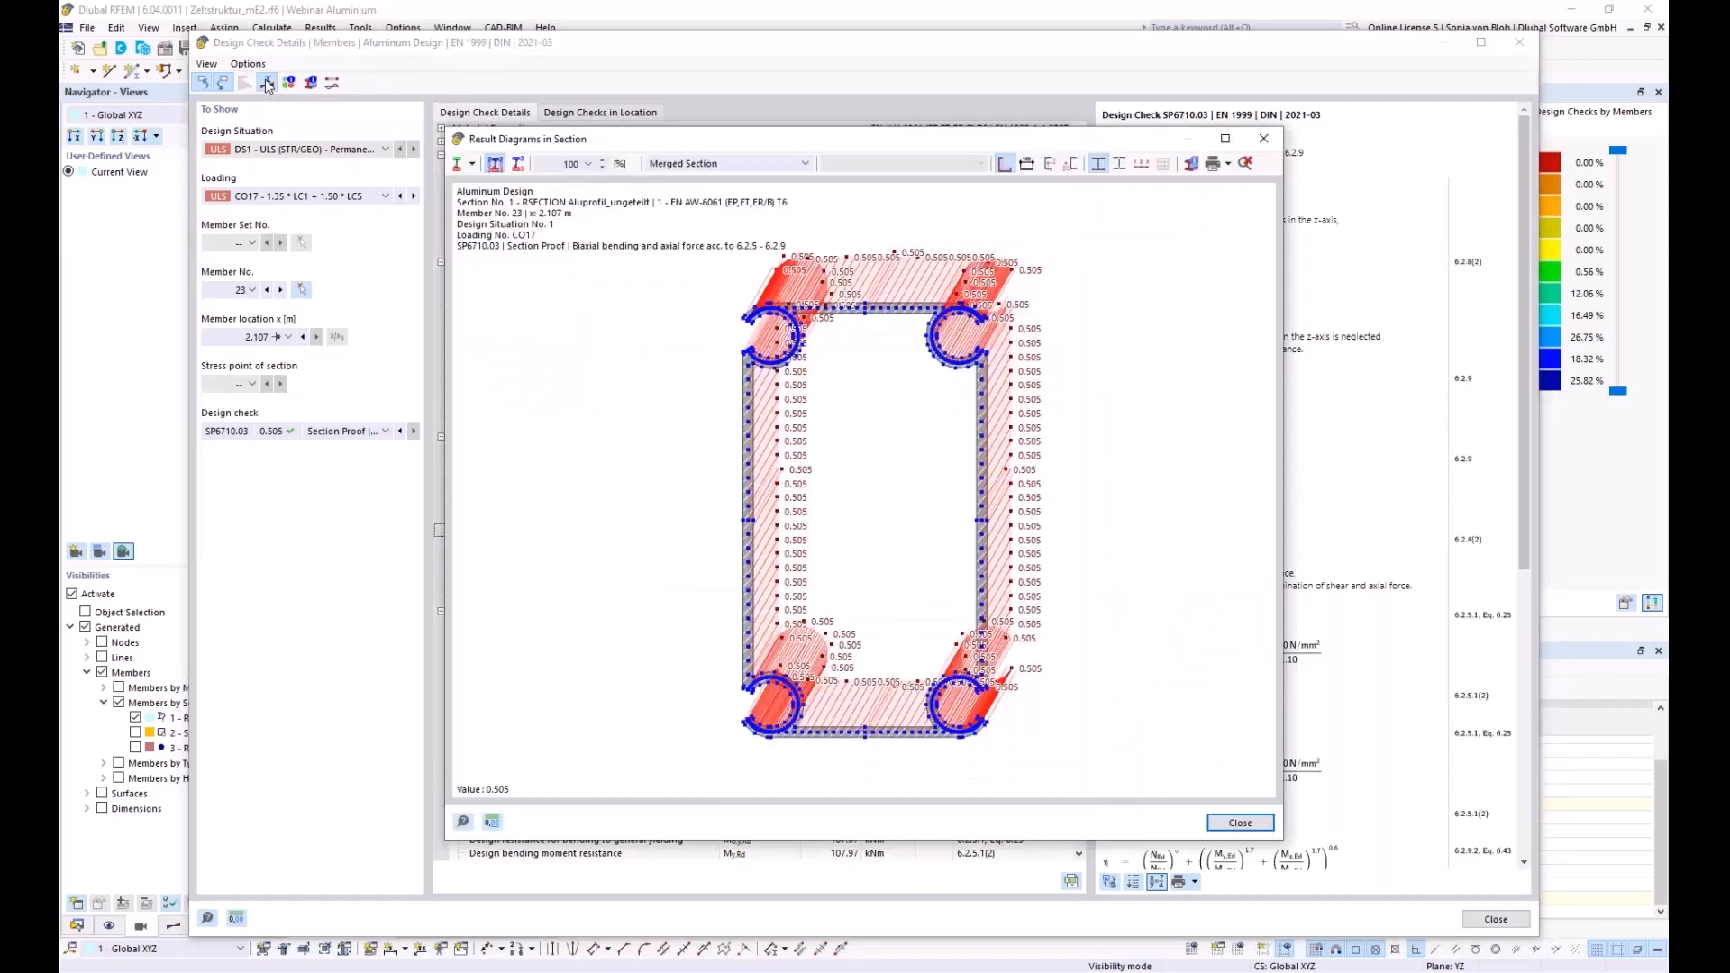
# Show stresses on the effective section due to Mz (-4.320 to 4.029 N/mm²), zoom in, then close the diagram
pyautogui.click(805, 164)
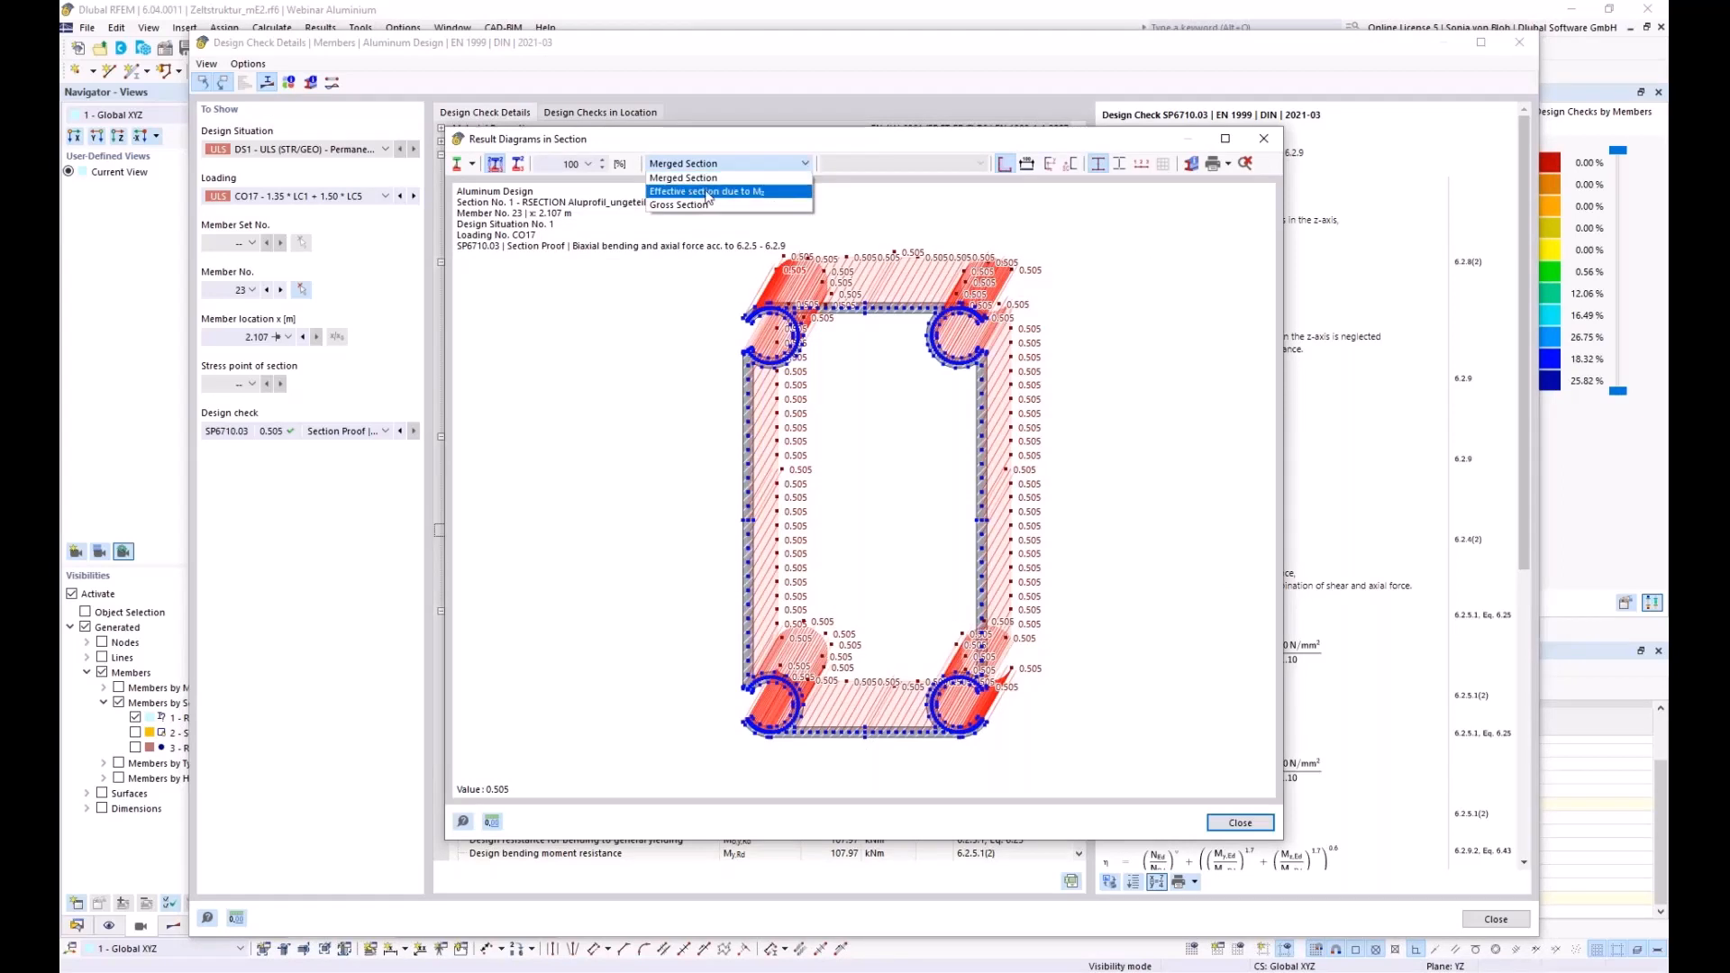
pyautogui.click(709, 193)
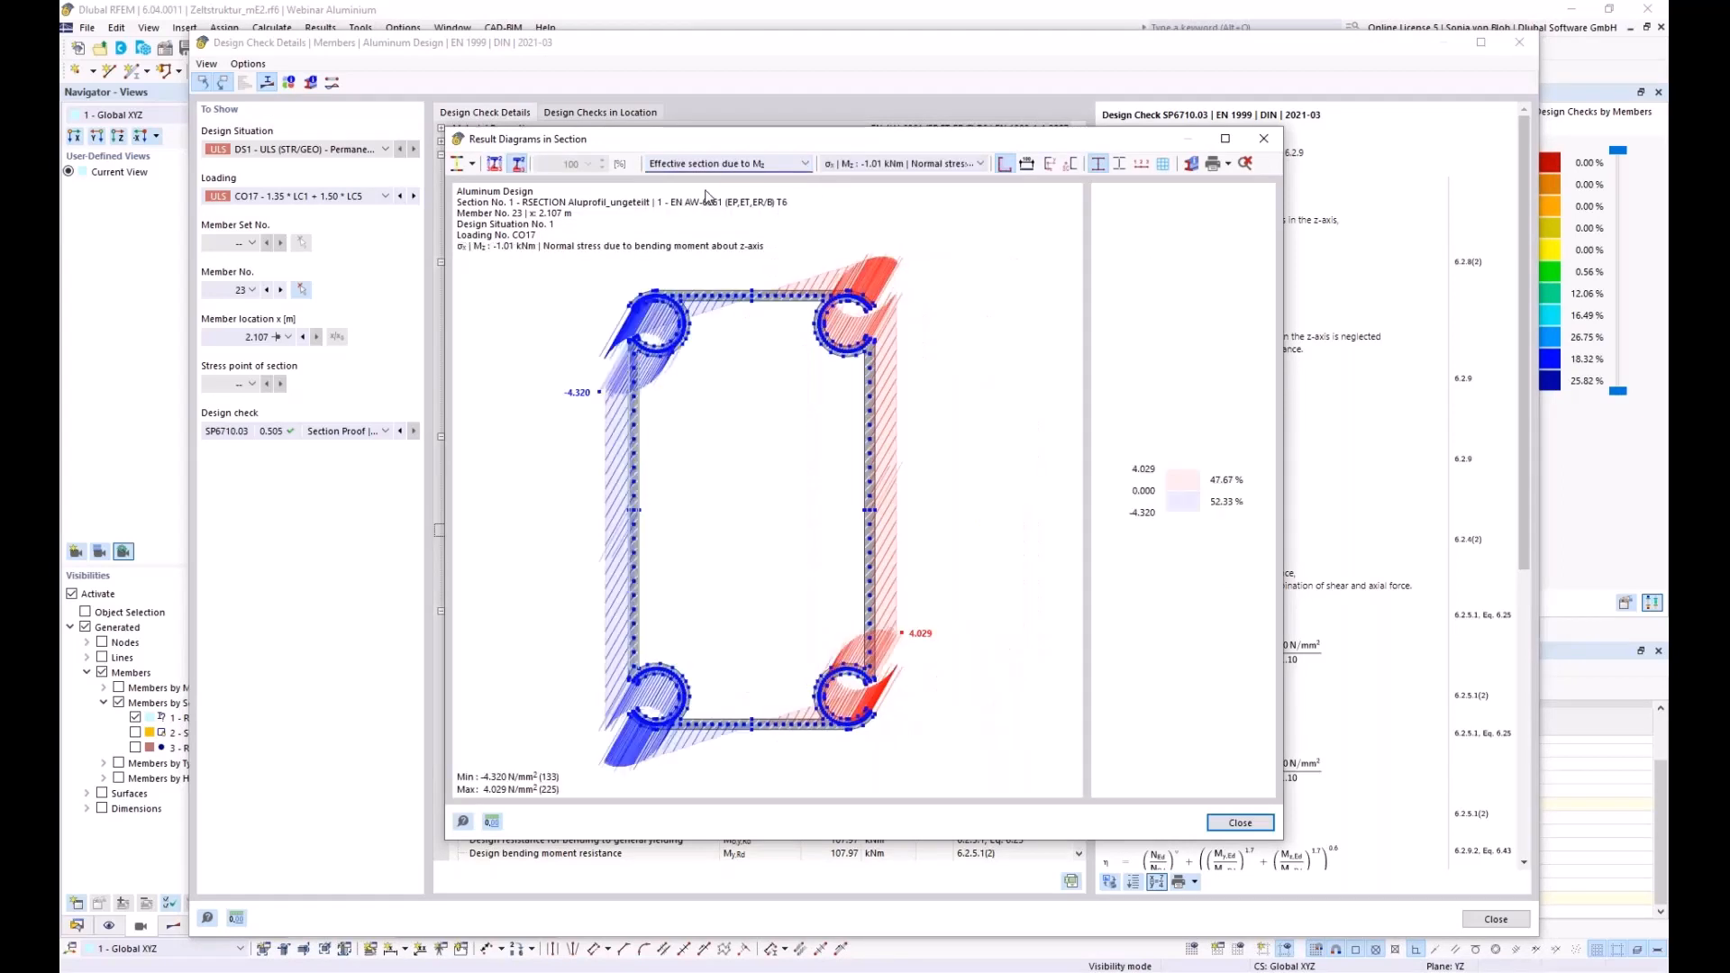
pyautogui.scroll(5, 633, 372)
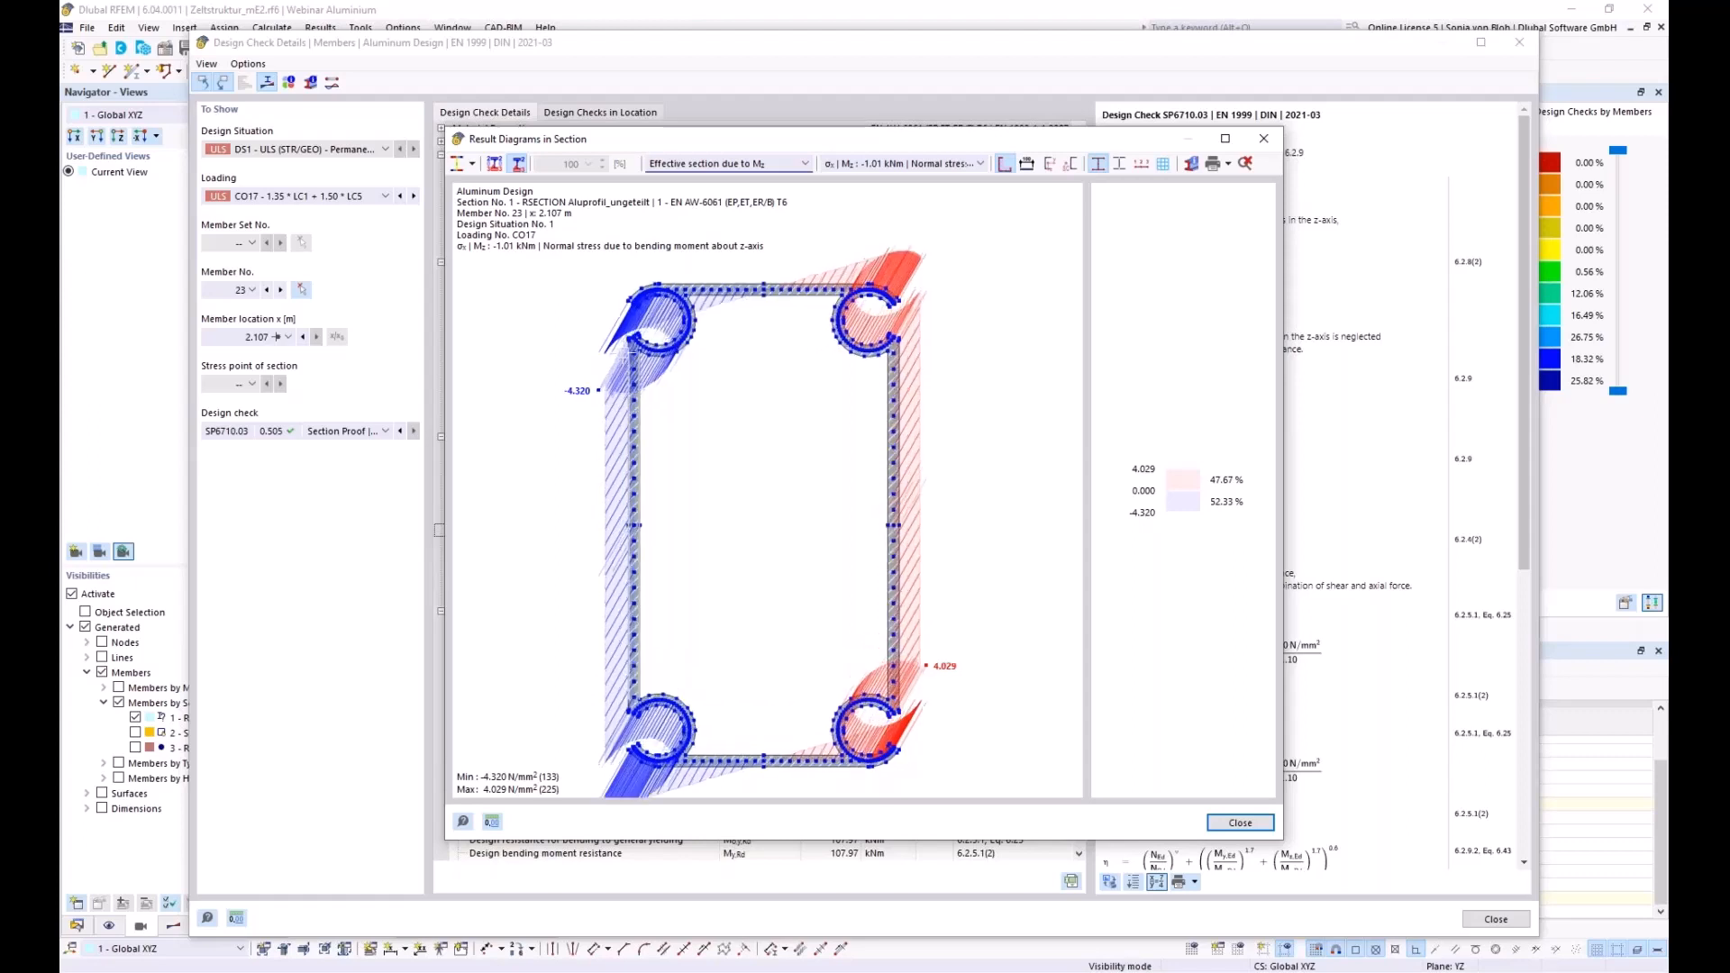
pyautogui.scroll(3, 633, 372)
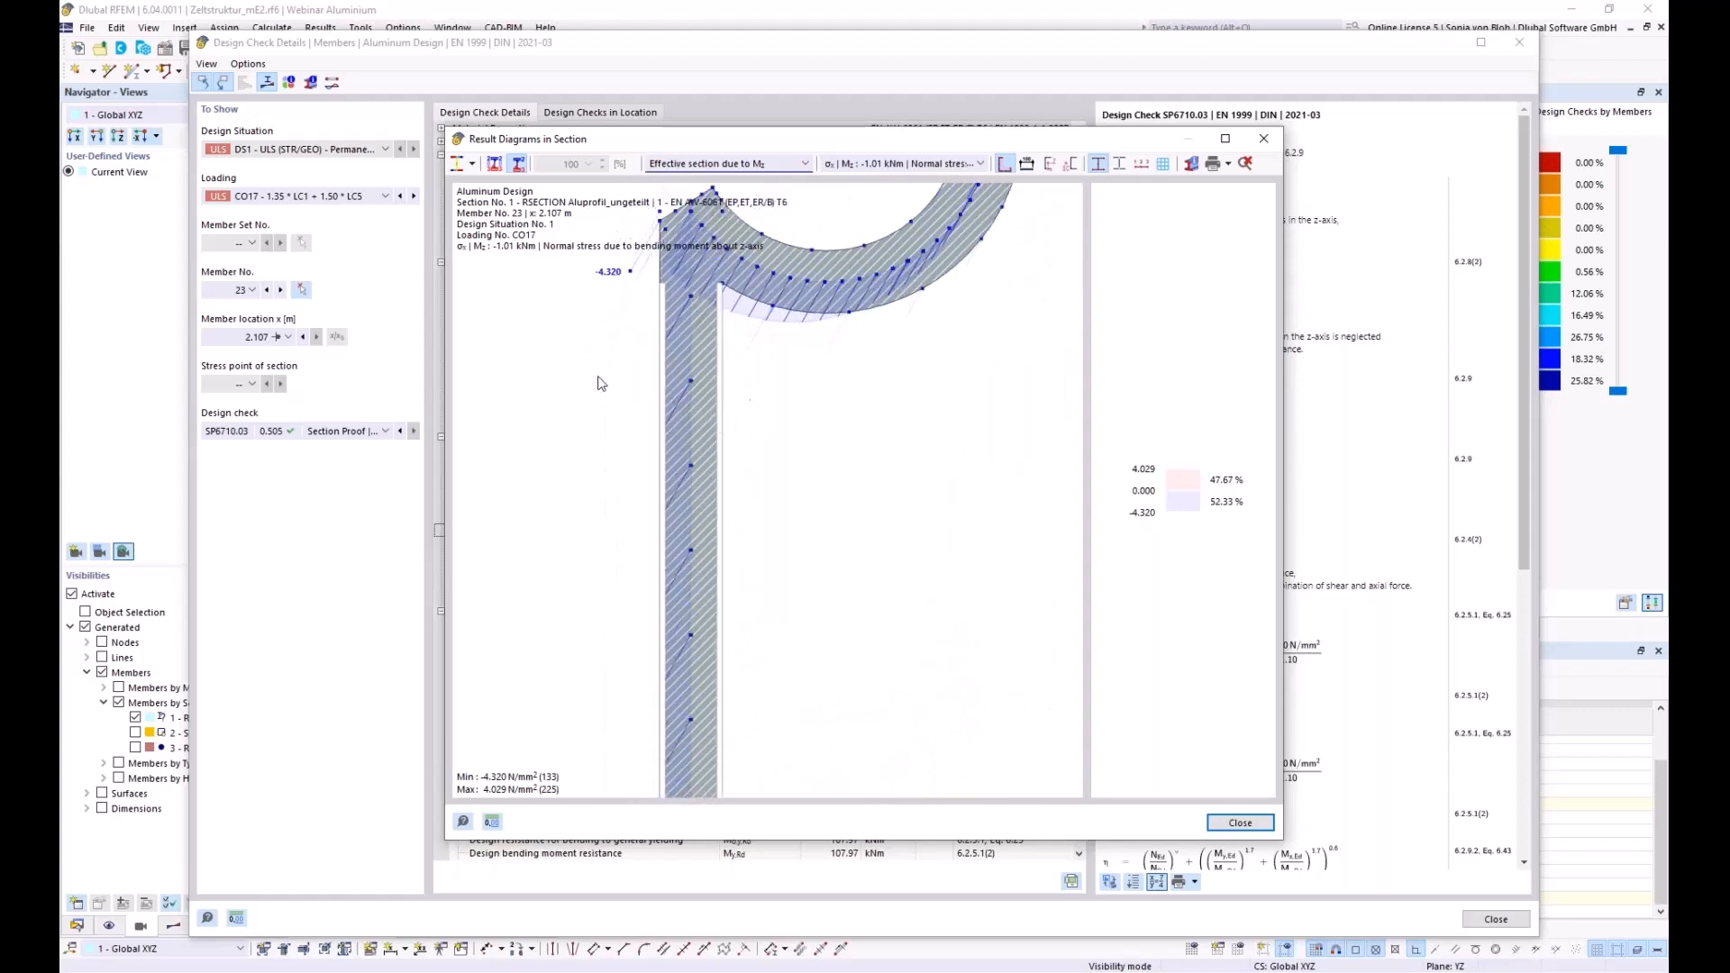
pyautogui.scroll(1, 796, 449)
pyautogui.scroll(1, 629, 392)
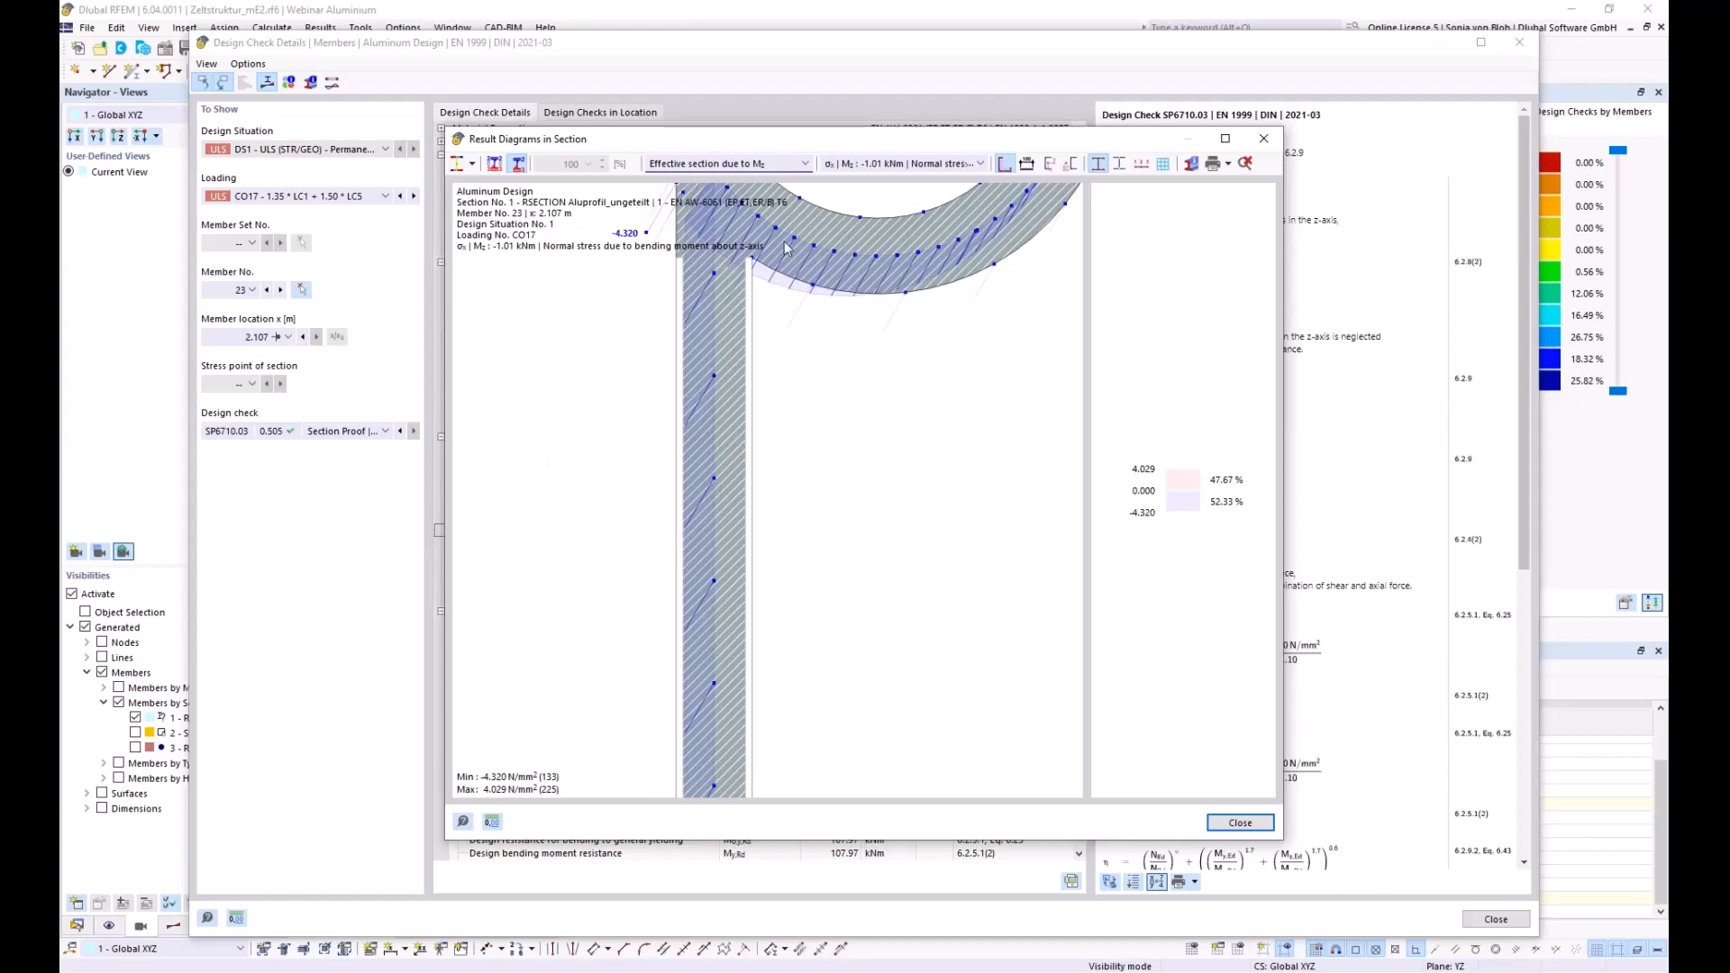
pyautogui.click(1261, 143)
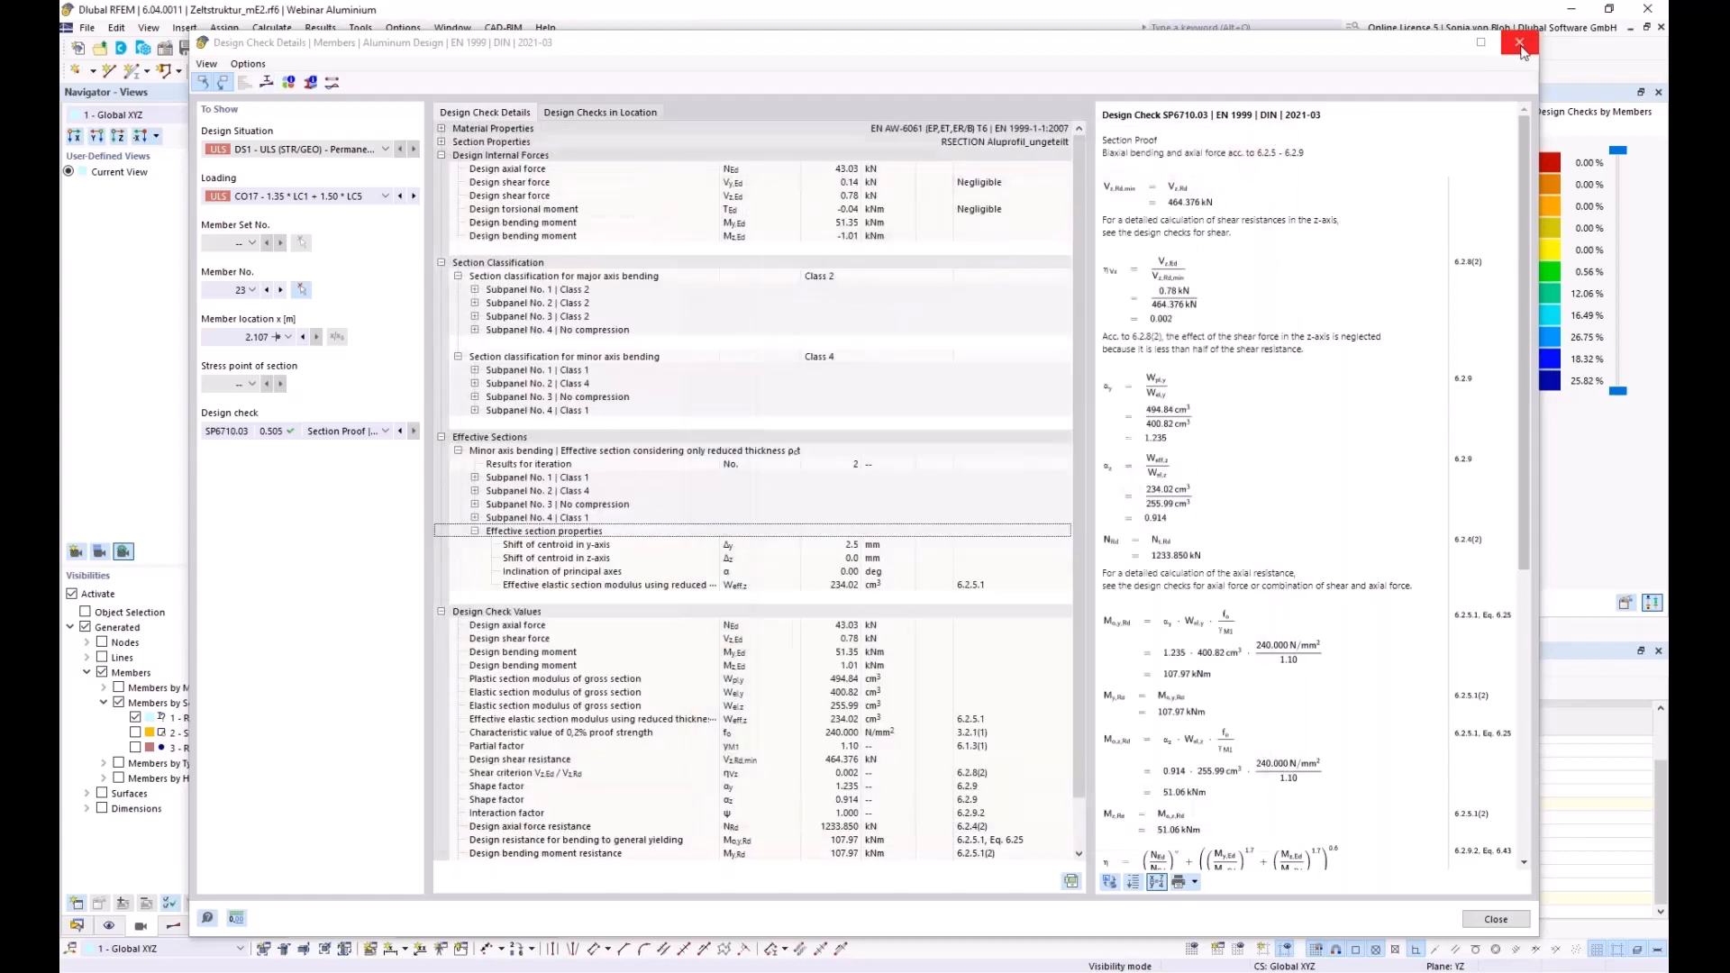
# Close the Design Check Details window
pyautogui.click(1519, 43)
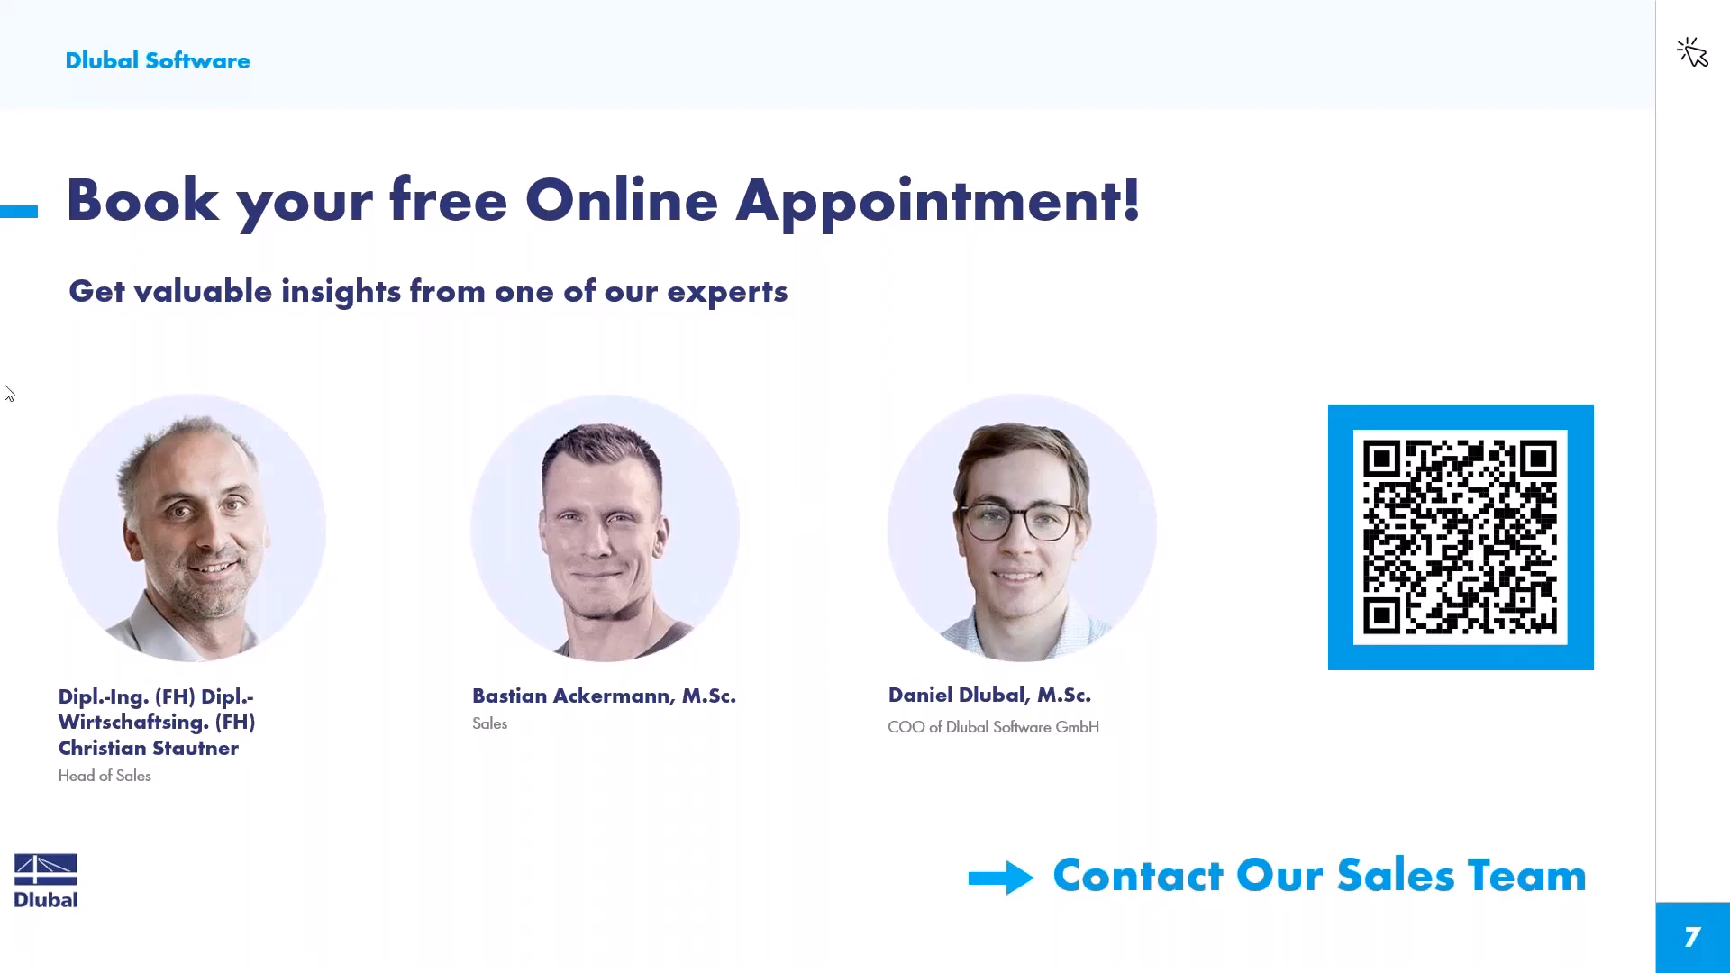
# Return to the browser and go to the Webinars page on dlubal.com
pyautogui.hotkey('alt', 'Tab')
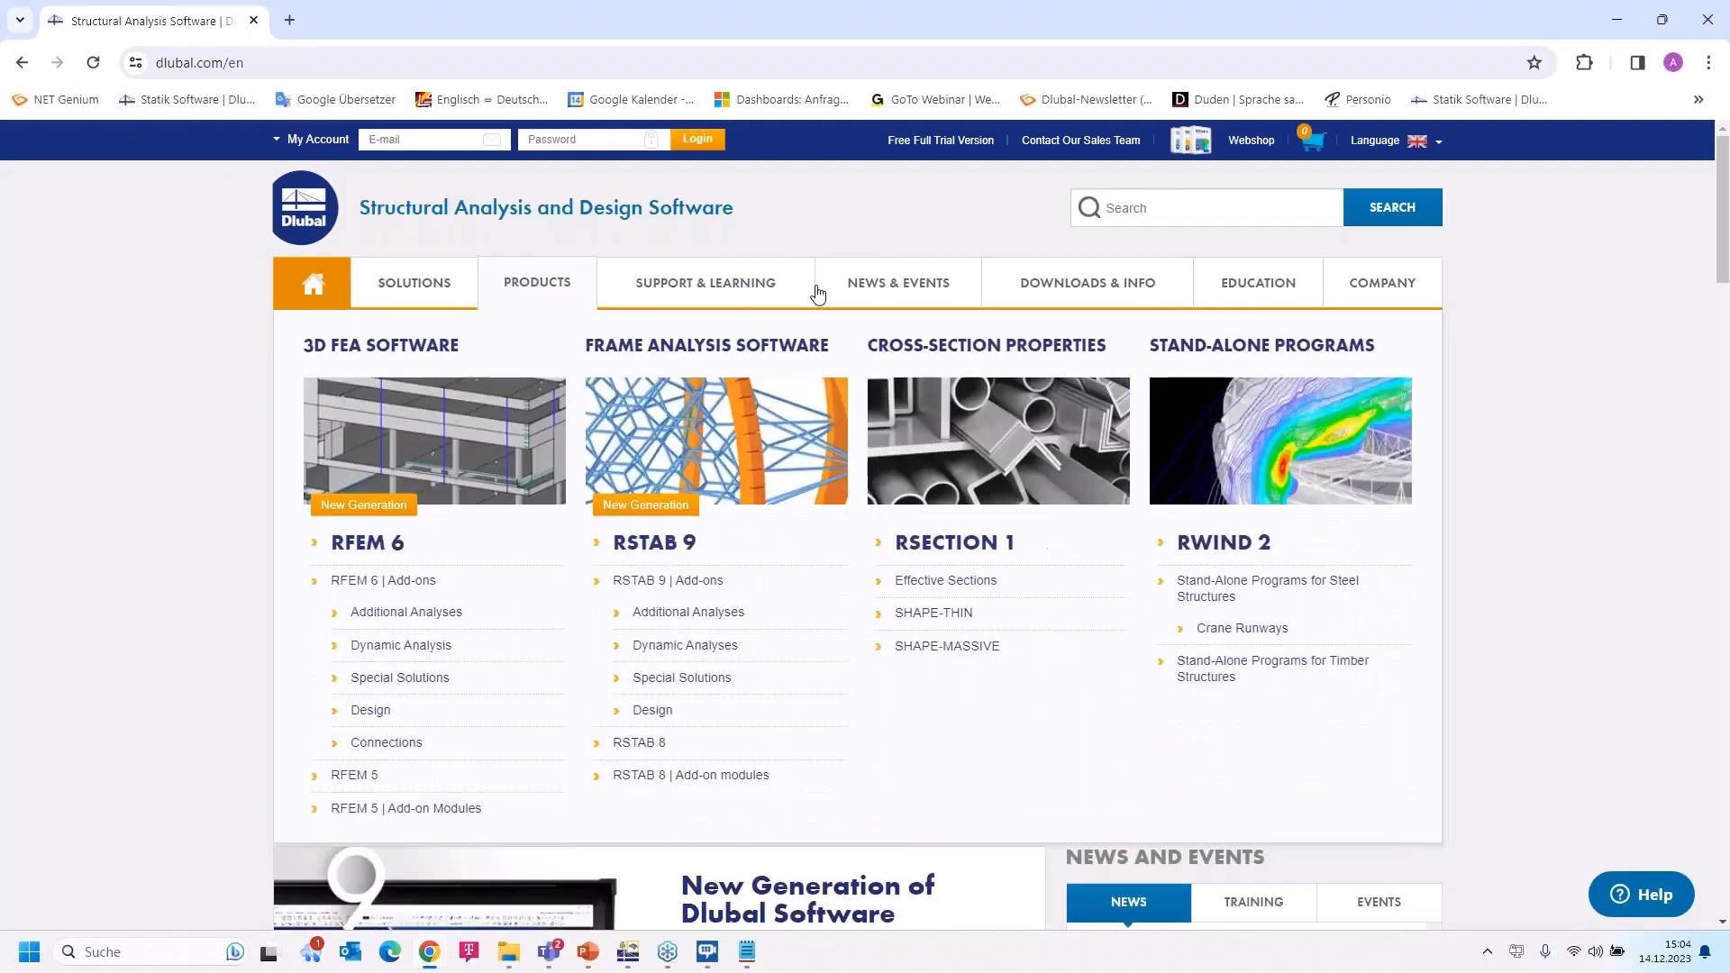
pyautogui.moveTo(892, 284)
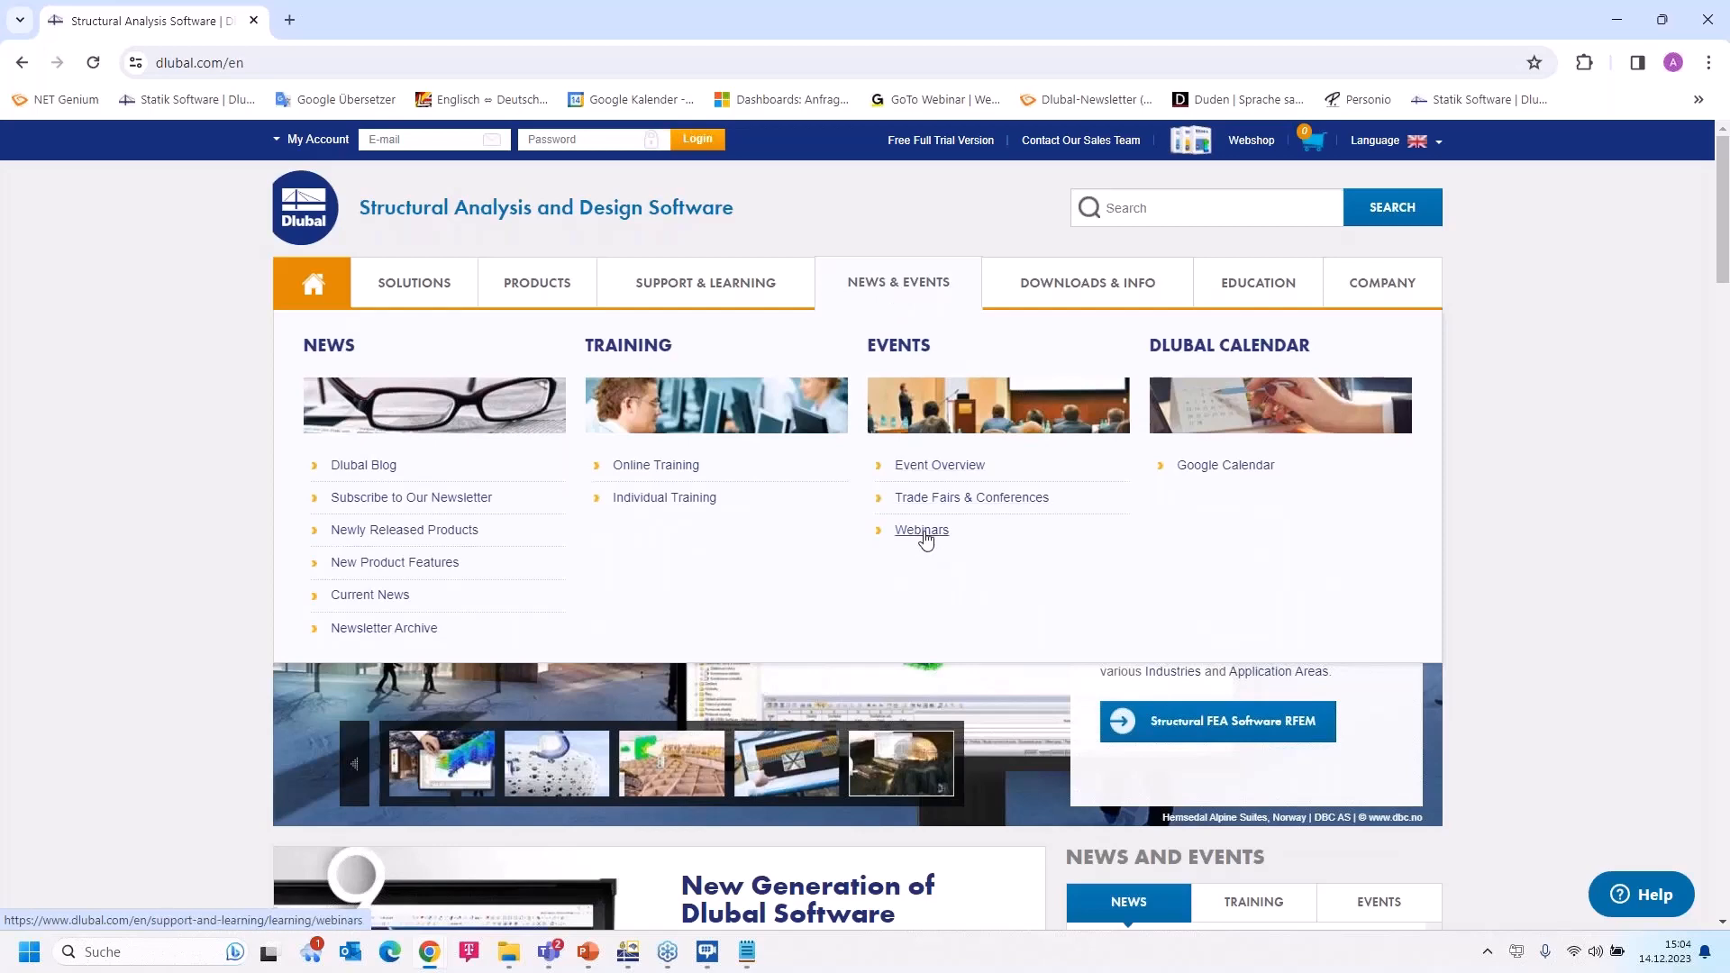
pyautogui.click(923, 531)
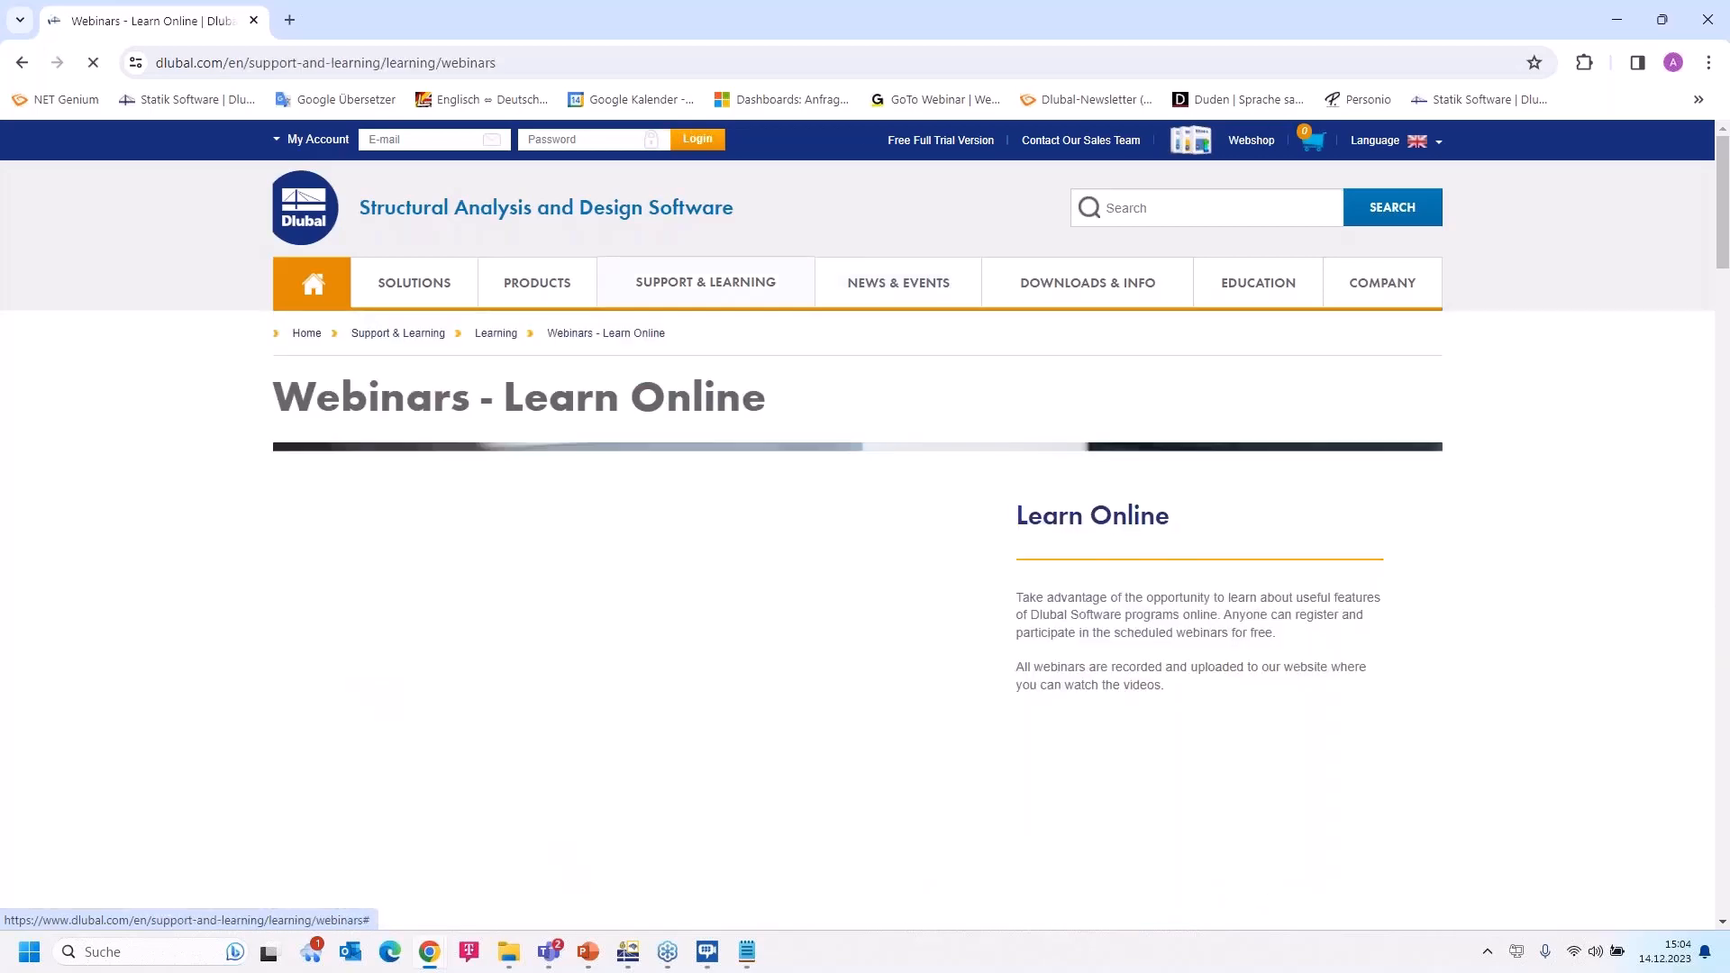
# Find the 'Design of Industrial Tent Made of Aluminum Sections in RFEM 6' webinar in the list and open it
pyautogui.scroll(-9, 939, 496)
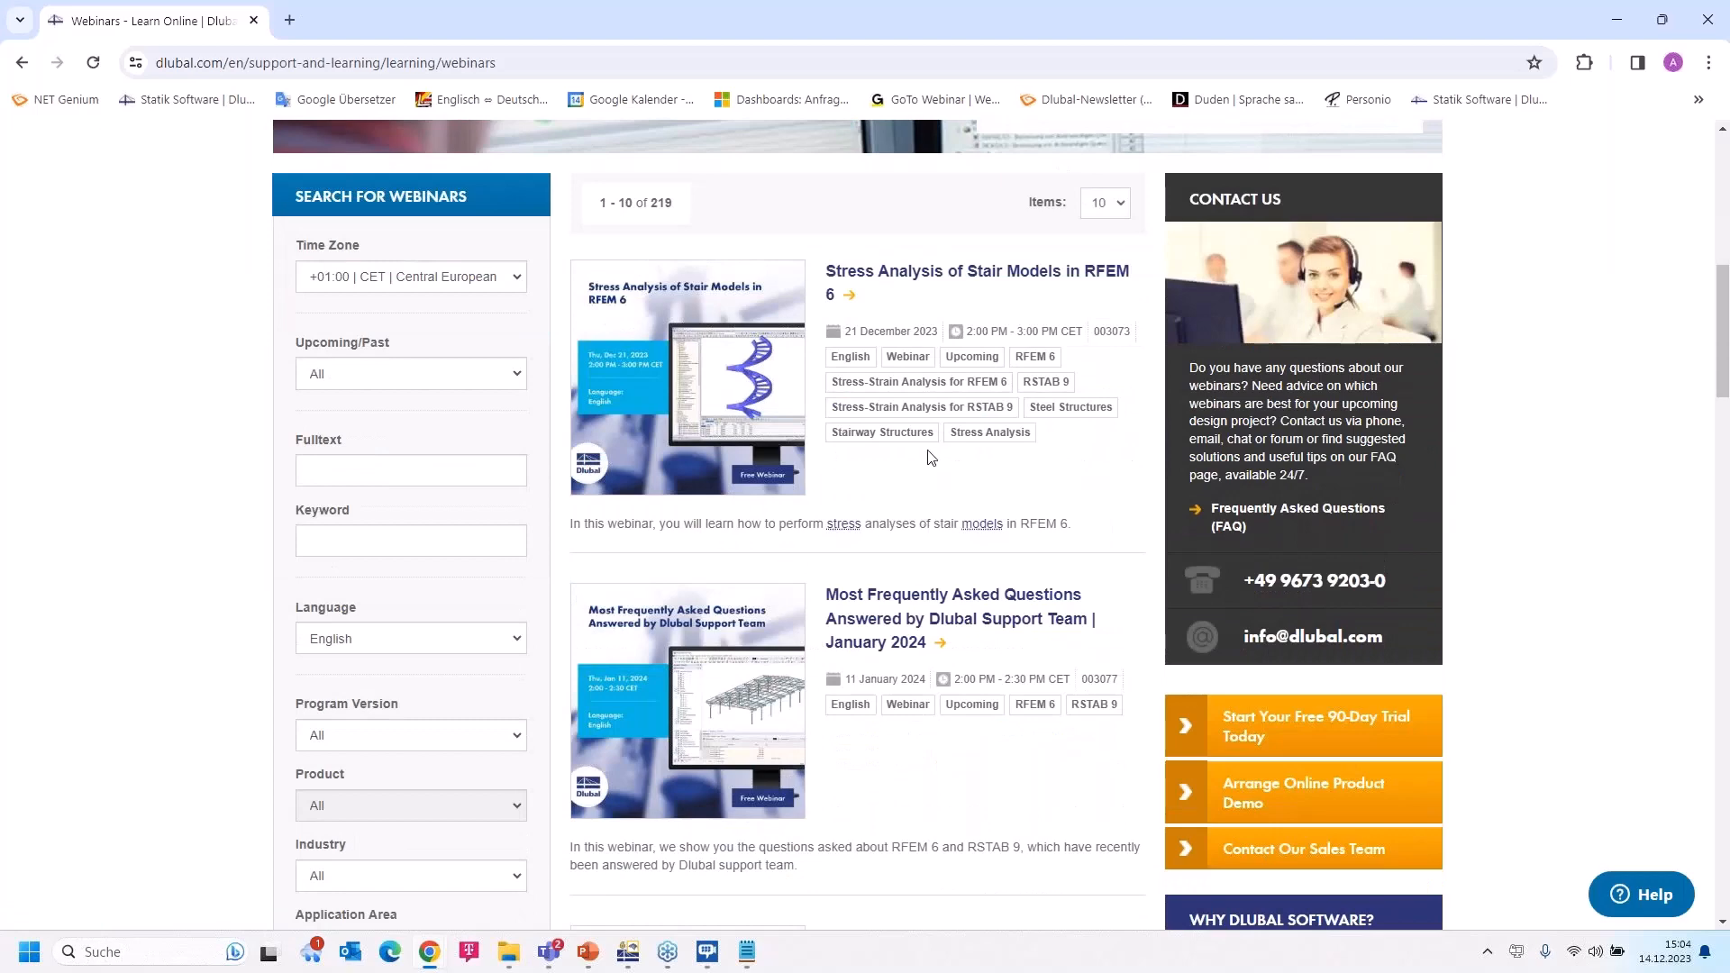
pyautogui.scroll(-2, 930, 457)
pyautogui.scroll(2, 931, 457)
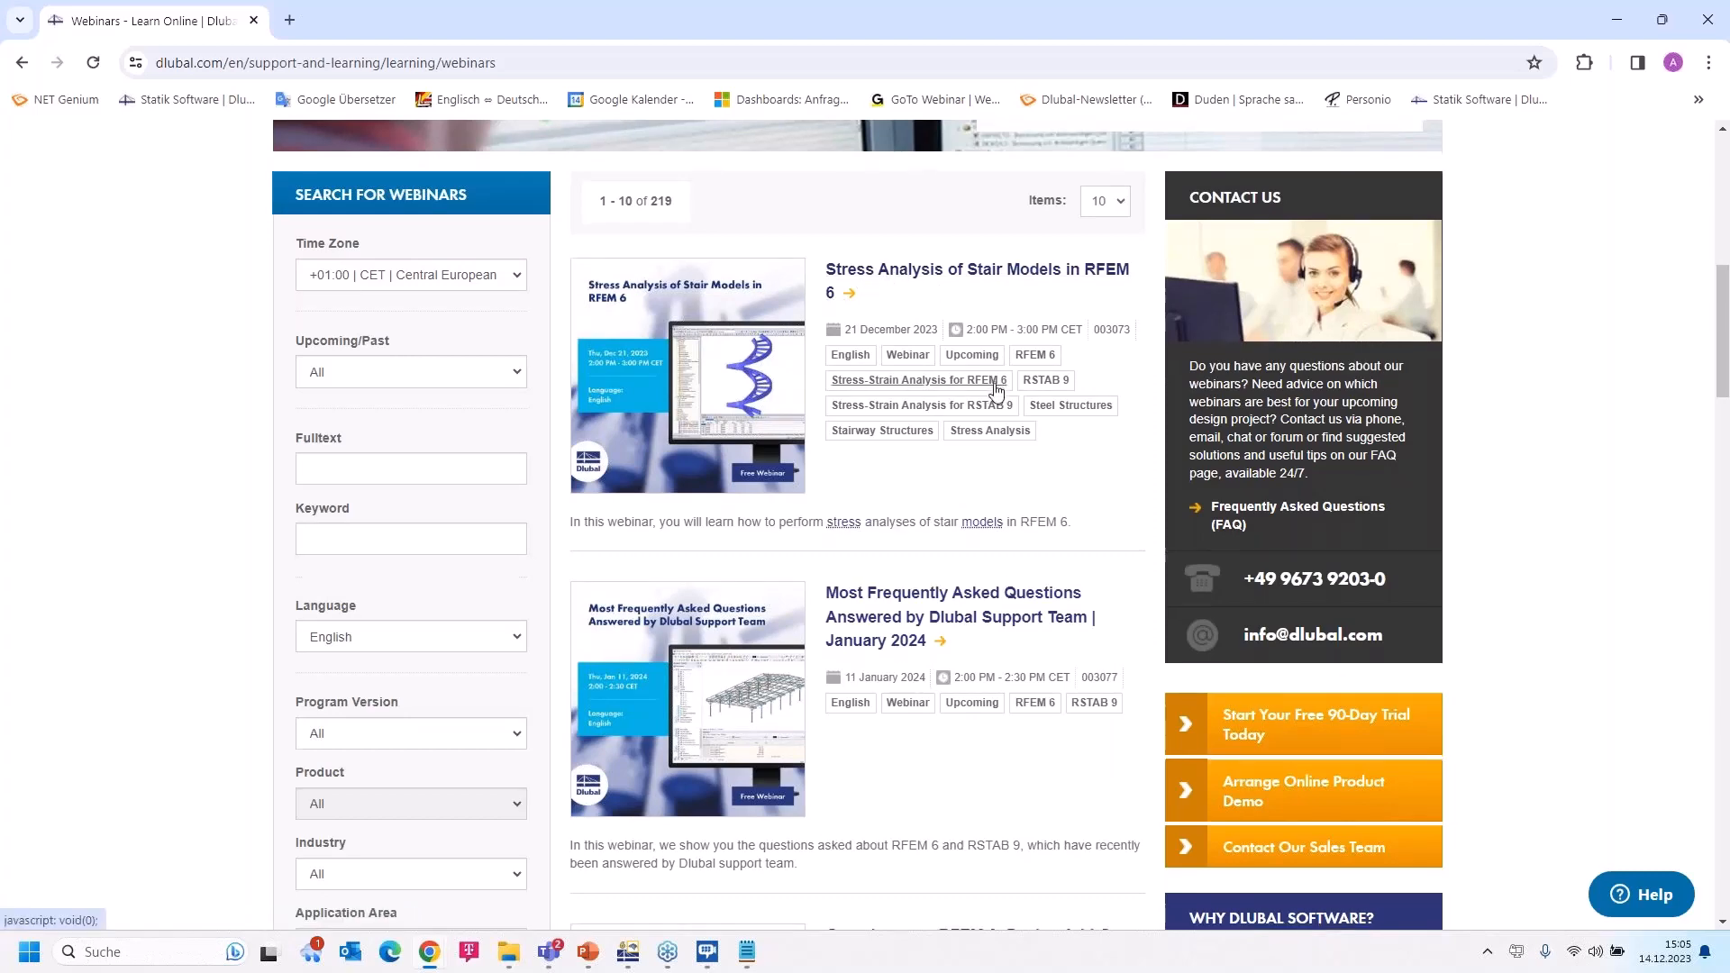
pyautogui.scroll(-2, 997, 387)
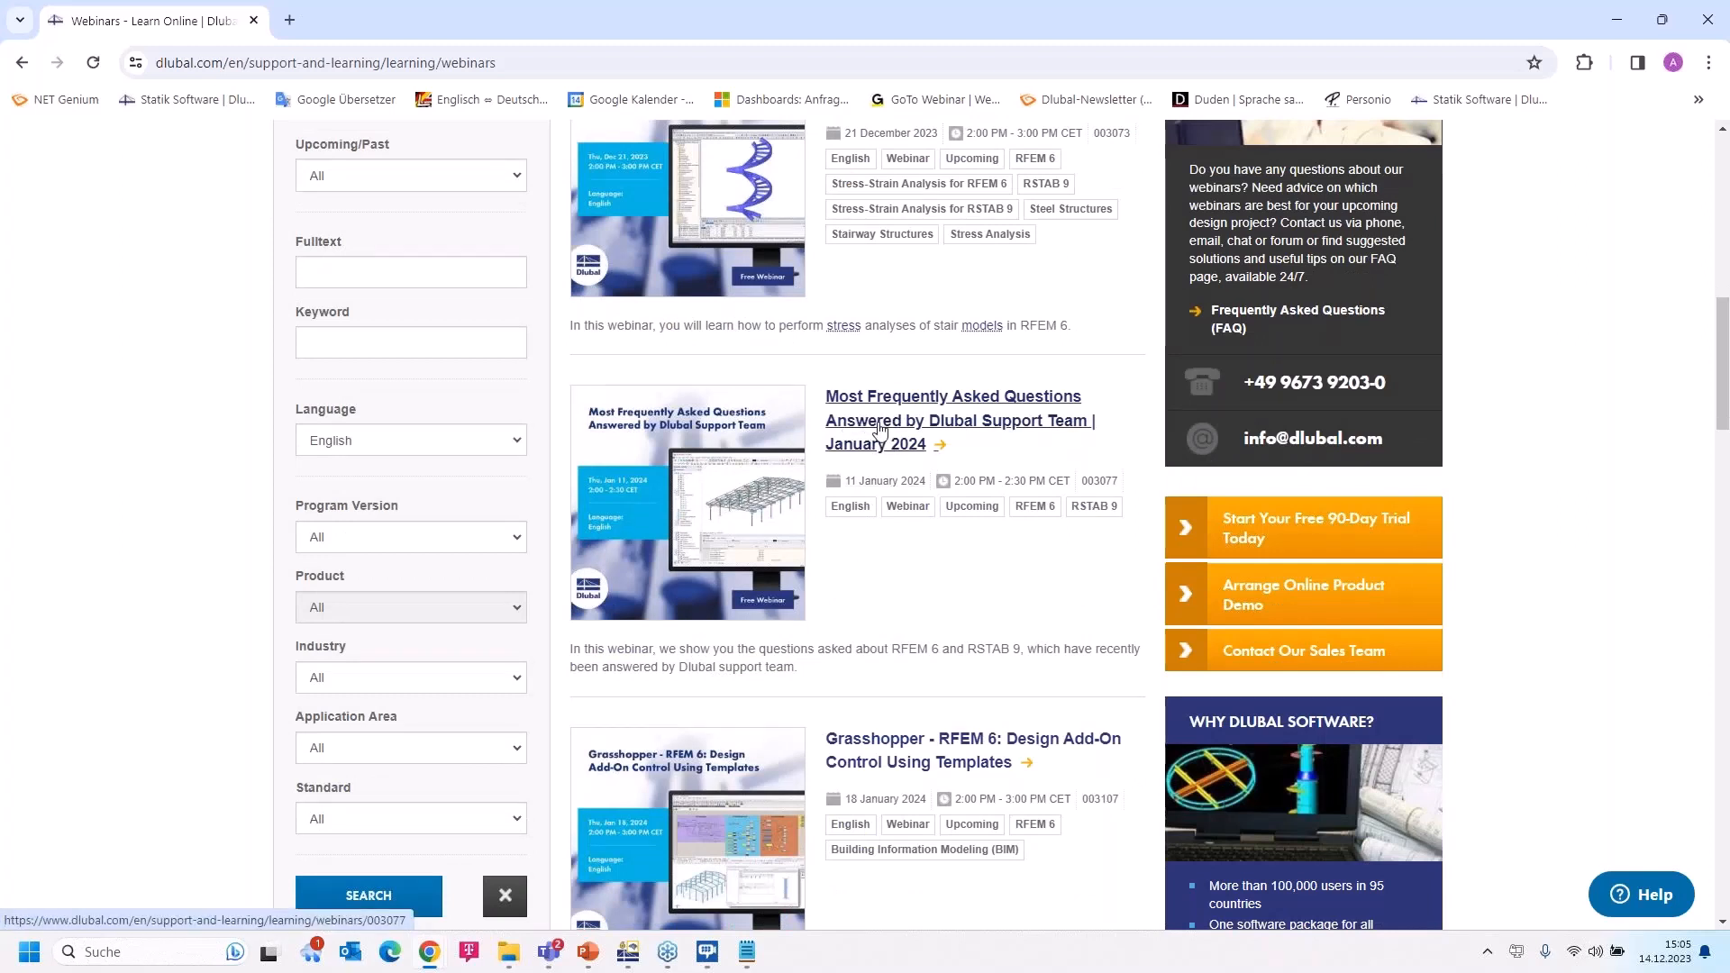
pyautogui.scroll(-5, 926, 436)
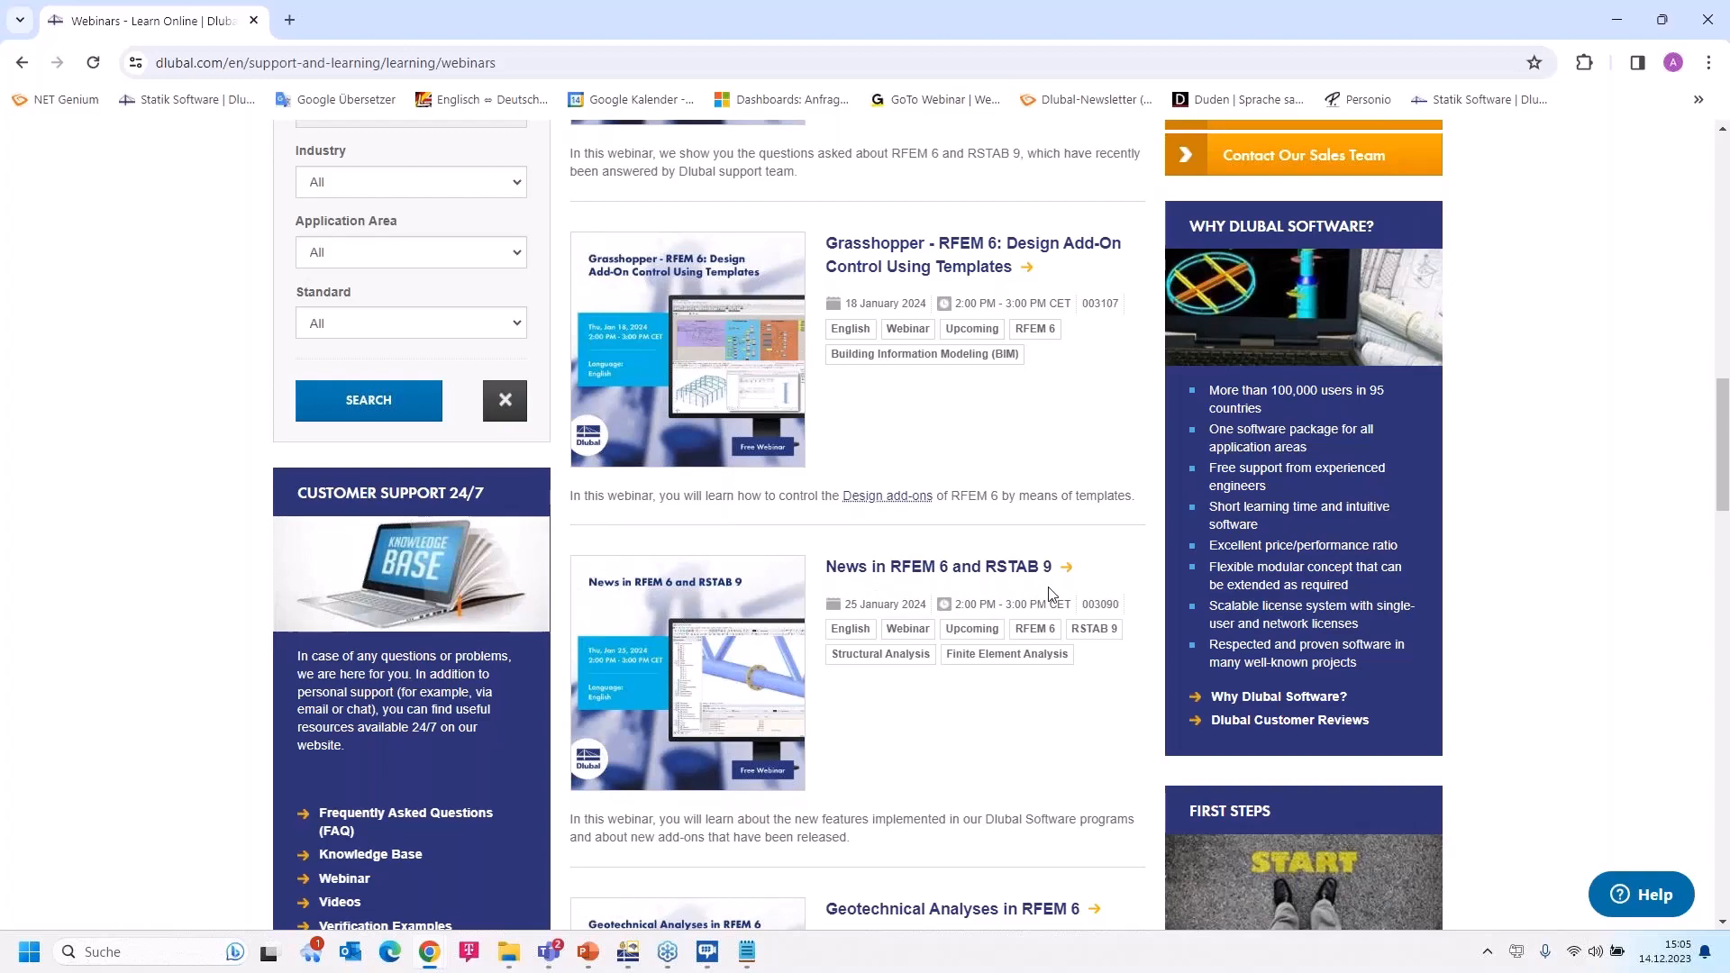
pyautogui.scroll(-3, 1050, 594)
pyautogui.scroll(11, 991, 505)
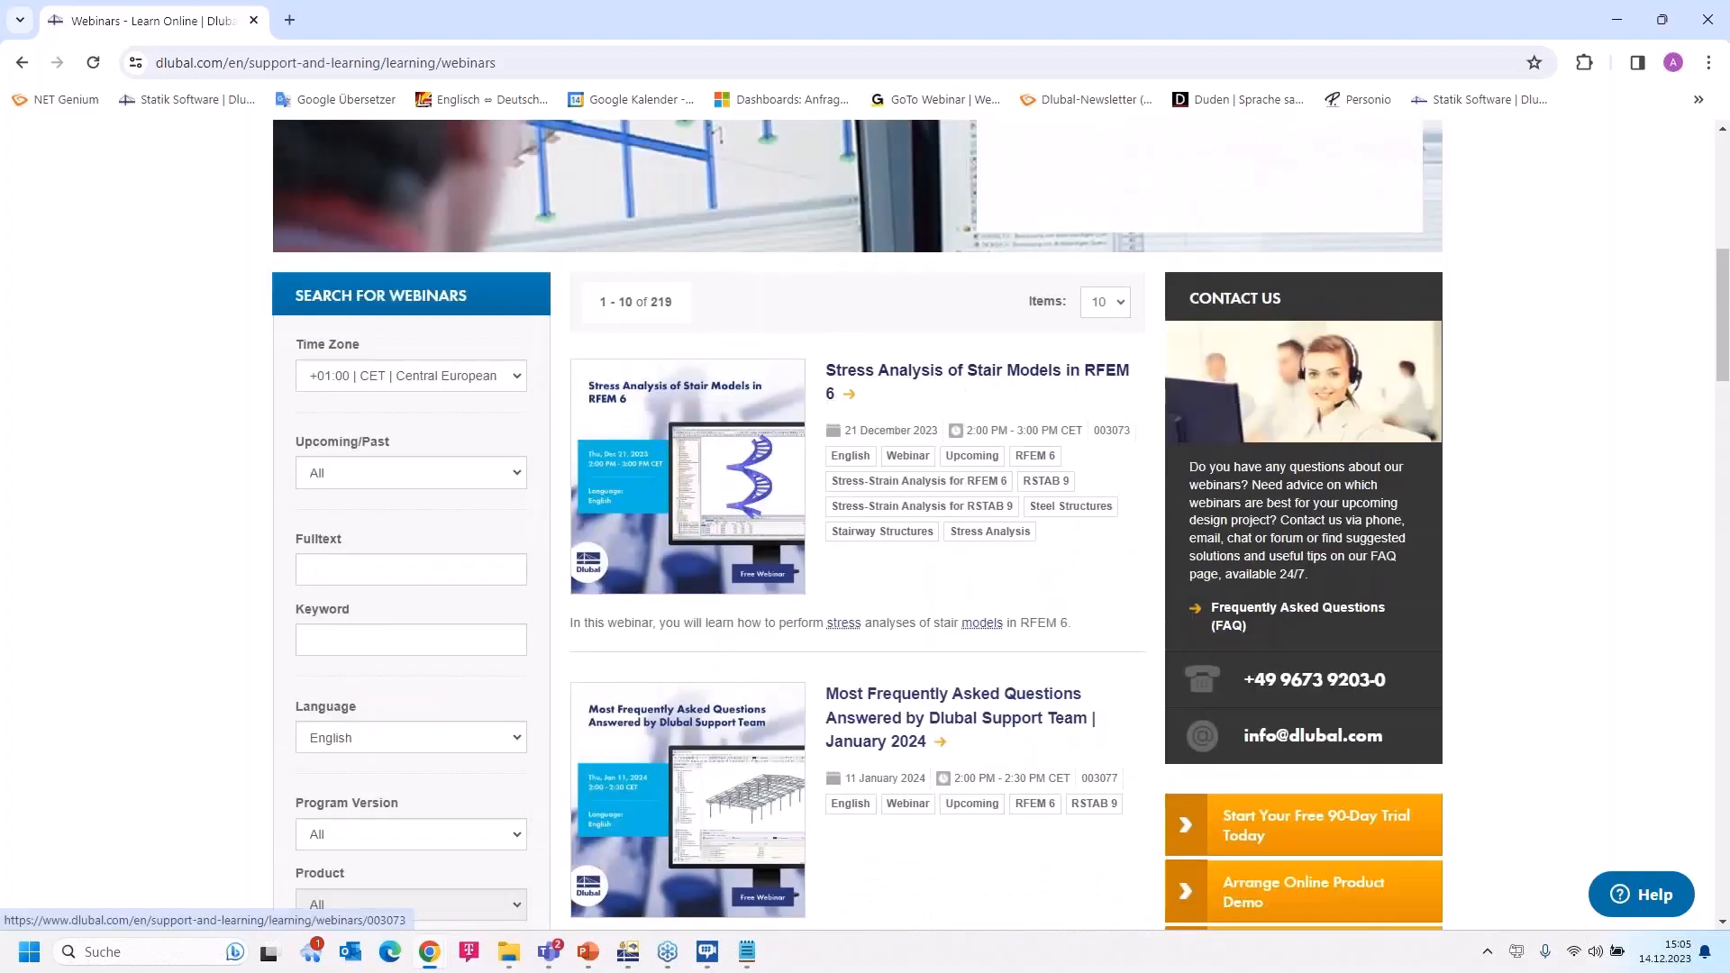
pyautogui.scroll(-1, 1005, 491)
pyautogui.scroll(-15, 1014, 518)
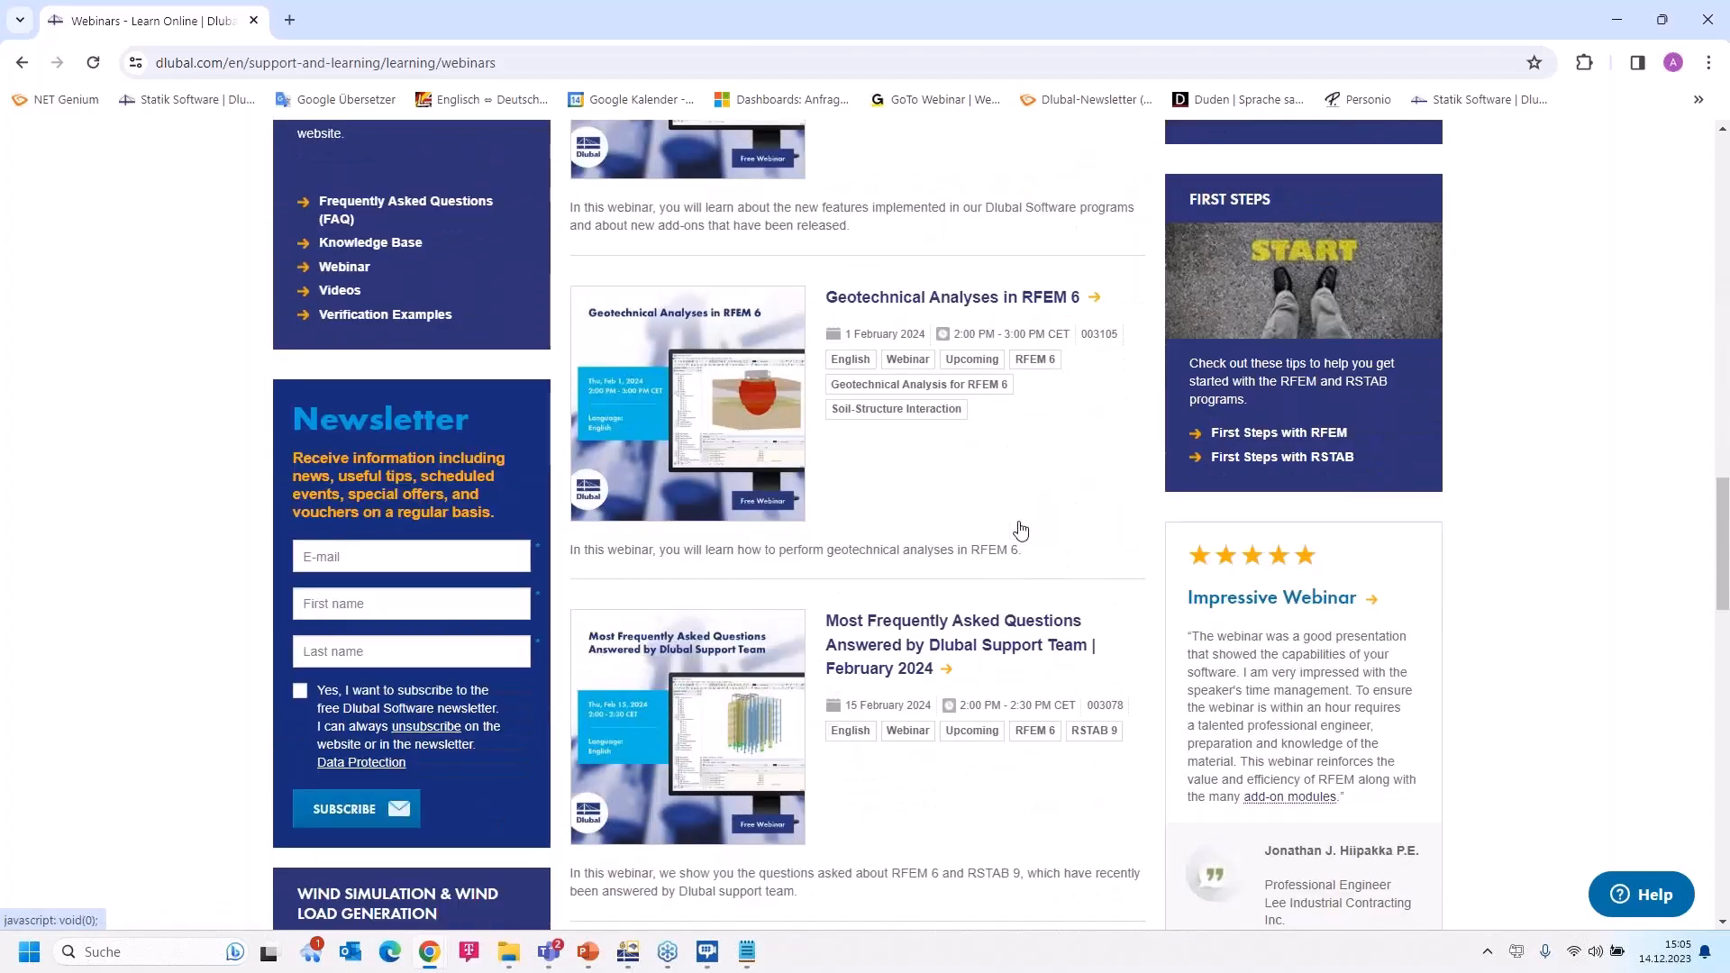
pyautogui.scroll(-5, 1018, 520)
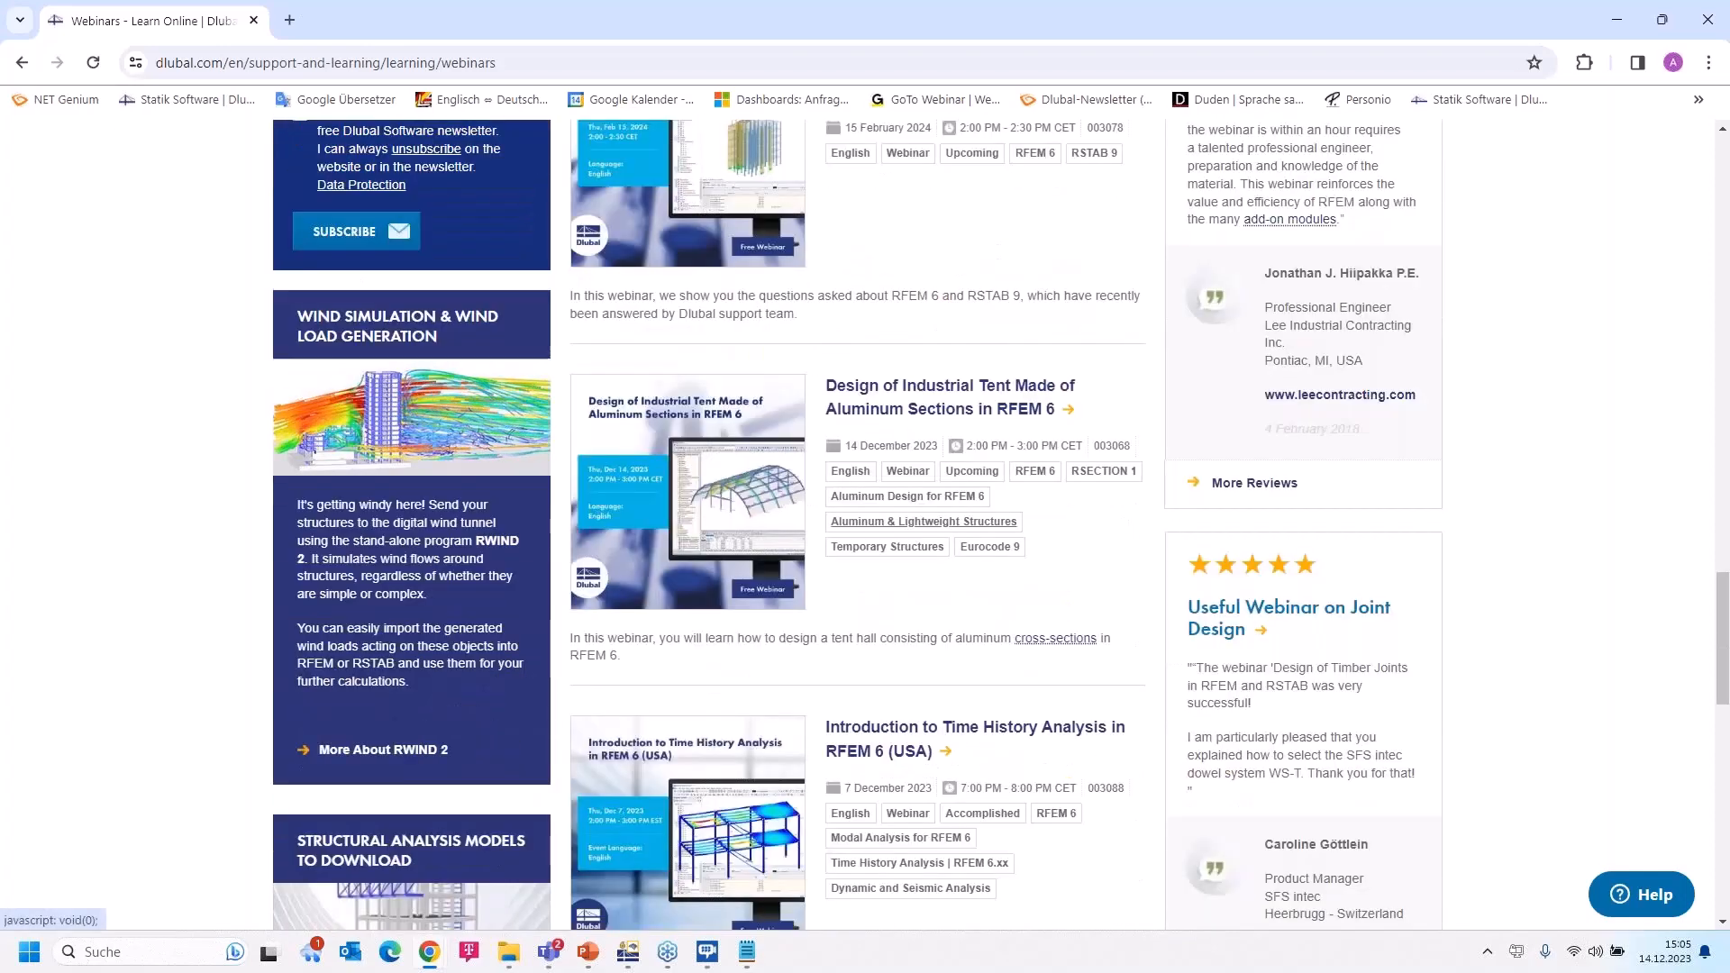
pyautogui.scroll(-2, 924, 521)
pyautogui.click(903, 200)
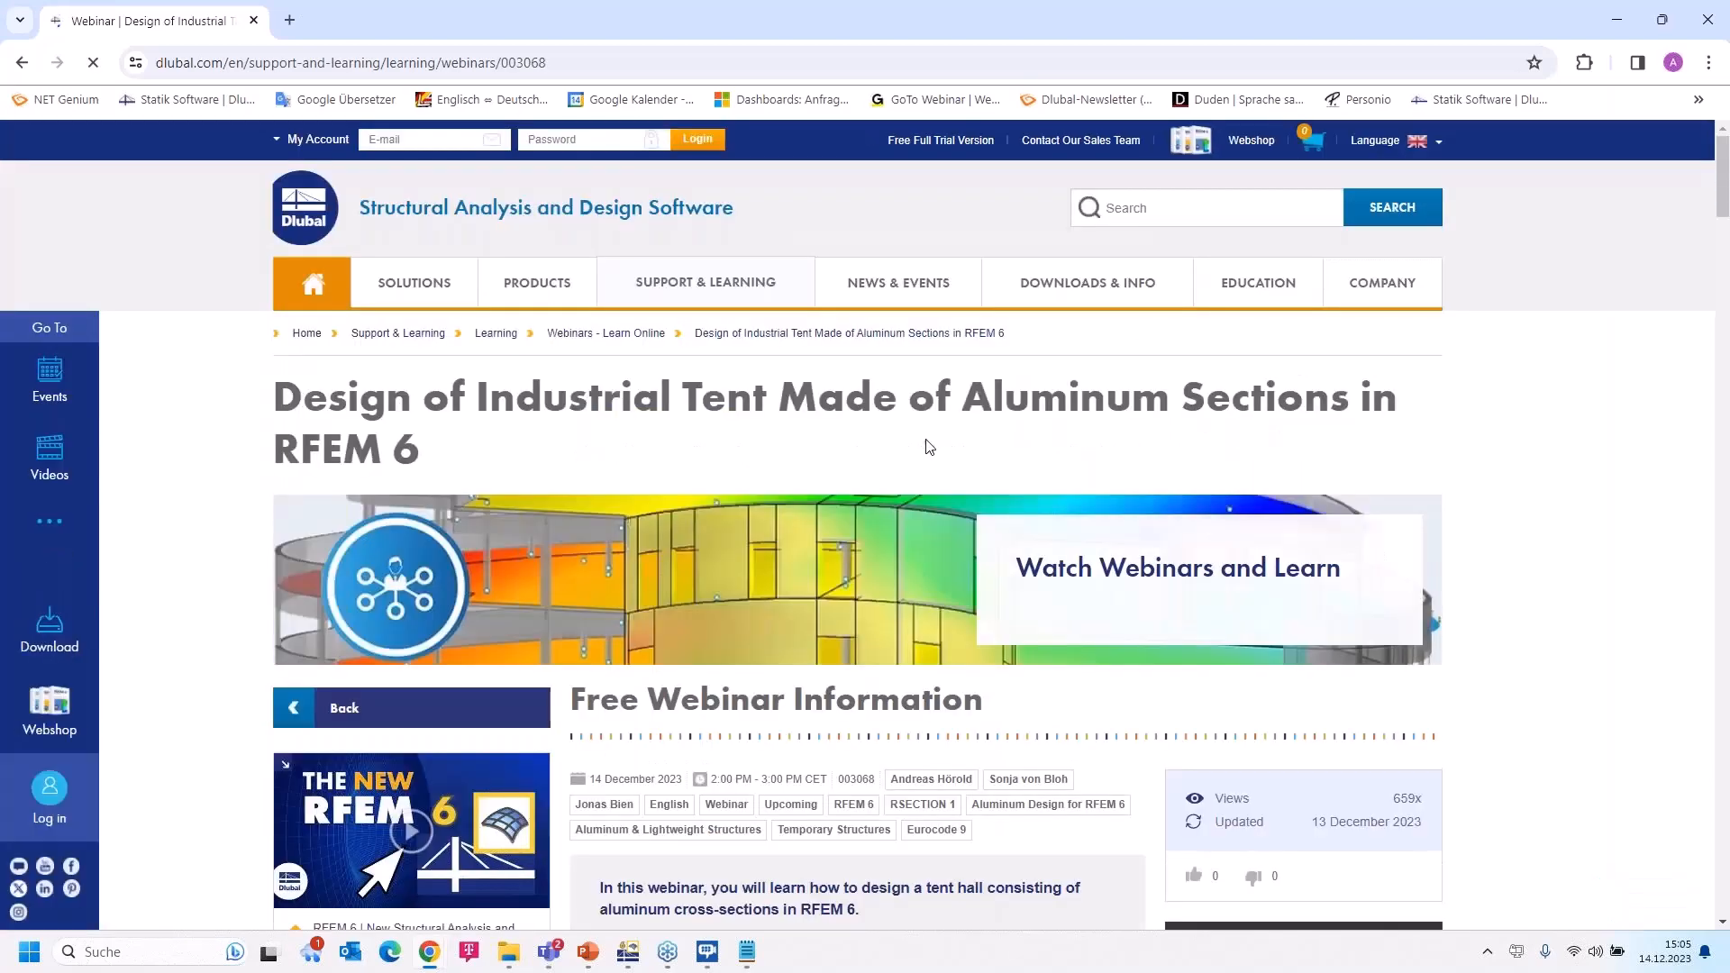
# Scroll the webinar page down to Models to Download, showing the Tent Hall model
pyautogui.scroll(-6, 929, 447)
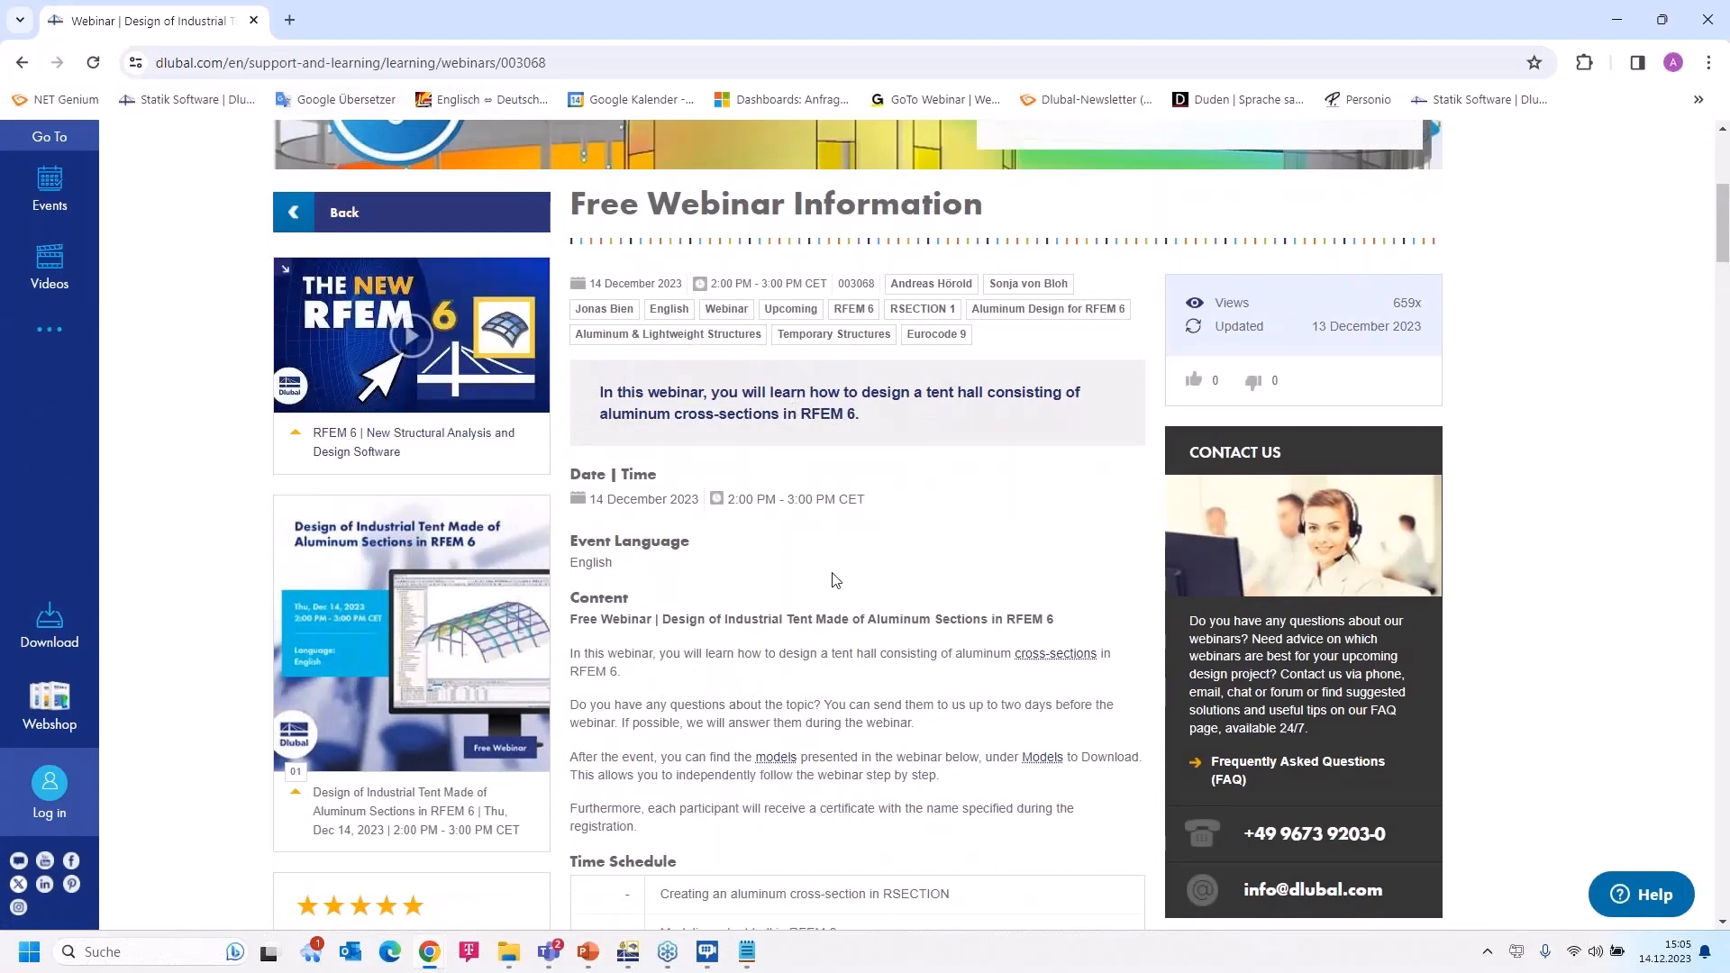
pyautogui.scroll(-5, 815, 696)
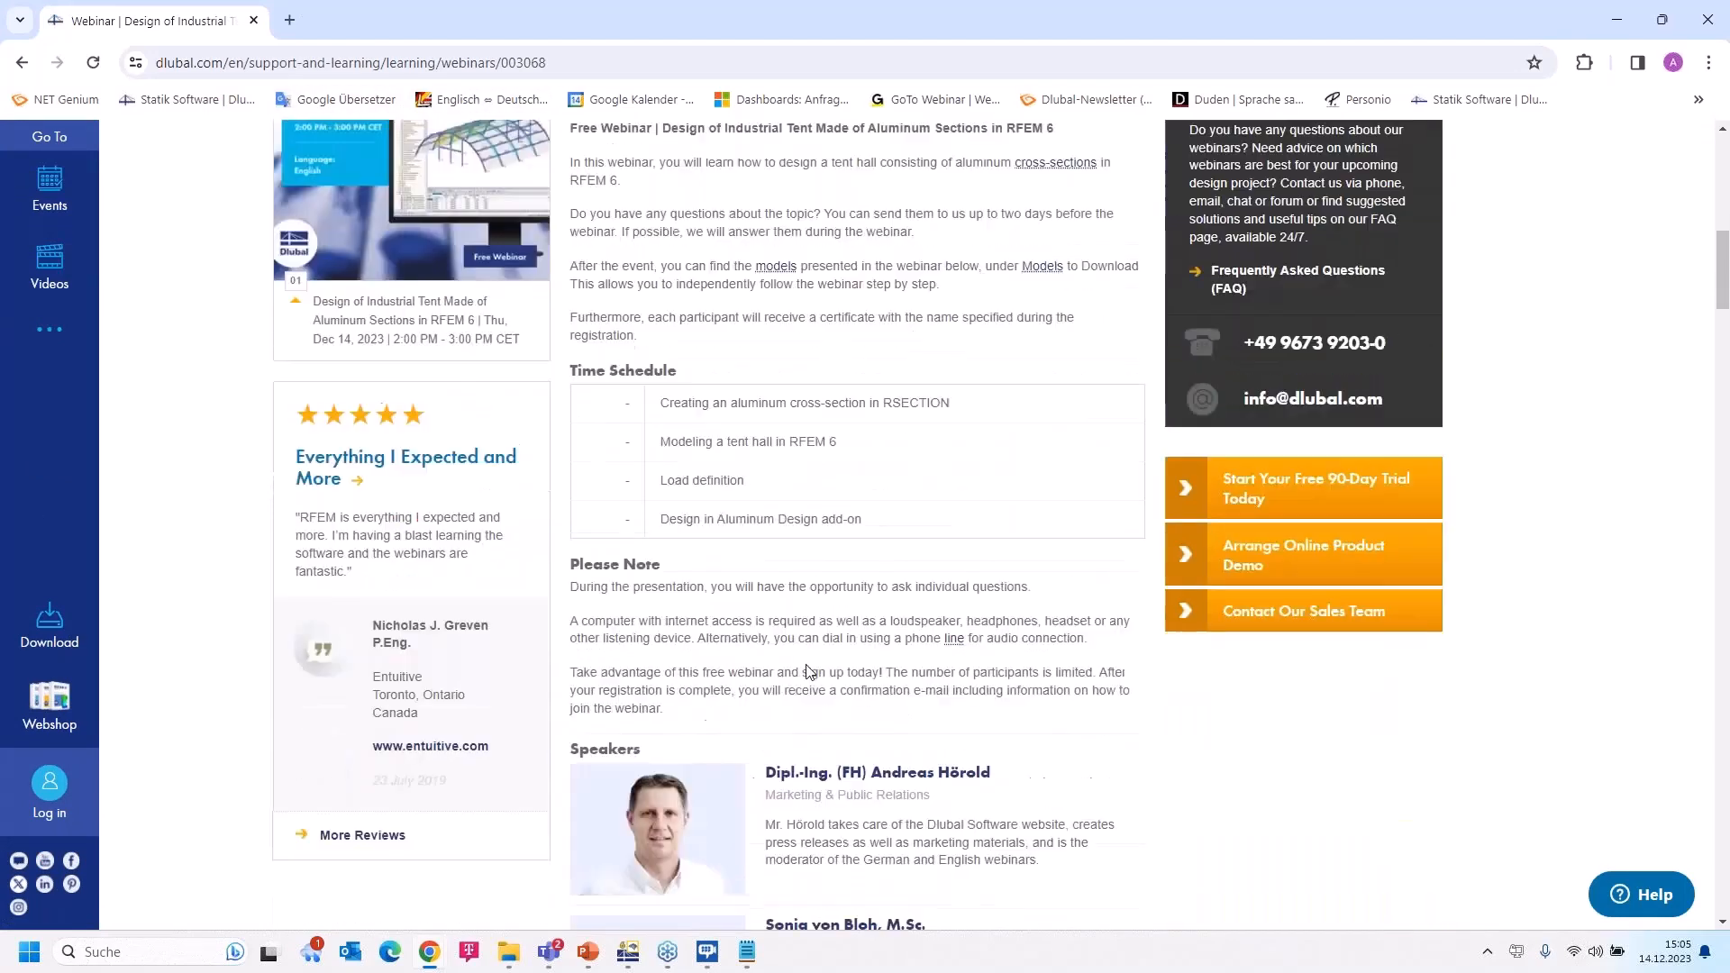
pyautogui.scroll(-8, 804, 663)
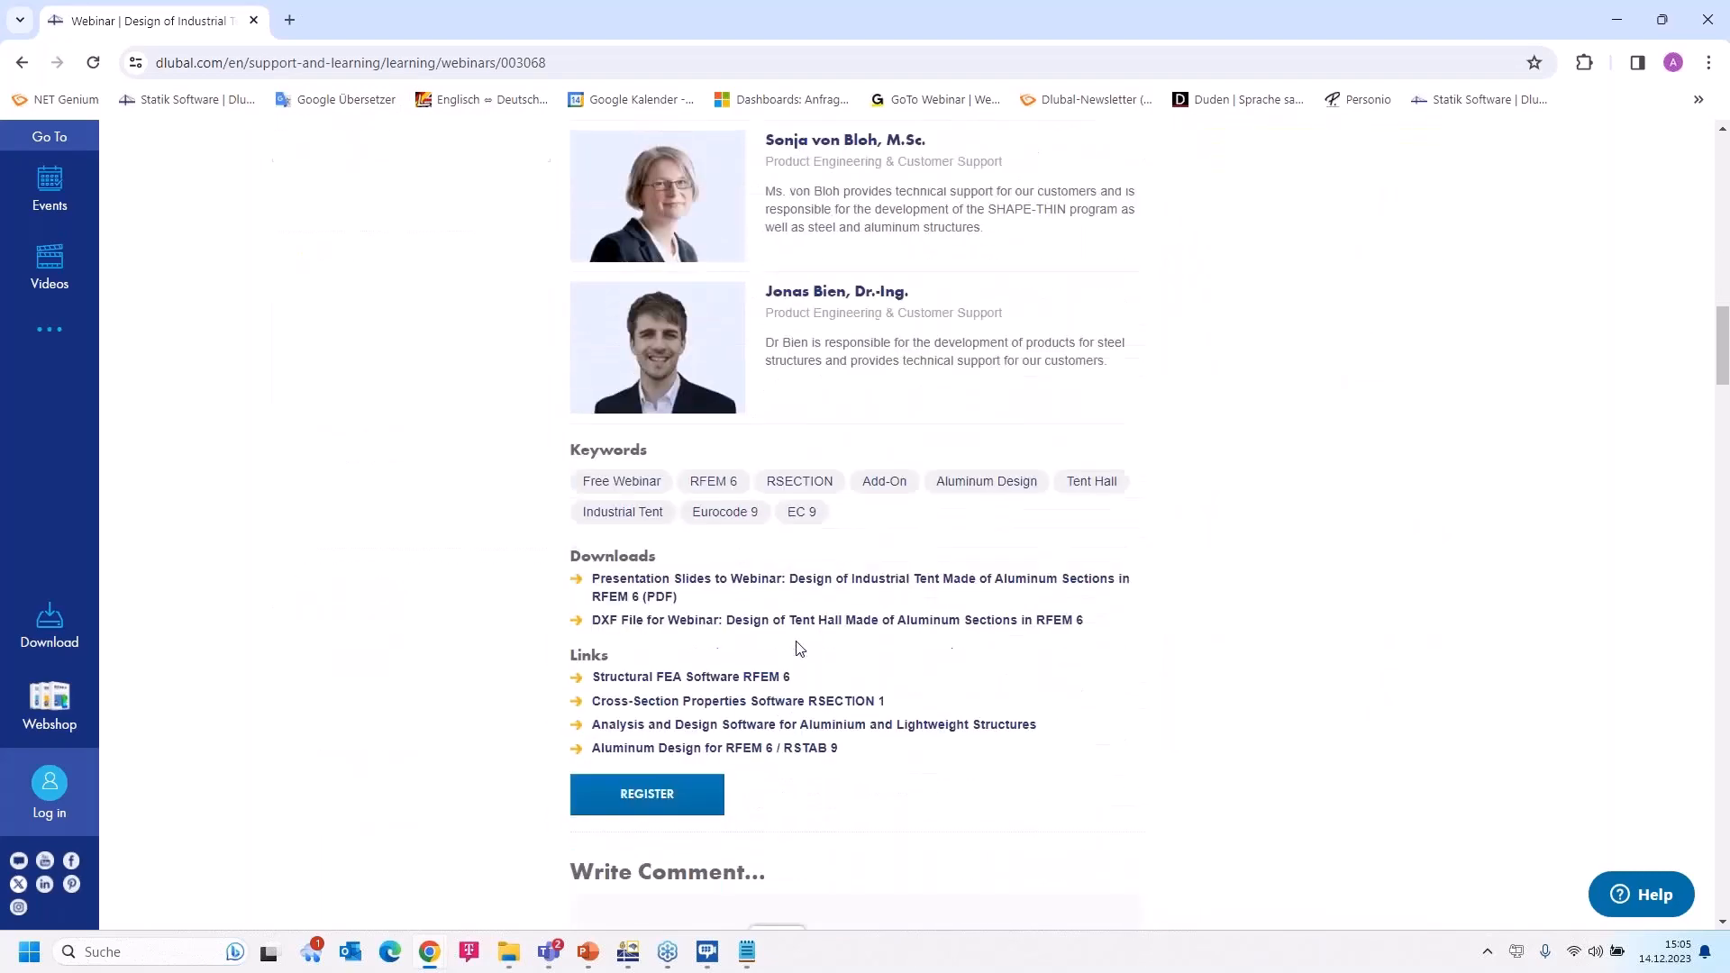
pyautogui.scroll(-1, 657, 567)
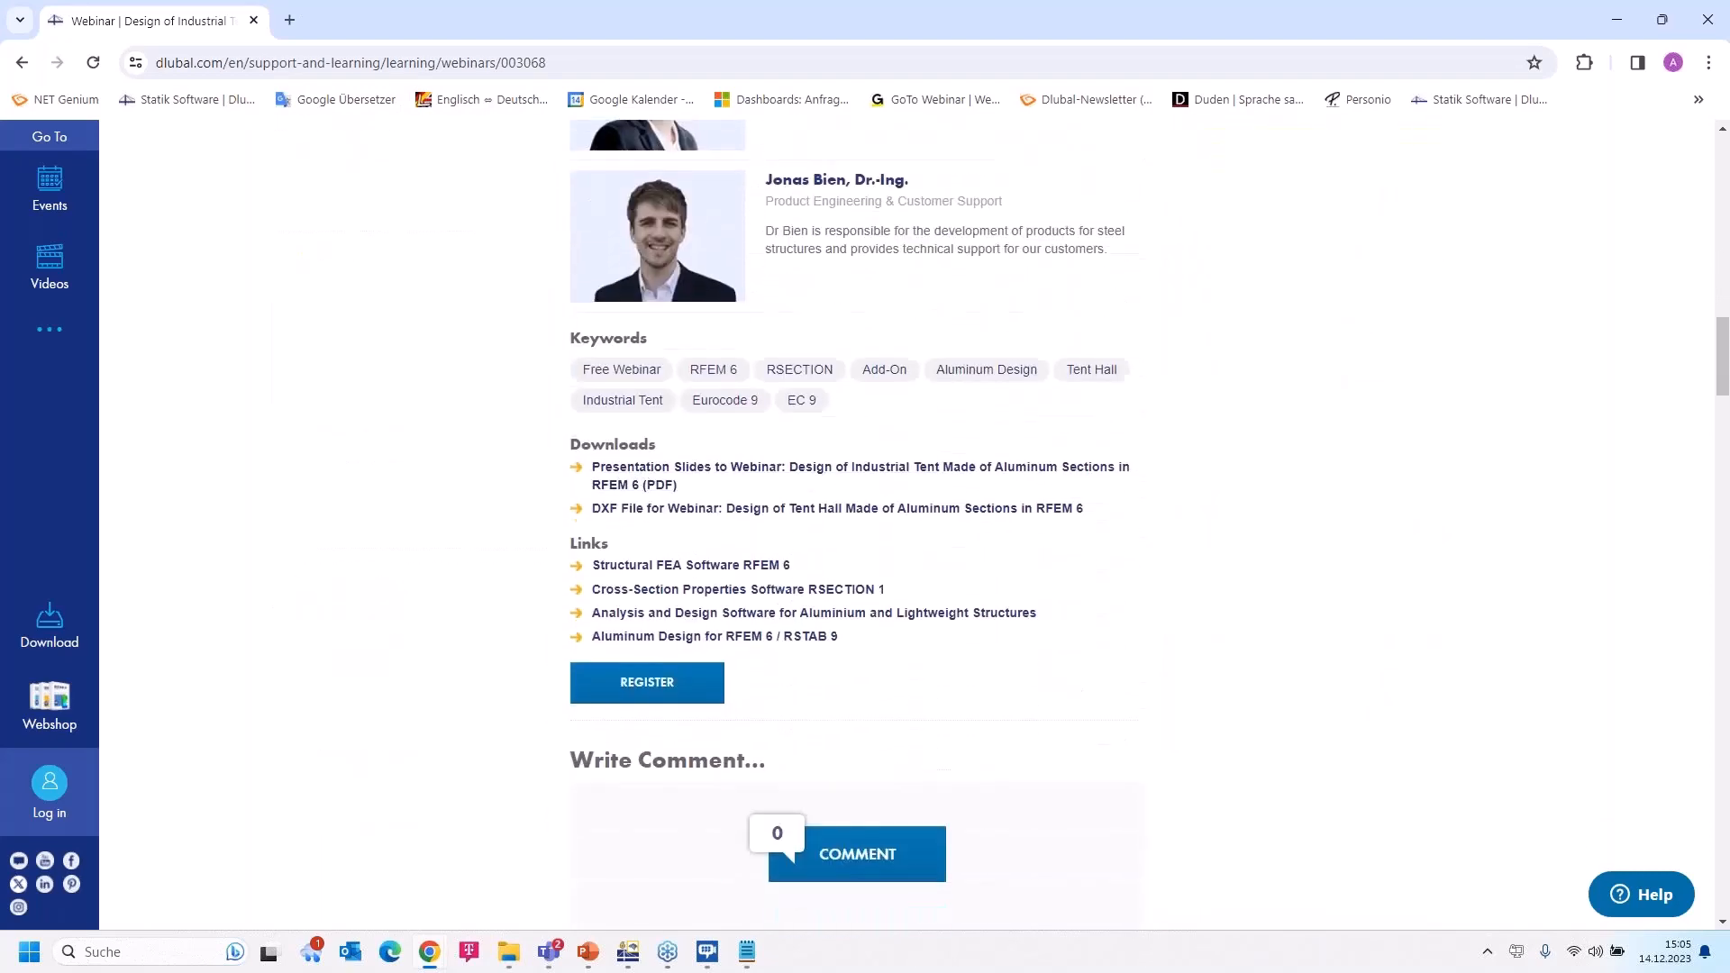
pyautogui.scroll(-7, 749, 525)
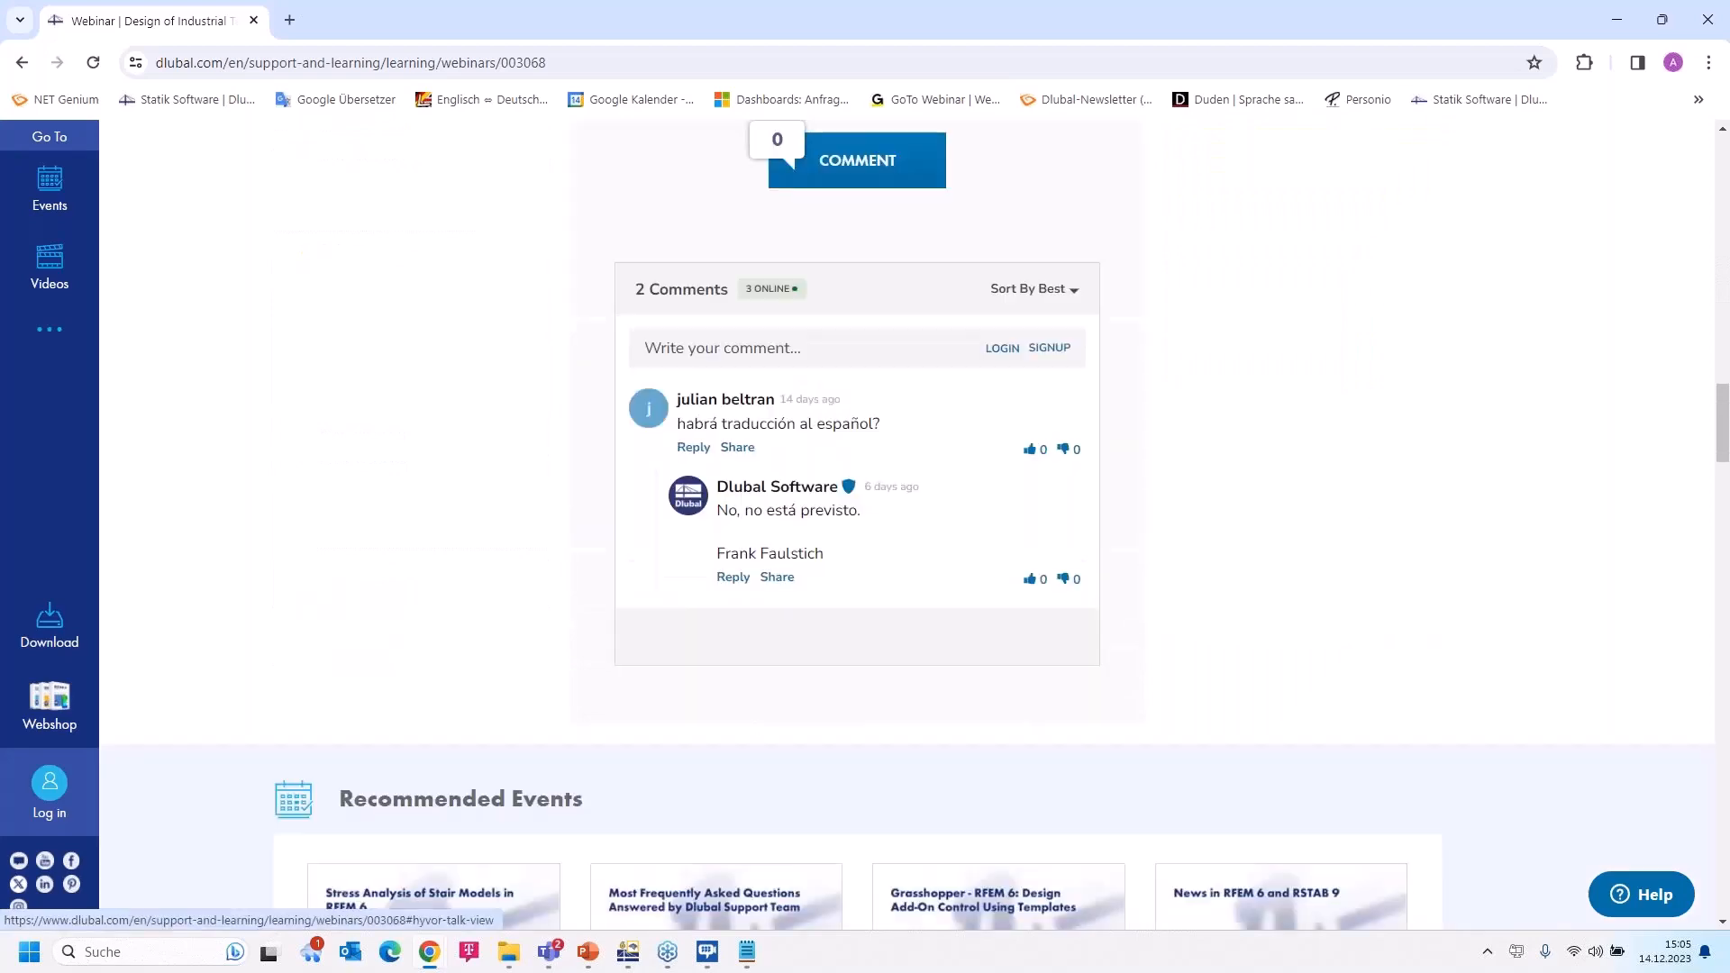
pyautogui.scroll(-15, 584, 680)
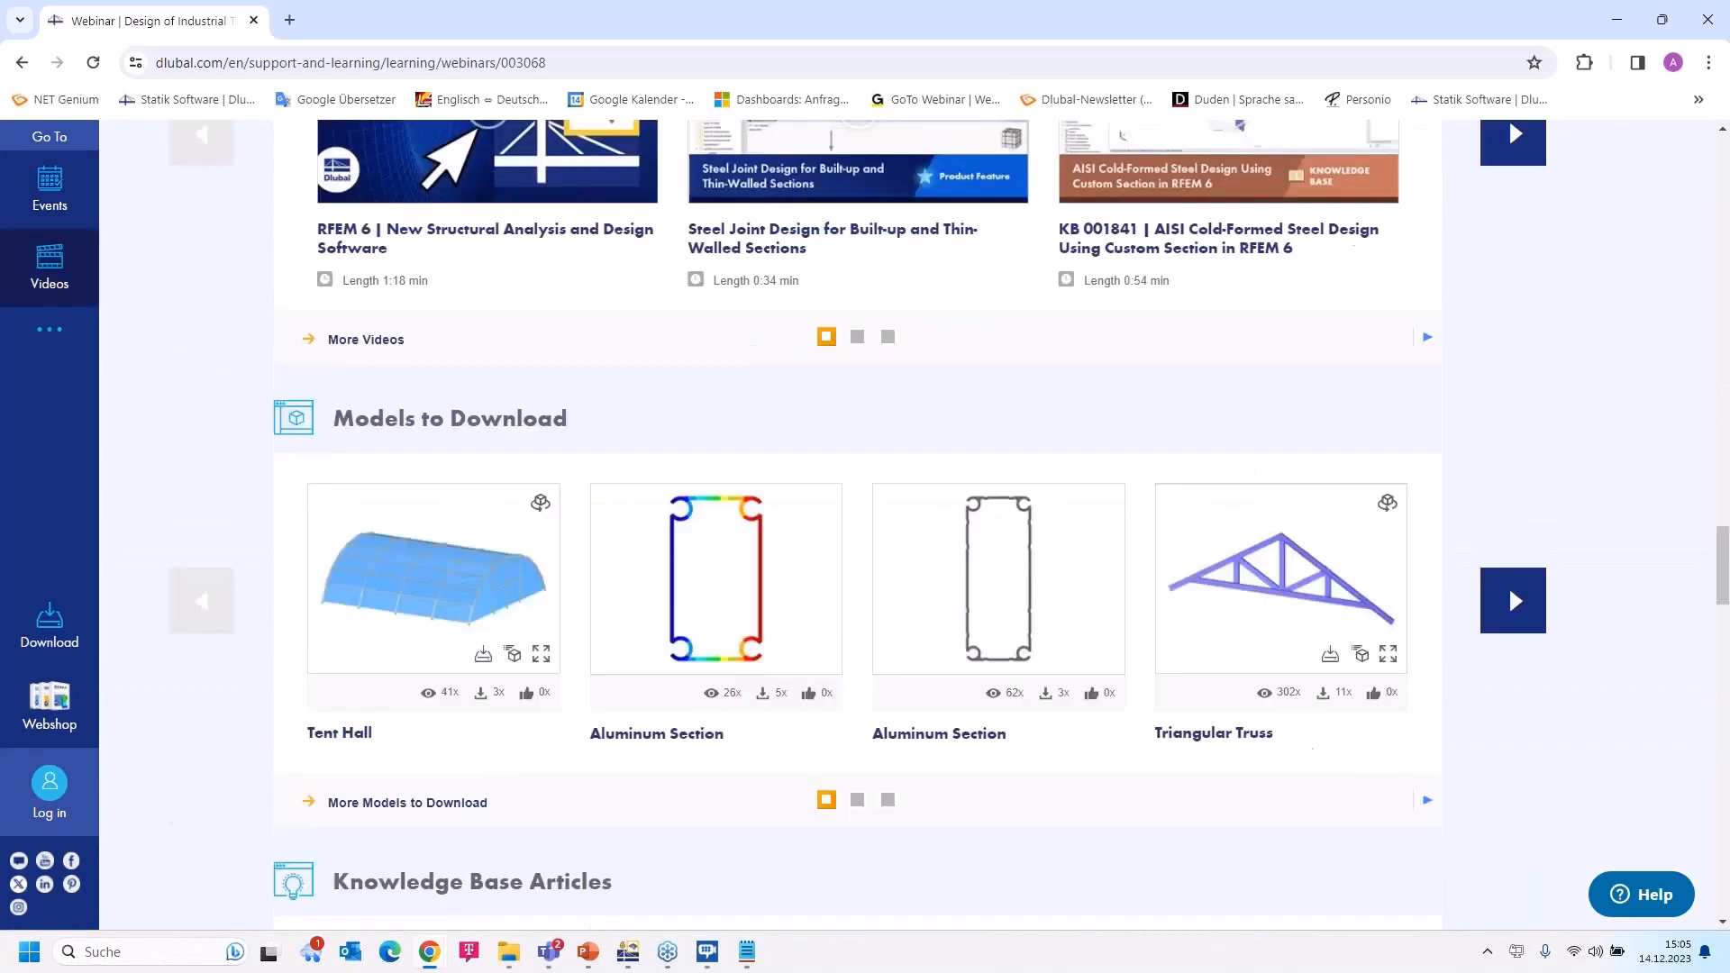